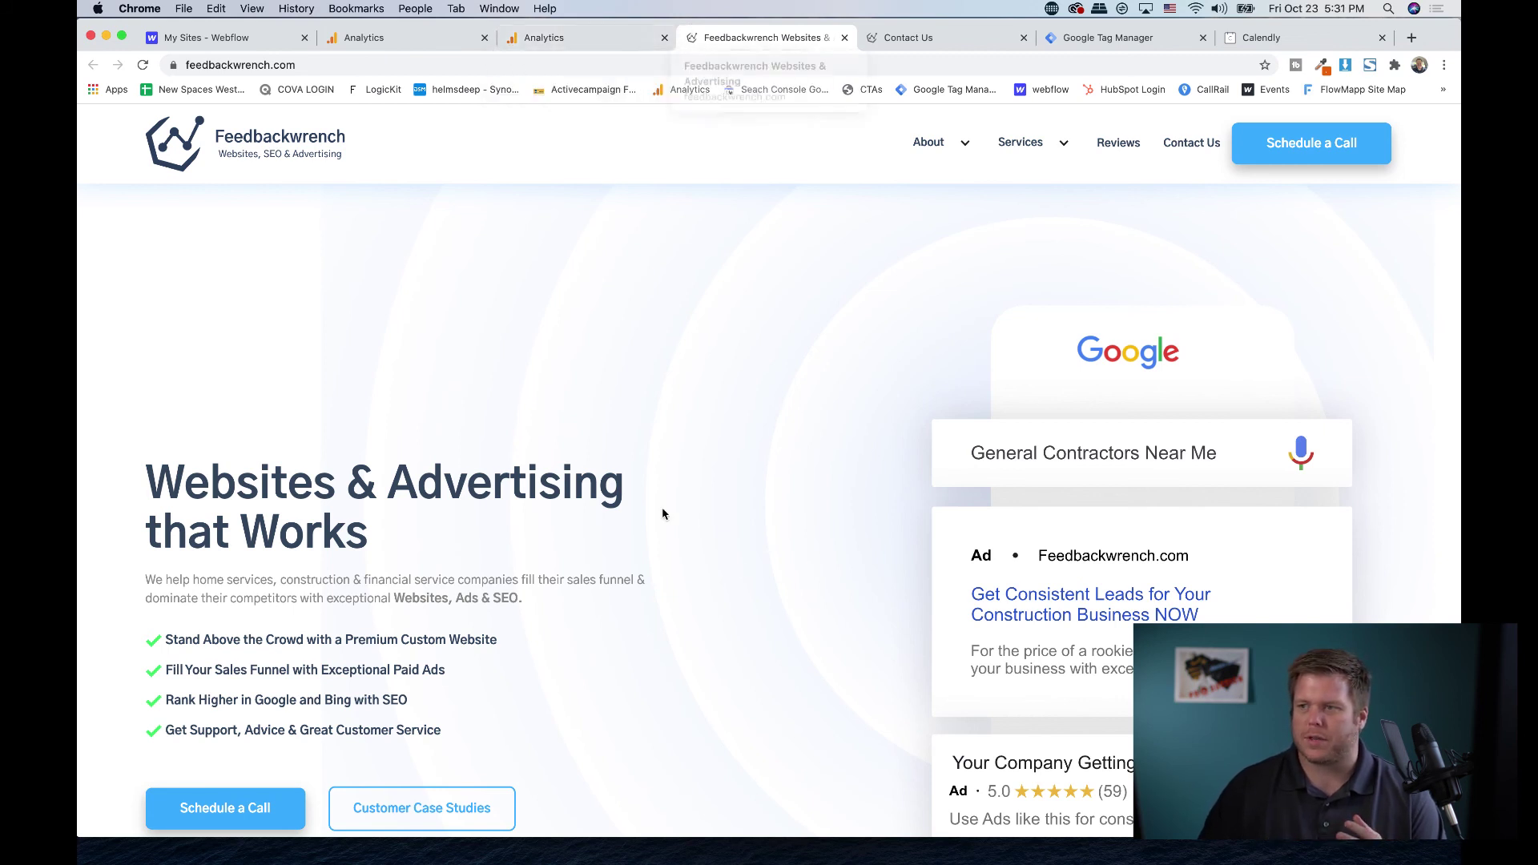
- Review the Contact Us form and footer, then return to the Feedbackwrench Analytics traffic report
{"action": "left_click", "coordinate": [1207, 144]}
{"action": "left_click", "coordinate": [1109, 353]}
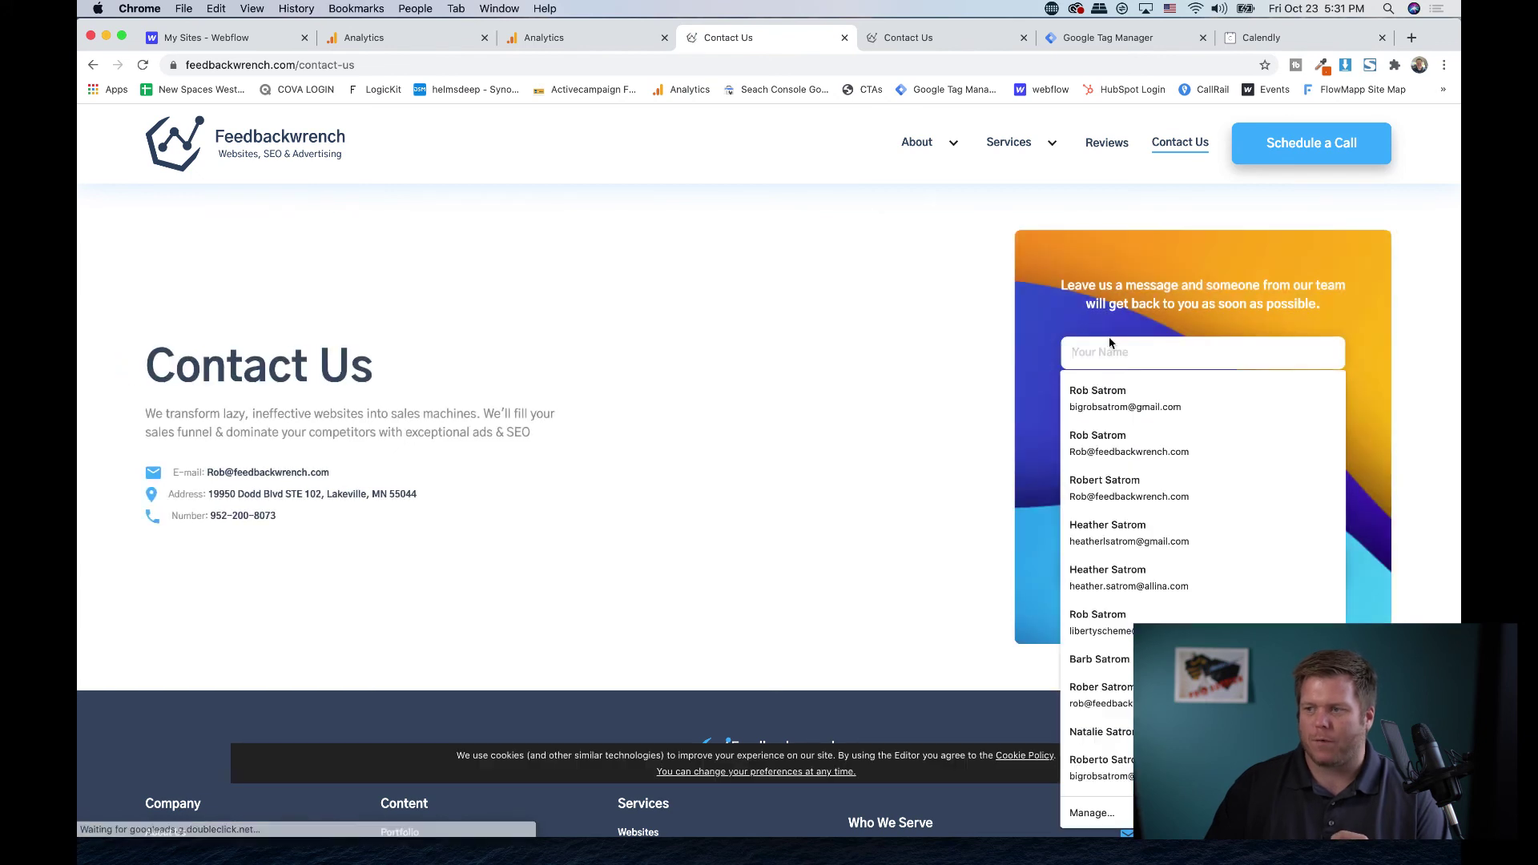
{"action": "left_click", "coordinate": [758, 364]}
{"action": "scroll", "coordinate": [760, 368], "scroll_direction": "down", "scroll_amount": 2}
{"action": "scroll", "coordinate": [760, 368], "scroll_direction": "down", "scroll_amount": 3}
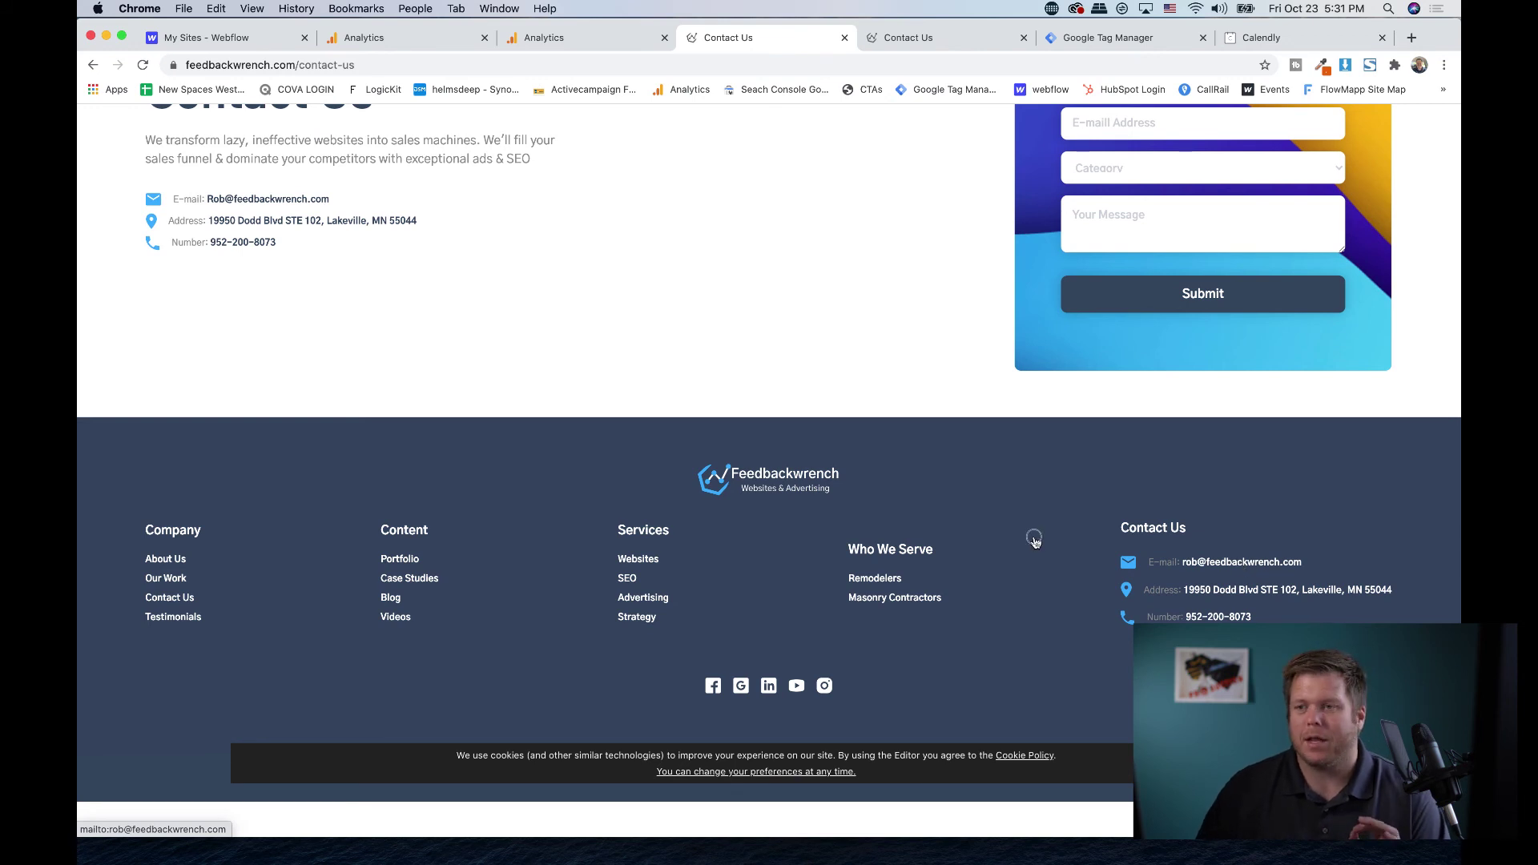
{"action": "scroll", "coordinate": [793, 423], "scroll_direction": "up", "scroll_amount": 5}
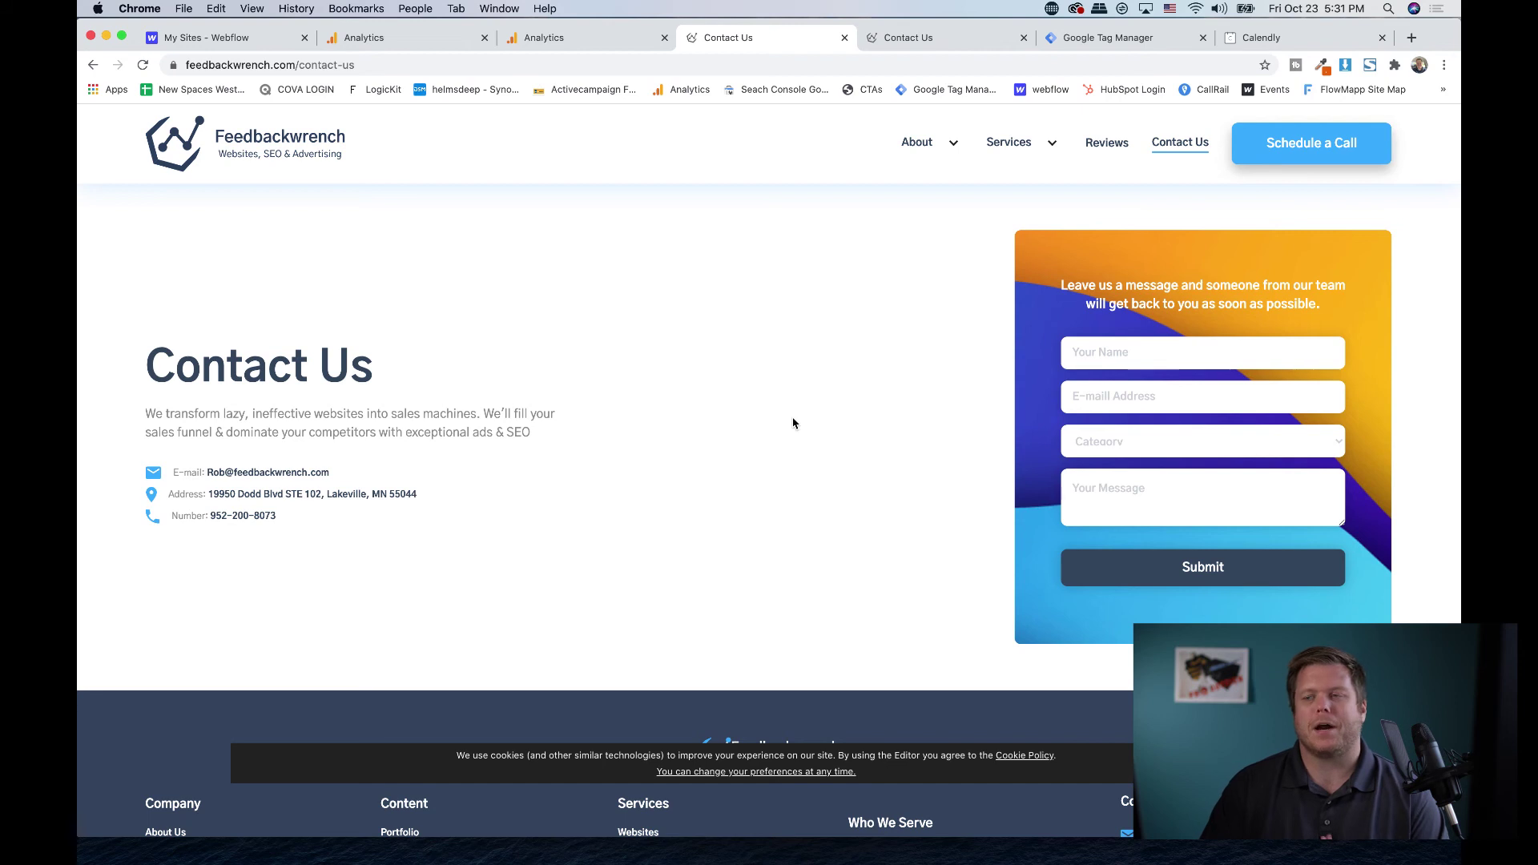
{"action": "left_click", "coordinate": [552, 37]}
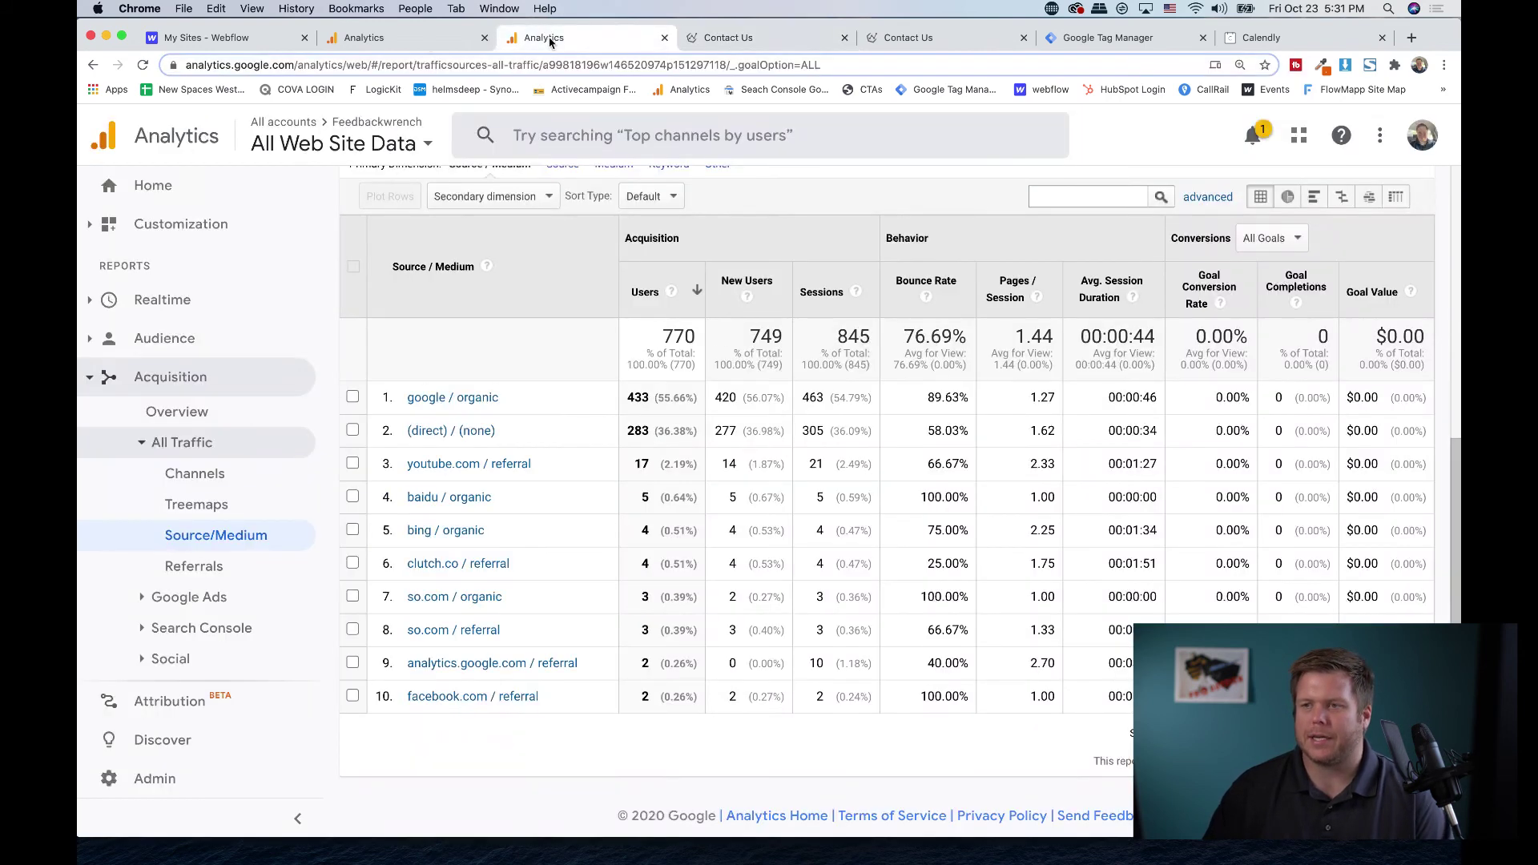
- Show the JunkXpress Source/Medium report, led by adwords / ppc with 2,694 users
{"action": "left_click", "coordinate": [410, 36]}
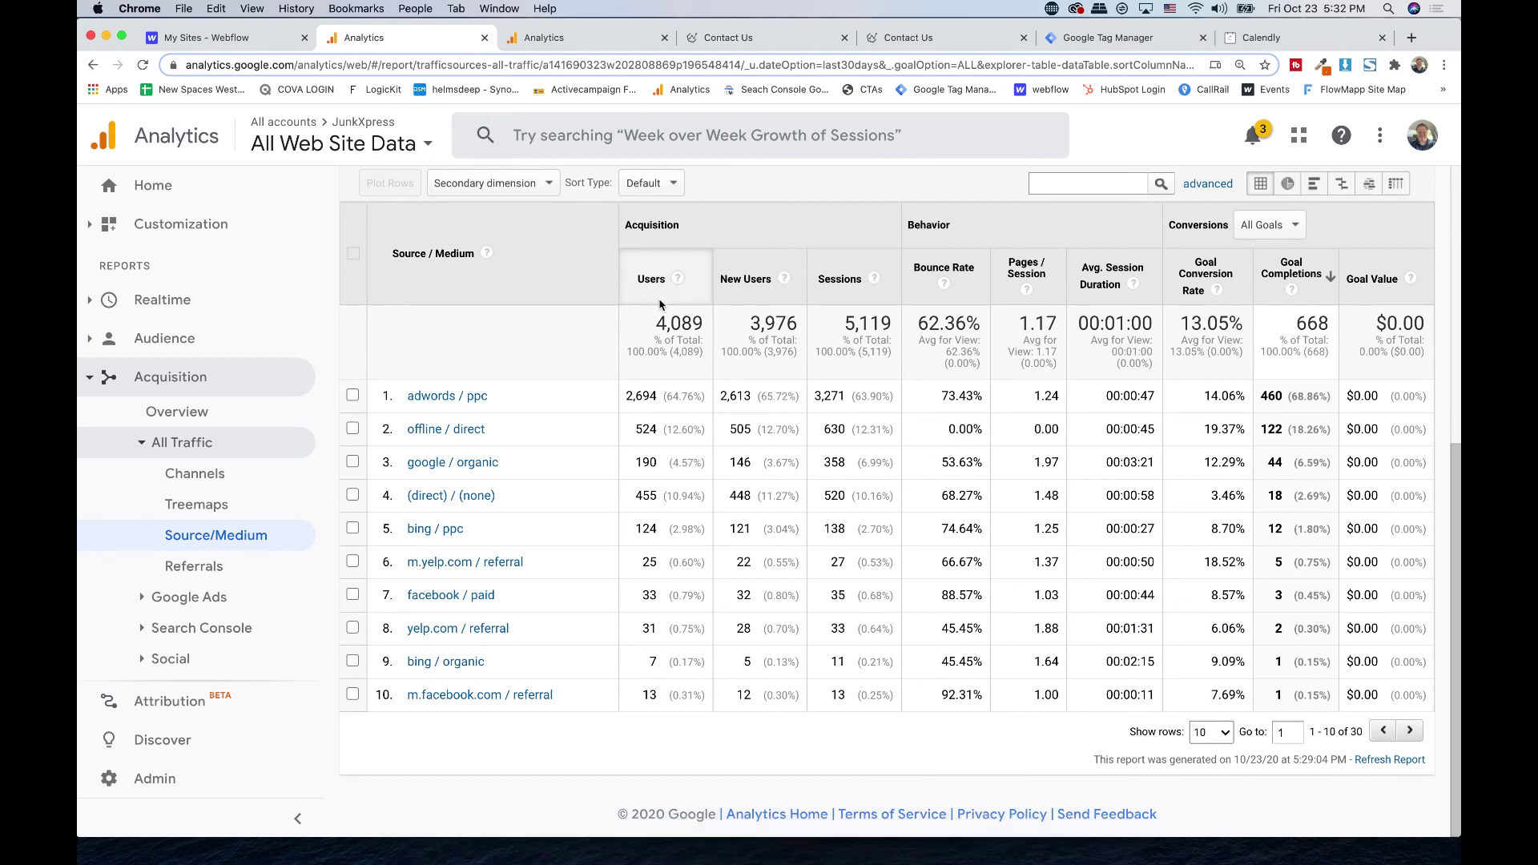
- Open the Behavior > Site Content > Content Drilldown report for JunkXpress
{"action": "scroll", "coordinate": [542, 333], "scroll_direction": "up", "scroll_amount": 6}
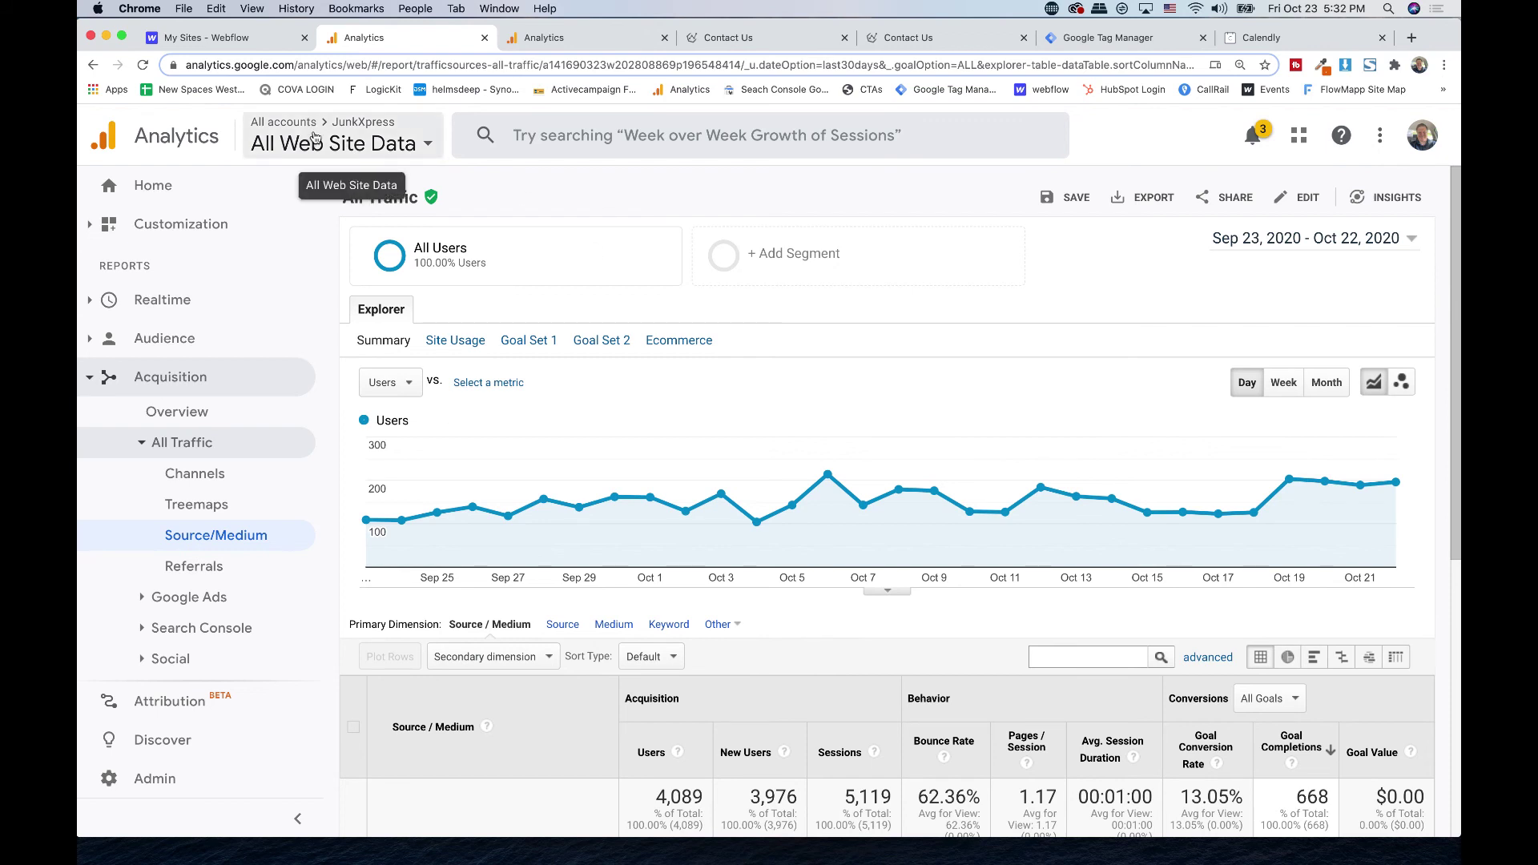
{"action": "left_click", "coordinate": [89, 382]}
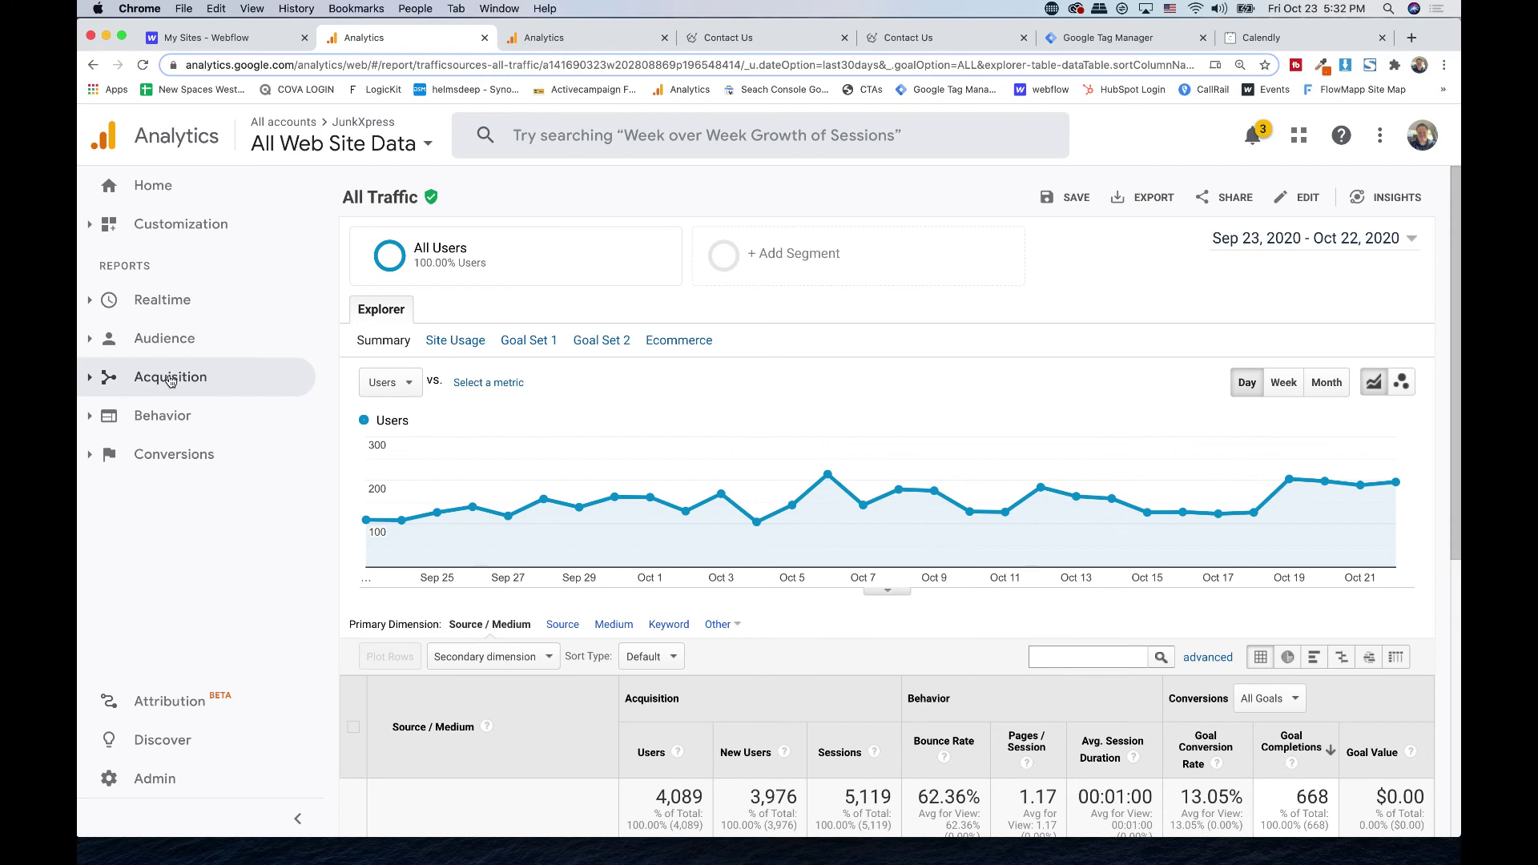
{"action": "left_click", "coordinate": [166, 414]}
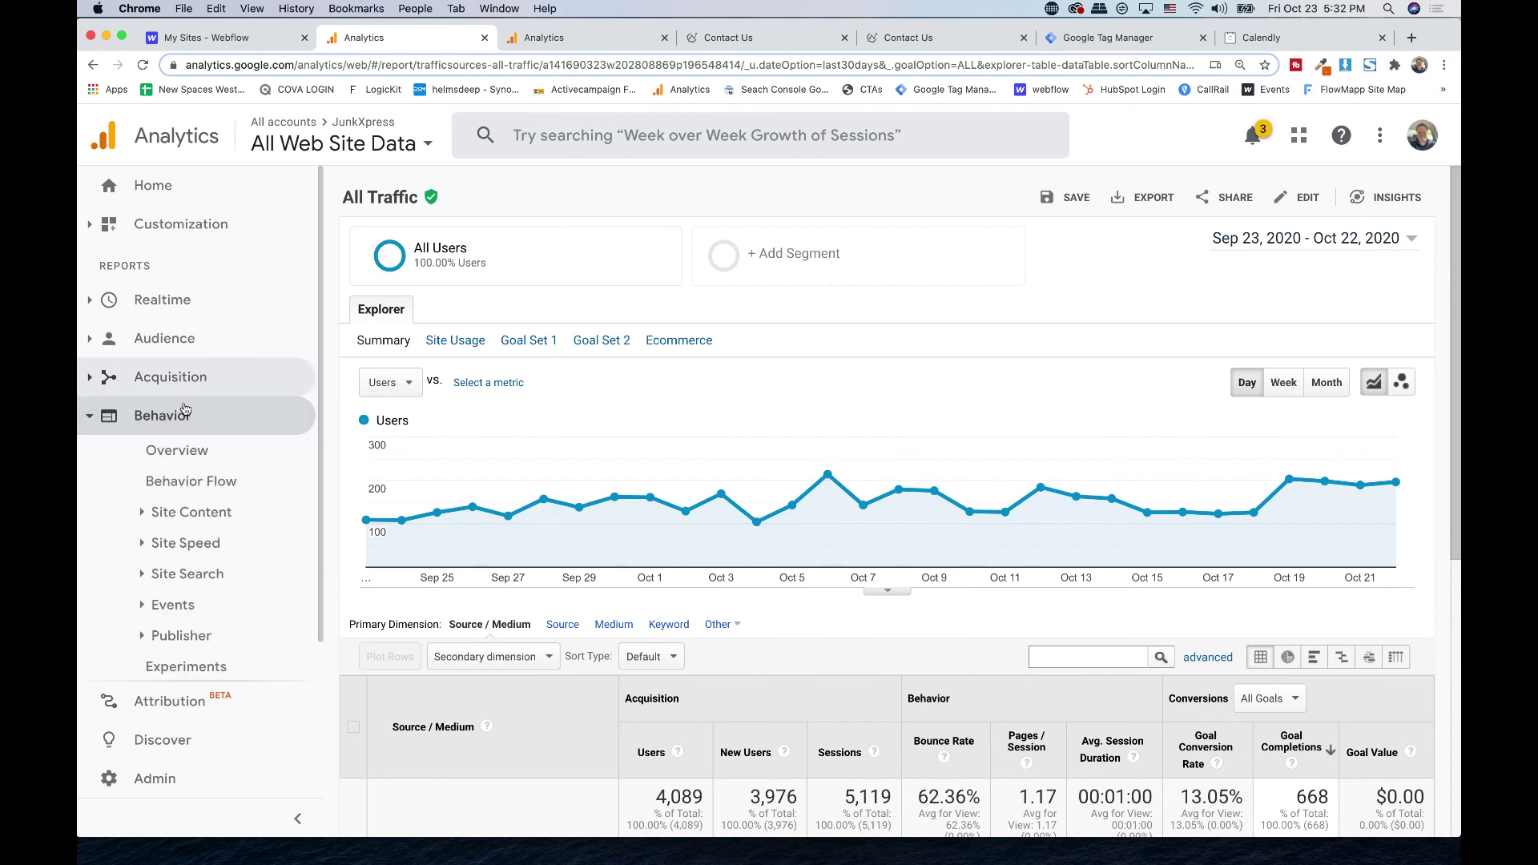
{"action": "left_click", "coordinate": [166, 414]}
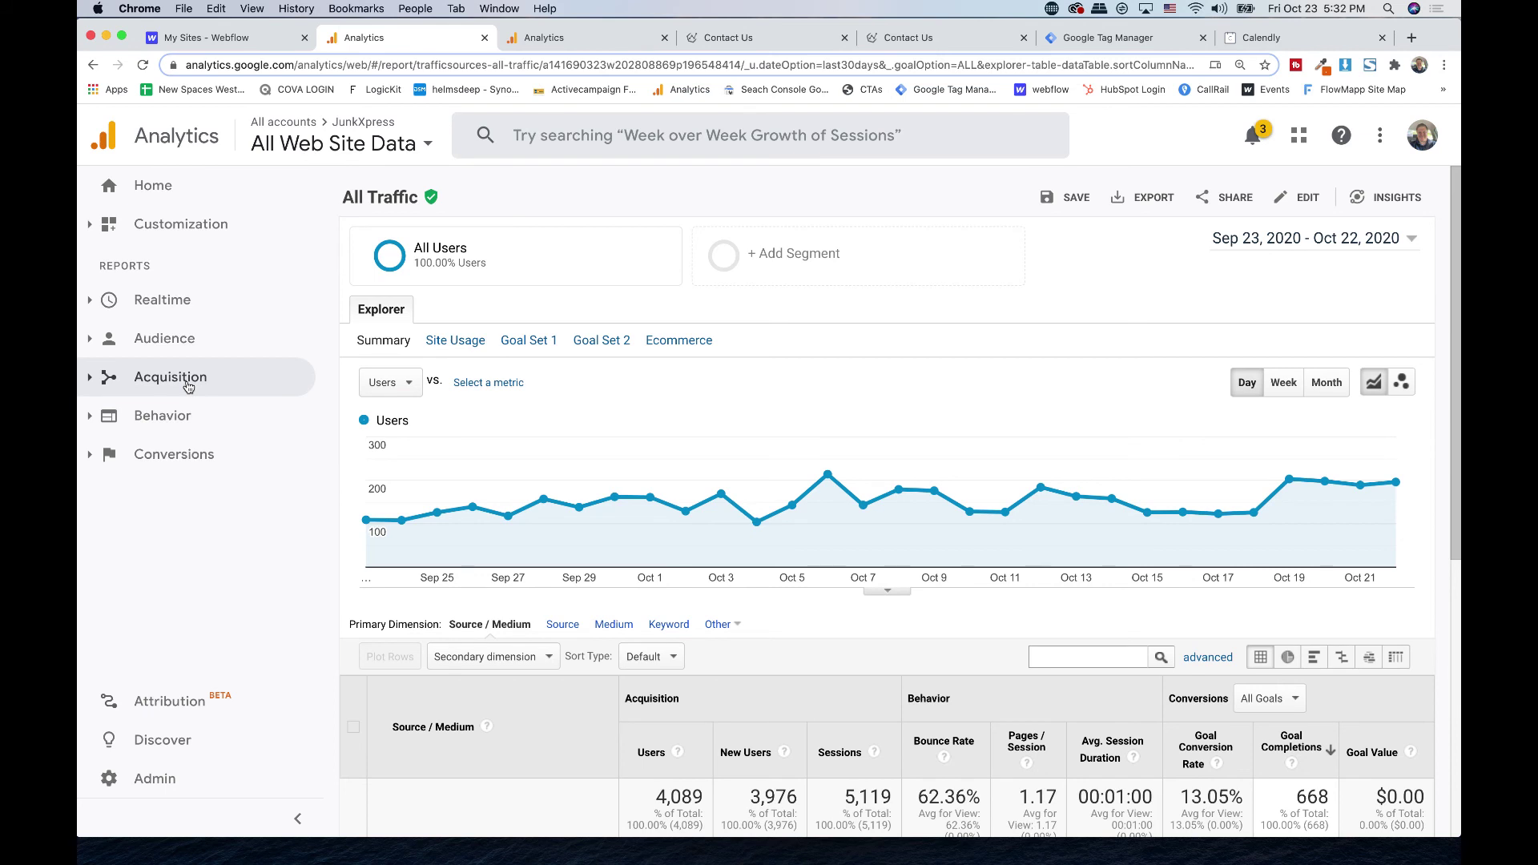
{"action": "left_click", "coordinate": [155, 413]}
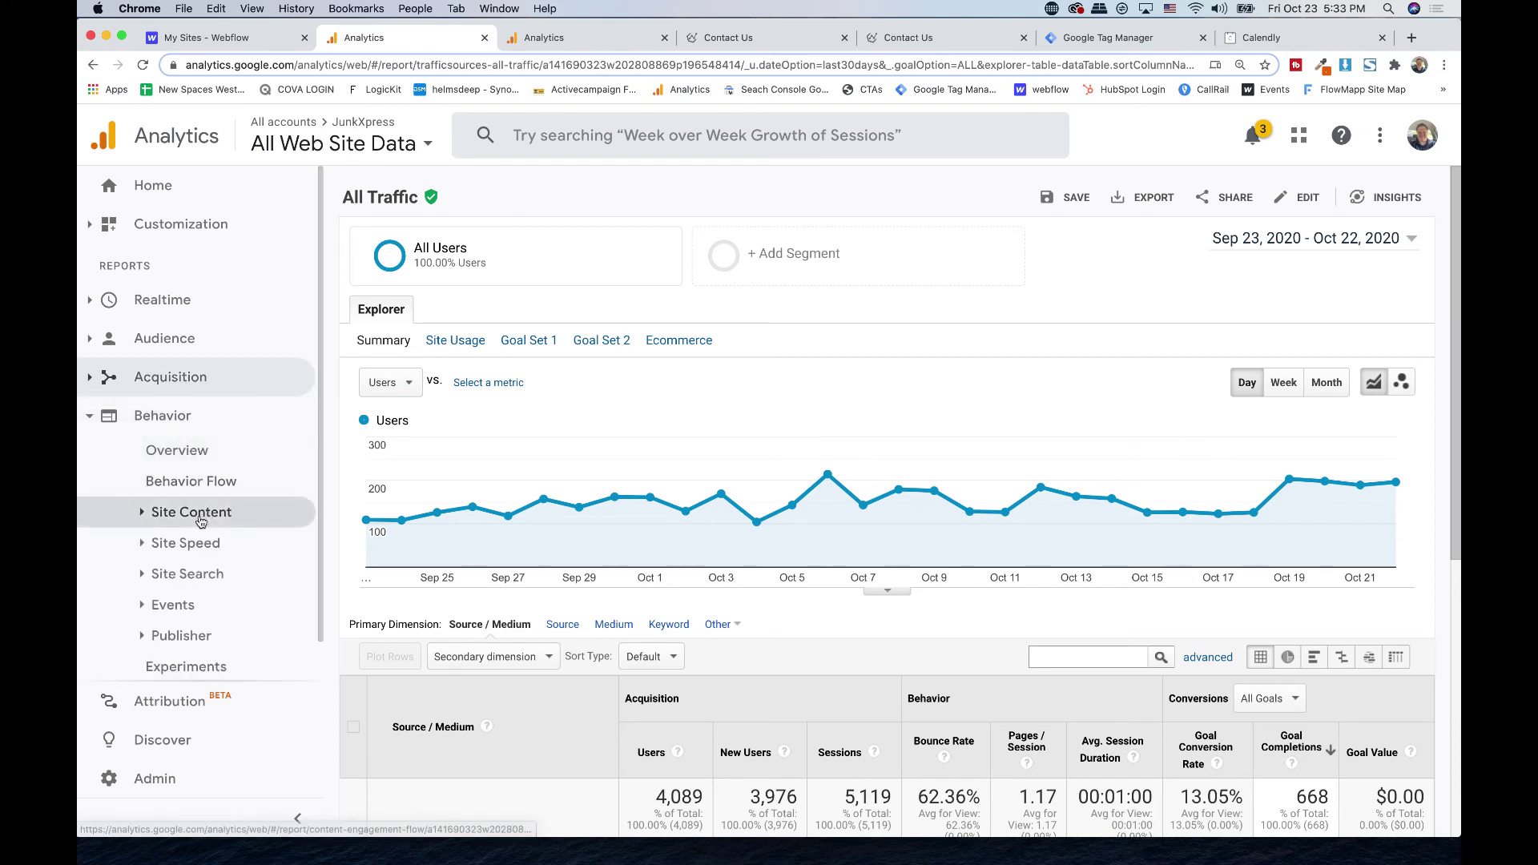
{"action": "left_click", "coordinate": [199, 517]}
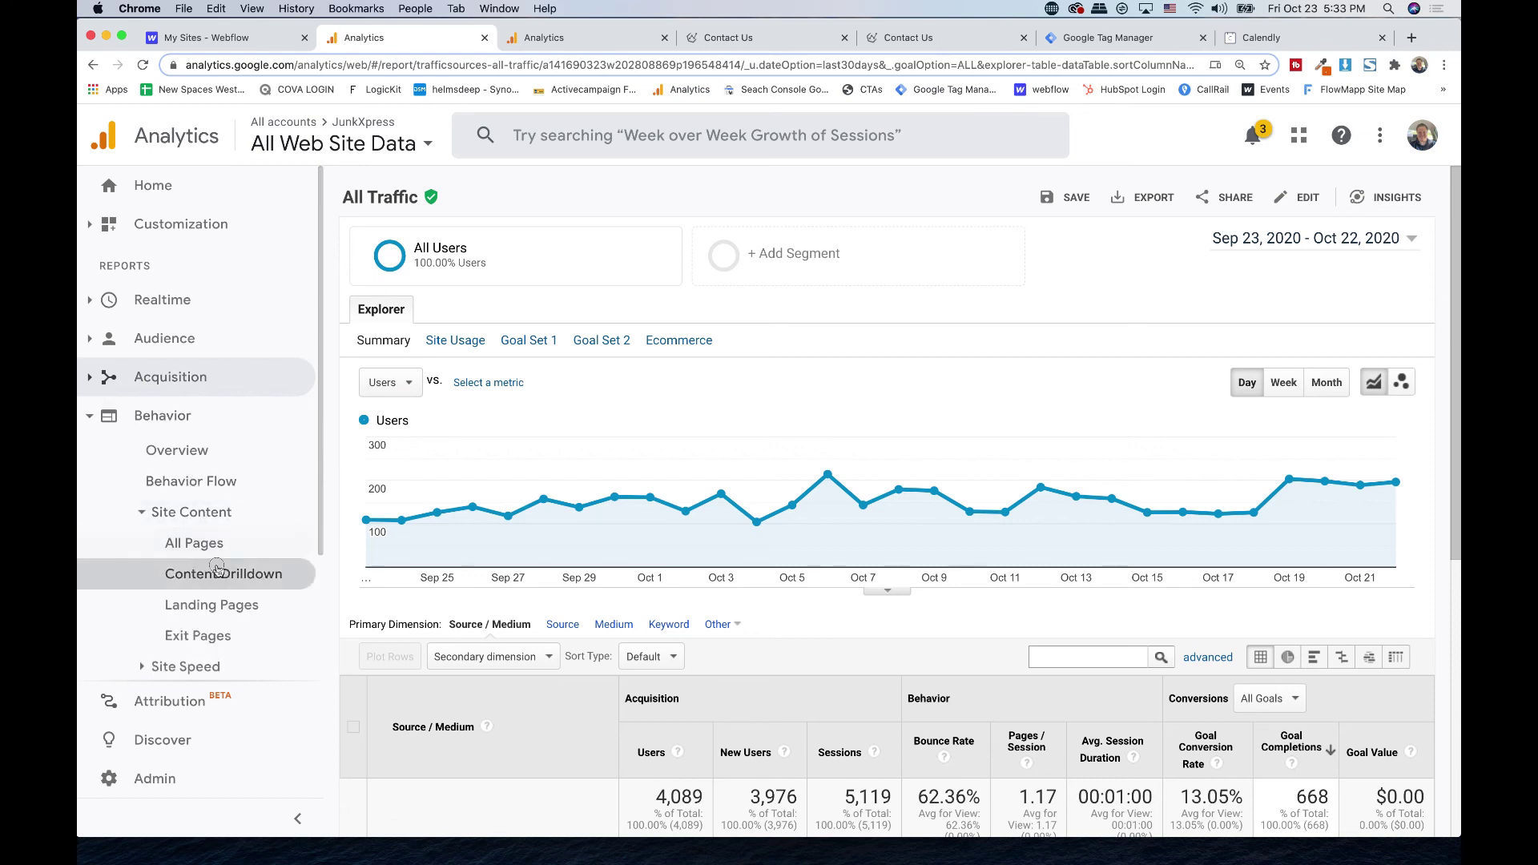
{"action": "left_click", "coordinate": [236, 573]}
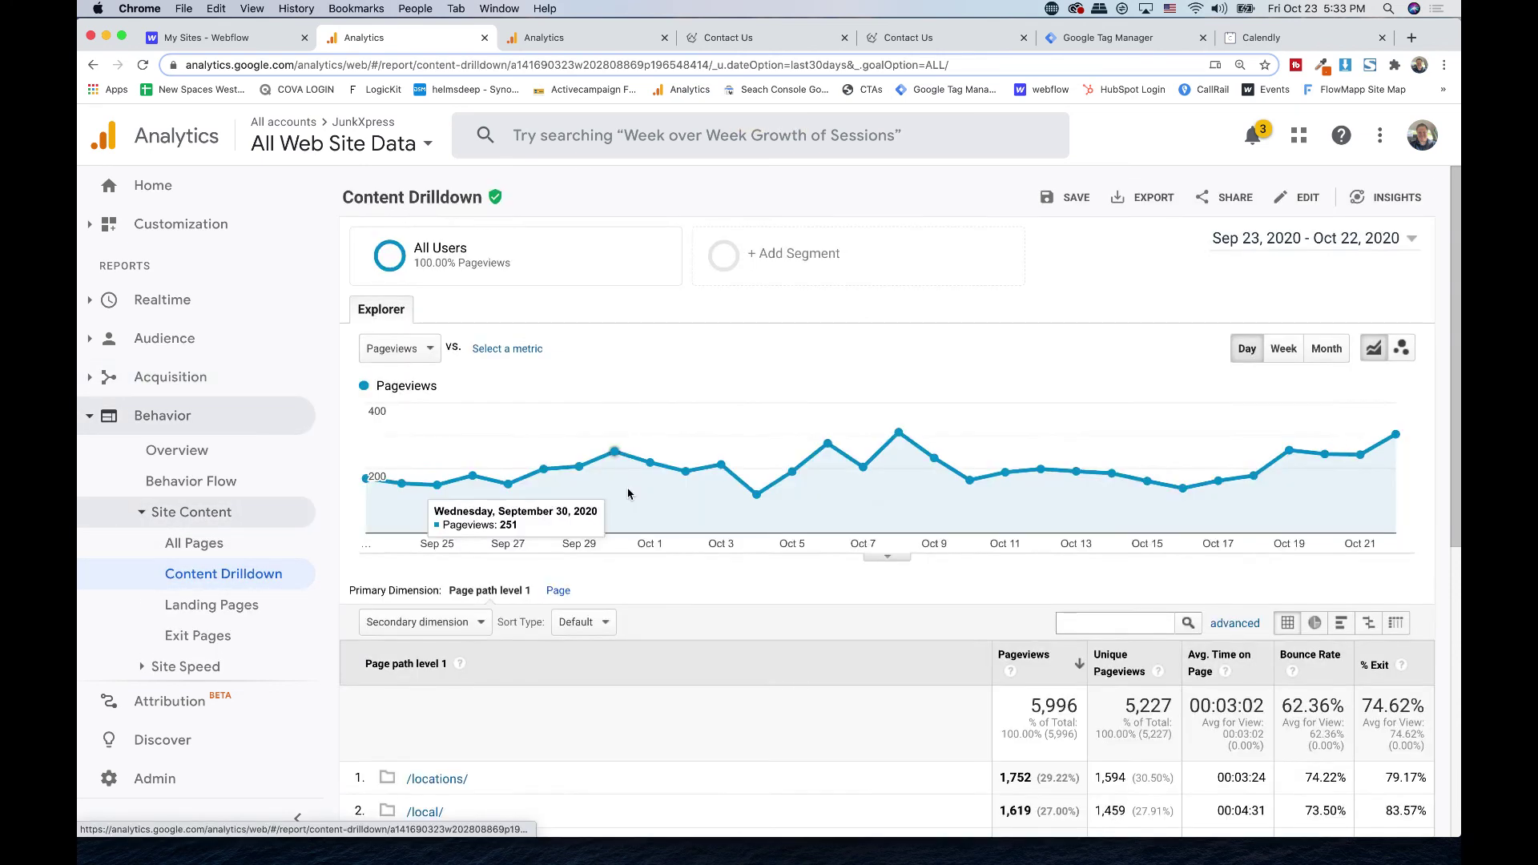
{"action": "scroll", "coordinate": [627, 494], "scroll_direction": "down", "scroll_amount": 5}
{"action": "scroll", "coordinate": [628, 493], "scroll_direction": "down", "scroll_amount": 3}
{"action": "scroll", "coordinate": [616, 501], "scroll_direction": "up", "scroll_amount": 10}
- Reopen Acquisition > All Traffic > Source/Medium, then go back to the Contact Us page
{"action": "left_click", "coordinate": [220, 337]}
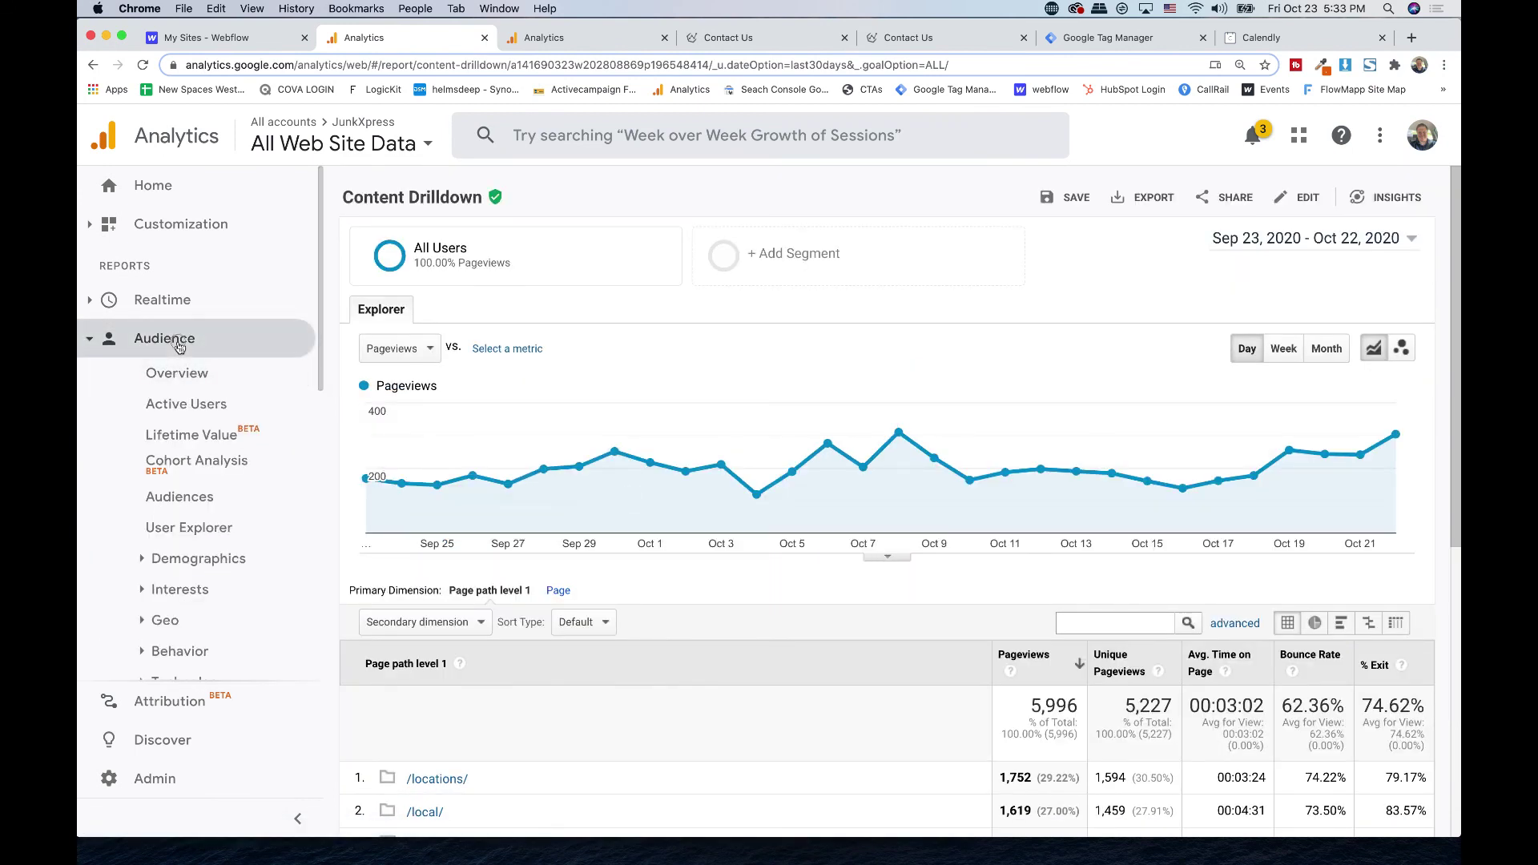
{"action": "left_click", "coordinate": [177, 340]}
{"action": "left_click", "coordinate": [160, 376]}
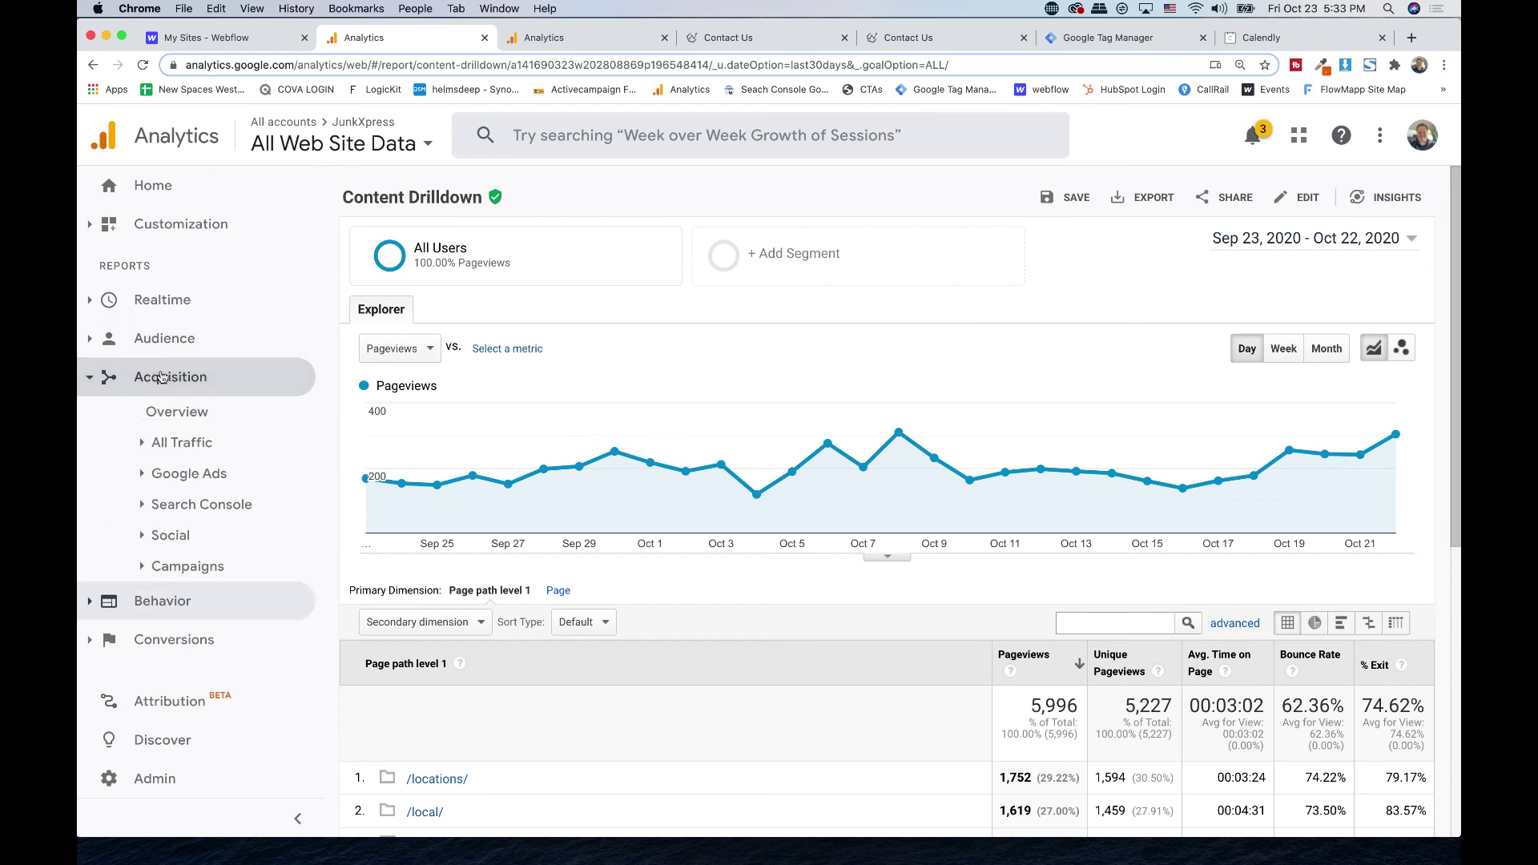
{"action": "left_click", "coordinate": [183, 446]}
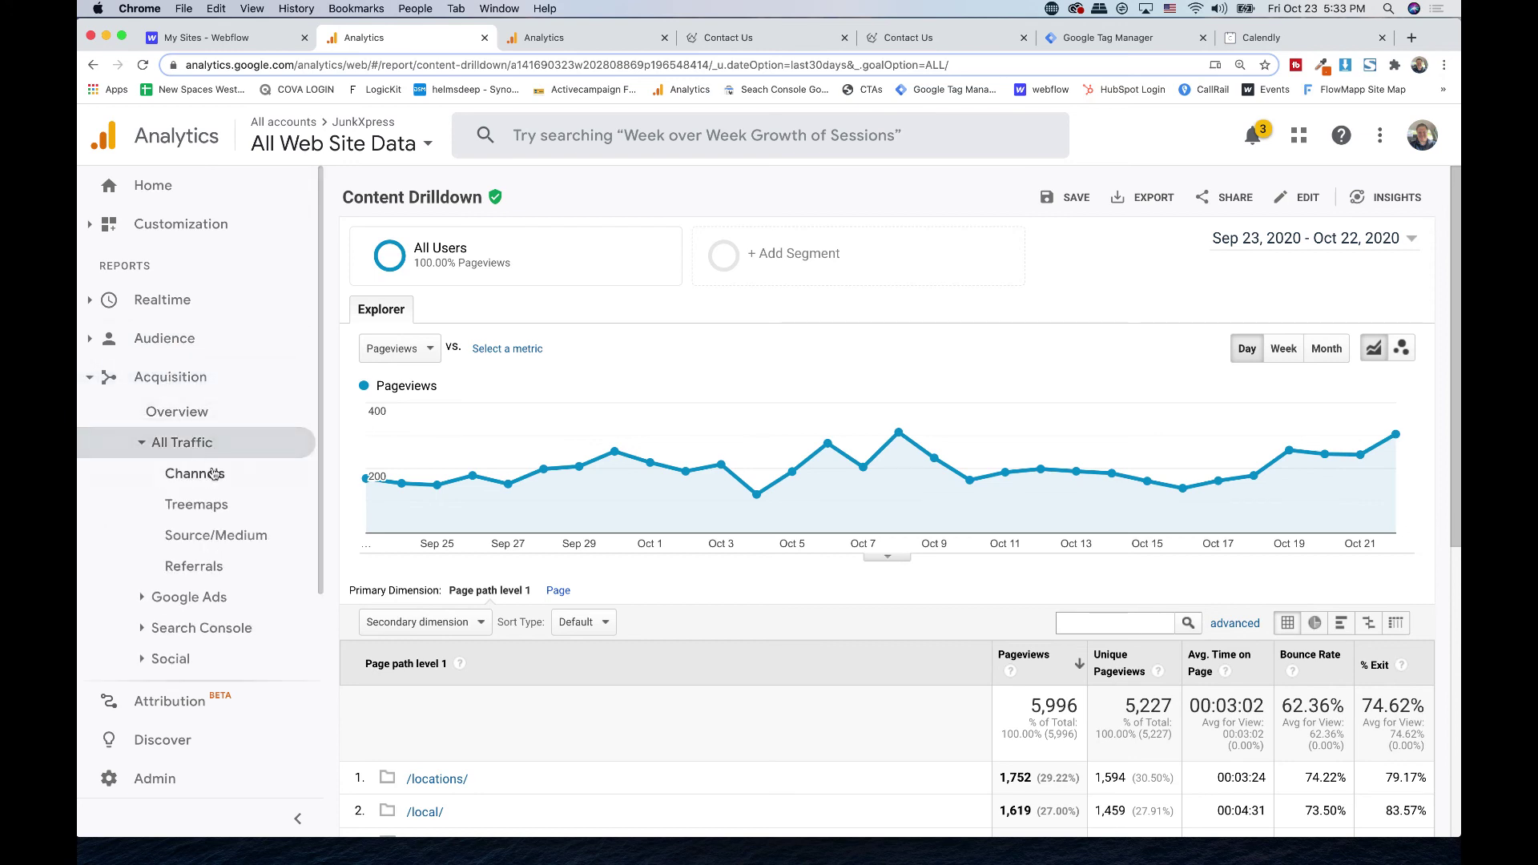
{"action": "left_click", "coordinate": [215, 536]}
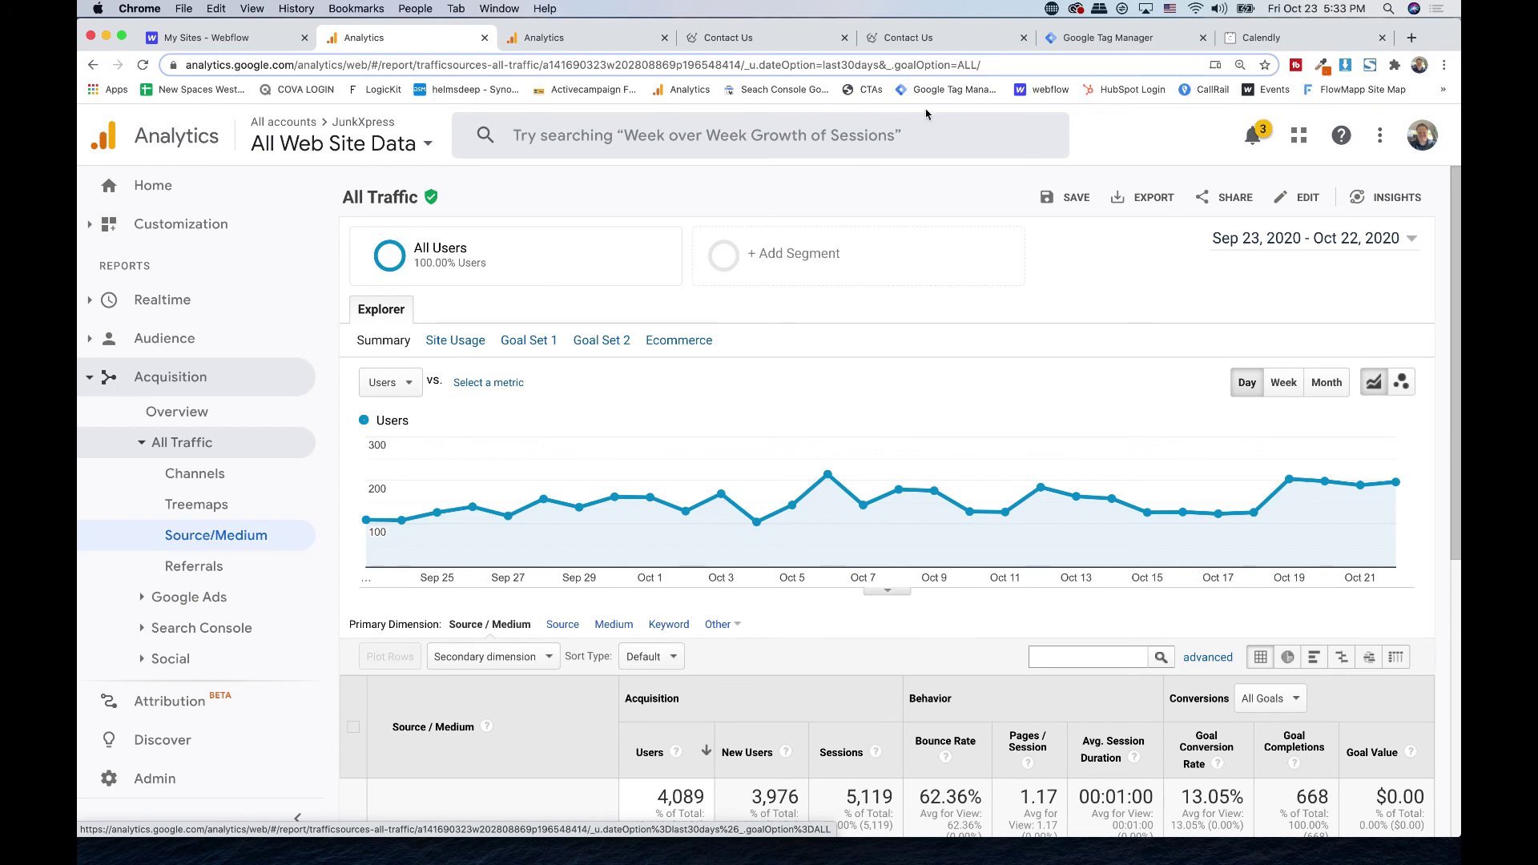
{"action": "left_click", "coordinate": [815, 48]}
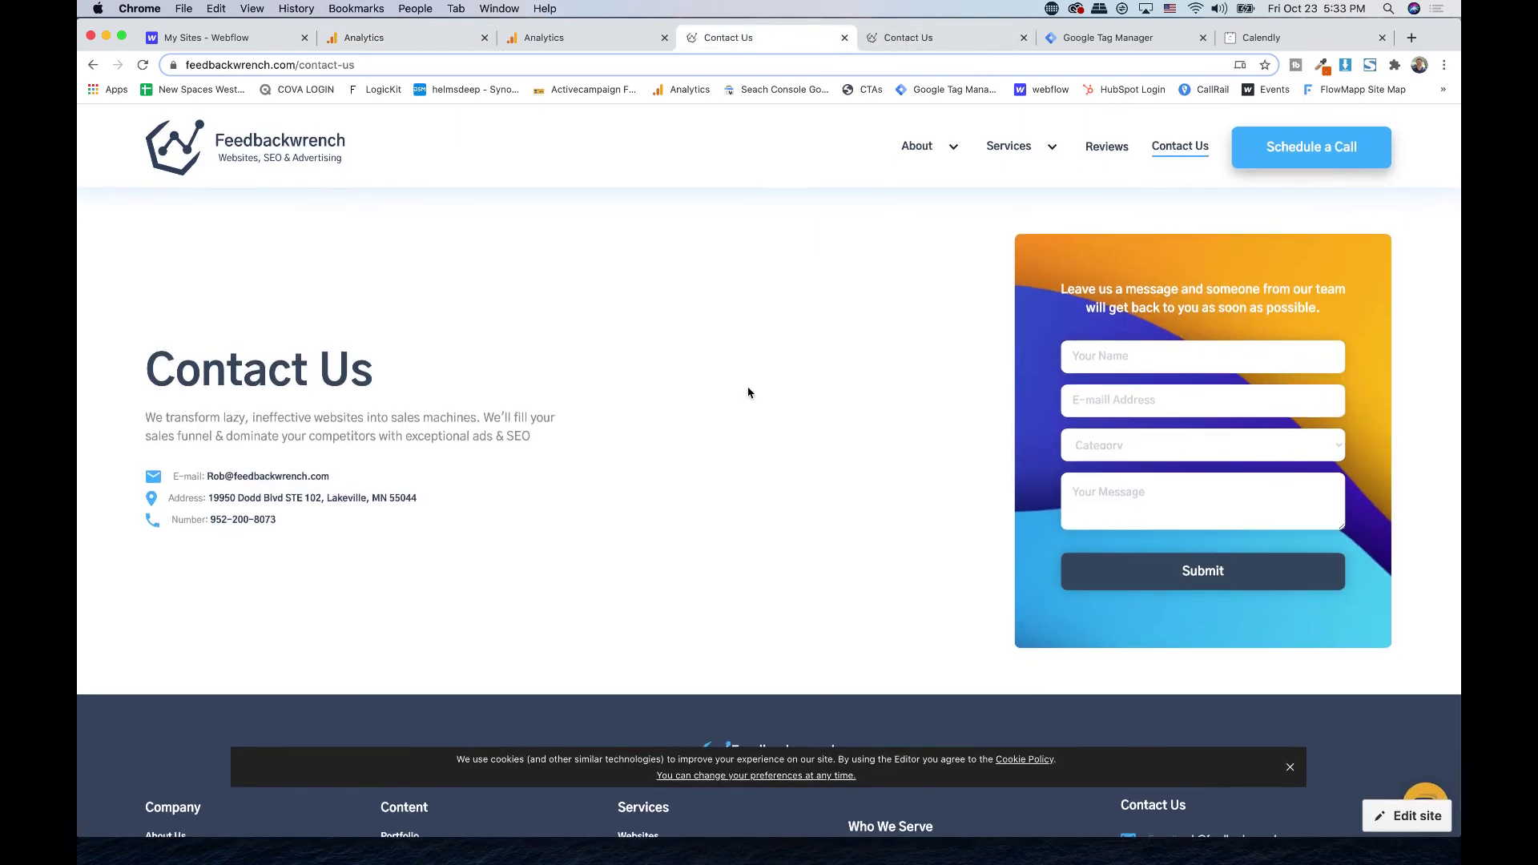
- Reserve a 9:00am Tuesday, October 27 Calendly slot, then return to the Contact Us page
{"action": "left_click", "coordinate": [1292, 148]}
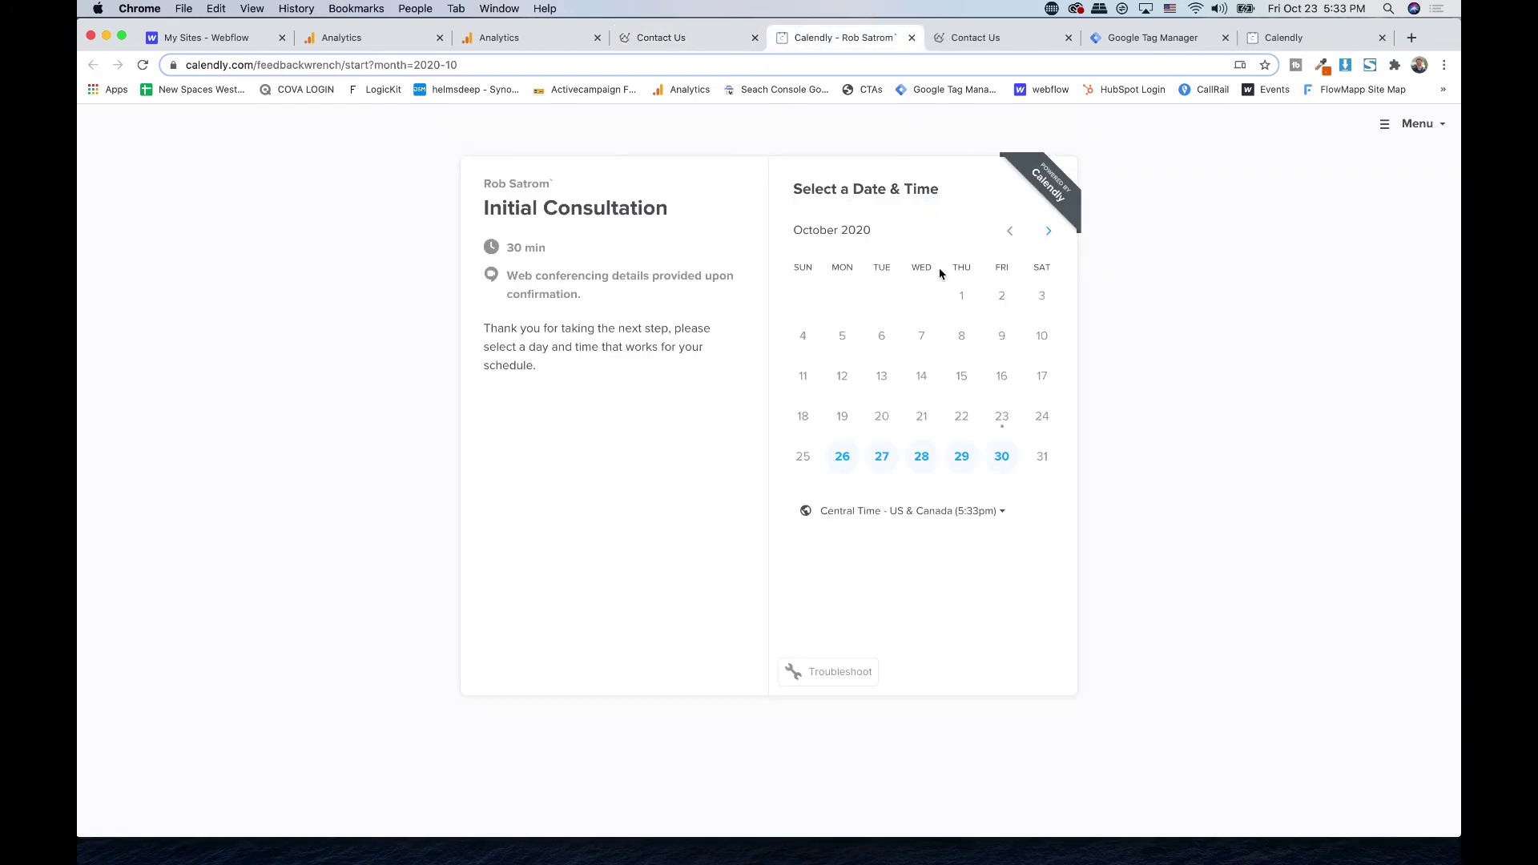
{"action": "left_click", "coordinate": [879, 454]}
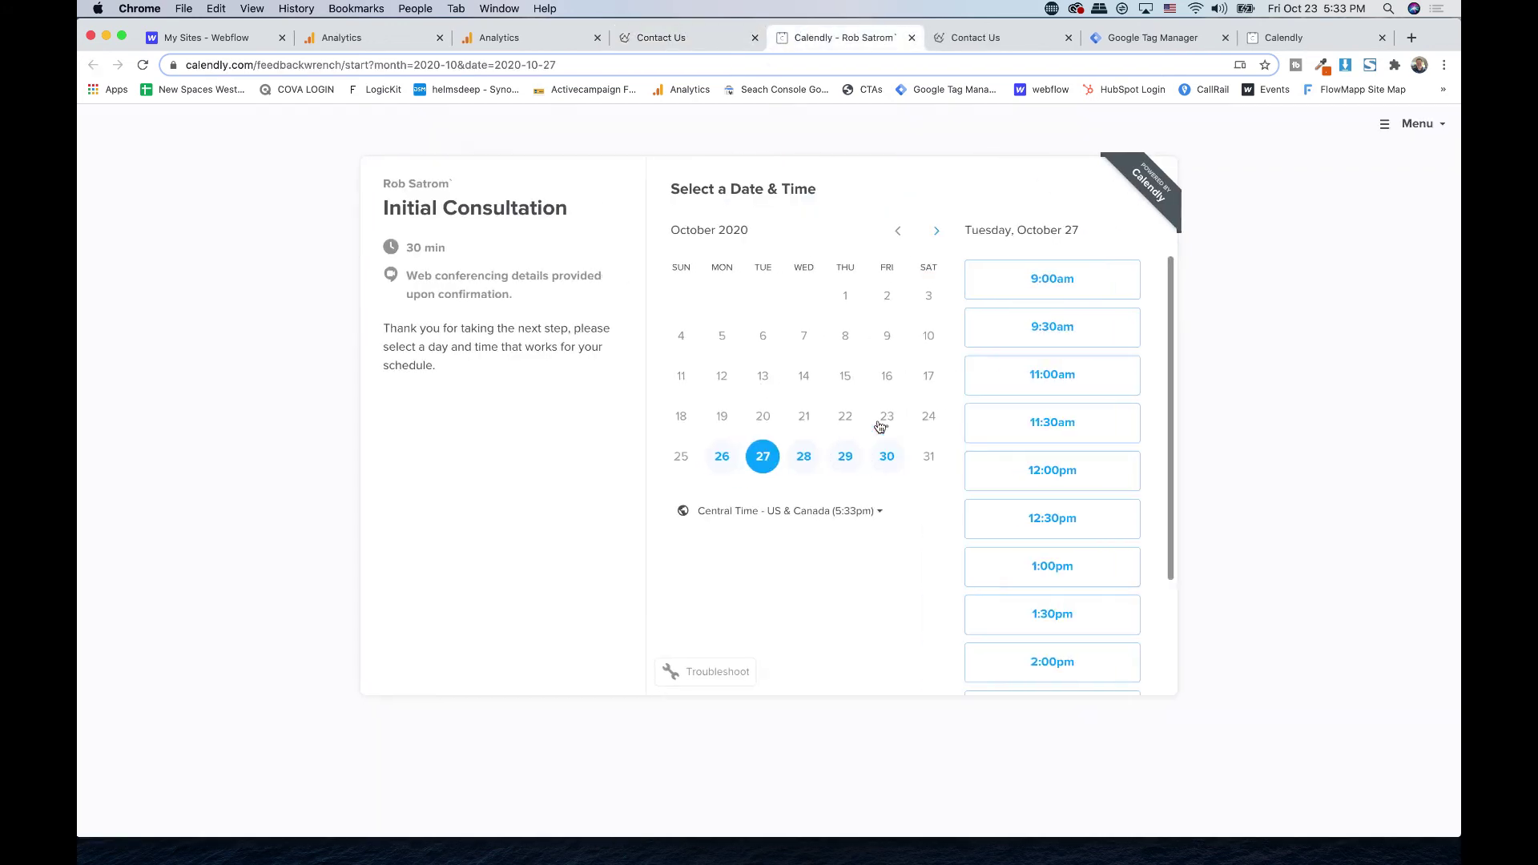
{"action": "left_click", "coordinate": [1065, 288]}
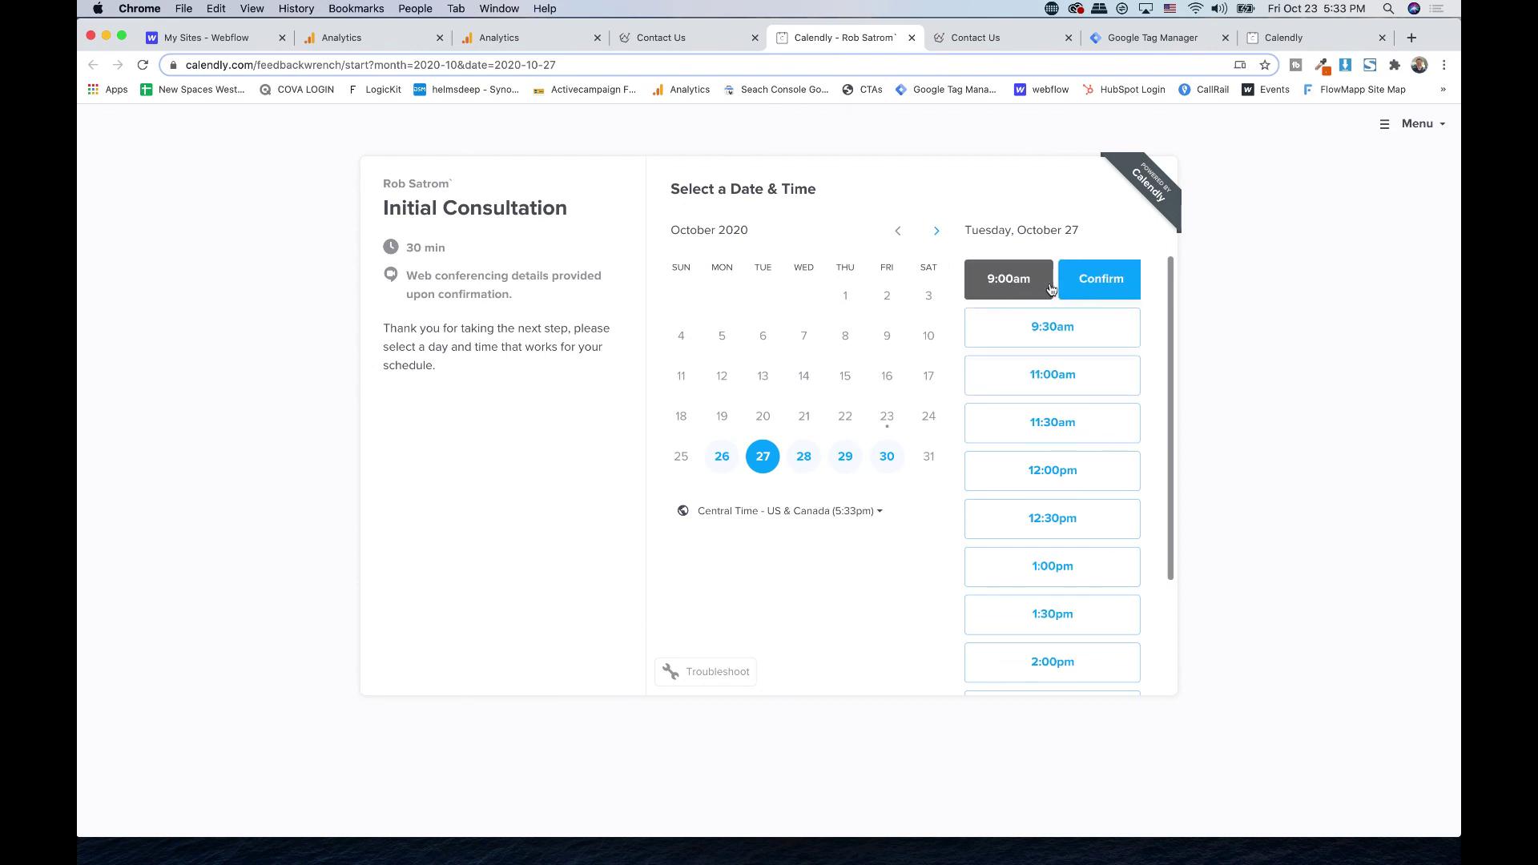
{"action": "left_click", "coordinate": [1088, 295]}
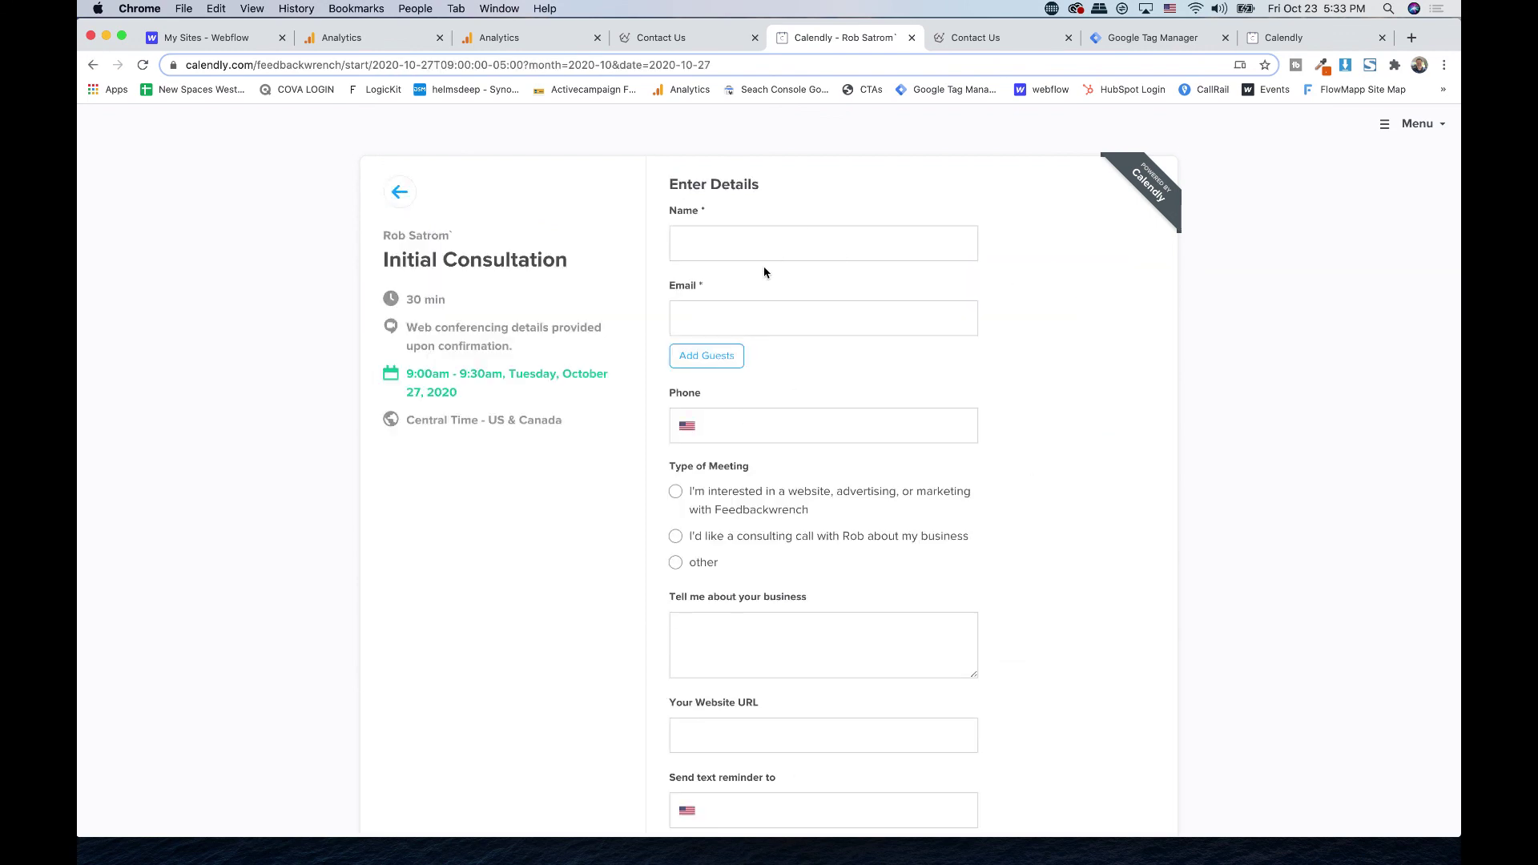
{"action": "scroll", "coordinate": [762, 270], "scroll_direction": "down", "scroll_amount": 2}
{"action": "scroll", "coordinate": [762, 269], "scroll_direction": "up", "scroll_amount": 2}
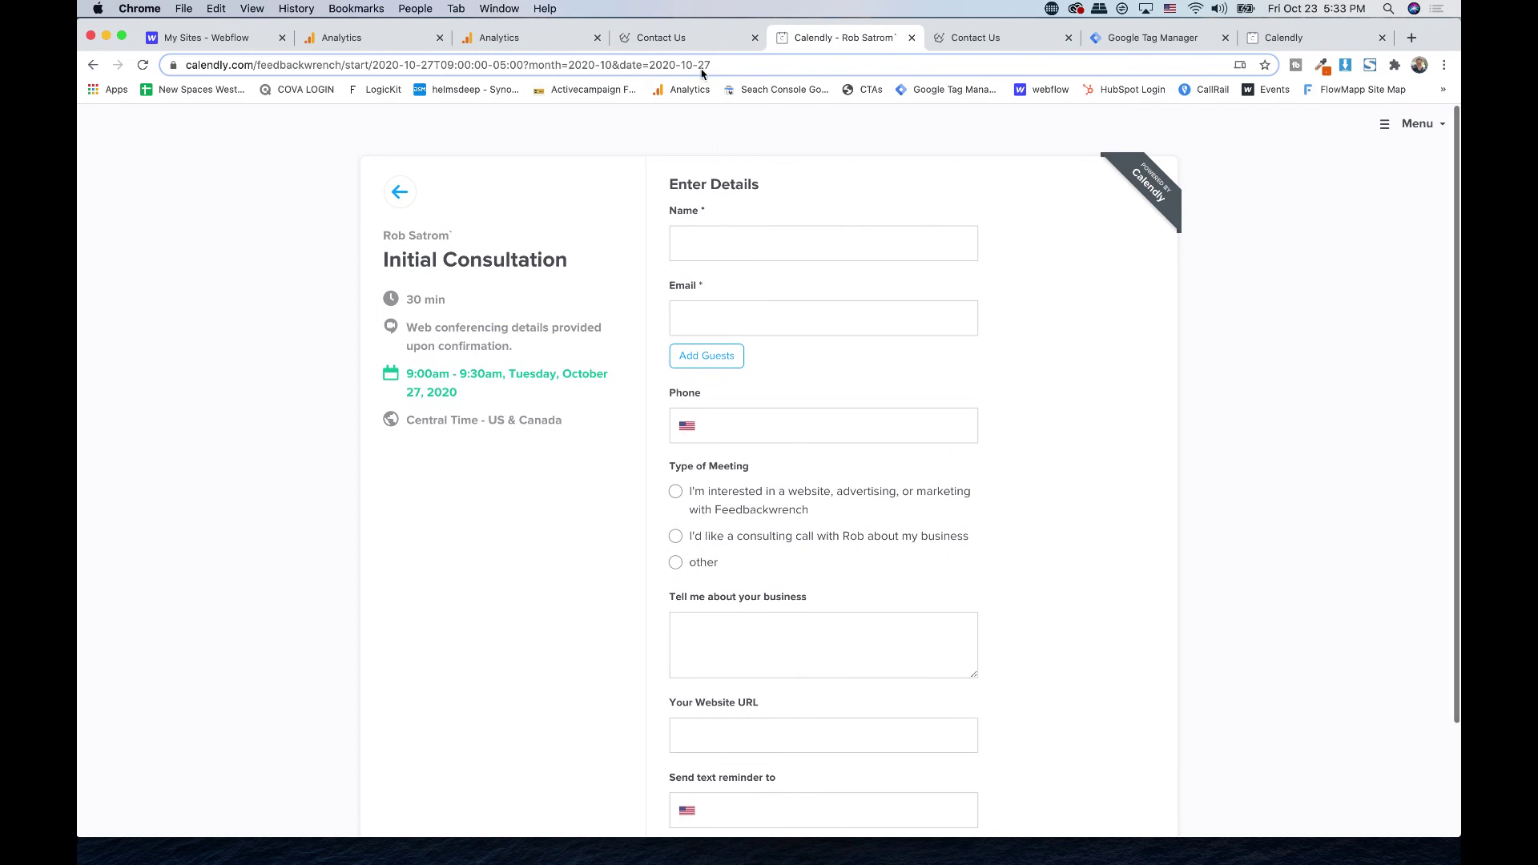
{"action": "left_click", "coordinate": [680, 39]}
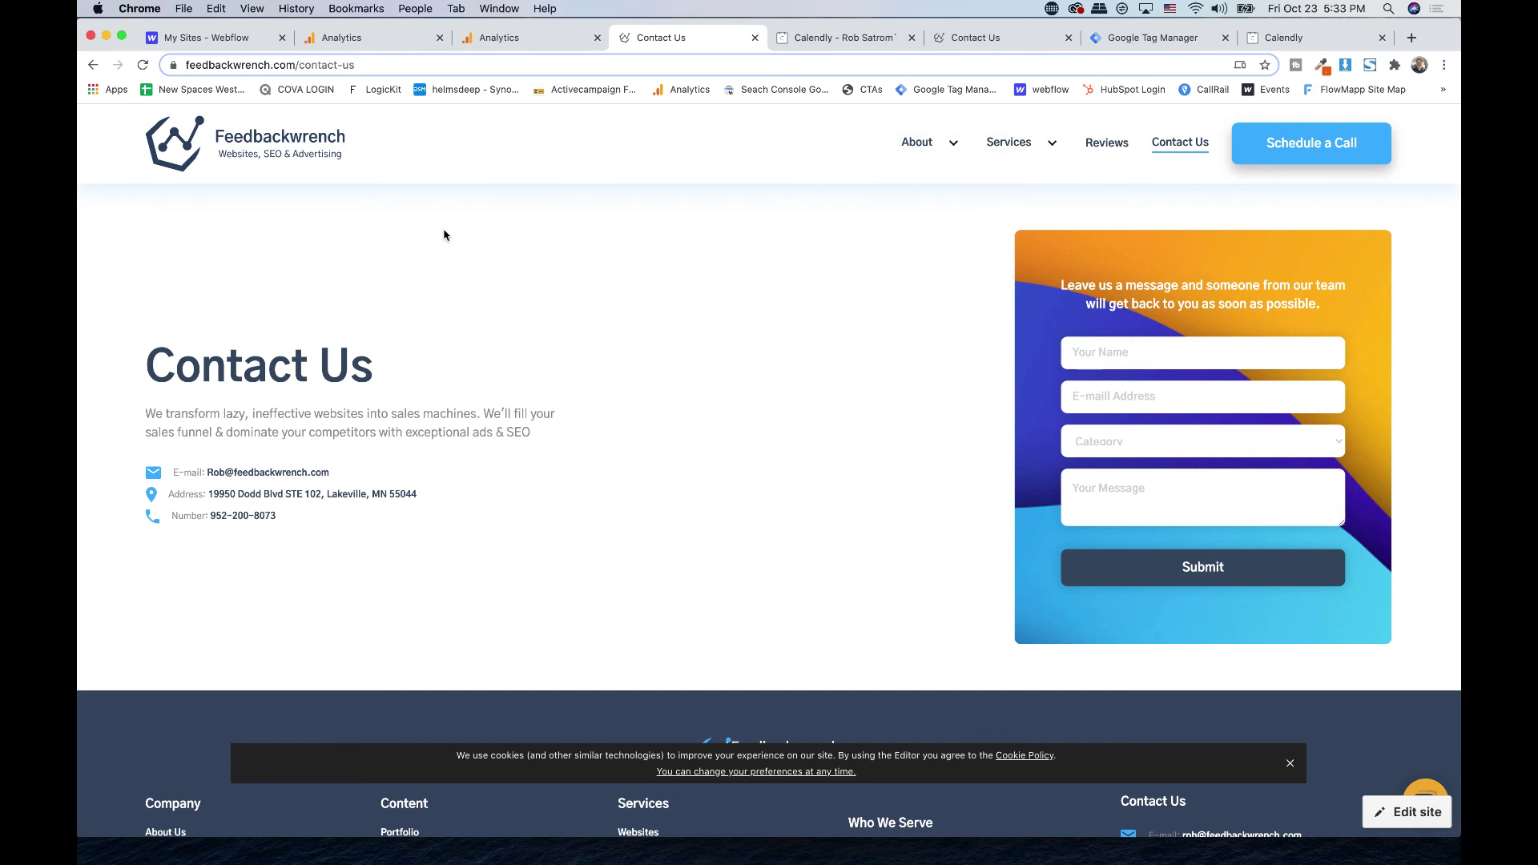
{"action": "scroll", "coordinate": [447, 235], "scroll_direction": "down", "scroll_amount": 4}
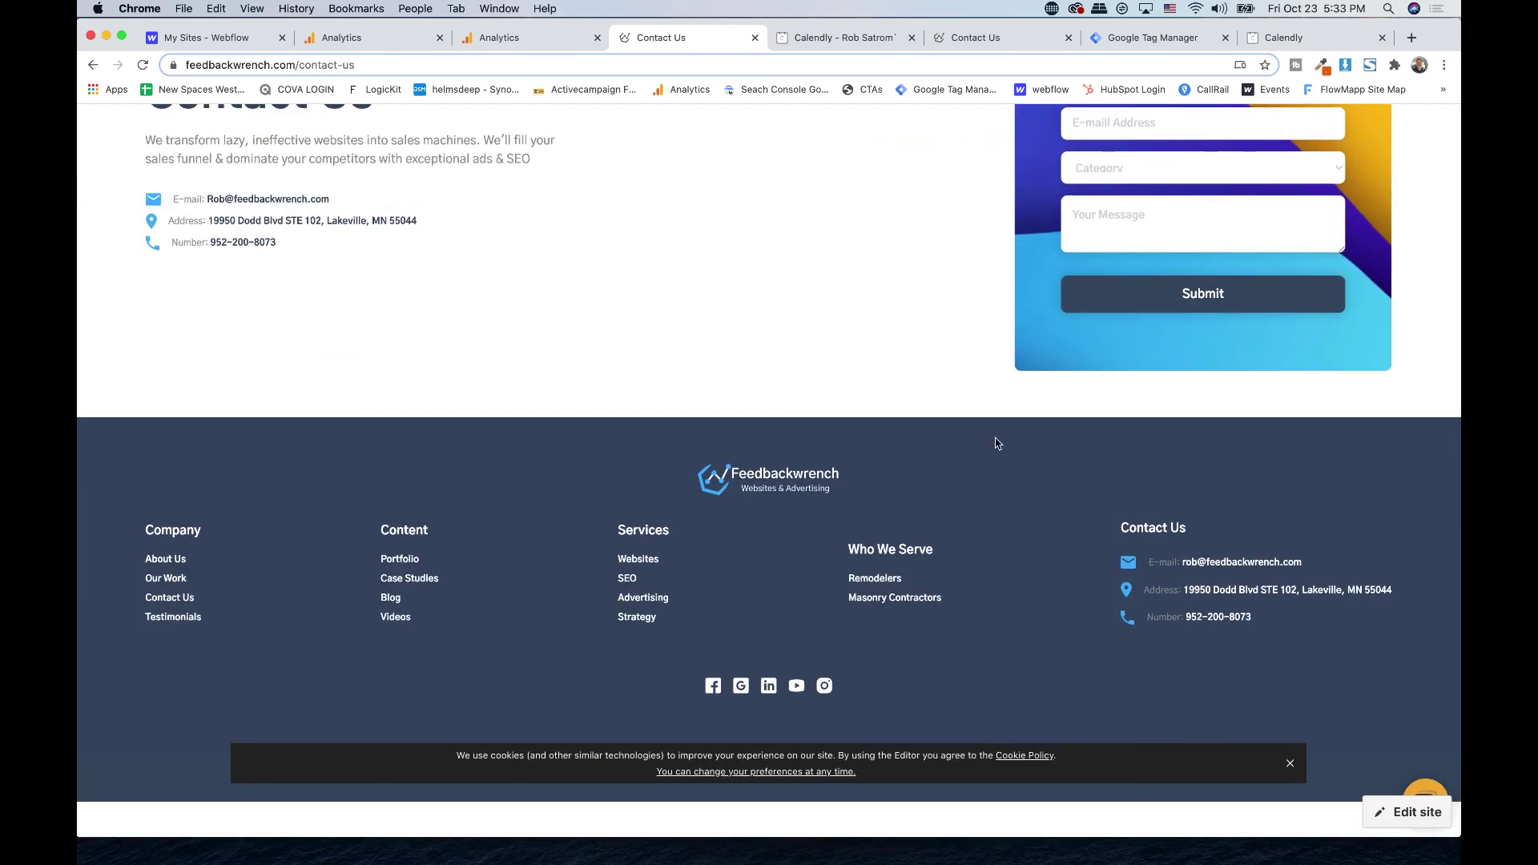
{"action": "scroll", "coordinate": [929, 443], "scroll_direction": "up", "scroll_amount": 4}
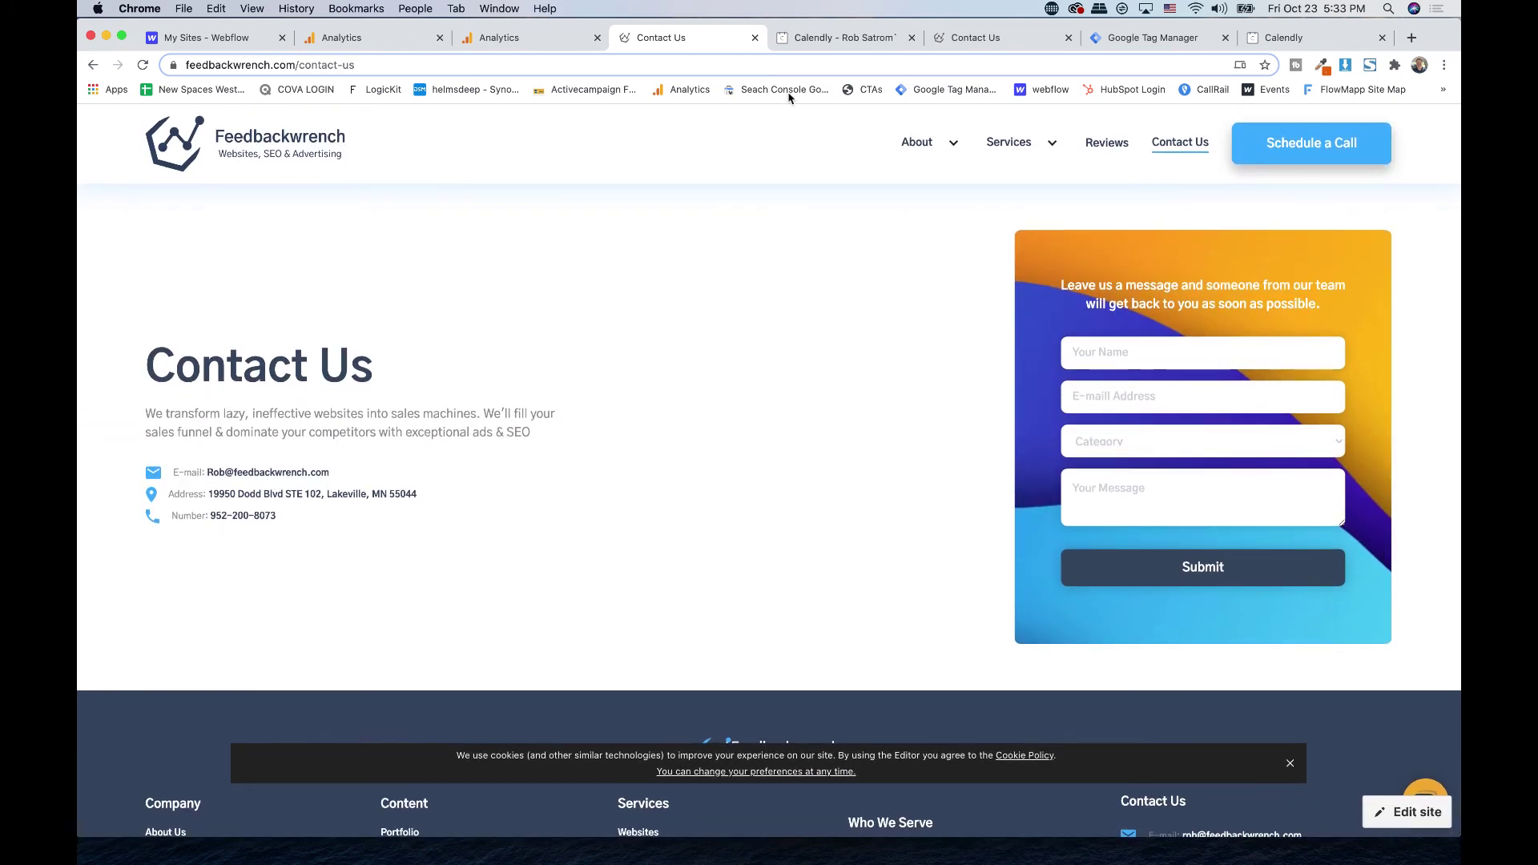
- Load the Junk Xpress website in a new tab
{"action": "left_click", "coordinate": [1411, 38]}
{"action": "left_click", "coordinate": [1115, 68]}
{"action": "type", "text": "junk"}
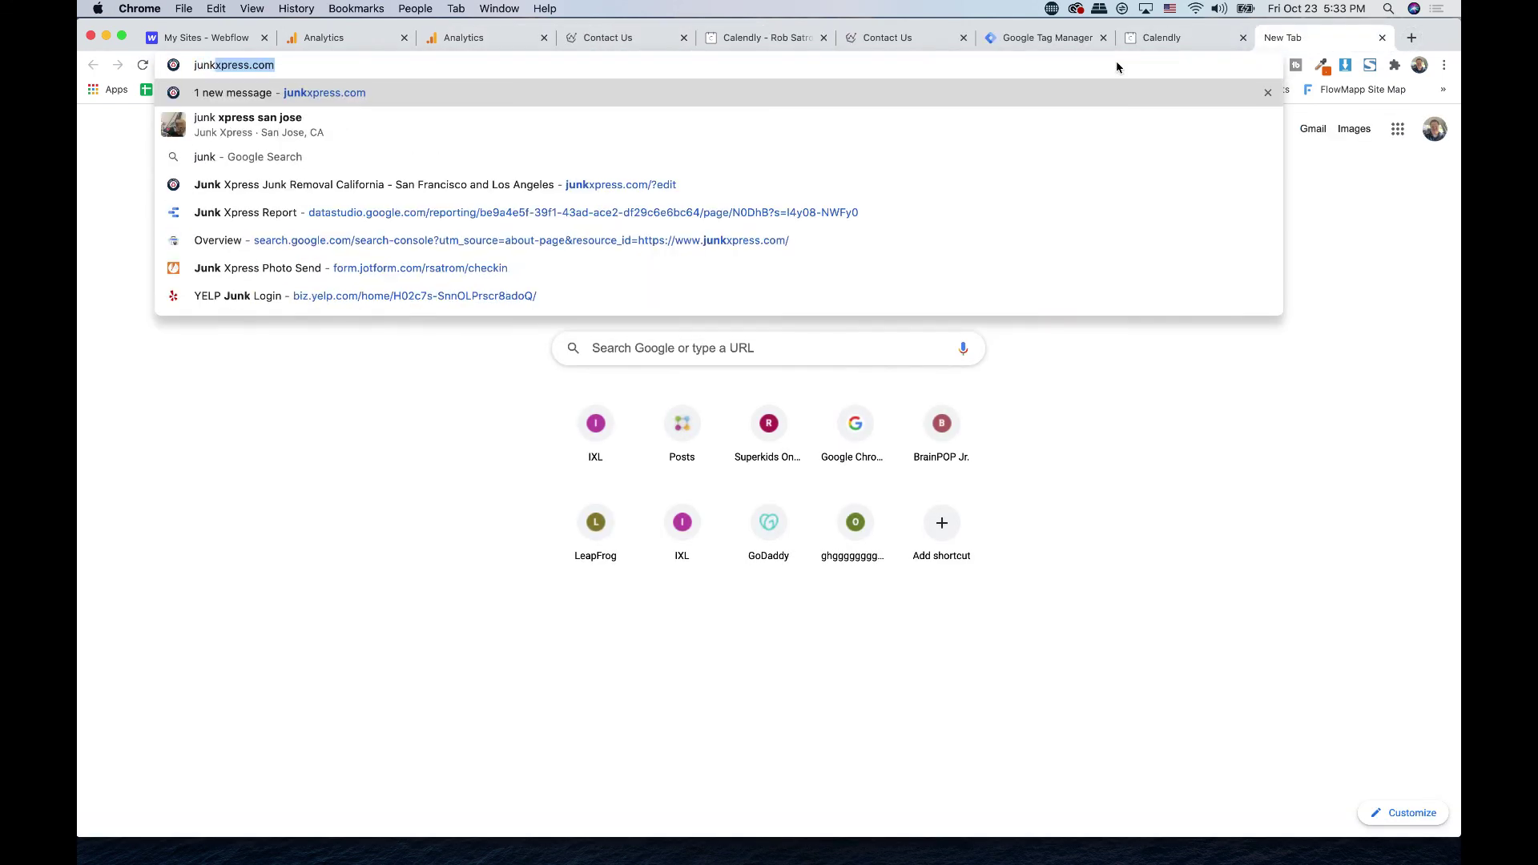
{"action": "key", "text": "Return"}
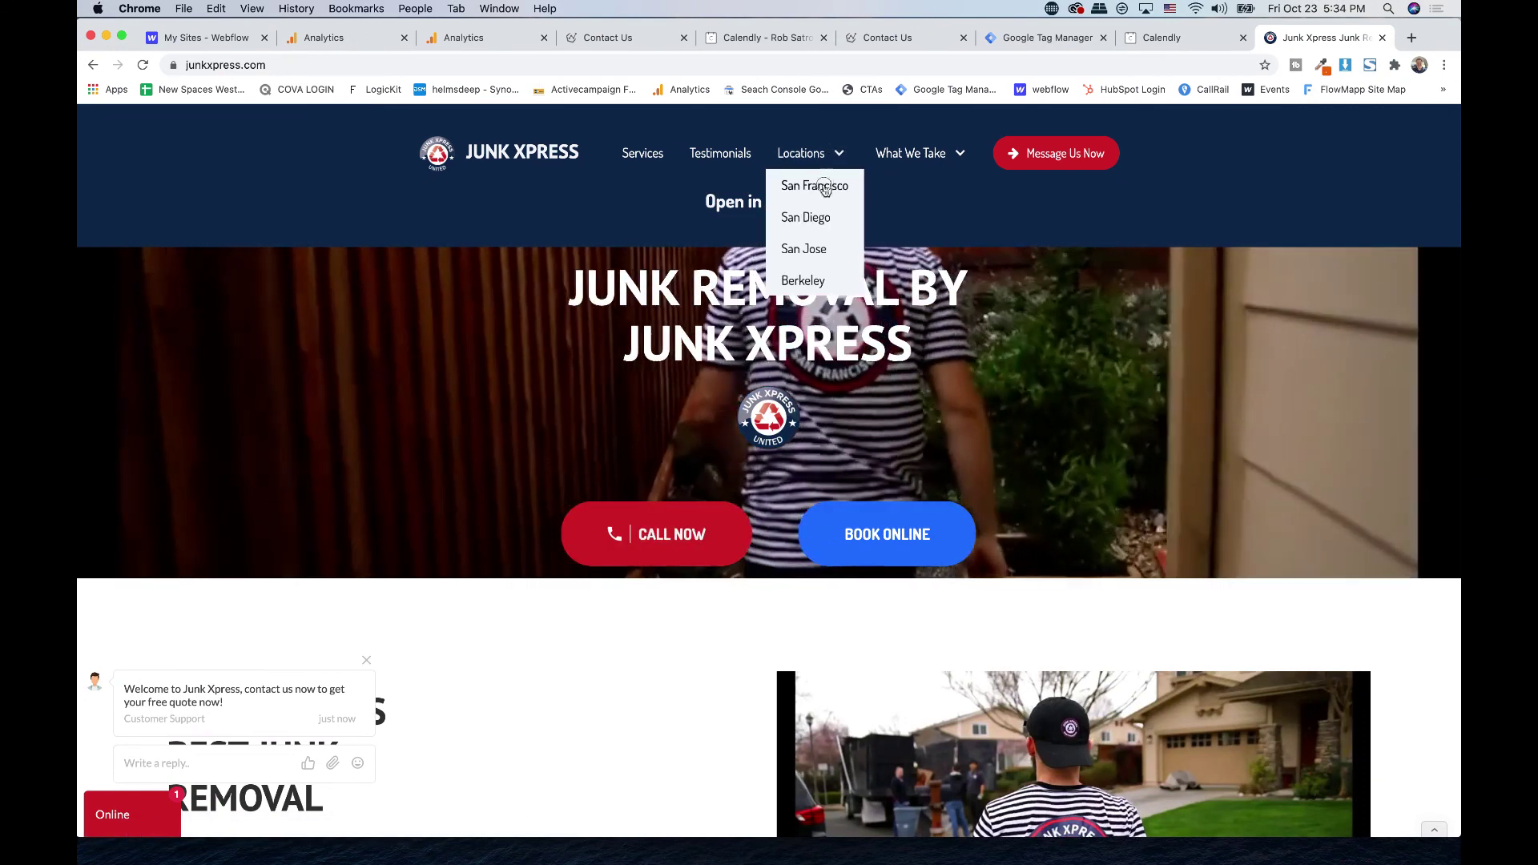
- Browse the San Francisco location page and its quote form, then return to Feedbackwrench Analytics
{"action": "left_click", "coordinate": [816, 185]}
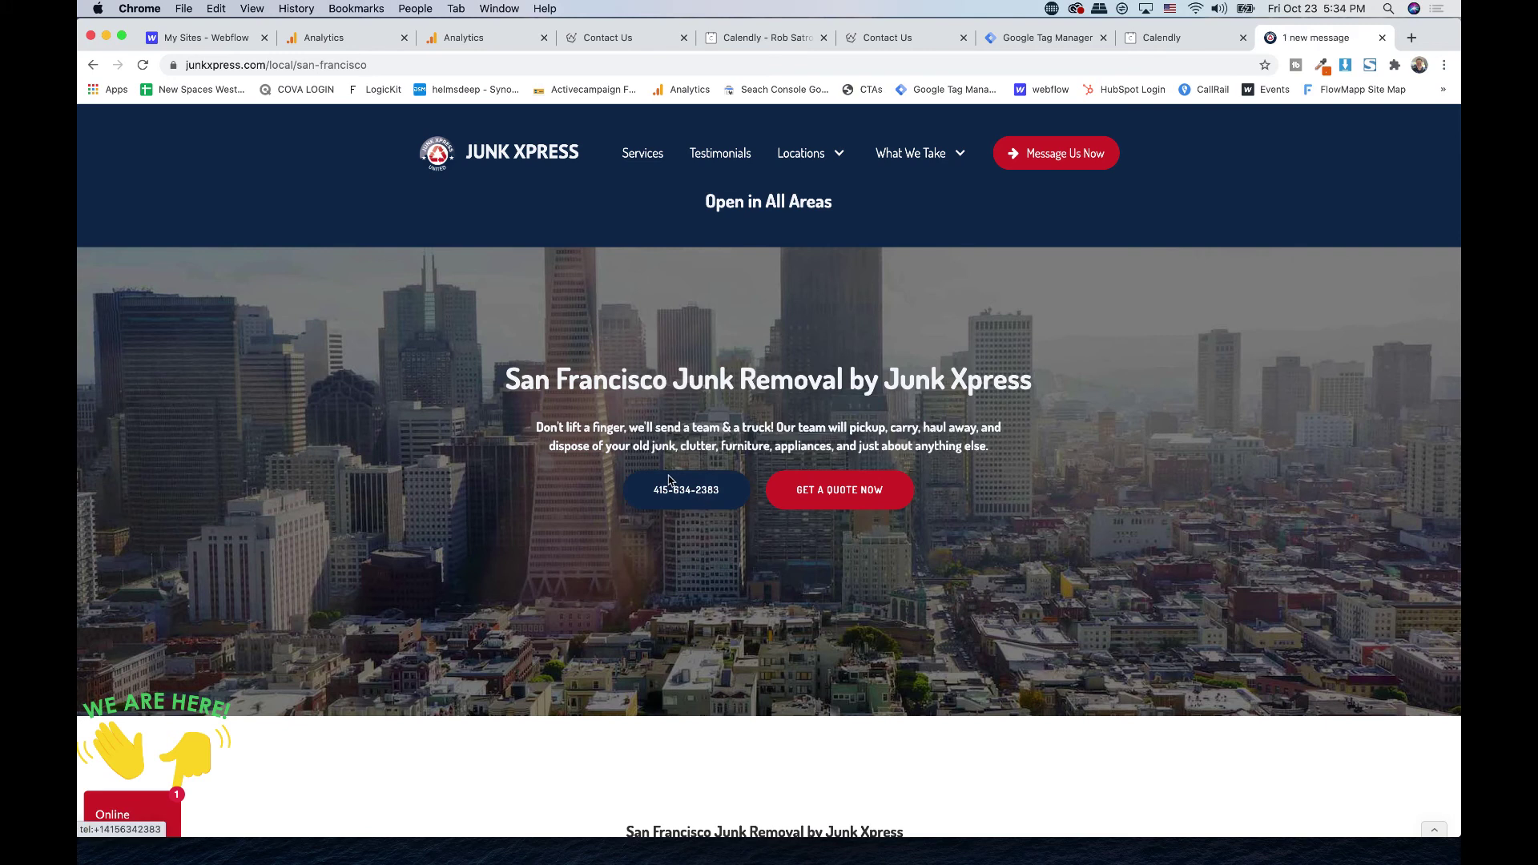
{"action": "left_click", "coordinate": [838, 488]}
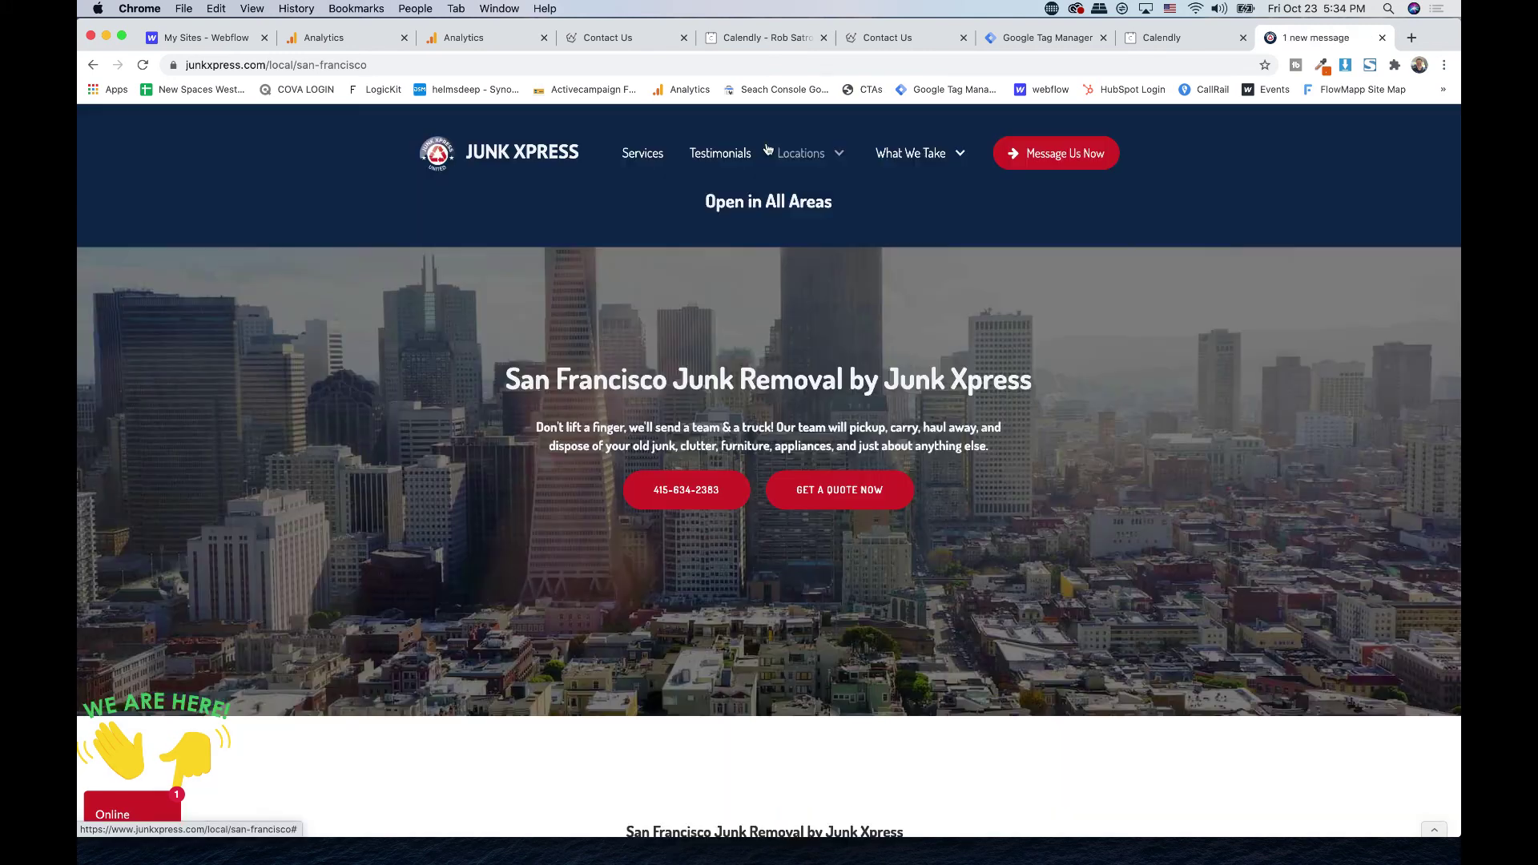
{"action": "left_click", "coordinate": [767, 144]}
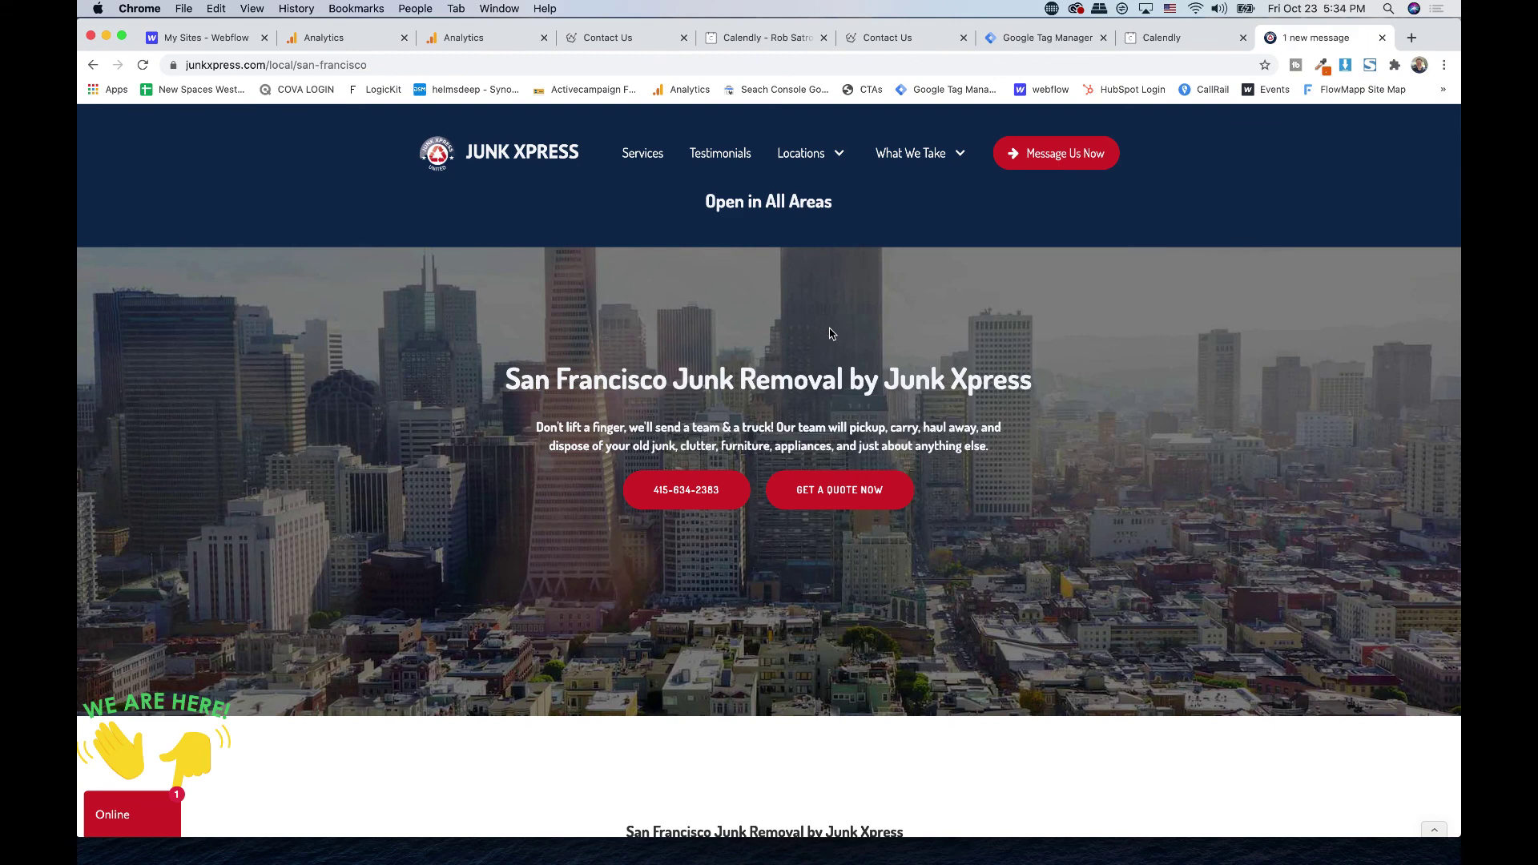
{"action": "scroll", "coordinate": [829, 334], "scroll_direction": "down", "scroll_amount": 9}
{"action": "scroll", "coordinate": [830, 334], "scroll_direction": "down", "scroll_amount": 6}
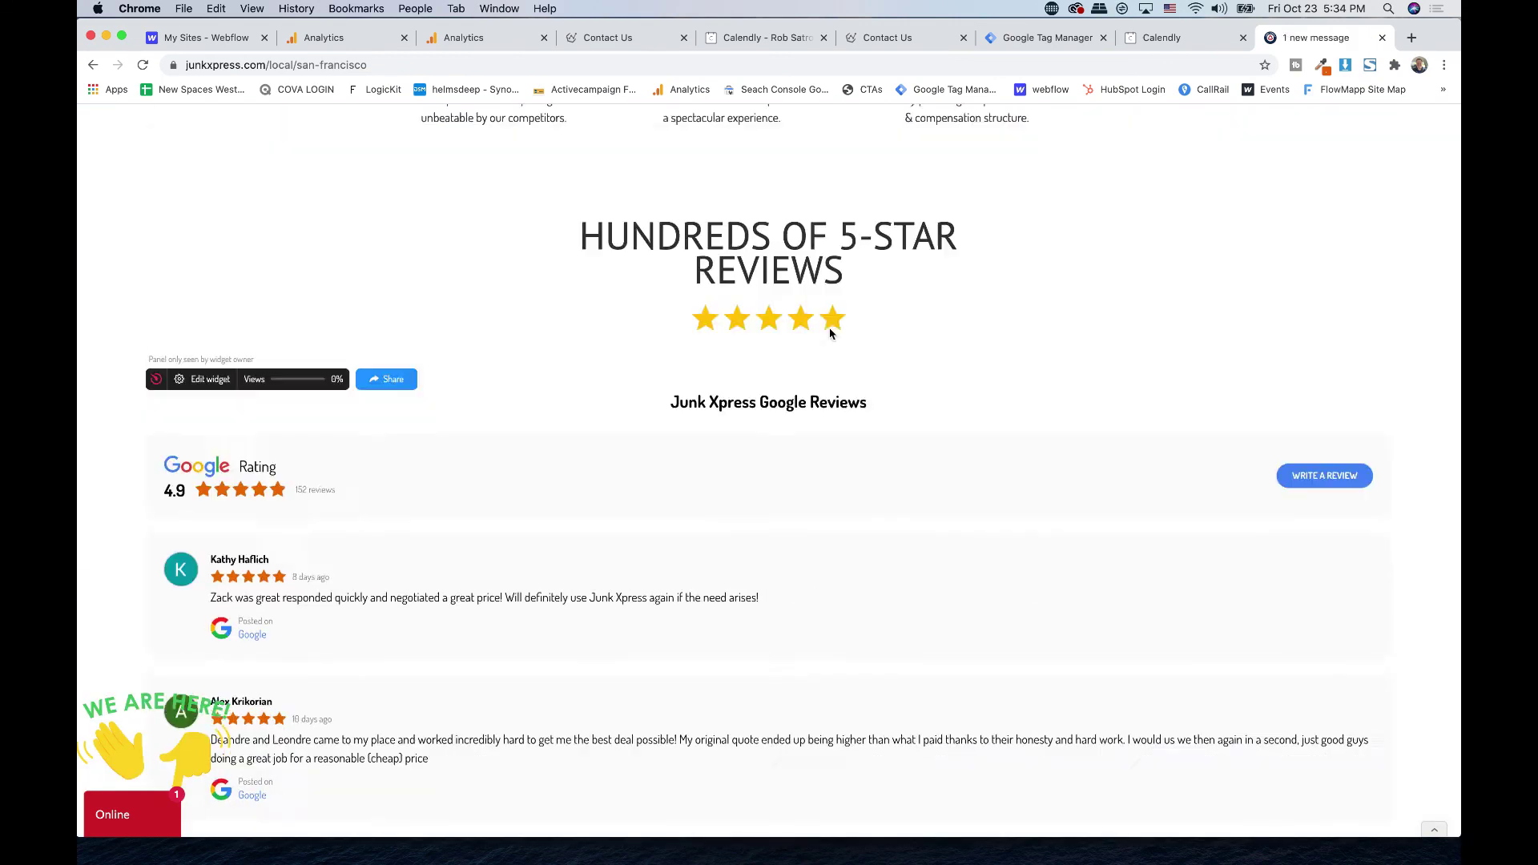
{"action": "scroll", "coordinate": [809, 401], "scroll_direction": "up", "scroll_amount": 20}
{"action": "scroll", "coordinate": [793, 465], "scroll_direction": "down", "scroll_amount": 15}
{"action": "scroll", "coordinate": [790, 470], "scroll_direction": "down", "scroll_amount": 10}
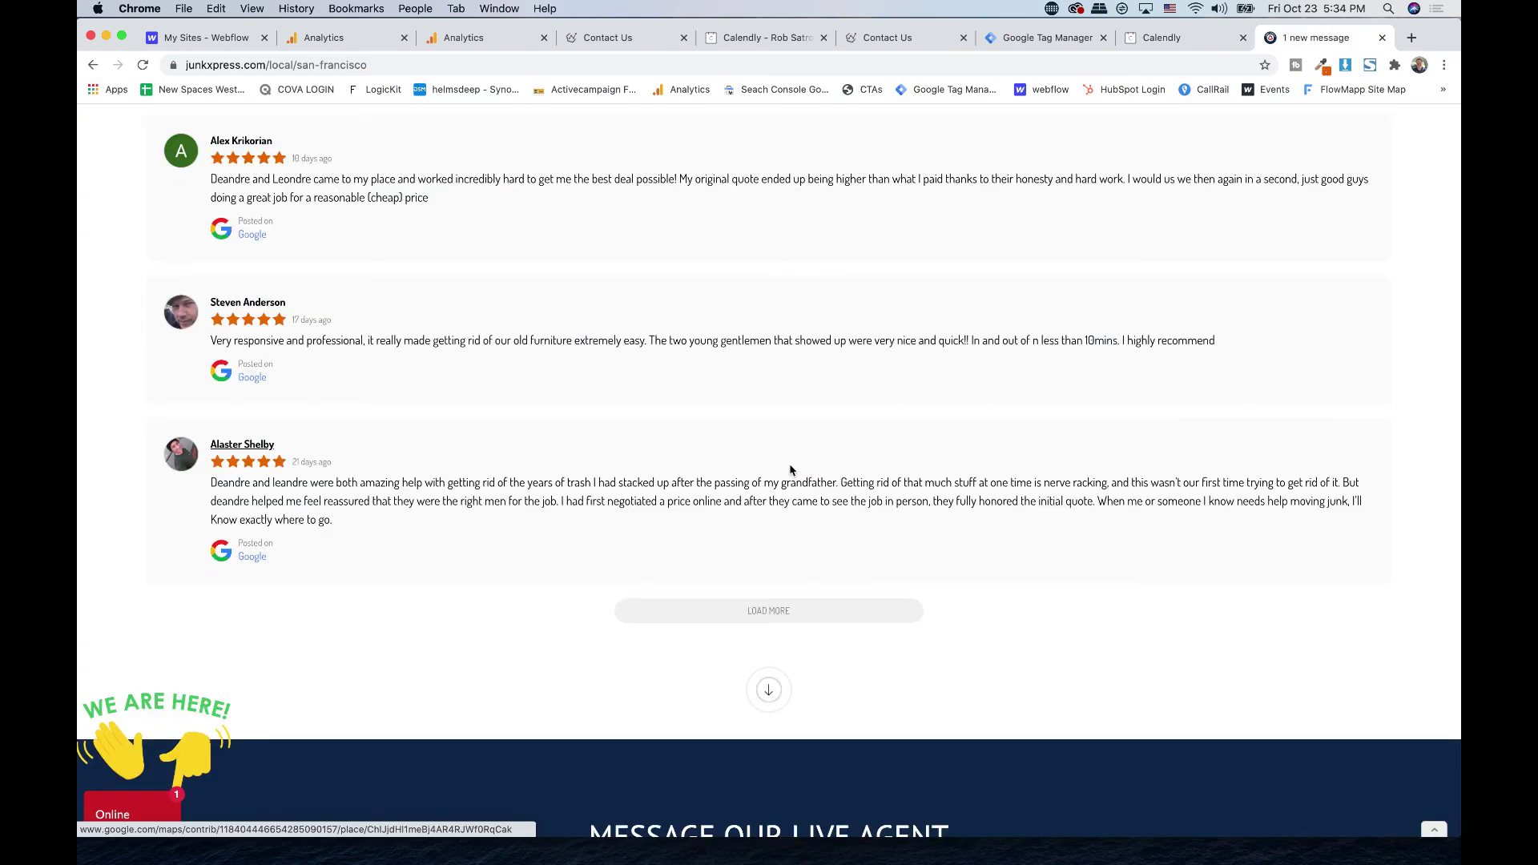
{"action": "scroll", "coordinate": [786, 470], "scroll_direction": "up", "scroll_amount": 3}
{"action": "left_click", "coordinate": [483, 36]}
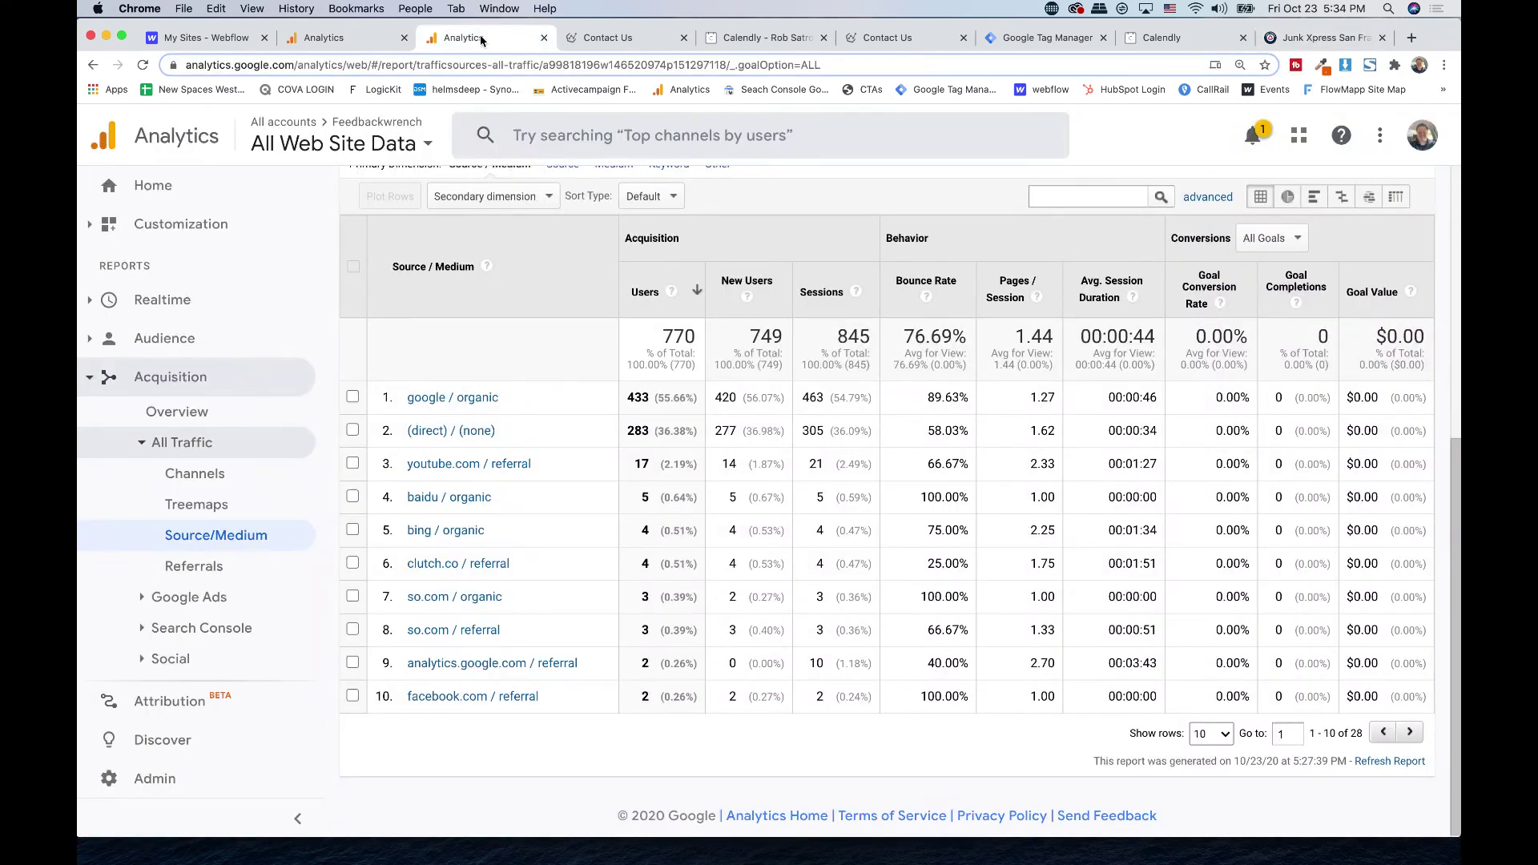
{"action": "scroll", "coordinate": [723, 482], "scroll_direction": "up", "scroll_amount": 5}
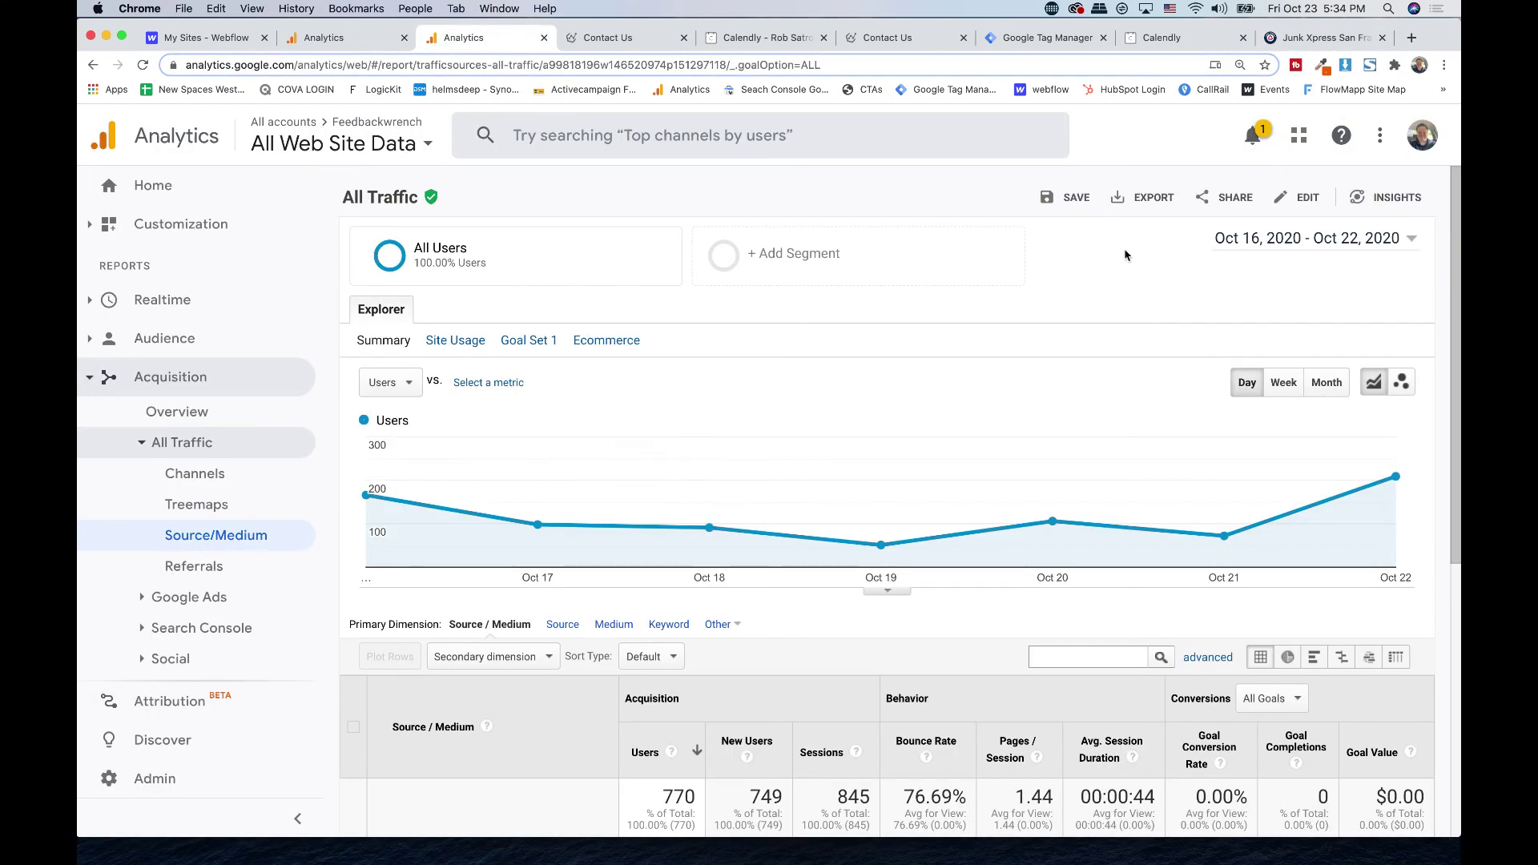
{"action": "scroll", "coordinate": [992, 349], "scroll_direction": "down", "scroll_amount": 5}
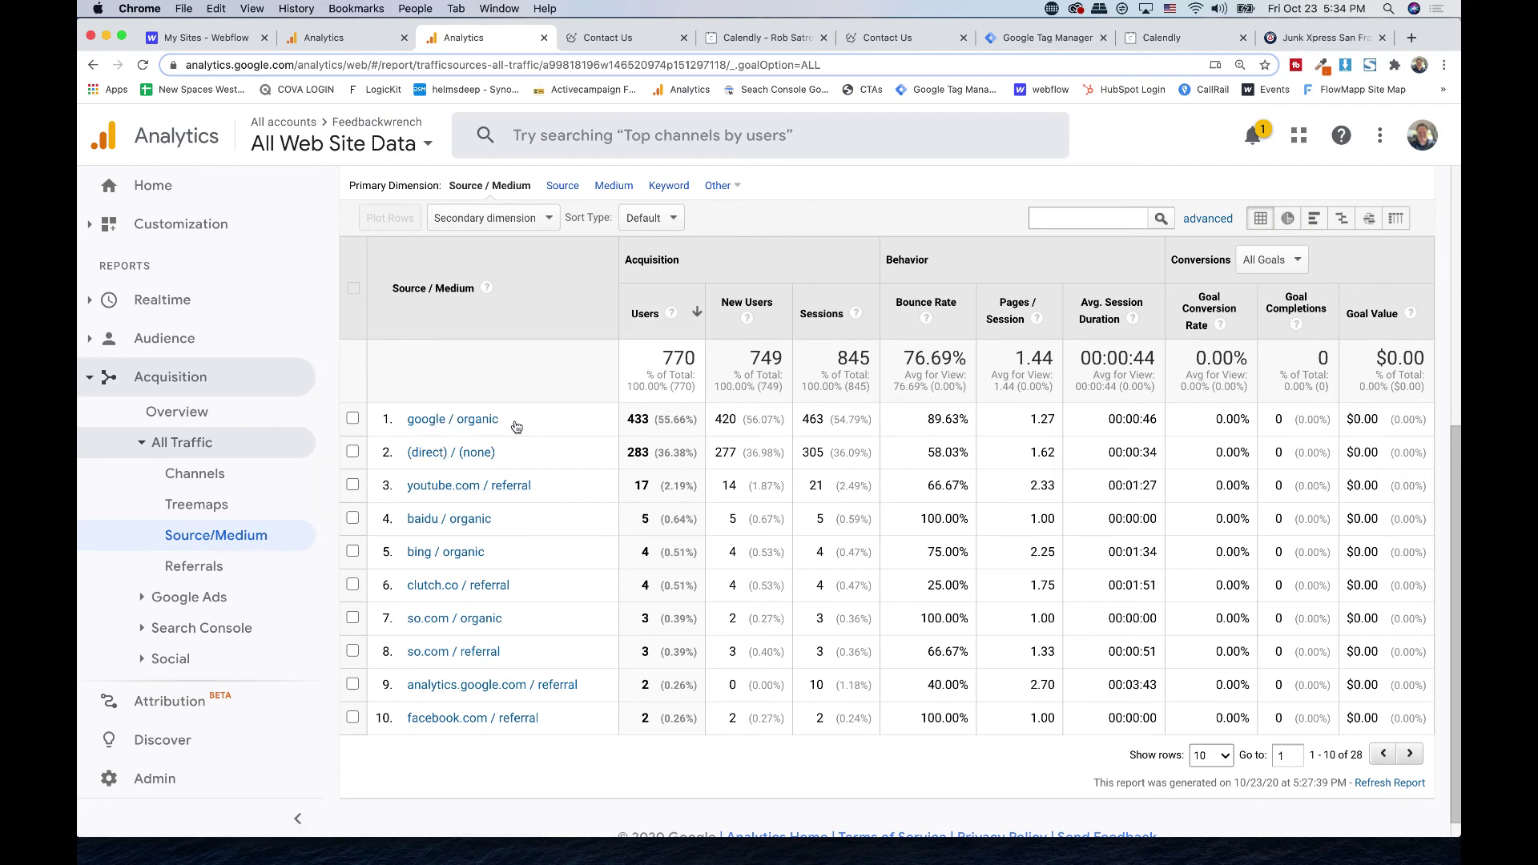
- Keep All Goals and sort the JunkXpress Source/Medium table by Goal Completions
{"action": "left_click", "coordinate": [328, 36]}
{"action": "scroll", "coordinate": [529, 277], "scroll_direction": "down", "scroll_amount": 1}
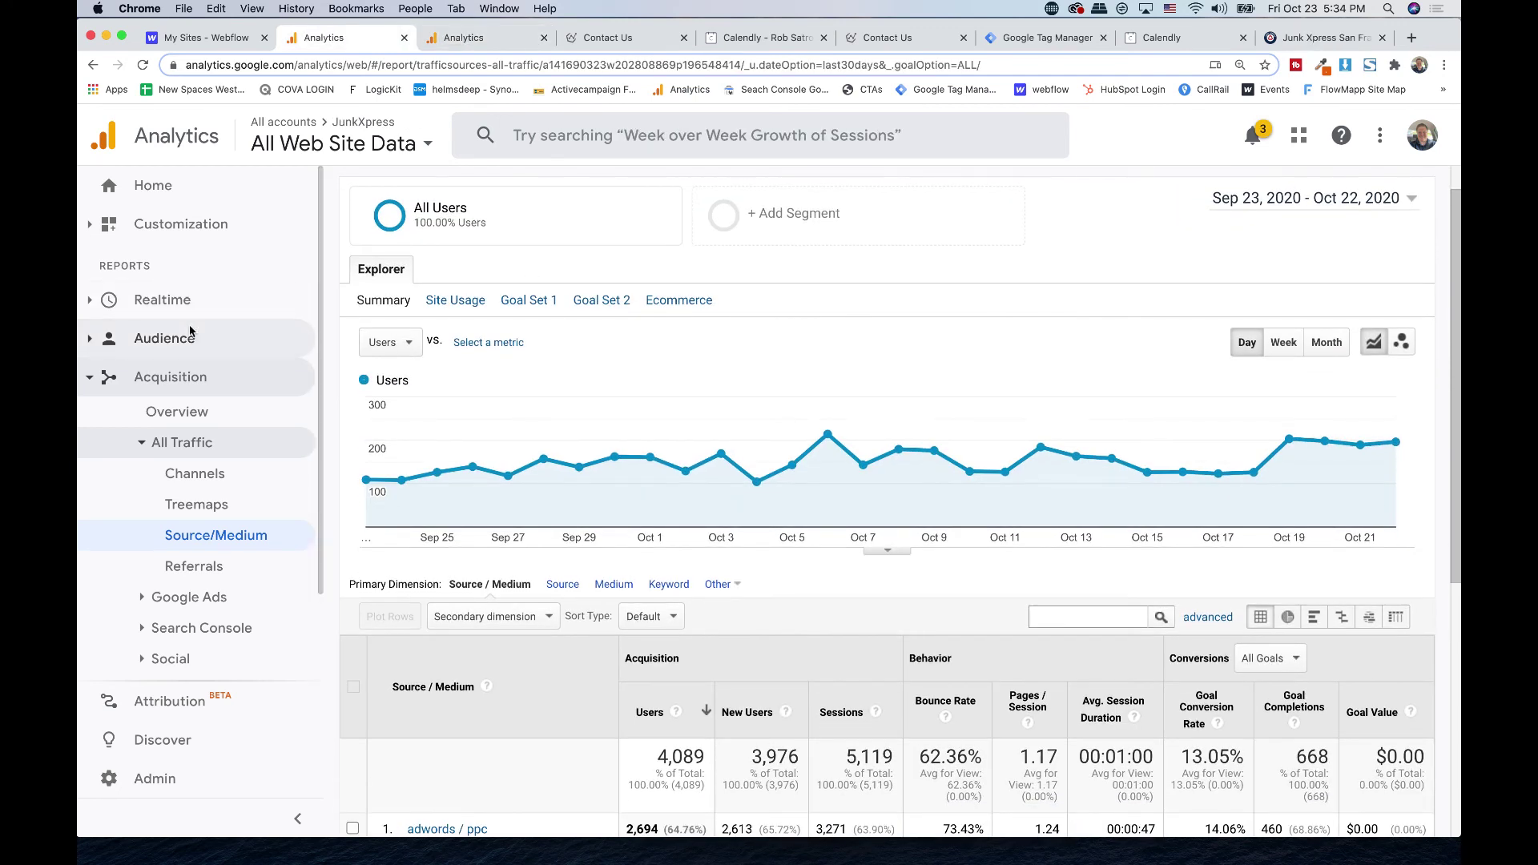
{"action": "scroll", "coordinate": [552, 551], "scroll_direction": "down", "scroll_amount": 5}
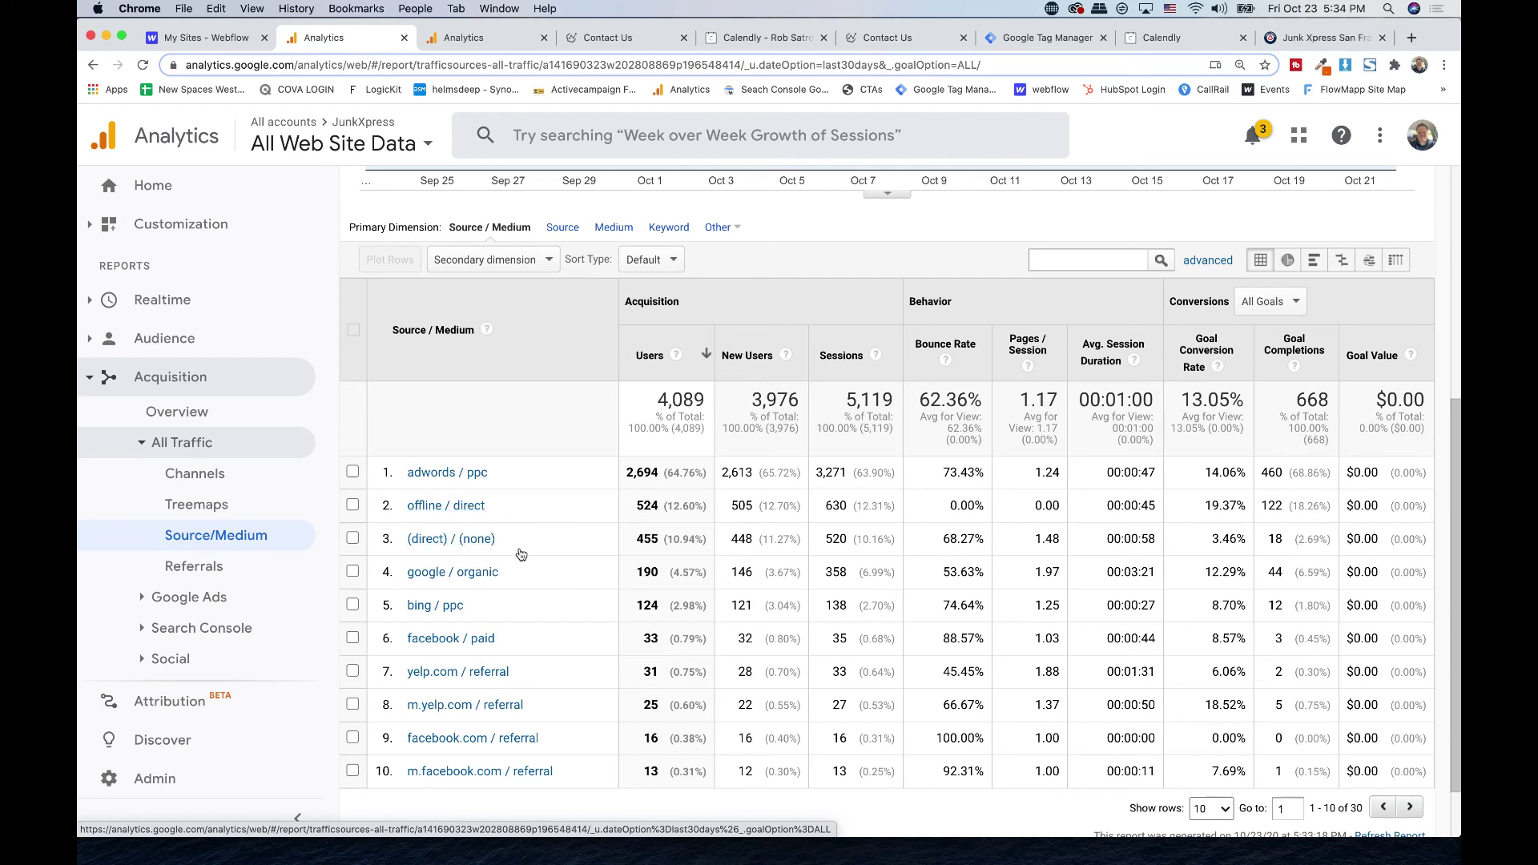
{"action": "left_click", "coordinate": [1269, 301]}
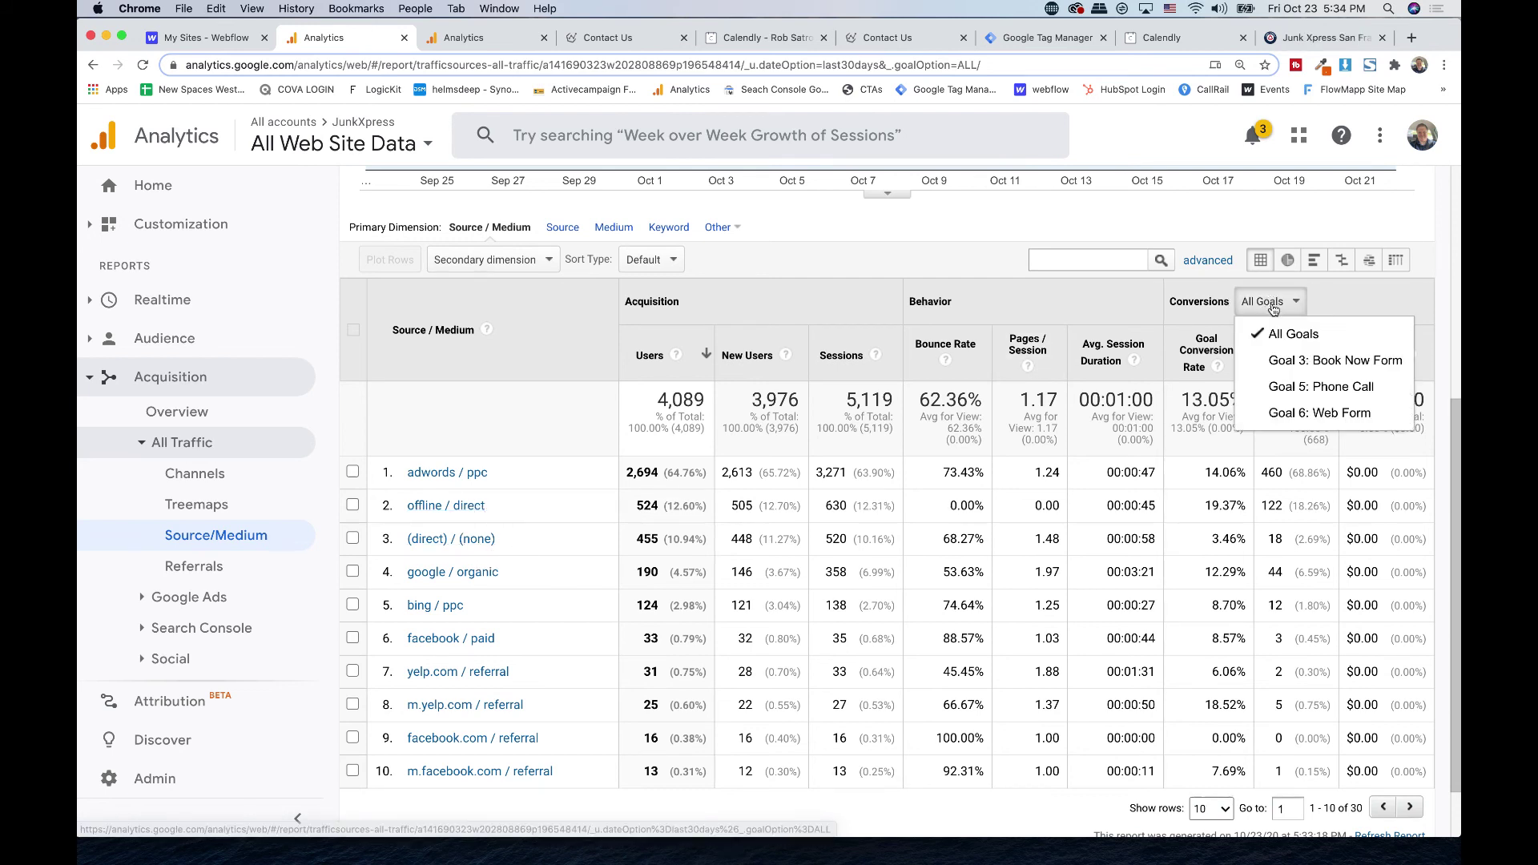
{"action": "left_click", "coordinate": [1197, 353]}
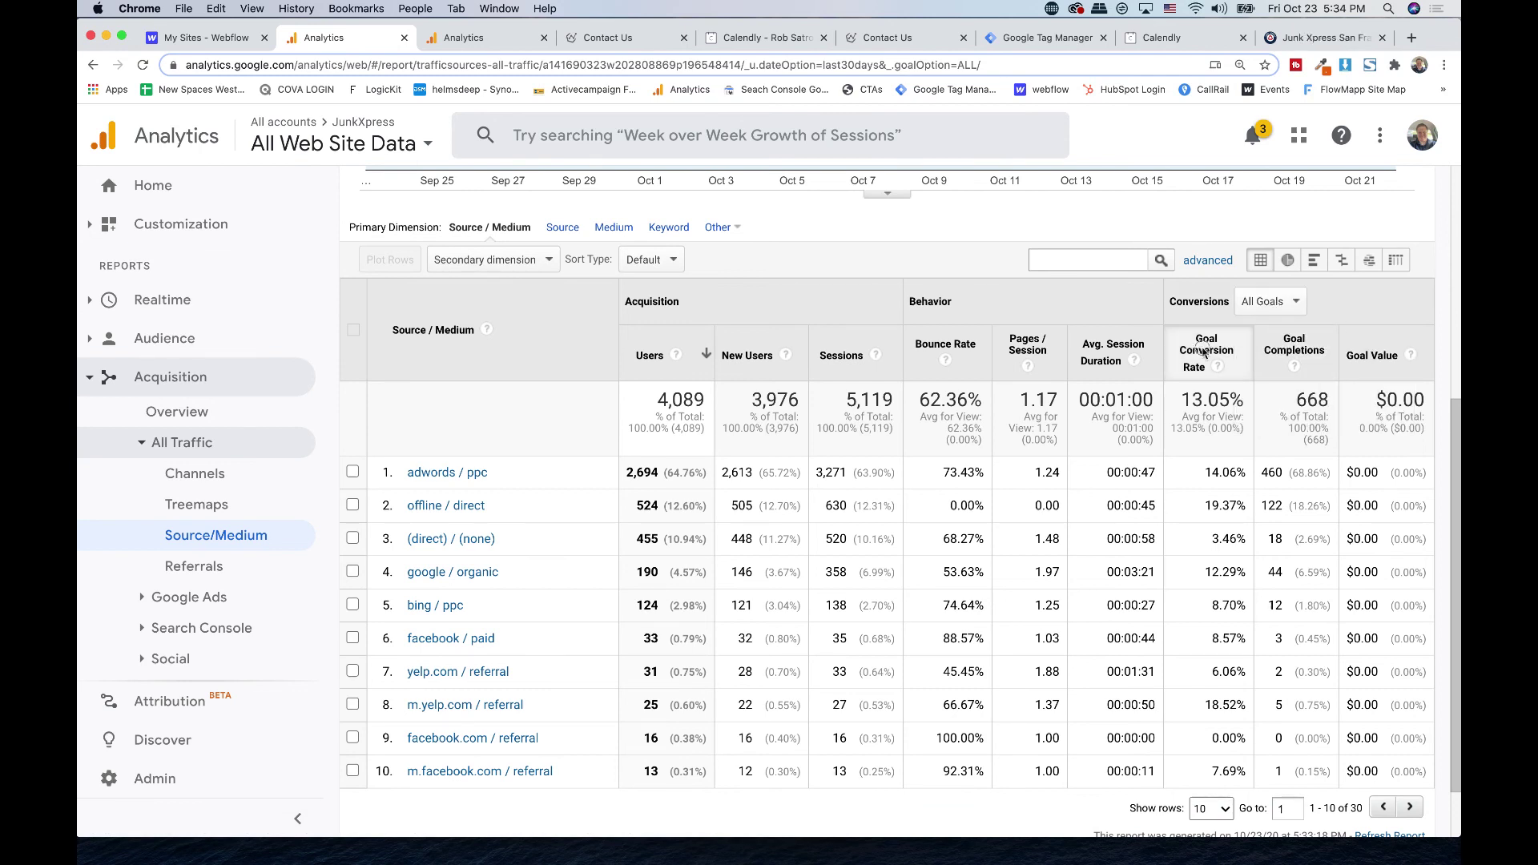
{"action": "left_click", "coordinate": [1203, 355]}
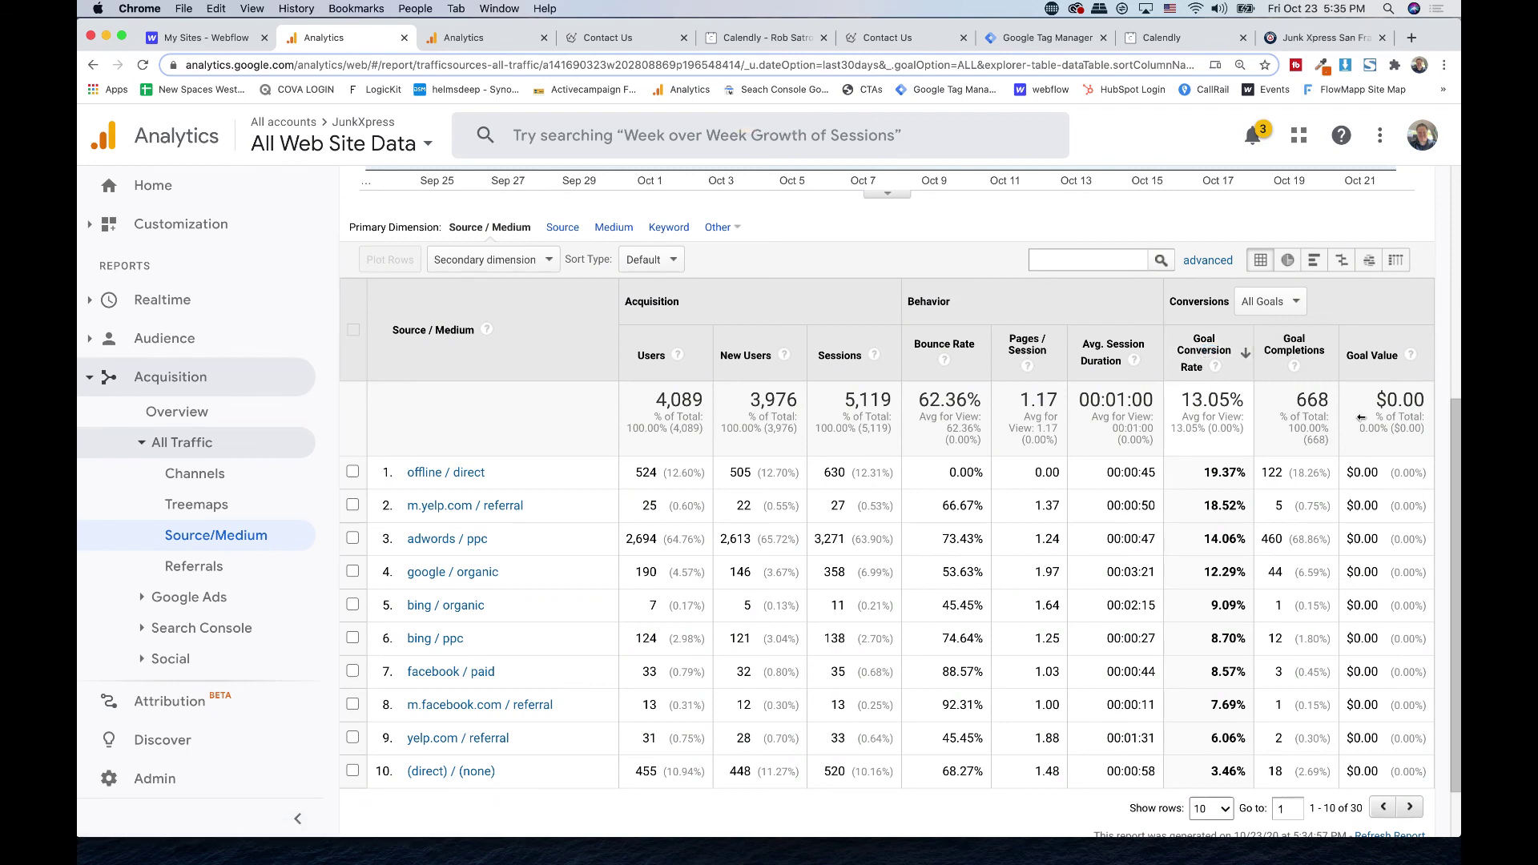
{"action": "left_click", "coordinate": [1301, 350]}
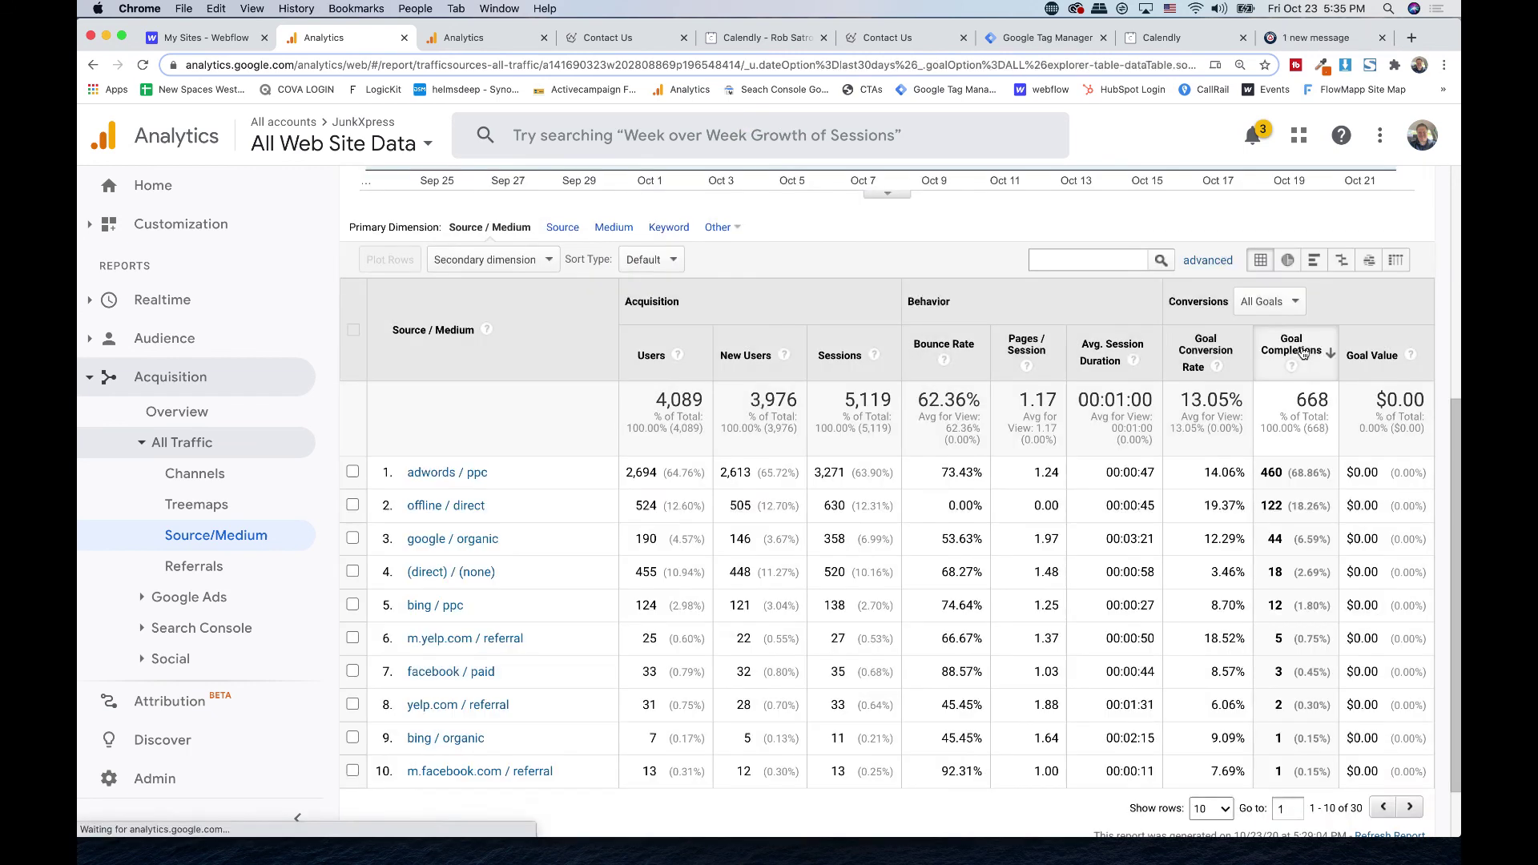
- Highlight the goal completion figures 460, 122, 18 and 12, then switch to Tag Manager
{"action": "triple_click", "coordinate": [1294, 473]}
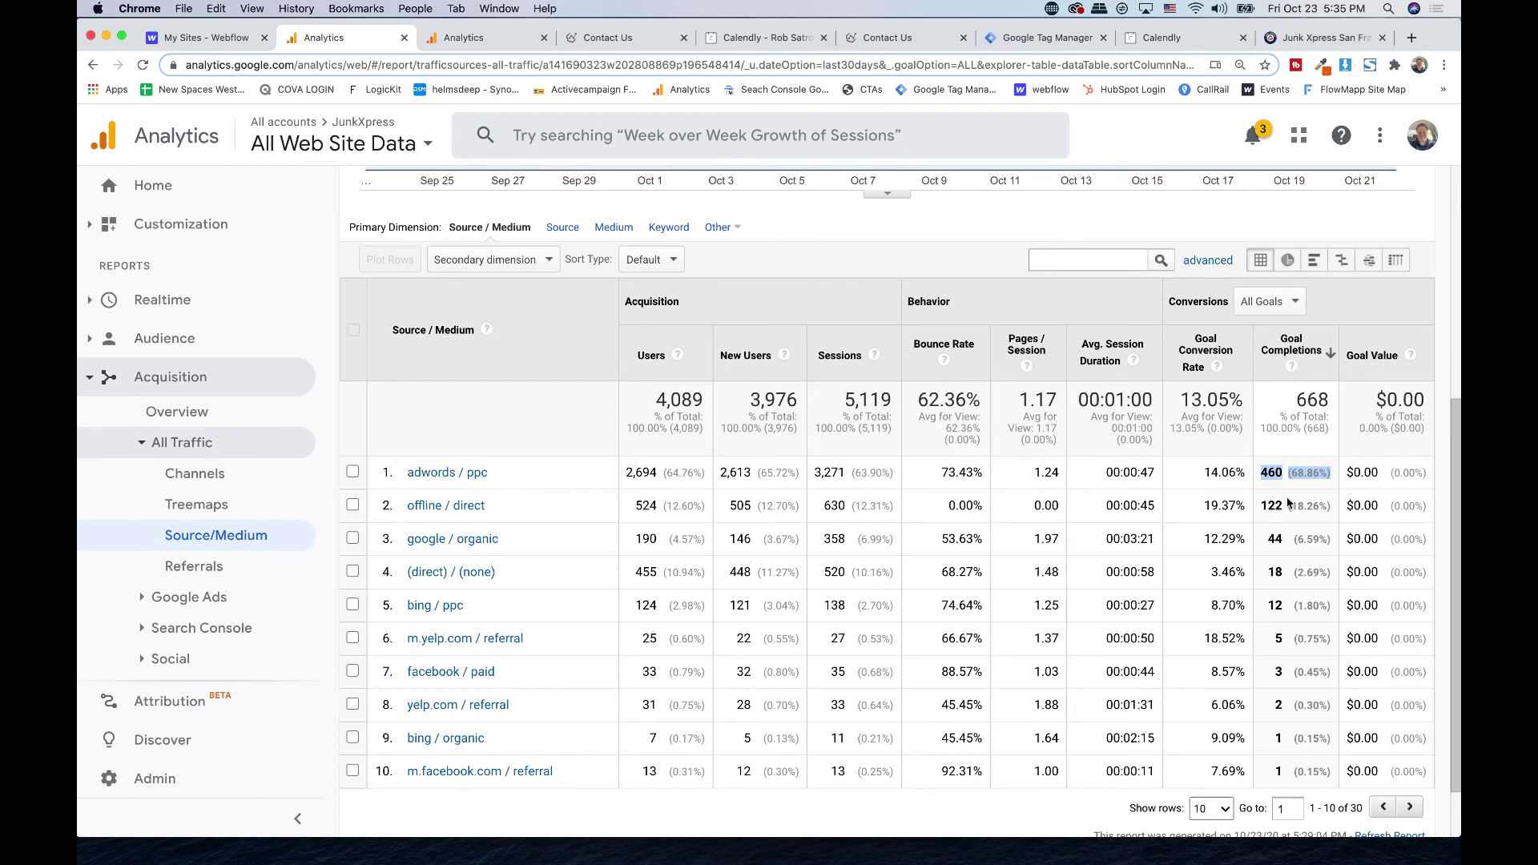
{"action": "triple_click", "coordinate": [1274, 473]}
{"action": "left_click_drag", "start_coordinate": [1261, 505], "coordinate": [1288, 537]}
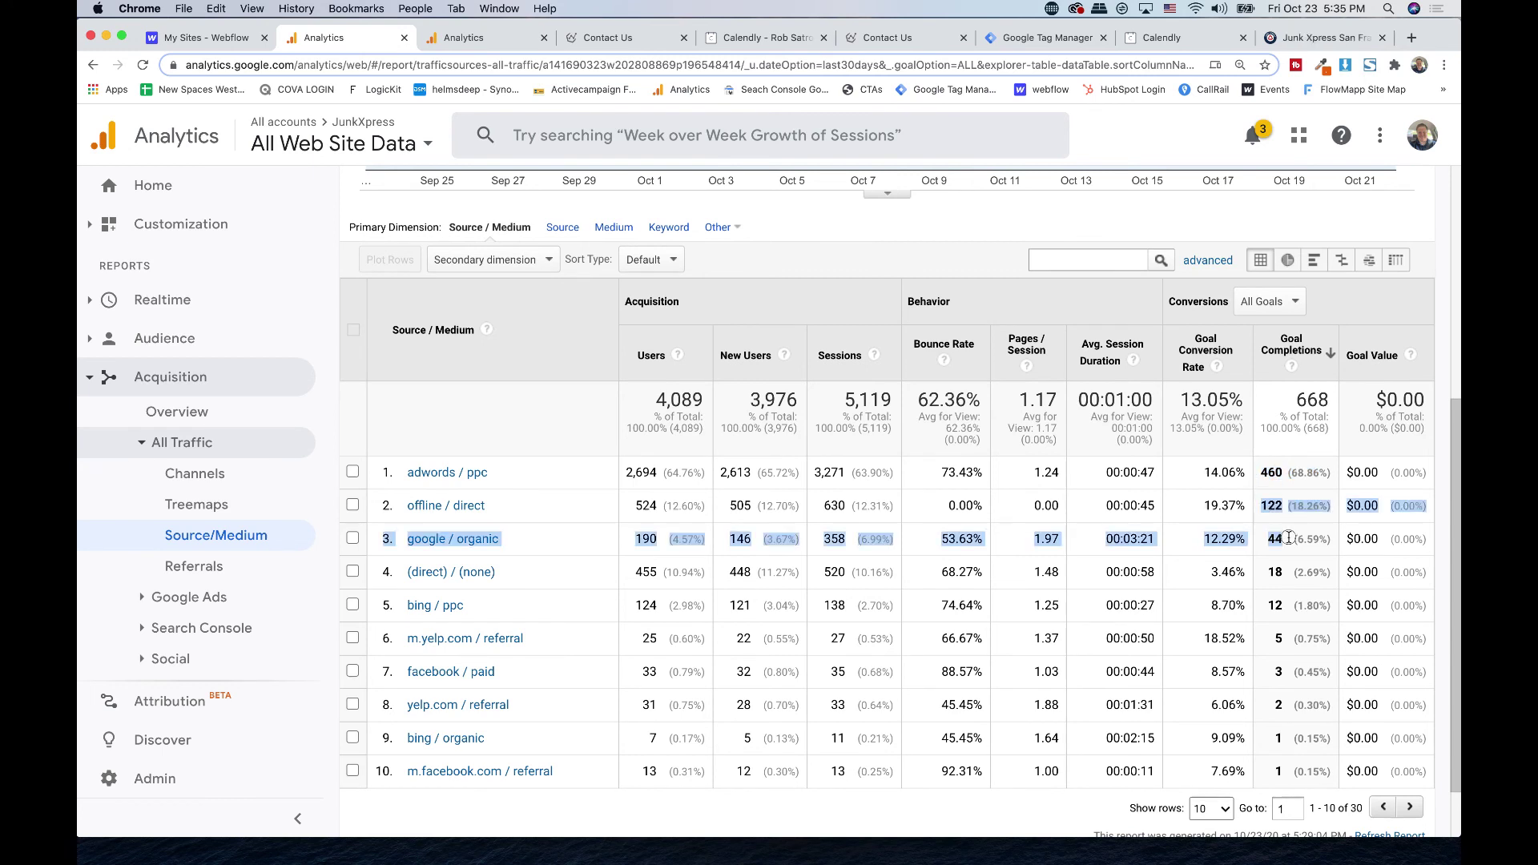
{"action": "triple_click", "coordinate": [1280, 506]}
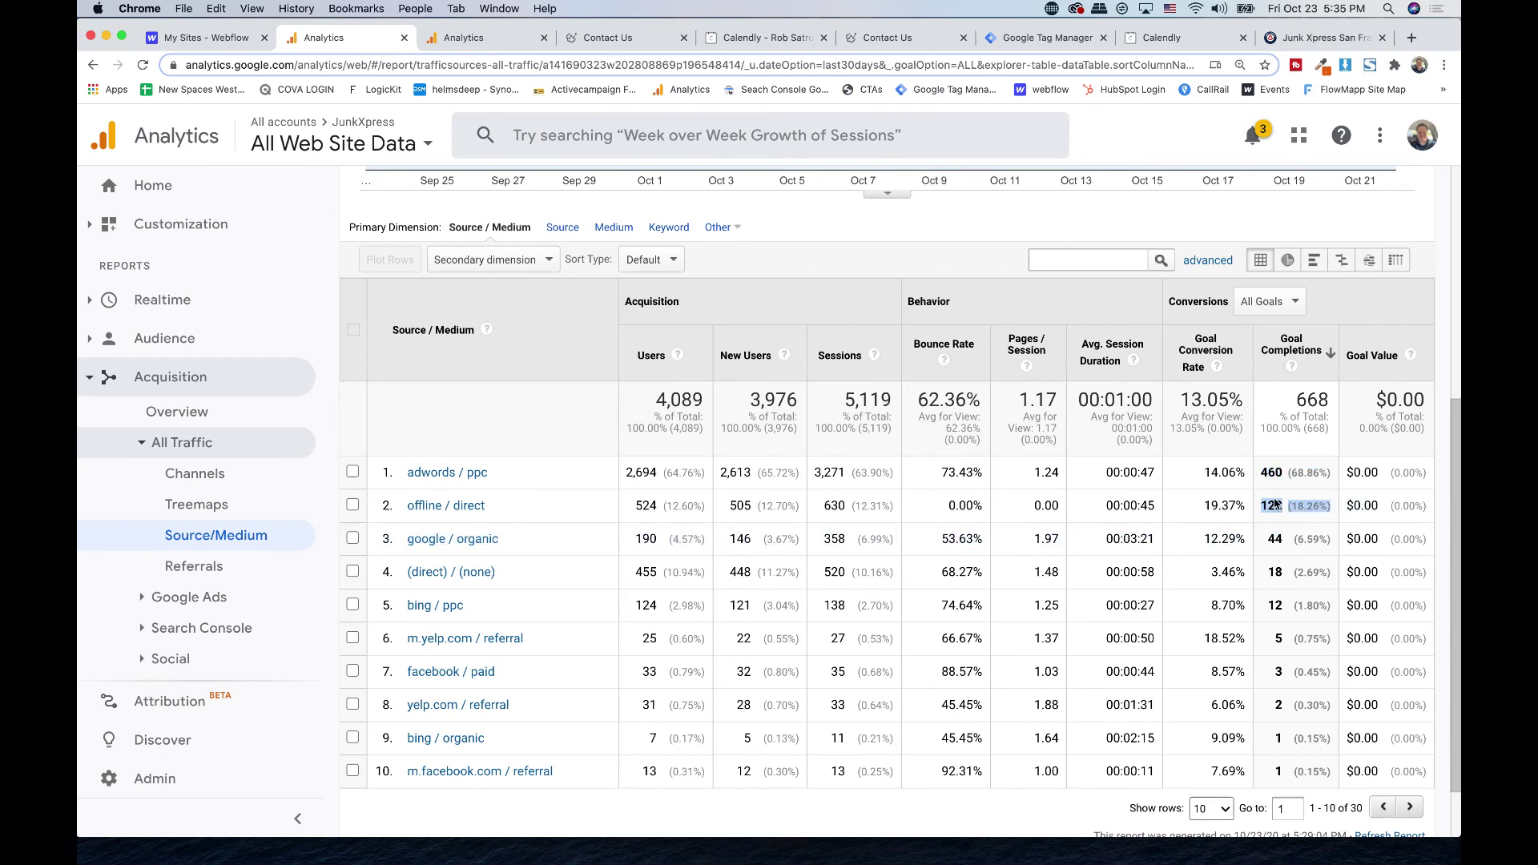
{"action": "left_click", "coordinate": [1274, 499]}
{"action": "triple_click", "coordinate": [1289, 573]}
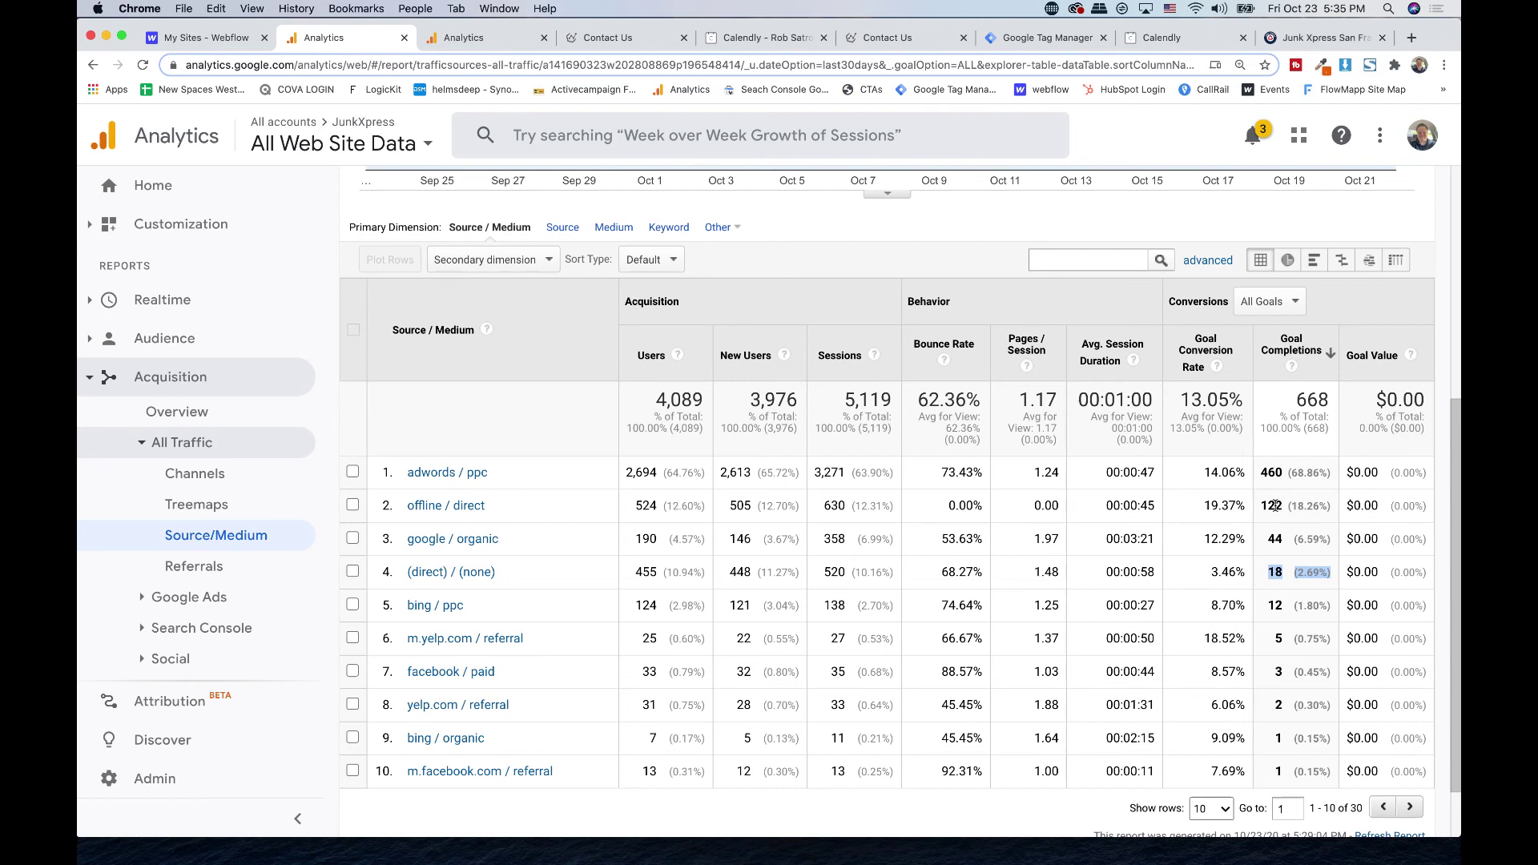
{"action": "triple_click", "coordinate": [1273, 607]}
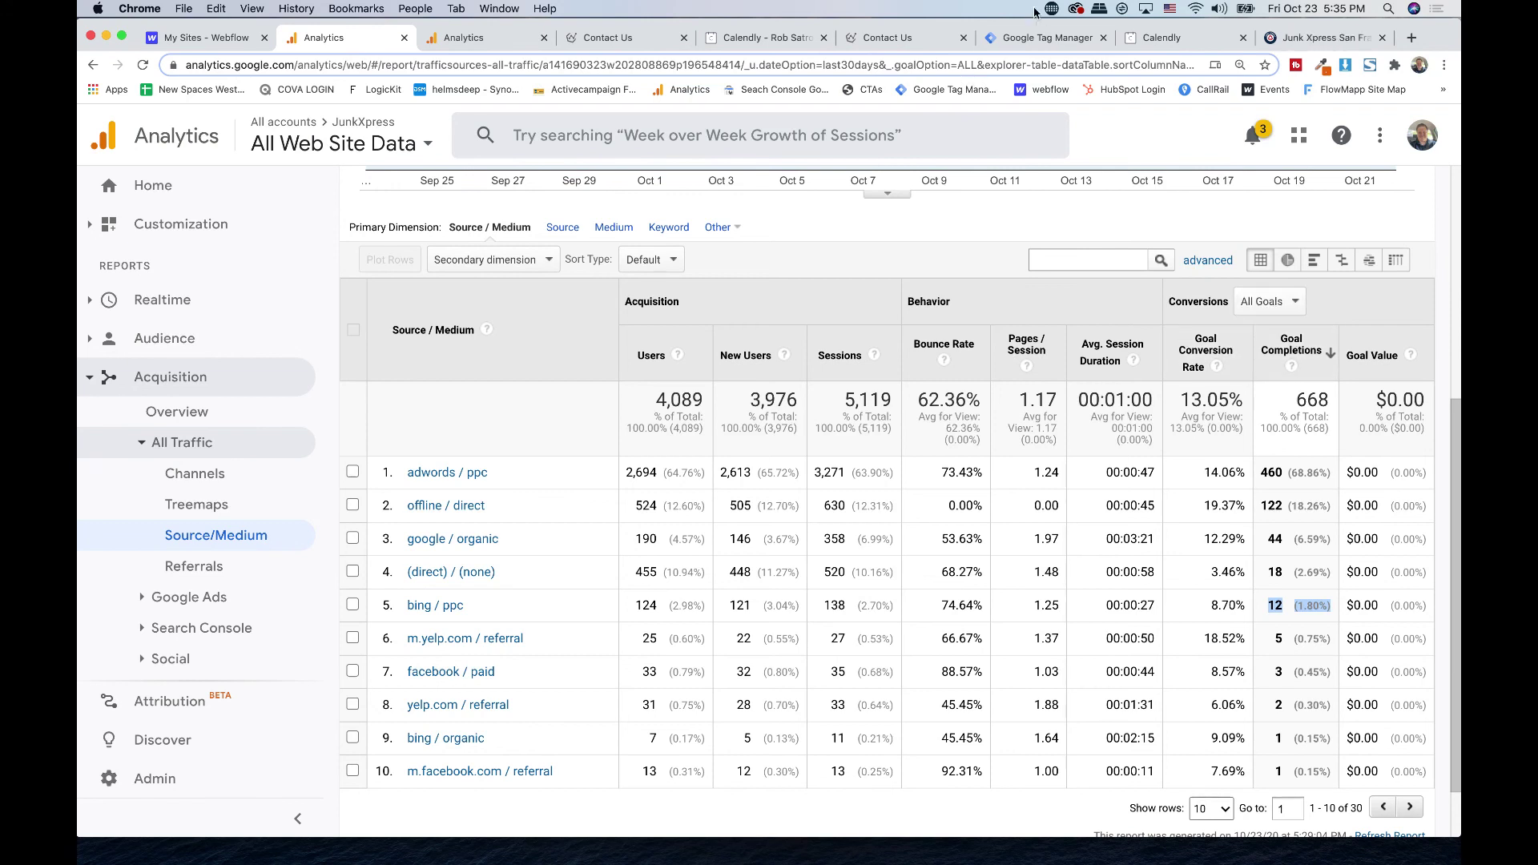
{"action": "left_click", "coordinate": [1030, 40]}
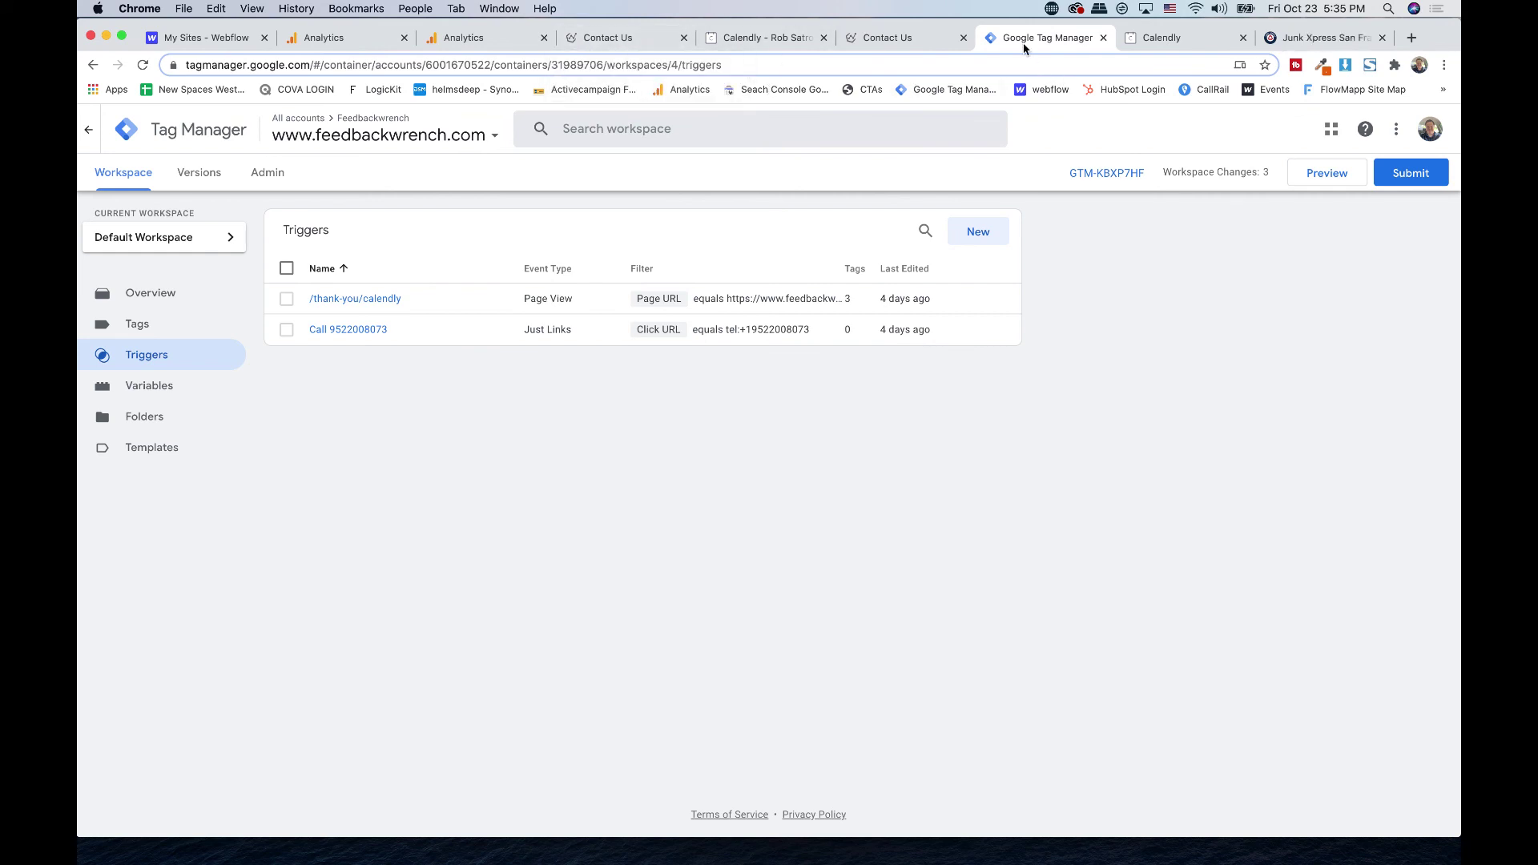
- Return to the JunkXpress Source/Medium report showing bing / ppc at 12 goal completions
{"action": "left_click", "coordinate": [337, 38]}
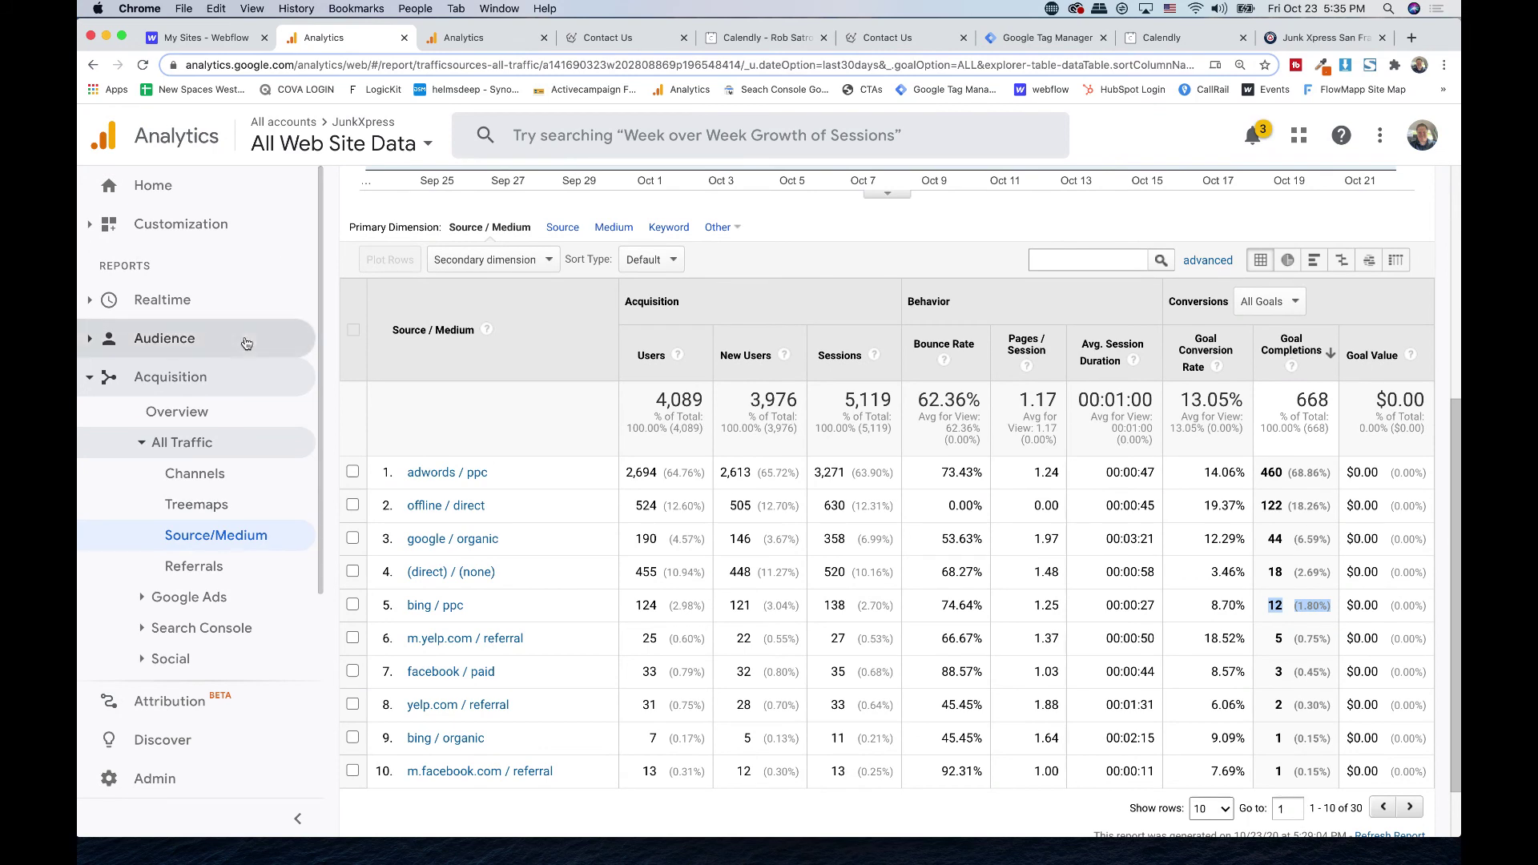
- Browse Conversions > Goals reports, ending on Goals Overview with 668 completions, then view Tag Manager
{"action": "left_click", "coordinate": [797, 523]}
{"action": "scroll", "coordinate": [250, 611], "scroll_direction": "down", "scroll_amount": 3}
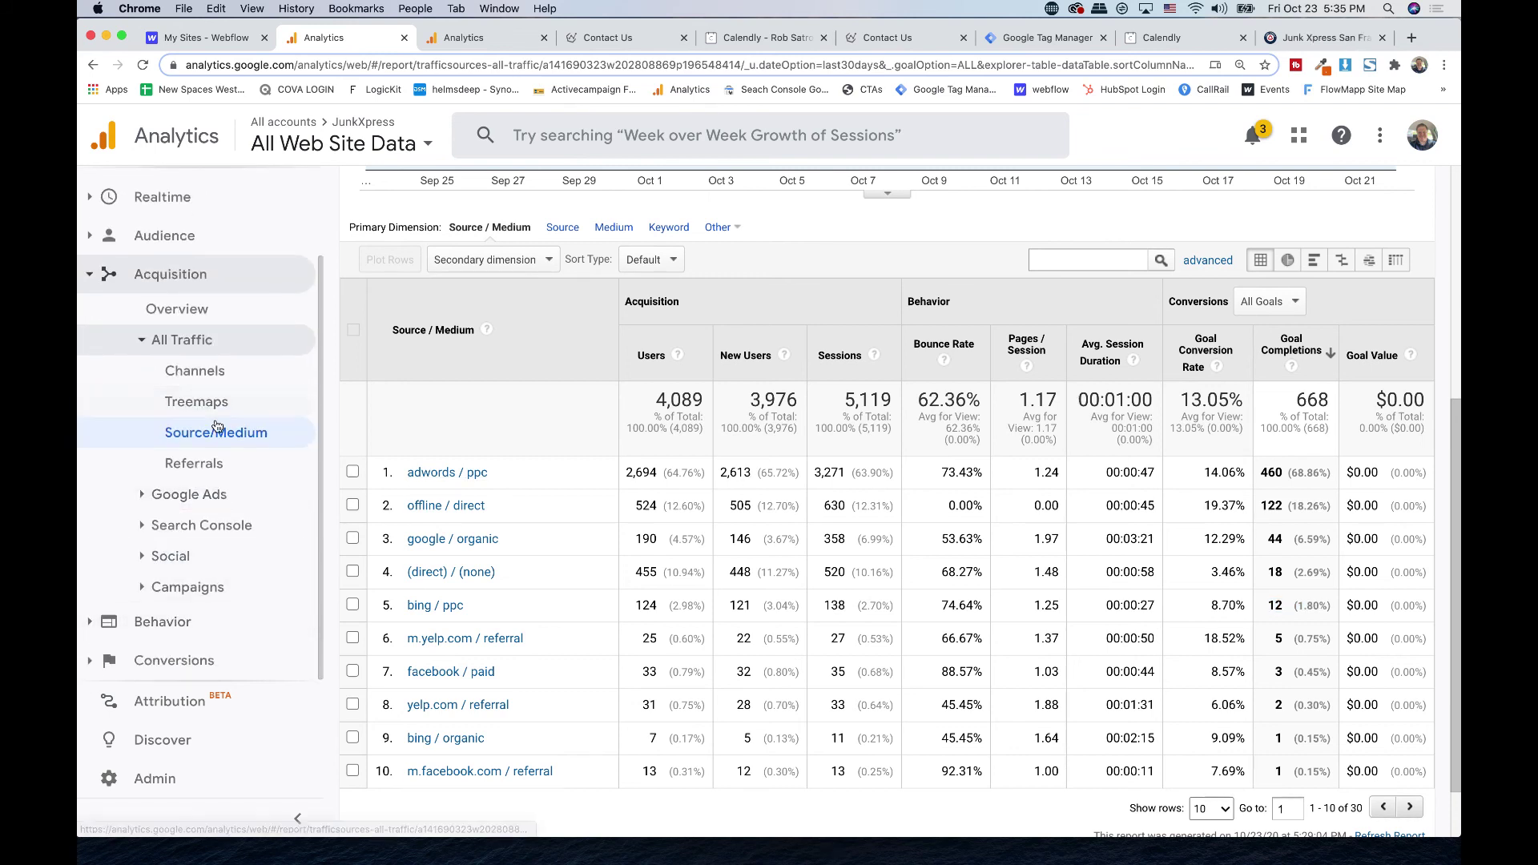
{"action": "left_click", "coordinate": [167, 657]}
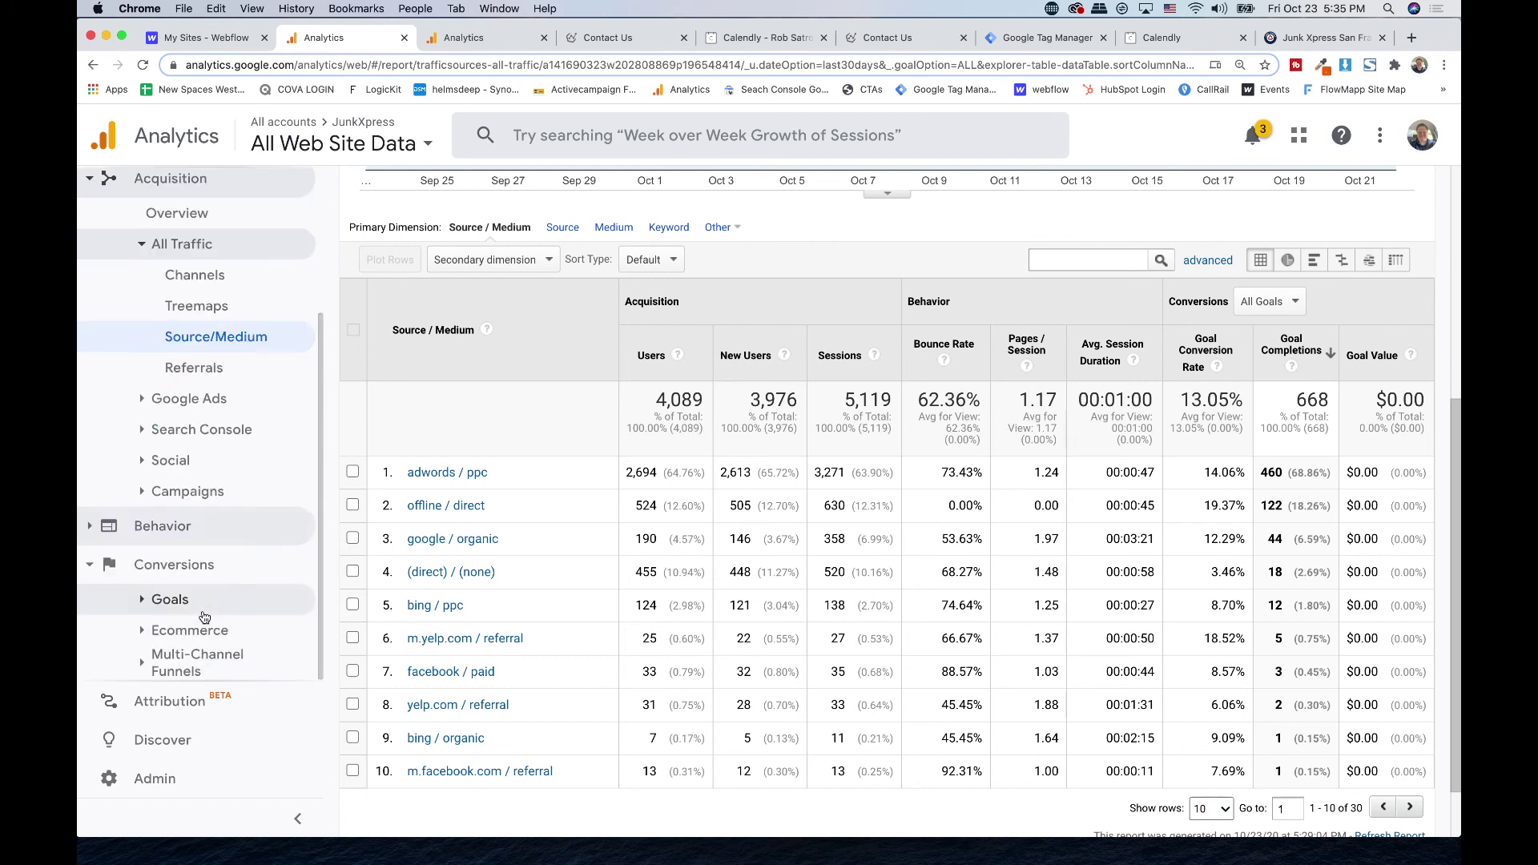
{"action": "left_click", "coordinate": [205, 599]}
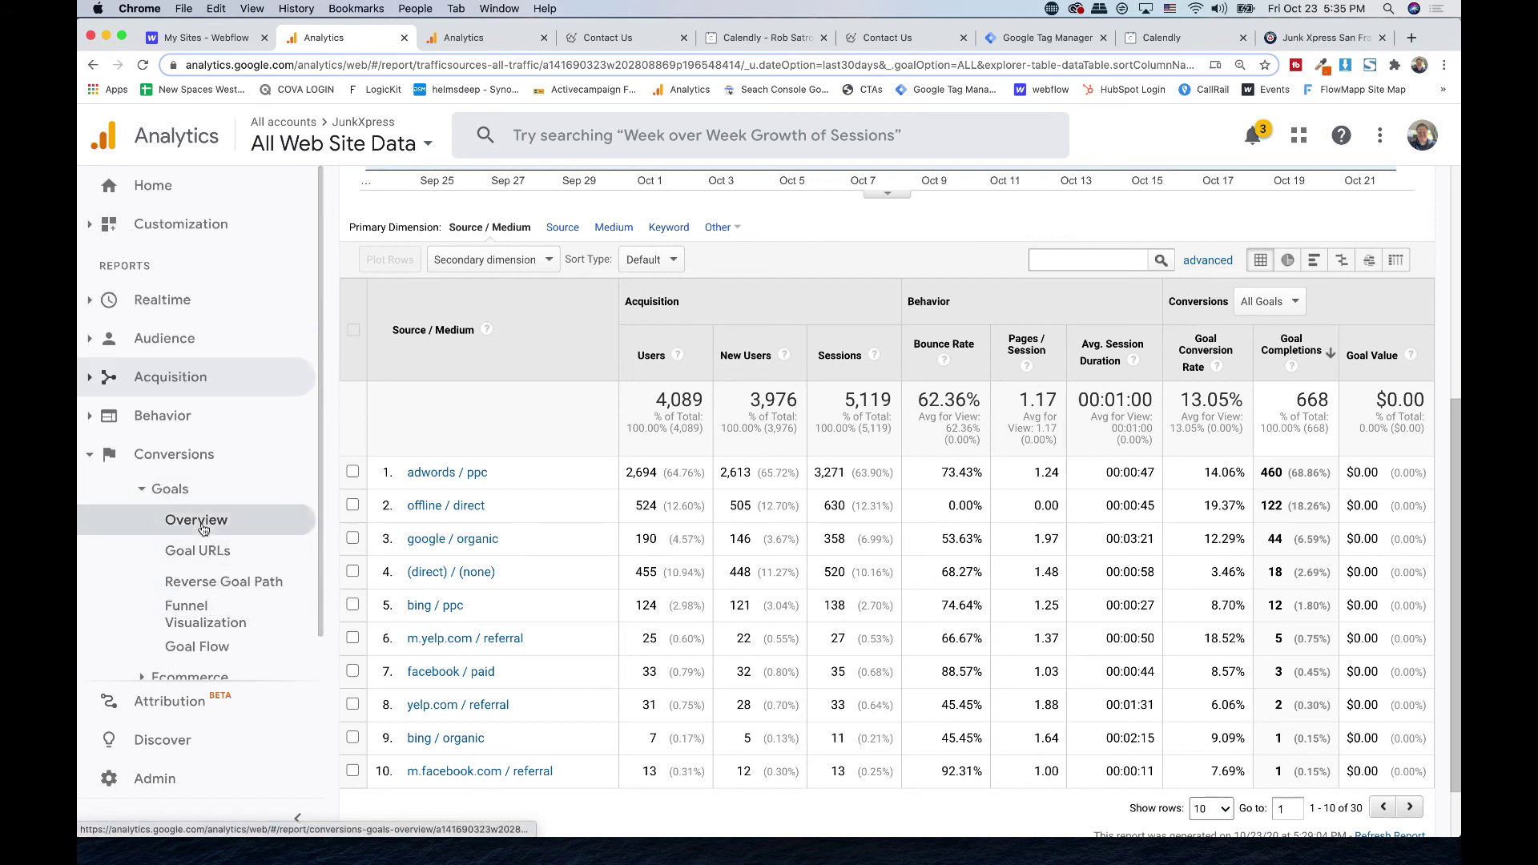
{"action": "left_click", "coordinate": [200, 580]}
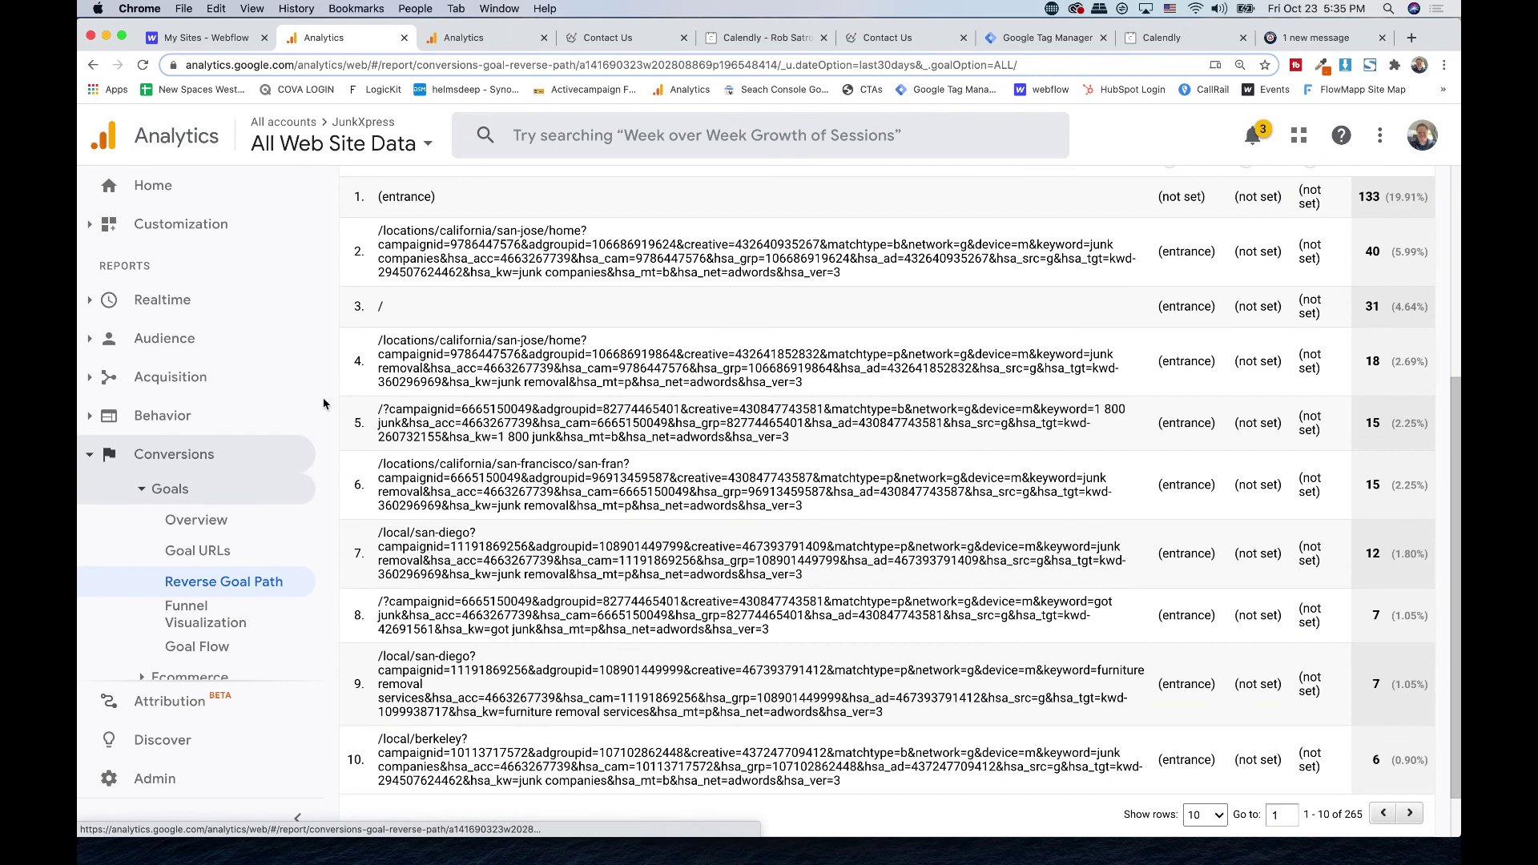
{"action": "left_click", "coordinate": [197, 550]}
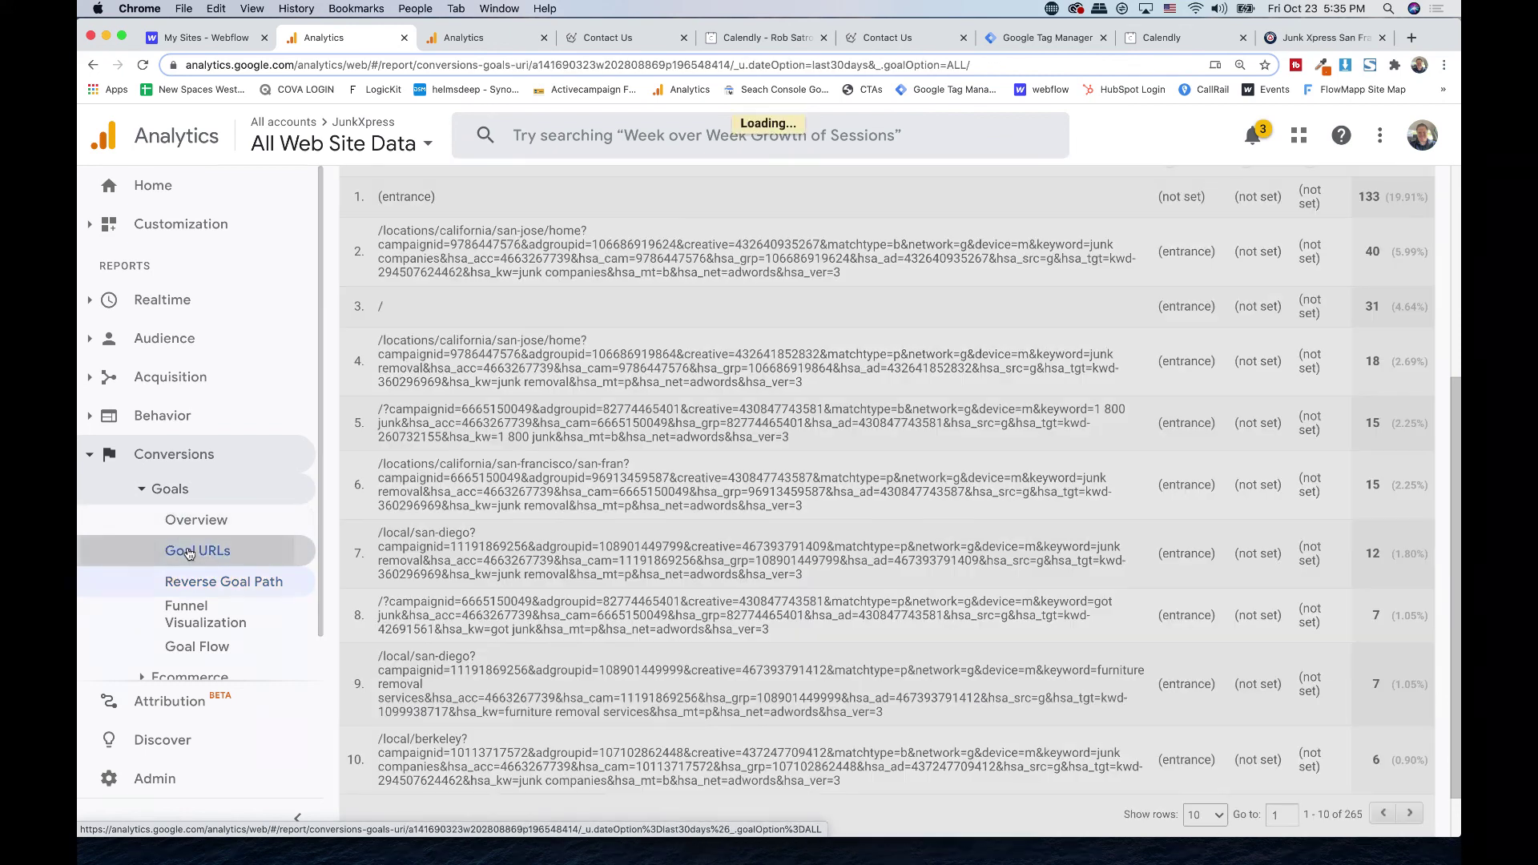
{"action": "scroll", "coordinate": [566, 447], "scroll_direction": "down", "scroll_amount": 2}
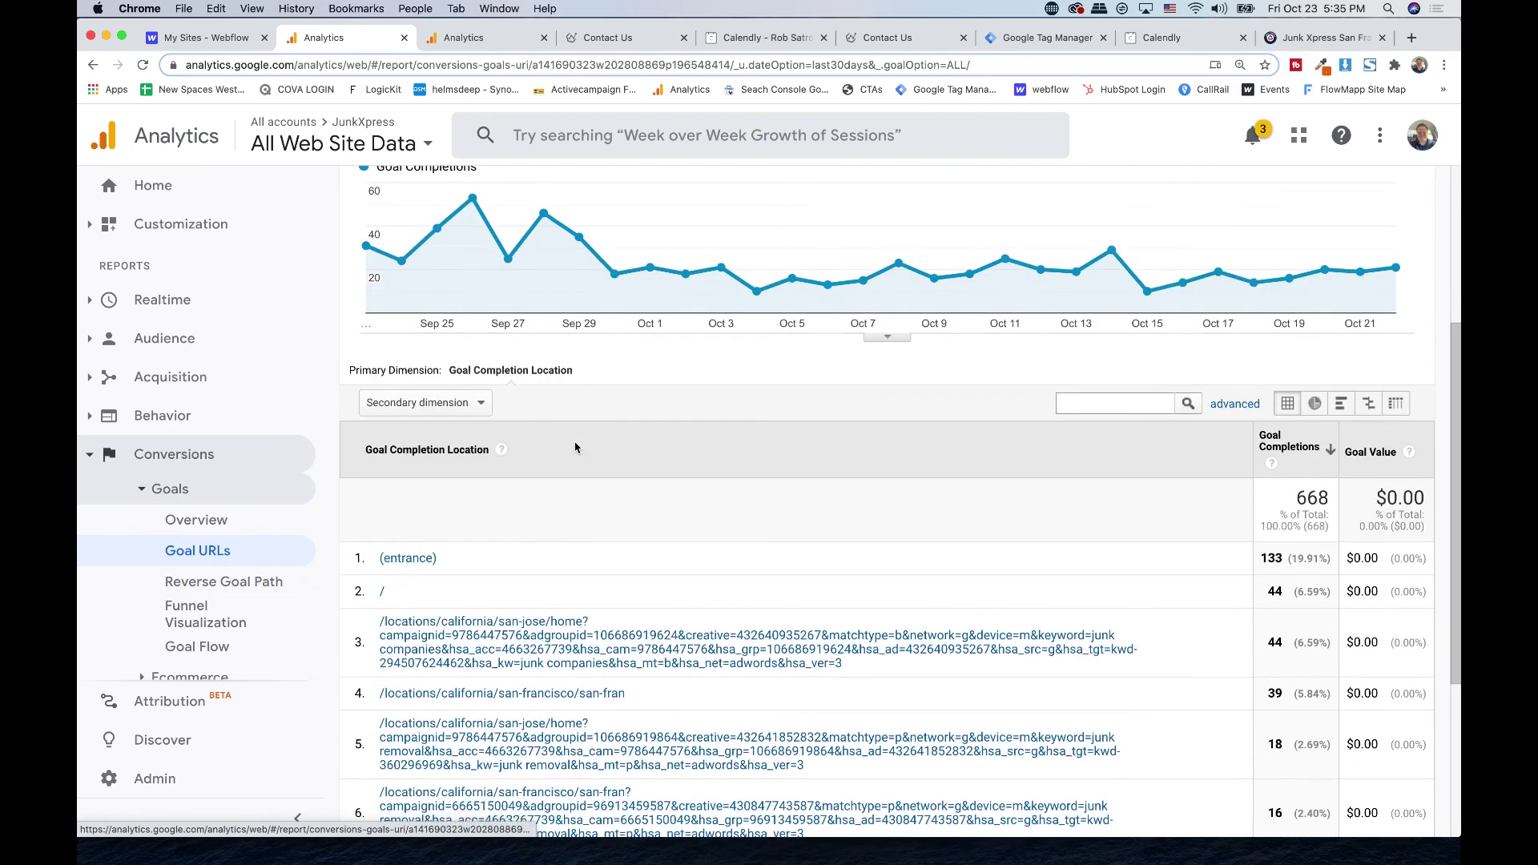
{"action": "left_click", "coordinate": [113, 513]}
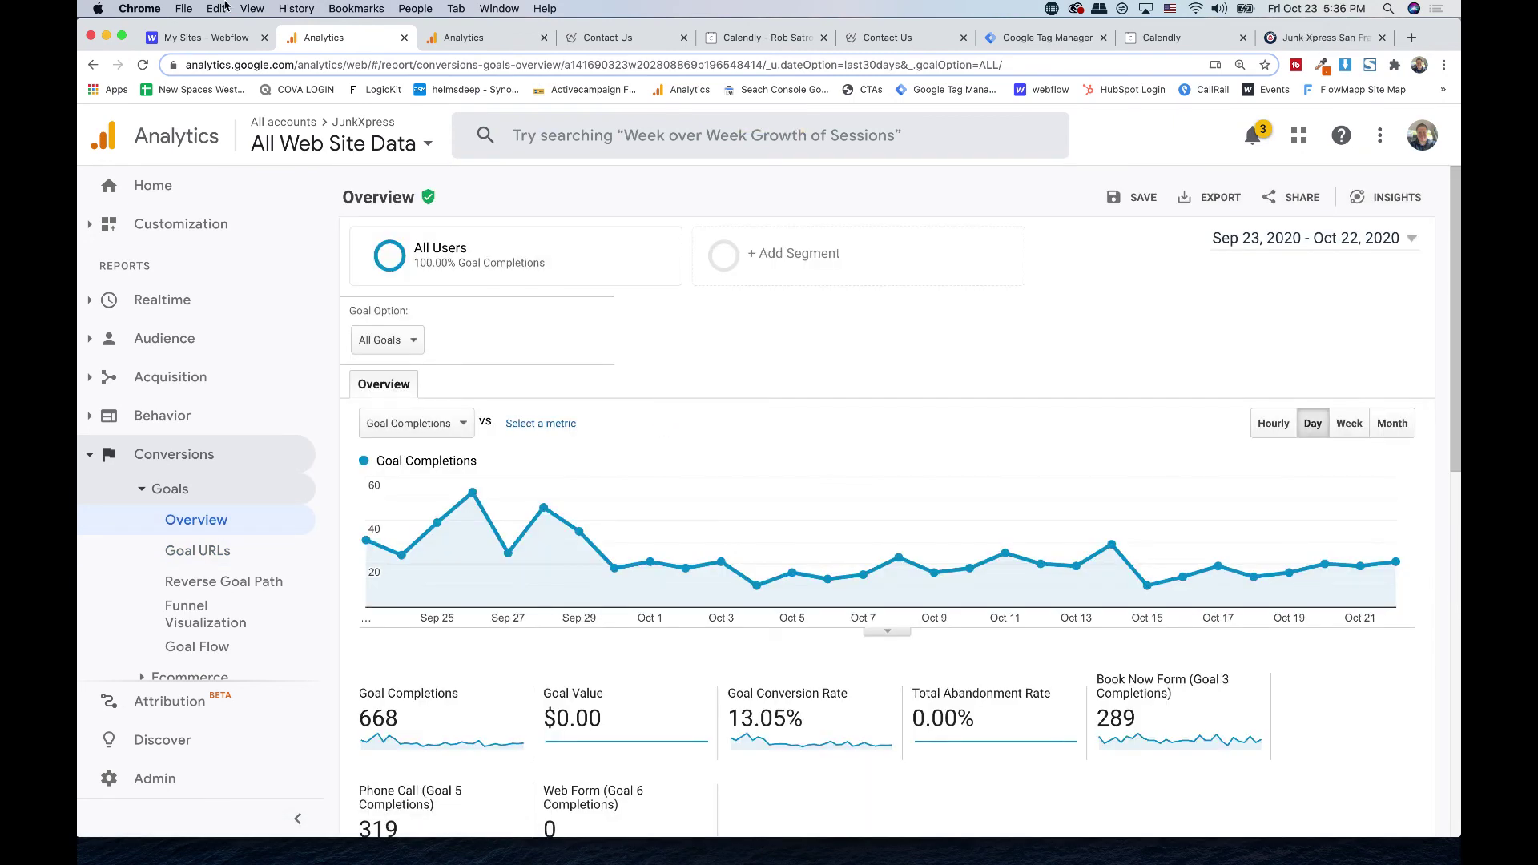
{"action": "left_click", "coordinate": [1037, 40]}
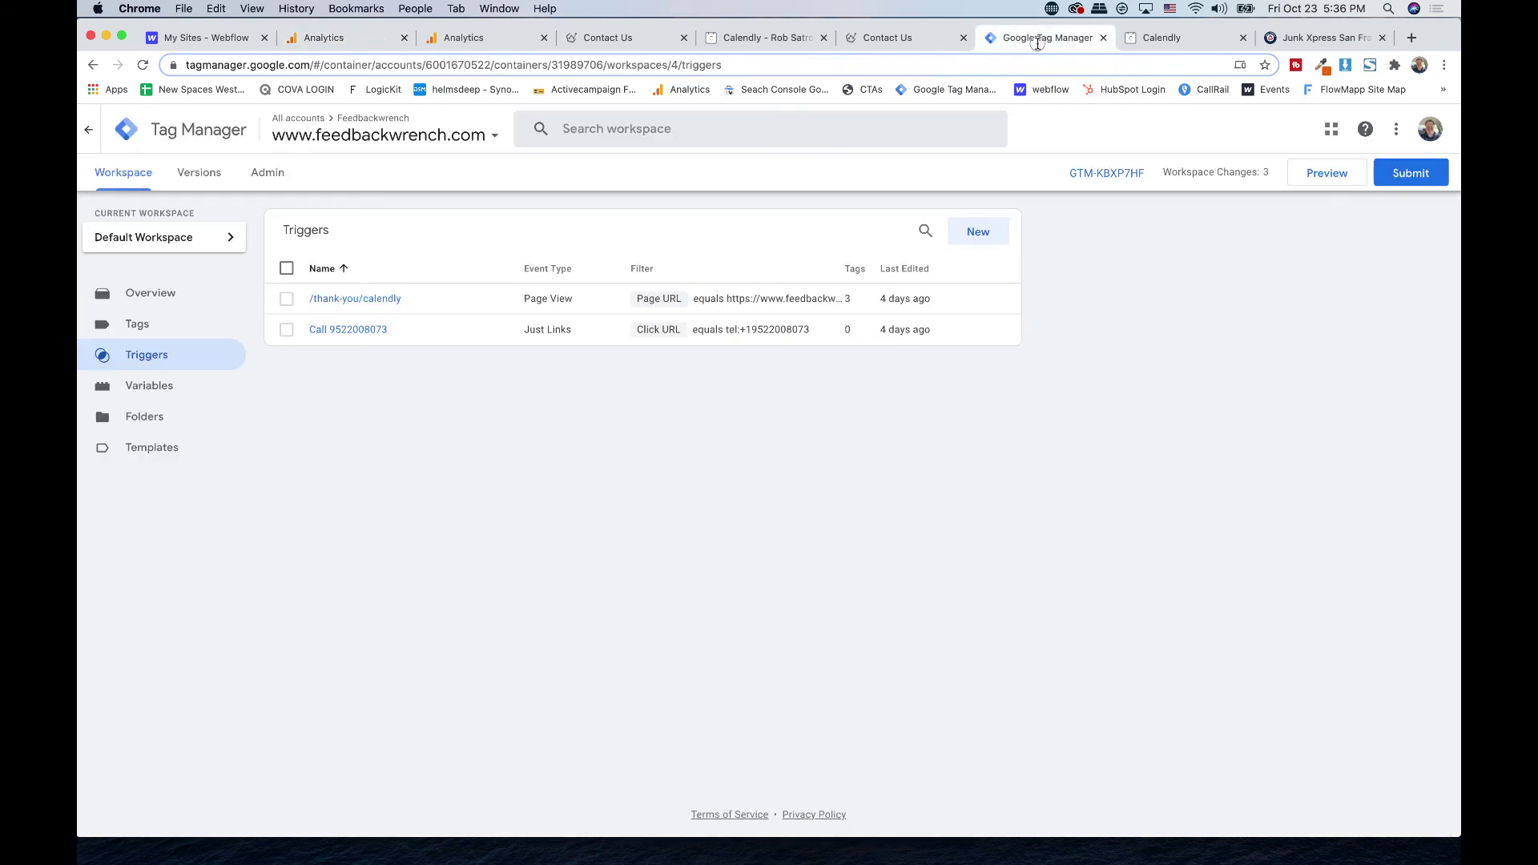
- Check the Feedbackwrench account and view picker, then open a new blank browser tab
{"action": "left_click", "coordinate": [418, 47]}
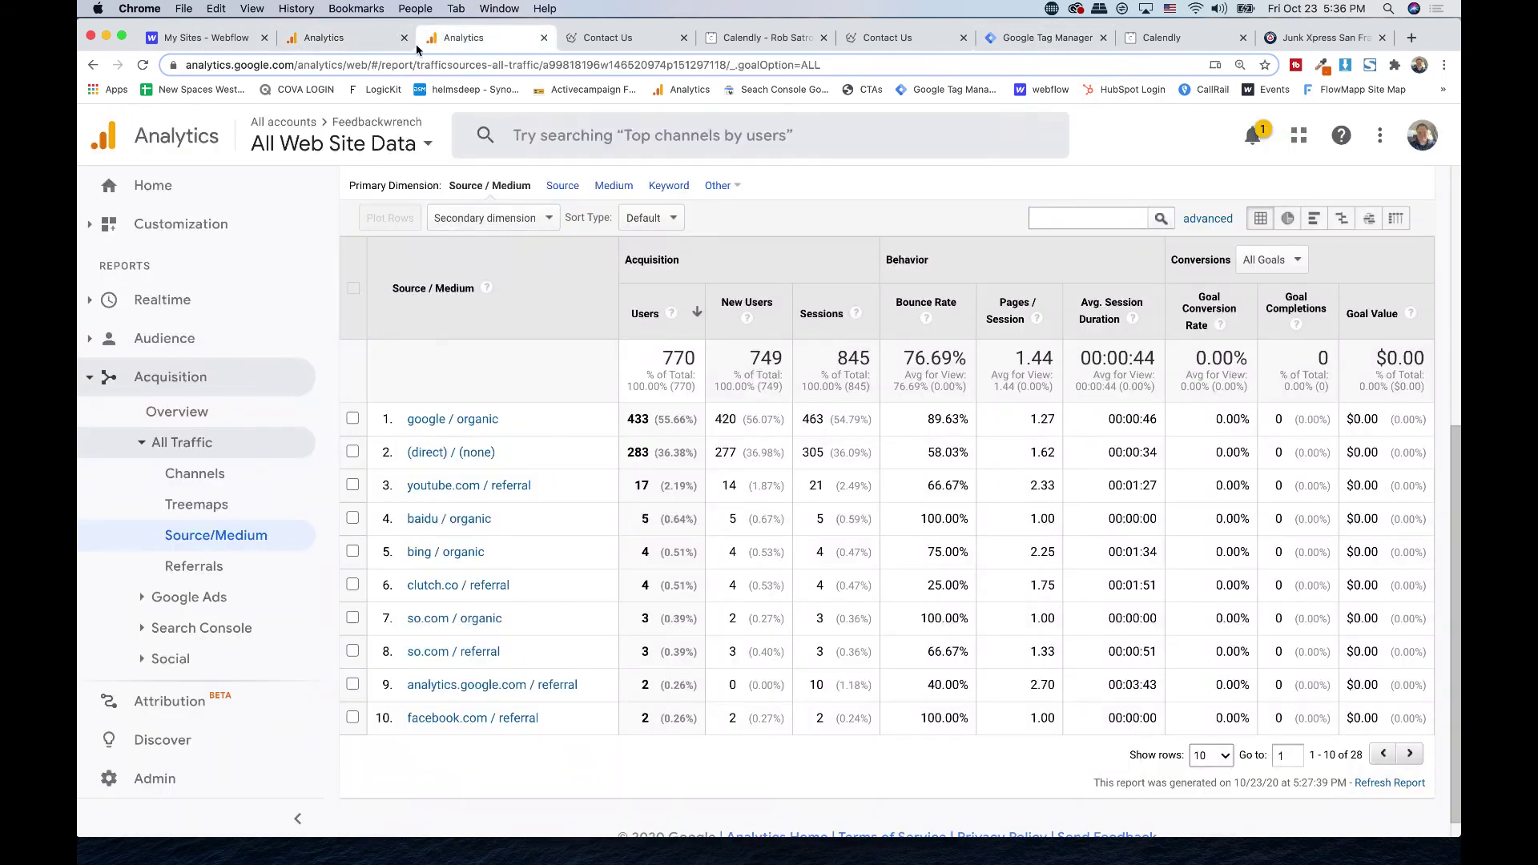
{"action": "left_click", "coordinate": [344, 141]}
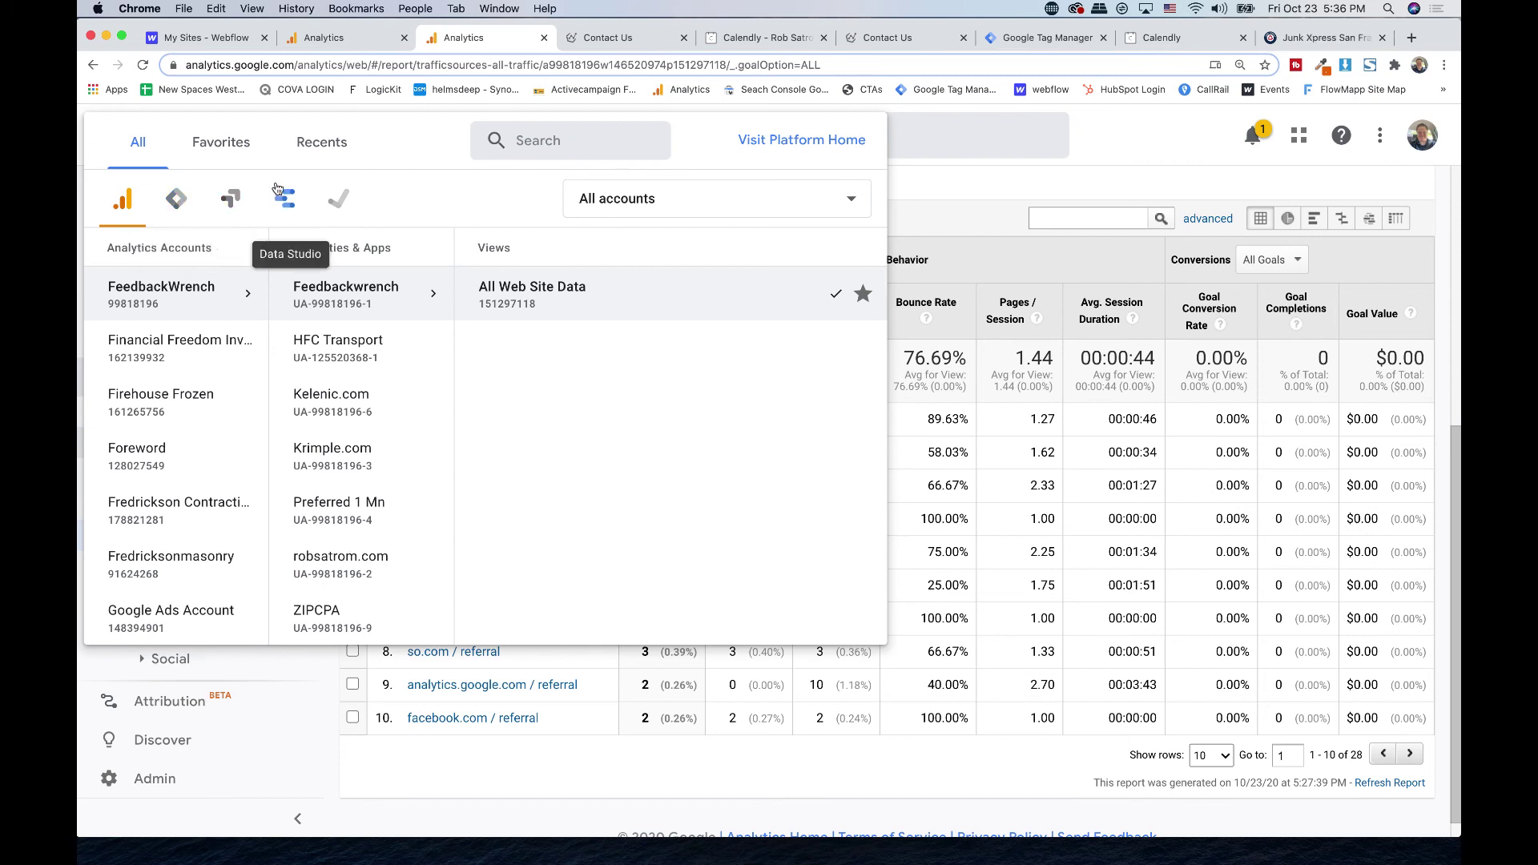
{"action": "left_click", "coordinate": [1411, 38]}
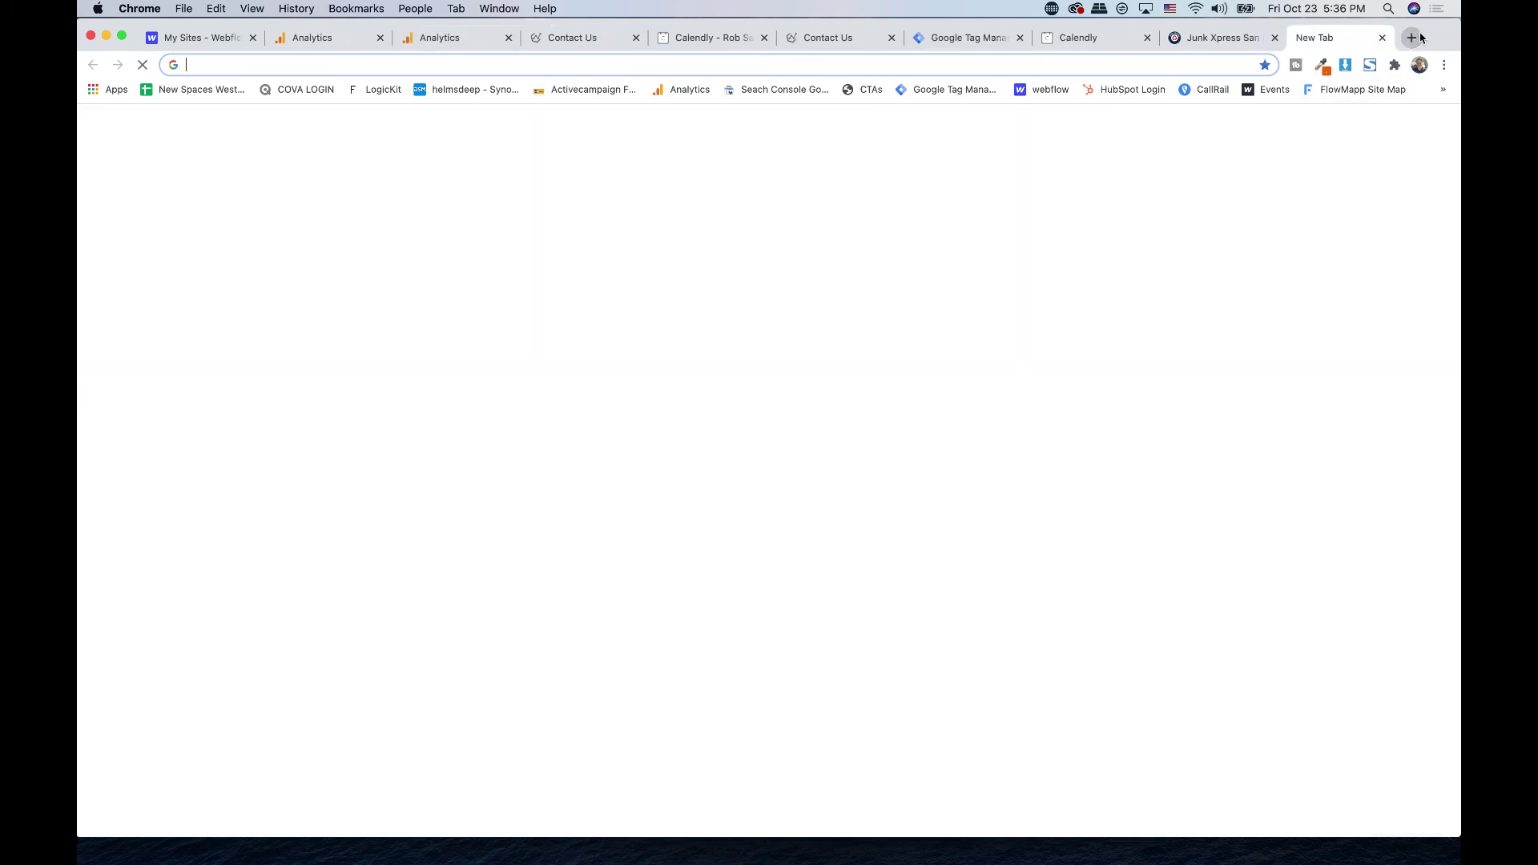
- Open the Junk Xpress Report in Data Studio from the overflow bookmarks
{"action": "left_click", "coordinate": [1441, 66]}
{"action": "left_click", "coordinate": [1442, 62]}
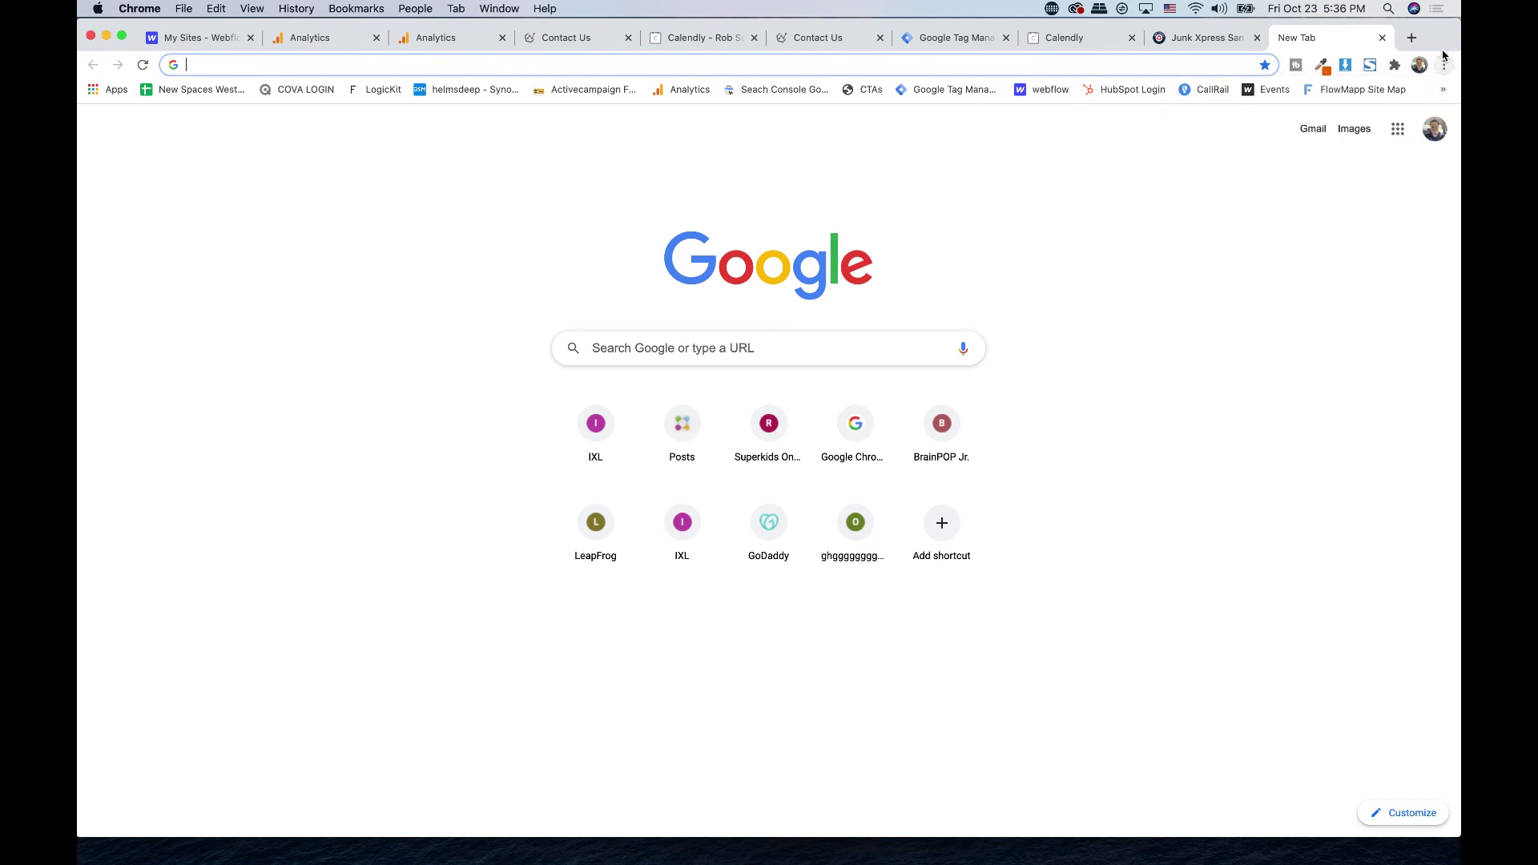
{"action": "left_click", "coordinate": [1441, 88]}
{"action": "left_click", "coordinate": [1353, 160]}
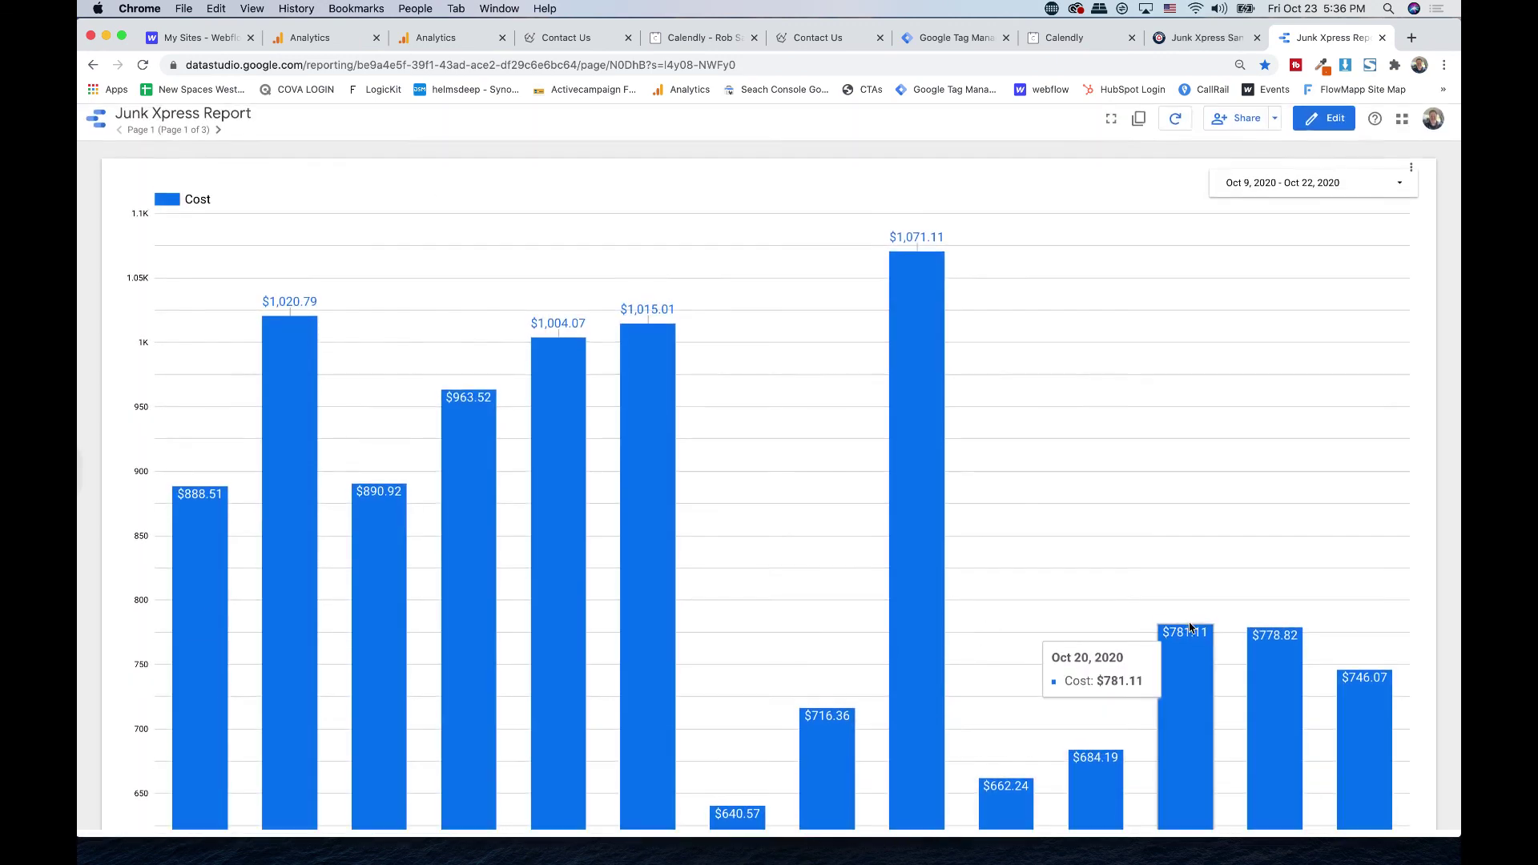
- Scroll through the report's tables and Clicks chart, then advance to page 2 of 3
{"action": "scroll", "coordinate": [1213, 469], "scroll_direction": "down", "scroll_amount": 10}
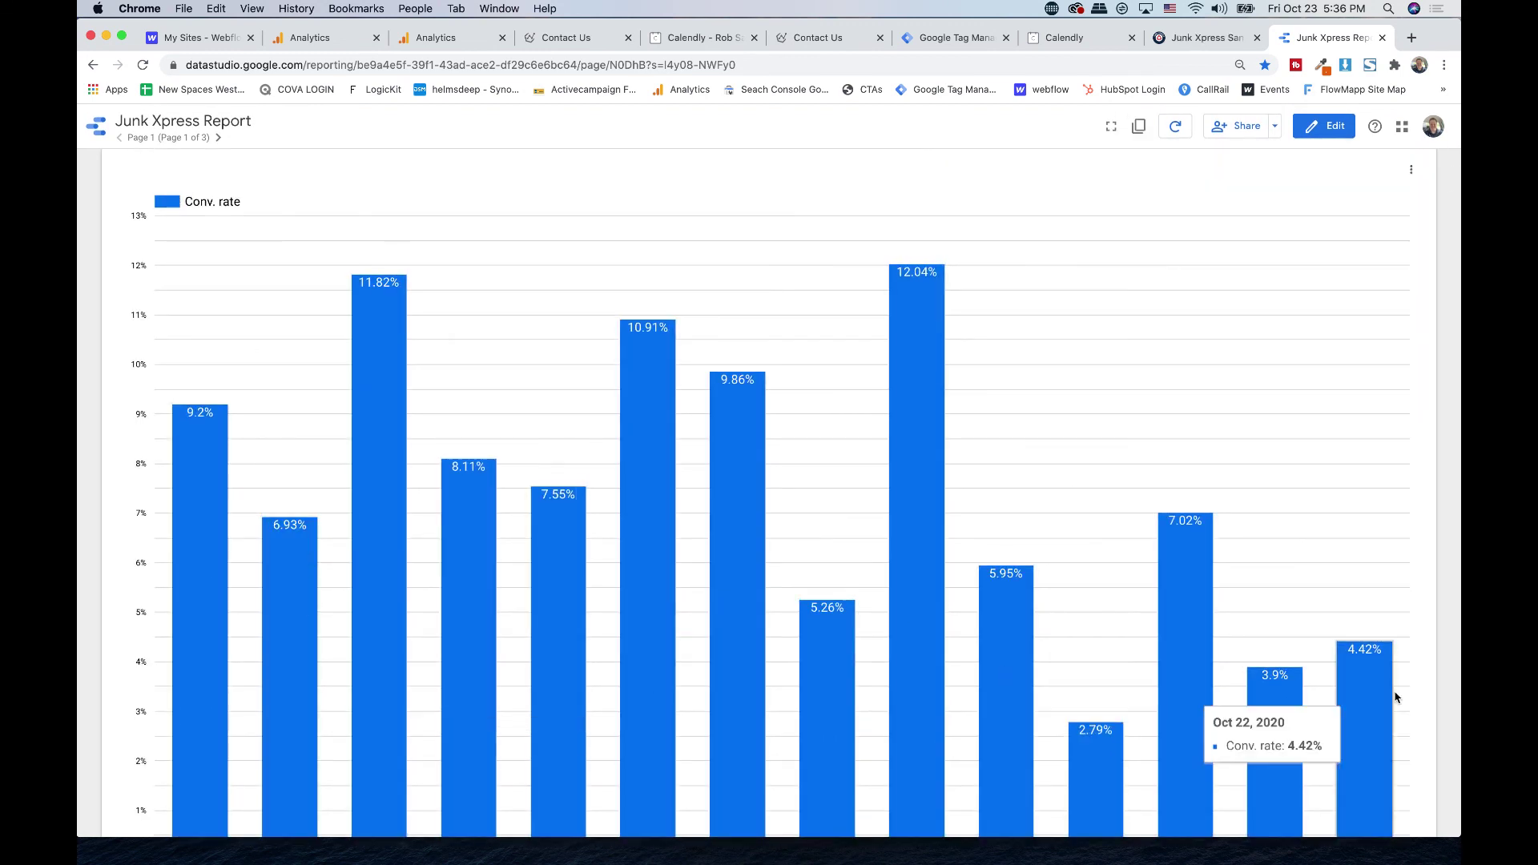
{"action": "scroll", "coordinate": [1413, 554], "scroll_direction": "down", "scroll_amount": 10}
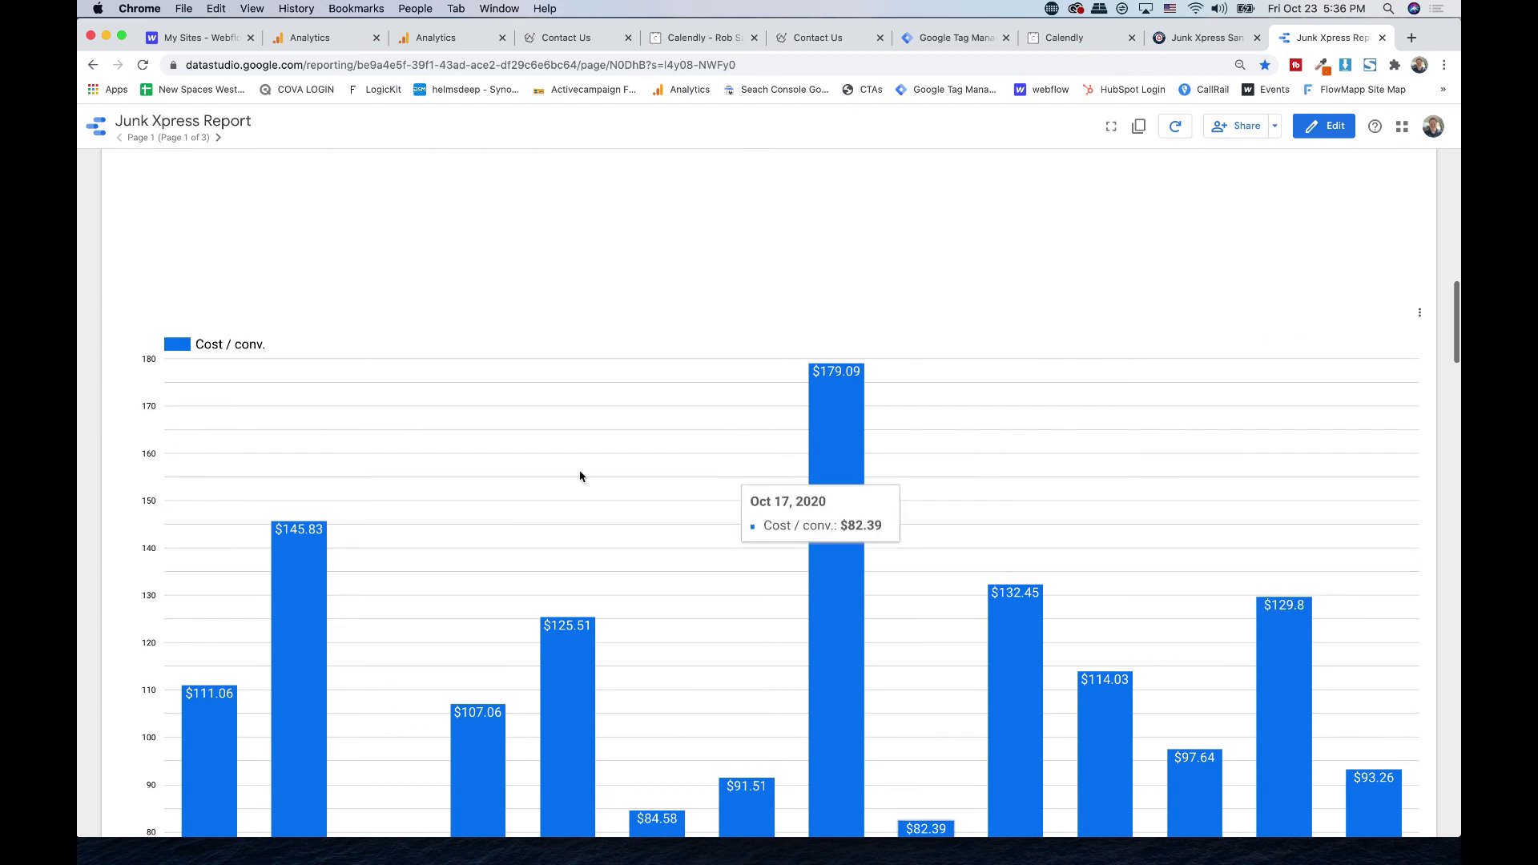
{"action": "scroll", "coordinate": [884, 577], "scroll_direction": "down", "scroll_amount": 10}
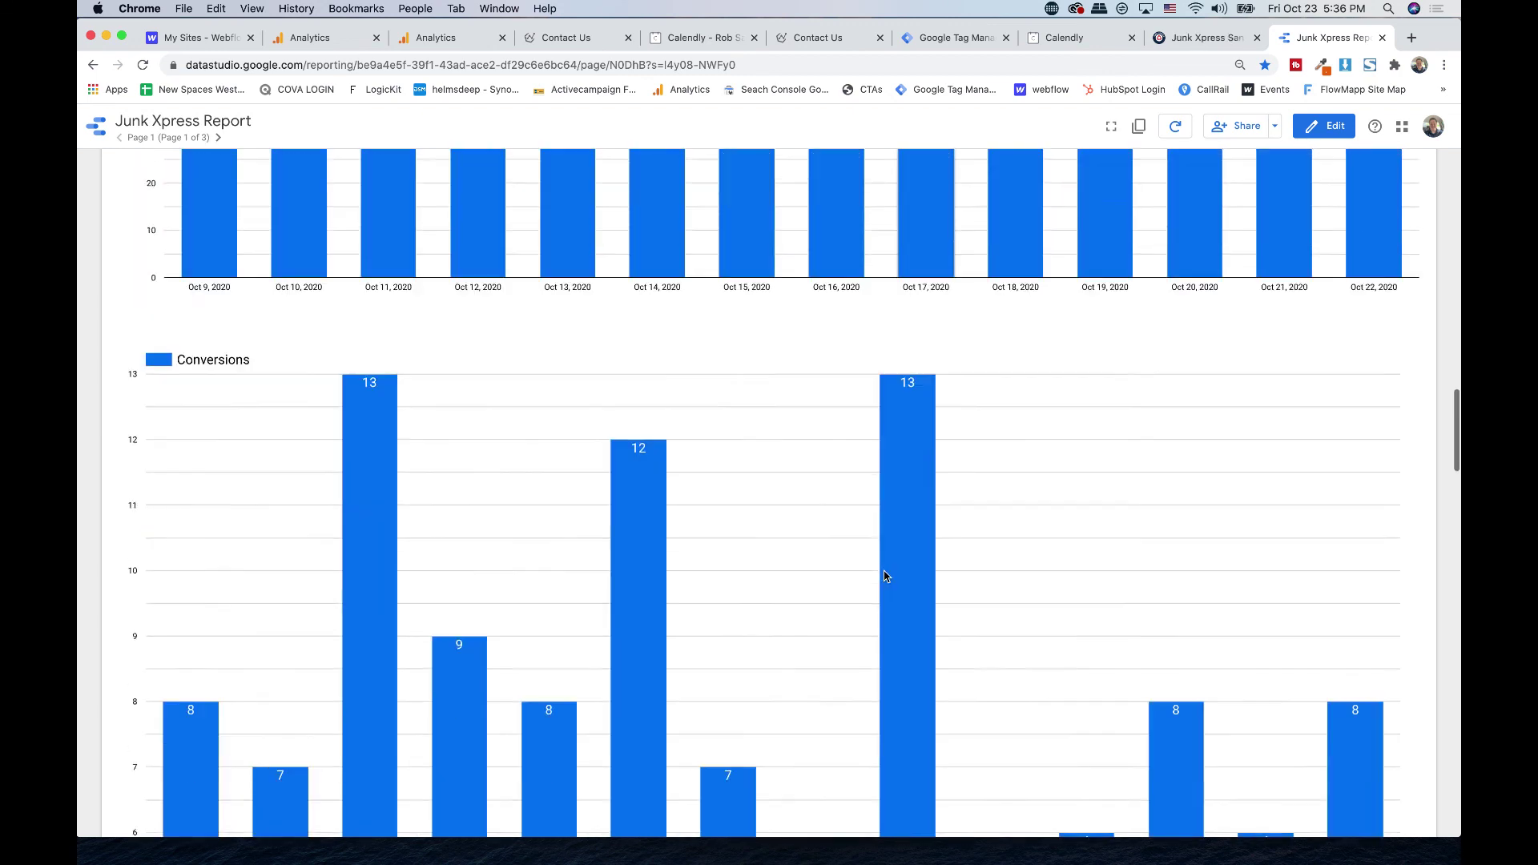
{"action": "scroll", "coordinate": [885, 576], "scroll_direction": "down", "scroll_amount": 10}
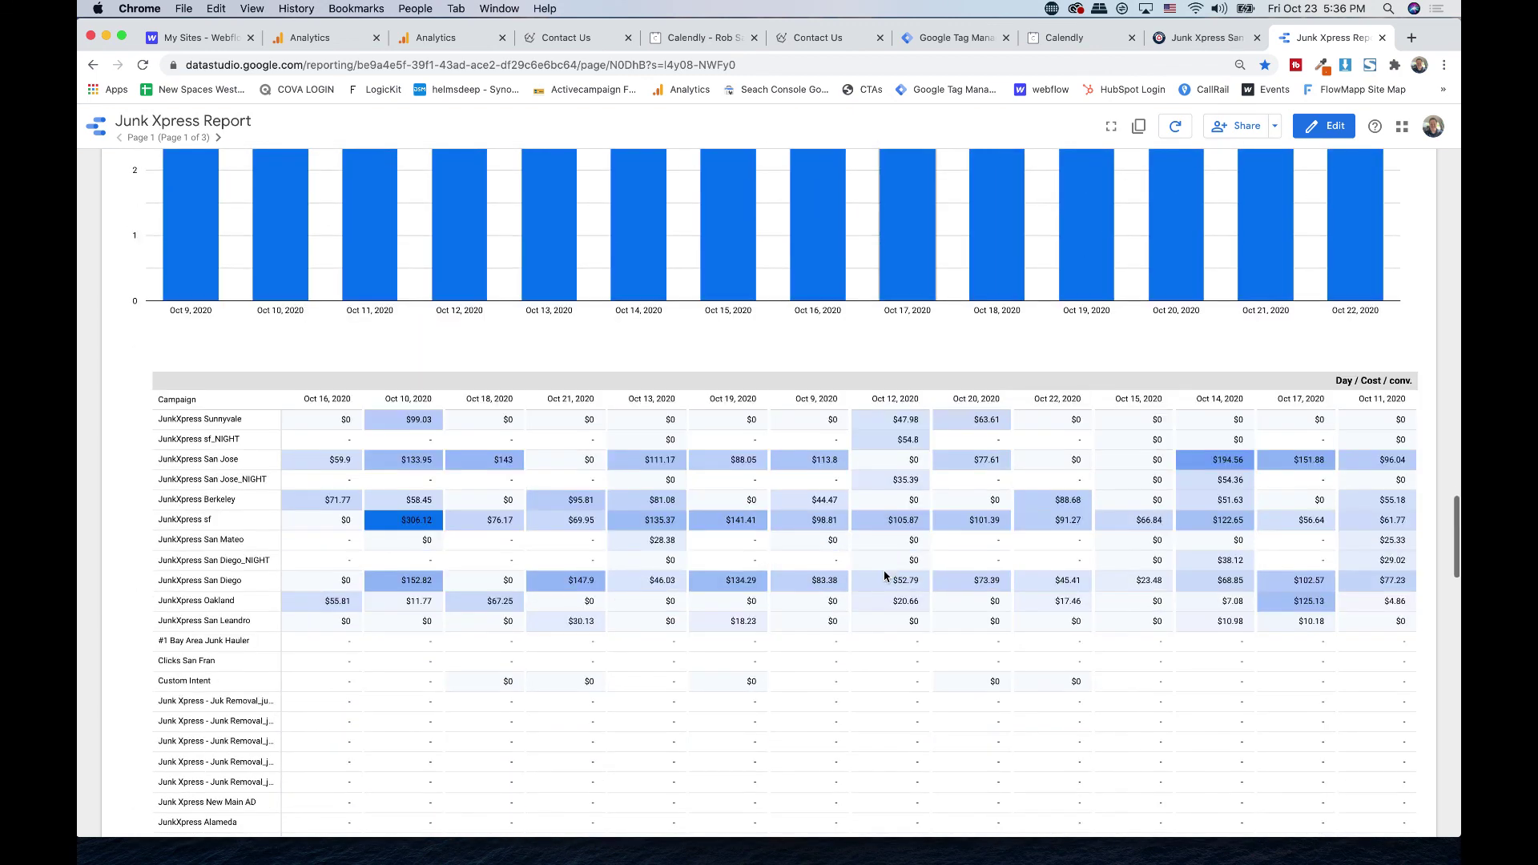
{"action": "scroll", "coordinate": [1434, 396], "scroll_direction": "down", "scroll_amount": 15}
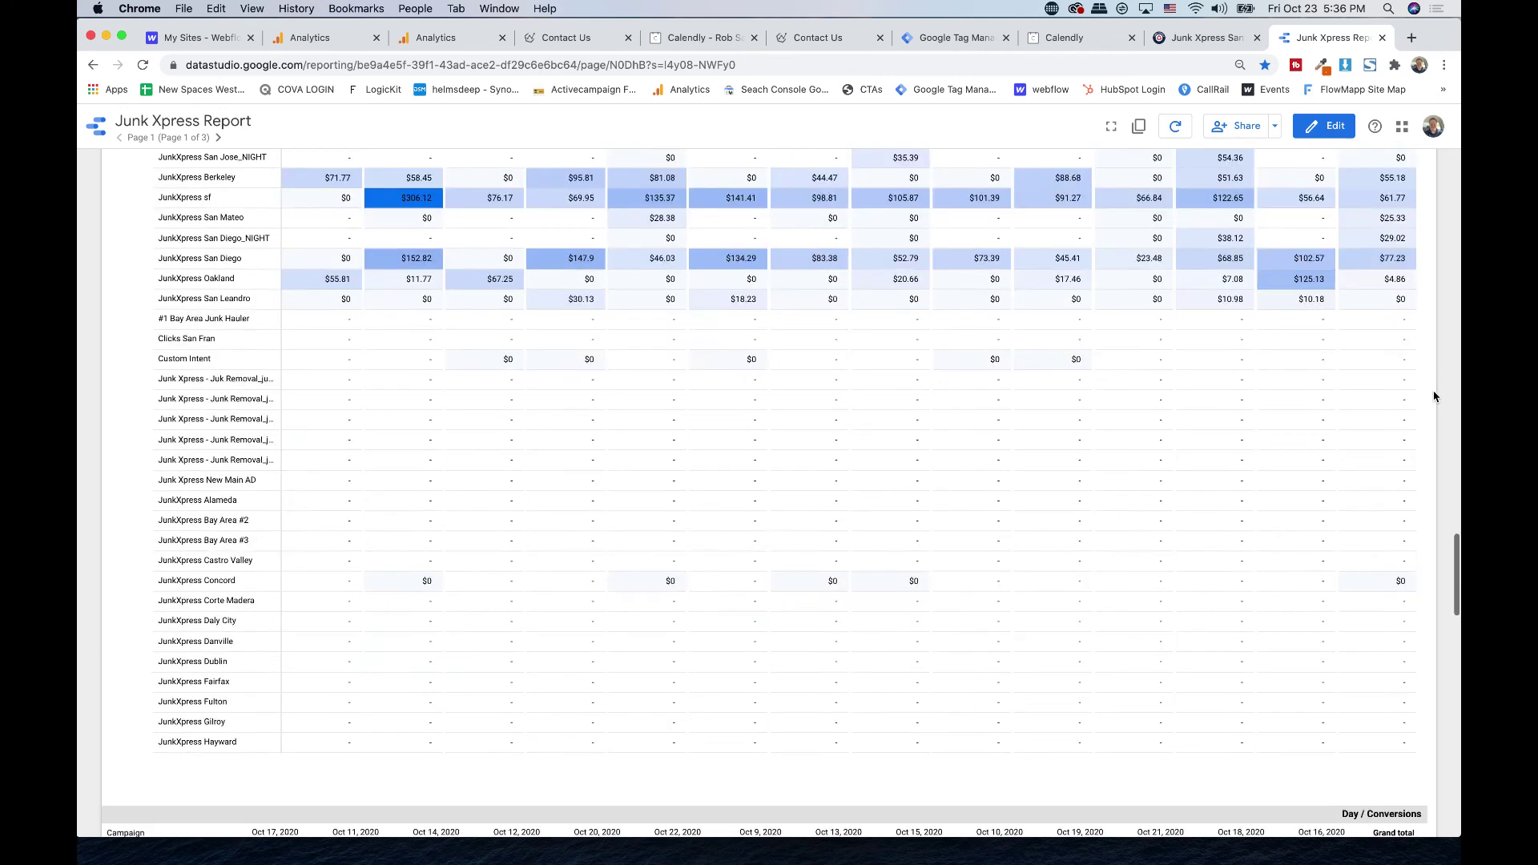
{"action": "scroll", "coordinate": [1433, 397], "scroll_direction": "down", "scroll_amount": 4}
{"action": "scroll", "coordinate": [1433, 397], "scroll_direction": "up", "scroll_amount": 4}
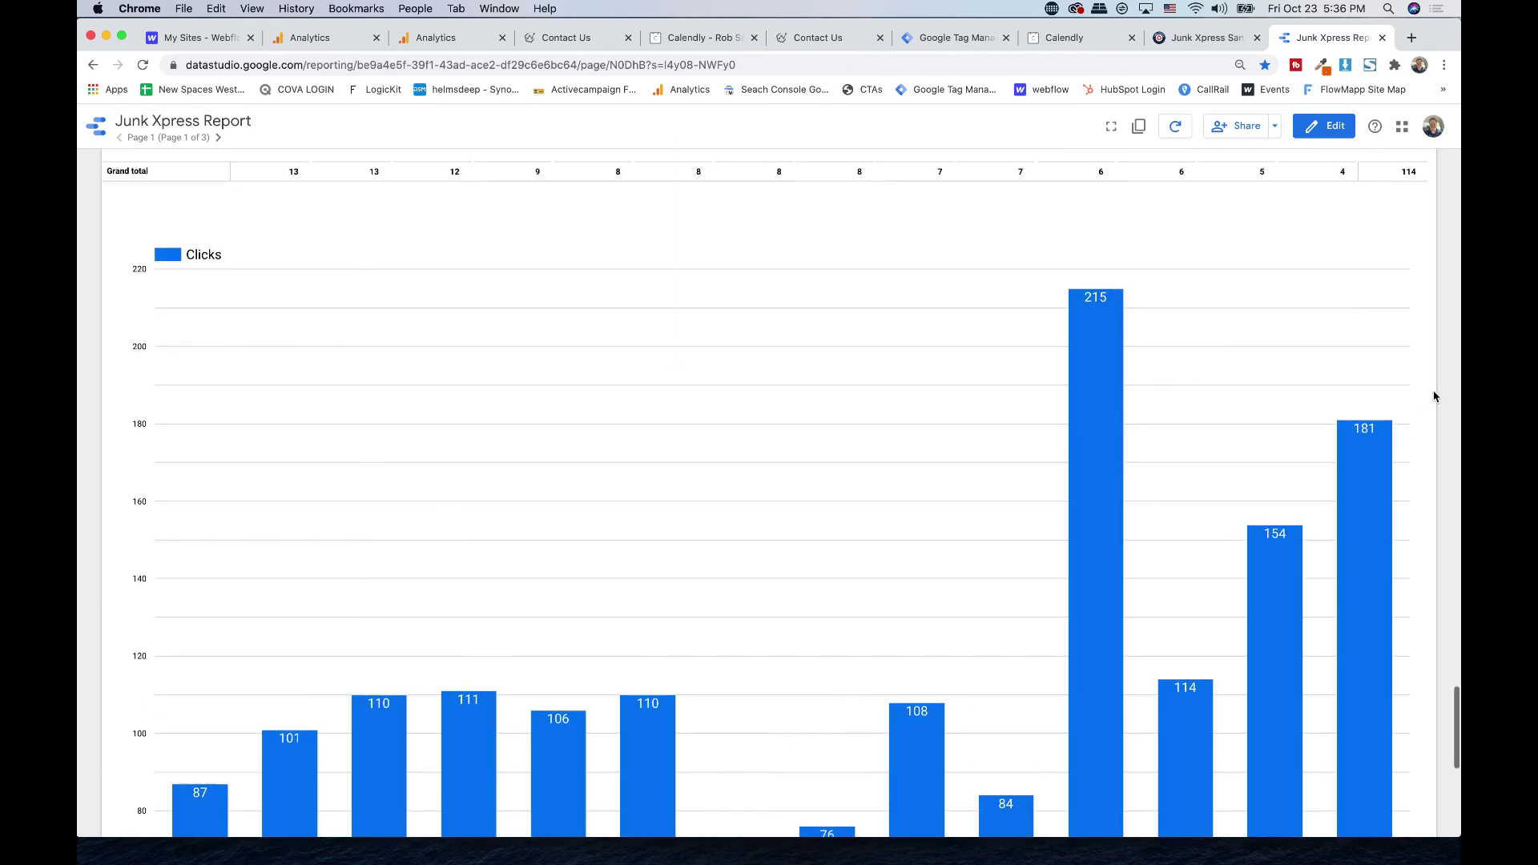
{"action": "left_click", "coordinate": [218, 137]}
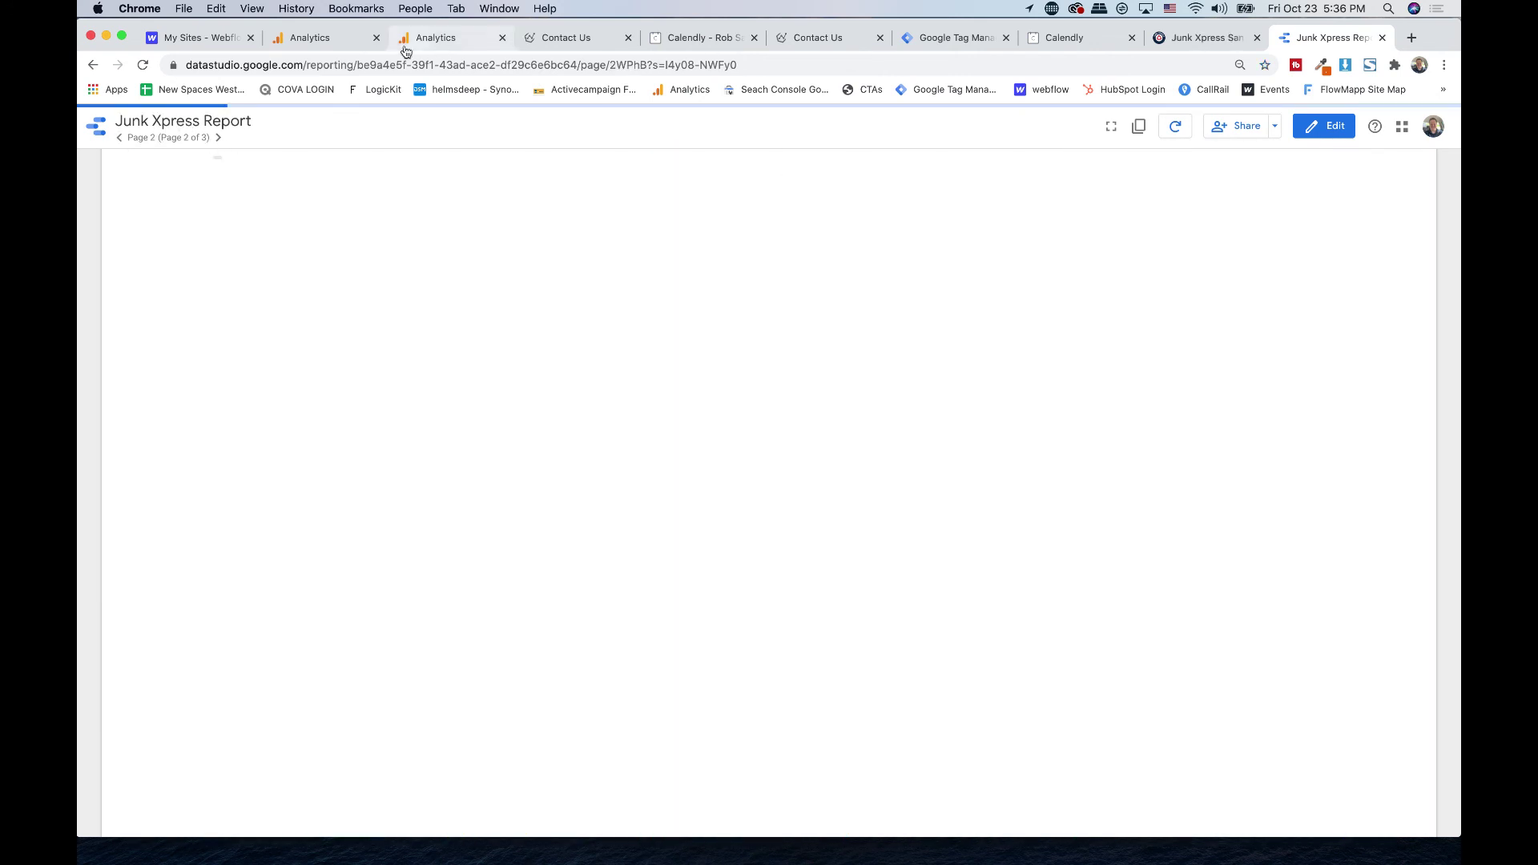
- Go from Google Analytics to Tag Manager's All accounts page listing every account's containers
{"action": "left_click", "coordinate": [453, 47]}
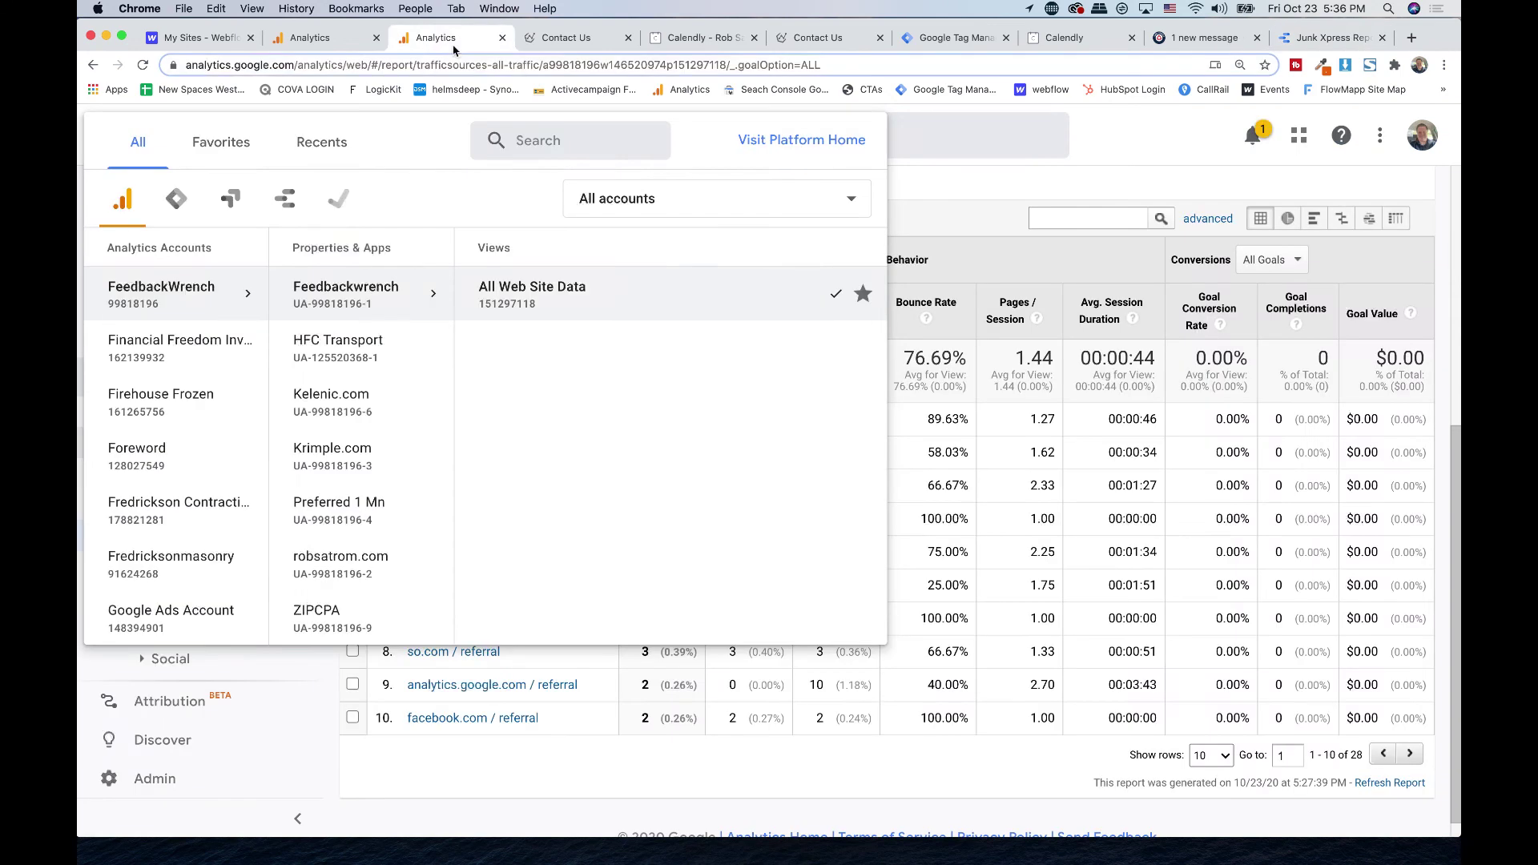
{"action": "left_click", "coordinate": [179, 200]}
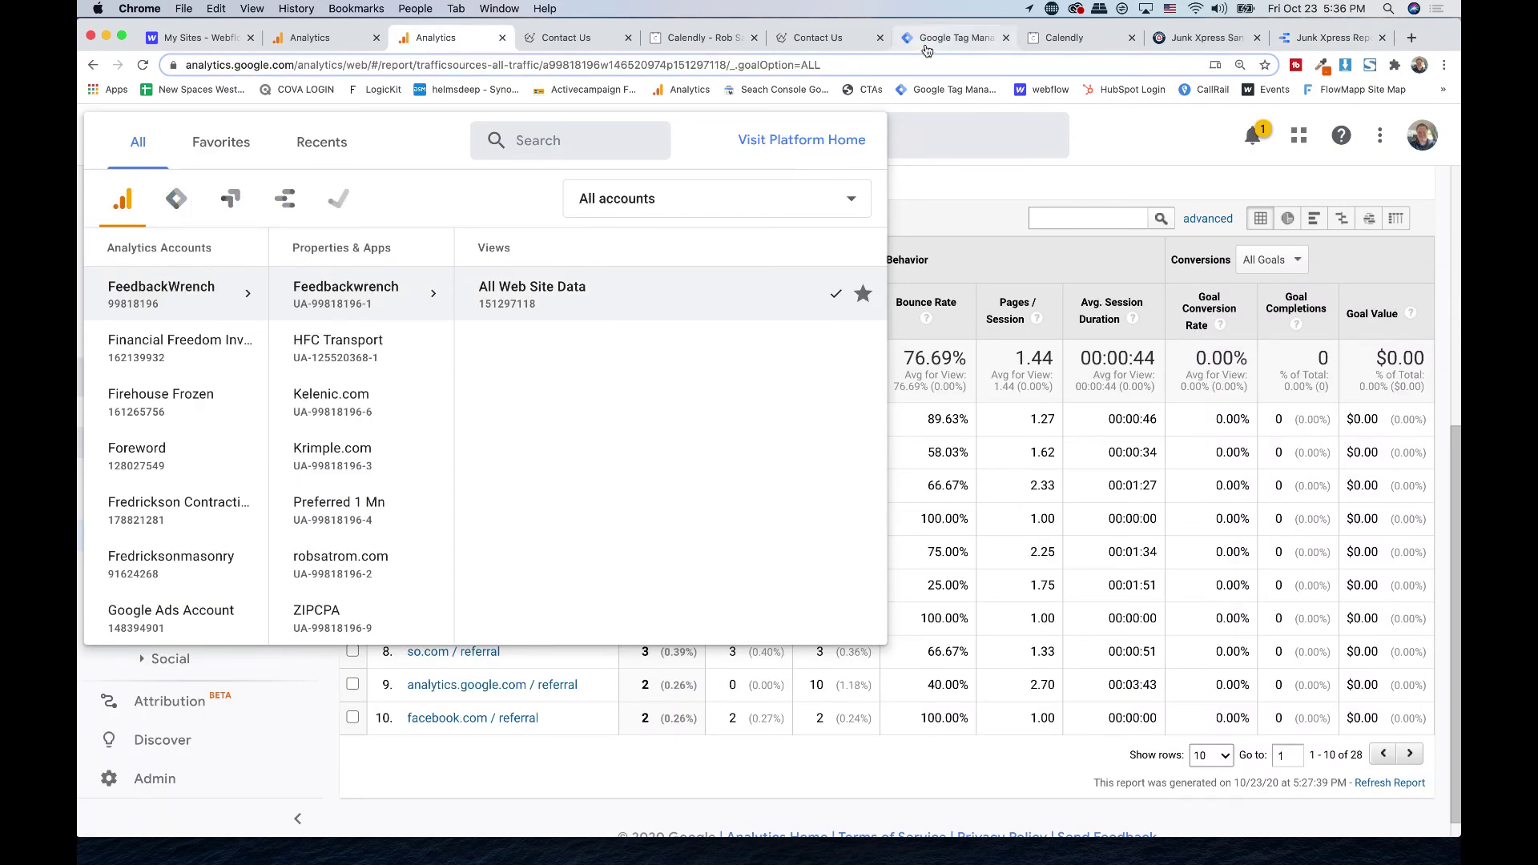
{"action": "left_click", "coordinate": [334, 143]}
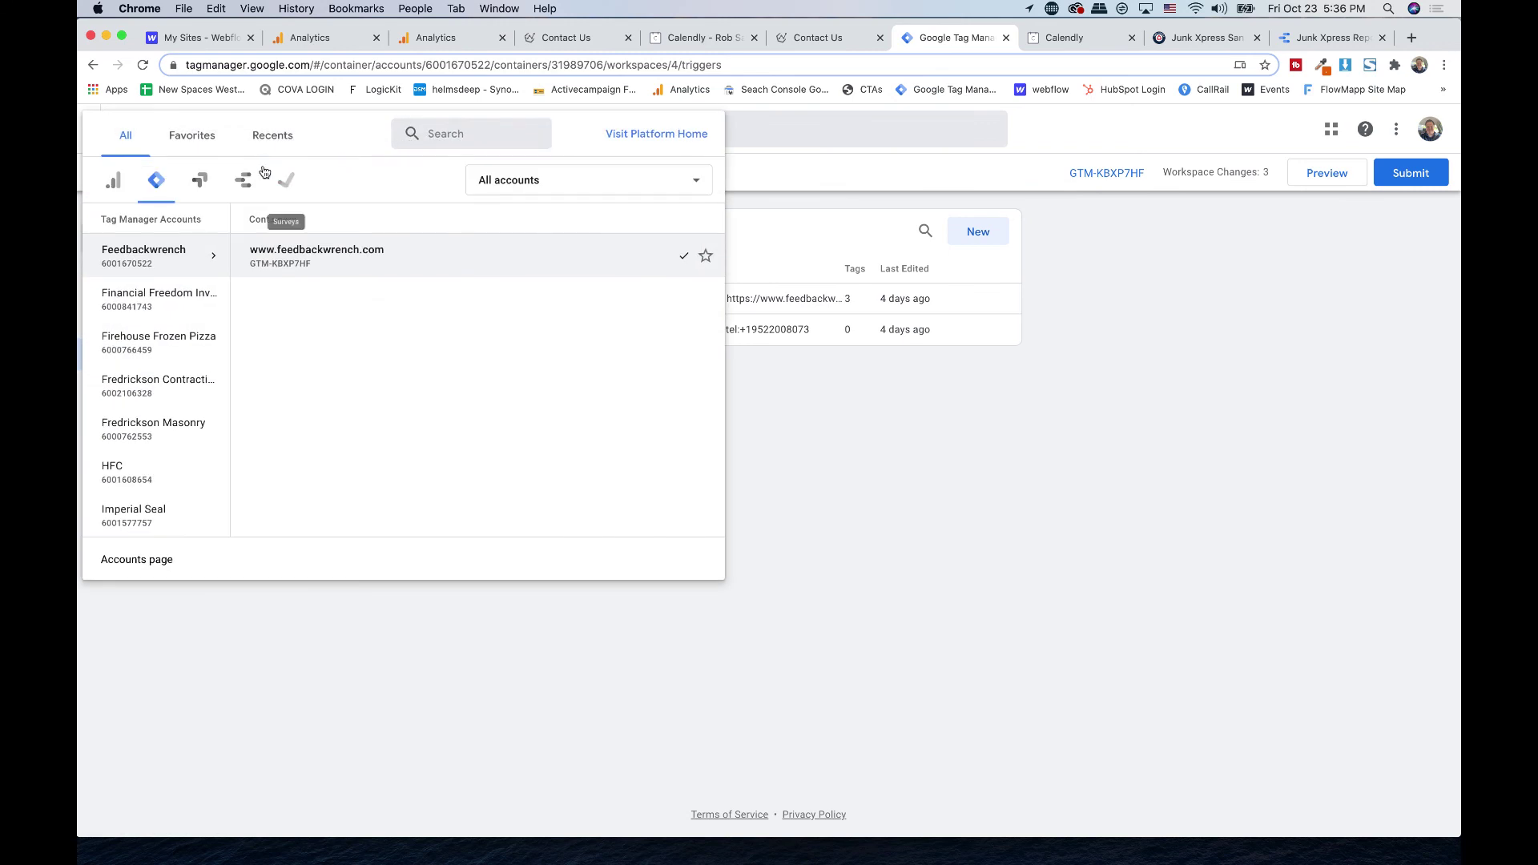
{"action": "left_click", "coordinate": [152, 565]}
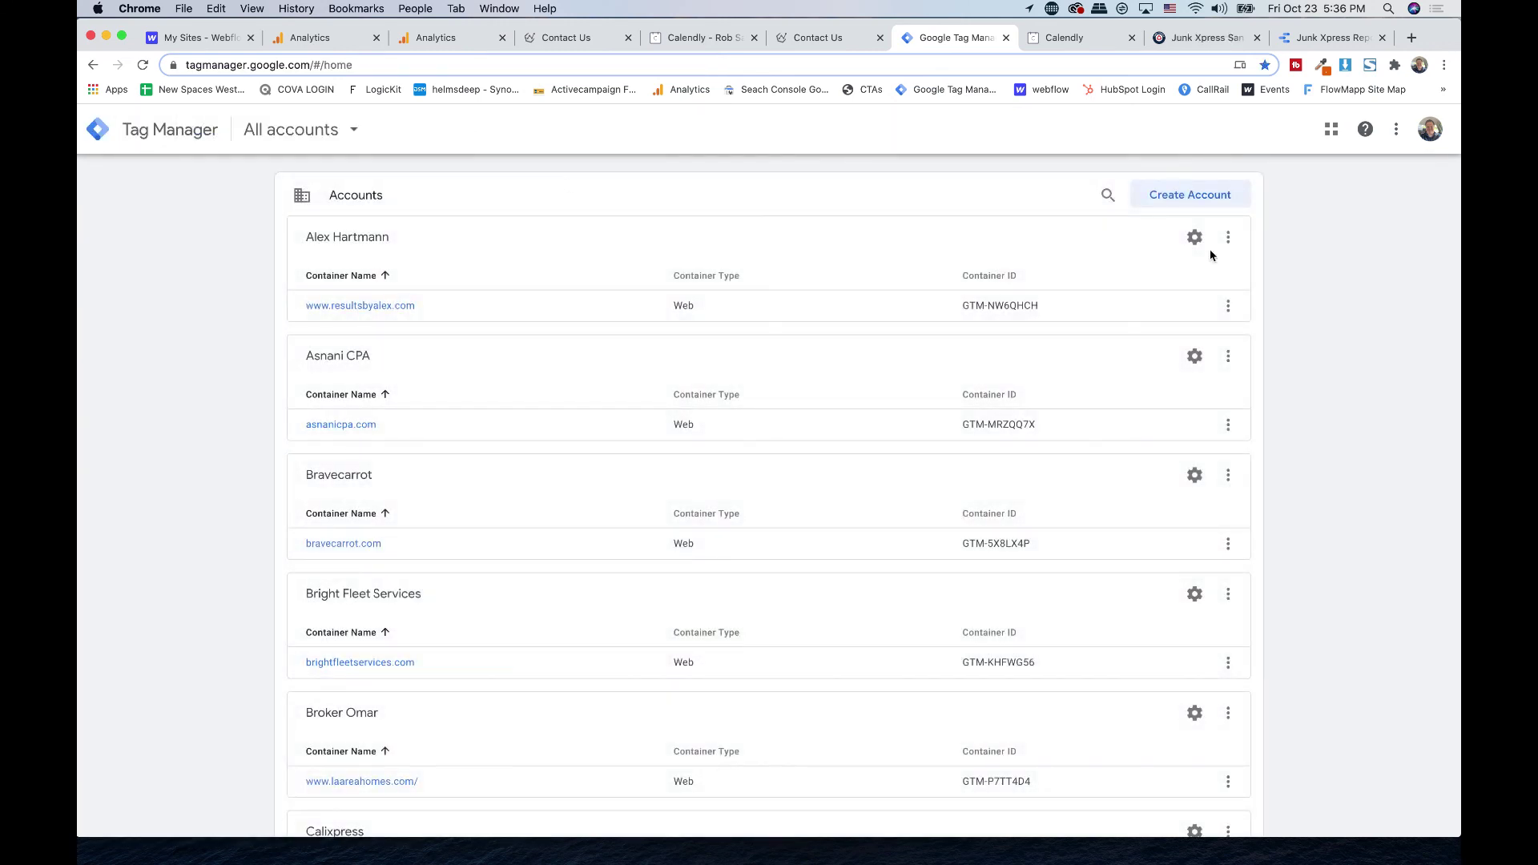
- Create a 'pro build' account with a Web container named probuildwa.com, sharing data with Google
{"action": "left_click", "coordinate": [1164, 195]}
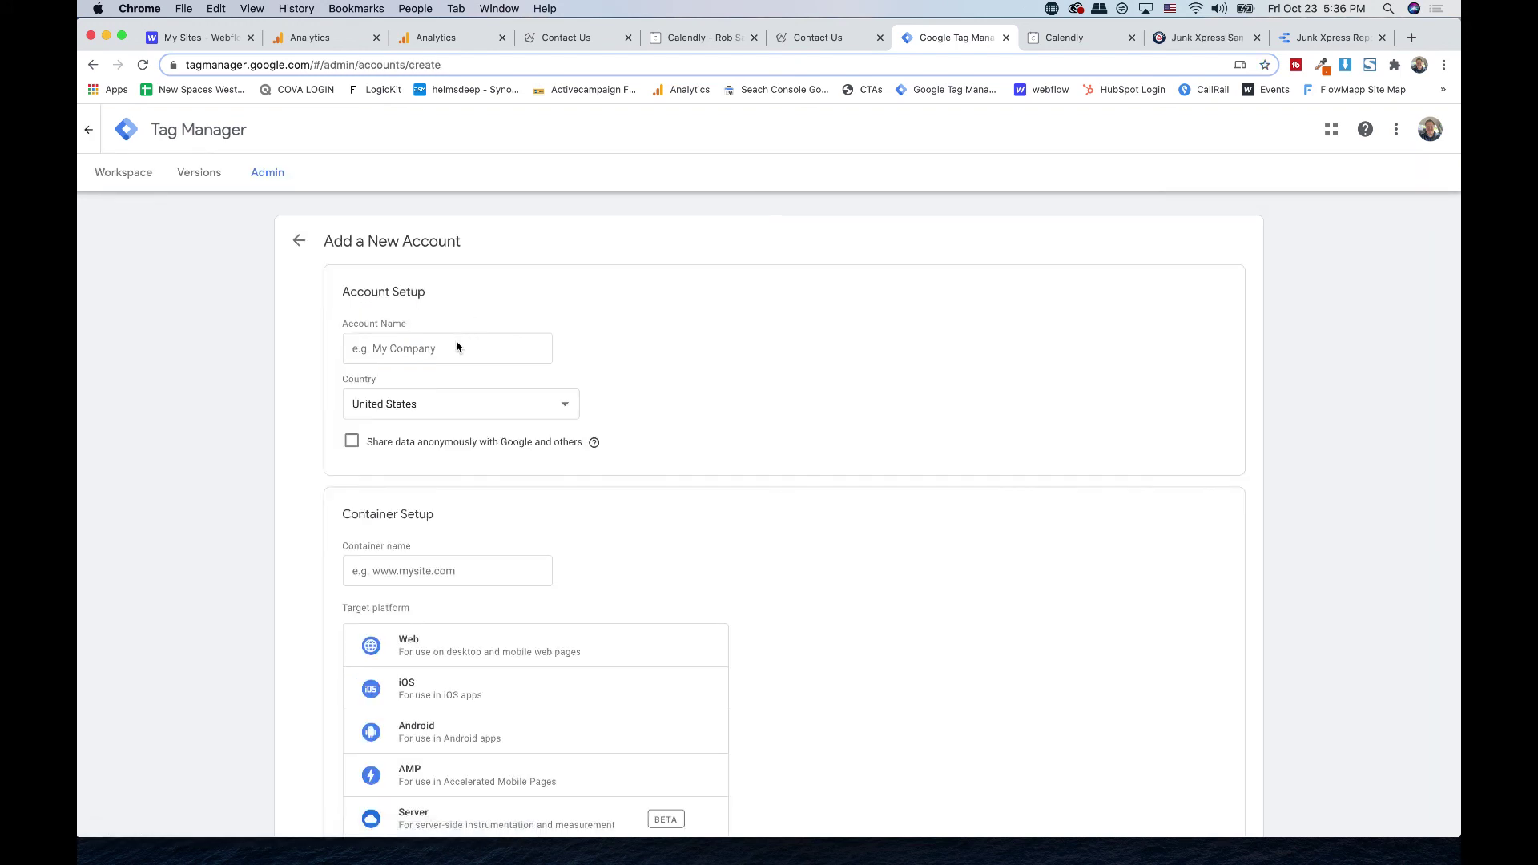
{"action": "left_click", "coordinate": [457, 344]}
{"action": "type", "text": "pro build"}
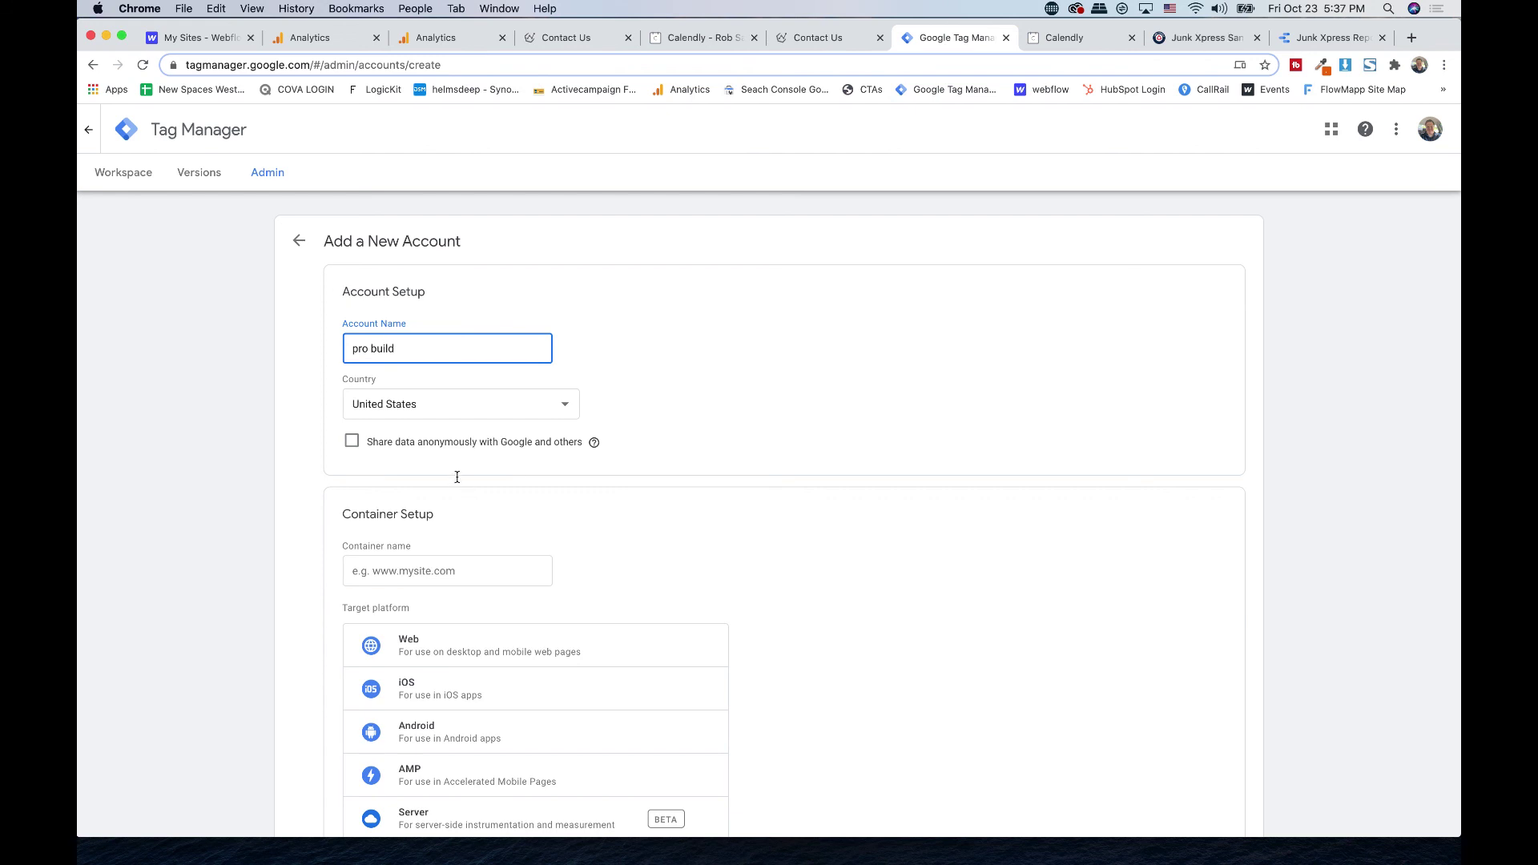
{"action": "left_click", "coordinate": [447, 445]}
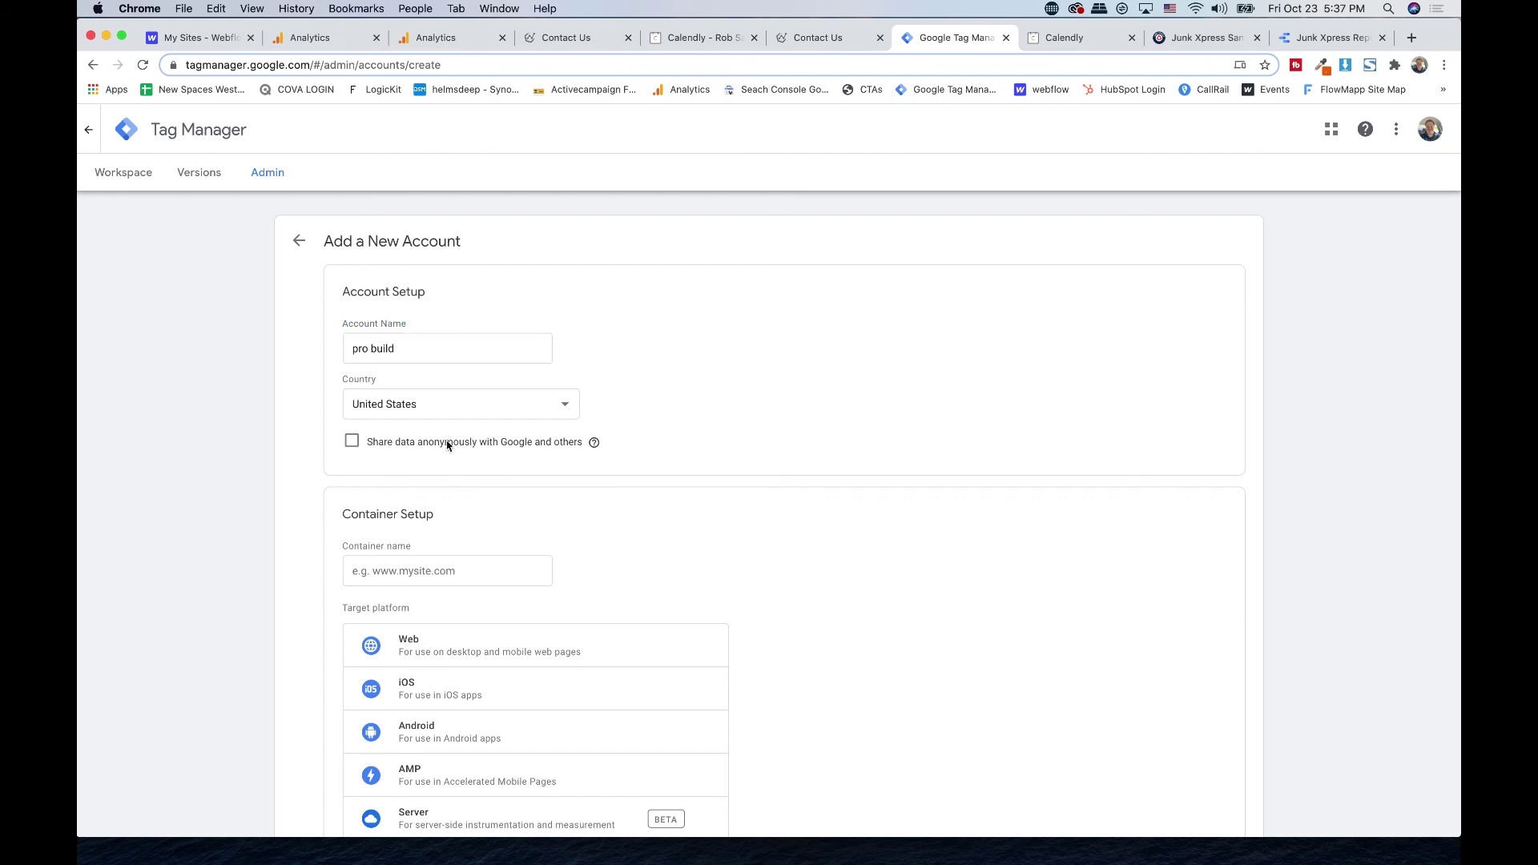
{"action": "scroll", "coordinate": [354, 444], "scroll_direction": "down", "scroll_amount": 2}
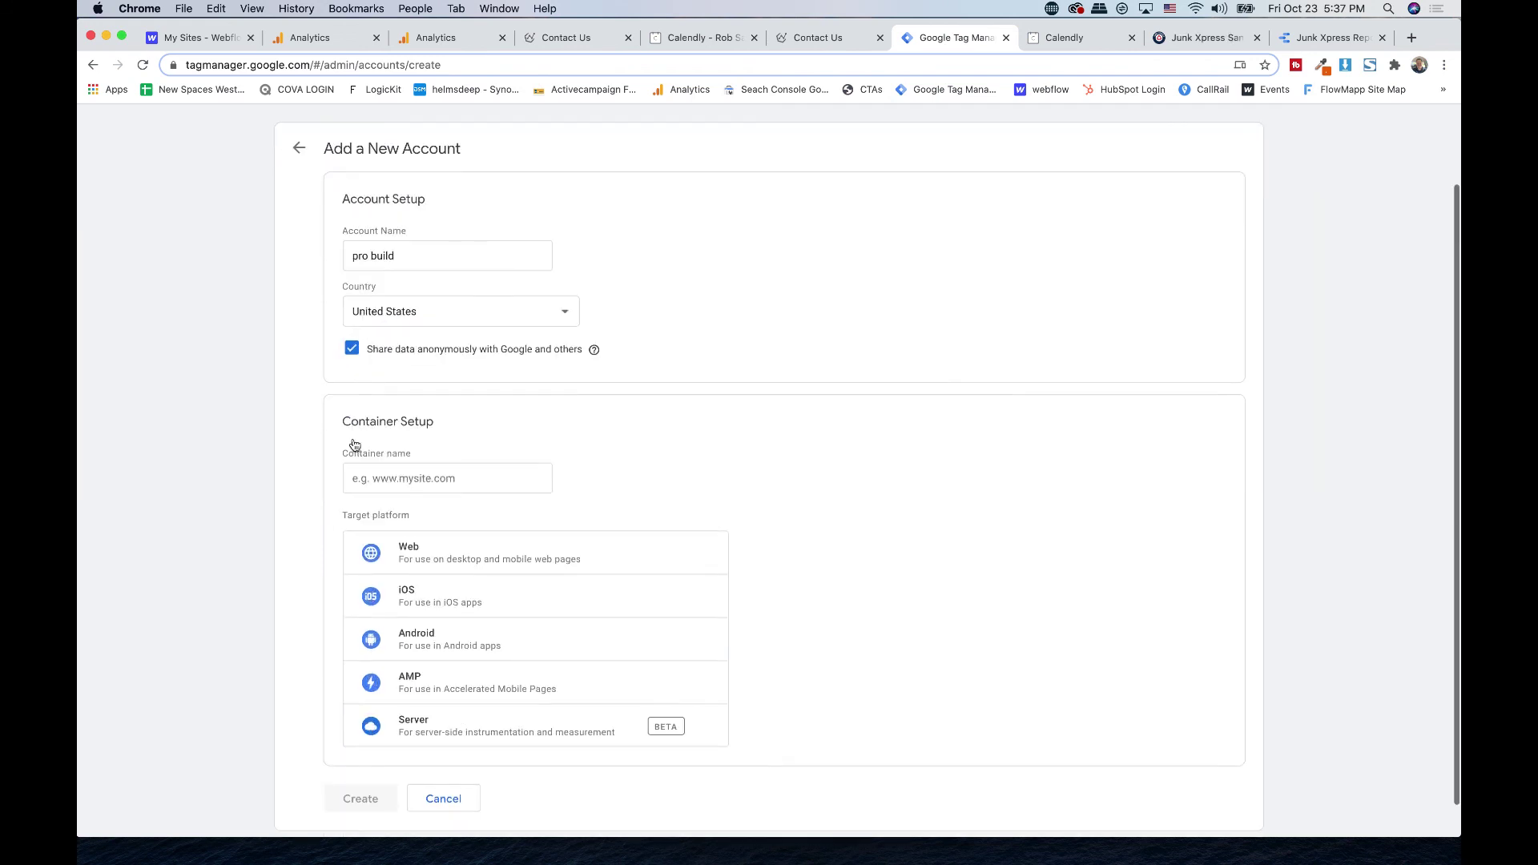
{"action": "left_click", "coordinate": [411, 491]}
{"action": "type", "text": "probuildwa.com"}
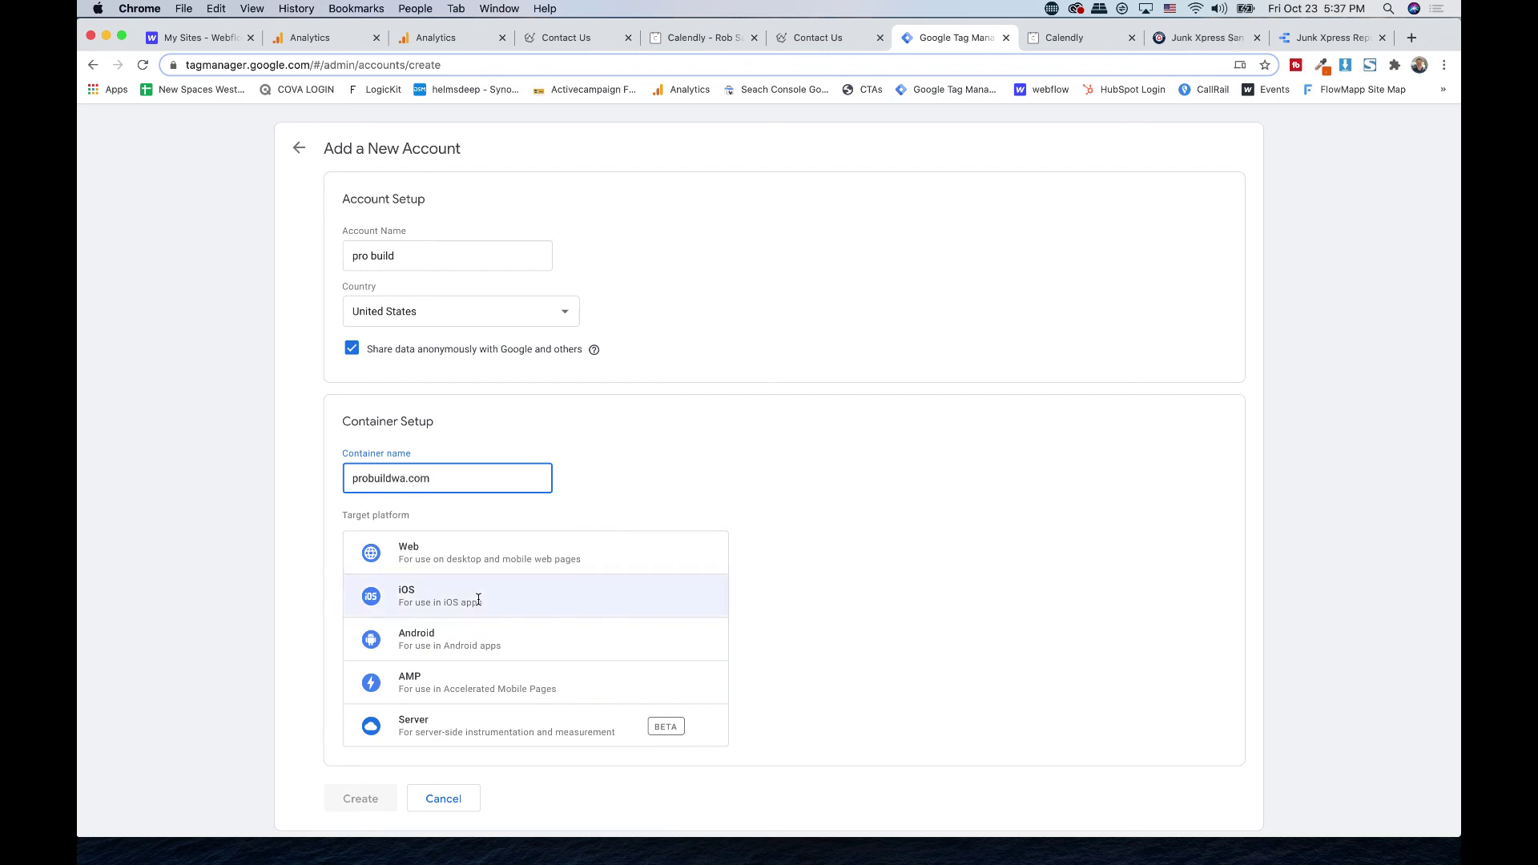
{"action": "left_click", "coordinate": [428, 548]}
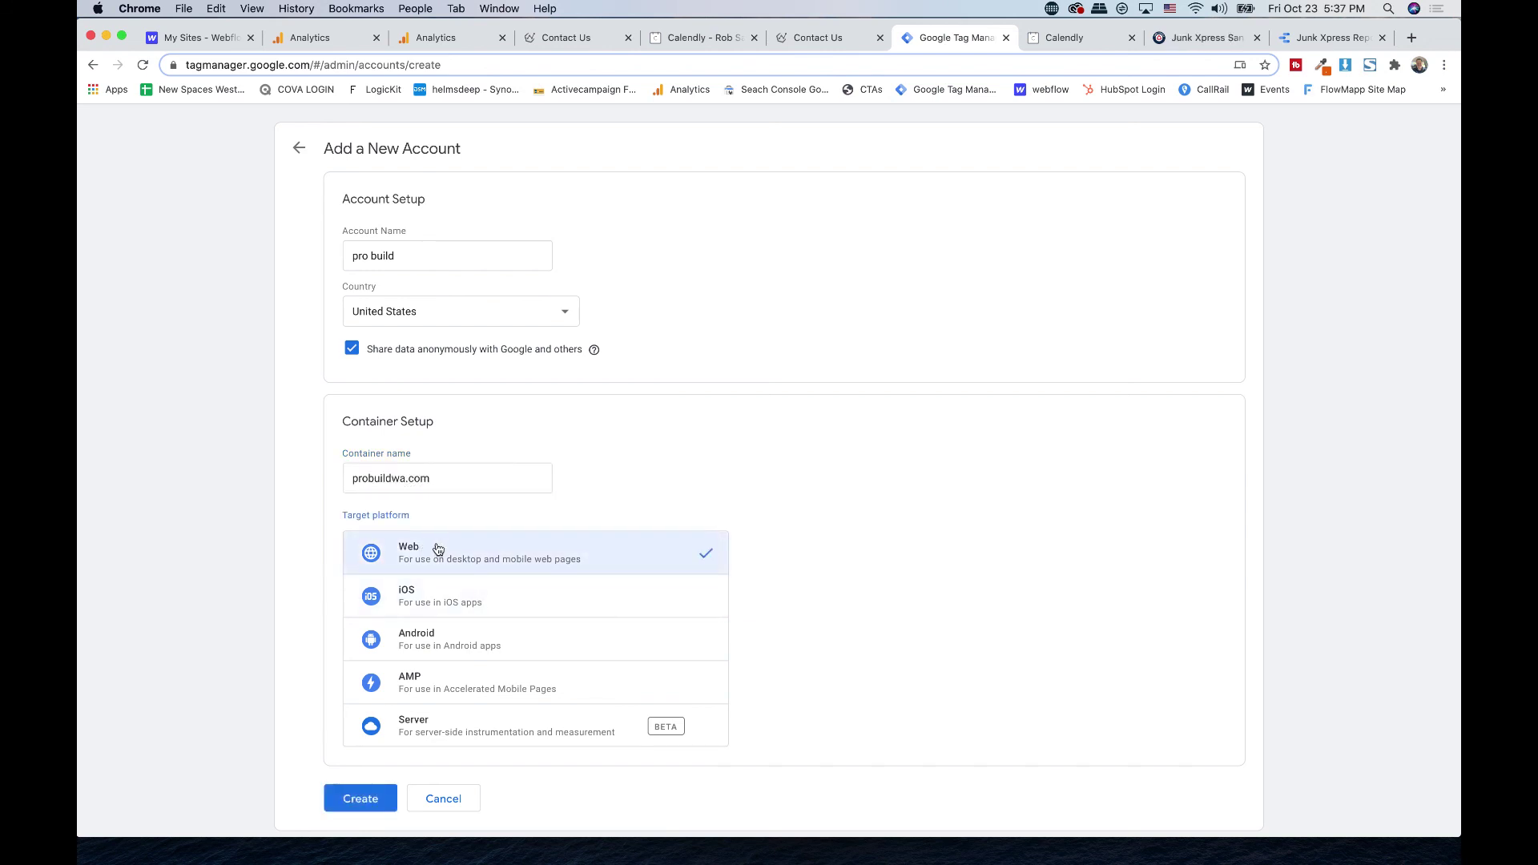
{"action": "left_click", "coordinate": [358, 809]}
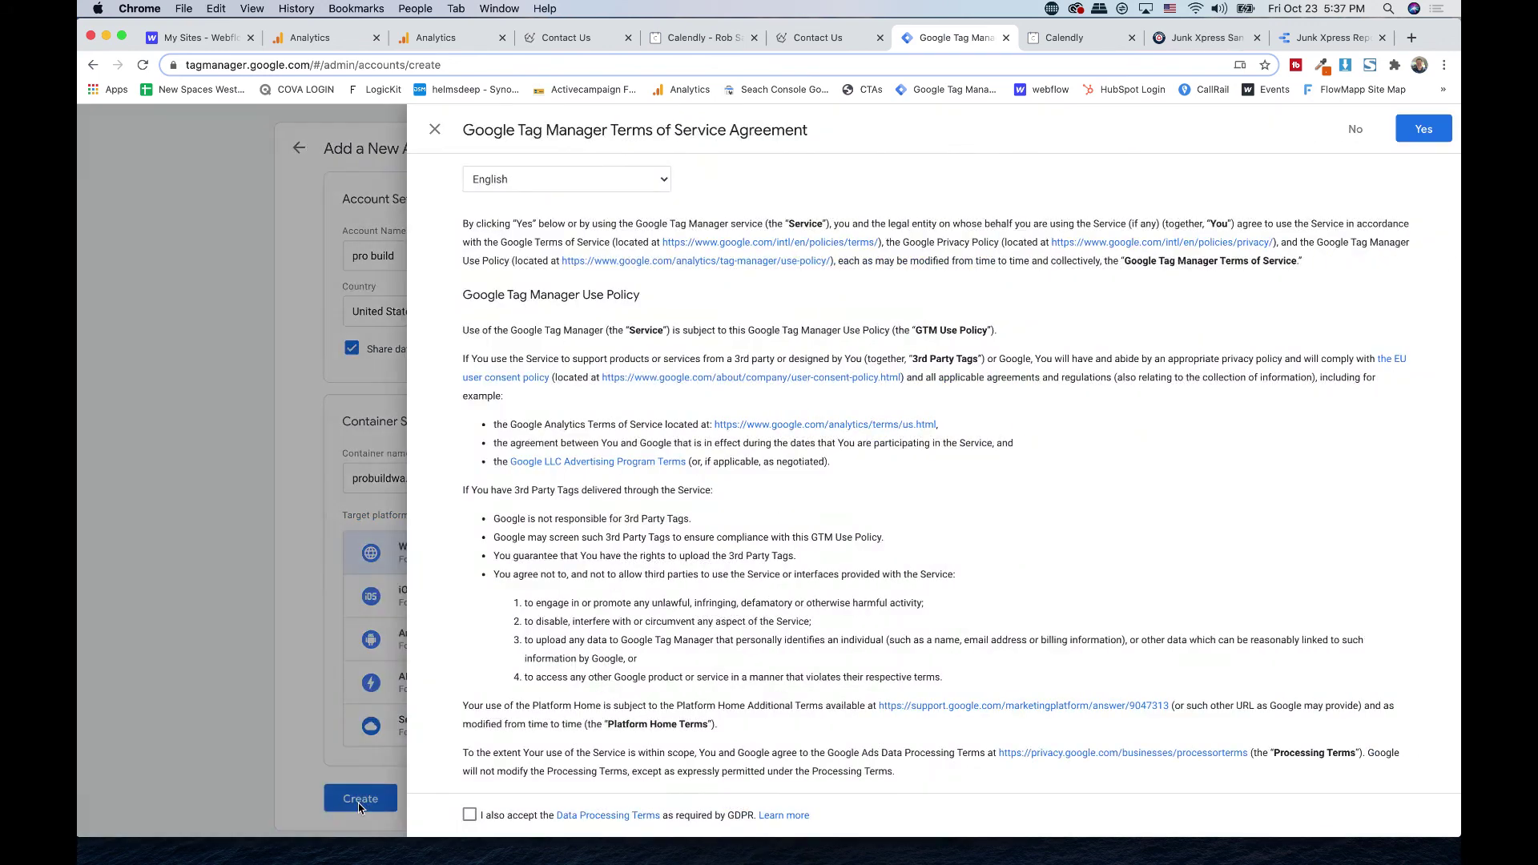
- Accept the Data Processing Terms and the Tag Manager Terms of Service
{"action": "scroll", "coordinate": [529, 671], "scroll_direction": "down", "scroll_amount": 3}
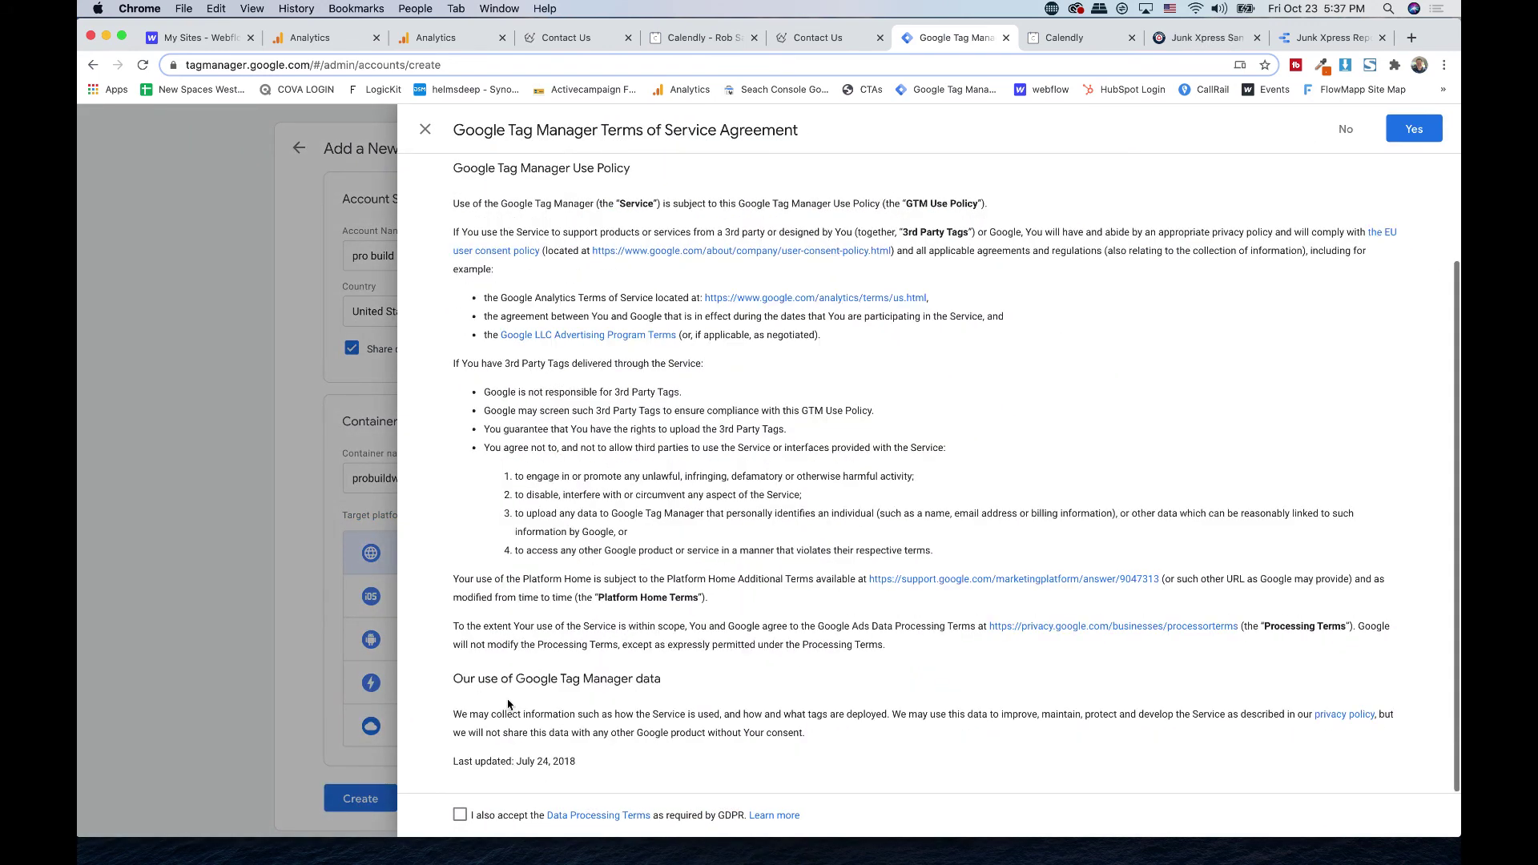
{"action": "left_click", "coordinate": [460, 815]}
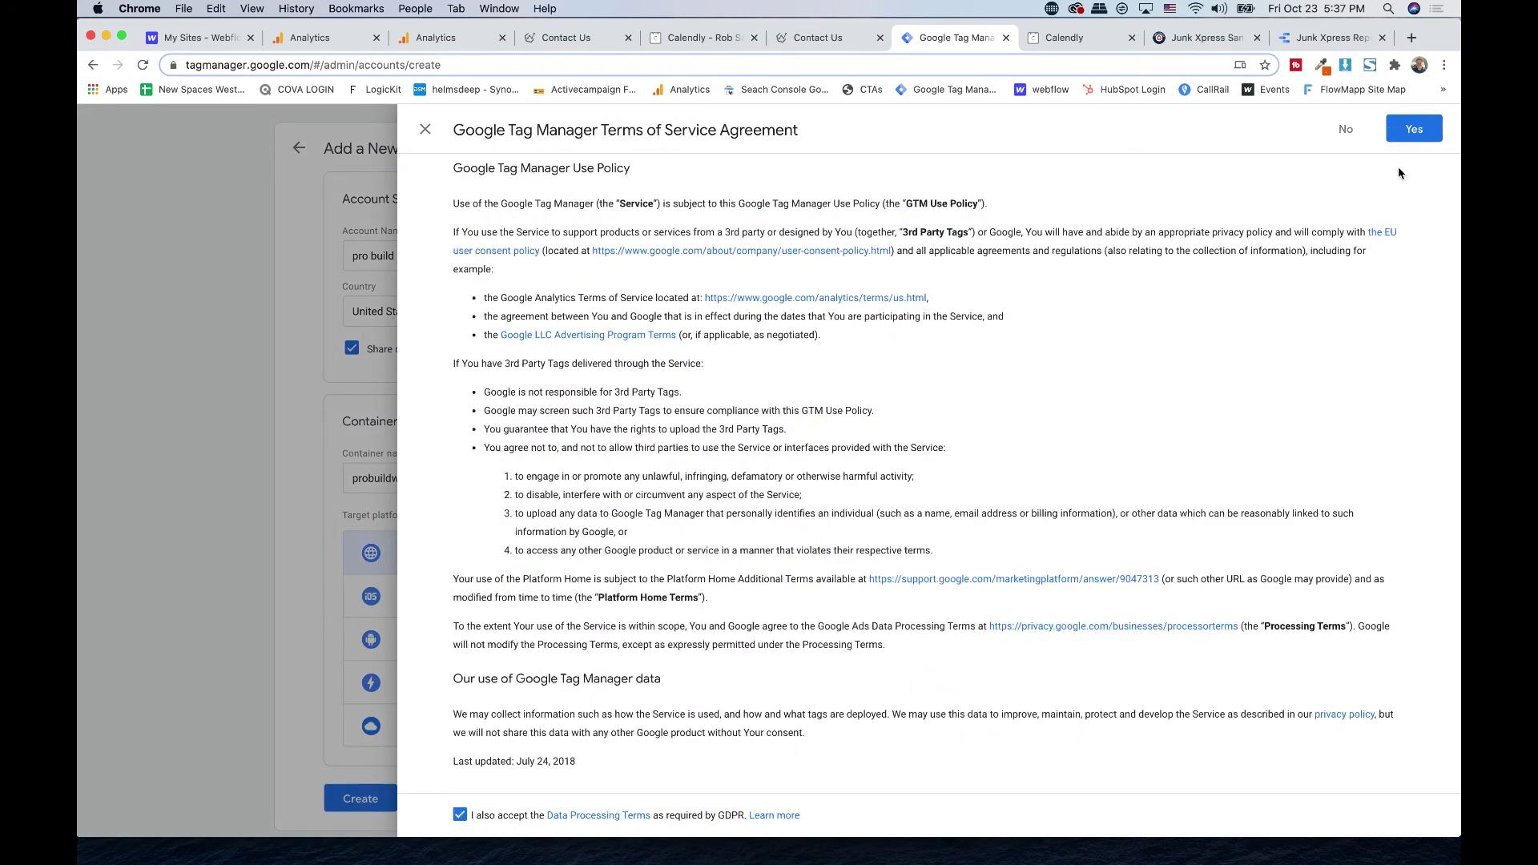
{"action": "left_click", "coordinate": [1414, 130]}
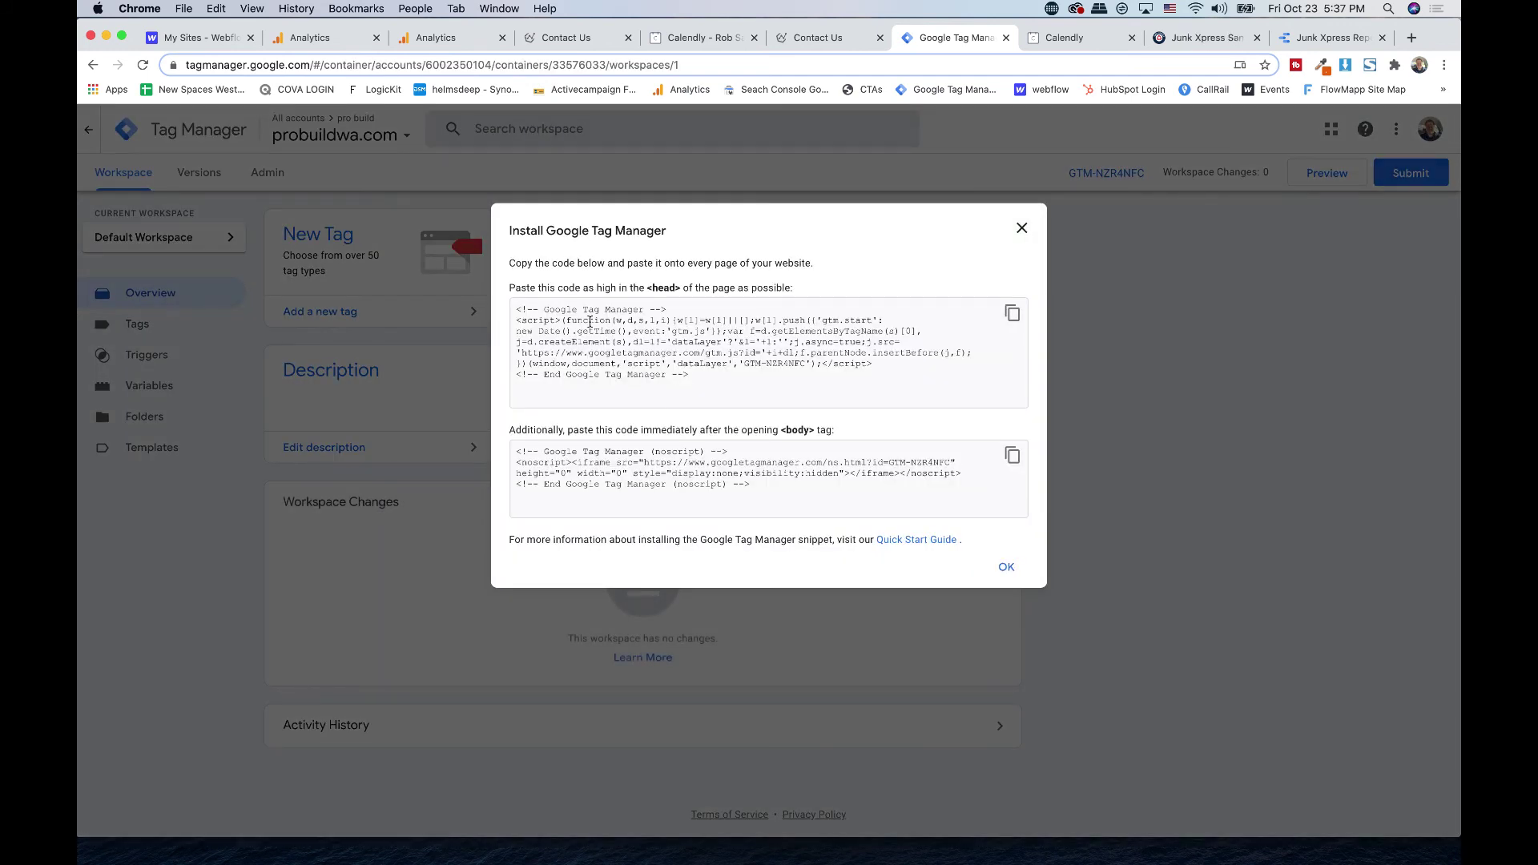
- Select lines of the head and body noscript install snippets, then switch to Webflow
{"action": "left_click", "coordinate": [590, 321]}
{"action": "triple_click", "coordinate": [618, 350]}
{"action": "left_click", "coordinate": [623, 350]}
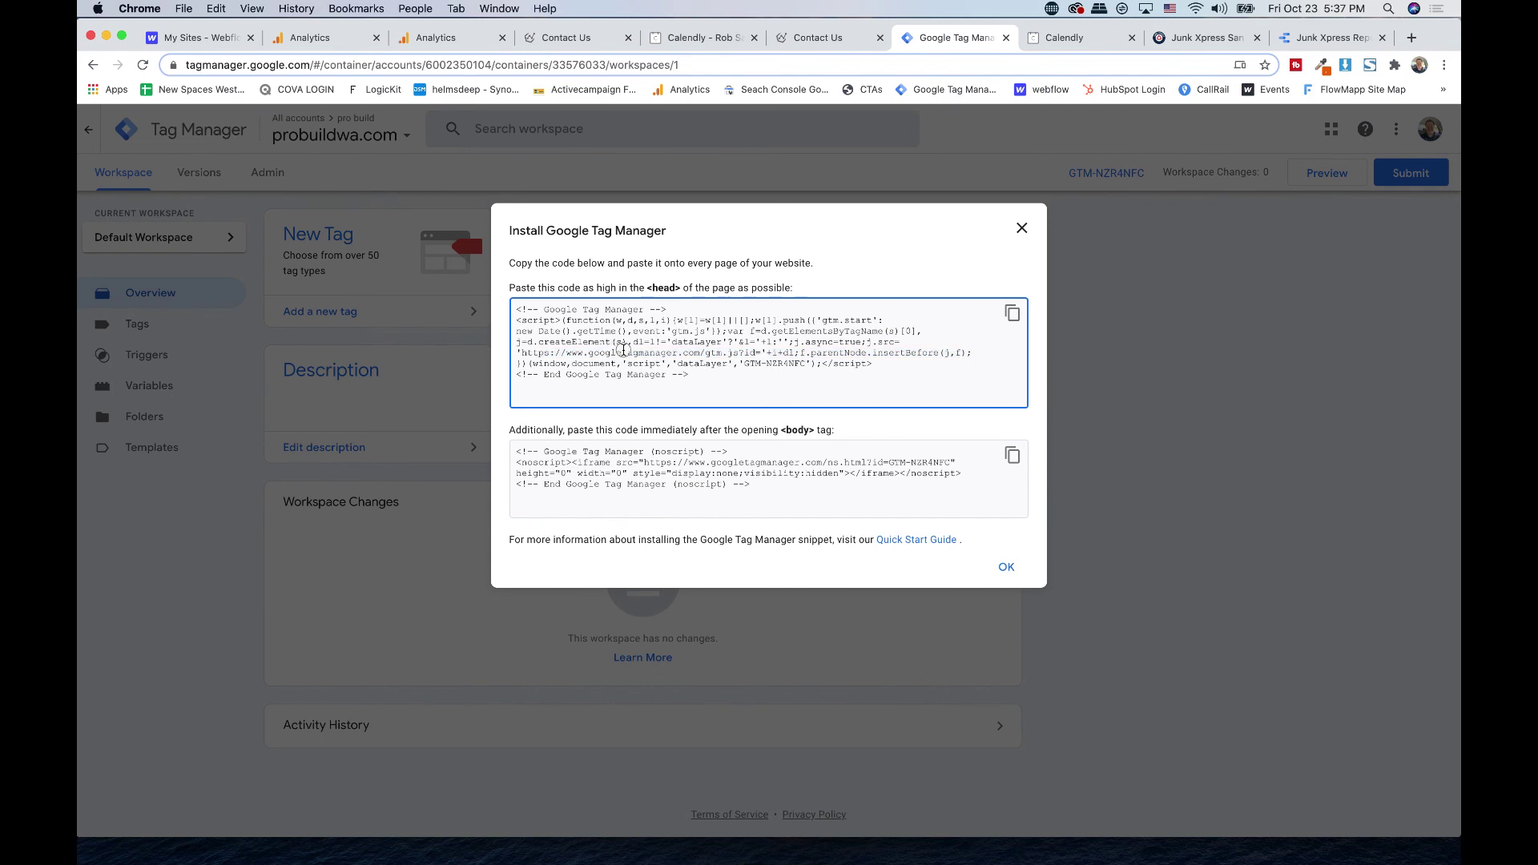
{"action": "triple_click", "coordinate": [579, 468]}
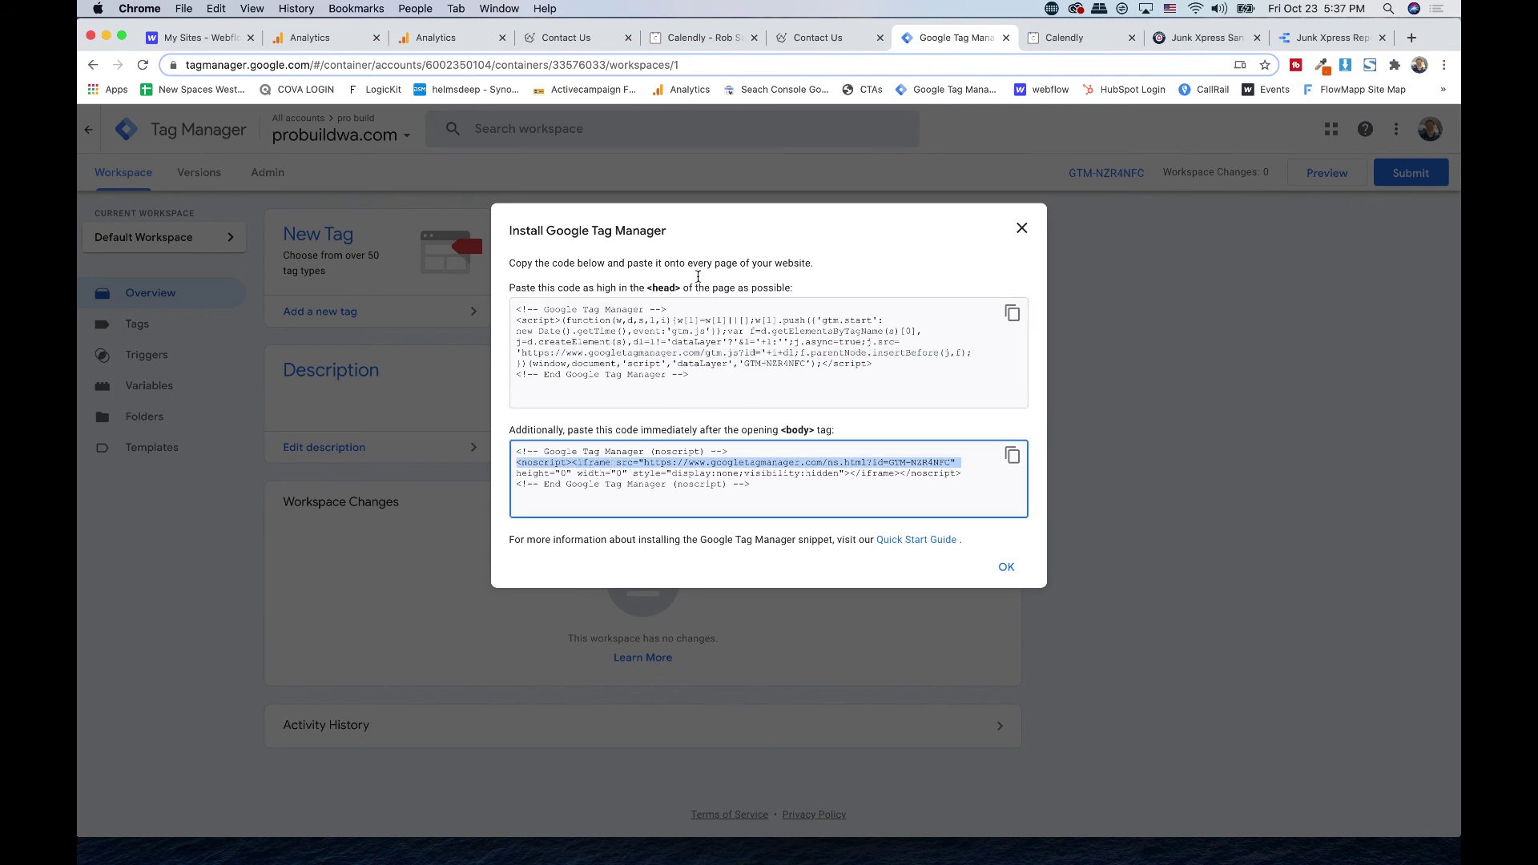
{"action": "left_click", "coordinate": [205, 36]}
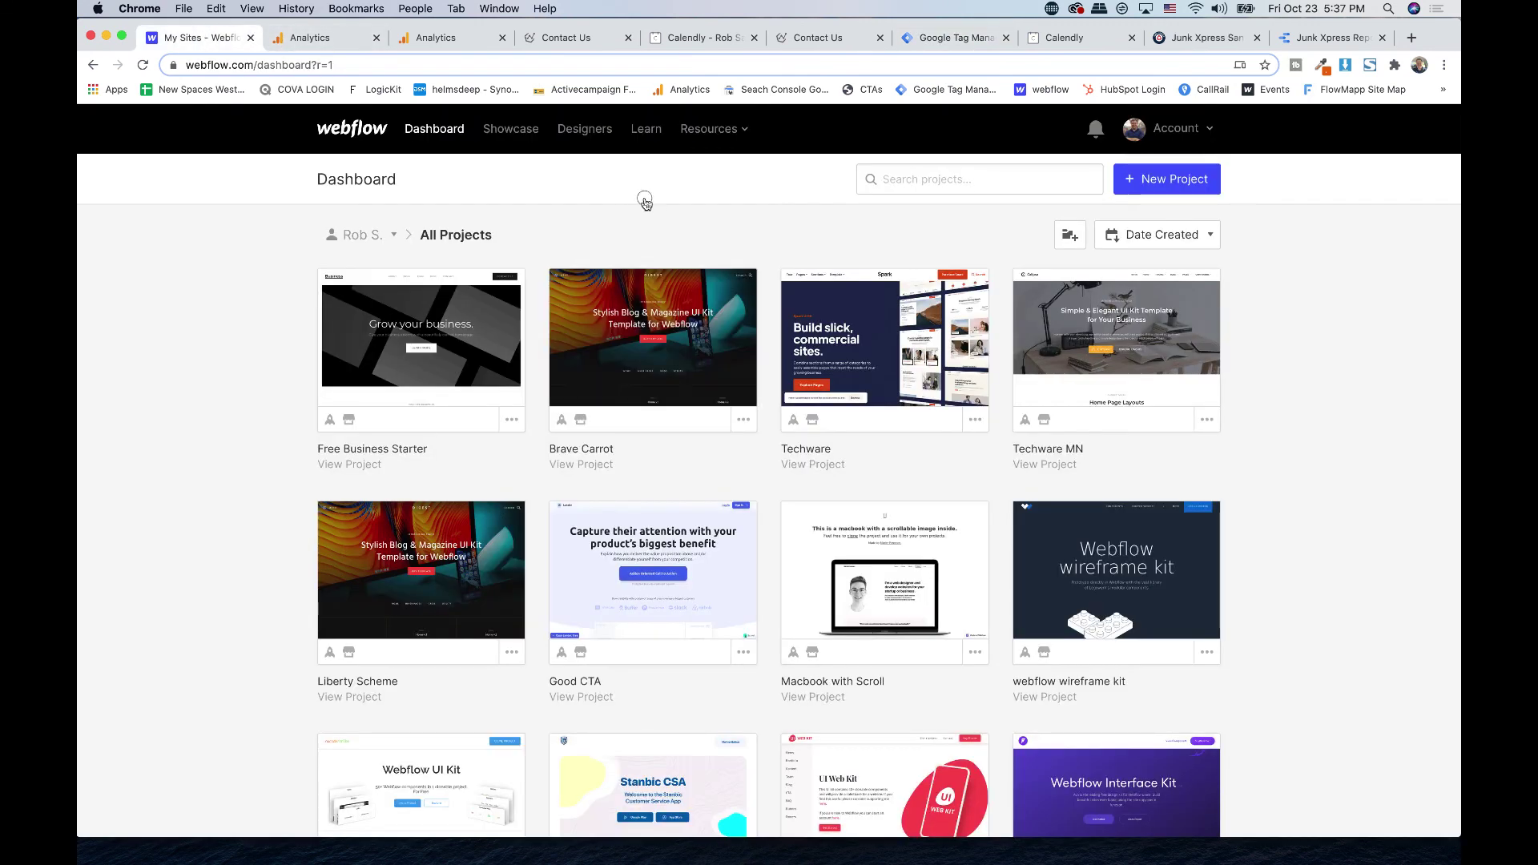
- Open the Feedbackwrench team's project settings in Webflow and go to its Custom Code tab
{"action": "left_click", "coordinate": [370, 235]}
{"action": "left_click", "coordinate": [359, 302]}
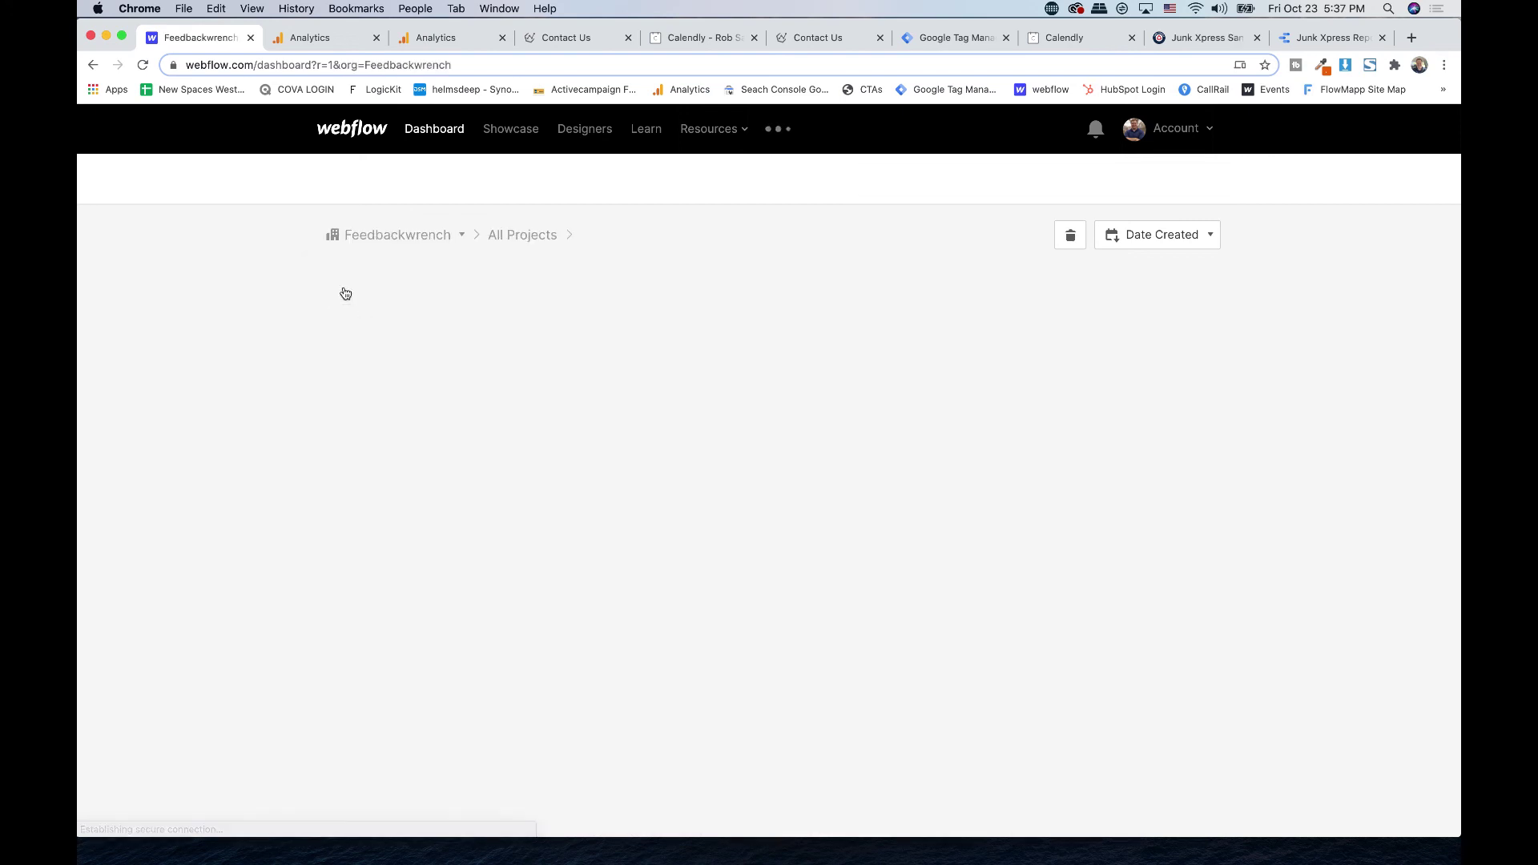
{"action": "left_click", "coordinate": [645, 570]}
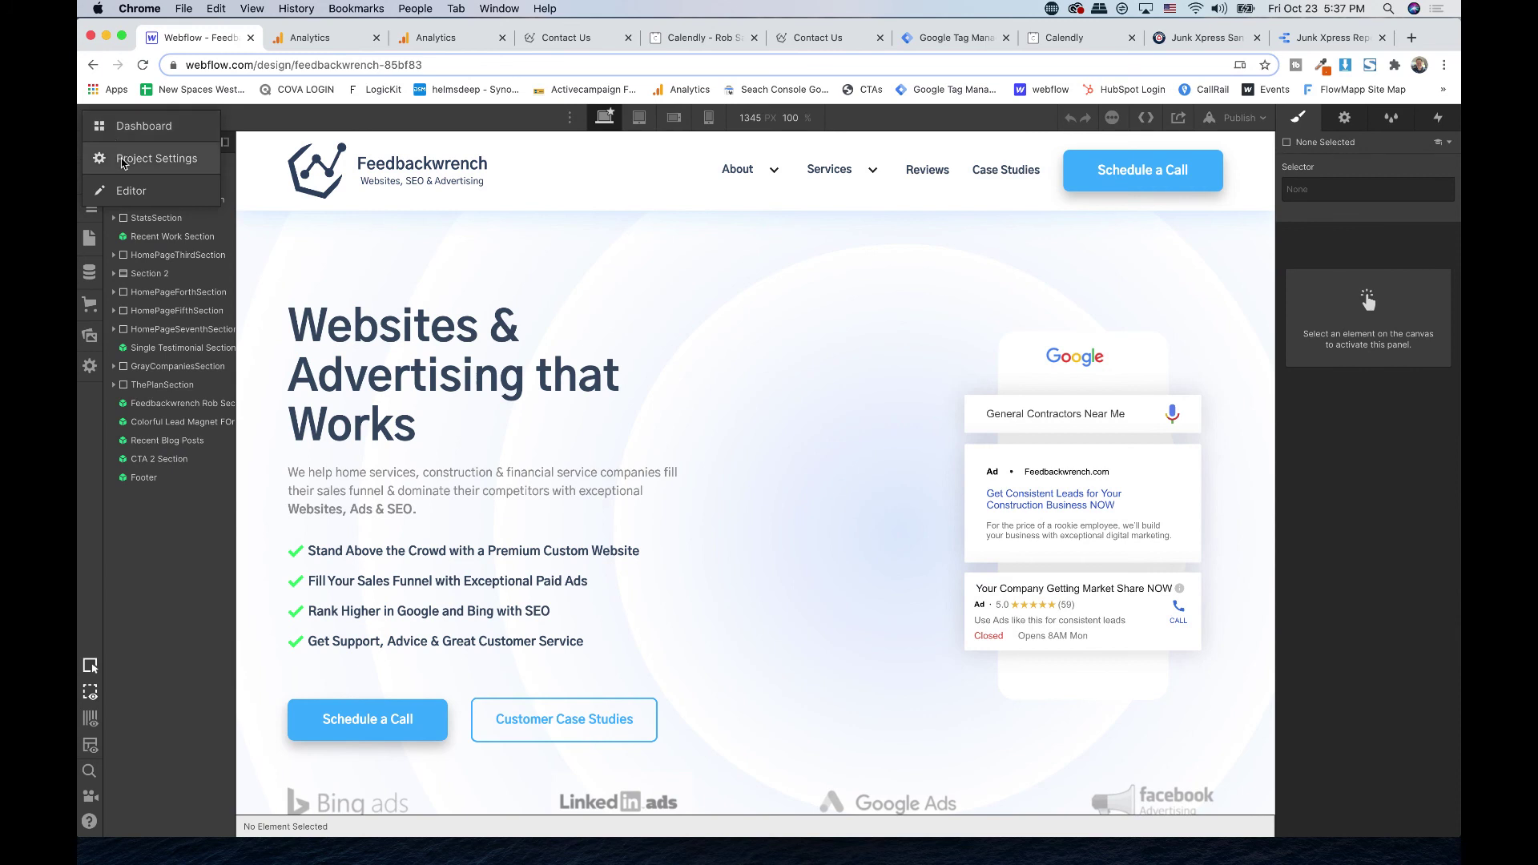
{"action": "left_click", "coordinate": [122, 166]}
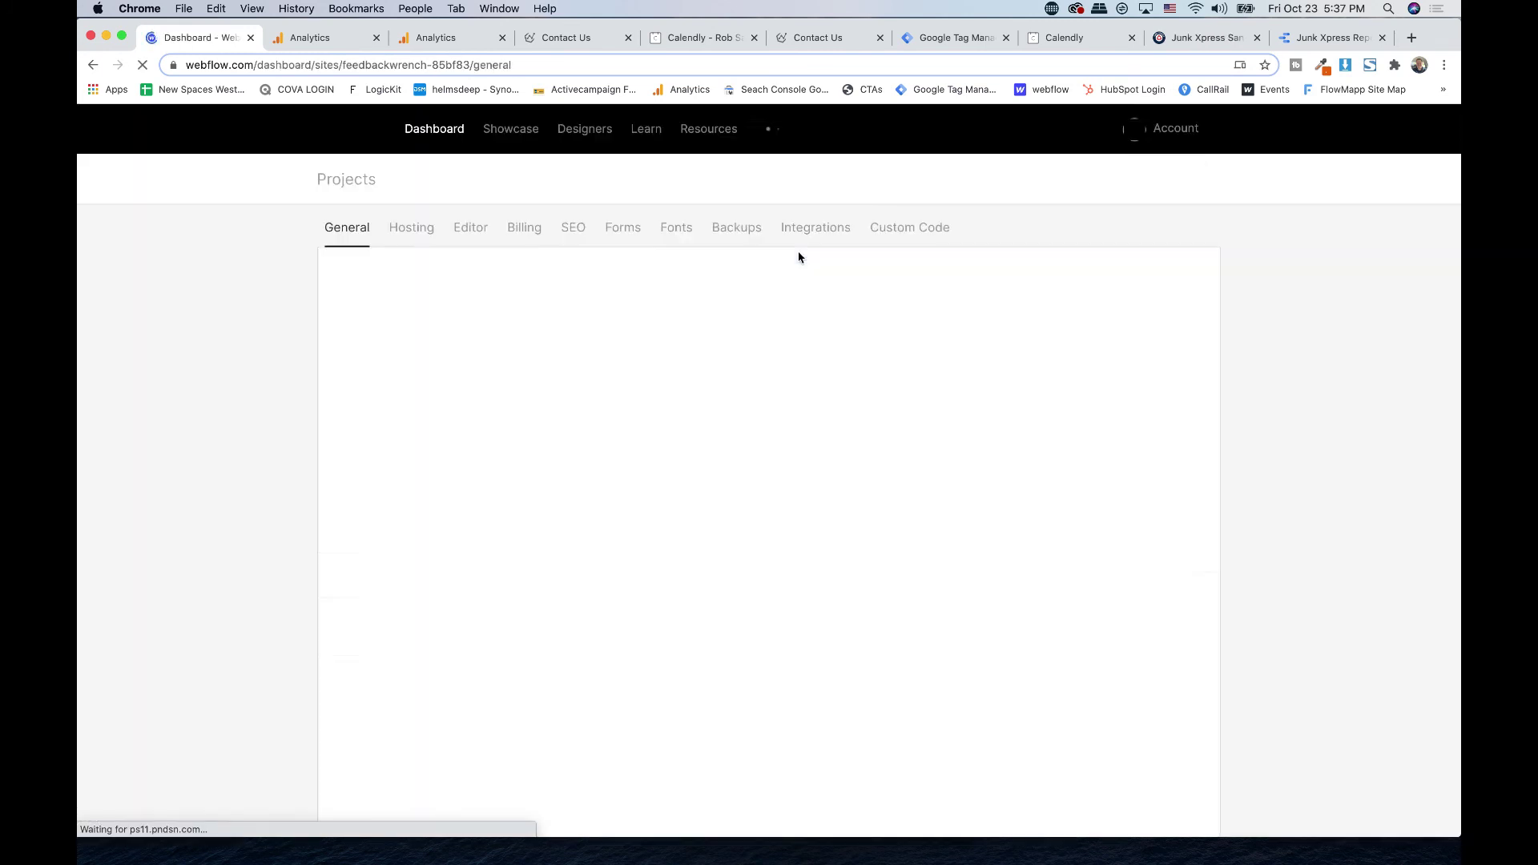
{"action": "left_click", "coordinate": [891, 230]}
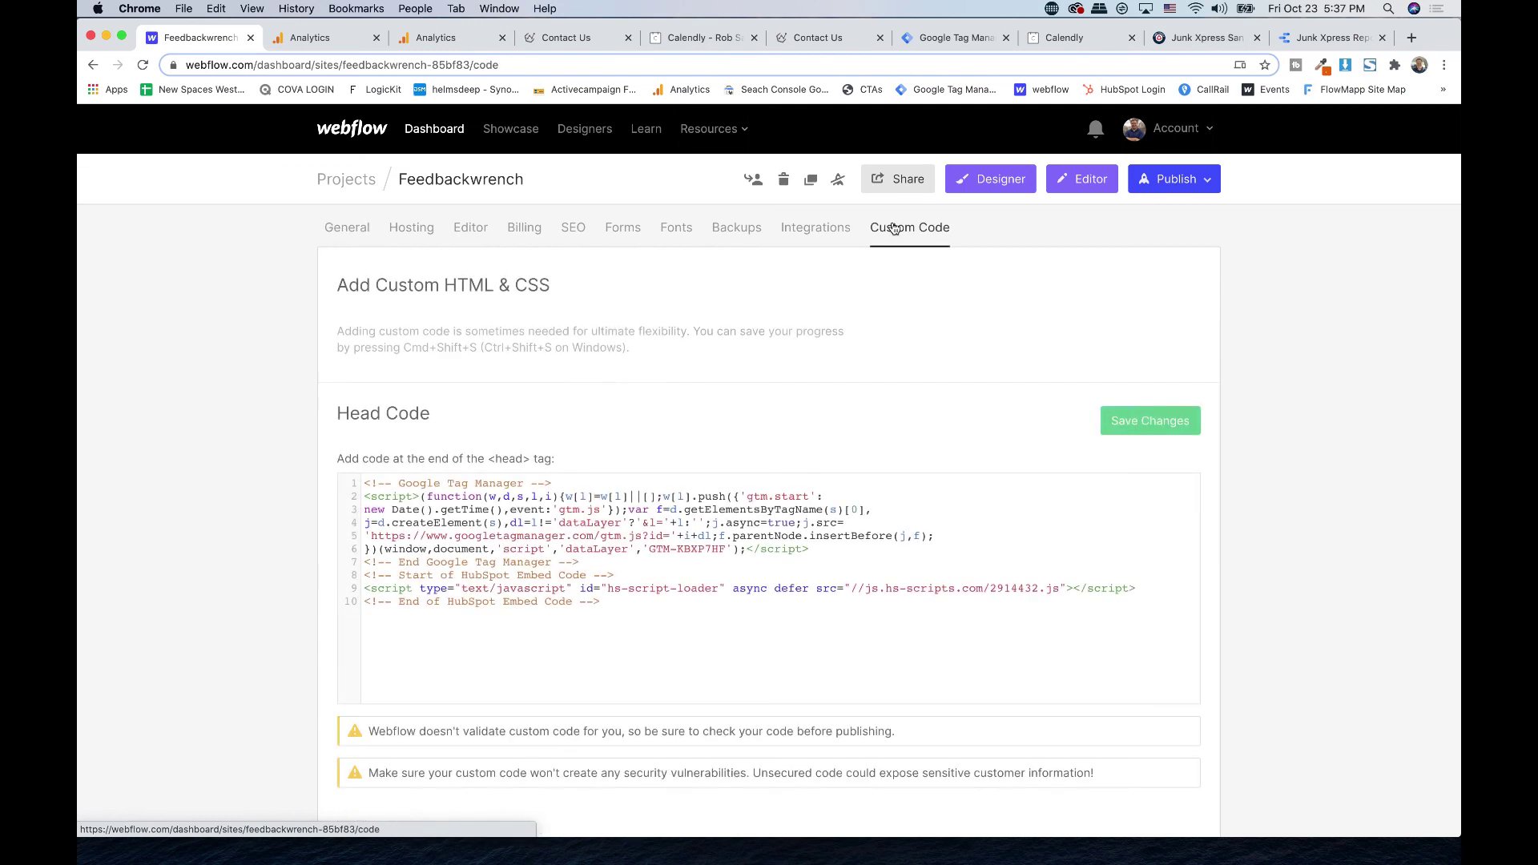
{"action": "scroll", "coordinate": [550, 381], "scroll_direction": "down", "scroll_amount": 3}
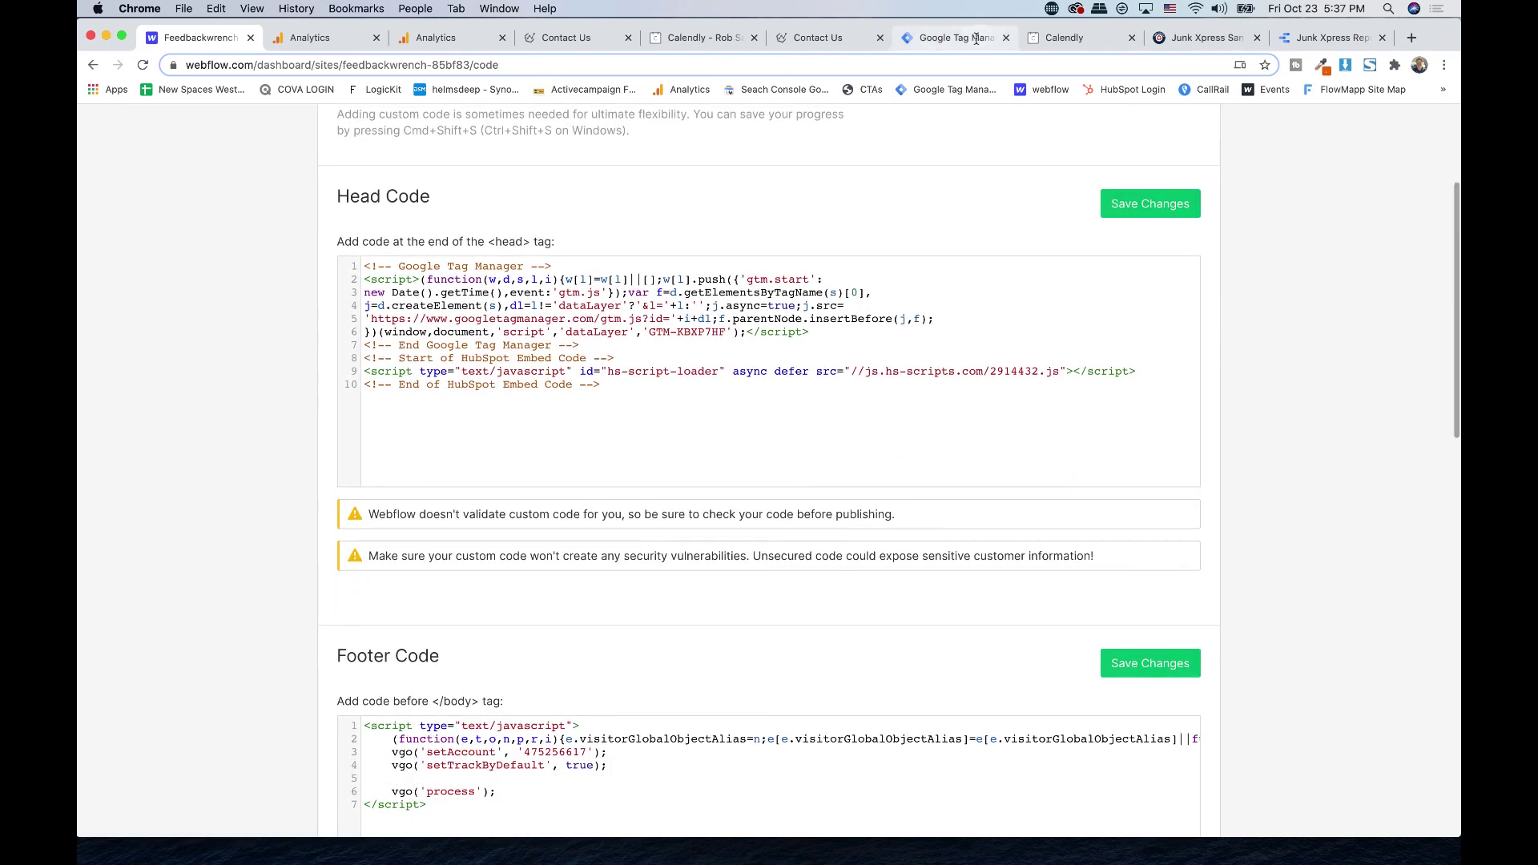
{"action": "left_click", "coordinate": [952, 37]}
{"action": "left_click", "coordinate": [708, 320]}
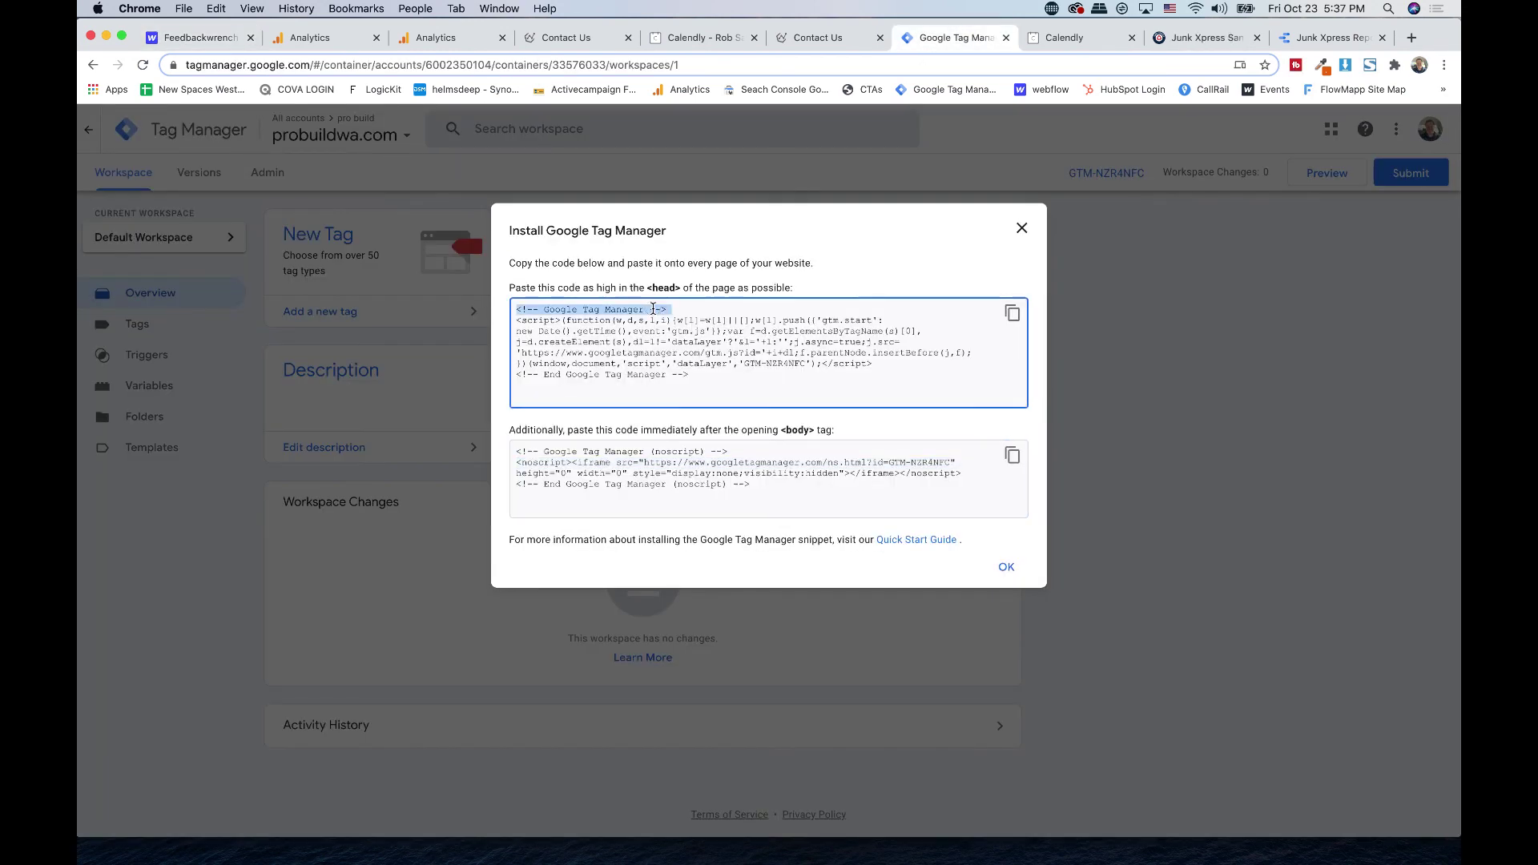
{"action": "left_click", "coordinate": [201, 38]}
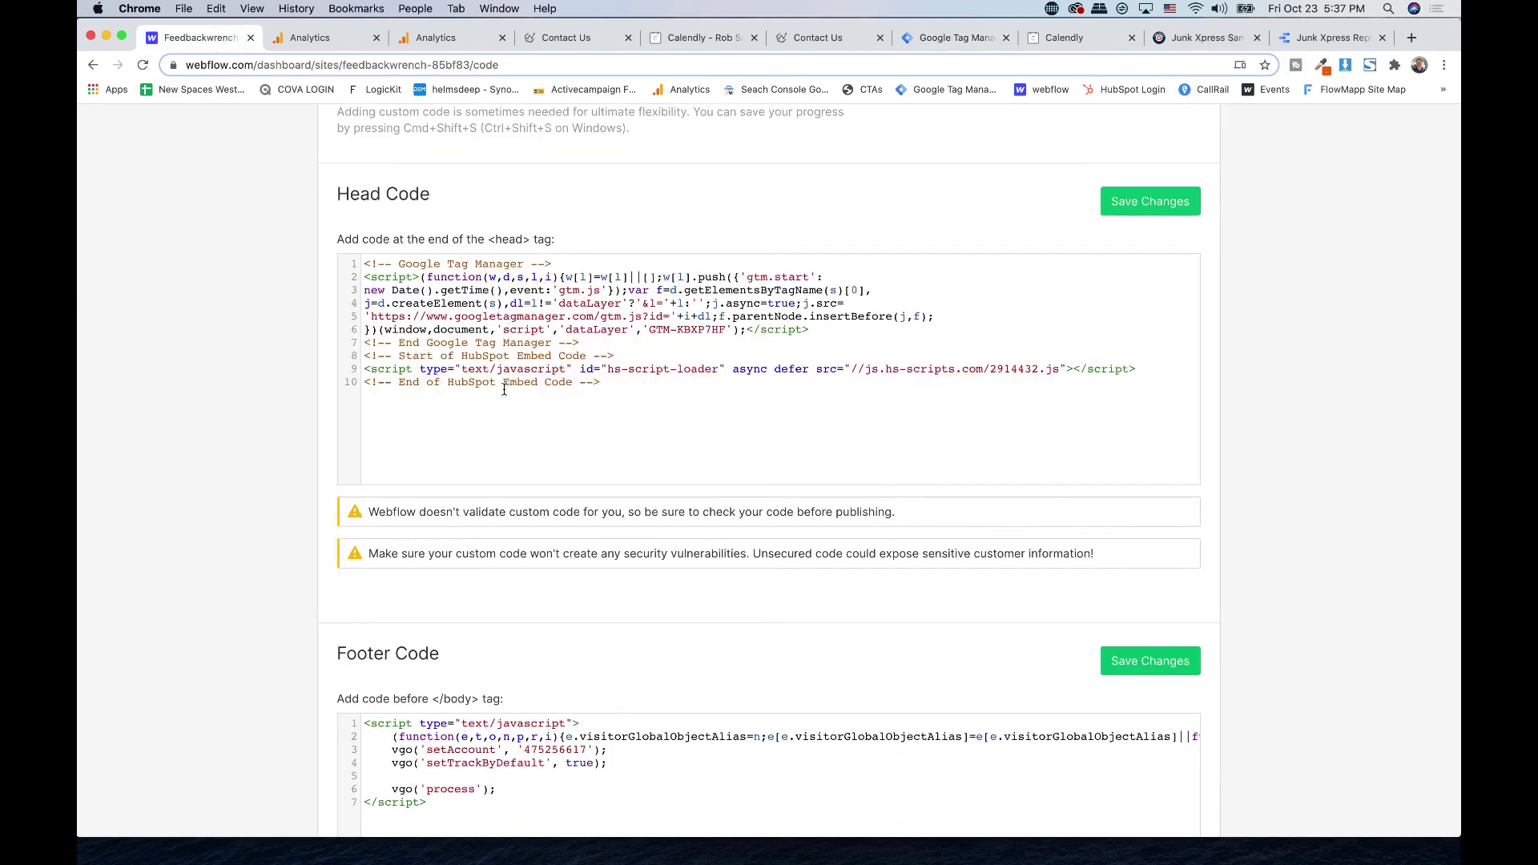
{"action": "scroll", "coordinate": [504, 390], "scroll_direction": "down", "scroll_amount": 4}
{"action": "left_click", "coordinate": [957, 37]}
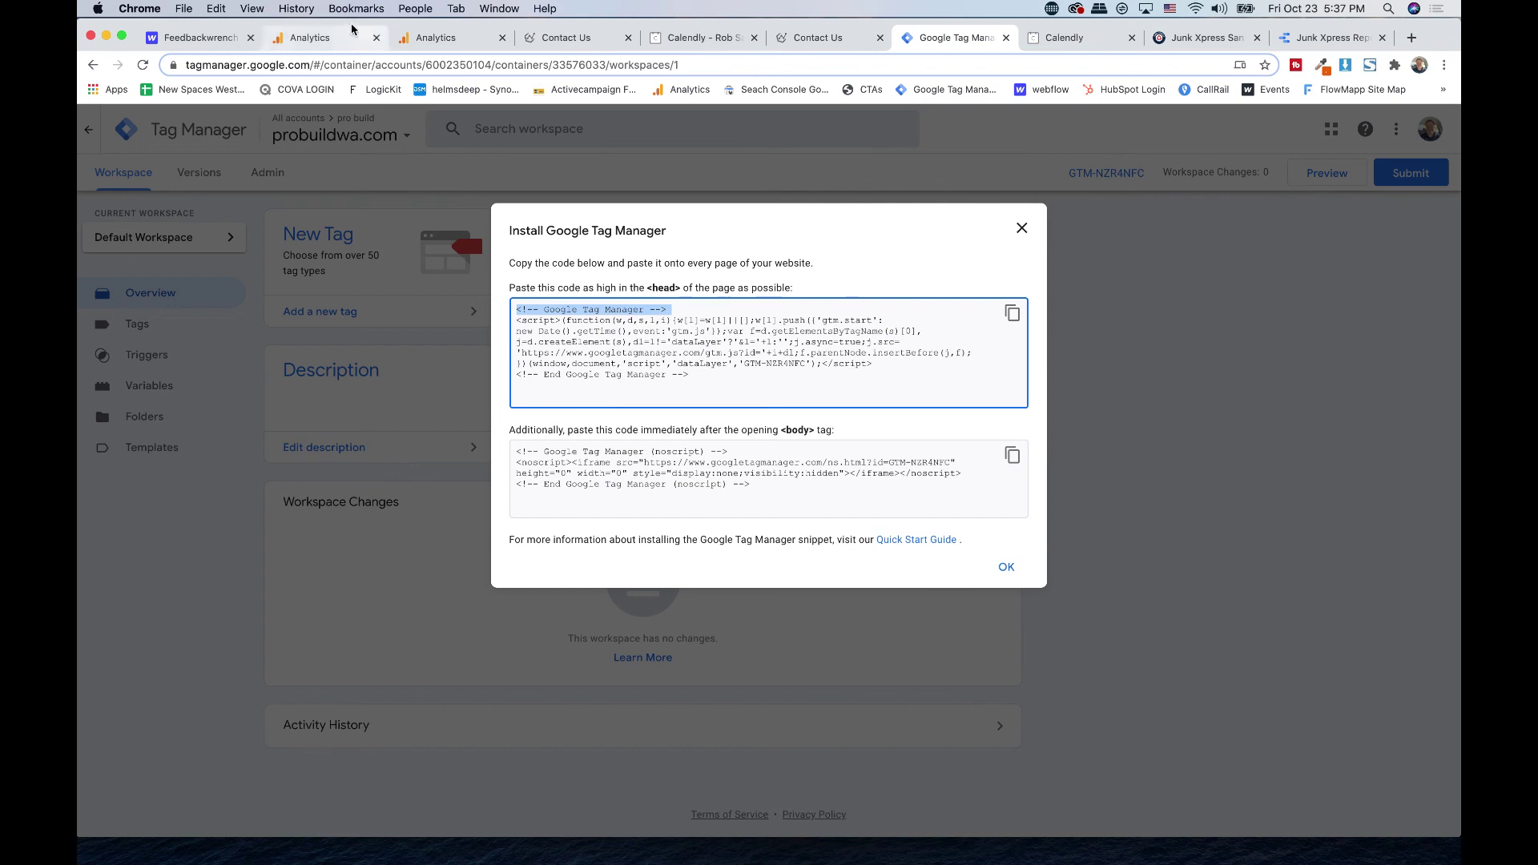
{"action": "left_click", "coordinate": [200, 38]}
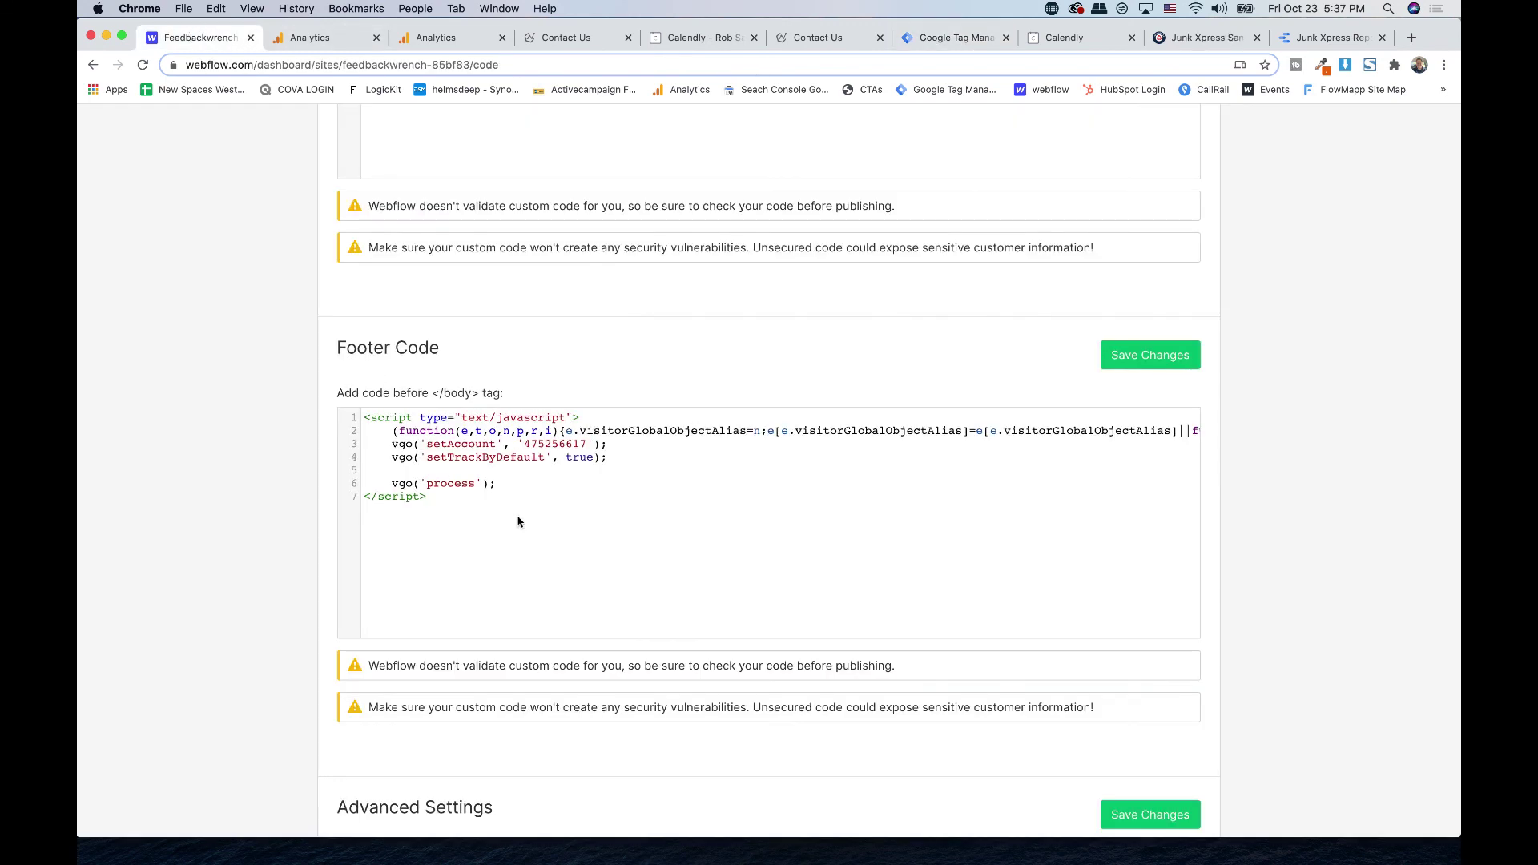
{"action": "scroll", "coordinate": [517, 522], "scroll_direction": "up", "scroll_amount": 5}
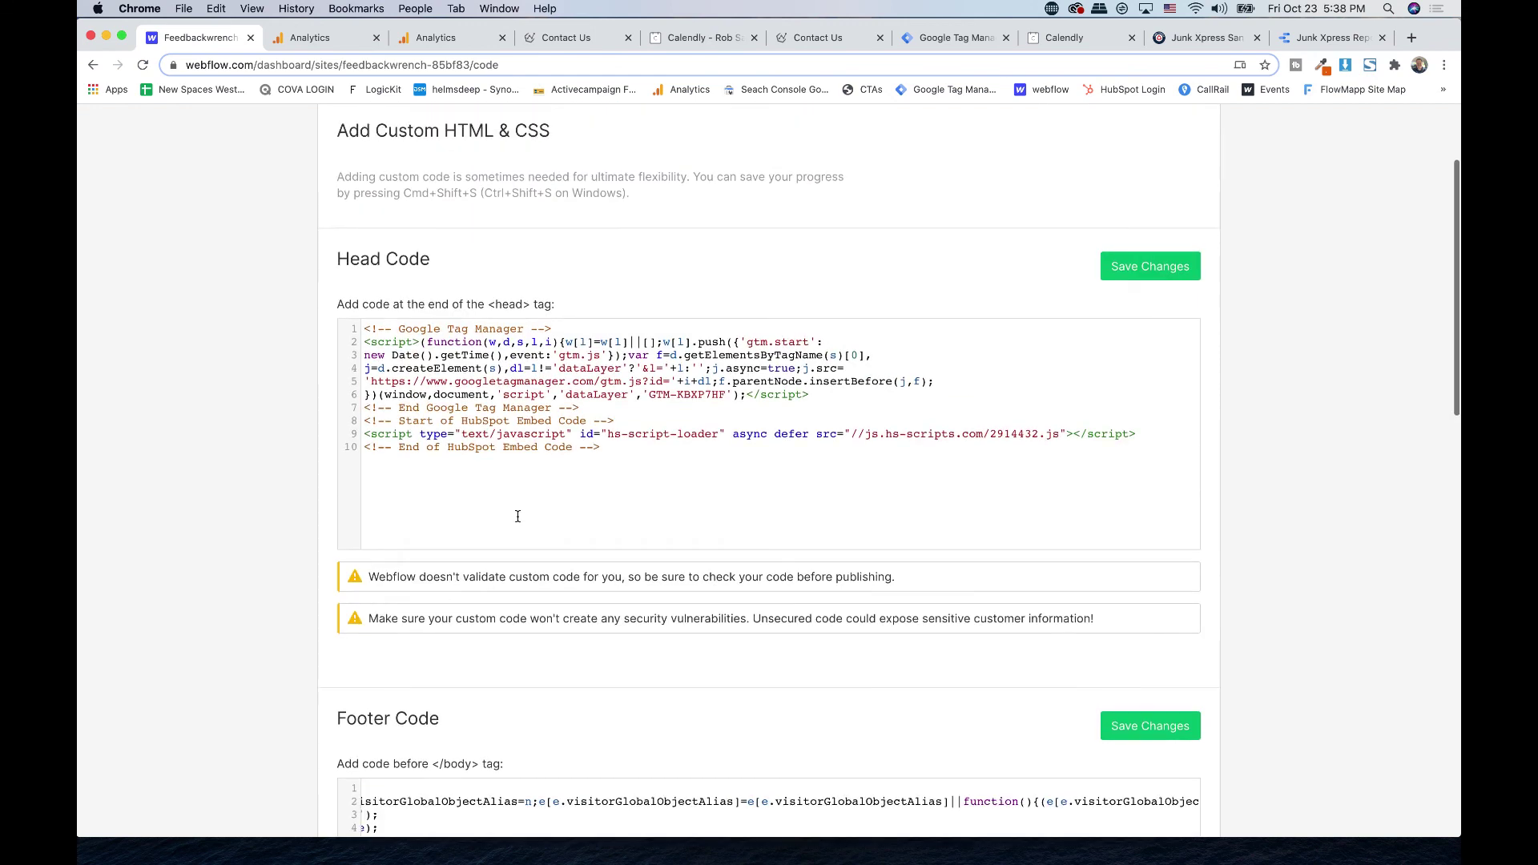
{"action": "left_click", "coordinate": [948, 38]}
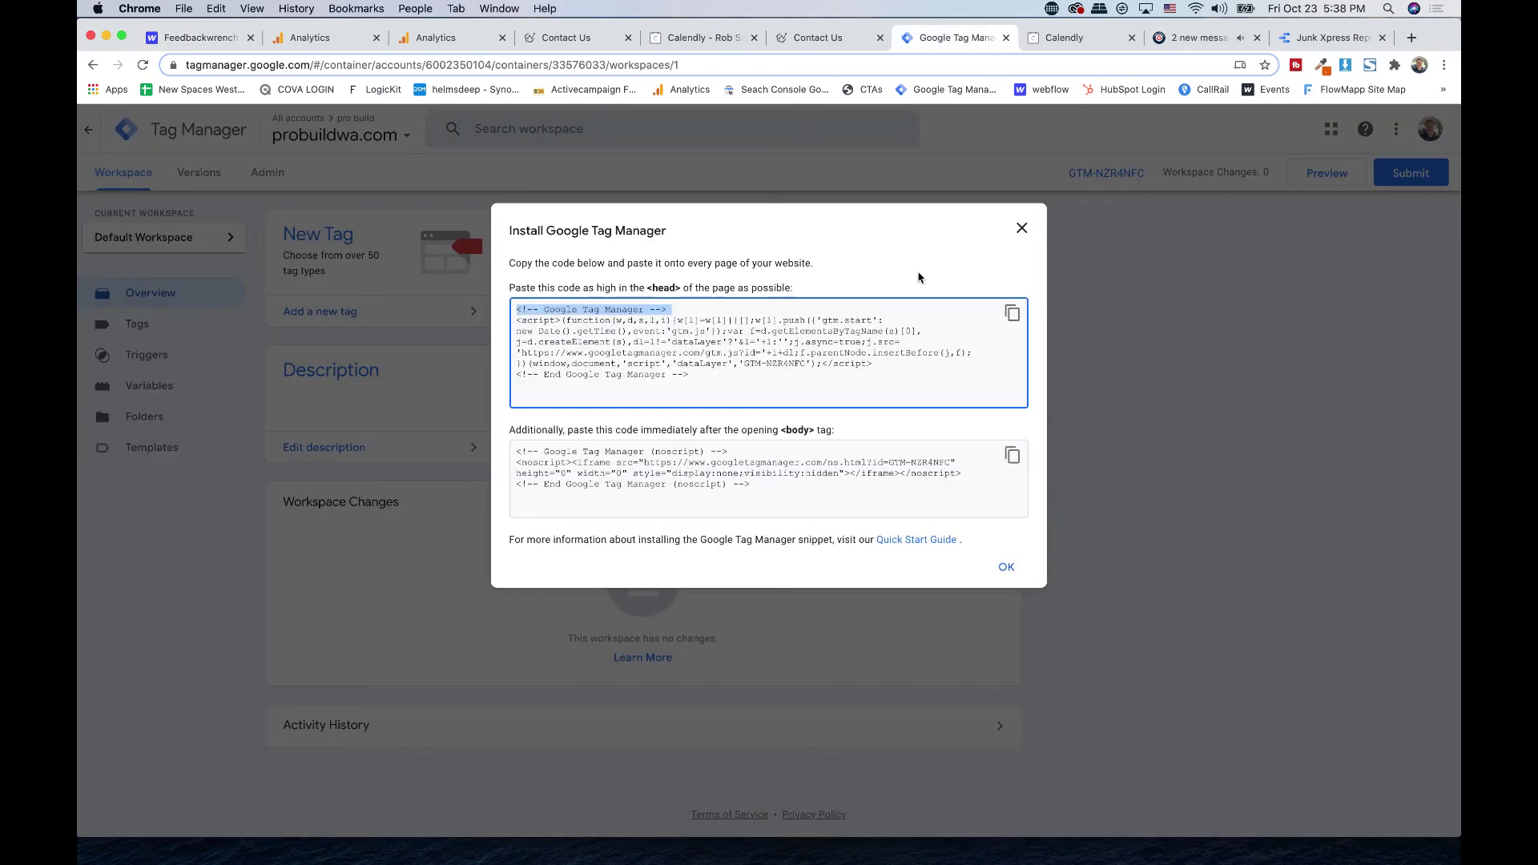
{"action": "left_click", "coordinate": [1021, 228]}
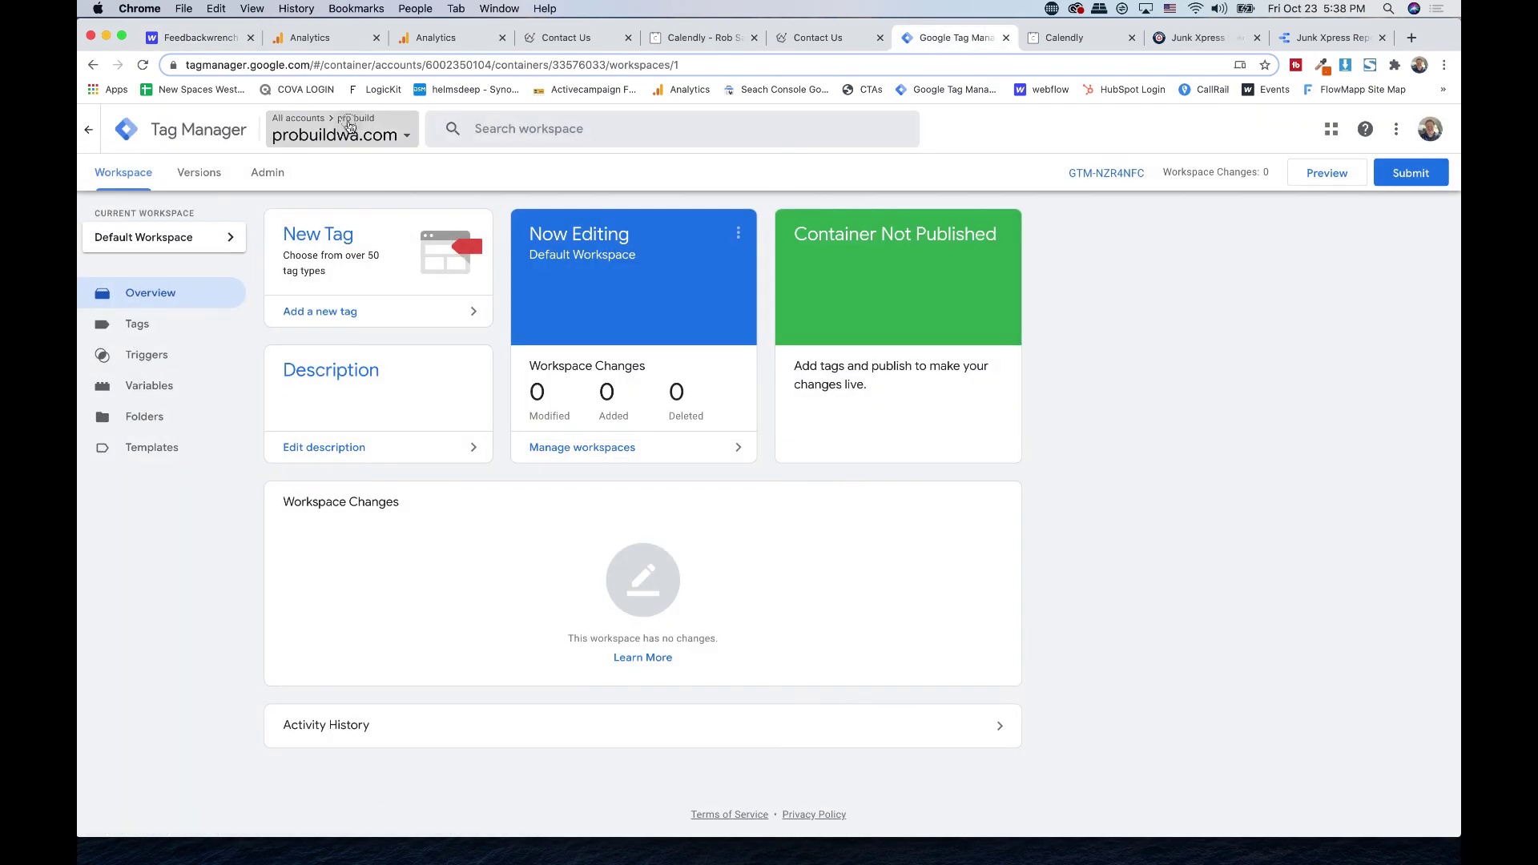
{"action": "left_click", "coordinate": [350, 128]}
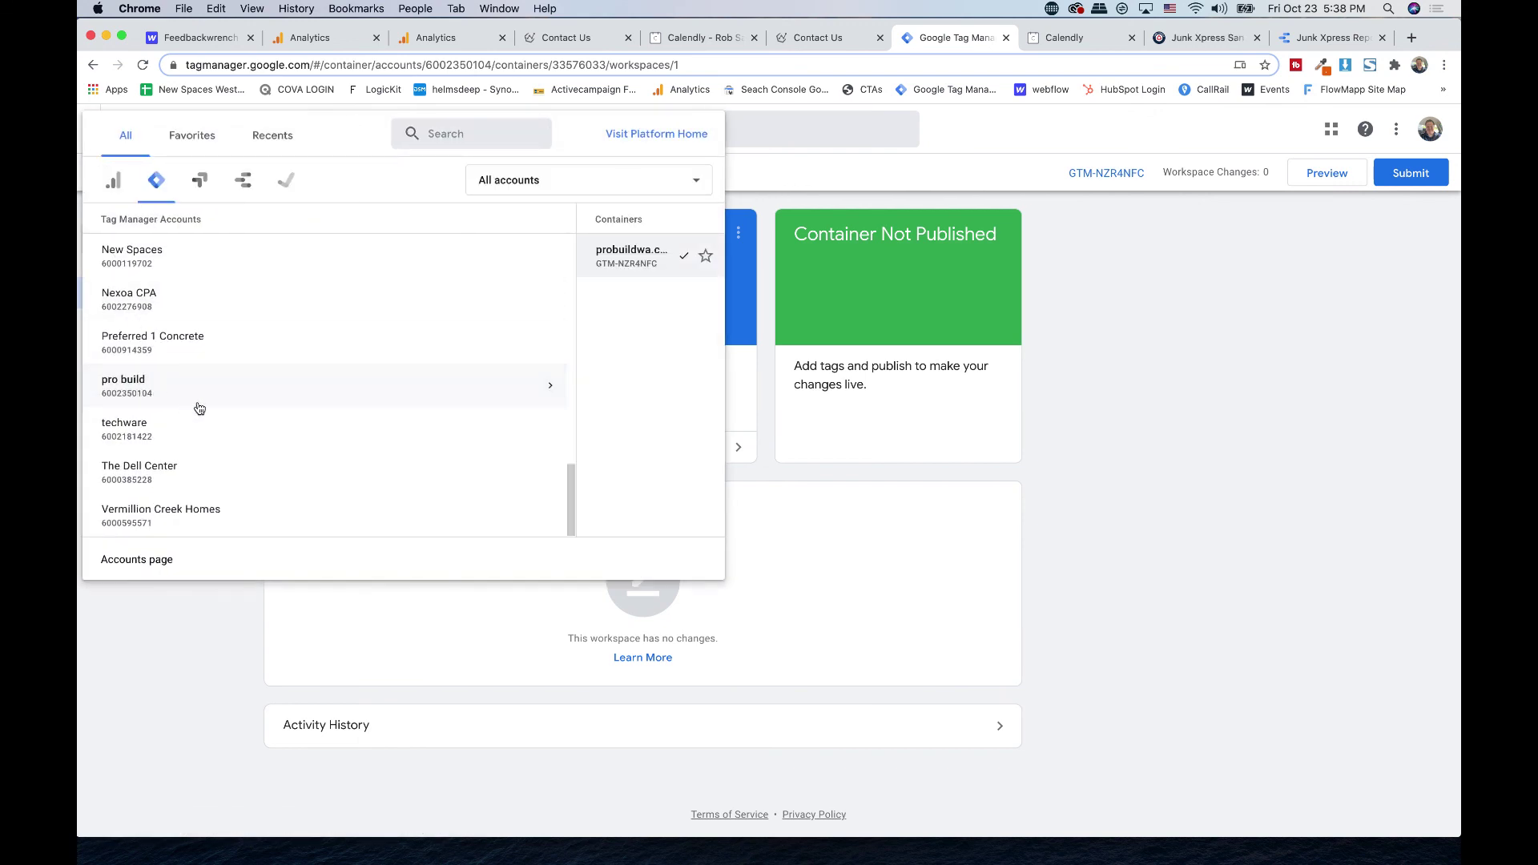
{"action": "left_click", "coordinate": [133, 558]}
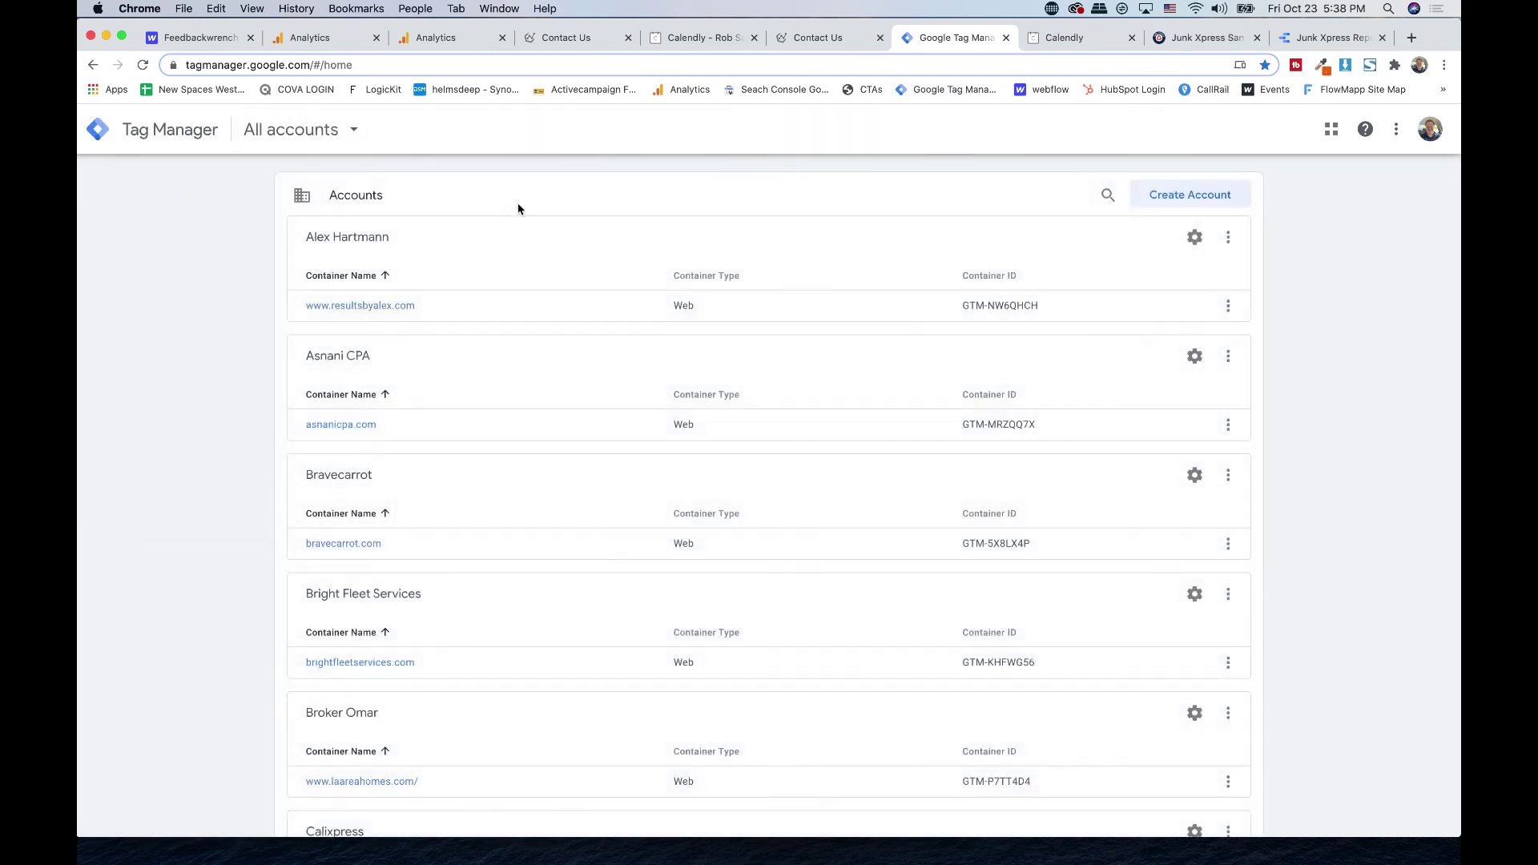
{"action": "scroll", "coordinate": [489, 263], "scroll_direction": "down", "scroll_amount": 10}
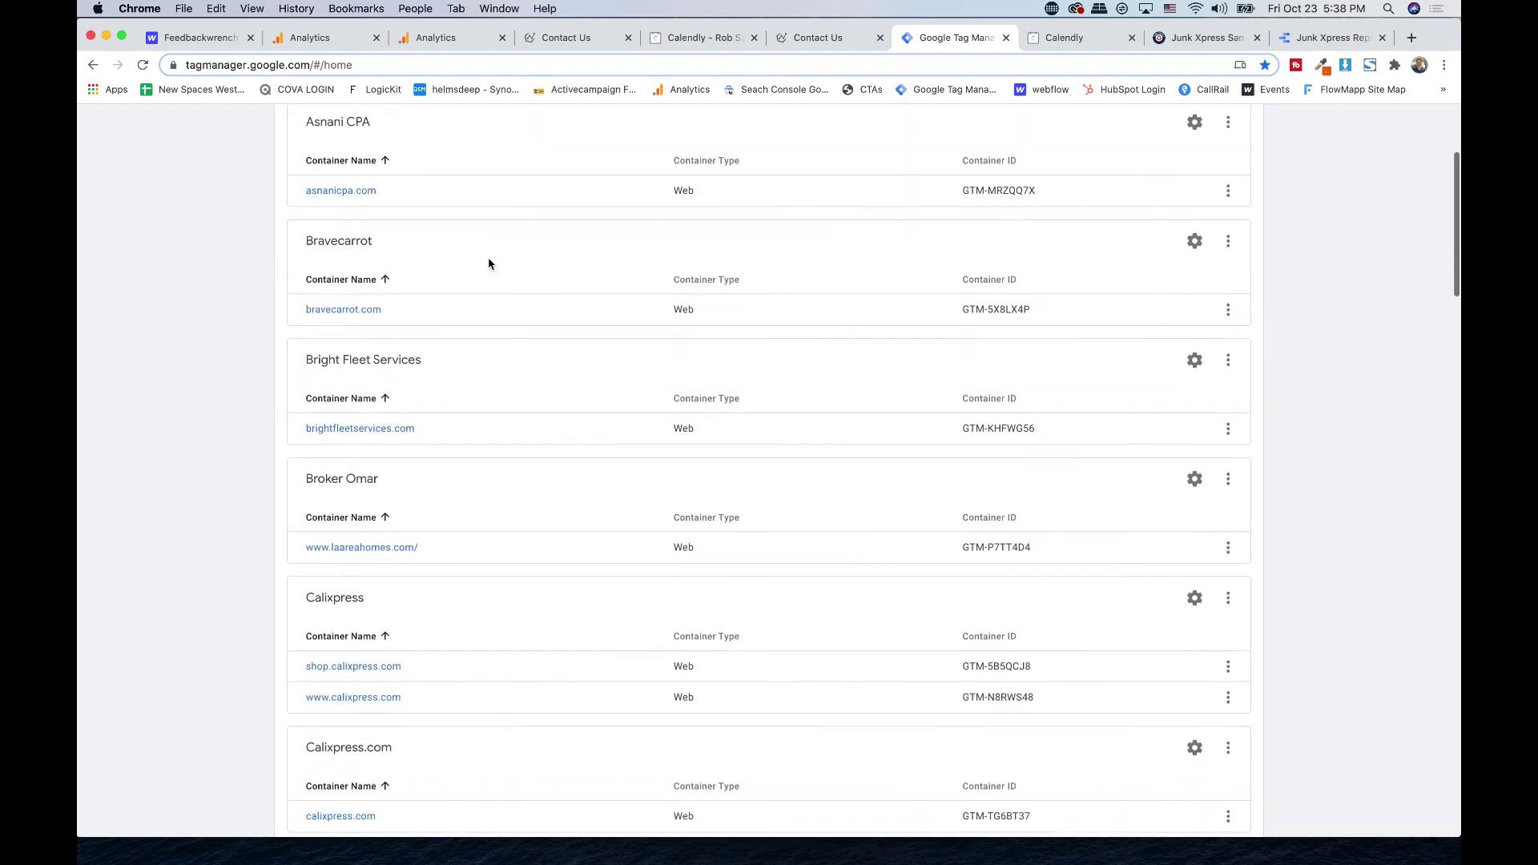
{"action": "scroll", "coordinate": [489, 263], "scroll_direction": "down", "scroll_amount": 3}
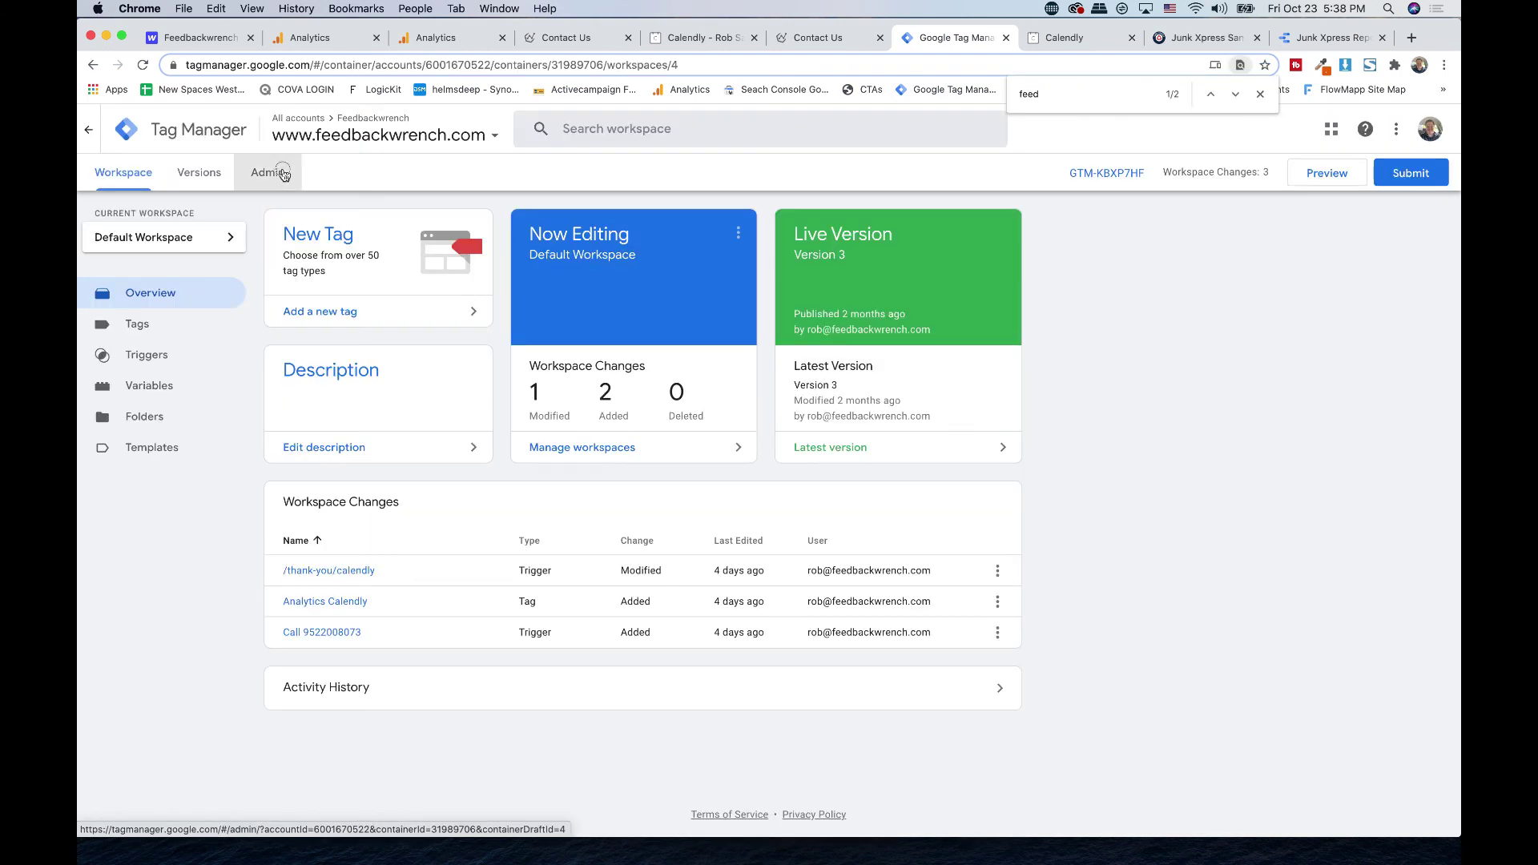
{"action": "left_click", "coordinate": [280, 173]}
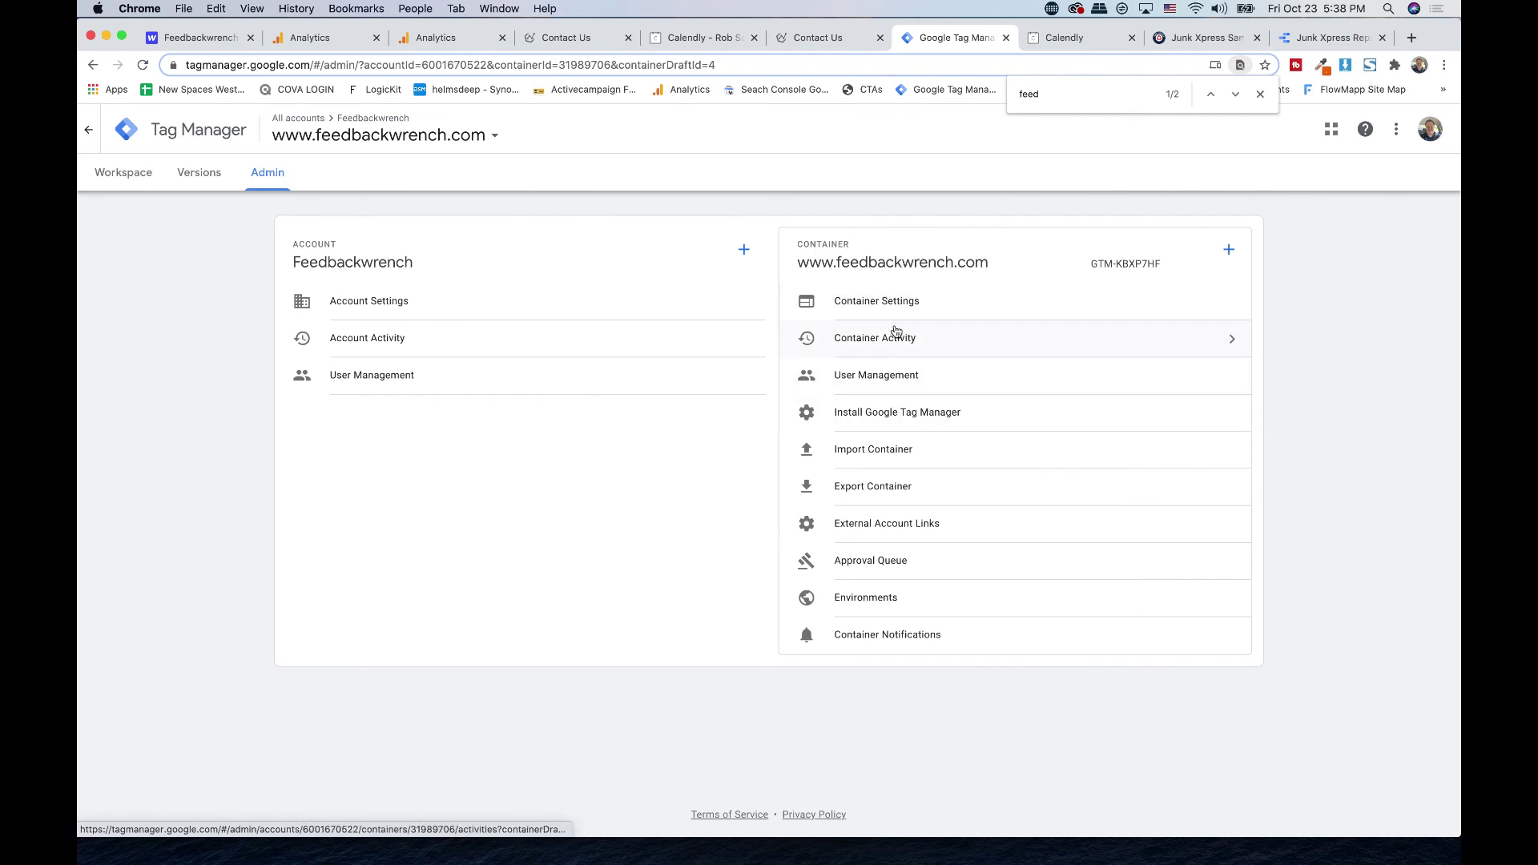
{"action": "left_click", "coordinate": [905, 415]}
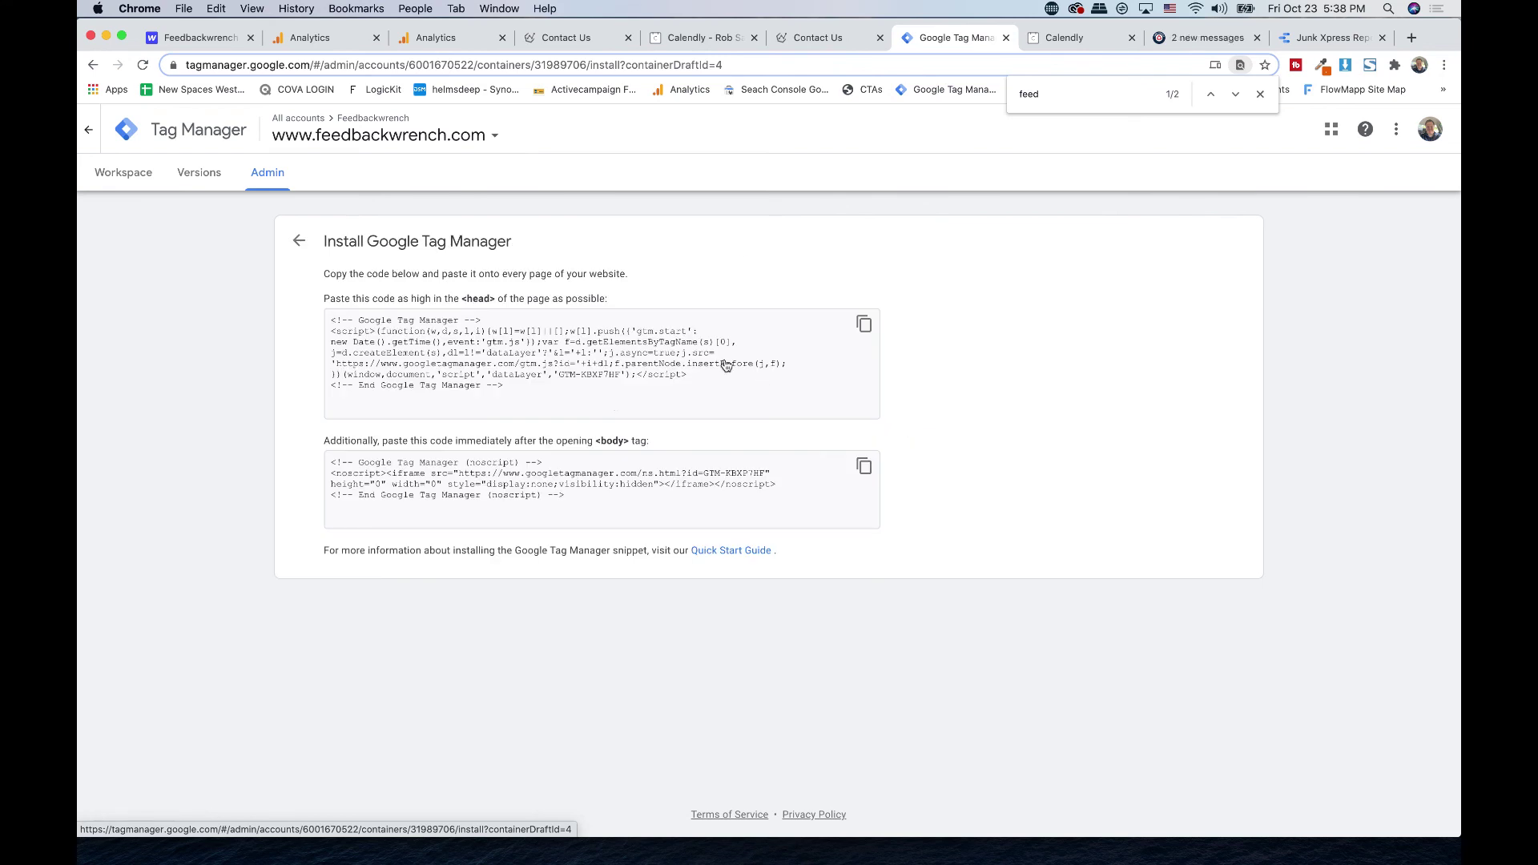
{"action": "left_click", "coordinate": [864, 466]}
{"action": "left_click", "coordinate": [178, 38]}
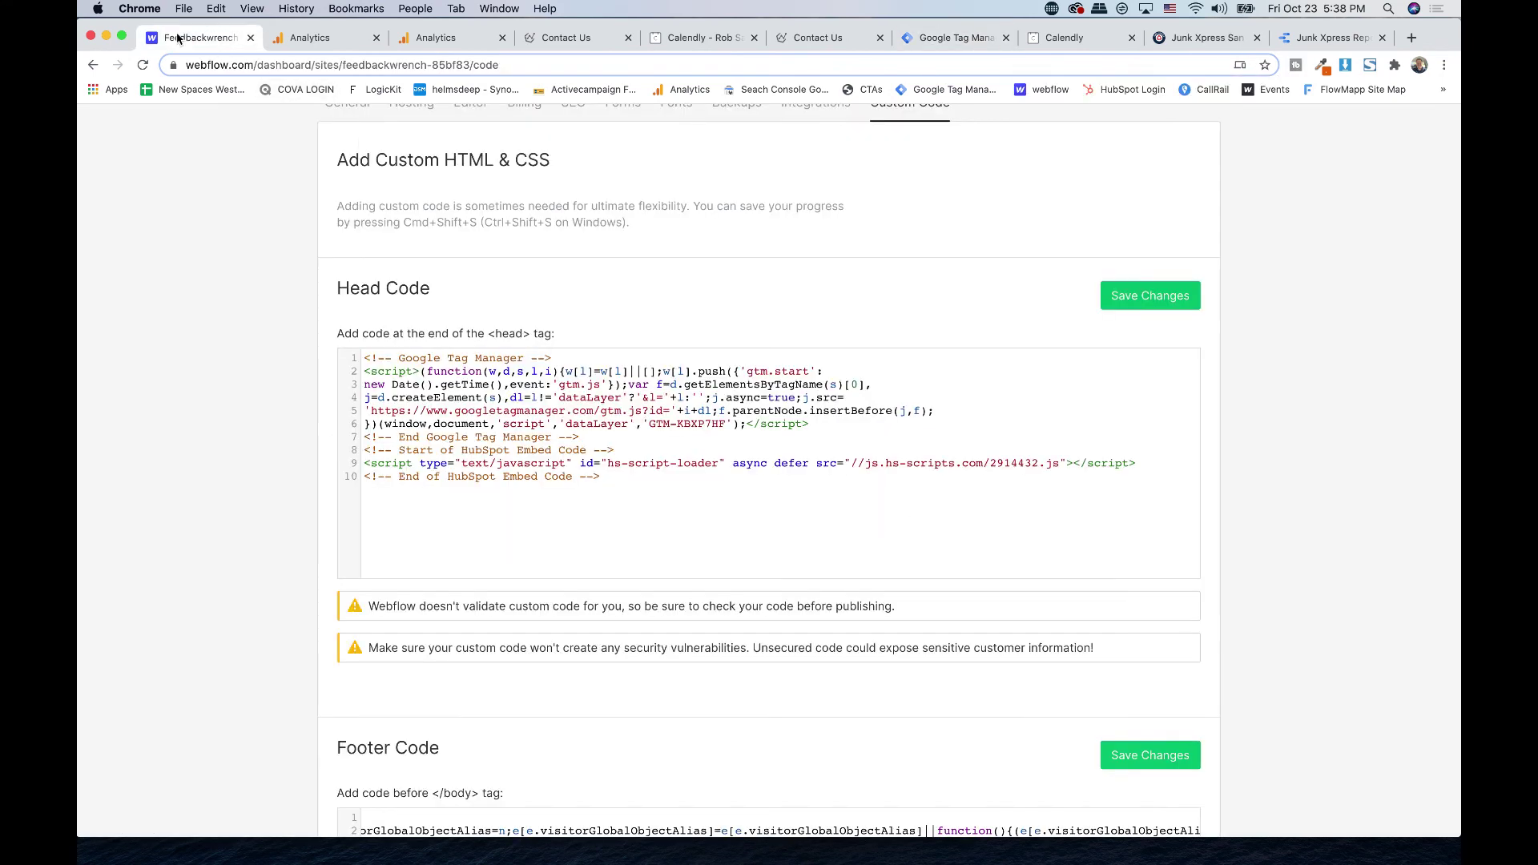
- Replace the entire Footer Code with the pasted Tag Manager noscript snippet
{"action": "scroll", "coordinate": [597, 407], "scroll_direction": "down", "scroll_amount": 5}
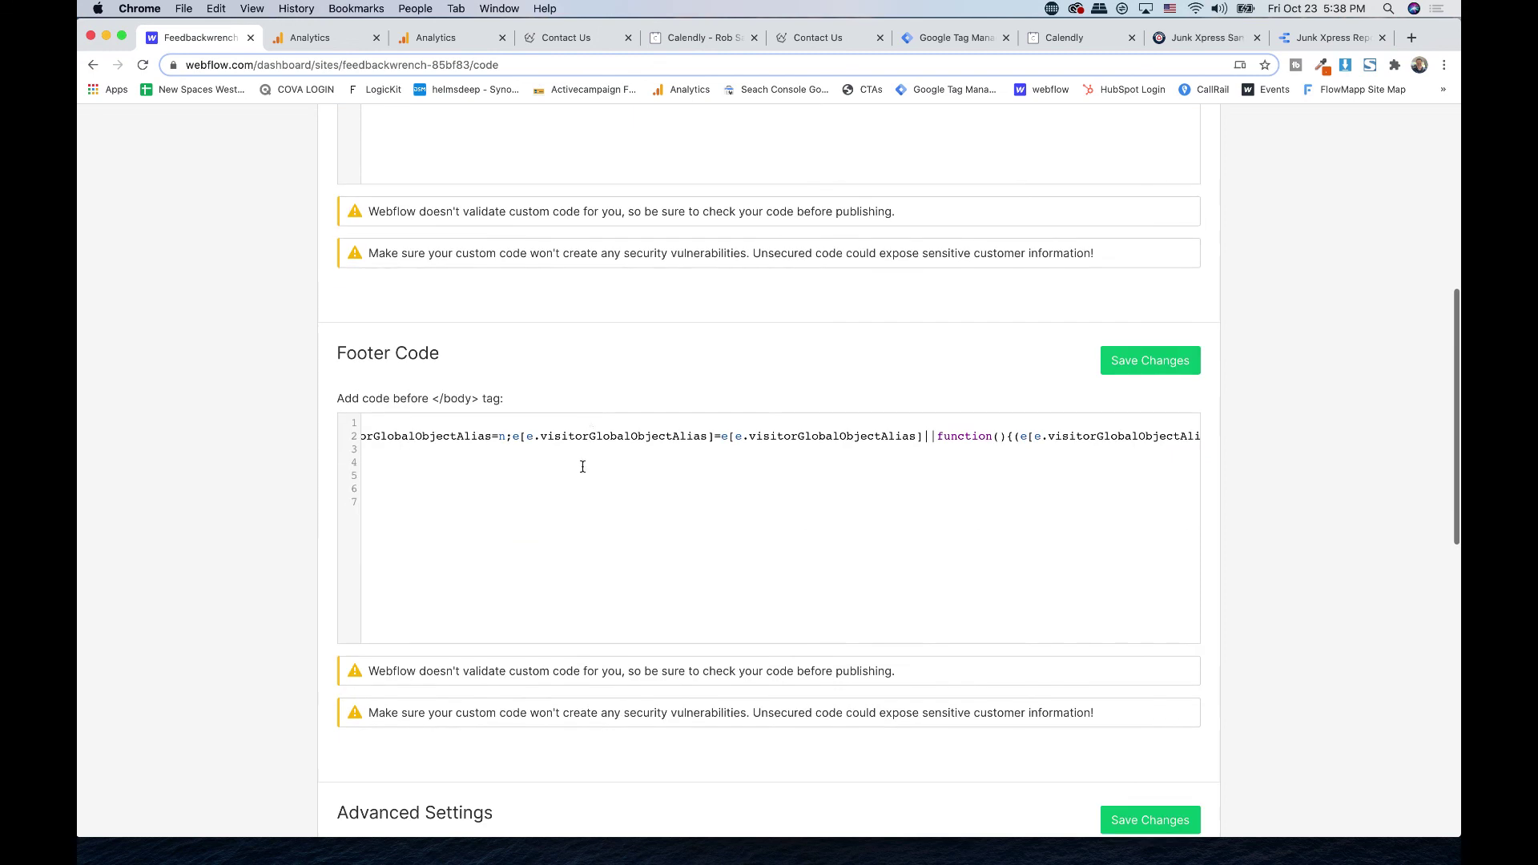
{"action": "left_click", "coordinate": [585, 474]}
{"action": "key", "text": "super+a"}
{"action": "type", "text": "<!-- Google Tag Manager (noscript) --> <noscript><iframe src=\"https://www.googletagmanager.com/ns.html?id=GTM-KBXP7HF\" height=\"0\" width=\"0\" style=\"display:none;visibility:hidden\"></iframe></noscript> <!-- End Google Tag Manager (noscript) -->"}
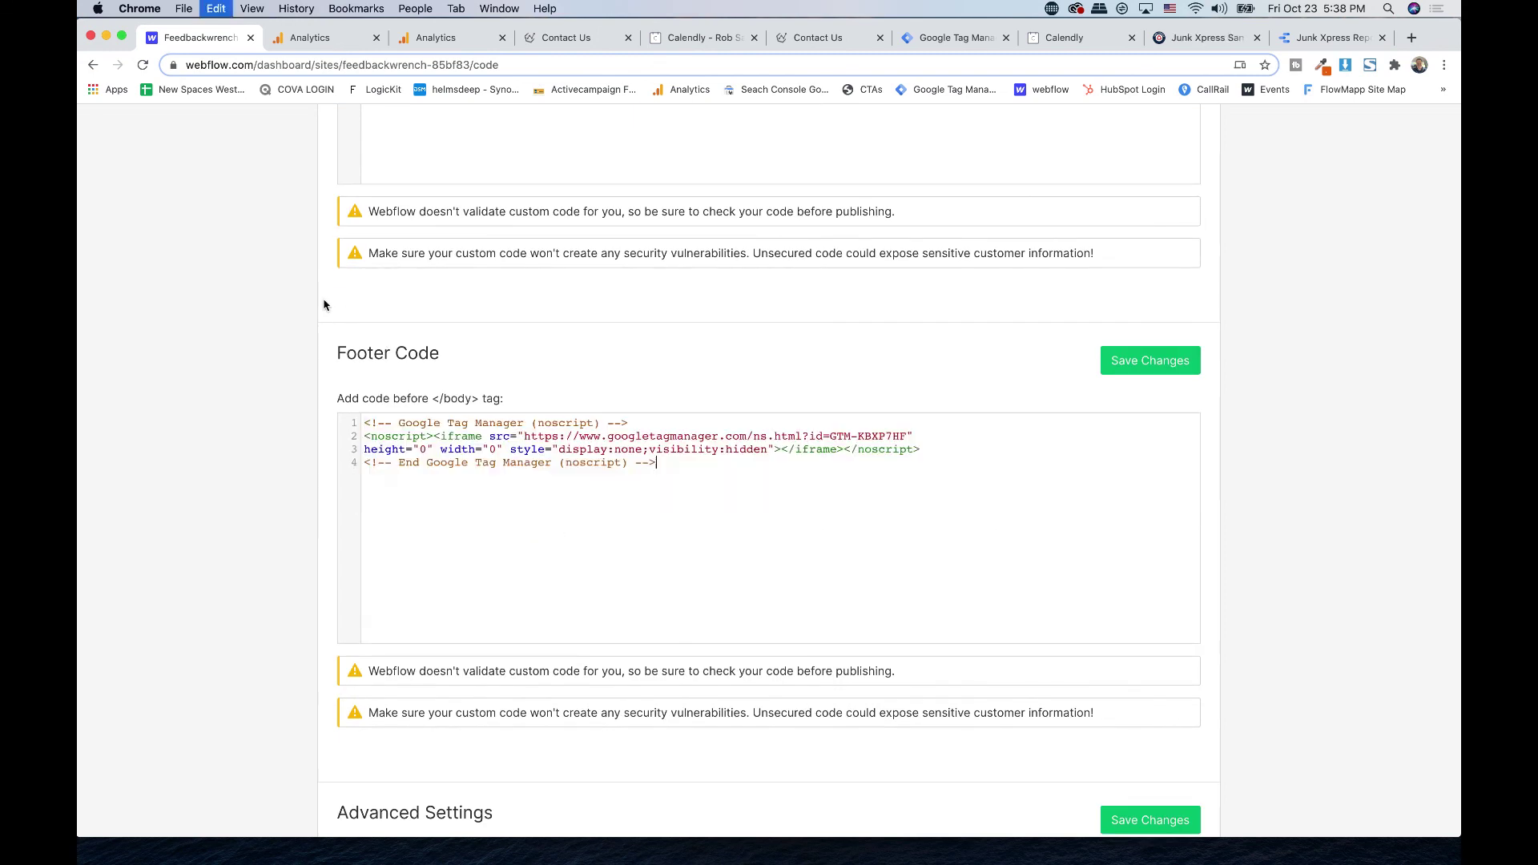
- Swap Head Code's old Tag Manager block for the freshly copied GTM head script above HubSpot, and save
{"action": "scroll", "coordinate": [508, 458], "scroll_direction": "up", "scroll_amount": 6}
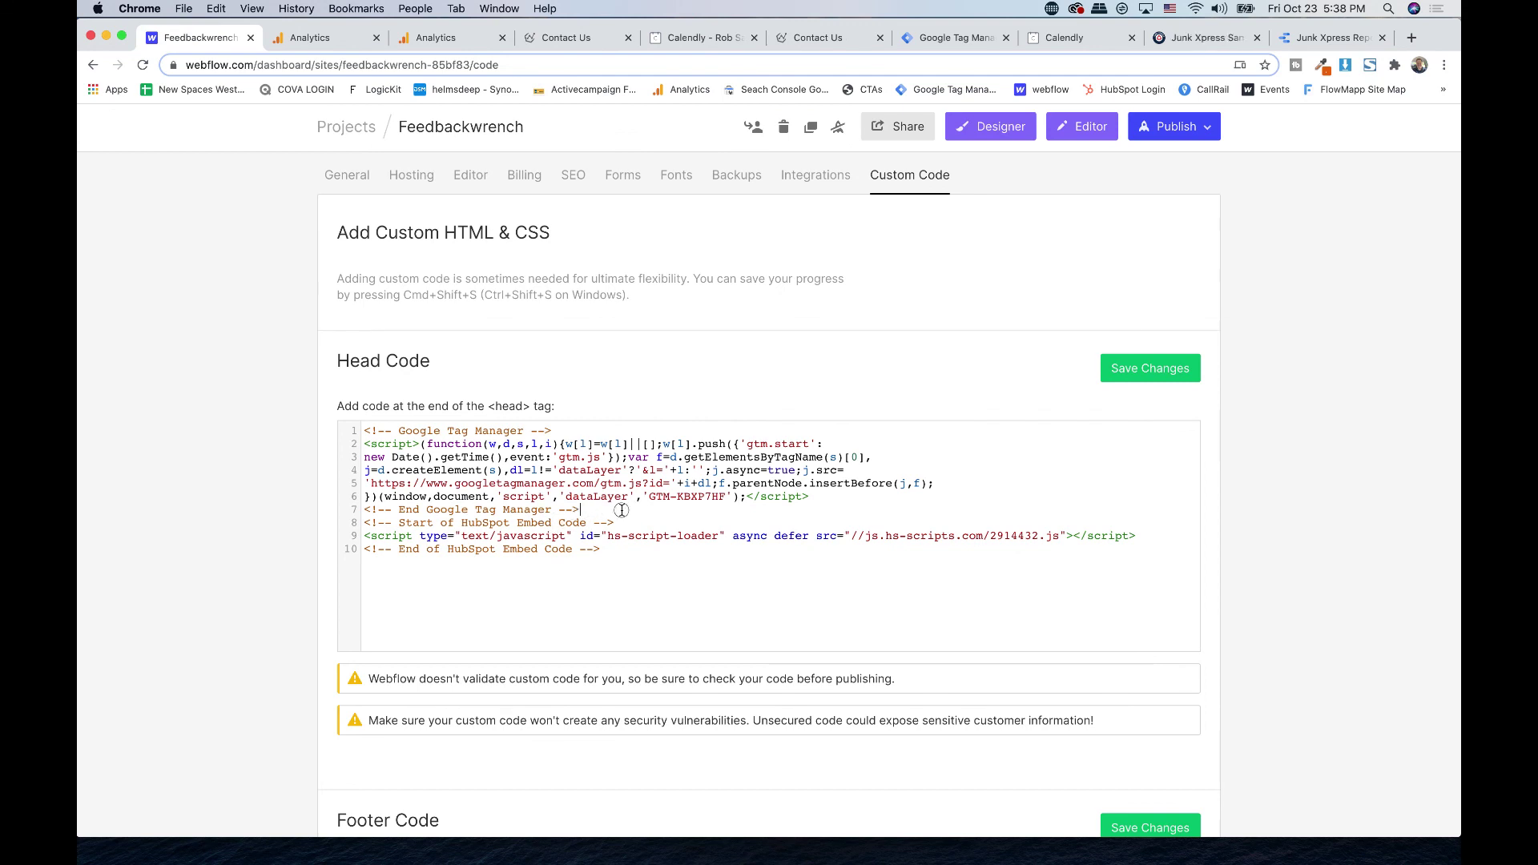
{"action": "left_click_drag", "start_coordinate": [623, 510], "coordinate": [313, 399]}
{"action": "key", "text": "BackSpace"}
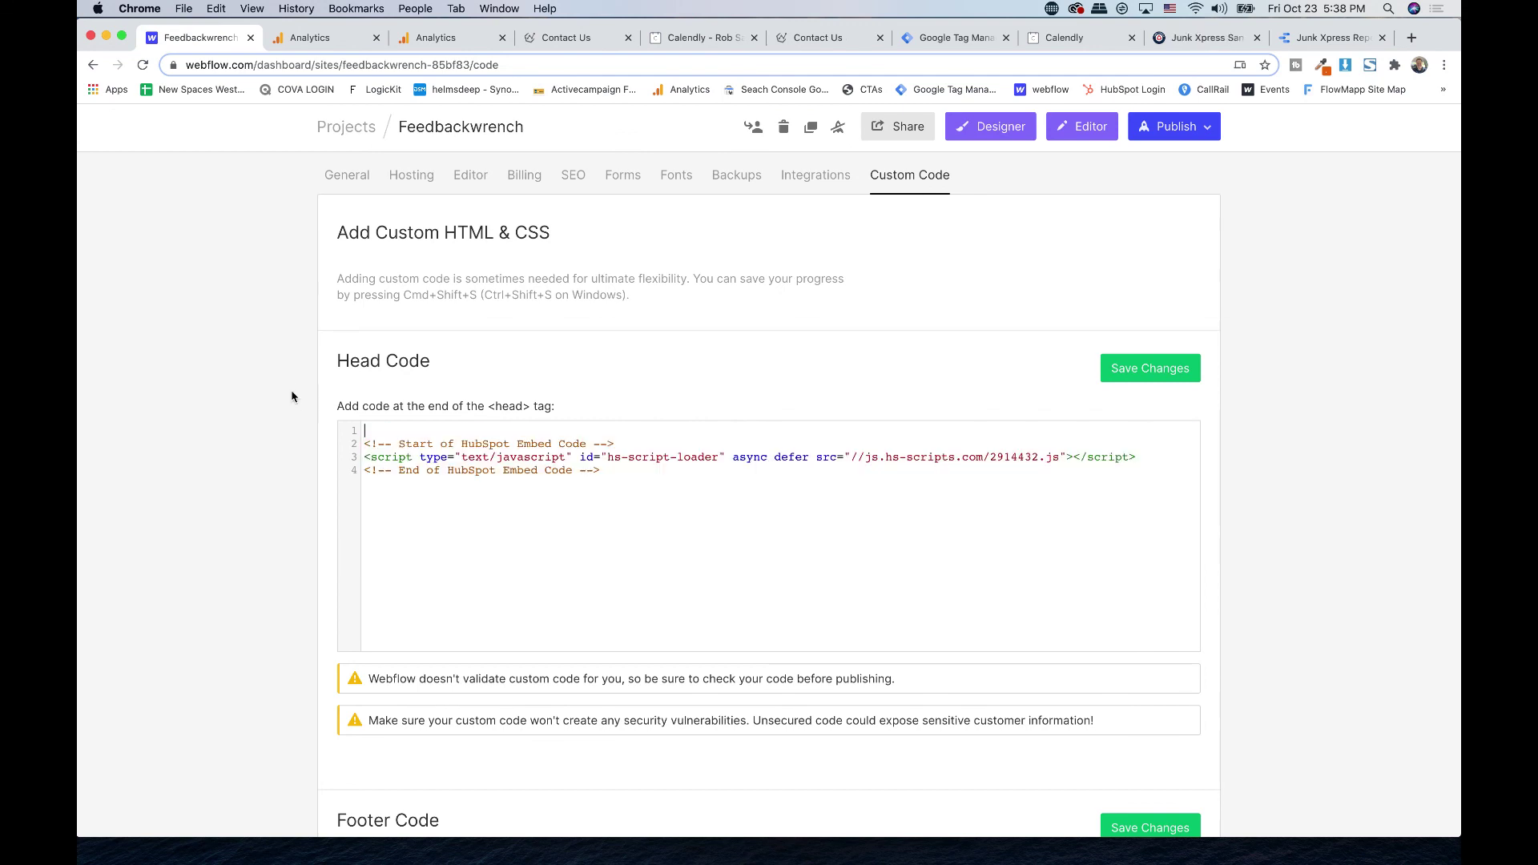
{"action": "left_click", "coordinate": [979, 38]}
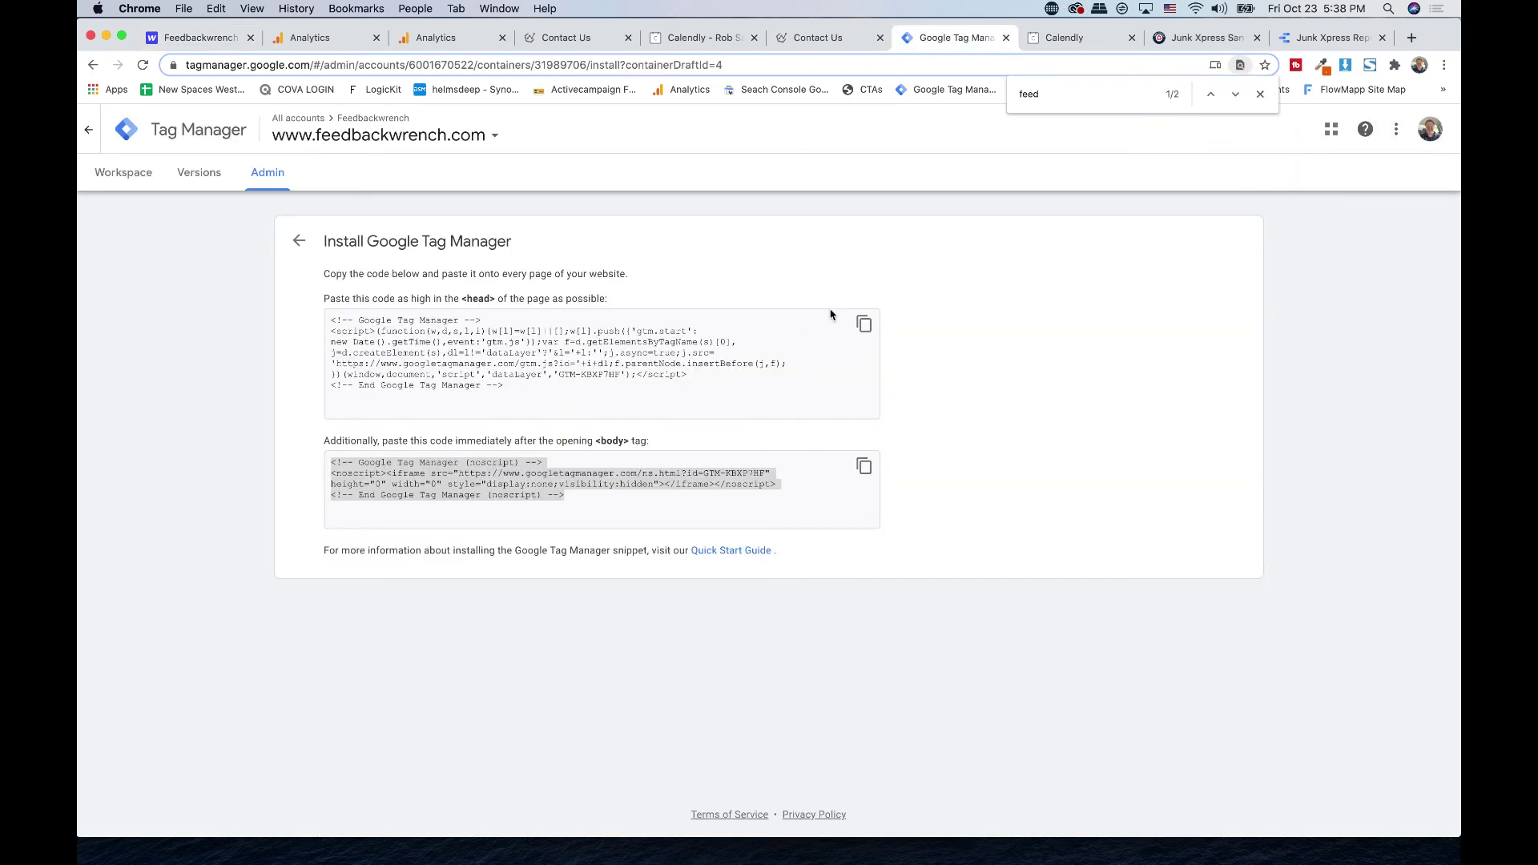
{"action": "left_click", "coordinate": [864, 325]}
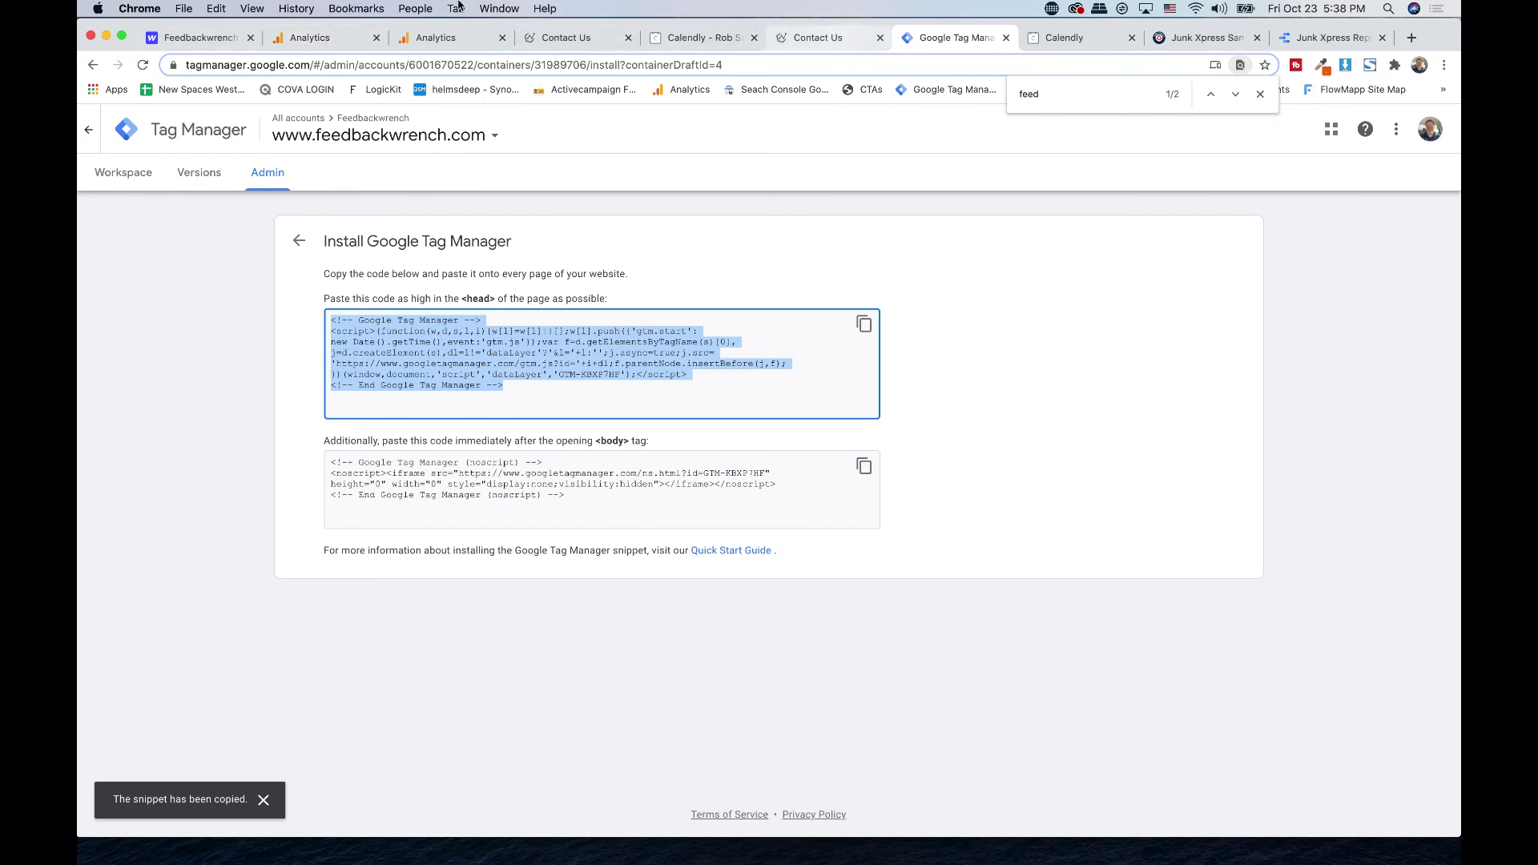
{"action": "left_click", "coordinate": [228, 37]}
{"action": "left_click", "coordinate": [366, 433]}
{"action": "key", "text": "Return"}
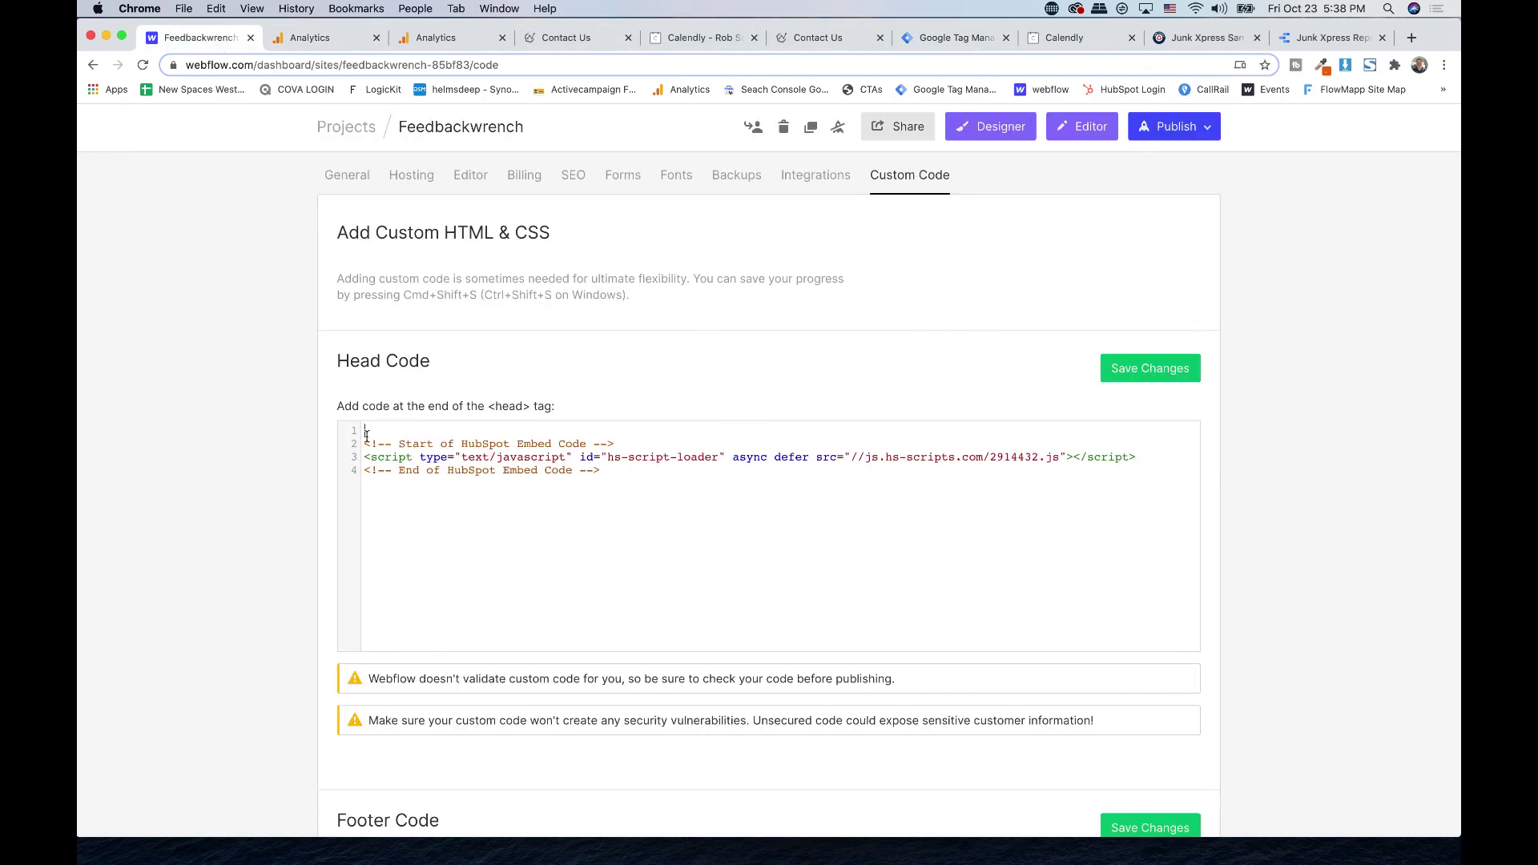
{"action": "key", "text": "super+v"}
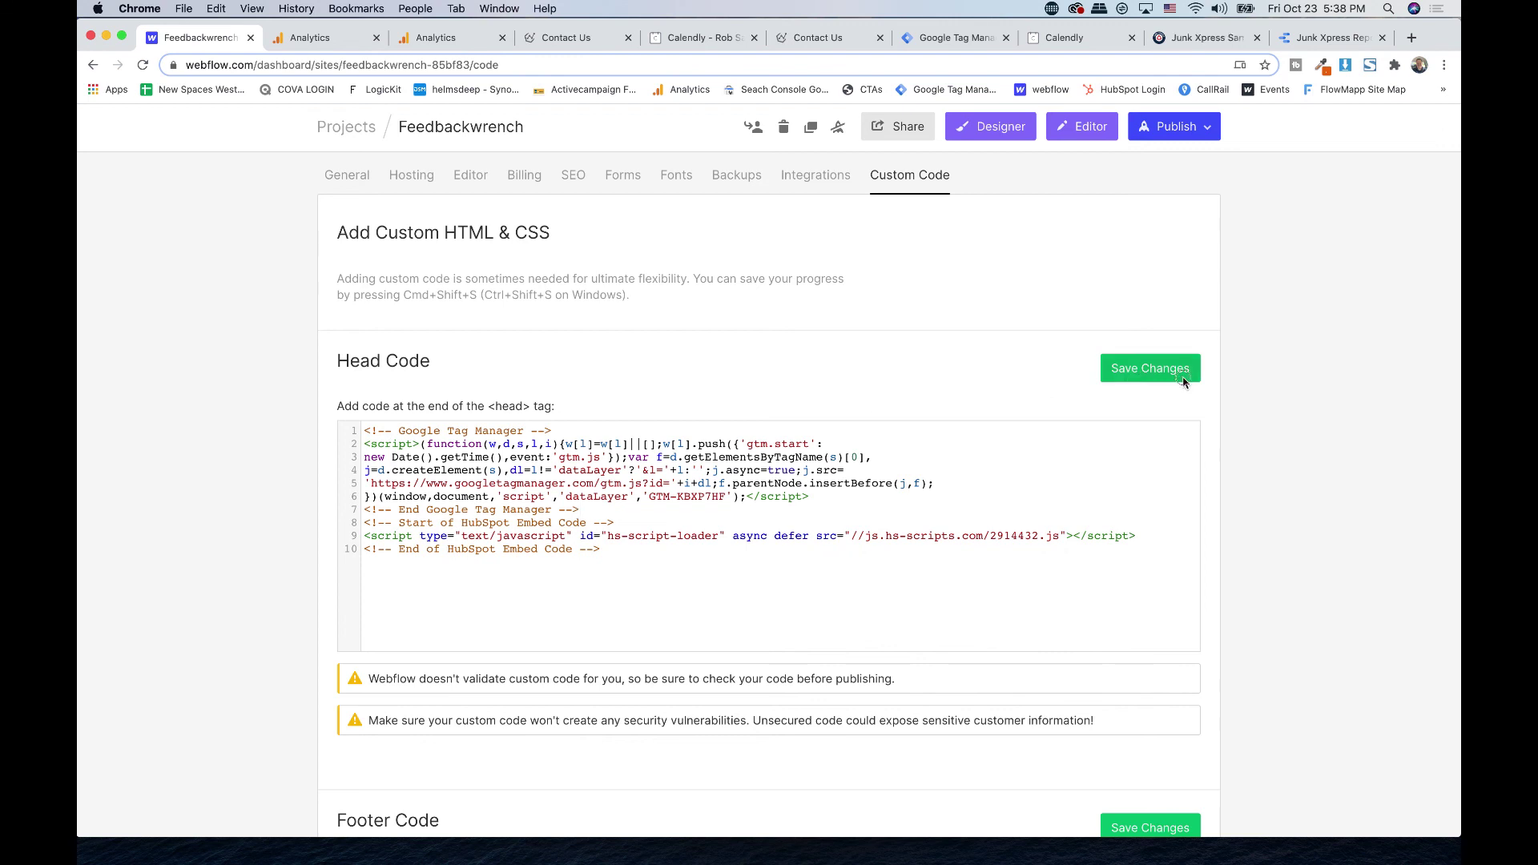
{"action": "left_click", "coordinate": [1171, 375]}
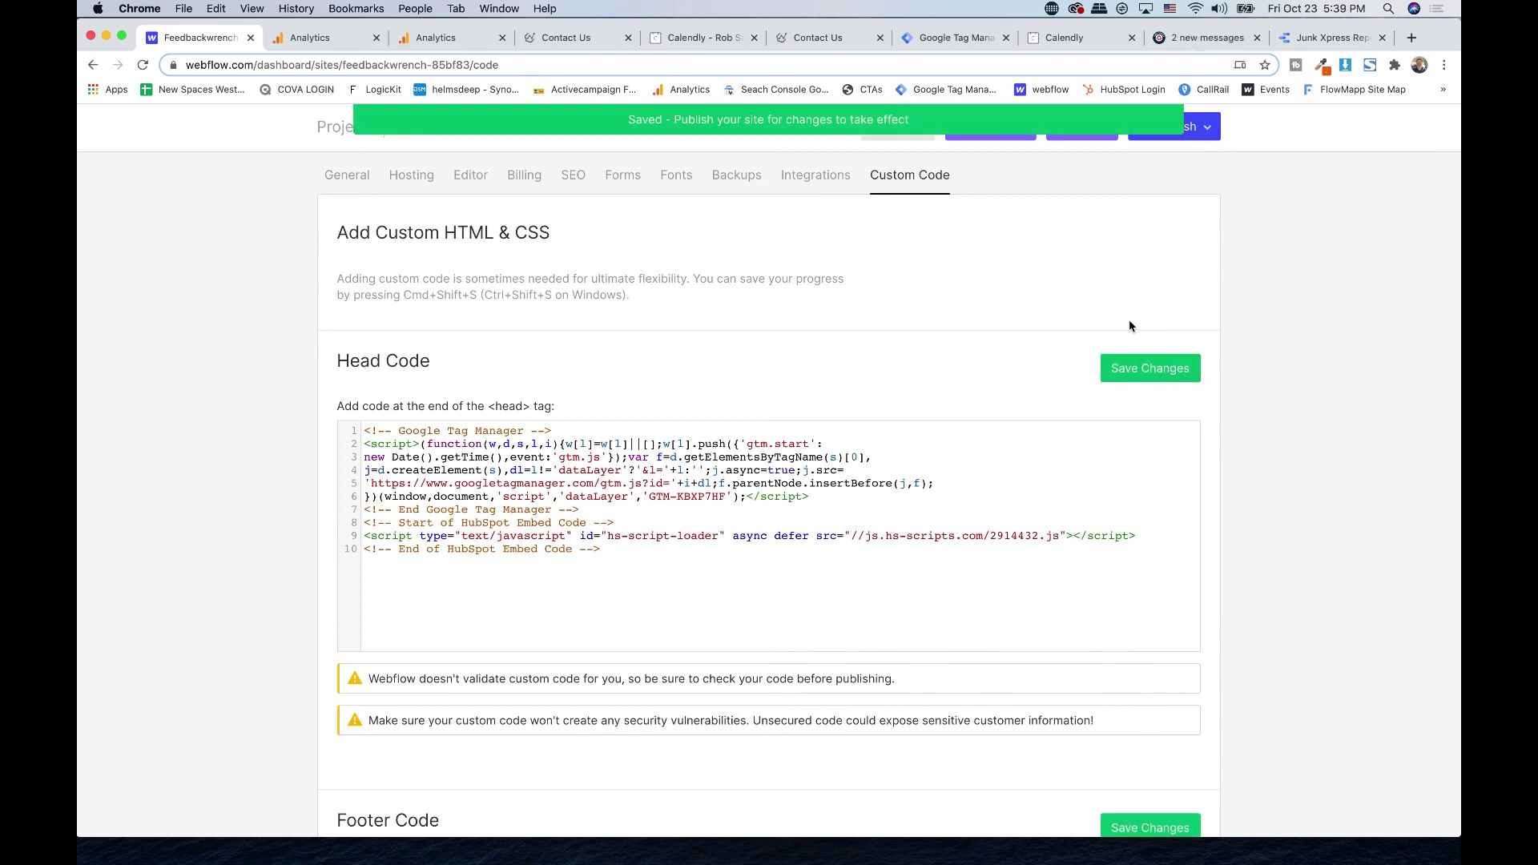
{"action": "scroll", "coordinate": [1129, 326], "scroll_direction": "up", "scroll_amount": 2}
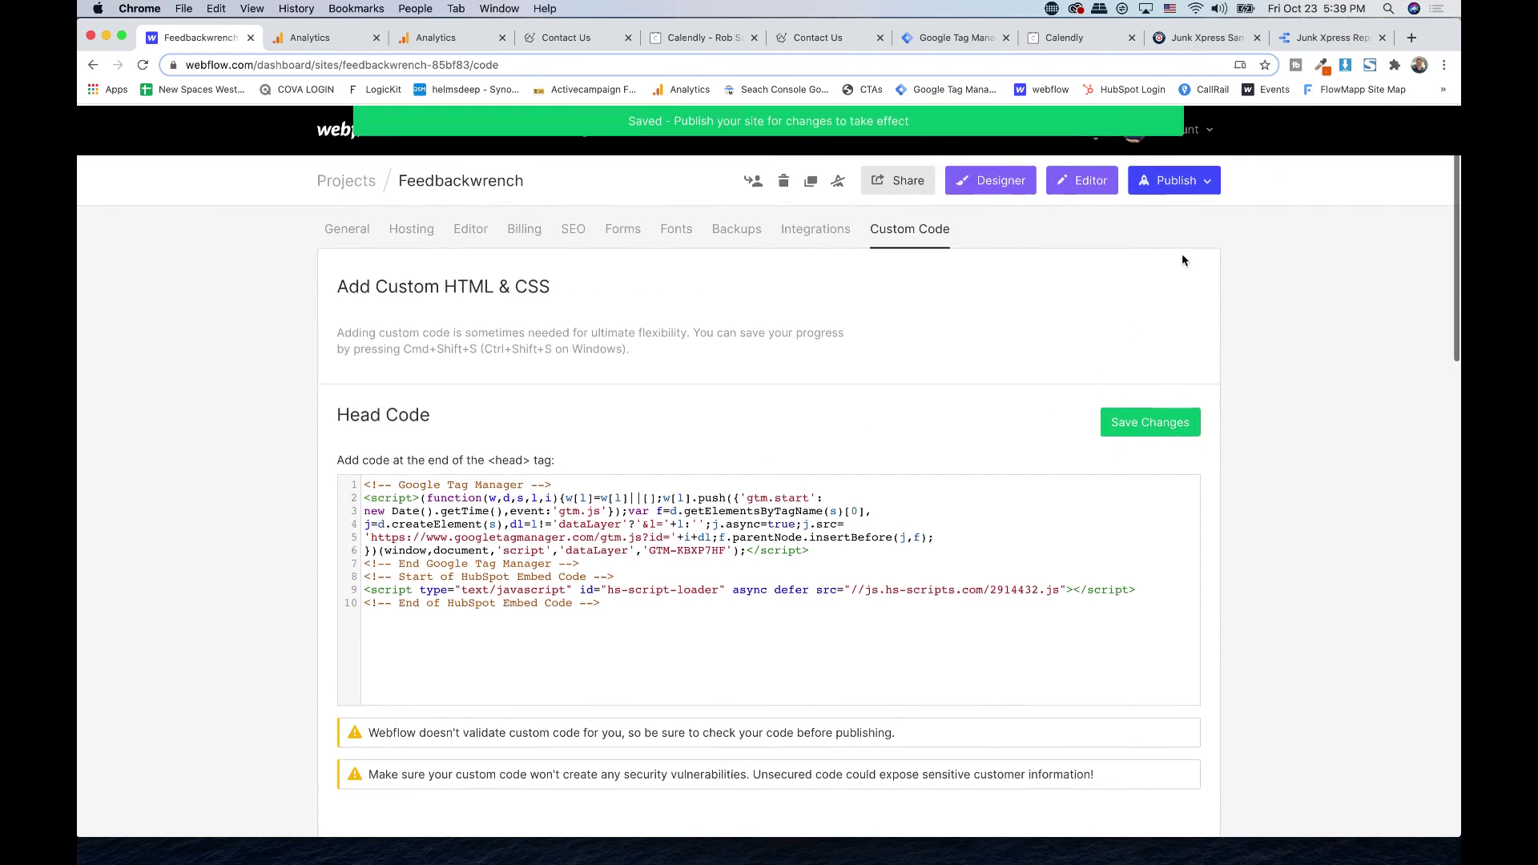
{"action": "left_click", "coordinate": [1177, 180]}
{"action": "left_click", "coordinate": [1083, 388]}
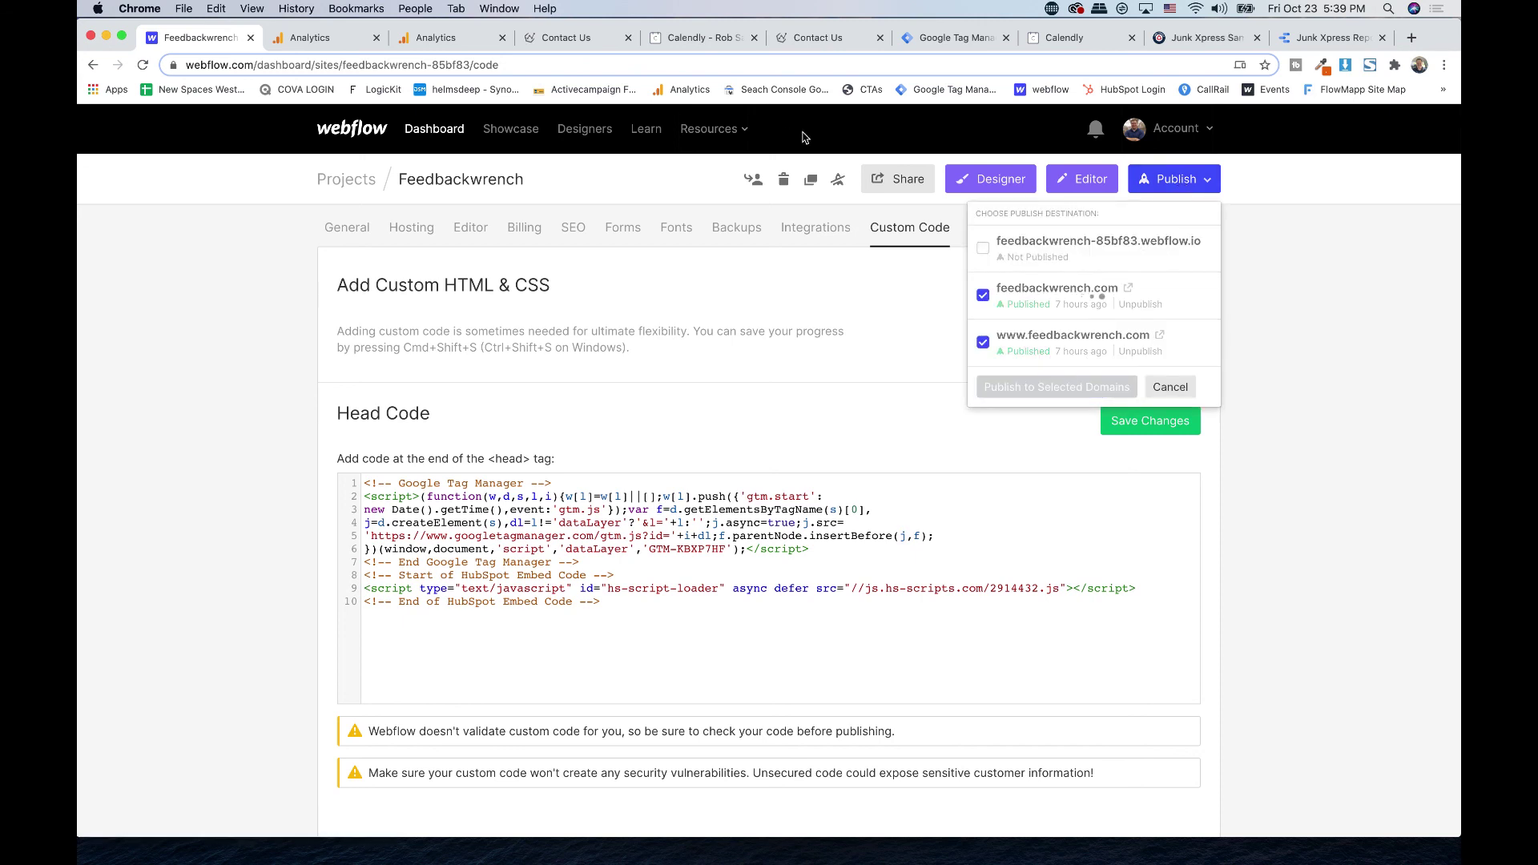
{"action": "left_click", "coordinate": [953, 38]}
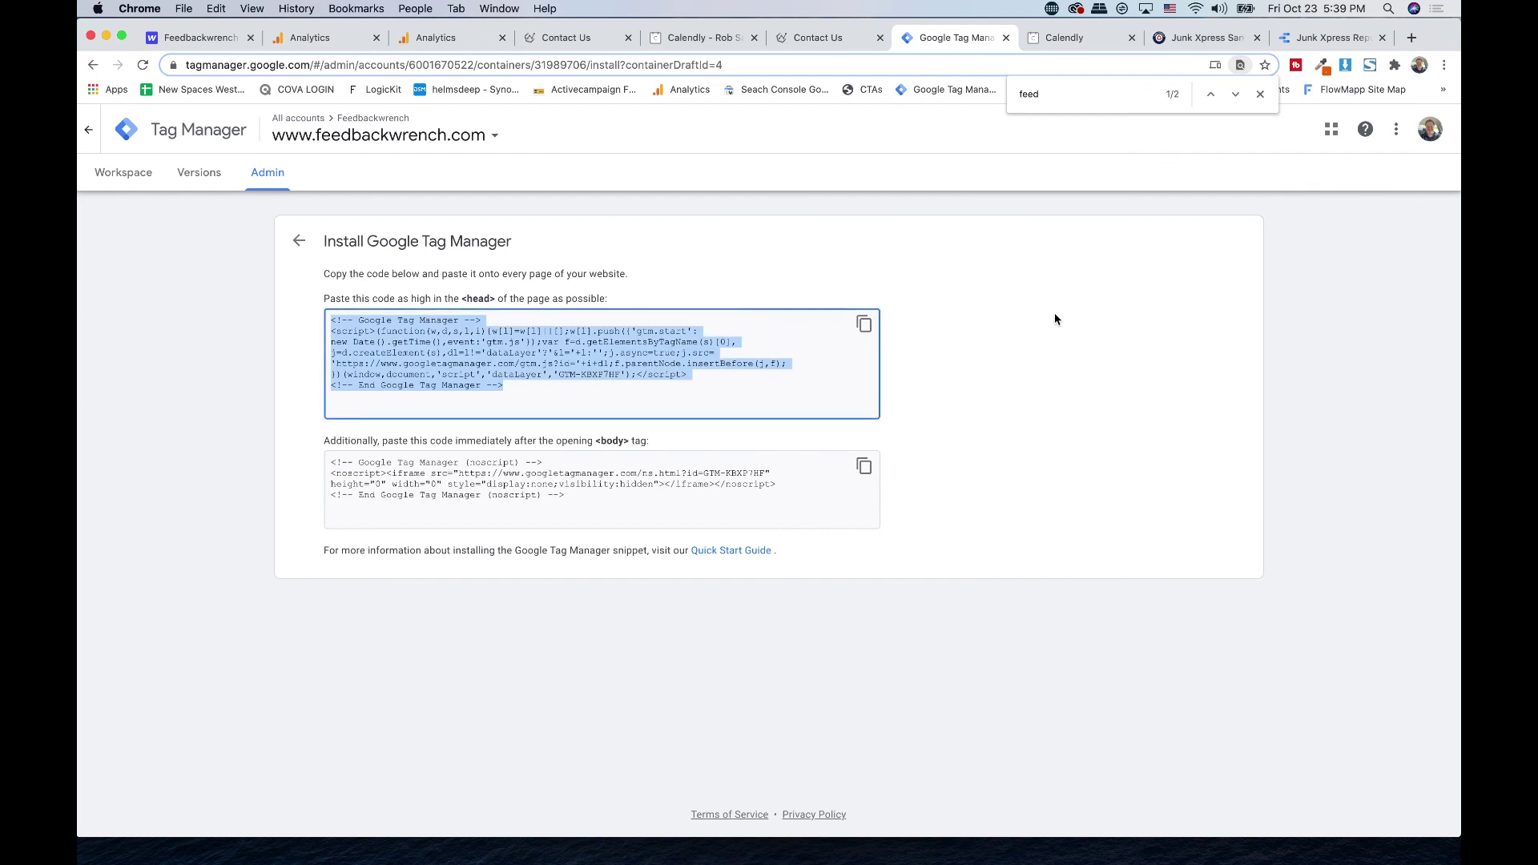
{"action": "left_click", "coordinate": [118, 175]}
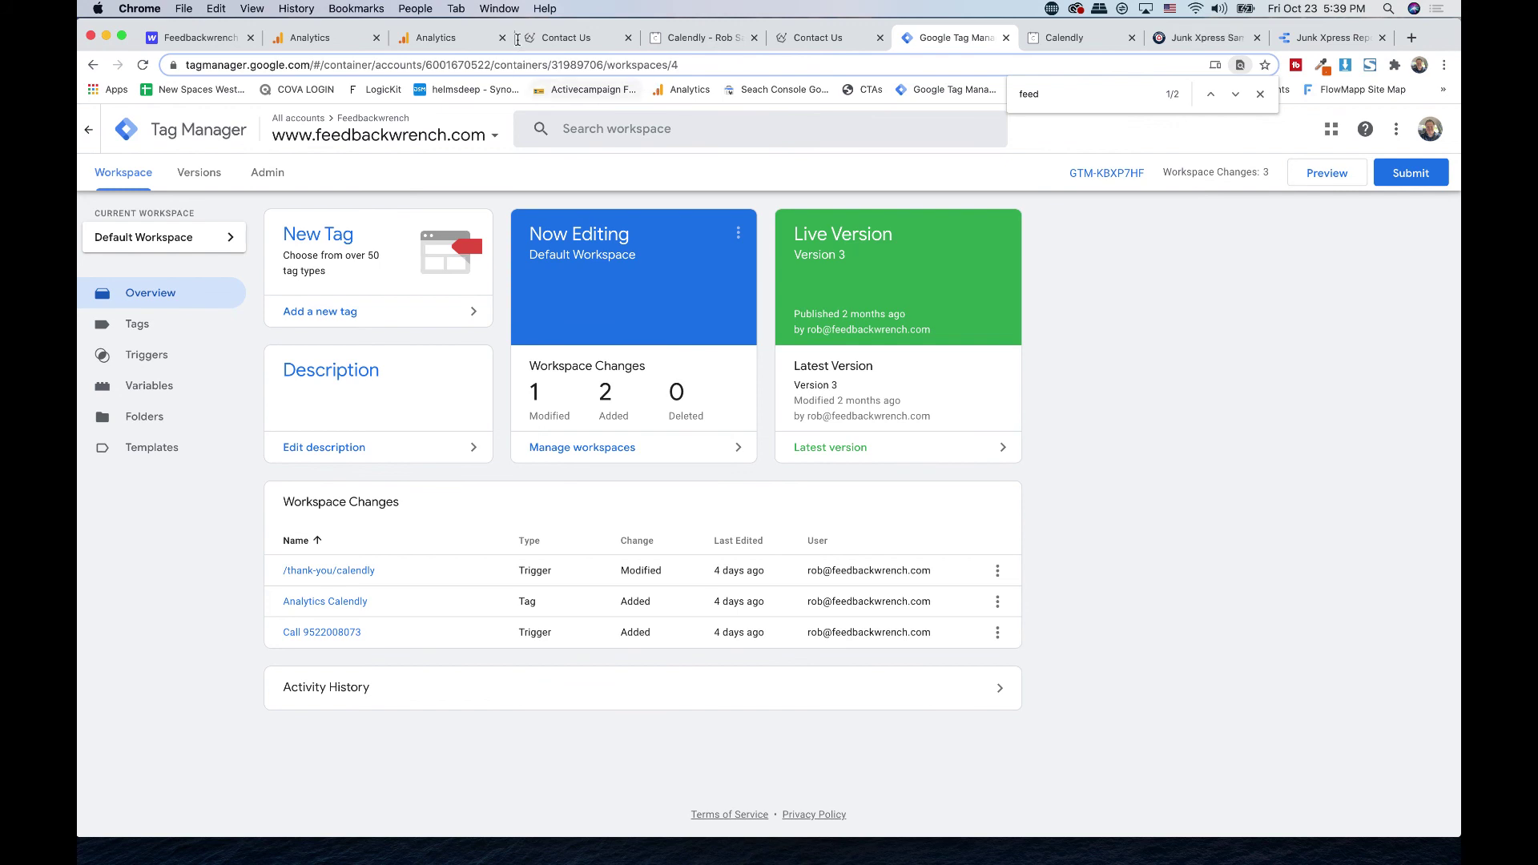
{"action": "left_click", "coordinate": [468, 38]}
{"action": "left_click", "coordinate": [1017, 173]}
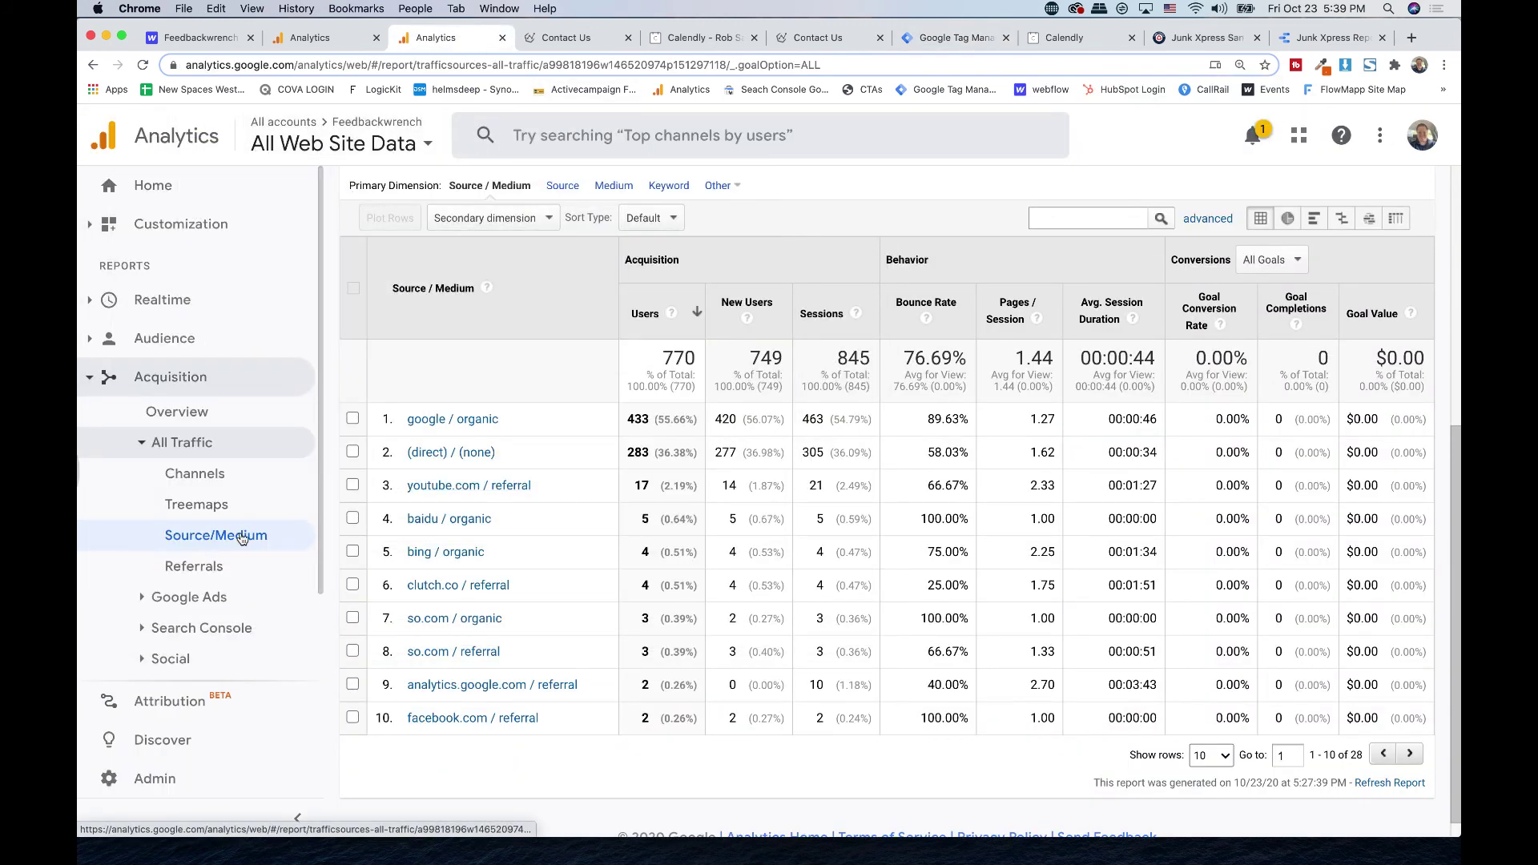
- Select the property's Tracking Id in Analytics Admin > Property Settings
{"action": "left_click", "coordinate": [134, 779]}
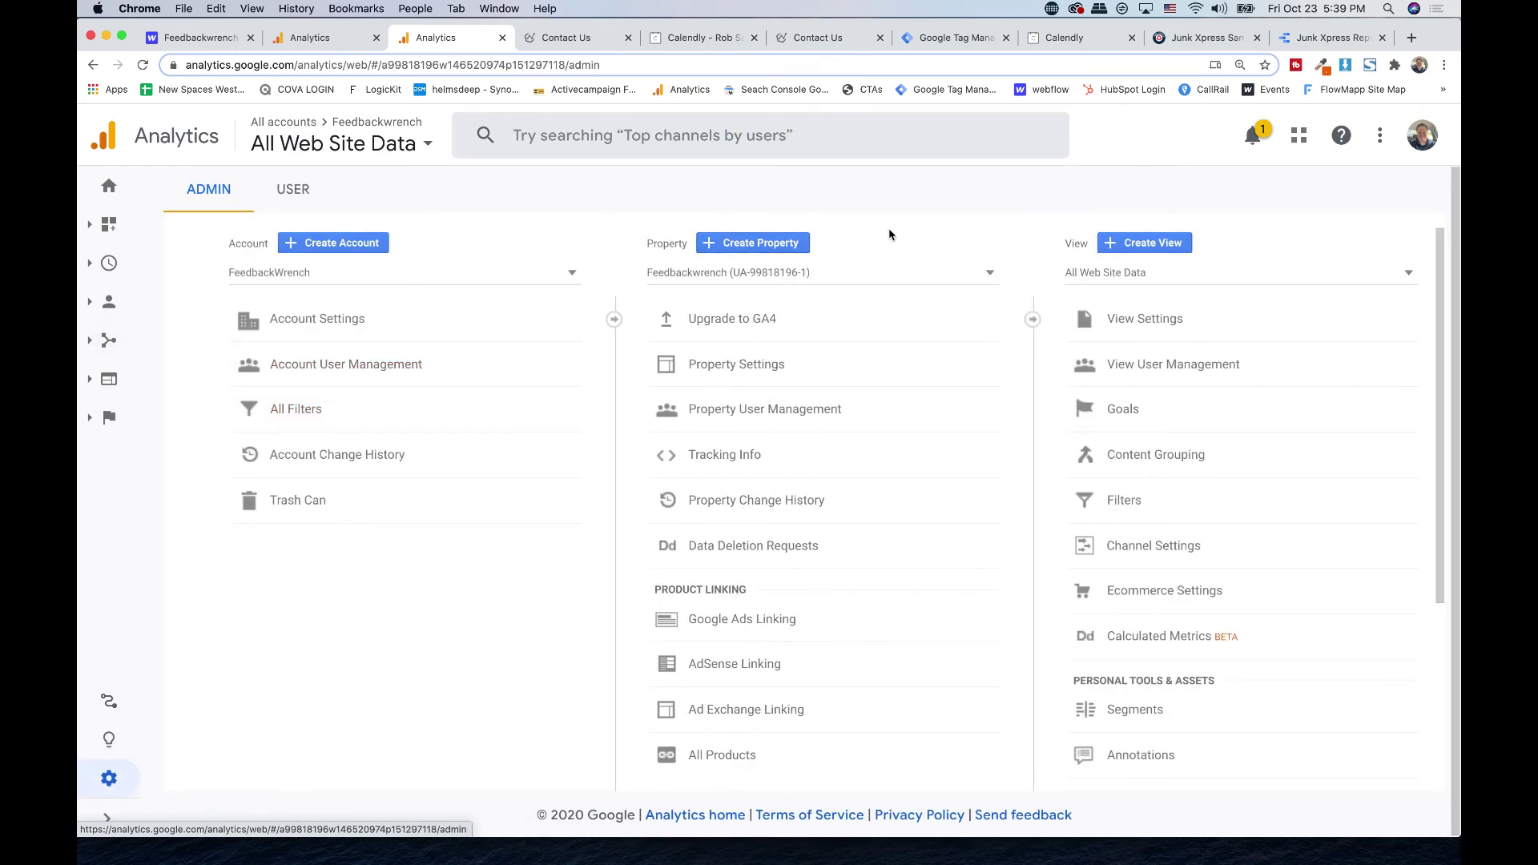
{"action": "left_click", "coordinate": [805, 367]}
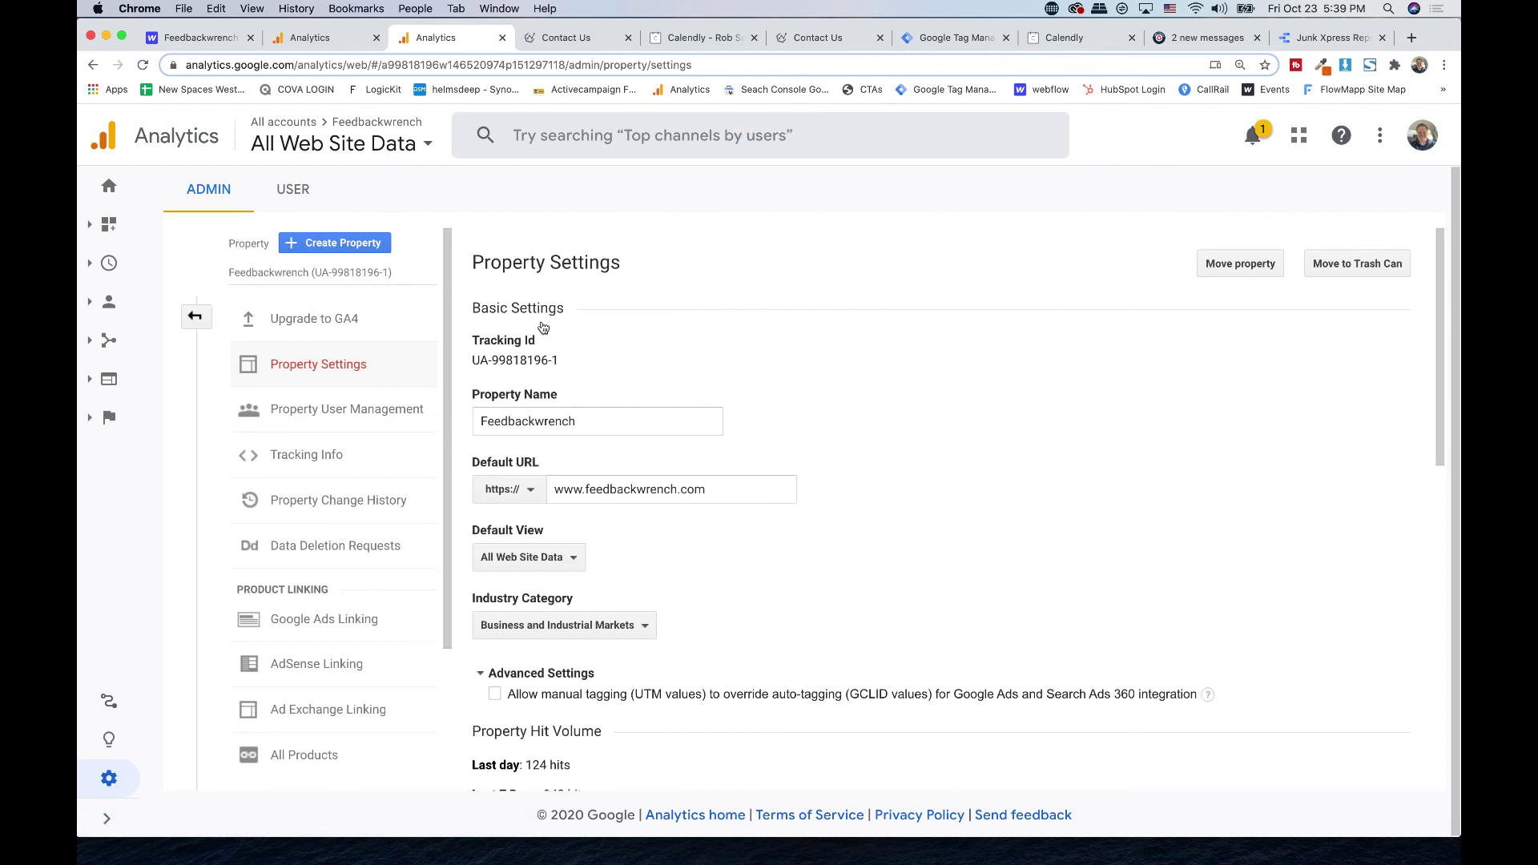
{"action": "triple_click", "coordinate": [510, 362]}
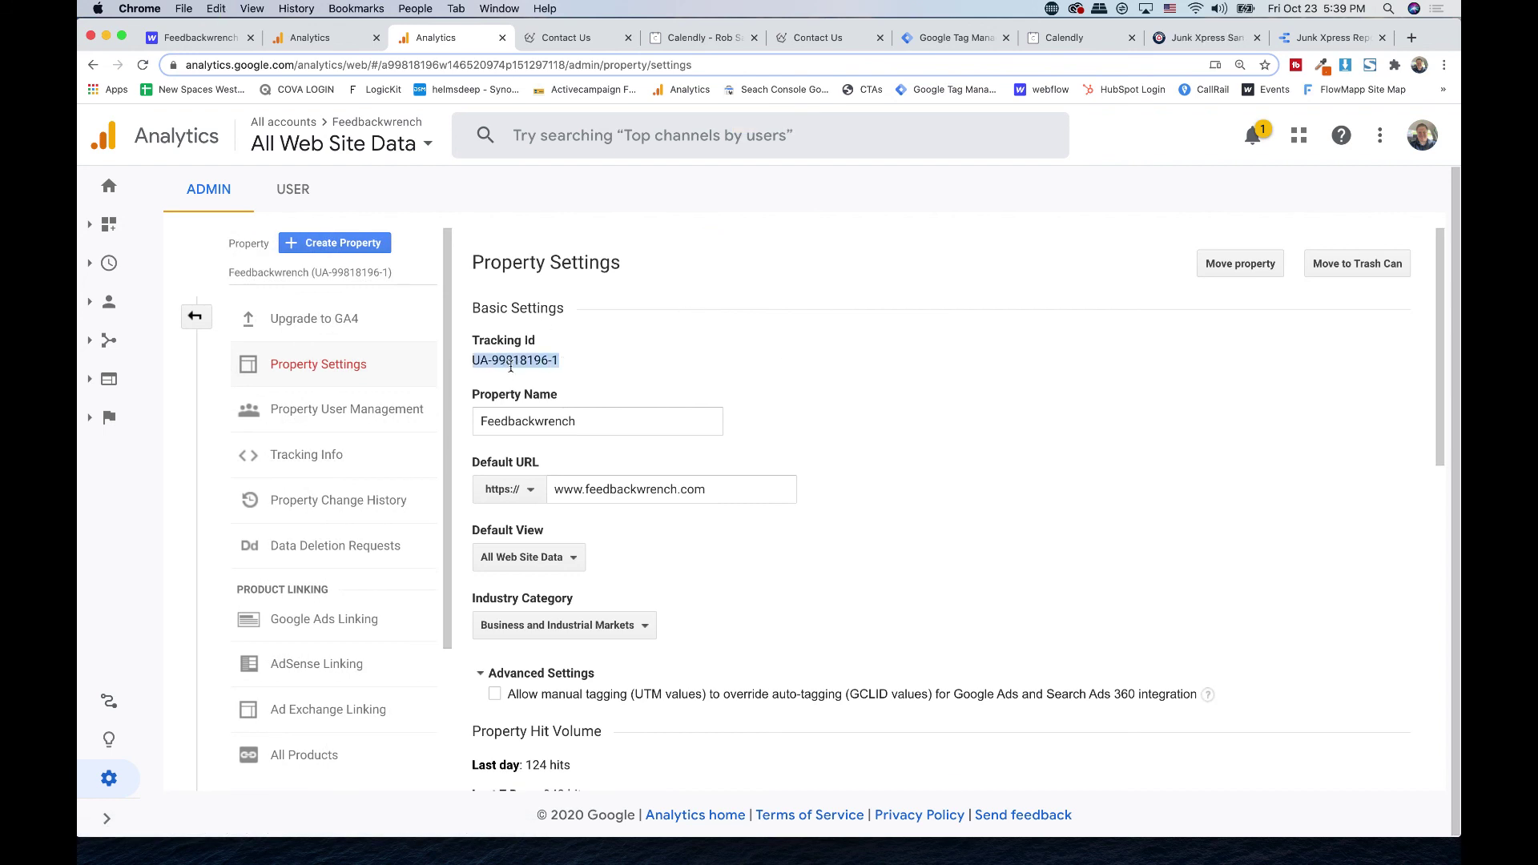
{"action": "left_click", "coordinate": [976, 43]}
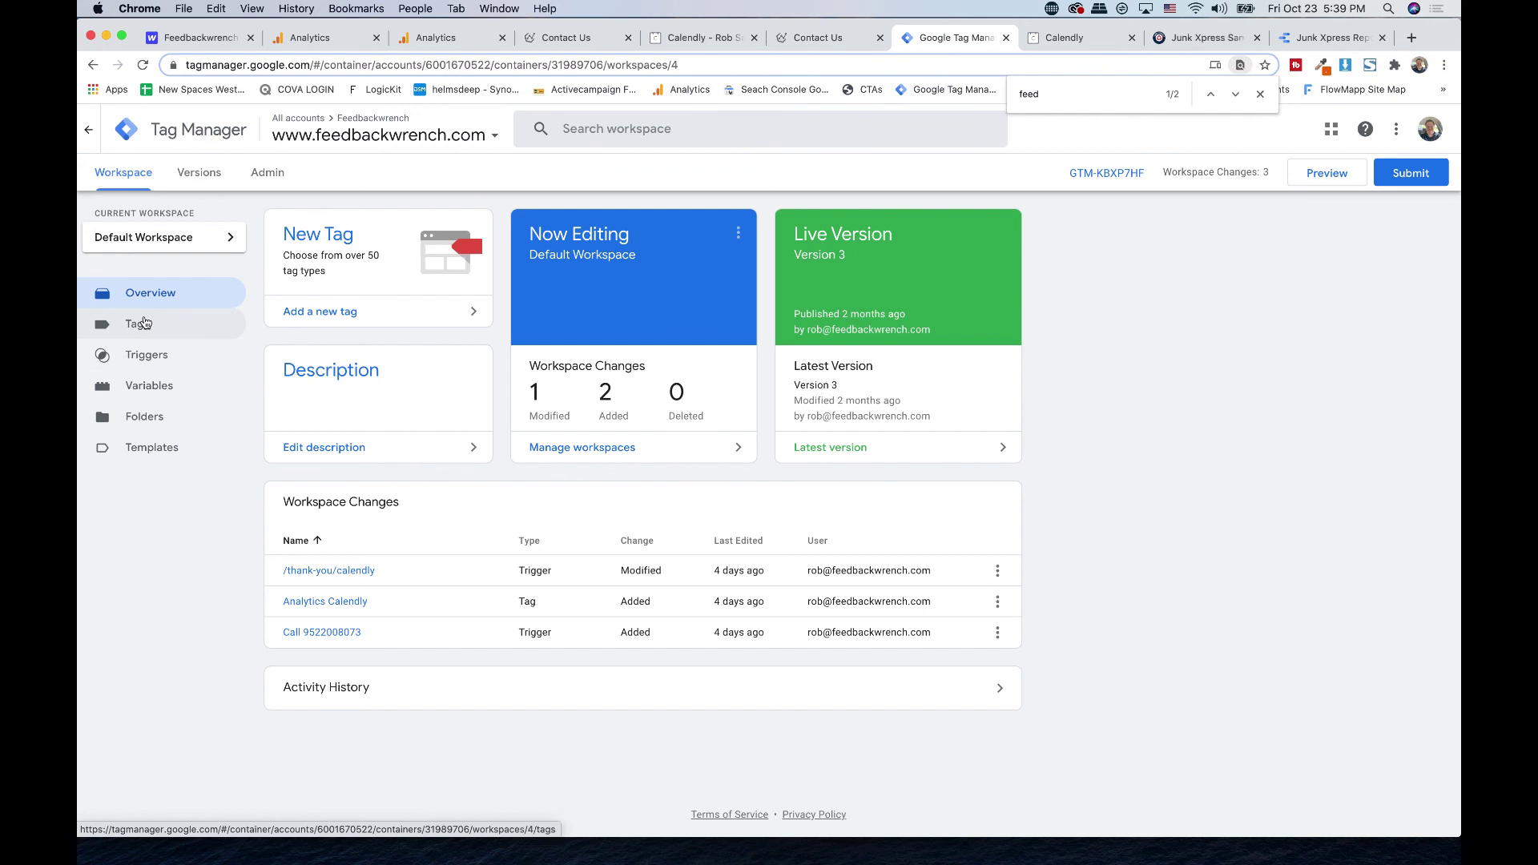
- Edit the Analytics Code tag as Universal Analytics with Page View tracking, listing settings-variable choices
{"action": "left_click", "coordinate": [143, 324]}
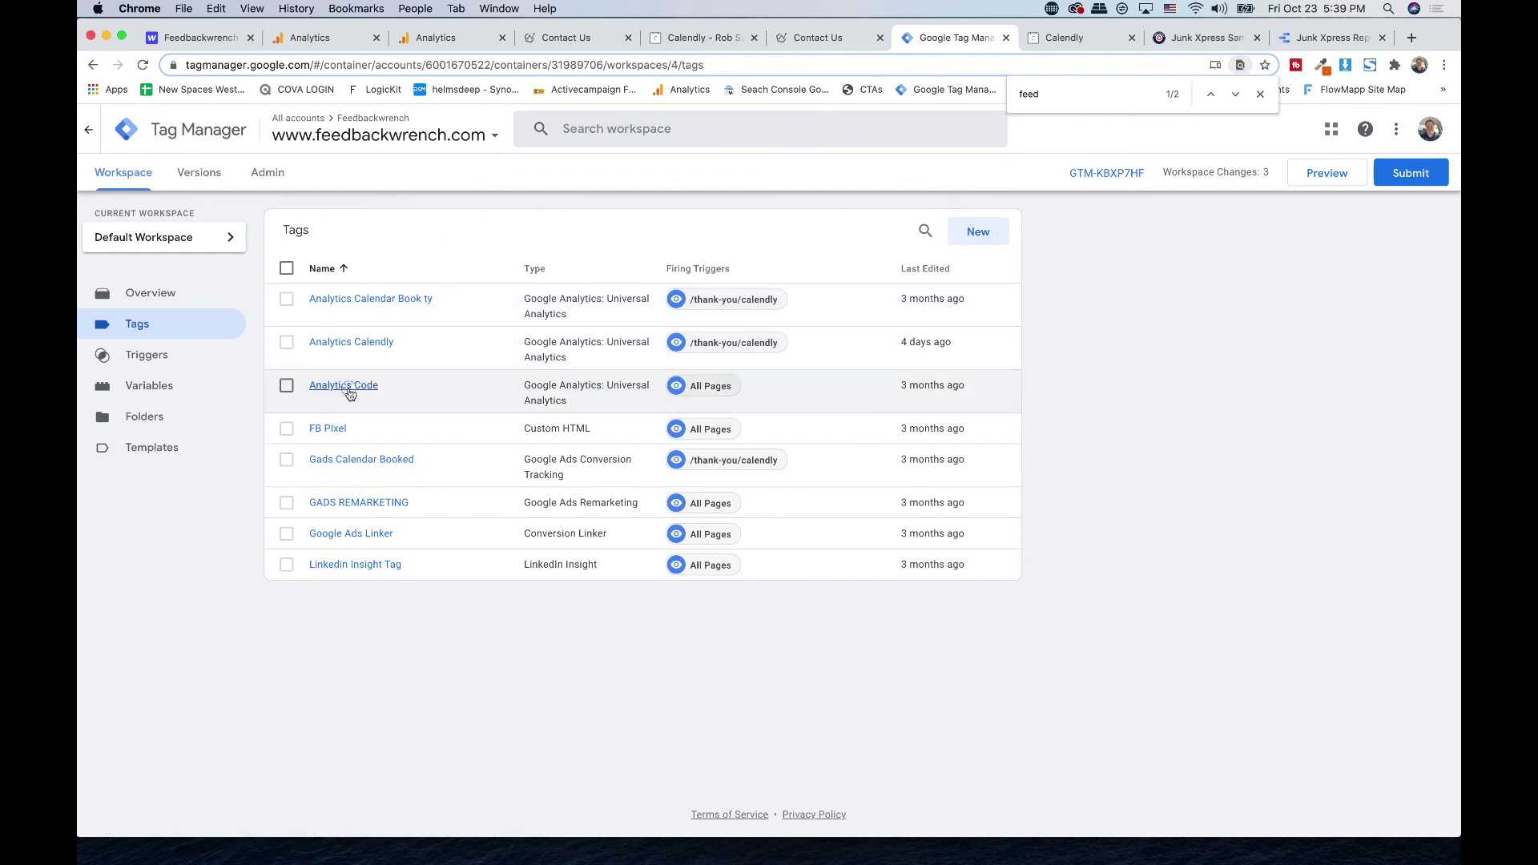
{"action": "left_click", "coordinate": [344, 385]}
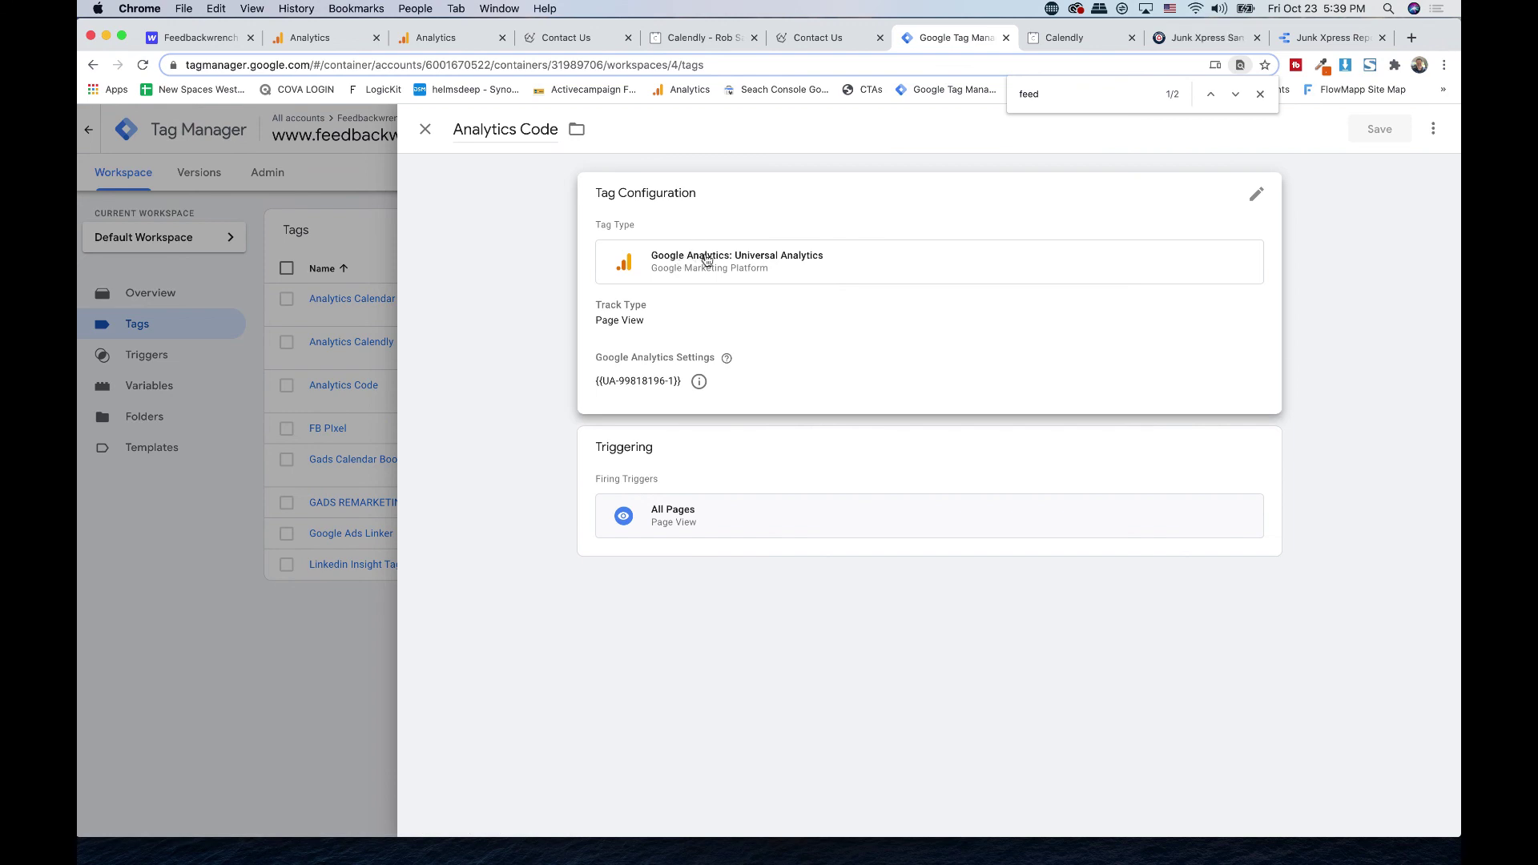
{"action": "left_click", "coordinate": [642, 214]}
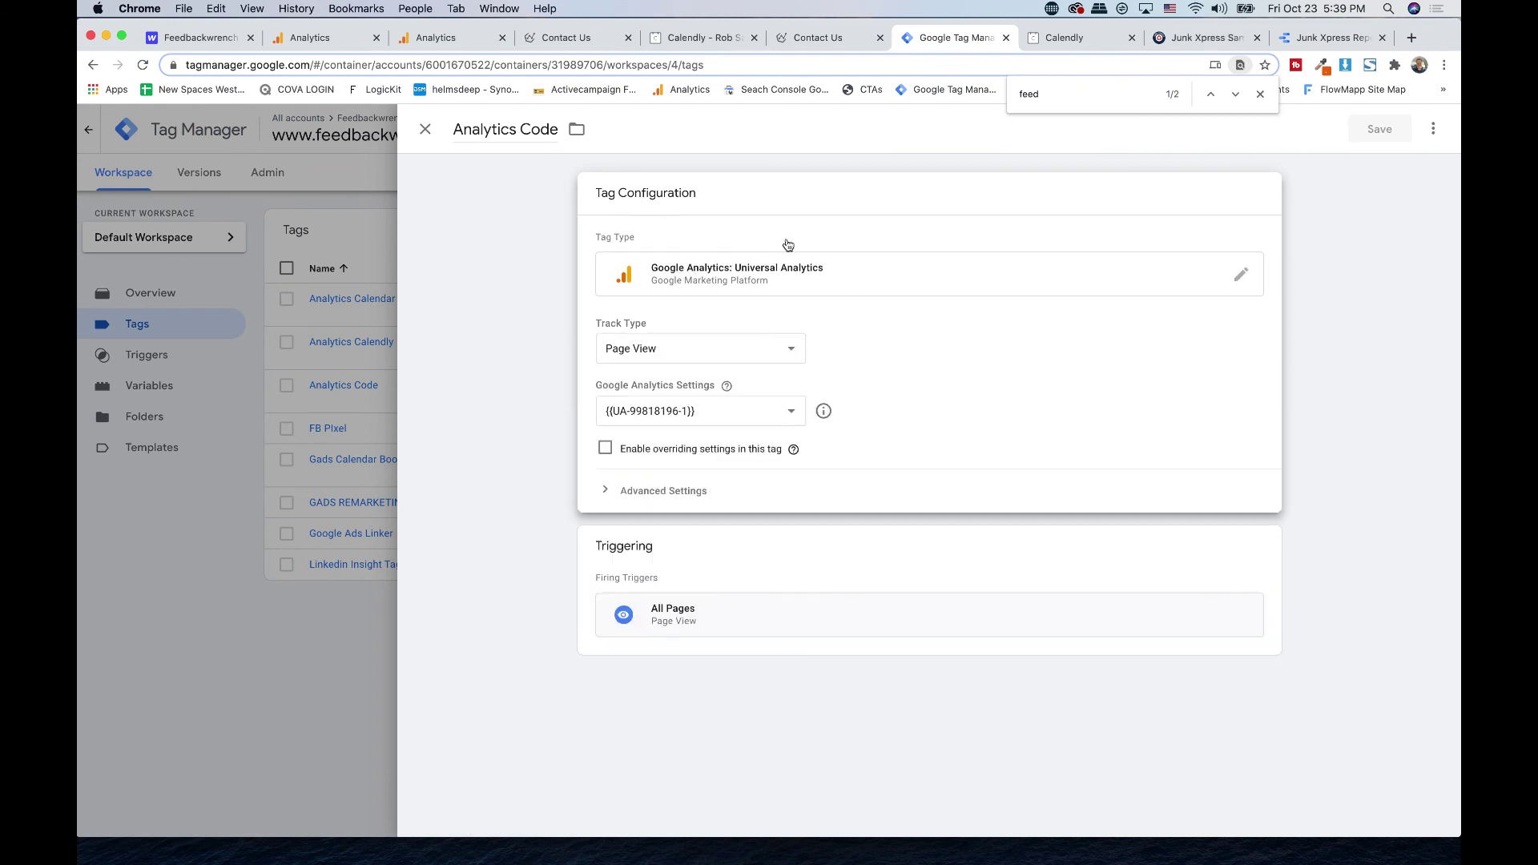
{"action": "left_click", "coordinate": [1239, 276]}
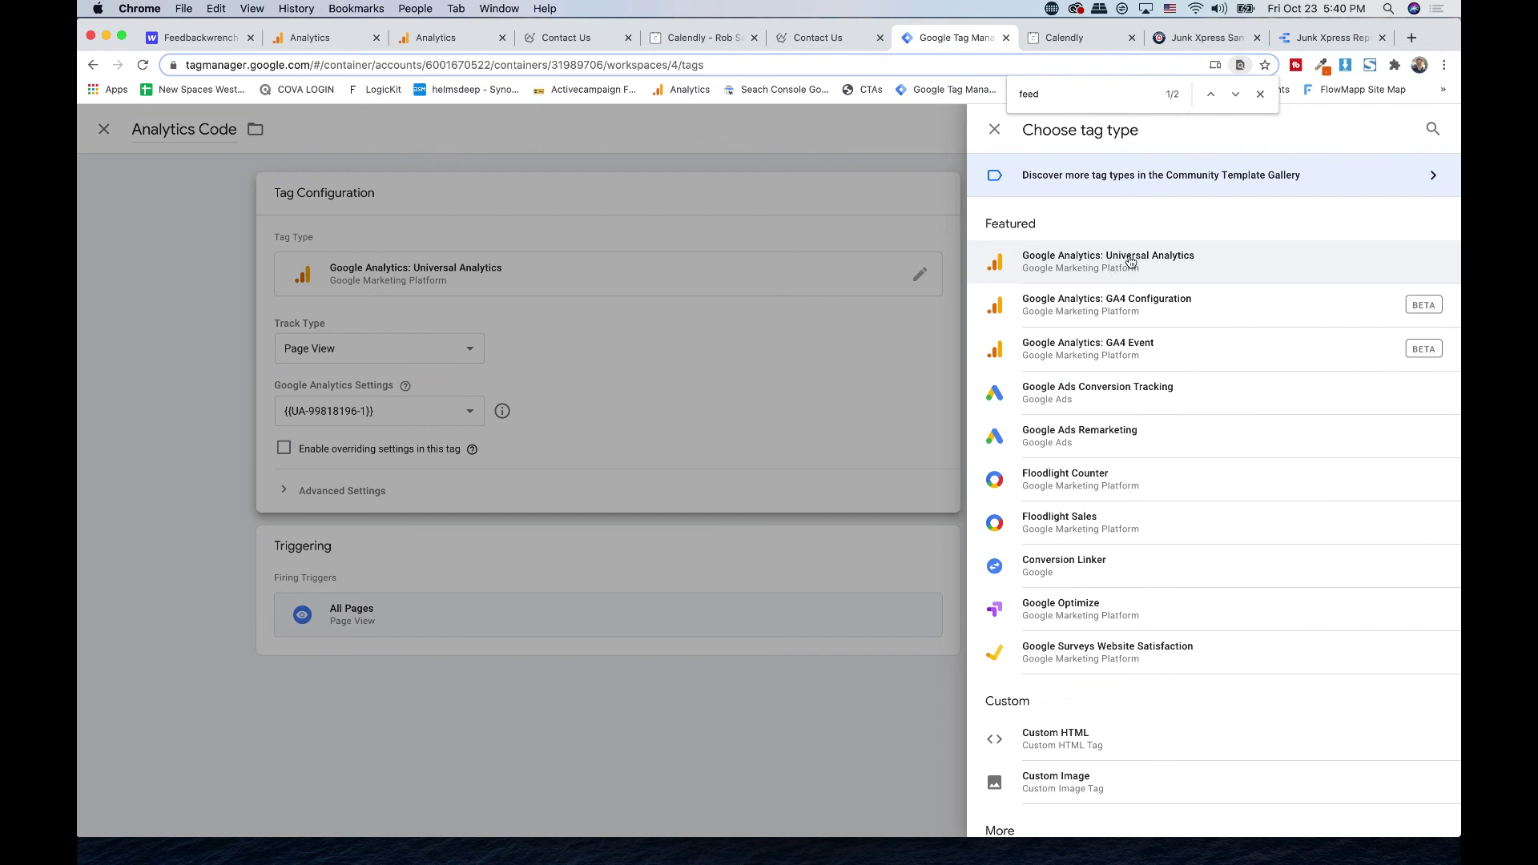
{"action": "left_click", "coordinate": [1129, 262]}
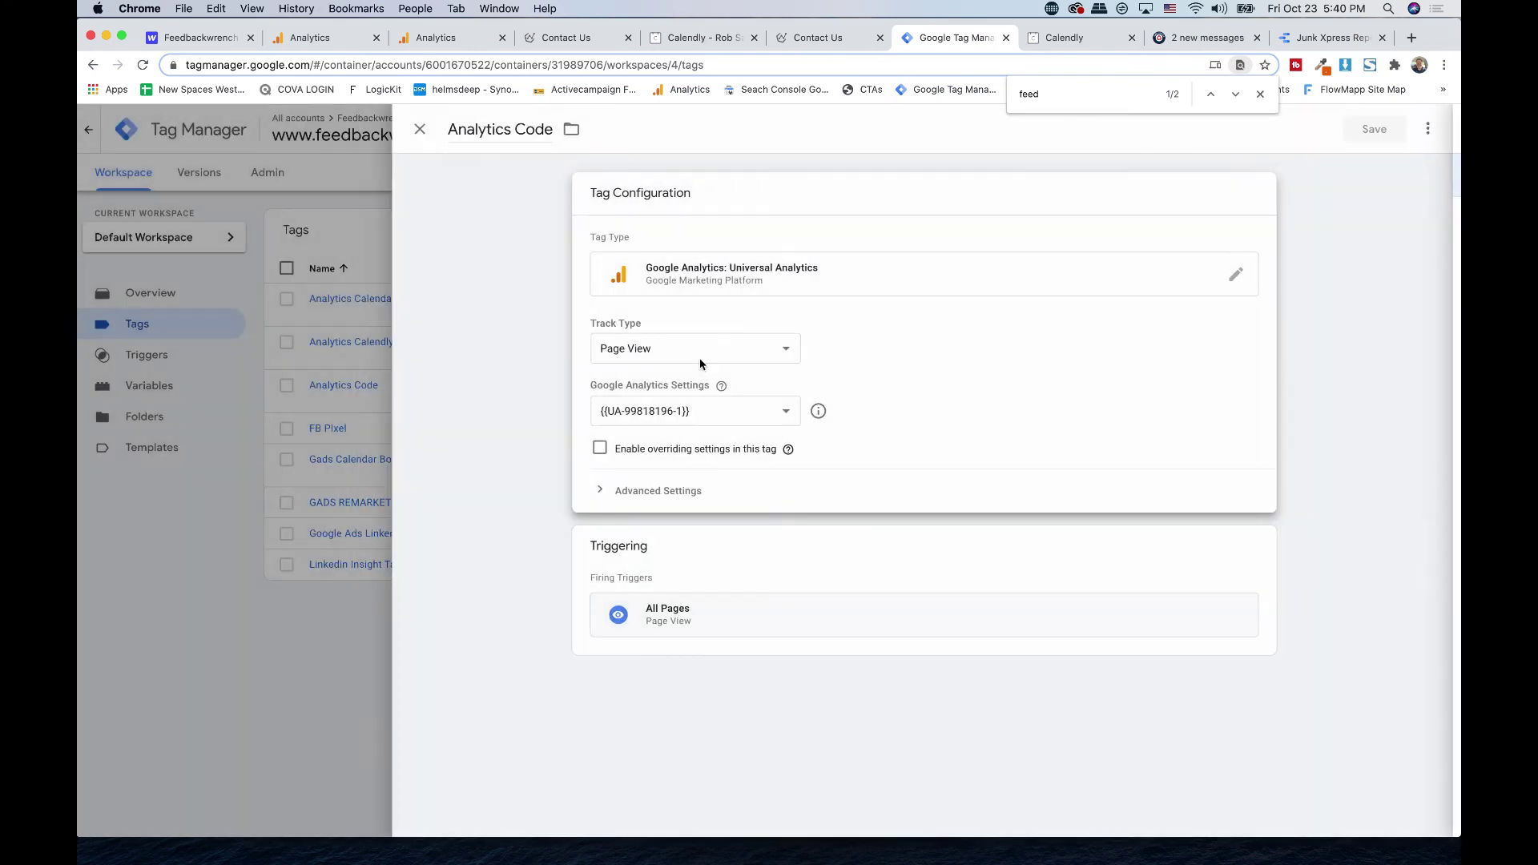
{"action": "left_click", "coordinate": [638, 348]}
{"action": "left_click", "coordinate": [638, 349]}
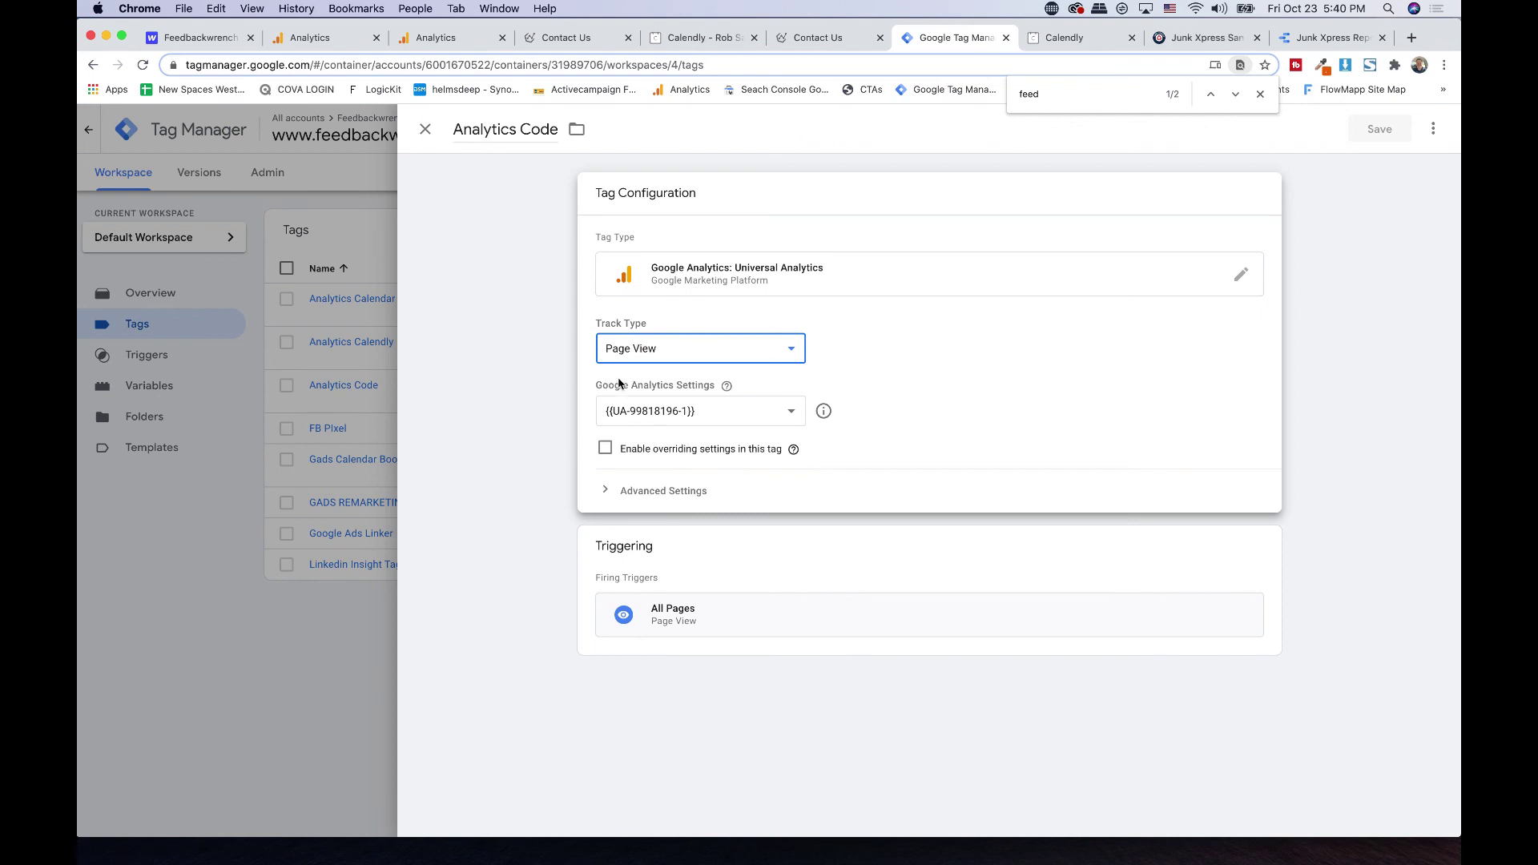
{"action": "left_click", "coordinate": [689, 412]}
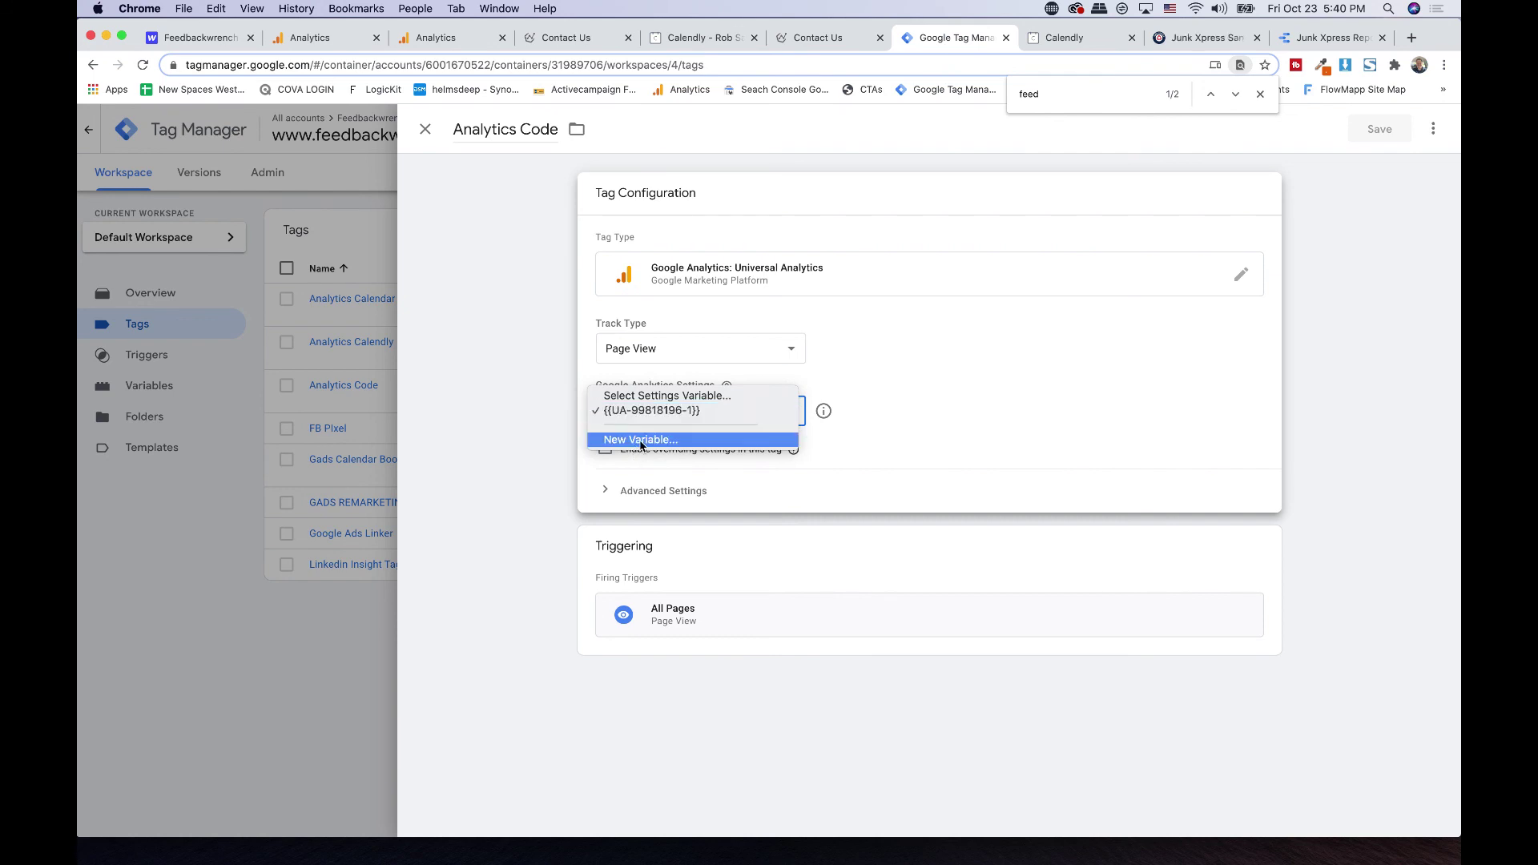
- Start a new GA settings variable, fetch tracking ID UA-99818196-1 from Analytics, then discard the variable
{"action": "left_click", "coordinate": [641, 440]}
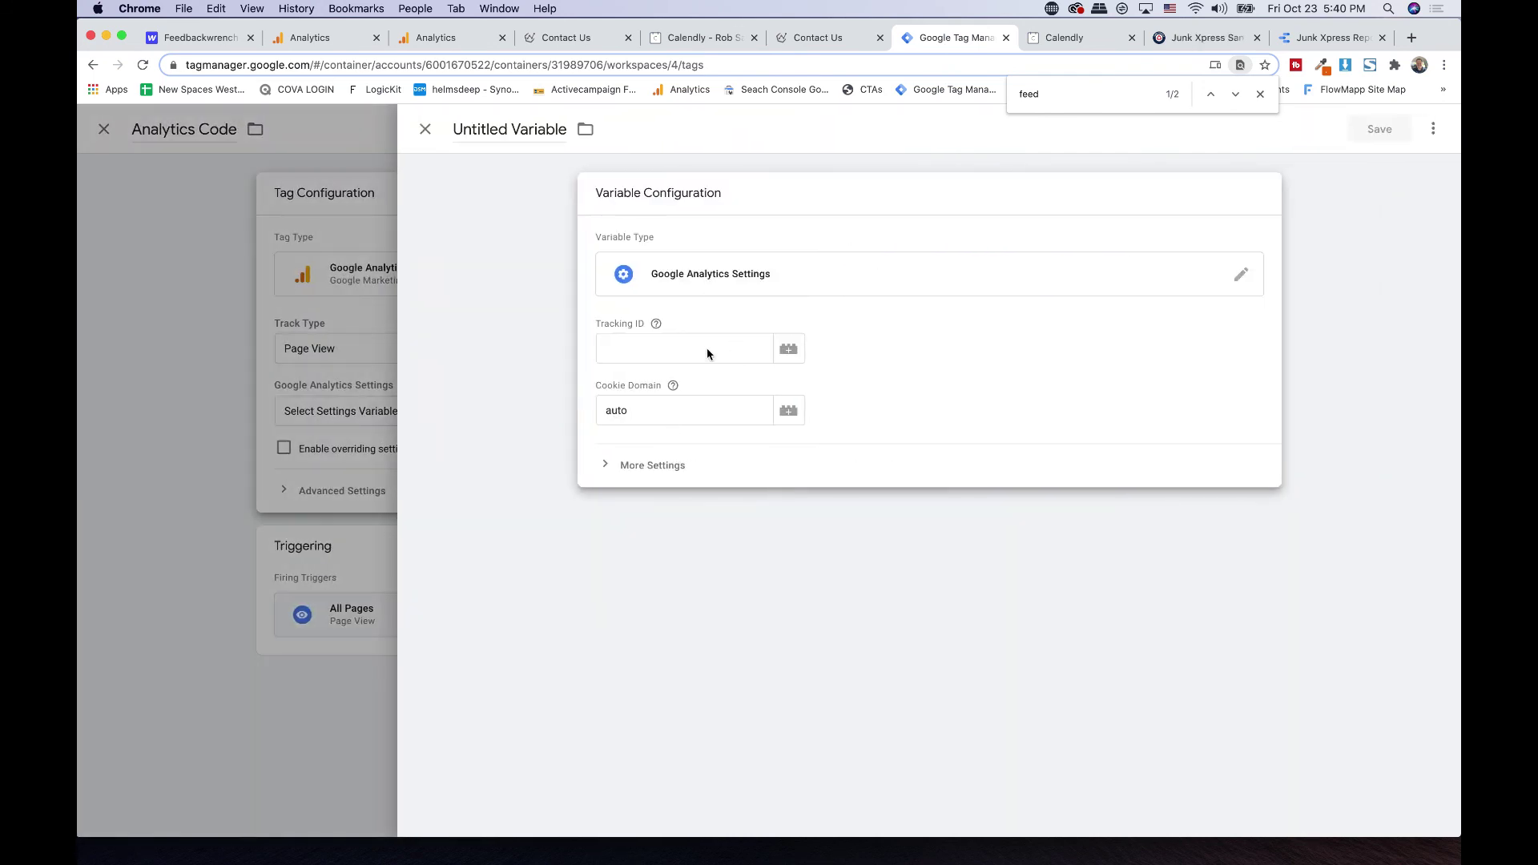
{"action": "left_click", "coordinate": [637, 350]}
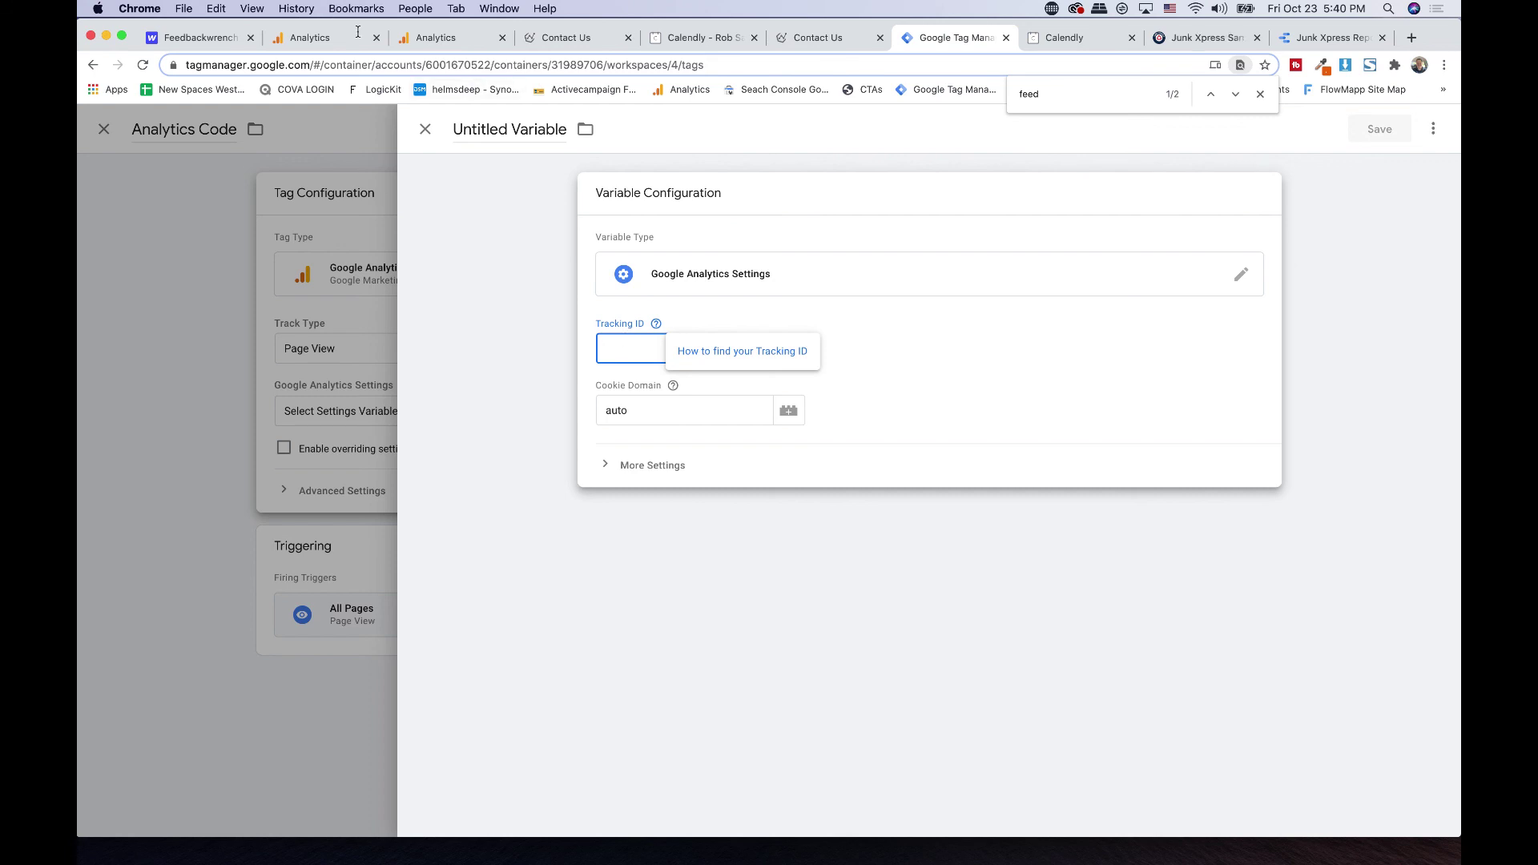
{"action": "left_click", "coordinate": [415, 44]}
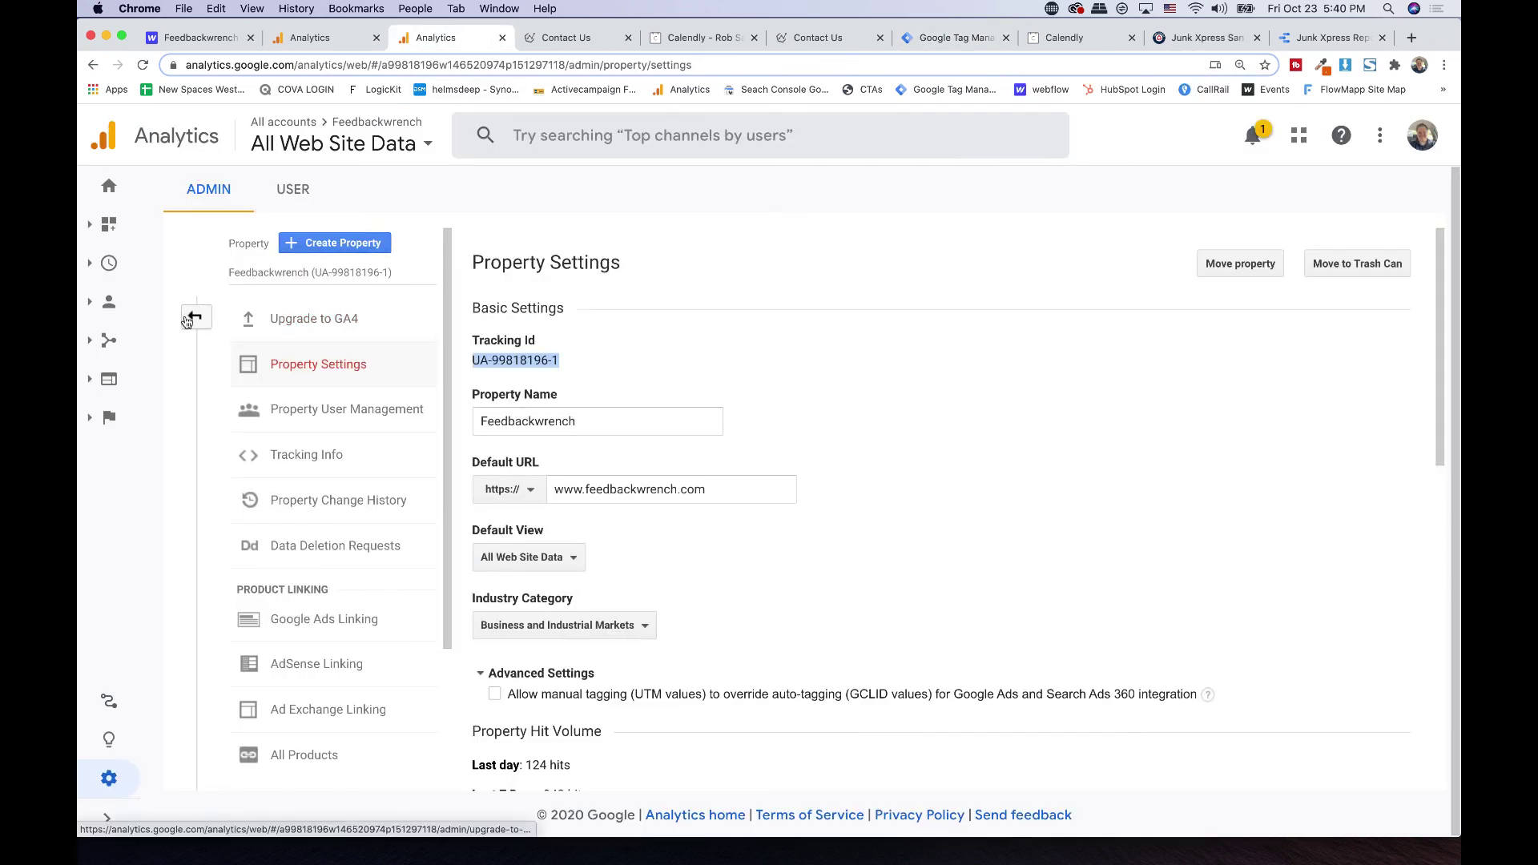
{"action": "left_click", "coordinate": [195, 316]}
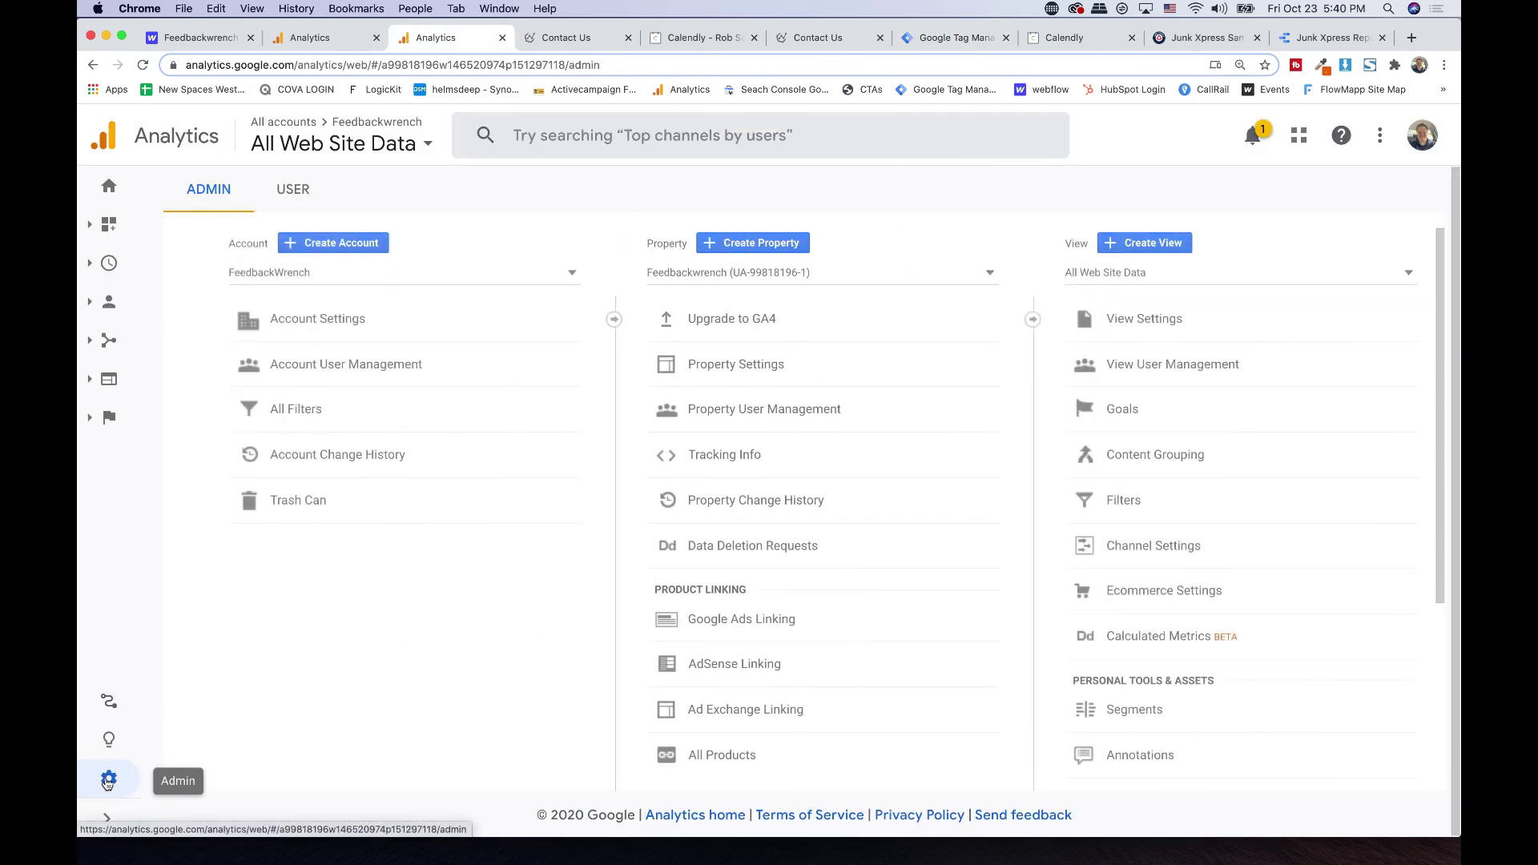
{"action": "left_click", "coordinate": [737, 365]}
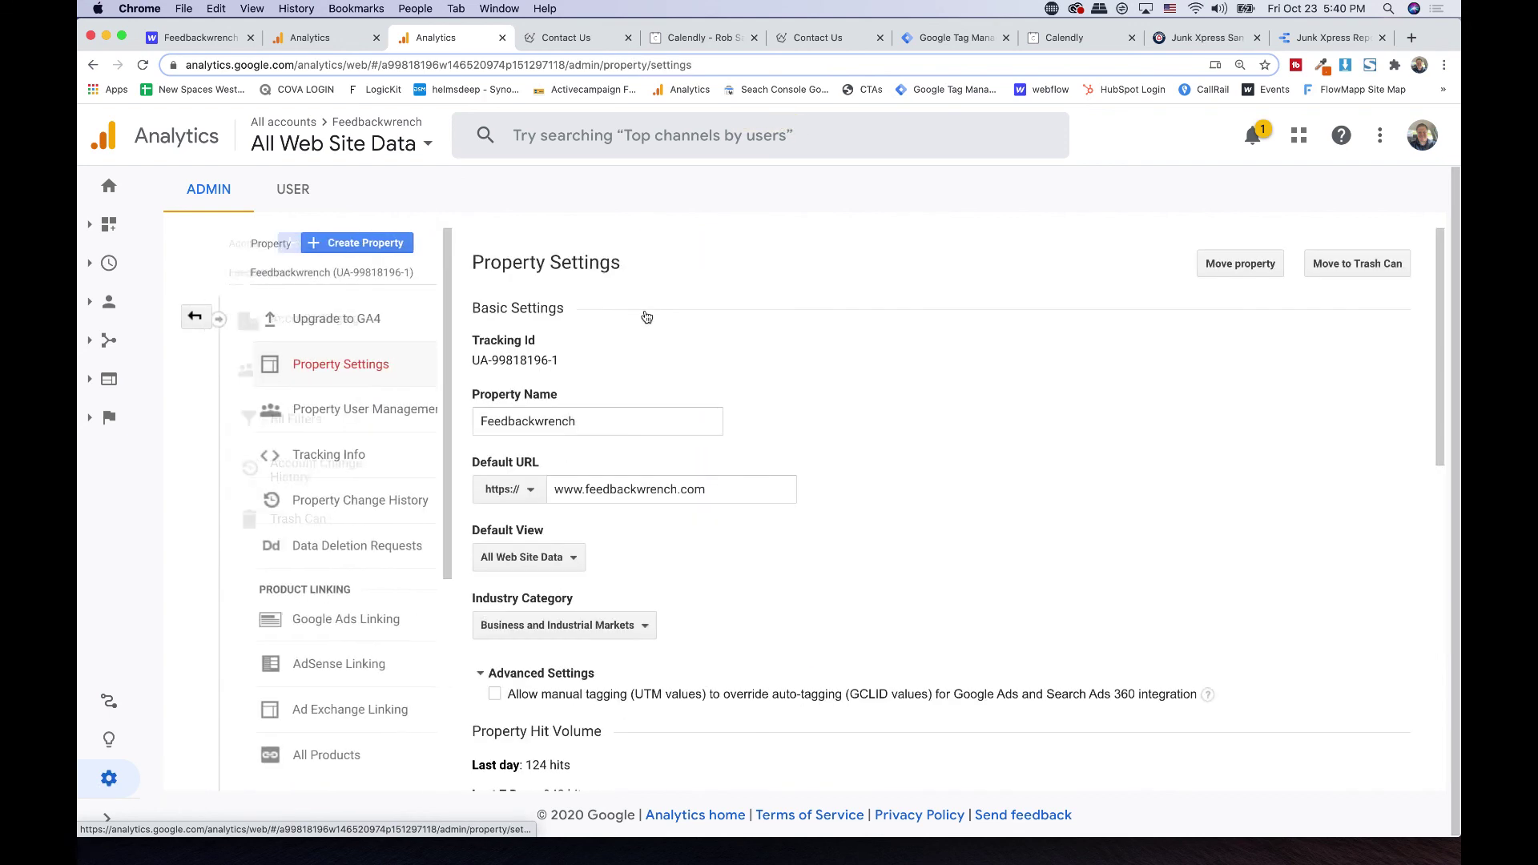
{"action": "triple_click", "coordinate": [488, 362]}
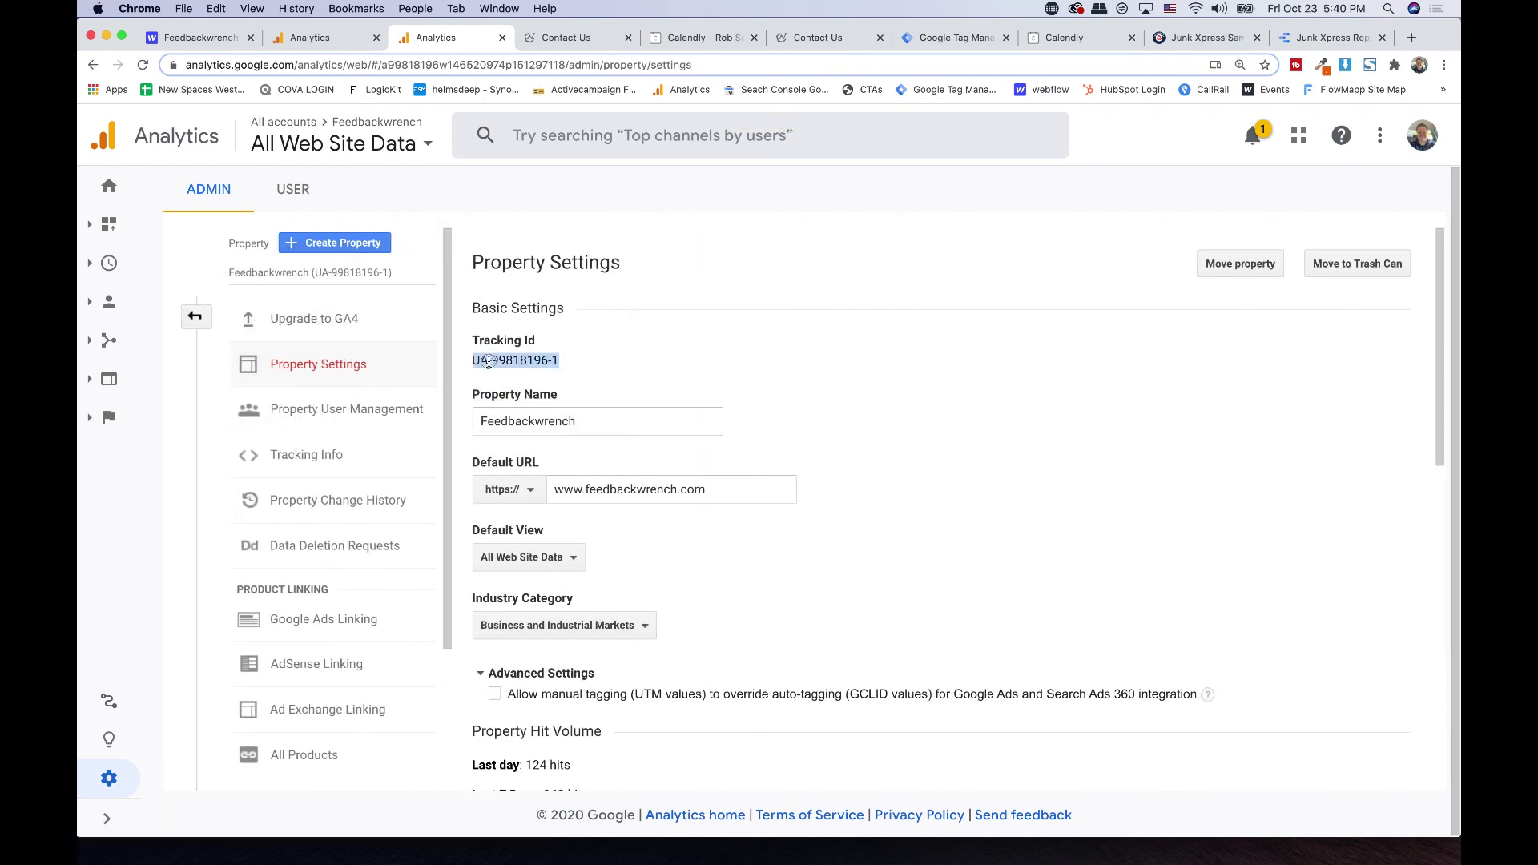
{"action": "left_click", "coordinate": [946, 39]}
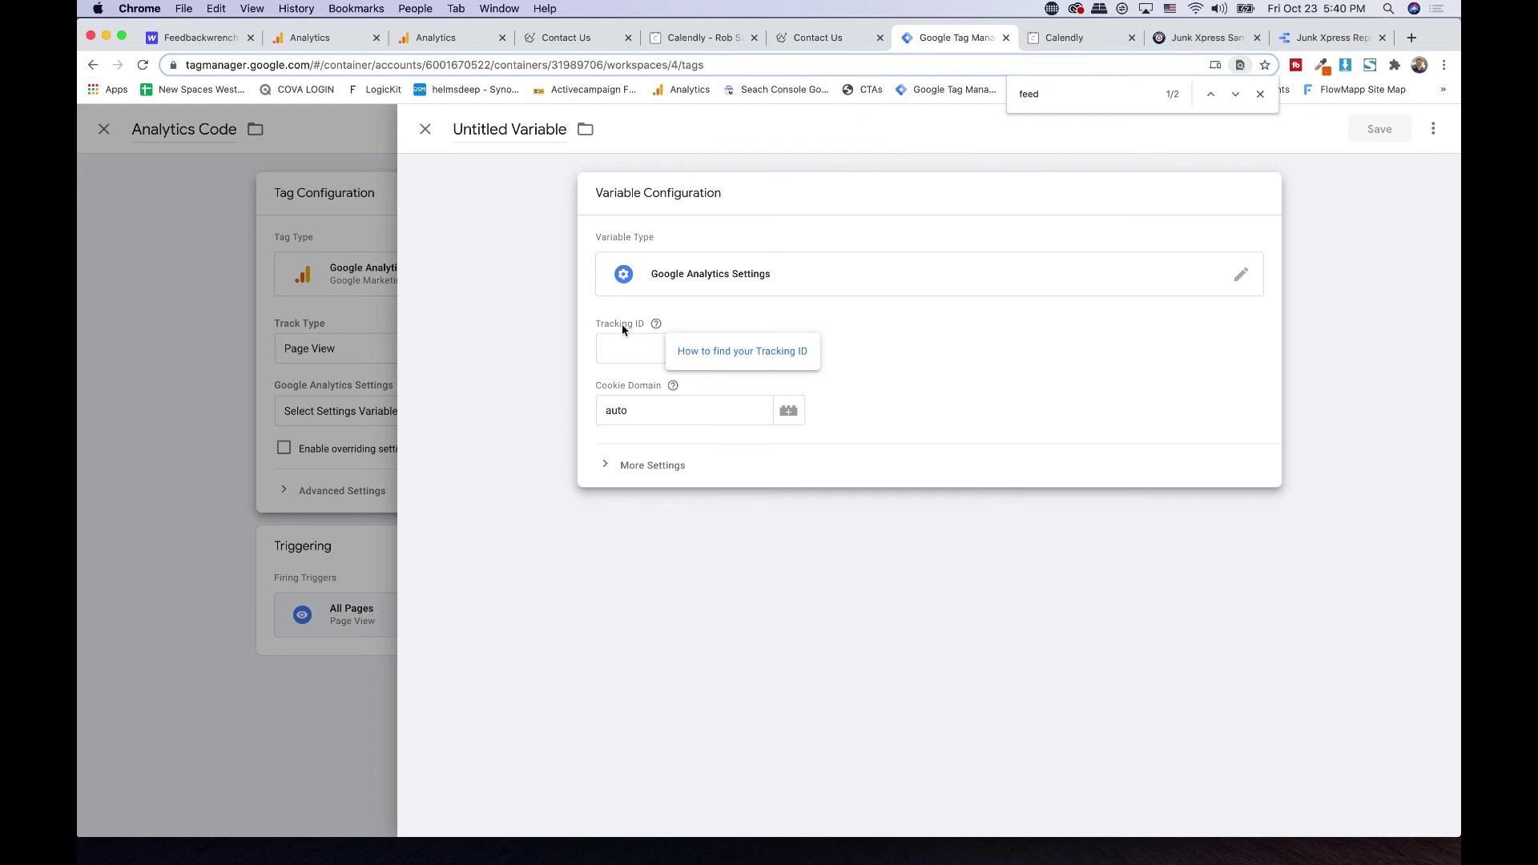
{"action": "left_click", "coordinate": [616, 355]}
{"action": "left_click", "coordinate": [522, 136]}
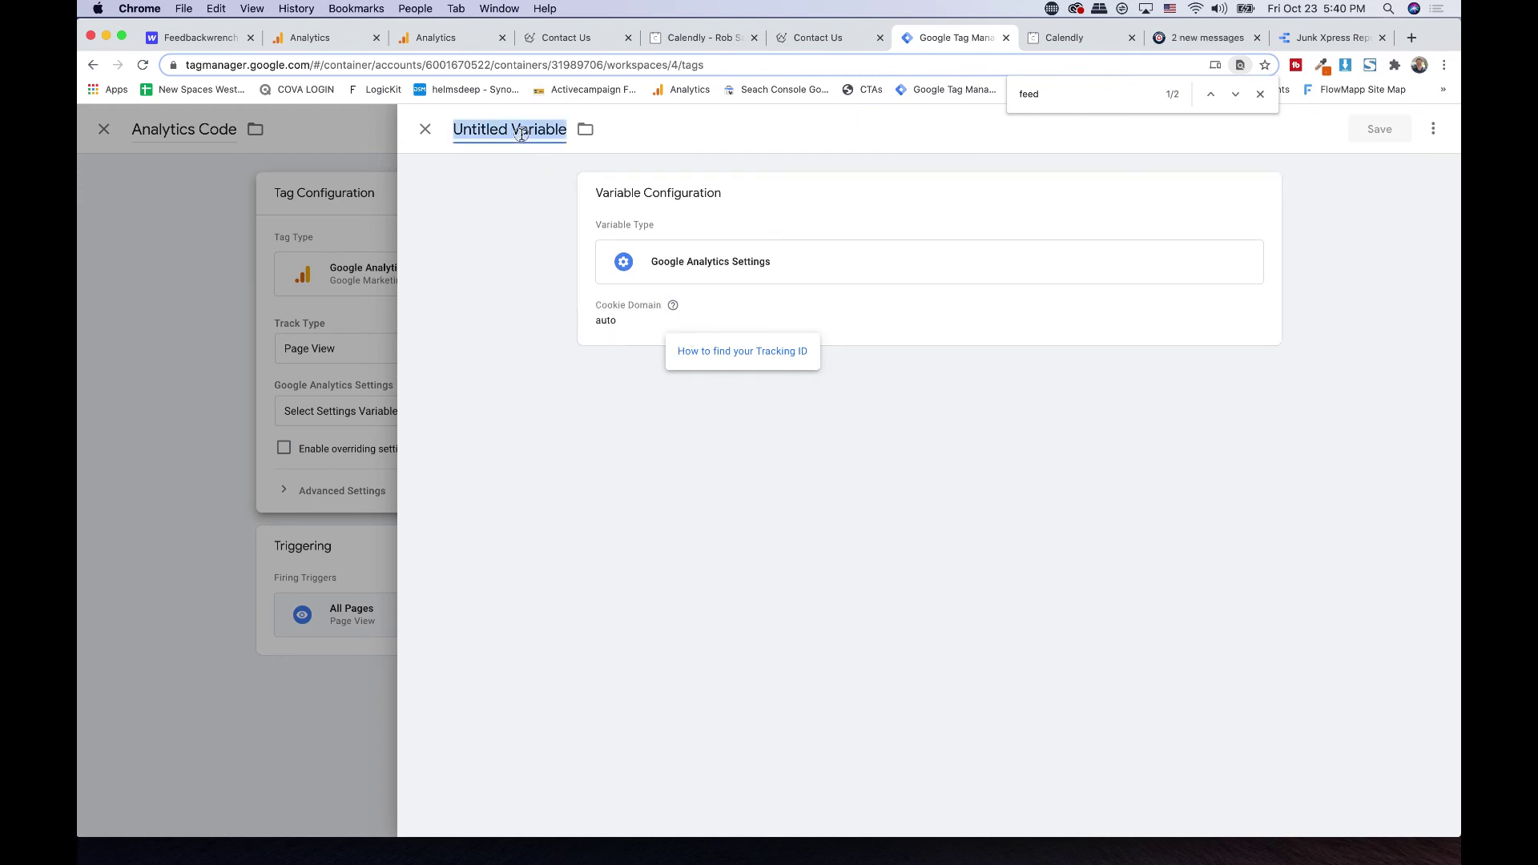
{"action": "left_click", "coordinate": [424, 131]}
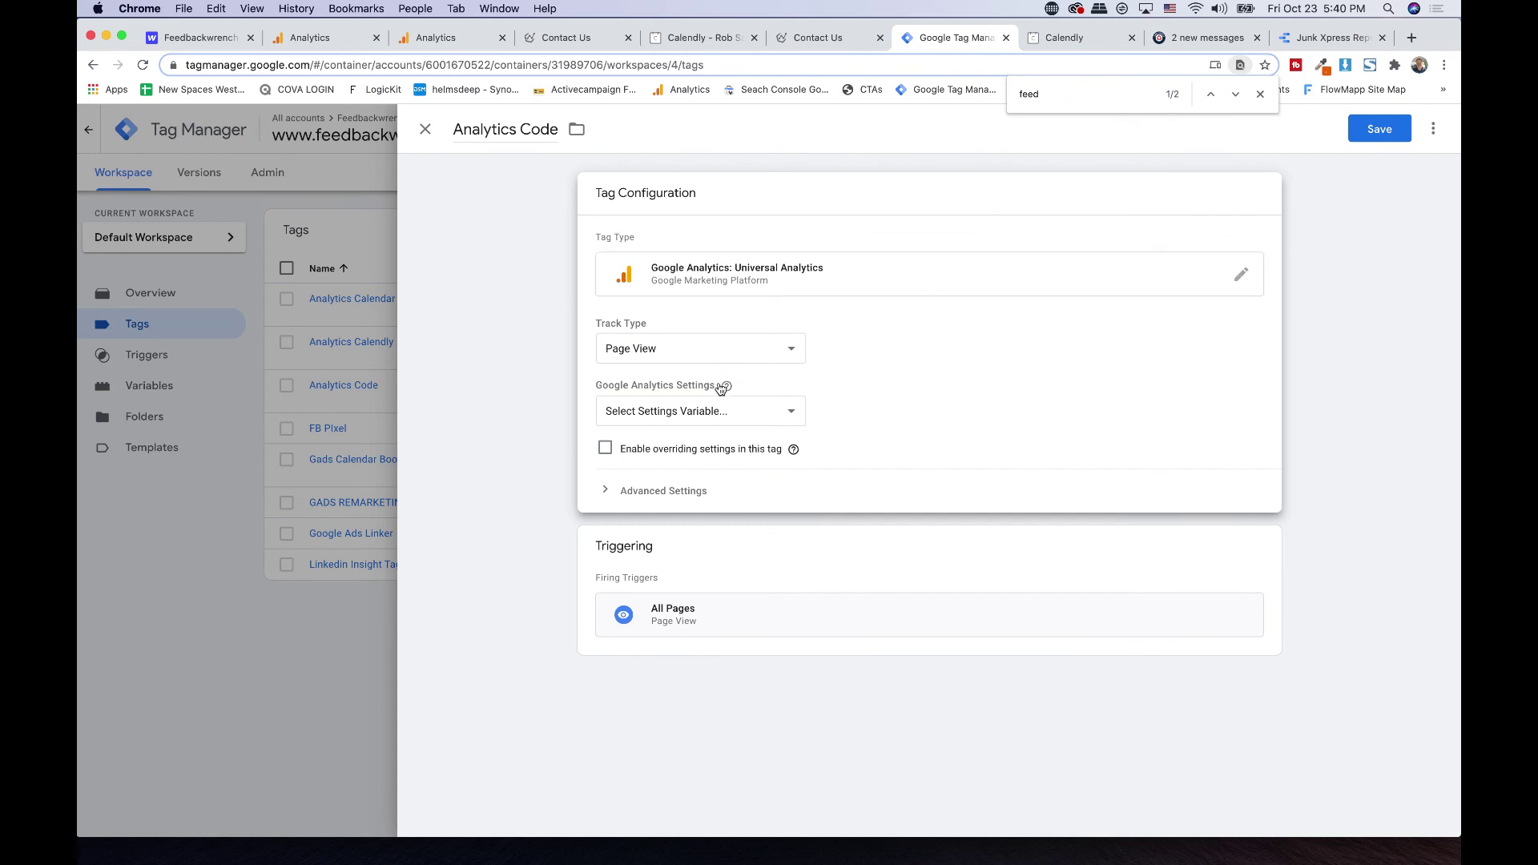
- Set the Analytics Code tag's Google Analytics Settings to {{UA-99818196-1}} and save the tag
{"action": "left_click", "coordinate": [699, 413]}
{"action": "left_click", "coordinate": [683, 426]}
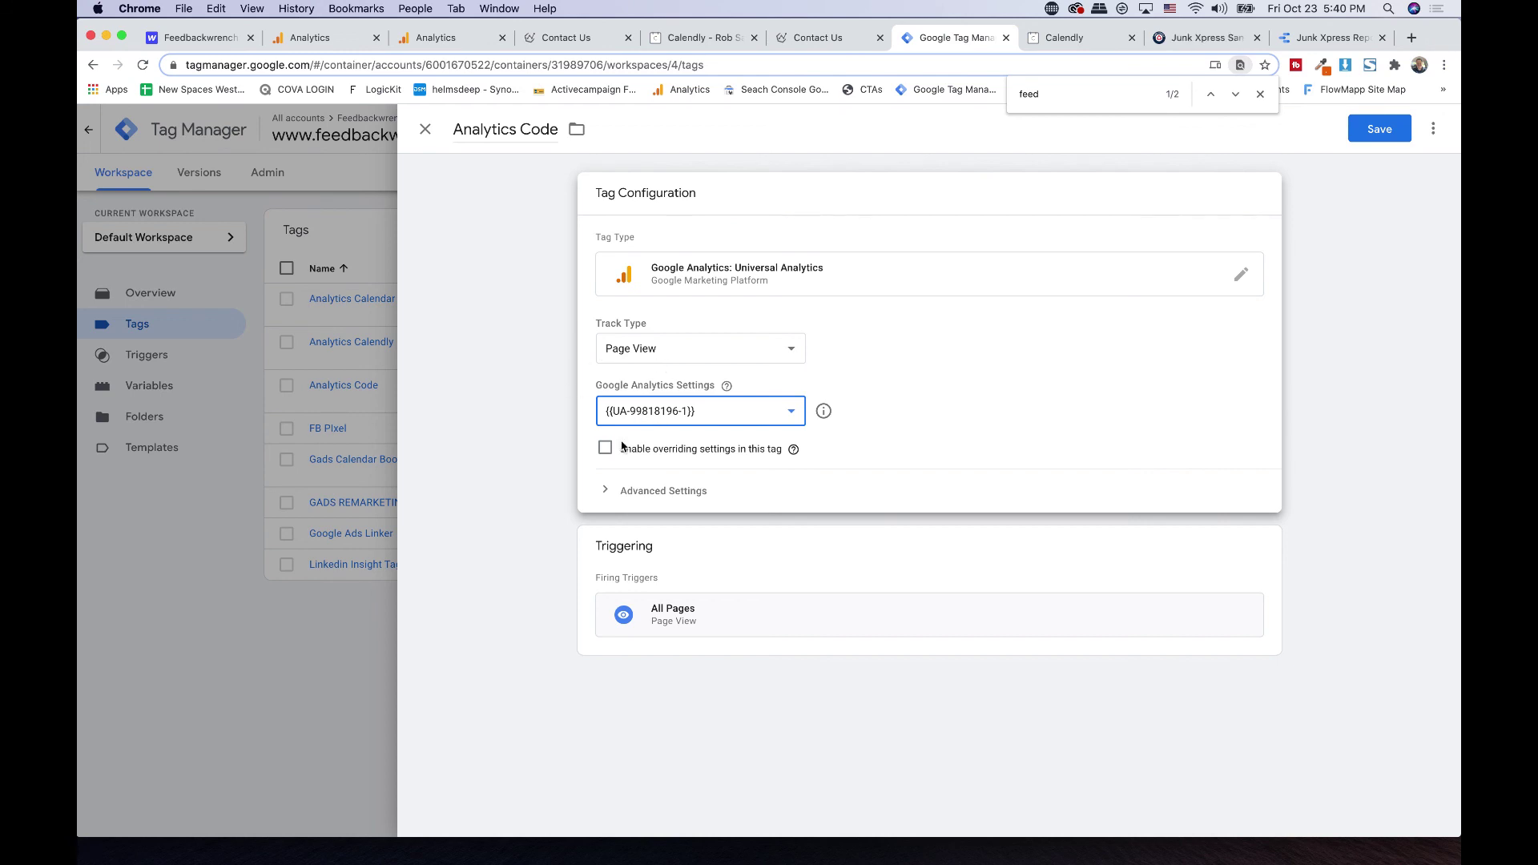
{"action": "left_click", "coordinate": [686, 559]}
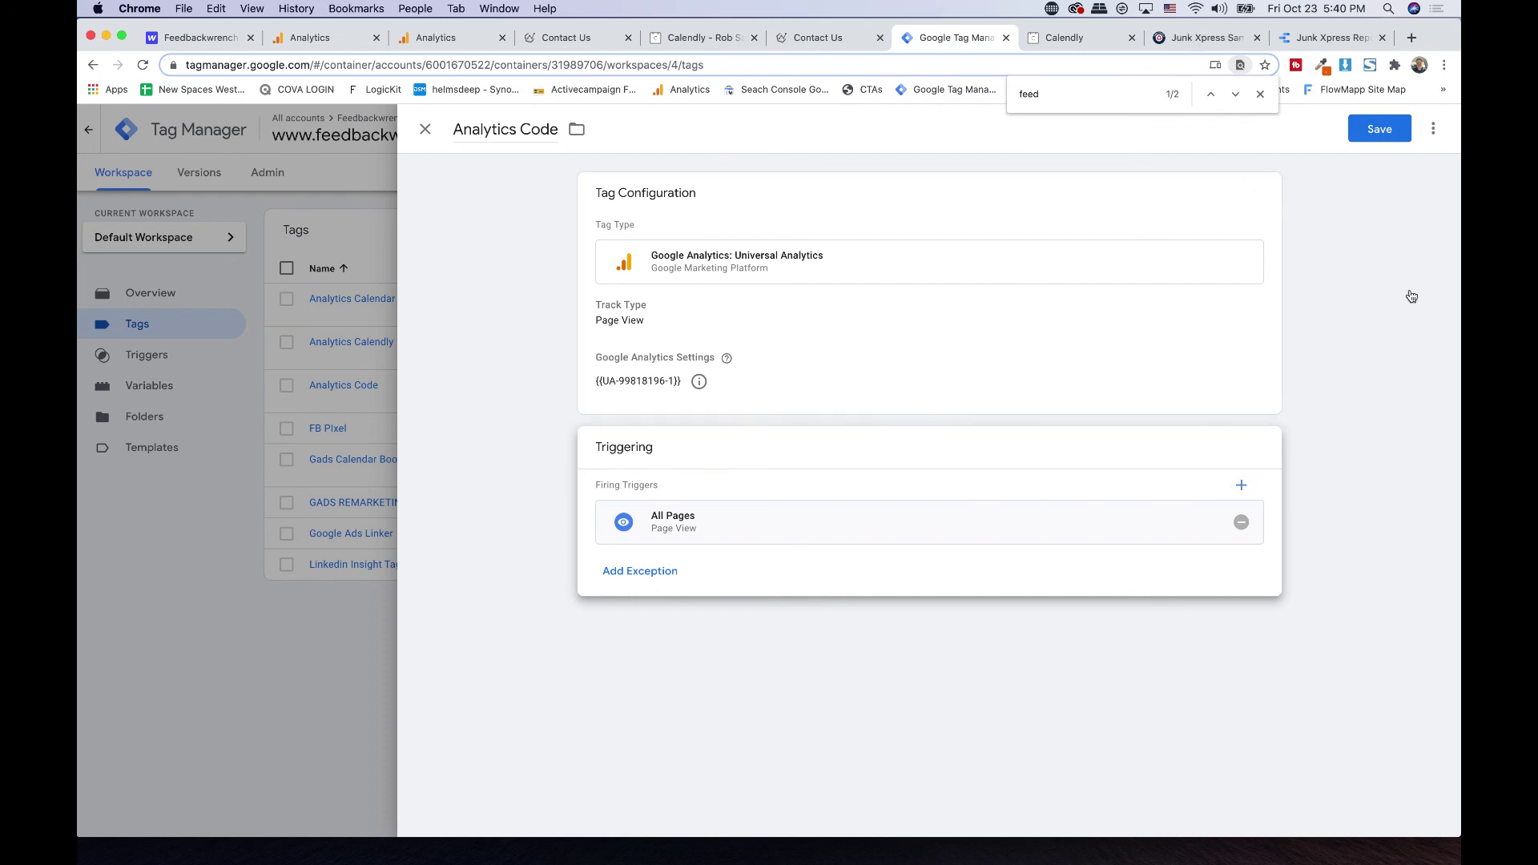
{"action": "left_click", "coordinate": [1381, 130]}
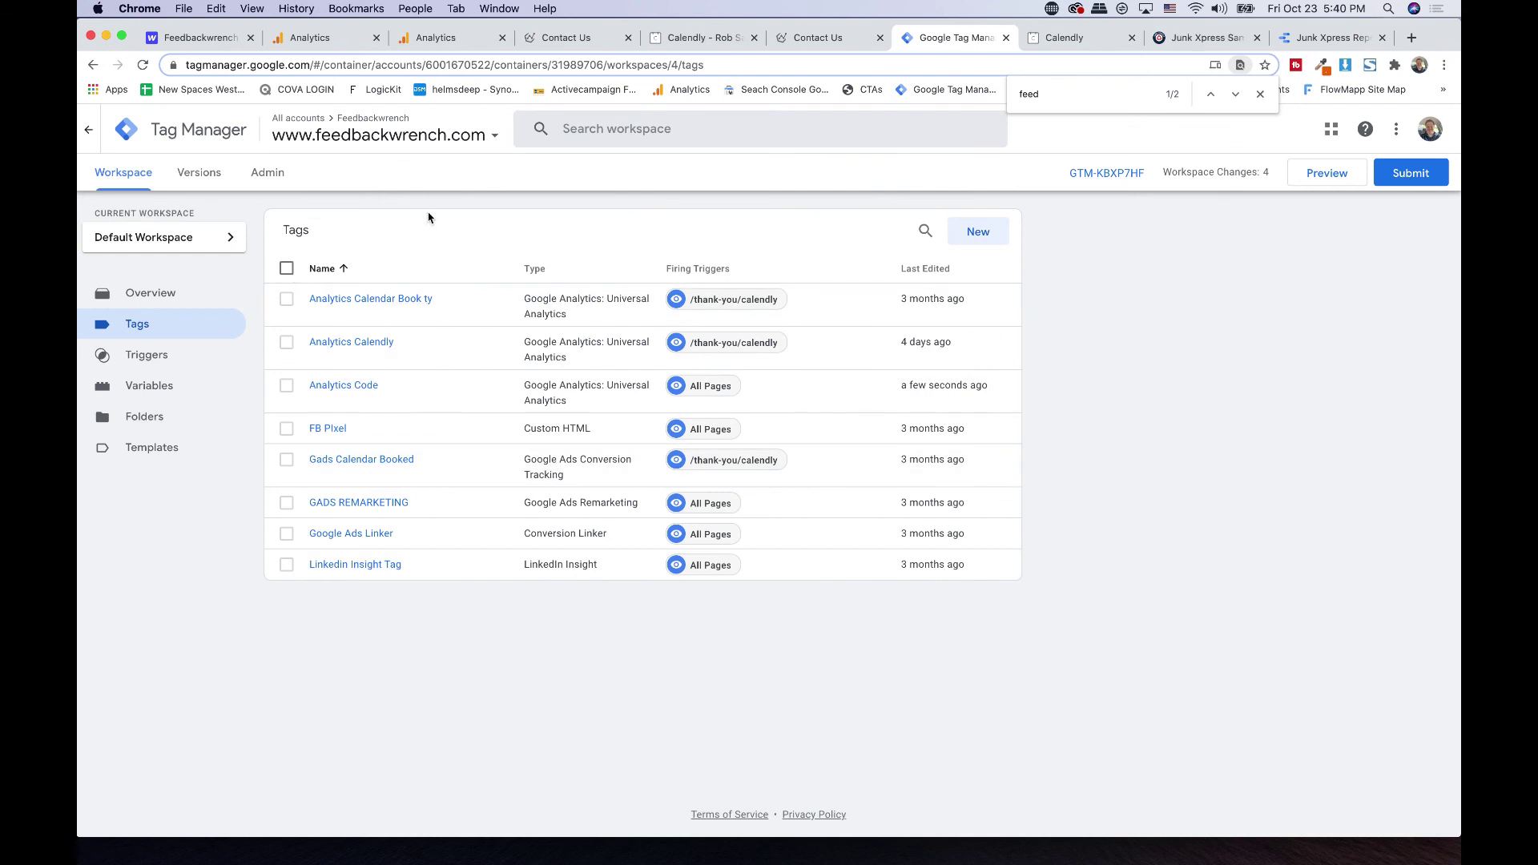
- Submit the workspace changes and start typing the version name with 'A'
{"action": "left_click", "coordinate": [1414, 178]}
{"action": "left_click", "coordinate": [696, 306]}
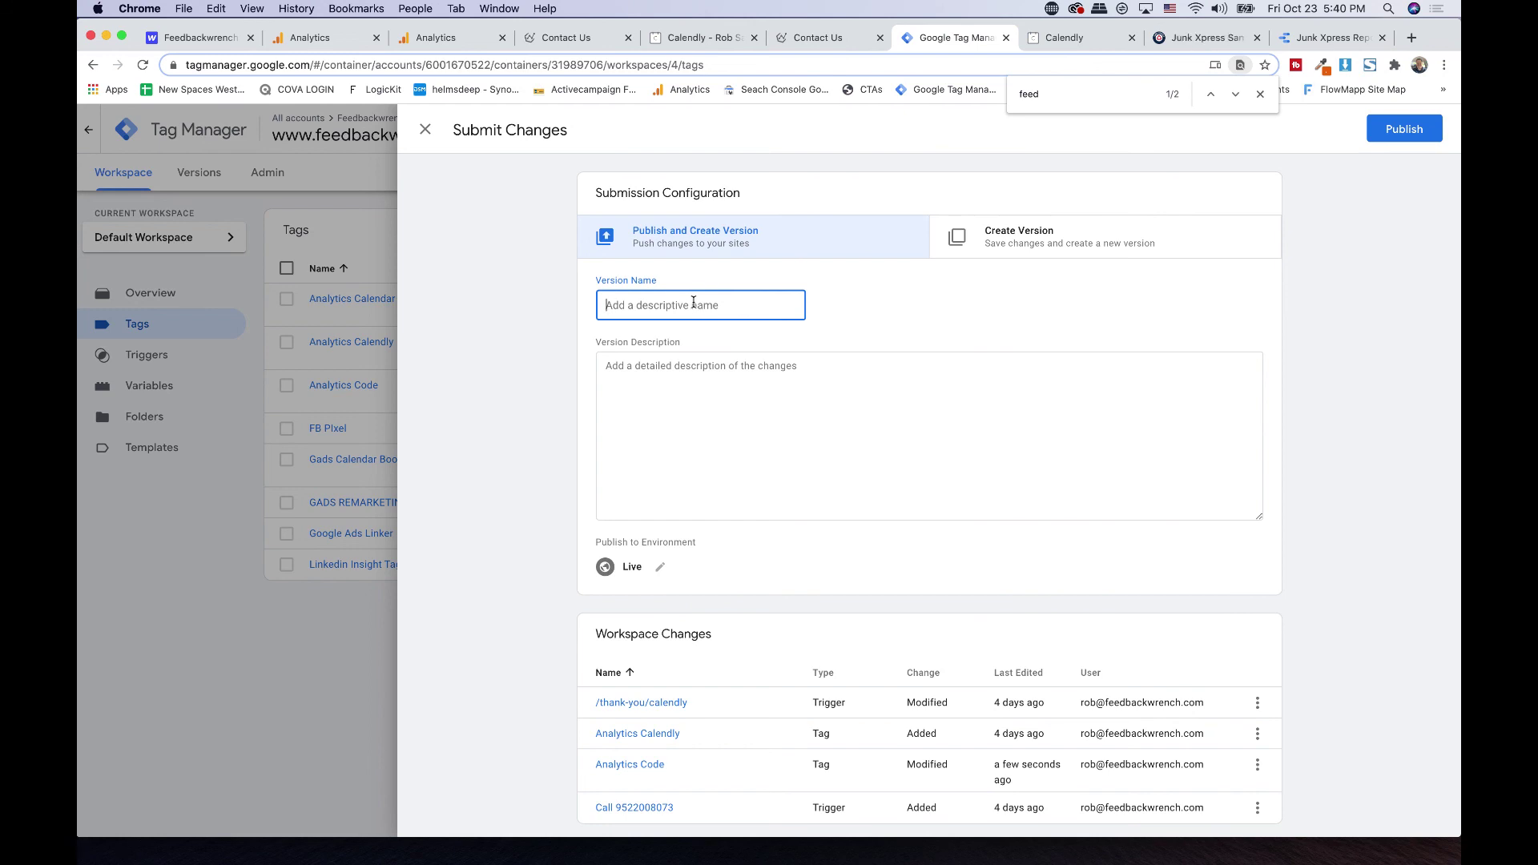
{"action": "type", "text": "ANALYTICS"}
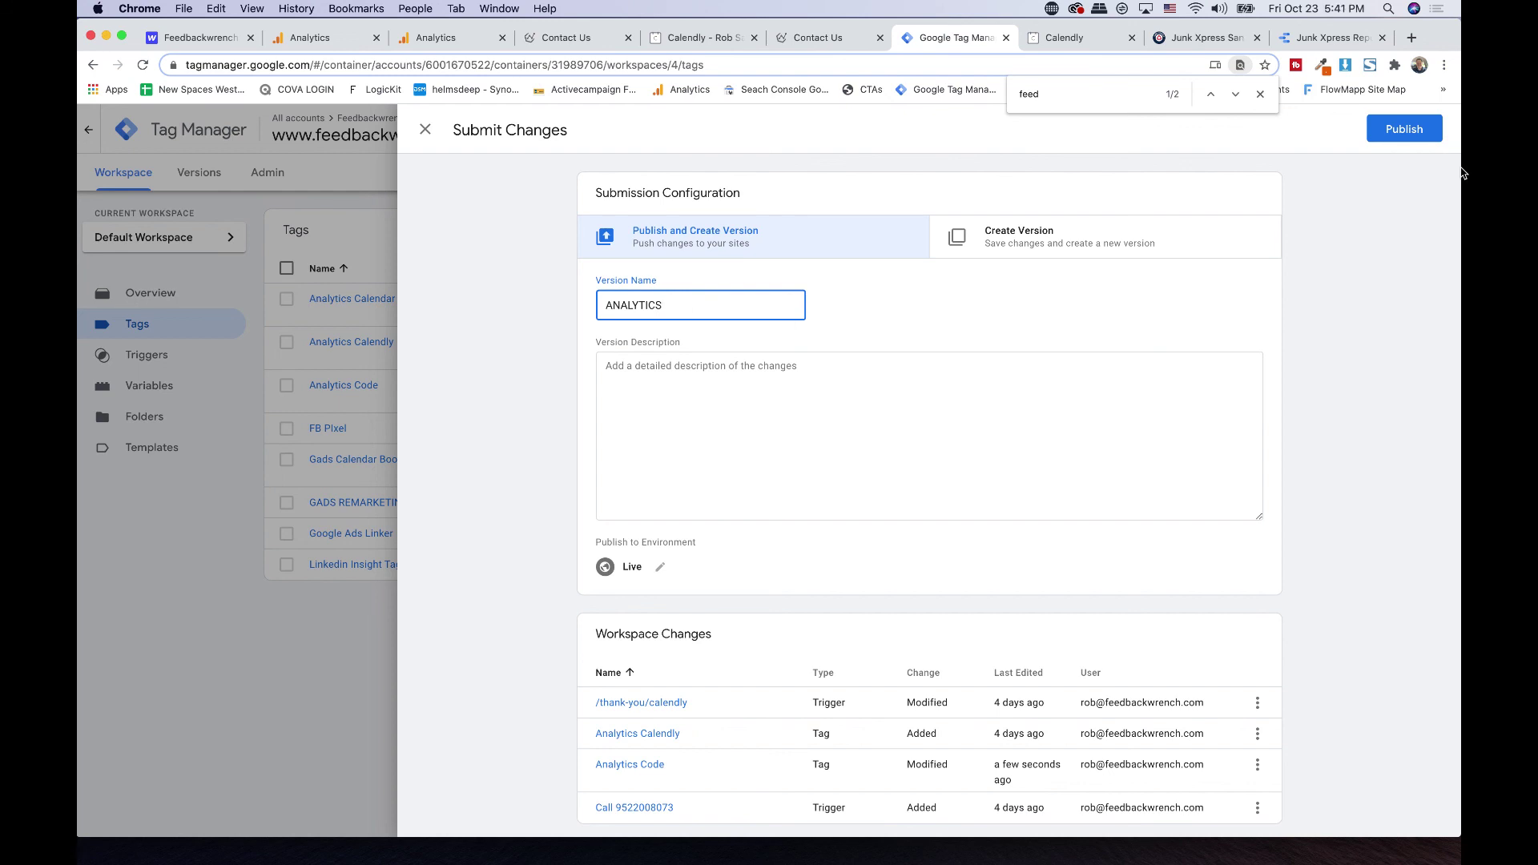
- Publish Version 4 'ANALYTICS' live, review its summary, and return to the workspace overview
{"action": "left_click", "coordinate": [1389, 127]}
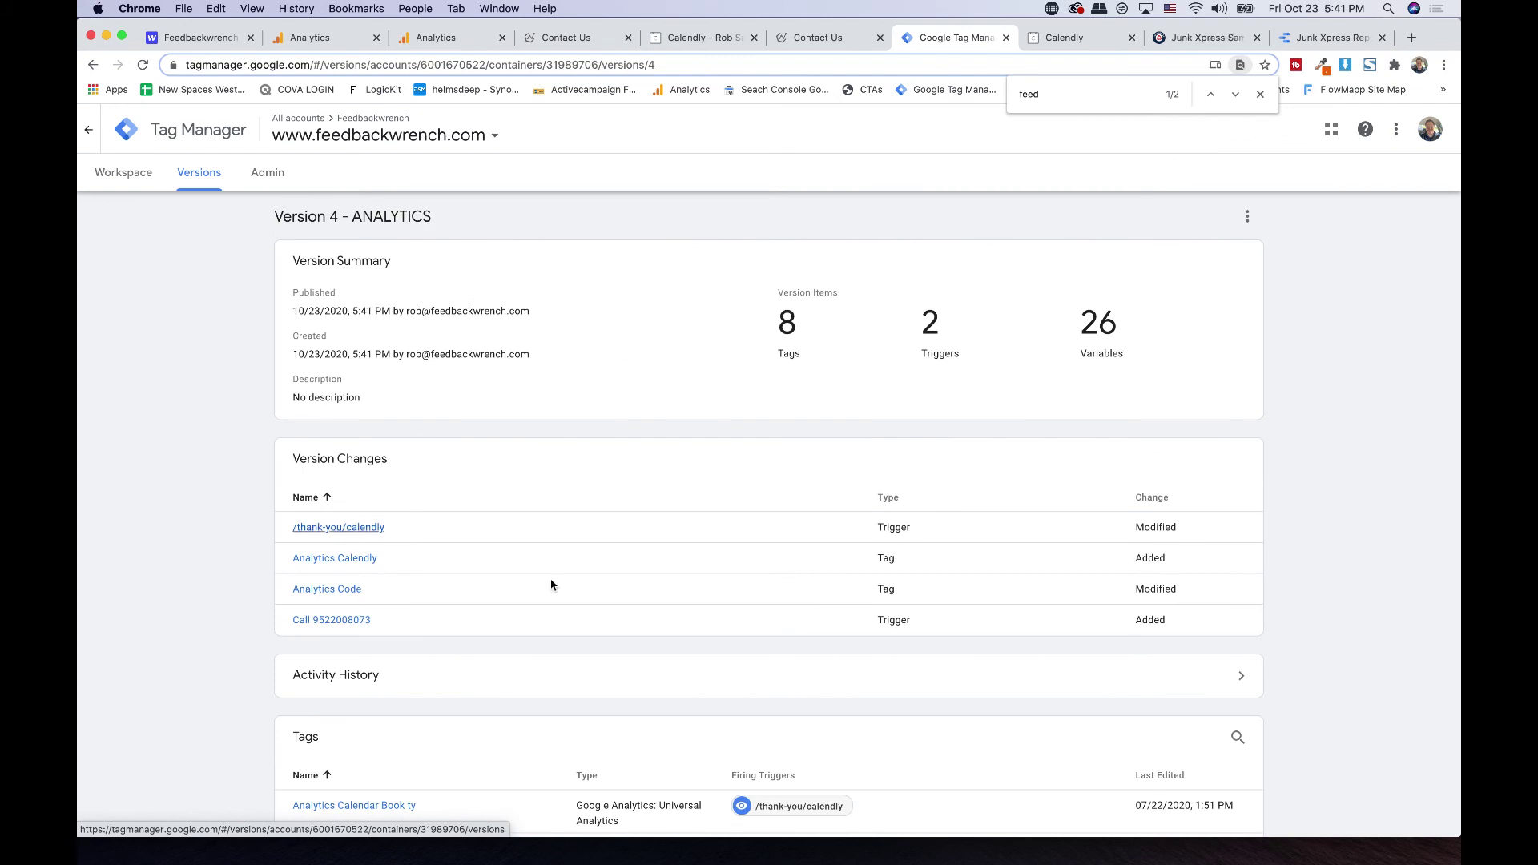
{"action": "scroll", "coordinate": [476, 280], "scroll_direction": "down", "scroll_amount": 7}
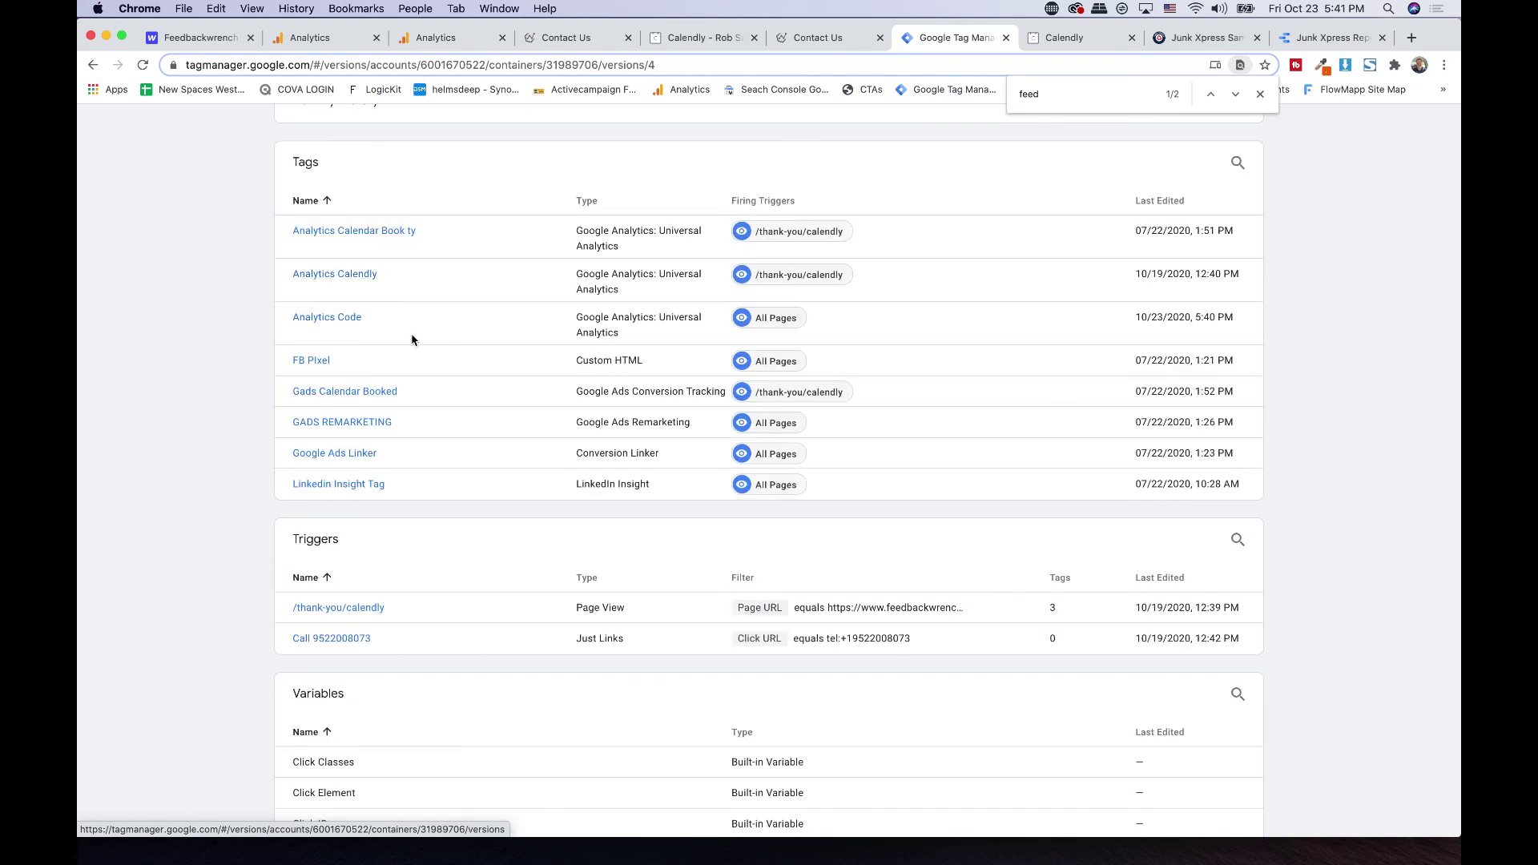
{"action": "scroll", "coordinate": [412, 336], "scroll_direction": "up", "scroll_amount": 10}
{"action": "left_click", "coordinate": [133, 177]}
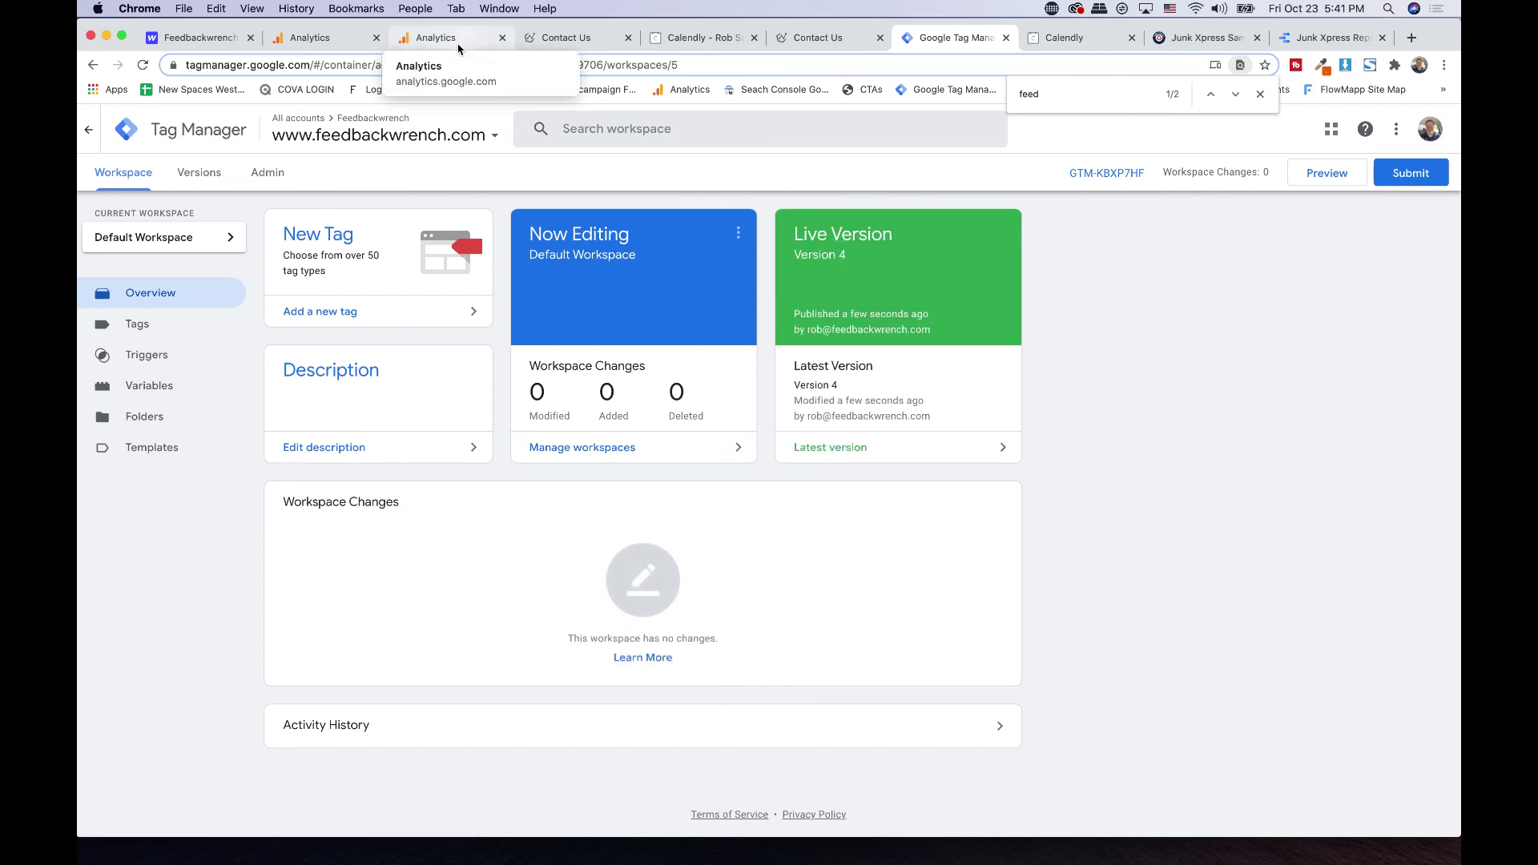
- Open Calendly's integrations list and search the page for 'anal'
{"action": "left_click", "coordinate": [821, 40]}
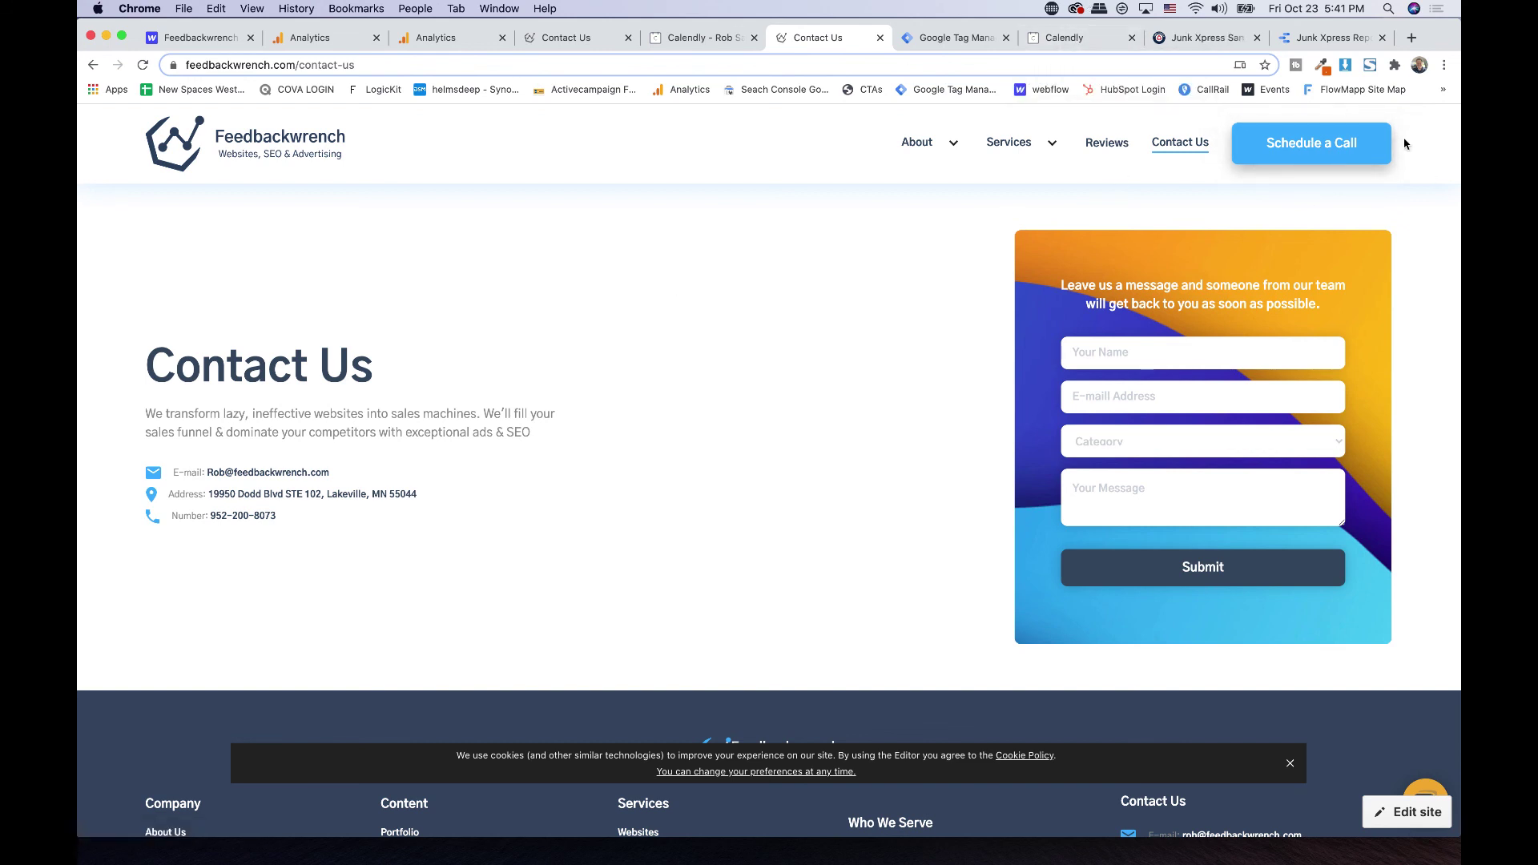
{"action": "left_click", "coordinate": [1072, 39]}
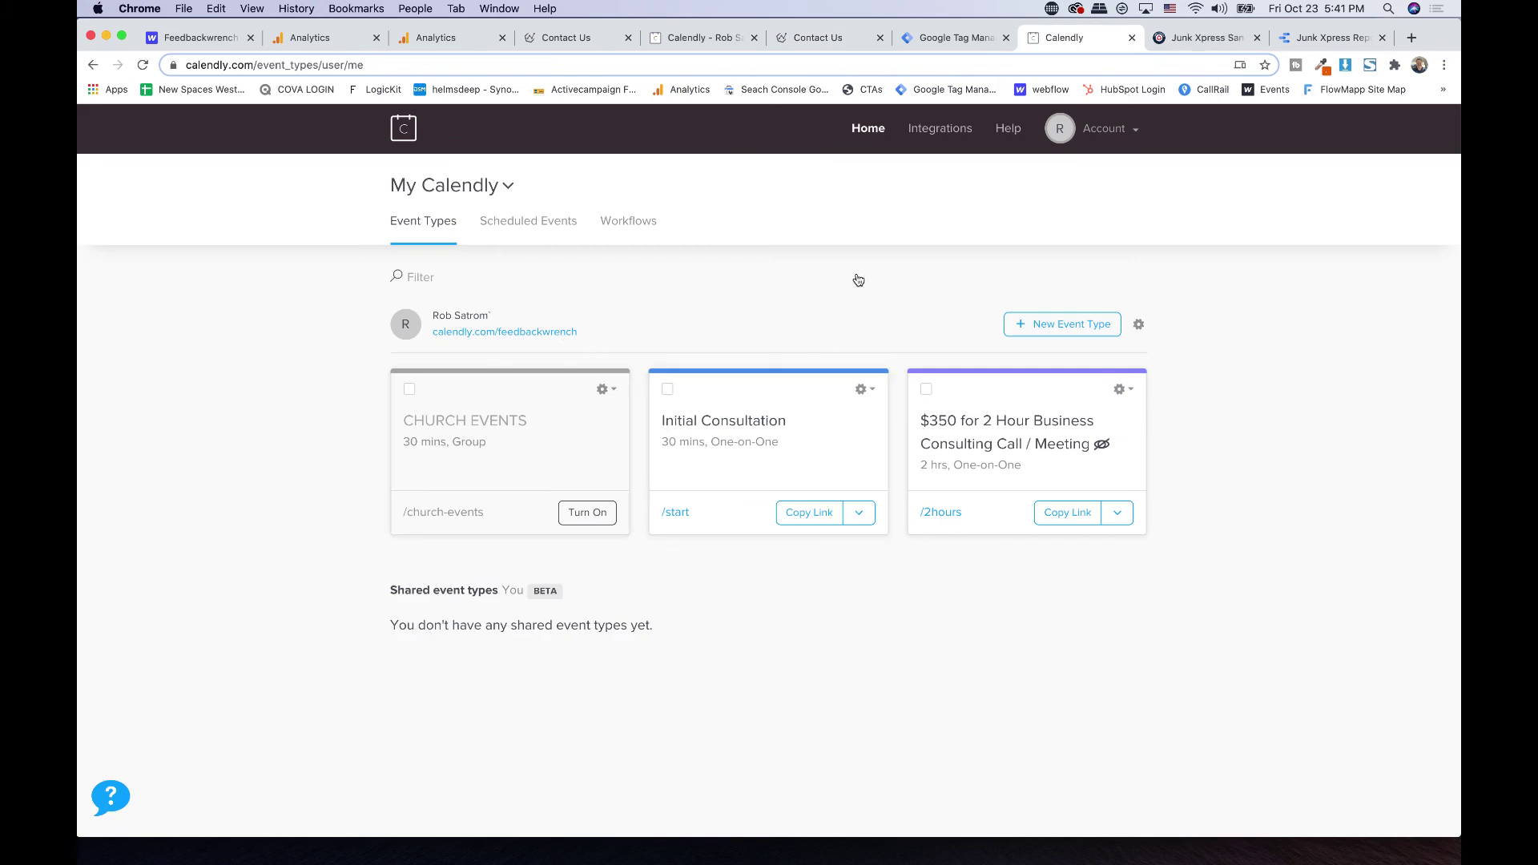
{"action": "left_click", "coordinate": [931, 133]}
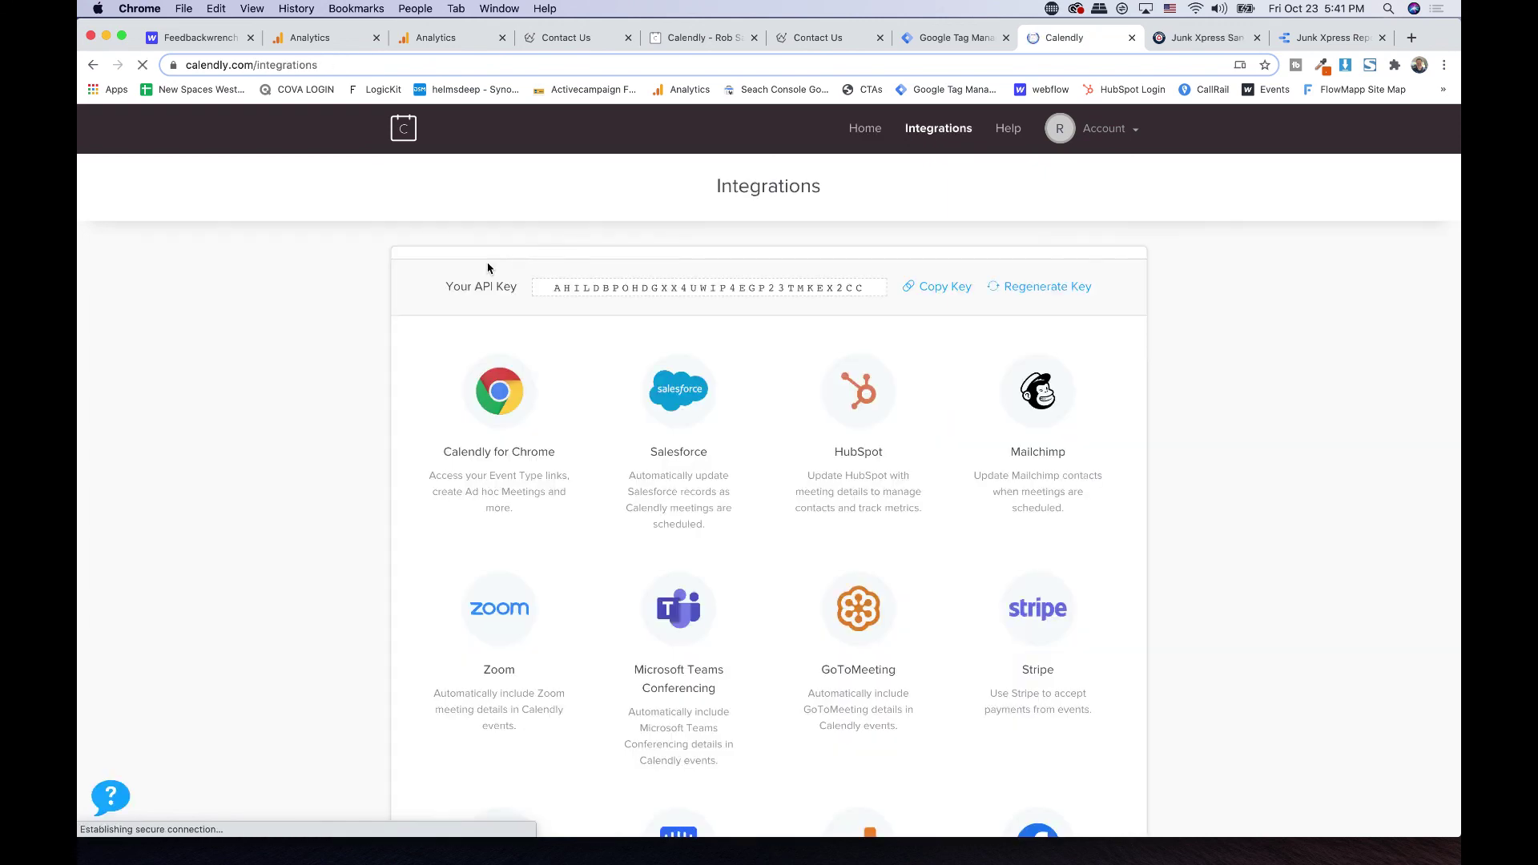
{"action": "key", "text": "super+f"}
{"action": "type", "text": "anal"}
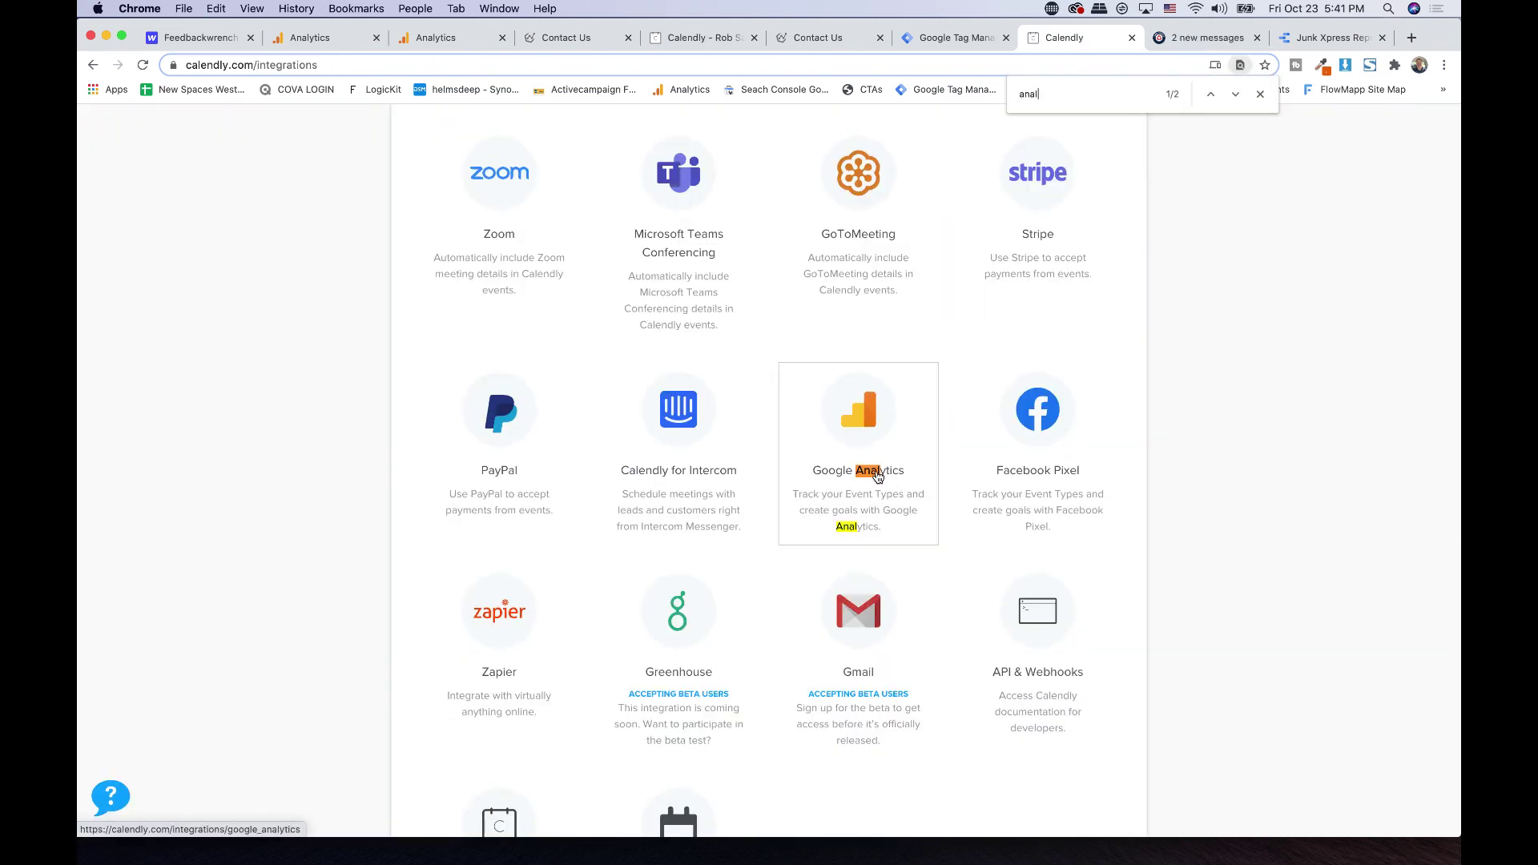
- Verify Calendly's Google Analytics integration is linked to UA-99818196-1, then return to Analytics
{"action": "left_click", "coordinate": [868, 474]}
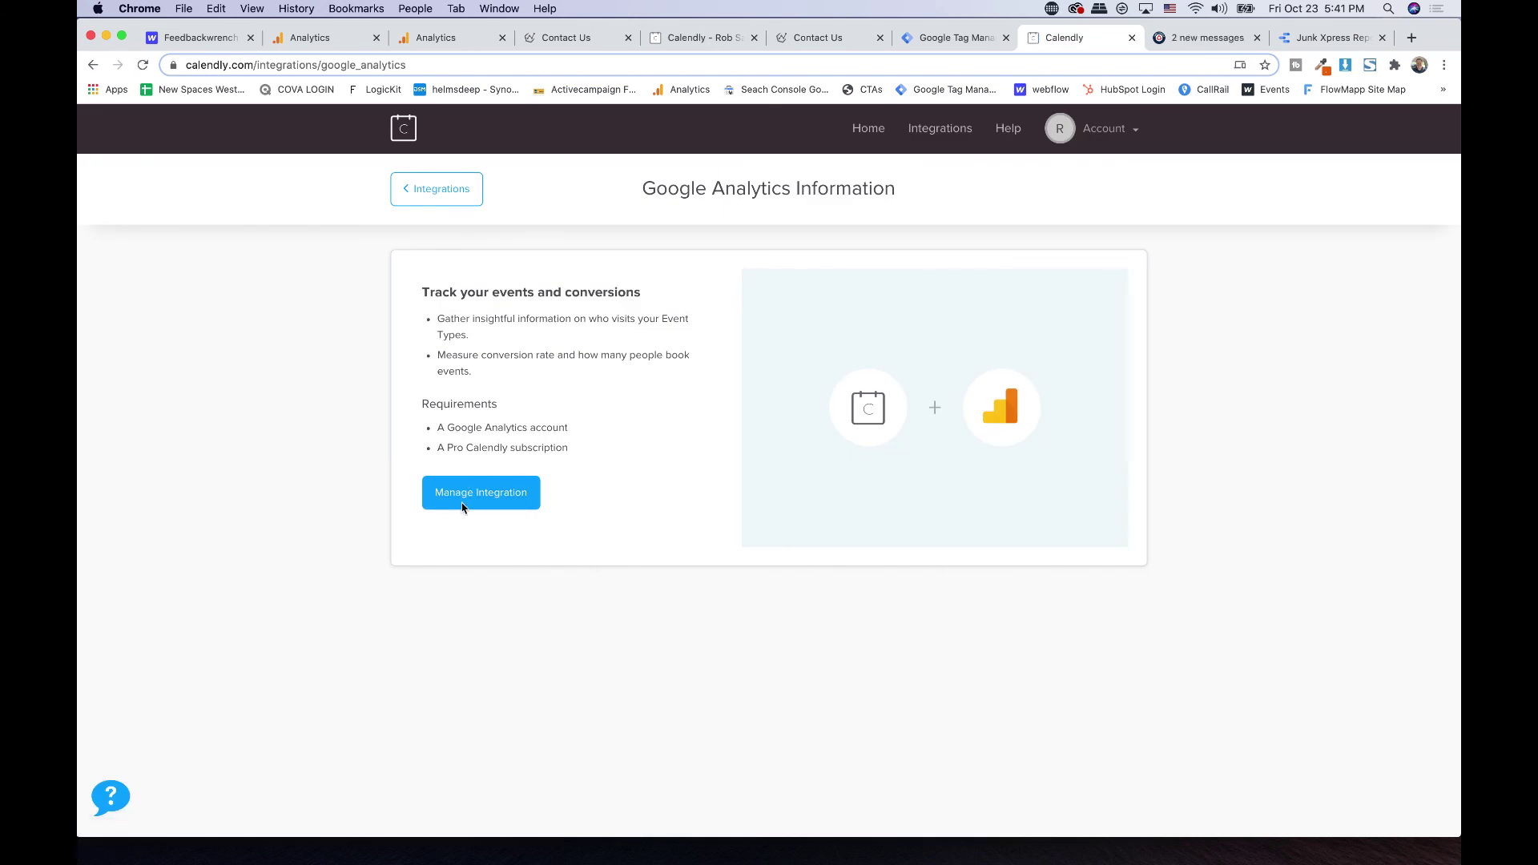
{"action": "left_click", "coordinate": [462, 507]}
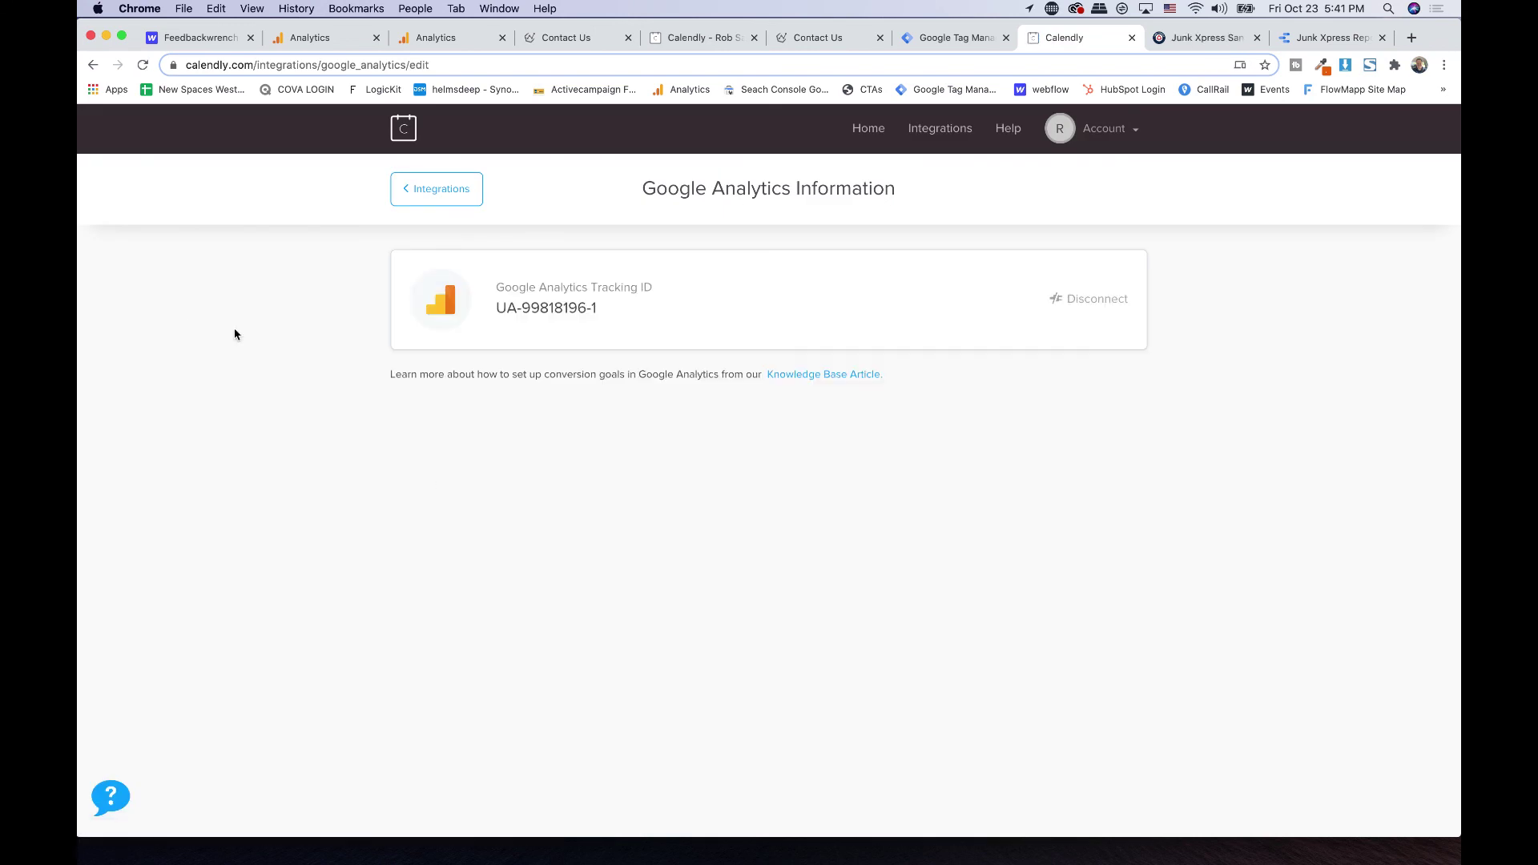
{"action": "triple_click", "coordinate": [564, 314]}
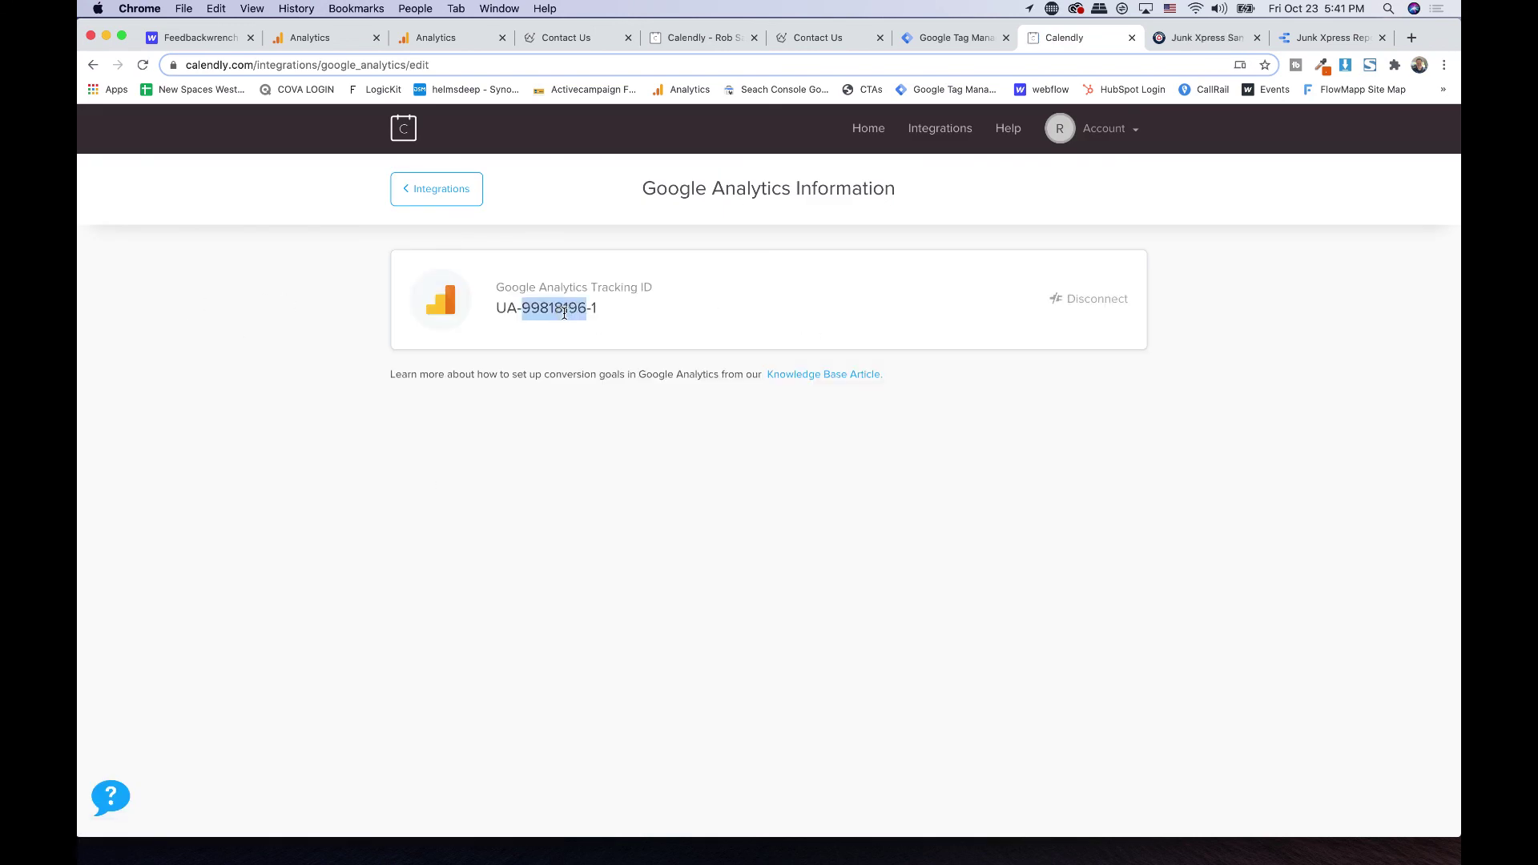
{"action": "left_click", "coordinate": [505, 323]}
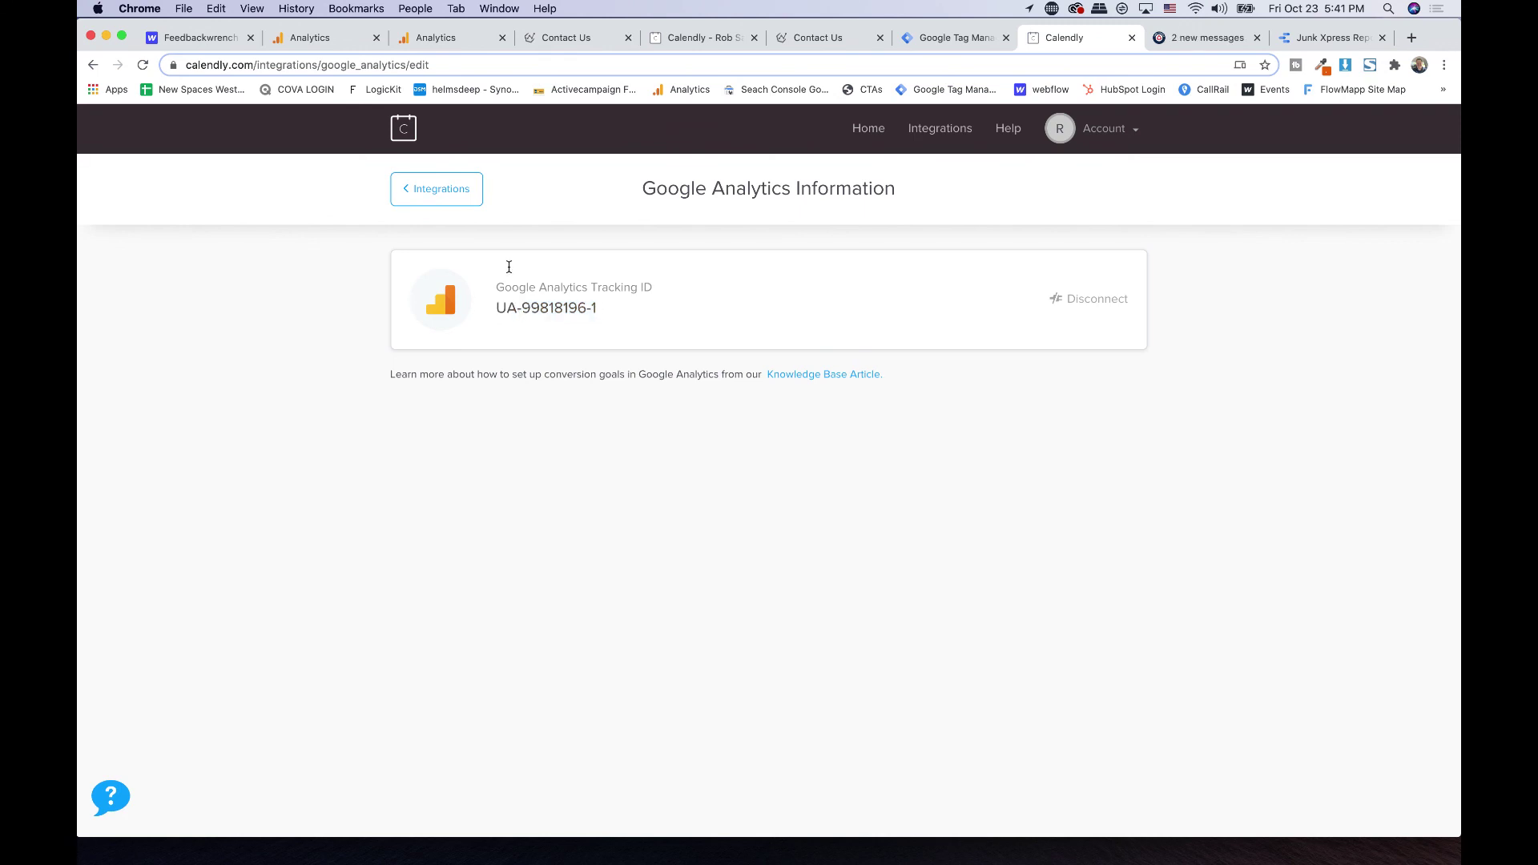
{"action": "left_click", "coordinate": [431, 198]}
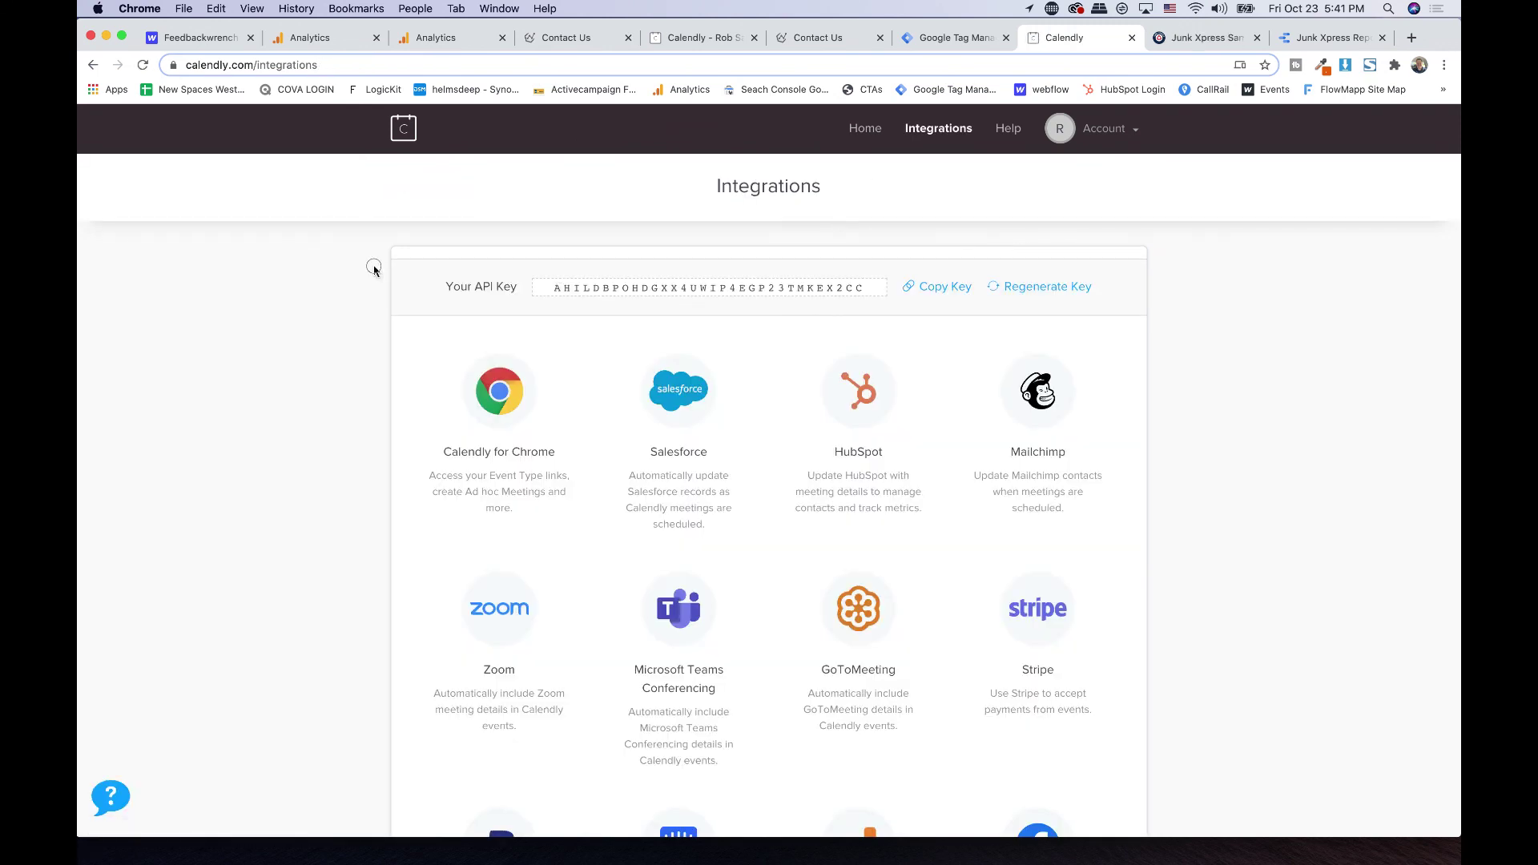
{"action": "left_click", "coordinate": [461, 38]}
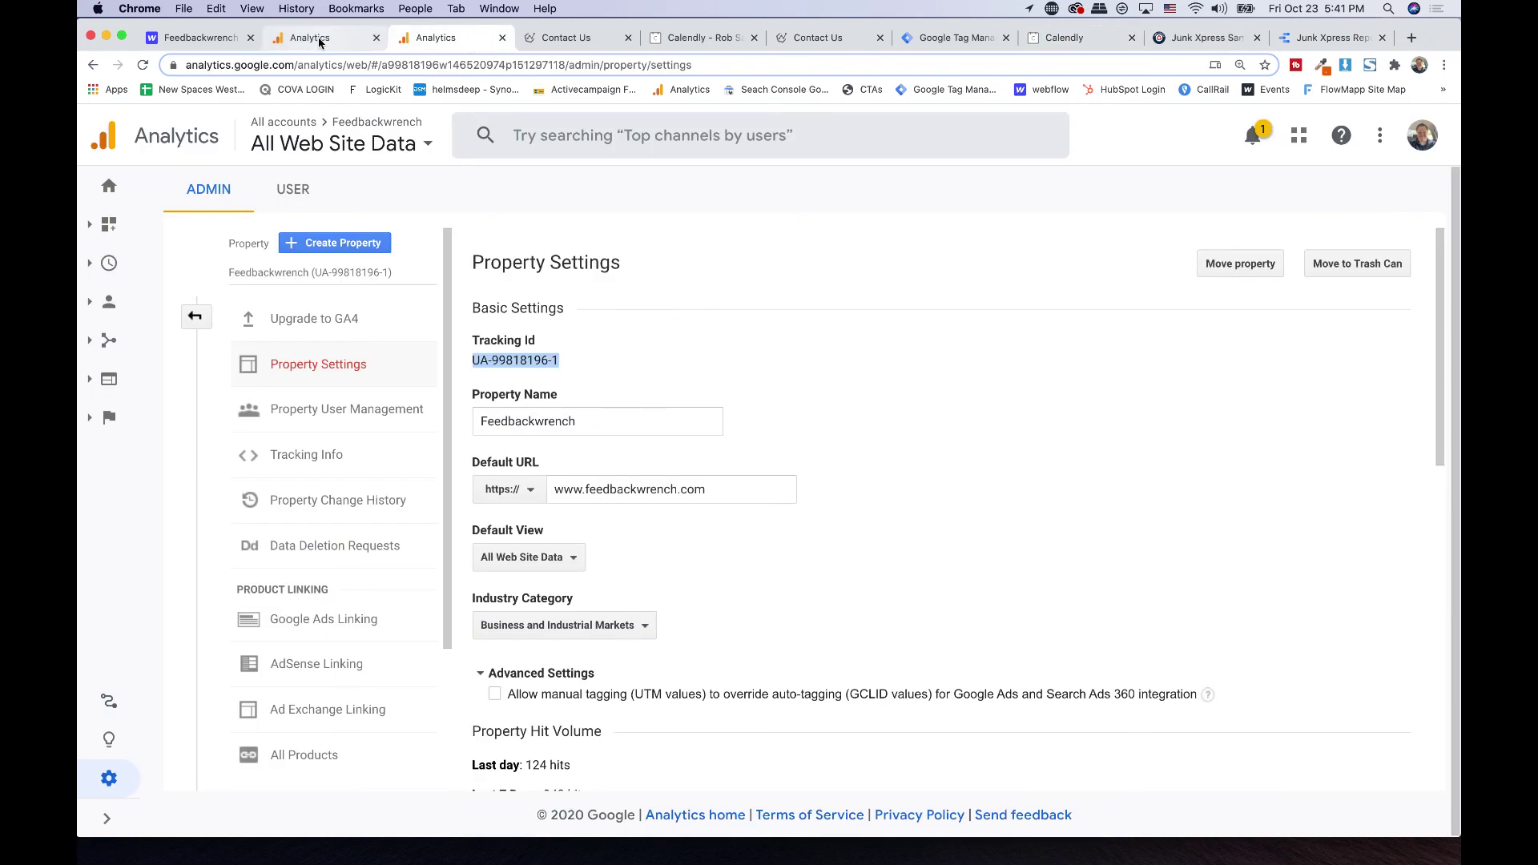
- Open Realtime Events for the last 30 minutes, showing invitee_event_type_page, invitee_select_day and invitee_select_time
{"action": "left_click", "coordinate": [195, 316]}
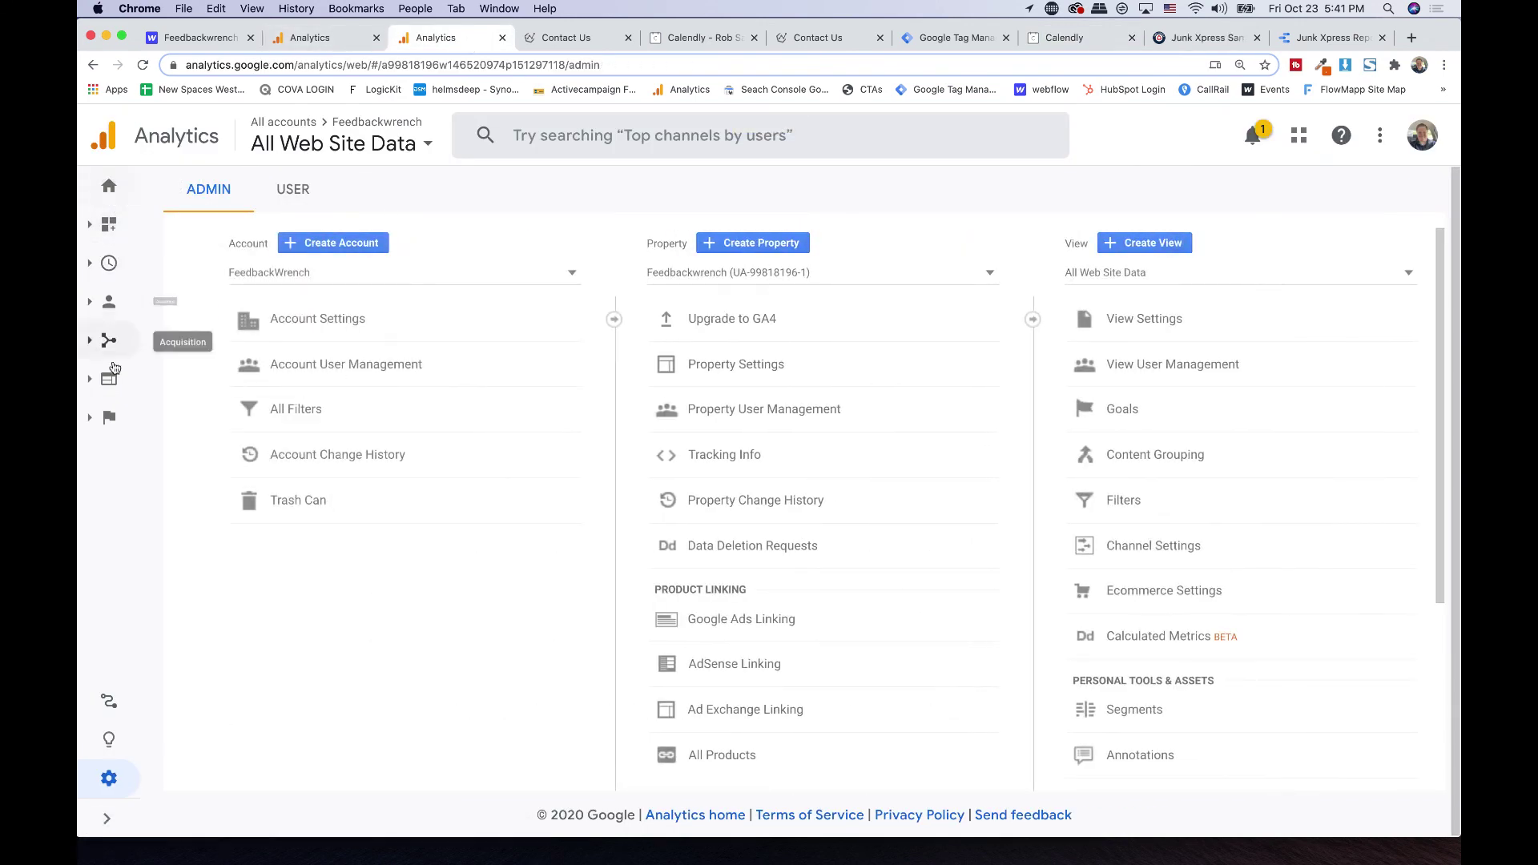
{"action": "left_click", "coordinate": [106, 225]}
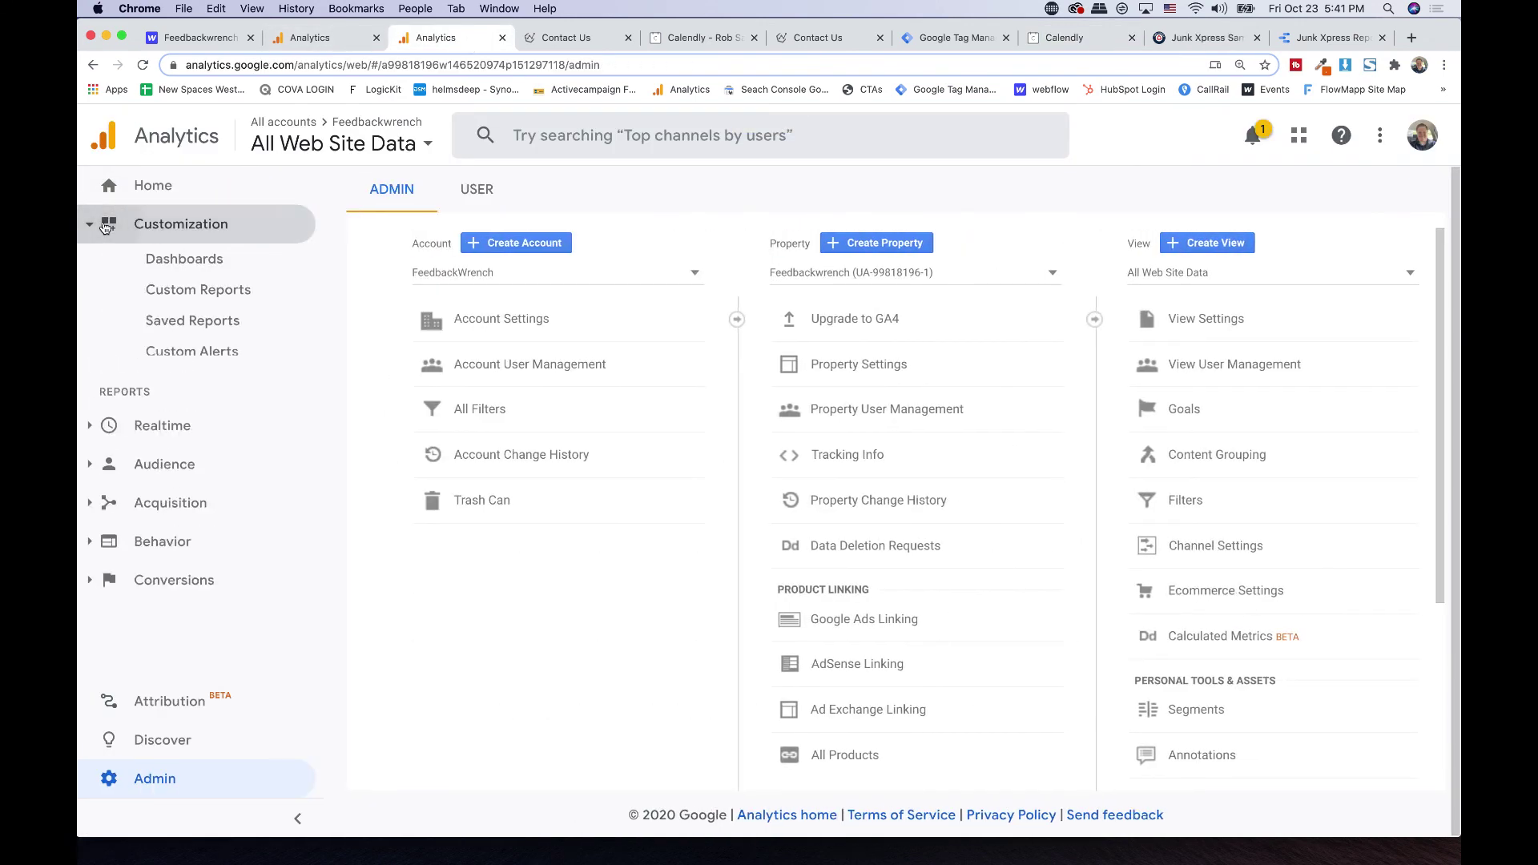
{"action": "left_click", "coordinate": [153, 425]}
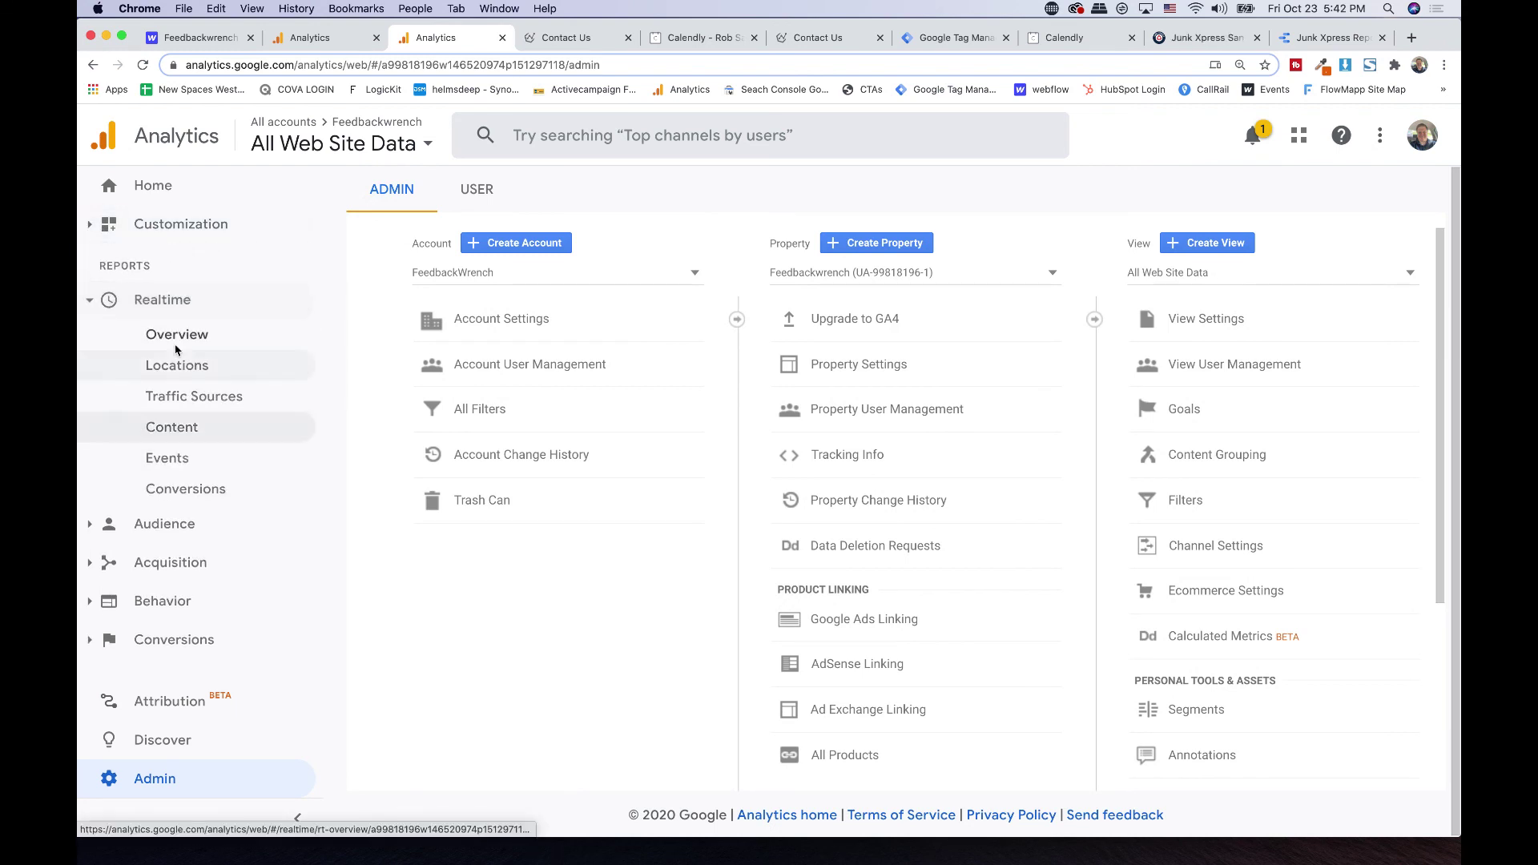
{"action": "left_click", "coordinate": [174, 463]}
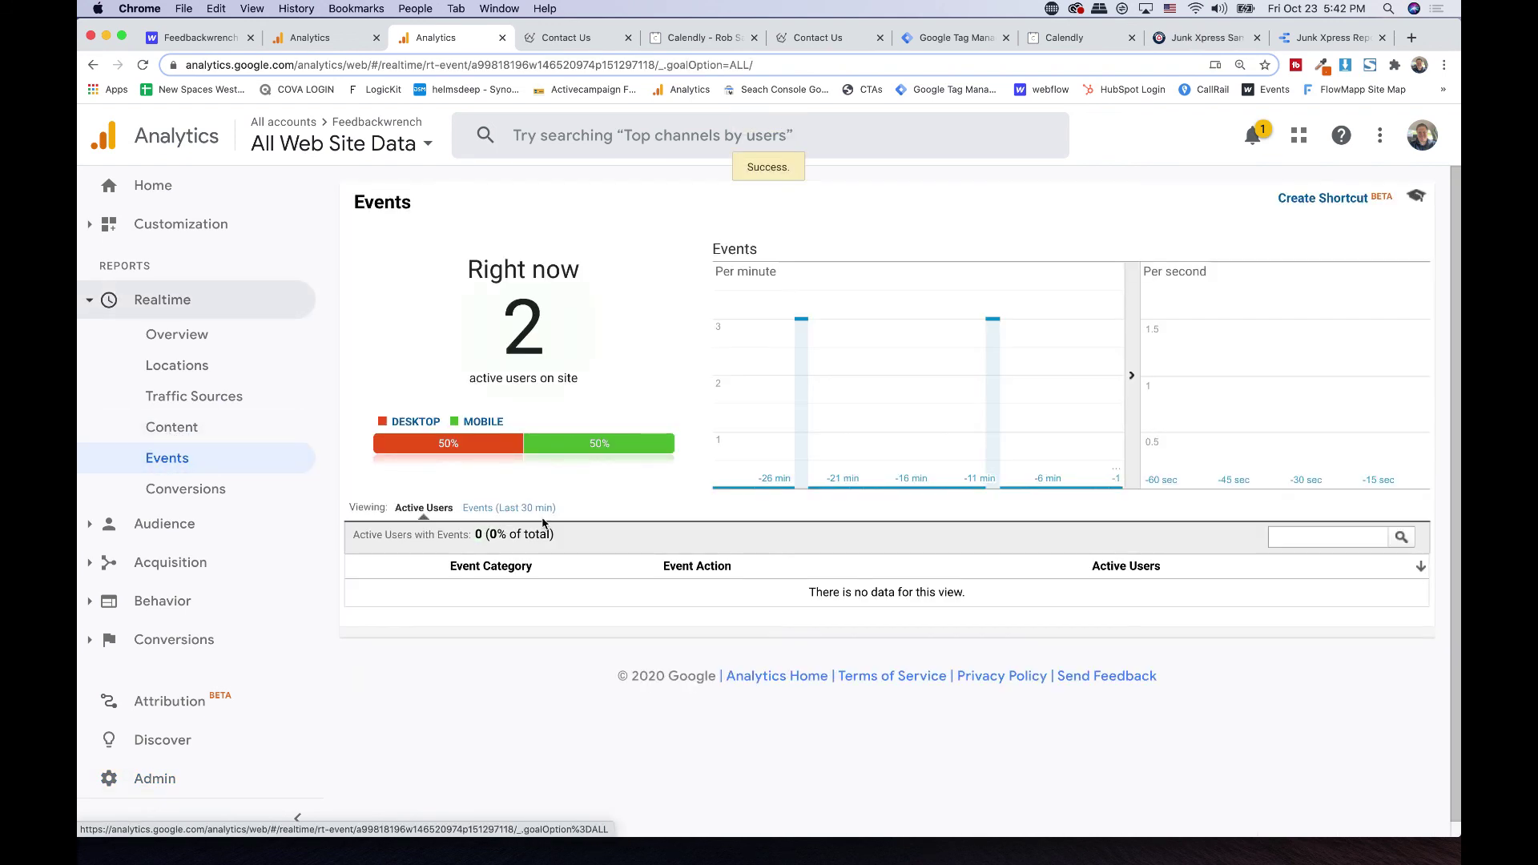
{"action": "left_click", "coordinate": [541, 509]}
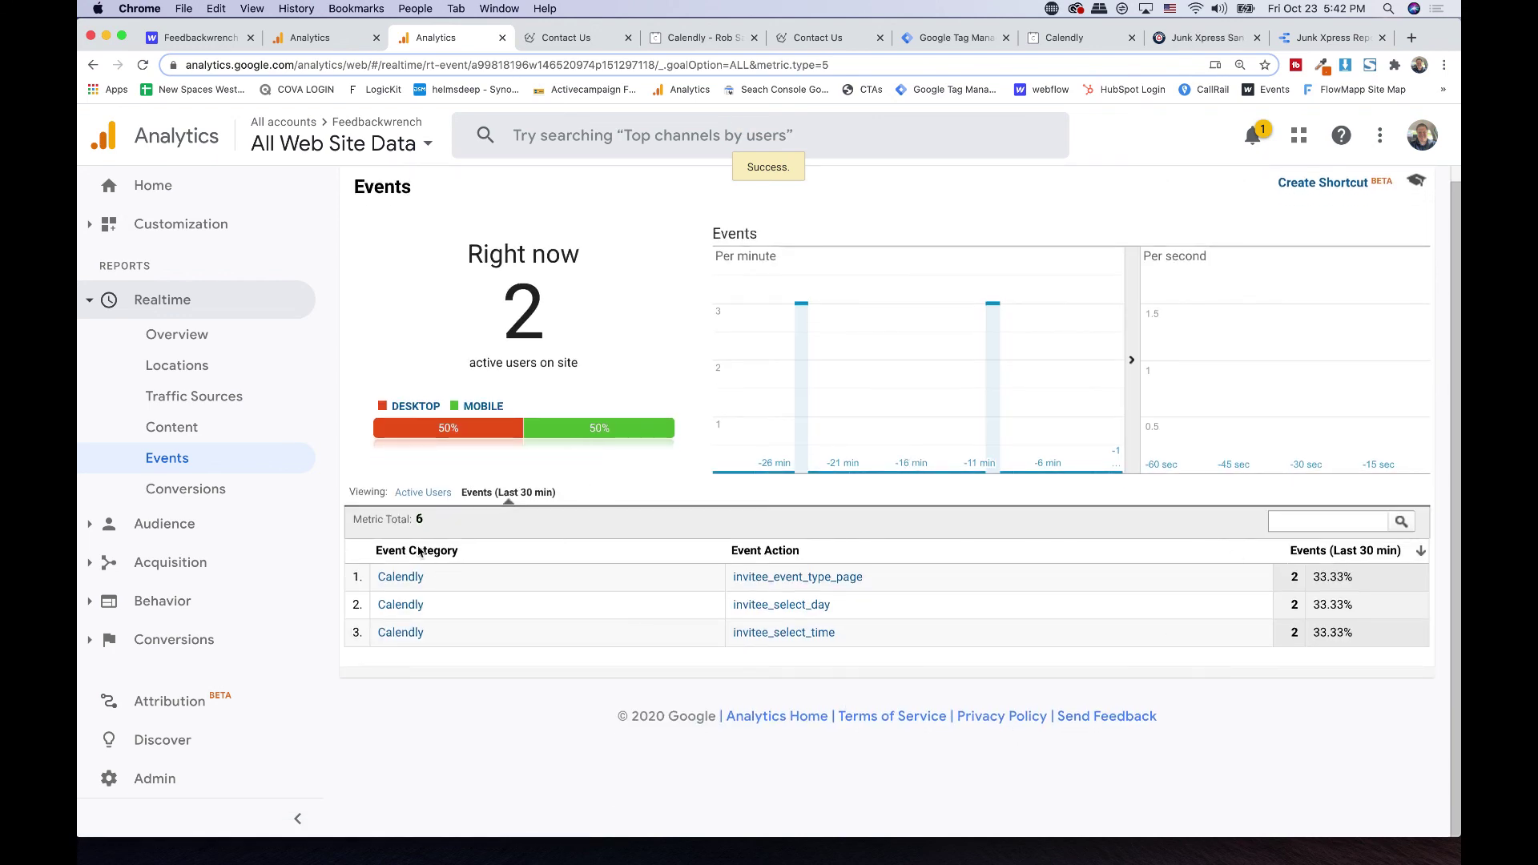
{"action": "triple_click", "coordinate": [377, 551]}
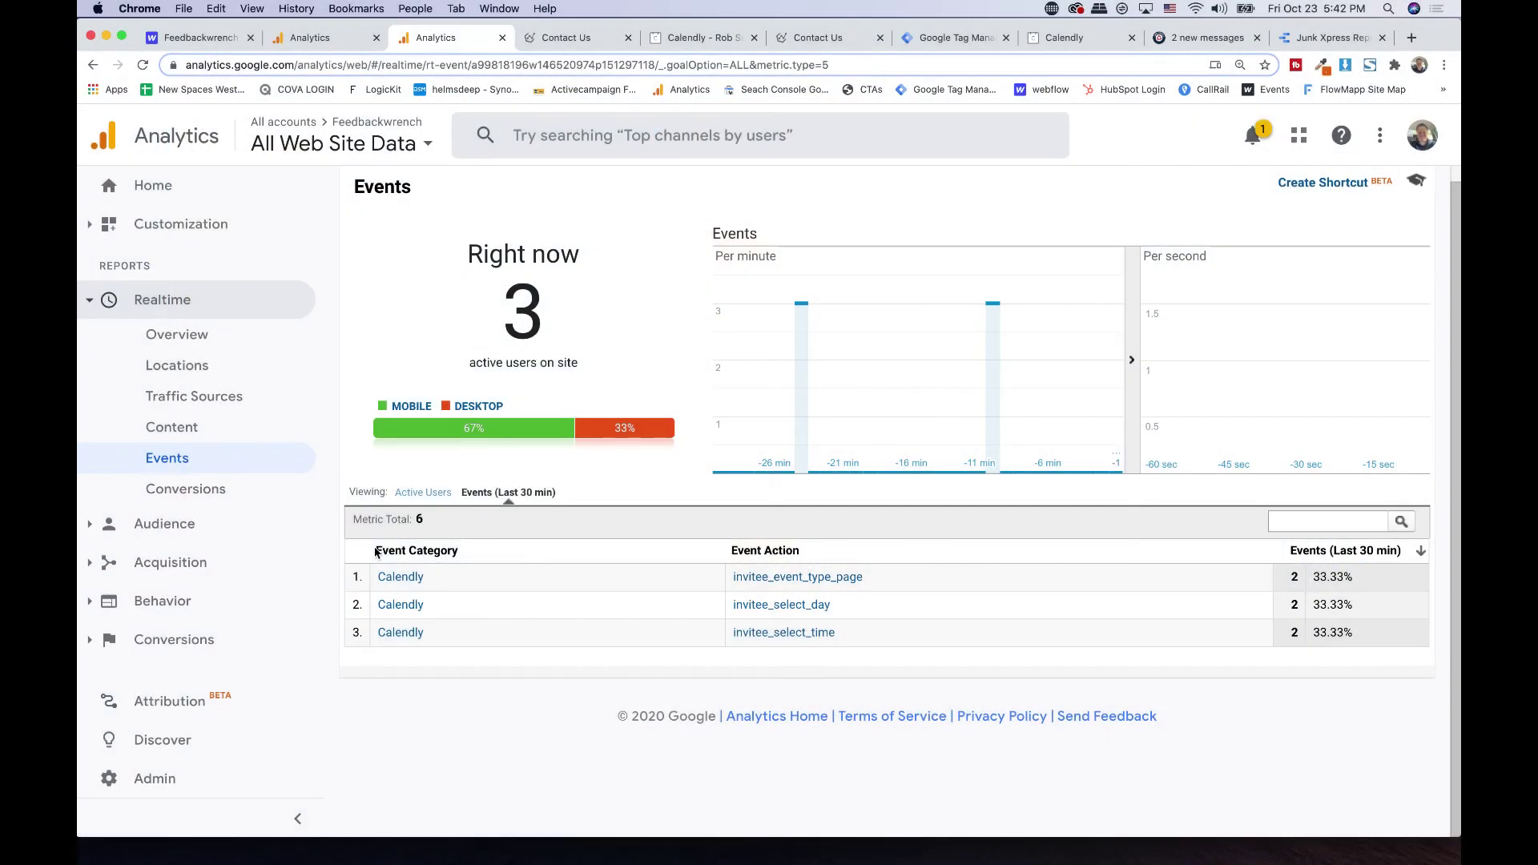
{"action": "triple_click", "coordinate": [375, 551]}
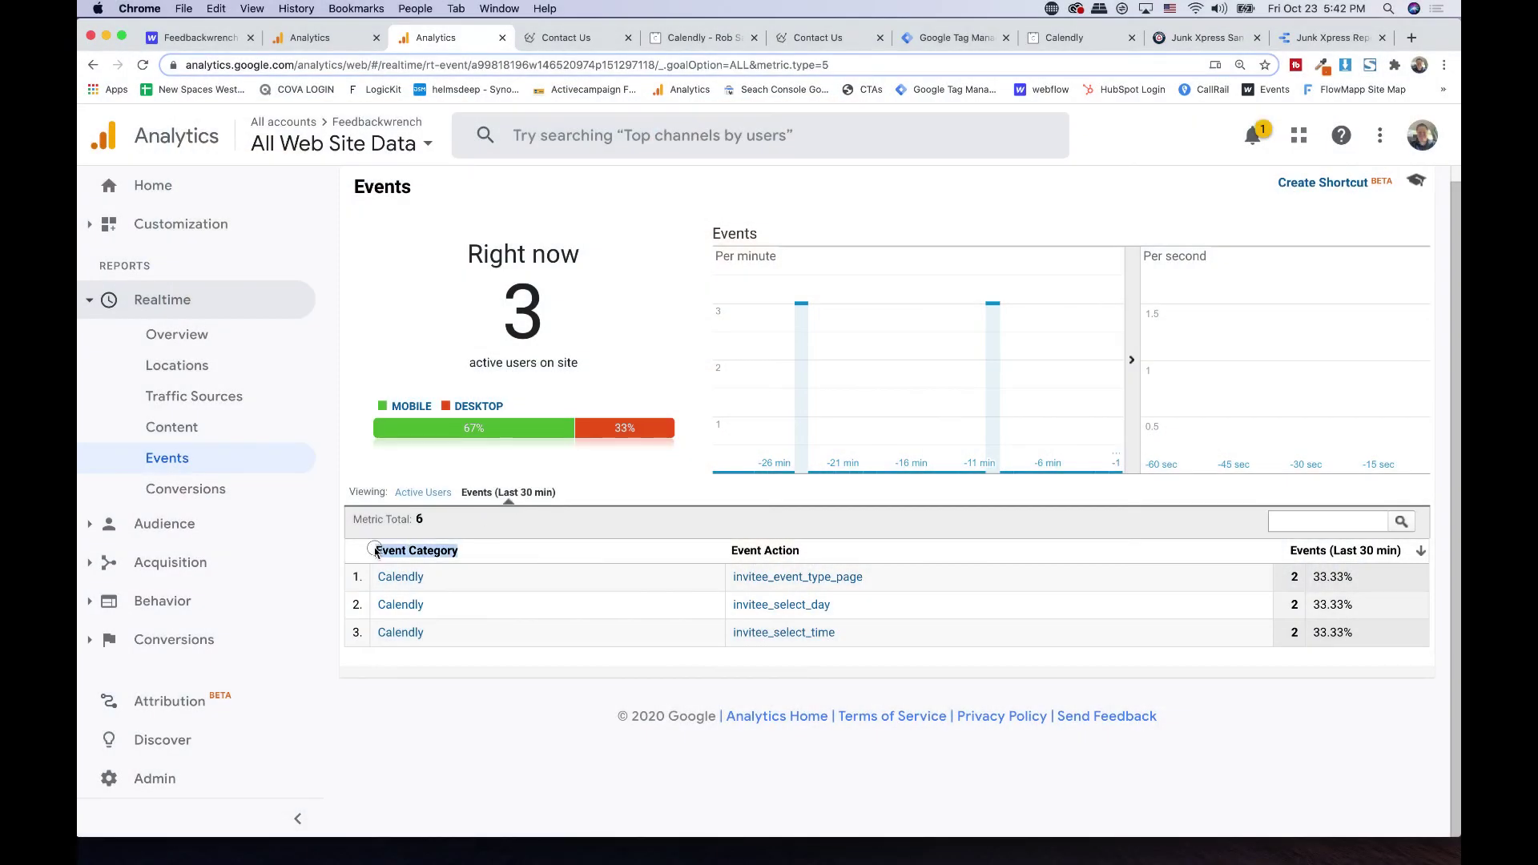
{"action": "triple_click", "coordinate": [768, 550]}
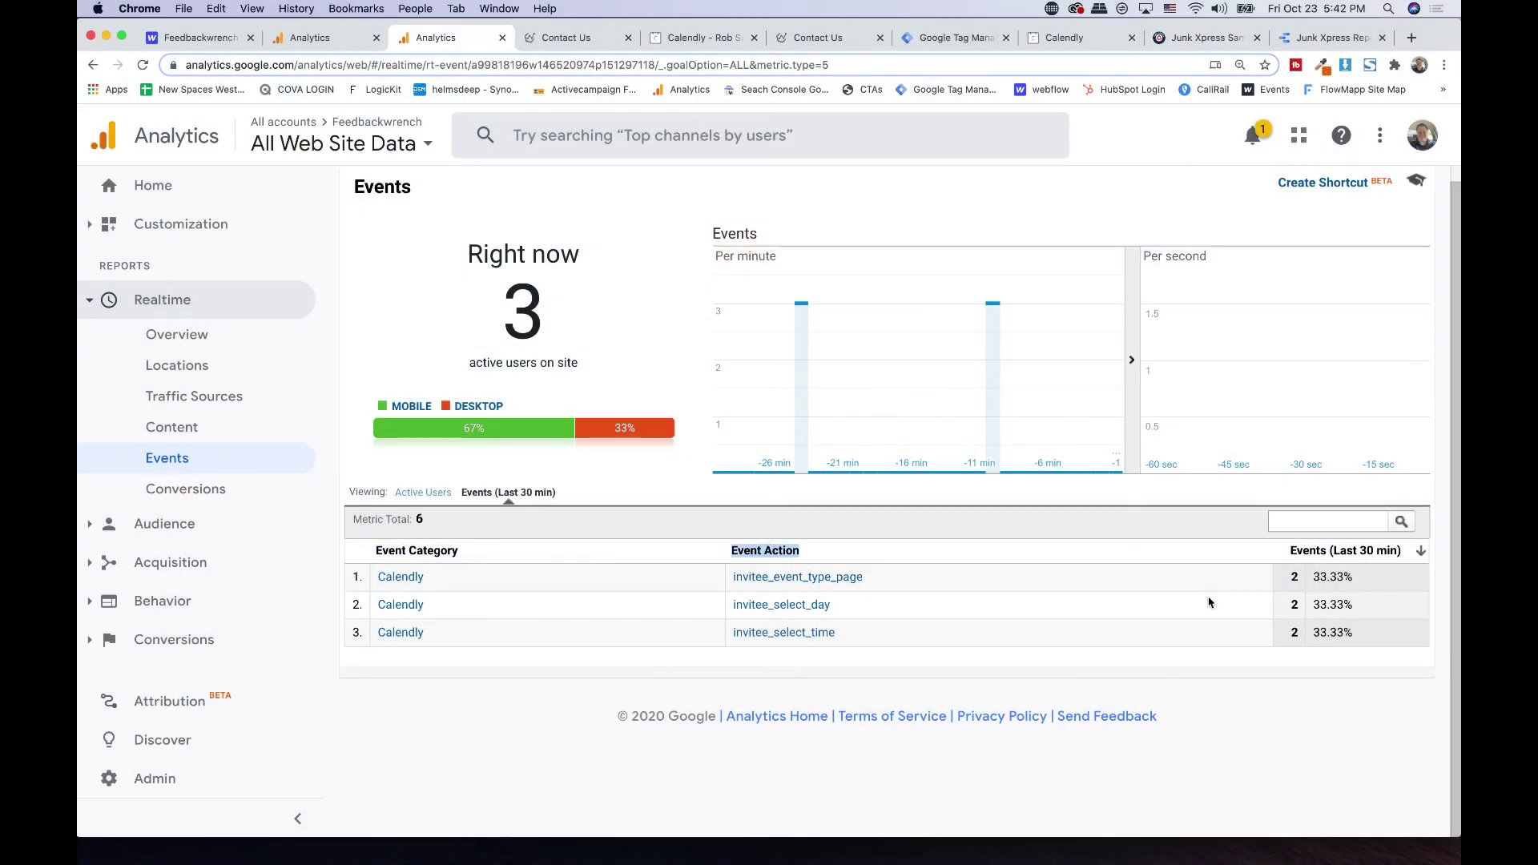
{"action": "left_click", "coordinate": [495, 697]}
{"action": "double_click", "coordinate": [433, 552]}
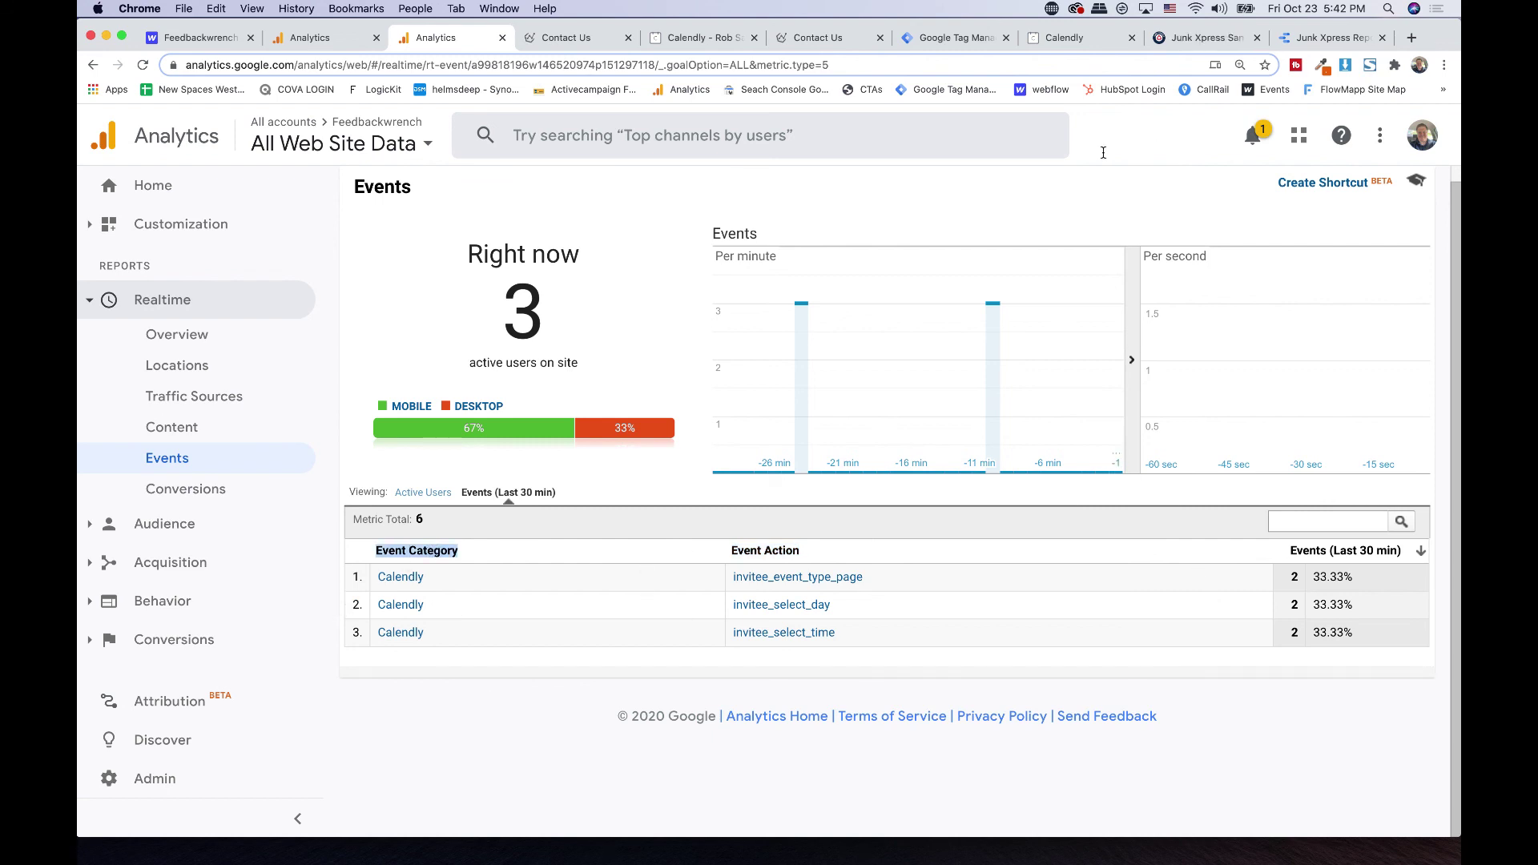
{"action": "left_click", "coordinate": [1065, 37]}
{"action": "left_click", "coordinate": [440, 38]}
{"action": "double_click", "coordinate": [424, 552]}
{"action": "left_click", "coordinate": [472, 576]}
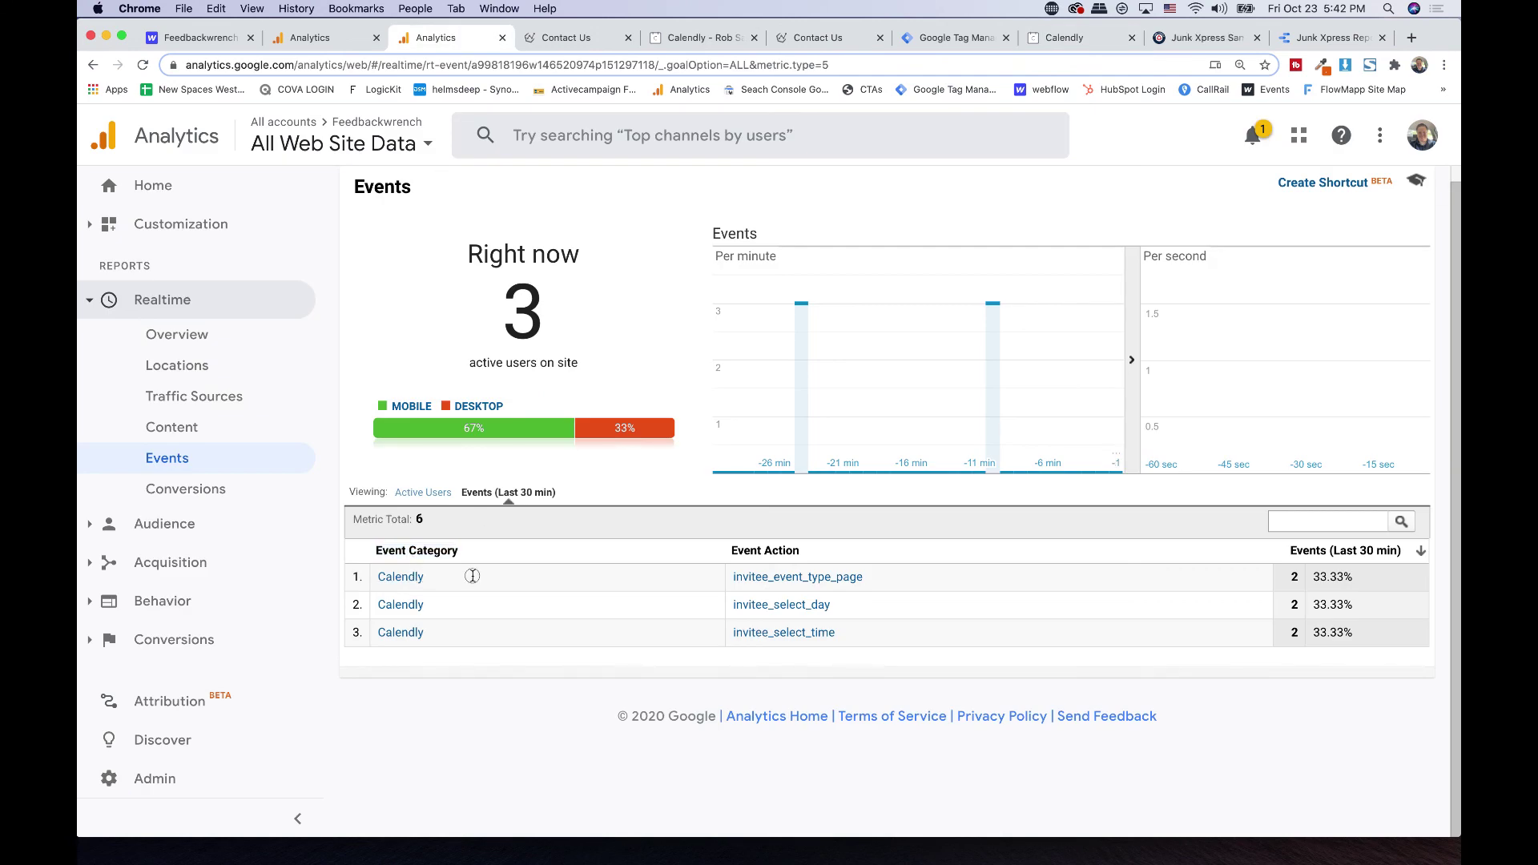
{"action": "left_click_drag", "start_coordinate": [475, 587], "coordinate": [518, 675]}
{"action": "left_click", "coordinate": [517, 677]}
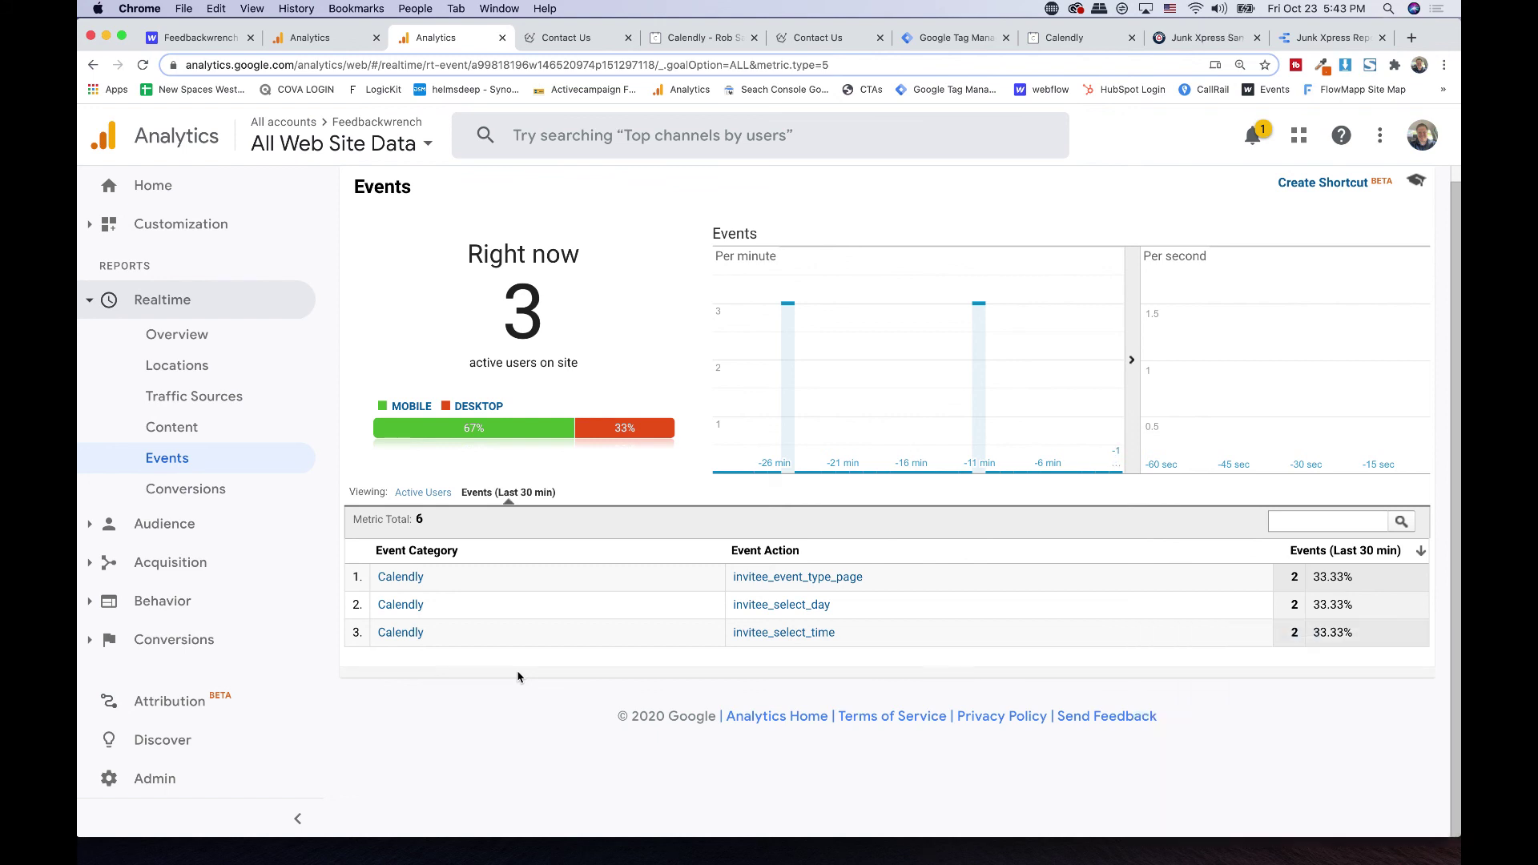
- Test the Contact Us page's Schedule a Call button, closing the Calendly booking page it opens
{"action": "left_click", "coordinate": [1074, 42]}
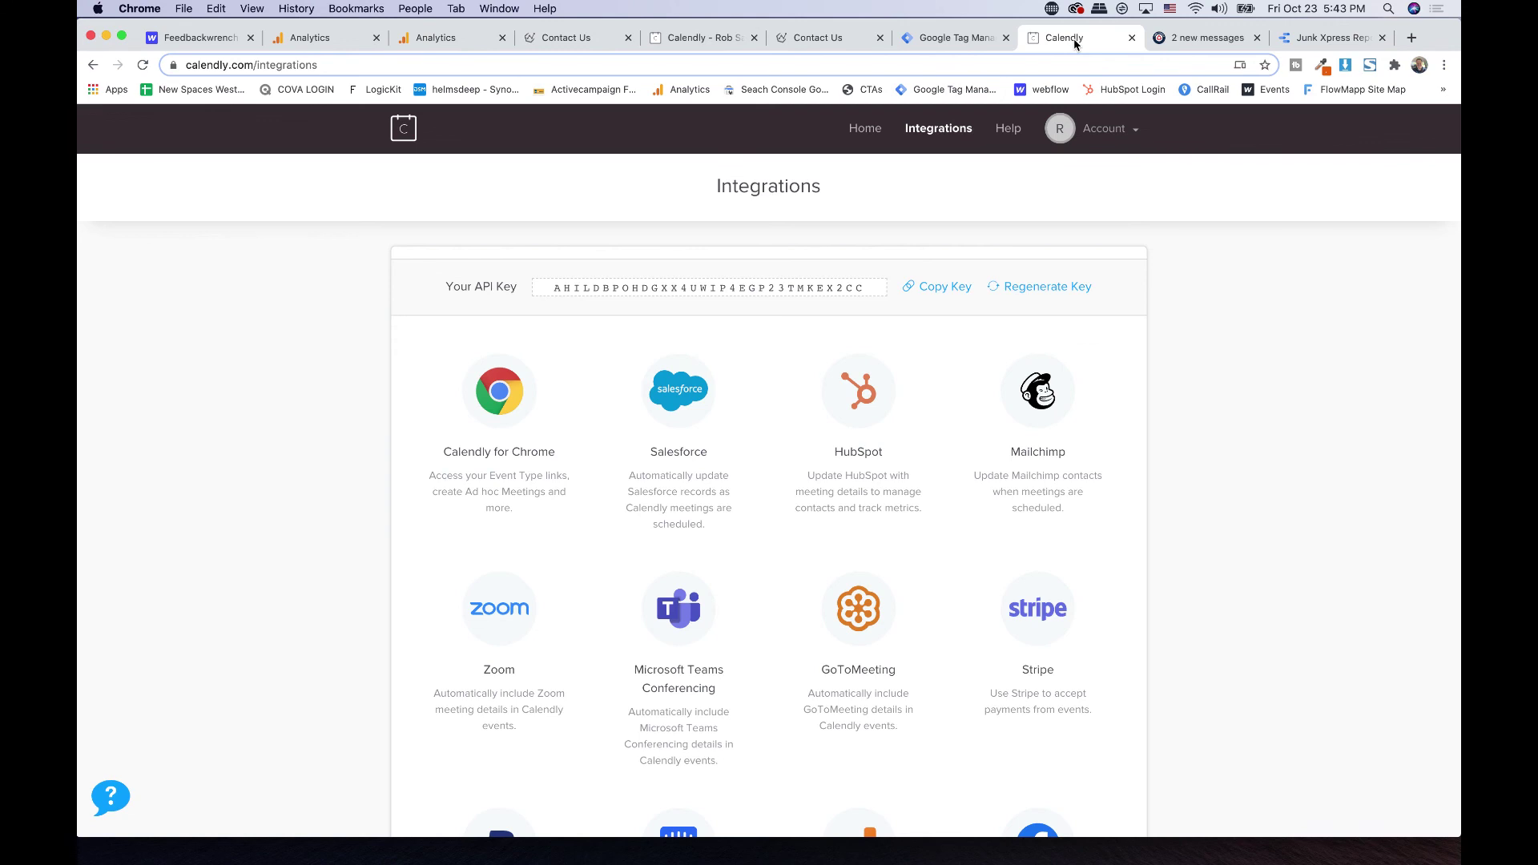
{"action": "left_click", "coordinate": [805, 43]}
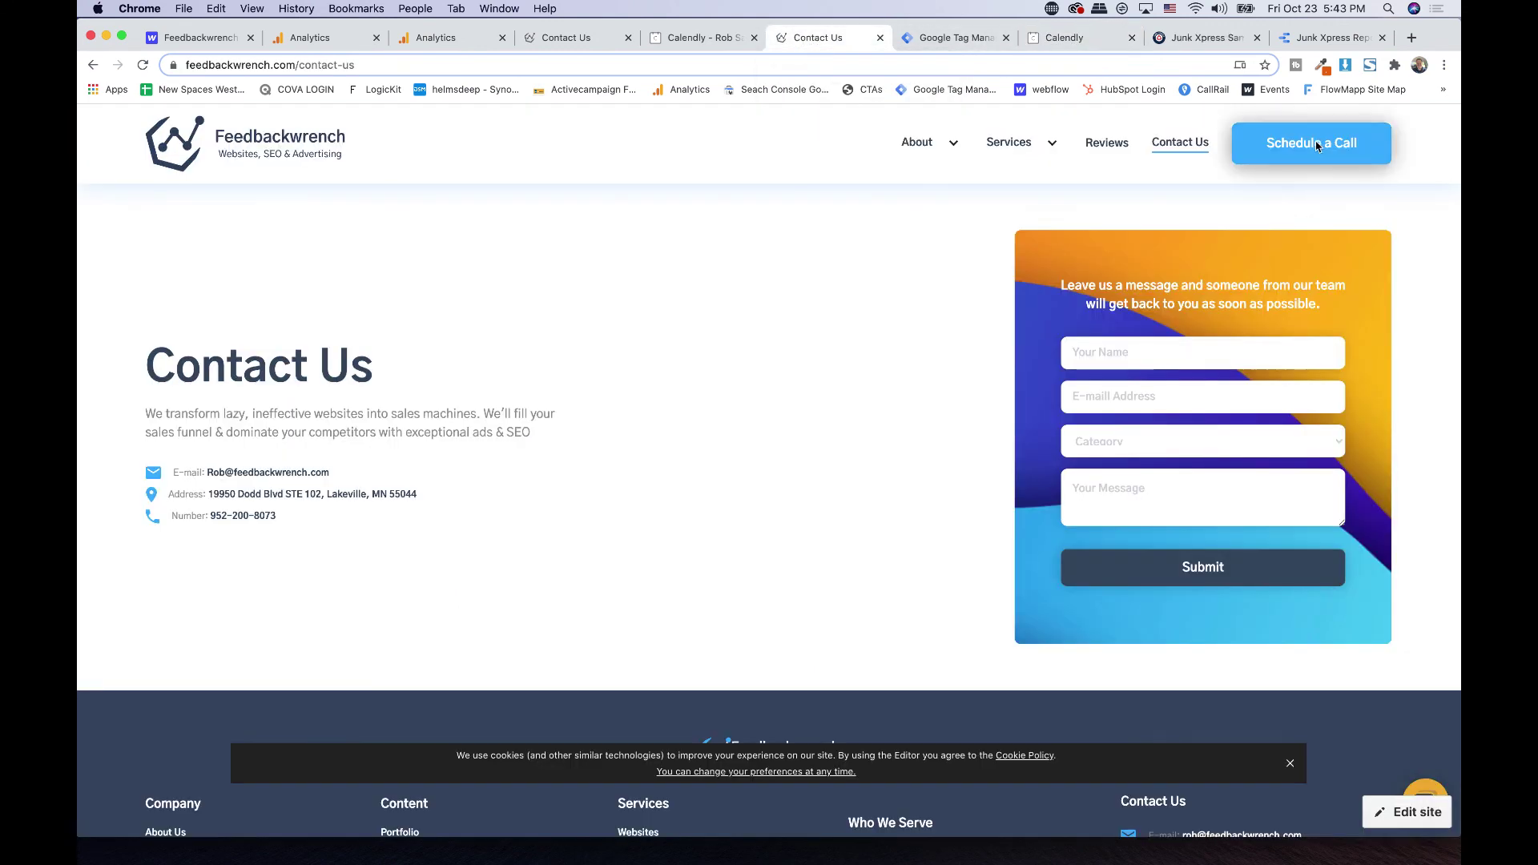
{"action": "left_click", "coordinate": [1310, 144]}
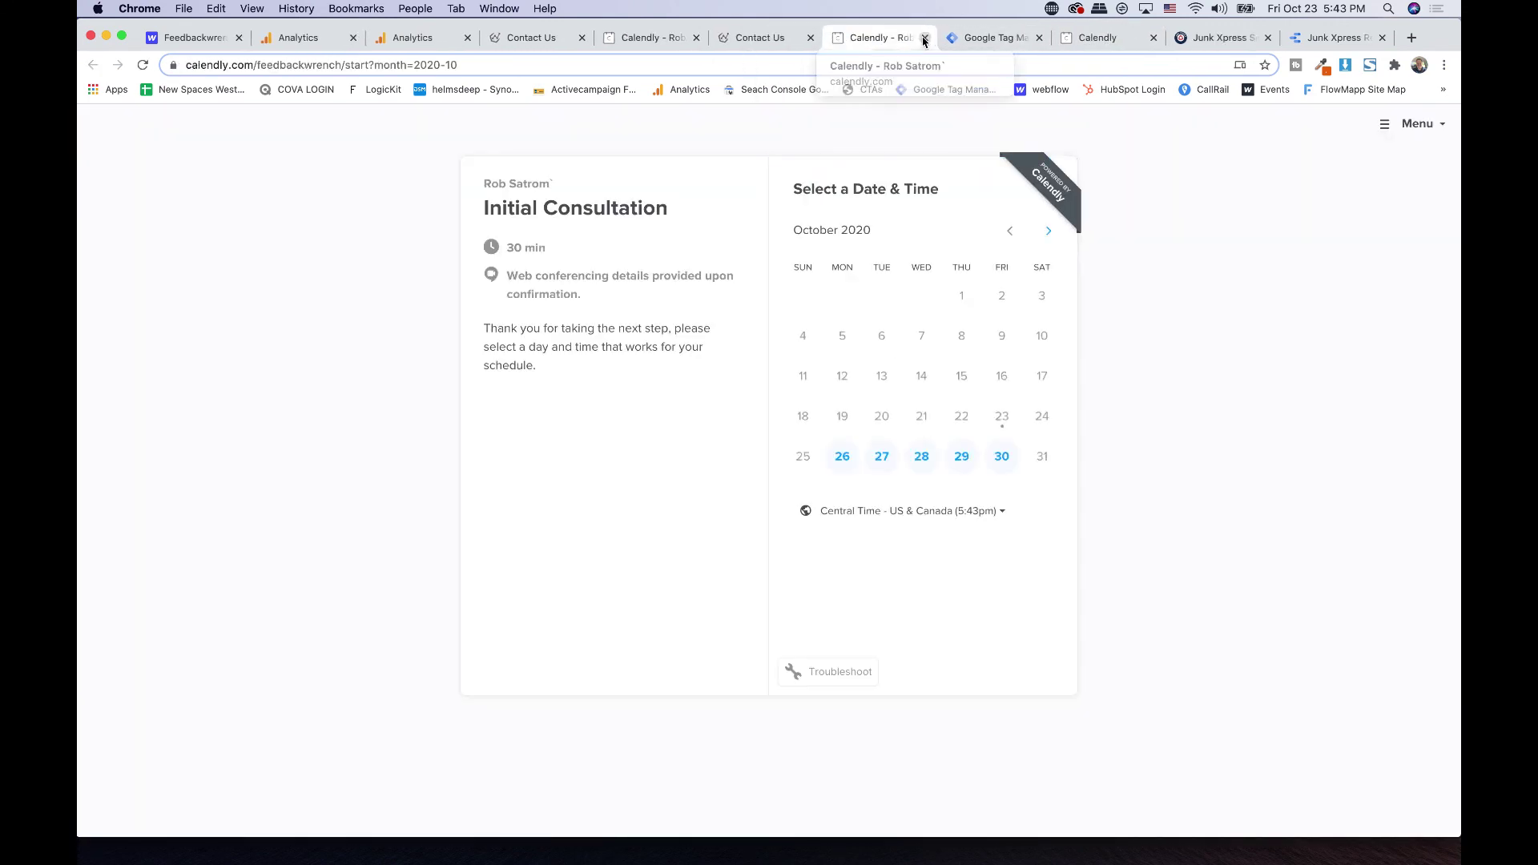
{"action": "left_click", "coordinate": [926, 38]}
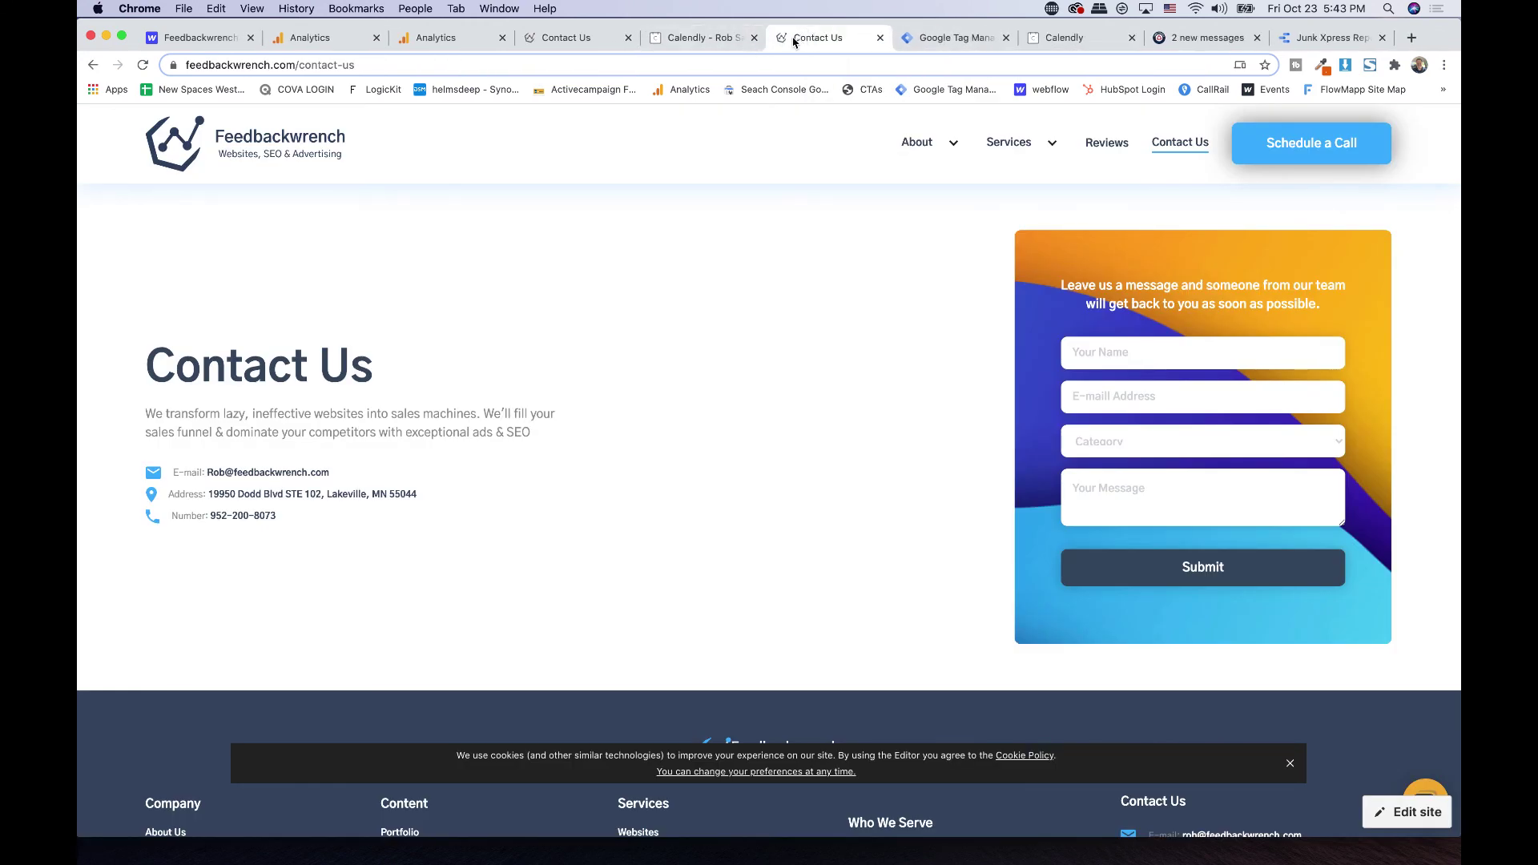
{"action": "left_click", "coordinate": [680, 38]}
{"action": "left_click", "coordinate": [813, 39]}
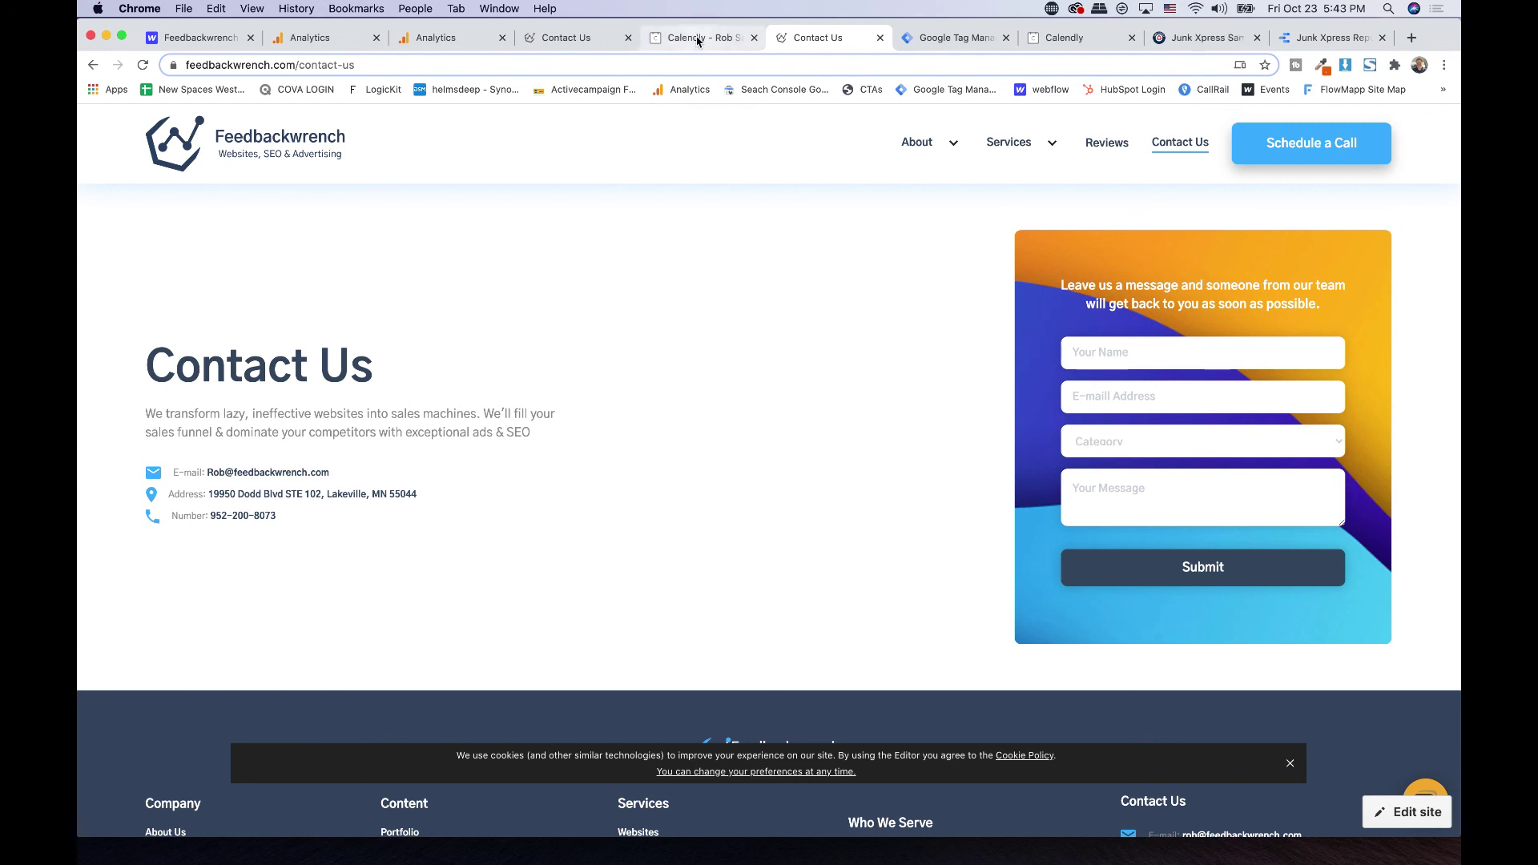
- Review the Contact Us e-mail line, then bring up the Junk Xpress San Francisco page
{"action": "triple_click", "coordinate": [248, 472]}
{"action": "left_click", "coordinate": [332, 582]}
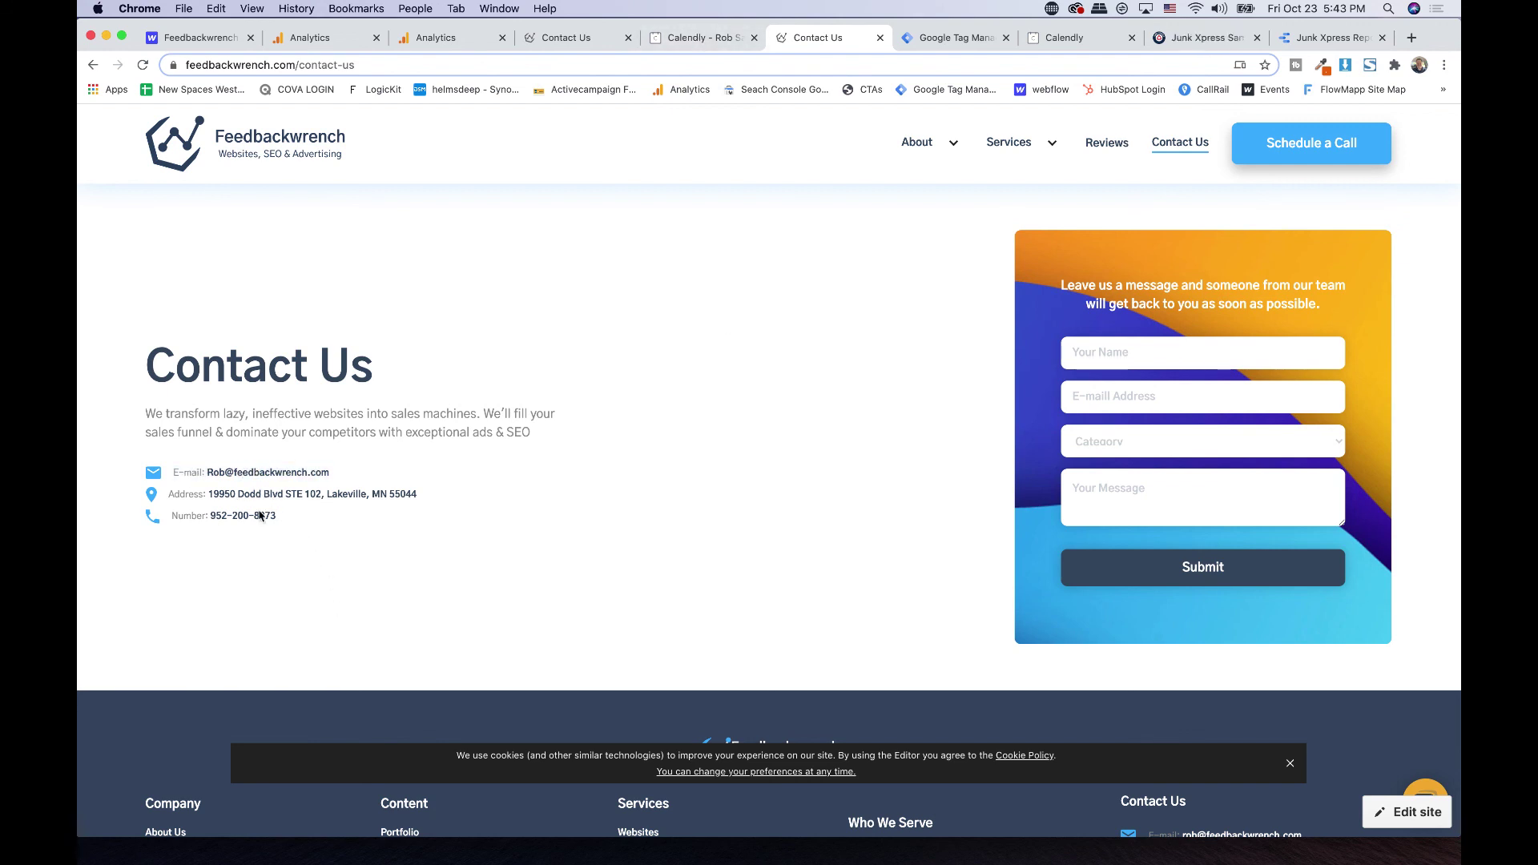
{"action": "scroll", "coordinate": [261, 519], "scroll_direction": "up", "scroll_amount": 10}
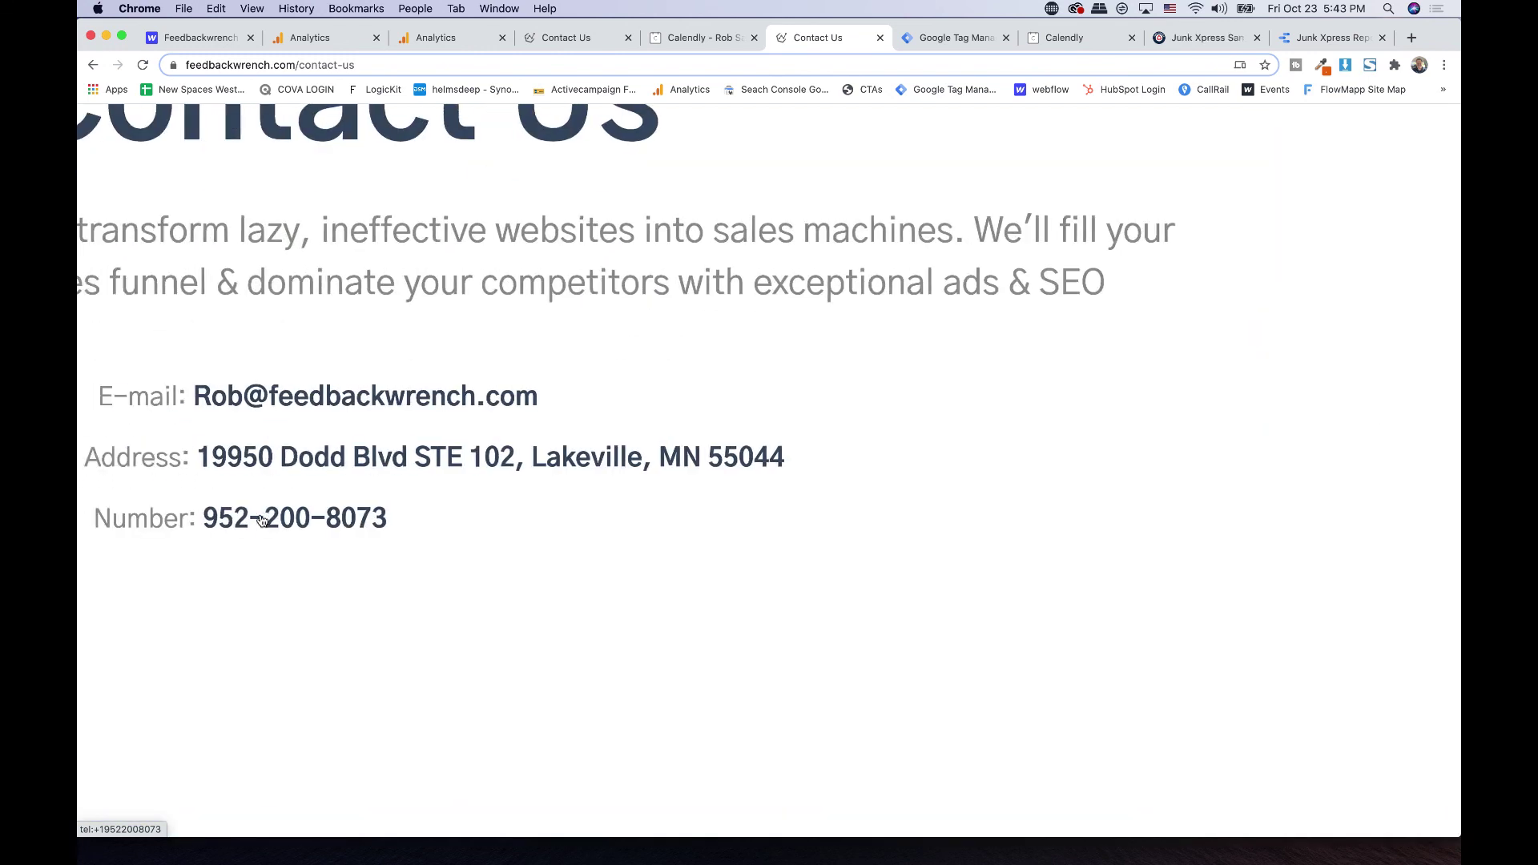
{"action": "scroll", "coordinate": [513, 520], "scroll_direction": "down", "scroll_amount": 10}
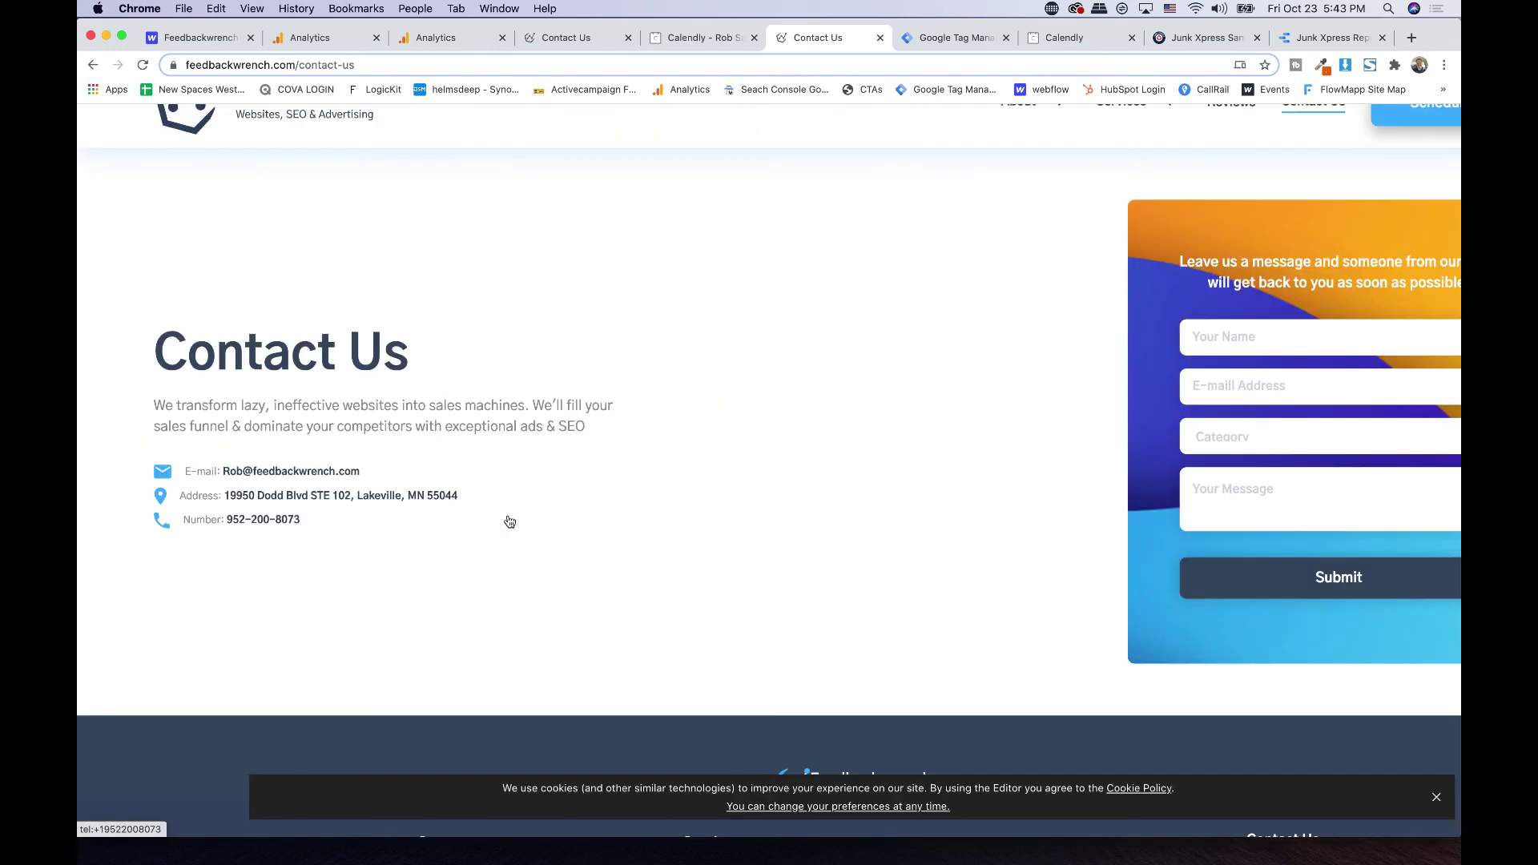
{"action": "left_click", "coordinate": [1201, 38]}
{"action": "scroll", "coordinate": [870, 287], "scroll_direction": "up", "scroll_amount": 20}
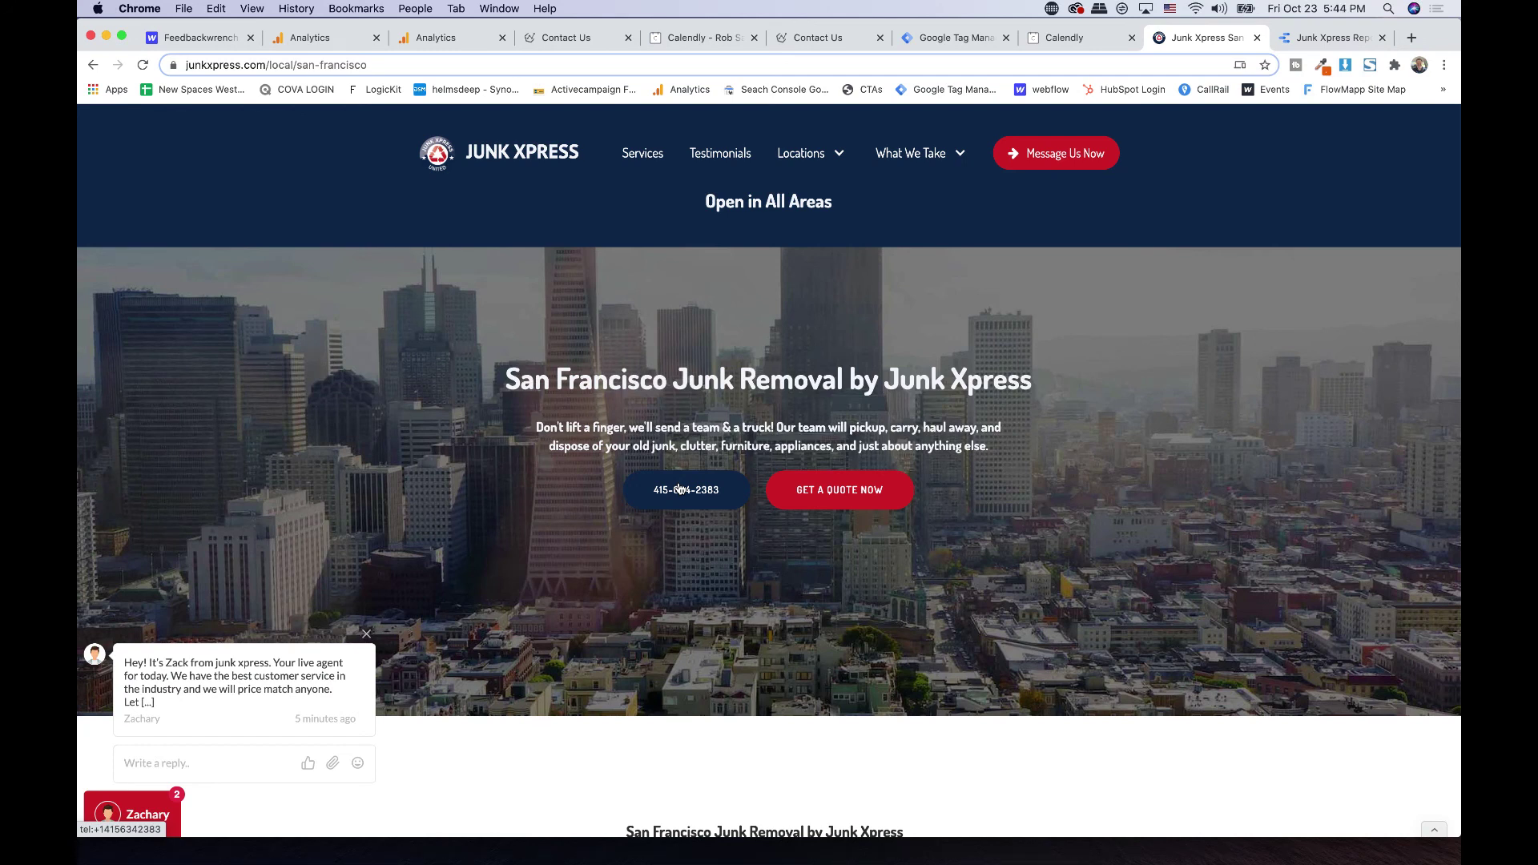
- Test the Contact Us phone link, dismiss the FaceTime popup, and bring up the link's context menu
{"action": "left_click", "coordinate": [559, 45]}
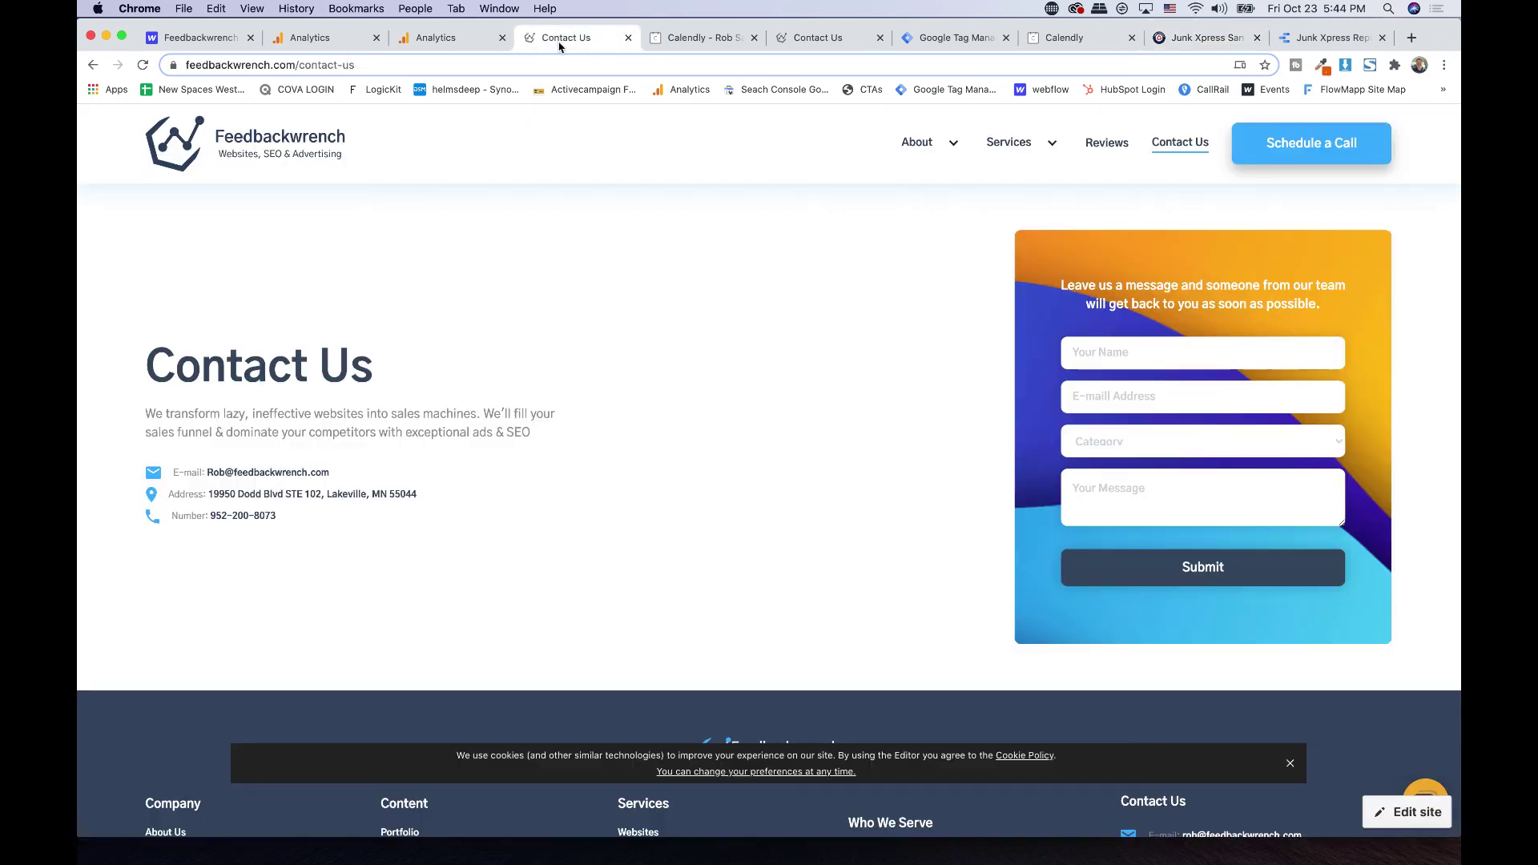
{"action": "left_click", "coordinate": [234, 523]}
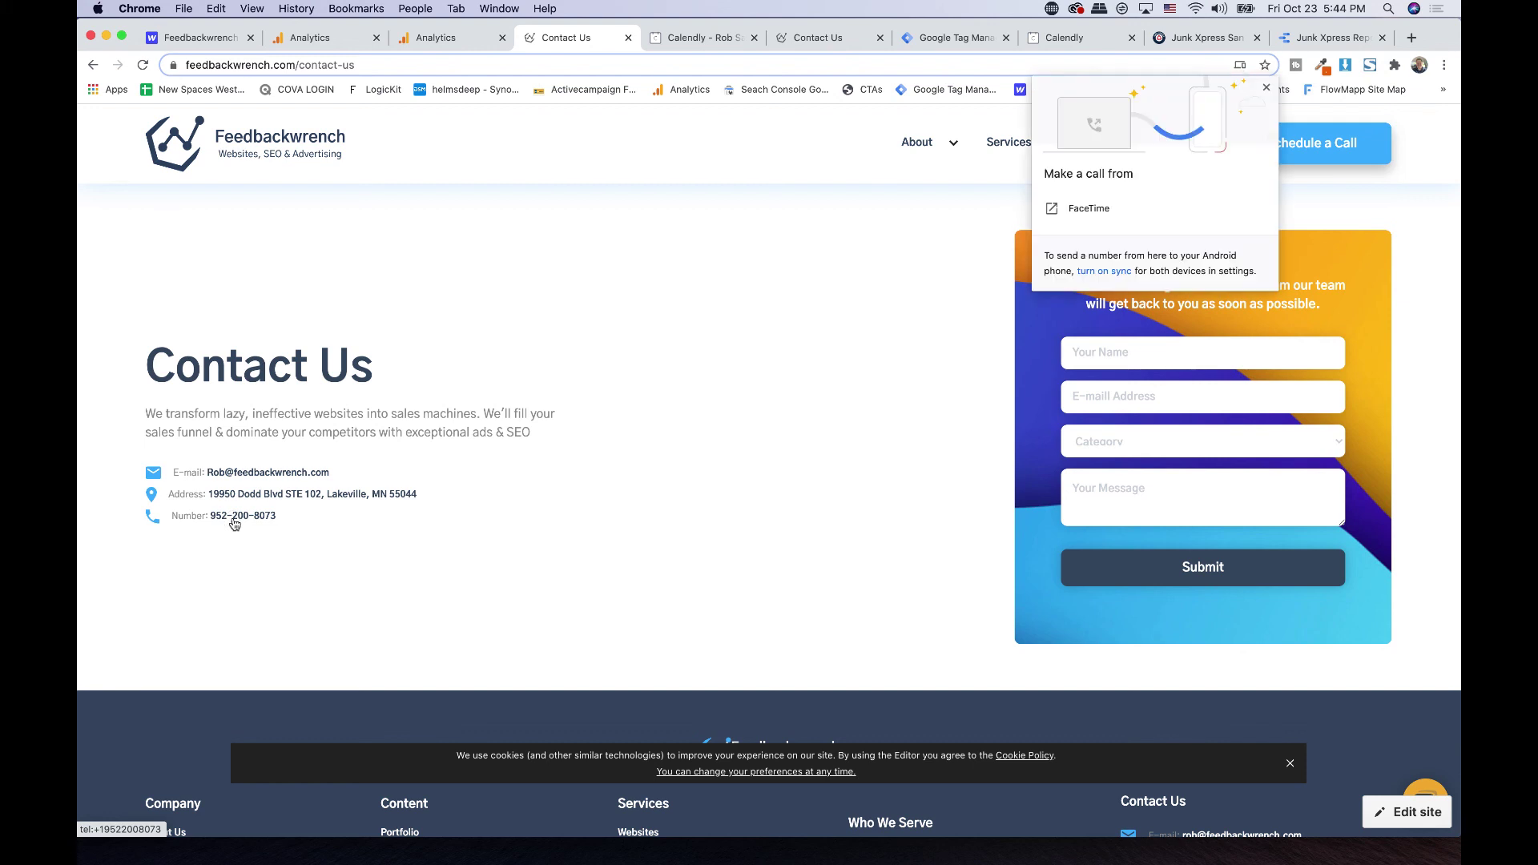
{"action": "left_click", "coordinate": [1266, 90]}
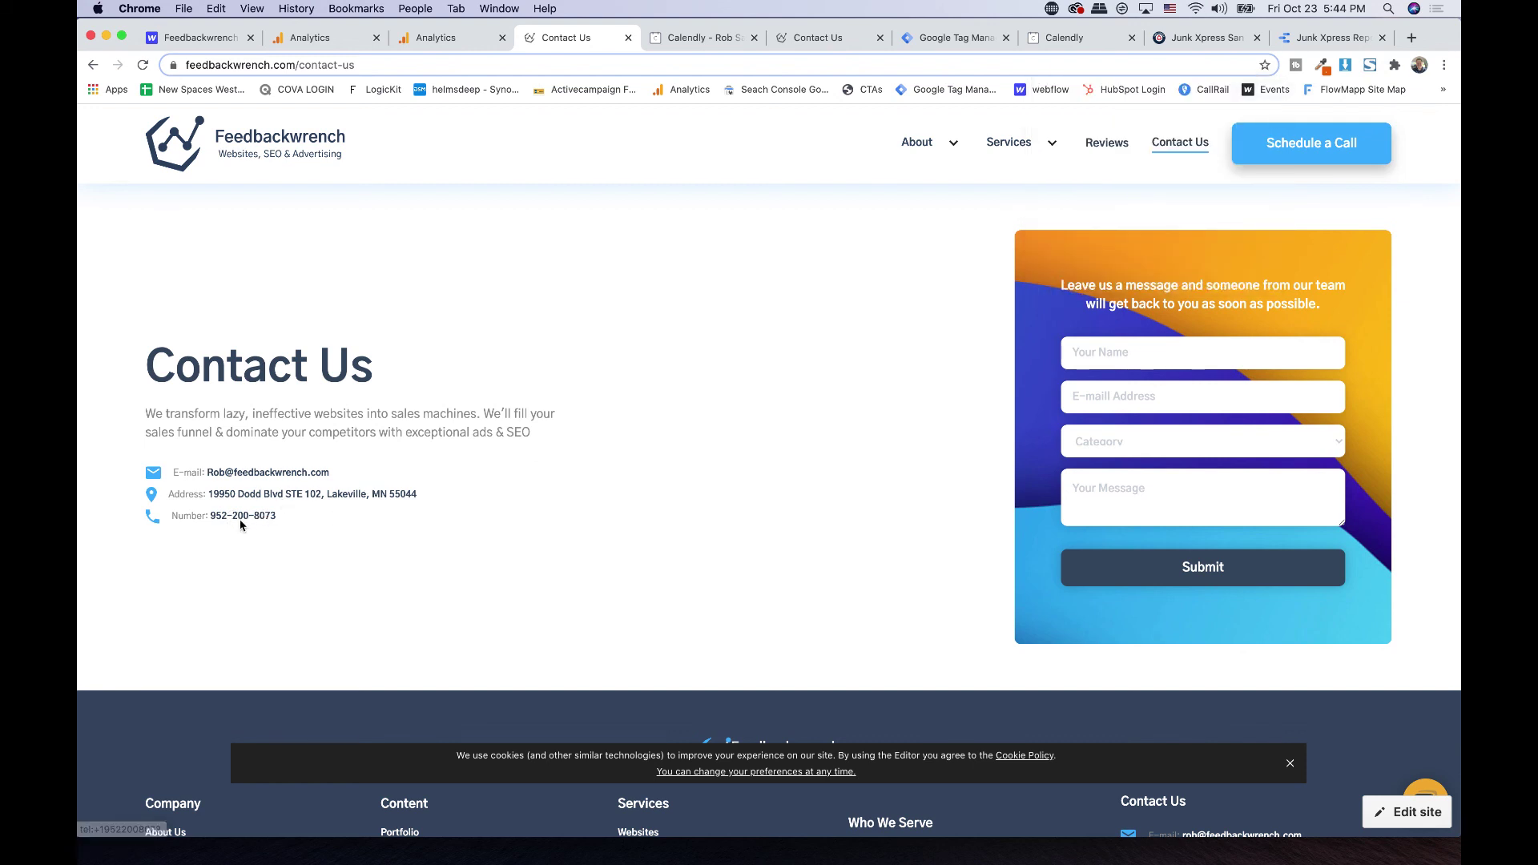
{"action": "scroll", "coordinate": [241, 525], "scroll_direction": "up", "scroll_amount": 5}
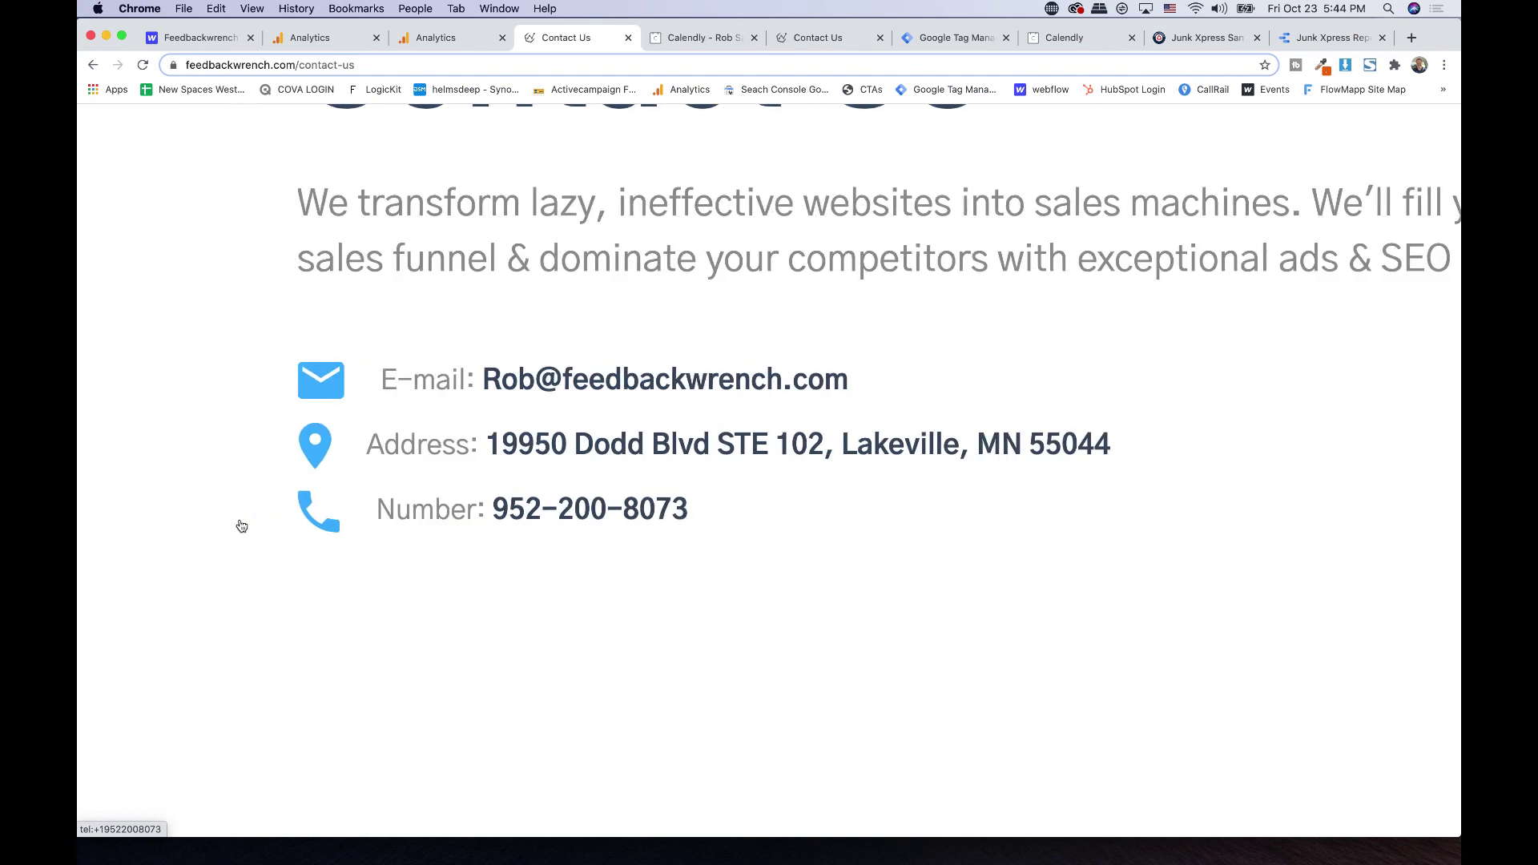
{"action": "right_click", "coordinate": [585, 515]}
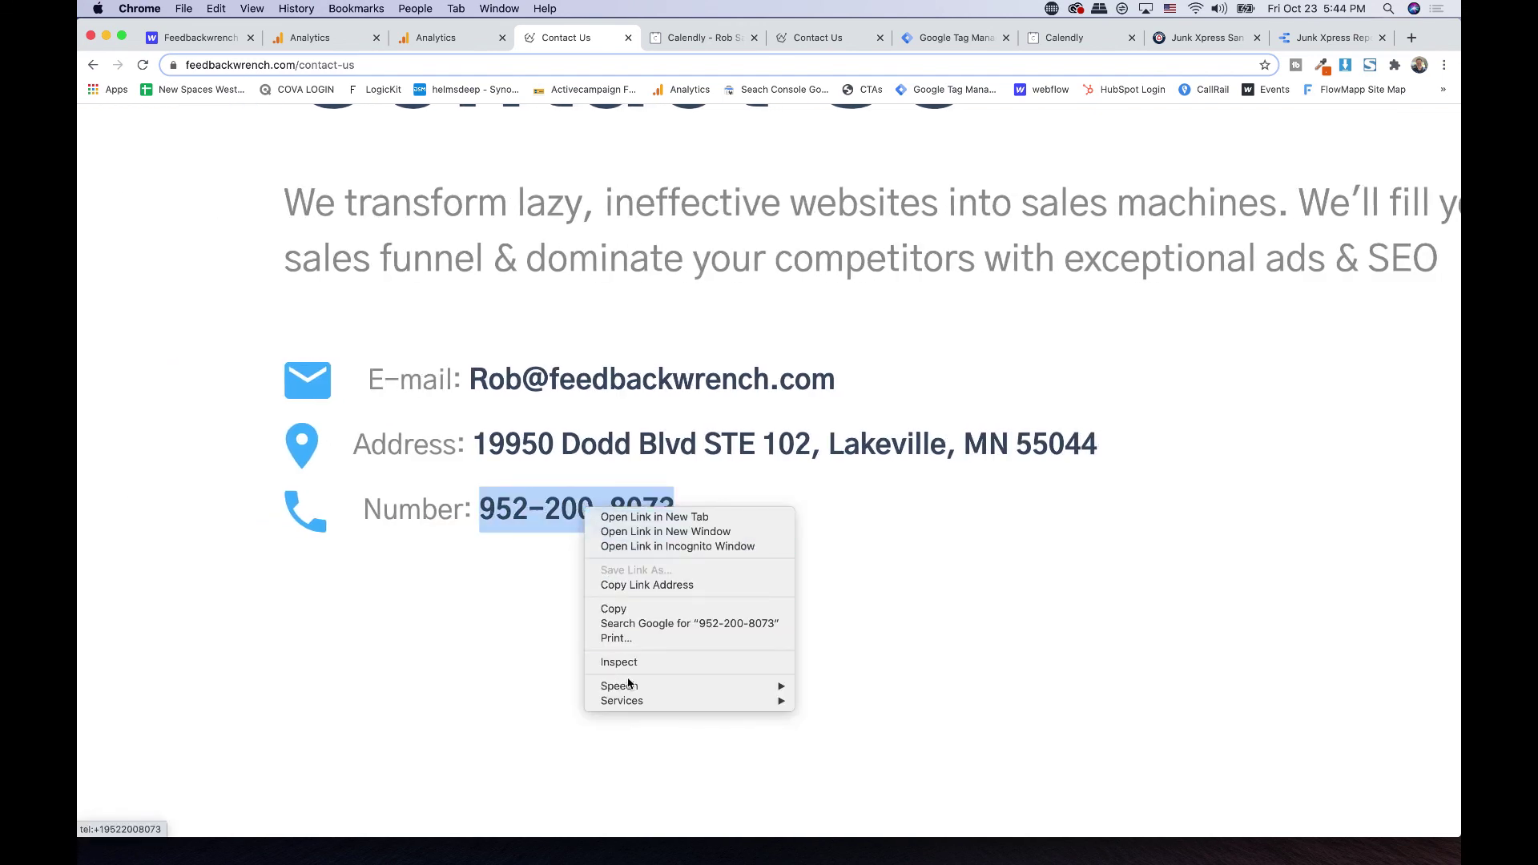
- Copy the phone number's link address and create a new plain-text TextEdit document
{"action": "left_click", "coordinate": [647, 585]}
{"action": "key", "text": "ctrl+Up"}
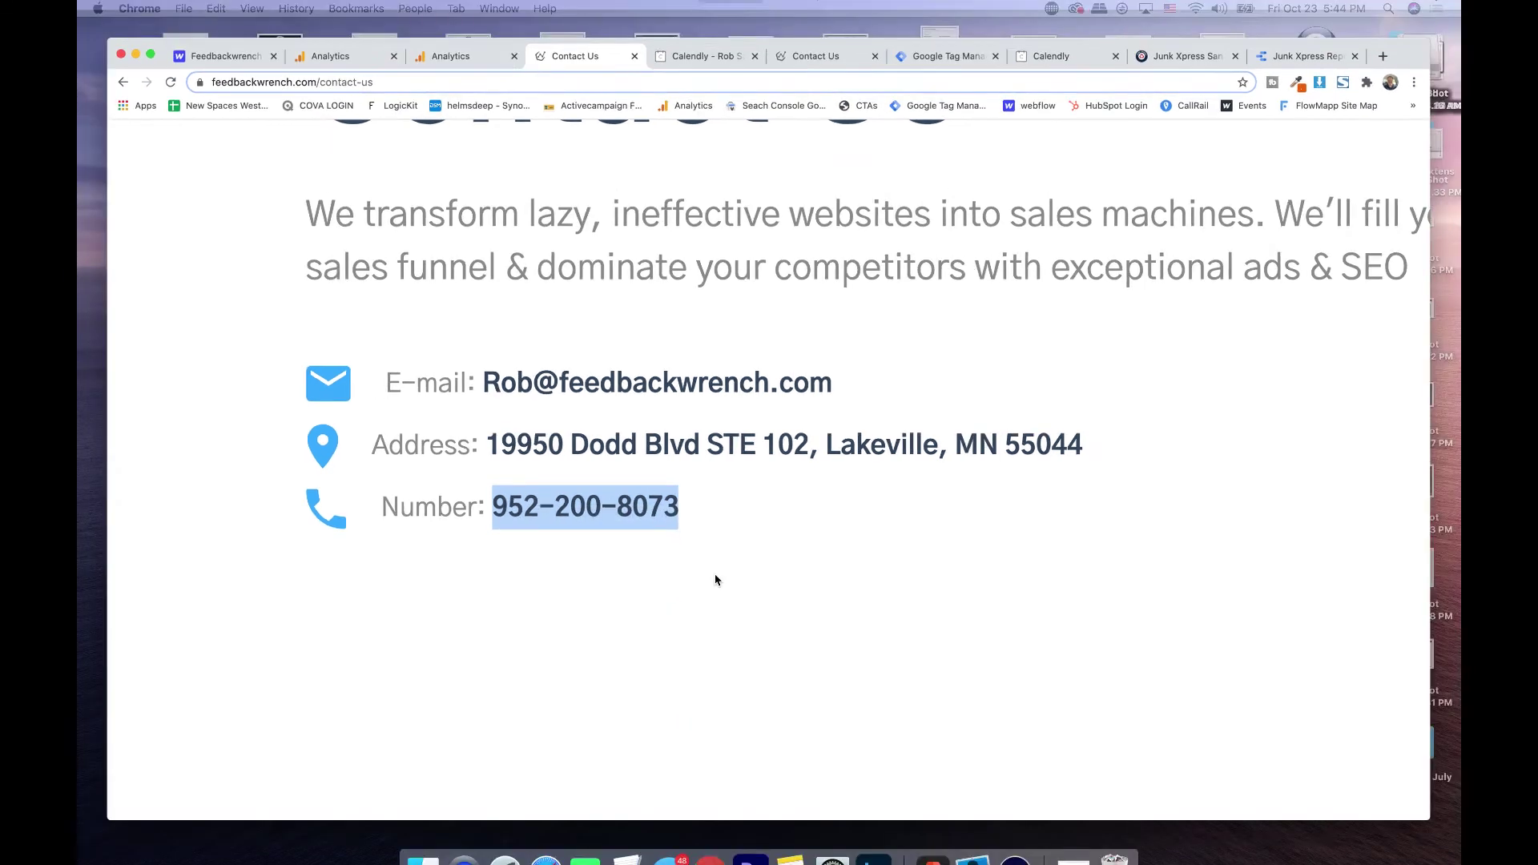
{"action": "left_click", "coordinate": [617, 838]}
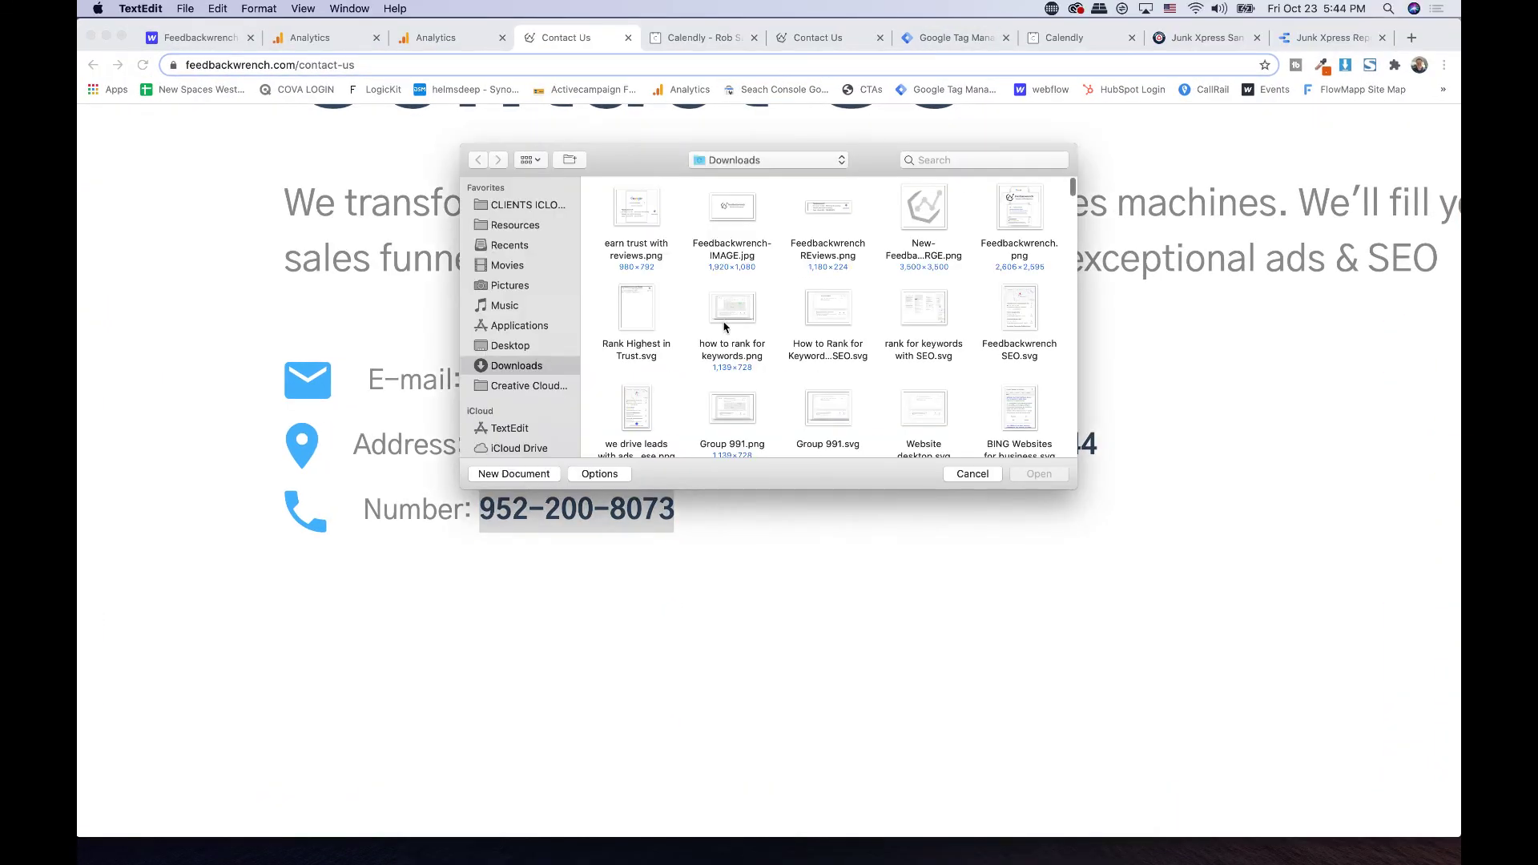
{"action": "left_click", "coordinate": [513, 474]}
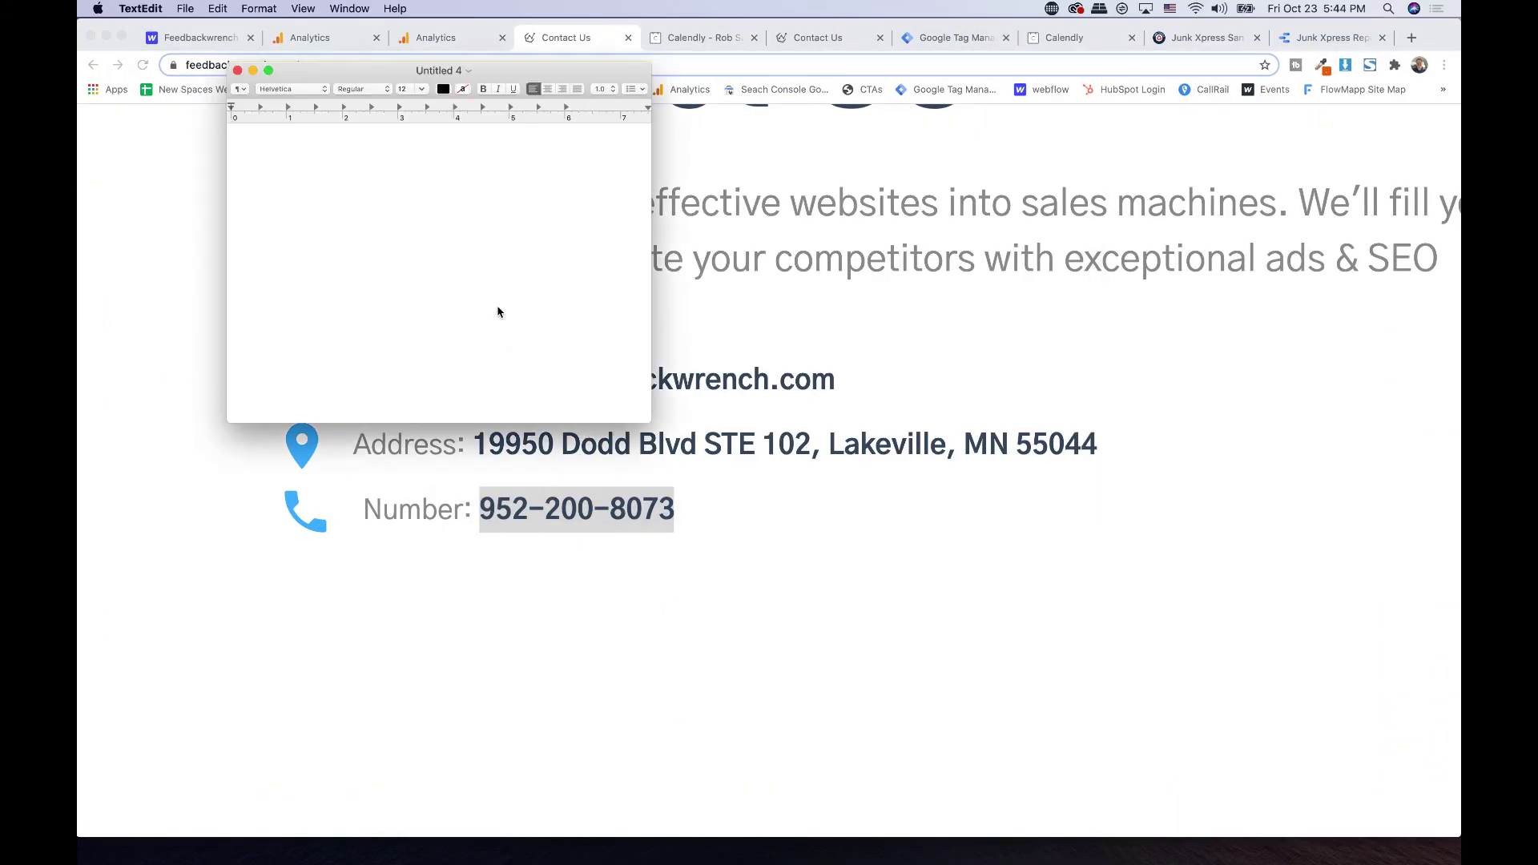
{"action": "left_click", "coordinate": [258, 8]}
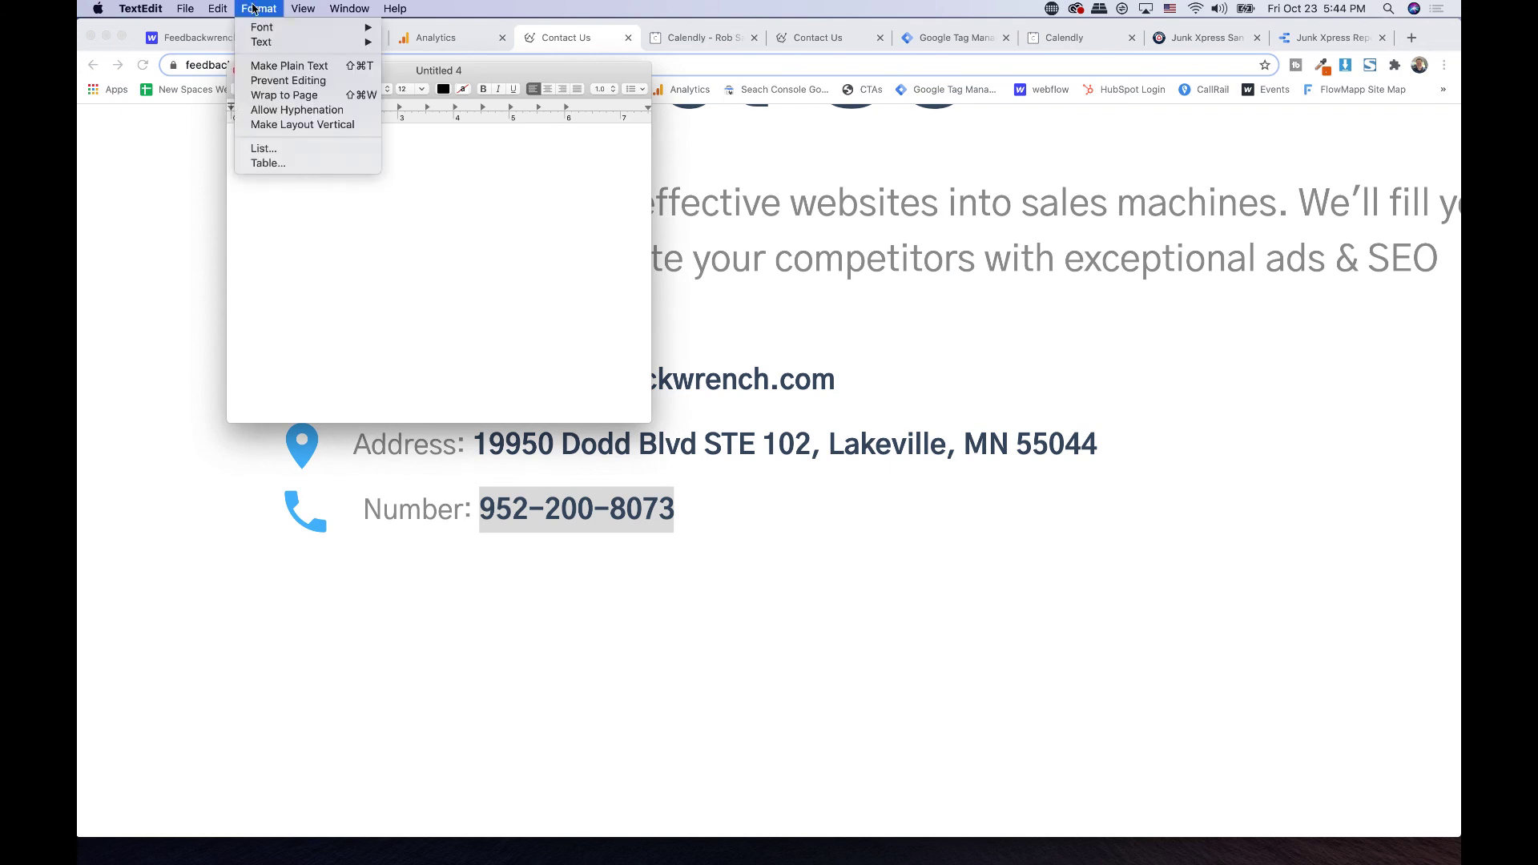
{"action": "left_click", "coordinate": [272, 71]}
- Paste the tel: link into the document and enlarge the text
{"action": "key", "text": "super+v"}
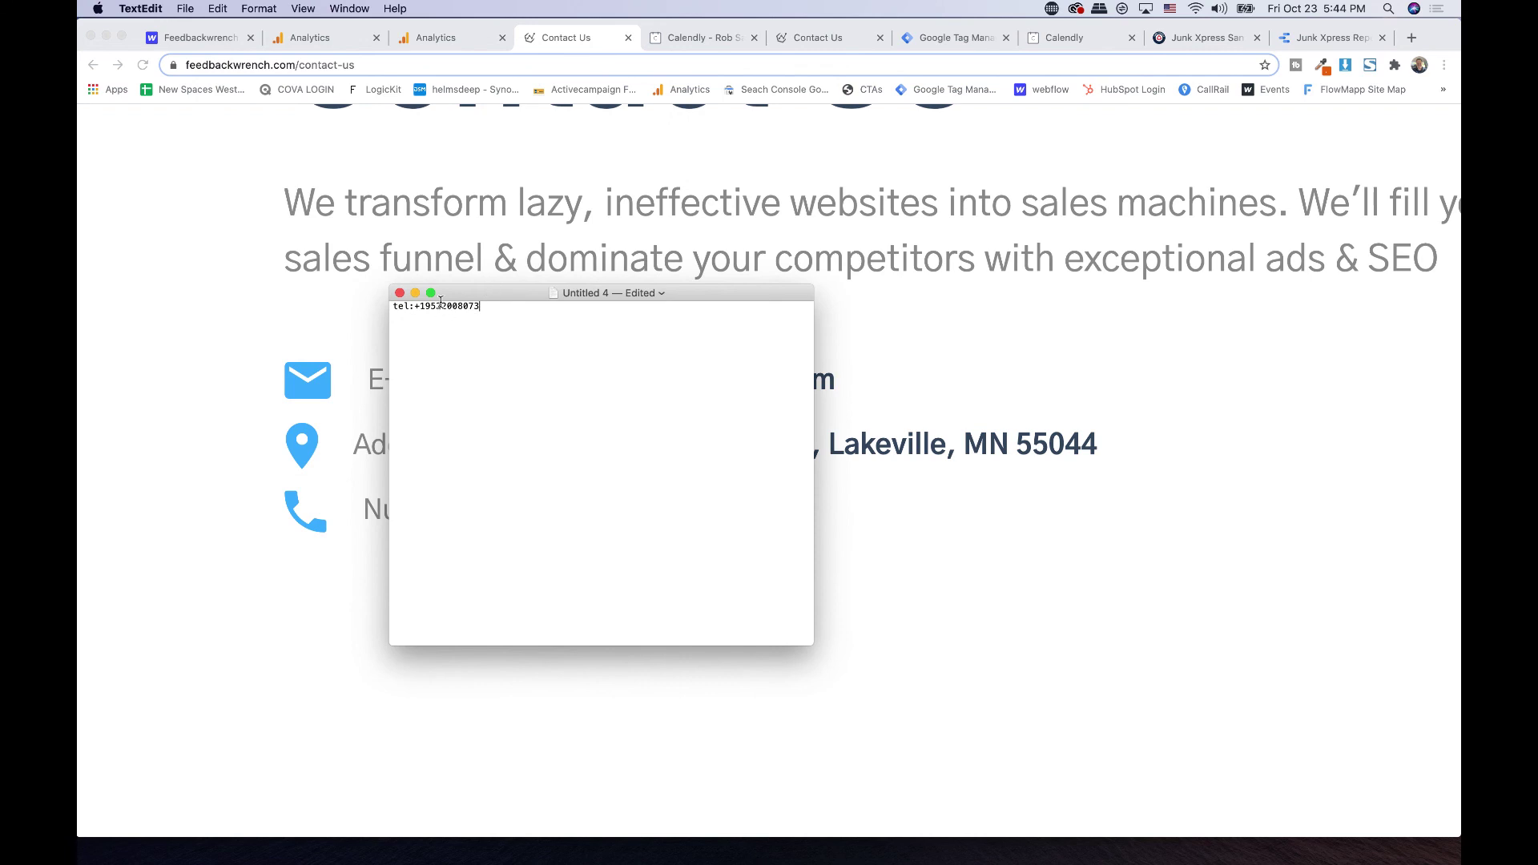
{"action": "mouse_move", "coordinate": [430, 294]}
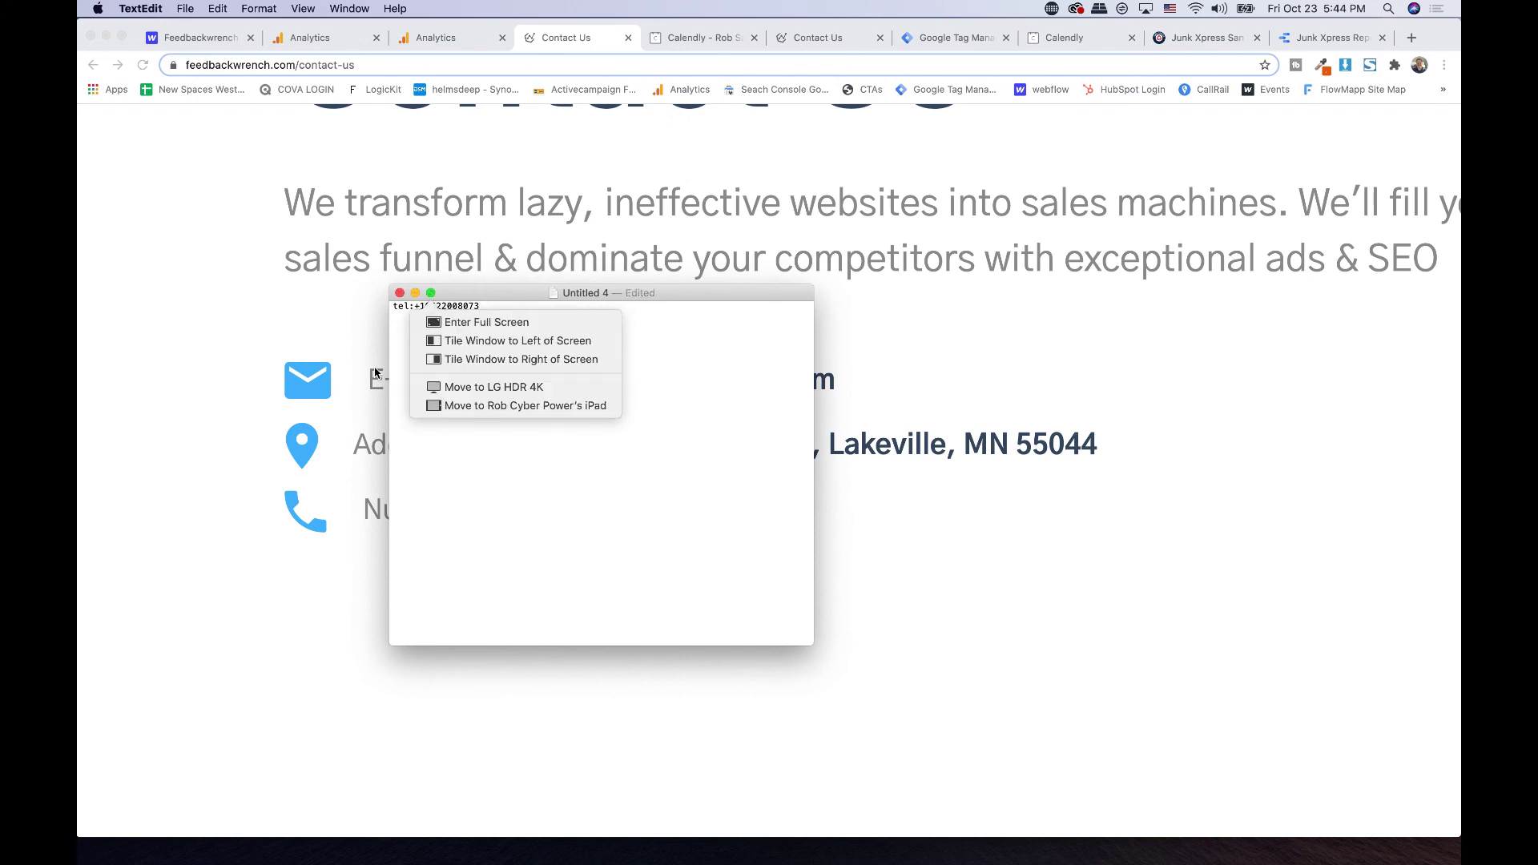
{"action": "key", "text": "super+z"}
{"action": "scroll", "coordinate": [462, 471], "scroll_direction": "up", "scroll_amount": 5}
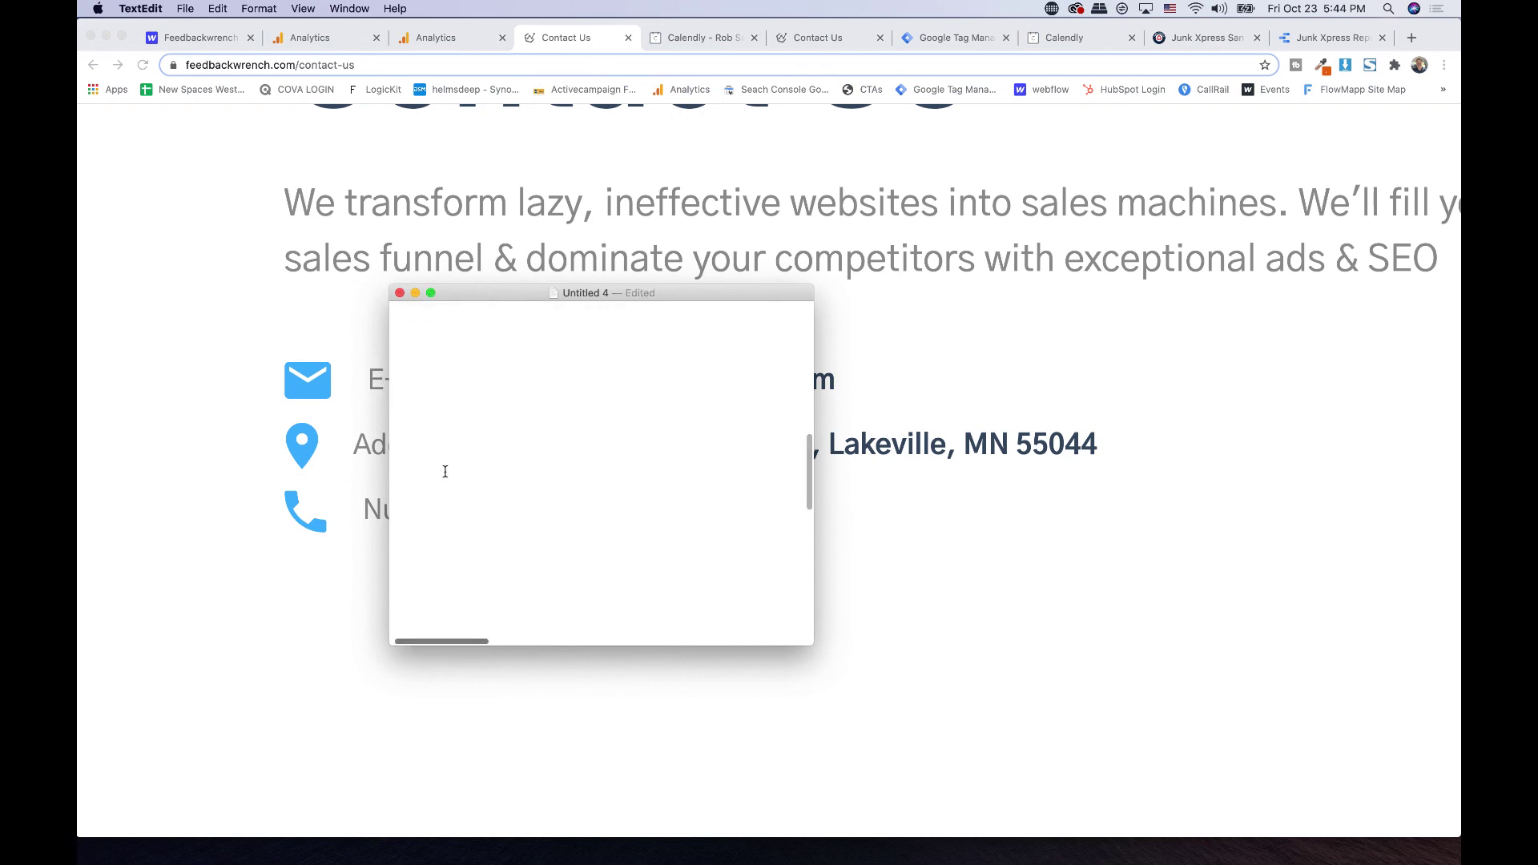
{"action": "scroll", "coordinate": [446, 469], "scroll_direction": "up", "scroll_amount": 2}
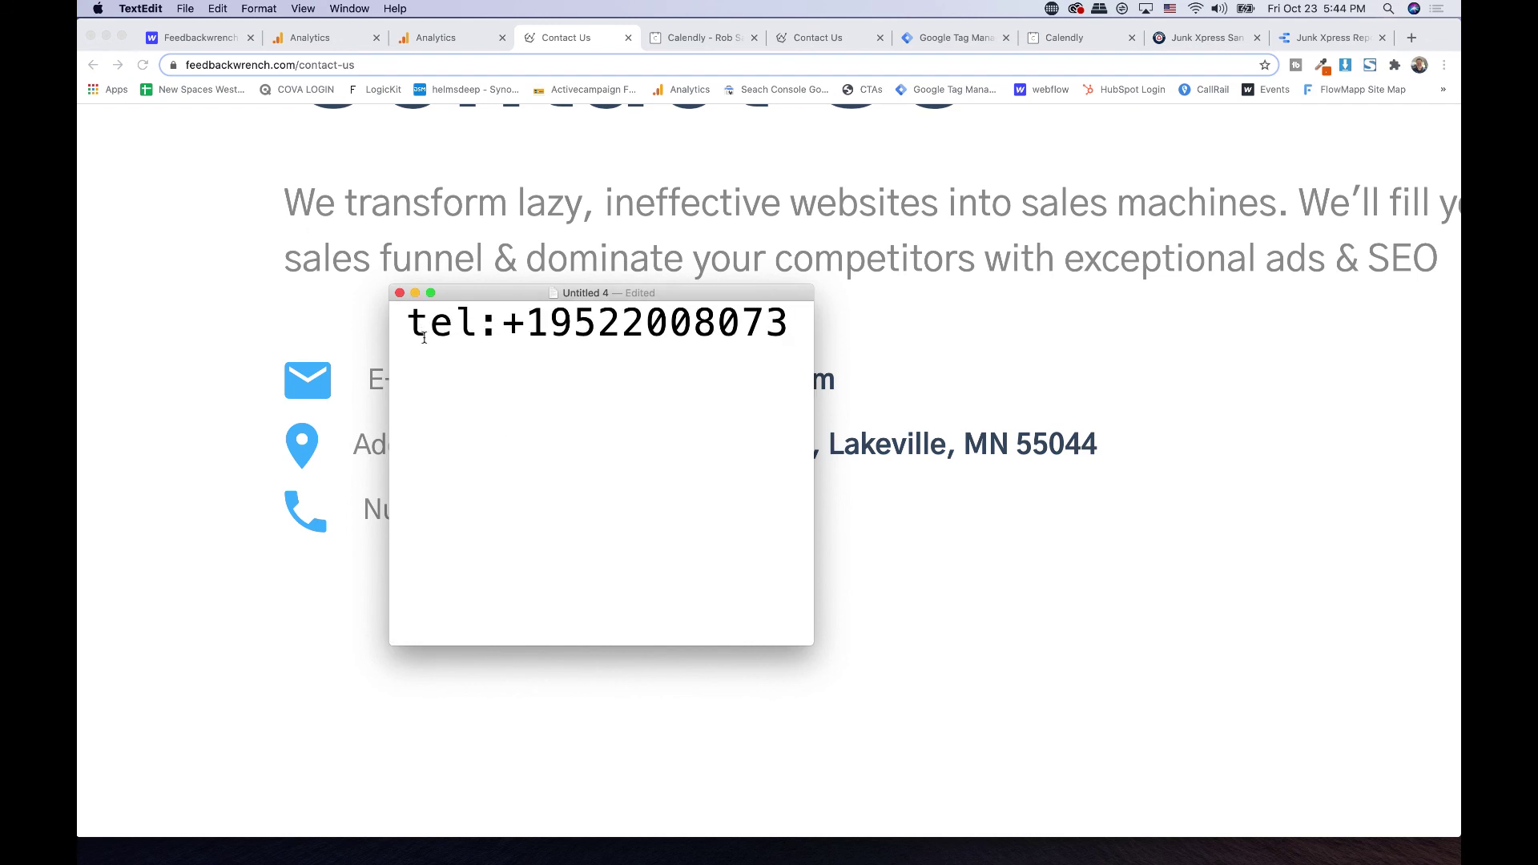
{"action": "double_click", "coordinate": [527, 321]}
{"action": "triple_click", "coordinate": [527, 320]}
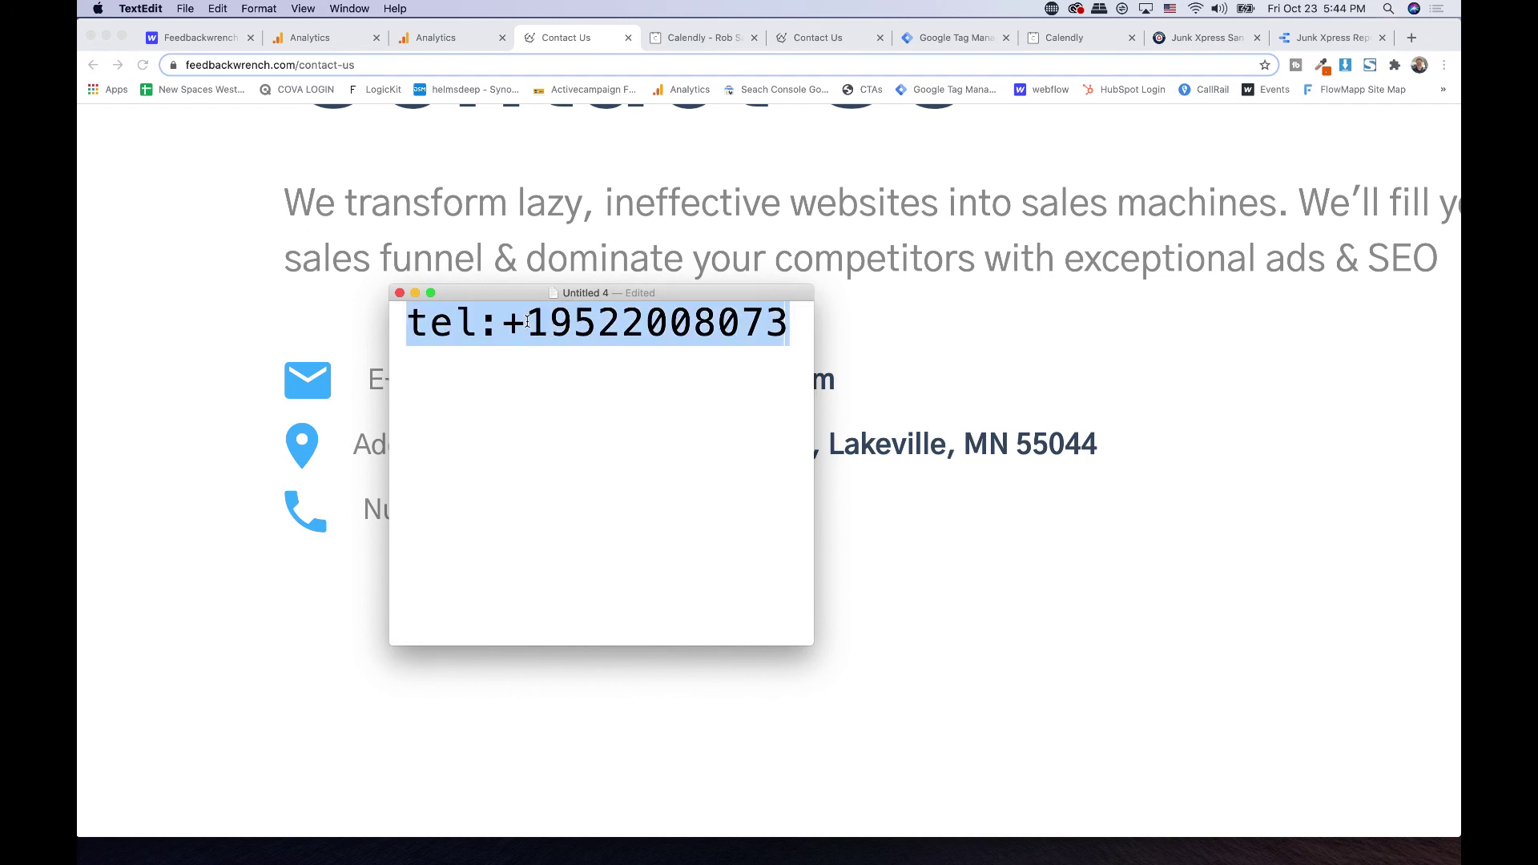
{"action": "left_click", "coordinate": [527, 321]}
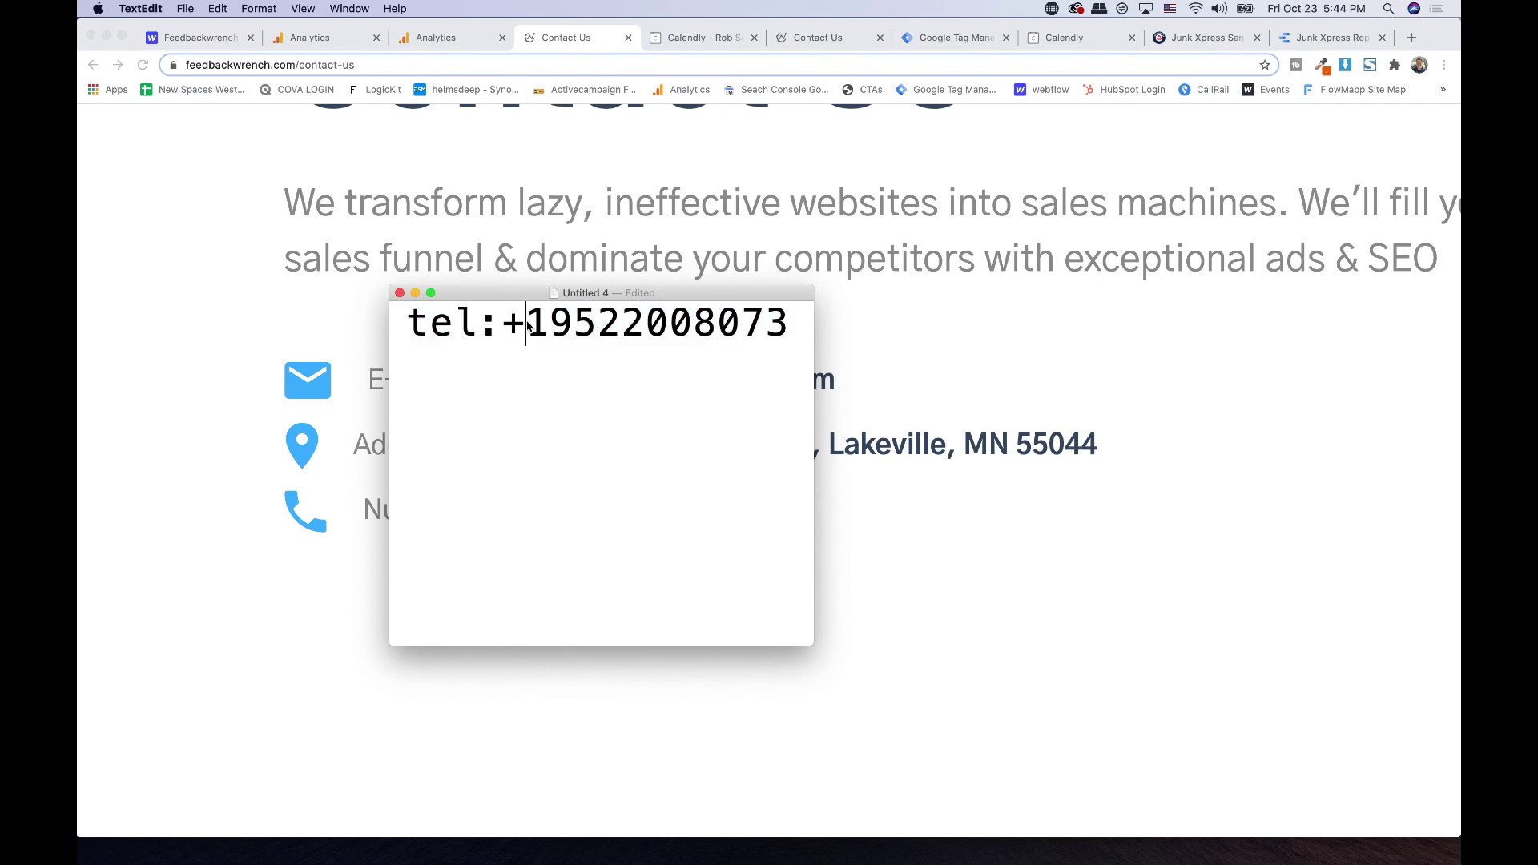
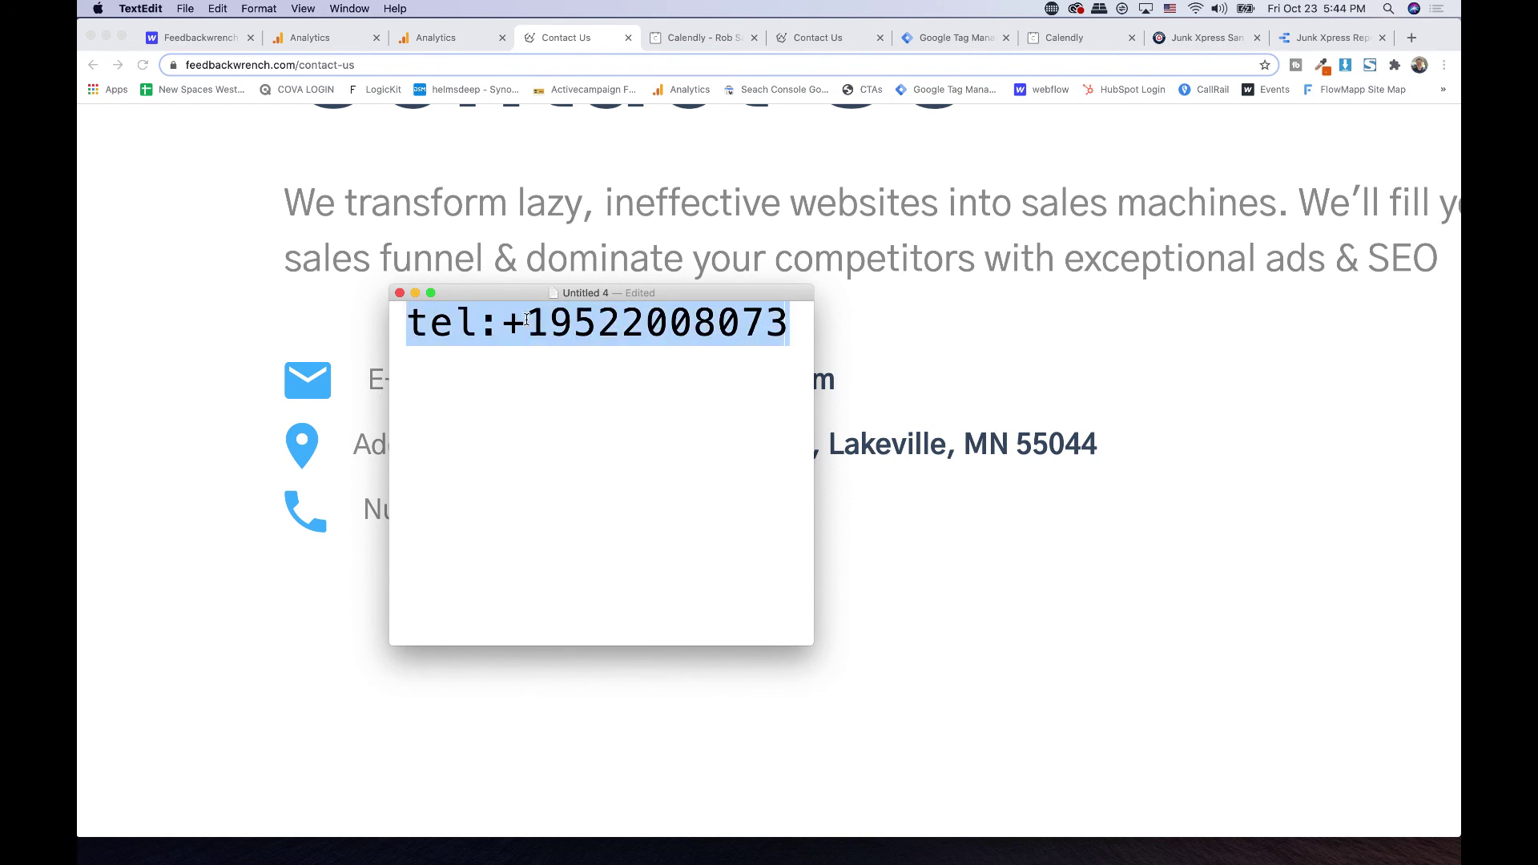
- Copy the tel: phone link address from TextEdit and return to the Feedbackwrench Webflow dashboard
{"action": "key", "text": "super+c"}
{"action": "left_click_drag", "start_coordinate": [528, 292], "coordinate": [445, 615]}
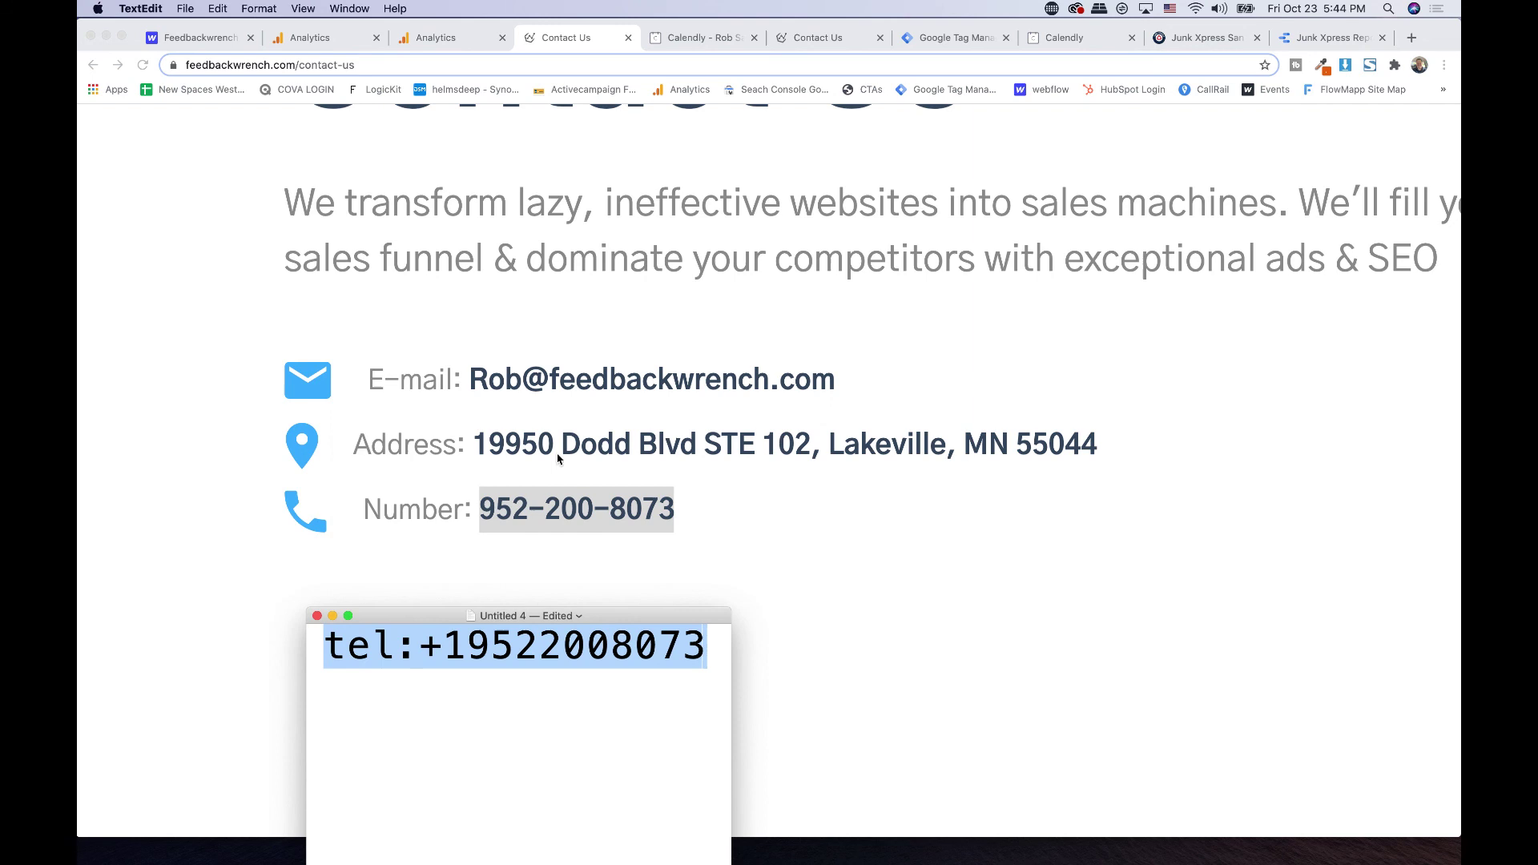
{"action": "left_click", "coordinate": [563, 528]}
{"action": "left_click", "coordinate": [659, 271]}
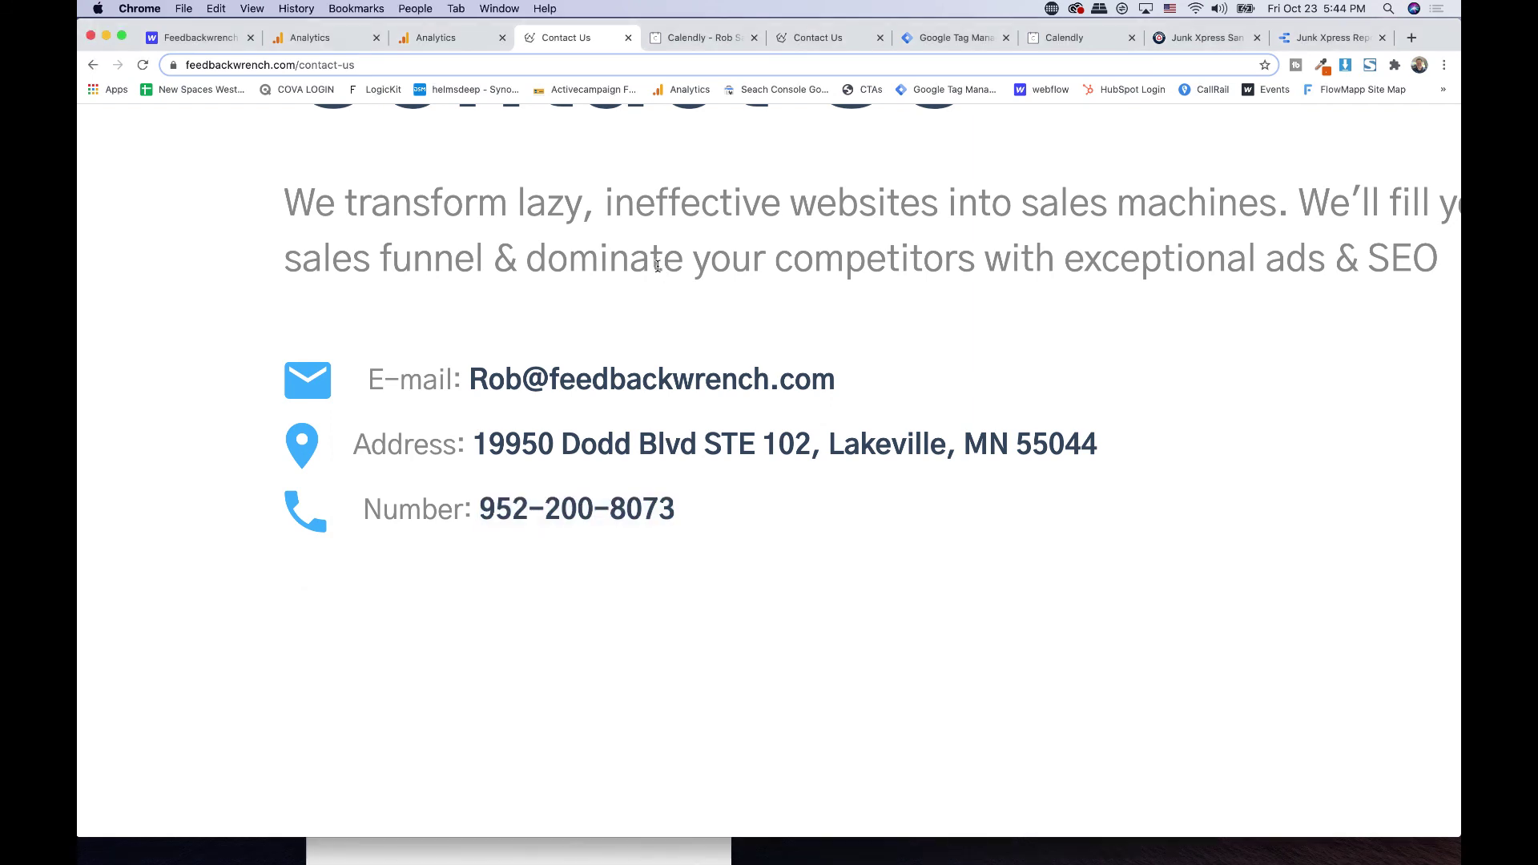
{"action": "scroll", "coordinate": [657, 265], "scroll_direction": "down", "scroll_amount": 3}
{"action": "left_click", "coordinate": [197, 42]}
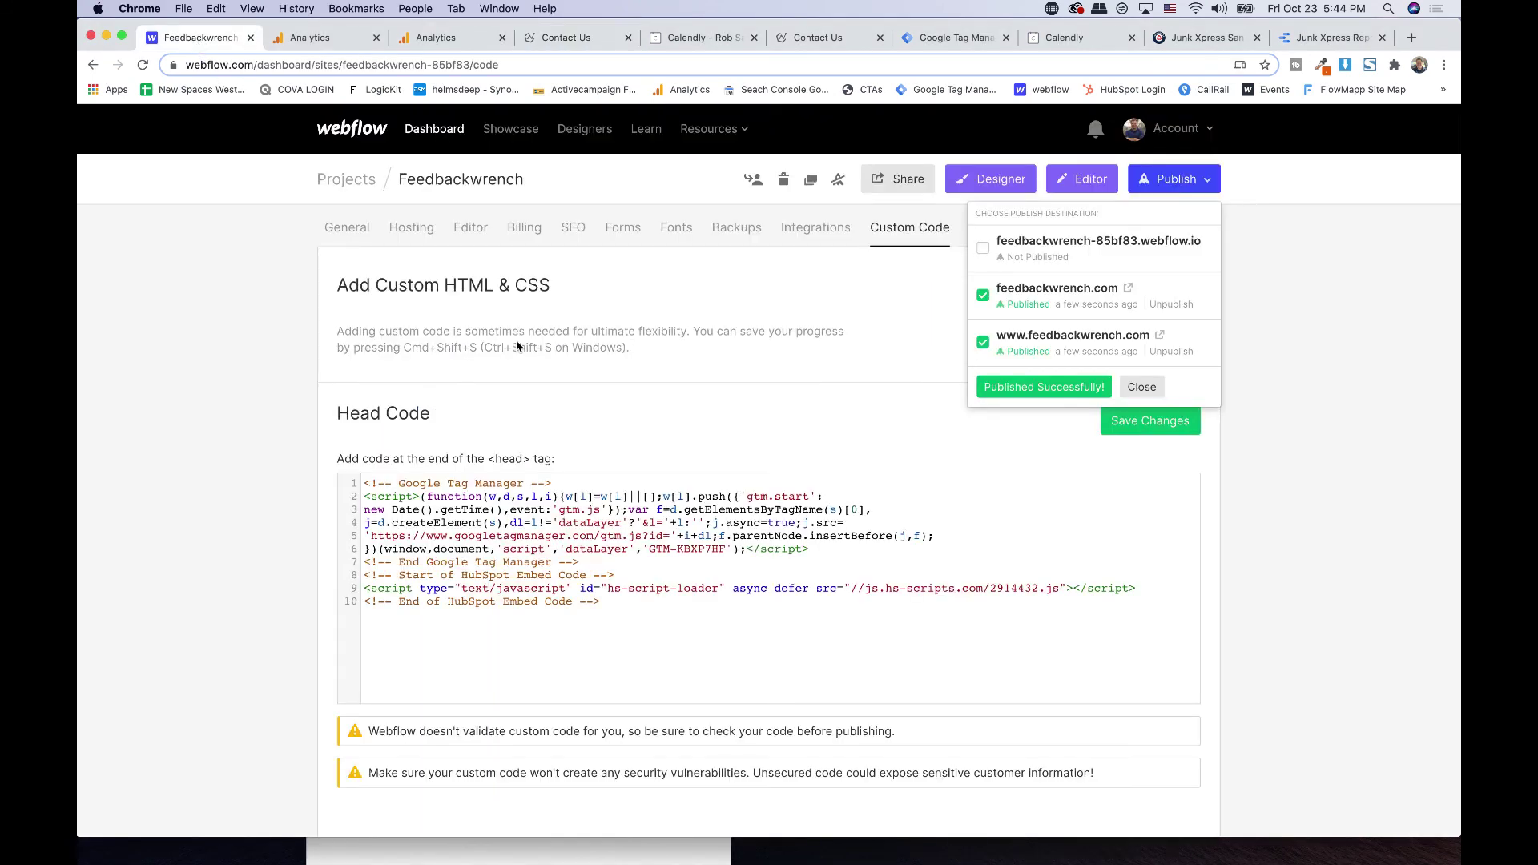
- Open the site in the Designer, search pages for 'conta' and open Contact Us
{"action": "left_click", "coordinate": [989, 180]}
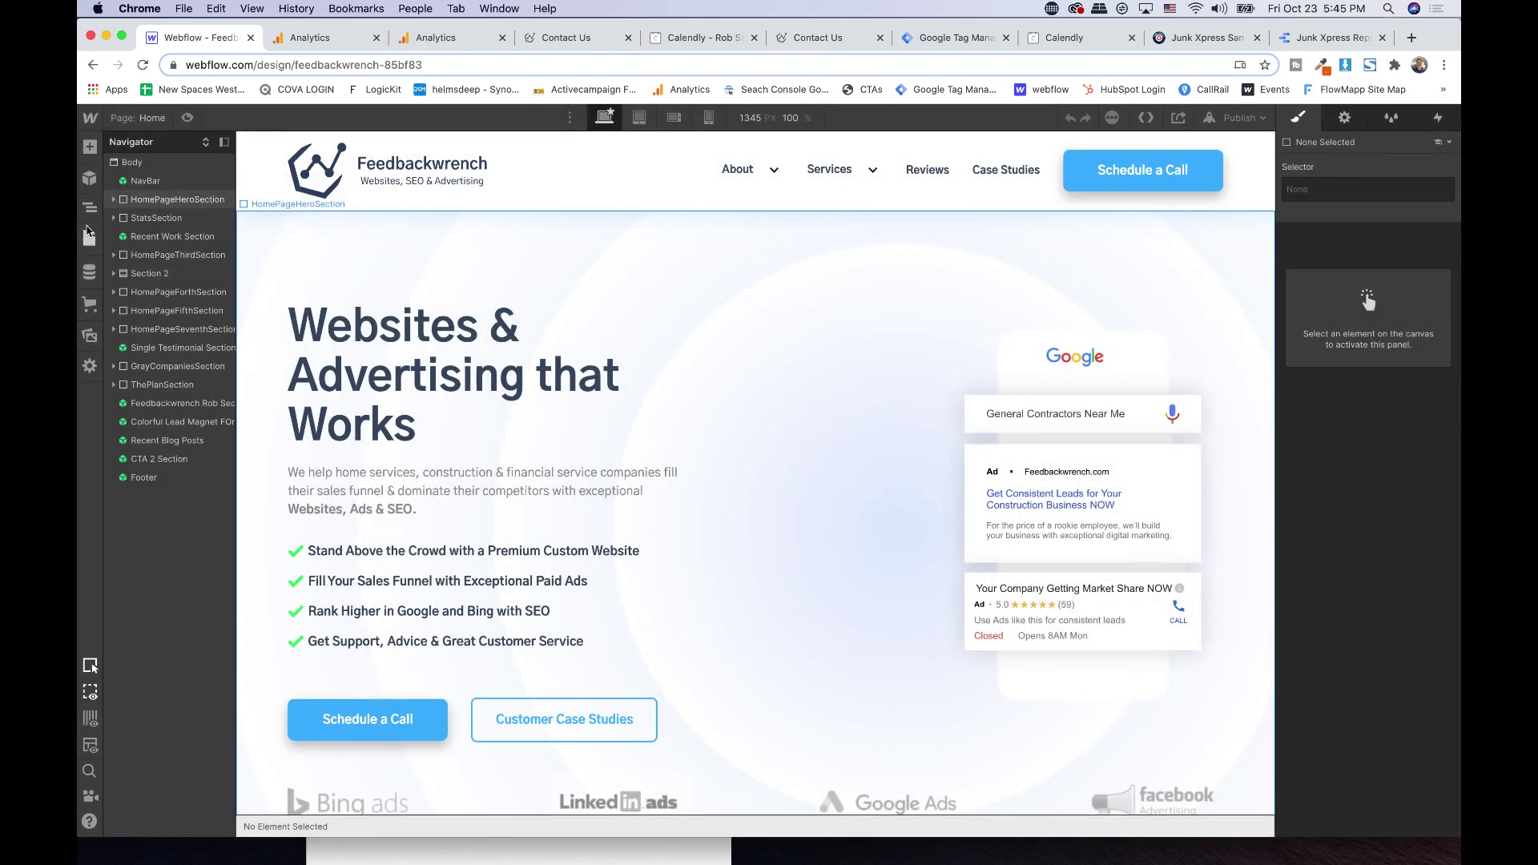
{"action": "left_click", "coordinate": [84, 245]}
{"action": "left_click", "coordinate": [190, 453]}
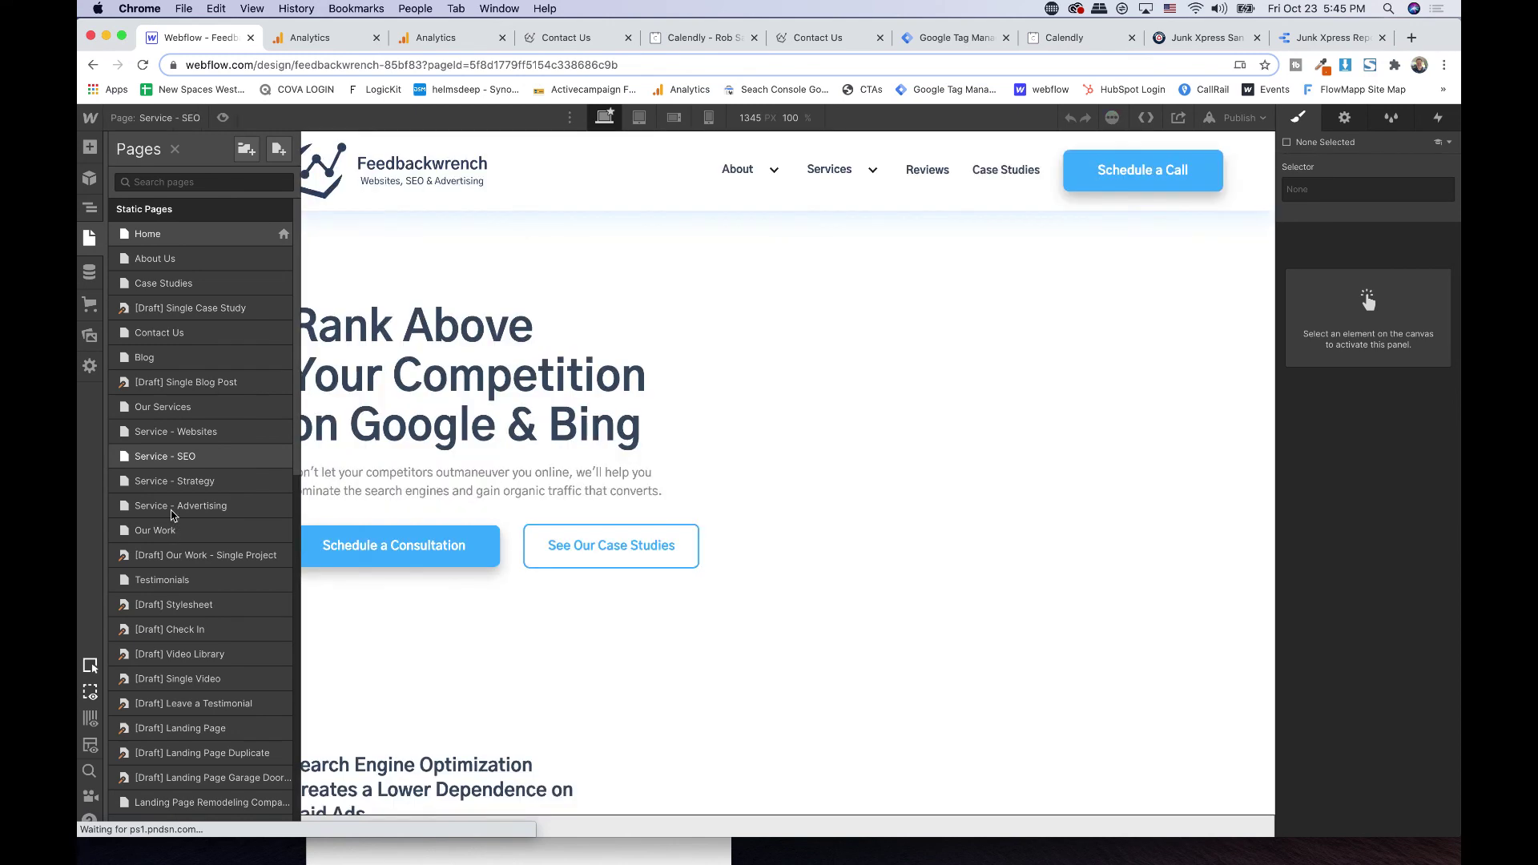
{"action": "left_click", "coordinate": [91, 238]}
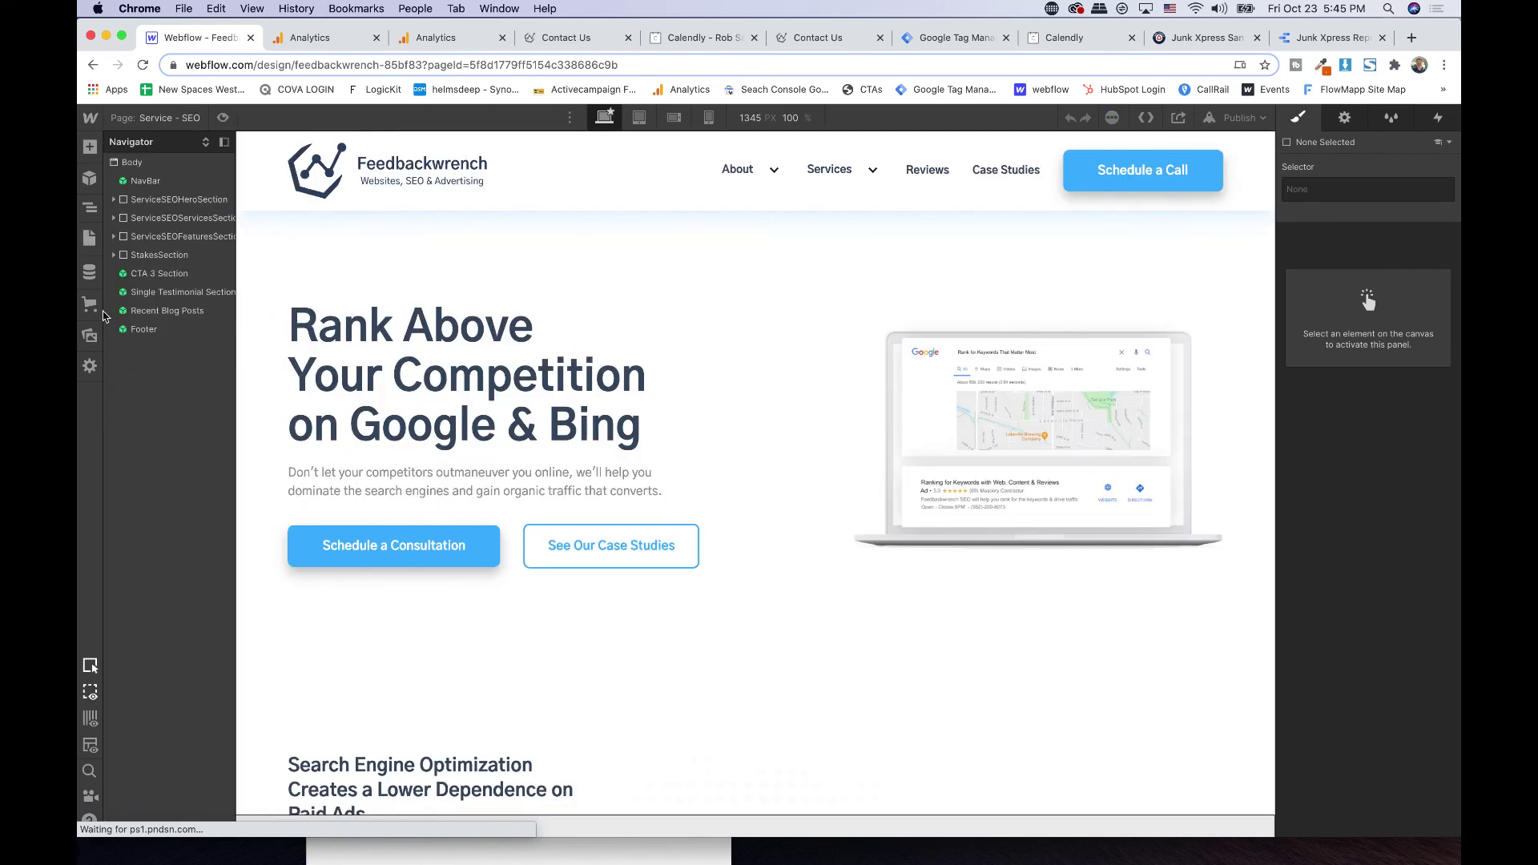
{"action": "left_click", "coordinate": [91, 238]}
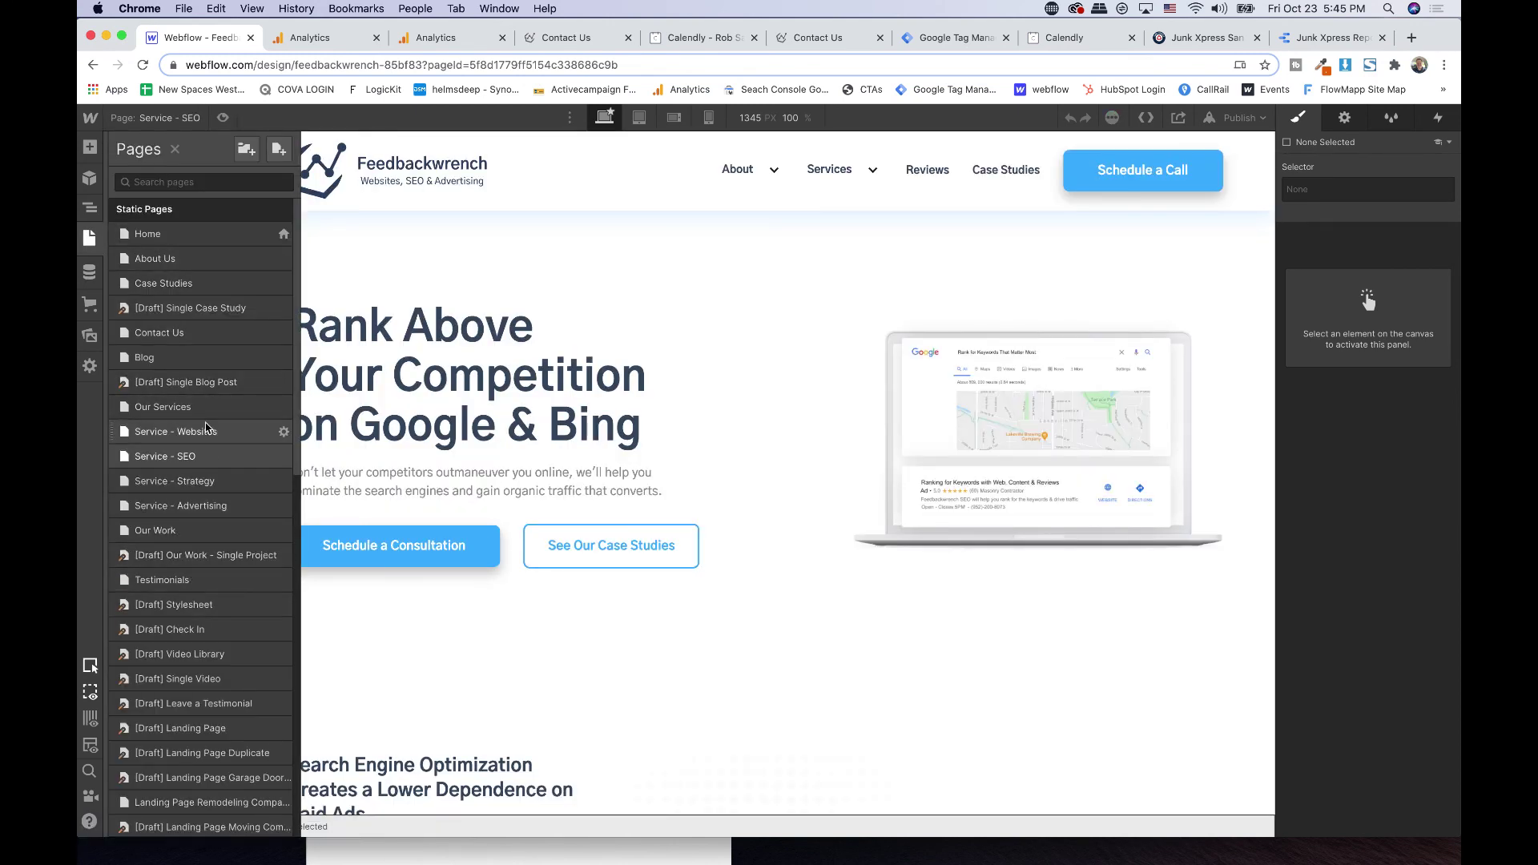
{"action": "left_click", "coordinate": [185, 183]}
{"action": "type", "text": "contac"}
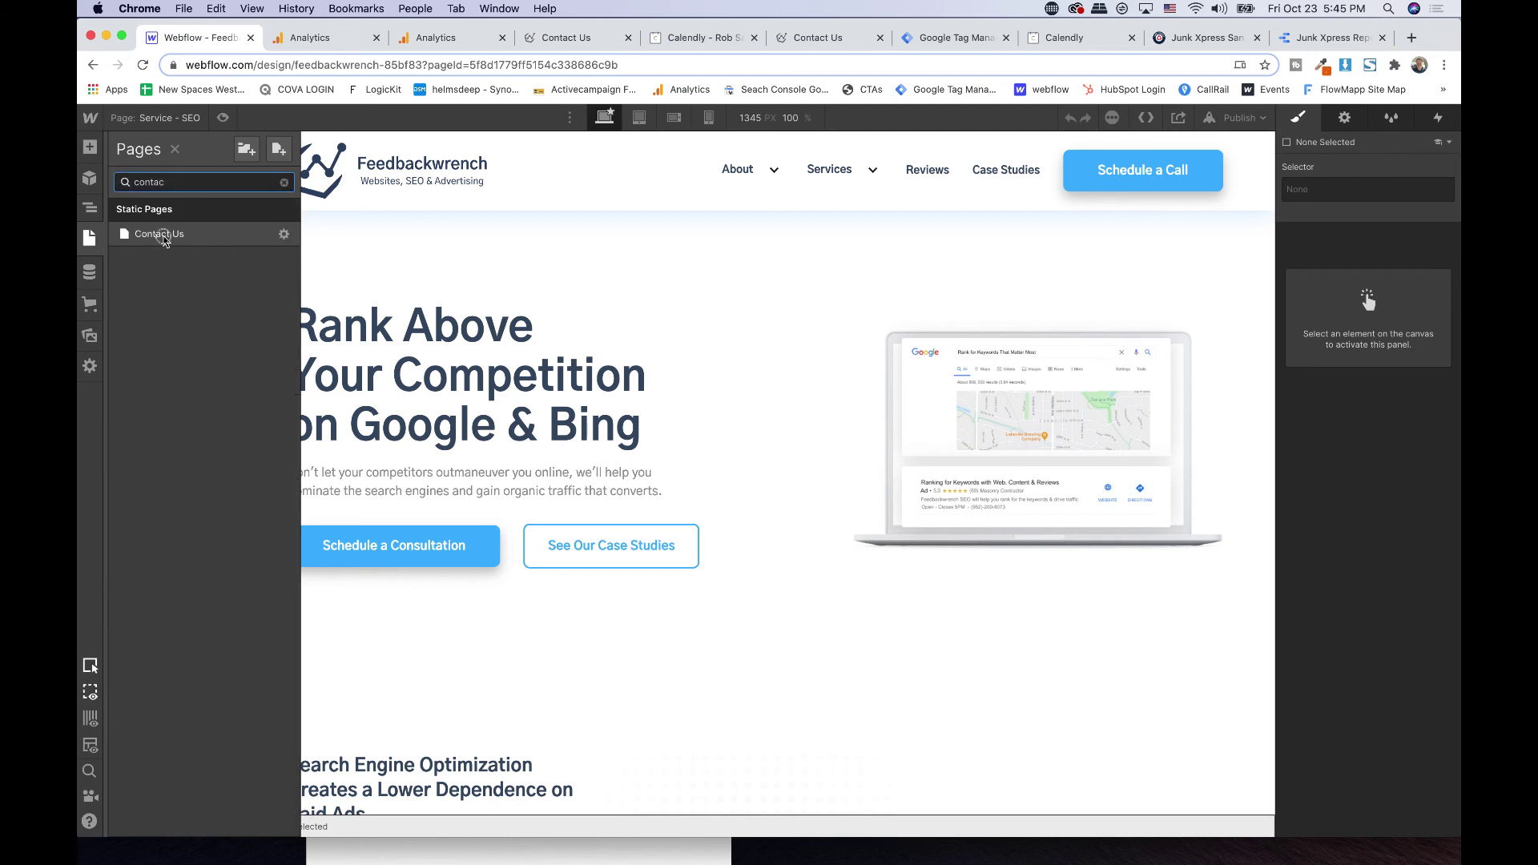
{"action": "left_click", "coordinate": [160, 235]}
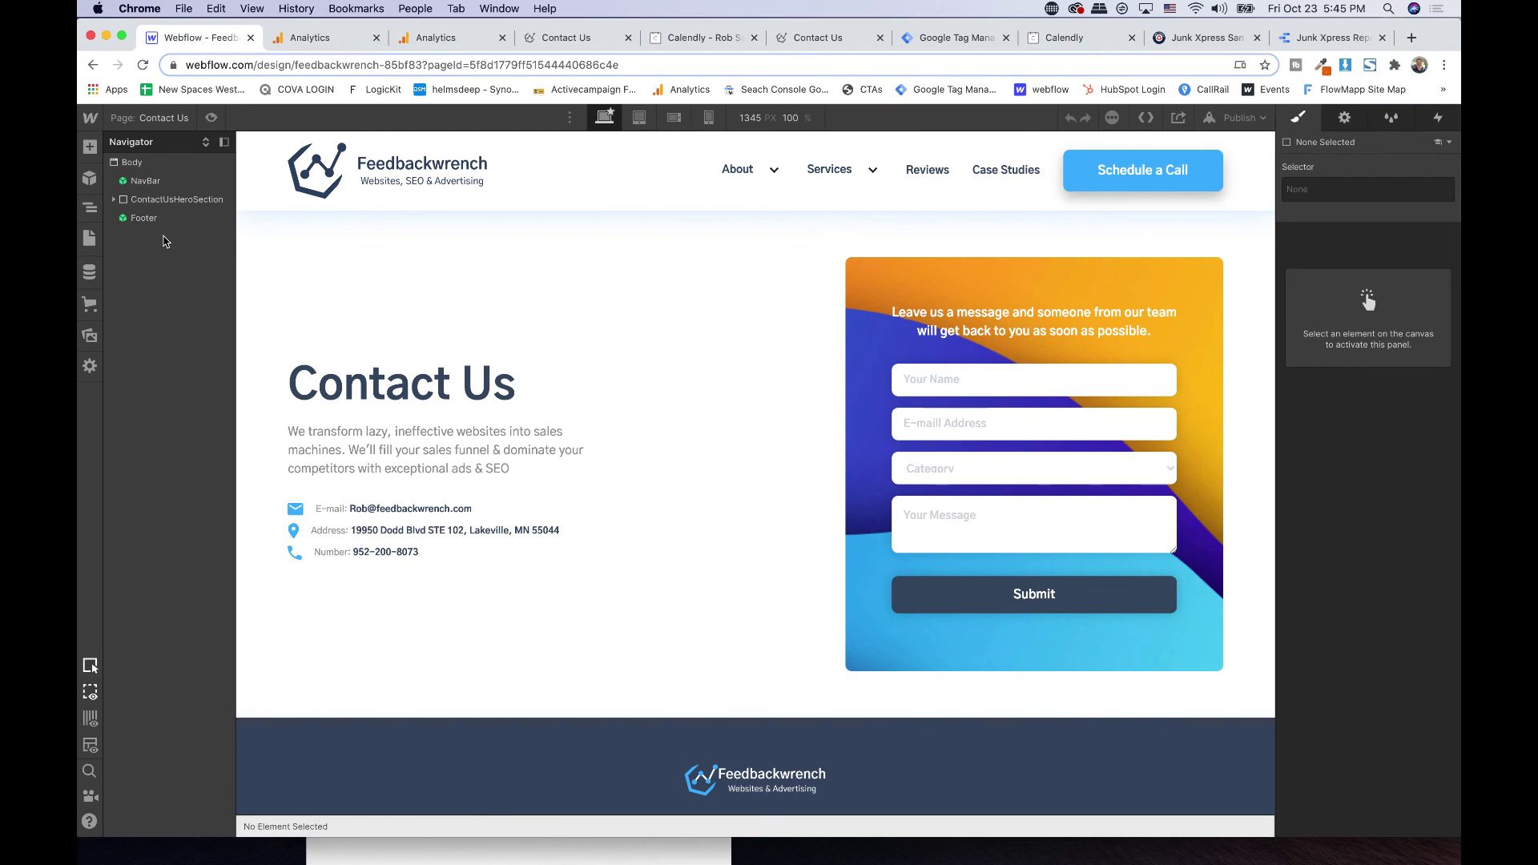
- Select the phone number link and inspect its current address in Link Settings
{"action": "left_click", "coordinate": [386, 560]}
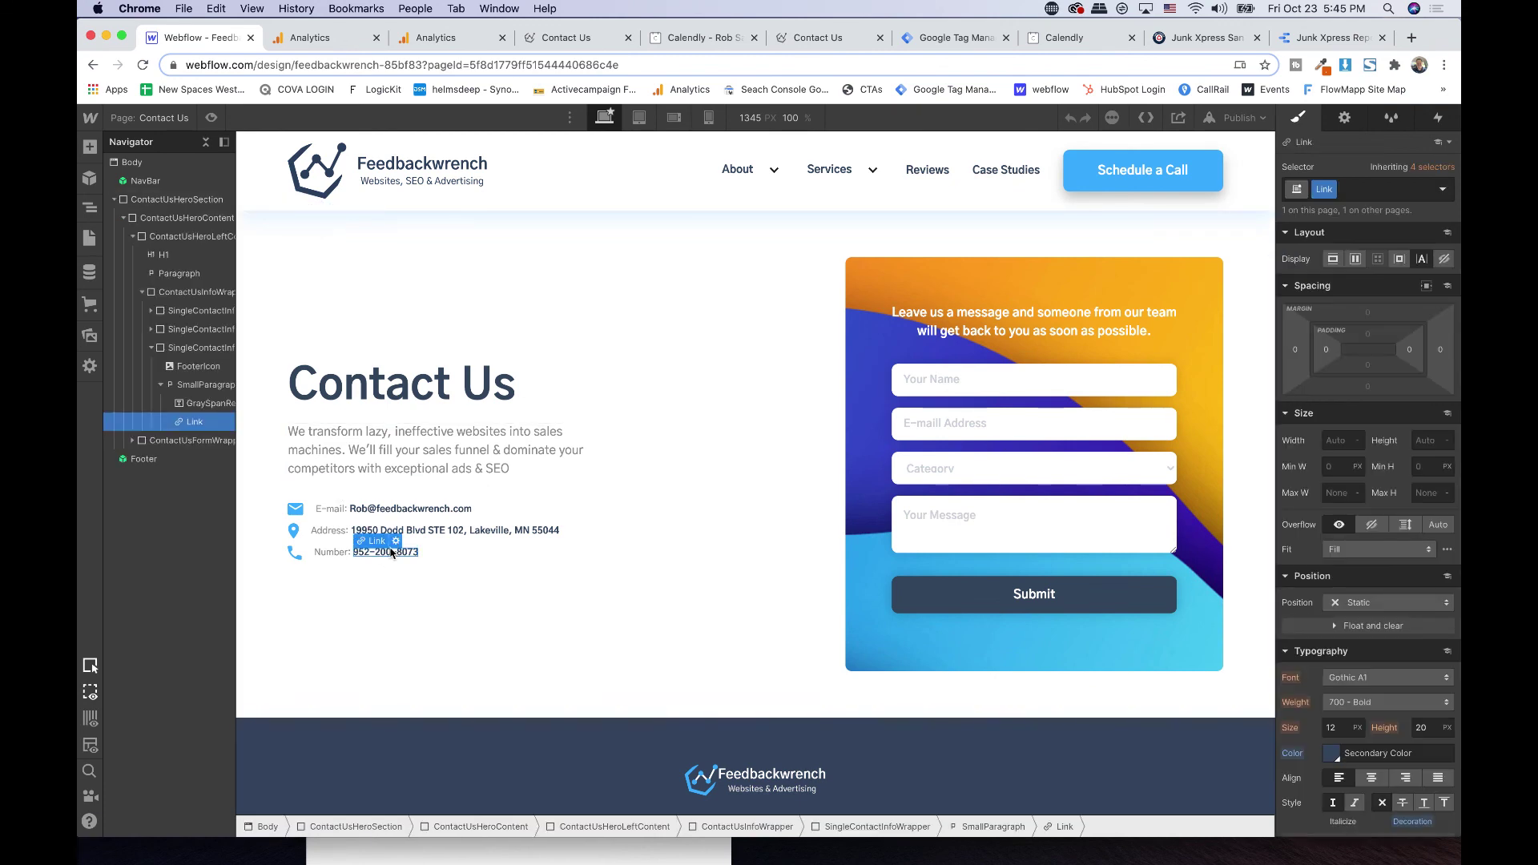
{"action": "left_click", "coordinate": [395, 541]}
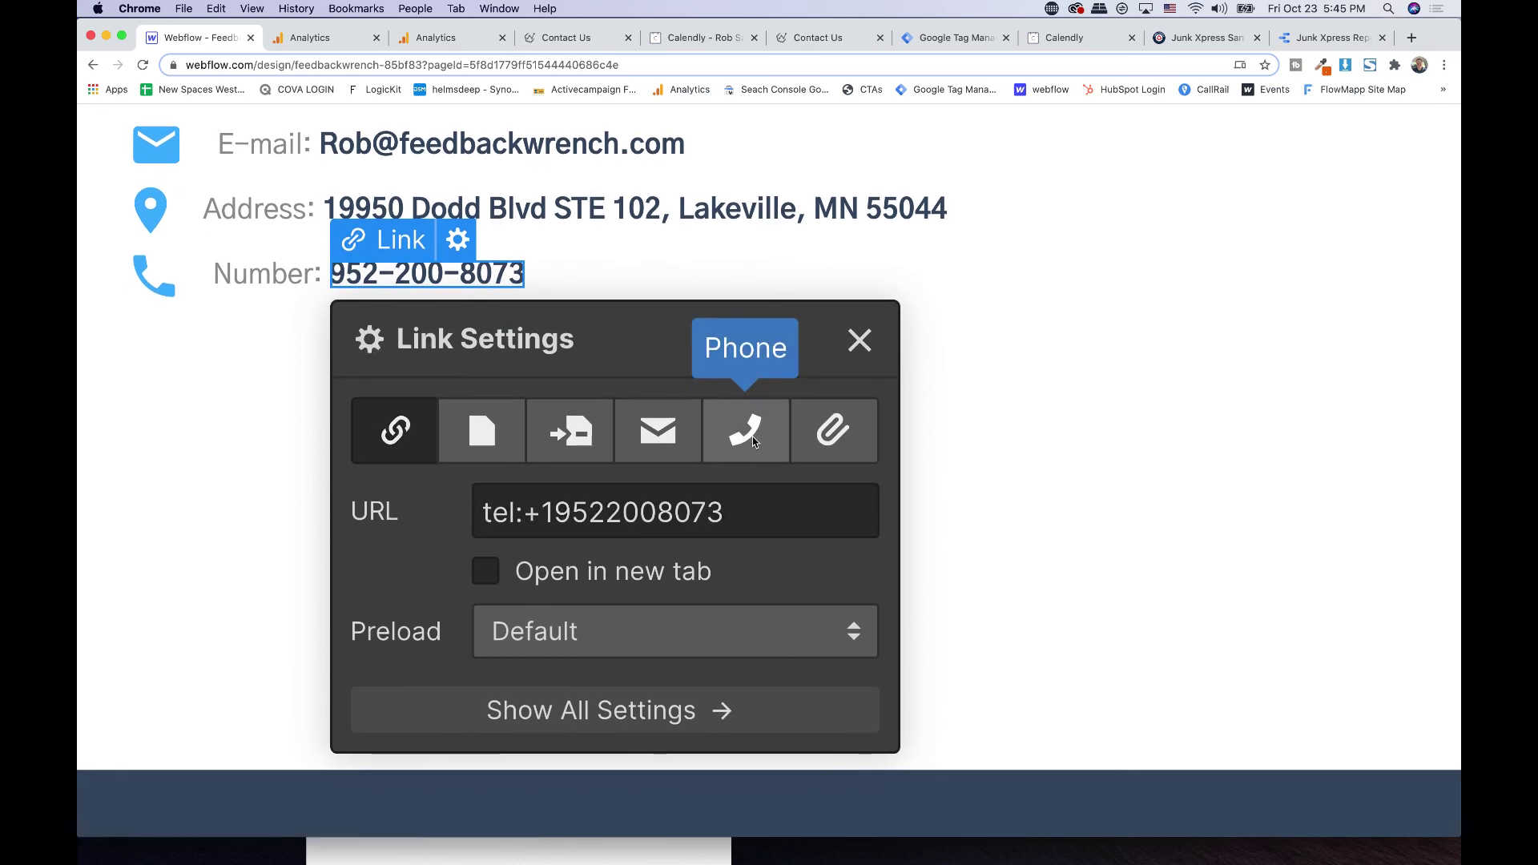
{"action": "double_click", "coordinate": [693, 524]}
{"action": "triple_click", "coordinate": [693, 524]}
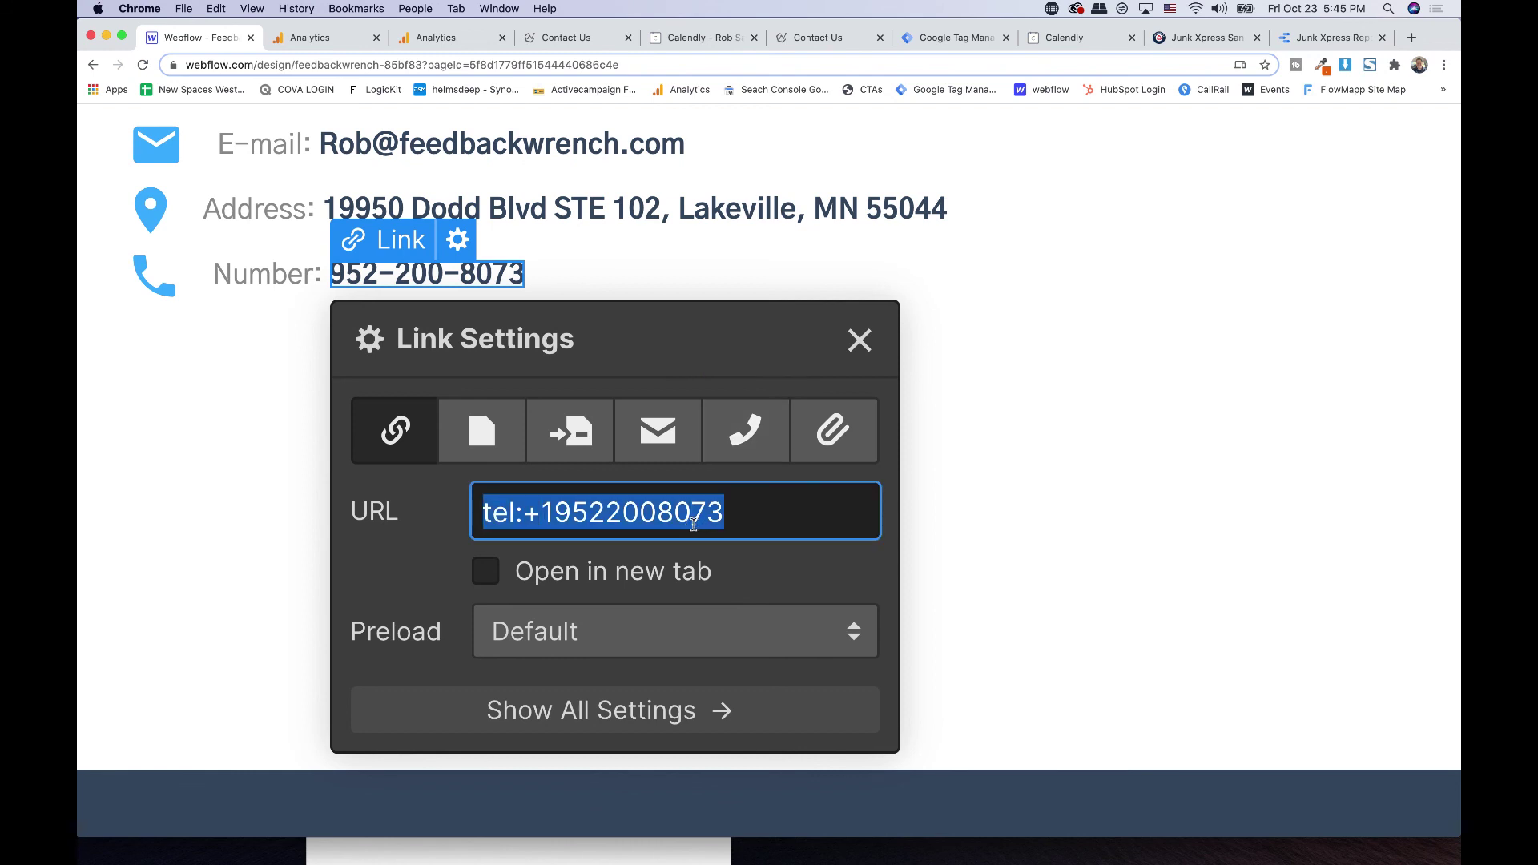
{"action": "left_click", "coordinate": [543, 509]}
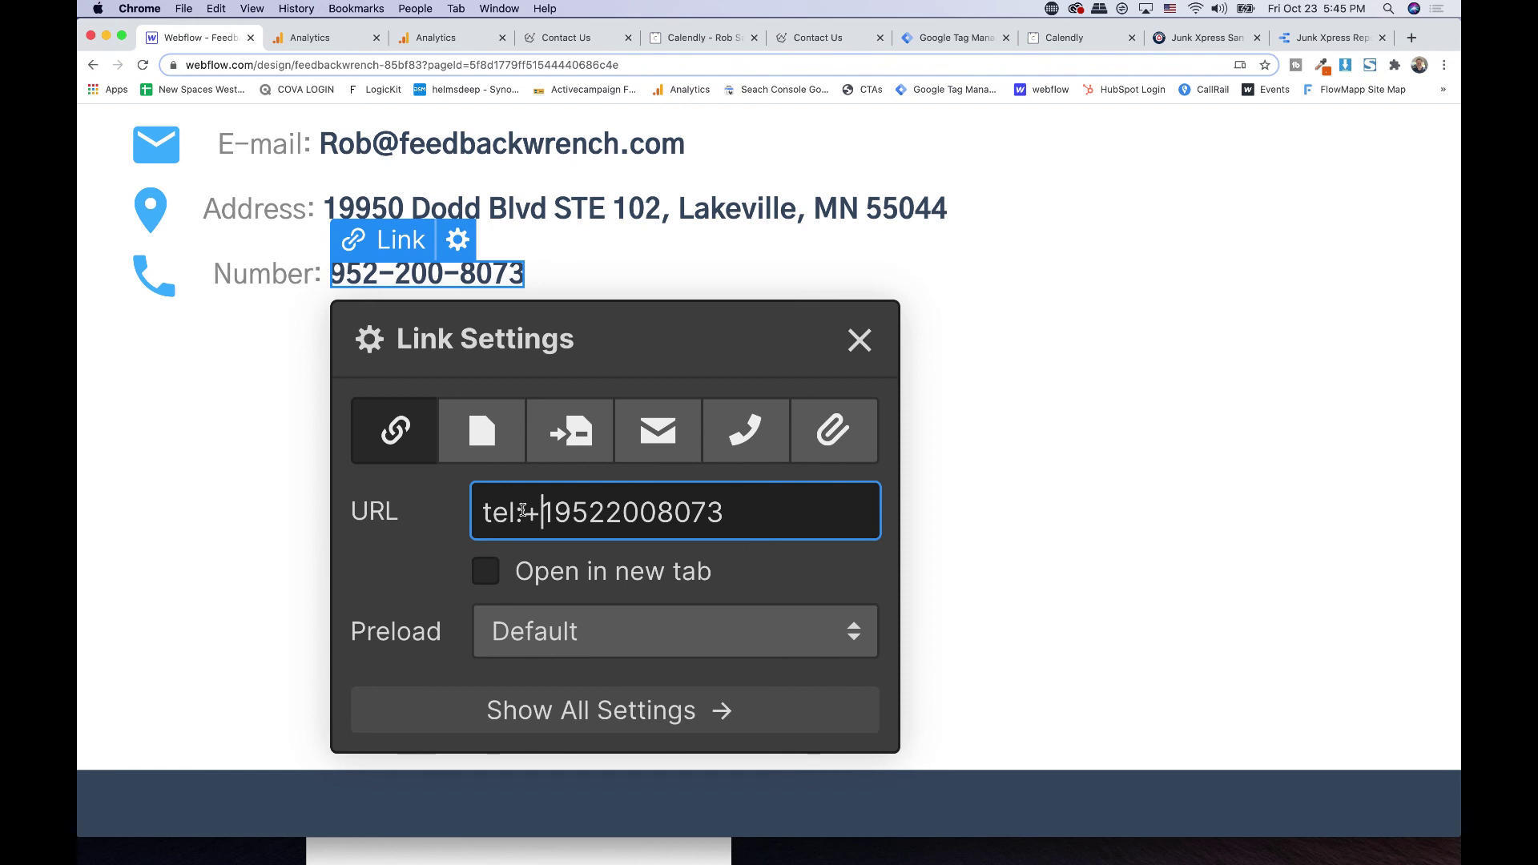
{"action": "left_click_drag", "start_coordinate": [482, 511], "coordinate": [522, 511]}
{"action": "left_click", "coordinate": [549, 512]}
{"action": "triple_click", "coordinate": [662, 511]}
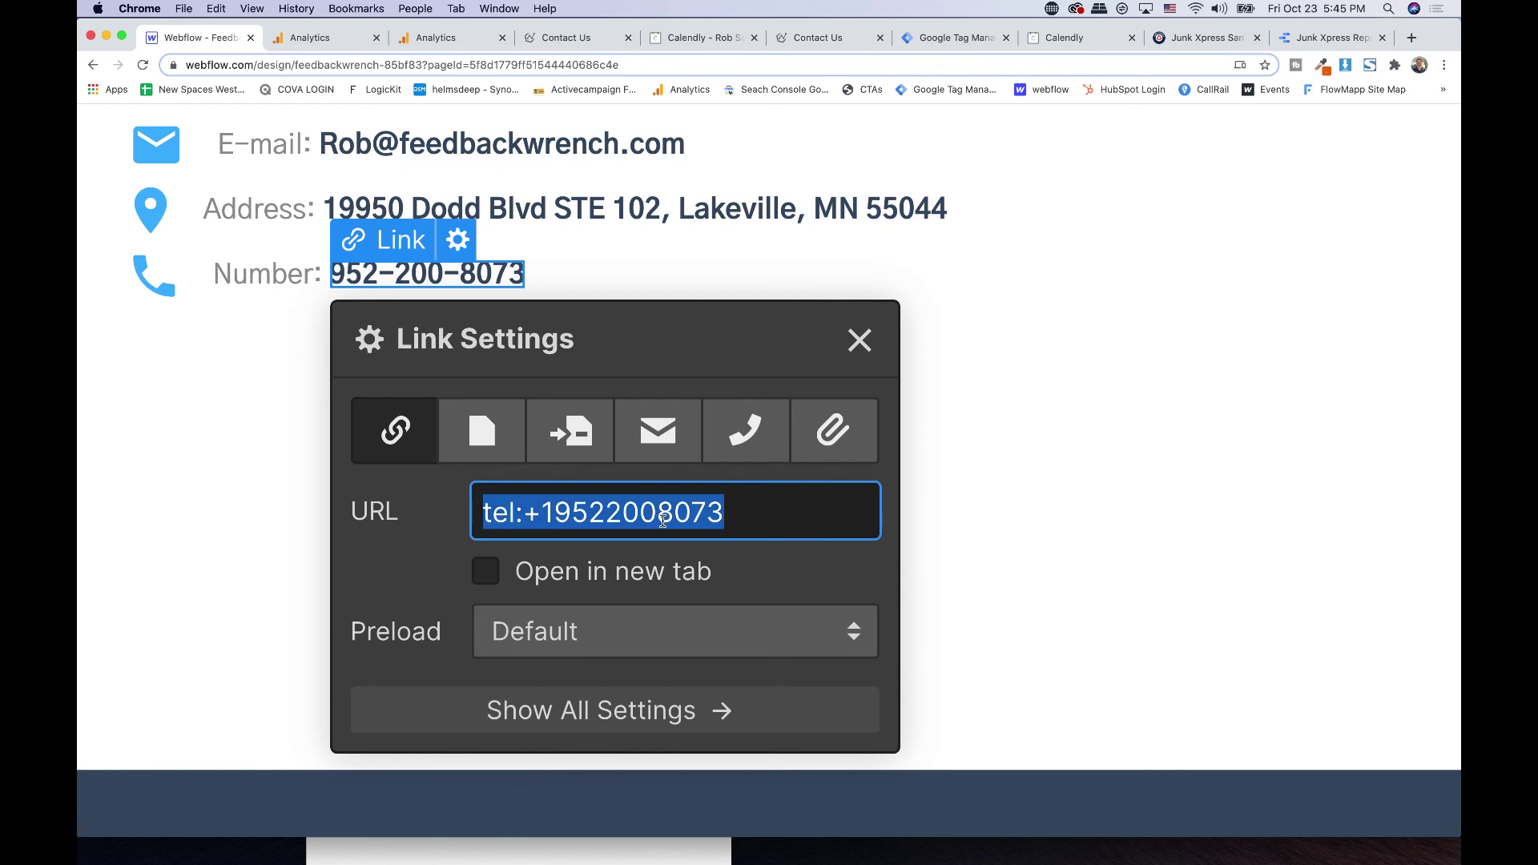
{"action": "left_click", "coordinate": [771, 527]}
{"action": "left_click_drag", "start_coordinate": [771, 512], "coordinate": [467, 511]}
{"action": "key", "text": "cmd+c"}
{"action": "left_click", "coordinate": [506, 509]}
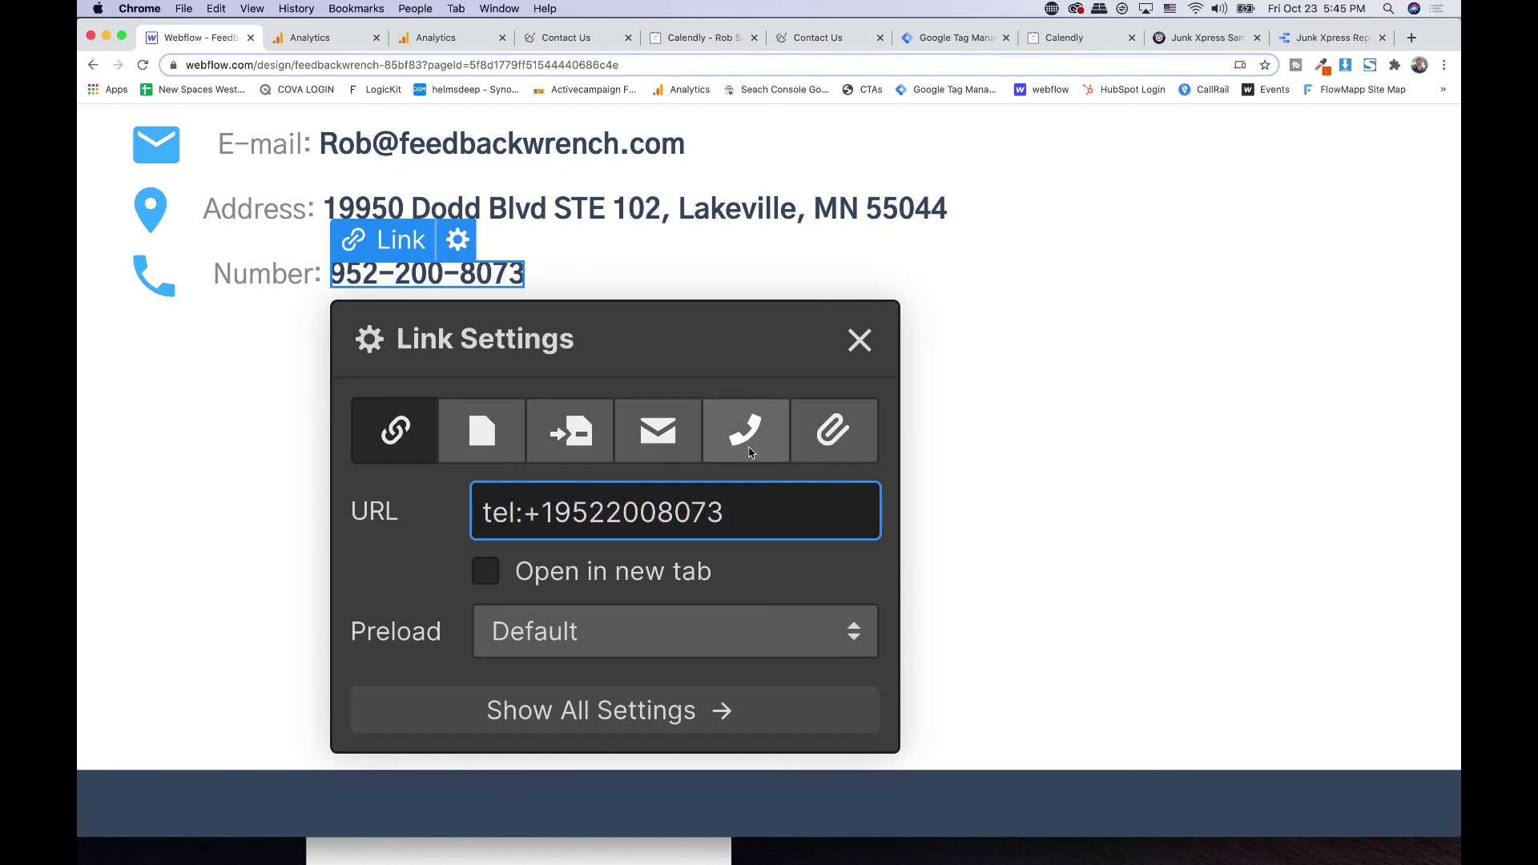
- Paste the tel: phone address into the phone link's URL field and close the settings
{"action": "left_click", "coordinate": [746, 433]}
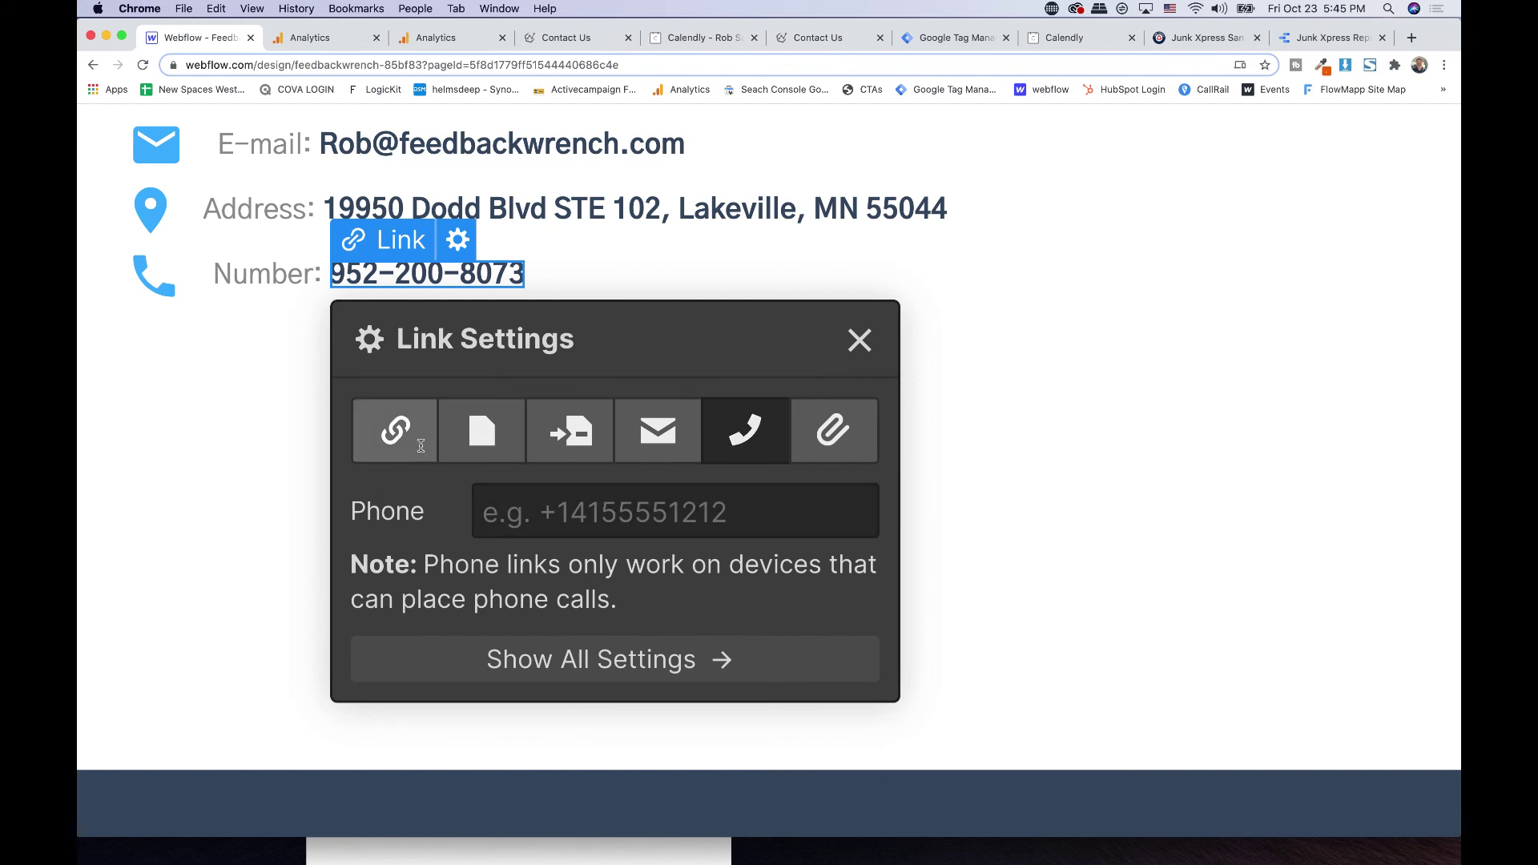
{"action": "left_click", "coordinate": [396, 430]}
{"action": "left_click", "coordinate": [597, 505]}
{"action": "key", "text": "cmd+v"}
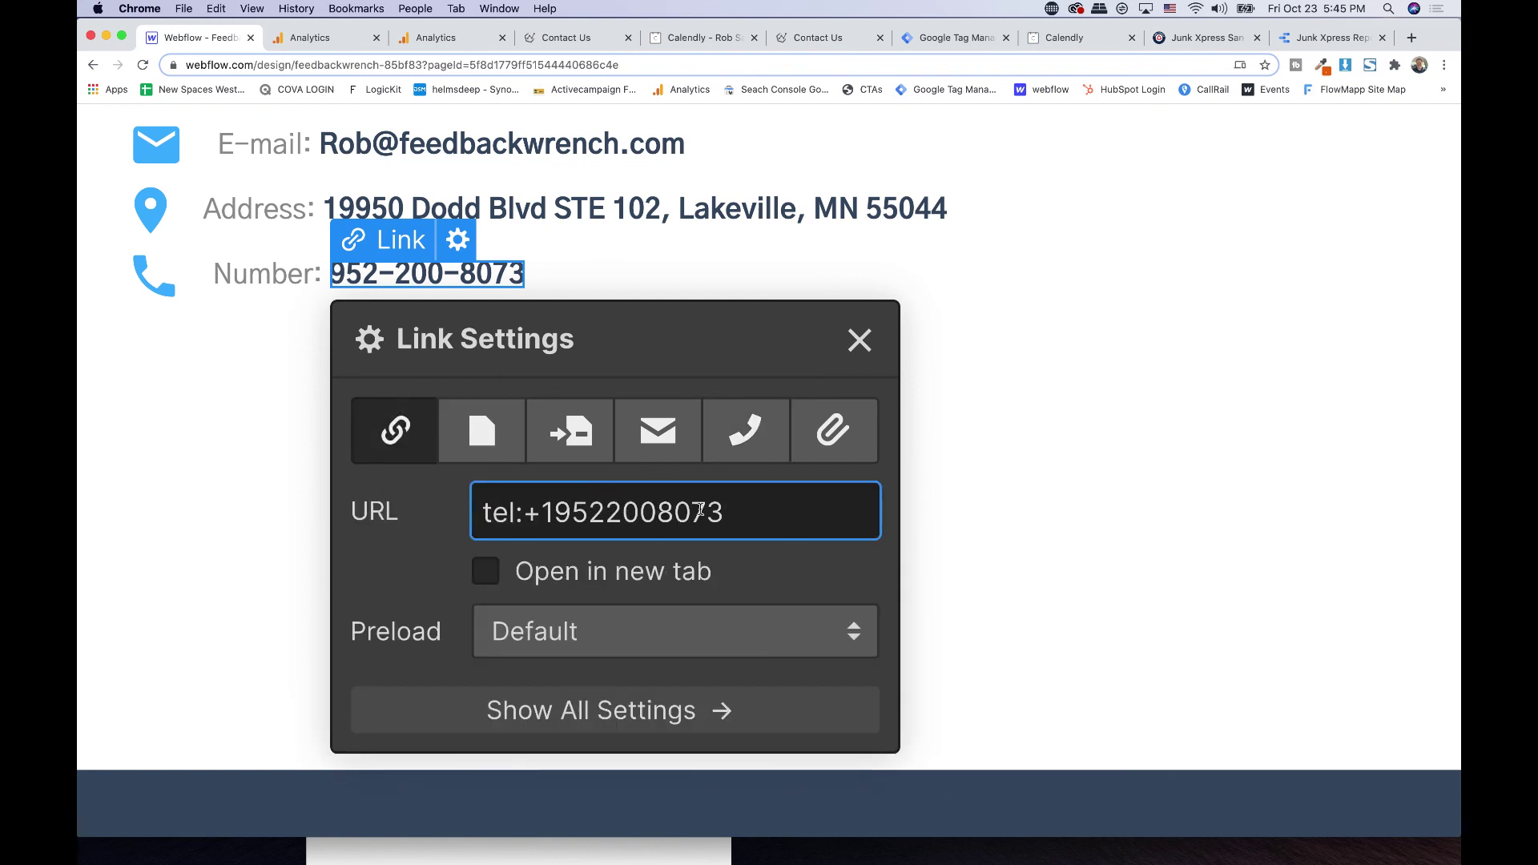
{"action": "left_click", "coordinate": [861, 344]}
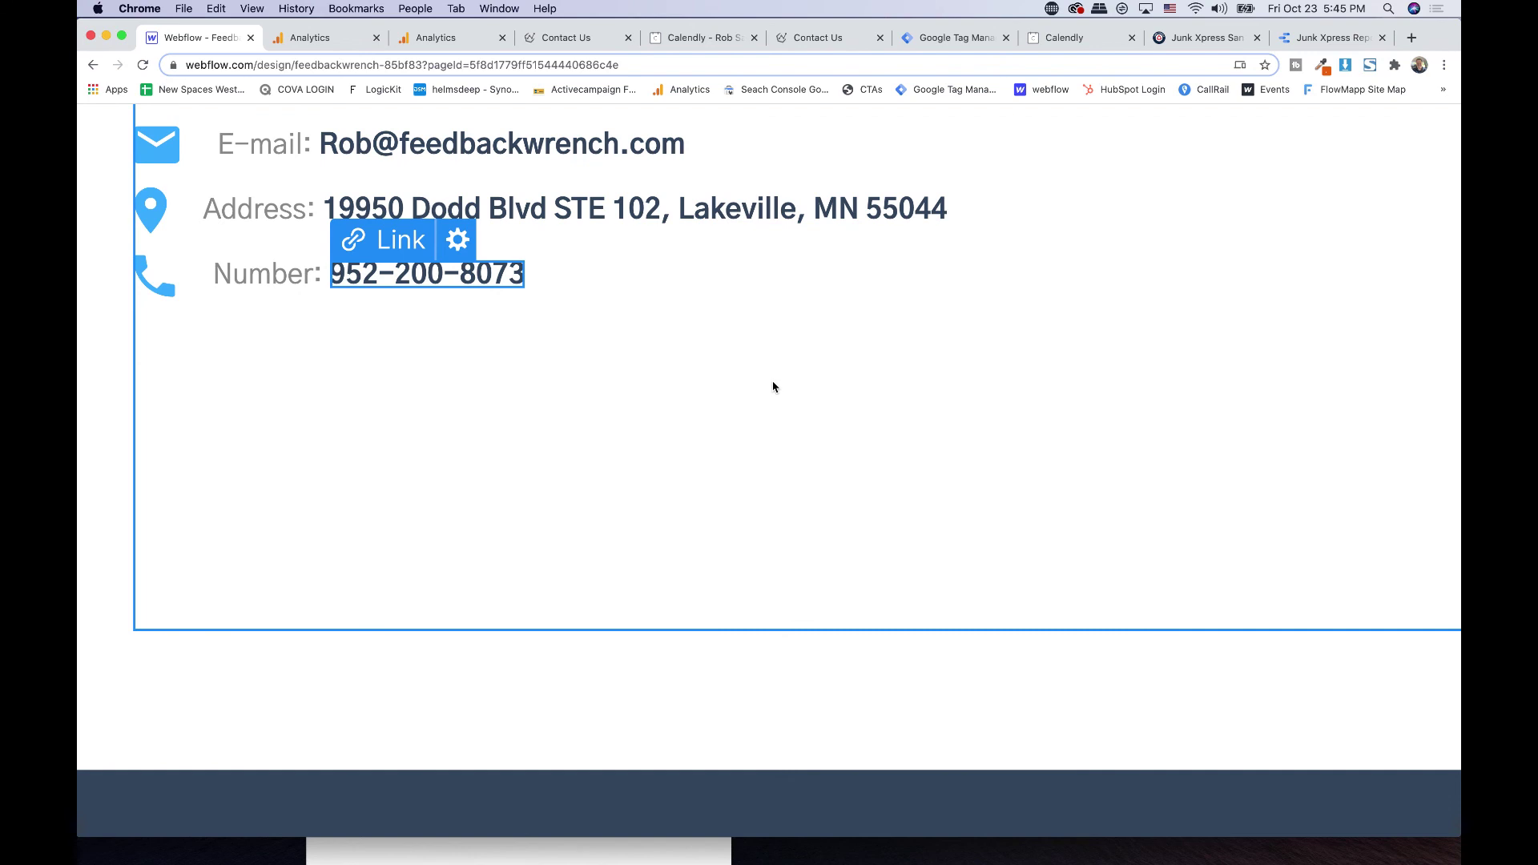
{"action": "left_click", "coordinate": [664, 186]}
{"action": "left_click", "coordinate": [664, 184]}
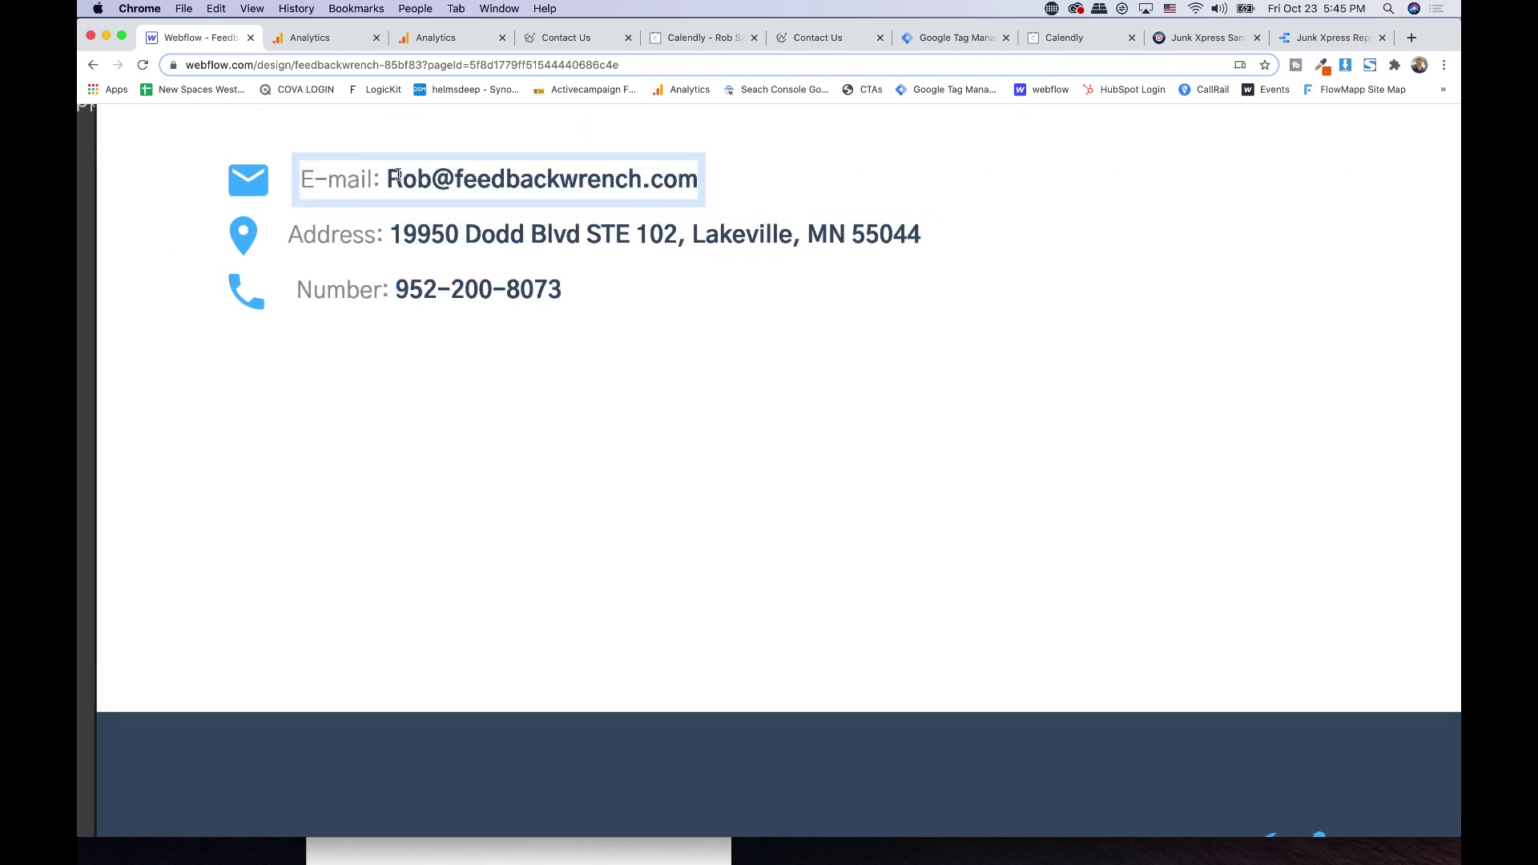
- Turn the selected e-mail address text into a link and open its Link Settings
{"action": "left_click_drag", "start_coordinate": [389, 176], "coordinate": [700, 174]}
{"action": "key", "text": "super+c"}
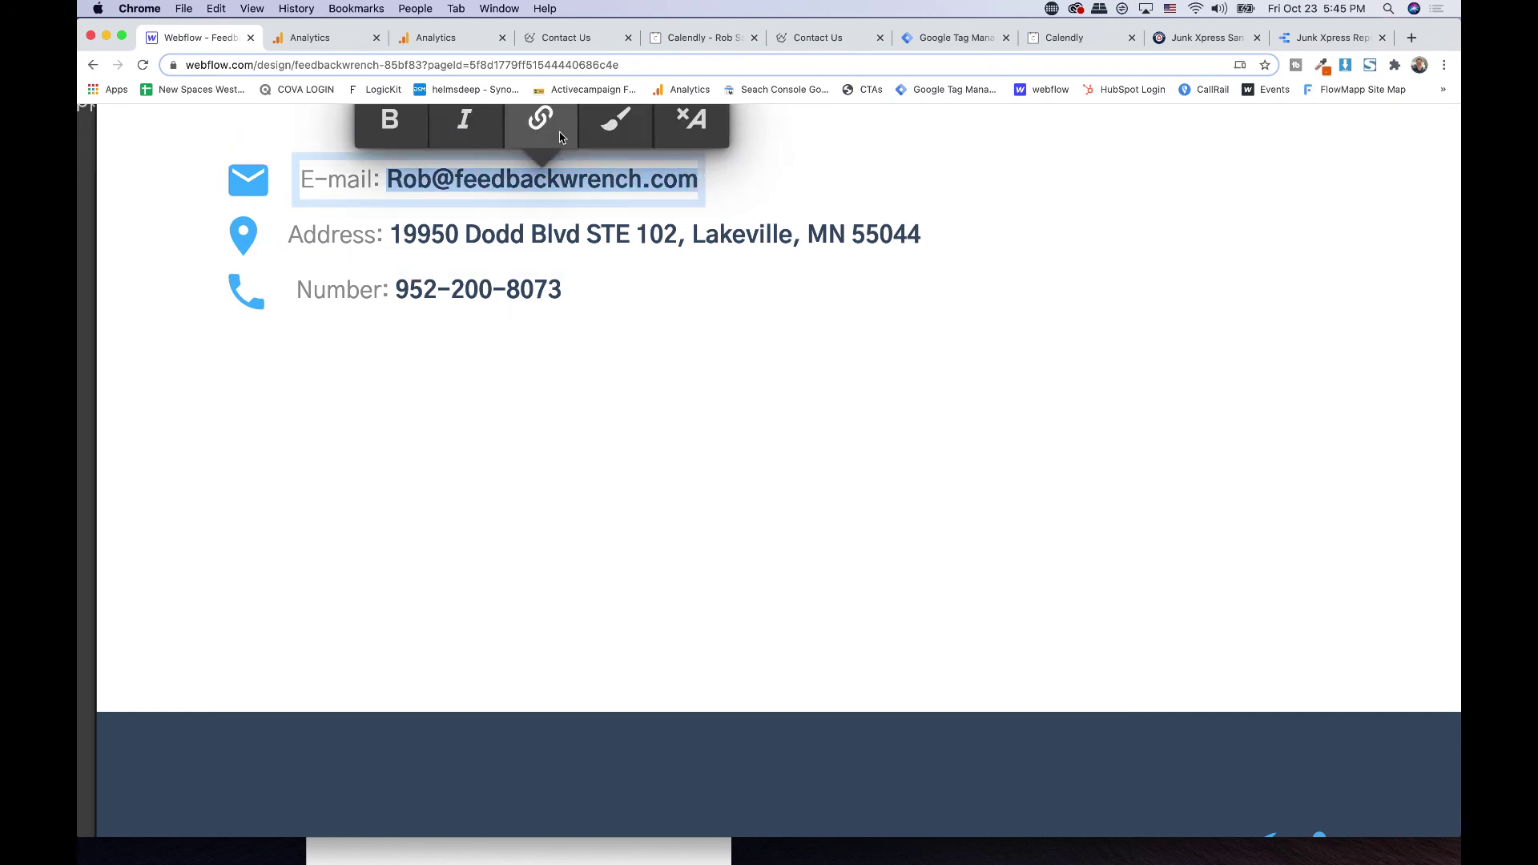
{"action": "left_click", "coordinate": [540, 118]}
{"action": "key", "text": "Return"}
{"action": "left_click", "coordinate": [495, 170]}
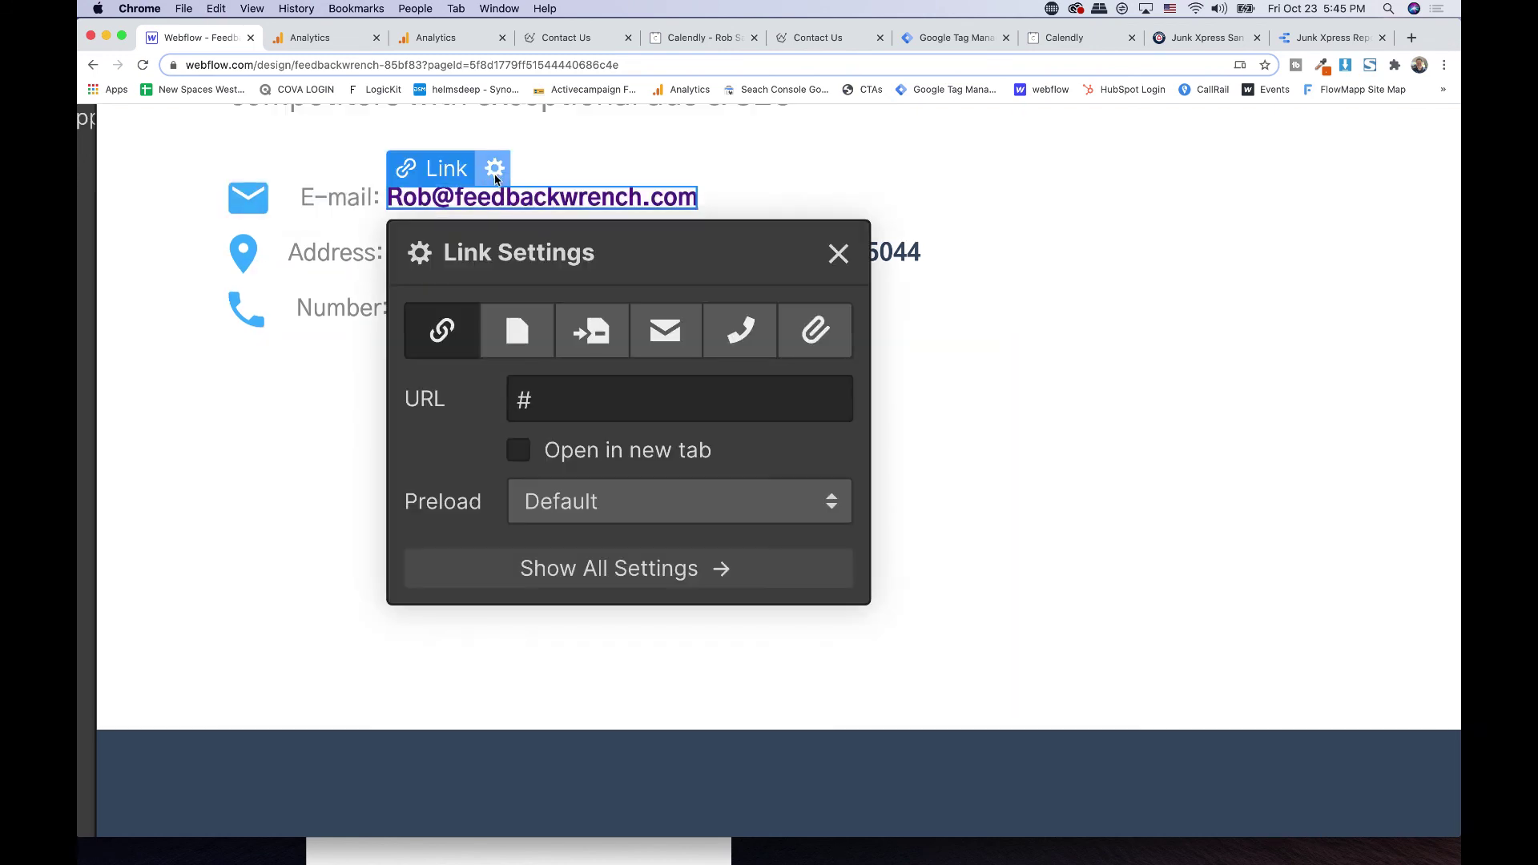
{"action": "left_click", "coordinate": [571, 406]}
- Replace the # URL with mailto: plus the e-mail address, lowercasing its first letter
{"action": "key", "text": "super+a"}
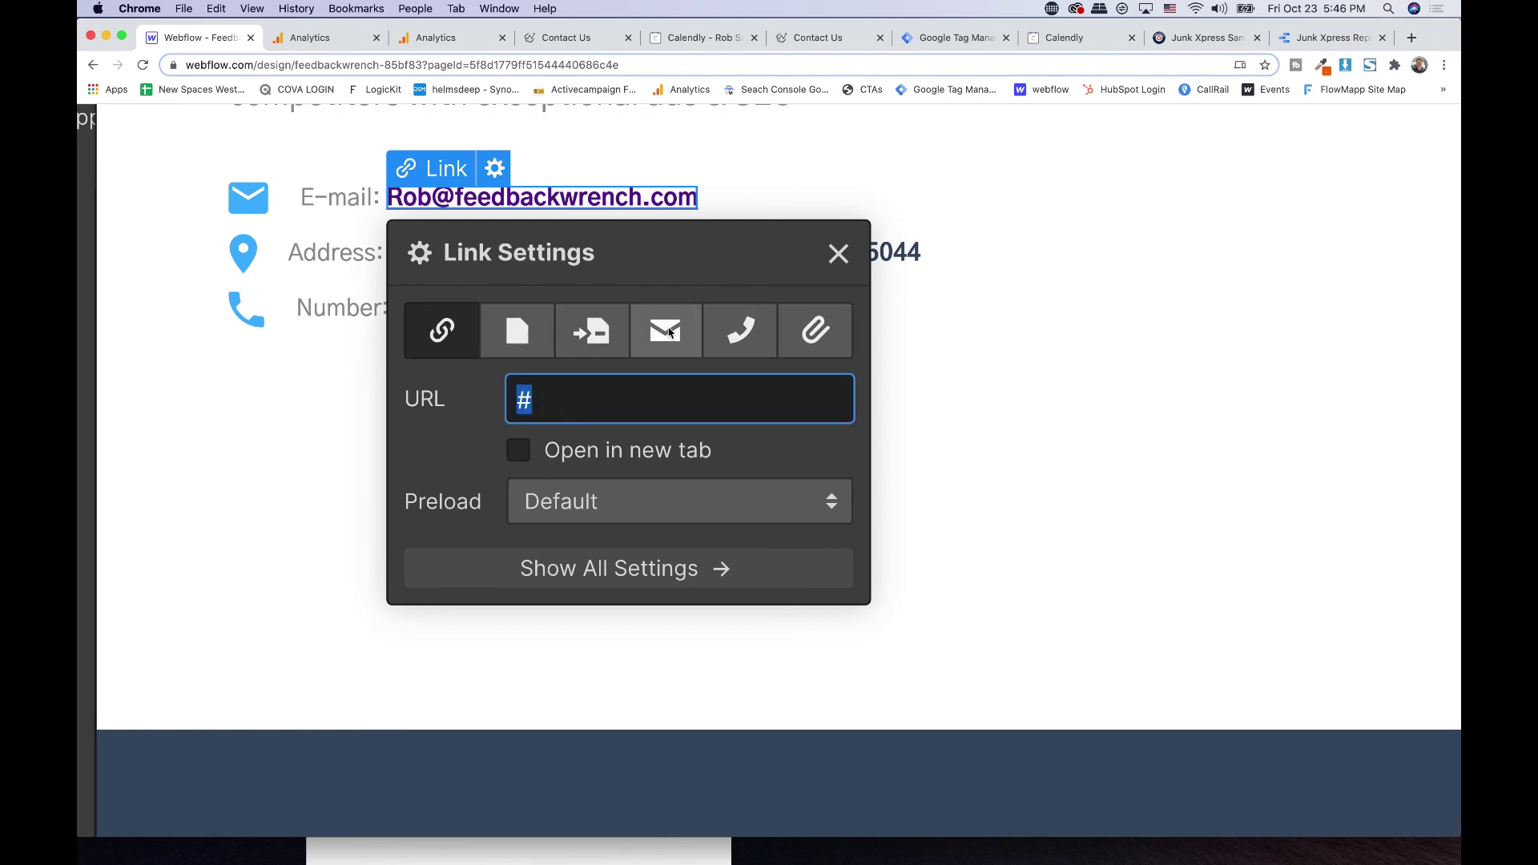
{"action": "left_click", "coordinate": [597, 402]}
{"action": "key", "text": "super+a"}
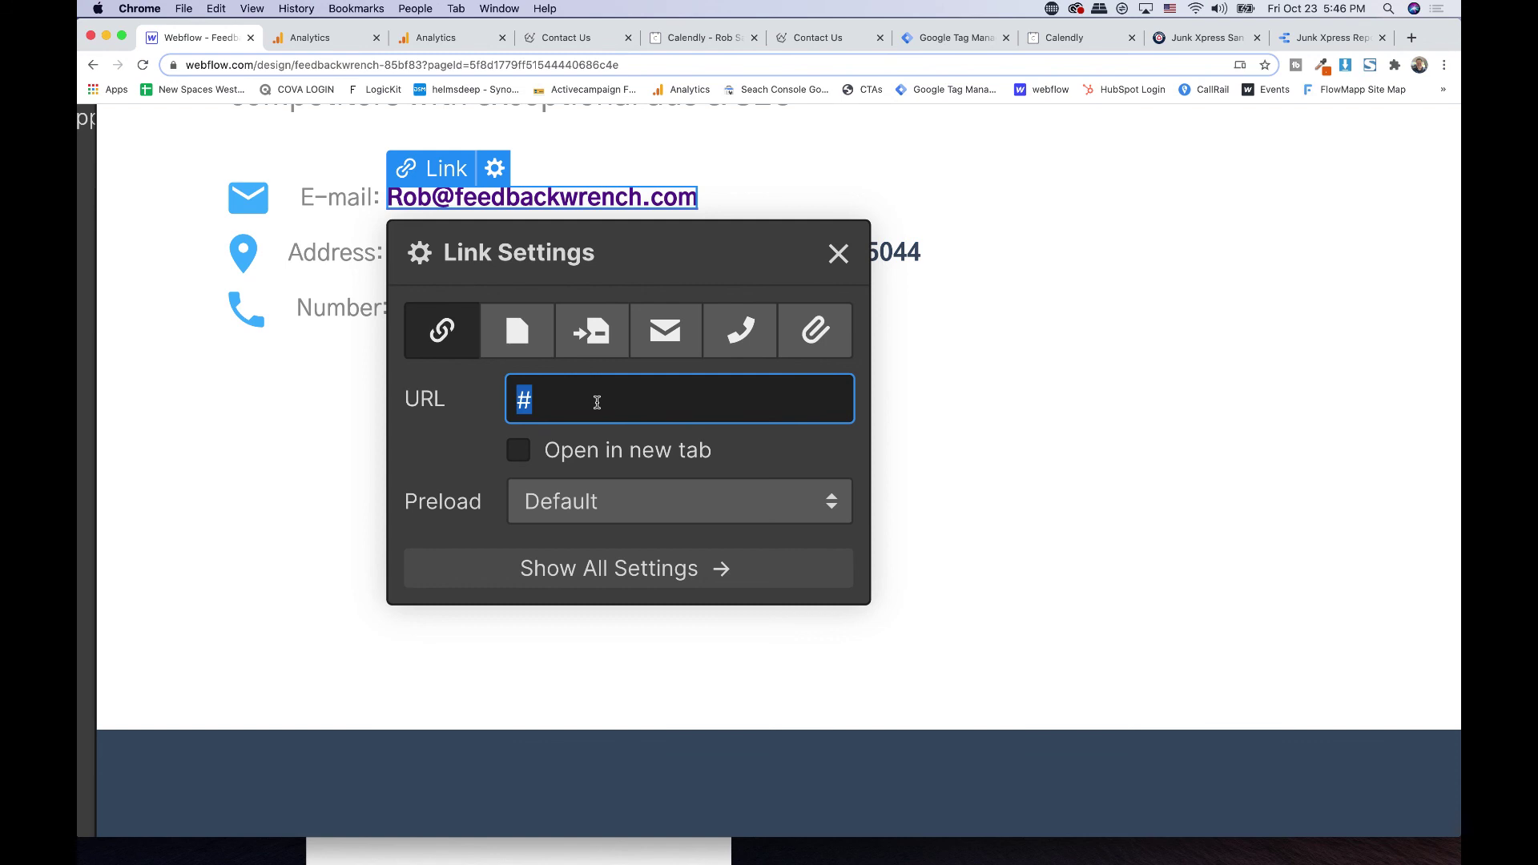
{"action": "key", "text": "BackSpace"}
{"action": "type", "text": "mailto:"}
{"action": "key", "text": "super+v"}
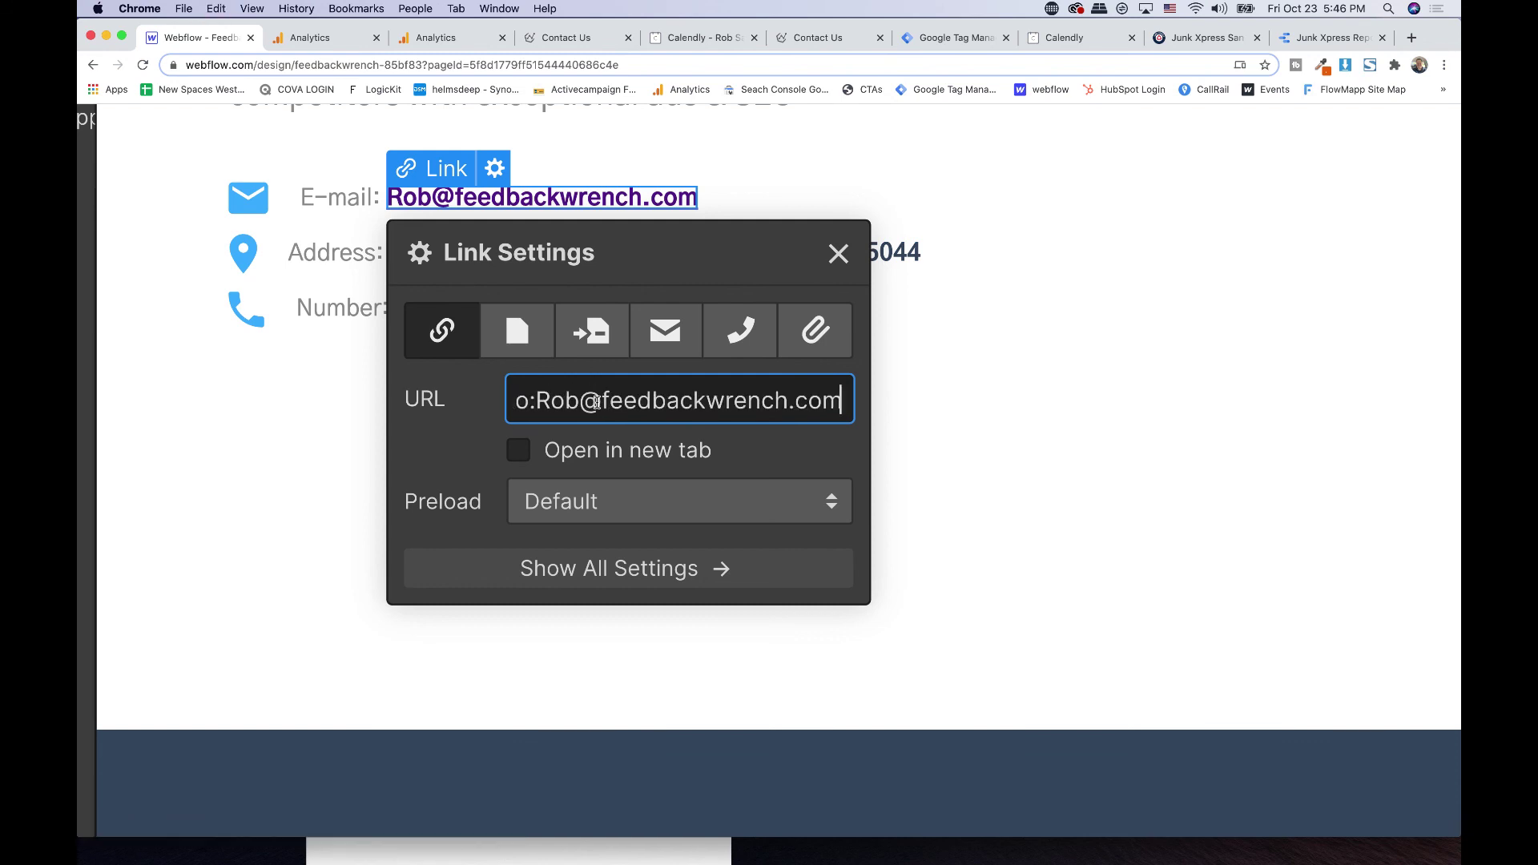
{"action": "left_click", "coordinate": [551, 398]}
{"action": "key", "text": "BackSpace"}
{"action": "type", "text": "r"}
{"action": "triple_click", "coordinate": [706, 401]}
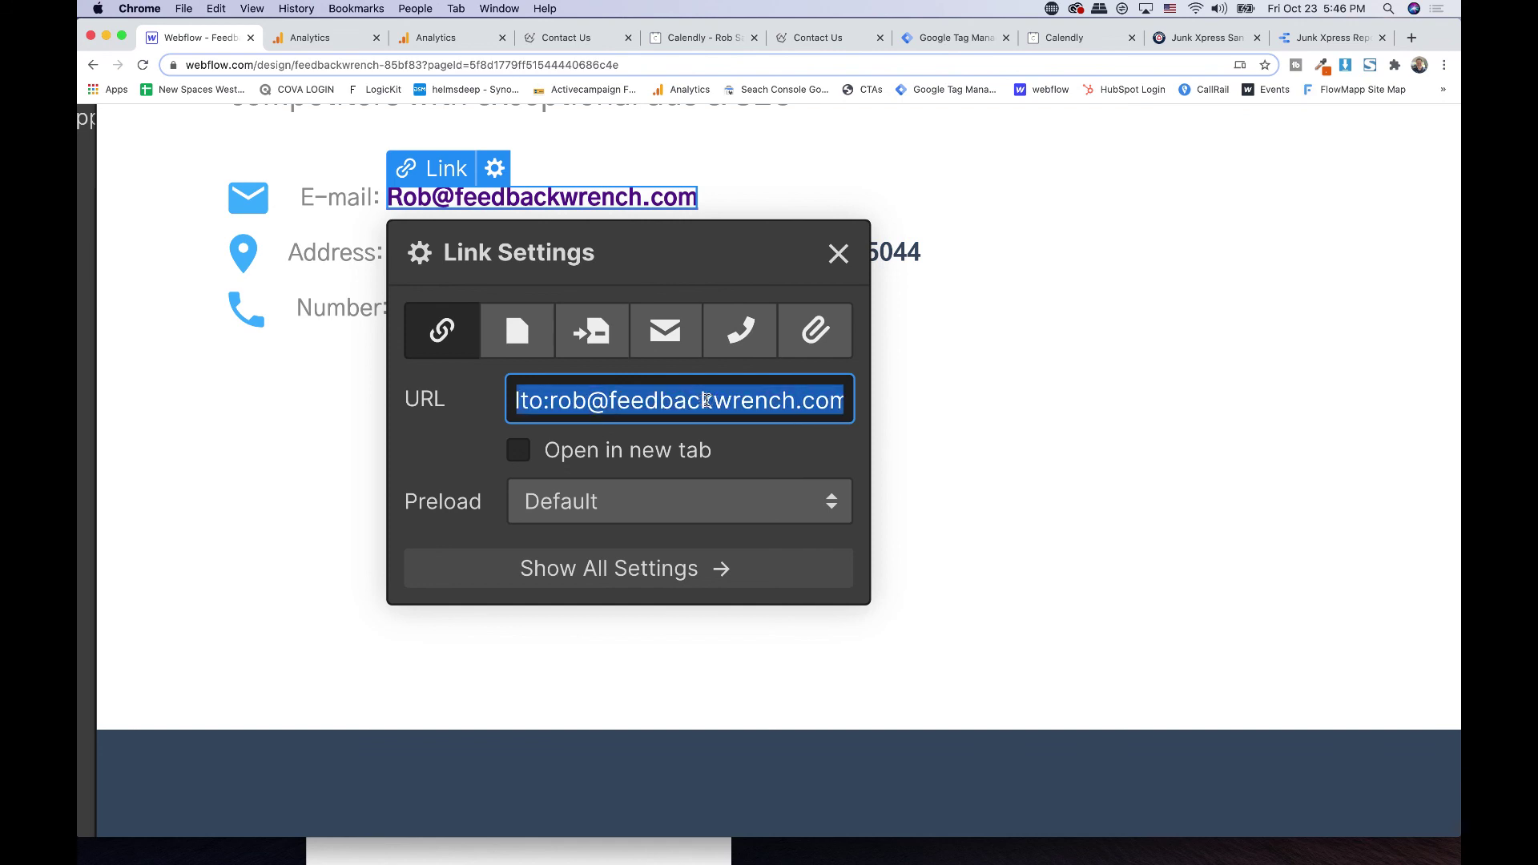
{"action": "left_click", "coordinate": [838, 253]}
{"action": "key", "text": "super+0"}
{"action": "key", "text": "super+0"}
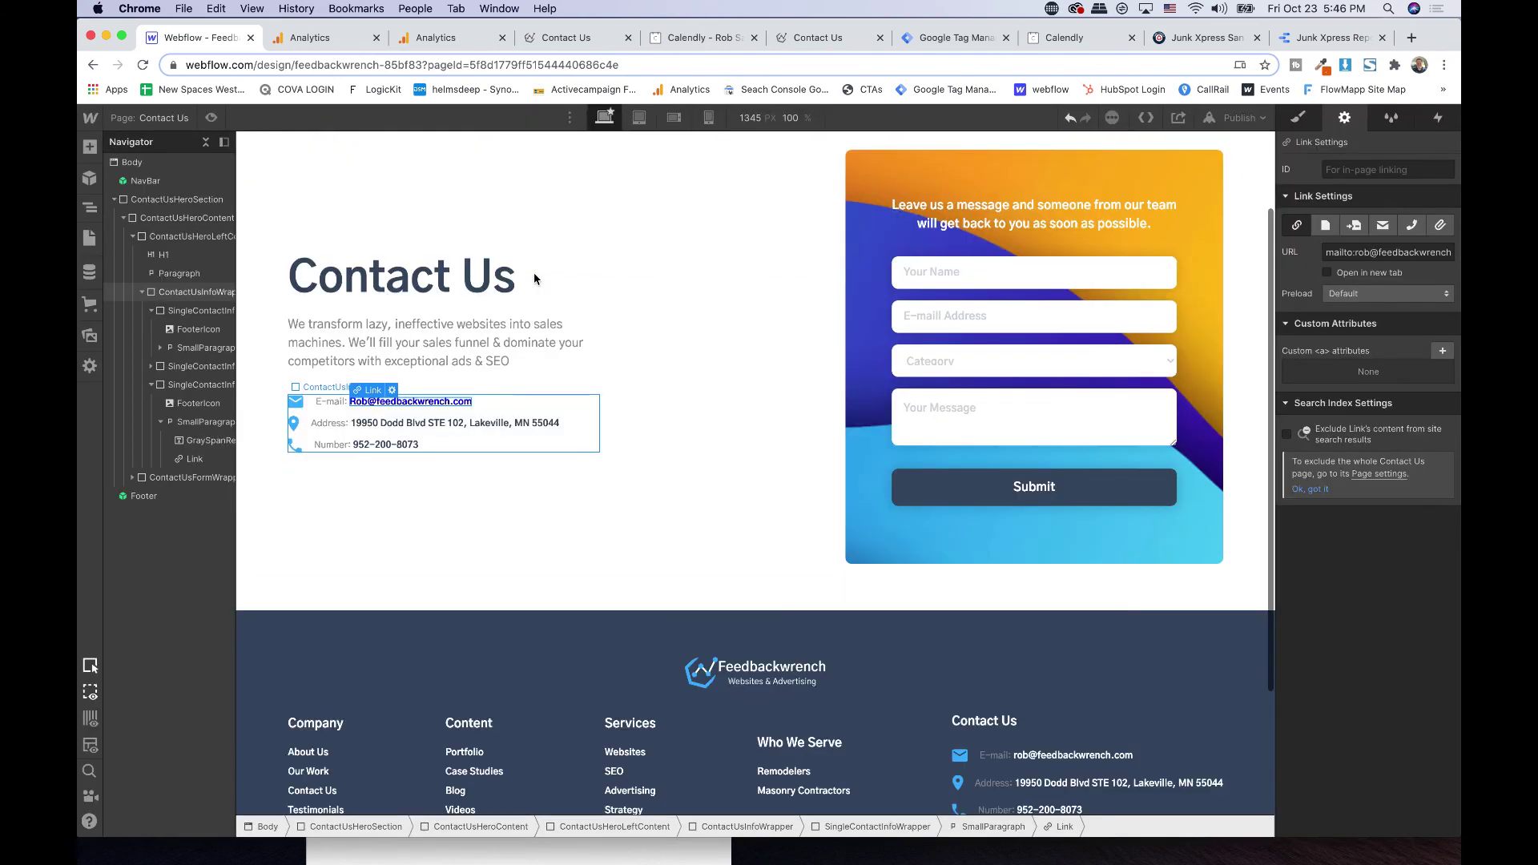
- Style the e-mail link with Secondary Color text and no underline decoration
{"action": "left_click", "coordinate": [448, 405]}
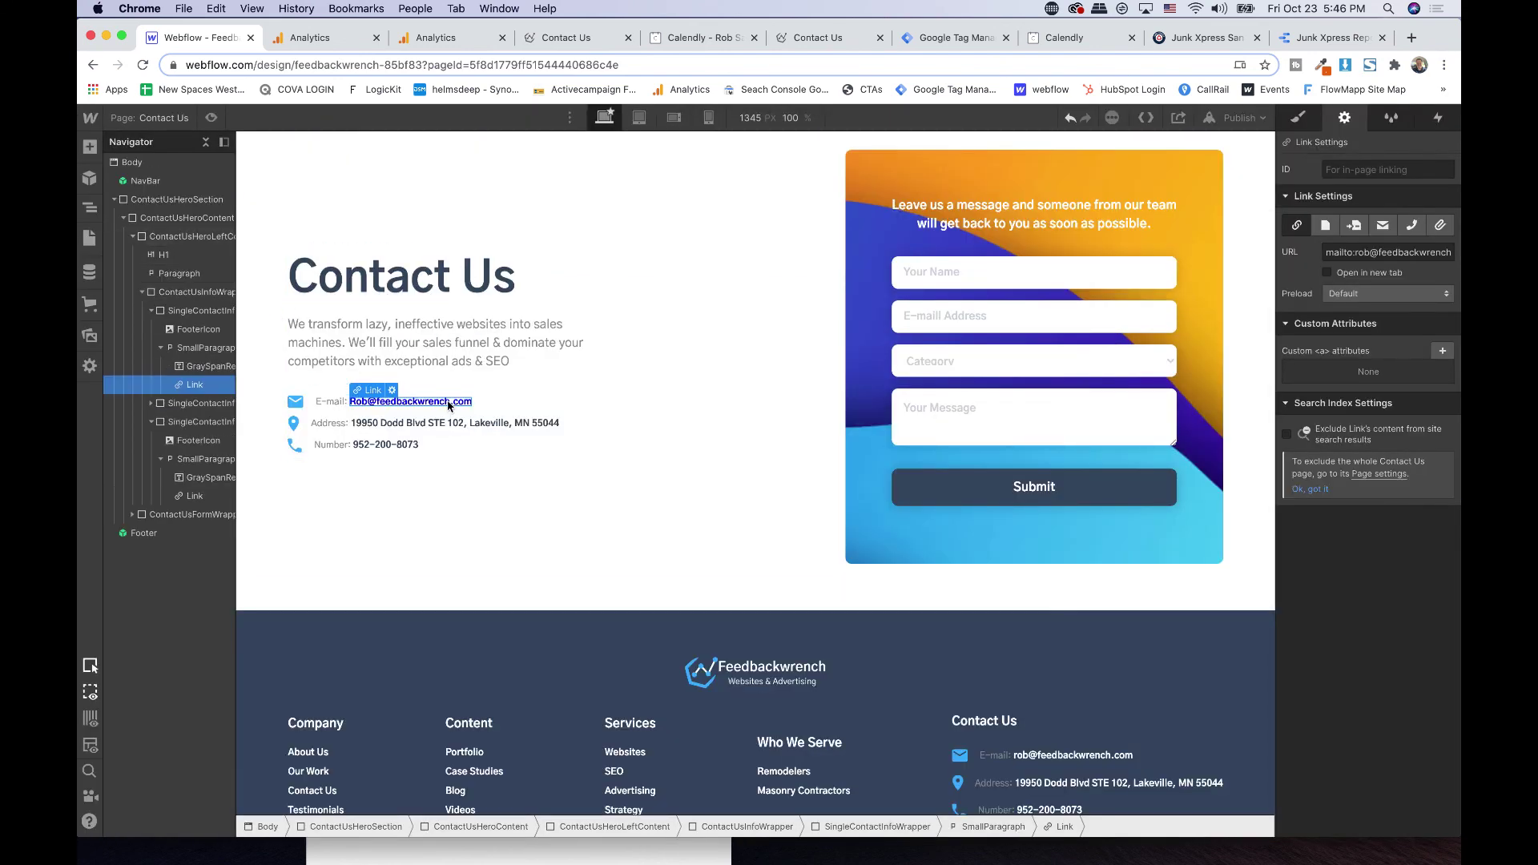
{"action": "left_click", "coordinate": [1313, 120]}
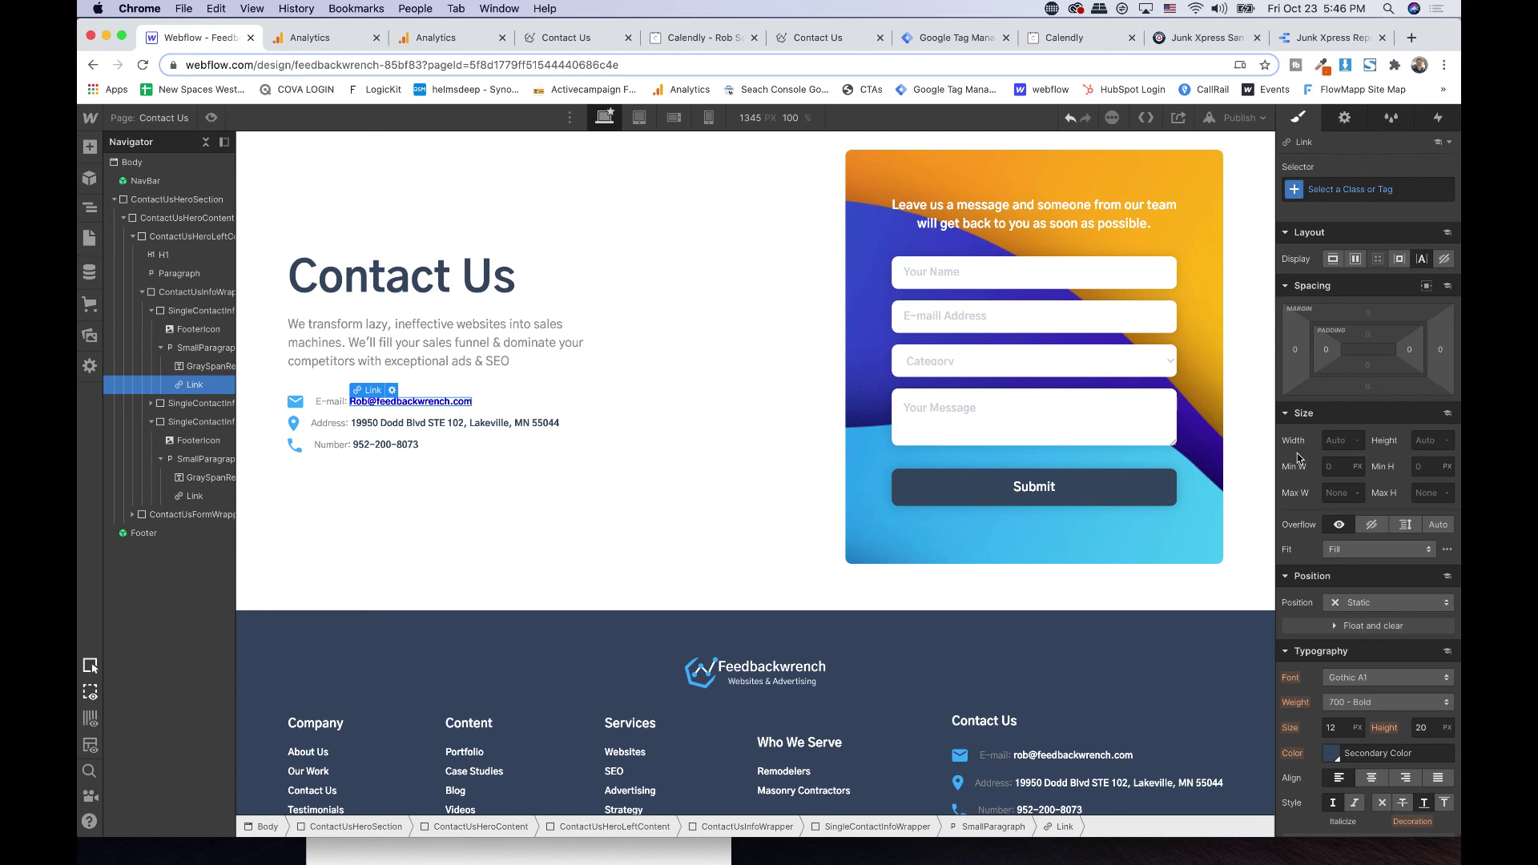
{"action": "scroll", "coordinate": [1330, 560], "scroll_direction": "down", "scroll_amount": 3}
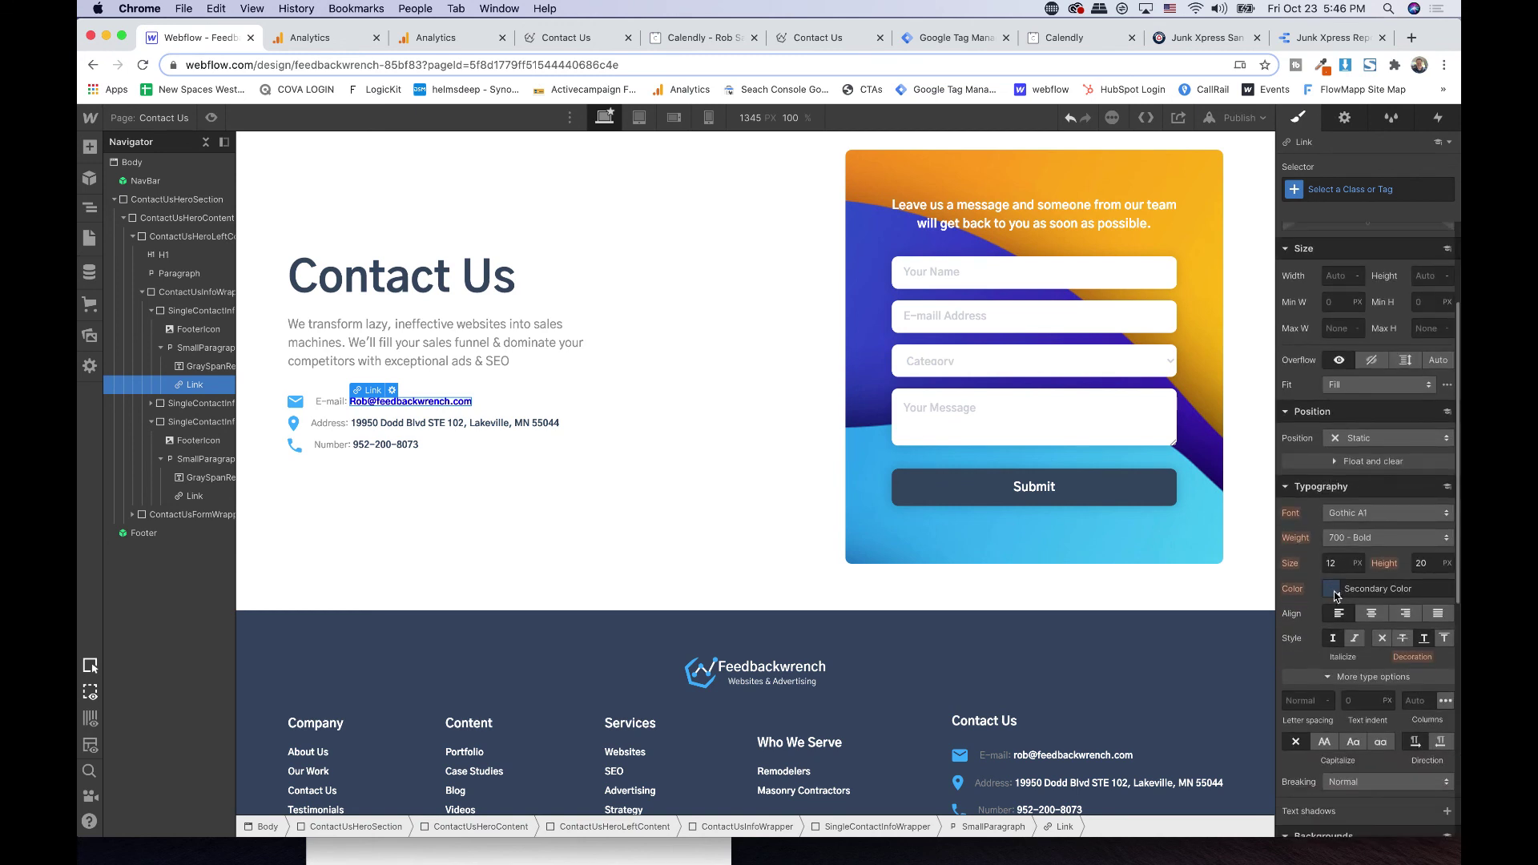
{"action": "left_click", "coordinate": [1331, 590]}
{"action": "left_click", "coordinate": [1334, 528]}
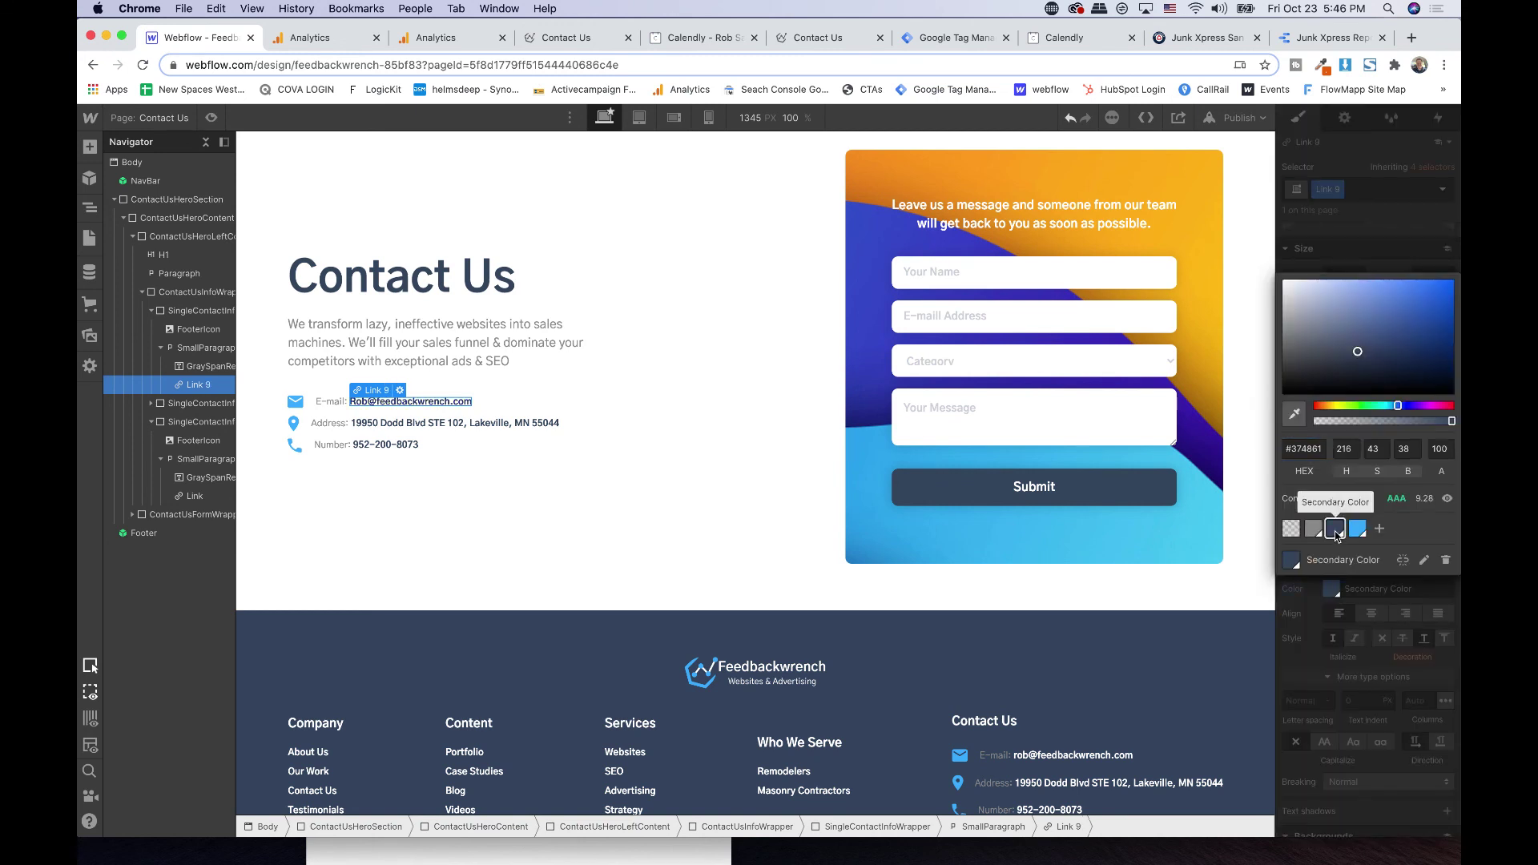
{"action": "left_click", "coordinate": [1372, 238]}
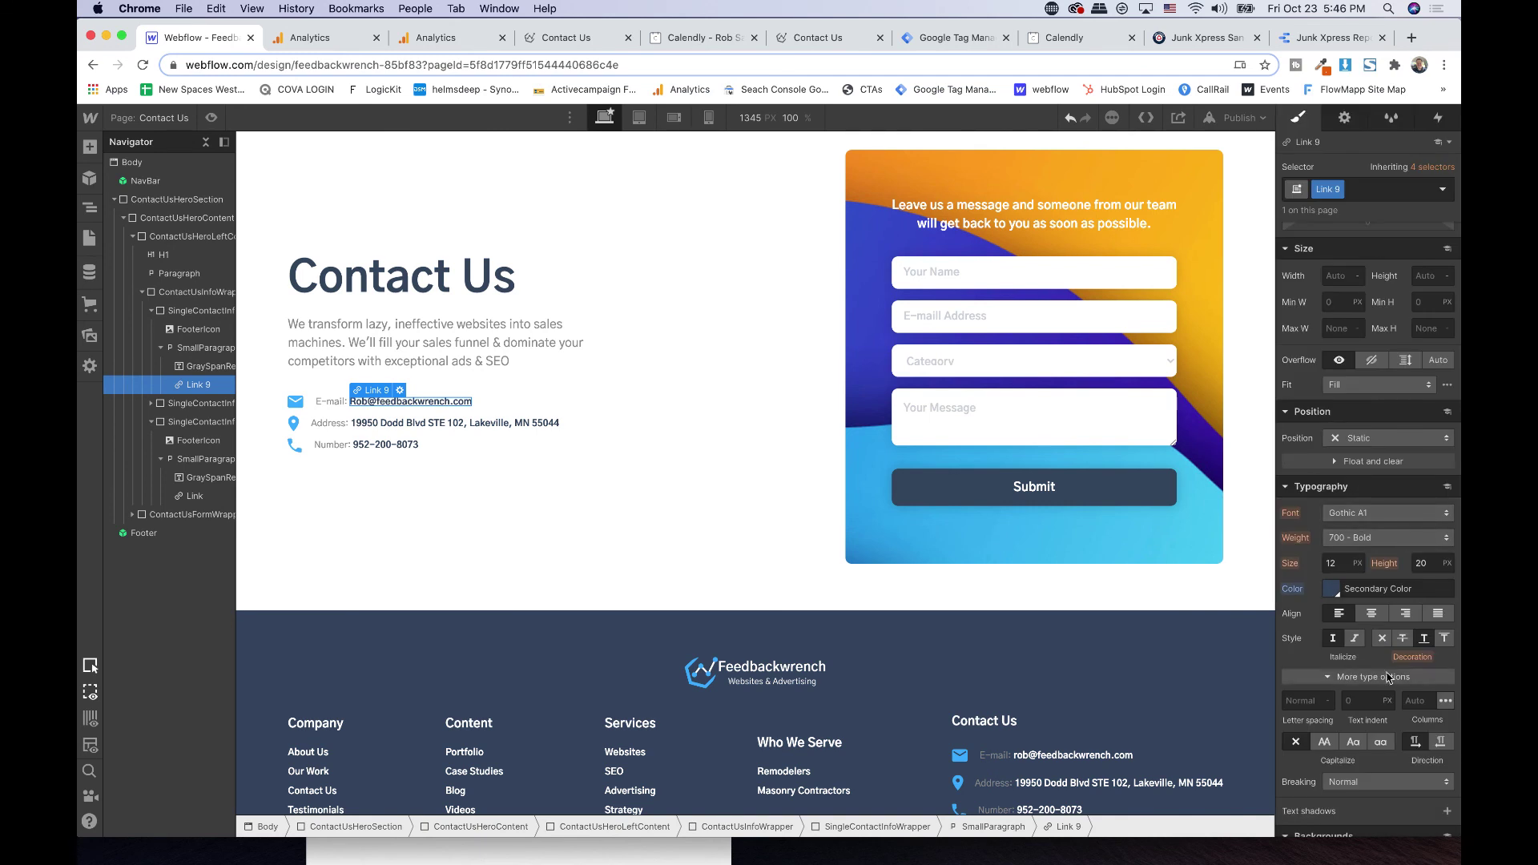
{"action": "left_click", "coordinate": [1382, 639]}
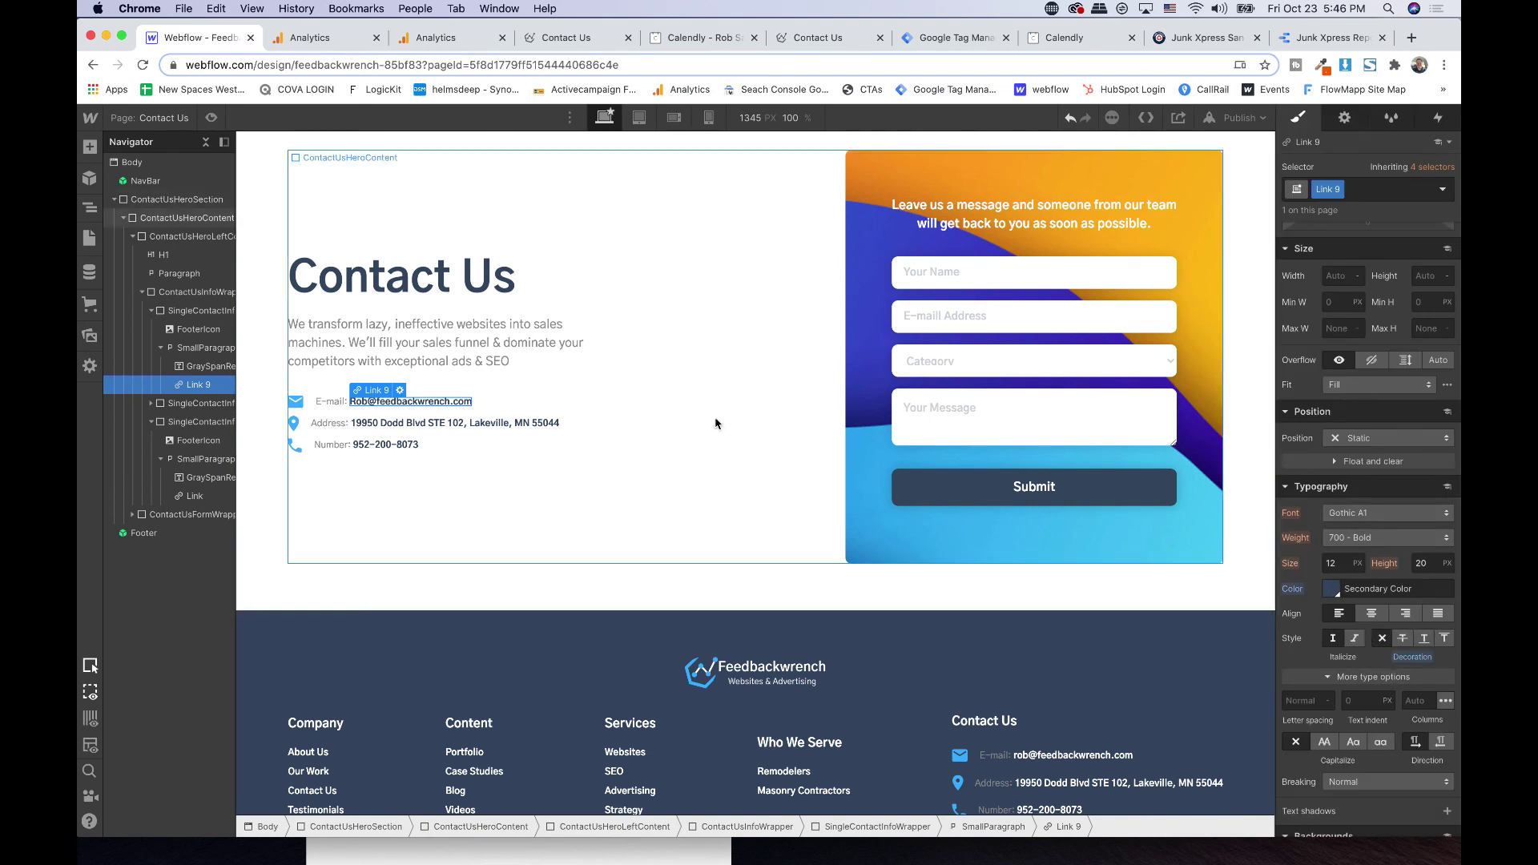
{"action": "left_click", "coordinate": [453, 425]}
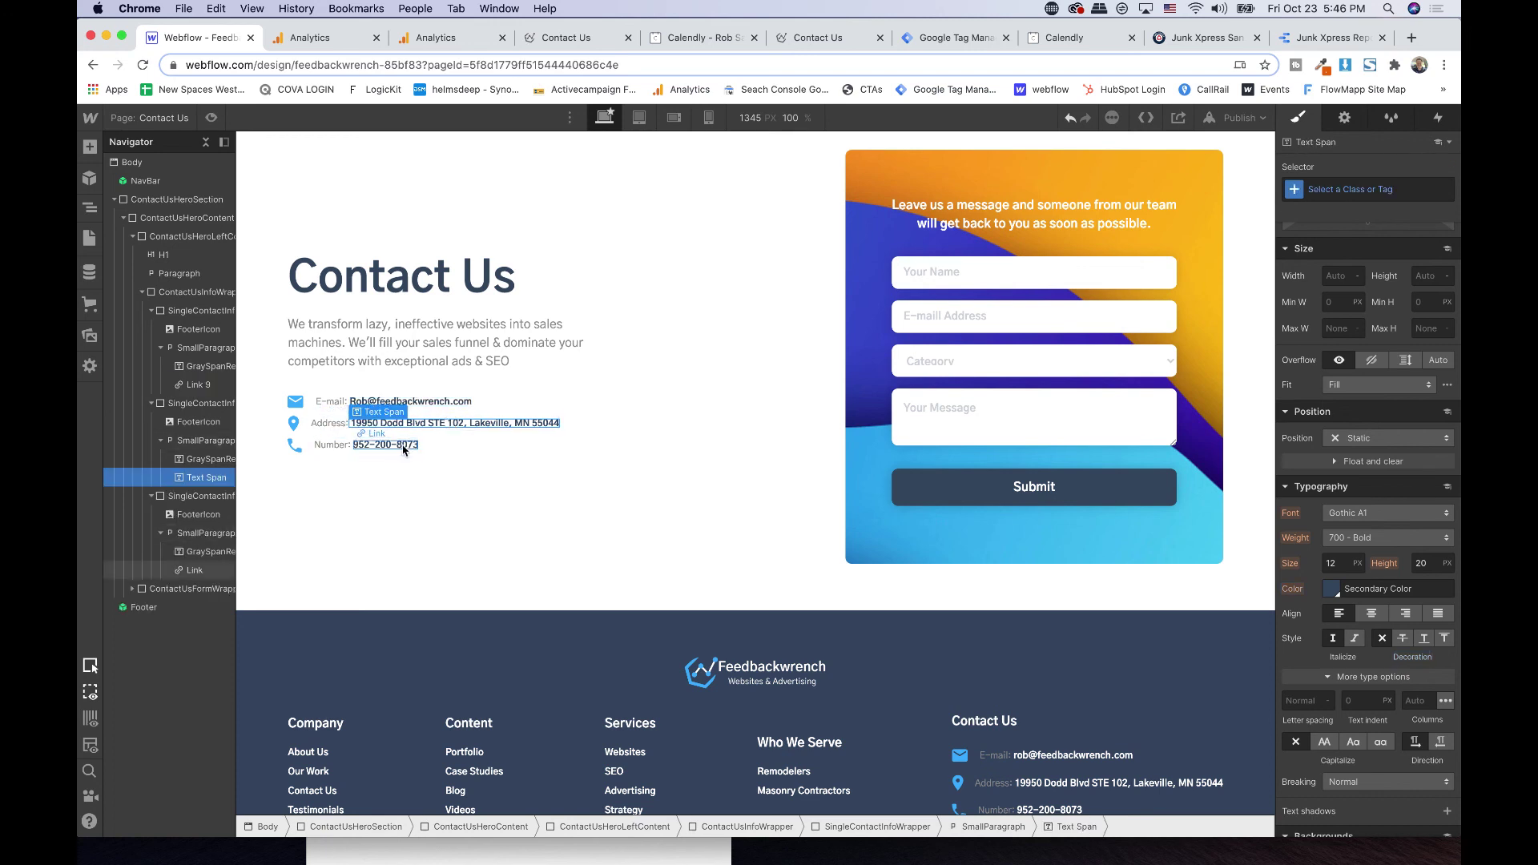
{"action": "left_click", "coordinate": [539, 590]}
{"action": "scroll", "coordinate": [539, 590], "scroll_direction": "up", "scroll_amount": 3}
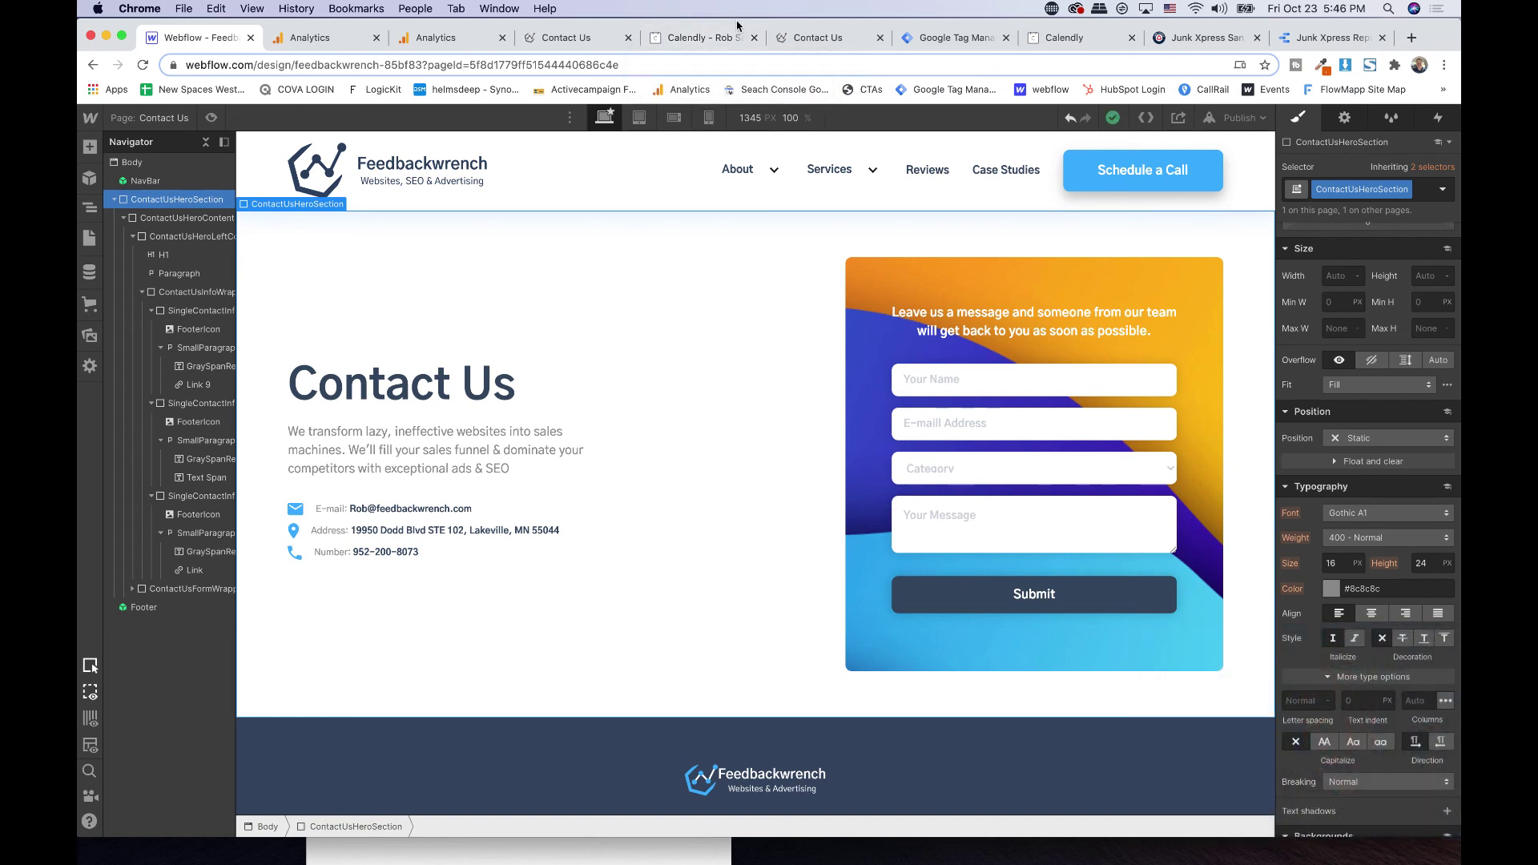
- In Tag Manager, review the enabled built-in Click and Form variables, then return to Triggers
{"action": "left_click", "coordinate": [950, 43]}
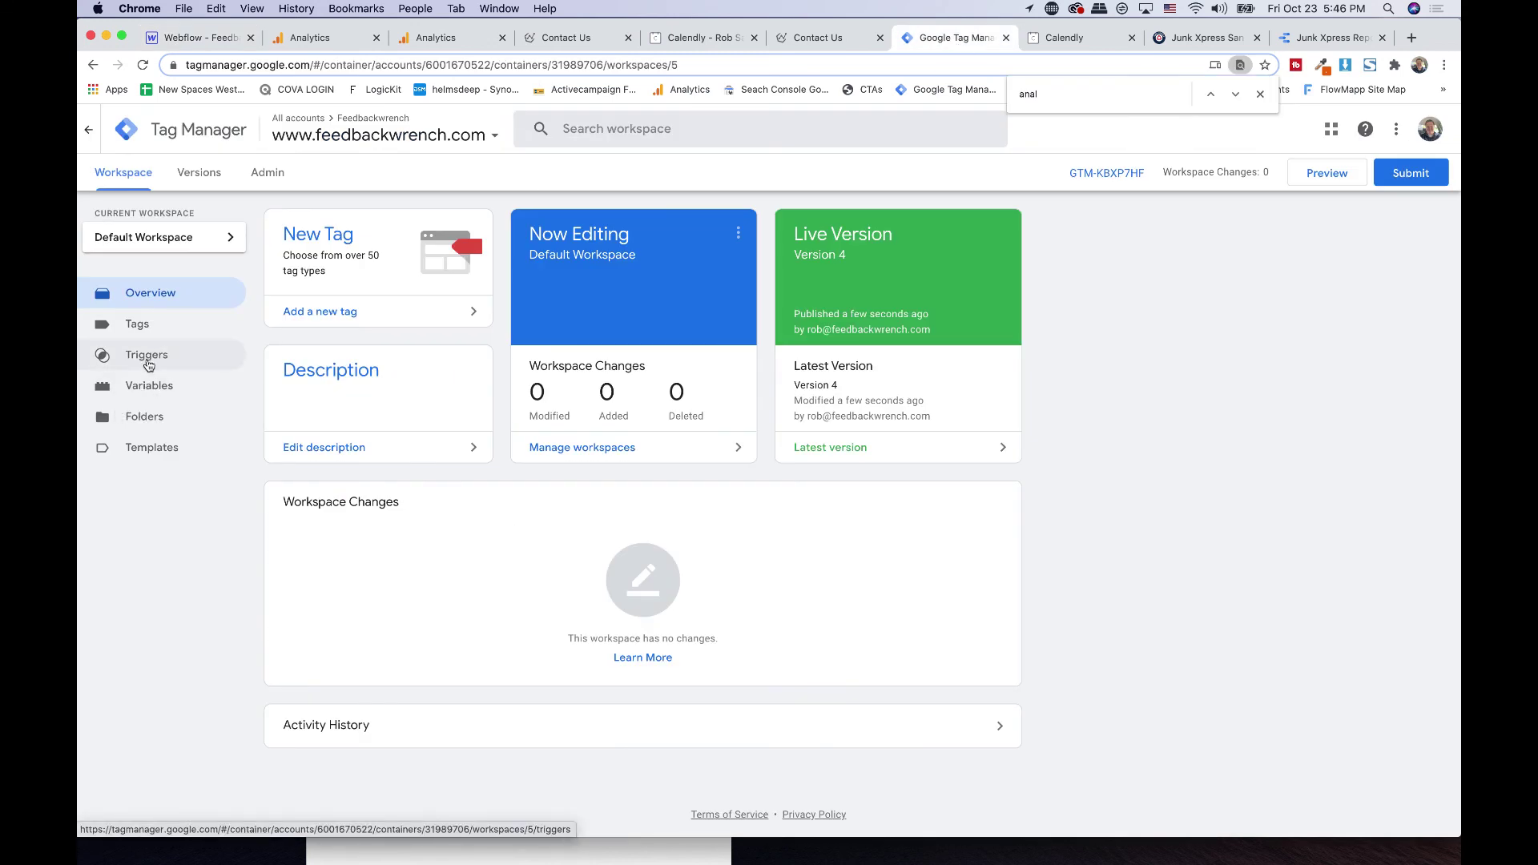
{"action": "left_click", "coordinate": [149, 365]}
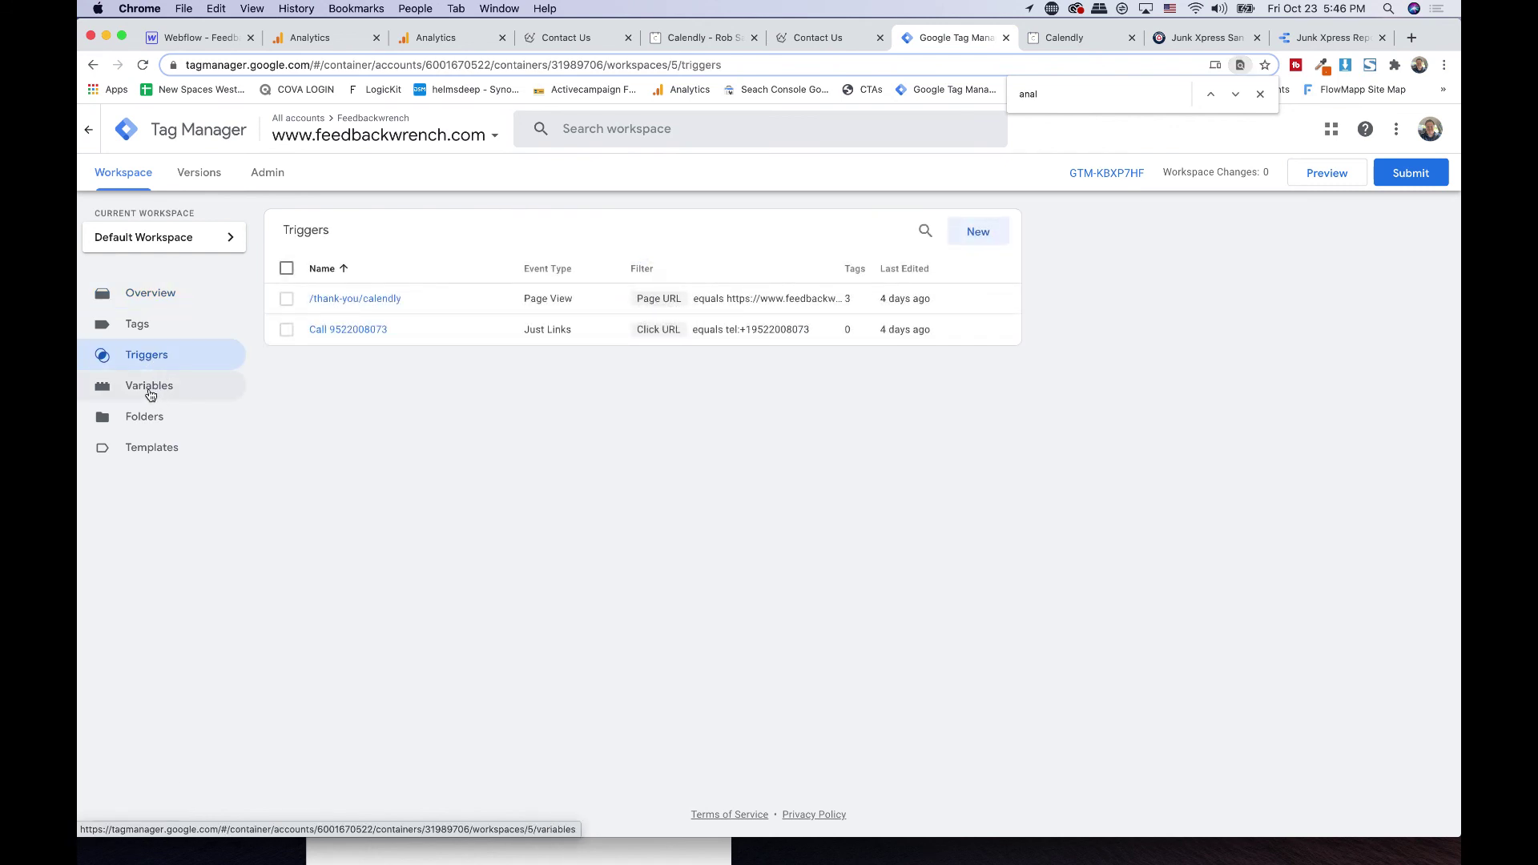
{"action": "left_click", "coordinate": [151, 393]}
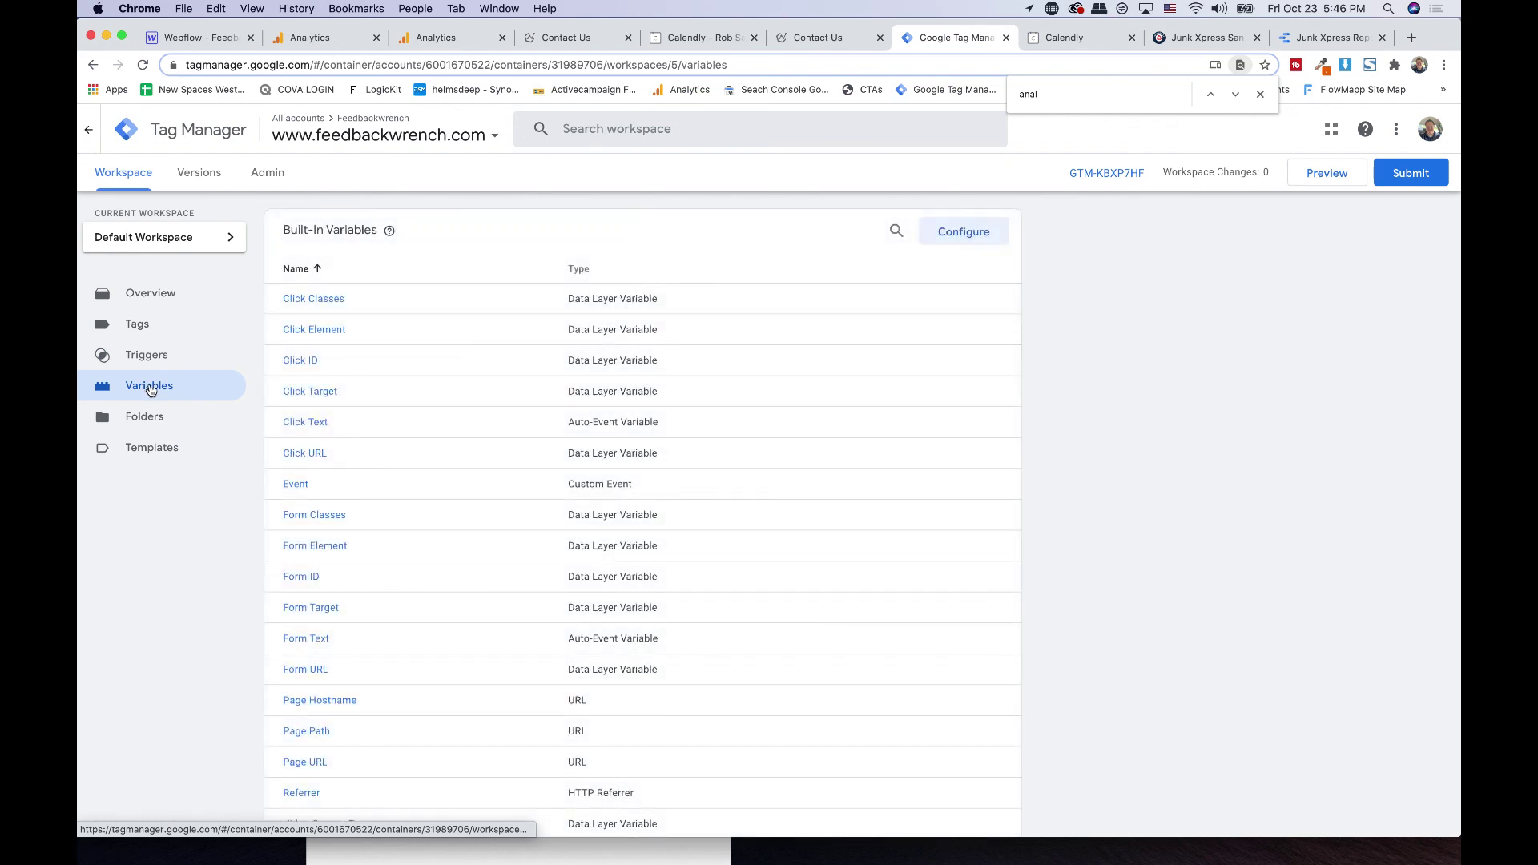
{"action": "left_click", "coordinate": [965, 235]}
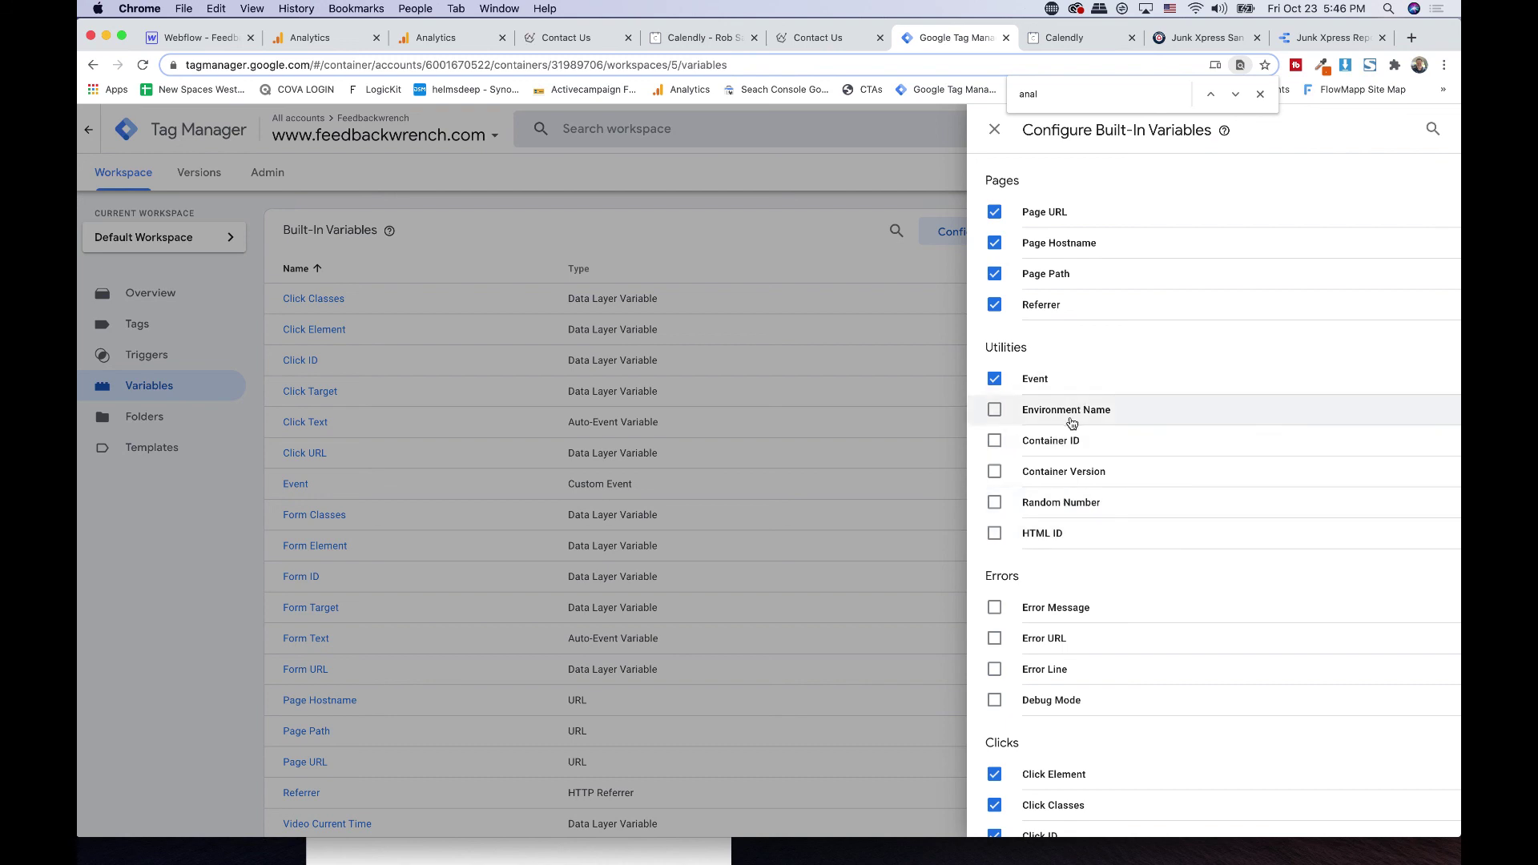
{"action": "scroll", "coordinate": [1072, 422], "scroll_direction": "down", "scroll_amount": 1}
{"action": "scroll", "coordinate": [1073, 422], "scroll_direction": "down", "scroll_amount": 5}
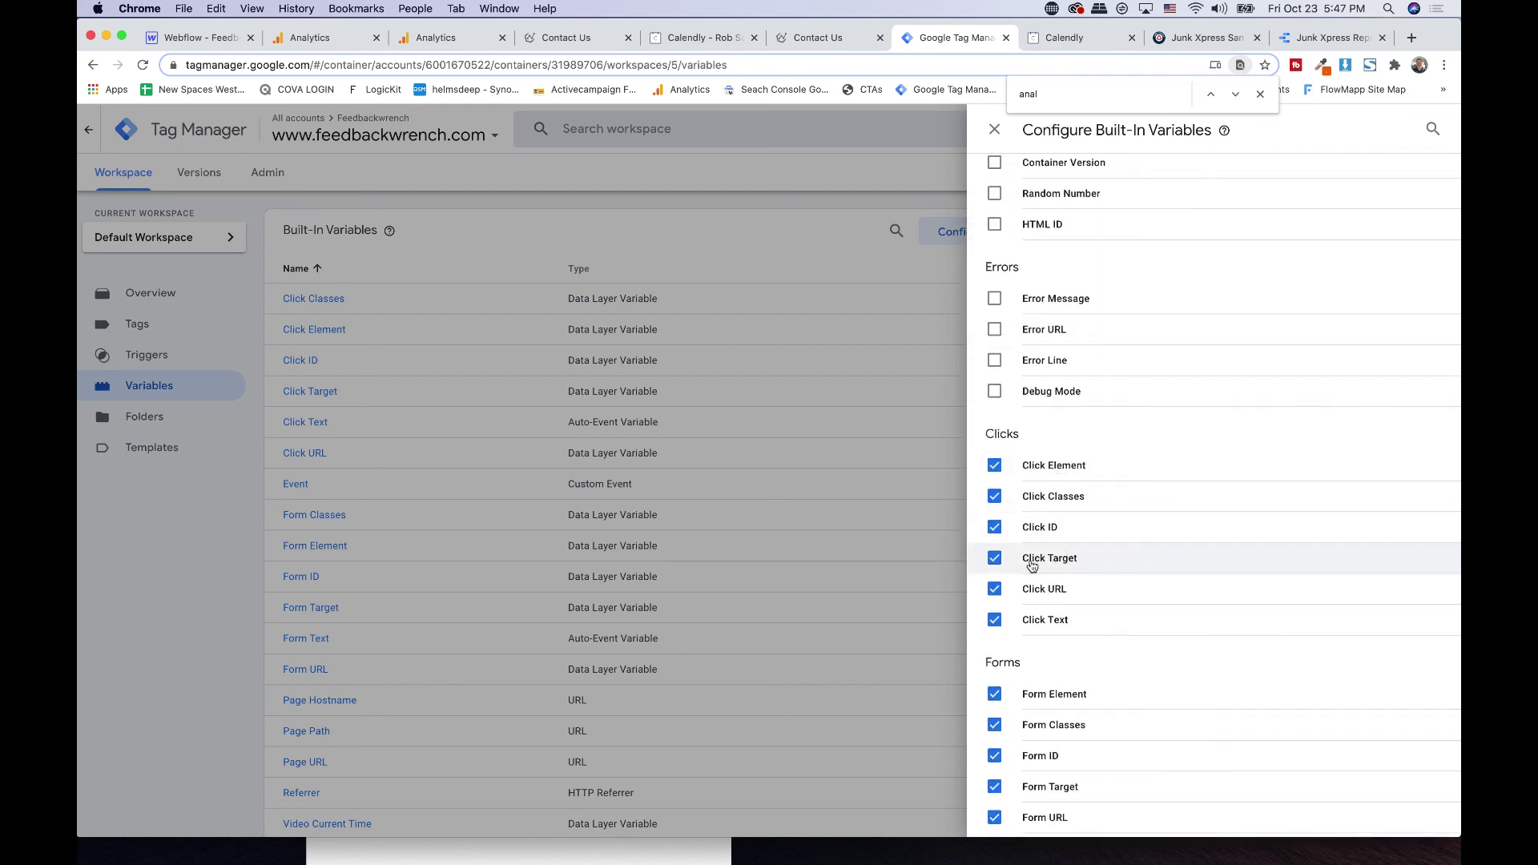
{"action": "scroll", "coordinate": [1010, 592], "scroll_direction": "down", "scroll_amount": 3}
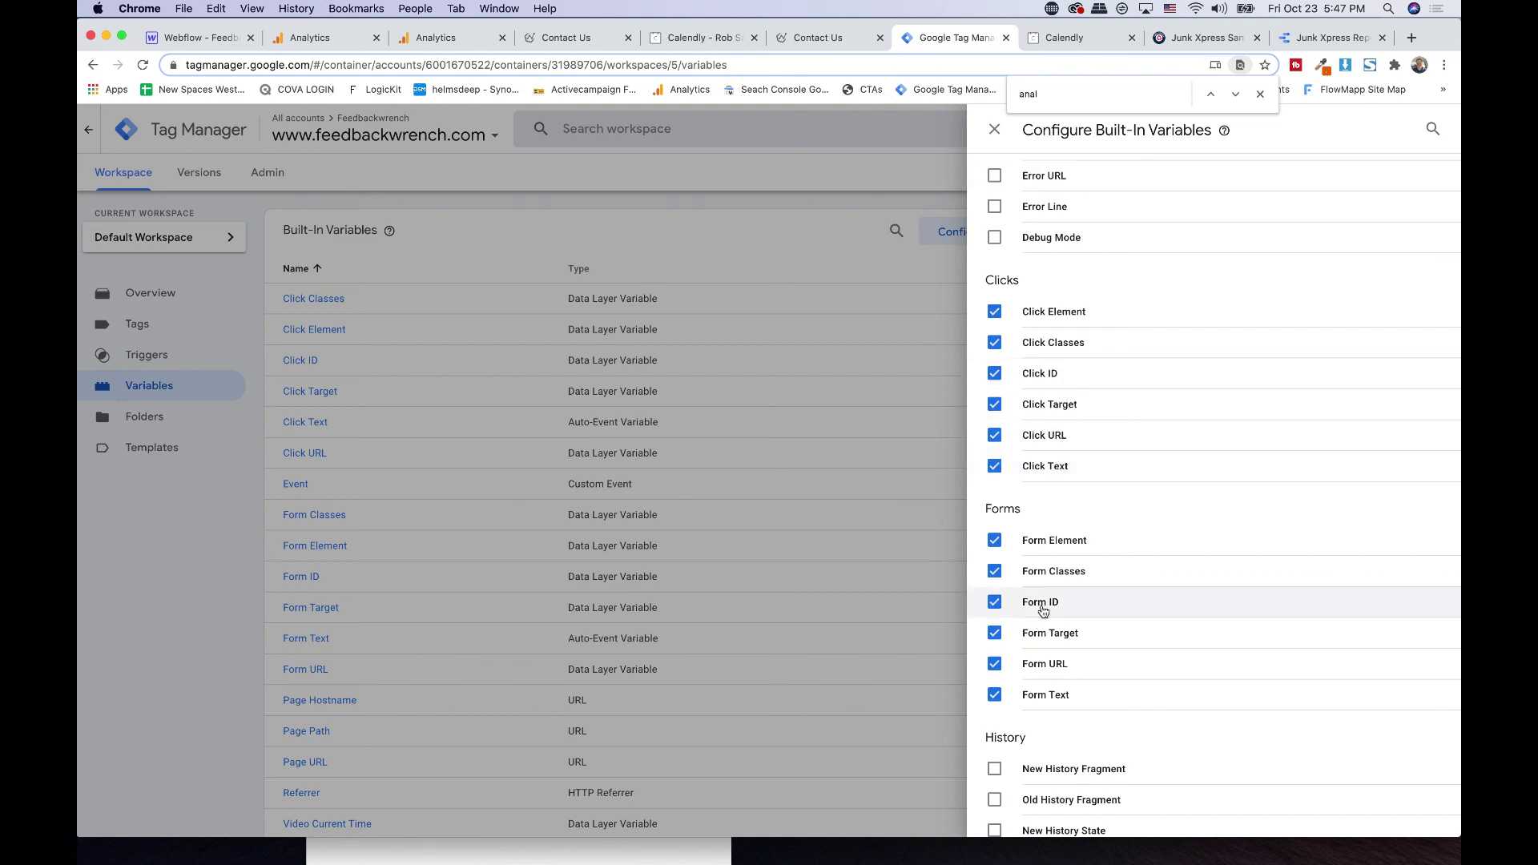
{"action": "left_click", "coordinate": [994, 129]}
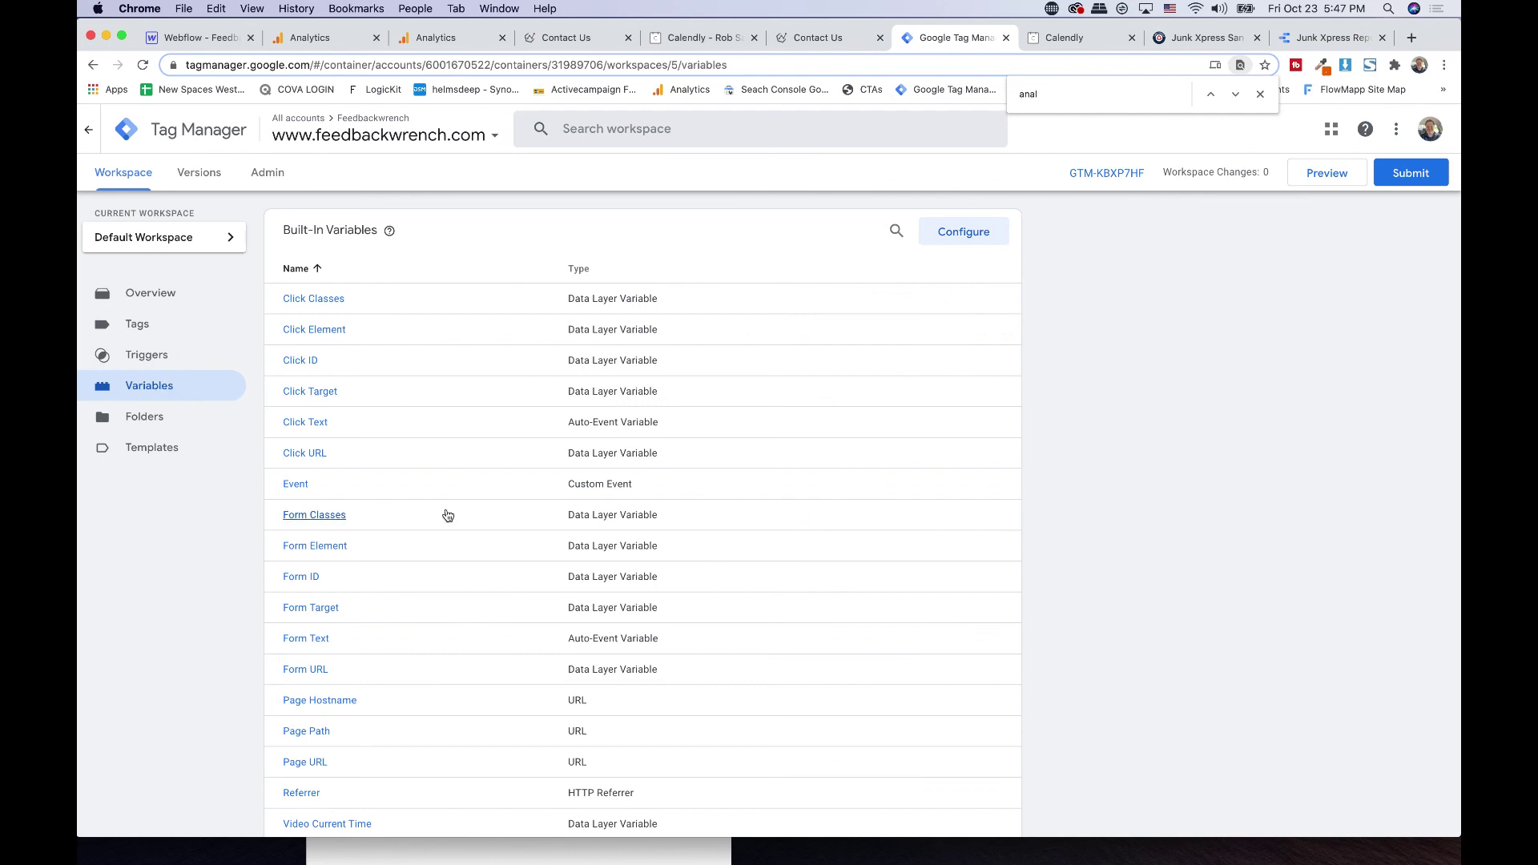
{"action": "left_click", "coordinate": [190, 355]}
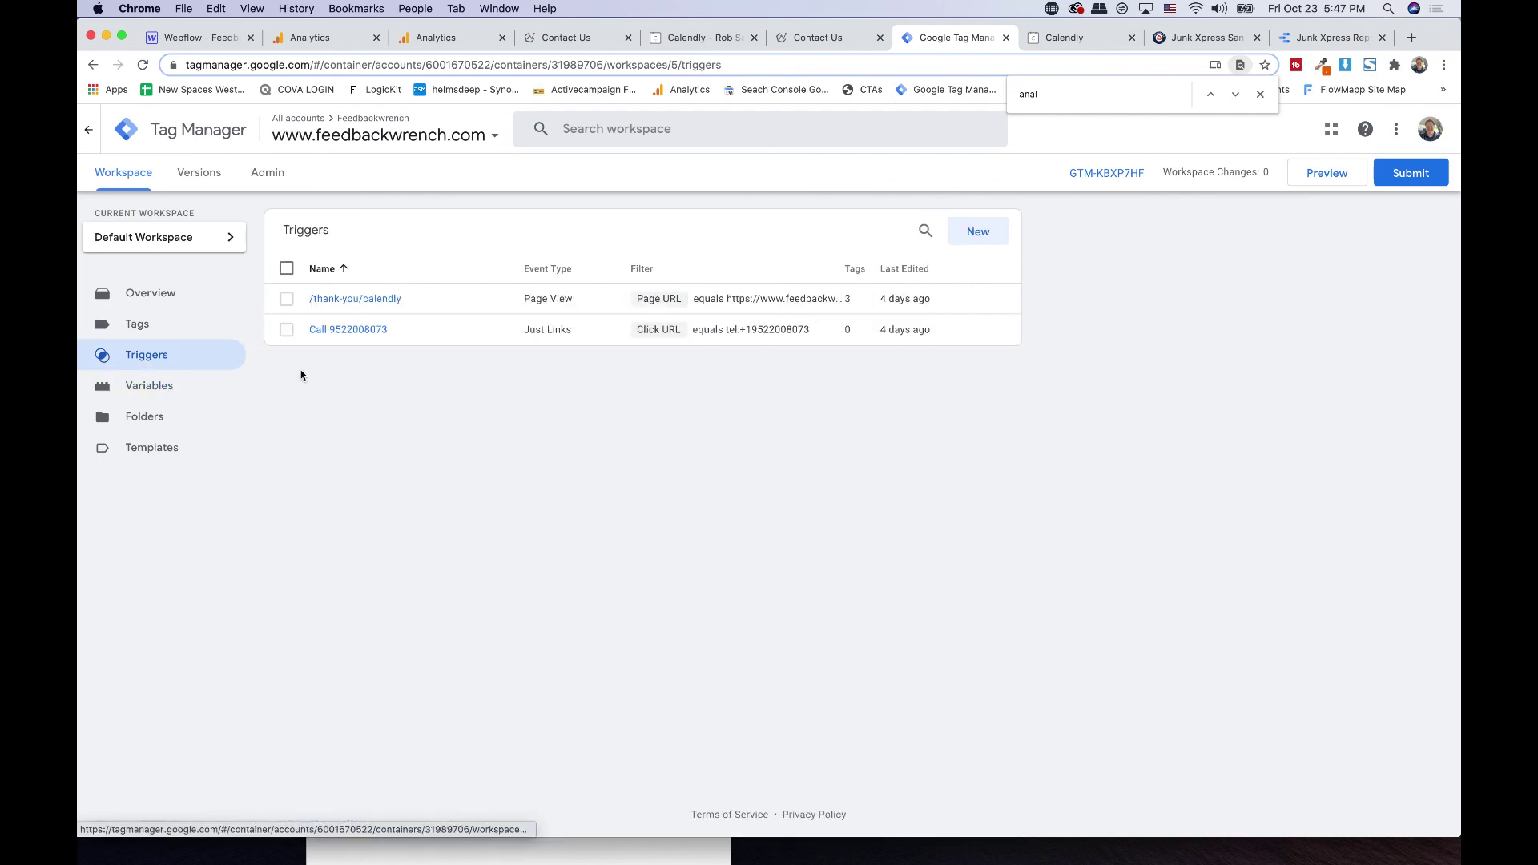
- Start a new trigger named 'Phone Click Call' followed by the business phone number
{"action": "left_click", "coordinate": [978, 232]}
{"action": "left_click", "coordinate": [467, 133]}
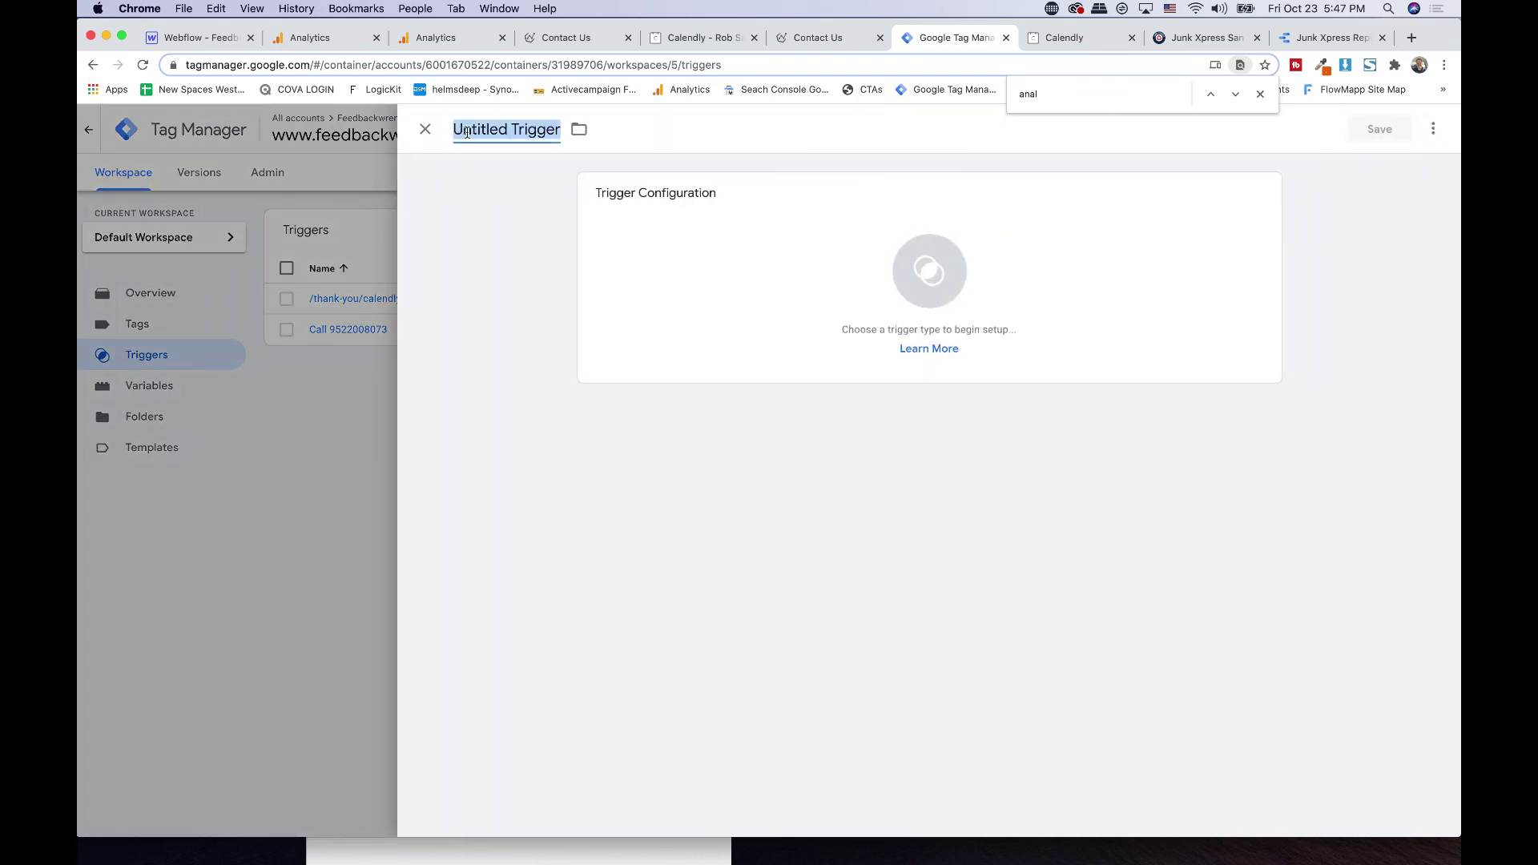
{"action": "type", "text": "Phone Click Call"}
{"action": "key", "text": "super+v"}
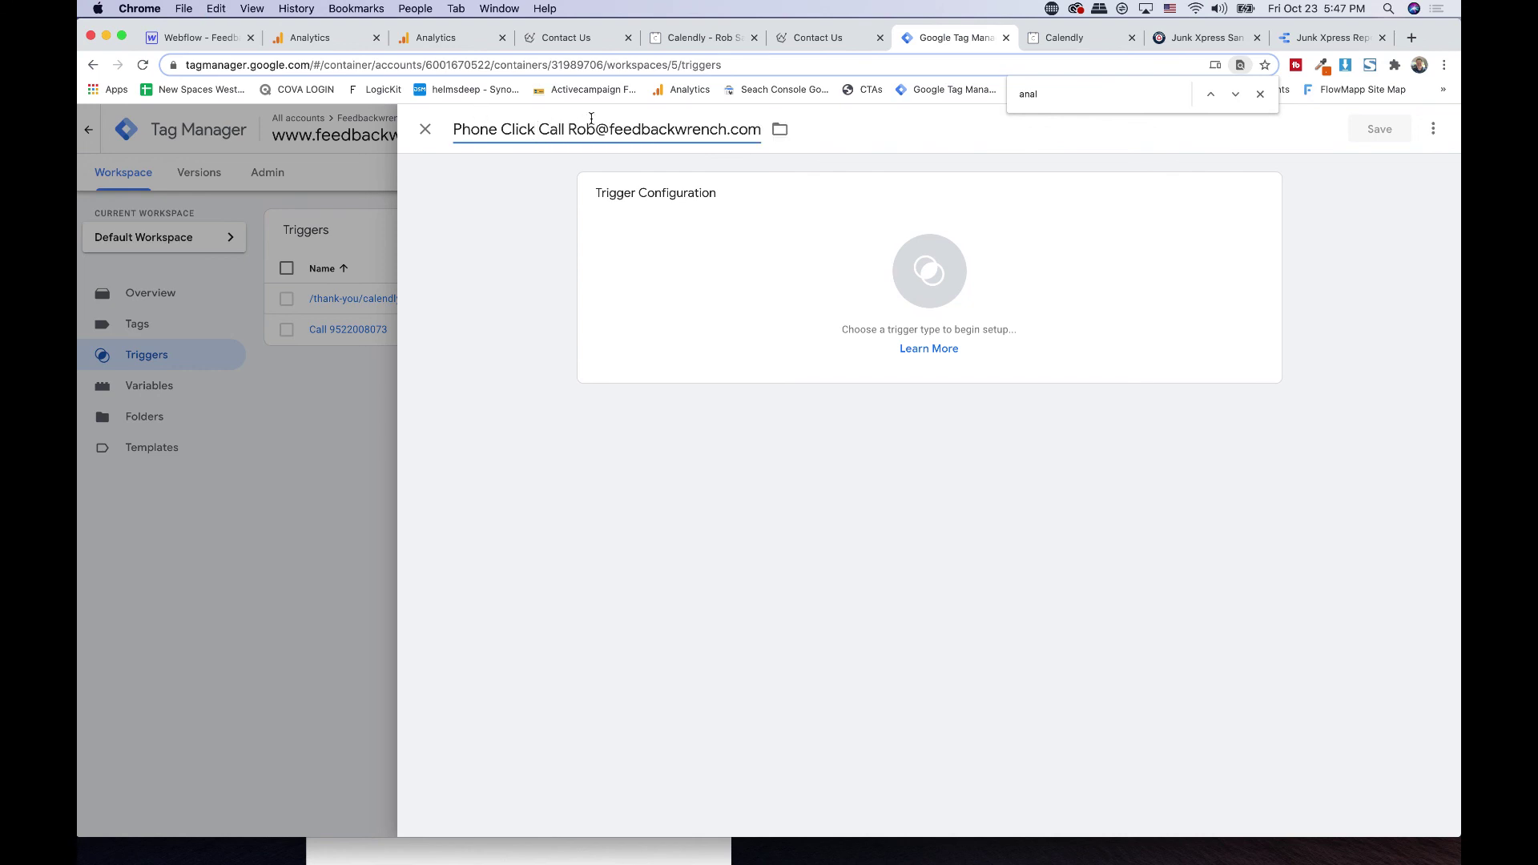
{"action": "left_click_drag", "start_coordinate": [570, 129], "coordinate": [772, 131]}
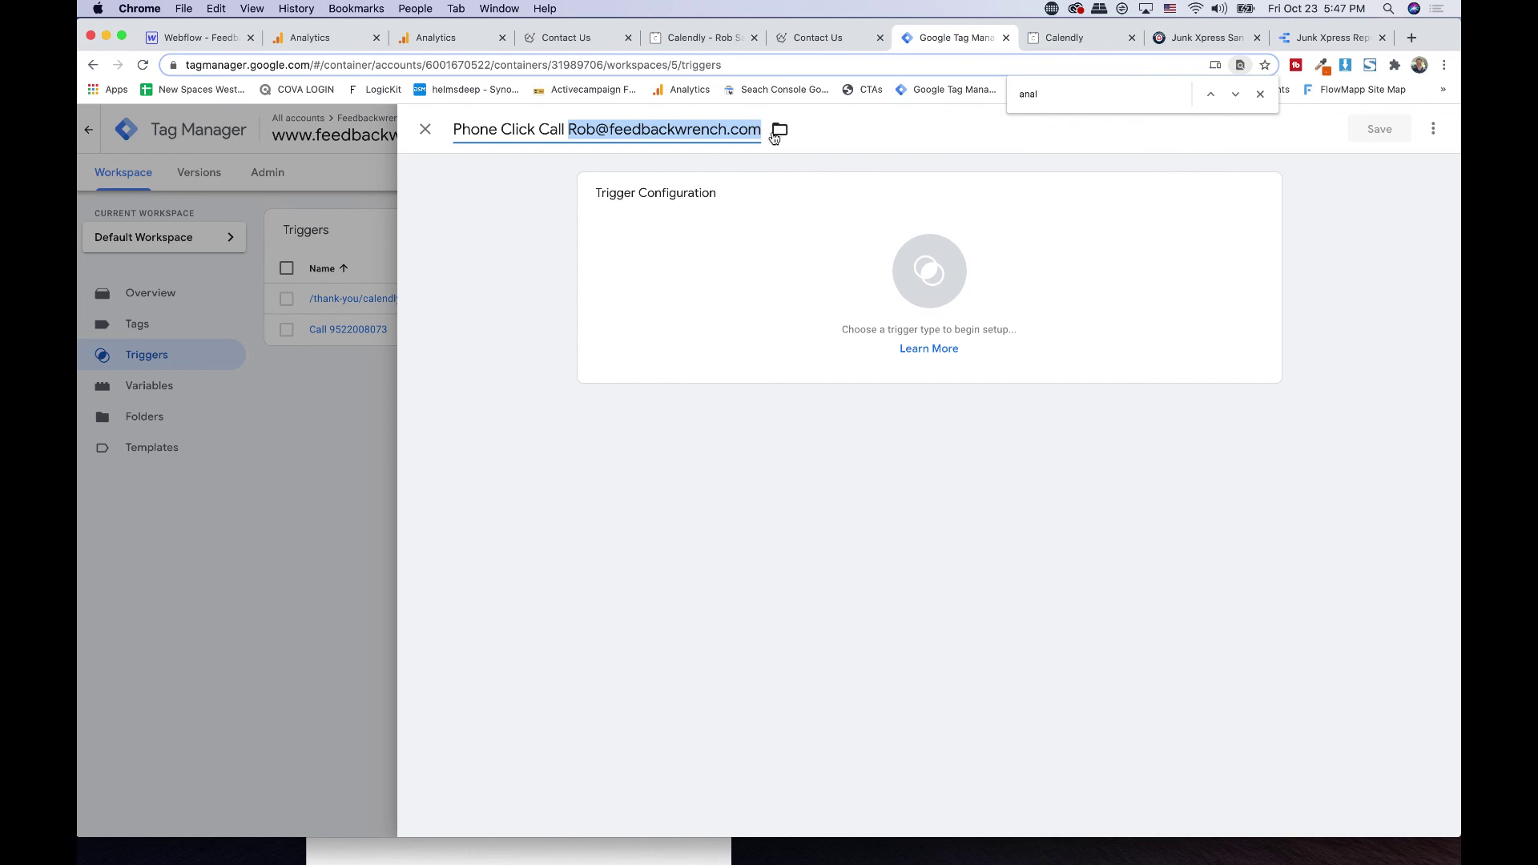
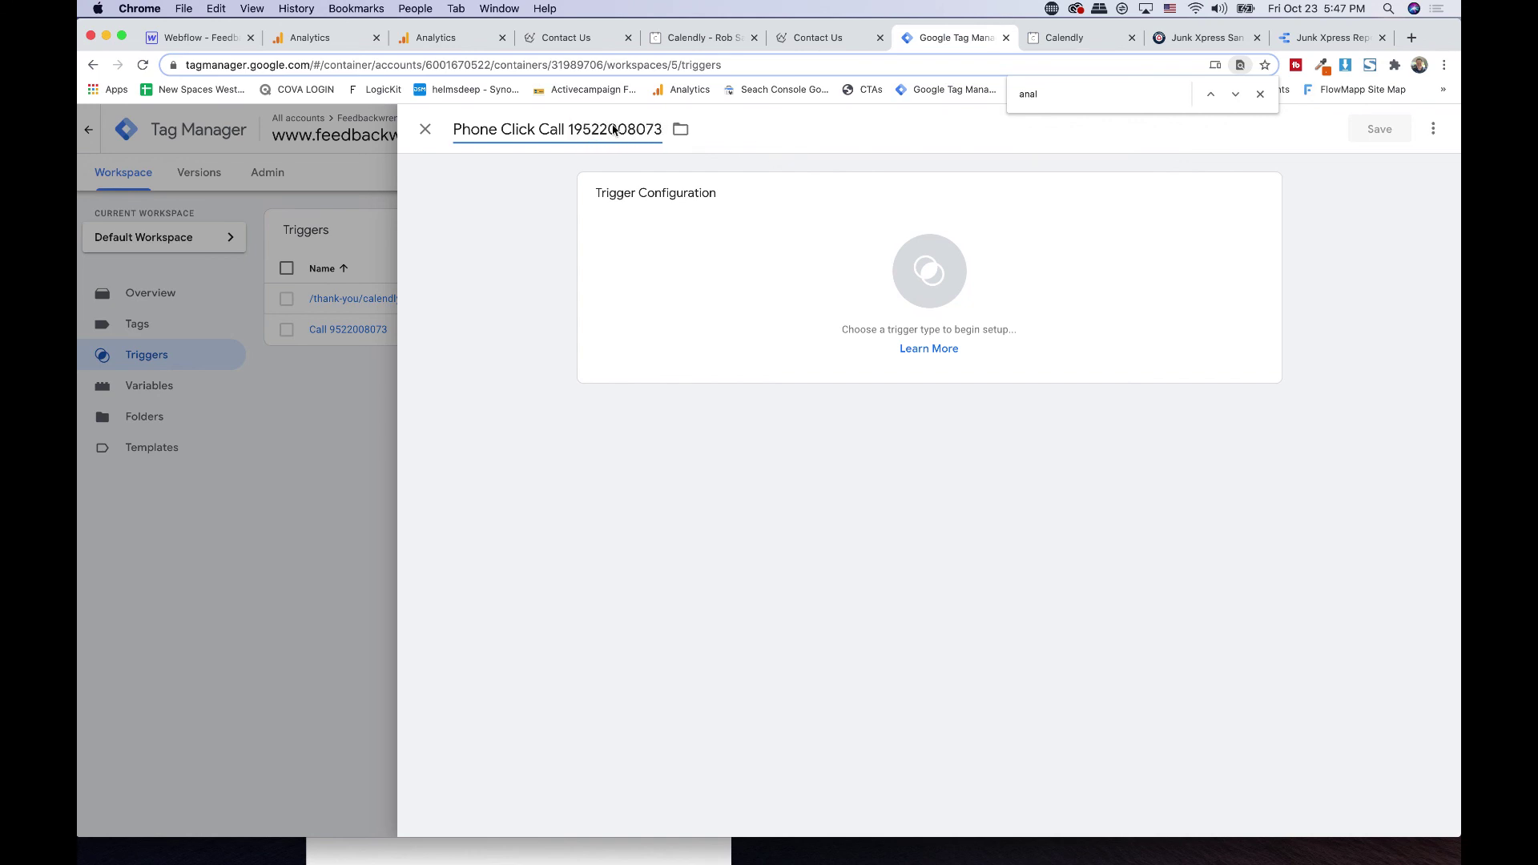
{"action": "double_click", "coordinate": [595, 129]}
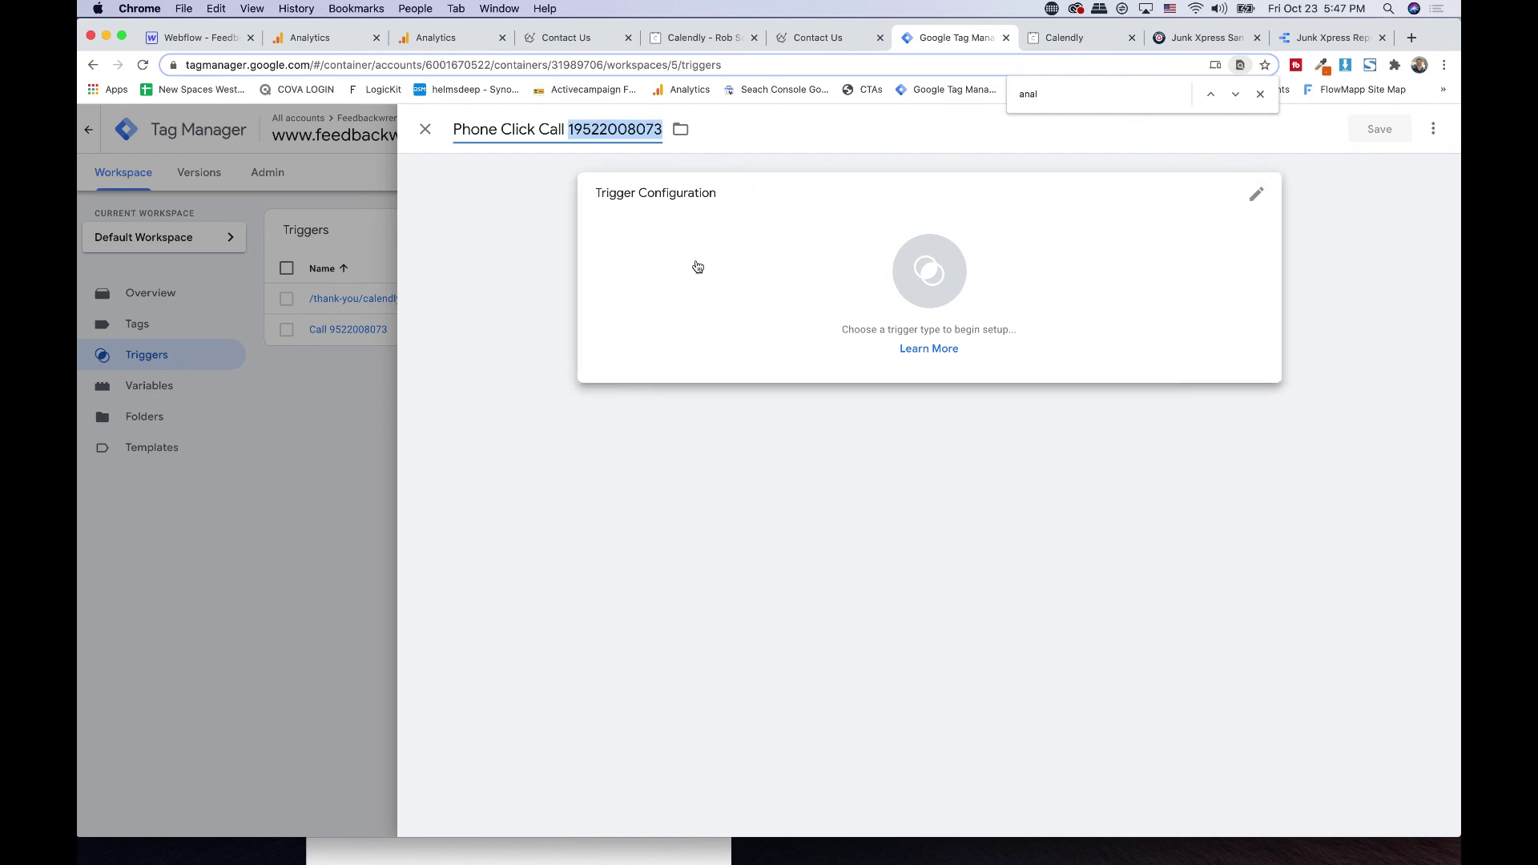
- Make it a Just Links trigger on Some Link Clicks where Click URL equals
{"action": "left_click", "coordinate": [697, 267]}
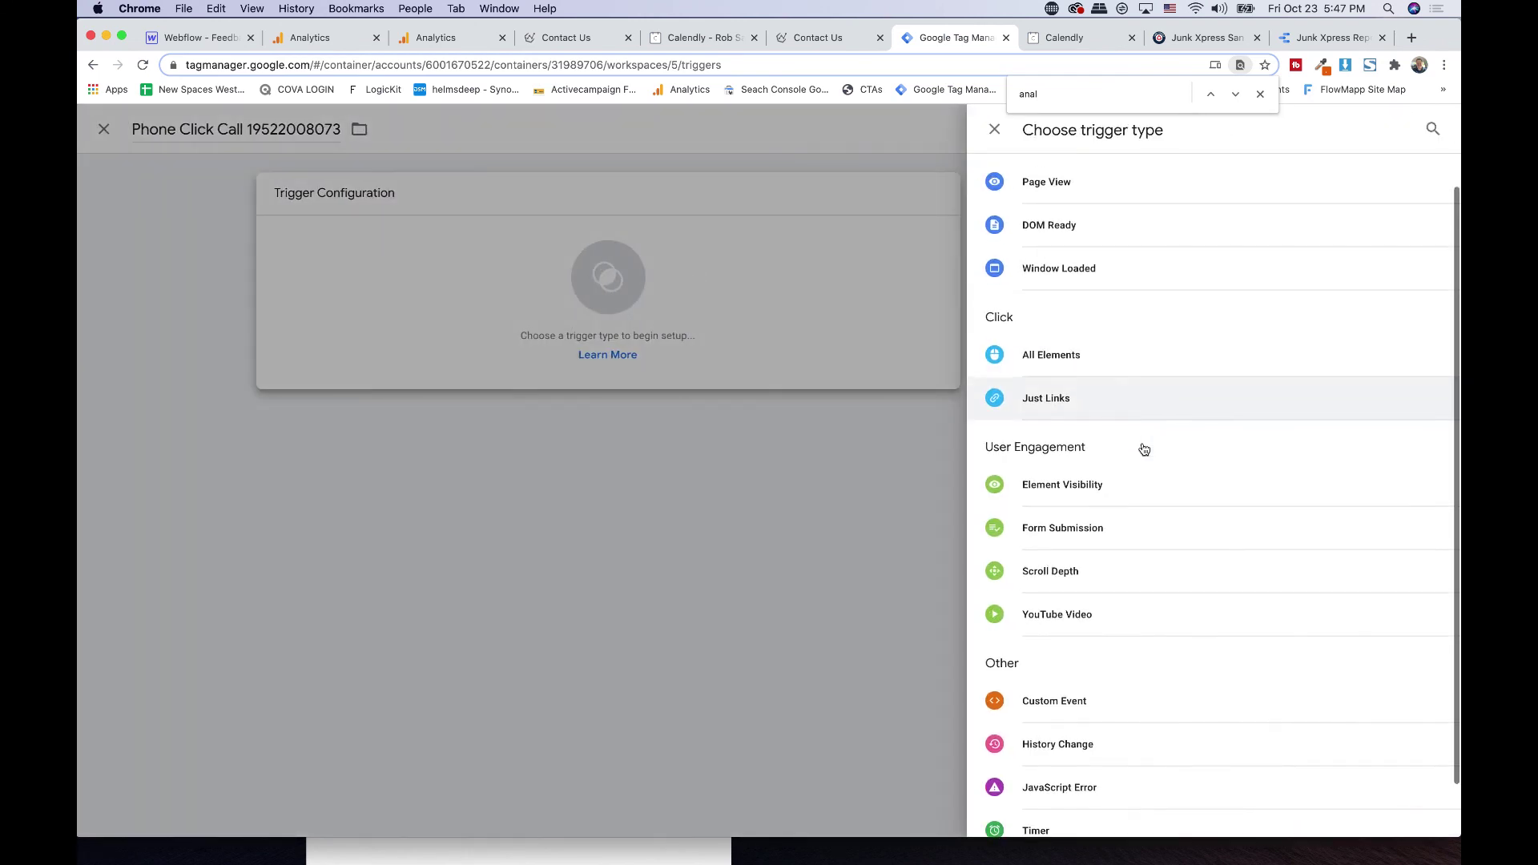
{"action": "left_click", "coordinate": [1030, 399]}
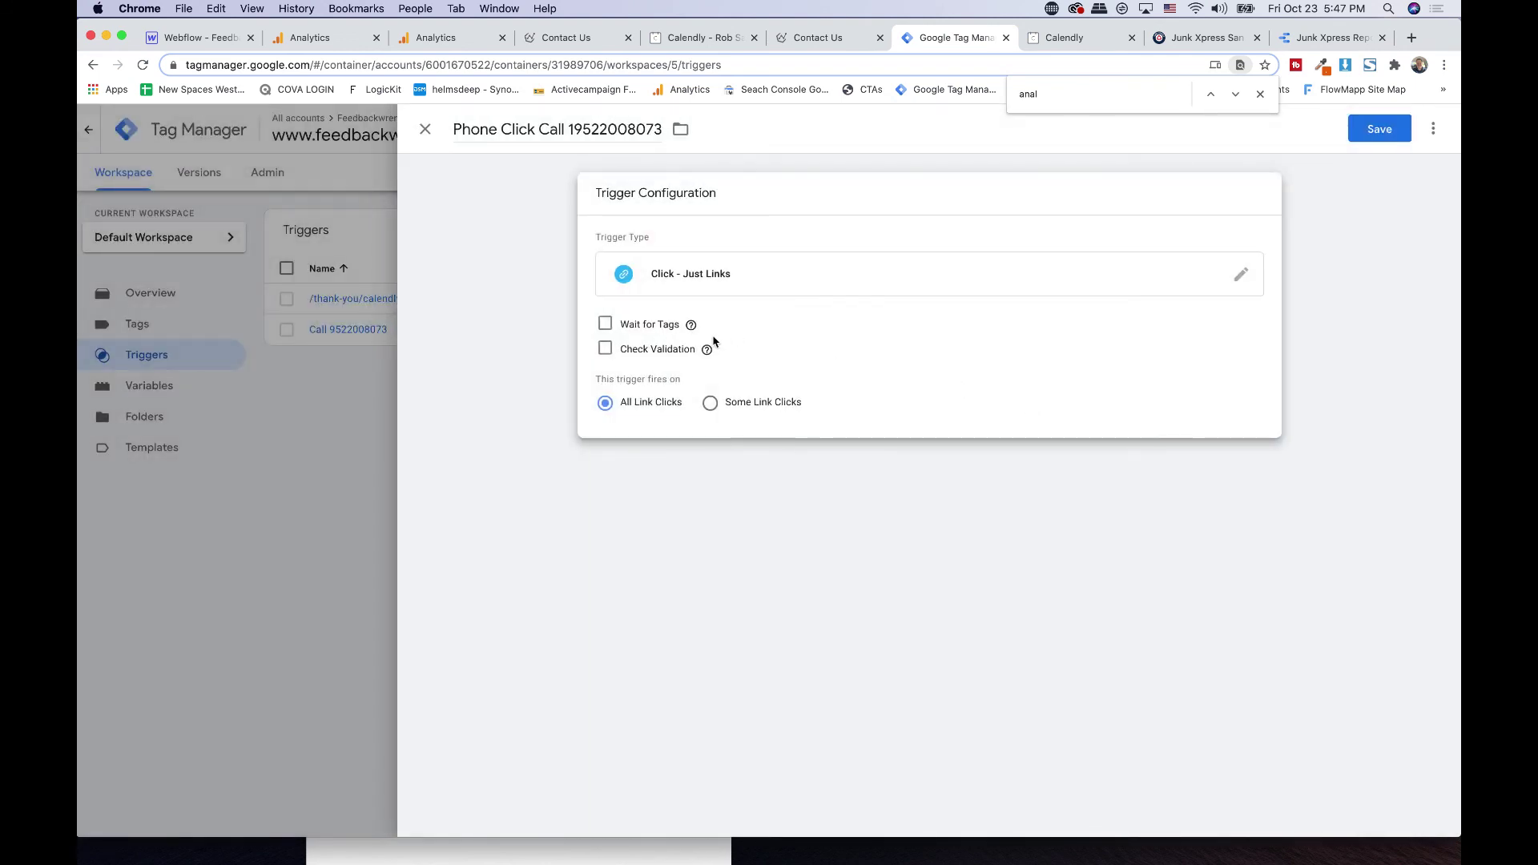
{"action": "left_click", "coordinate": [710, 402]}
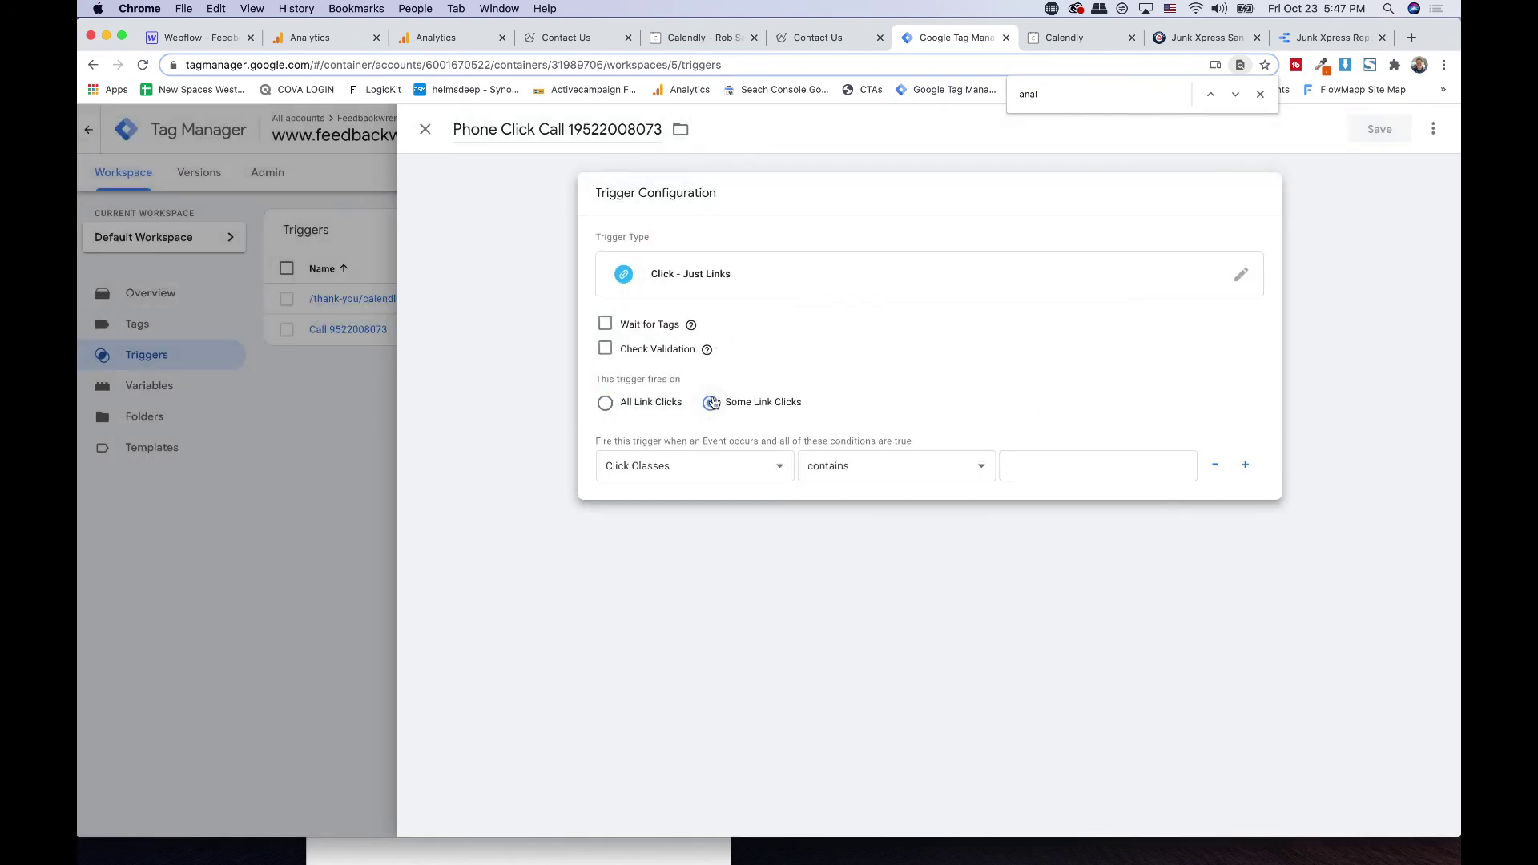
{"action": "left_click", "coordinate": [669, 468]}
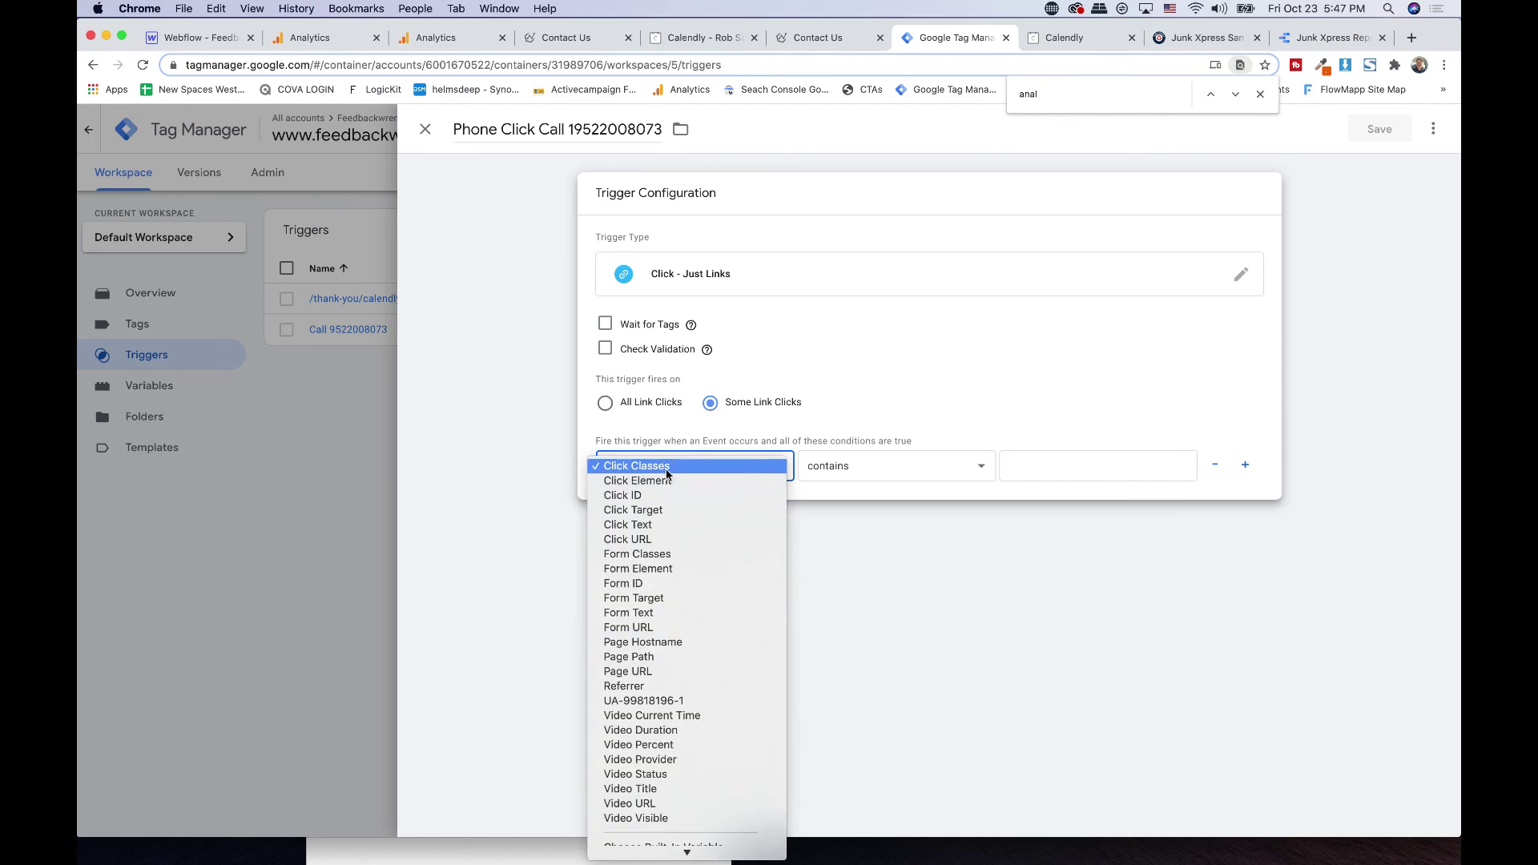
{"action": "left_click", "coordinate": [647, 542]}
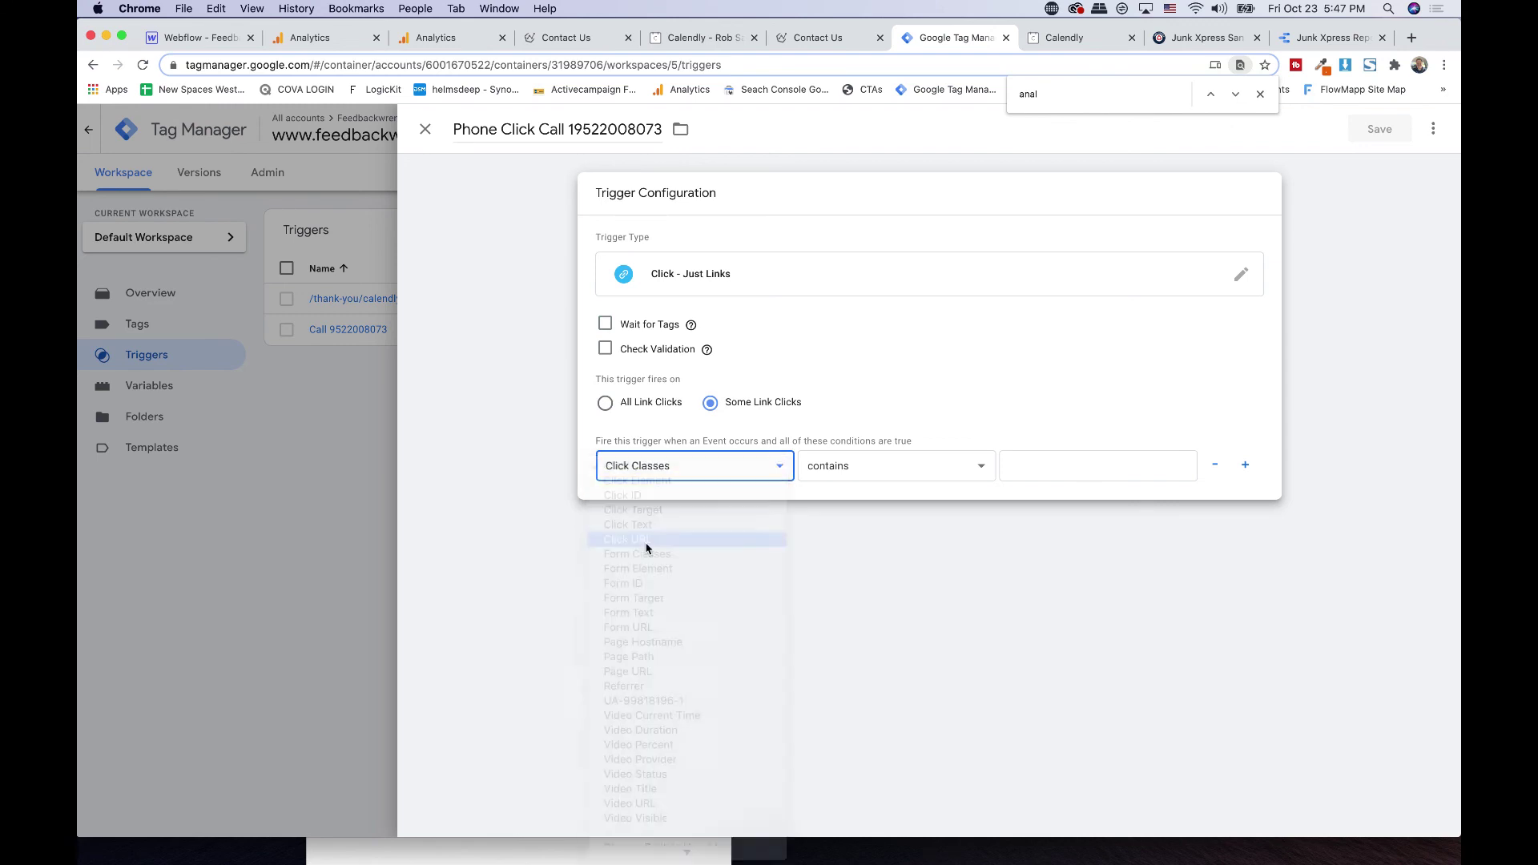
{"action": "left_click", "coordinate": [841, 468]}
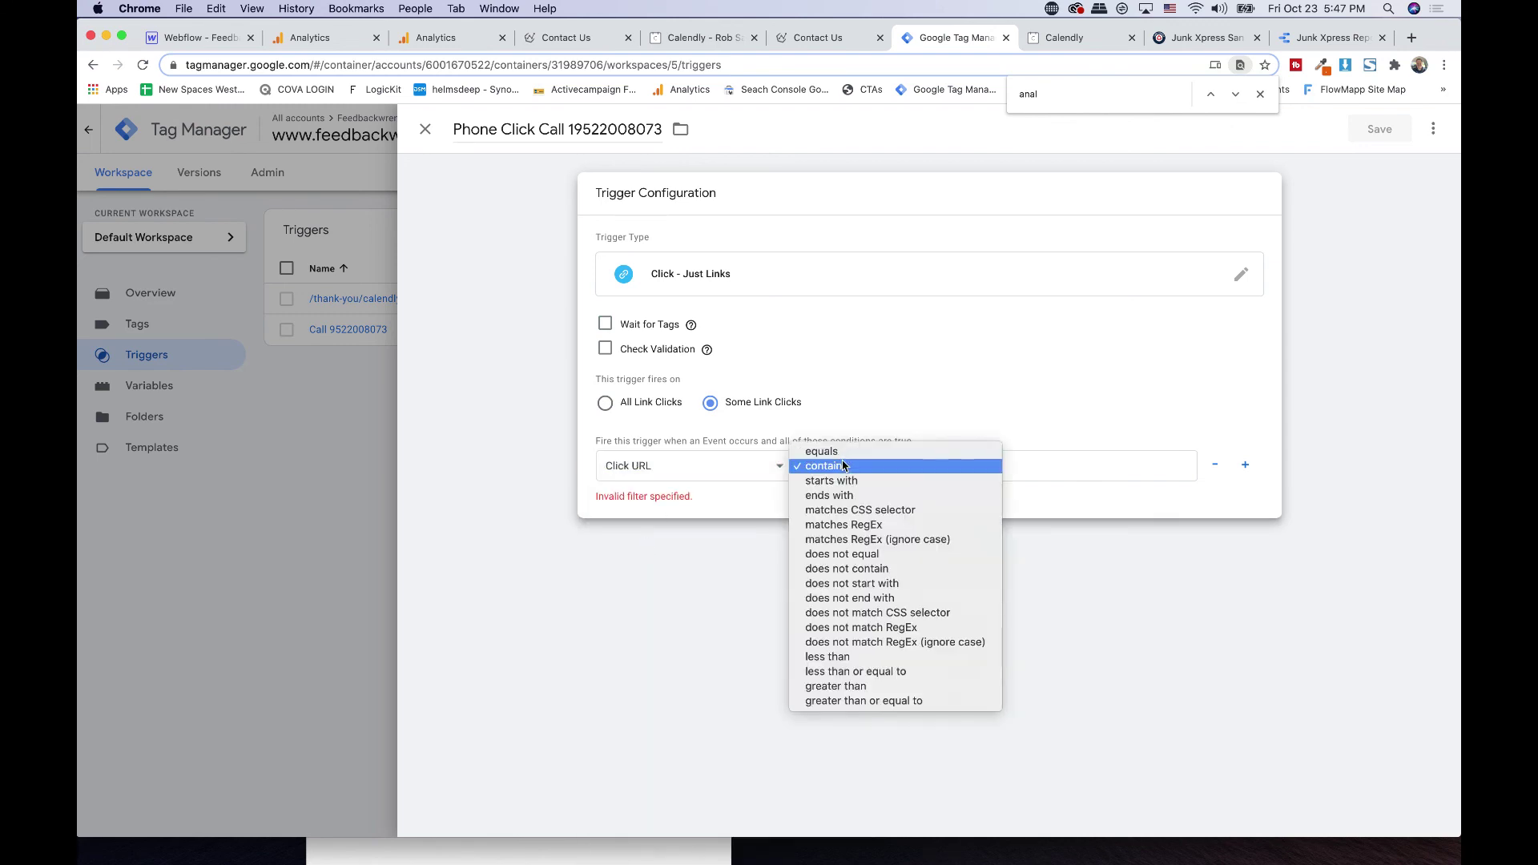
{"action": "left_click", "coordinate": [846, 450]}
- Enter the tel: phone link as the condition's match value, keeping equals as operator
{"action": "left_click", "coordinate": [1045, 476]}
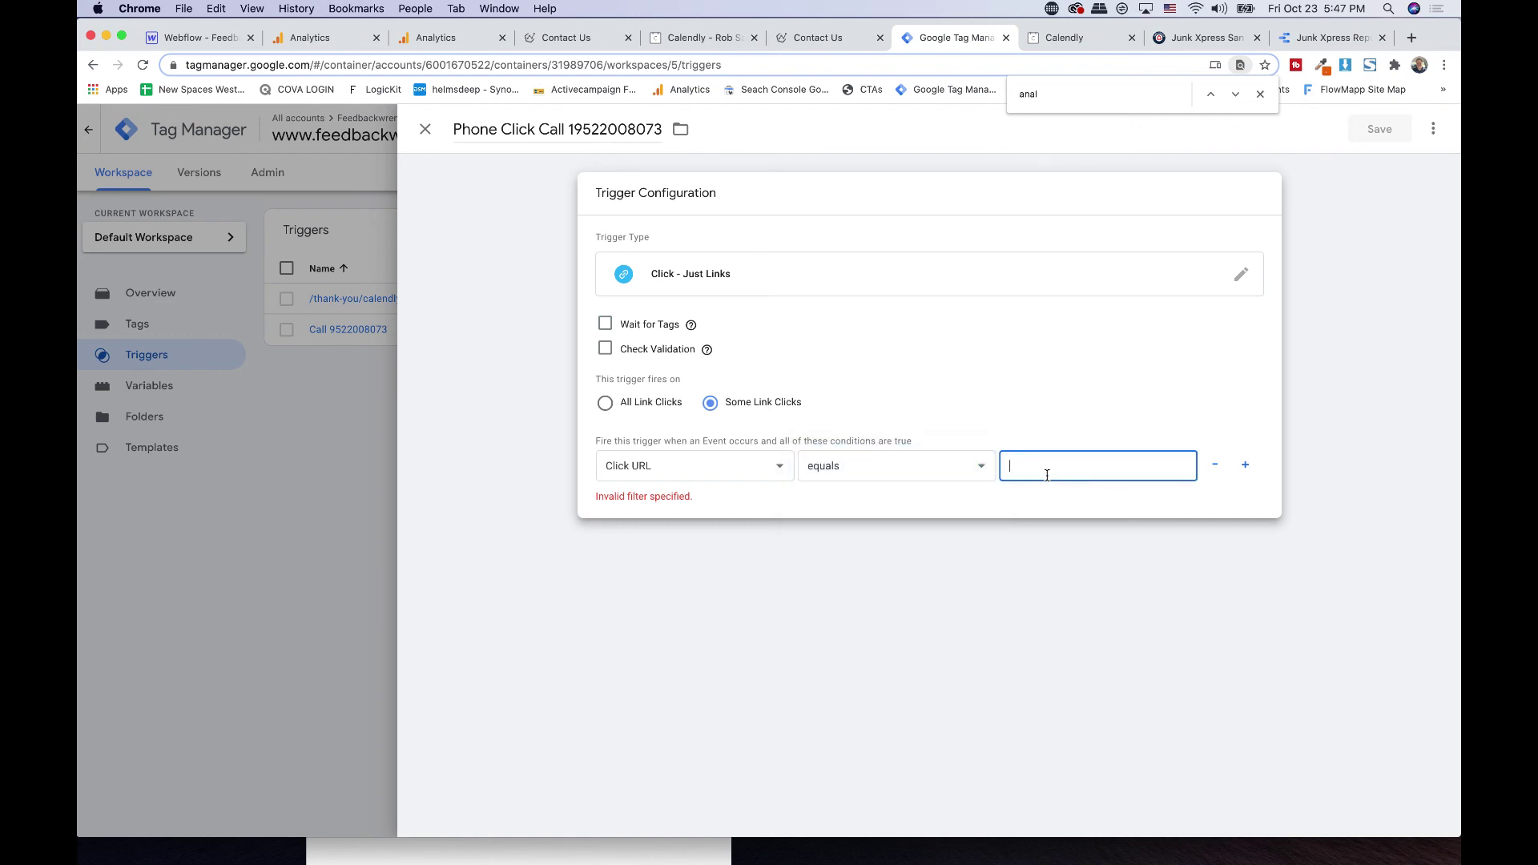
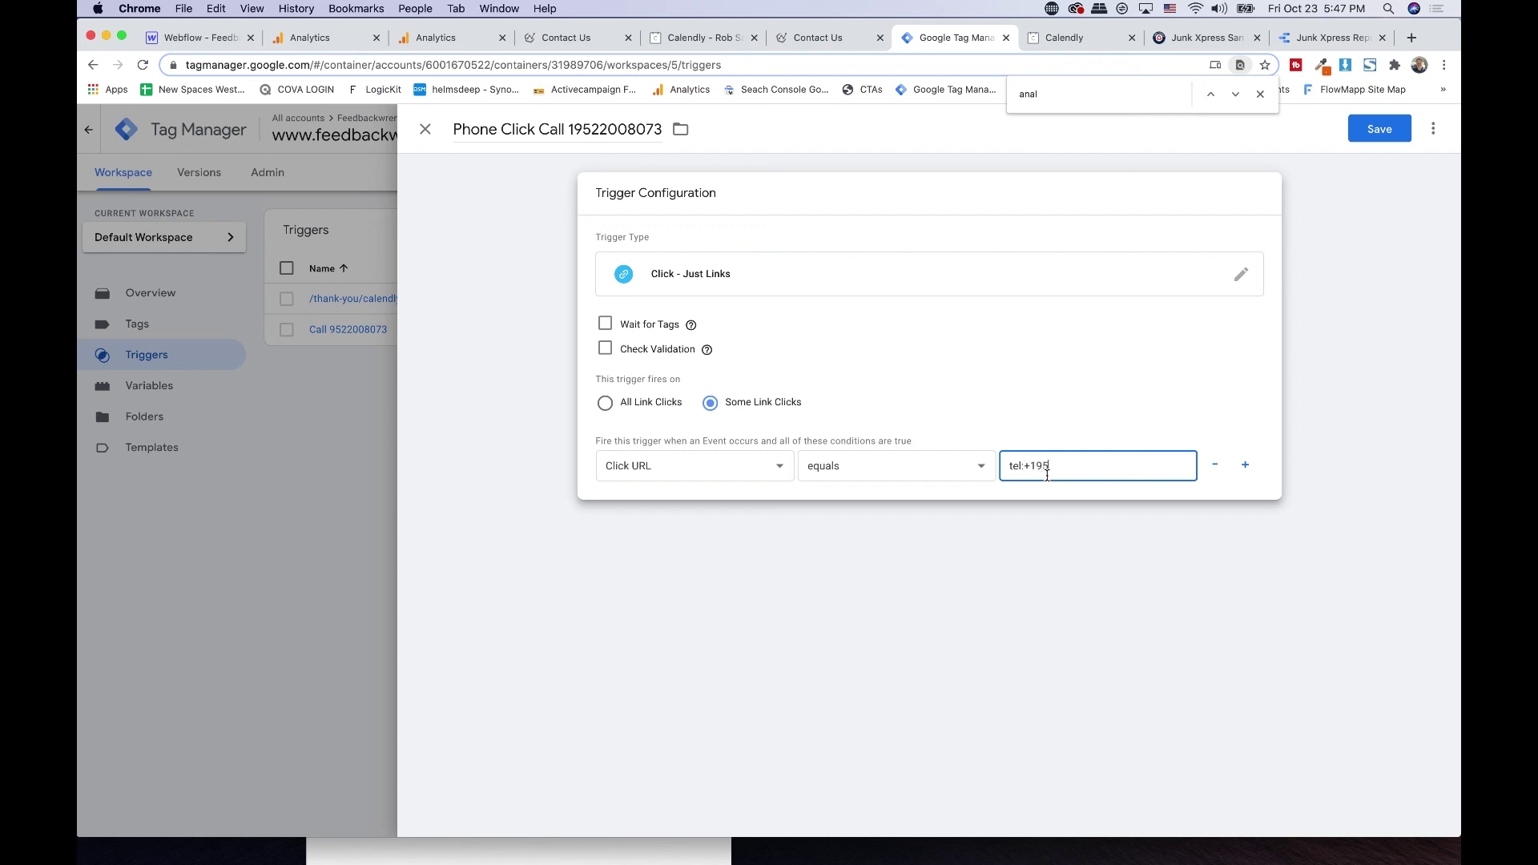
{"action": "left_click_drag", "start_coordinate": [1095, 466], "coordinate": [1008, 466]}
{"action": "left_click", "coordinate": [691, 325]}
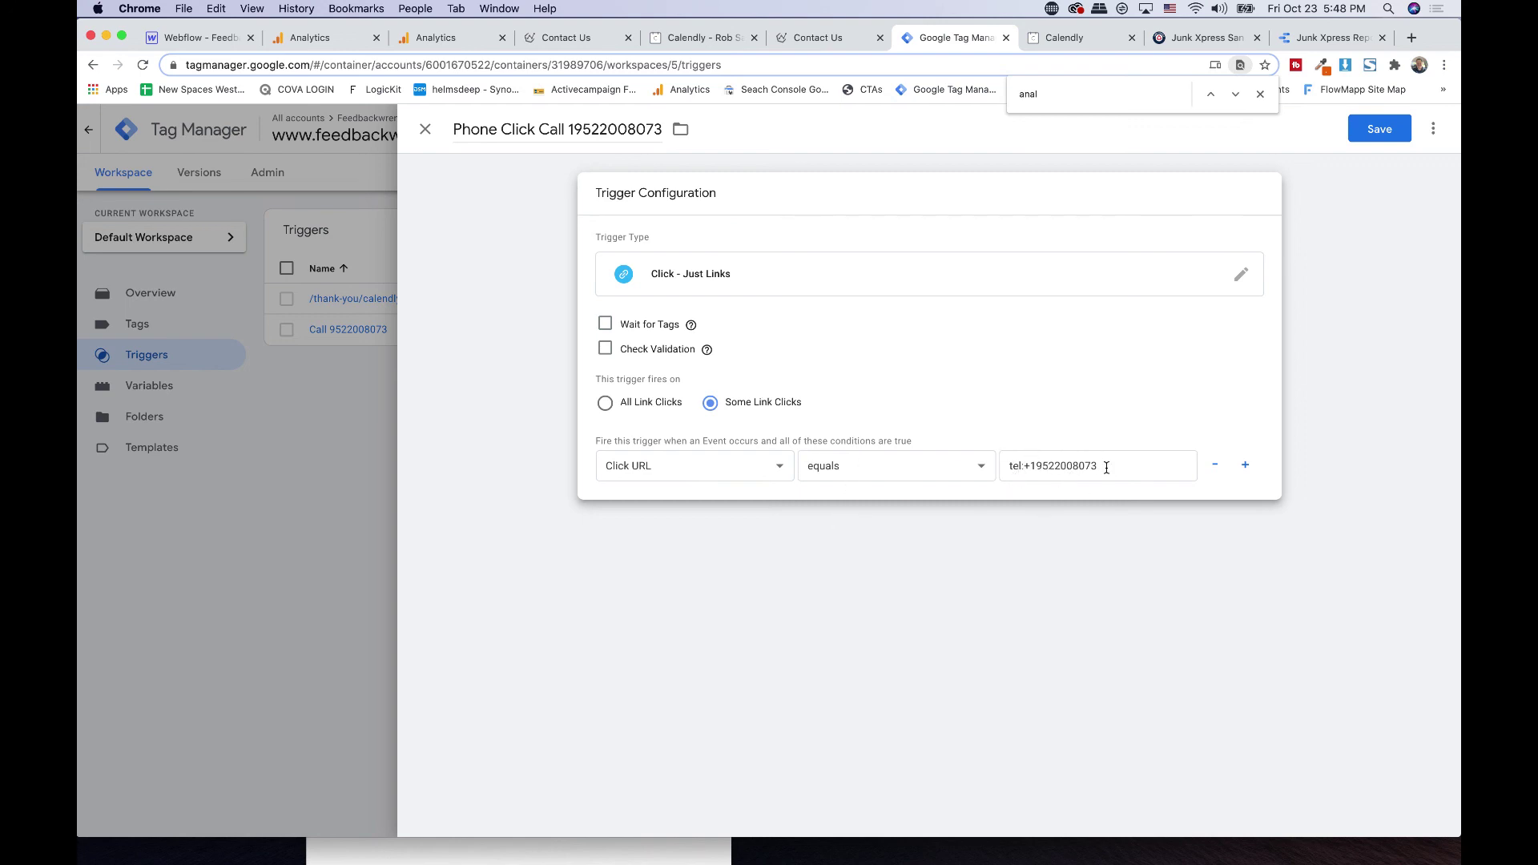
{"action": "left_click", "coordinate": [890, 474]}
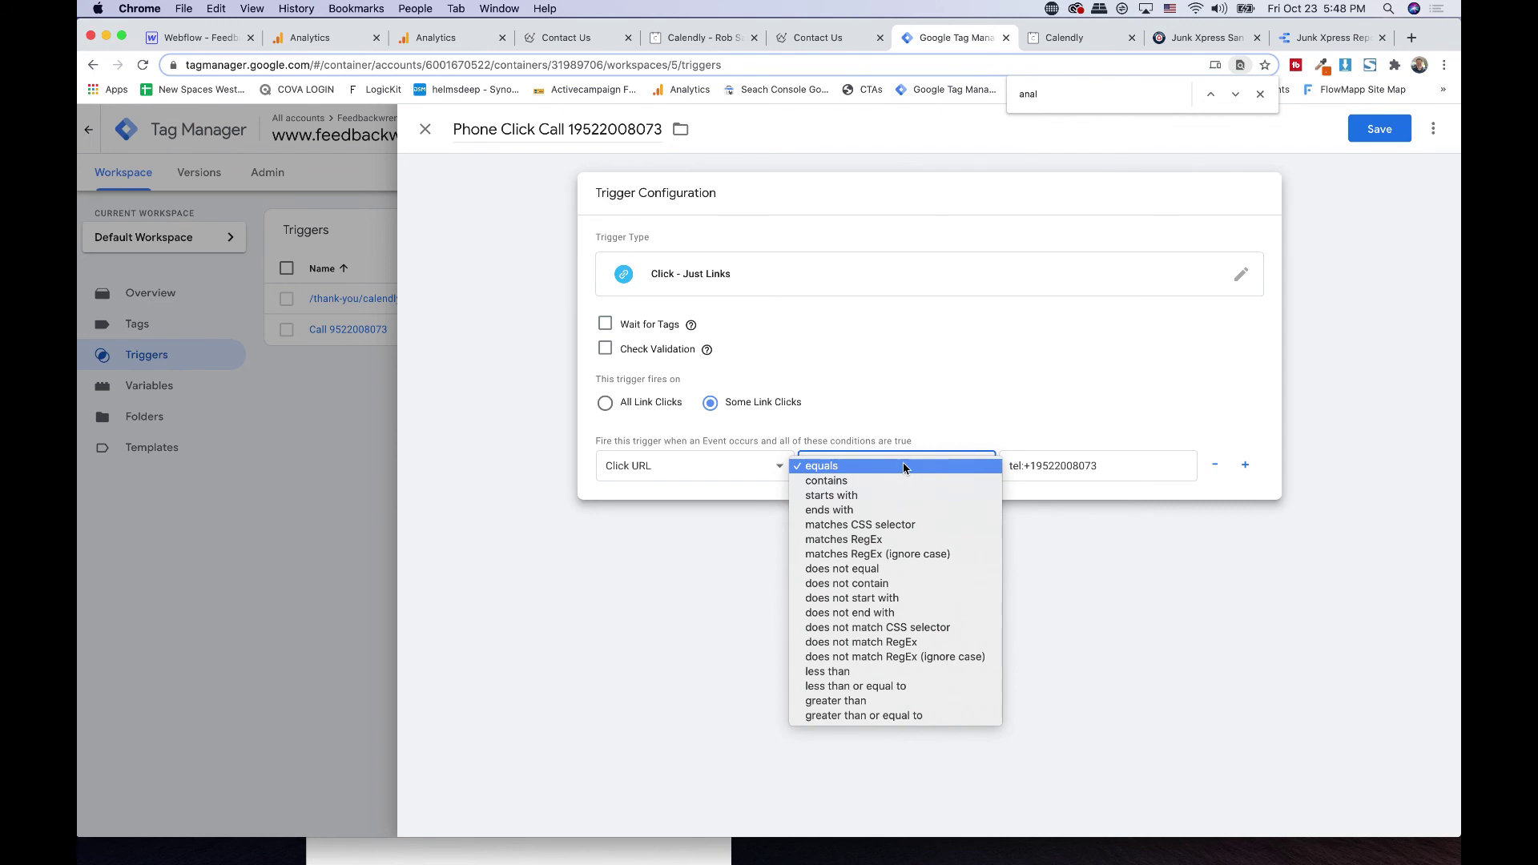
{"action": "left_click", "coordinate": [1042, 469]}
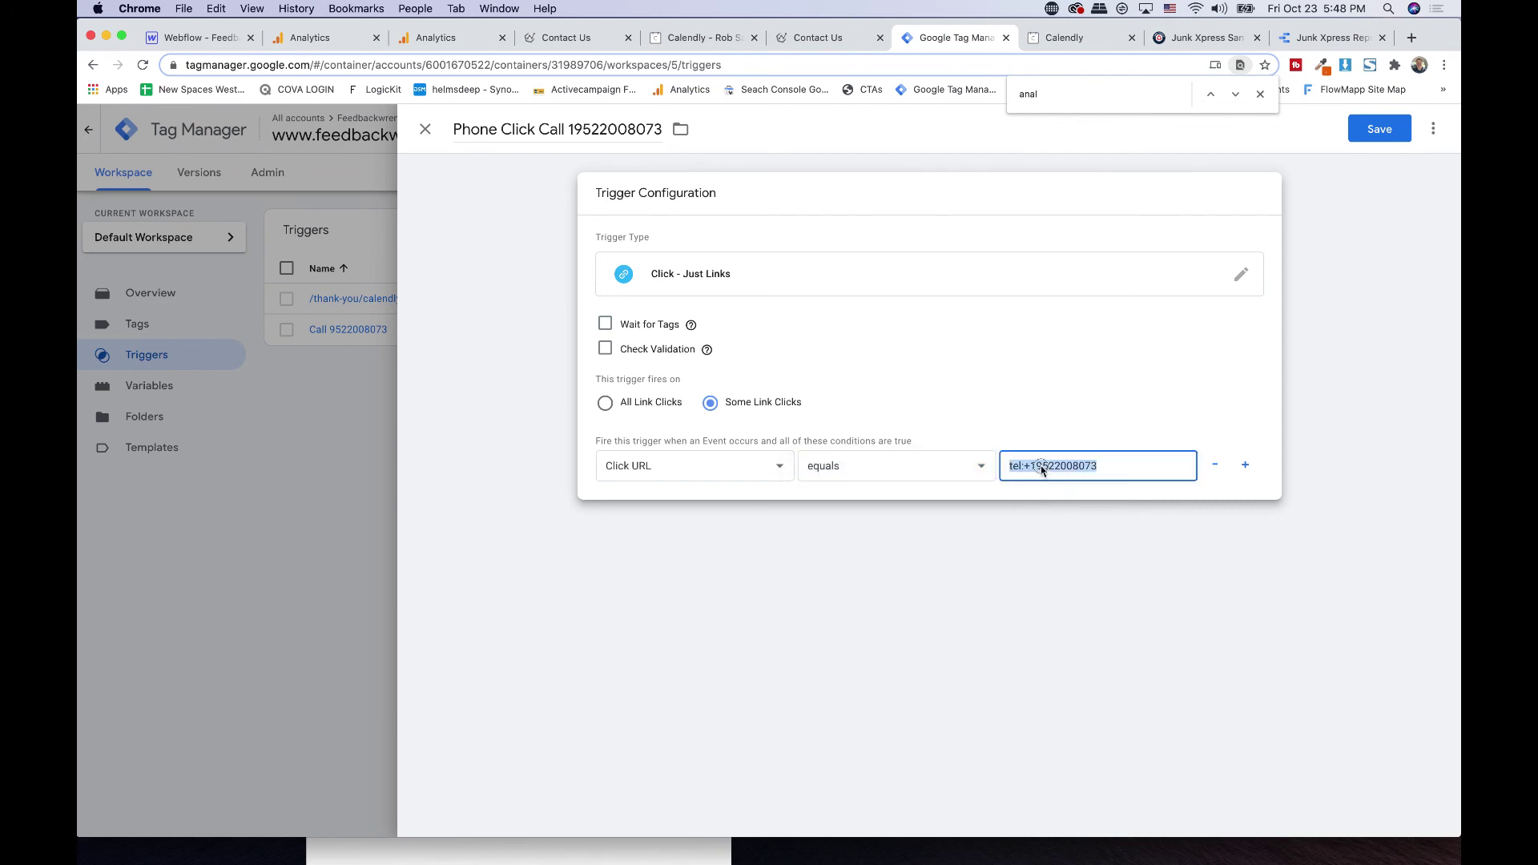
{"action": "left_click", "coordinate": [1094, 473]}
{"action": "triple_click", "coordinate": [1110, 459]}
- Discard the unsaved phone trigger draft and review the existing Call trigger
{"action": "left_click", "coordinate": [422, 130]}
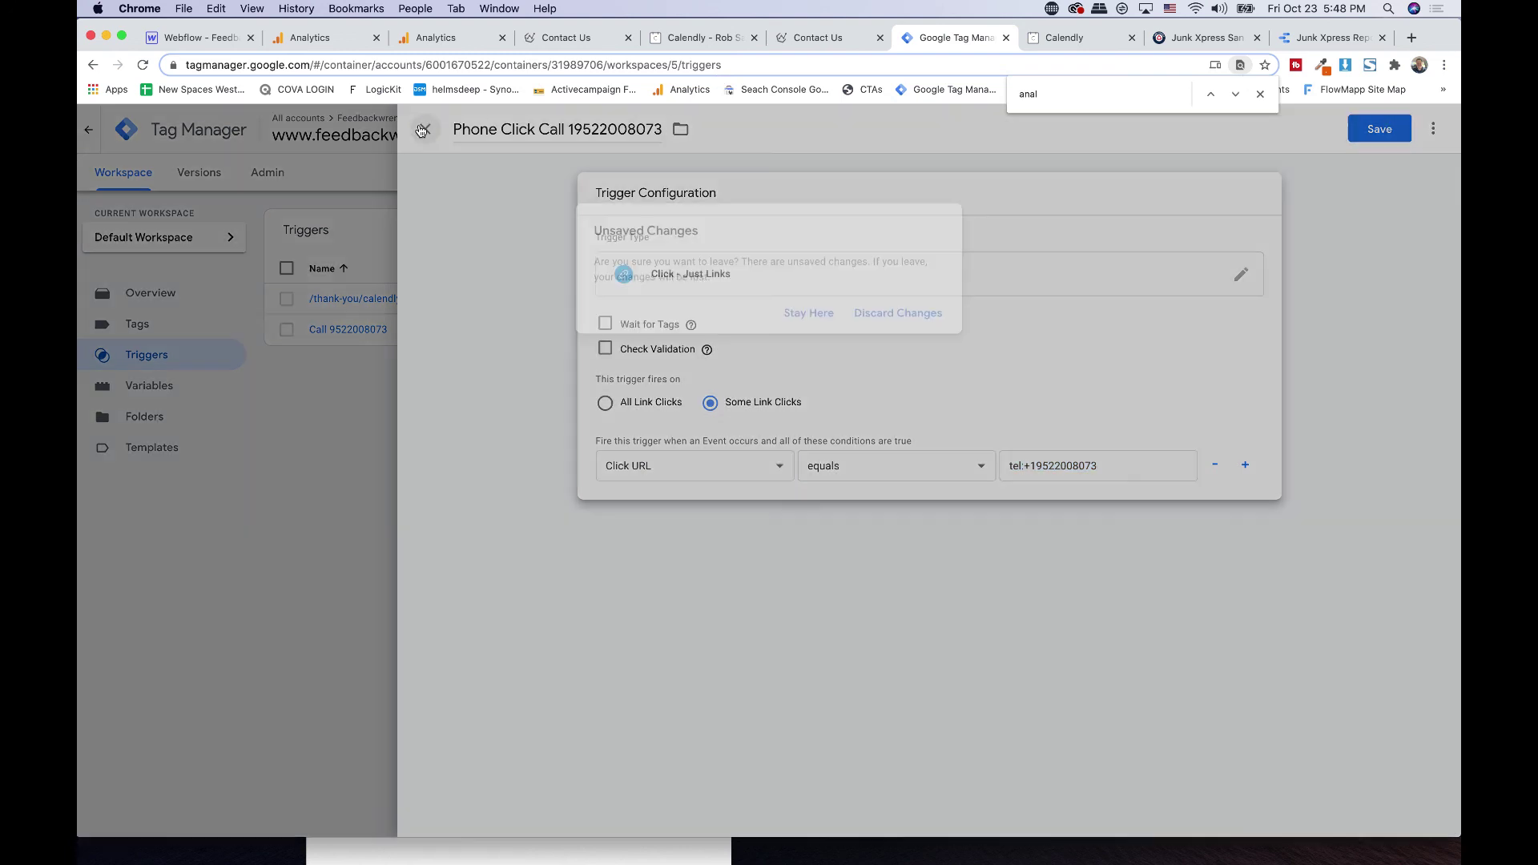
{"action": "left_click", "coordinate": [878, 311]}
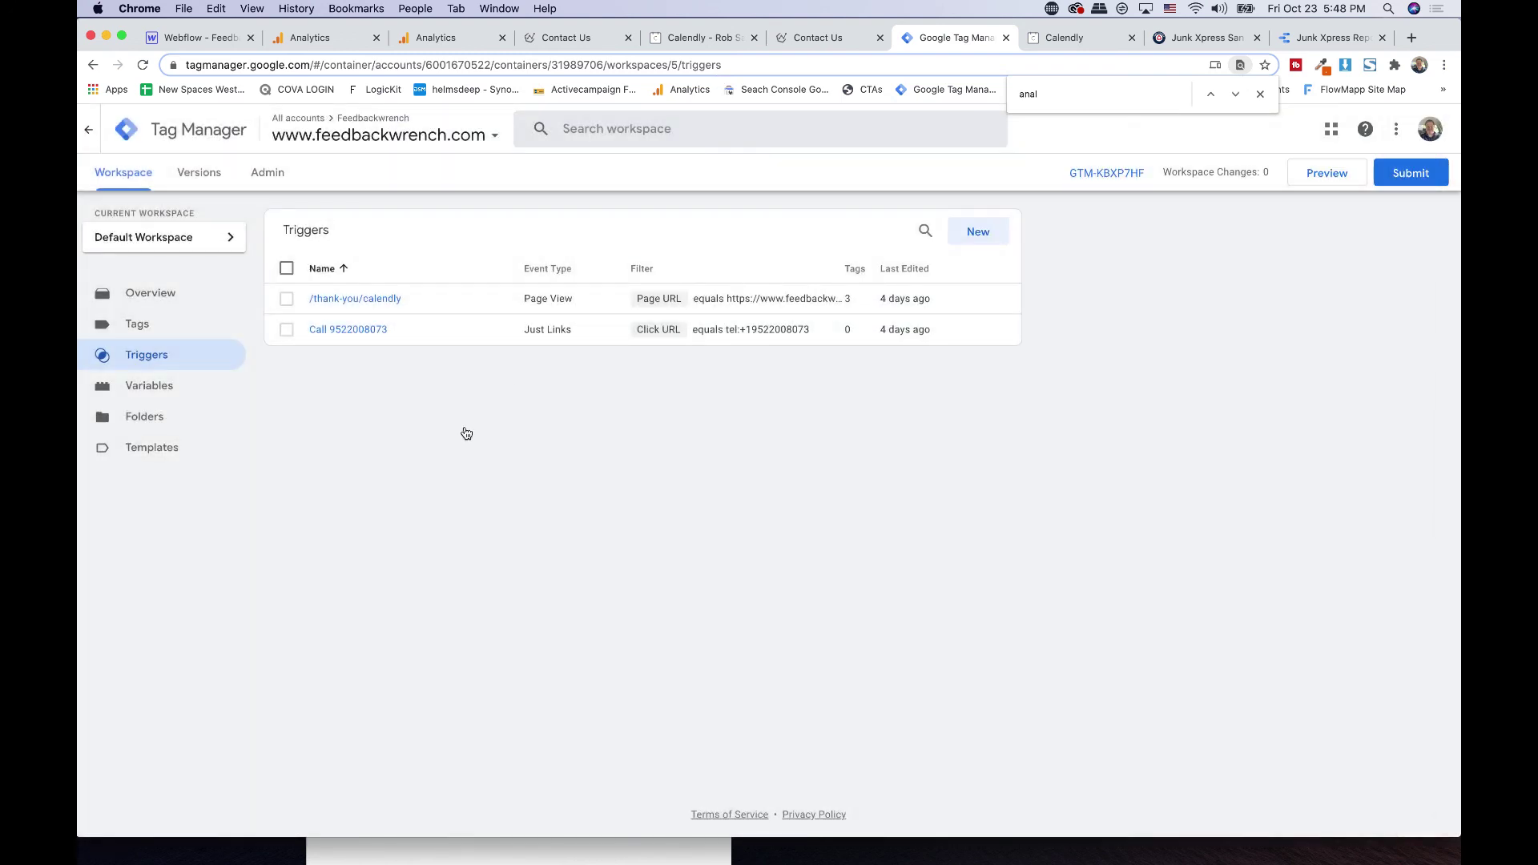
{"action": "left_click", "coordinate": [415, 329]}
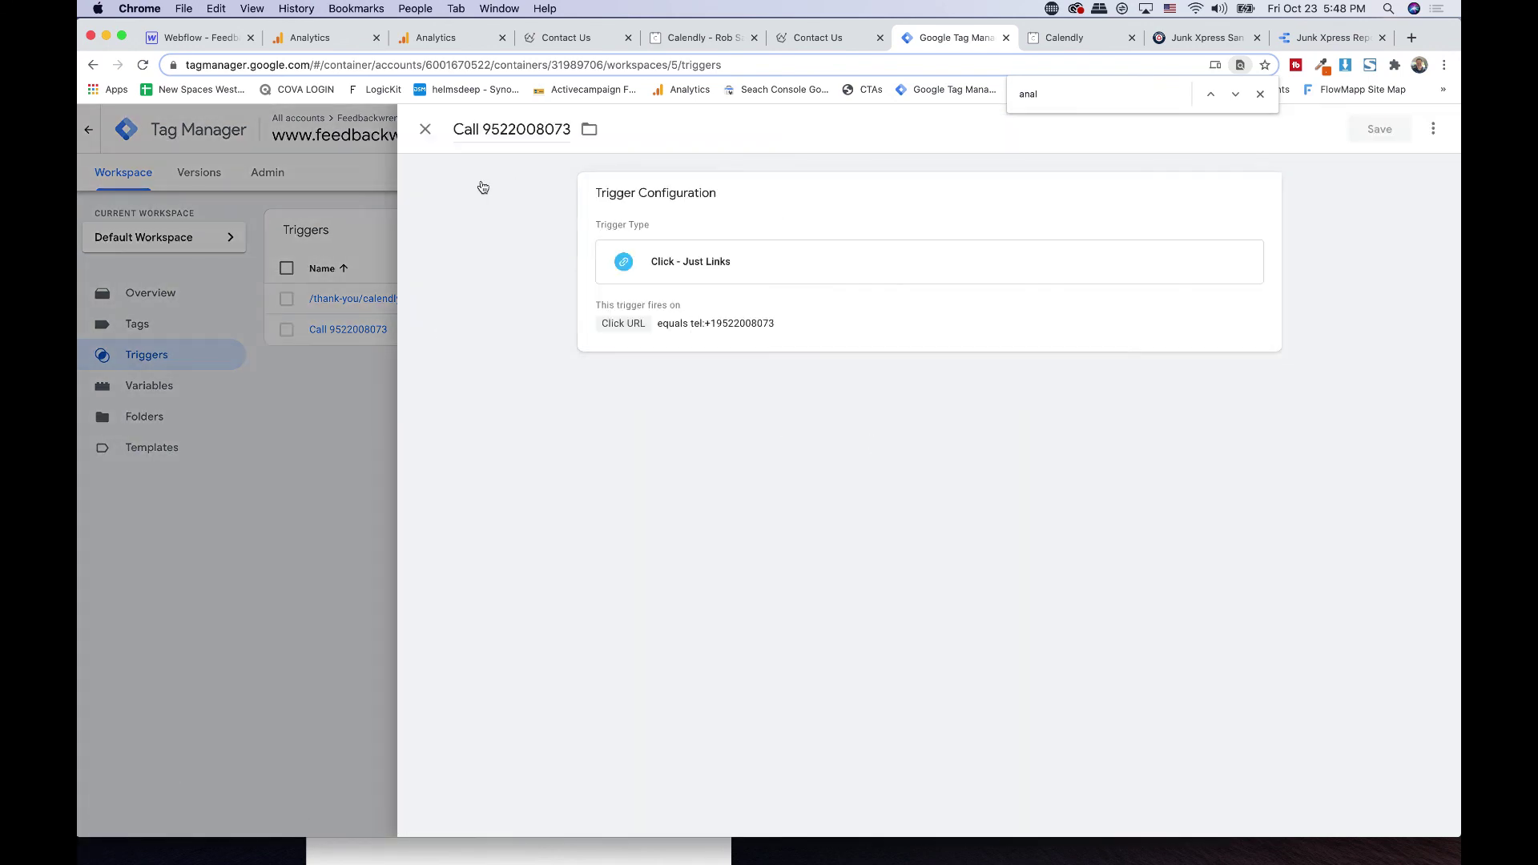
{"action": "left_click", "coordinate": [426, 129]}
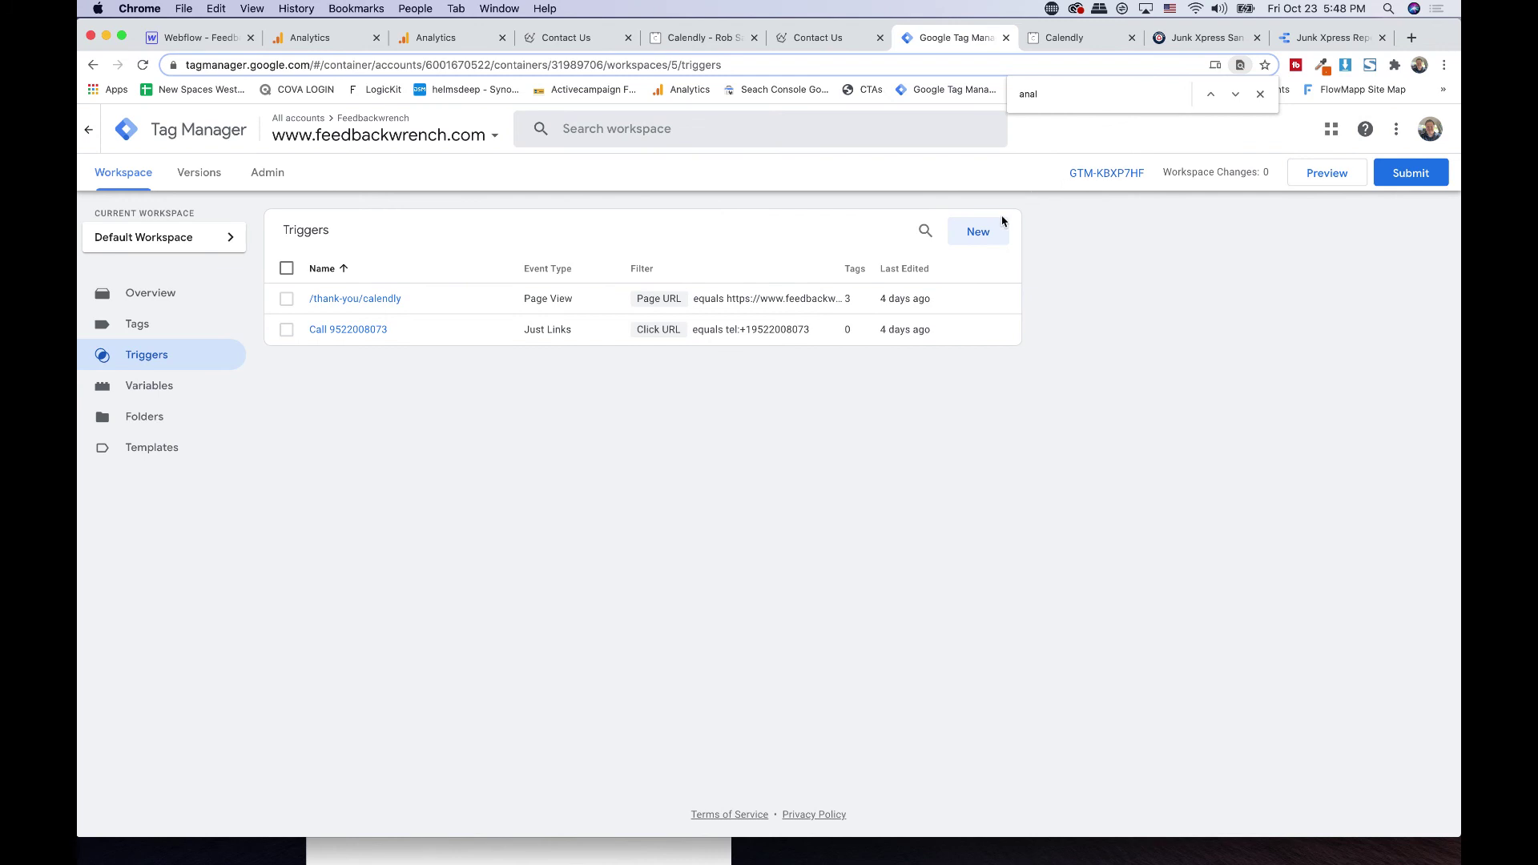
- Create a new trigger named Email Click as Just Links on Some Link Clicks by Click URL
{"action": "left_click", "coordinate": [985, 232]}
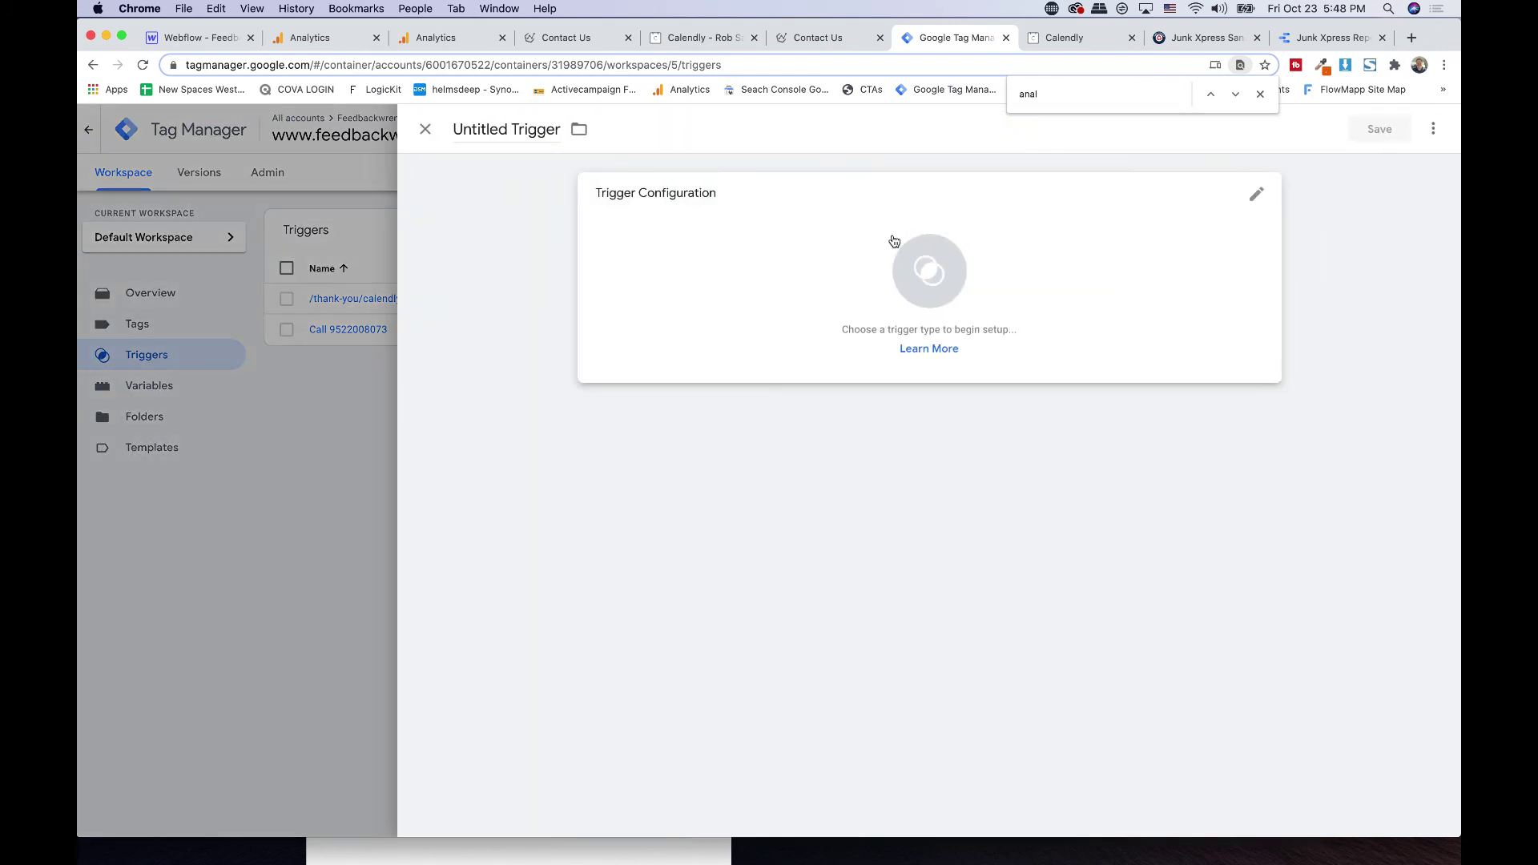
{"action": "left_click", "coordinate": [524, 134]}
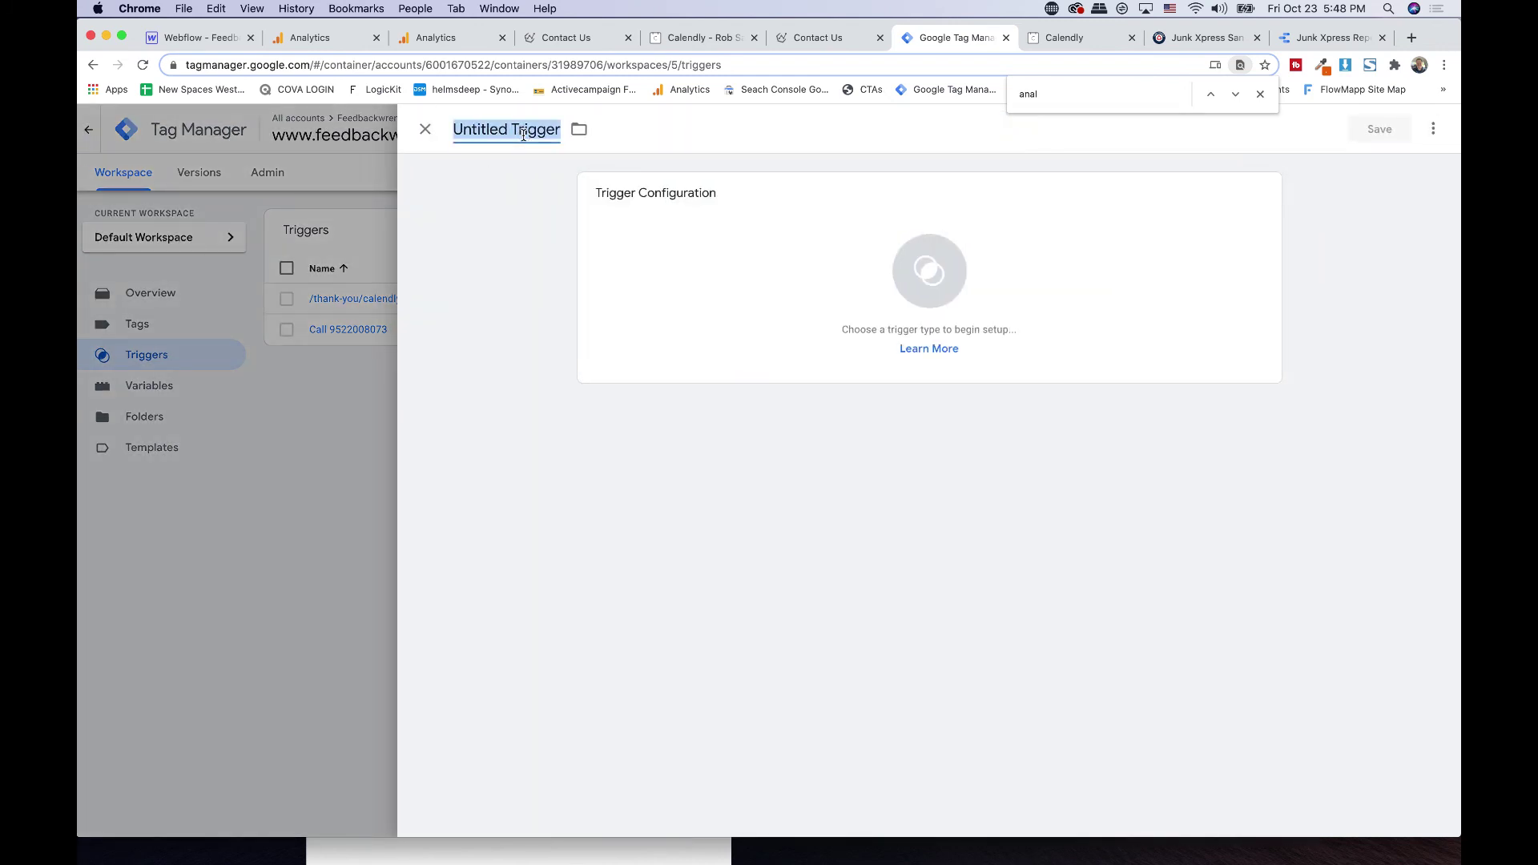
{"action": "type", "text": "E"}
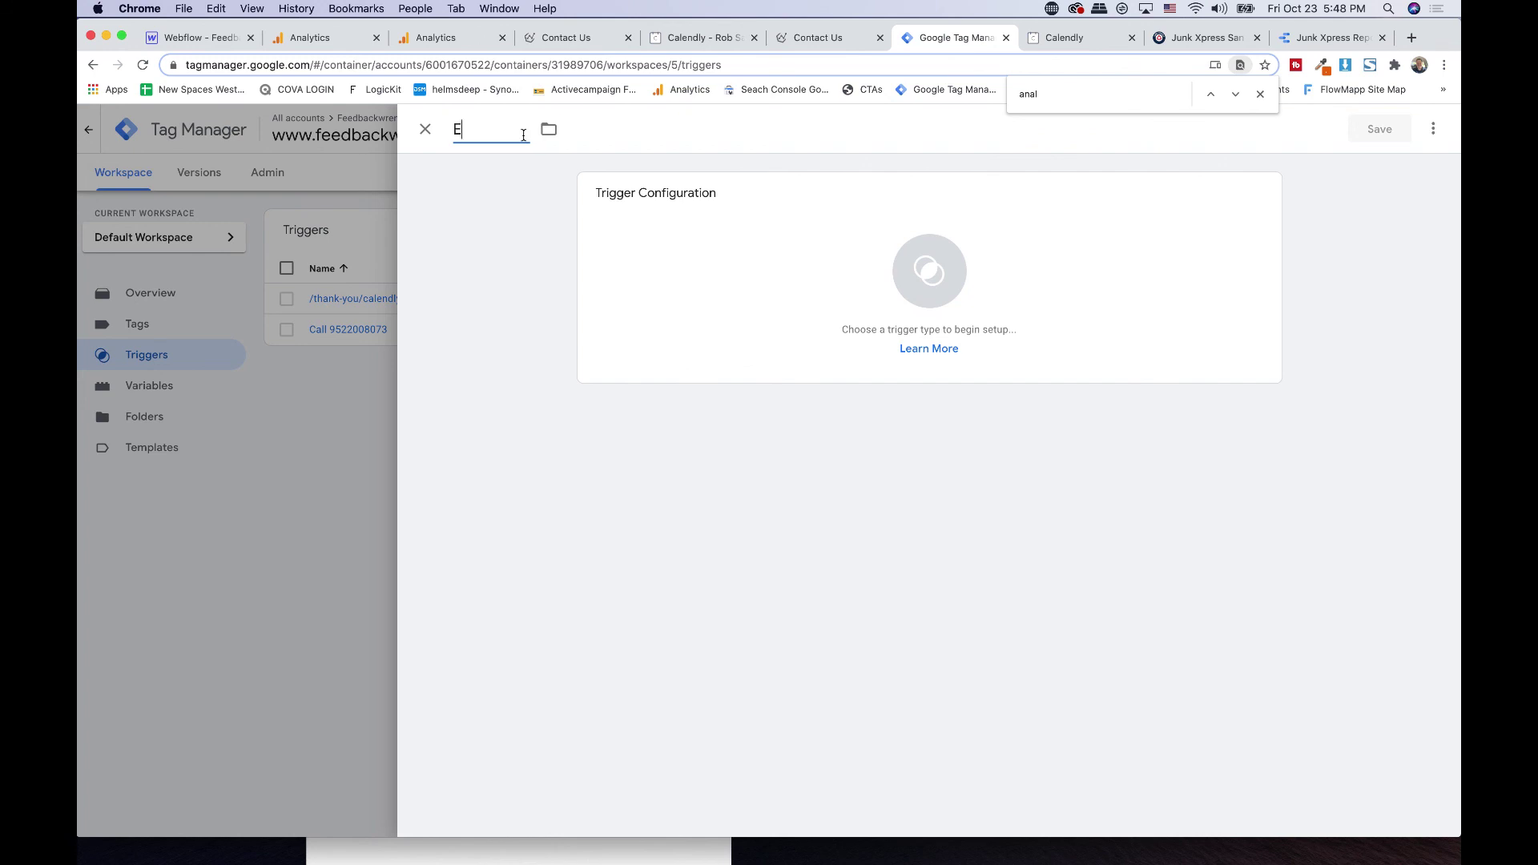
{"action": "type", "text": "mailed M"}
{"action": "left_click", "coordinate": [677, 271]}
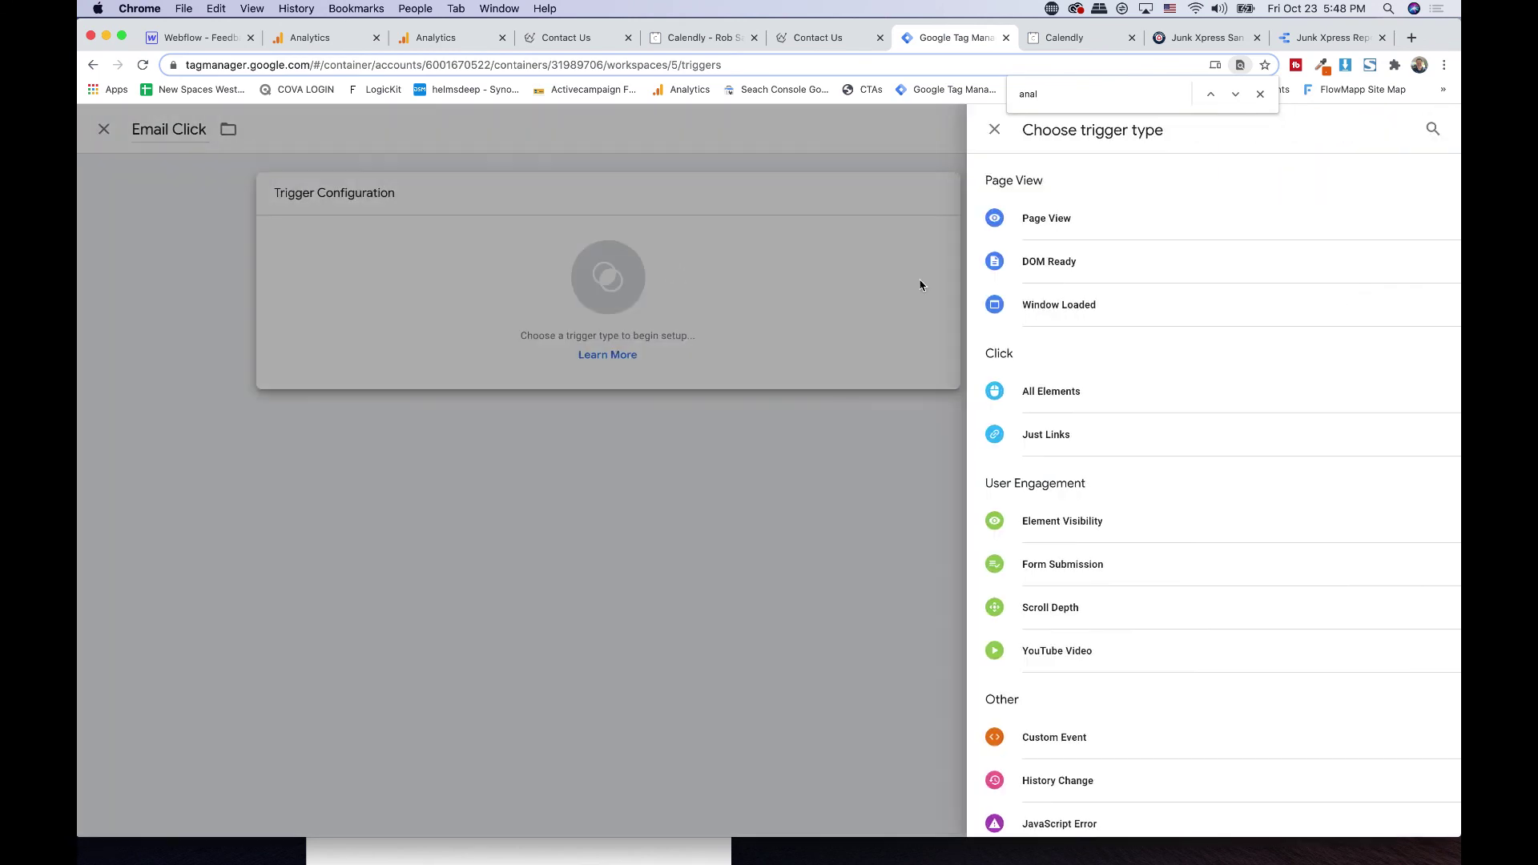
{"action": "left_click", "coordinate": [1029, 439]}
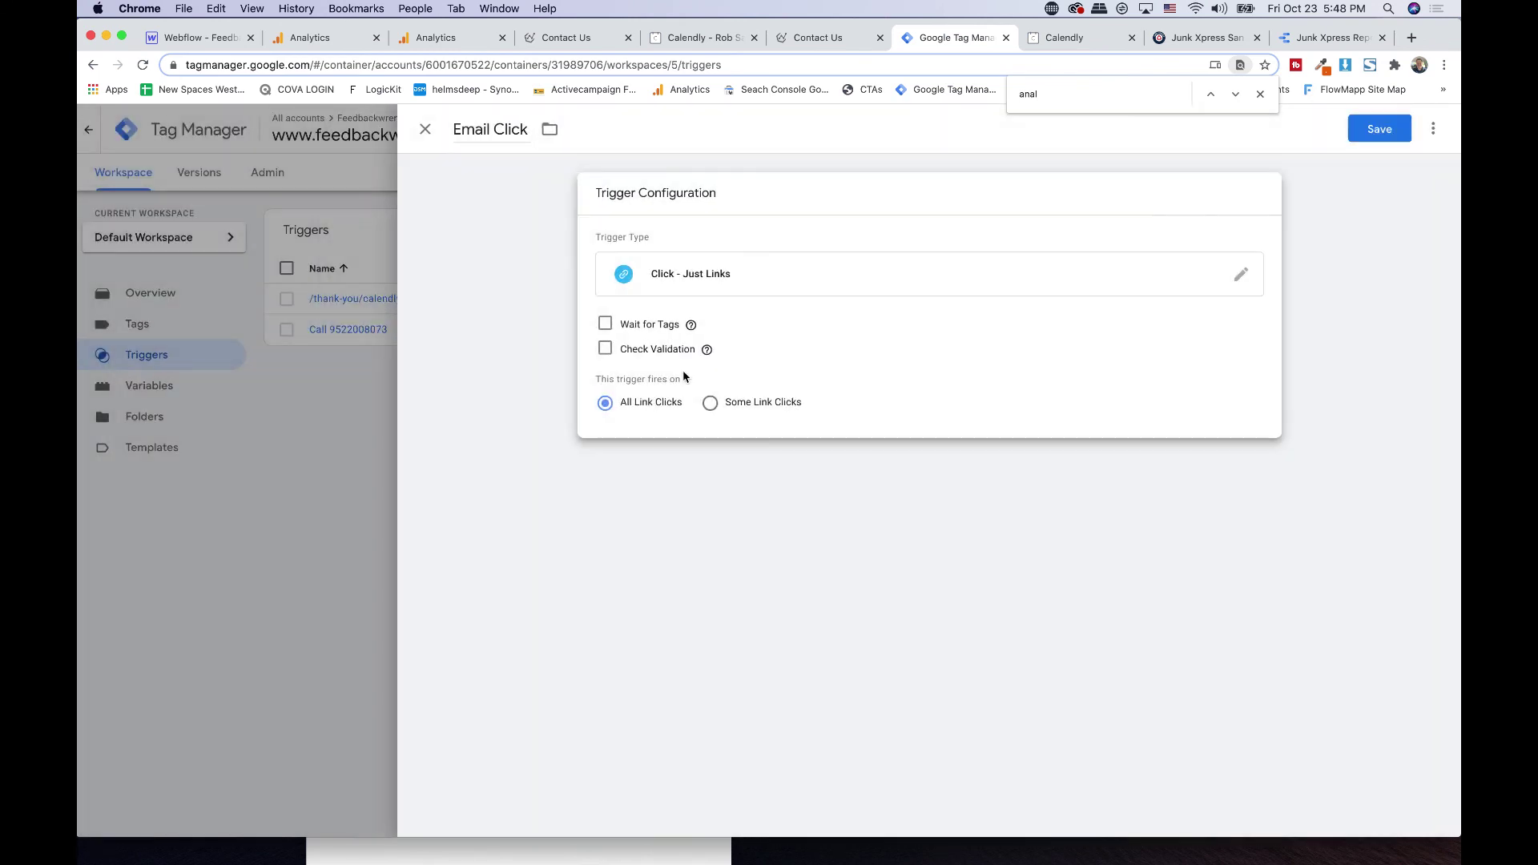
{"action": "left_click", "coordinate": [726, 402]}
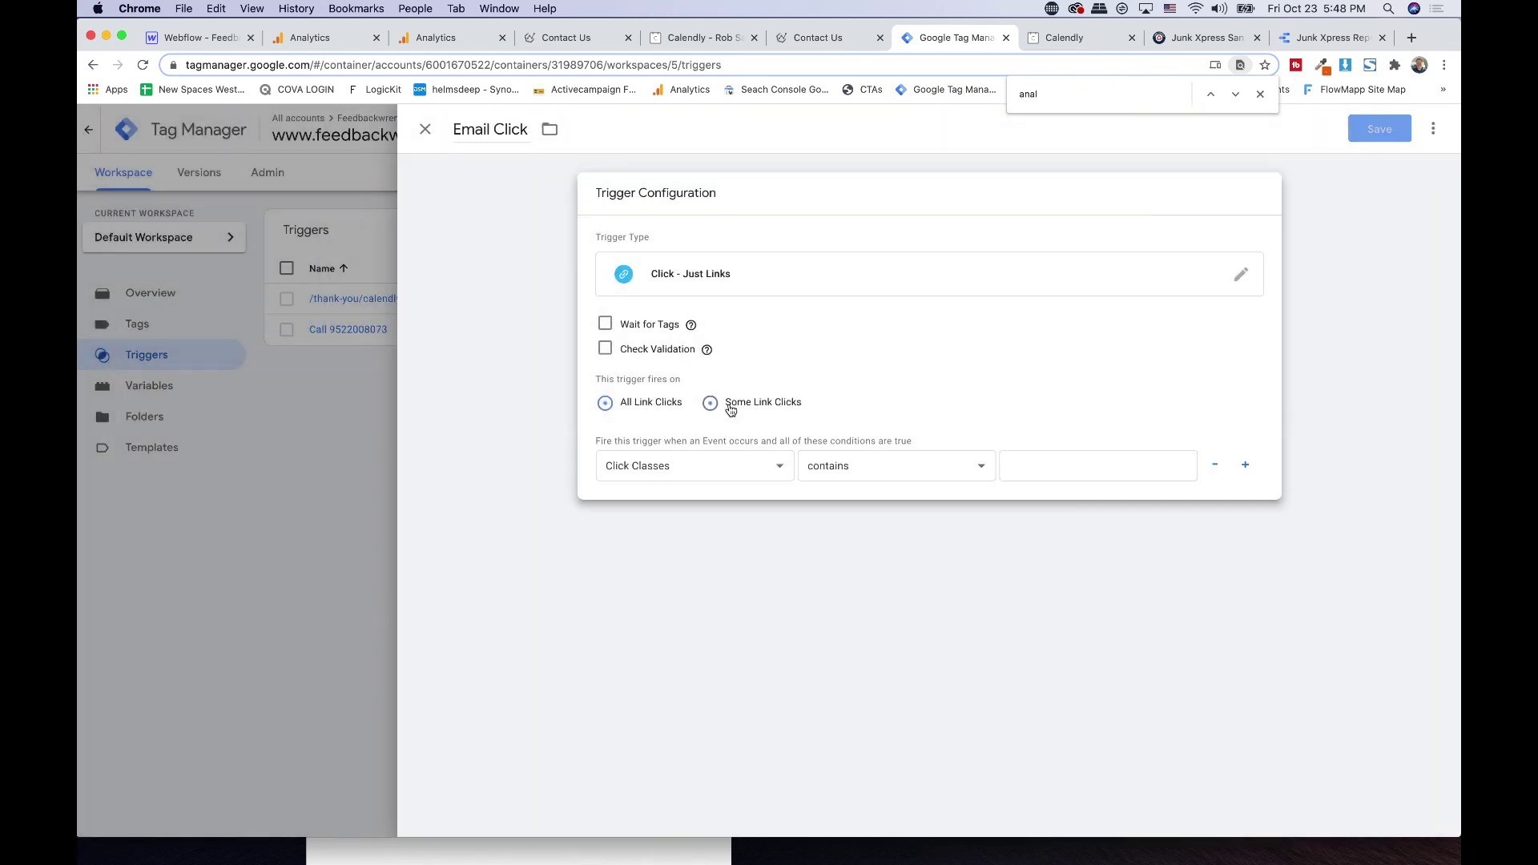
{"action": "left_click", "coordinate": [662, 467]}
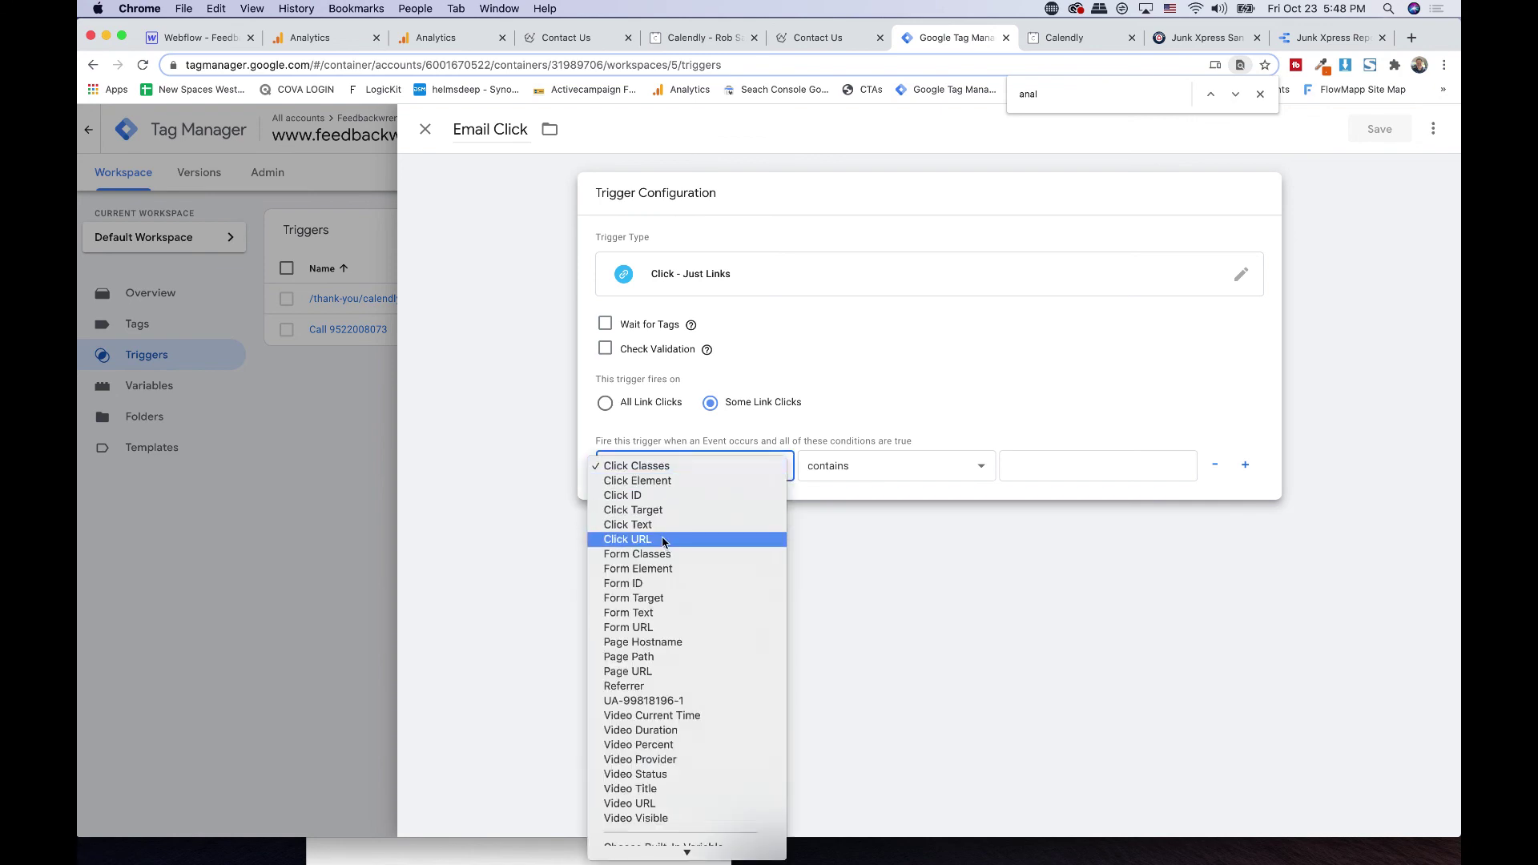
{"action": "left_click", "coordinate": [663, 540]}
- Require Click URL to equal the contact e-mail's mailto: address and save the trigger
{"action": "left_click", "coordinate": [865, 477]}
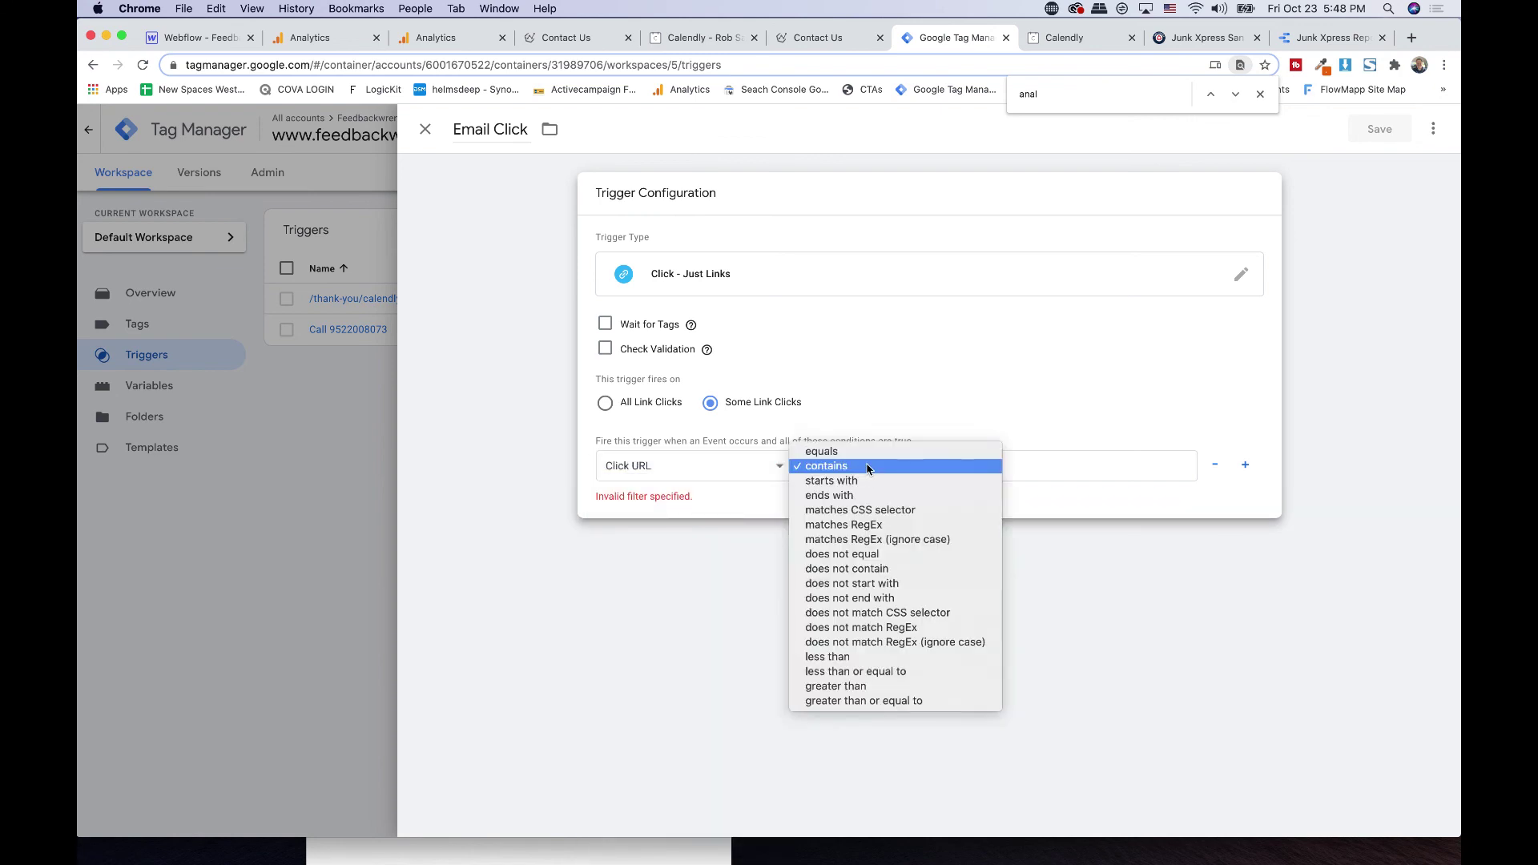
{"action": "left_click", "coordinate": [868, 463]}
{"action": "left_click", "coordinate": [869, 459]}
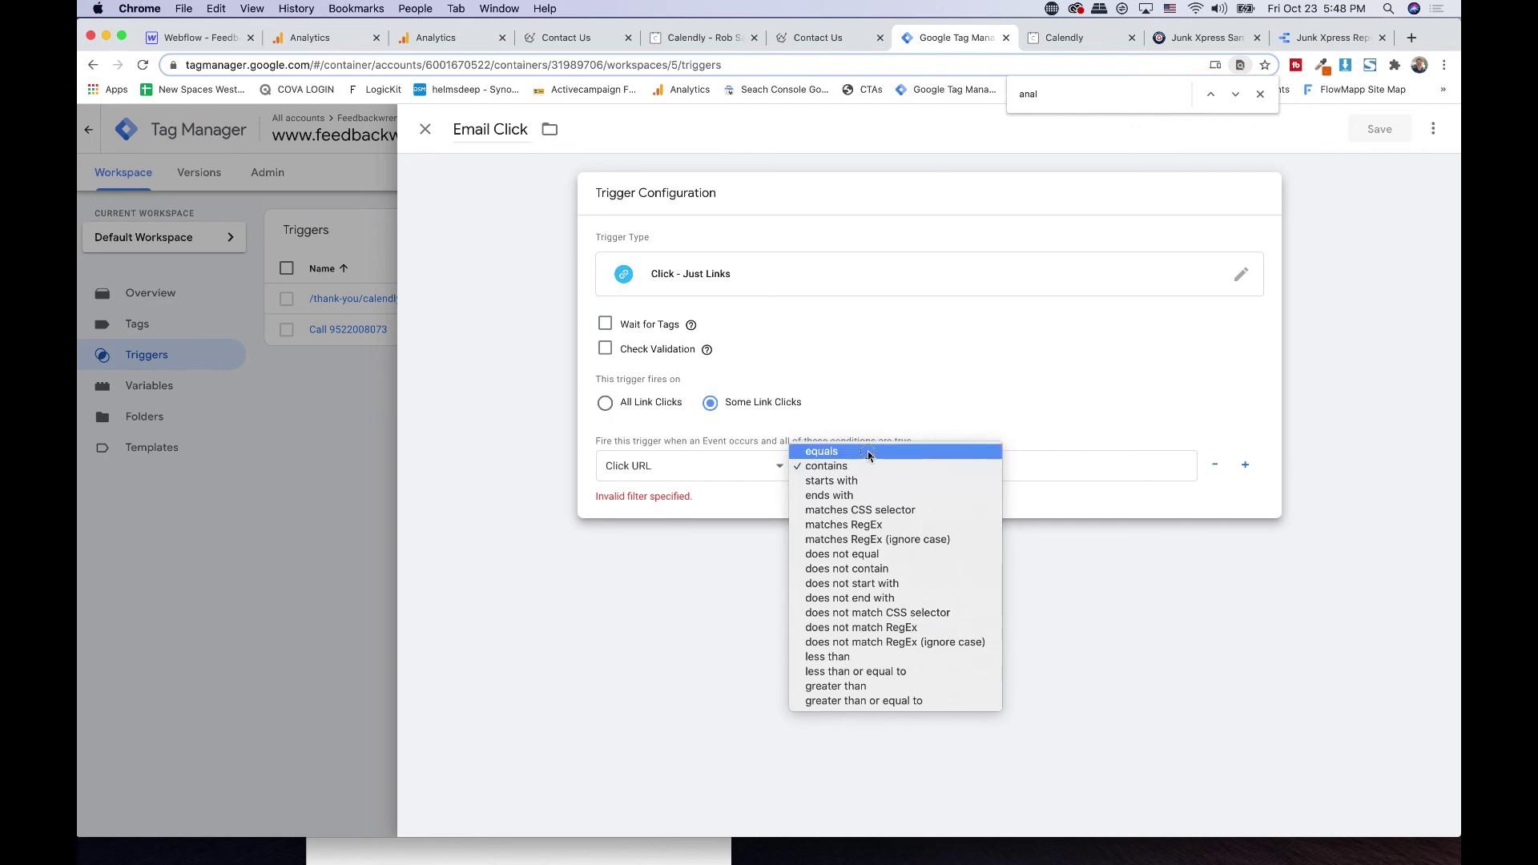
{"action": "left_click", "coordinate": [869, 452]}
{"action": "left_click", "coordinate": [1041, 466]}
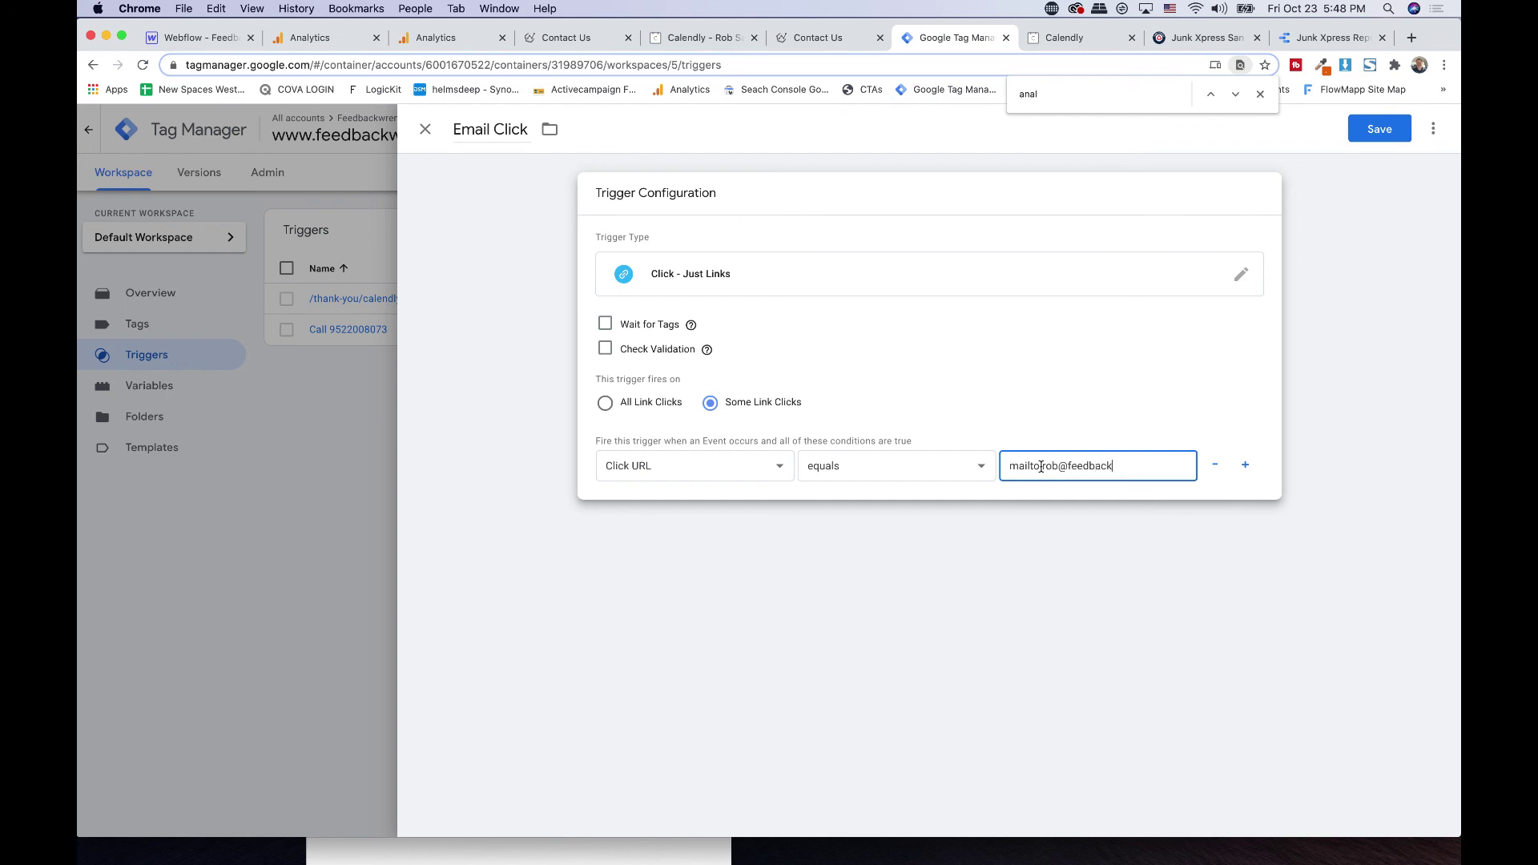
{"action": "left_click", "coordinate": [1407, 122]}
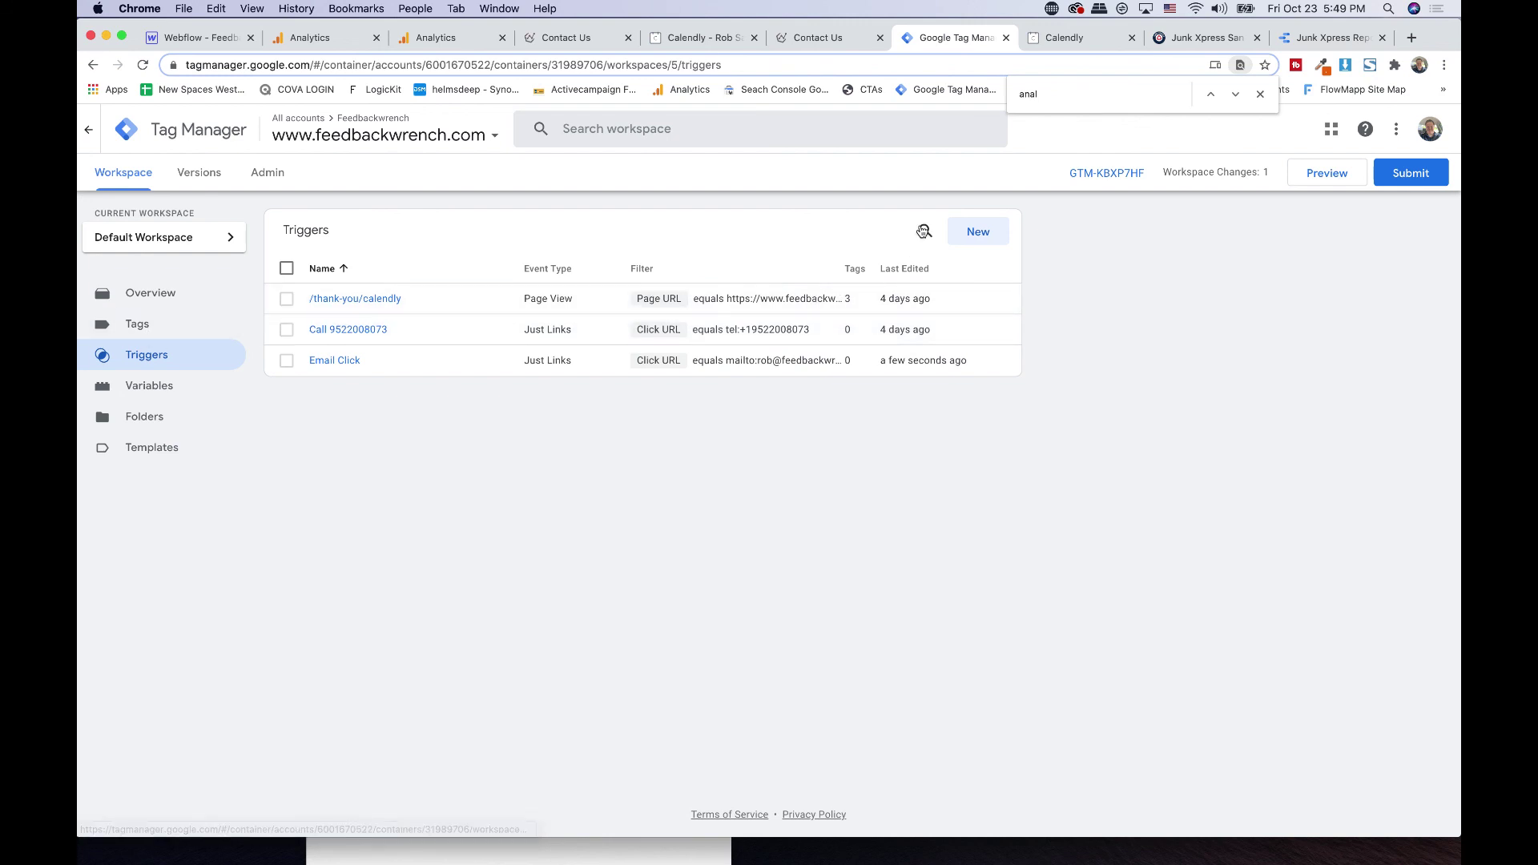
- Leave the Triggers list and bring up the live Contact Us page, focusing the Your Name field
{"action": "left_click", "coordinate": [978, 245]}
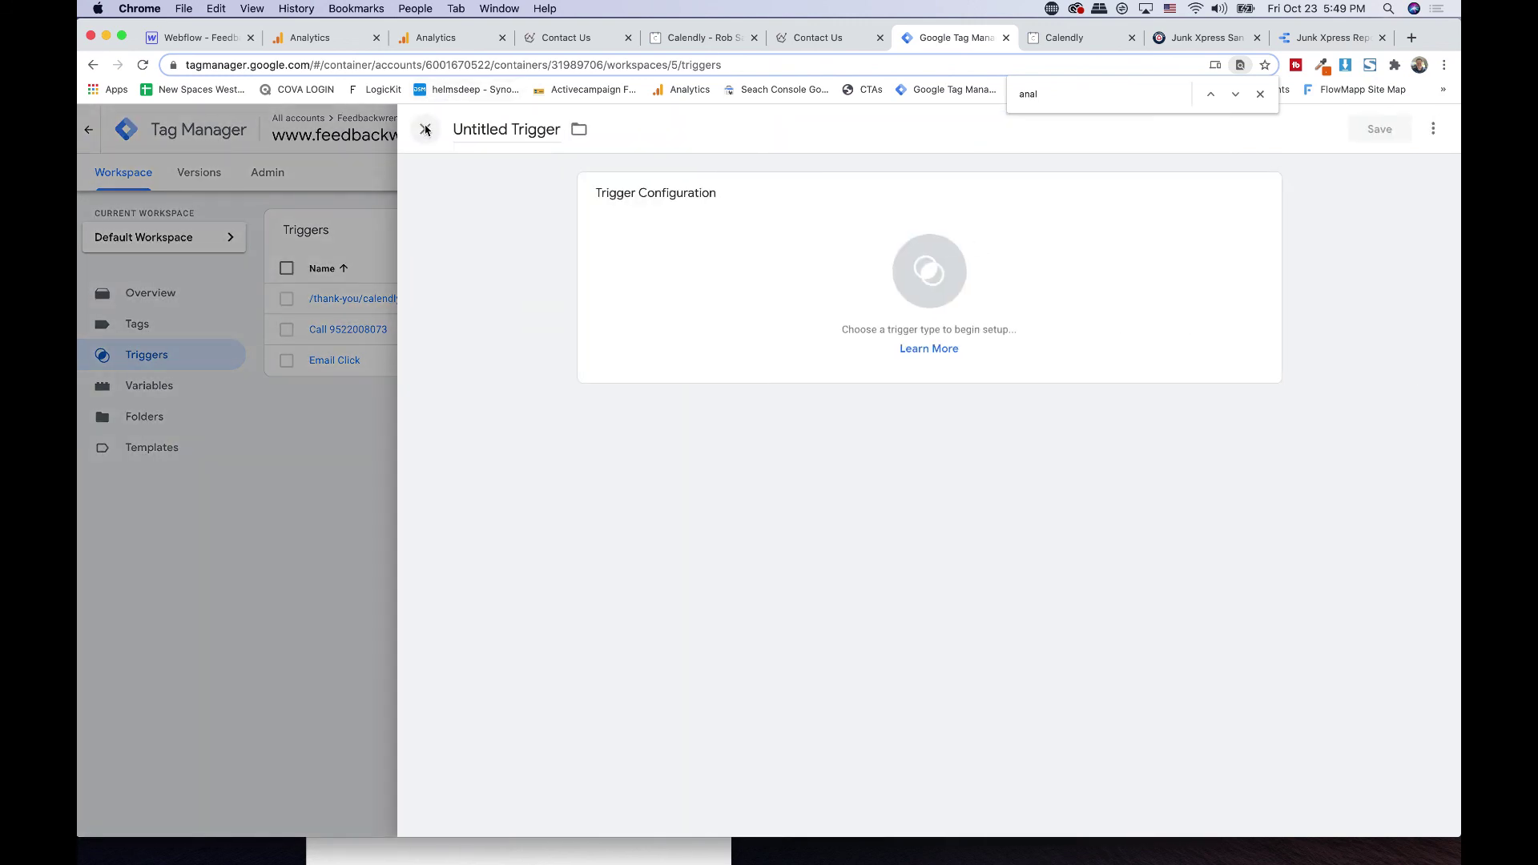
{"action": "left_click", "coordinate": [421, 128]}
{"action": "left_click", "coordinate": [782, 358]}
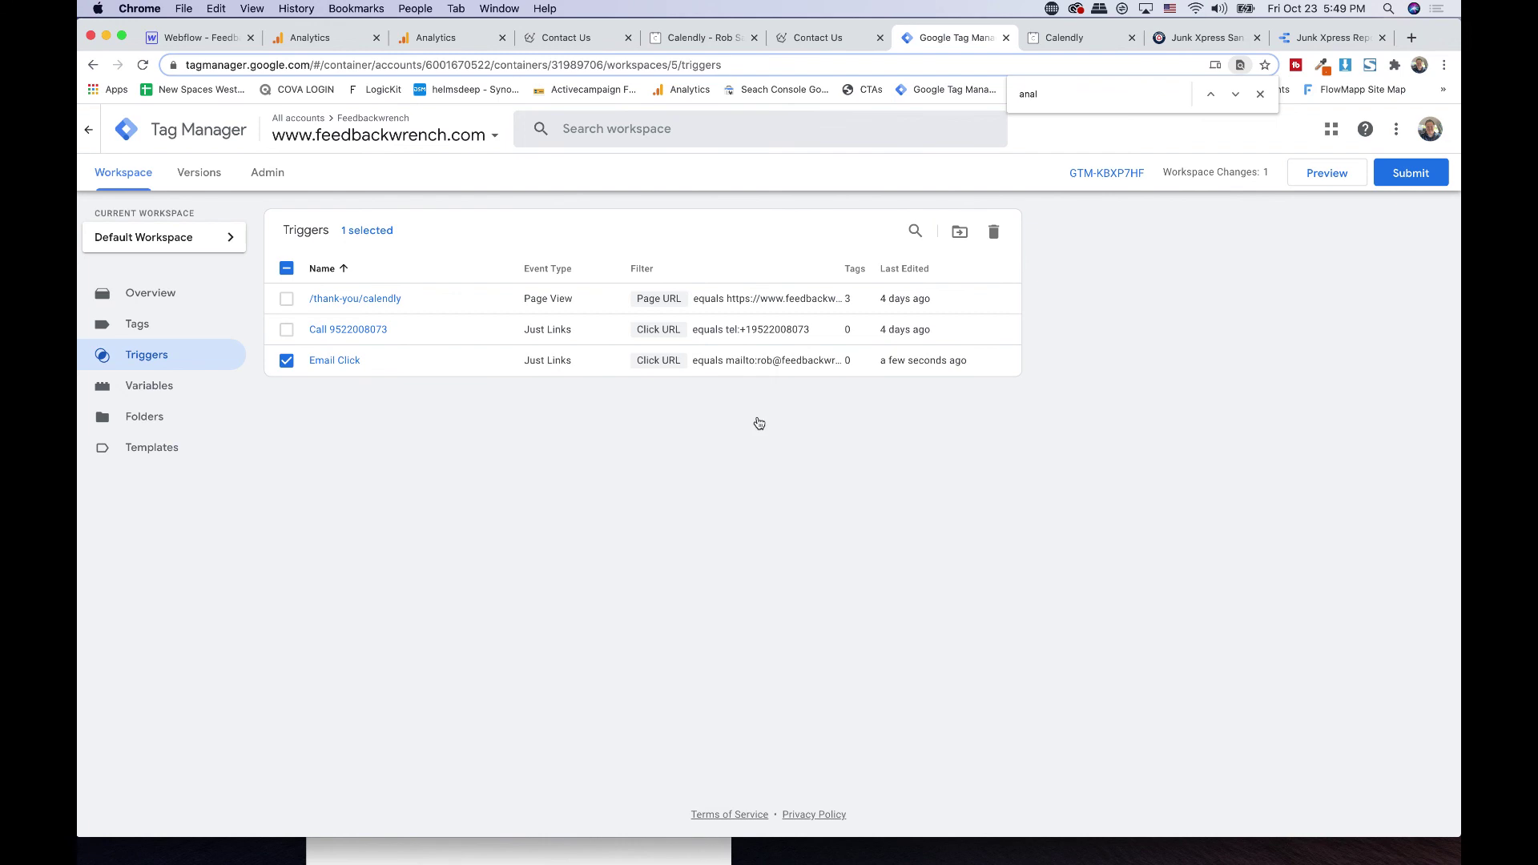
{"action": "left_click", "coordinate": [287, 360]}
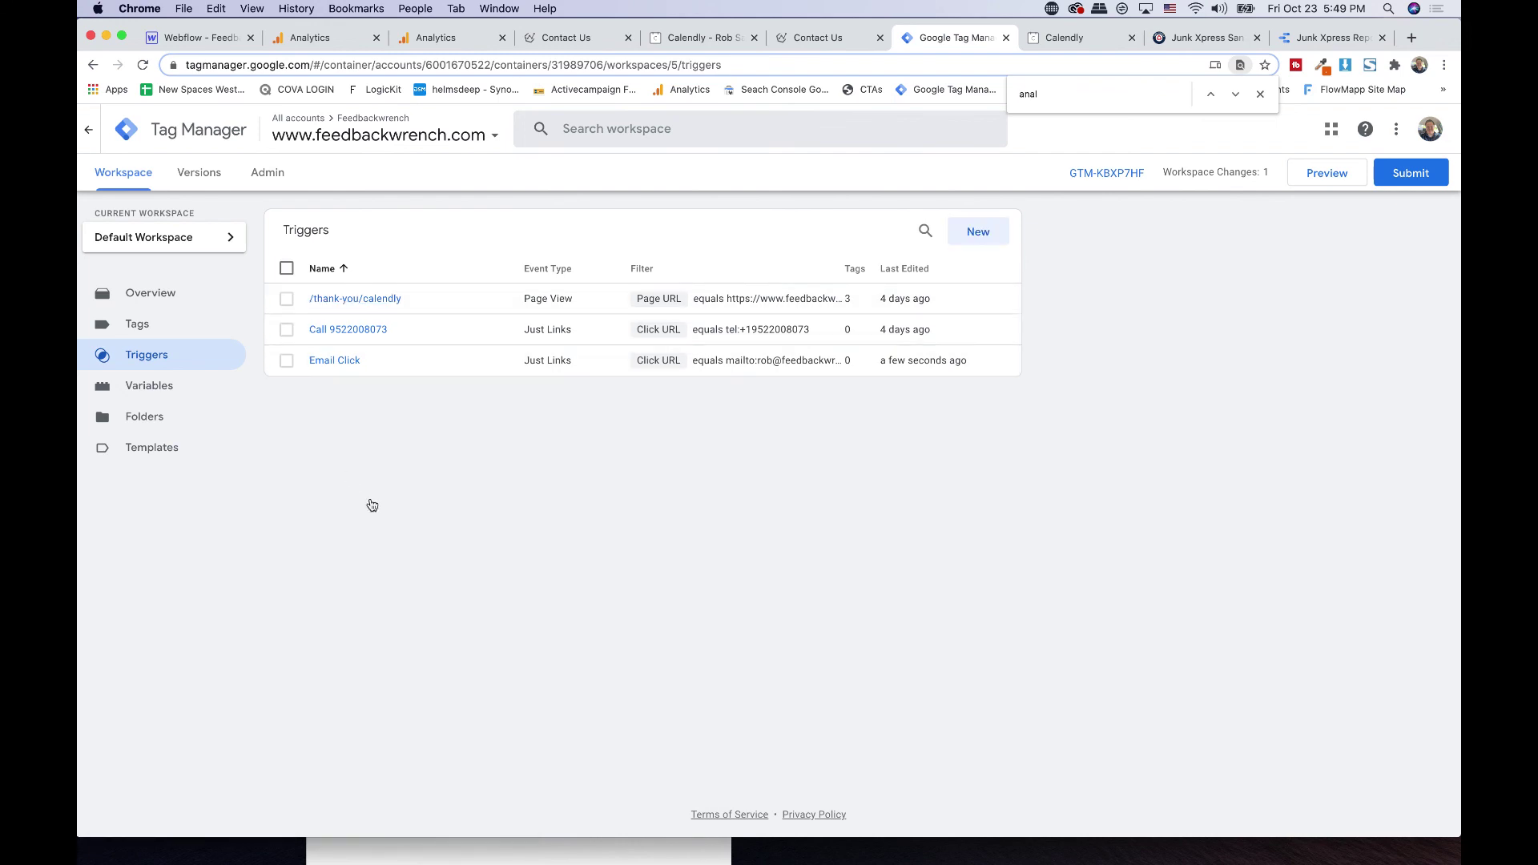
{"action": "left_click", "coordinate": [585, 42]}
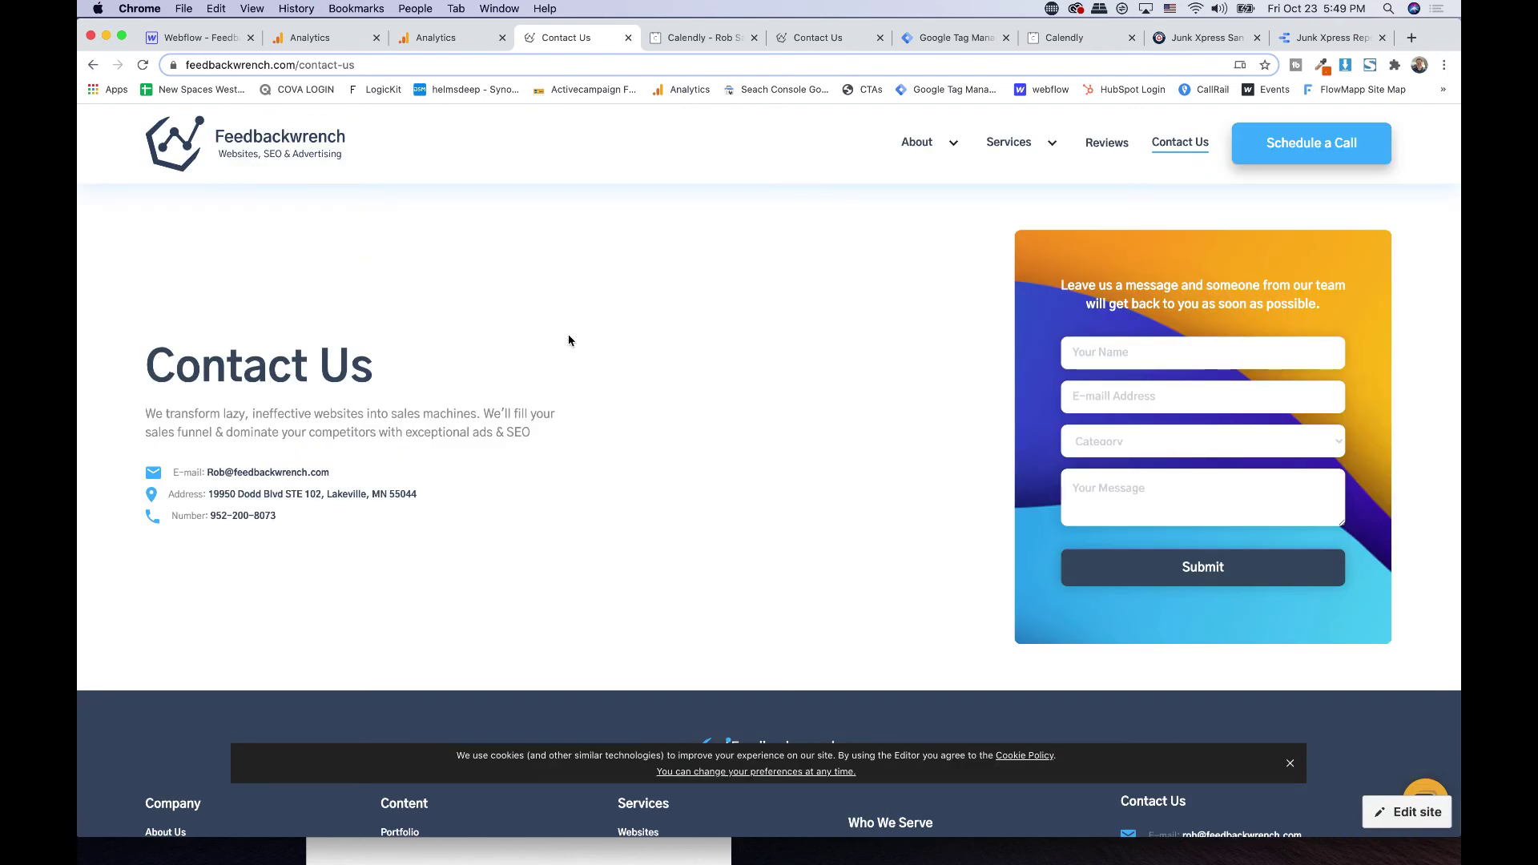
{"action": "left_click", "coordinate": [1088, 358]}
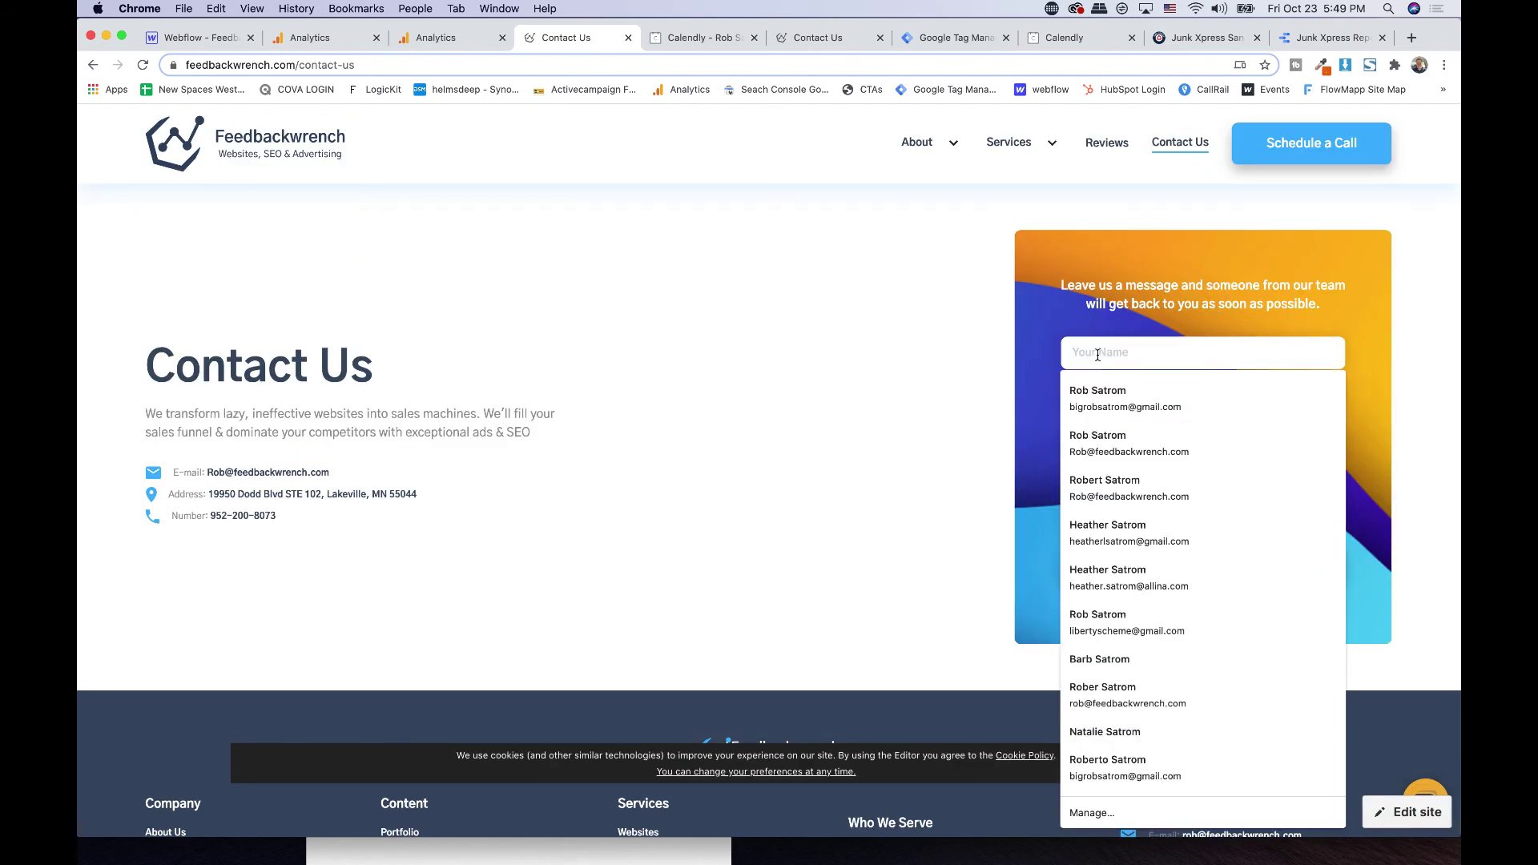
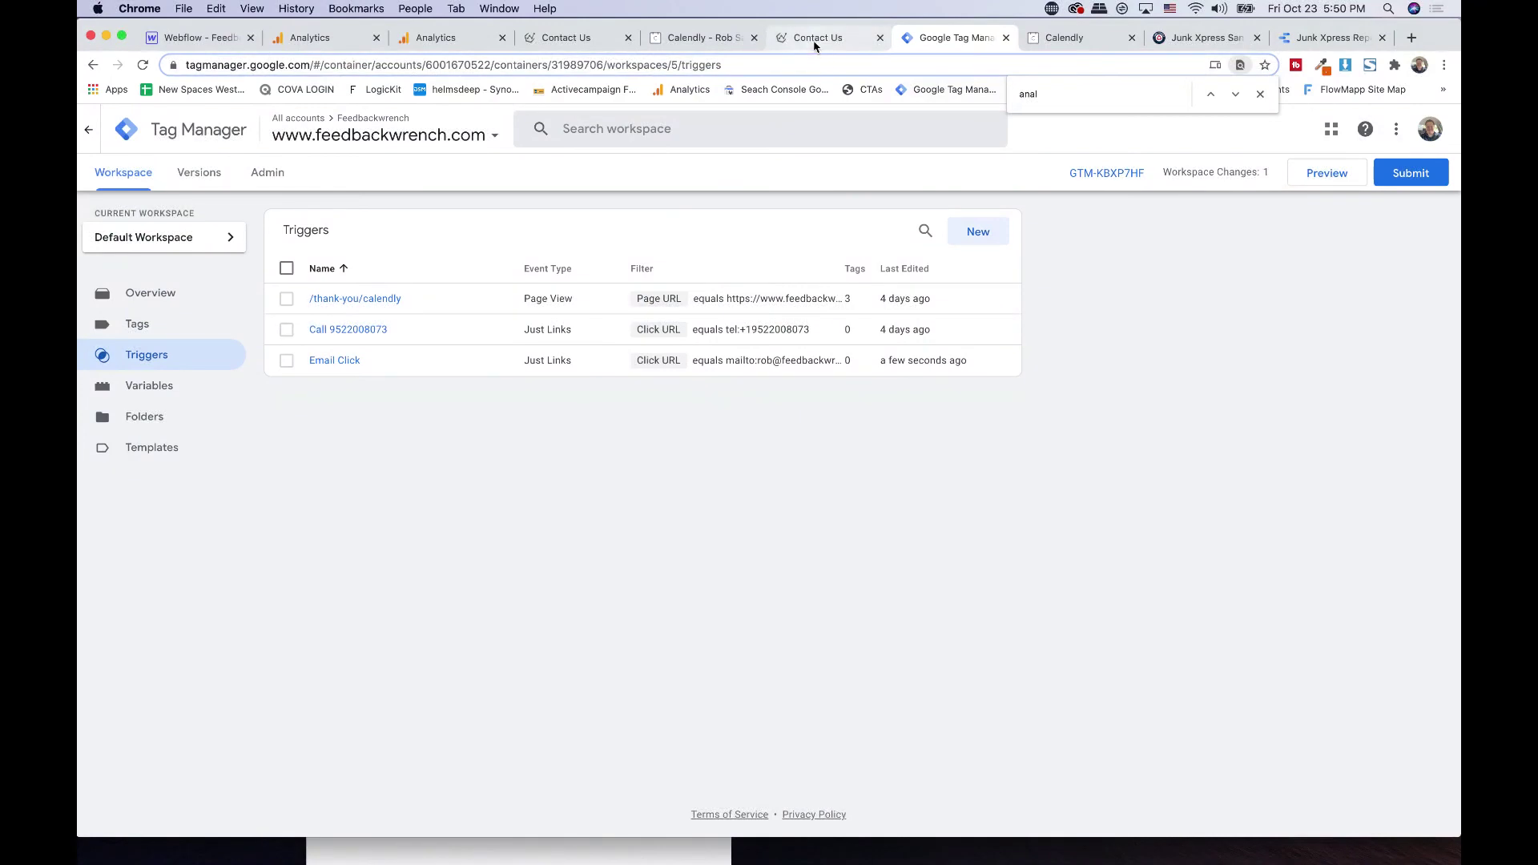
- Inspect the contact page form in DevTools and copy its id, wf-form-Email-Form
{"action": "left_click", "coordinate": [814, 40]}
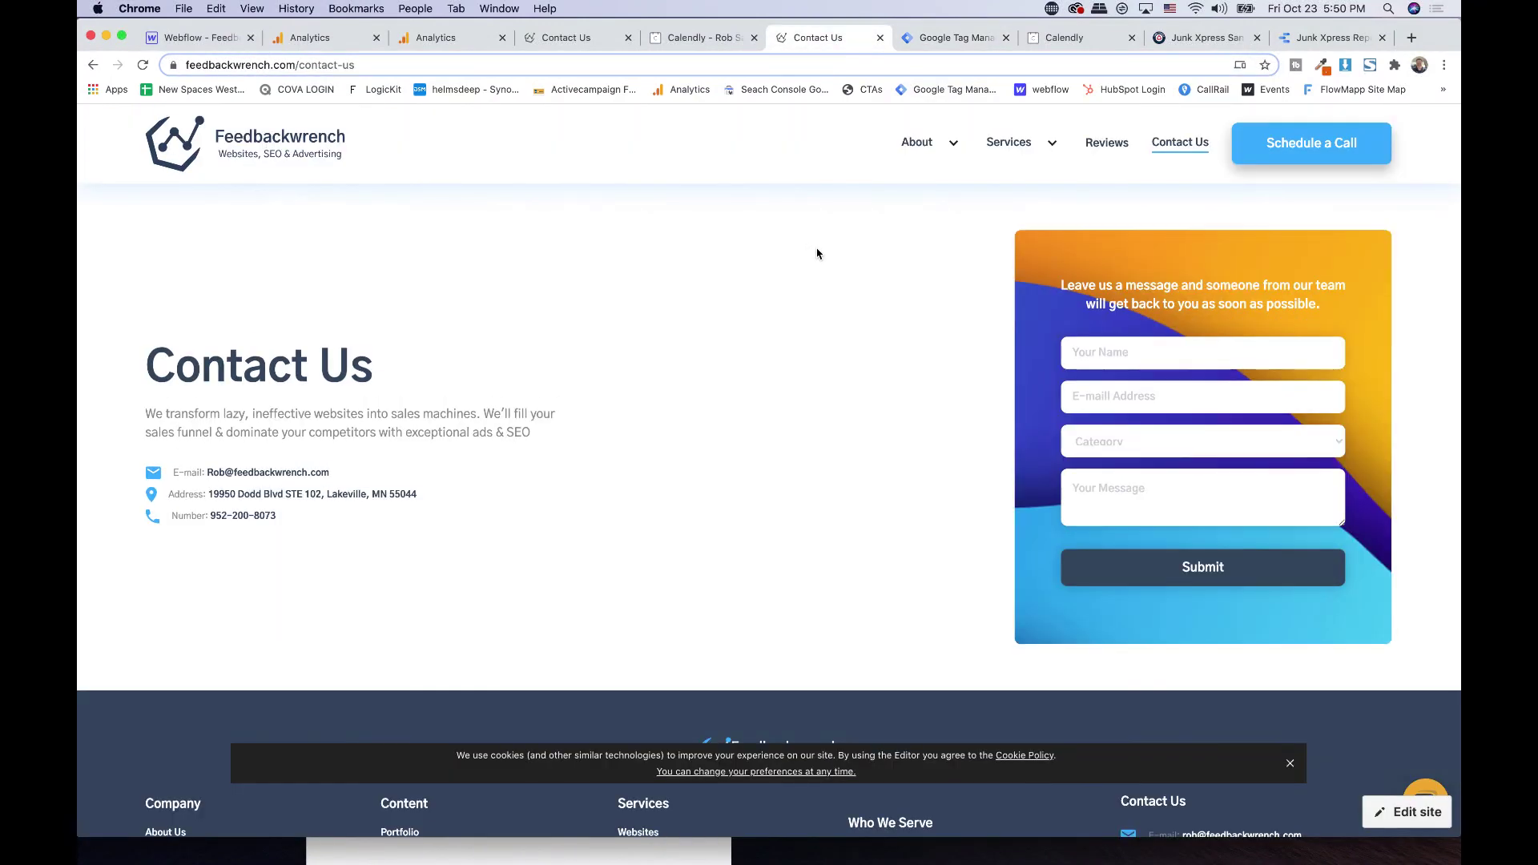
{"action": "left_click", "coordinate": [1123, 356]}
{"action": "left_click", "coordinate": [1000, 337]}
{"action": "left_click", "coordinate": [1135, 356]}
{"action": "right_click", "coordinate": [1110, 353]}
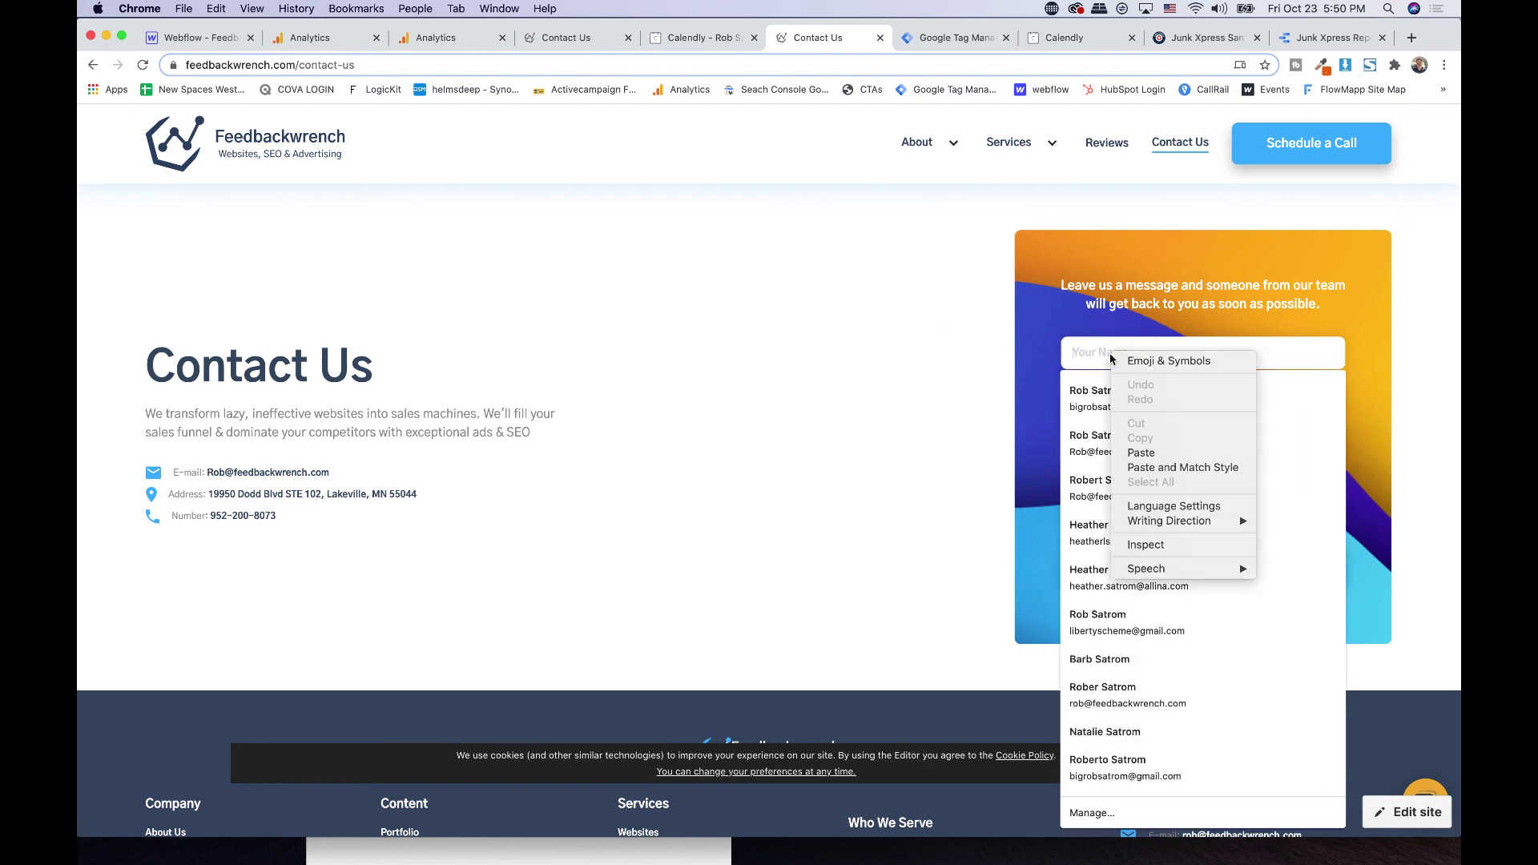
{"action": "left_click", "coordinate": [1085, 358]}
{"action": "right_click", "coordinate": [1084, 354]}
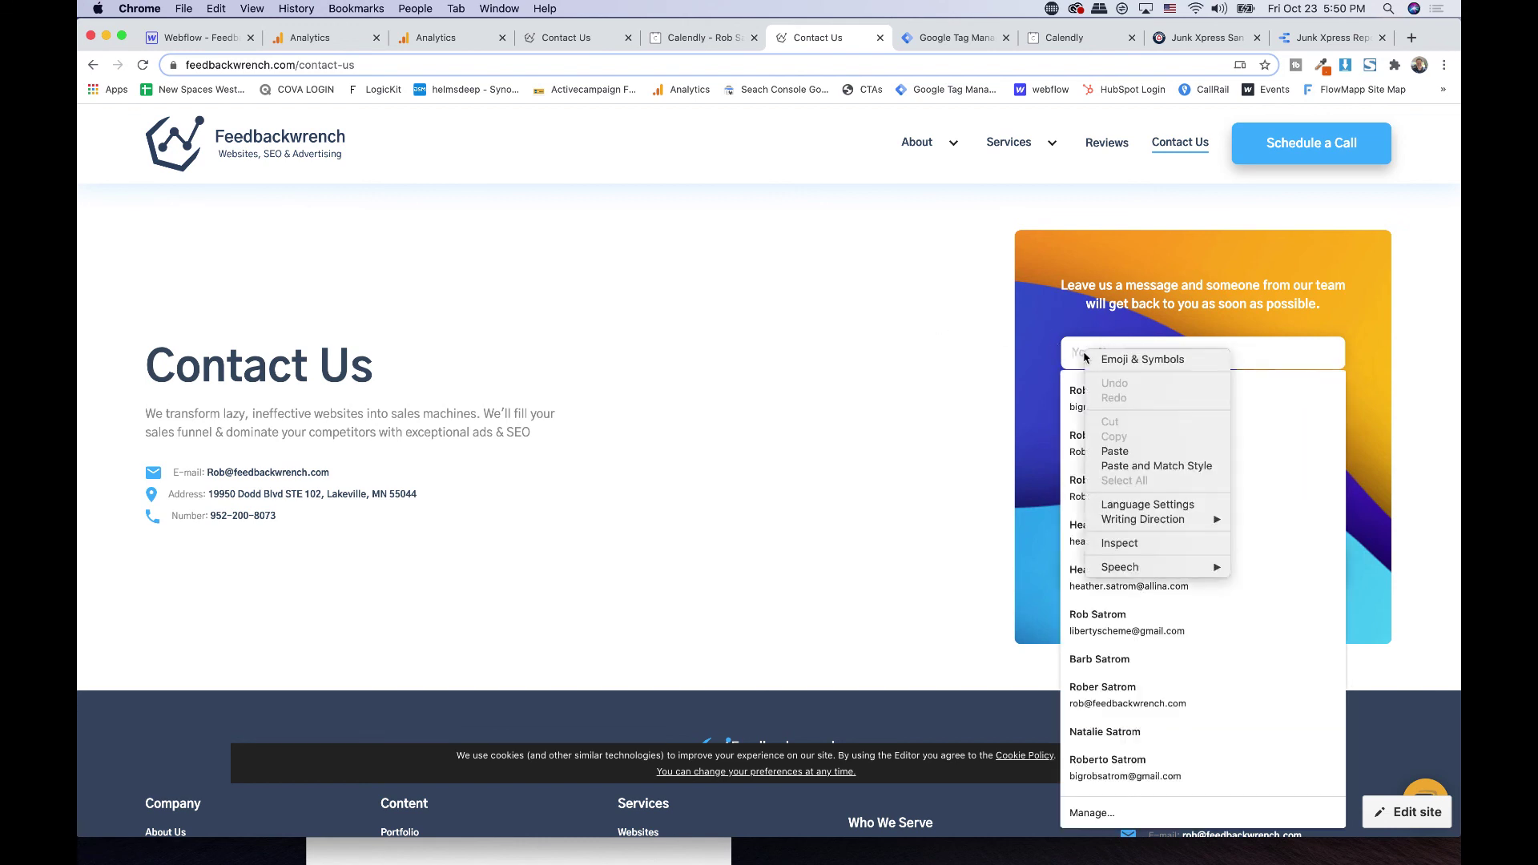
{"action": "left_click", "coordinate": [1119, 544]}
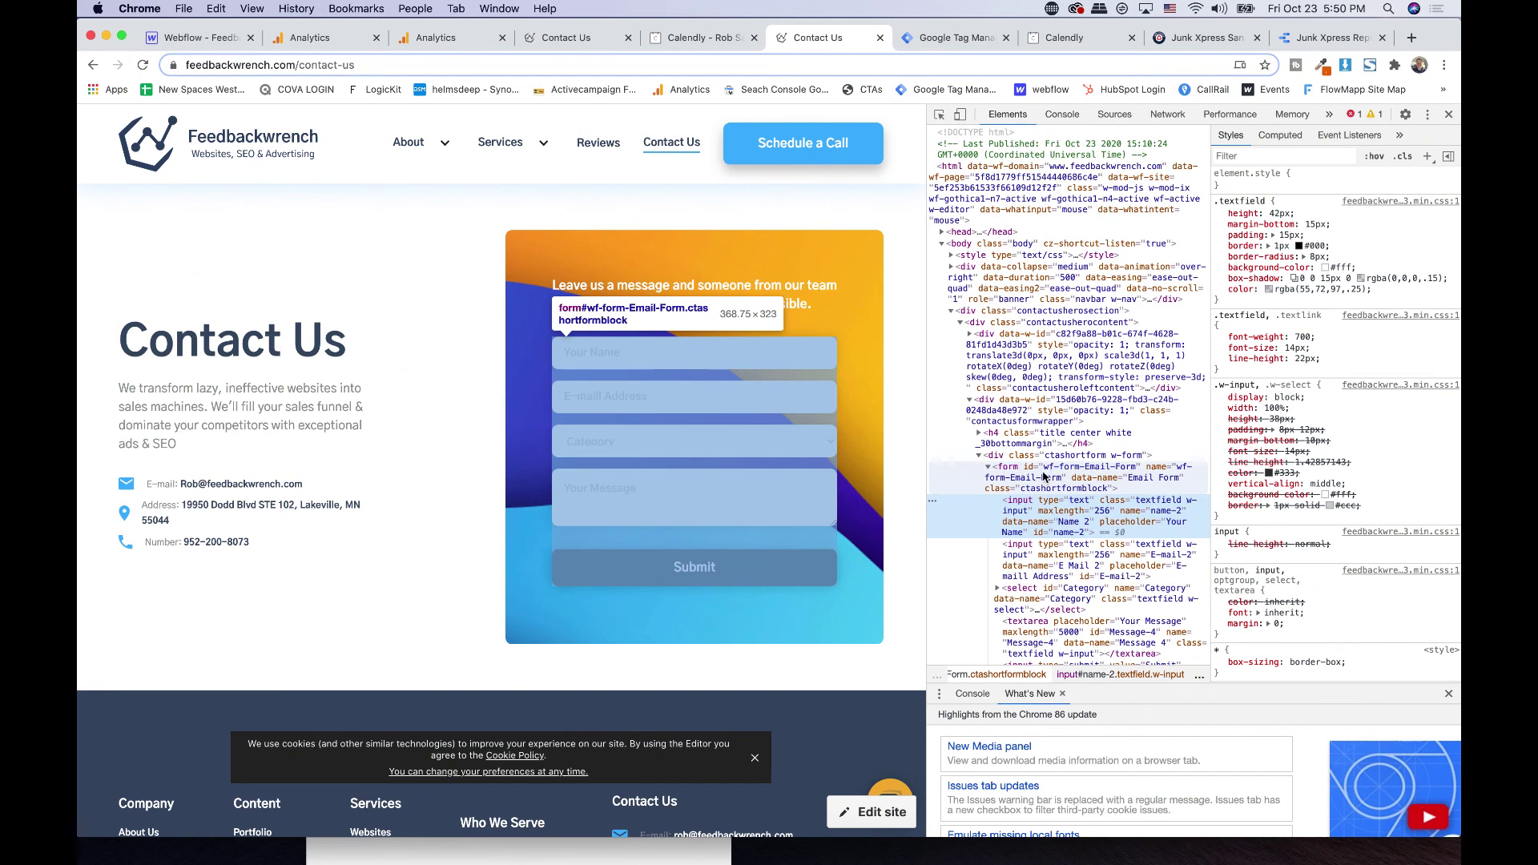
{"action": "left_click", "coordinate": [1044, 477]}
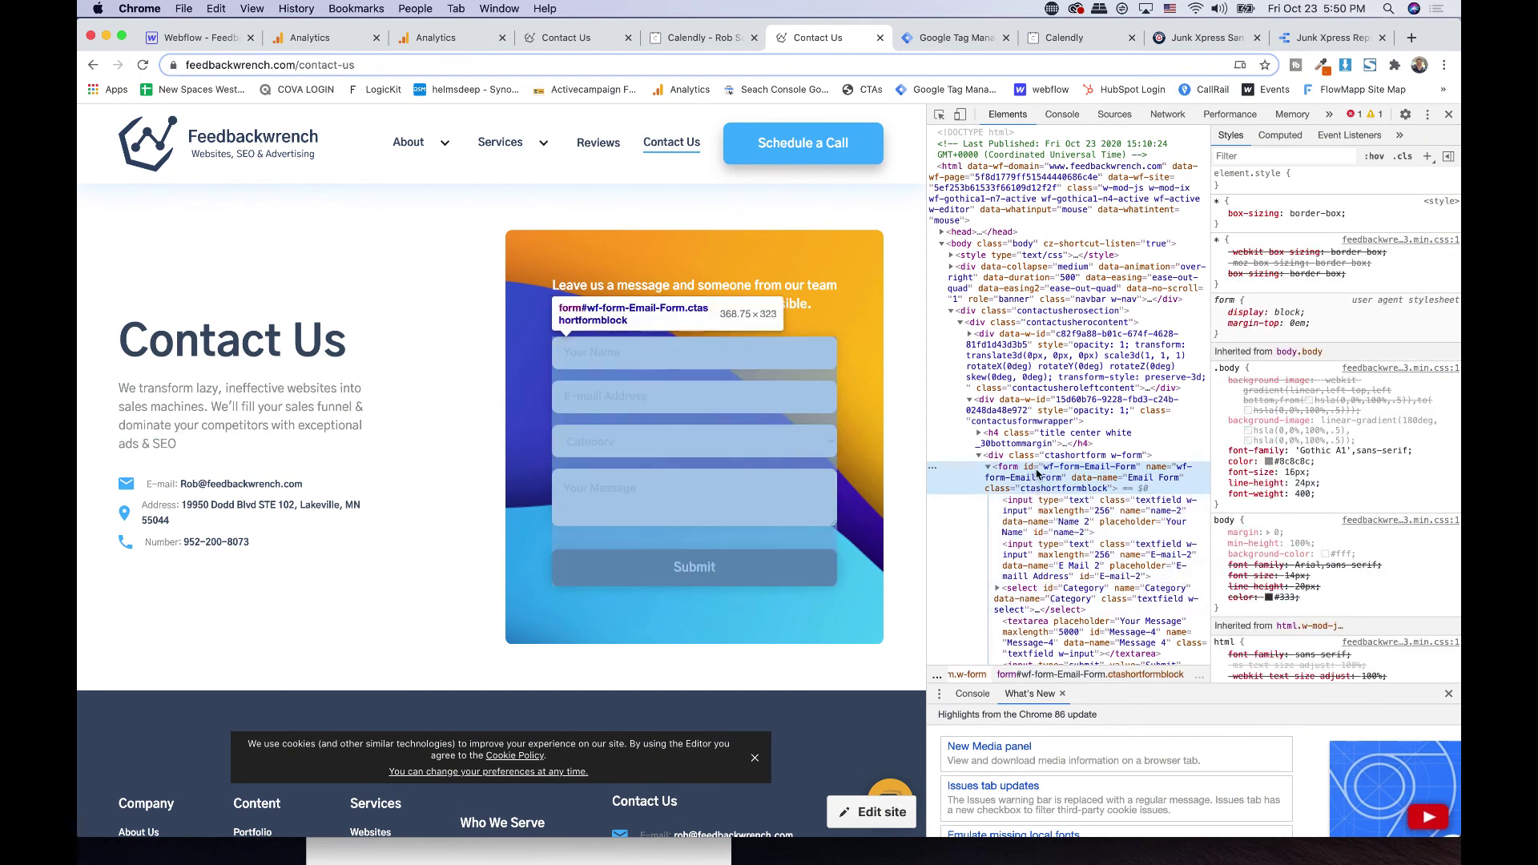
{"action": "double_click", "coordinate": [1081, 468]}
{"action": "key", "text": "super+c"}
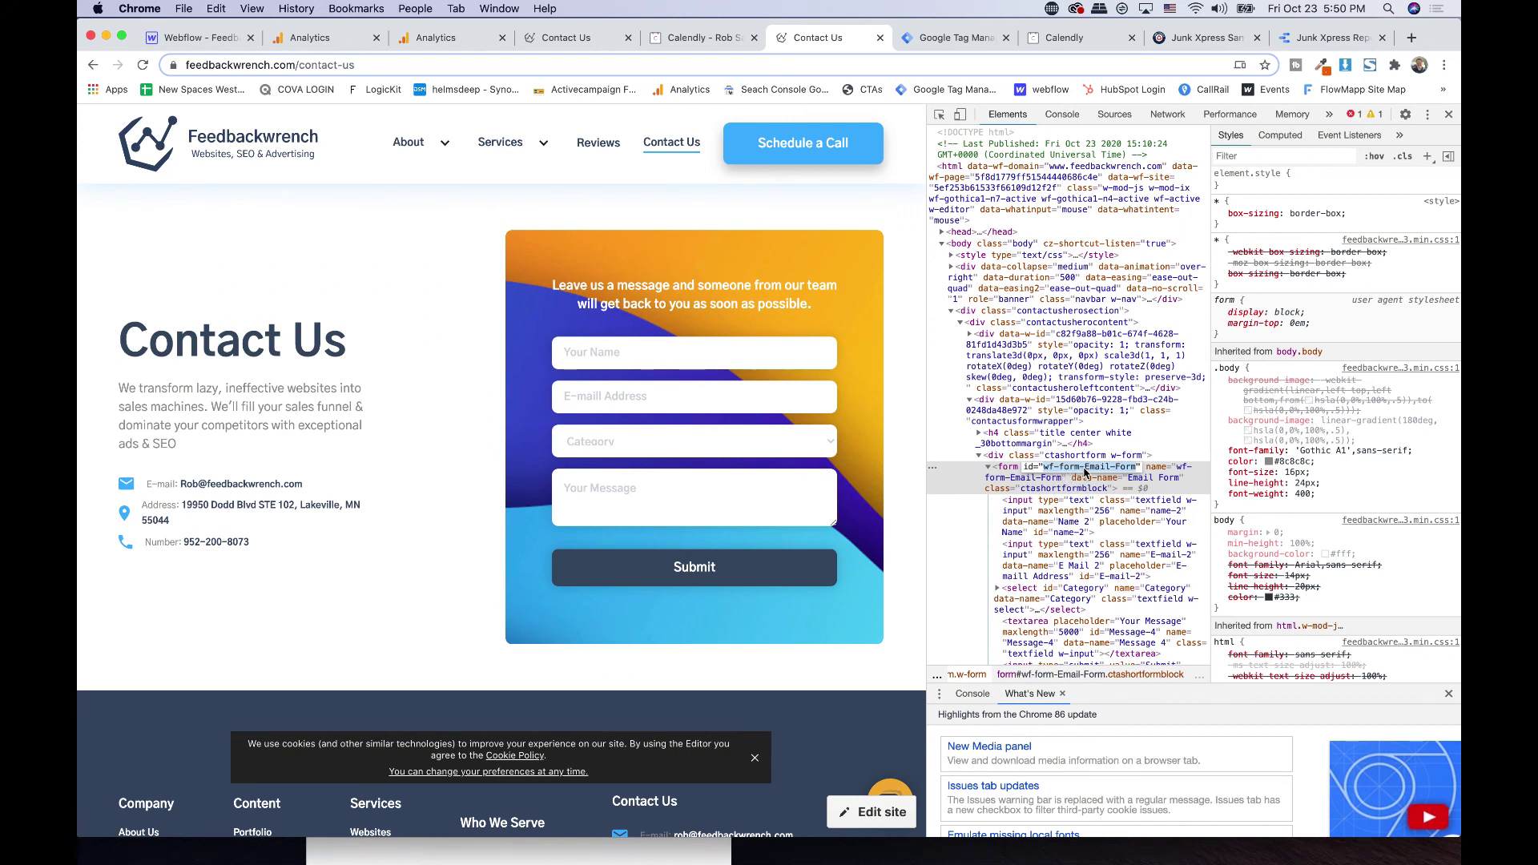
- Create a Form Submission trigger named 'Contact Page Form wf-form-Email-Form'
{"action": "left_click", "coordinate": [945, 41]}
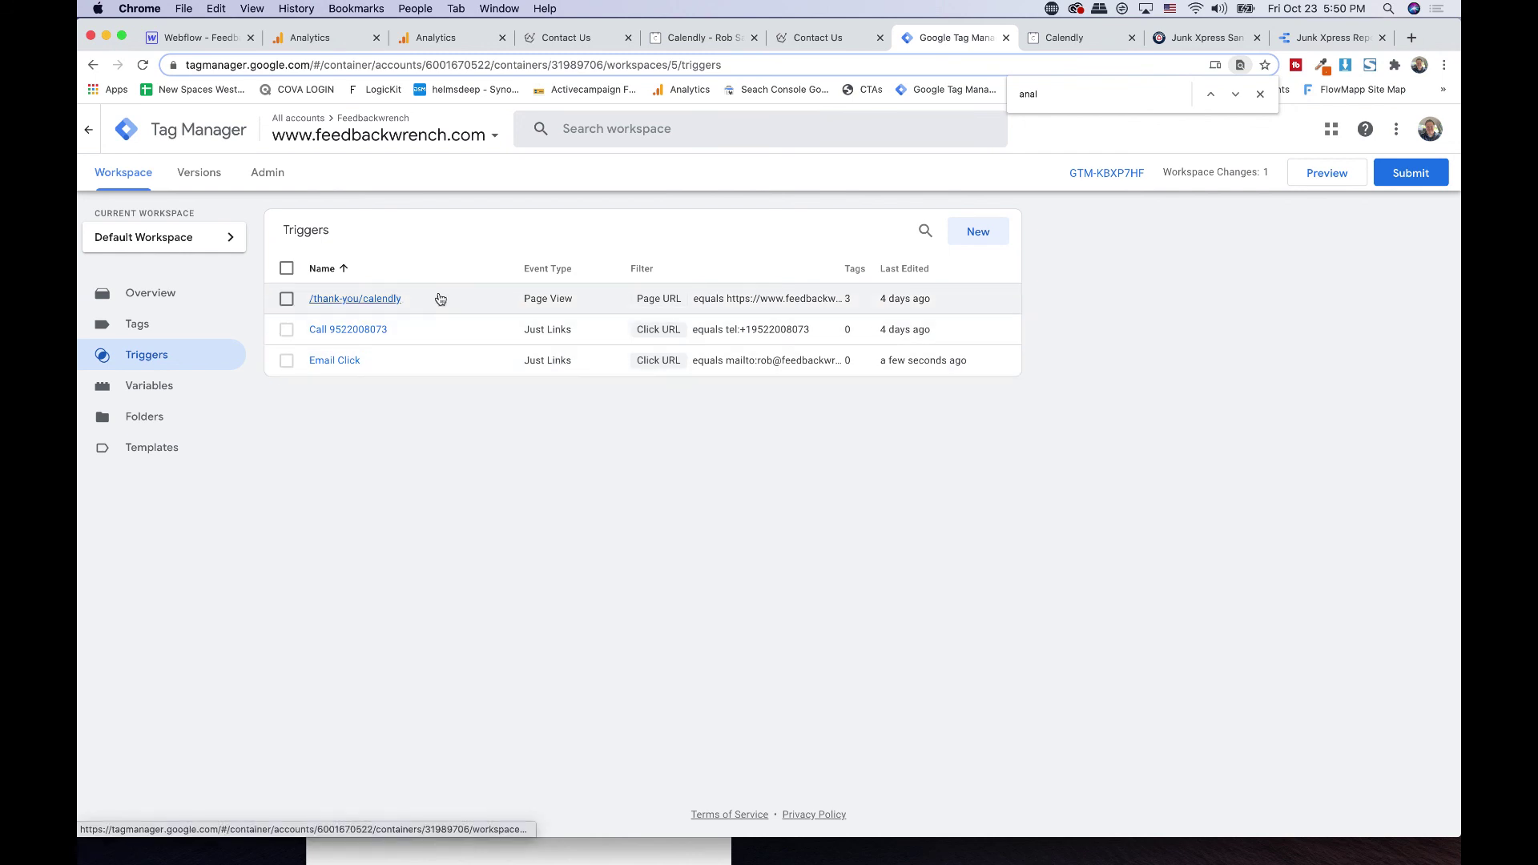
{"action": "left_click", "coordinate": [977, 234]}
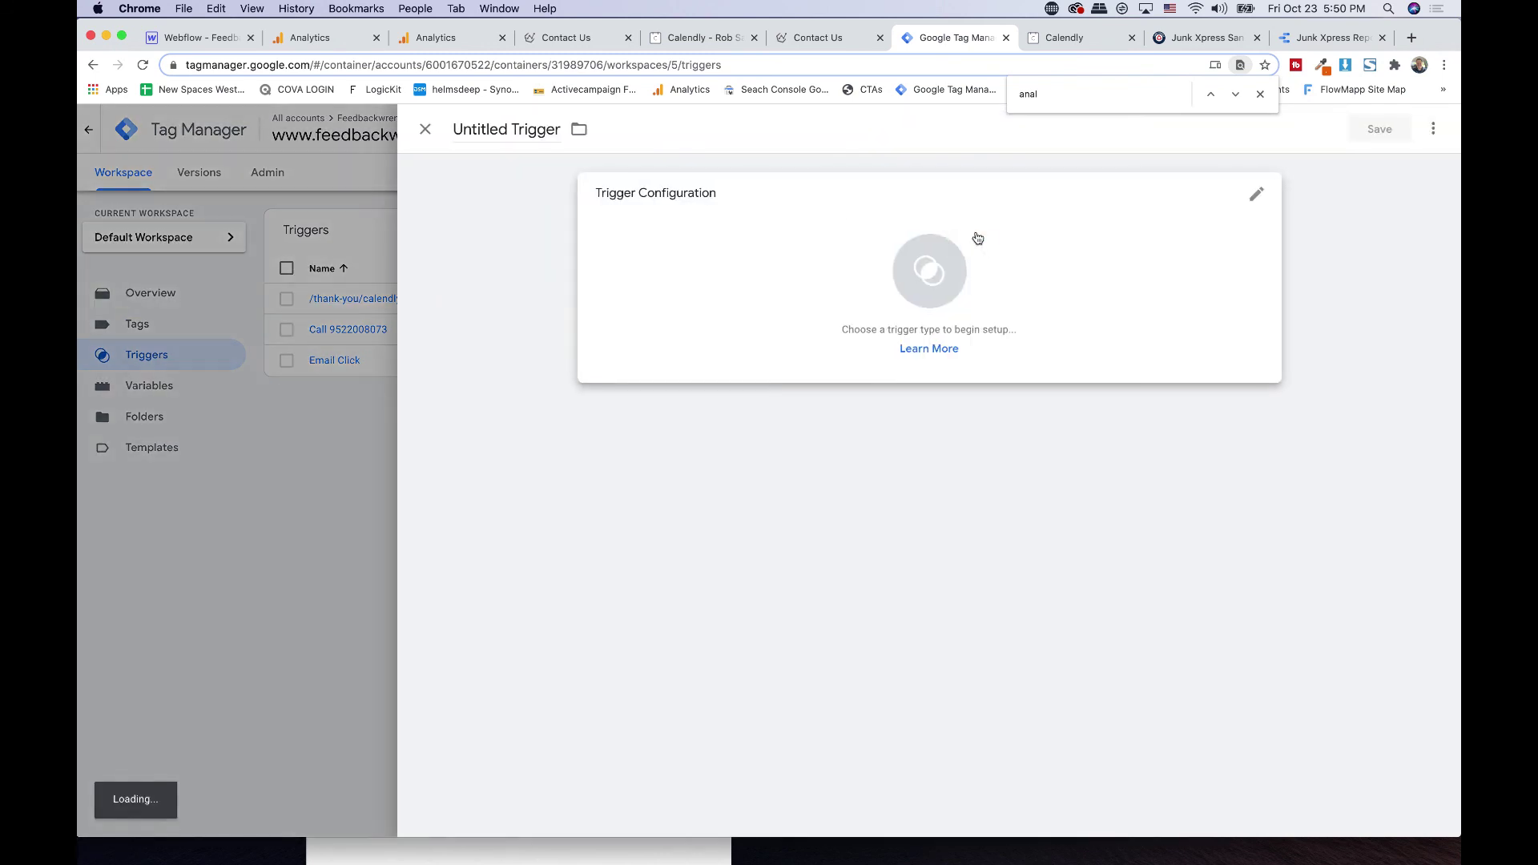
{"action": "left_click", "coordinate": [473, 133]}
{"action": "type", "text": "Co"}
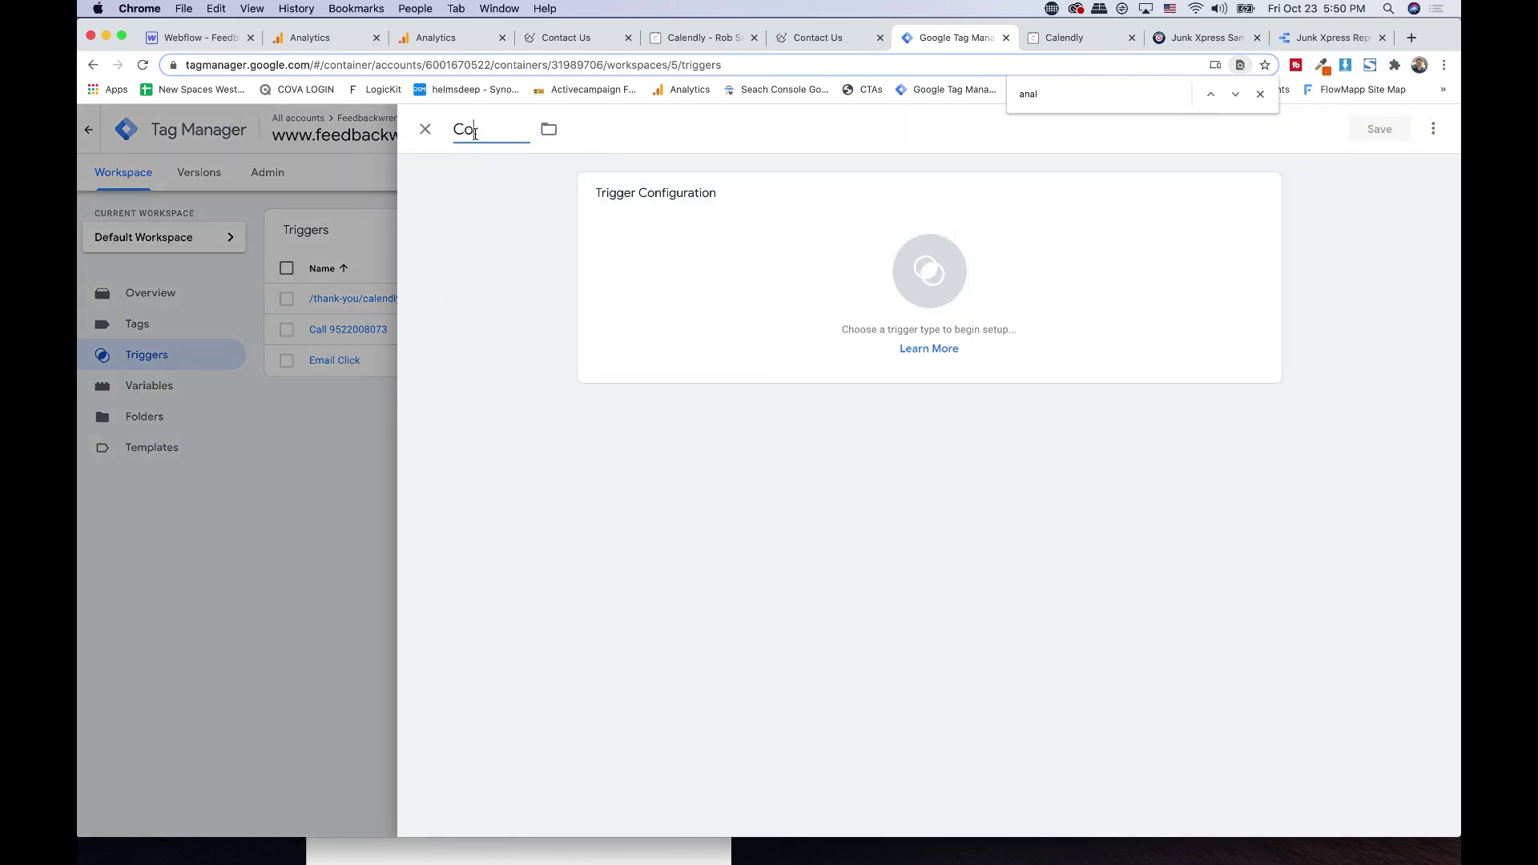
{"action": "type", "text": "ntact Page Form"}
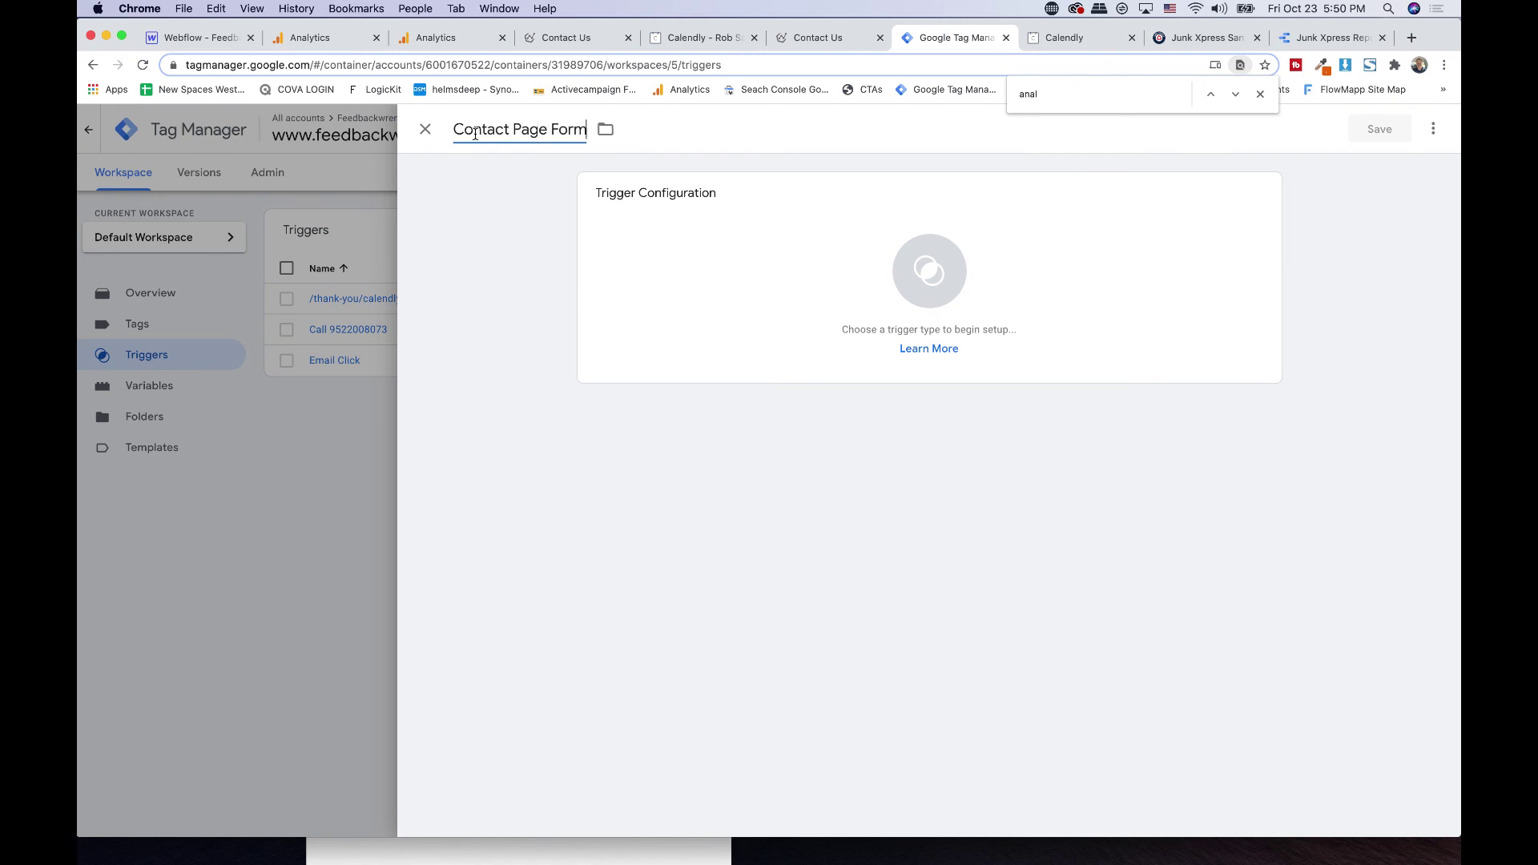
{"action": "key", "text": "super+v"}
{"action": "left_click", "coordinate": [704, 219]}
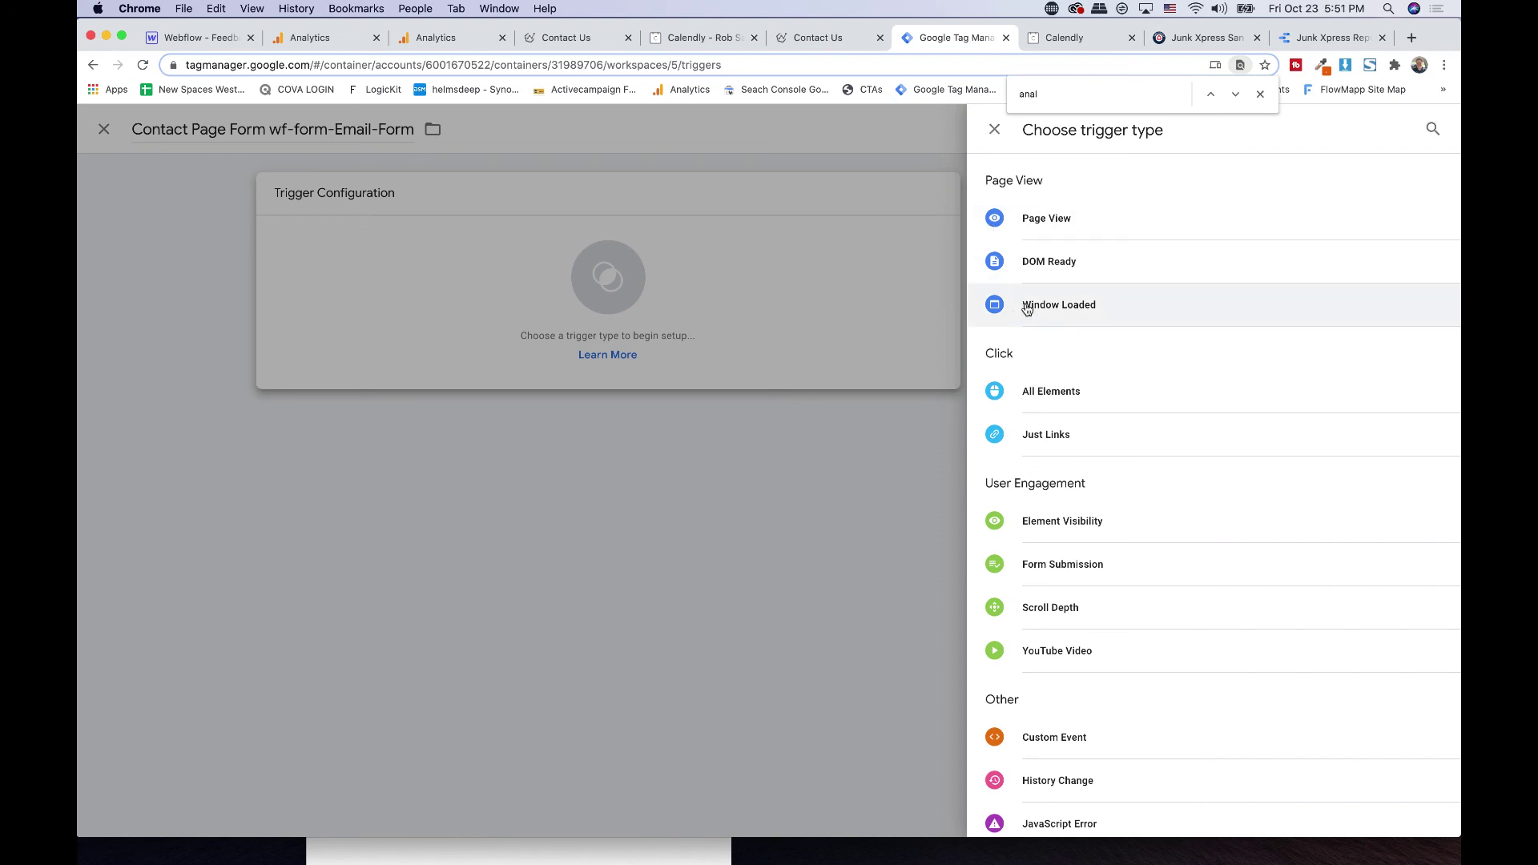
{"action": "scroll", "coordinate": [1025, 307], "scroll_direction": "down", "scroll_amount": 1}
{"action": "left_click", "coordinate": [1061, 516]}
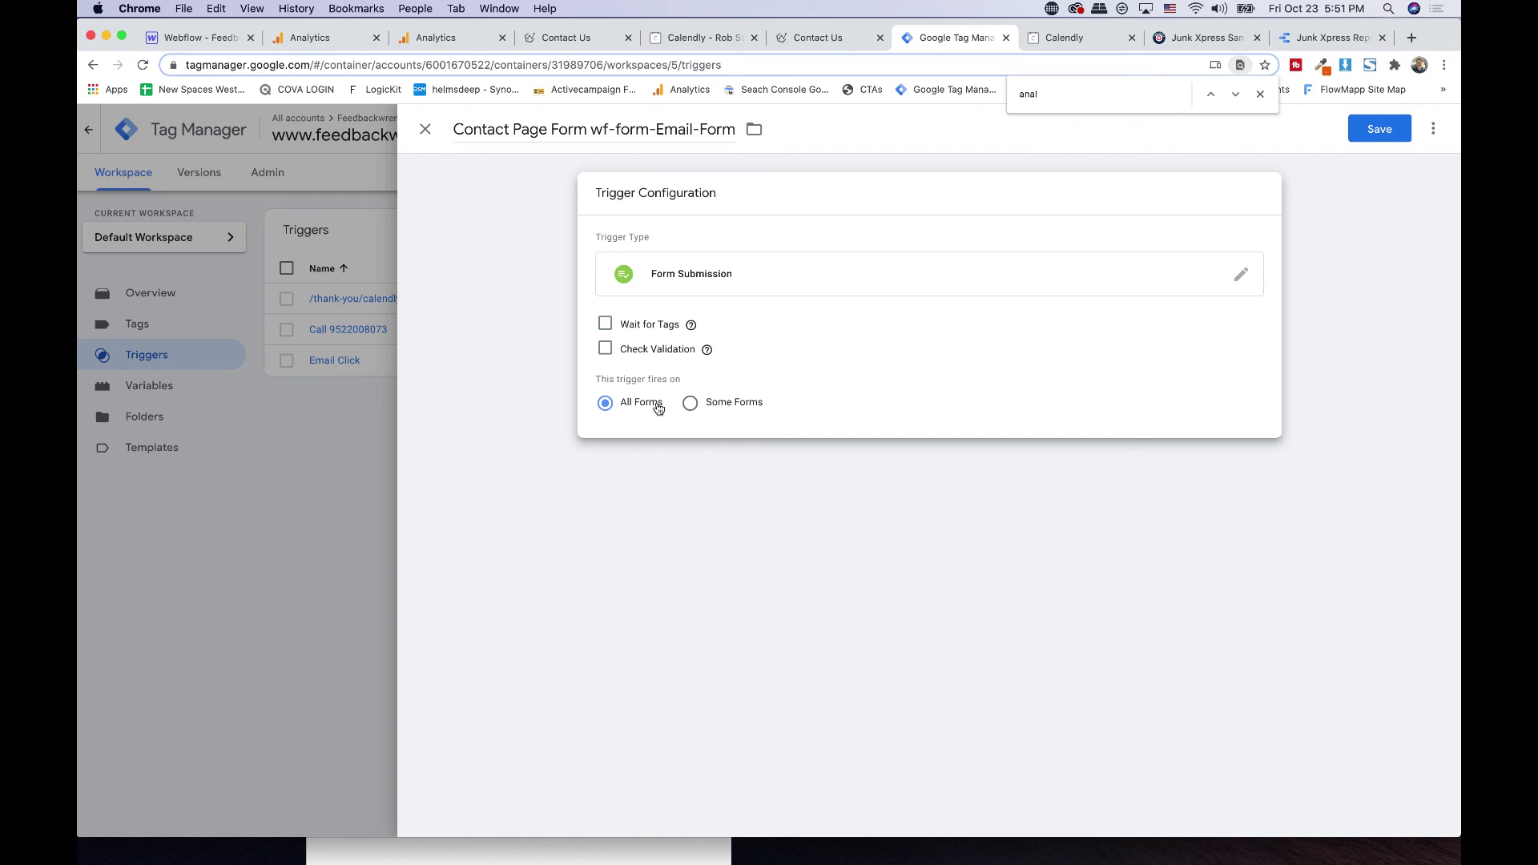
- Limit the trigger to Some Forms where Form ID equals wf-form-Email-Form
{"action": "left_click", "coordinate": [705, 405]}
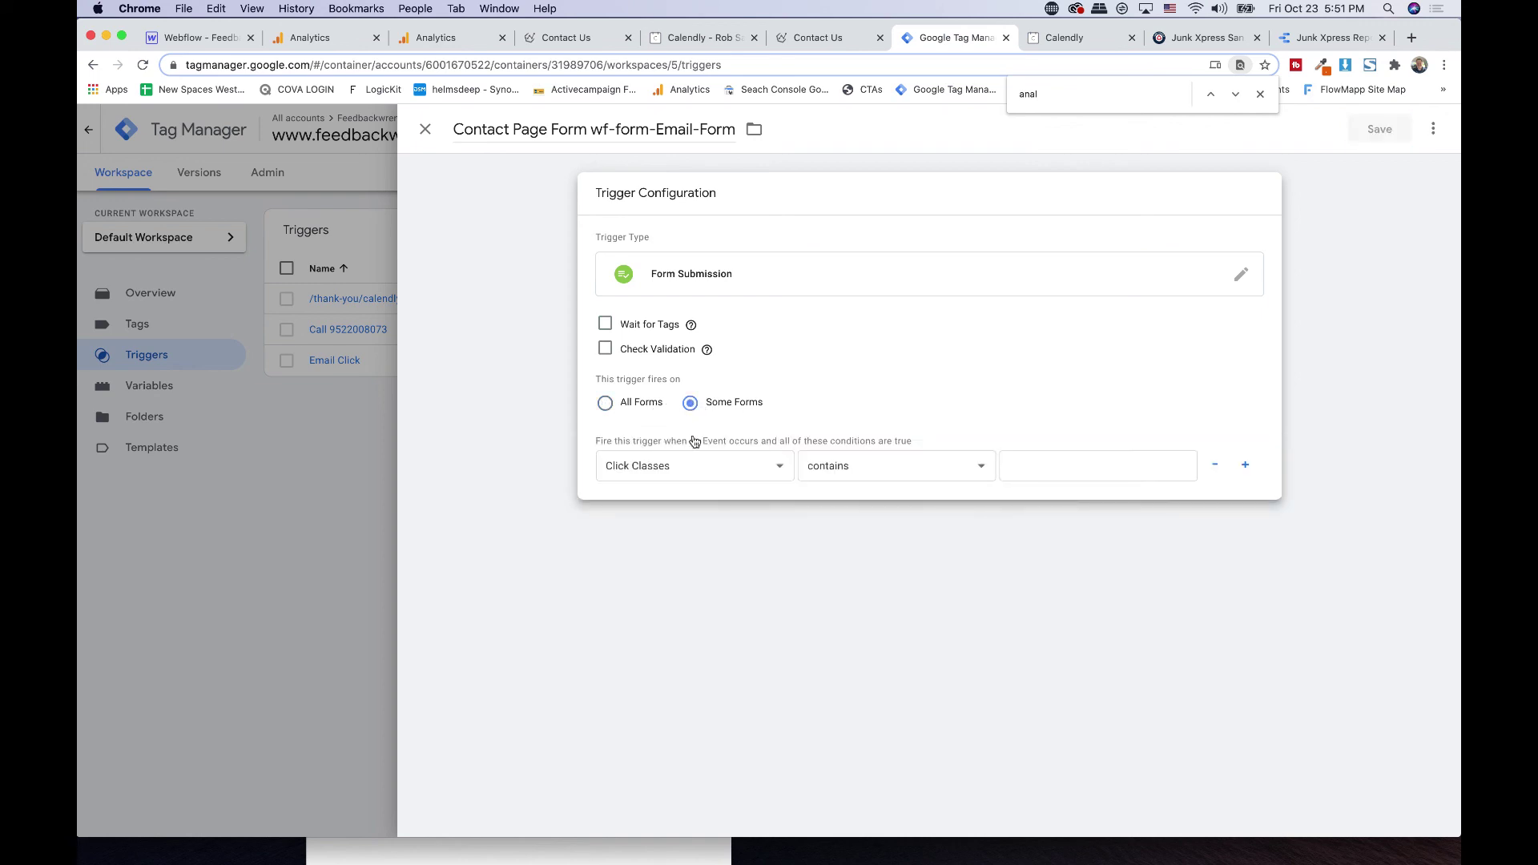
{"action": "left_click", "coordinate": [671, 464]}
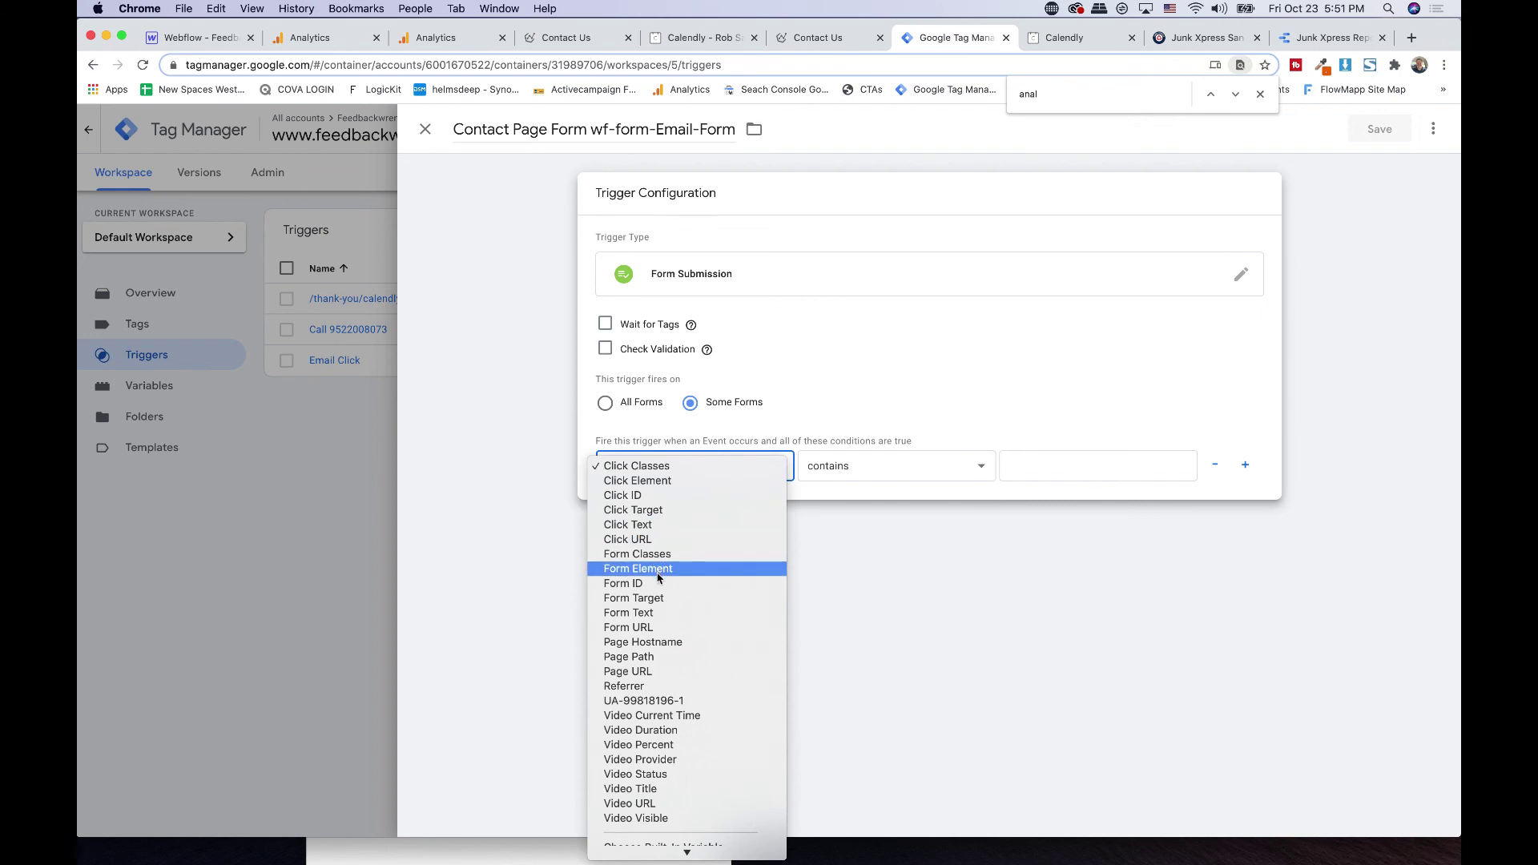
{"action": "left_click", "coordinate": [656, 583]}
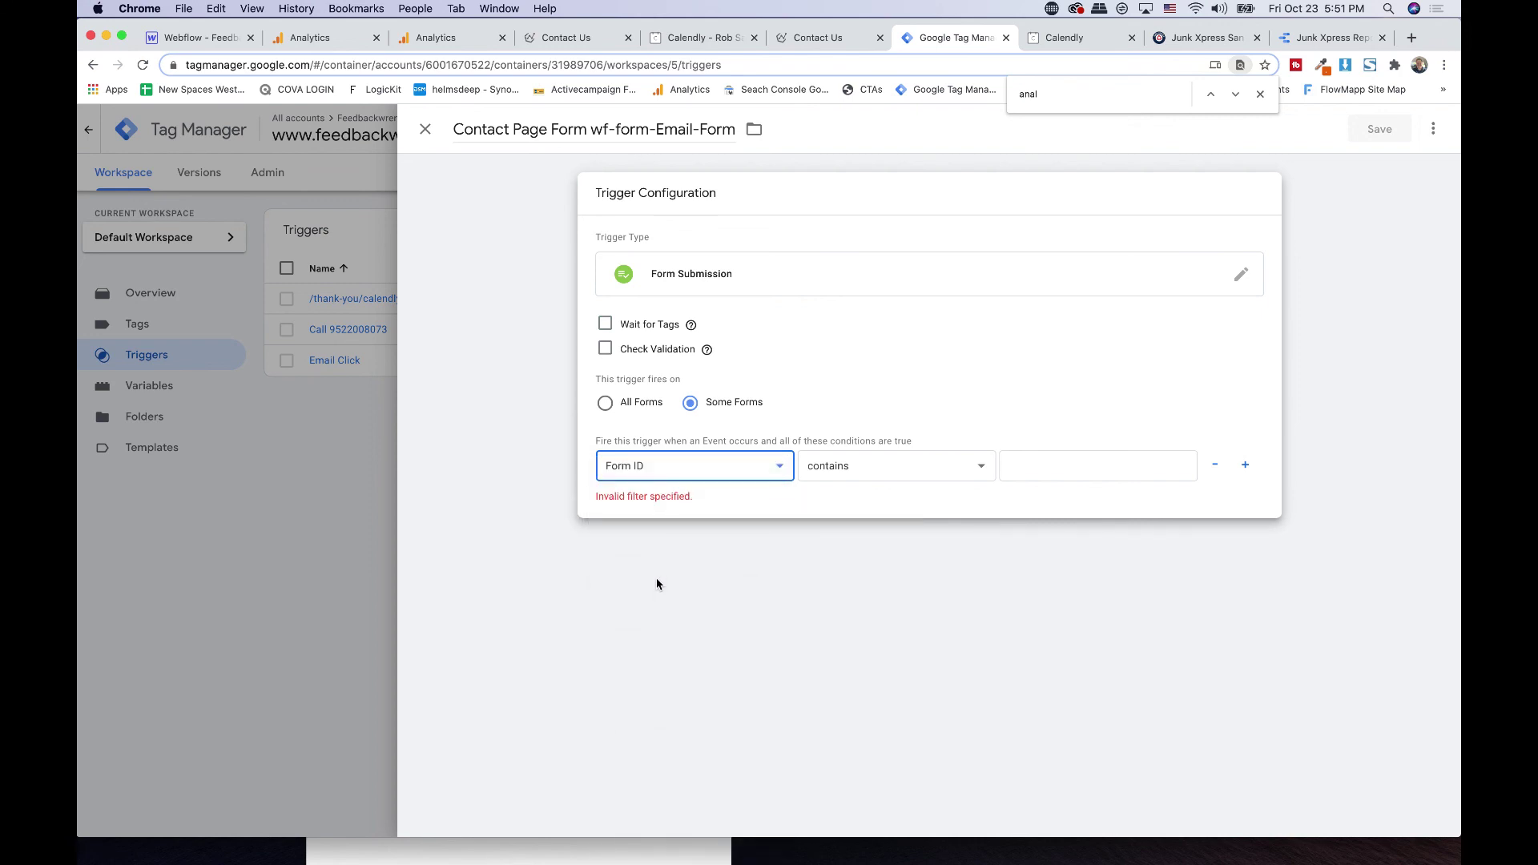
{"action": "left_click", "coordinate": [851, 467]}
{"action": "left_click", "coordinate": [855, 453]}
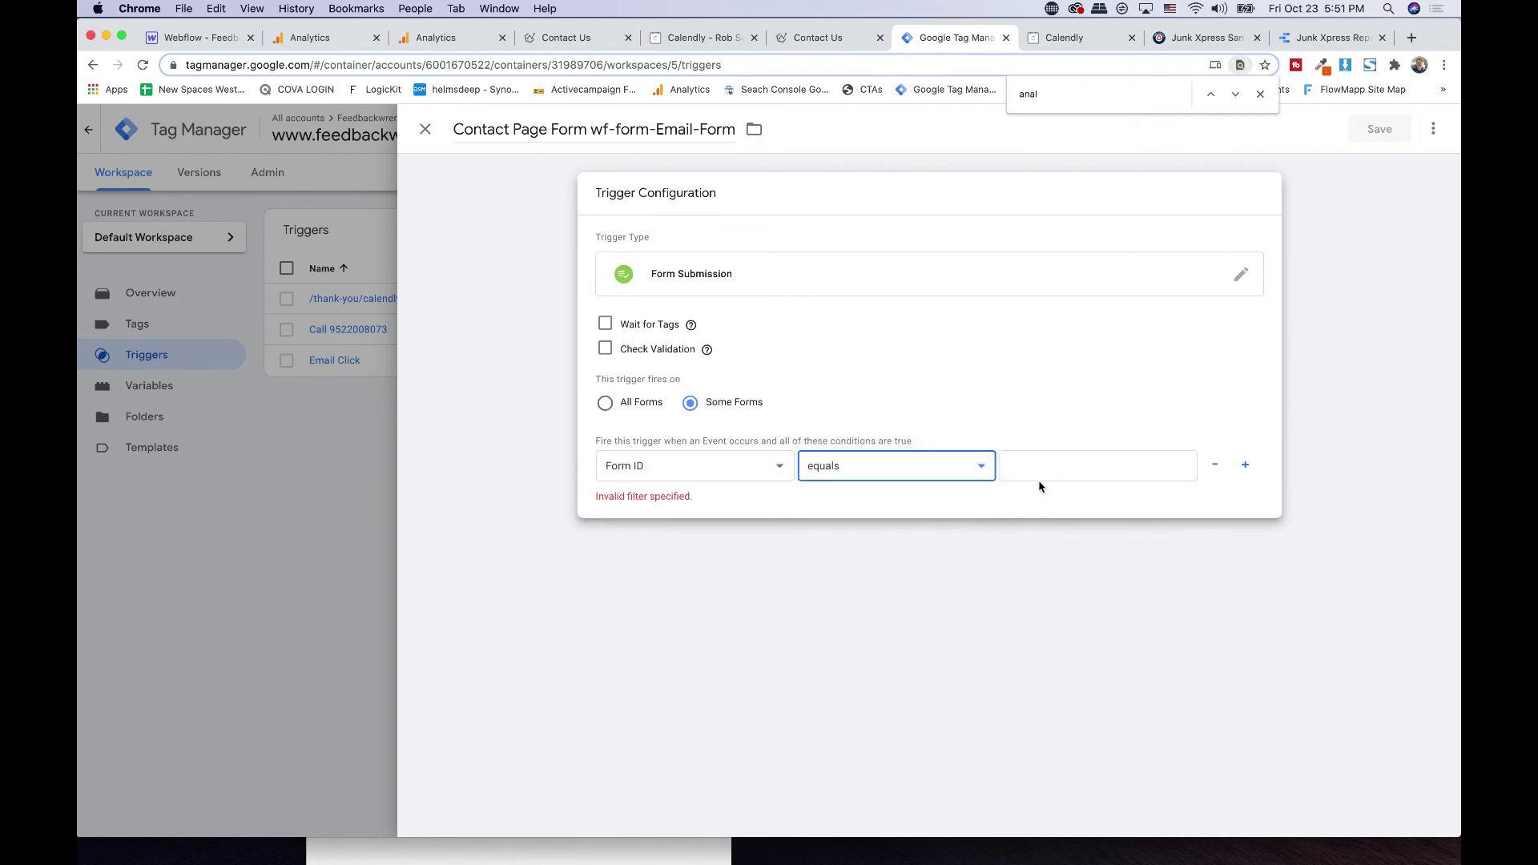
{"action": "left_click", "coordinate": [1037, 471]}
{"action": "key", "text": "super+v"}
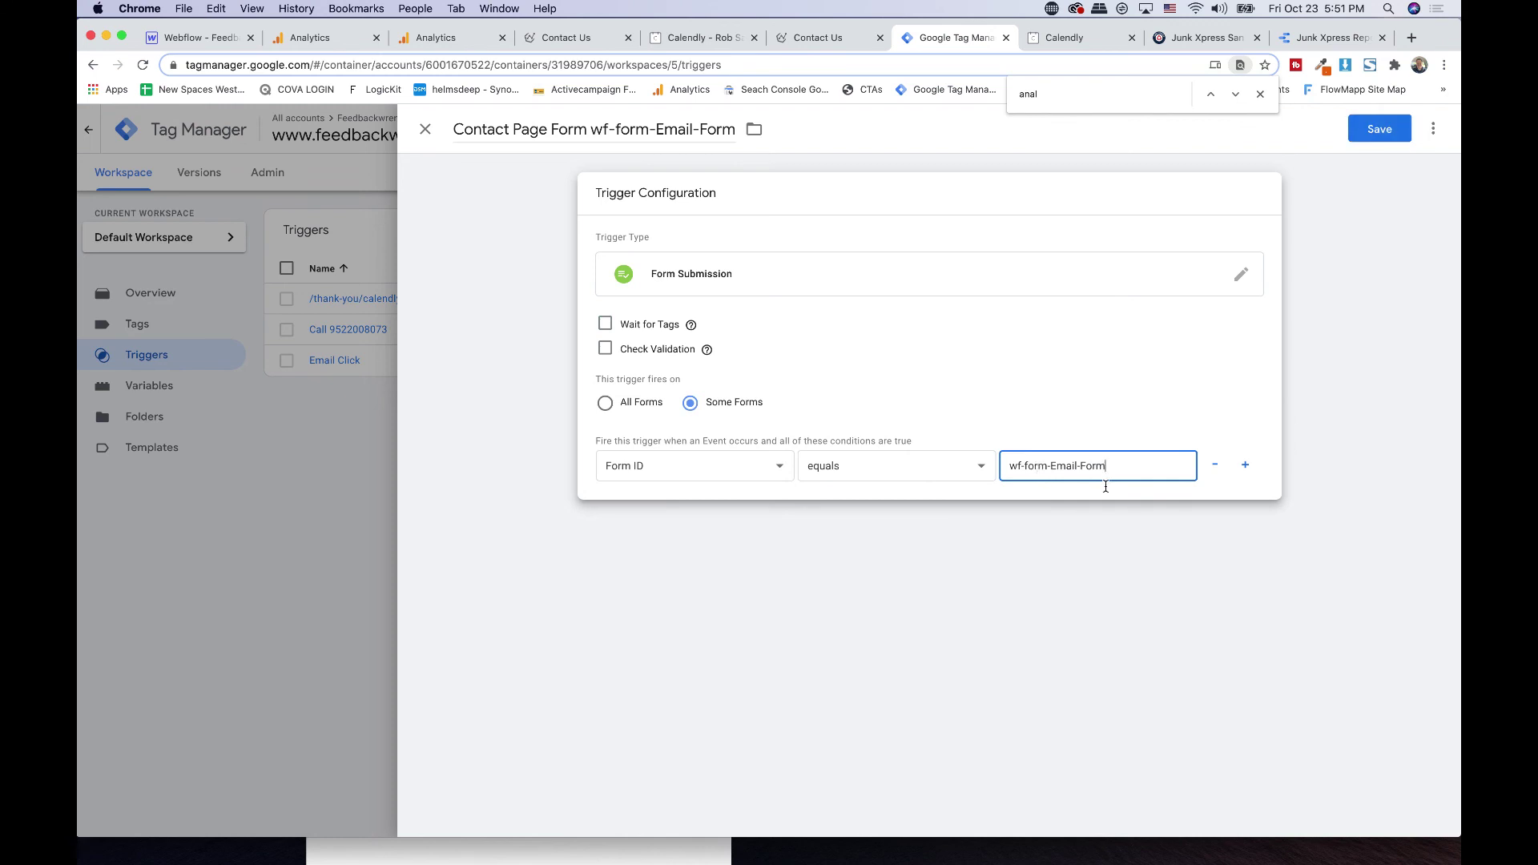
{"action": "scroll", "coordinate": [1105, 486], "scroll_direction": "up", "scroll_amount": 5}
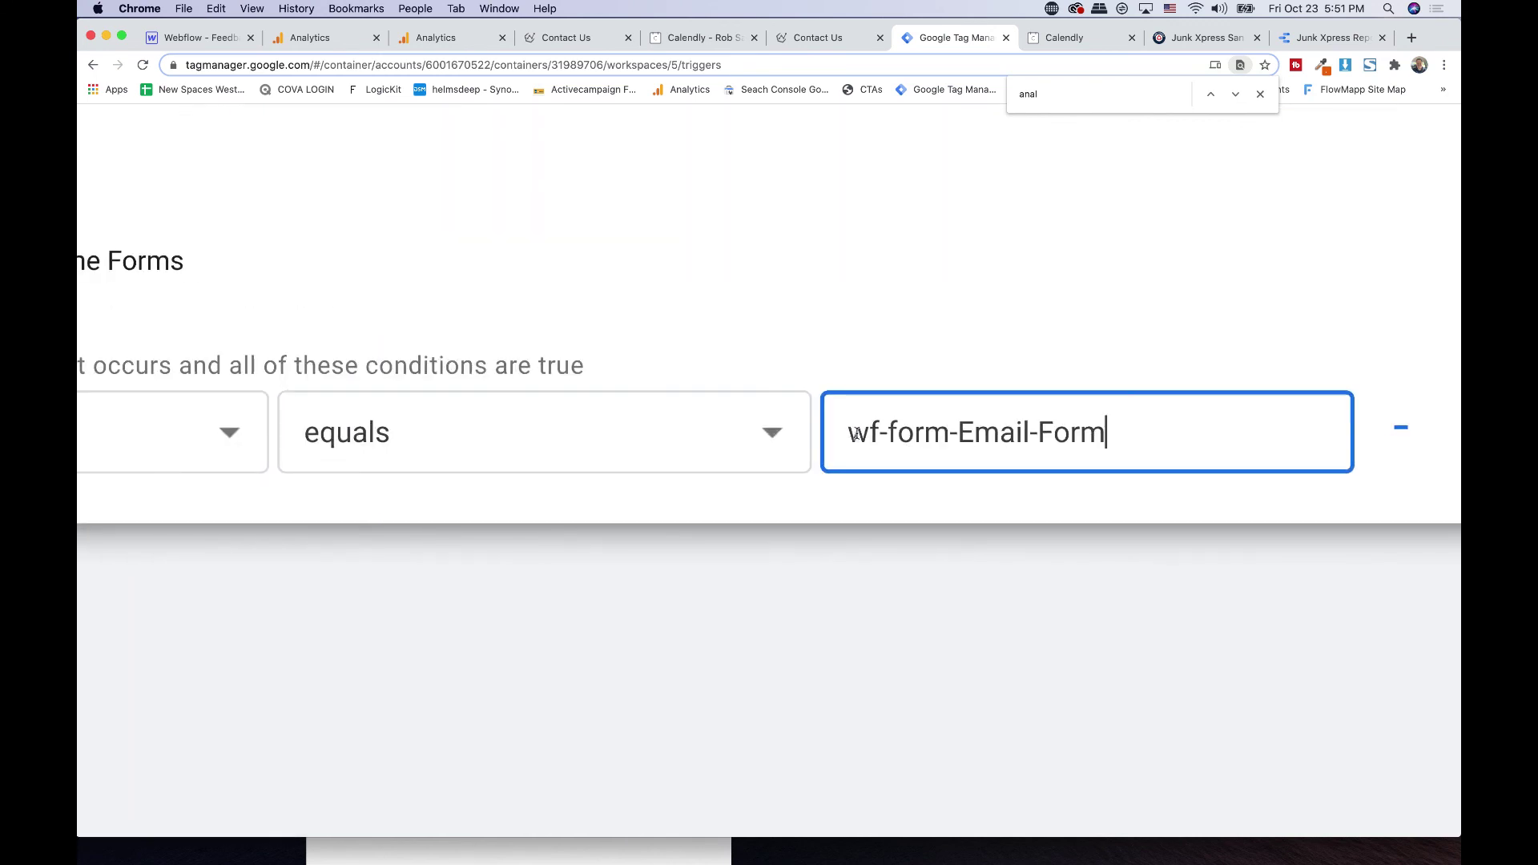
- Recheck the form id on the contact page, then save the trigger
{"action": "left_click", "coordinate": [857, 32]}
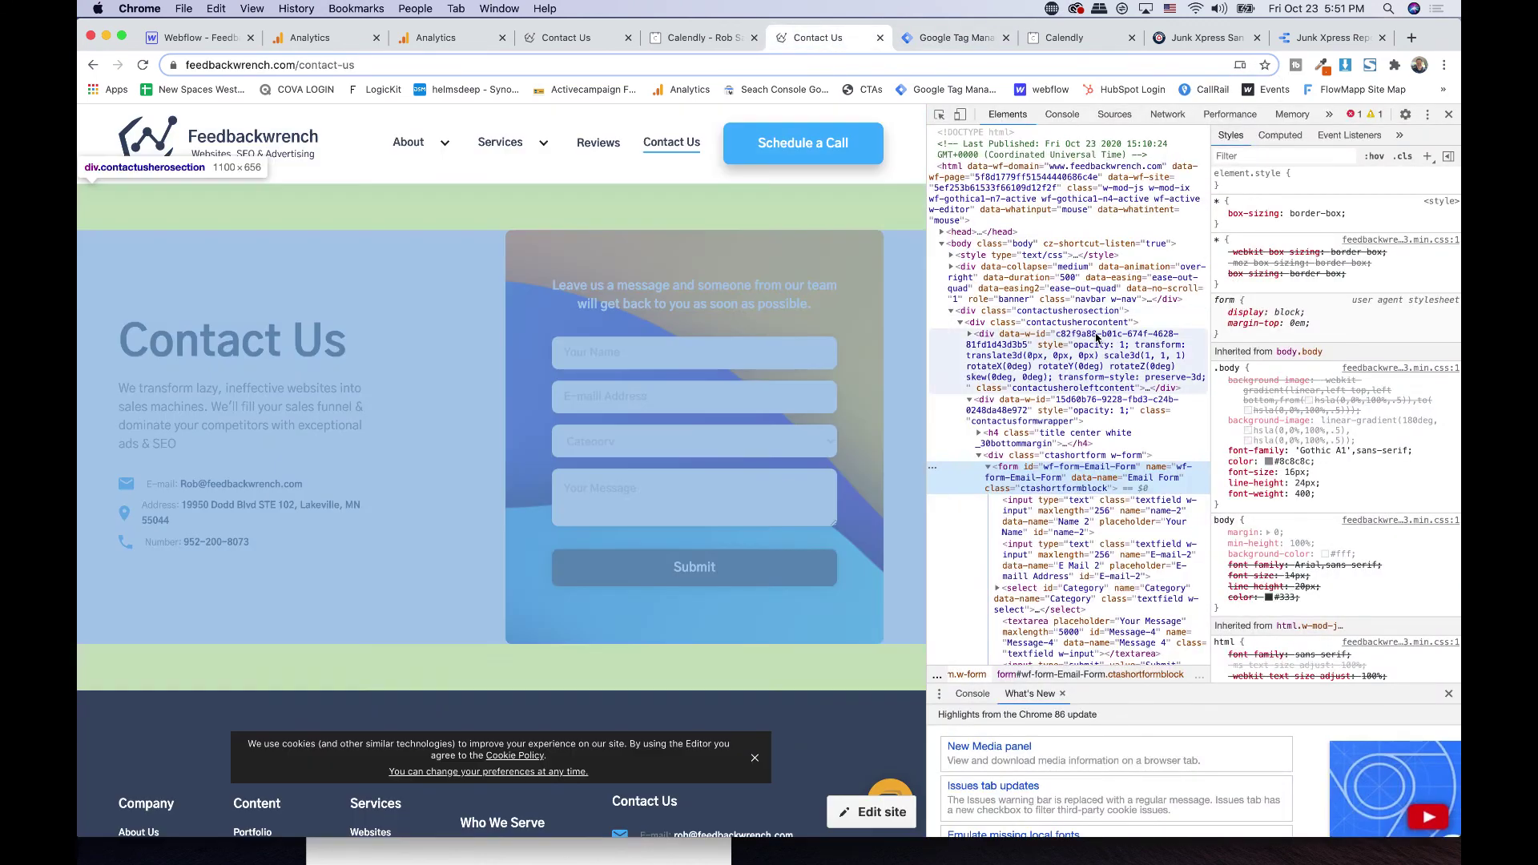
{"action": "double_click", "coordinate": [1082, 466]}
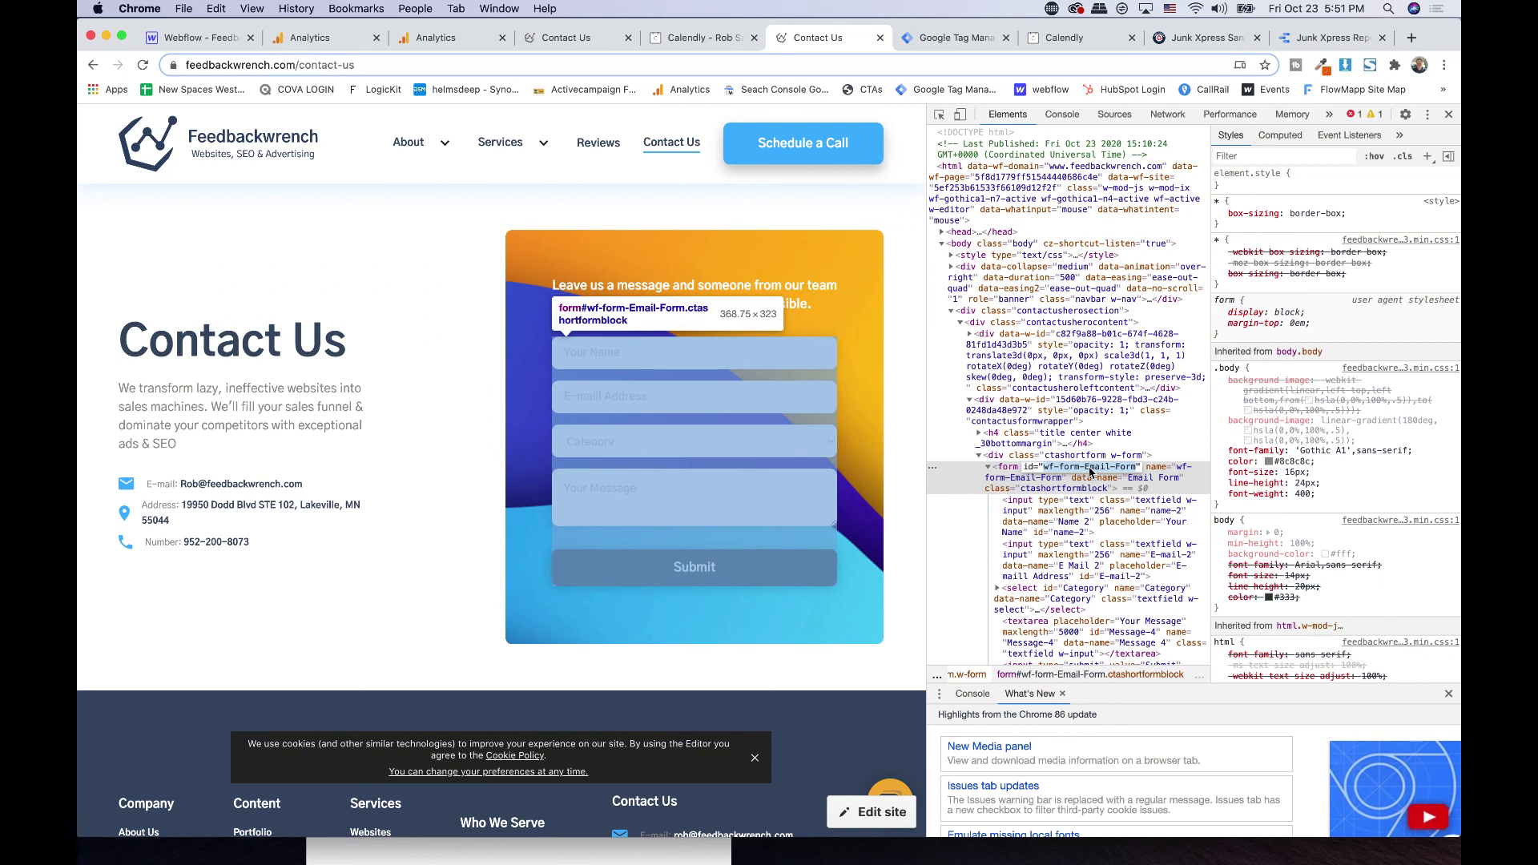
{"action": "left_click", "coordinate": [960, 39]}
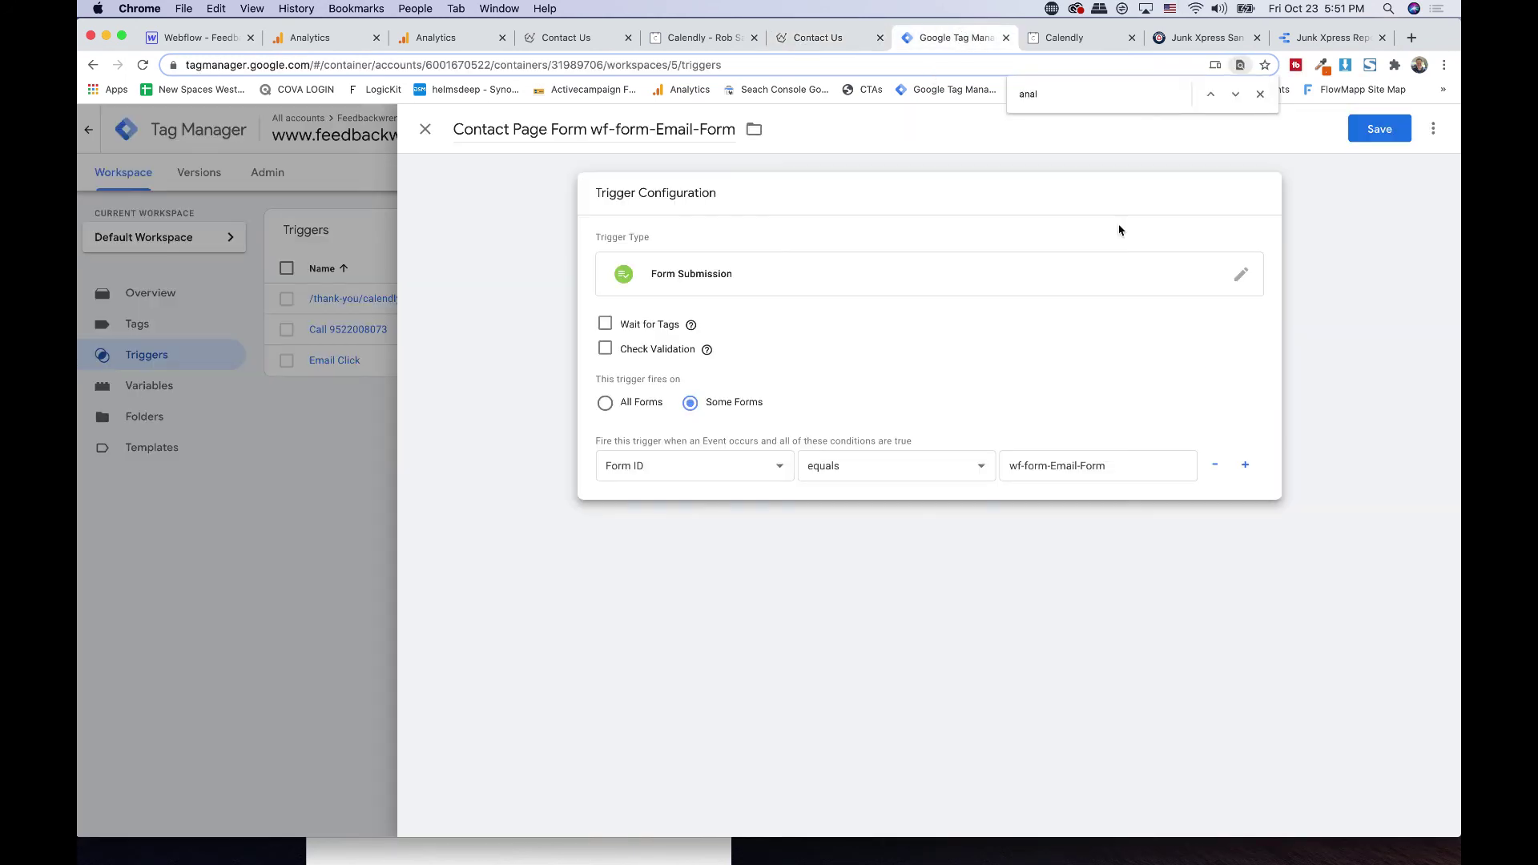
{"action": "left_click", "coordinate": [1402, 133]}
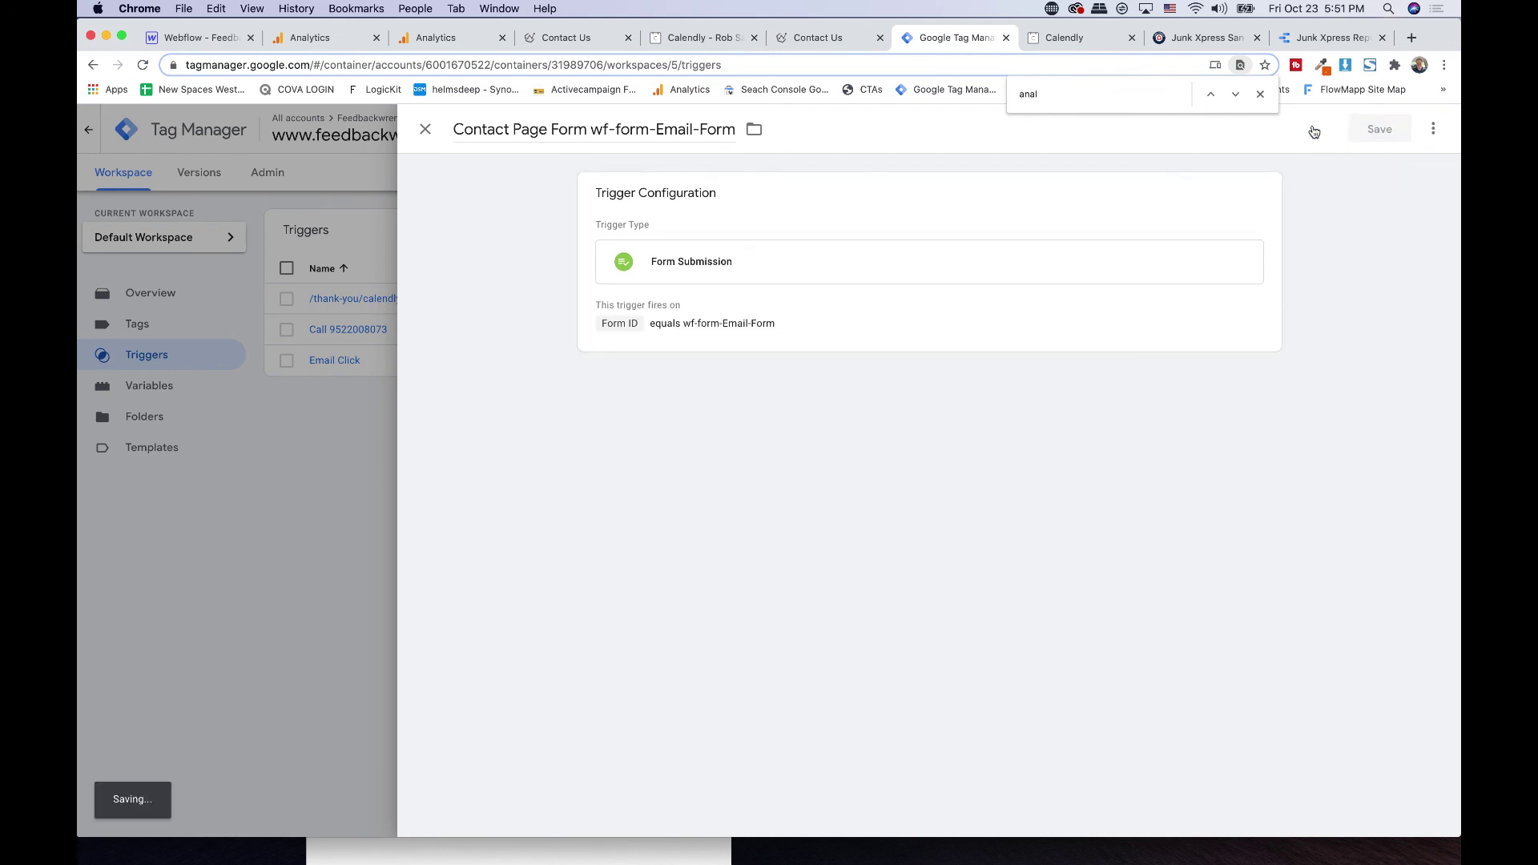
{"action": "left_click", "coordinate": [816, 40]}
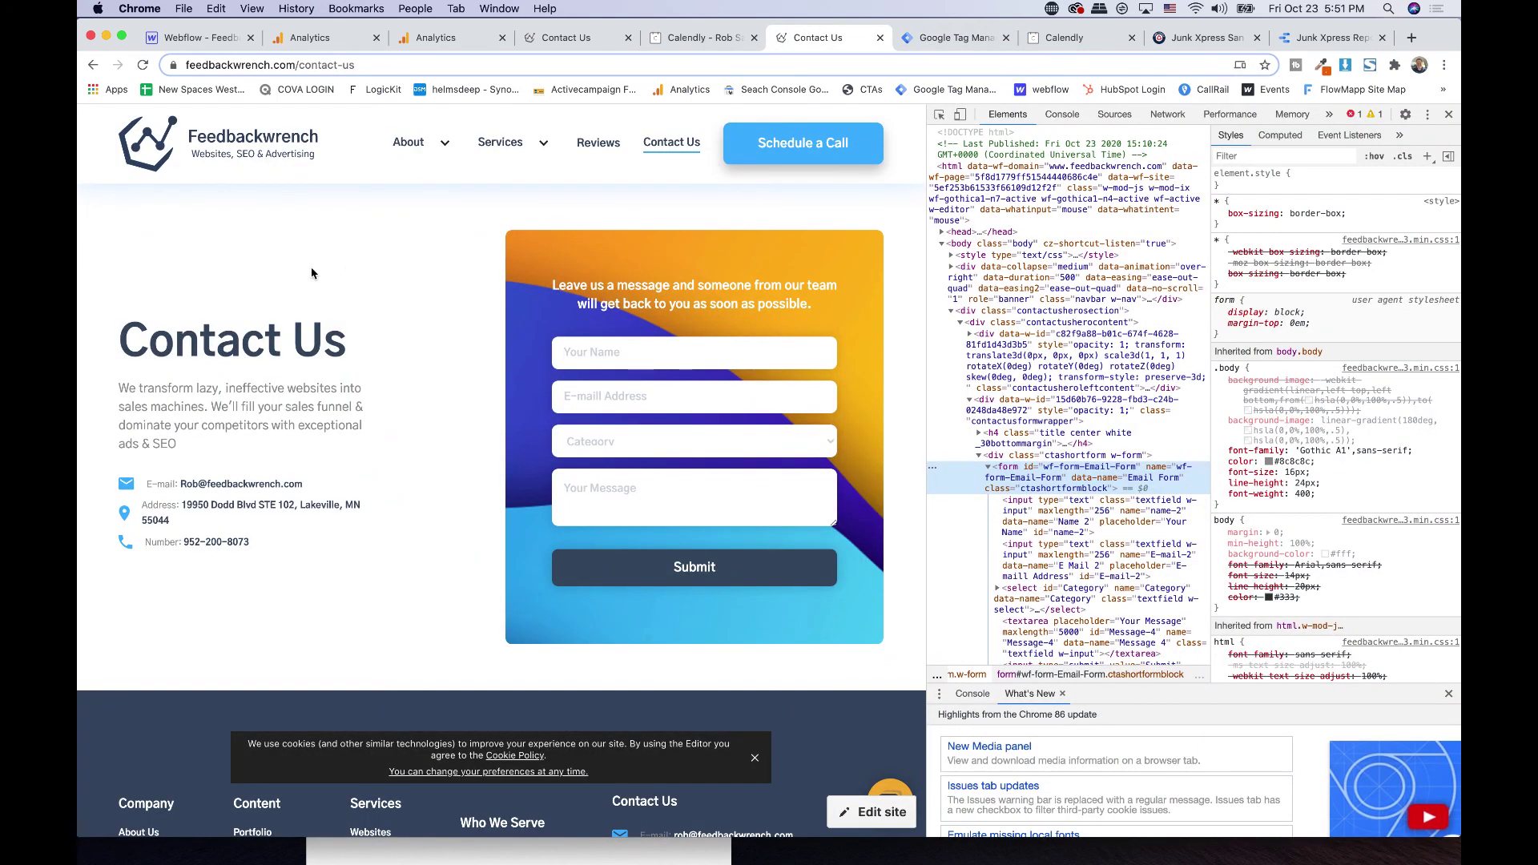
- Close DevTools and scroll the feedbackwrench homepage down to the webinar form
{"action": "key", "text": "super+alt+i"}
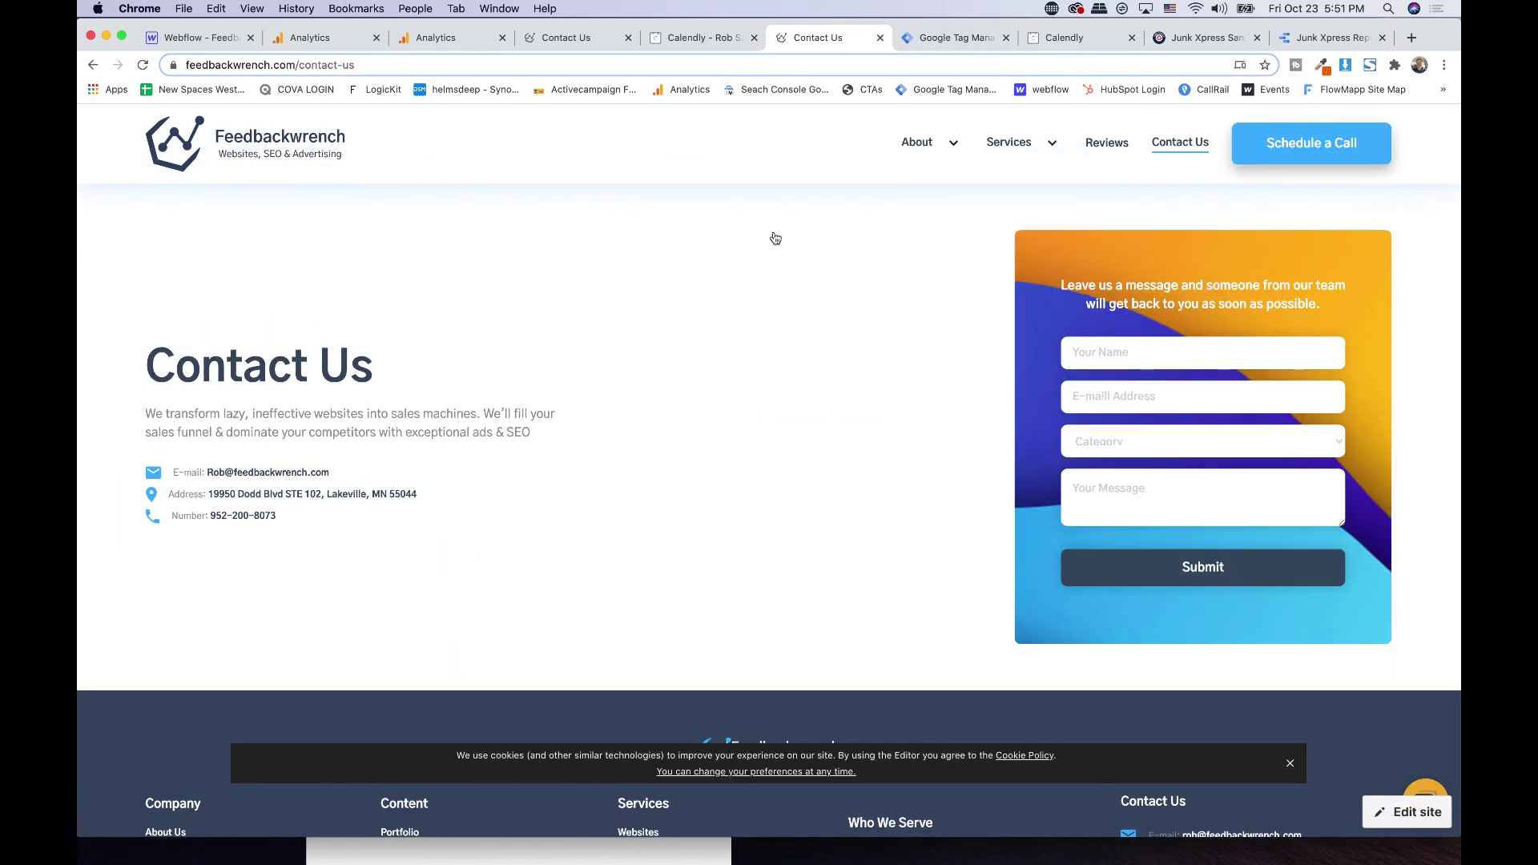
{"action": "left_click", "coordinate": [257, 145]}
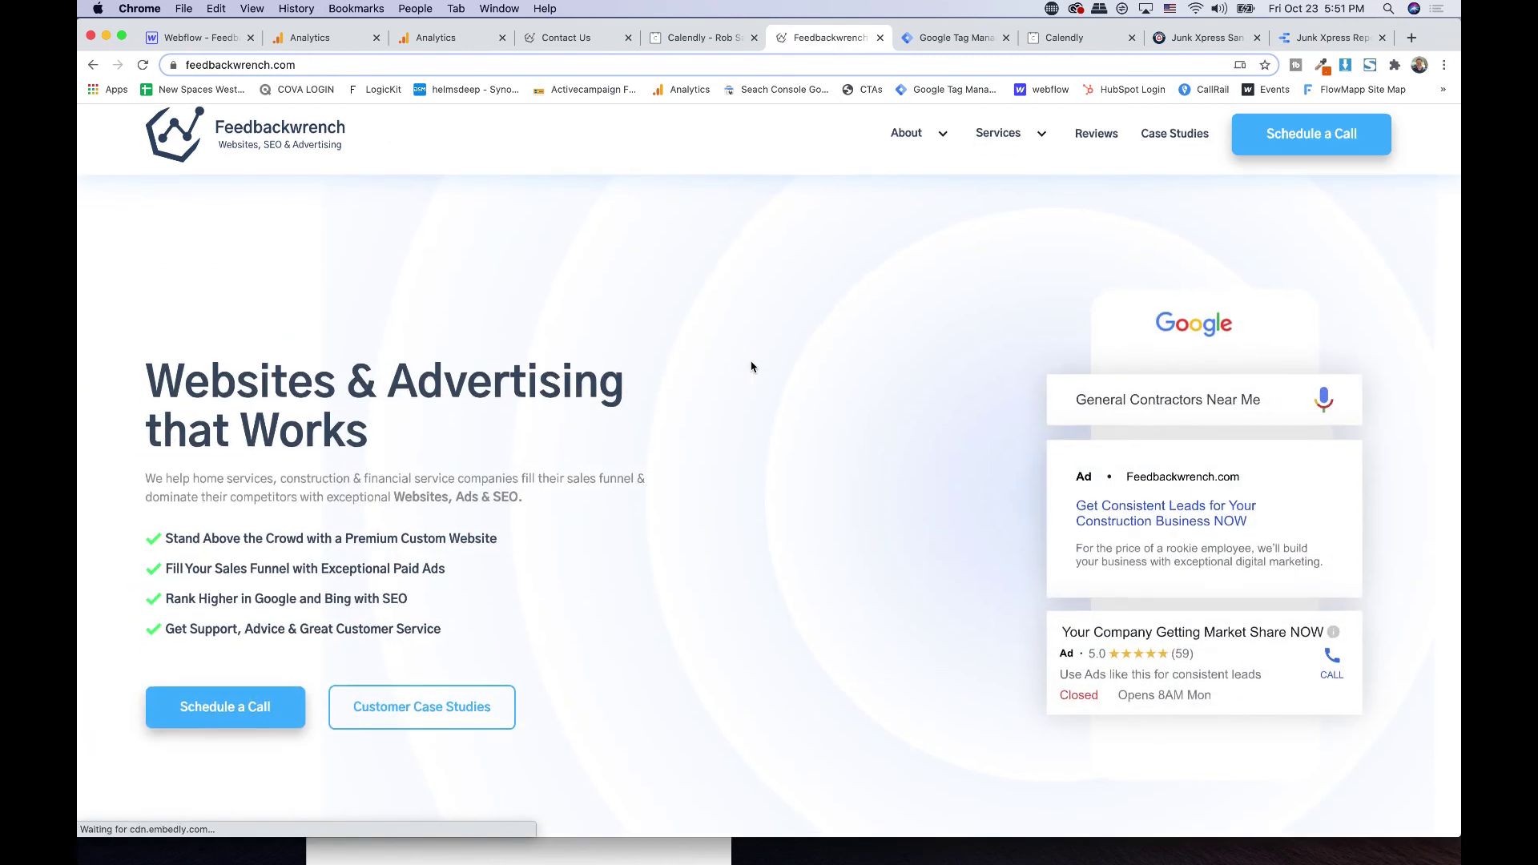
{"action": "scroll", "coordinate": [751, 366], "scroll_direction": "down", "scroll_amount": 10}
{"action": "scroll", "coordinate": [751, 367], "scroll_direction": "down", "scroll_amount": 10}
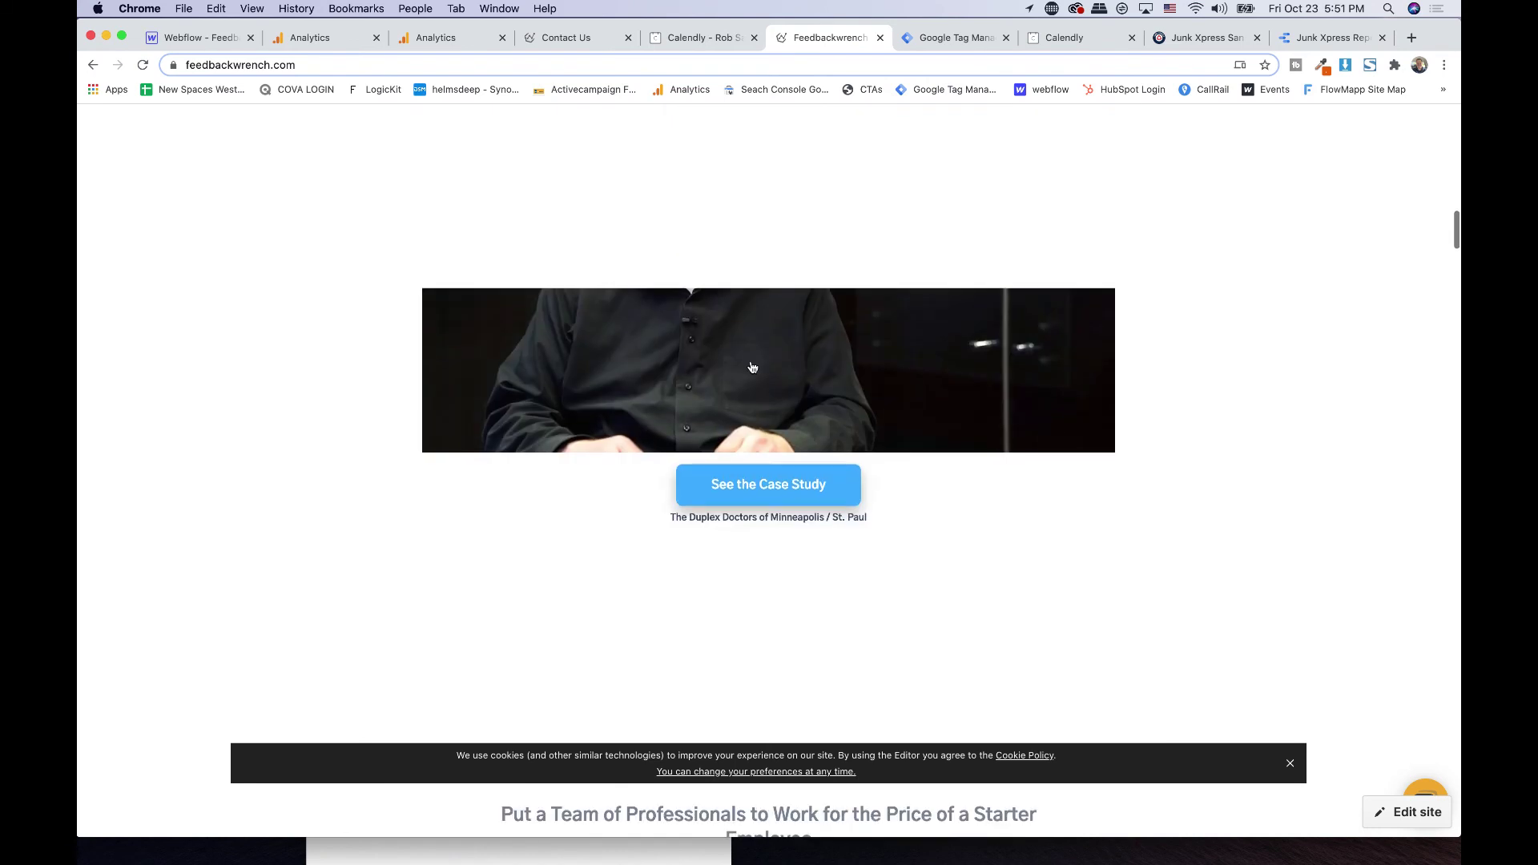
{"action": "scroll", "coordinate": [751, 367], "scroll_direction": "down", "scroll_amount": 15}
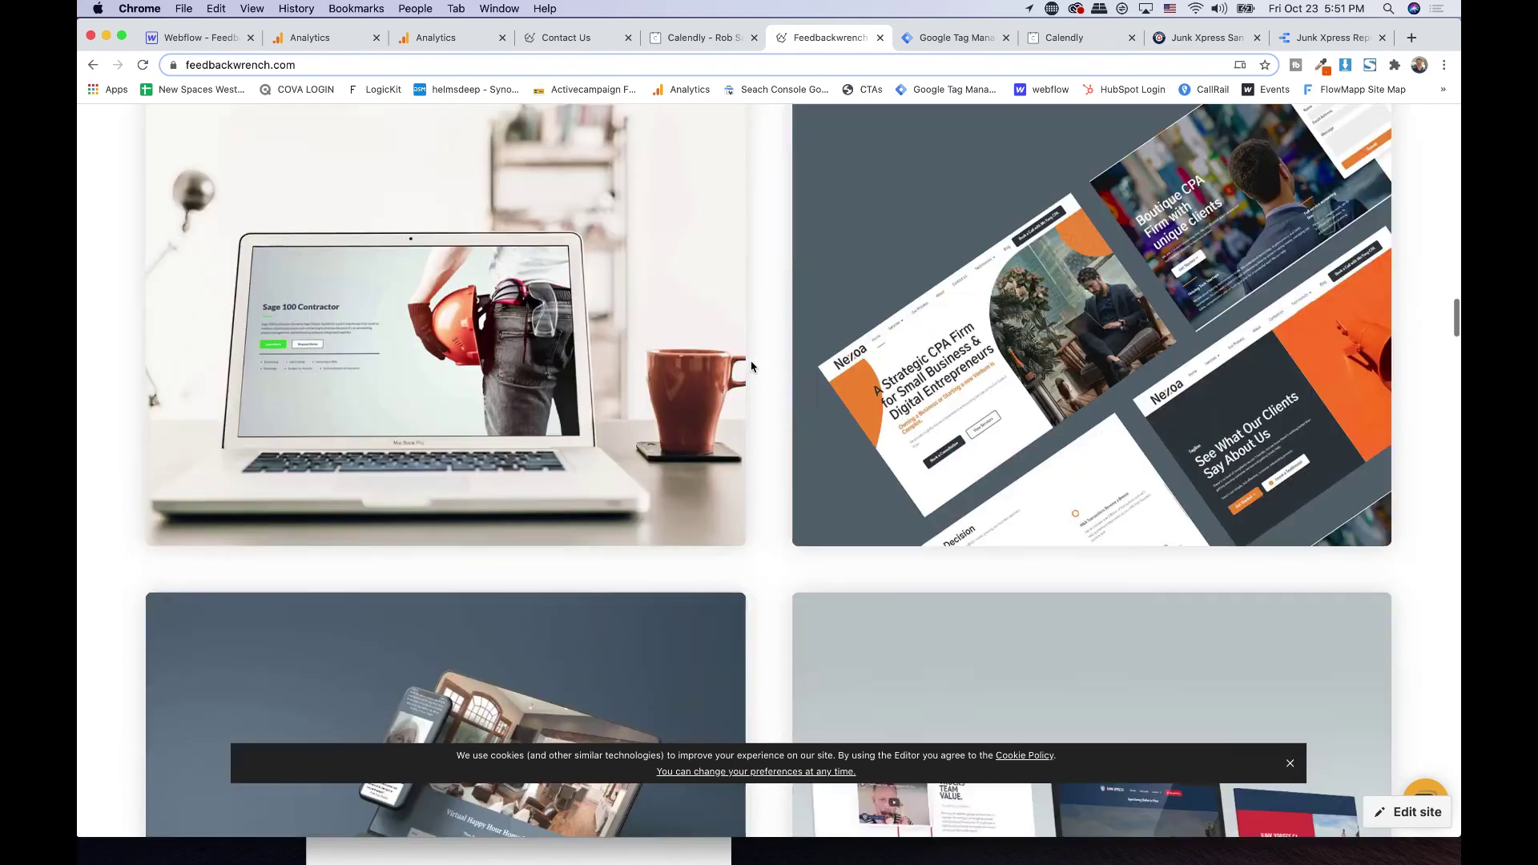
{"action": "scroll", "coordinate": [751, 367], "scroll_direction": "down", "scroll_amount": 10}
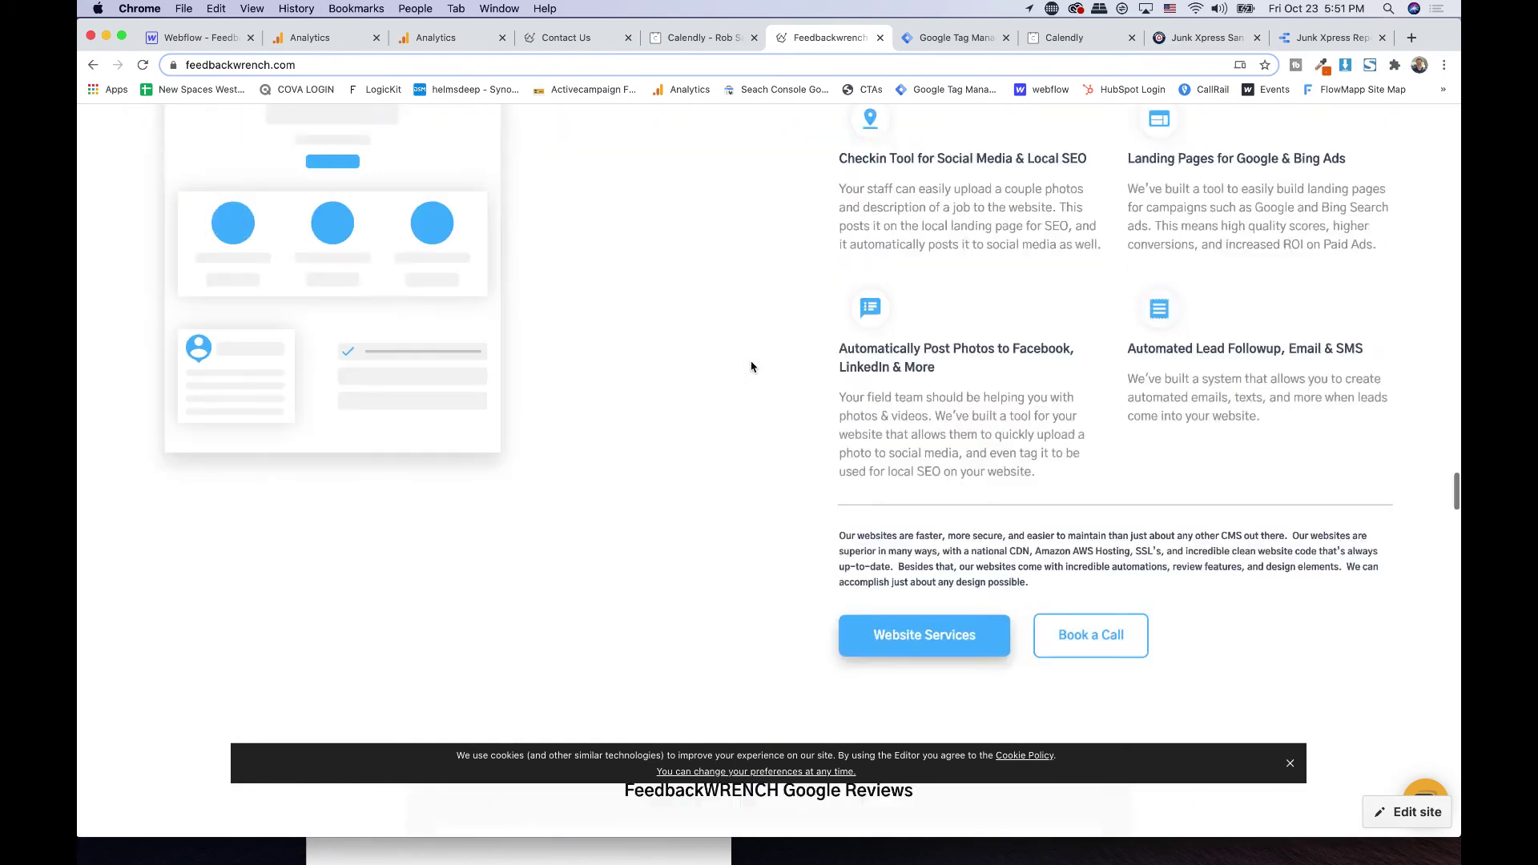
{"action": "scroll", "coordinate": [751, 367], "scroll_direction": "up", "scroll_amount": 3}
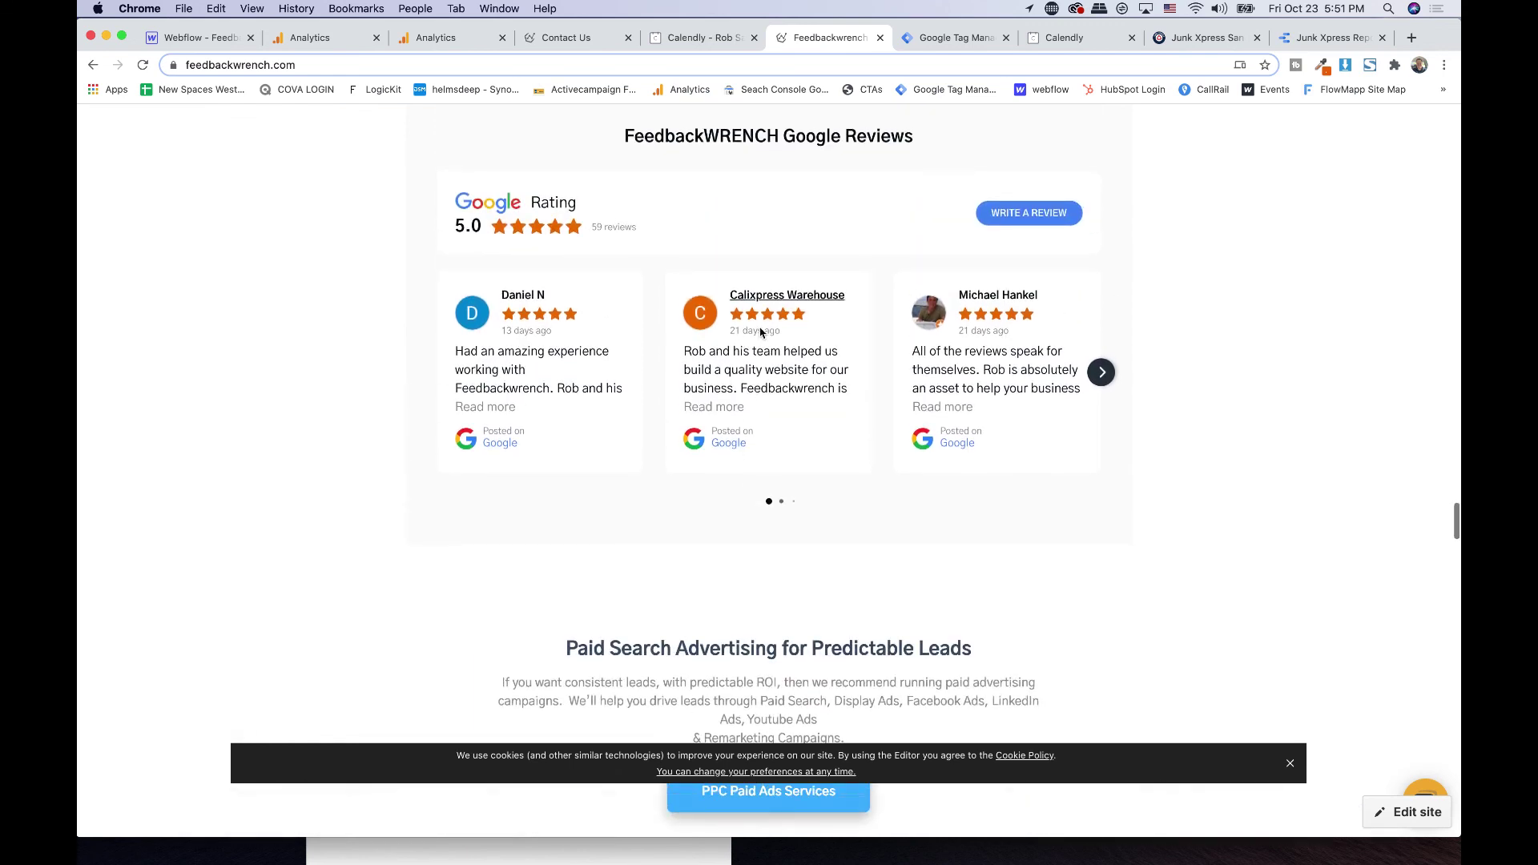
{"action": "scroll", "coordinate": [264, 284], "scroll_direction": "down", "scroll_amount": 15}
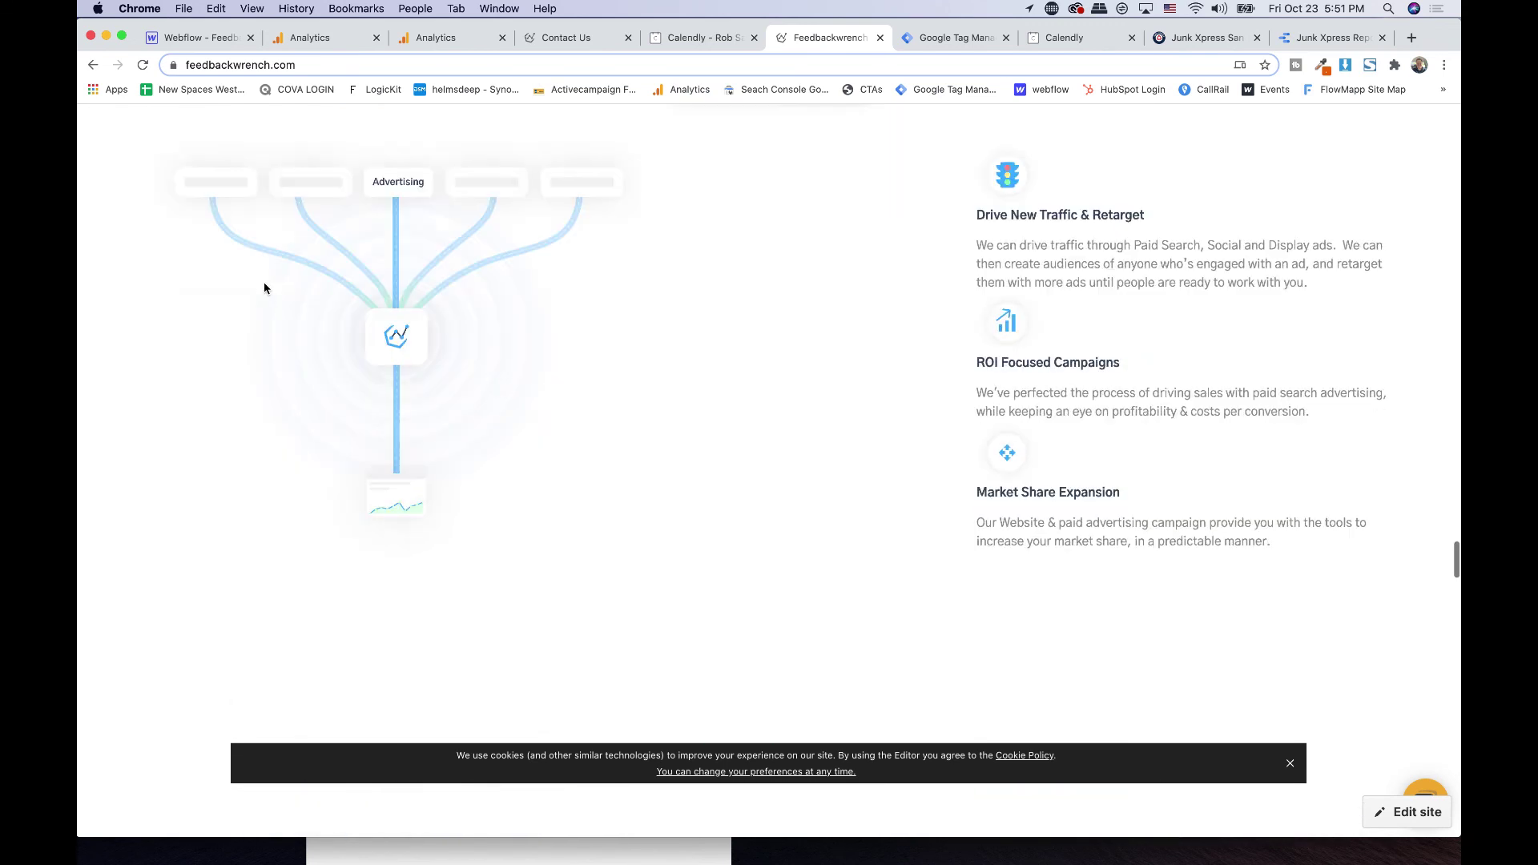
{"action": "scroll", "coordinate": [264, 286], "scroll_direction": "down", "scroll_amount": 20}
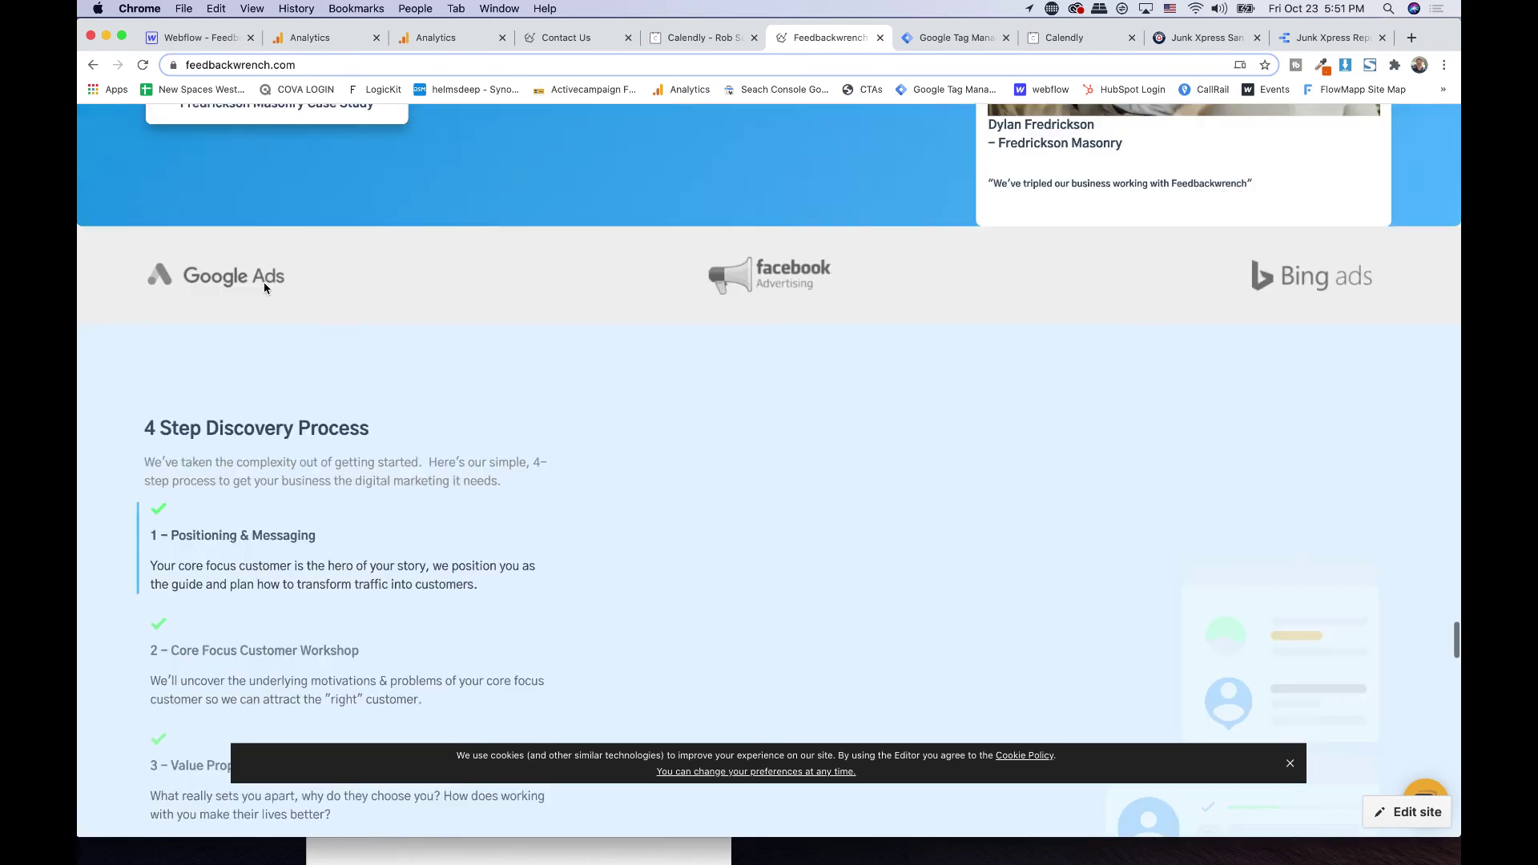
{"action": "scroll", "coordinate": [264, 288], "scroll_direction": "down", "scroll_amount": 3}
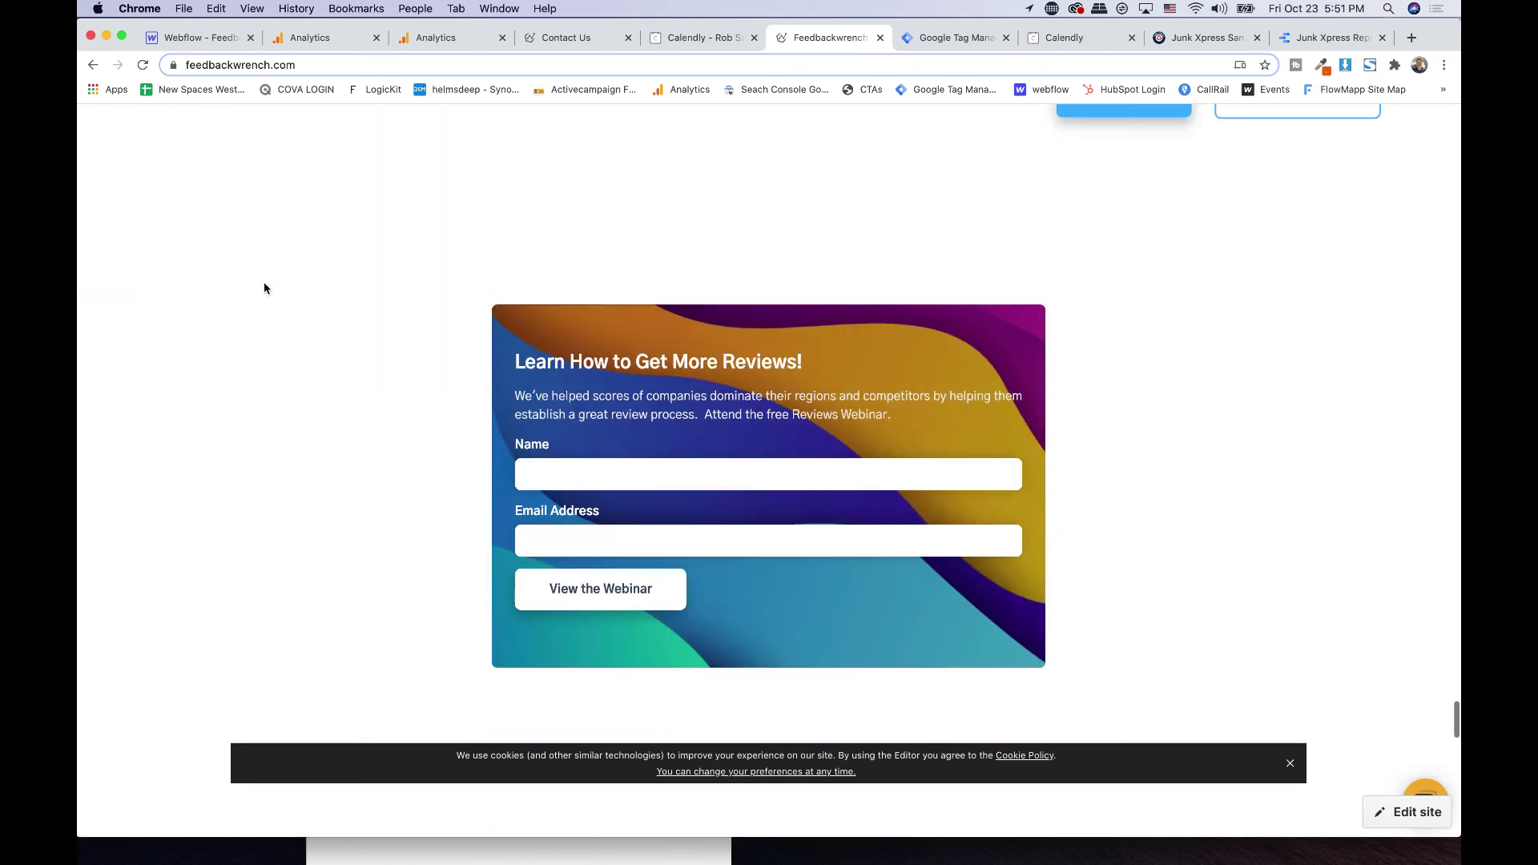
- Inspect the webinar form's Name field and copy the form id wf-form-leadmagnet1
{"action": "left_click", "coordinate": [559, 470]}
{"action": "right_click", "coordinate": [556, 474]}
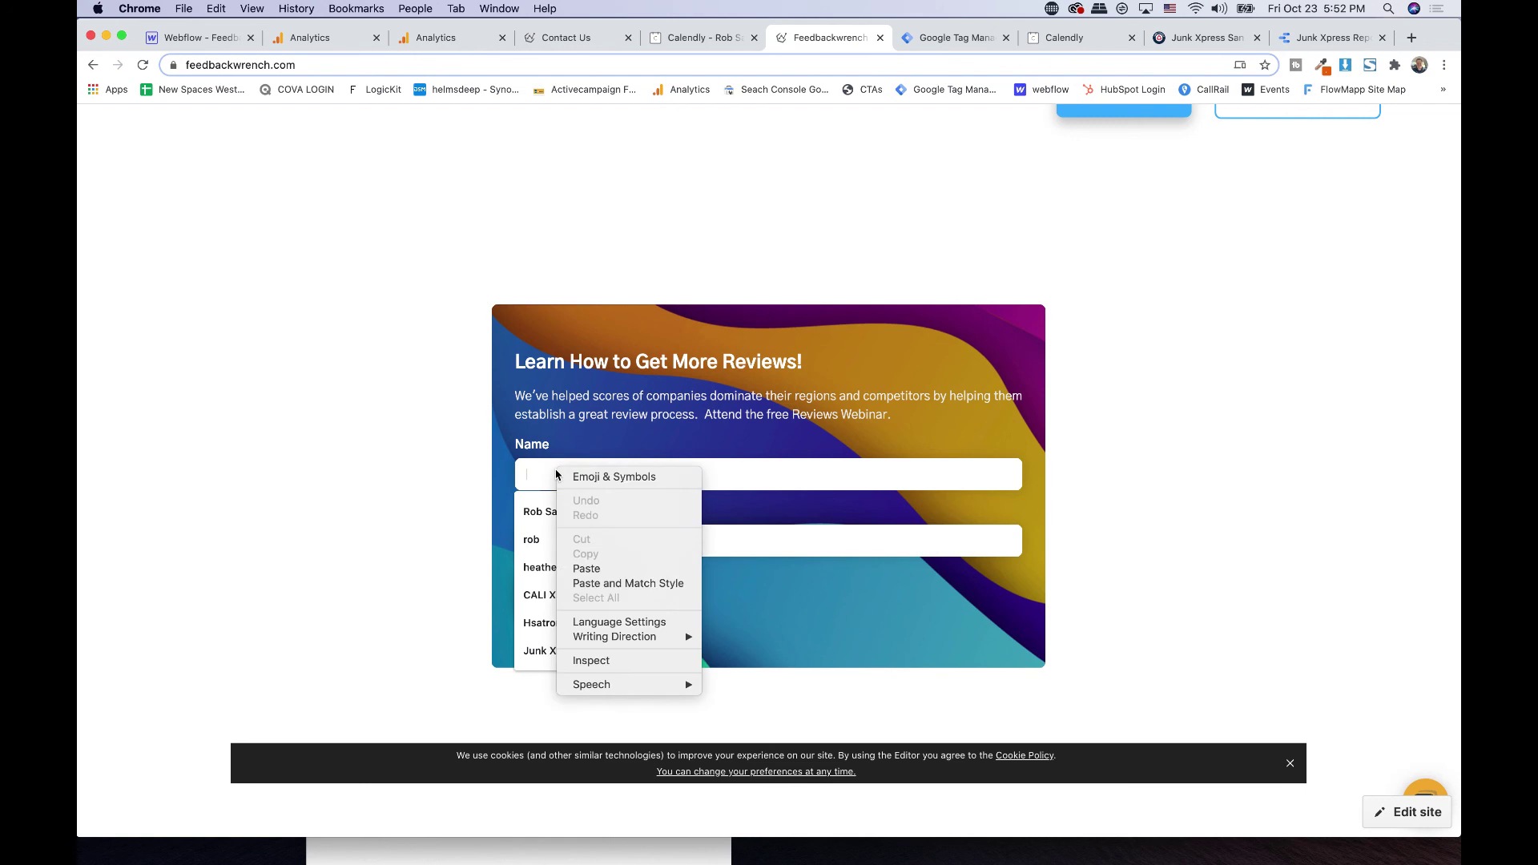
{"action": "left_click", "coordinate": [535, 473]}
{"action": "right_click", "coordinate": [535, 474]}
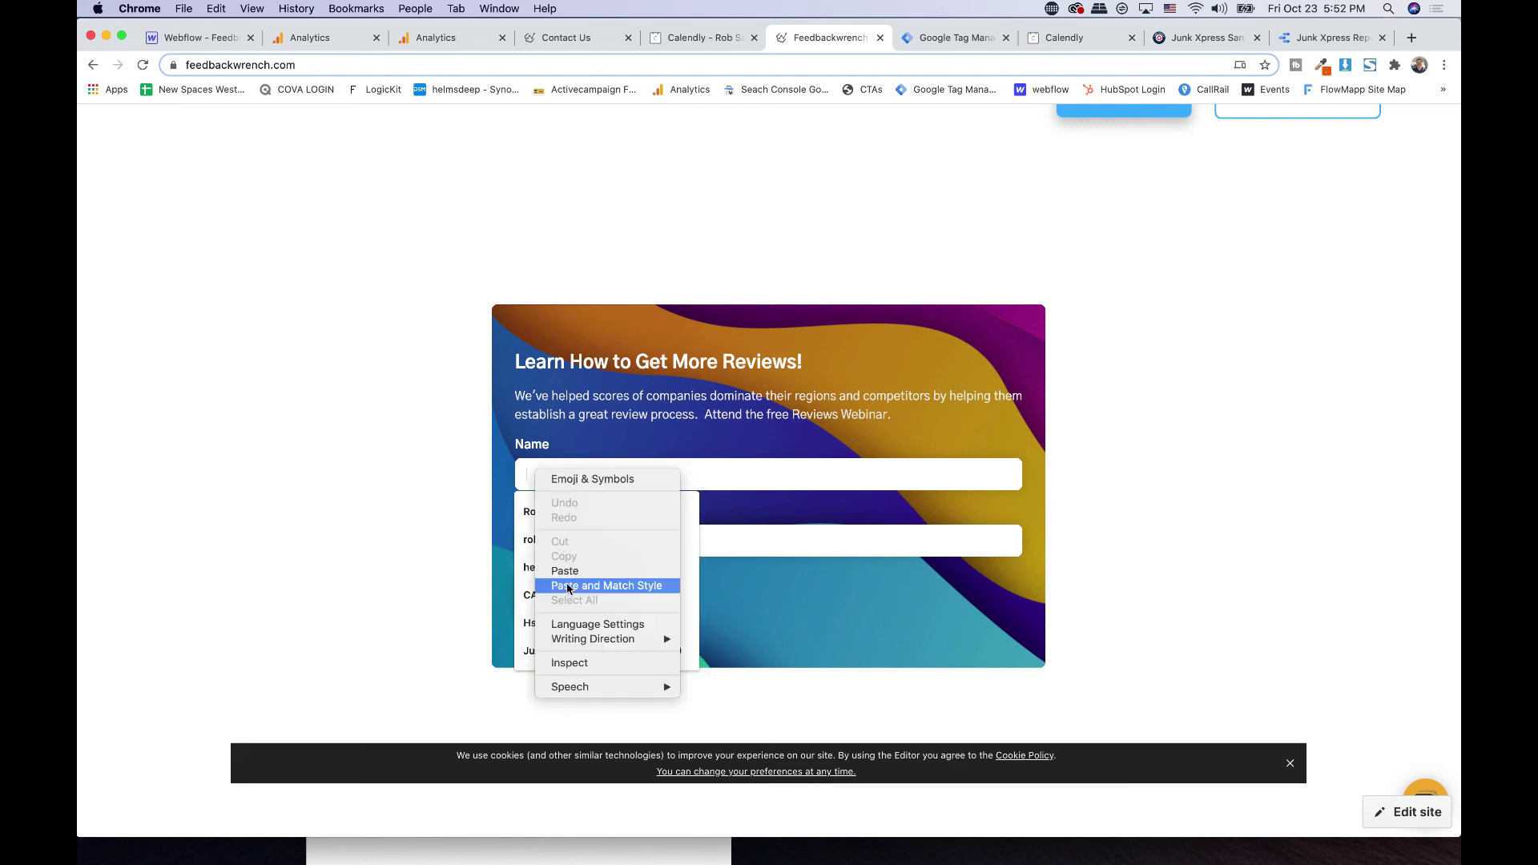
{"action": "left_click", "coordinate": [572, 663]}
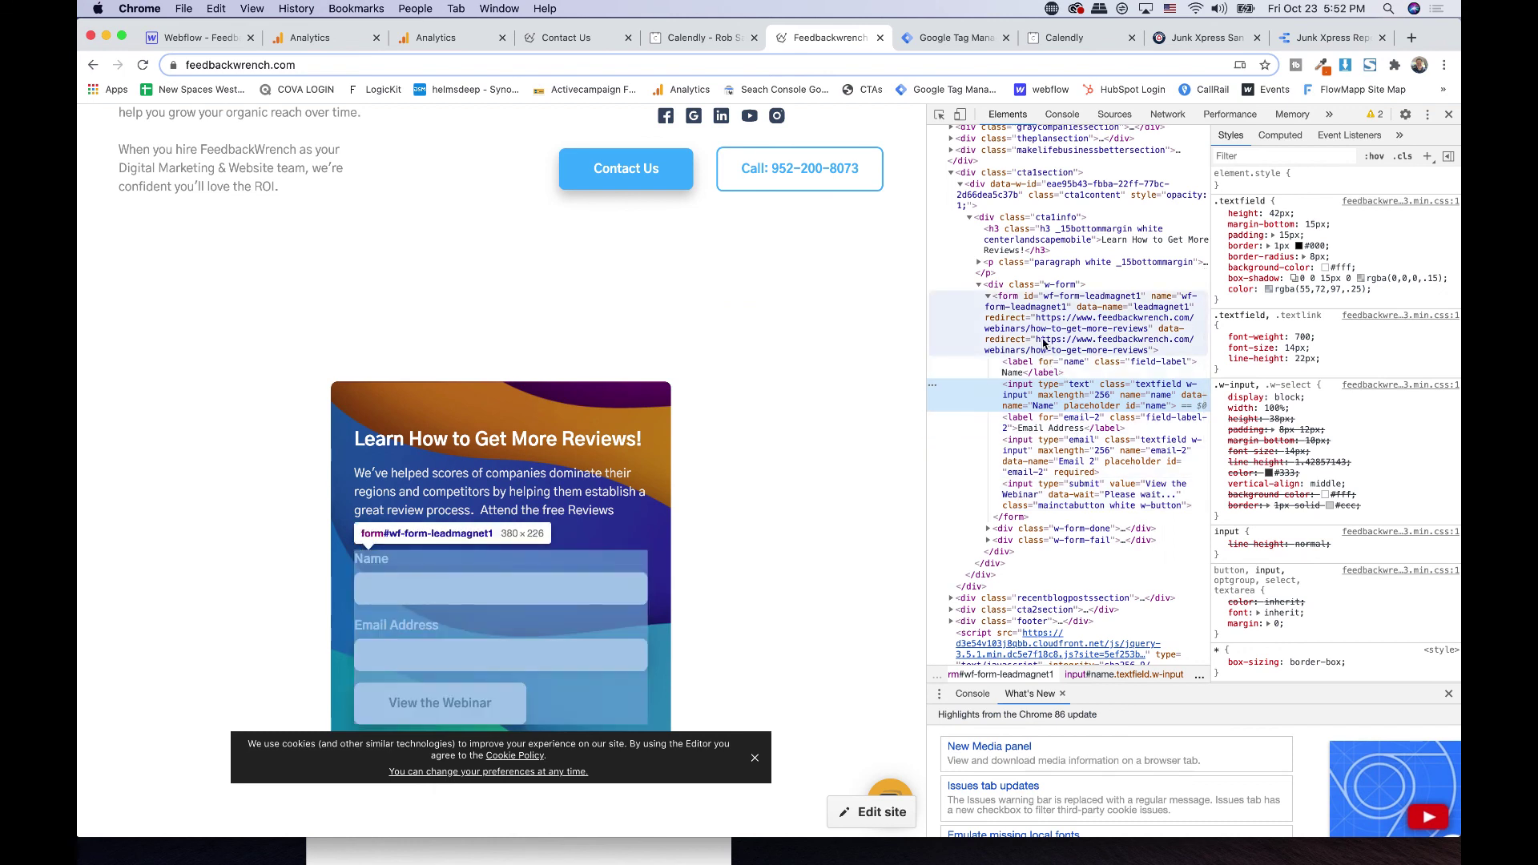
{"action": "left_click", "coordinate": [1041, 338]}
{"action": "double_click", "coordinate": [1074, 297]}
{"action": "key", "text": "super+c"}
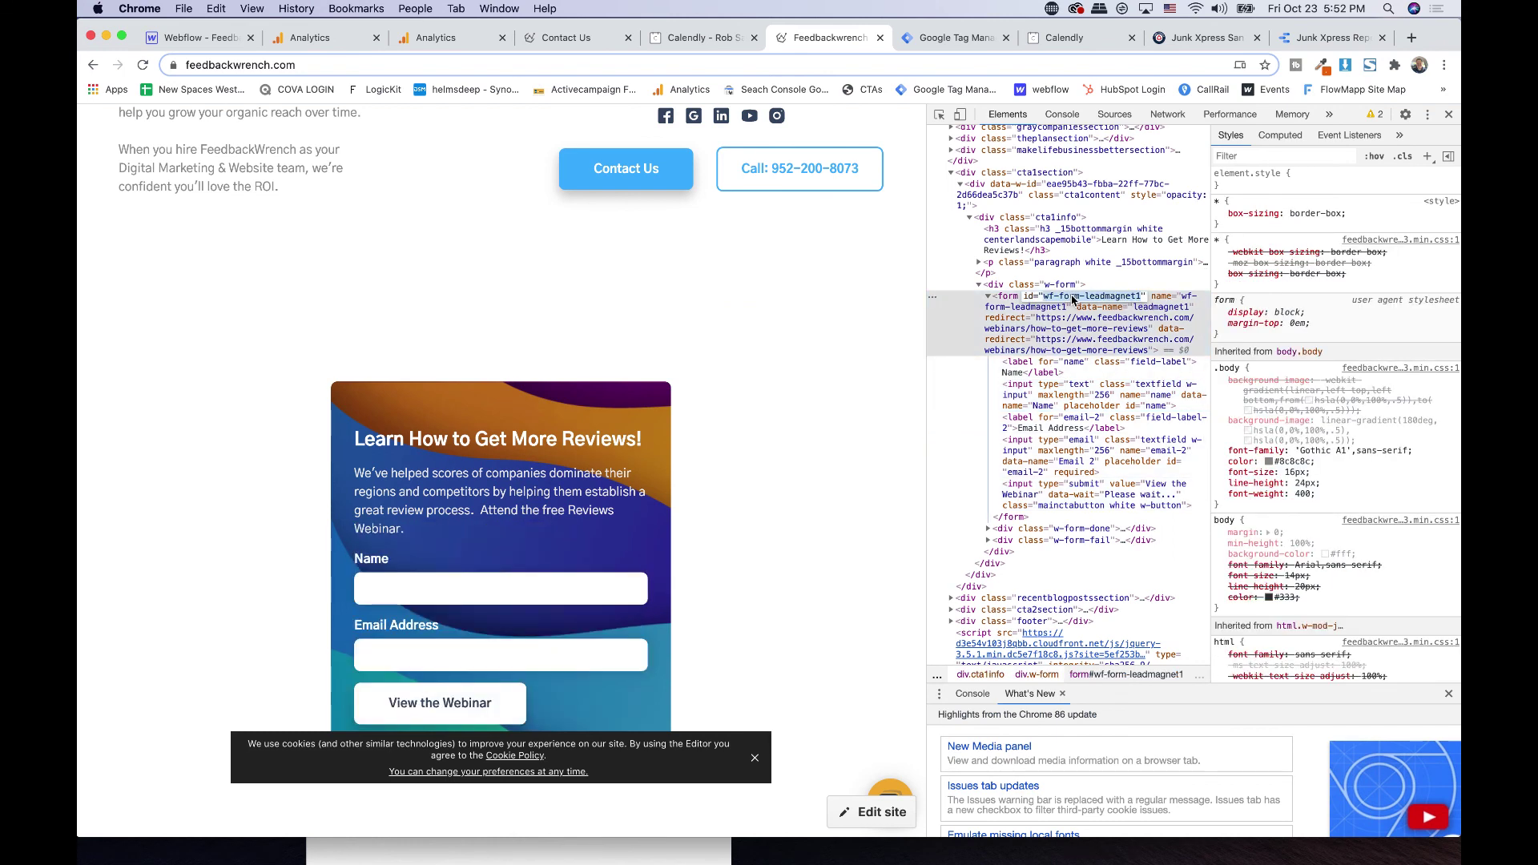
{"action": "left_click", "coordinate": [952, 38]}
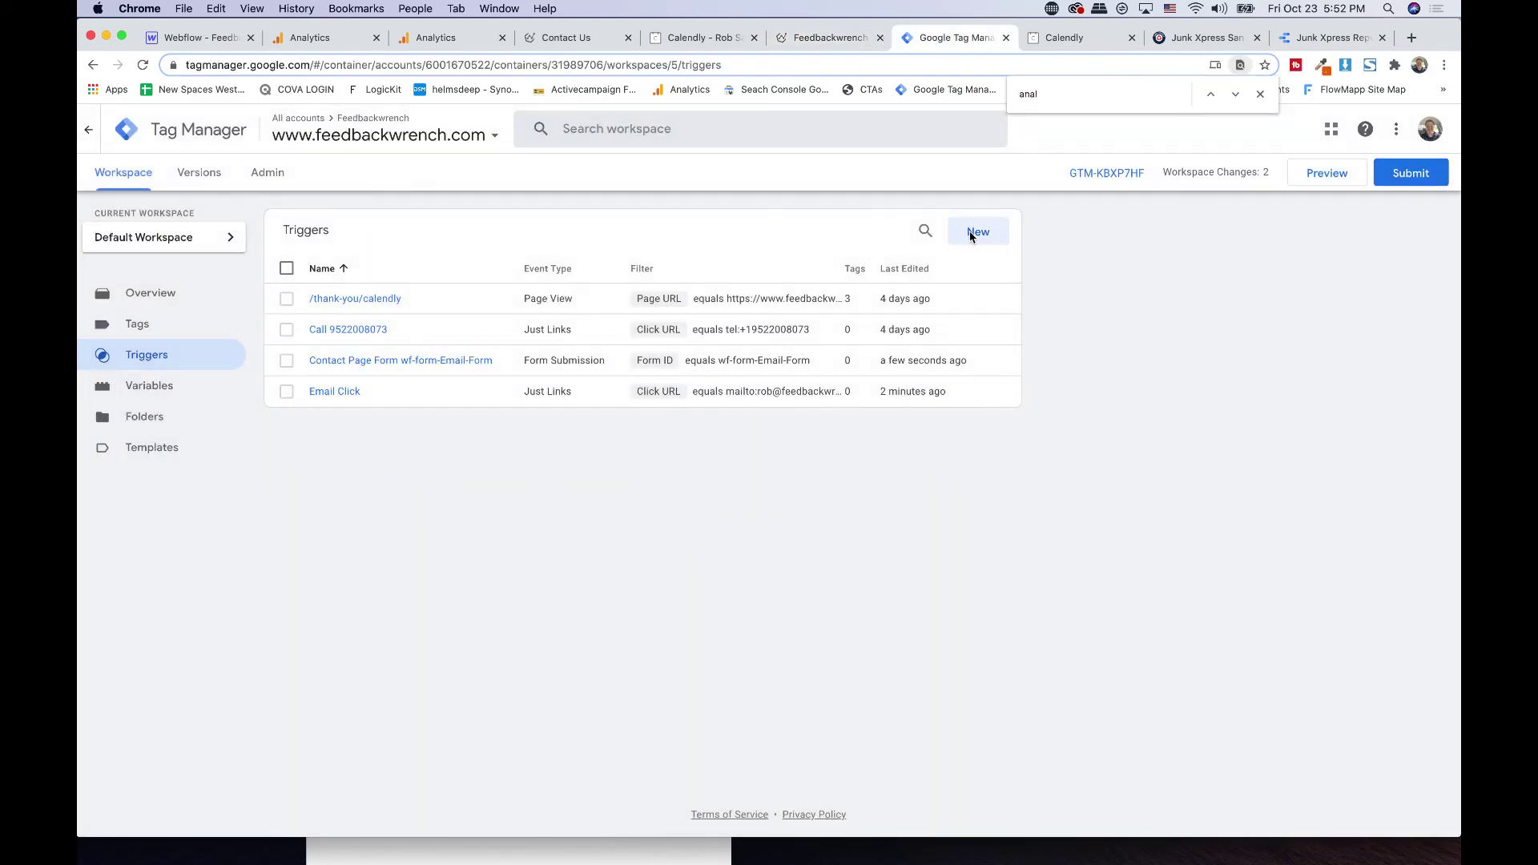
- Create a Form Submission trigger named 'Form Lead Magnet wf-form-leadmagnet1'
{"action": "left_click", "coordinate": [969, 230]}
{"action": "double_click", "coordinate": [491, 128]}
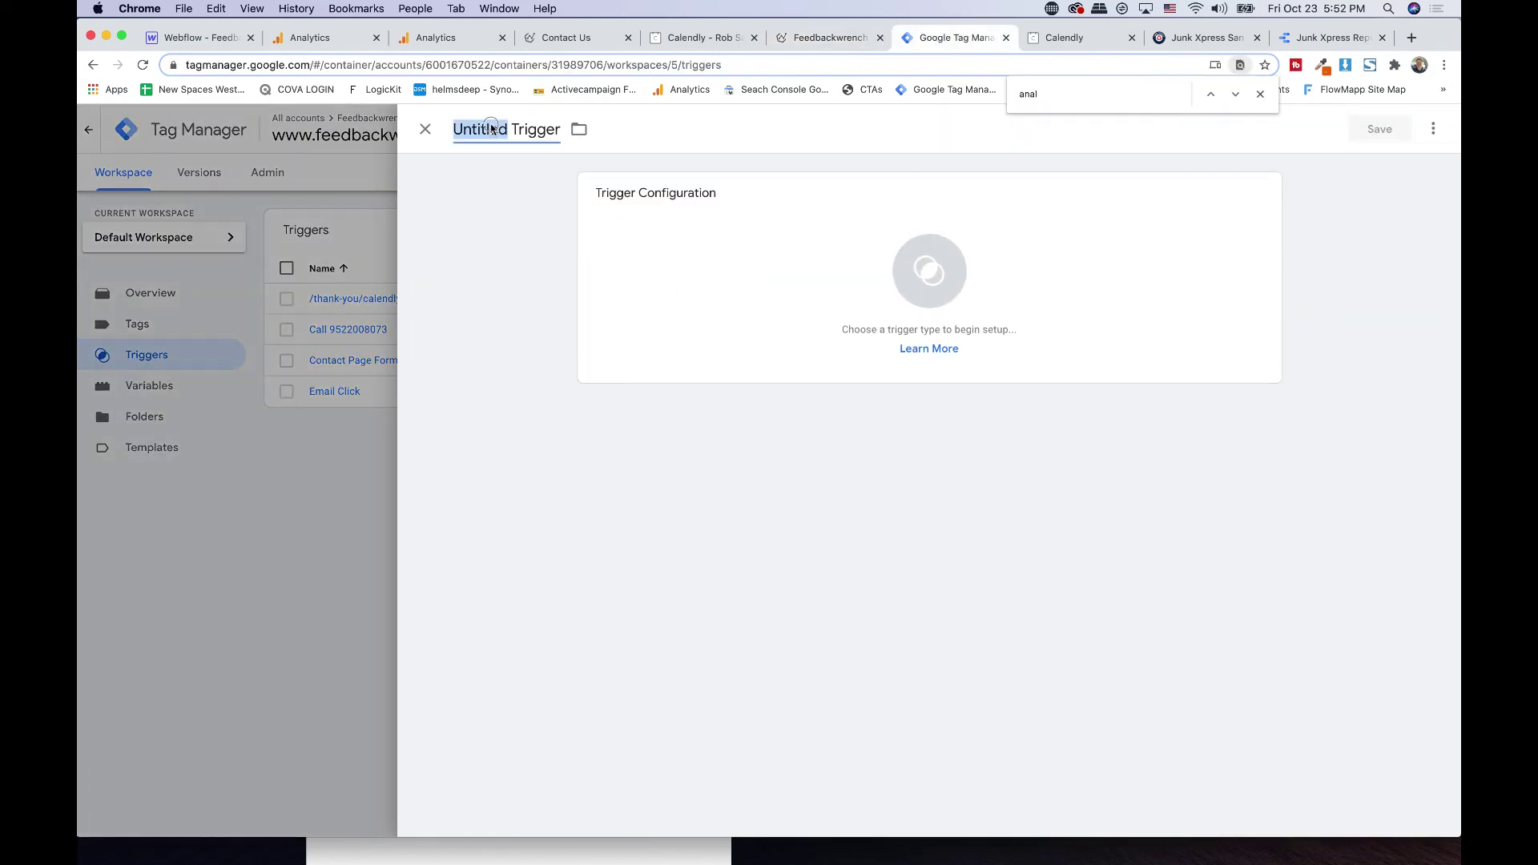
{"action": "triple_click", "coordinate": [491, 128]}
{"action": "type", "text": "Form"}
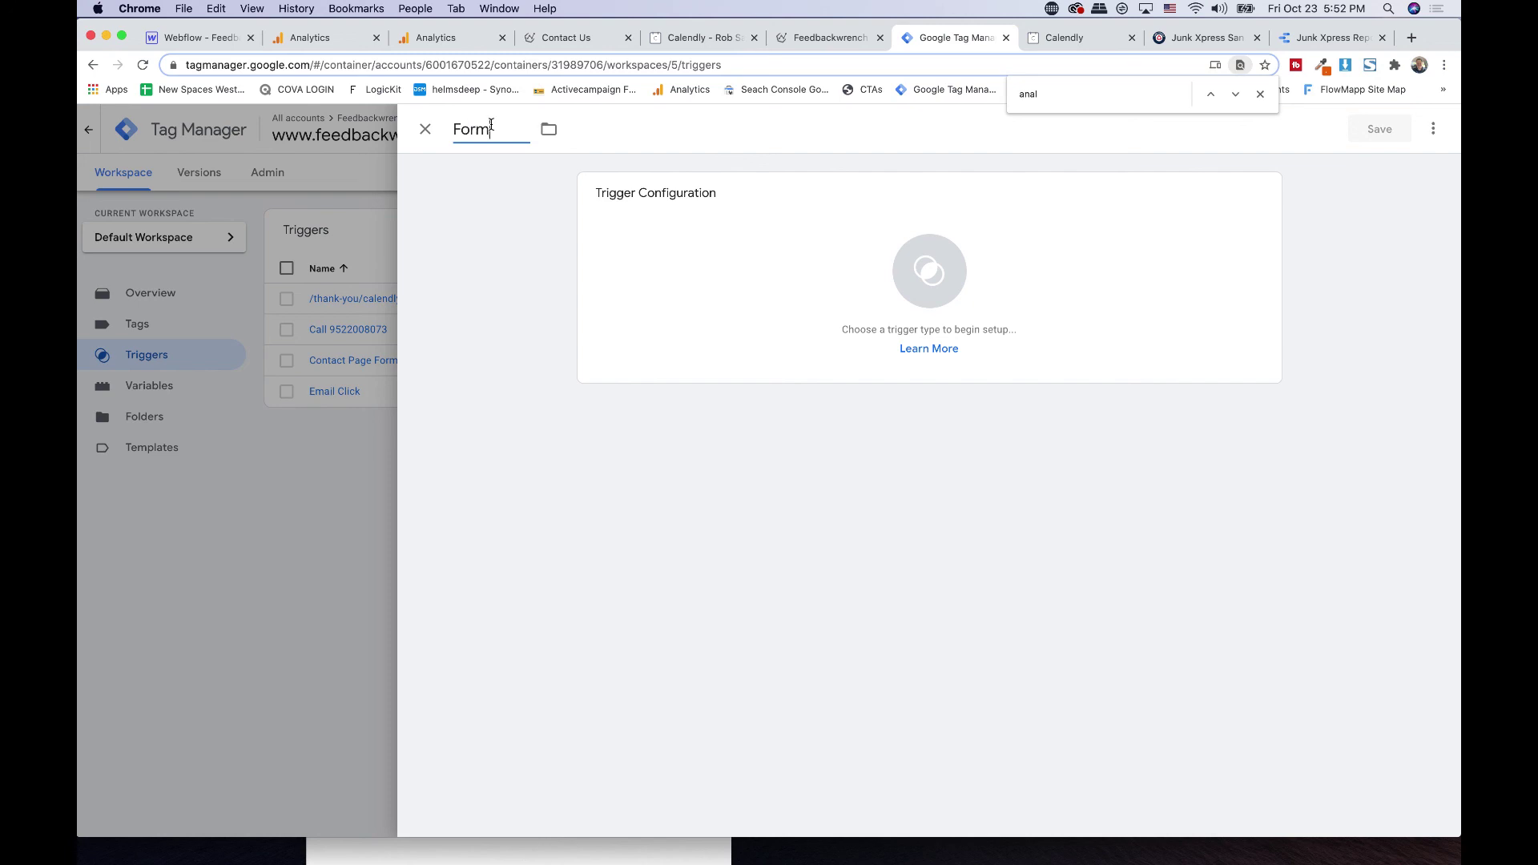
{"action": "type", "text": " Lead Magnet"}
{"action": "key", "text": "super+v"}
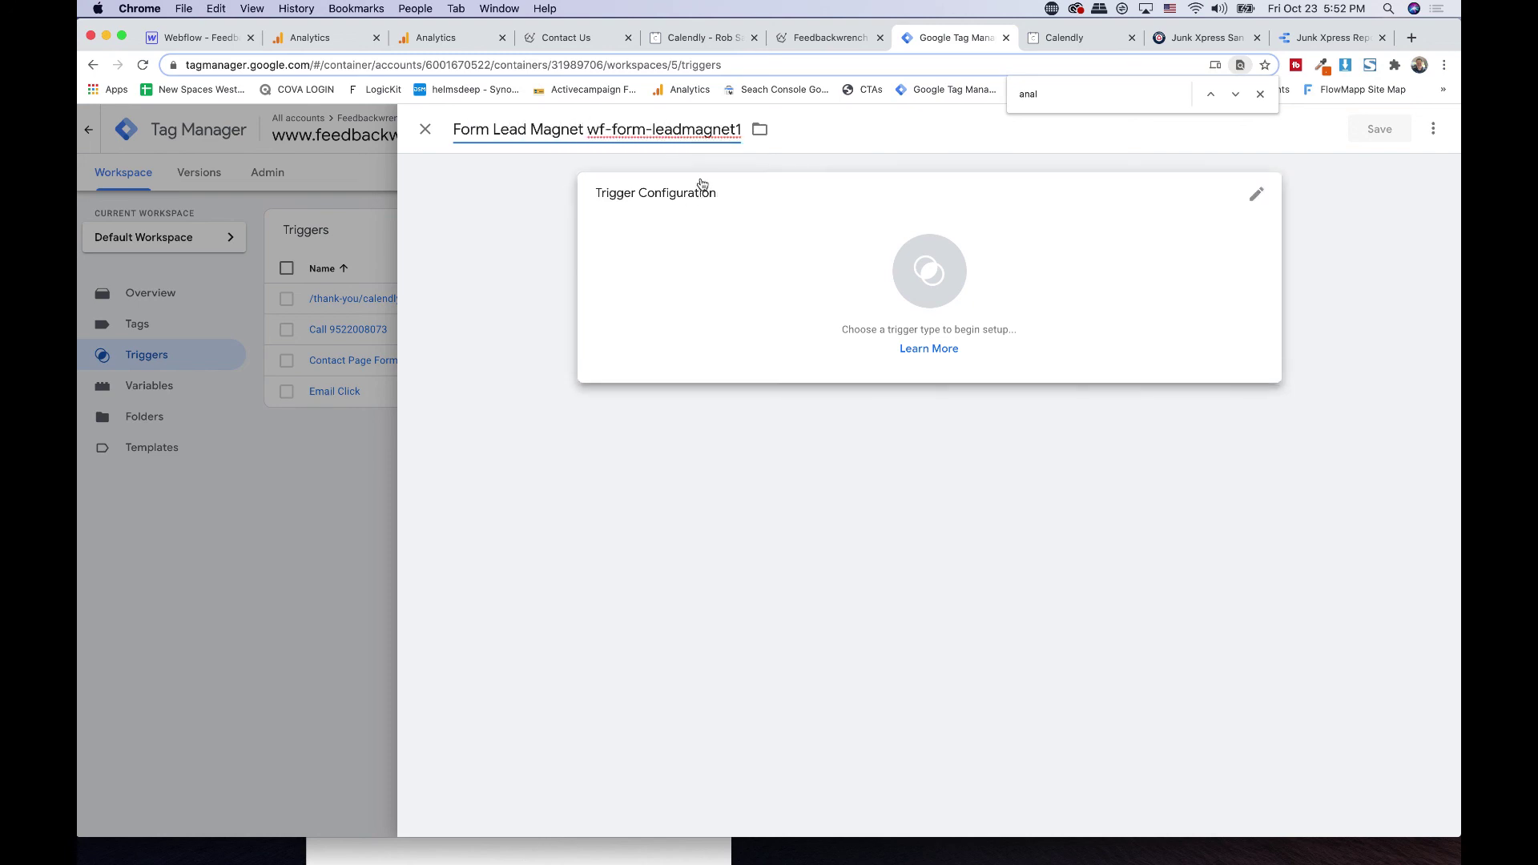
{"action": "left_click", "coordinate": [745, 204]}
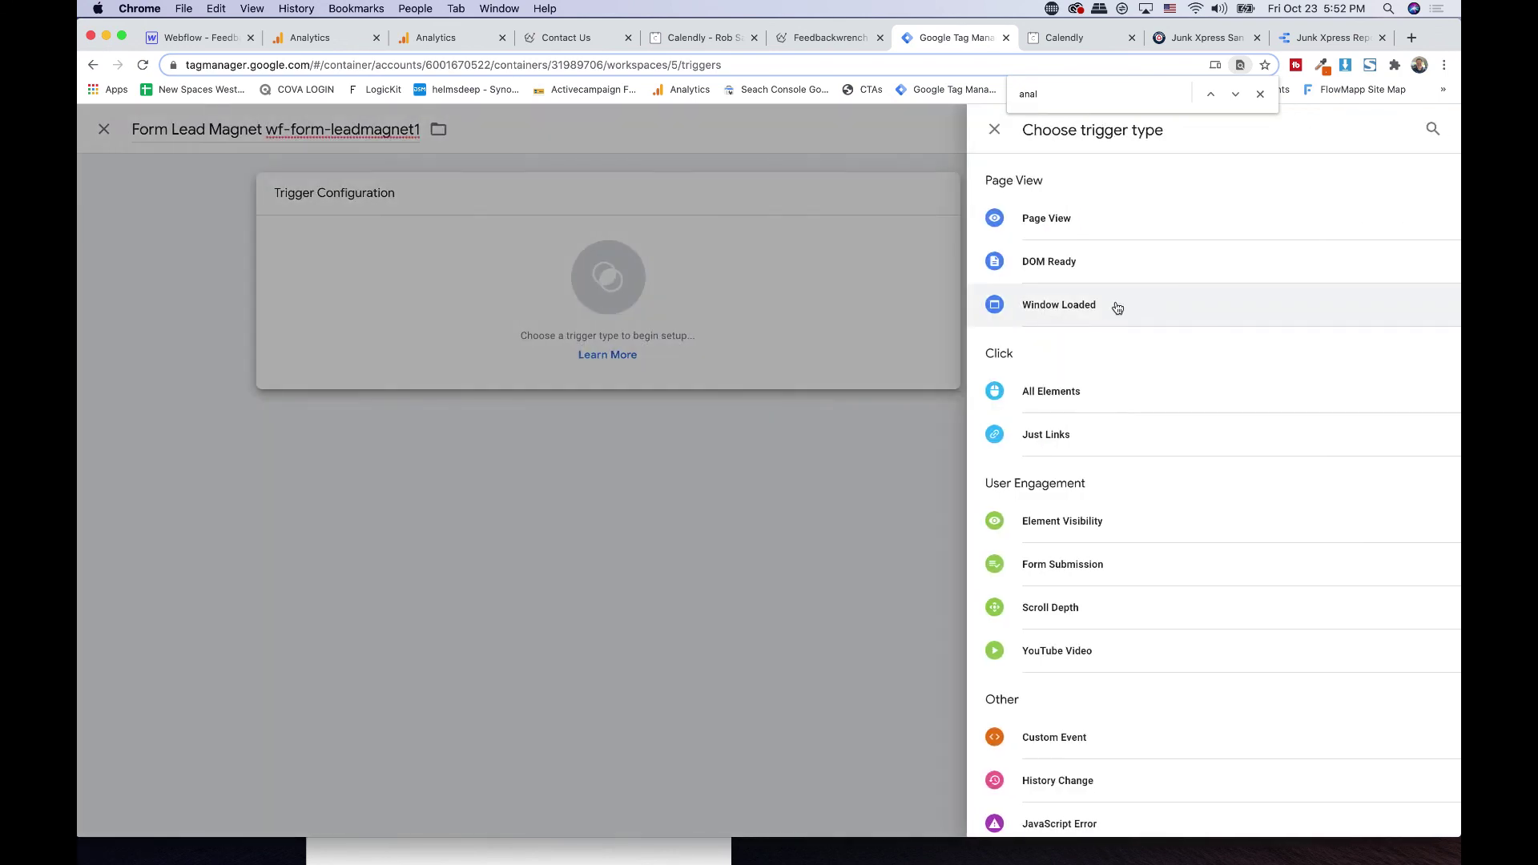
{"action": "left_click", "coordinate": [1024, 583]}
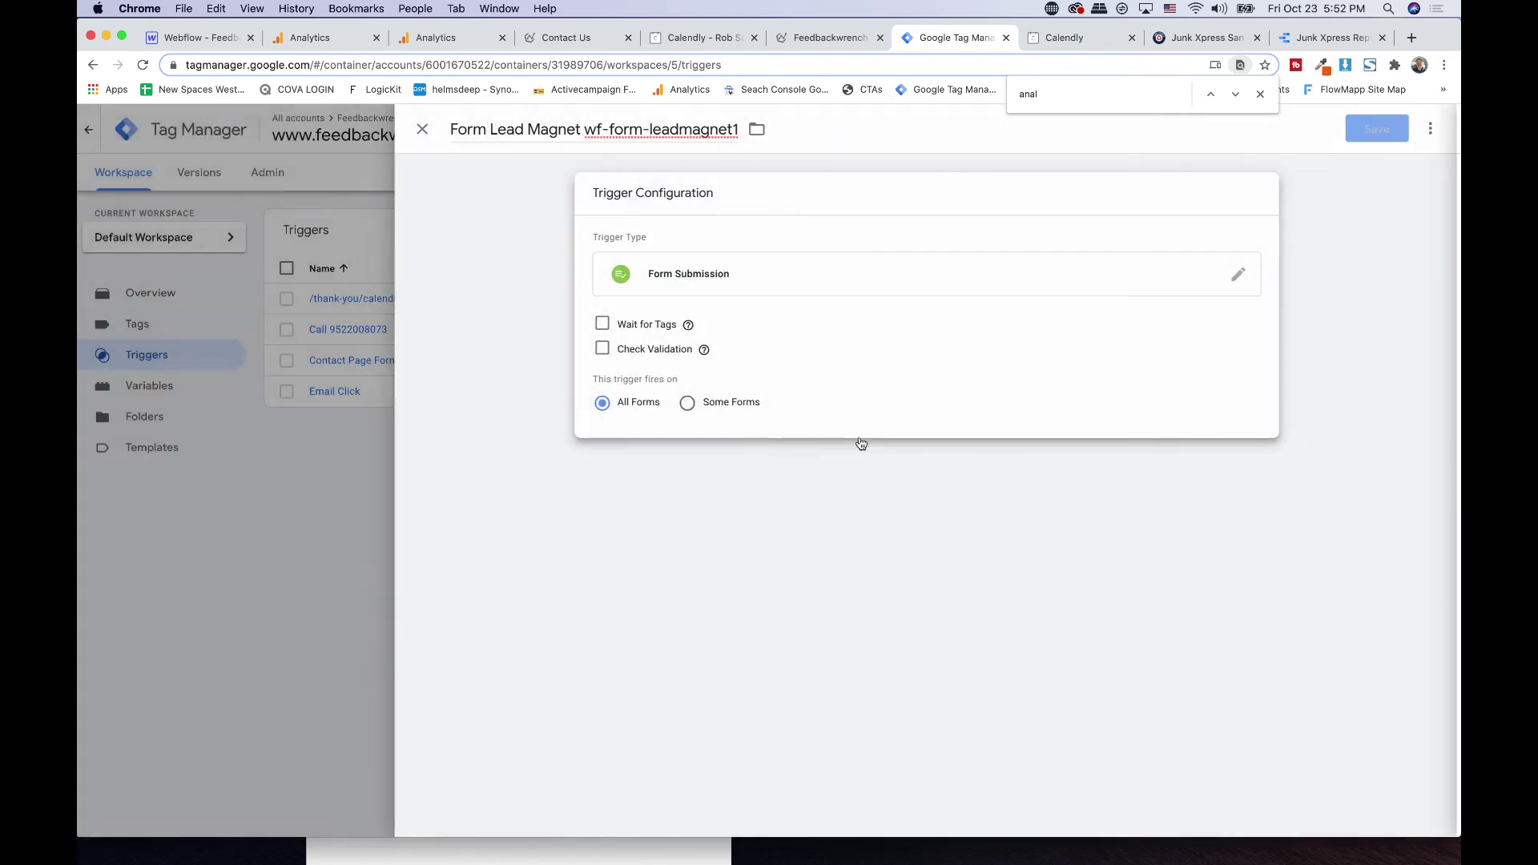
- Fire it on Some Forms where Form ID equals wf-form-leadmagnet1, and save
{"action": "left_click", "coordinate": [730, 403]}
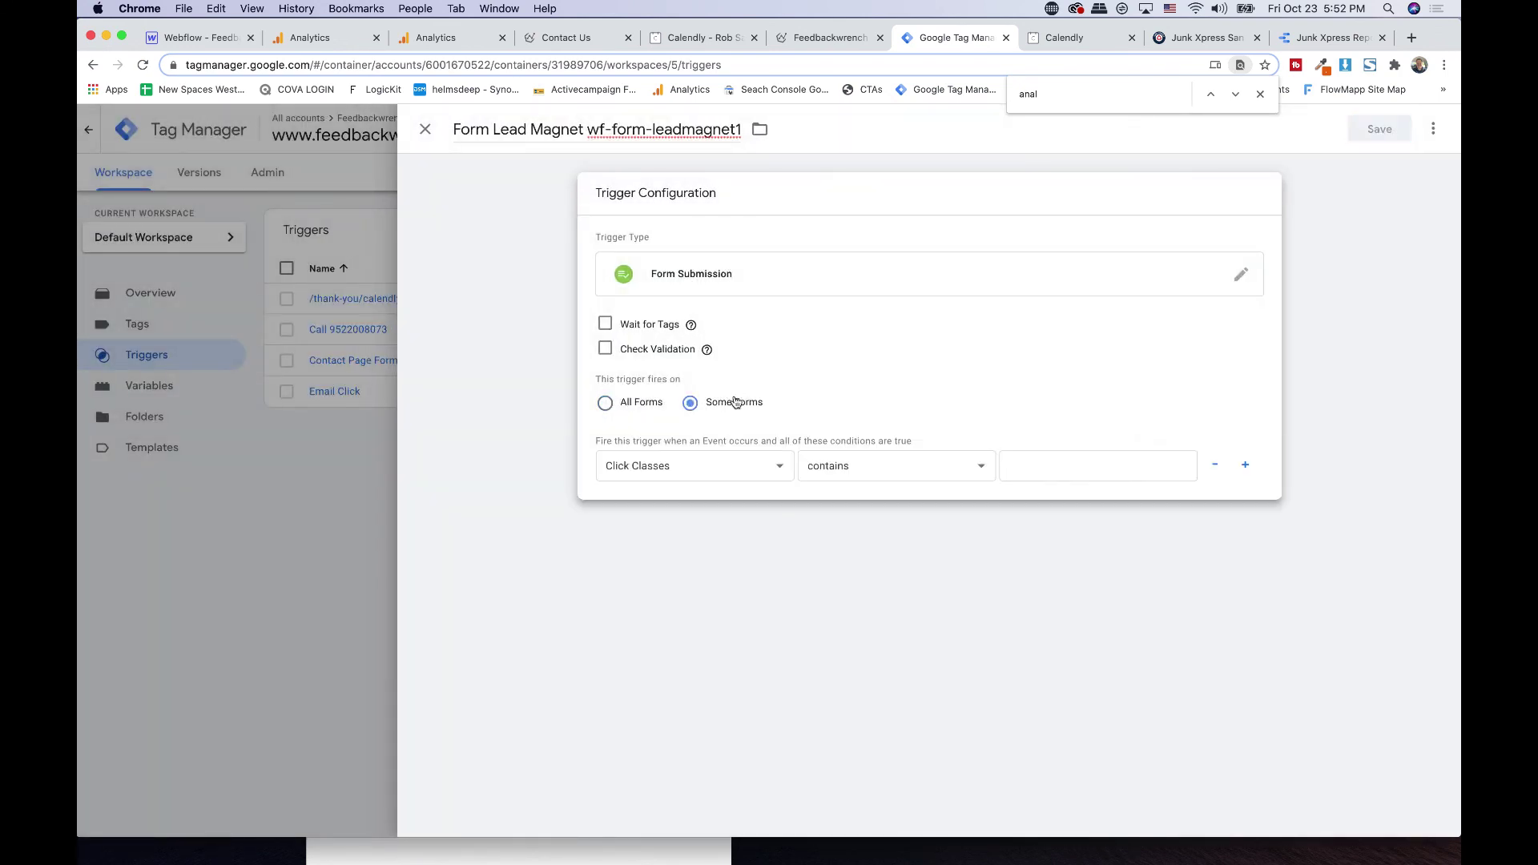
{"action": "left_click", "coordinate": [697, 471]}
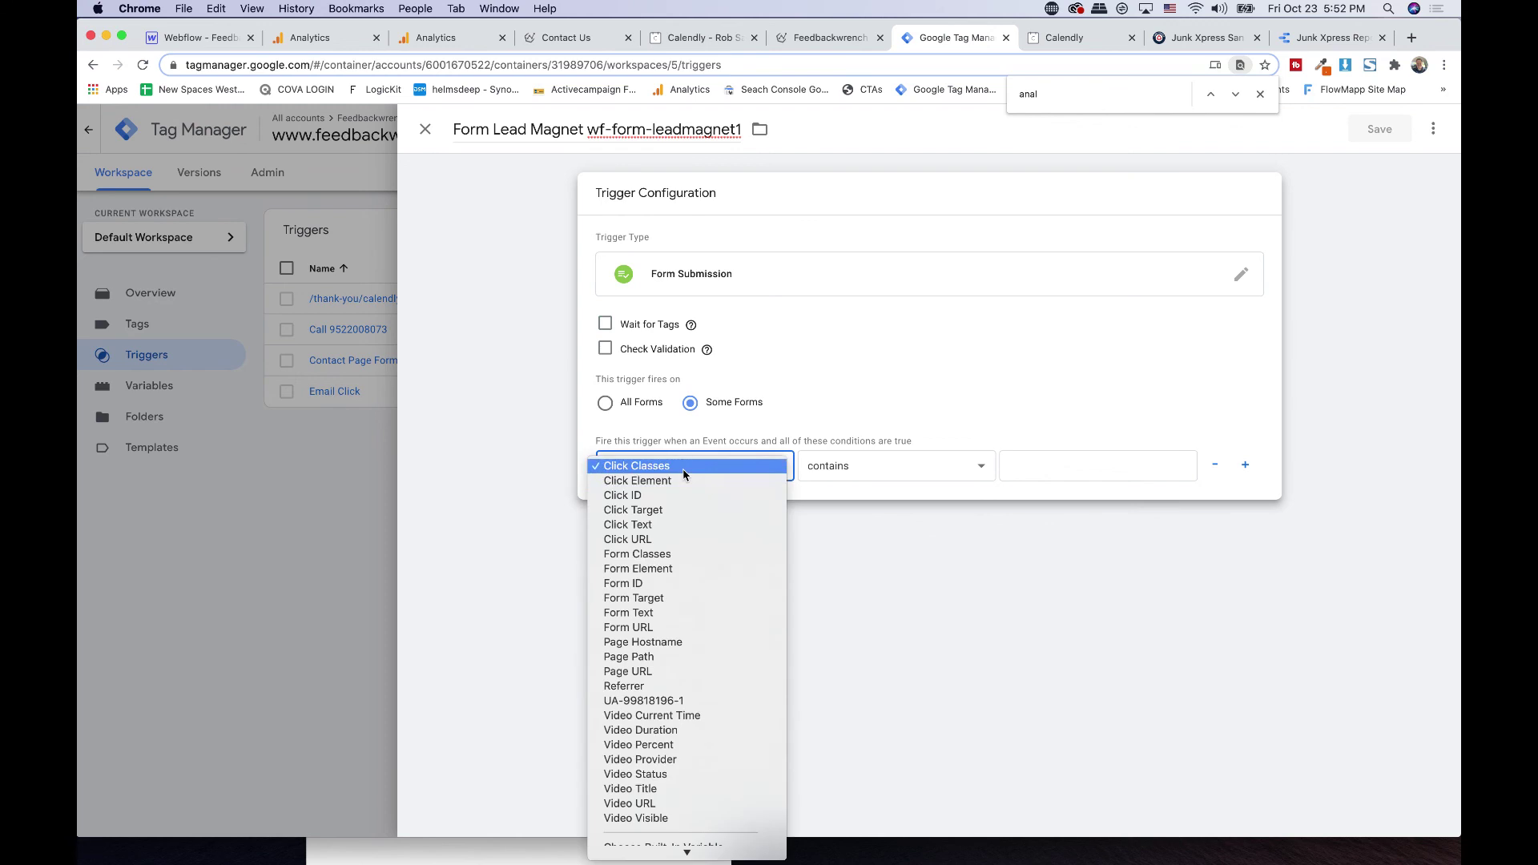
{"action": "left_click", "coordinate": [641, 583]}
{"action": "left_click", "coordinate": [846, 467]}
{"action": "left_click", "coordinate": [825, 451]}
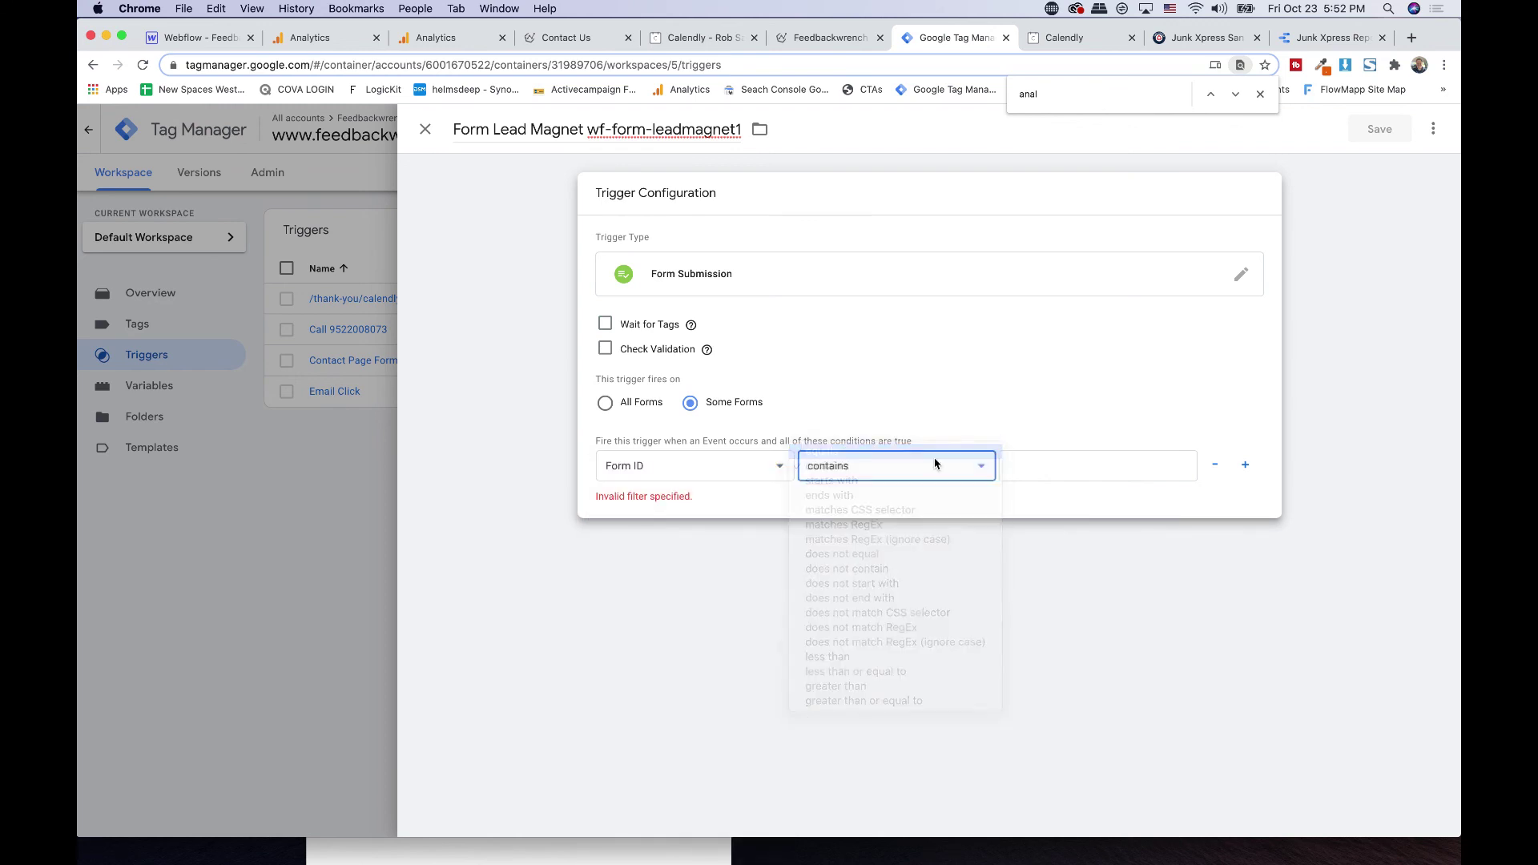
{"action": "left_click", "coordinate": [1021, 473]}
{"action": "key", "text": "super+v"}
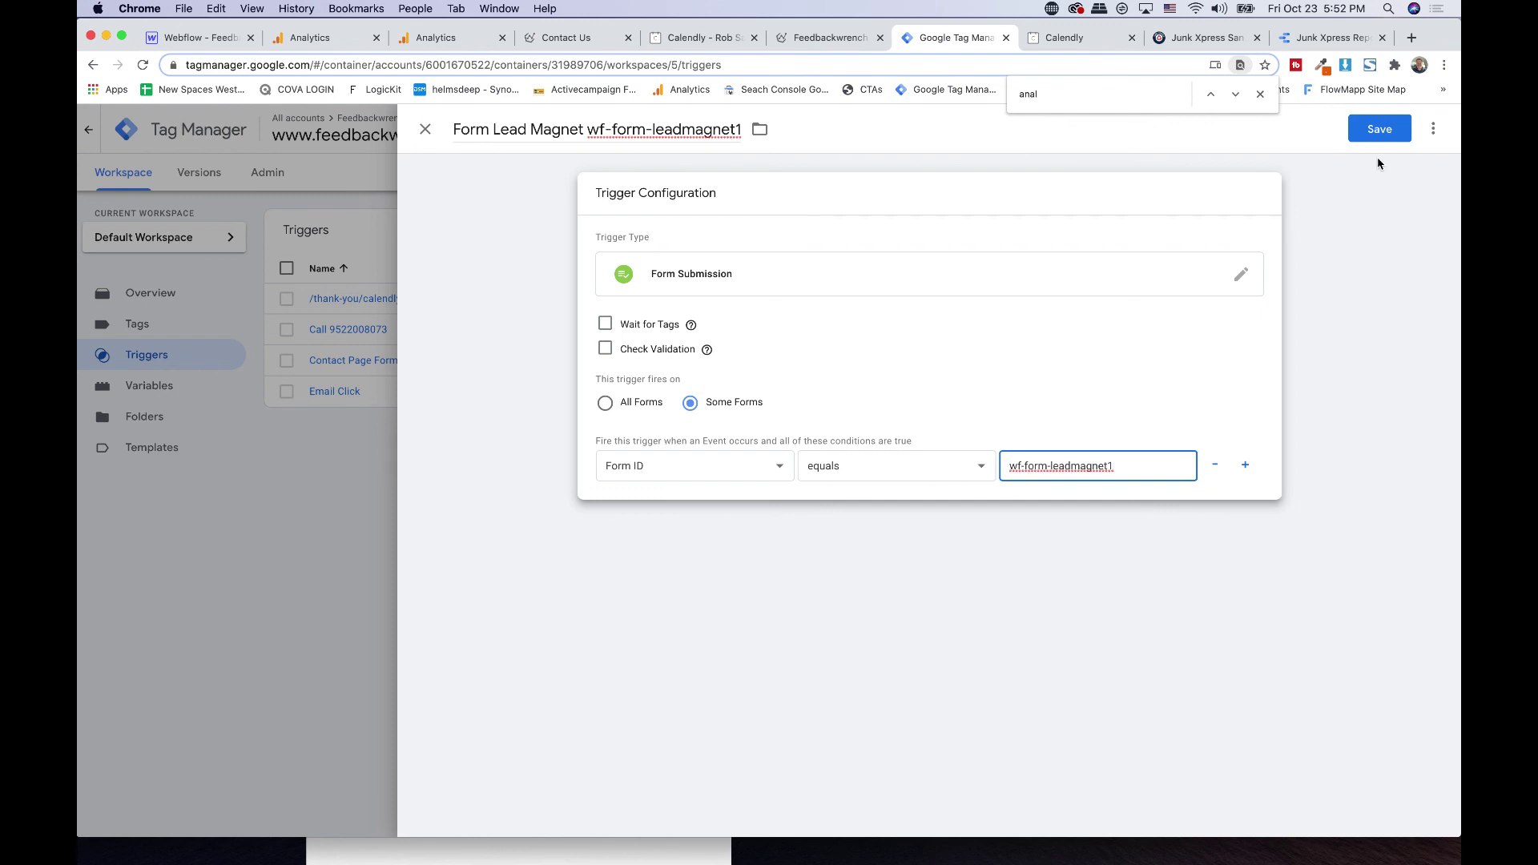
{"action": "left_click", "coordinate": [1379, 129]}
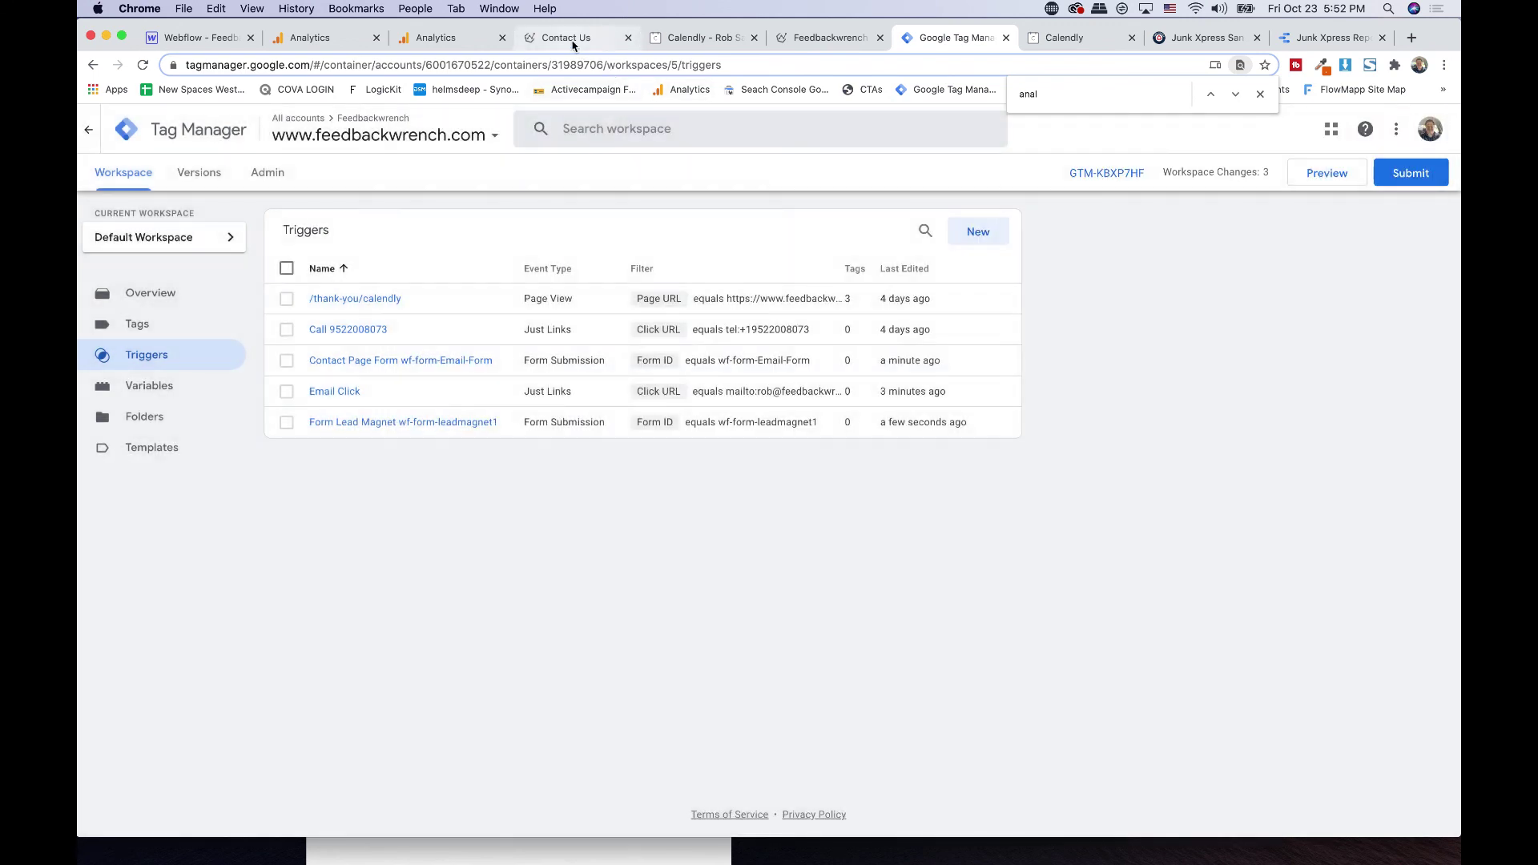
{"action": "left_click", "coordinate": [572, 44]}
{"action": "scroll", "coordinate": [532, 344], "scroll_direction": "down", "scroll_amount": 4}
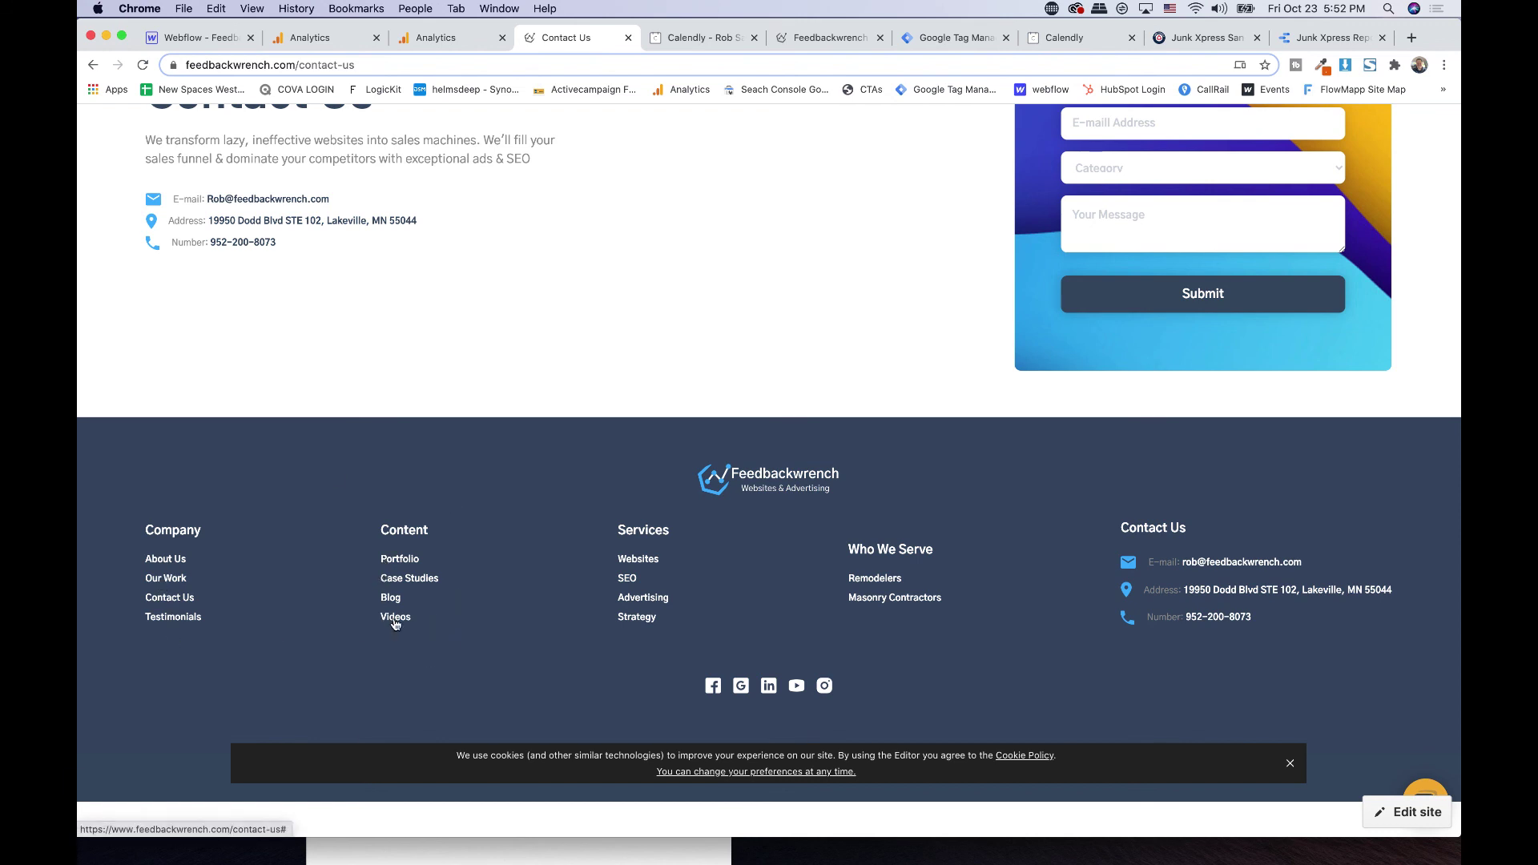
{"action": "scroll", "coordinate": [576, 457], "scroll_direction": "up", "scroll_amount": 4}
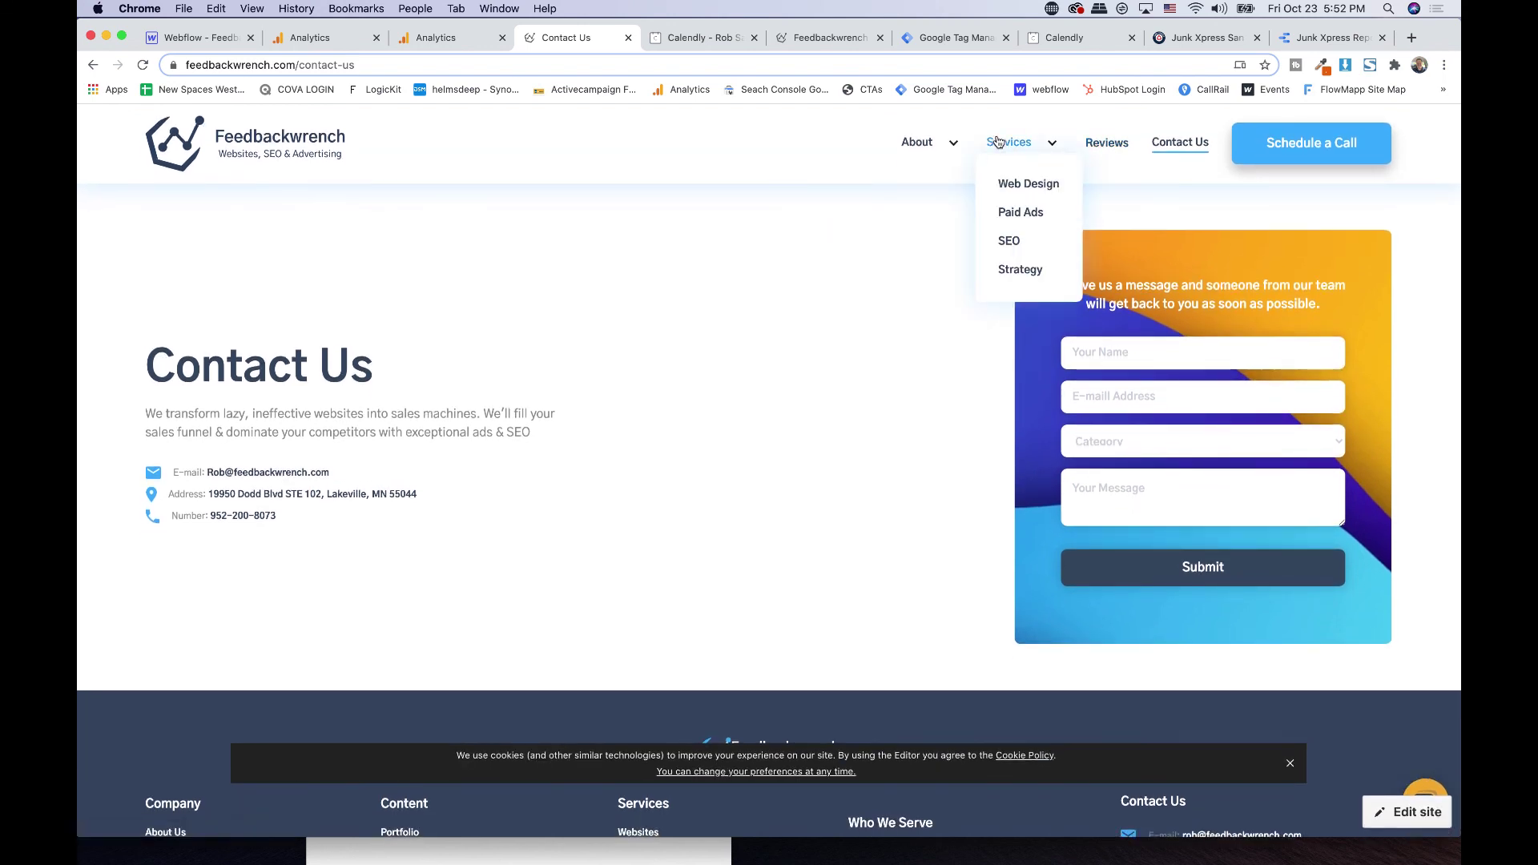
{"action": "mouse_move", "coordinate": [939, 149]}
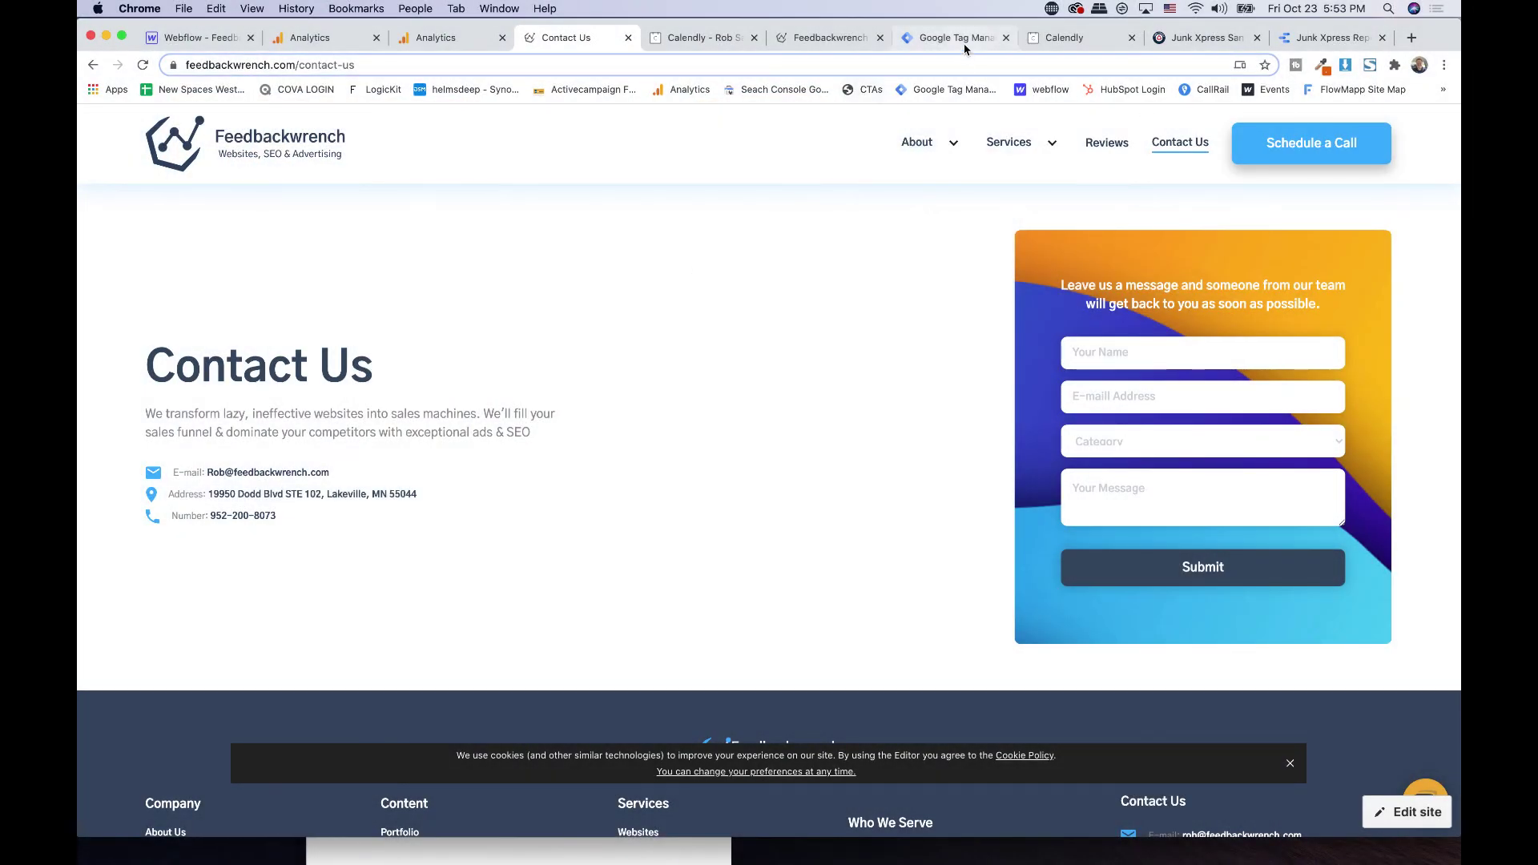
{"action": "left_click", "coordinate": [964, 45]}
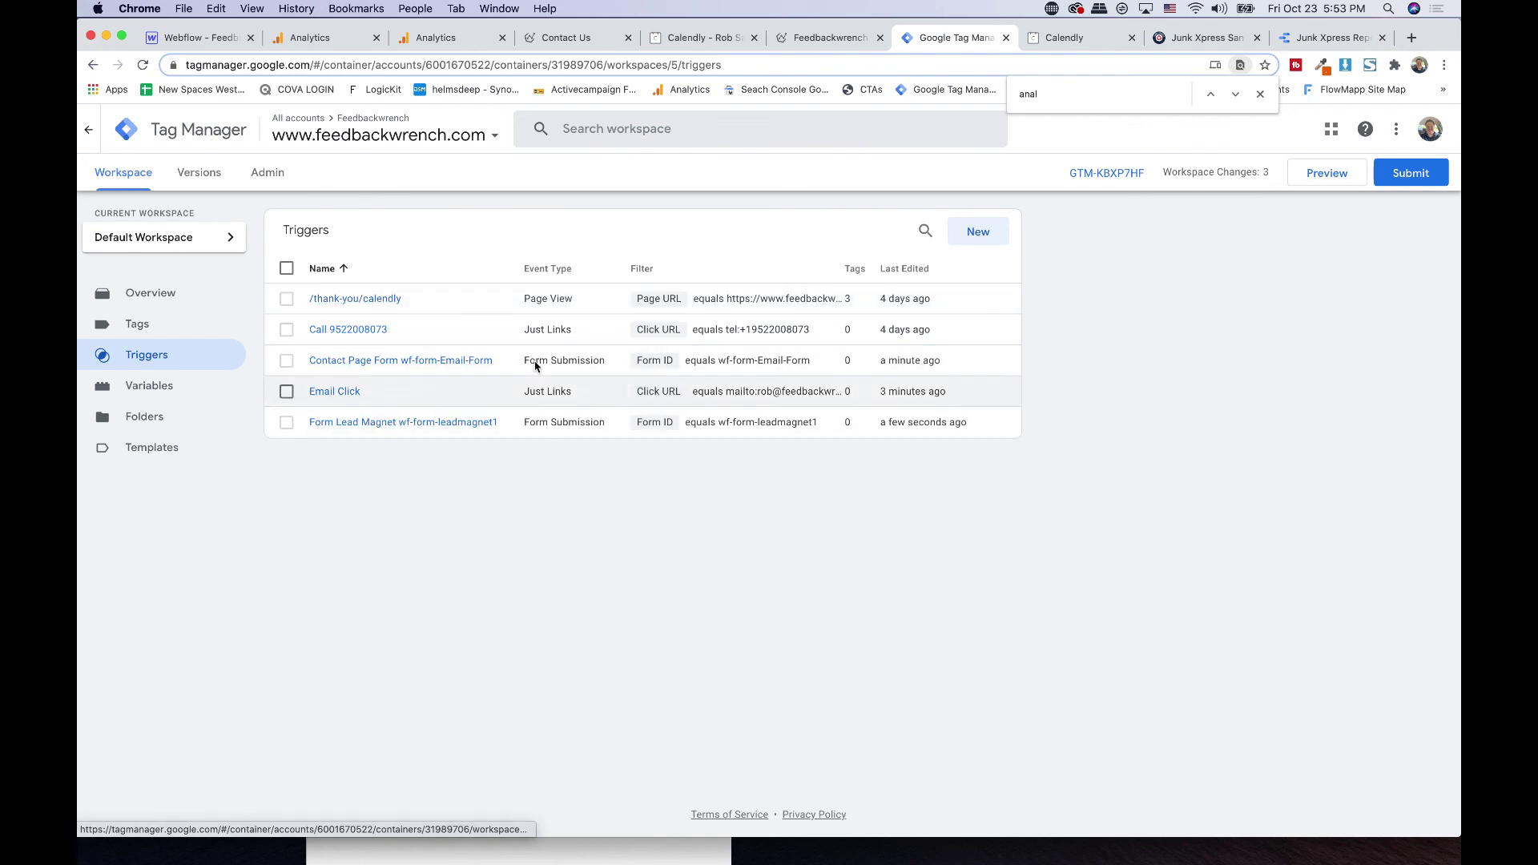
- Publish the workspace changes as version 'Triggers Added' and return to the workspace overview
{"action": "left_click", "coordinate": [1410, 173]}
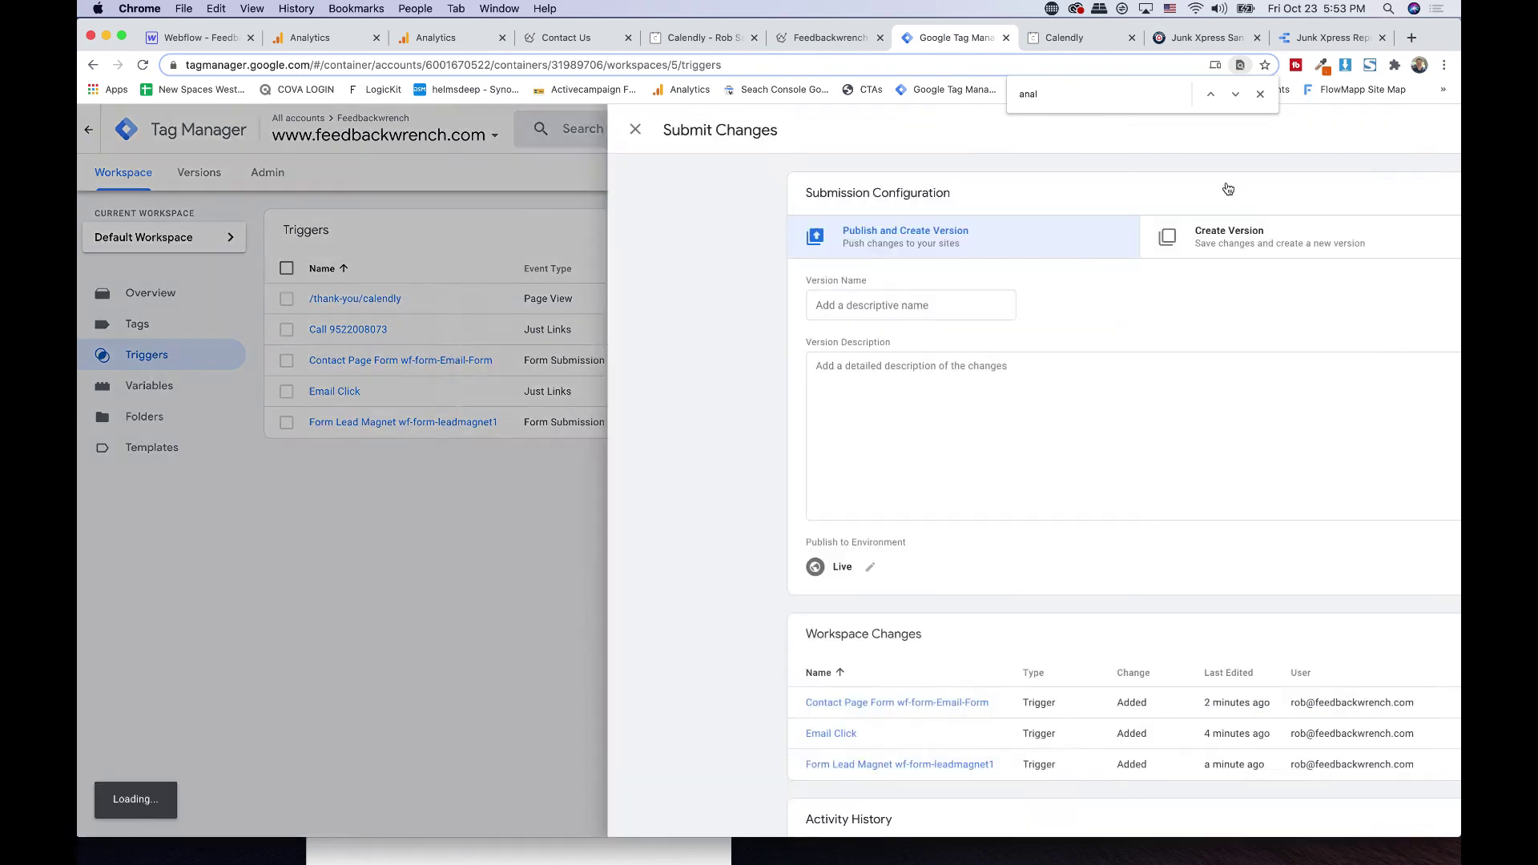
{"action": "left_click", "coordinate": [675, 311]}
{"action": "type", "text": "Triggers Added"}
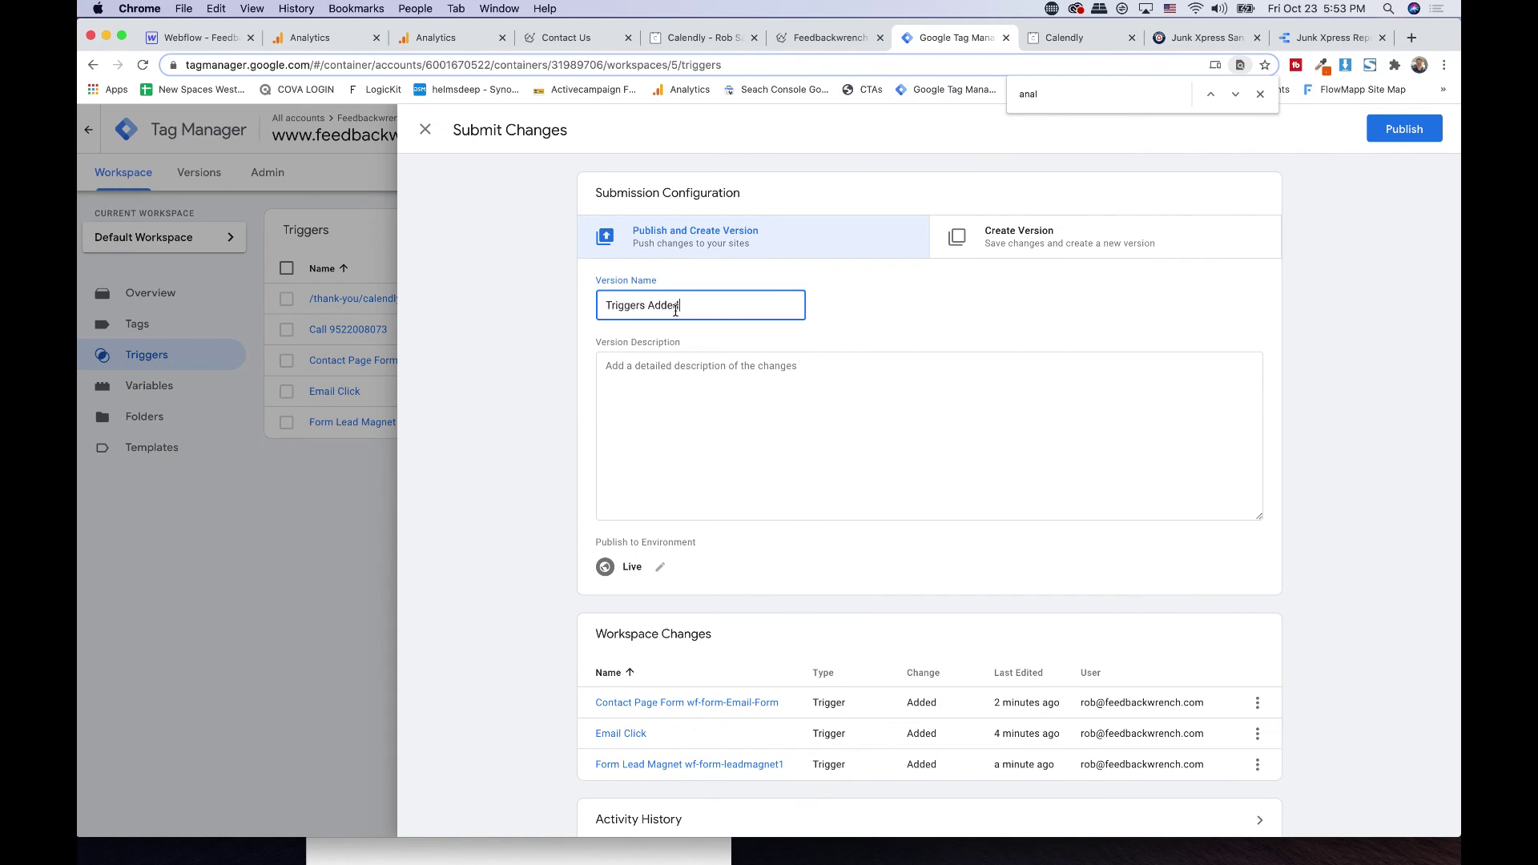
{"action": "left_click", "coordinate": [761, 441]}
{"action": "left_click", "coordinate": [1404, 129]}
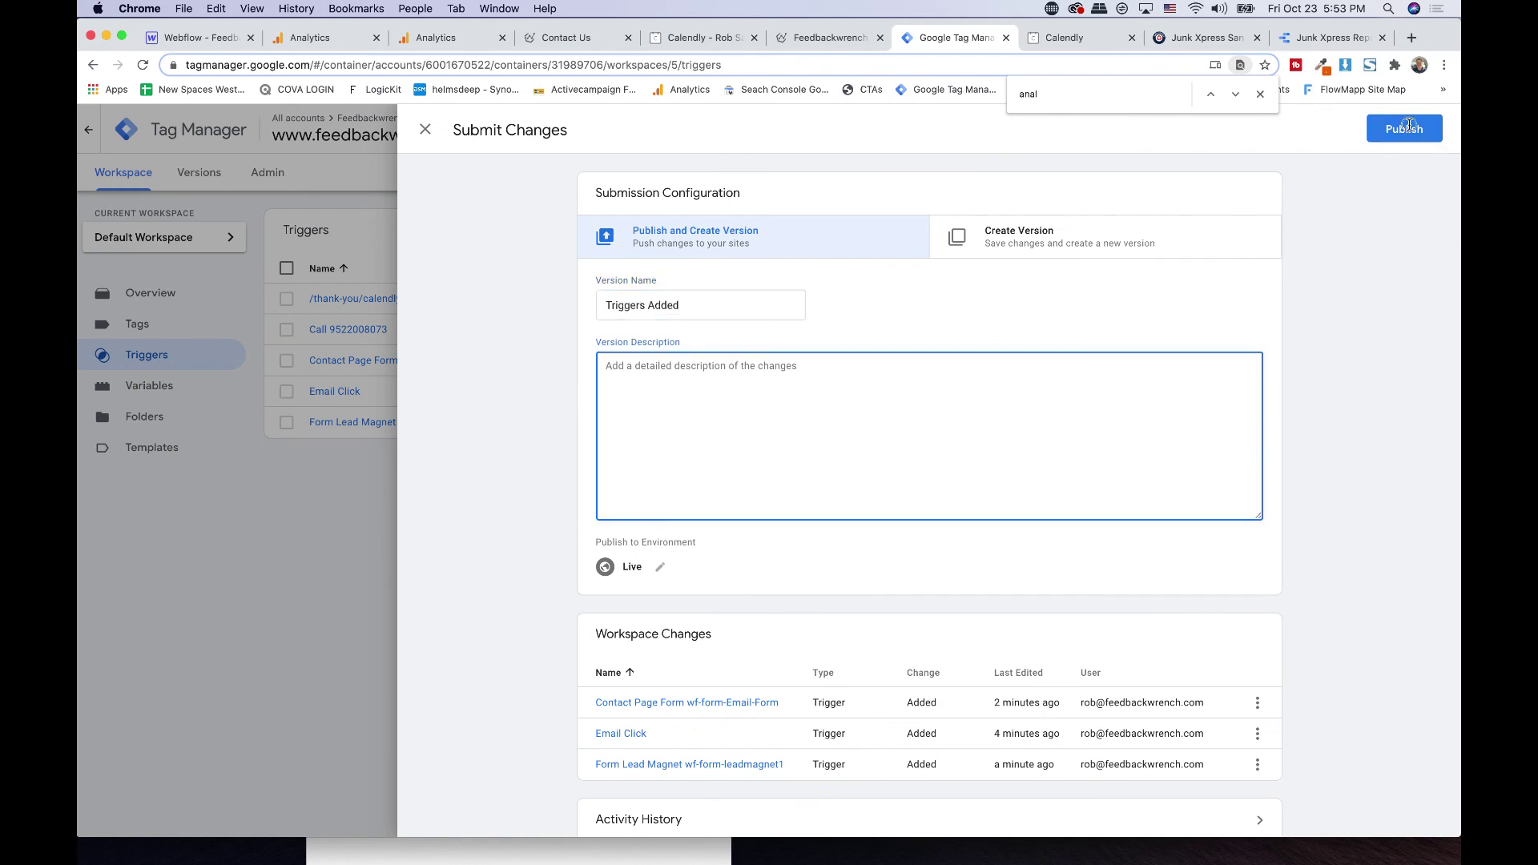
{"action": "left_click", "coordinate": [1260, 95]}
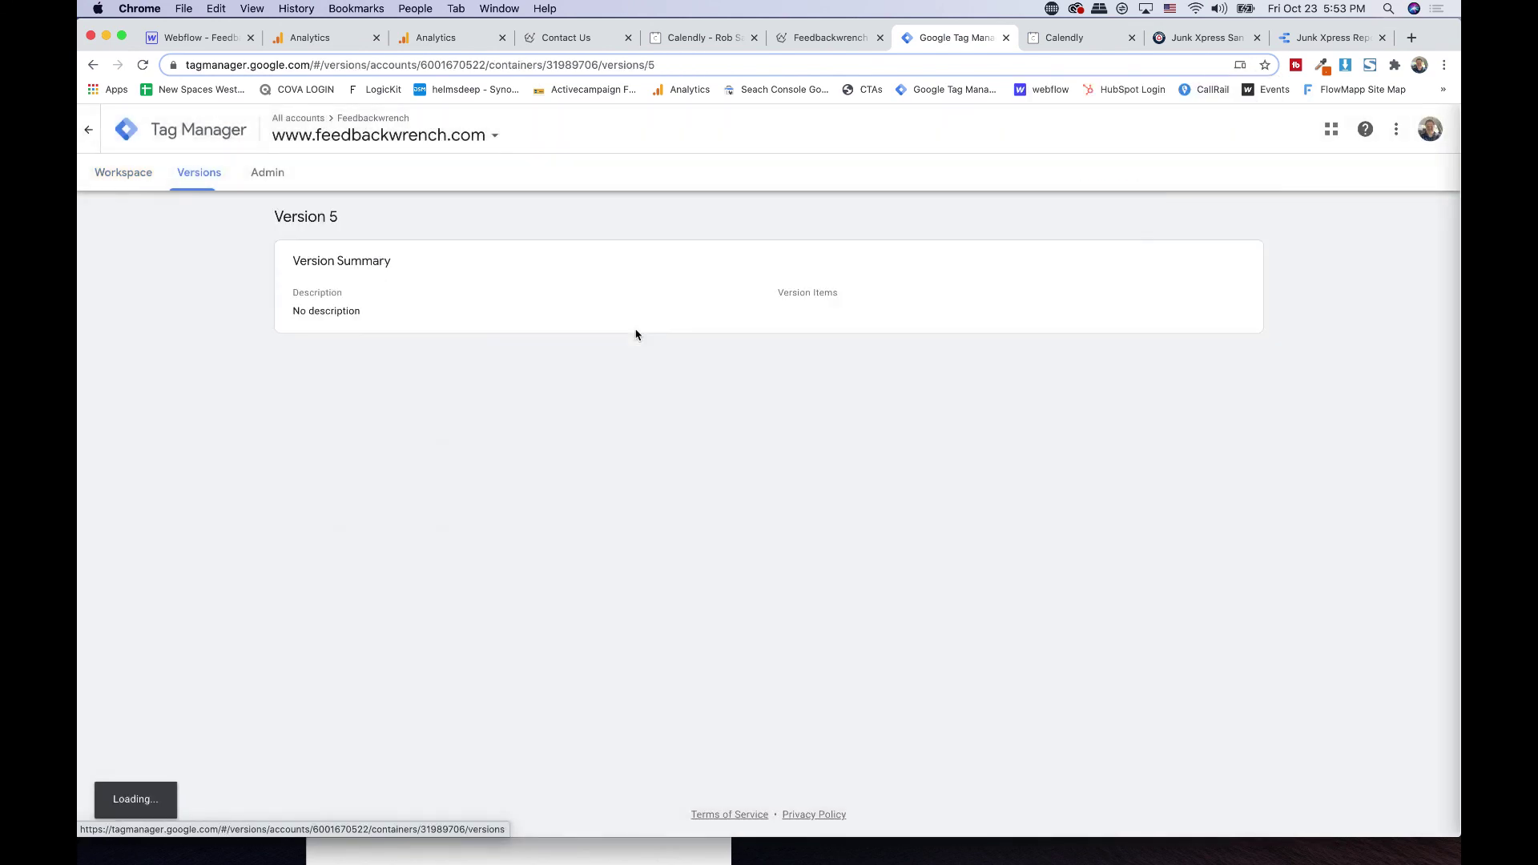
{"action": "left_click", "coordinate": [136, 177]}
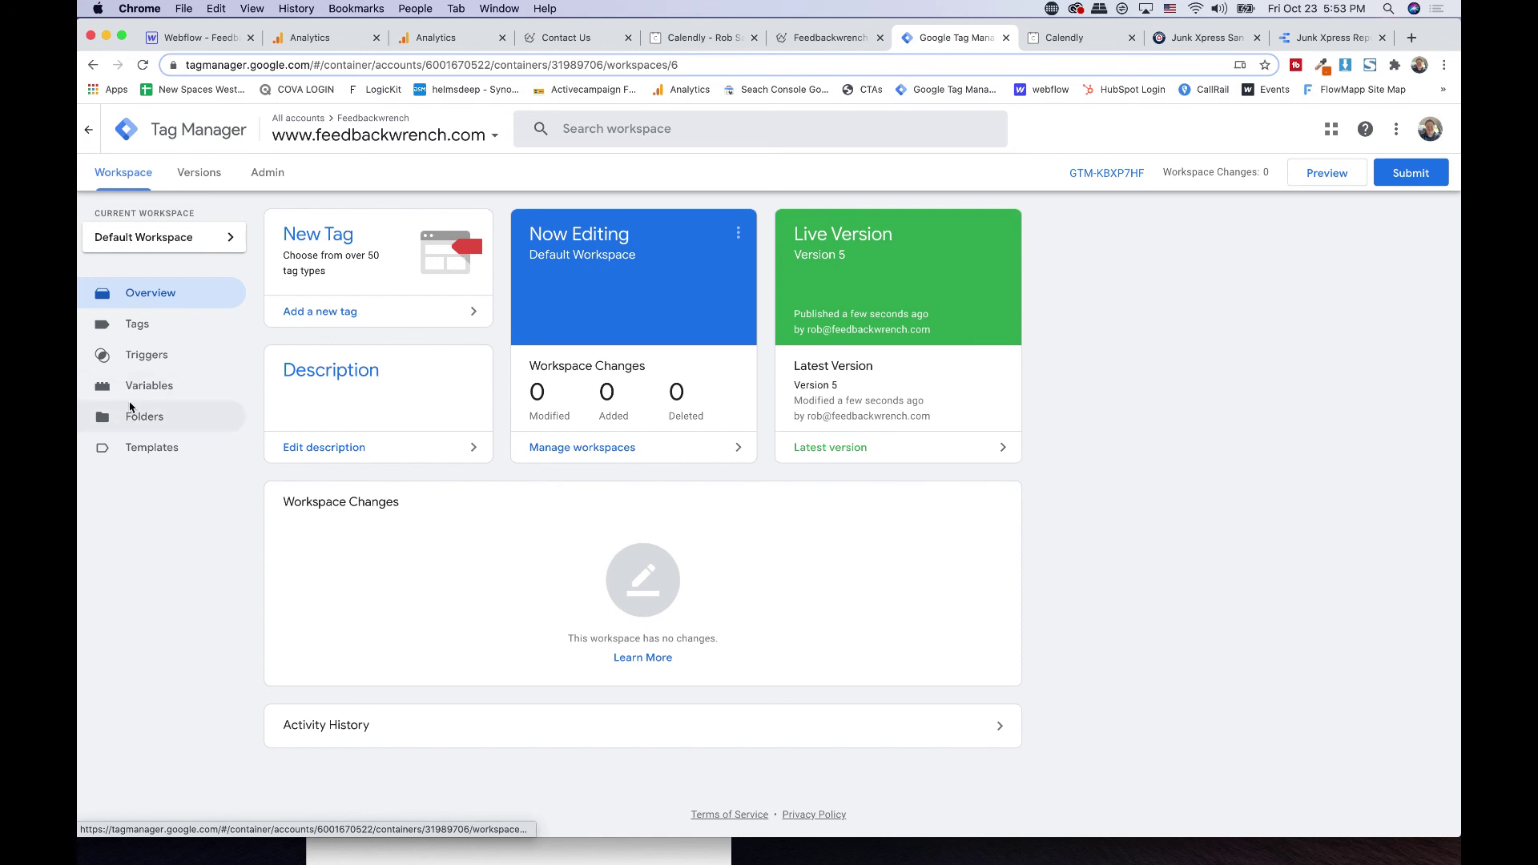
- Delete the Analytics Calendar Book ty, Analytics Calendly and Gads Calendar Booked tags
{"action": "left_click", "coordinate": [140, 324]}
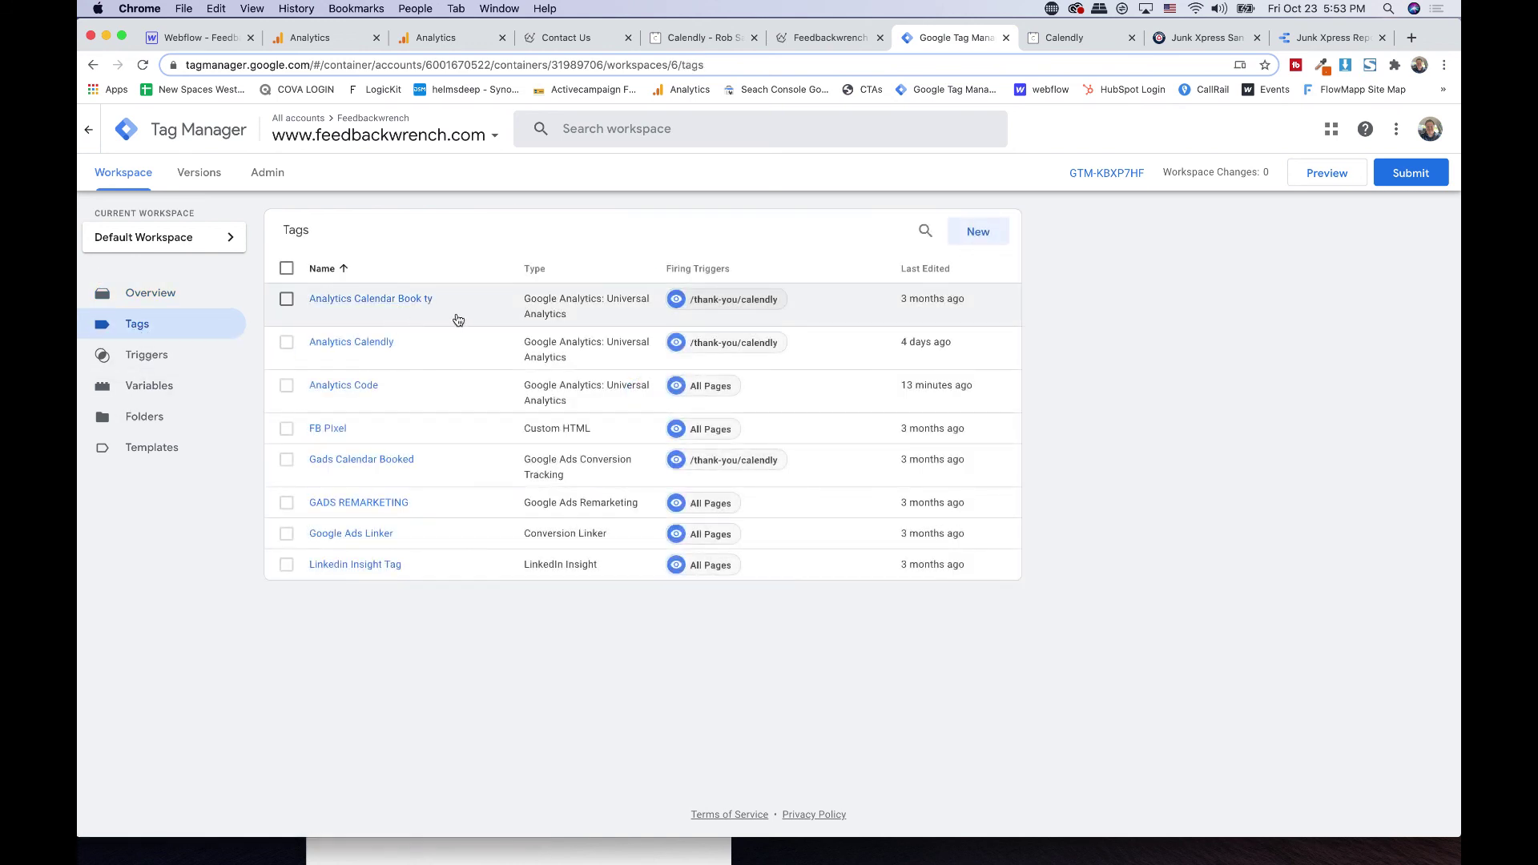
{"action": "left_click", "coordinate": [286, 299]}
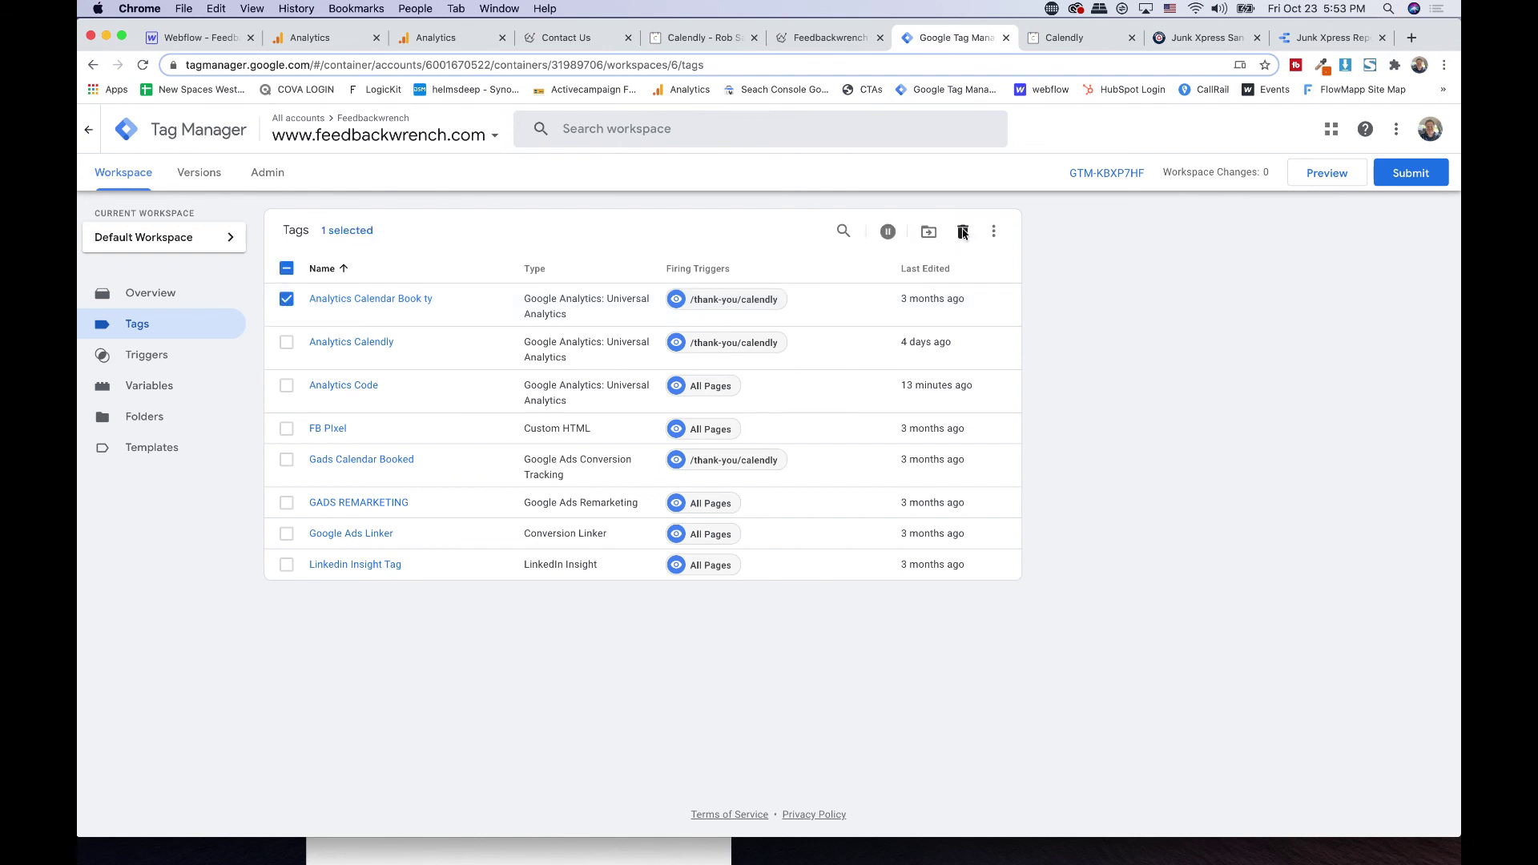
{"action": "left_click", "coordinate": [962, 232]}
{"action": "left_click", "coordinate": [882, 303]}
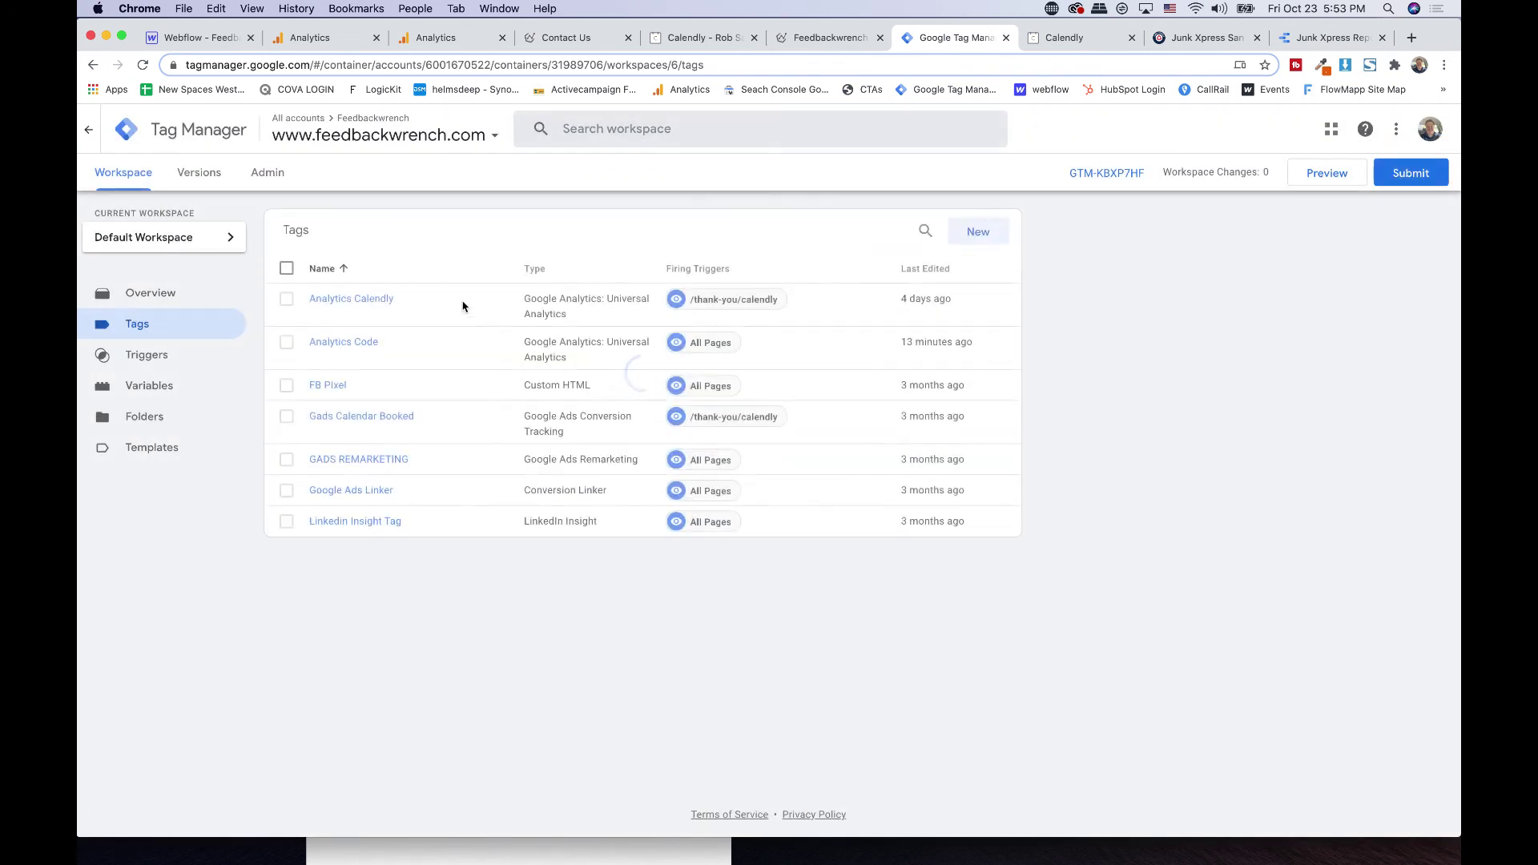
{"action": "left_click", "coordinate": [286, 299]}
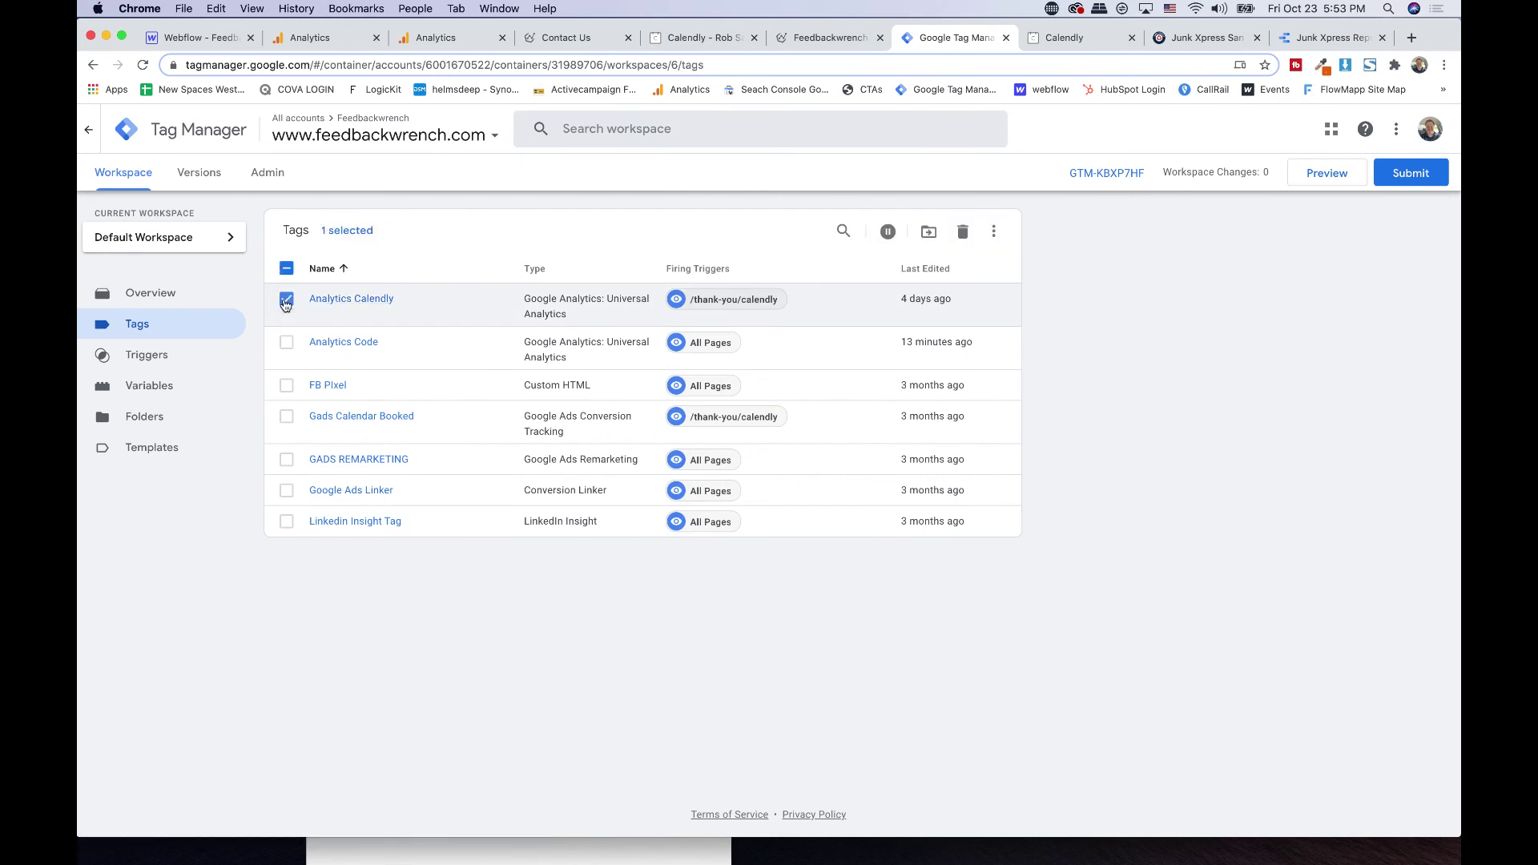
{"action": "left_click", "coordinate": [962, 232]}
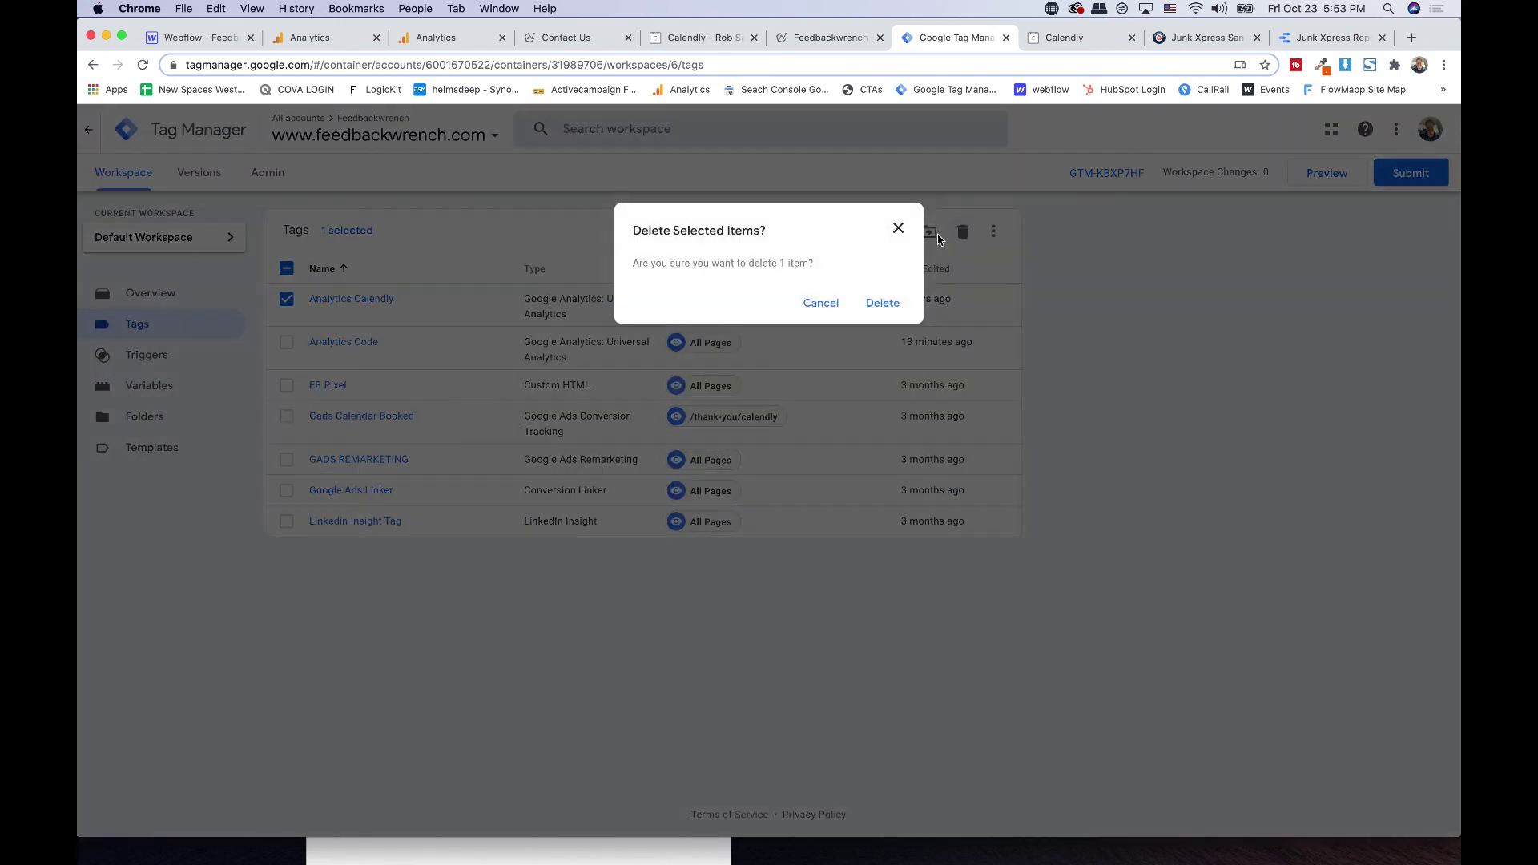
{"action": "left_click", "coordinate": [882, 303]}
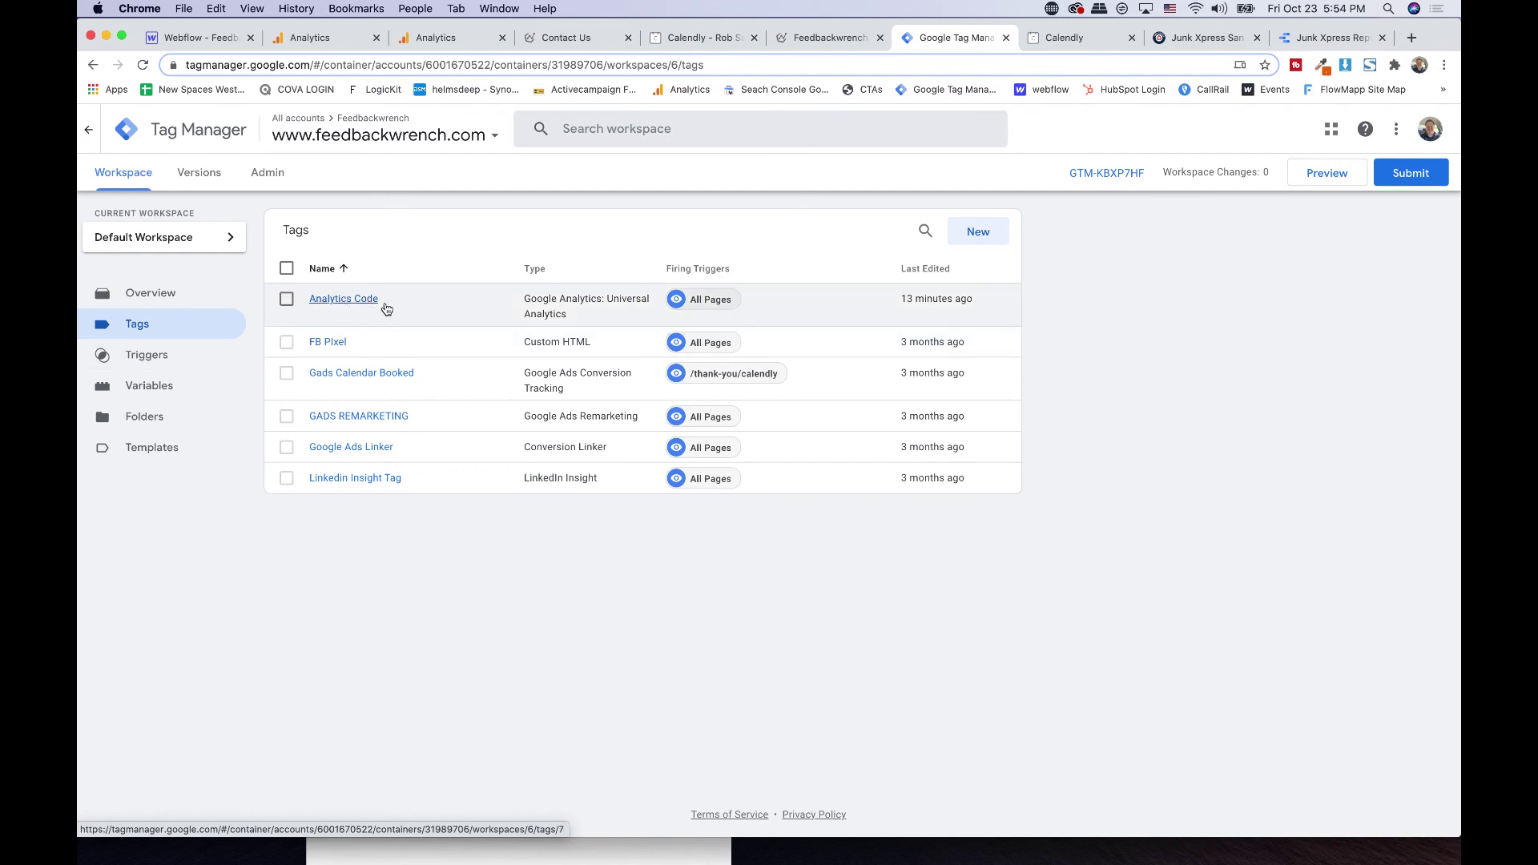
{"action": "left_click", "coordinate": [286, 373]}
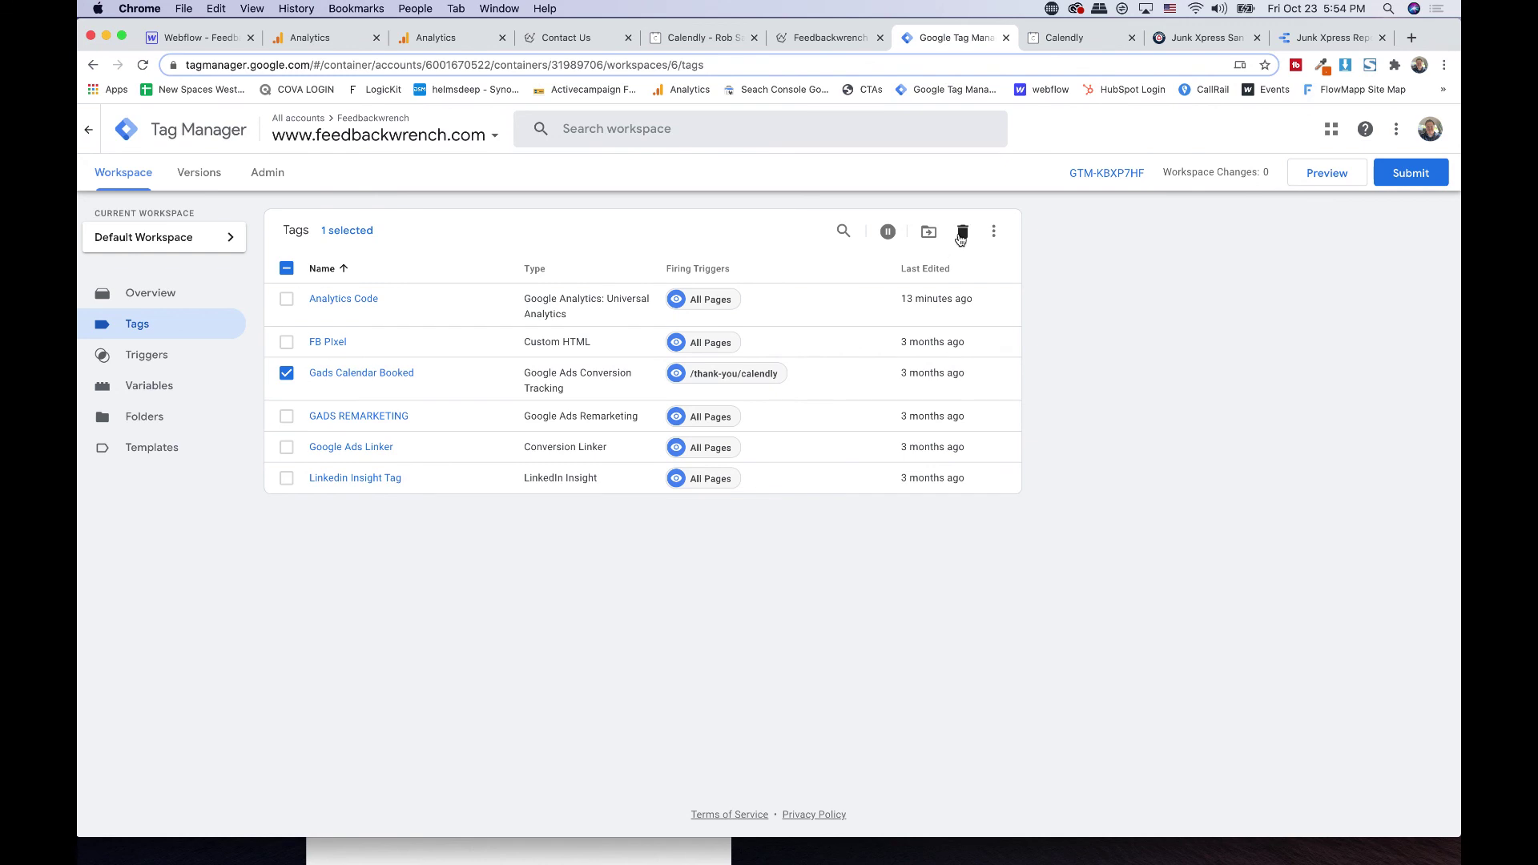
{"action": "left_click", "coordinate": [963, 231]}
{"action": "left_click", "coordinate": [882, 303]}
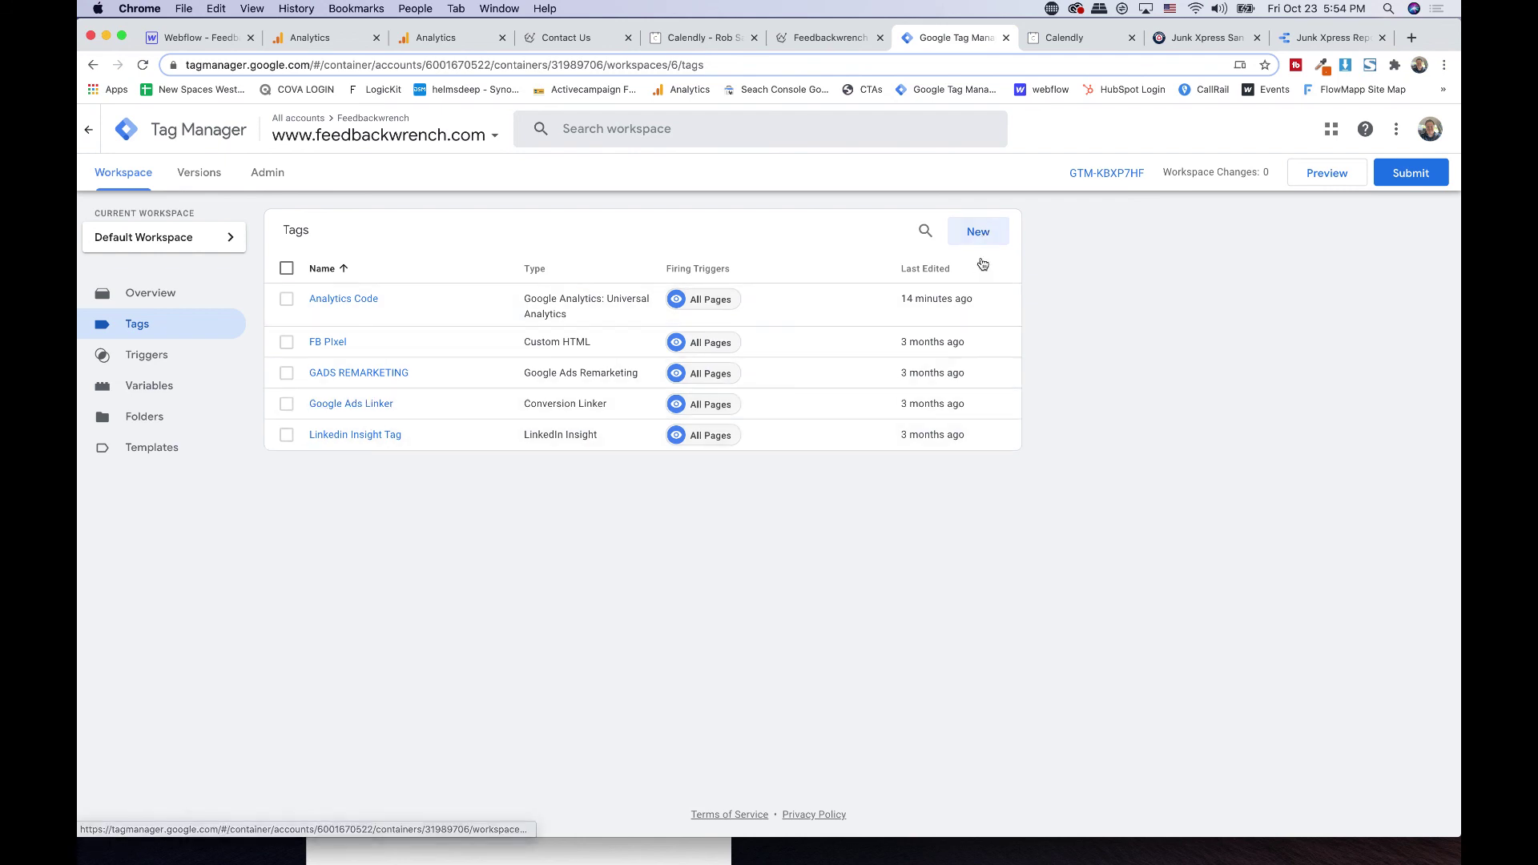
- Create a tag named 'Analytics Phone Click' as a Universal Analytics Event tag
{"action": "left_click", "coordinate": [985, 232]}
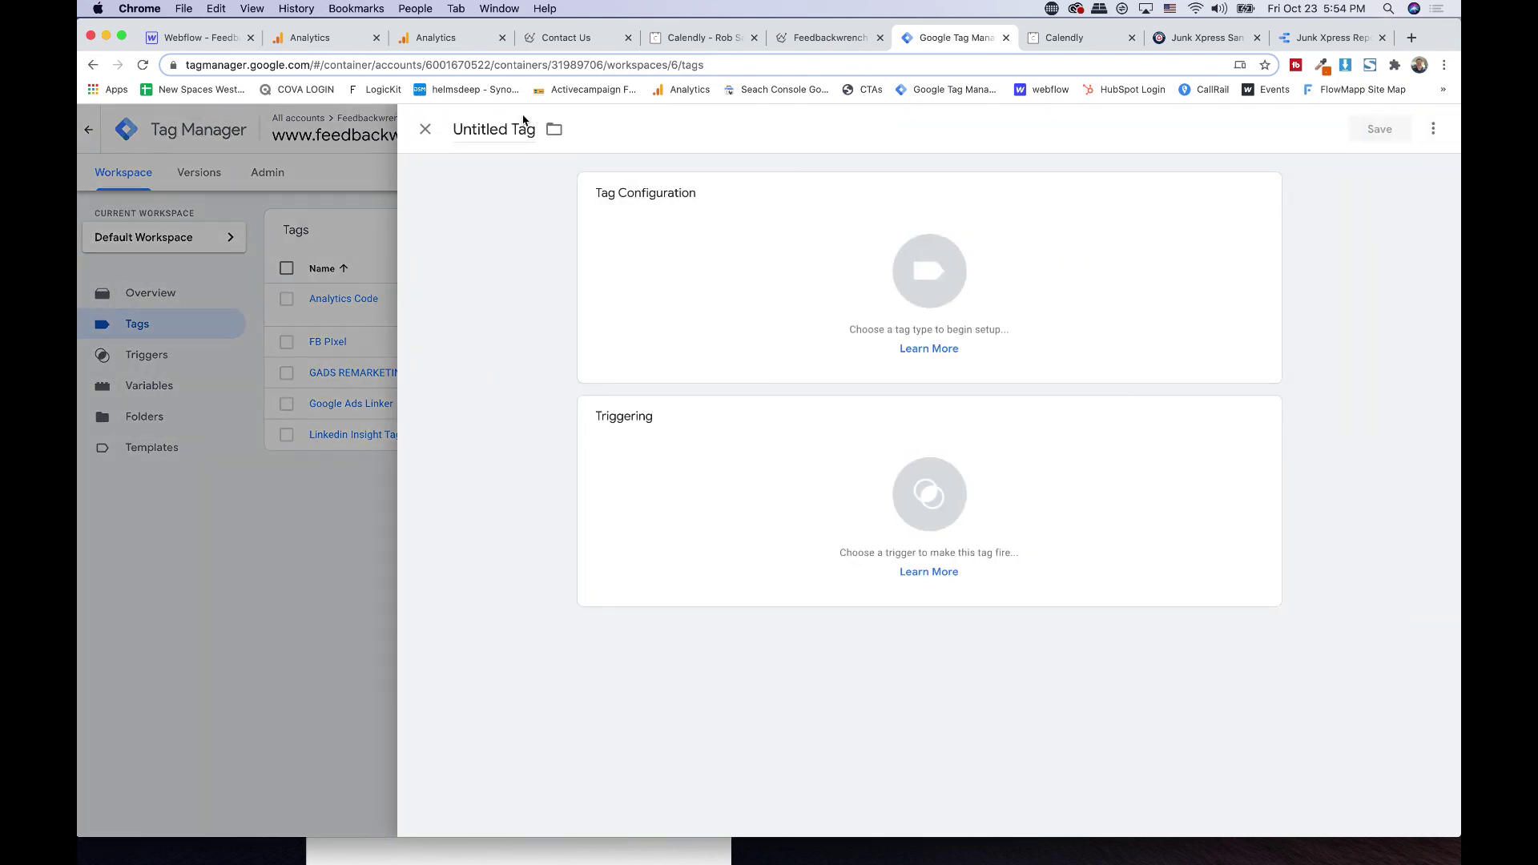
{"action": "left_click", "coordinate": [503, 132]}
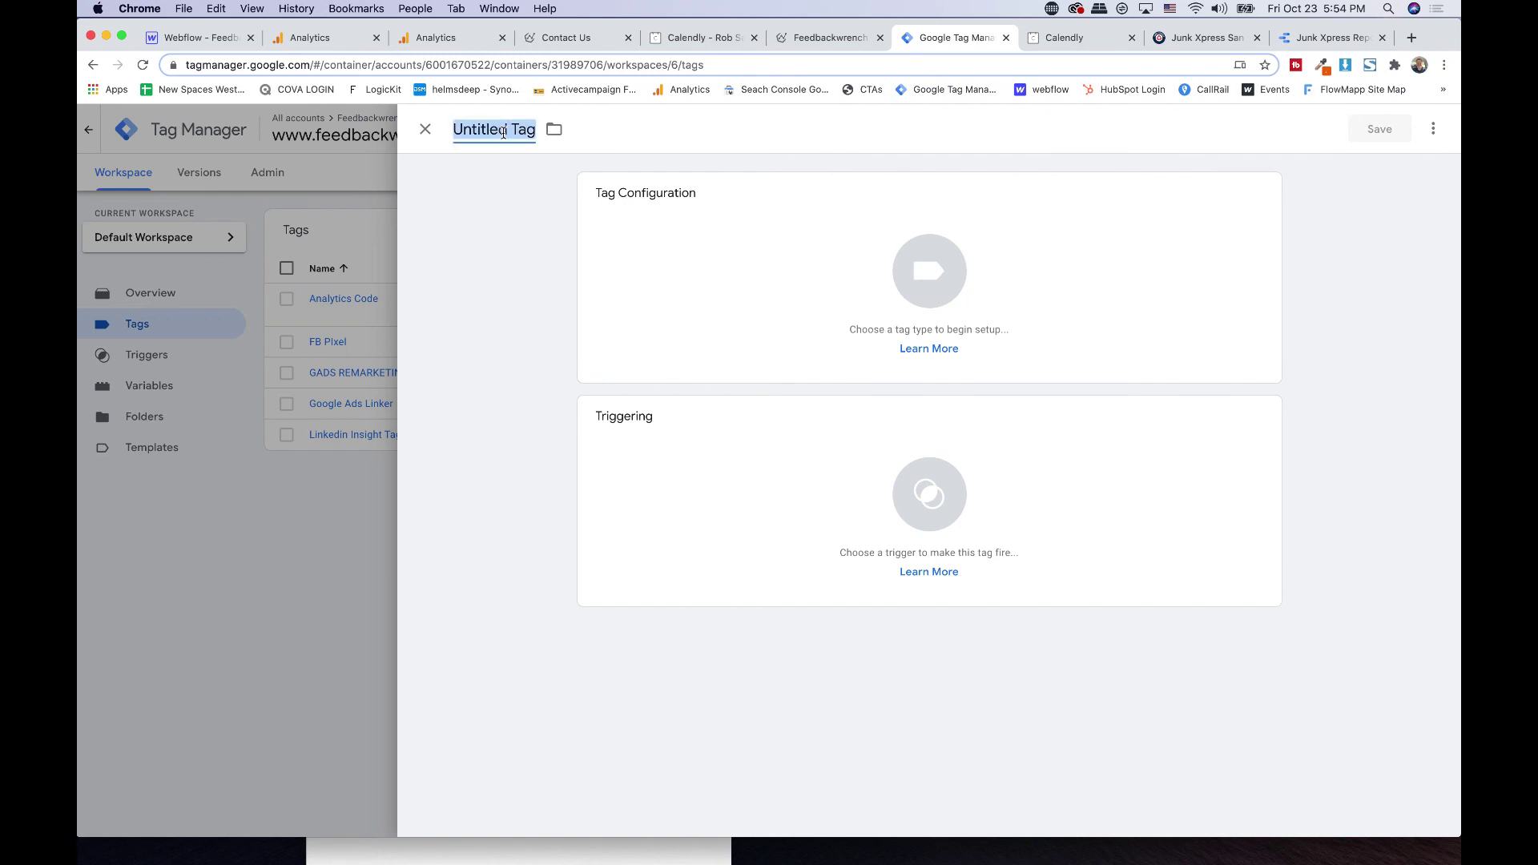
{"action": "type", "text": "ANal"}
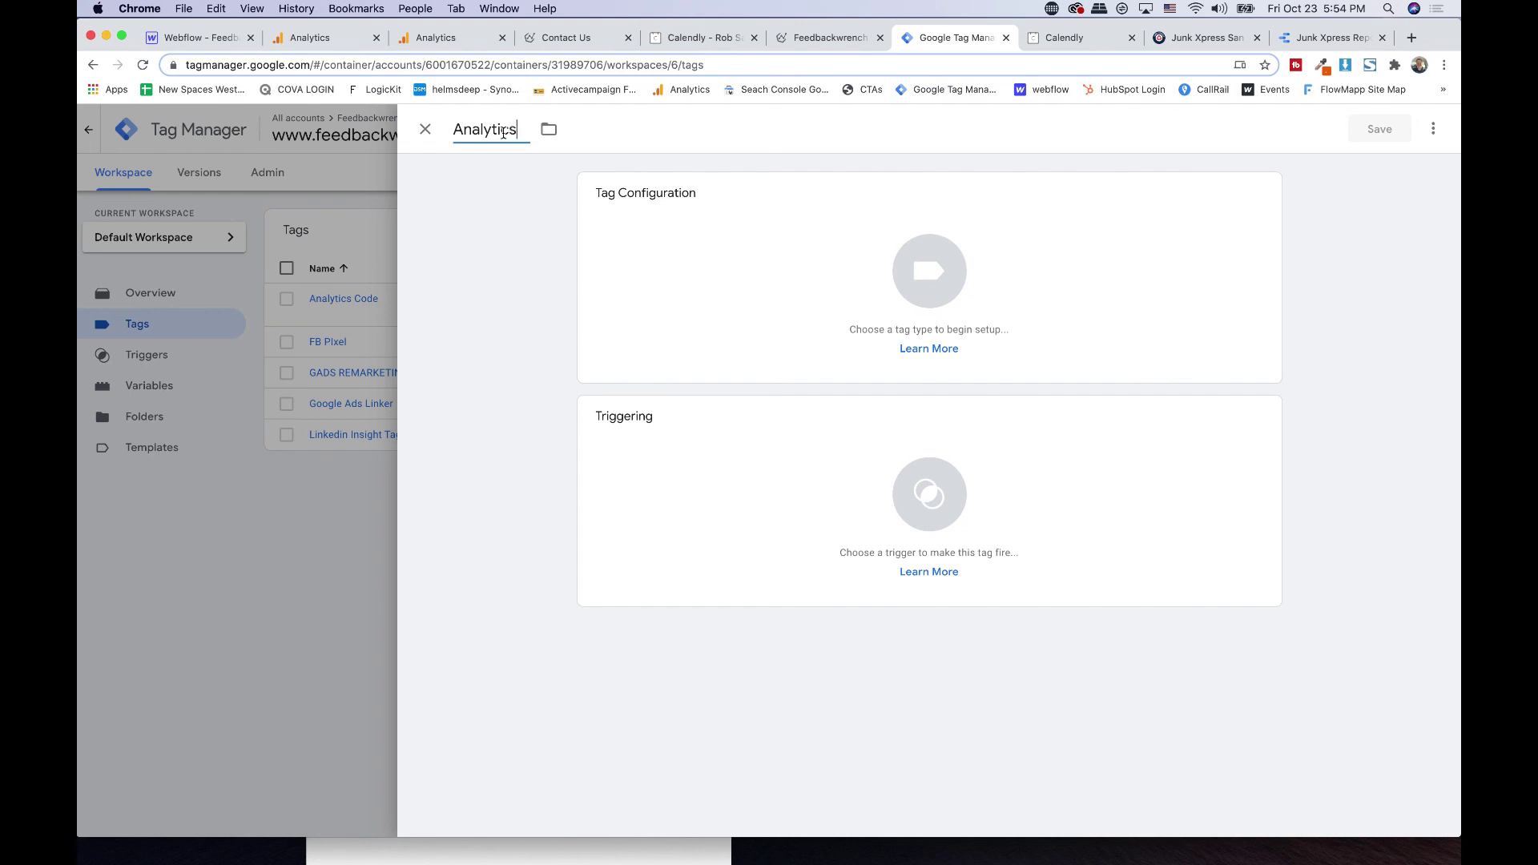
{"action": "type", "text": "ytics Phone Click"}
{"action": "left_click", "coordinate": [665, 228]}
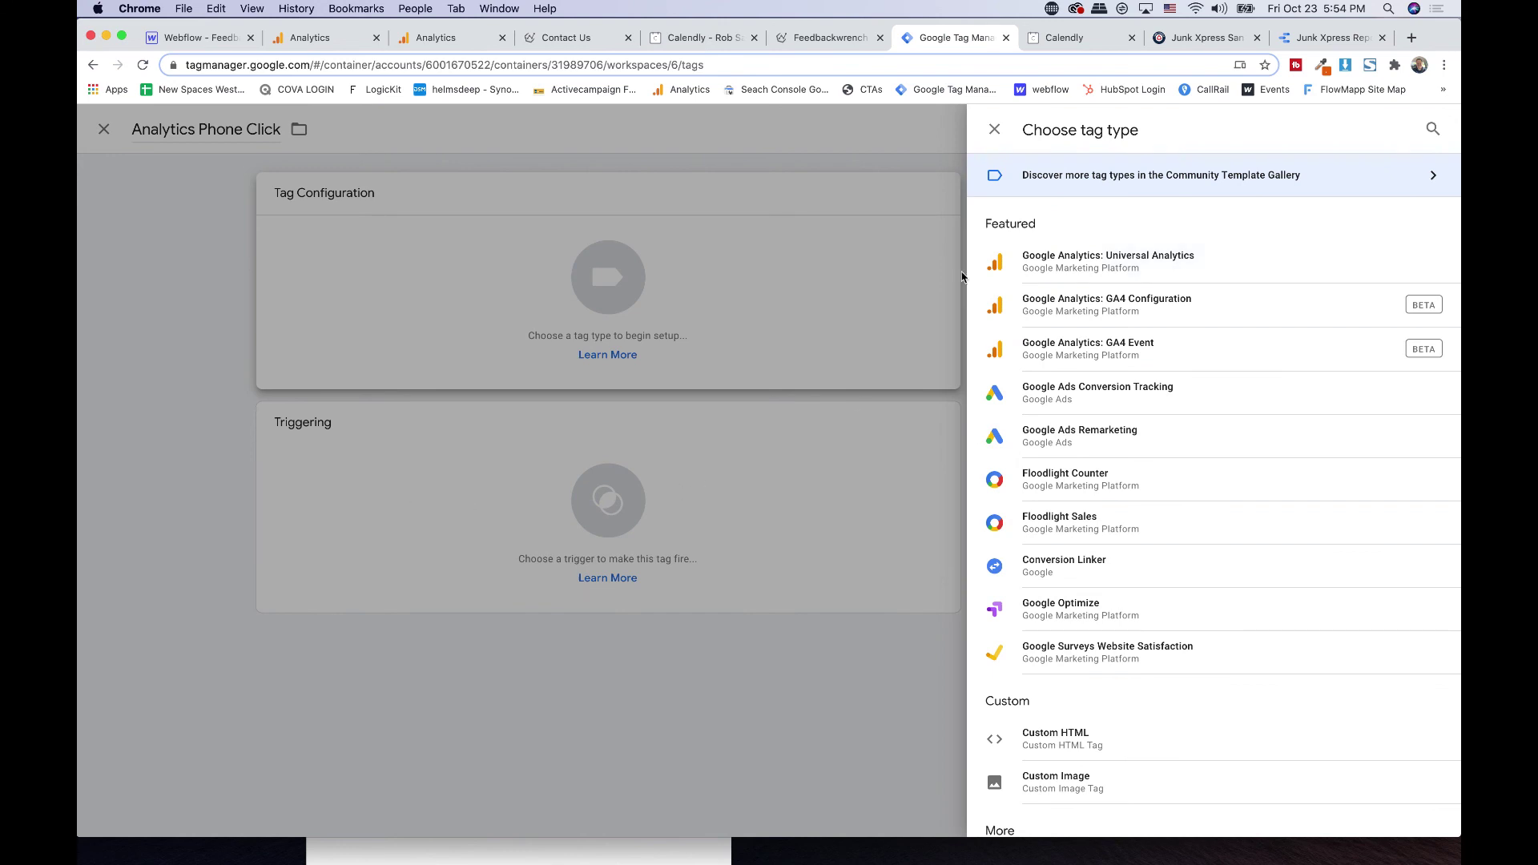
{"action": "left_click", "coordinate": [1077, 272]}
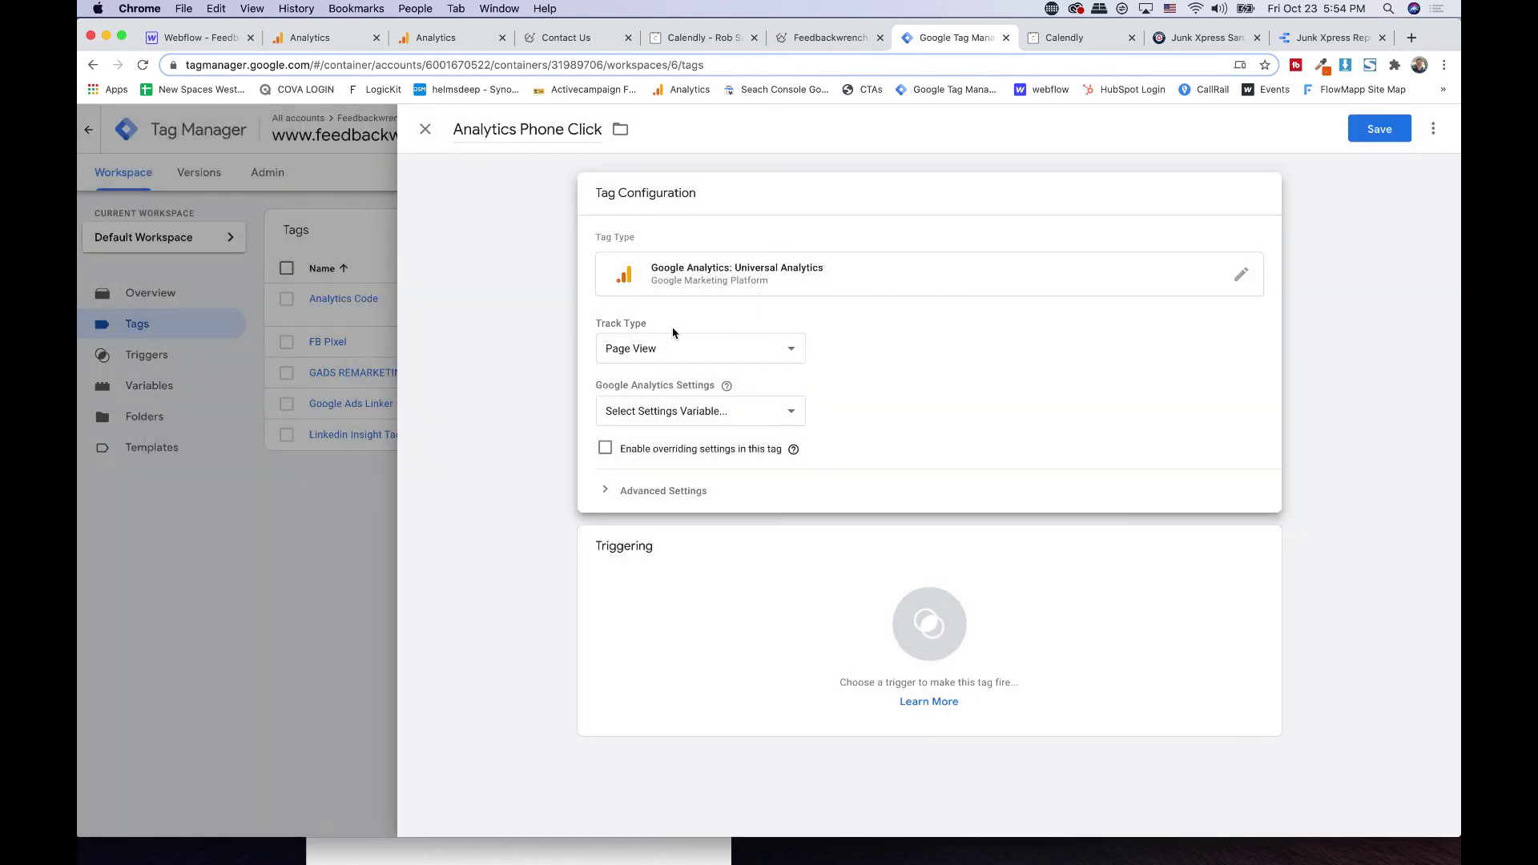
{"action": "left_click", "coordinate": [652, 350]}
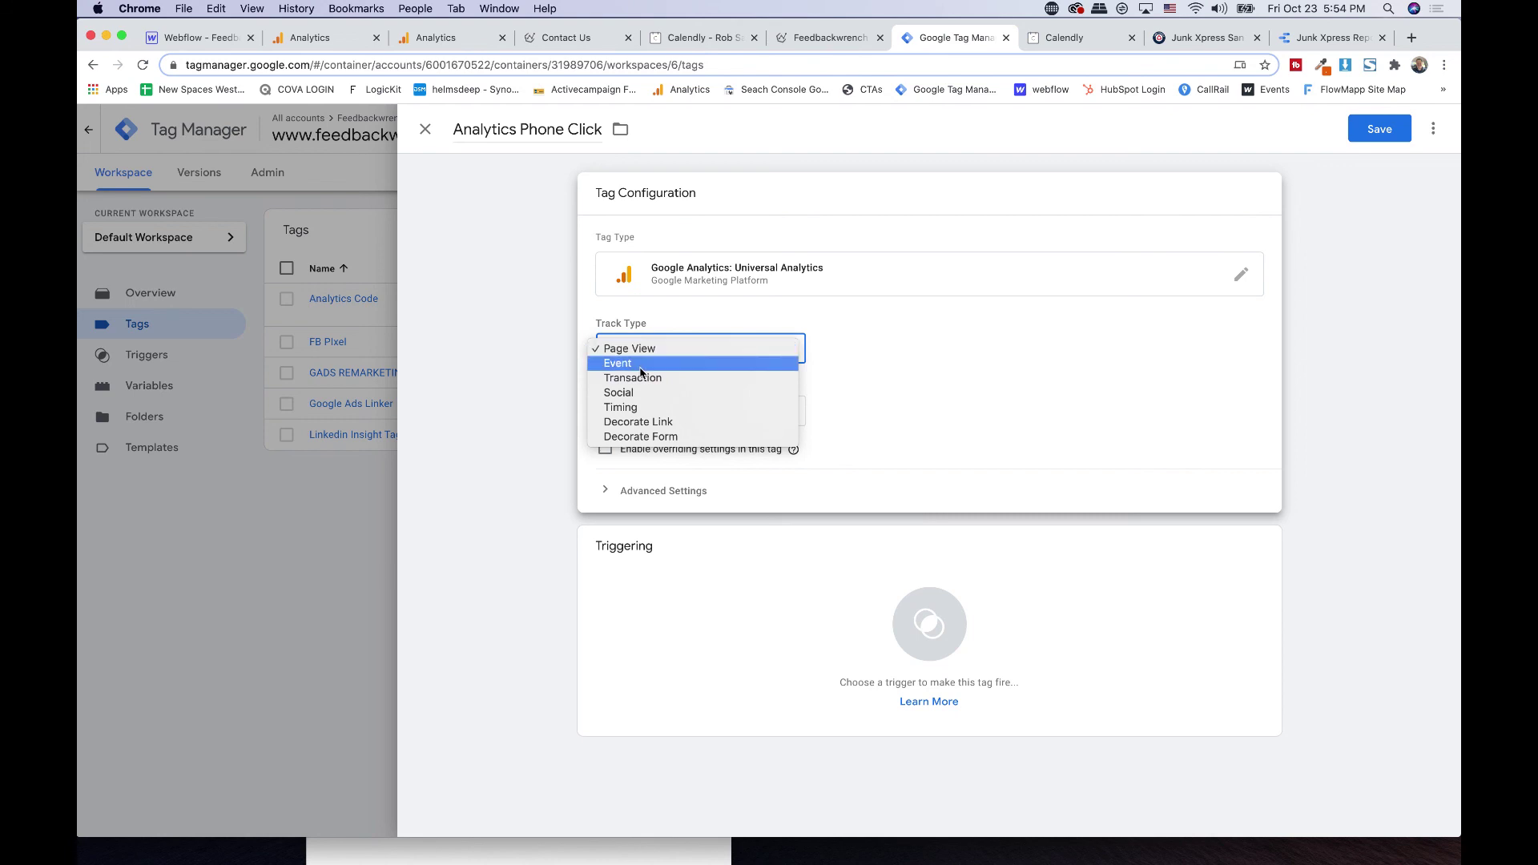
{"action": "left_click", "coordinate": [641, 364]}
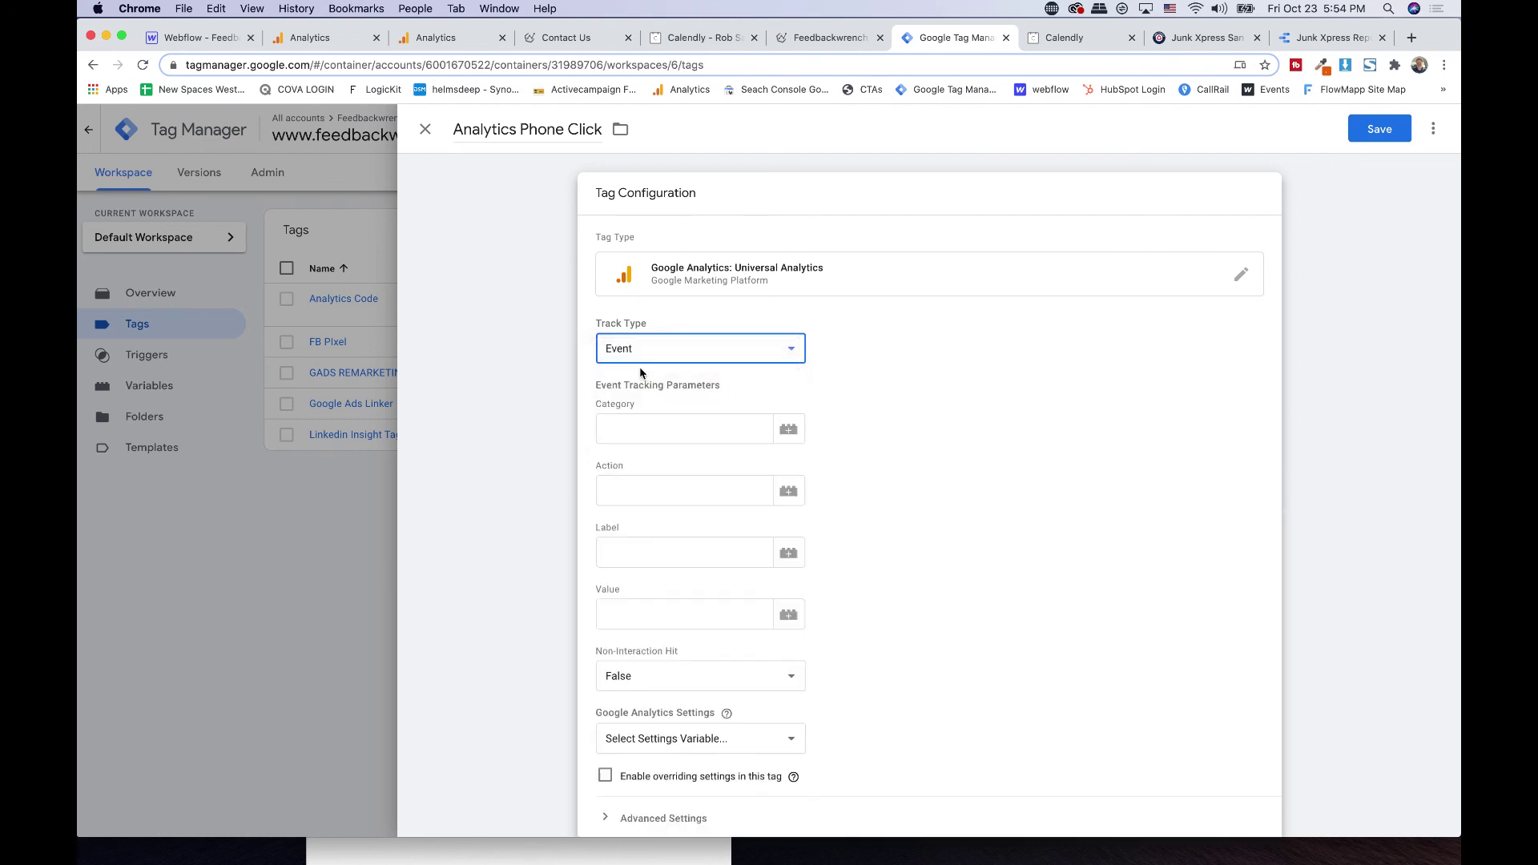
{"action": "scroll", "coordinate": [631, 354], "scroll_direction": "down", "scroll_amount": 2}
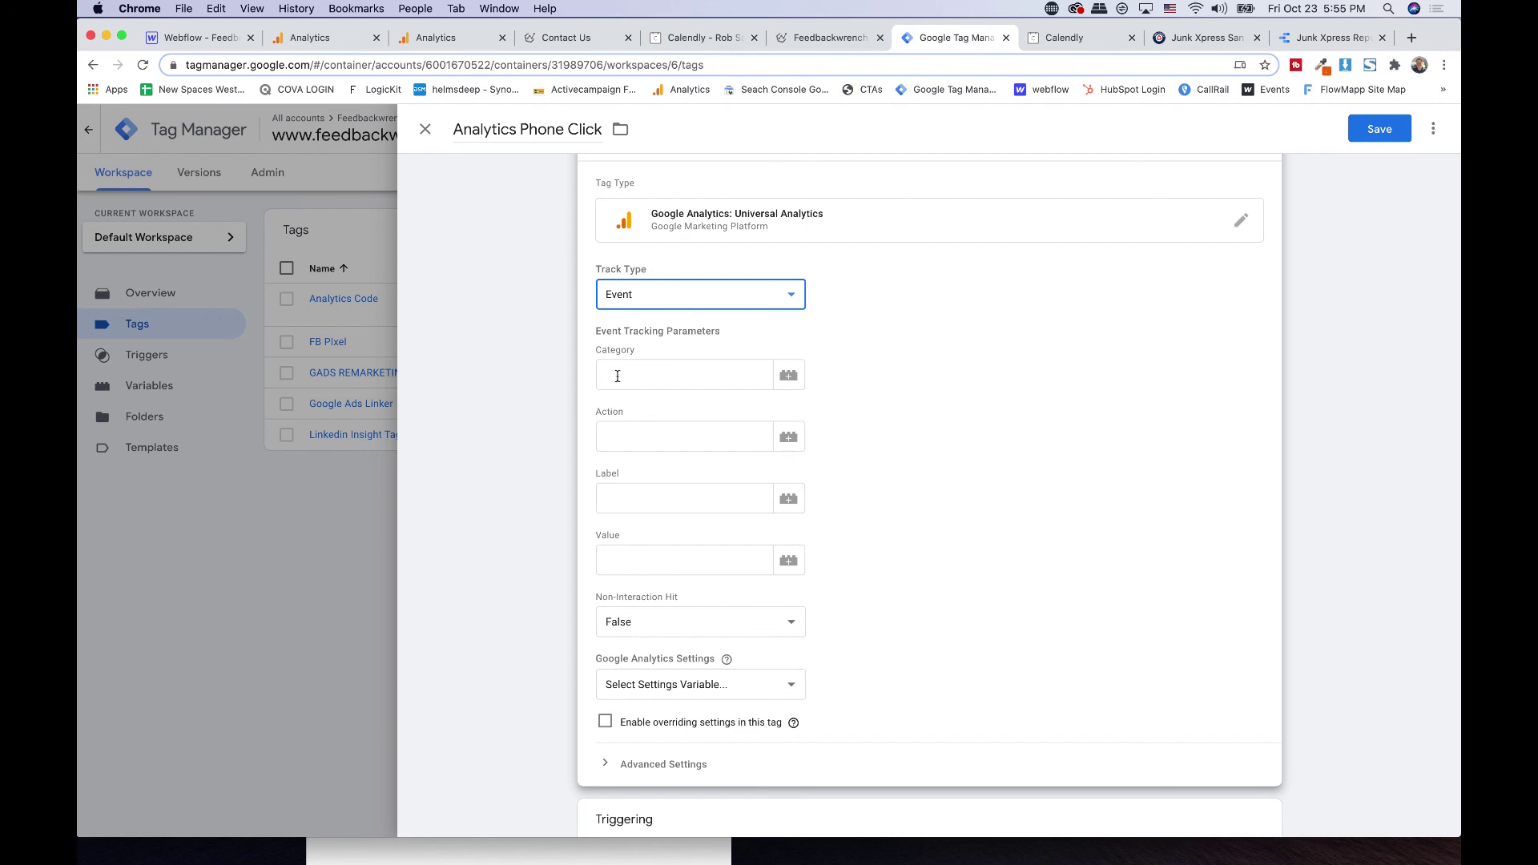
{"action": "left_click", "coordinate": [344, 37]}
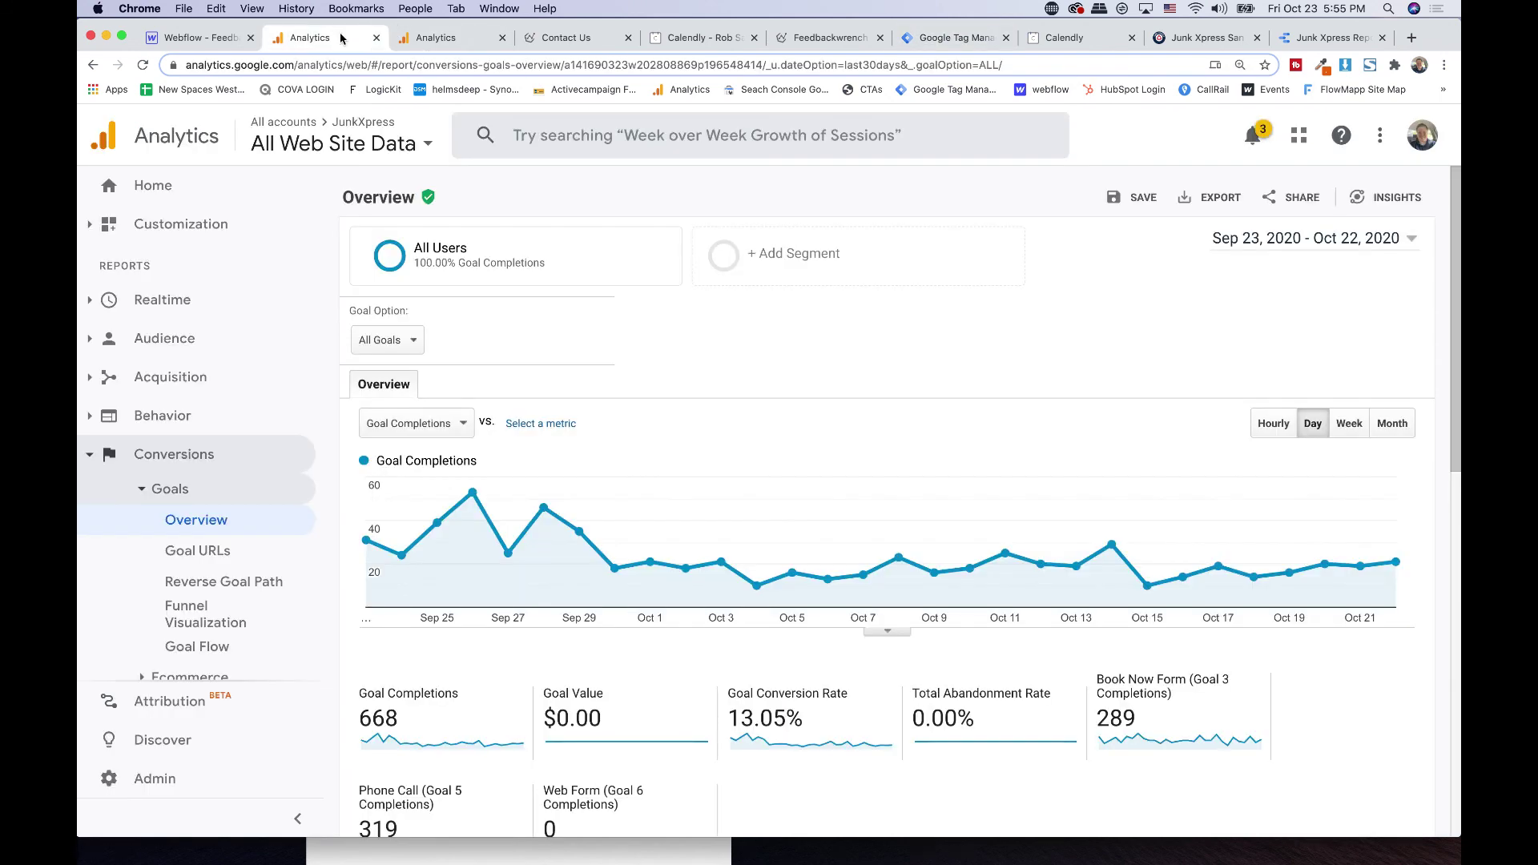
{"action": "left_click", "coordinate": [438, 40]}
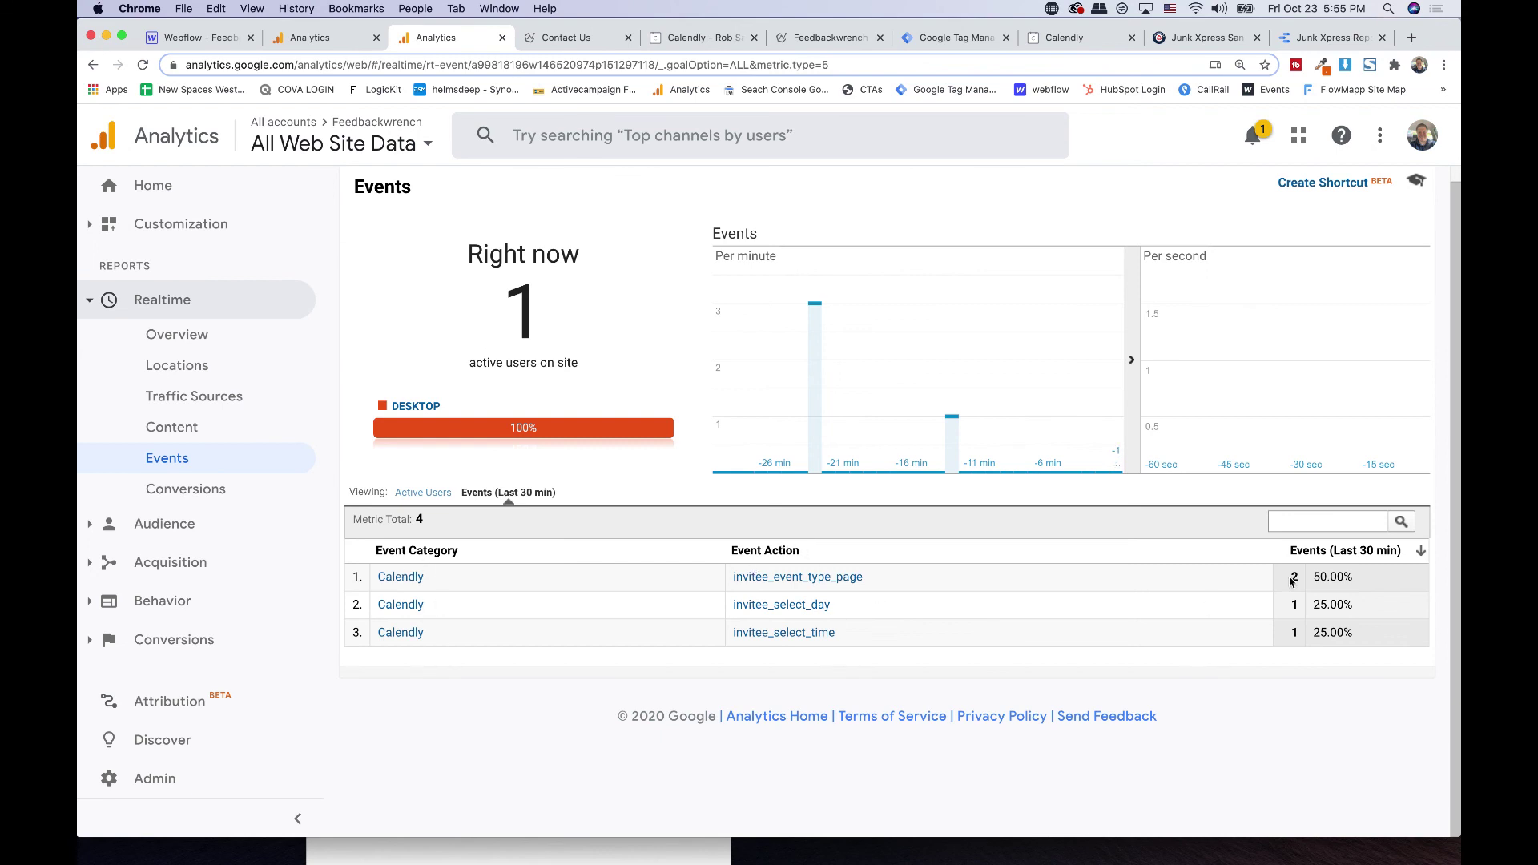
{"action": "left_click", "coordinate": [951, 41]}
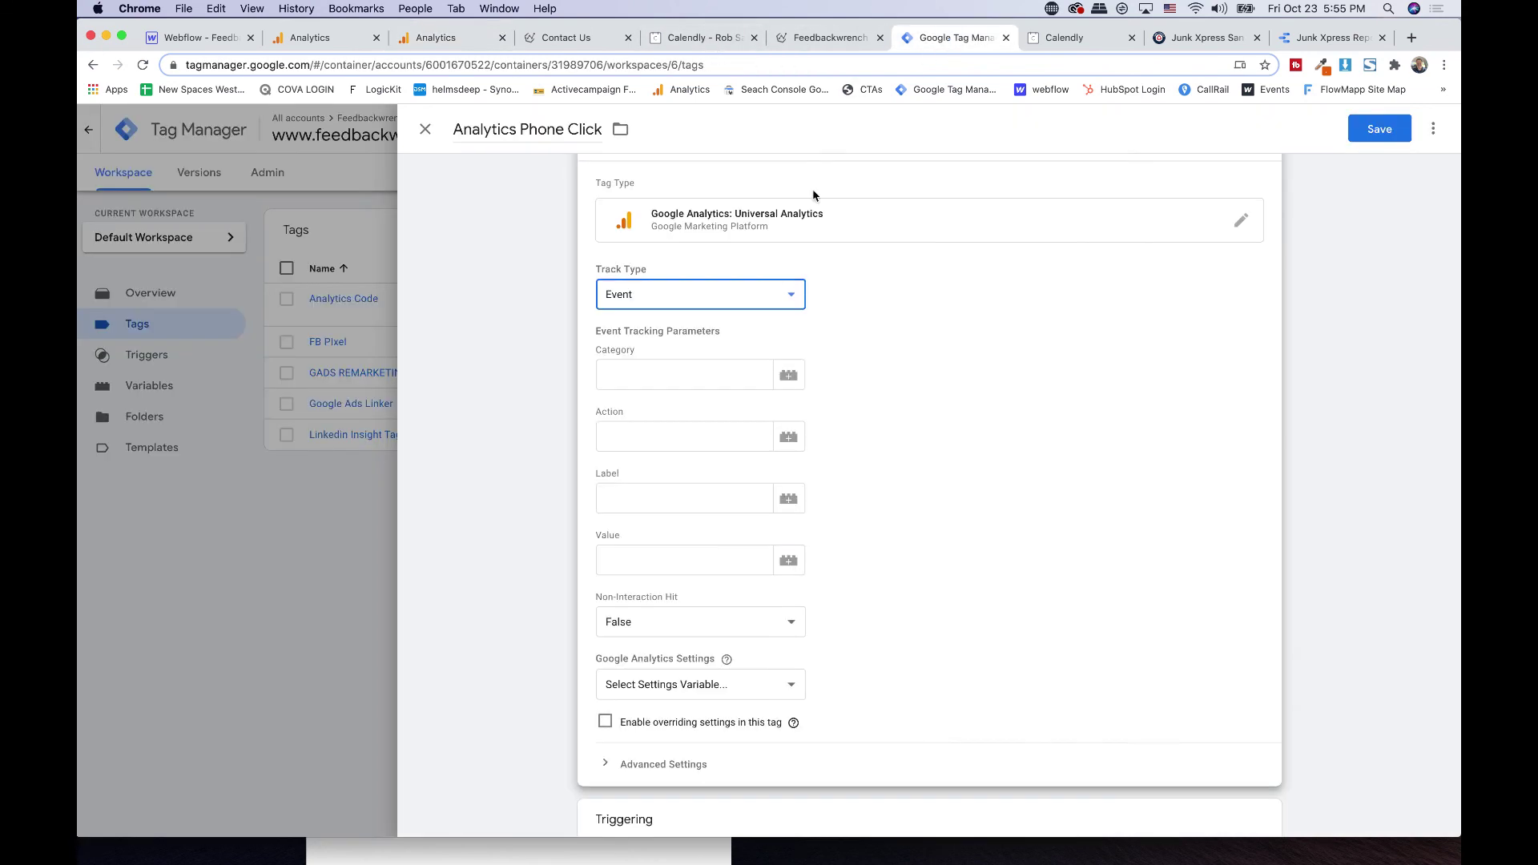
- Set event Category and Action to Phone and Label to {{Referrer}}, leaving Value empty
{"action": "left_click", "coordinate": [642, 379]}
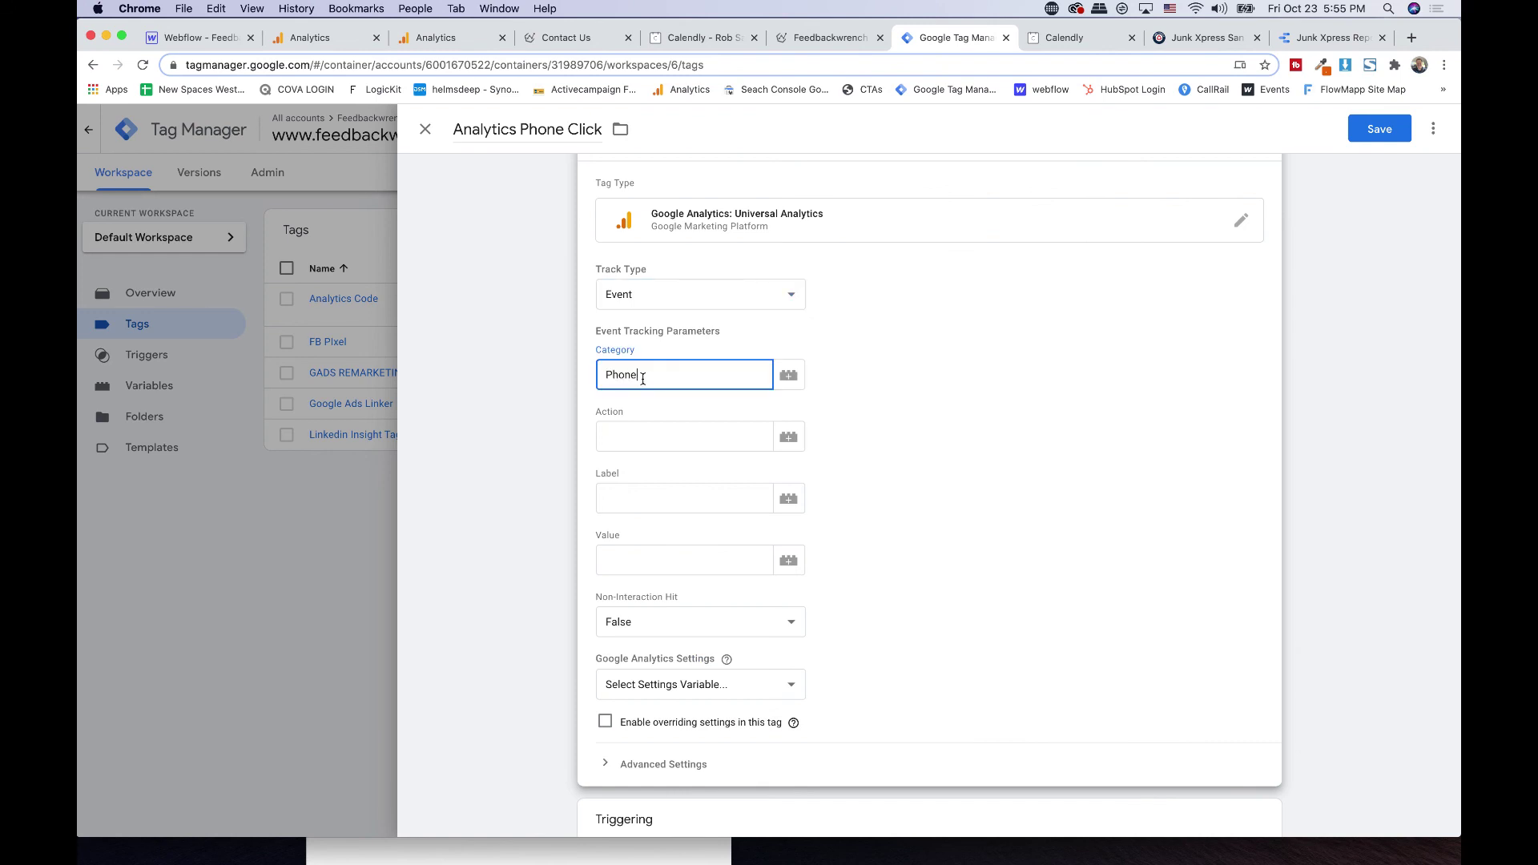
{"action": "key", "text": "Tab"}
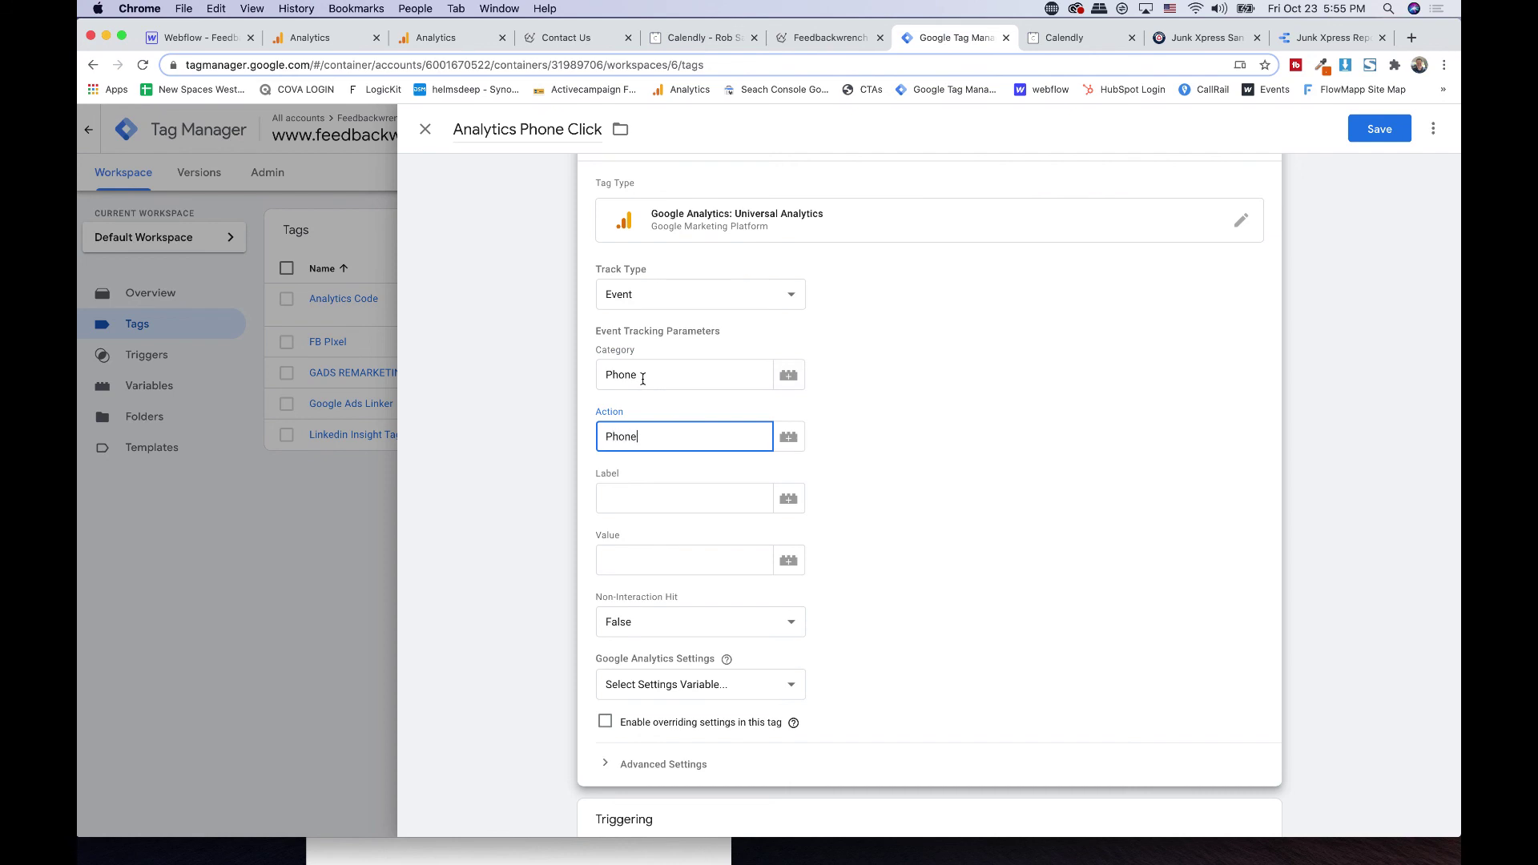
{"action": "left_click", "coordinate": [652, 486]}
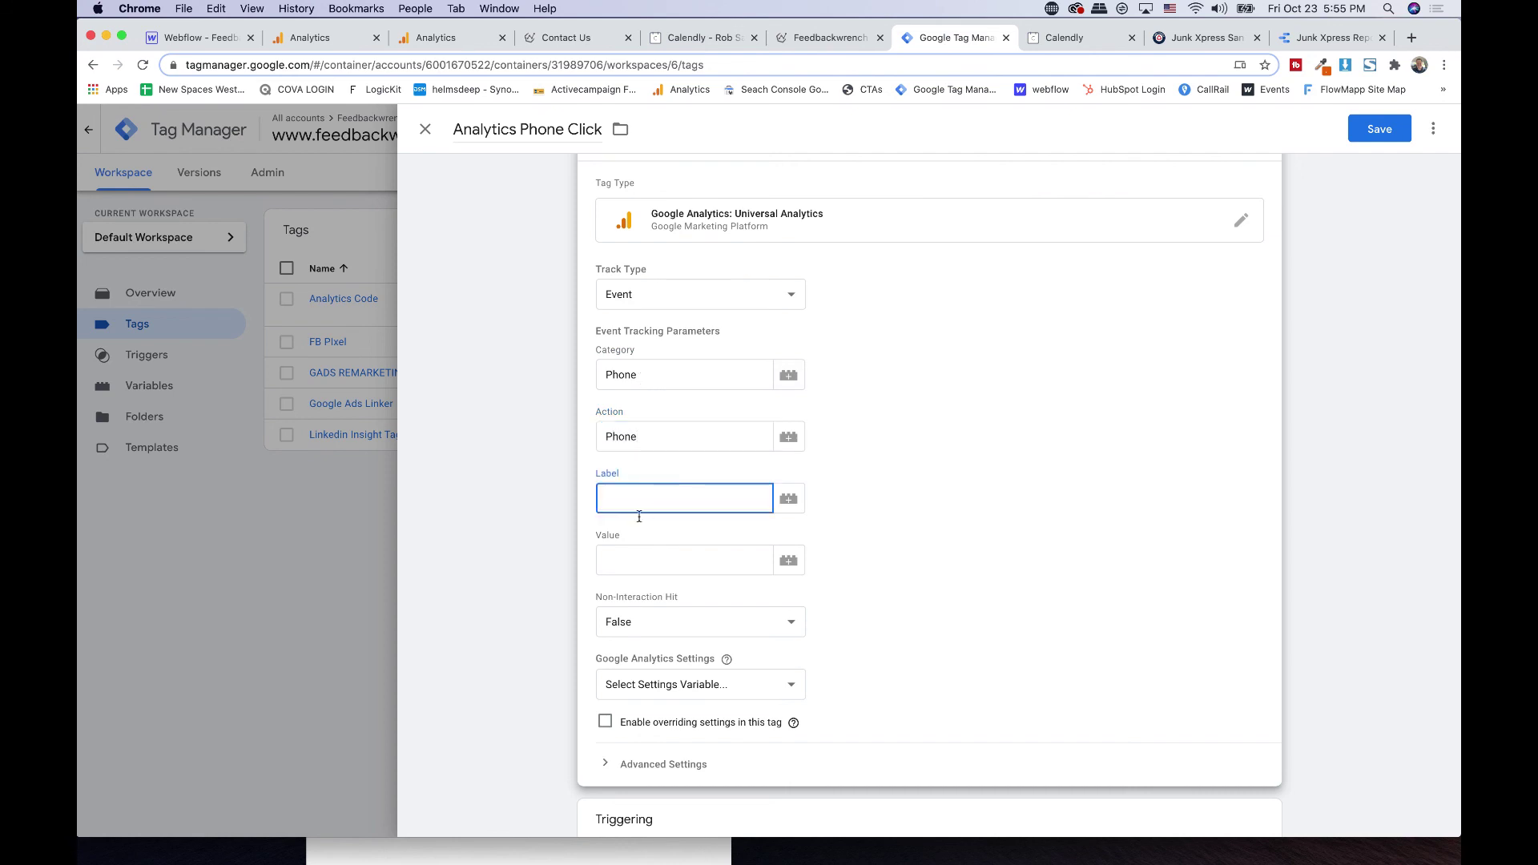
{"action": "left_click", "coordinate": [789, 500]}
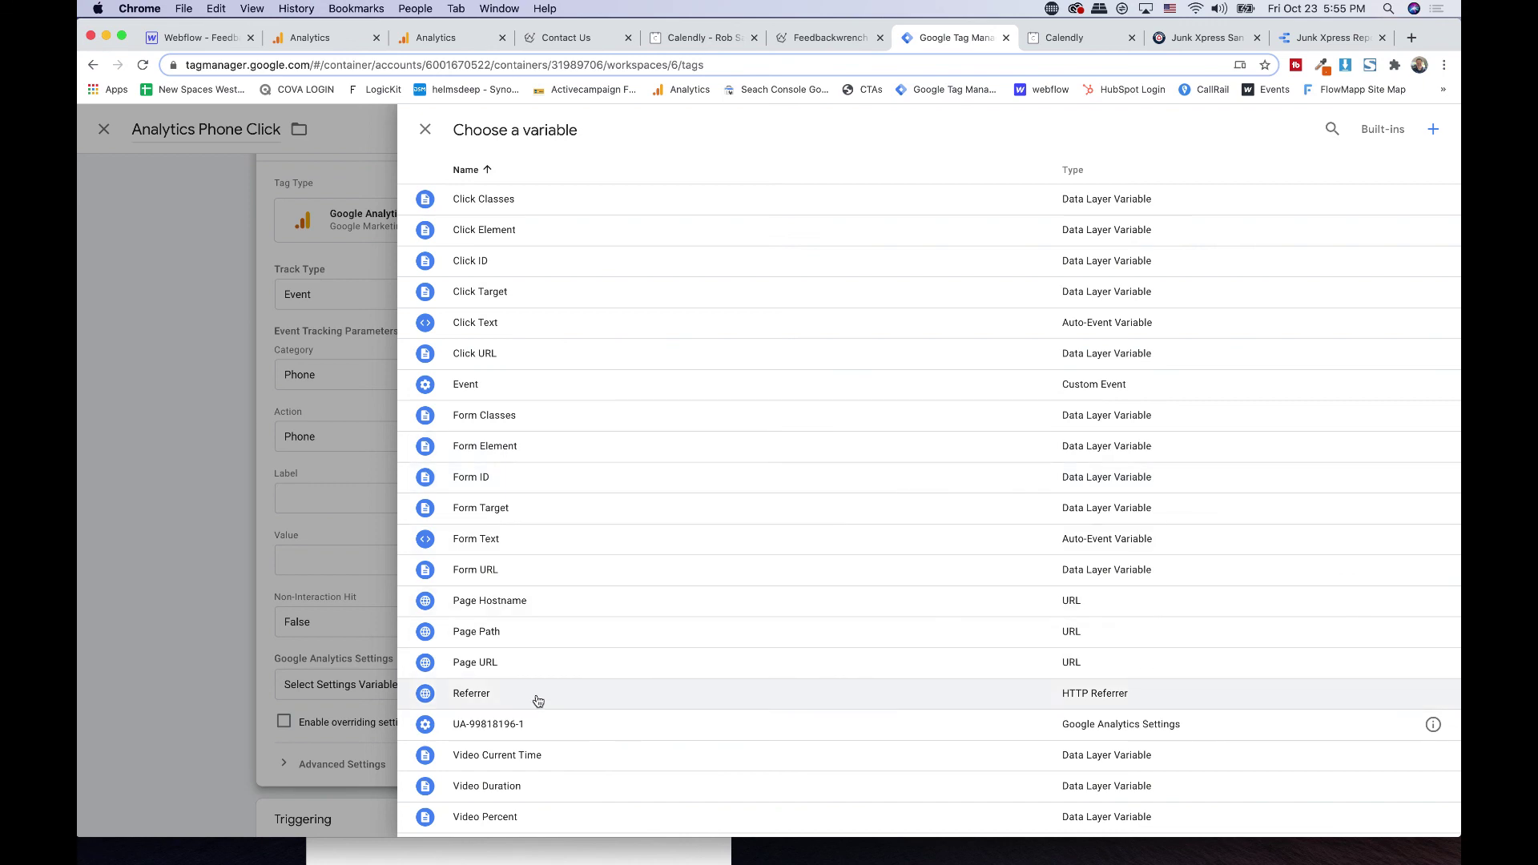
{"action": "left_click", "coordinate": [538, 700]}
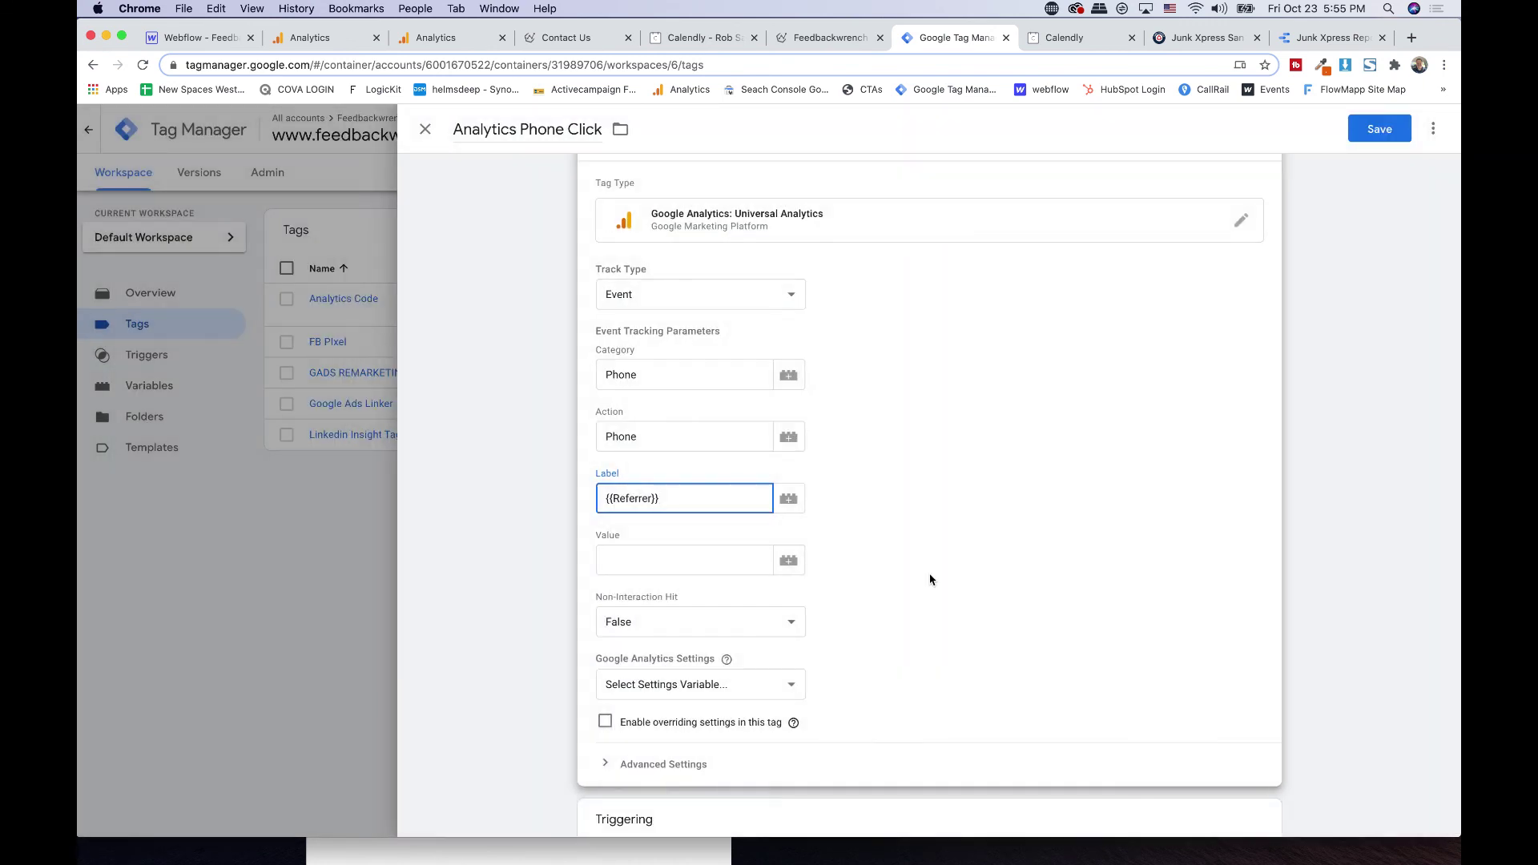
{"action": "scroll", "coordinate": [941, 507], "scroll_direction": "down", "scroll_amount": 3}
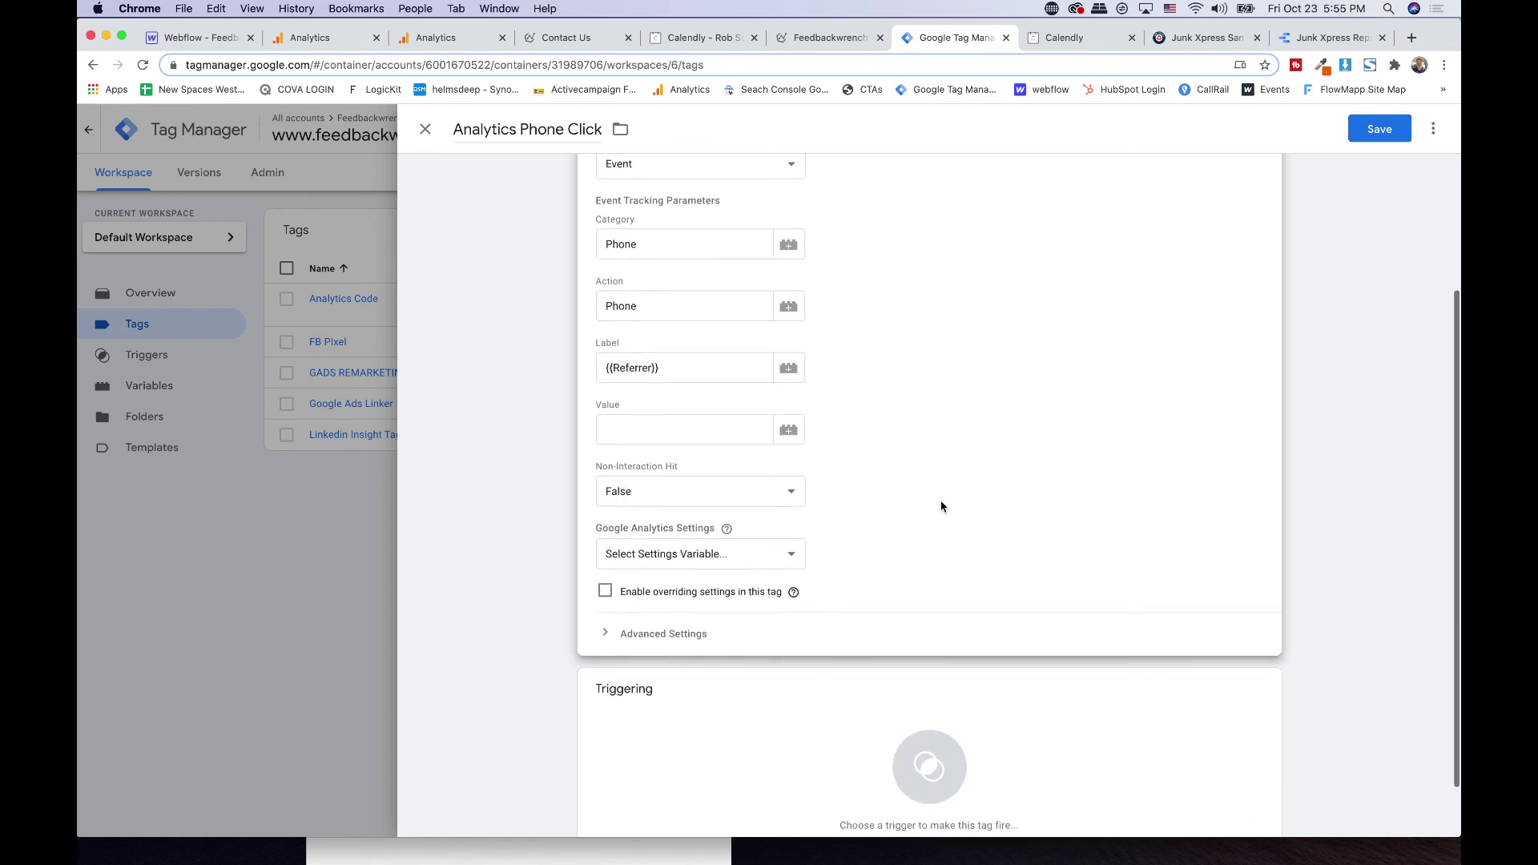
{"action": "left_click", "coordinate": [677, 402]}
{"action": "left_click", "coordinate": [954, 406]}
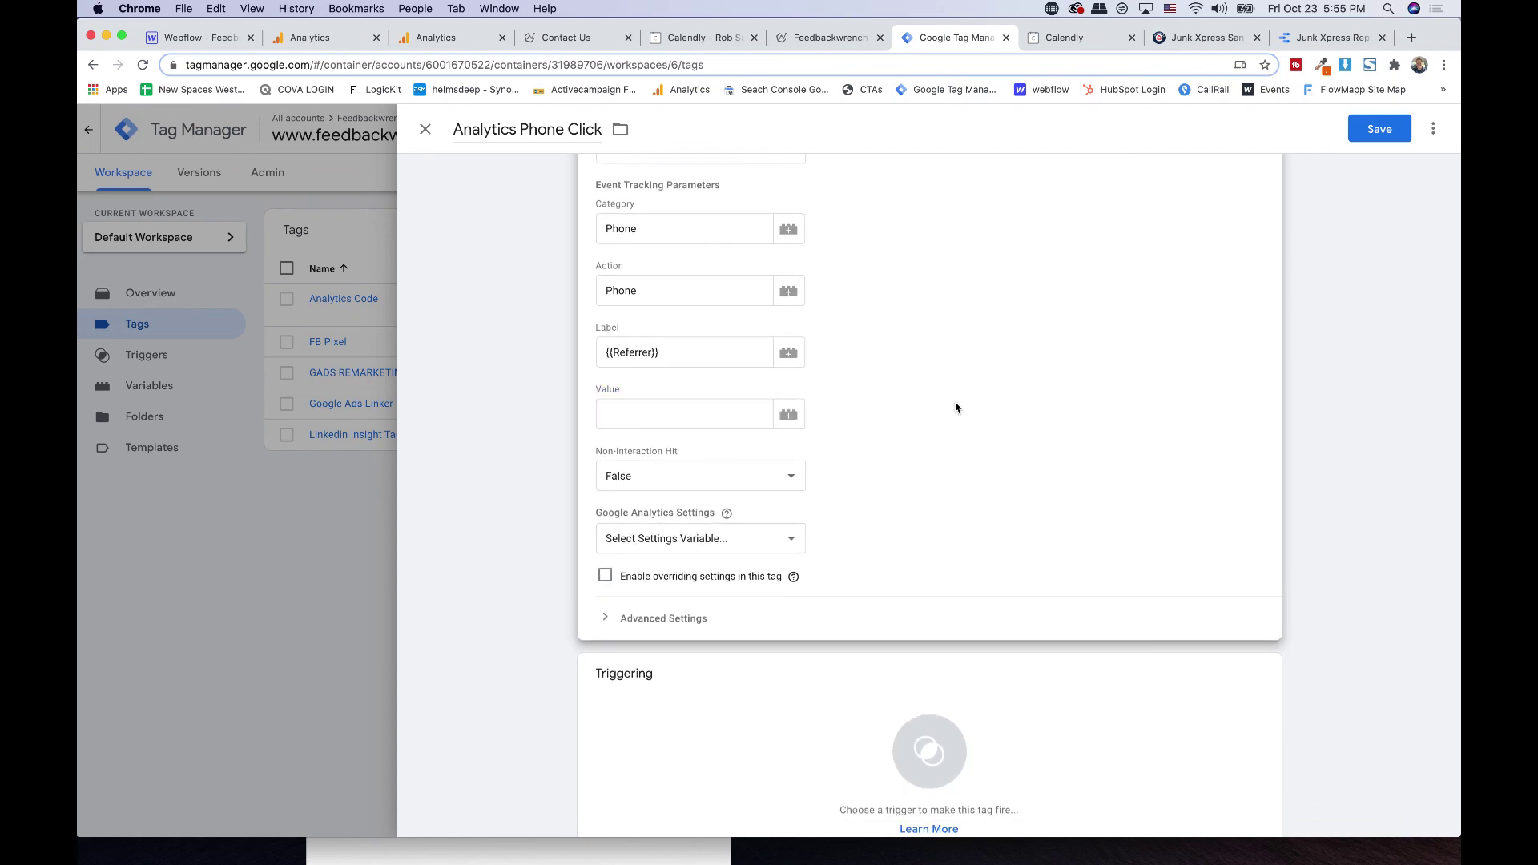
- Apply the UA settings variable, fire on the Call trigger, and save the tag
{"action": "scroll", "coordinate": [955, 407], "scroll_direction": "down", "scroll_amount": 1}
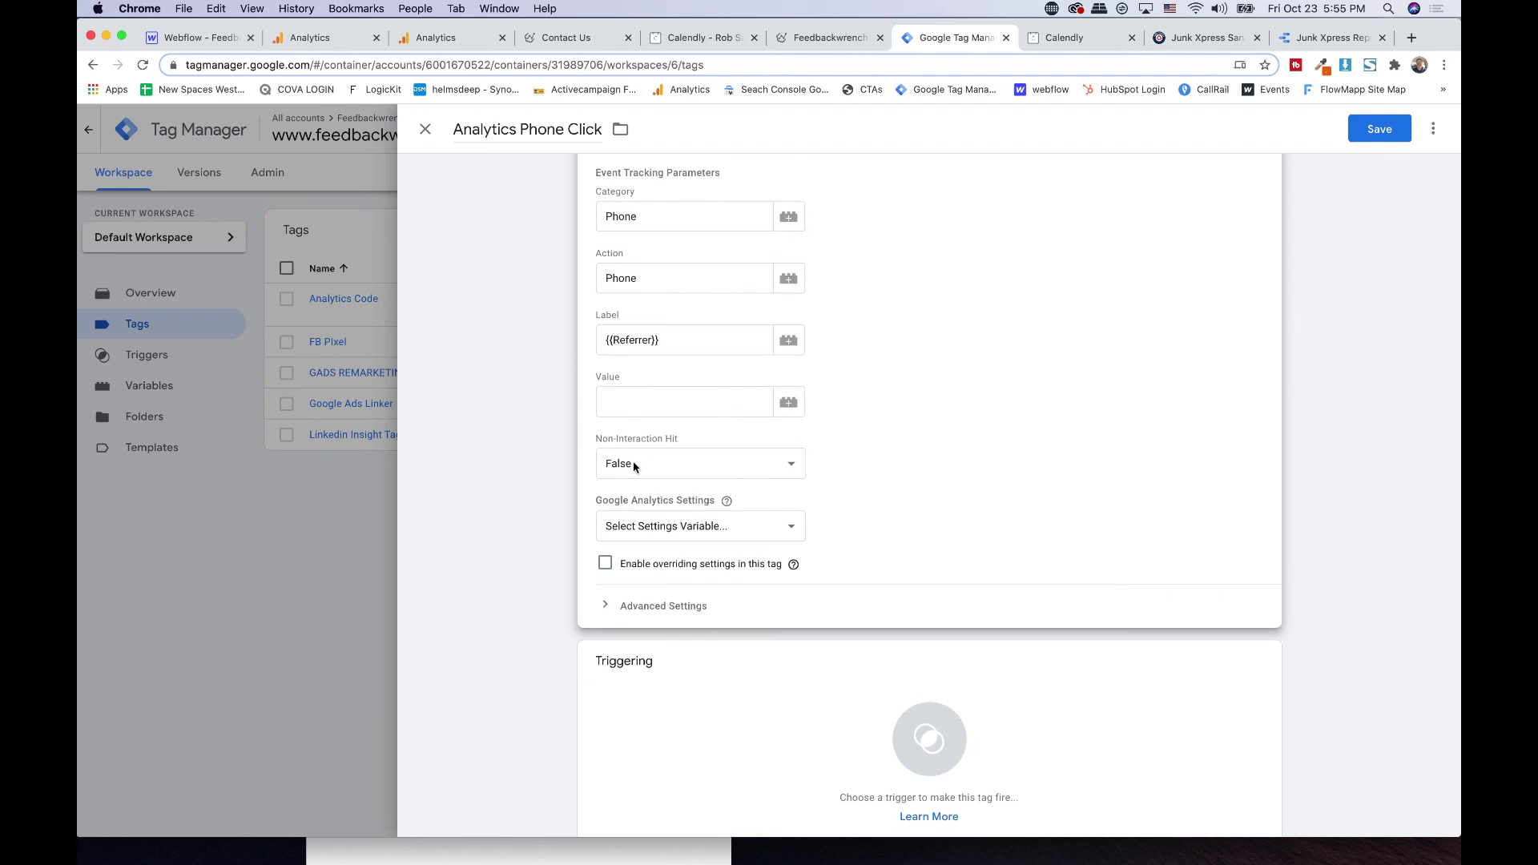
{"action": "left_click", "coordinate": [639, 528]}
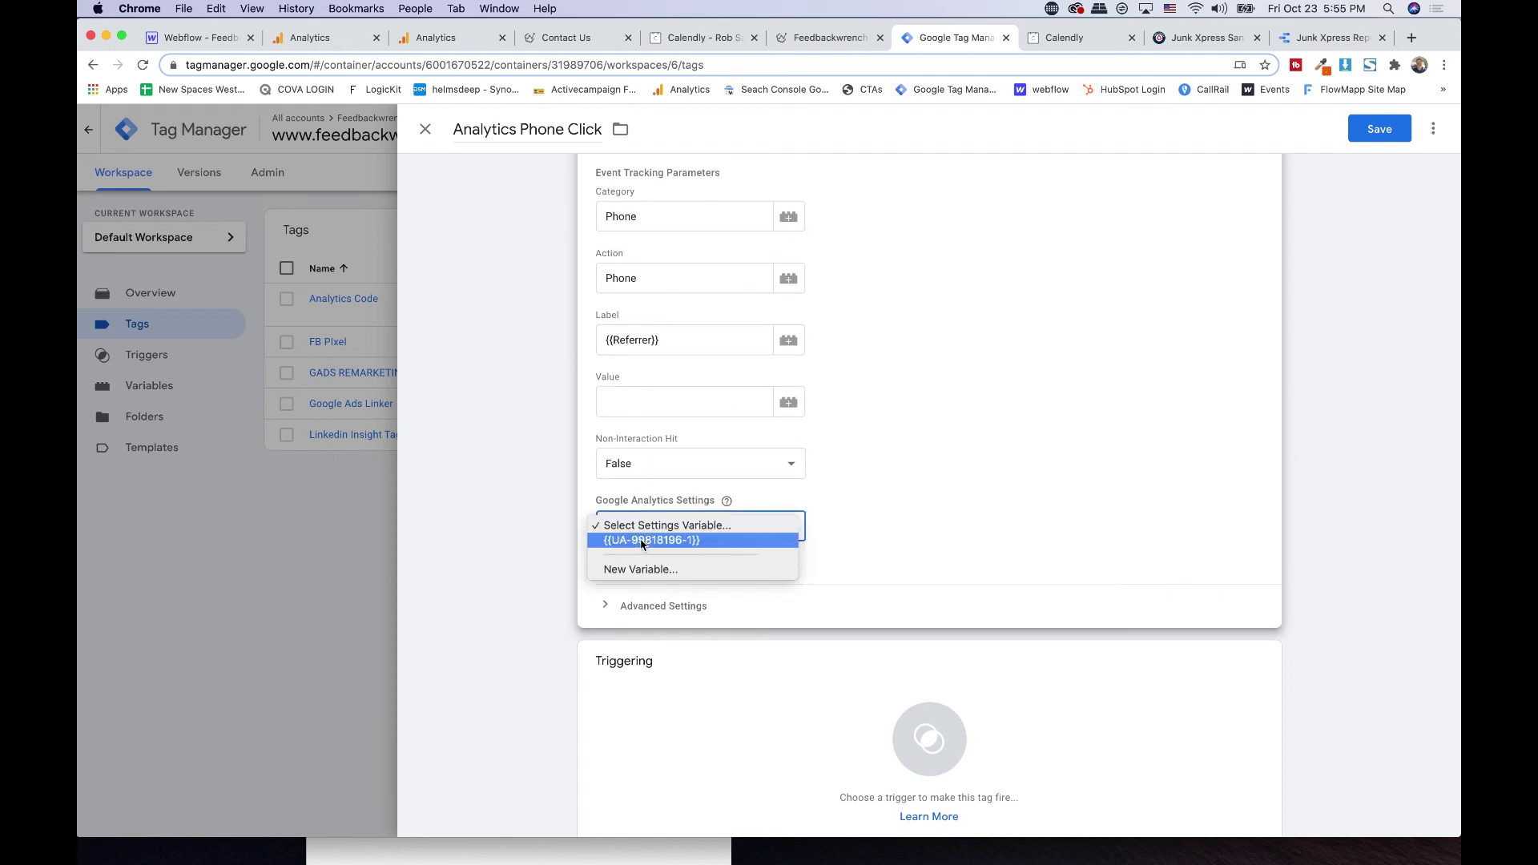
{"action": "left_click", "coordinate": [642, 543]}
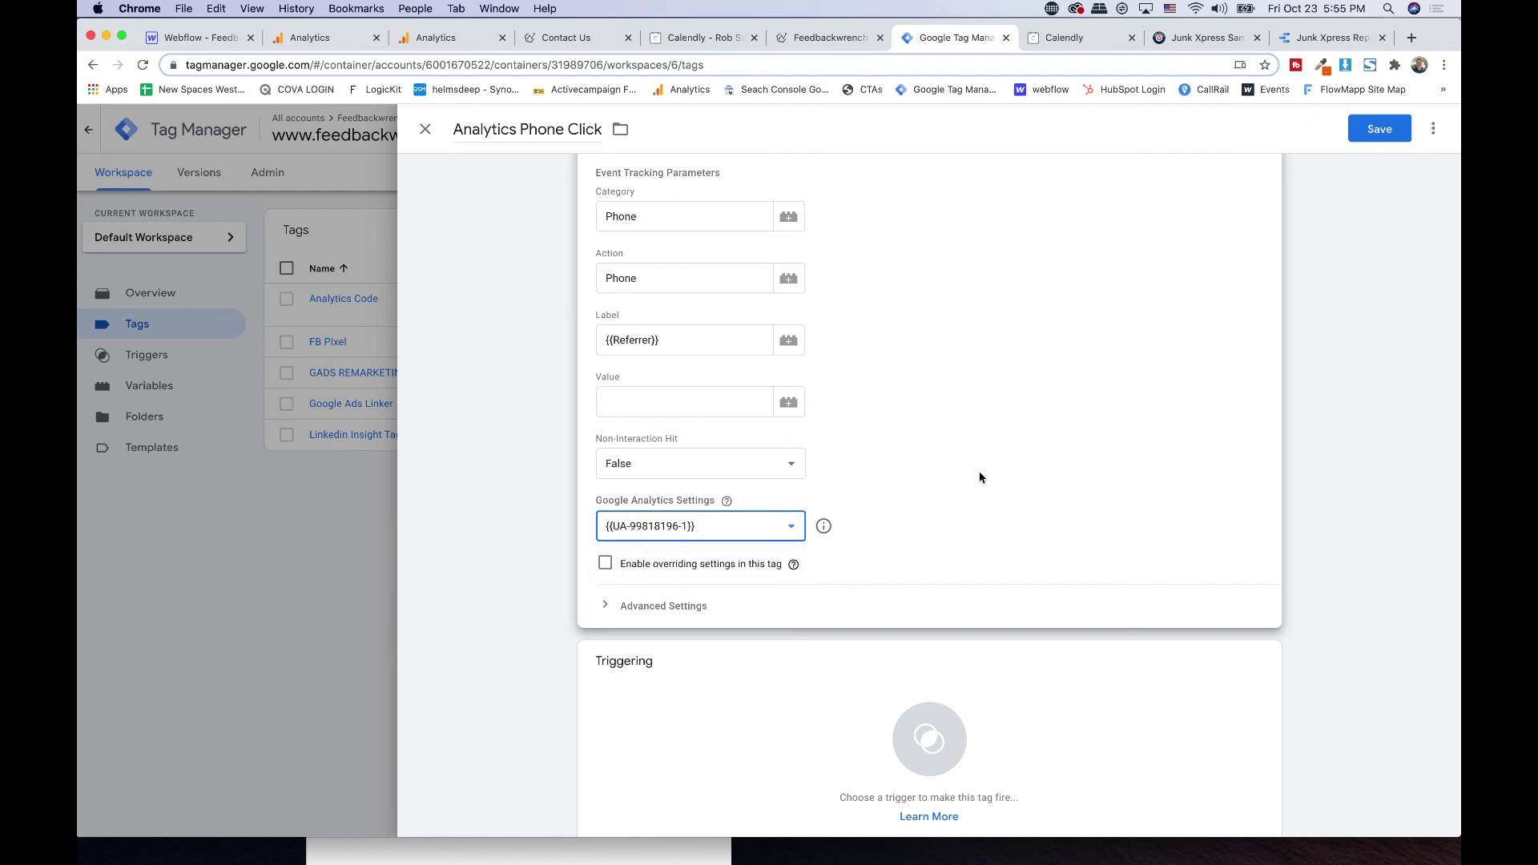
{"action": "scroll", "coordinate": [979, 477], "scroll_direction": "up", "scroll_amount": 3}
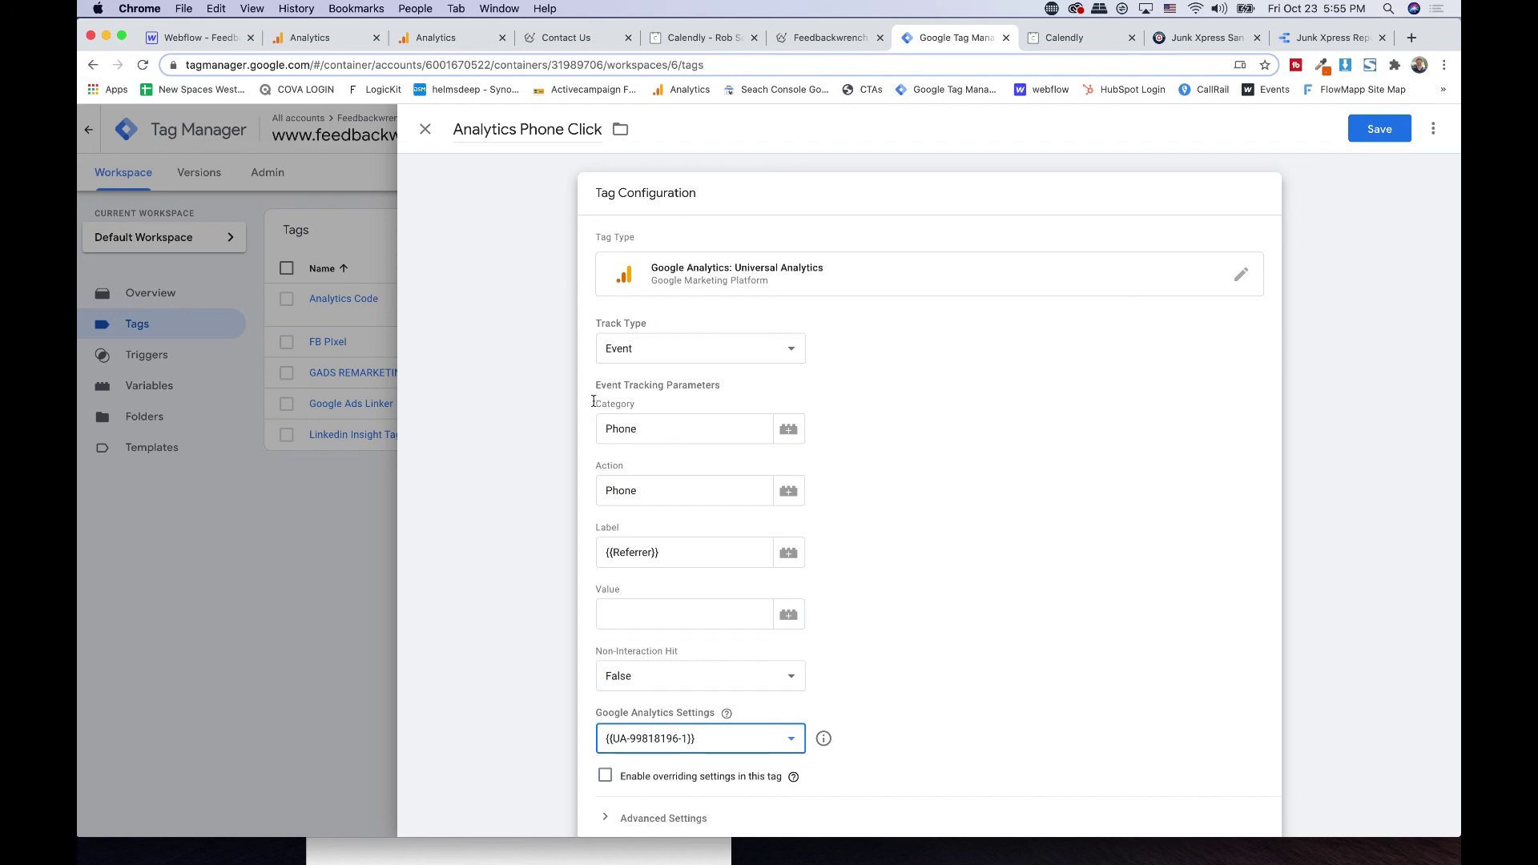
{"action": "scroll", "coordinate": [625, 478], "scroll_direction": "down", "scroll_amount": 5}
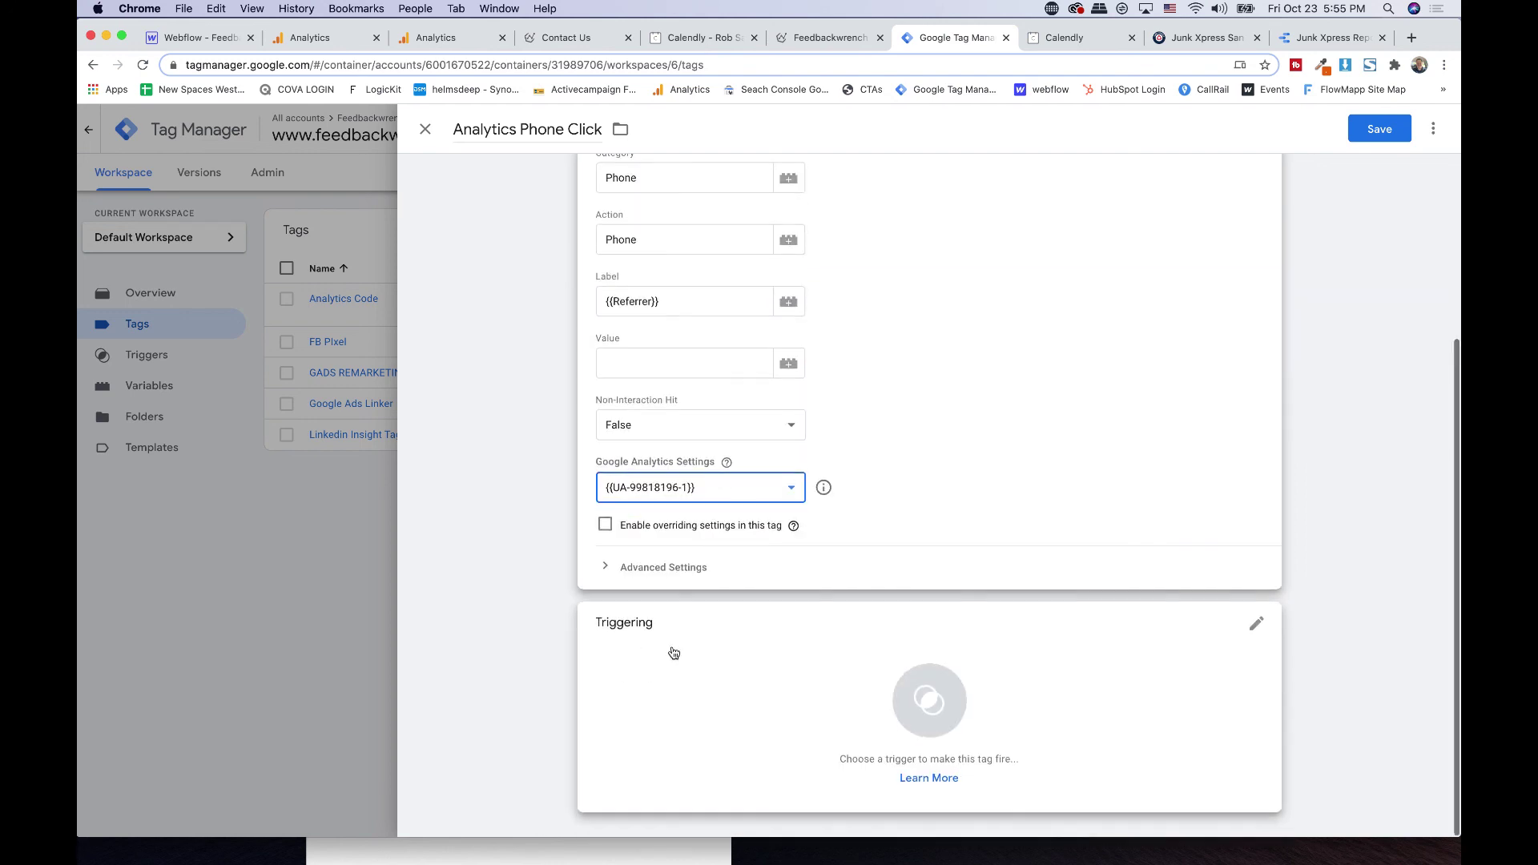
{"action": "left_click", "coordinate": [696, 646]}
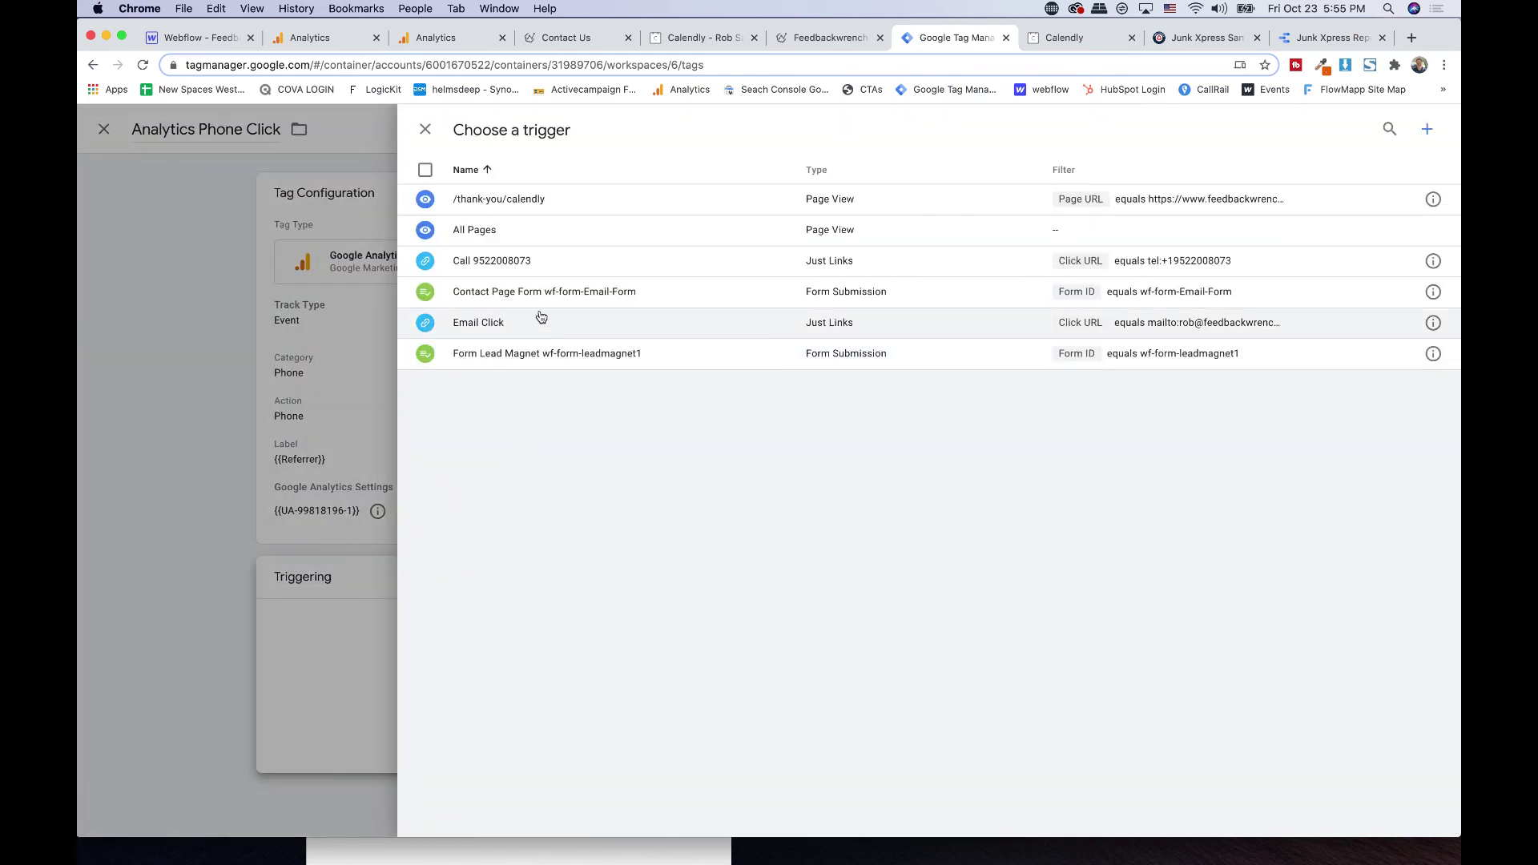
{"action": "left_click", "coordinate": [513, 264]}
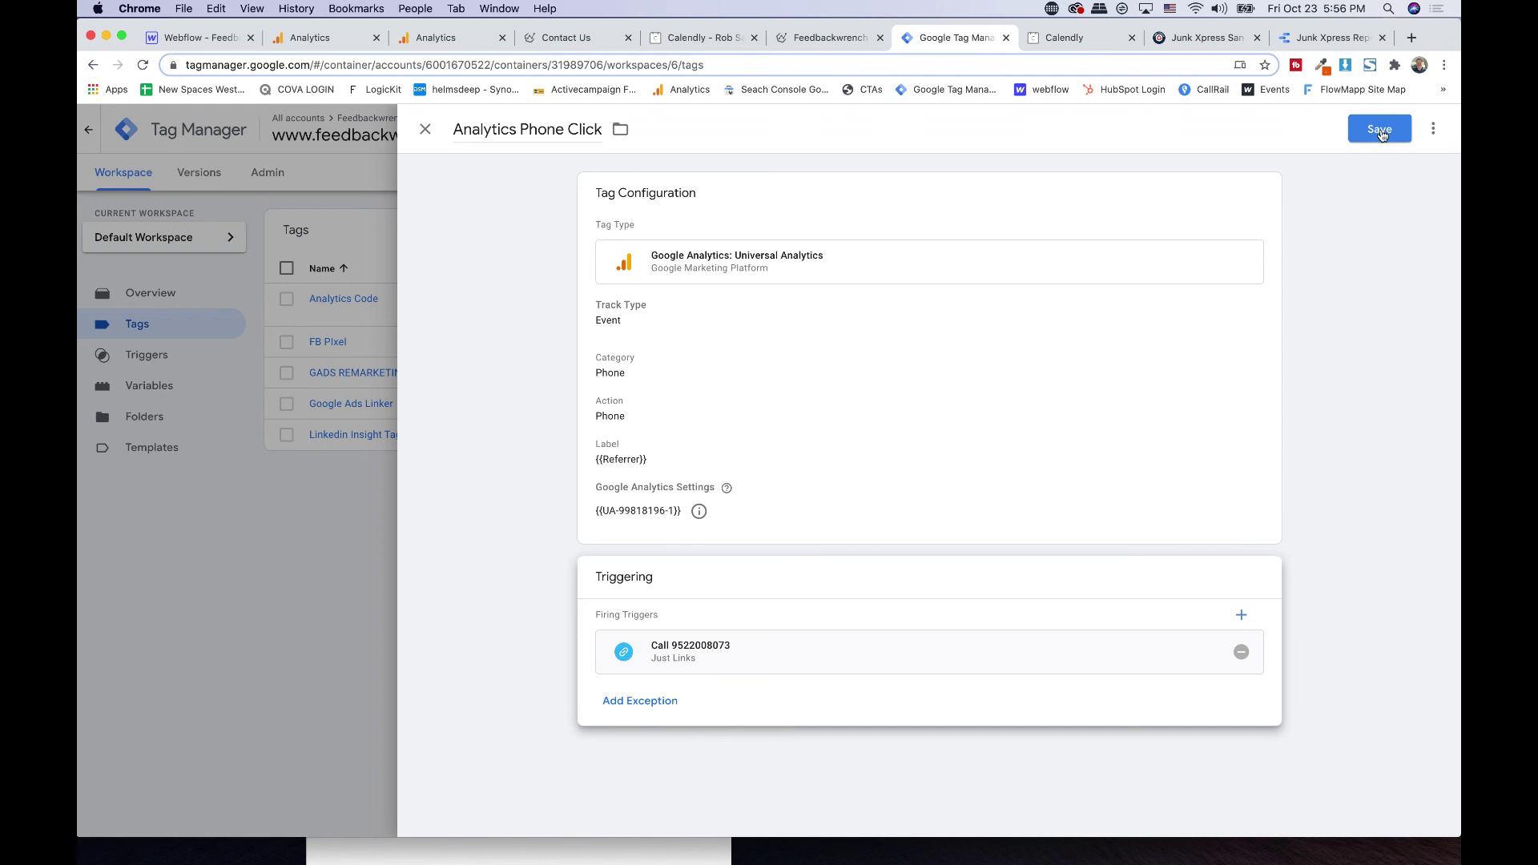
{"action": "left_click", "coordinate": [1379, 131]}
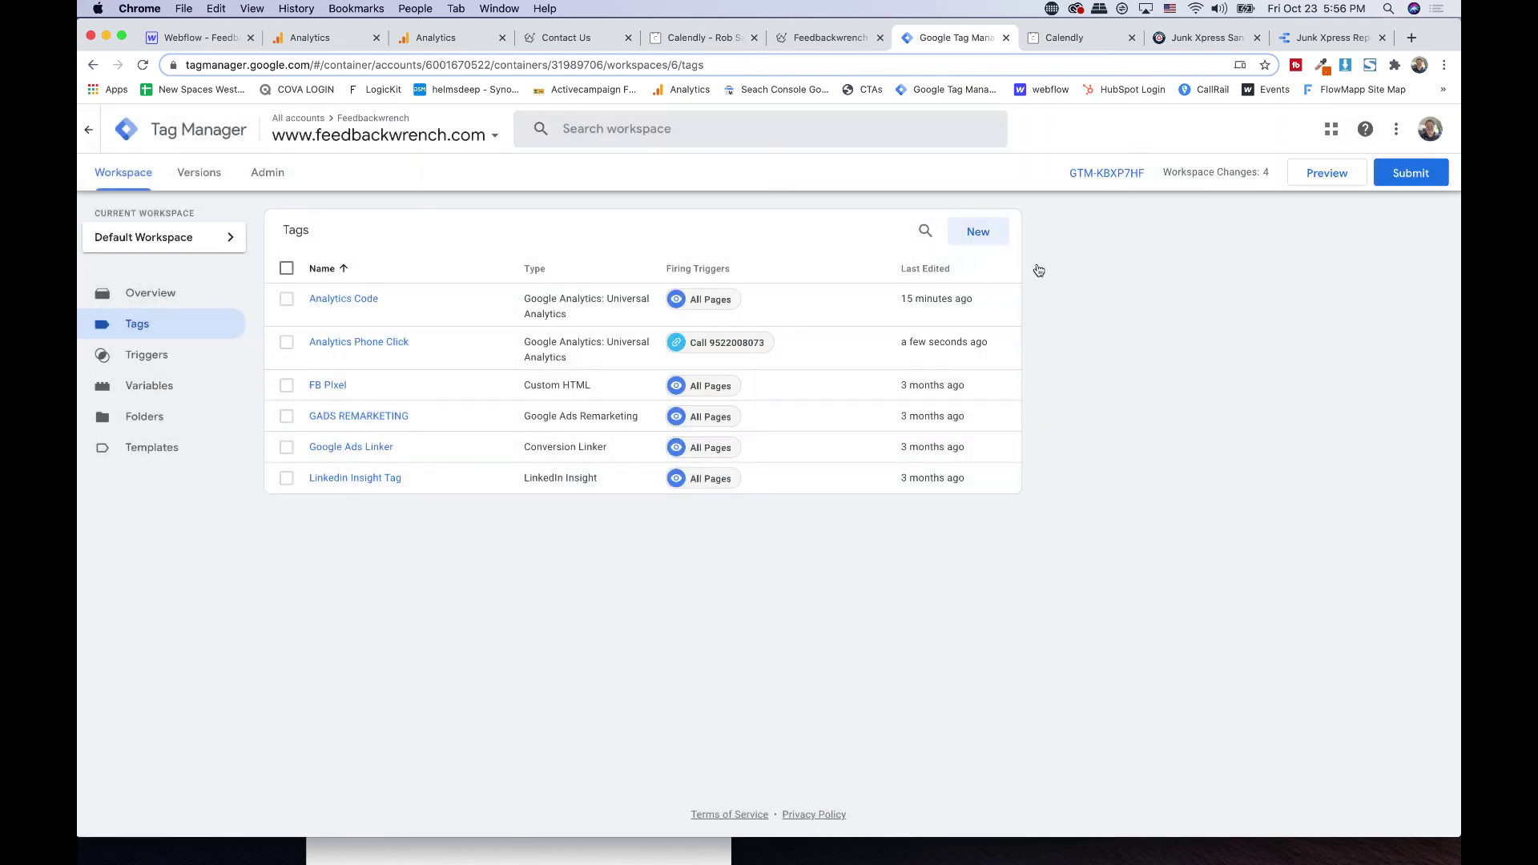
- Create a Universal Analytics Event tag named 'Form - Contact Page'
{"action": "left_click", "coordinate": [991, 240]}
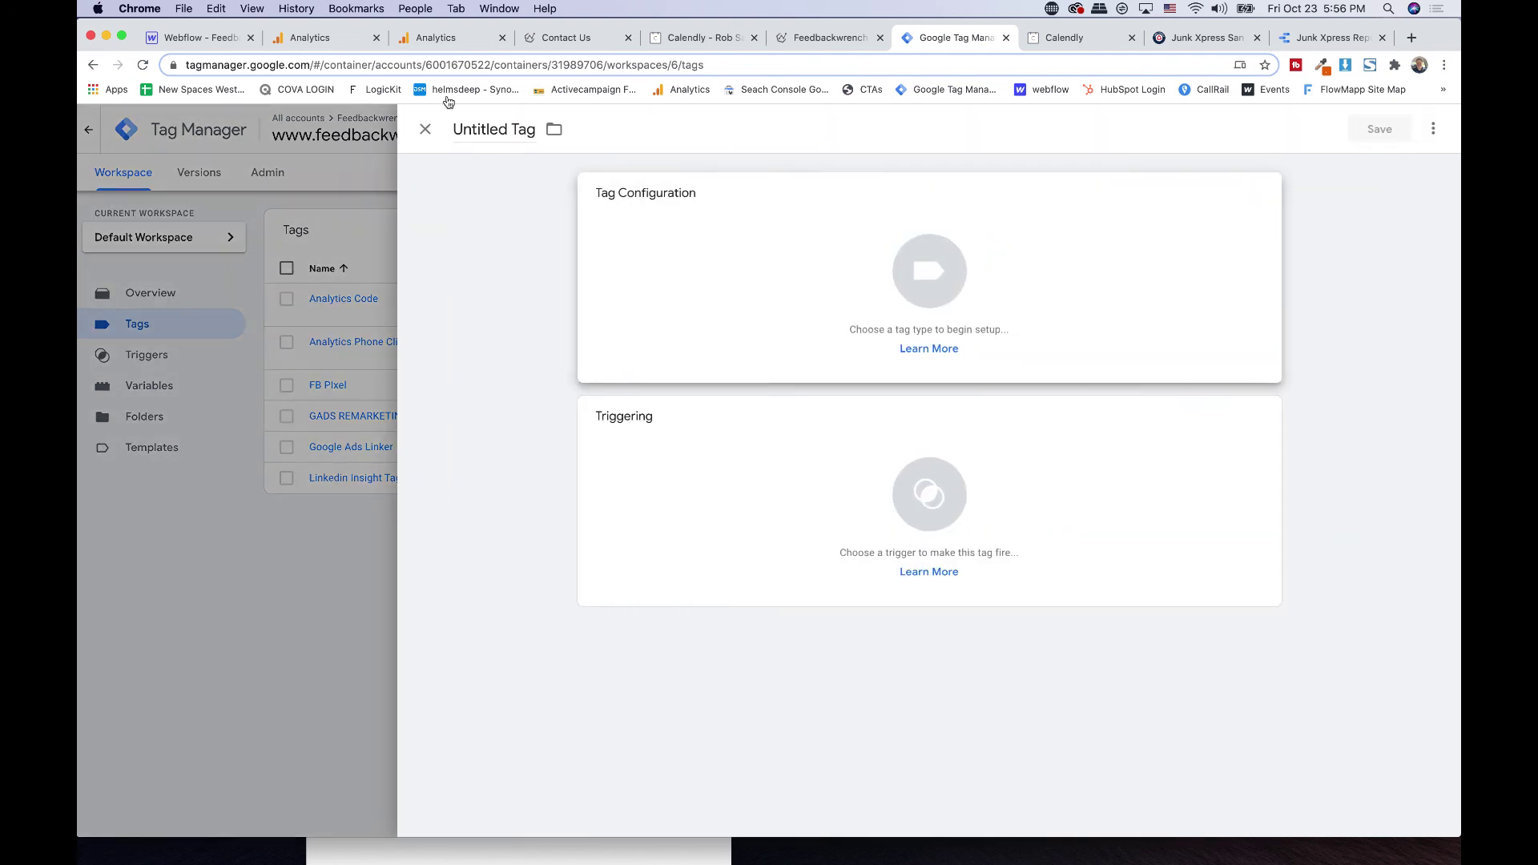
{"action": "left_click", "coordinate": [482, 126]}
{"action": "type", "text": "Form"}
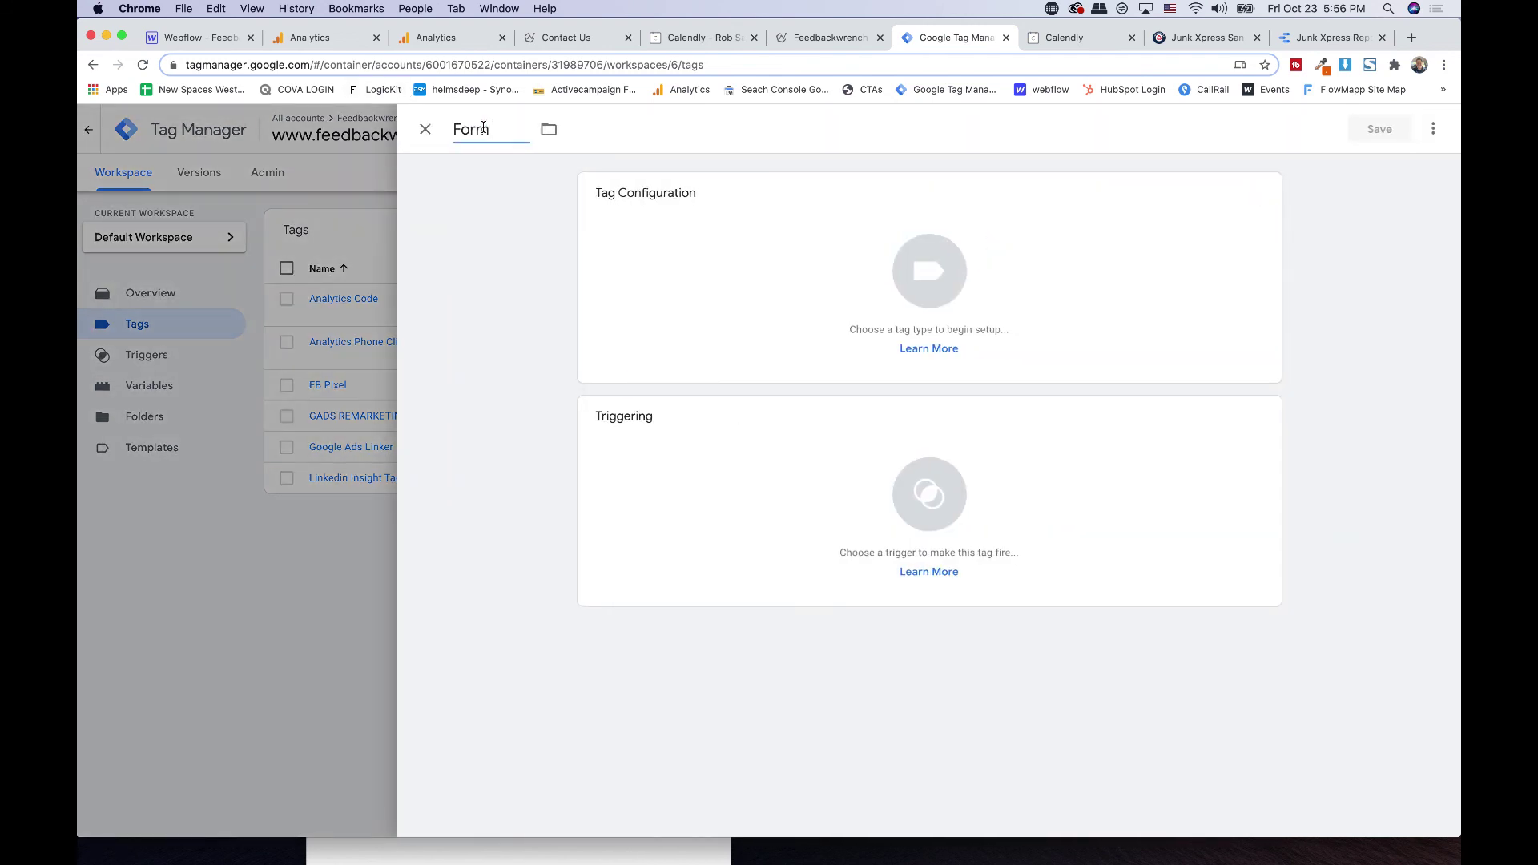
{"action": "type", "text": " - Contact Page"}
{"action": "left_click", "coordinate": [830, 257]}
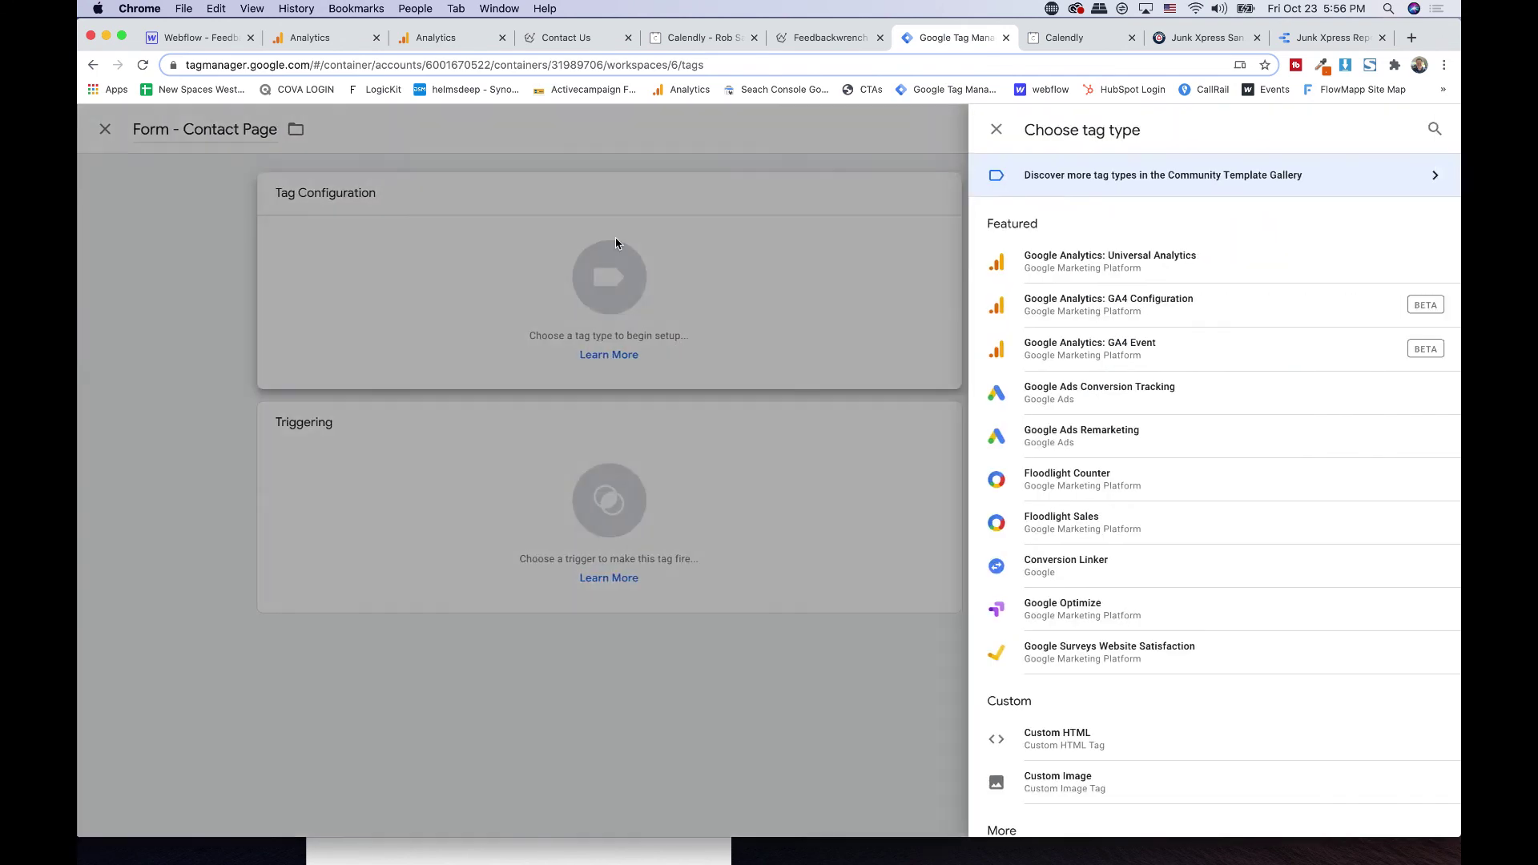
{"action": "left_click", "coordinate": [1149, 275]}
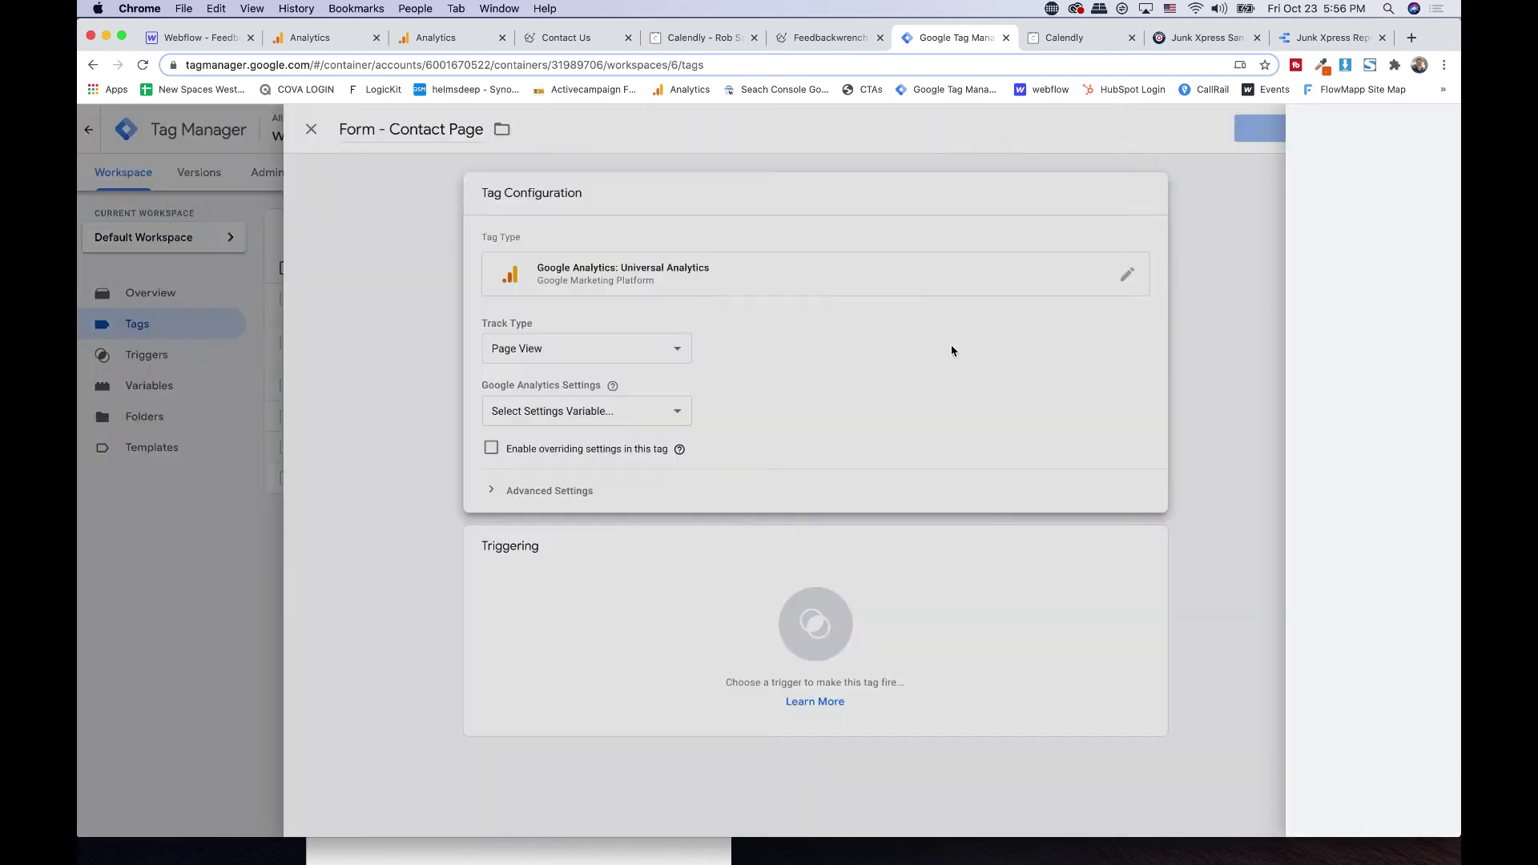
{"action": "left_click", "coordinate": [676, 341]}
{"action": "left_click", "coordinate": [650, 364]}
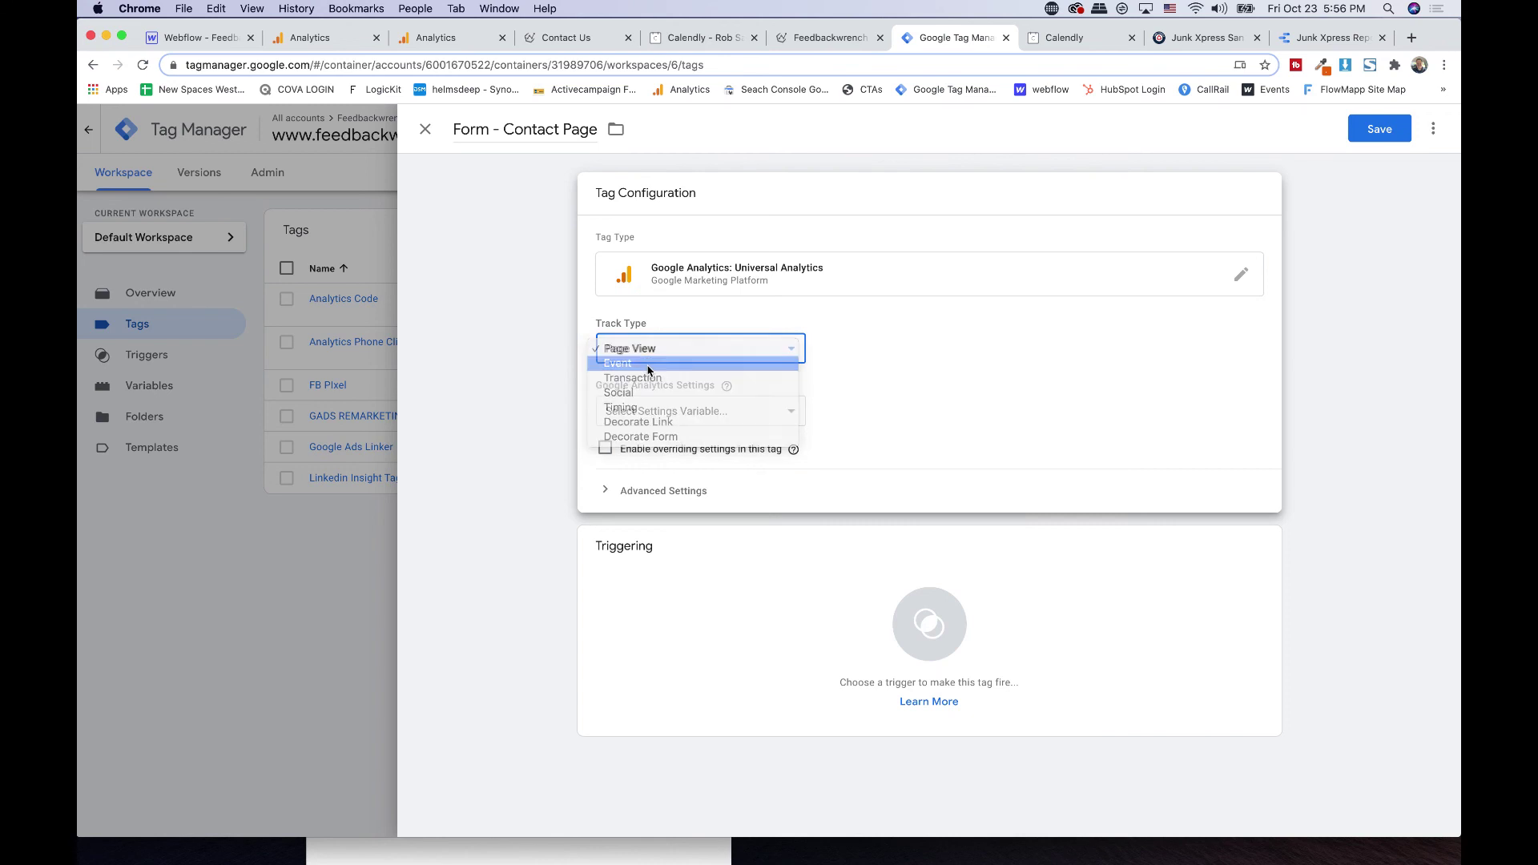
- Set event Category to Form, Action to Contact Page Form, and Label to {{Referrer}}
{"action": "left_click", "coordinate": [689, 431]}
{"action": "type", "text": "Fo"}
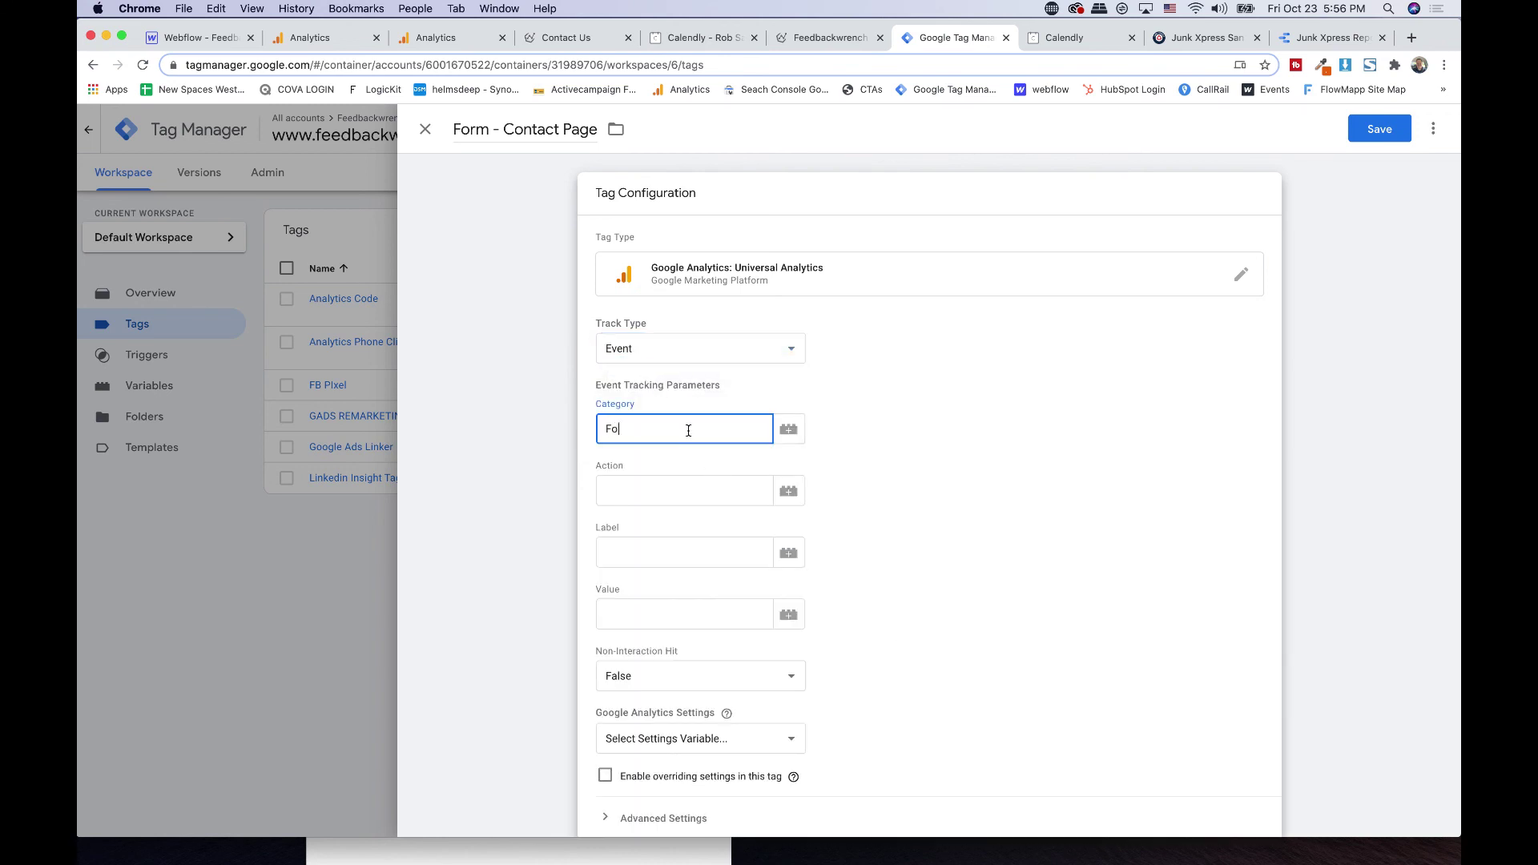
{"action": "type", "text": "rm"}
{"action": "key", "text": "Tab"}
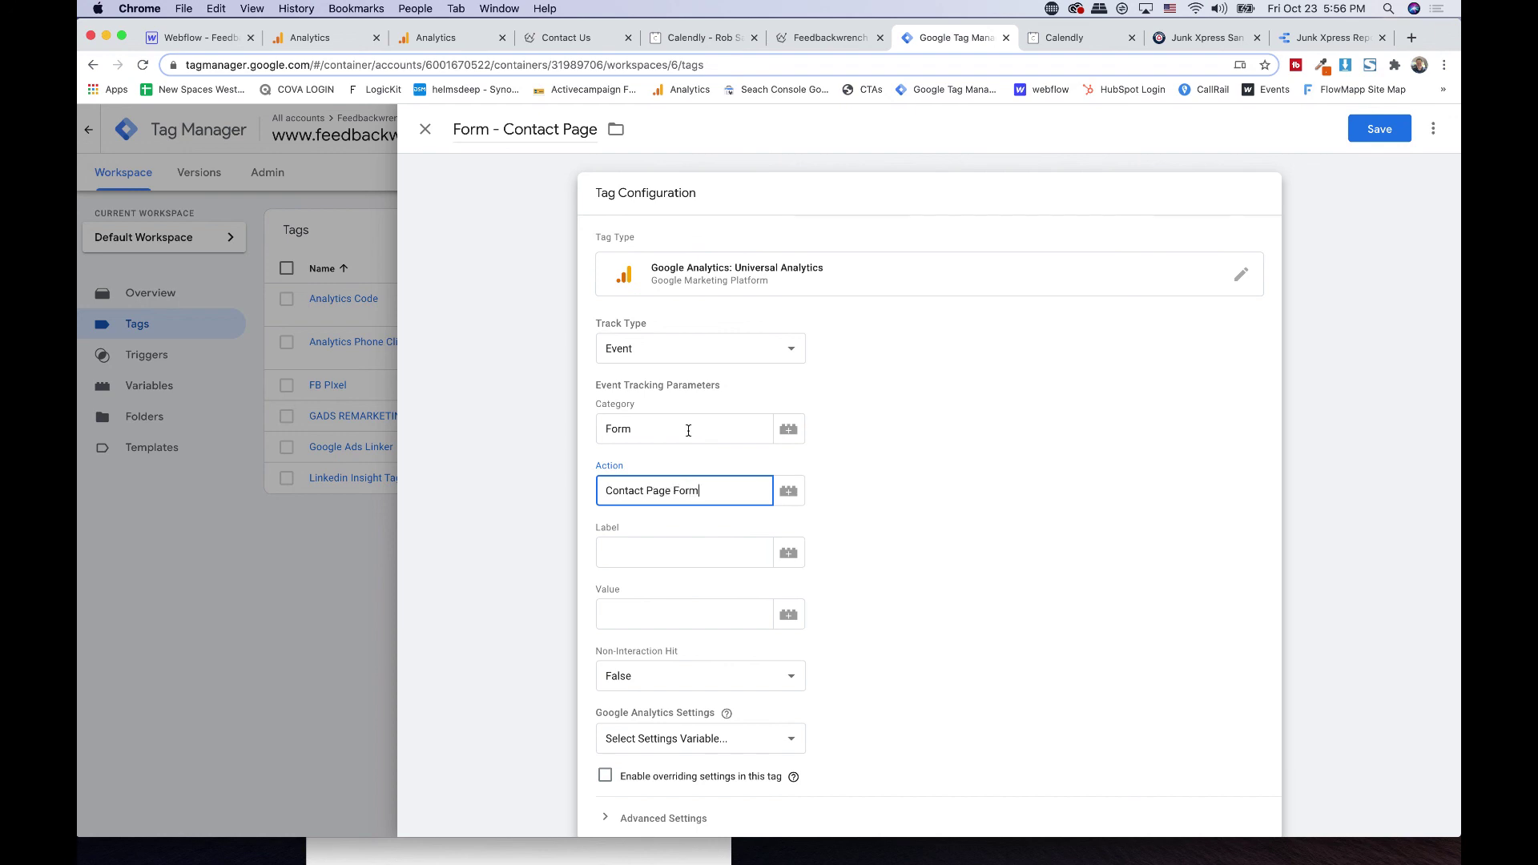
{"action": "key", "text": "super+shift+4"}
{"action": "left_click_drag", "start_coordinate": [549, 282], "coordinate": [885, 743]}
{"action": "key", "text": "super+shift+4"}
{"action": "key", "text": "Escape"}
{"action": "left_click", "coordinate": [691, 549]}
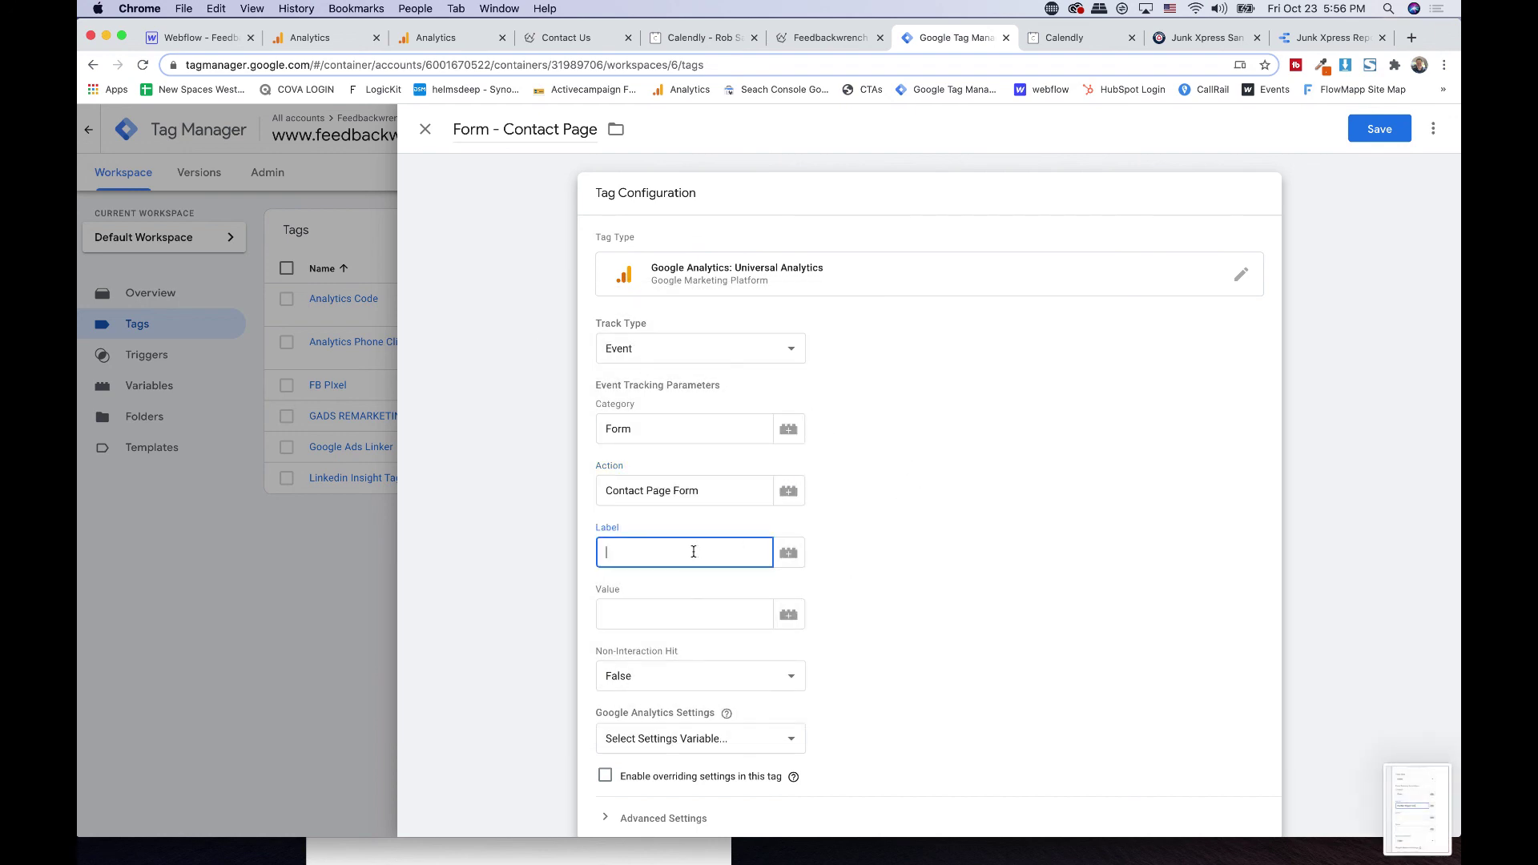
{"action": "left_click", "coordinate": [787, 554]}
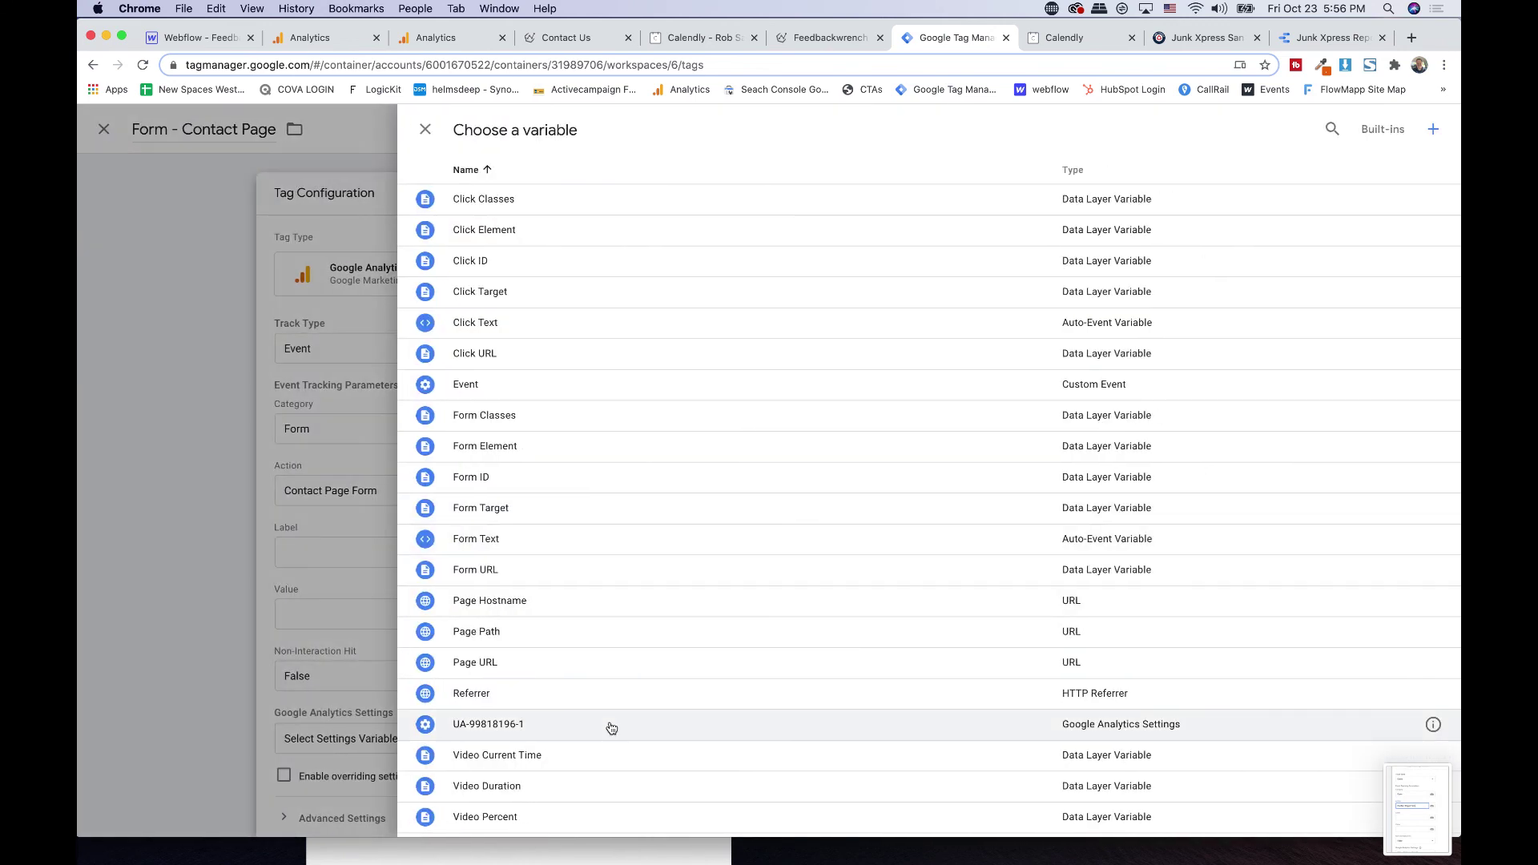
{"action": "left_click", "coordinate": [615, 690]}
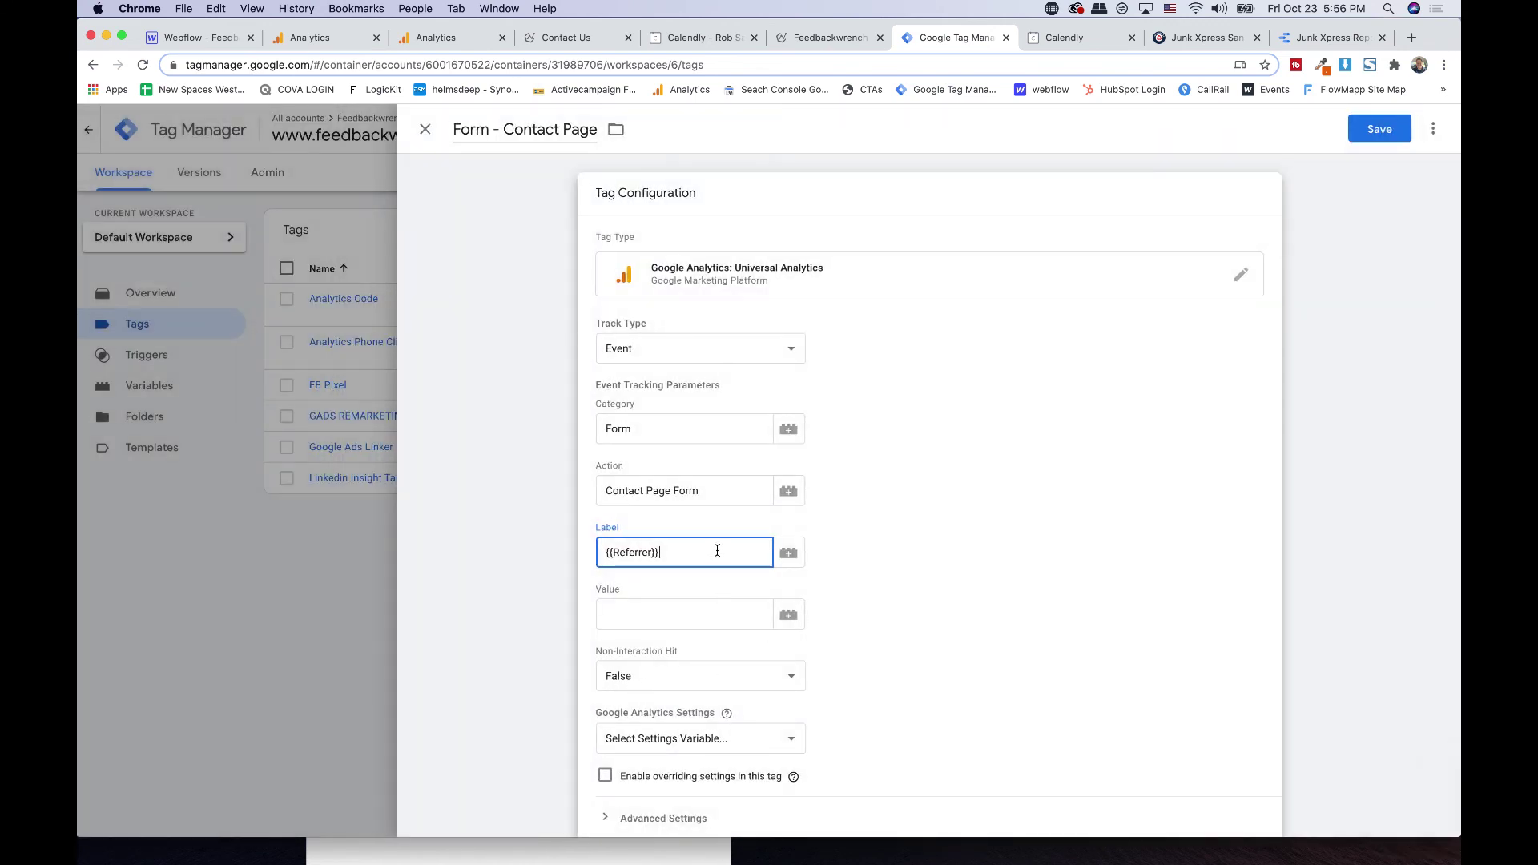
- Apply the UA-99818196-1 settings variable, fire on Contact Page Form, and save the tag
{"action": "scroll", "coordinate": [948, 537], "scroll_direction": "down", "scroll_amount": 5}
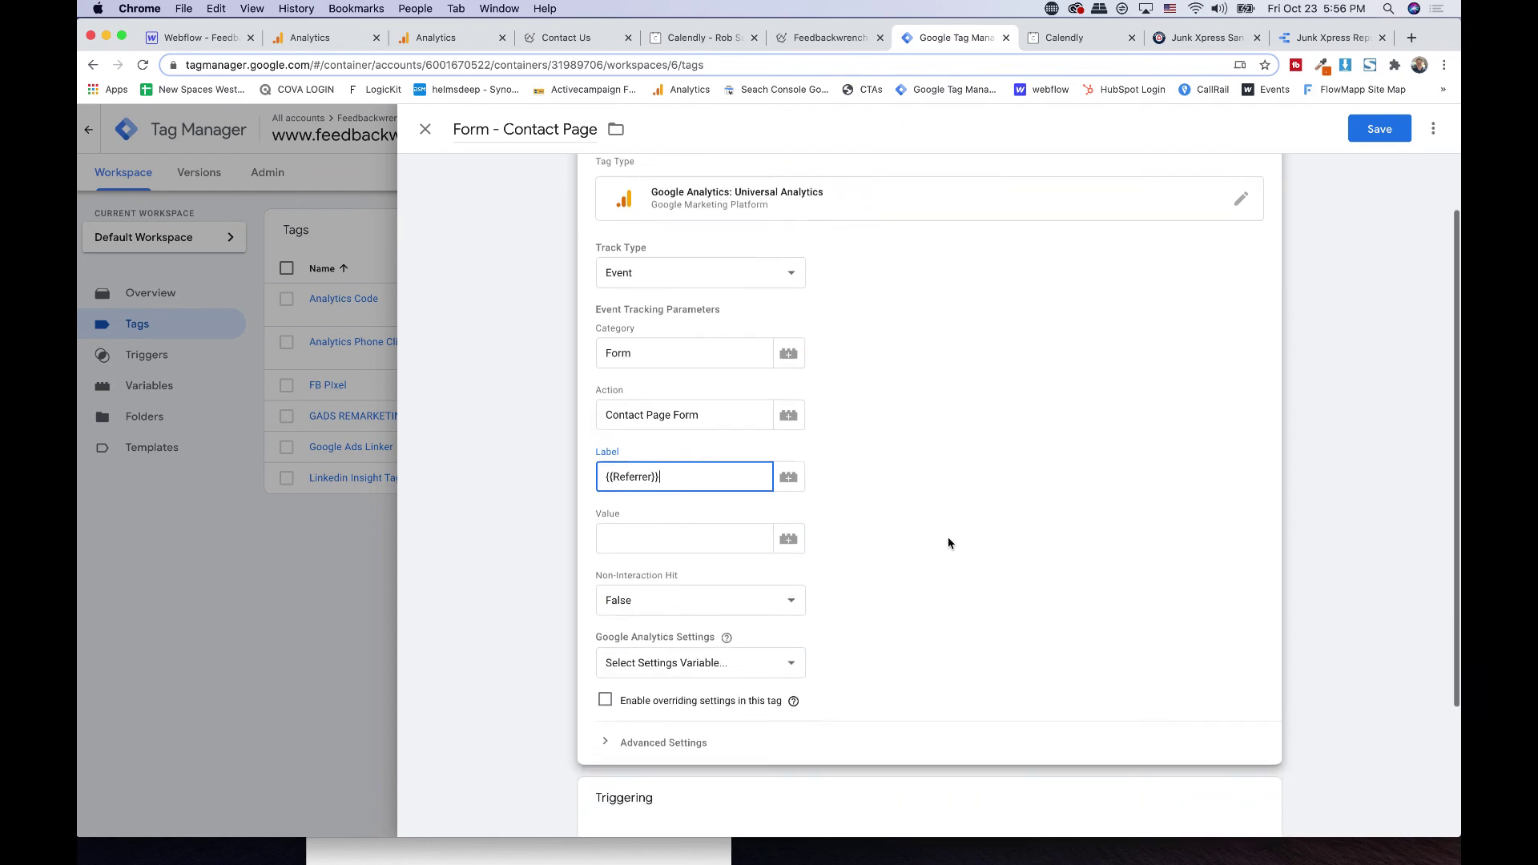
{"action": "left_click", "coordinate": [689, 532]}
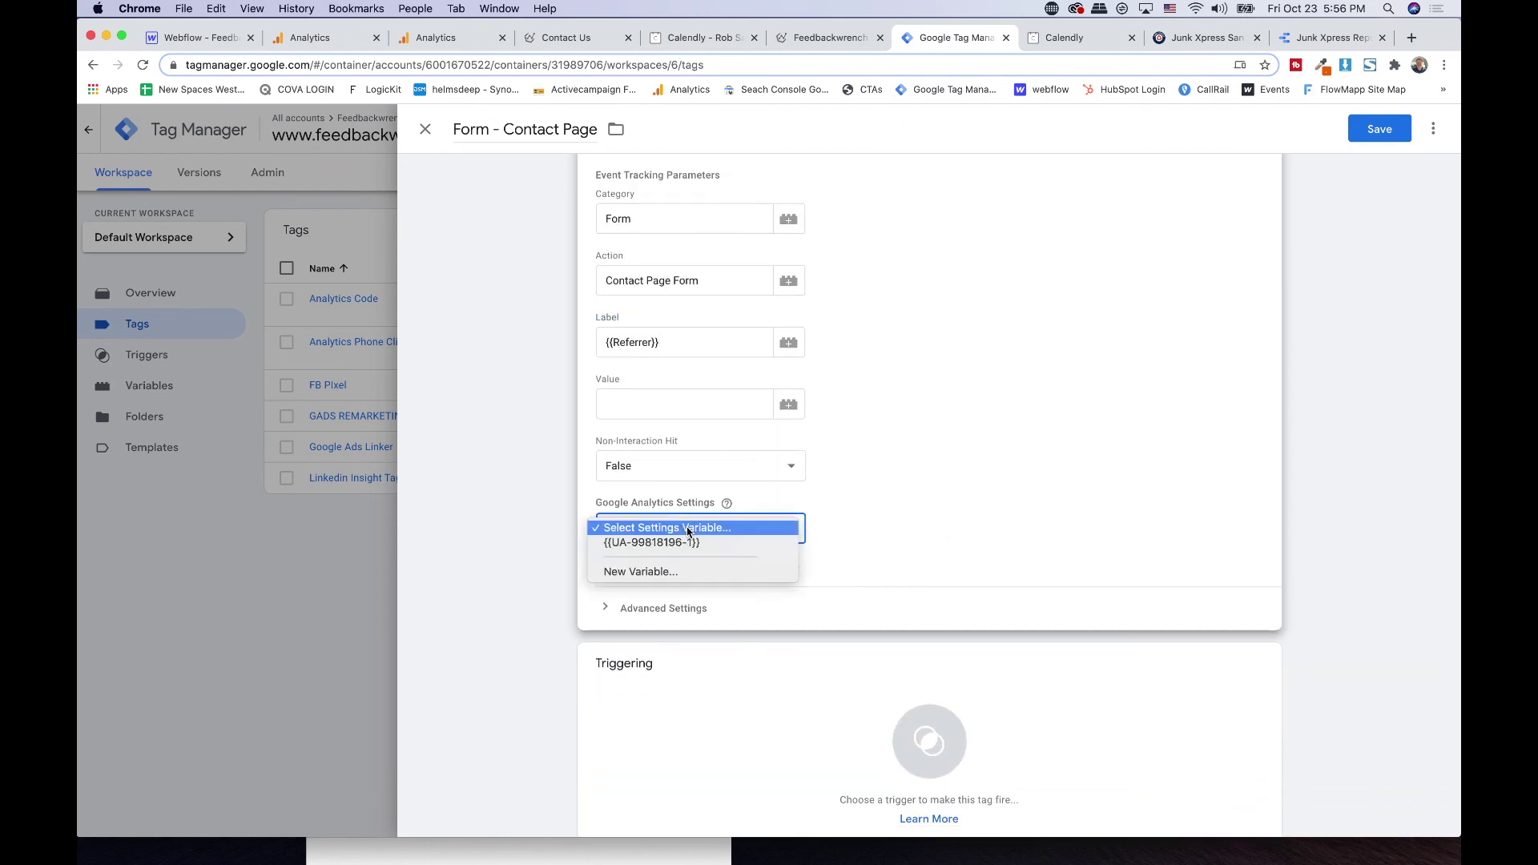
{"action": "left_click", "coordinate": [810, 521]}
{"action": "scroll", "coordinate": [892, 502], "scroll_direction": "down", "scroll_amount": 1}
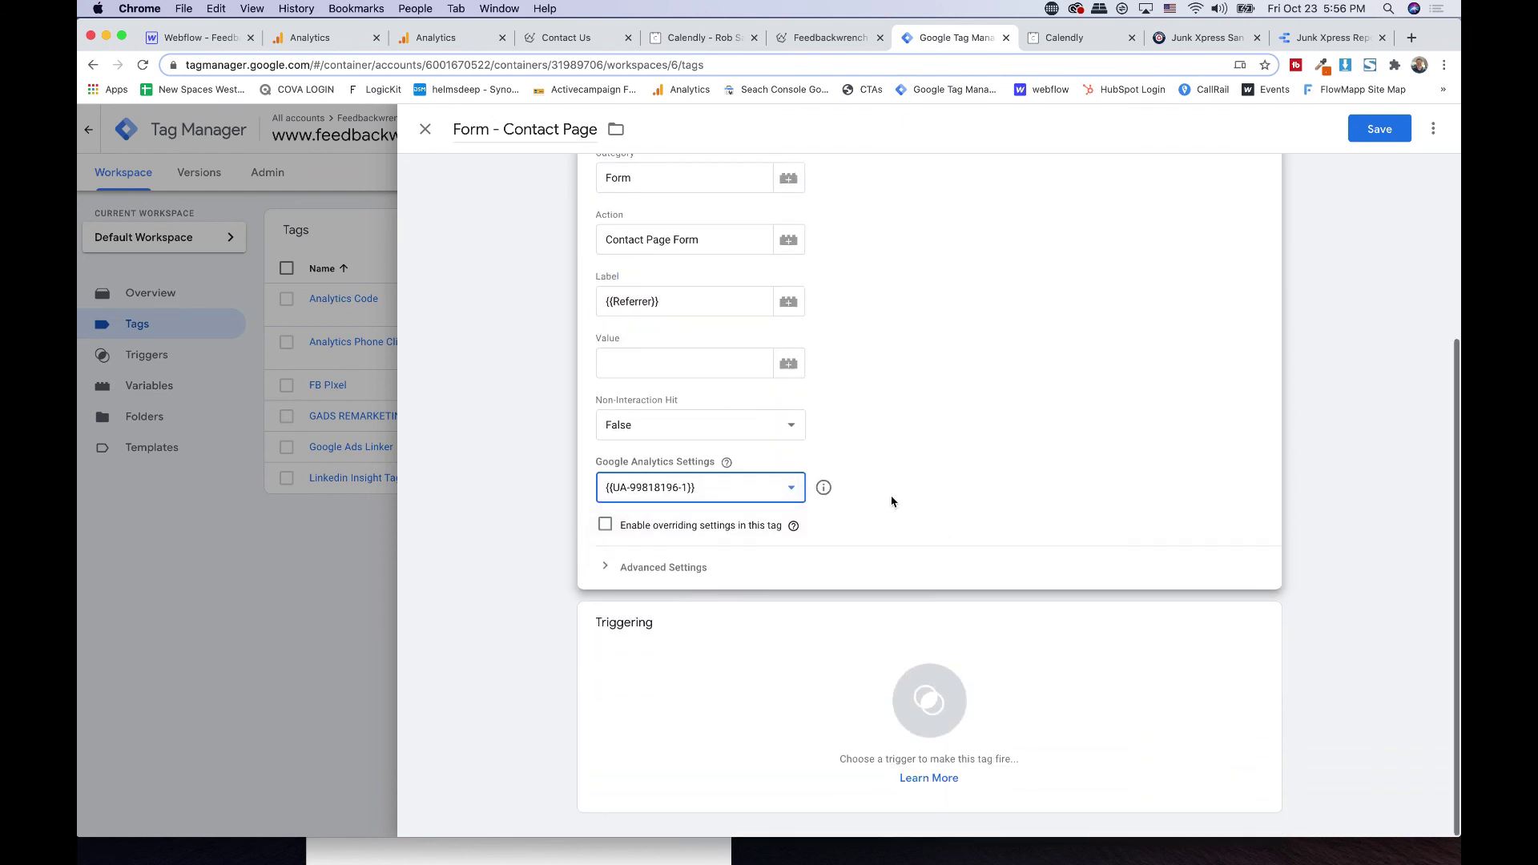
{"action": "left_click", "coordinate": [736, 690]}
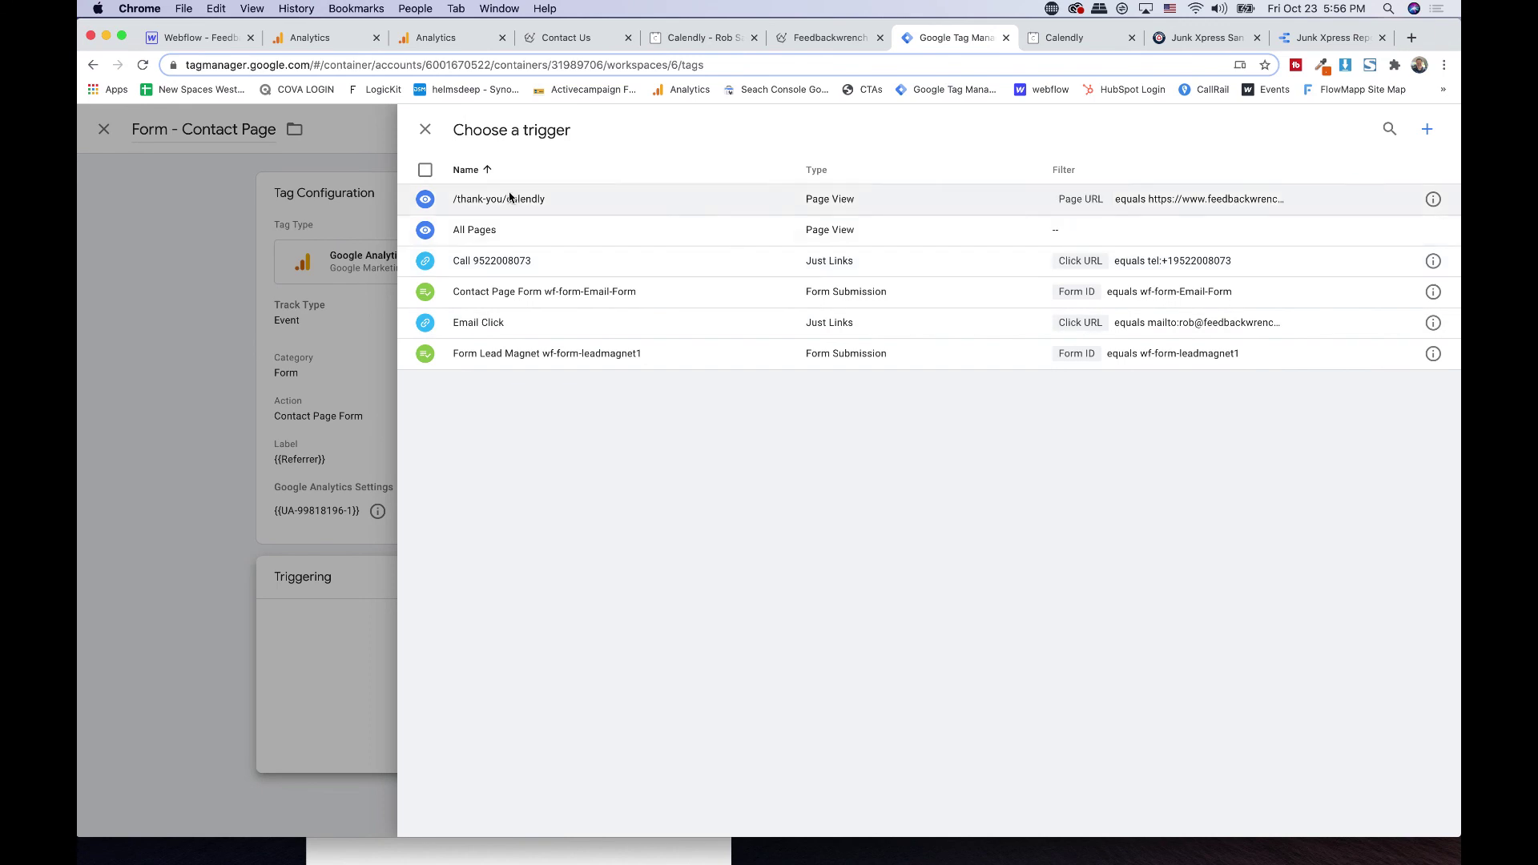
{"action": "left_click", "coordinate": [541, 293]}
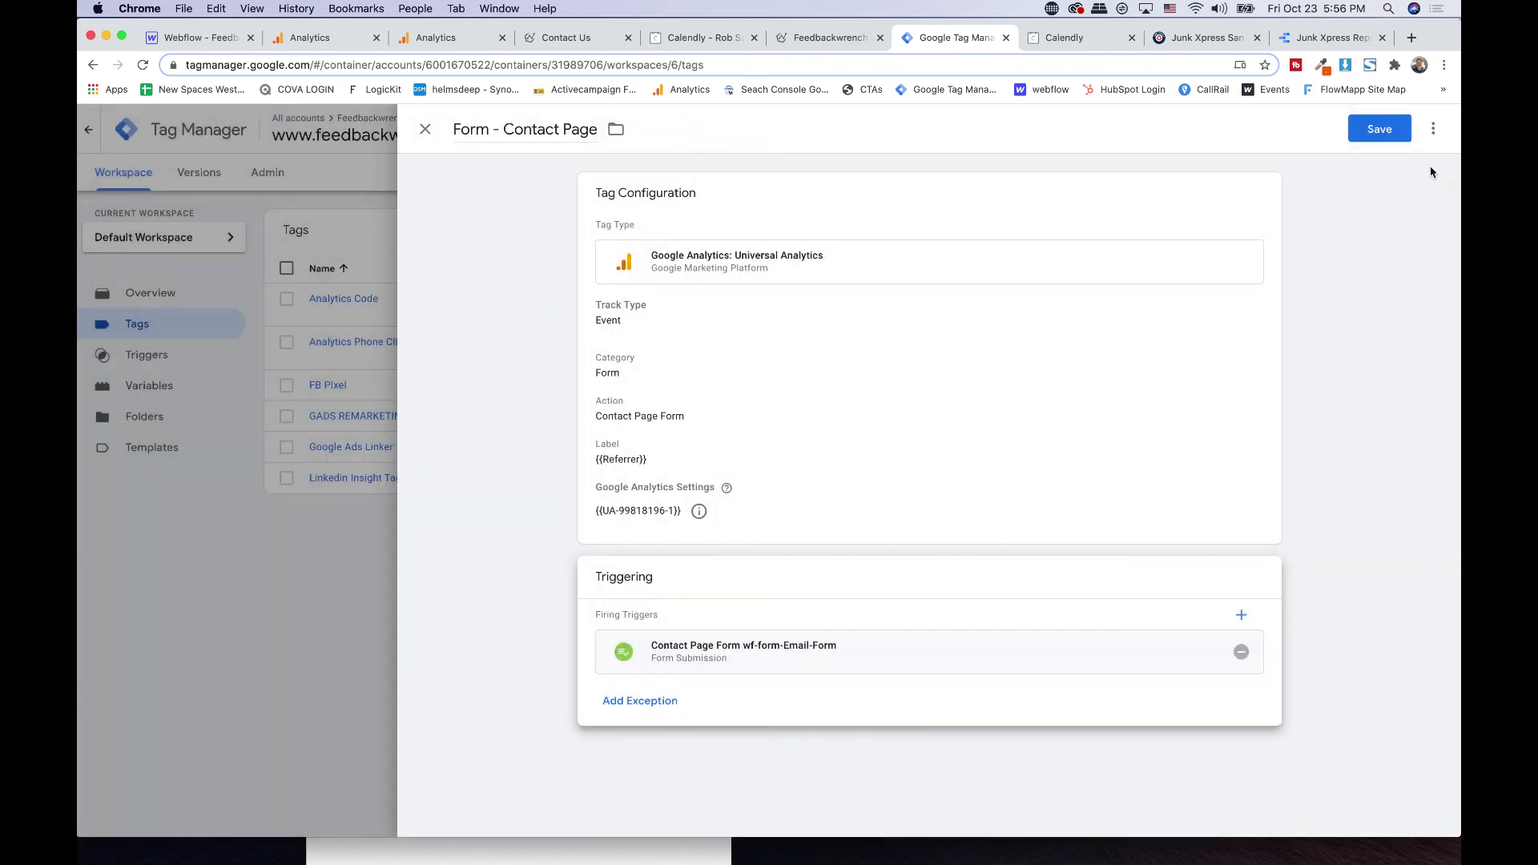
{"action": "left_click", "coordinate": [1389, 140]}
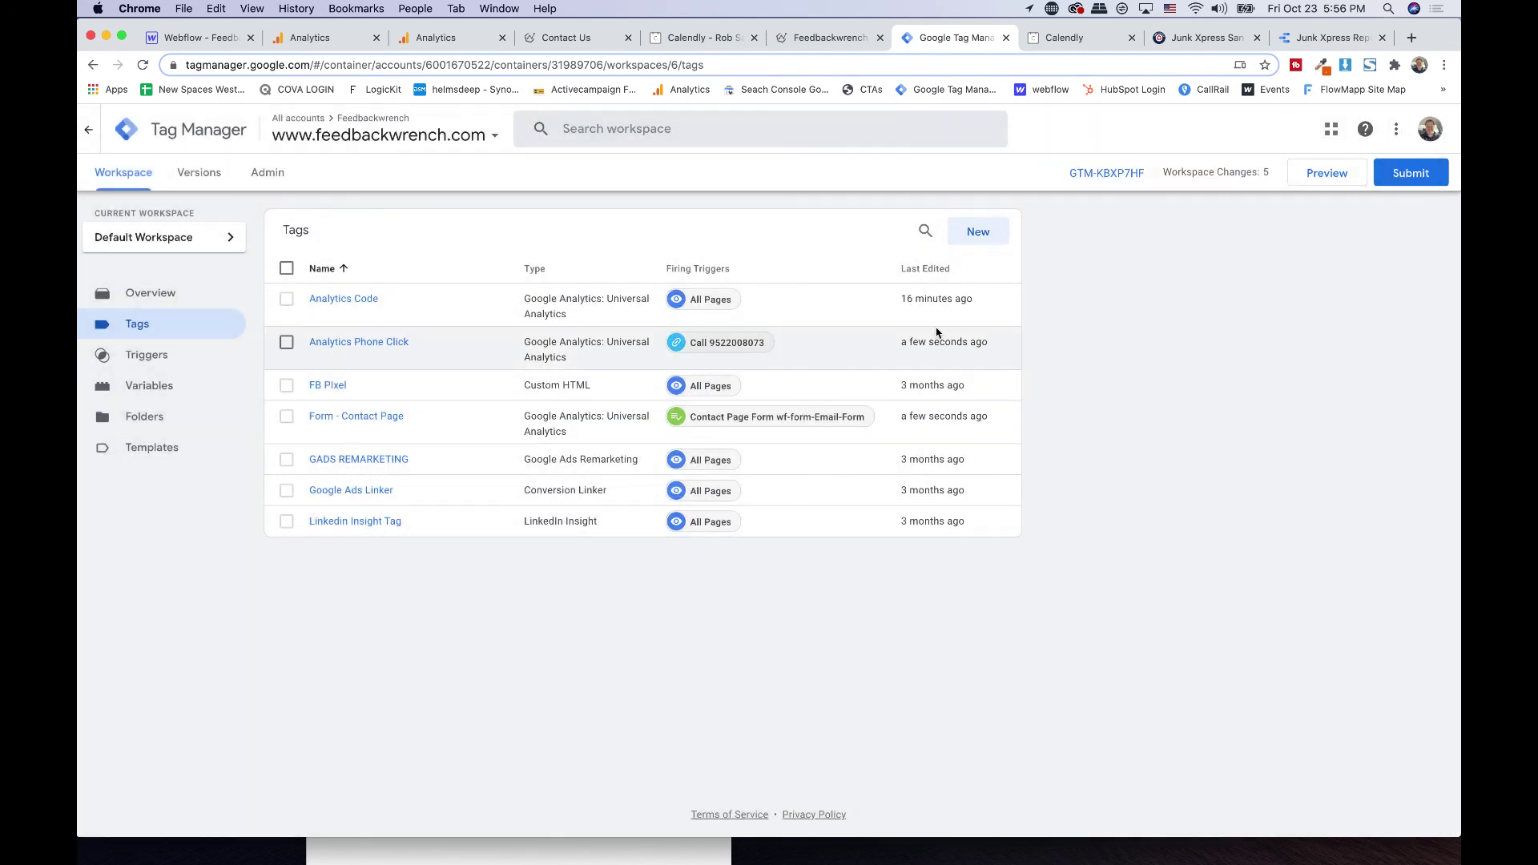
{"action": "left_click", "coordinate": [997, 234]}
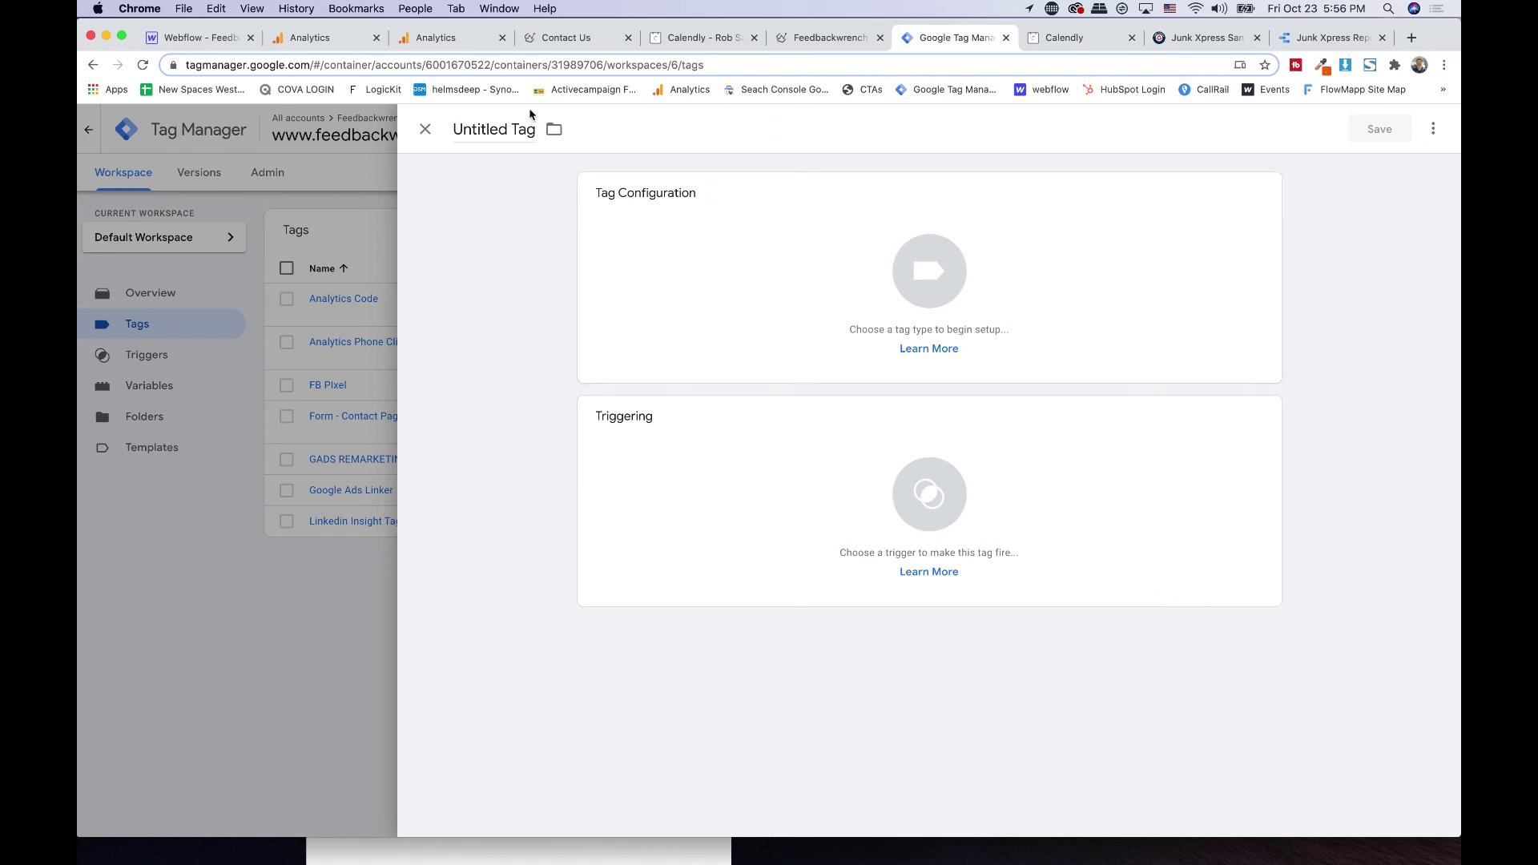
- Go from the live Contact Us page to the site's home page and scroll down to the webinar form
{"action": "left_click", "coordinate": [192, 37]}
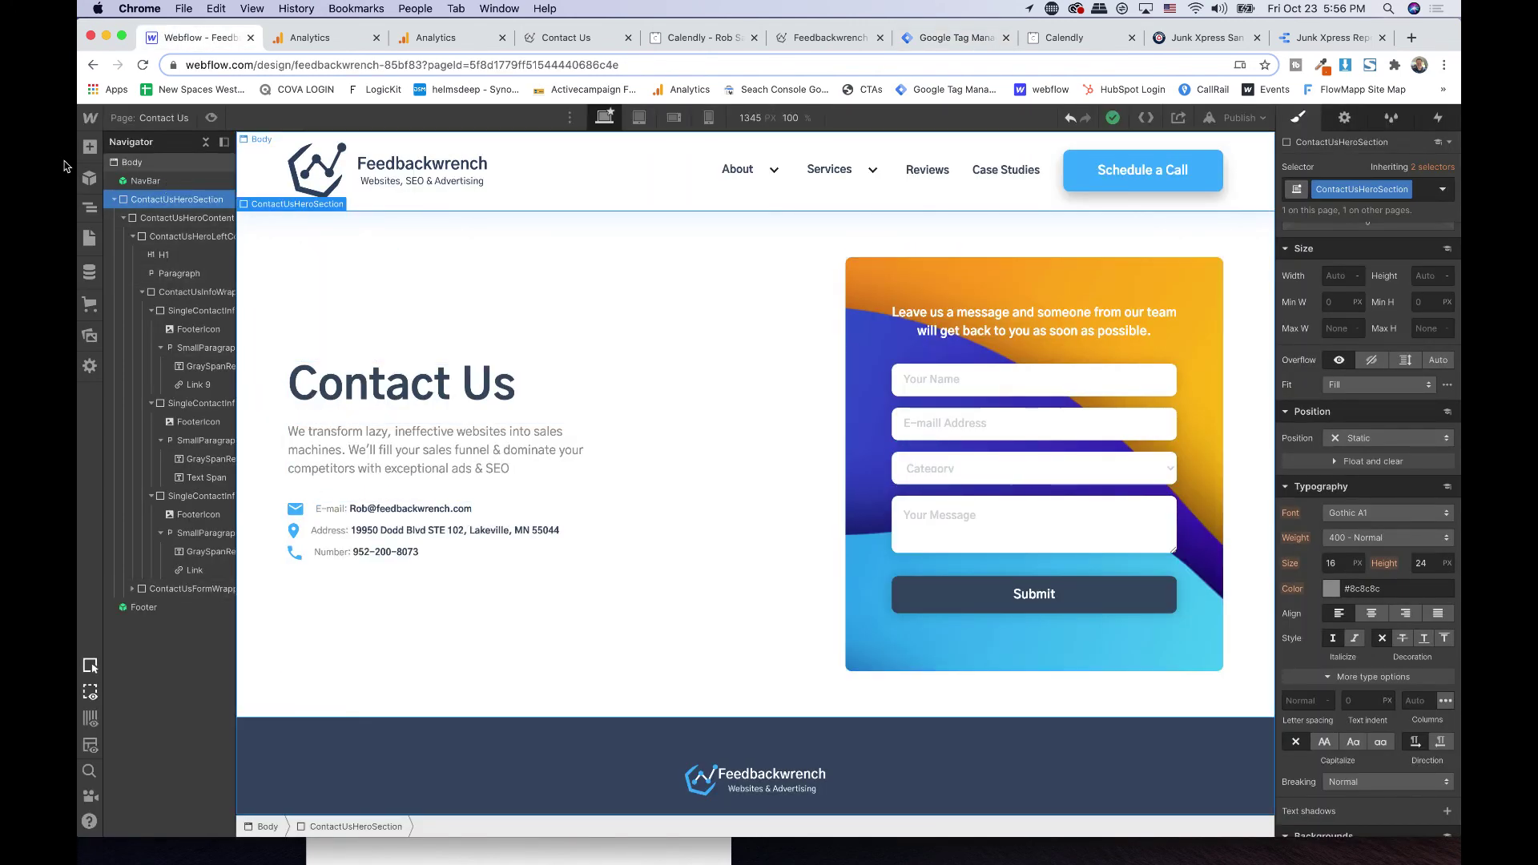
{"action": "left_click", "coordinate": [570, 37]}
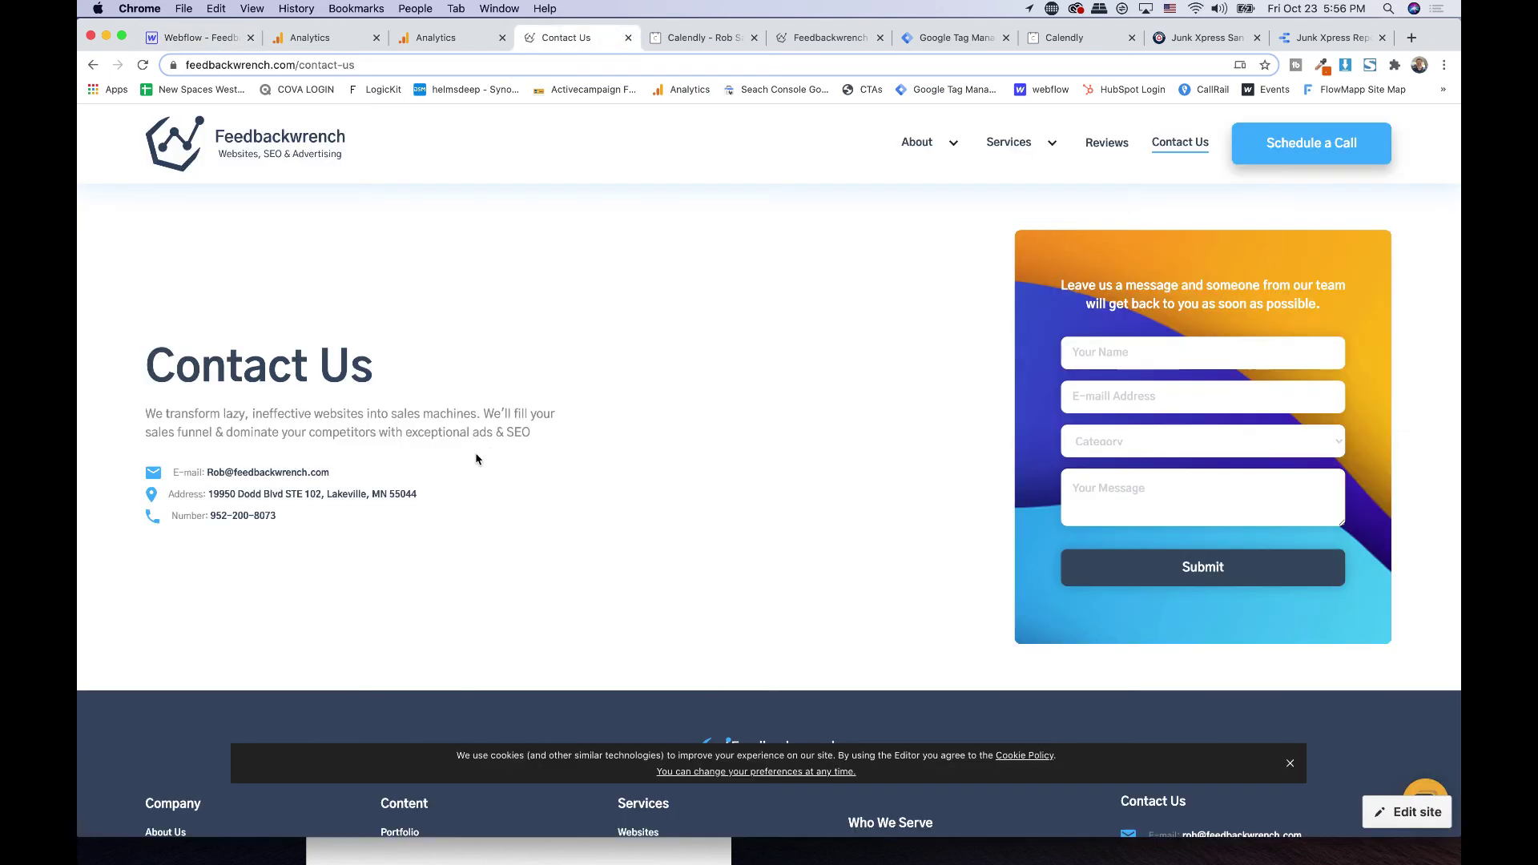
{"action": "left_click", "coordinate": [233, 137]}
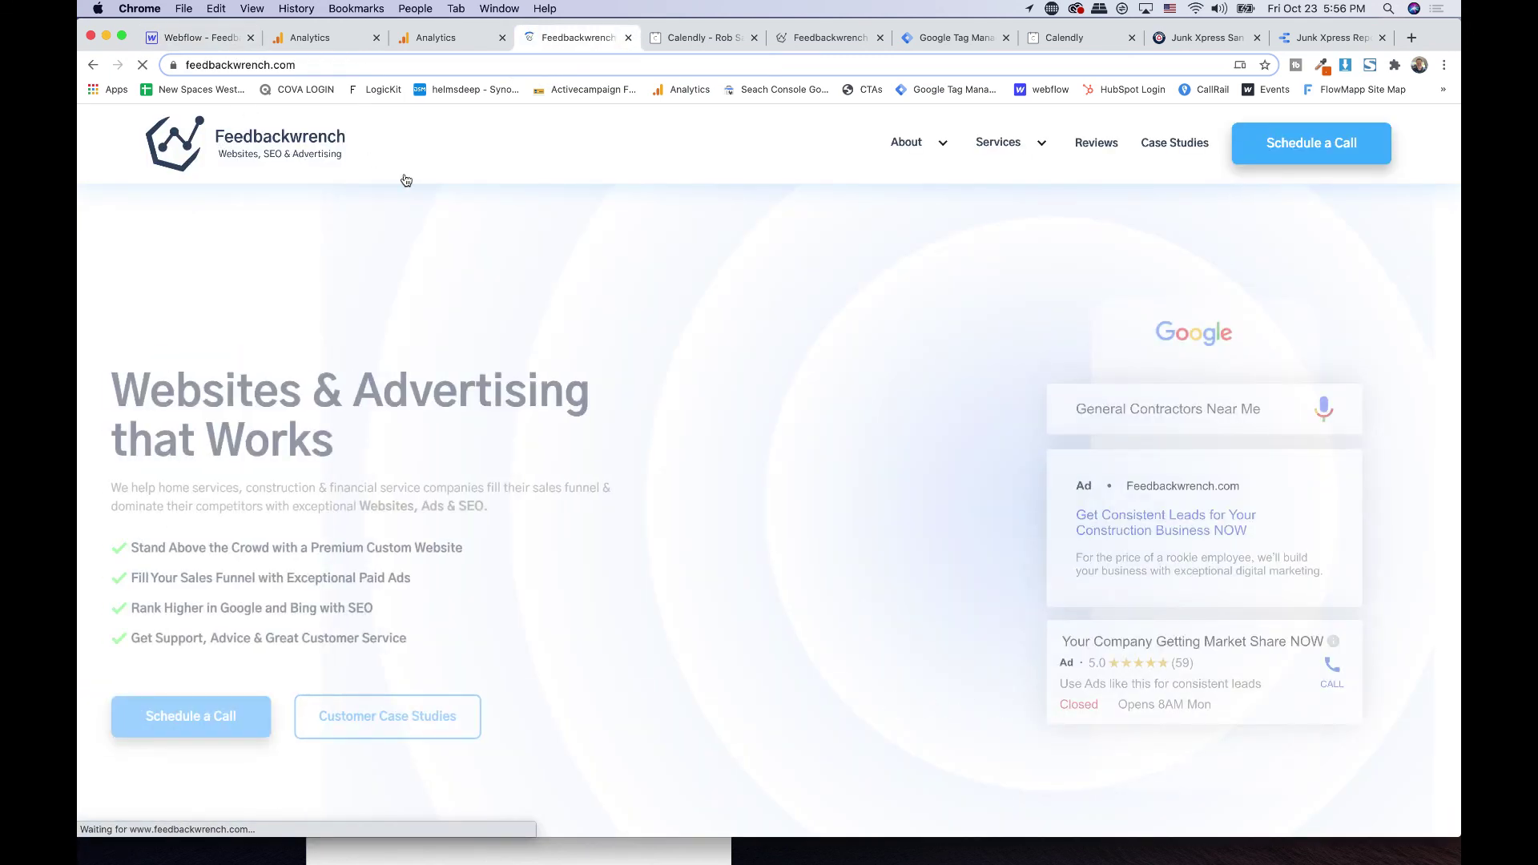
{"action": "scroll", "coordinate": [615, 237], "scroll_direction": "down", "scroll_amount": 1}
{"action": "scroll", "coordinate": [615, 237], "scroll_direction": "down", "scroll_amount": 20}
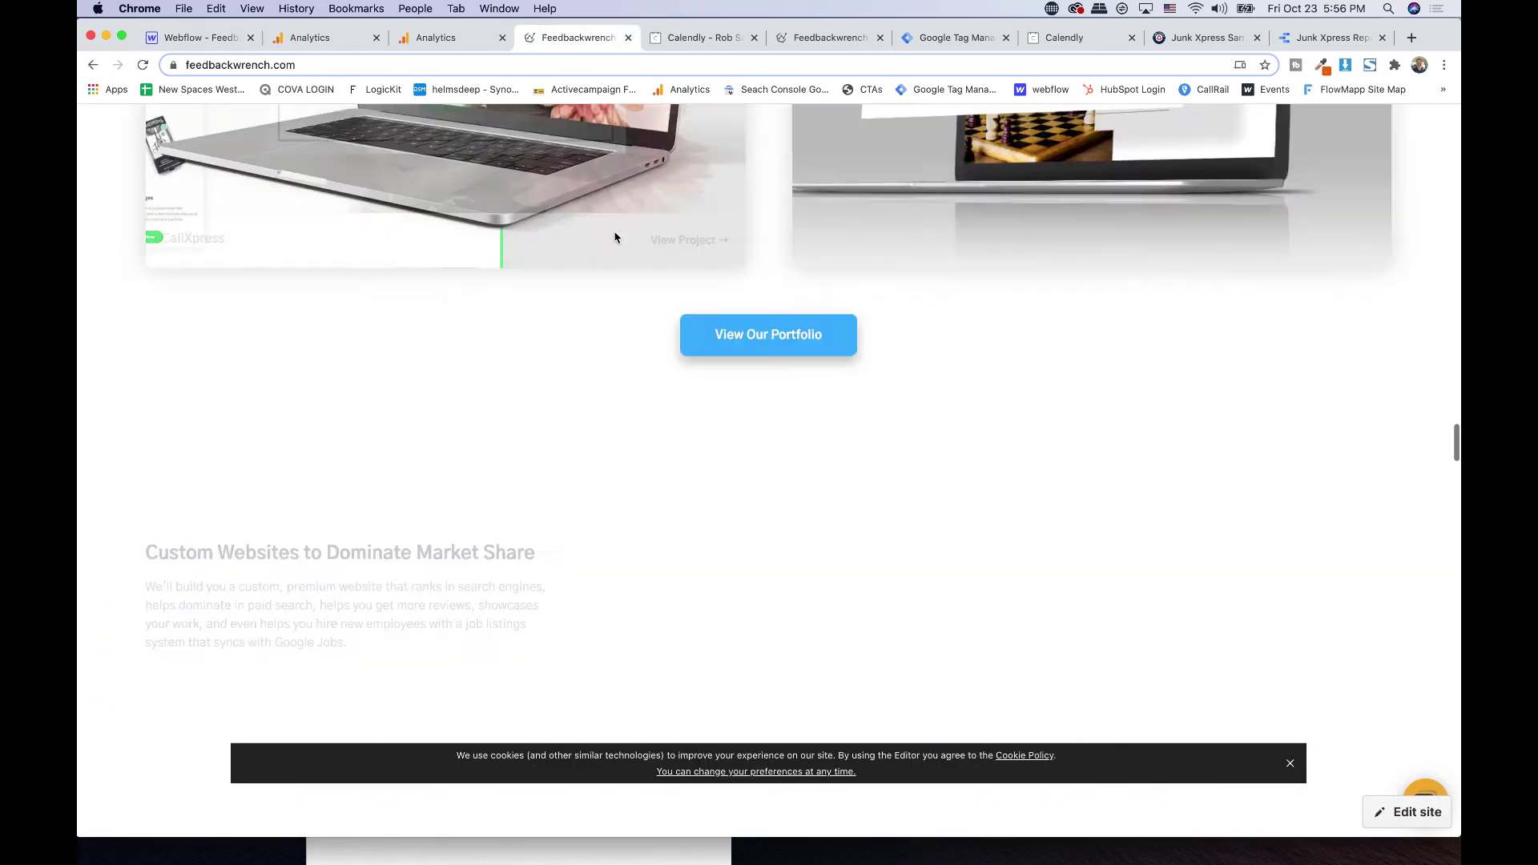
{"action": "scroll", "coordinate": [615, 237], "scroll_direction": "down", "scroll_amount": 10}
{"action": "scroll", "coordinate": [615, 237], "scroll_direction": "up", "scroll_amount": 3}
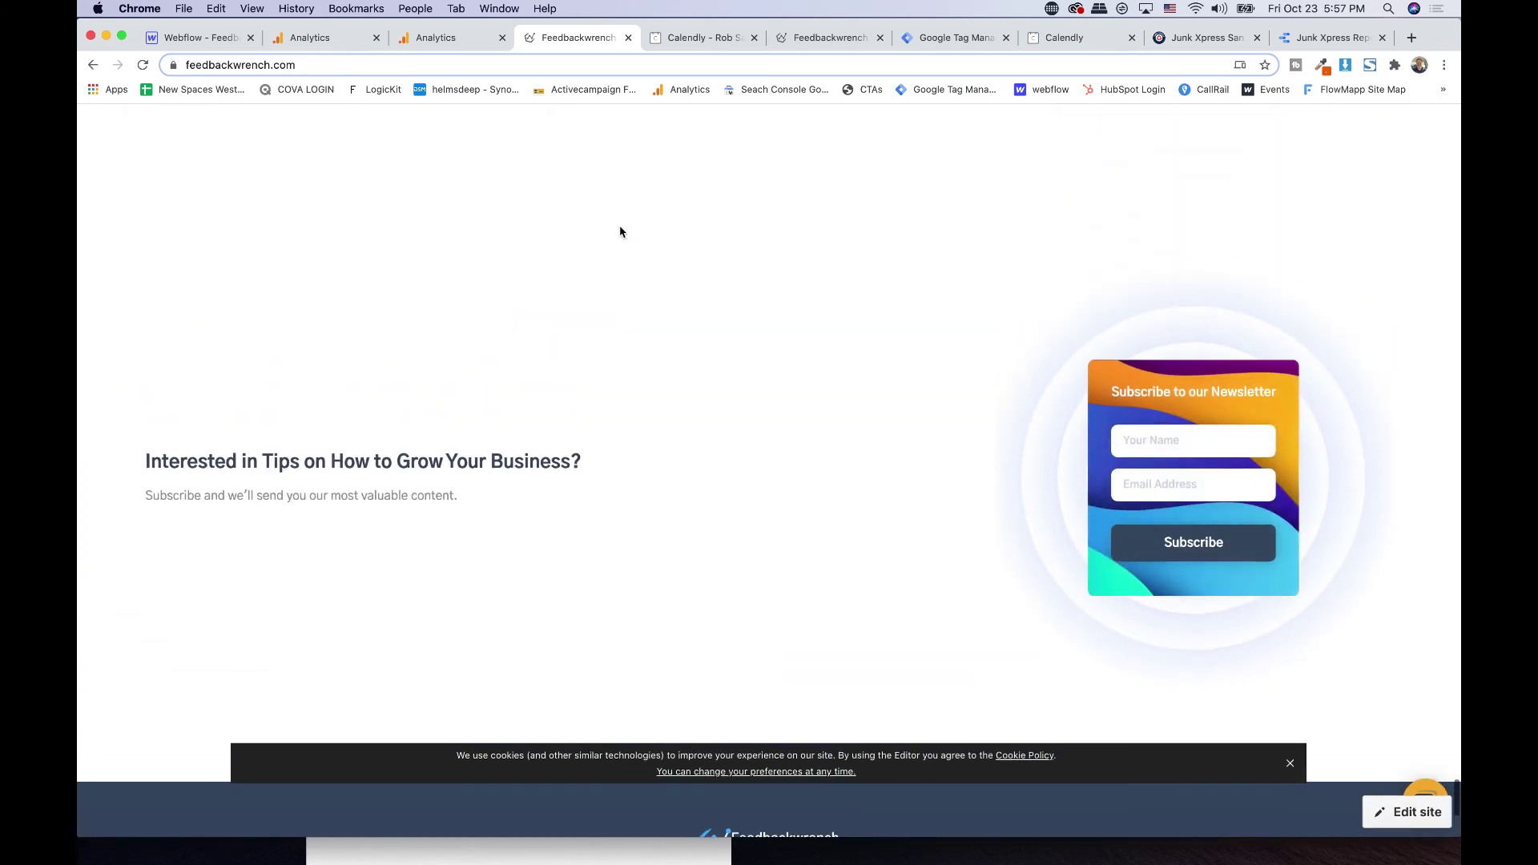
{"action": "scroll", "coordinate": [604, 272], "scroll_direction": "up", "scroll_amount": 3}
{"action": "scroll", "coordinate": [605, 272], "scroll_direction": "down", "scroll_amount": 4}
{"action": "scroll", "coordinate": [605, 272], "scroll_direction": "up", "scroll_amount": 15}
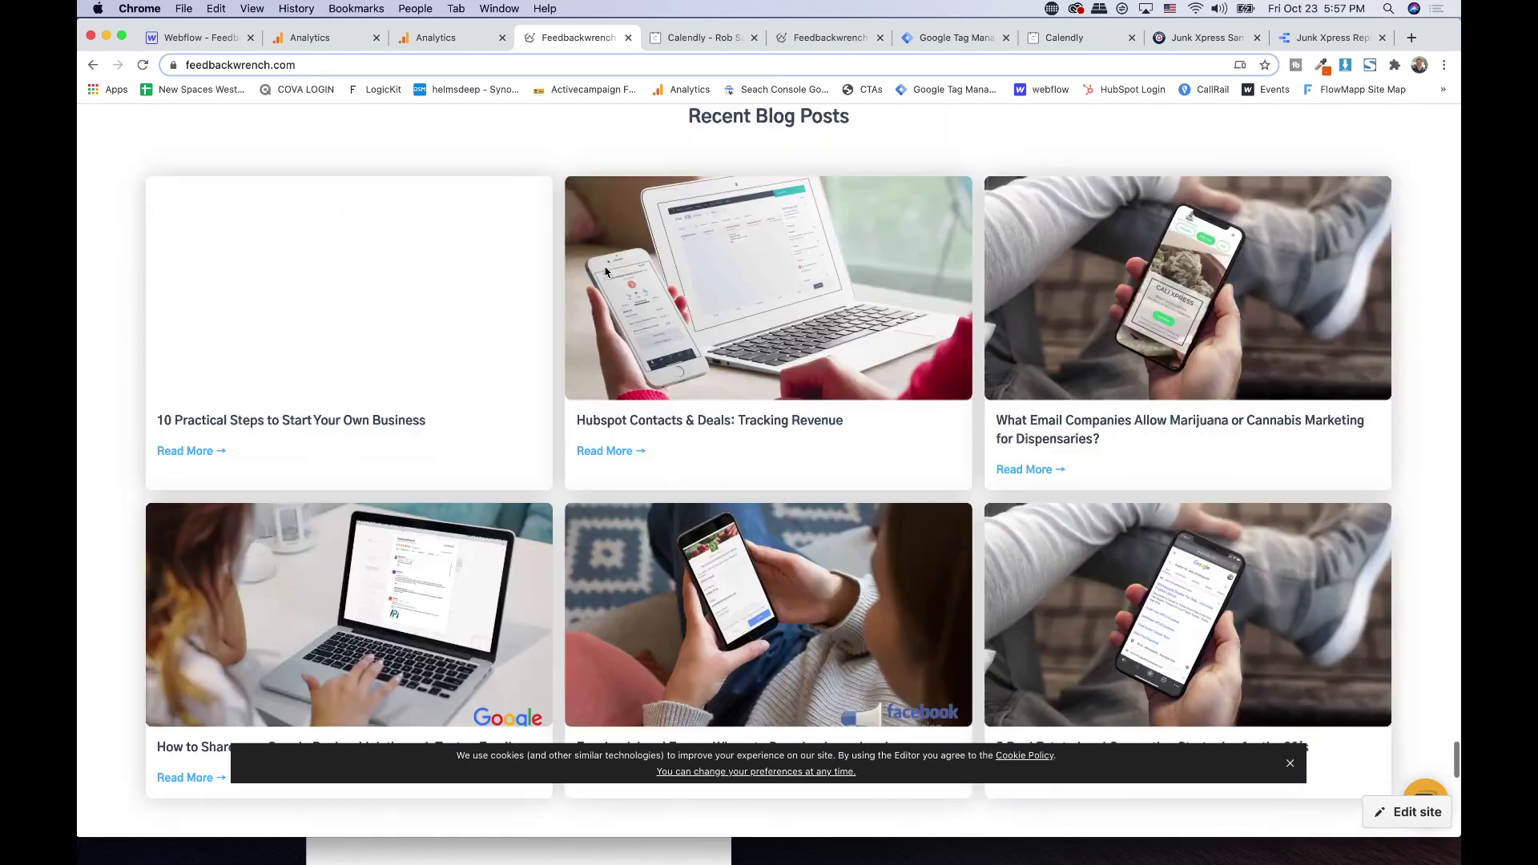
{"action": "scroll", "coordinate": [605, 272], "scroll_direction": "down", "scroll_amount": 10}
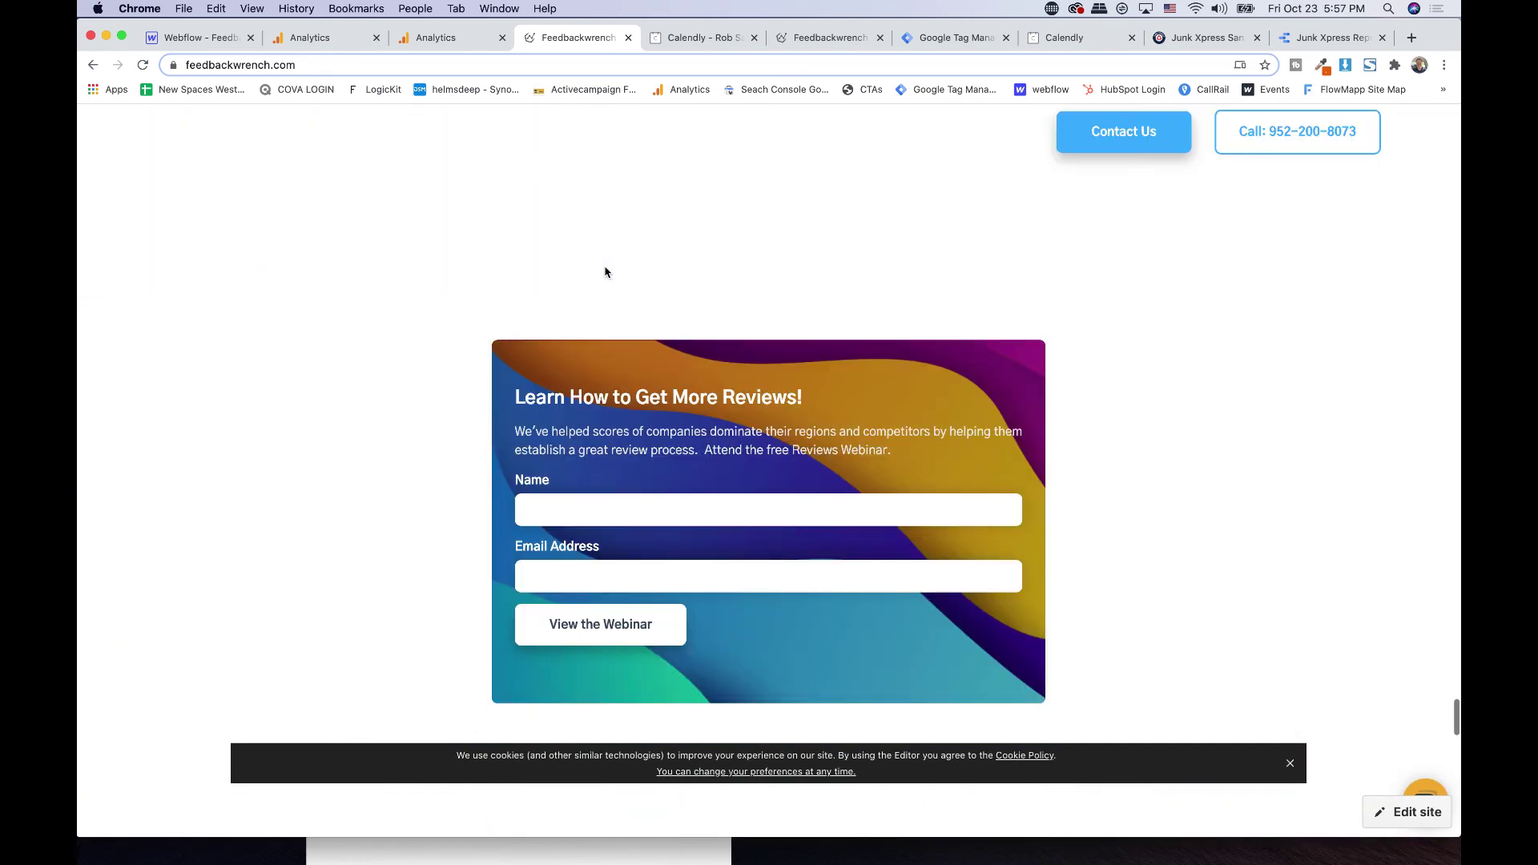
- Inspect the webinar form's Name field and intro text, then return to the Webflow Designer
{"action": "left_click", "coordinate": [579, 503]}
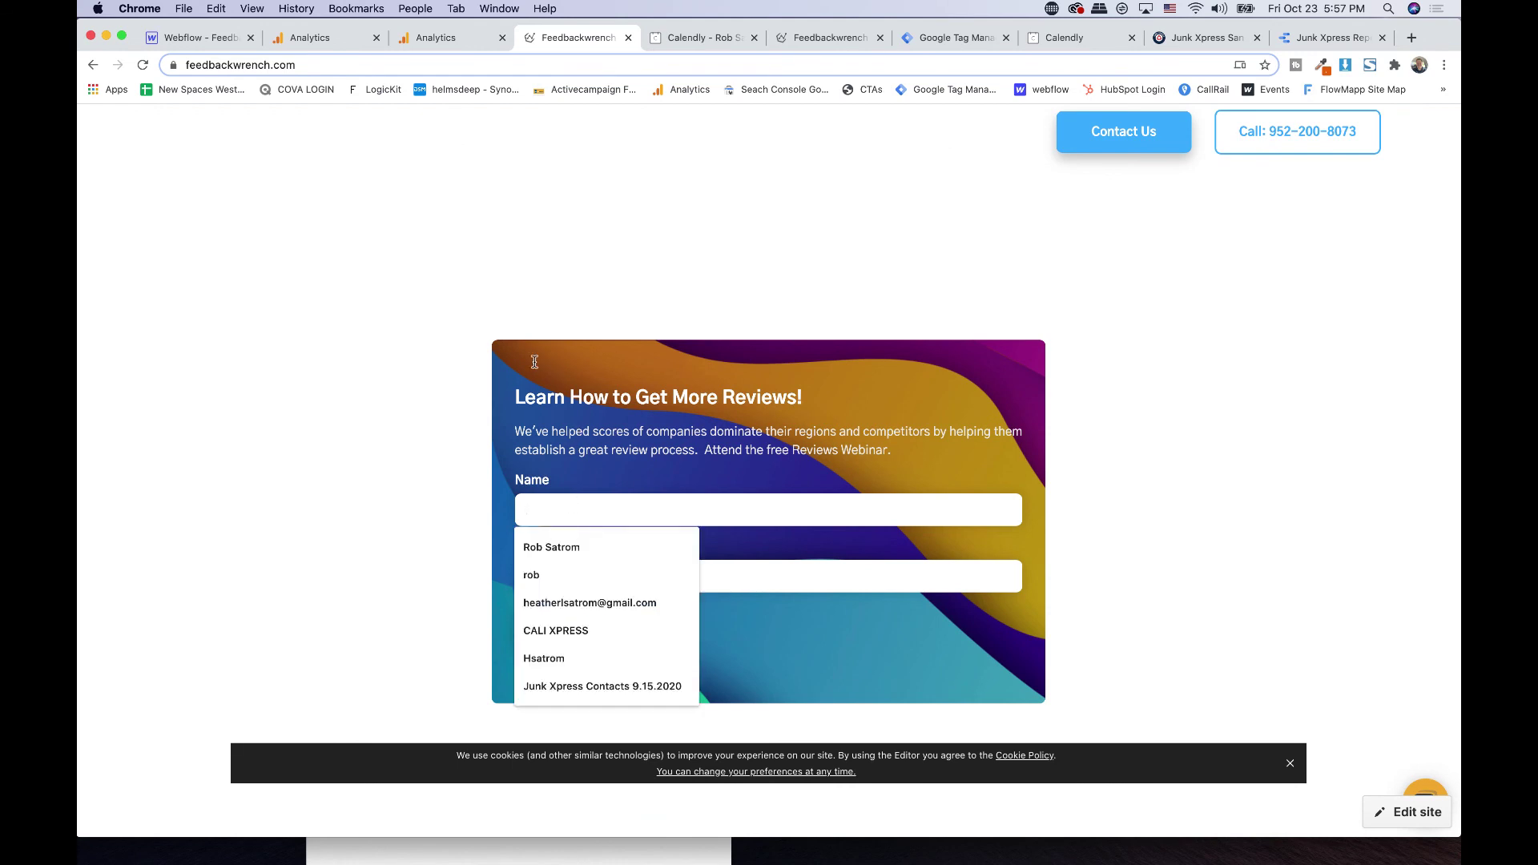
{"action": "left_click_drag", "start_coordinate": [534, 362], "coordinate": [727, 486]}
{"action": "left_click", "coordinate": [718, 419]}
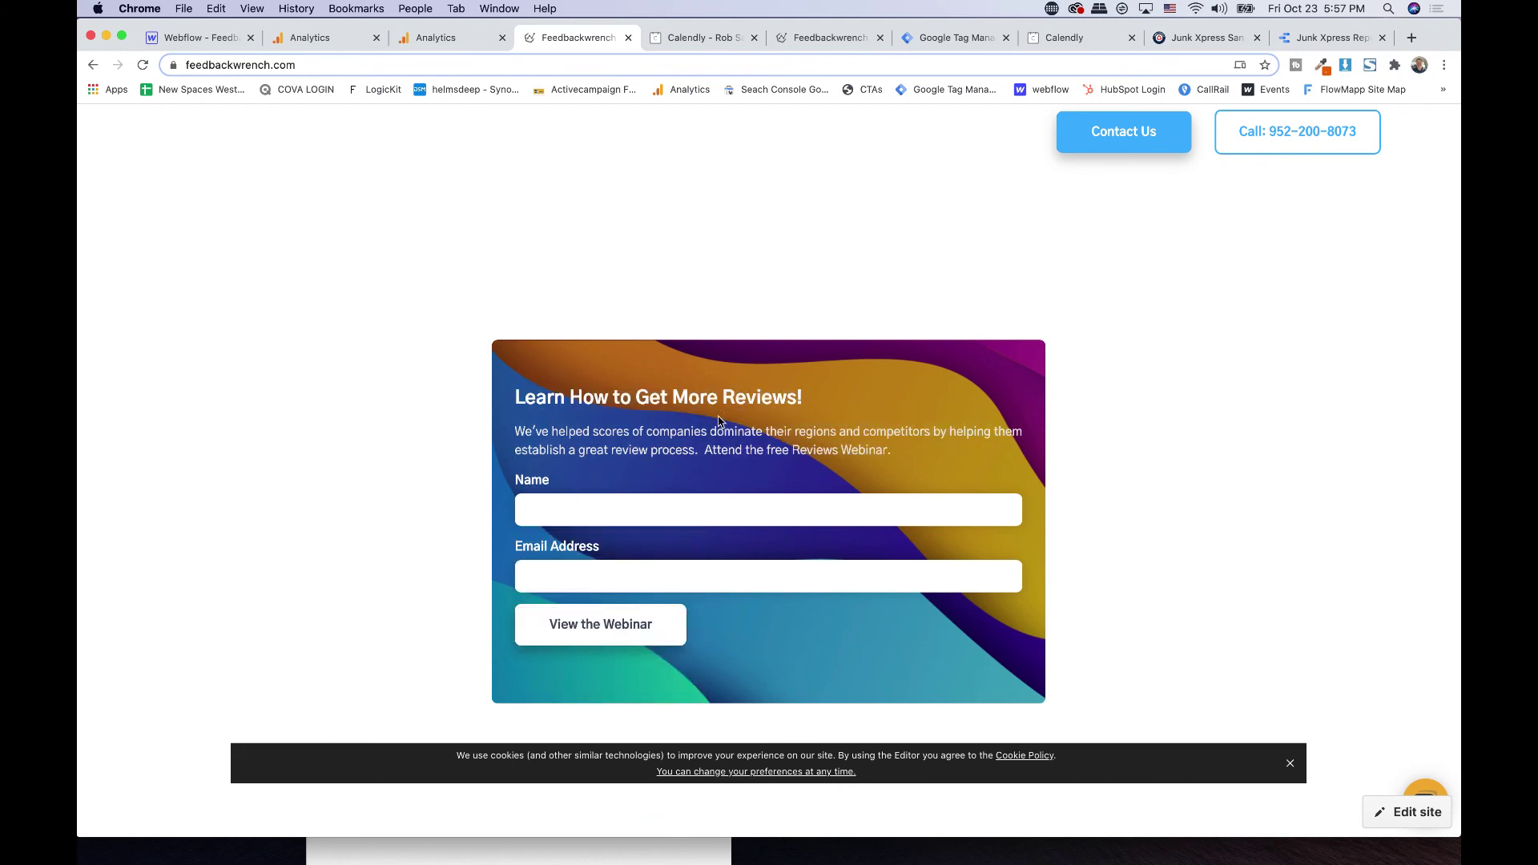
{"action": "scroll", "coordinate": [628, 571], "scroll_direction": "up", "scroll_amount": 20}
{"action": "scroll", "coordinate": [628, 571], "scroll_direction": "down", "scroll_amount": 20}
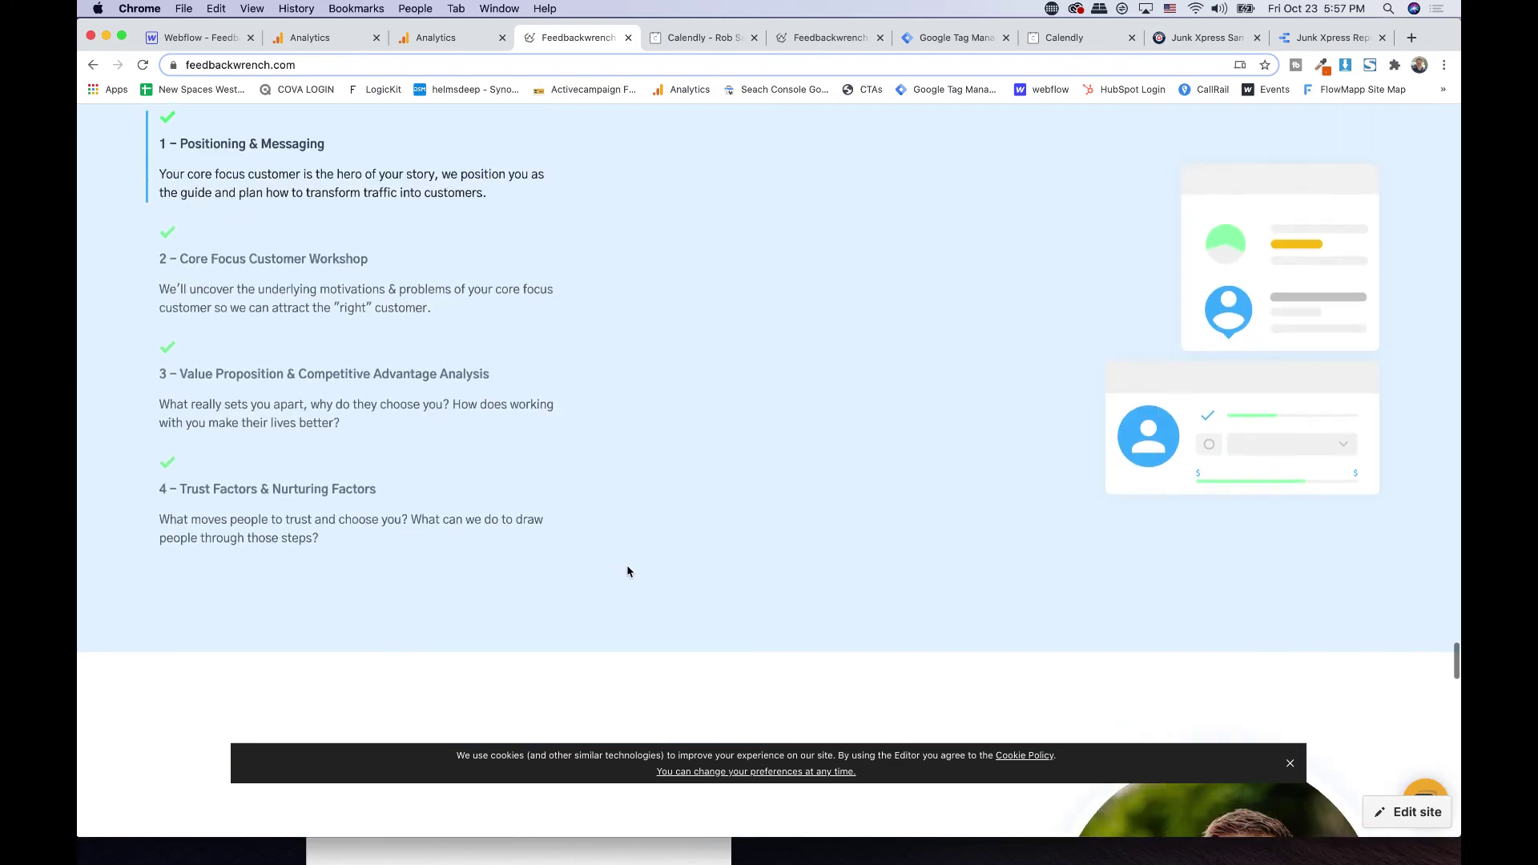
{"action": "left_click", "coordinate": [638, 469]}
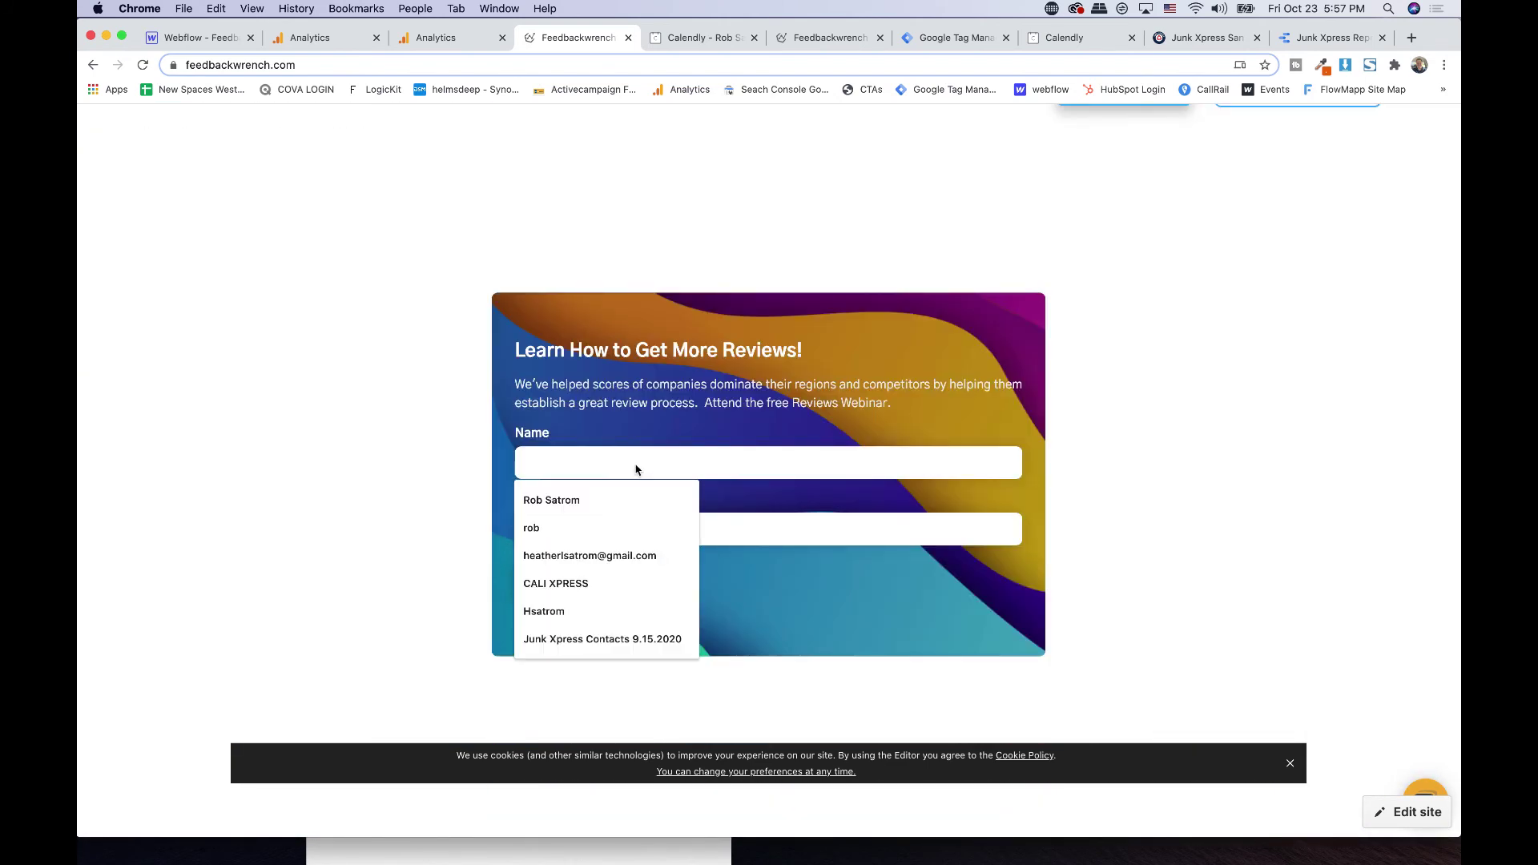
{"action": "scroll", "coordinate": [645, 393], "scroll_direction": "up", "scroll_amount": 1}
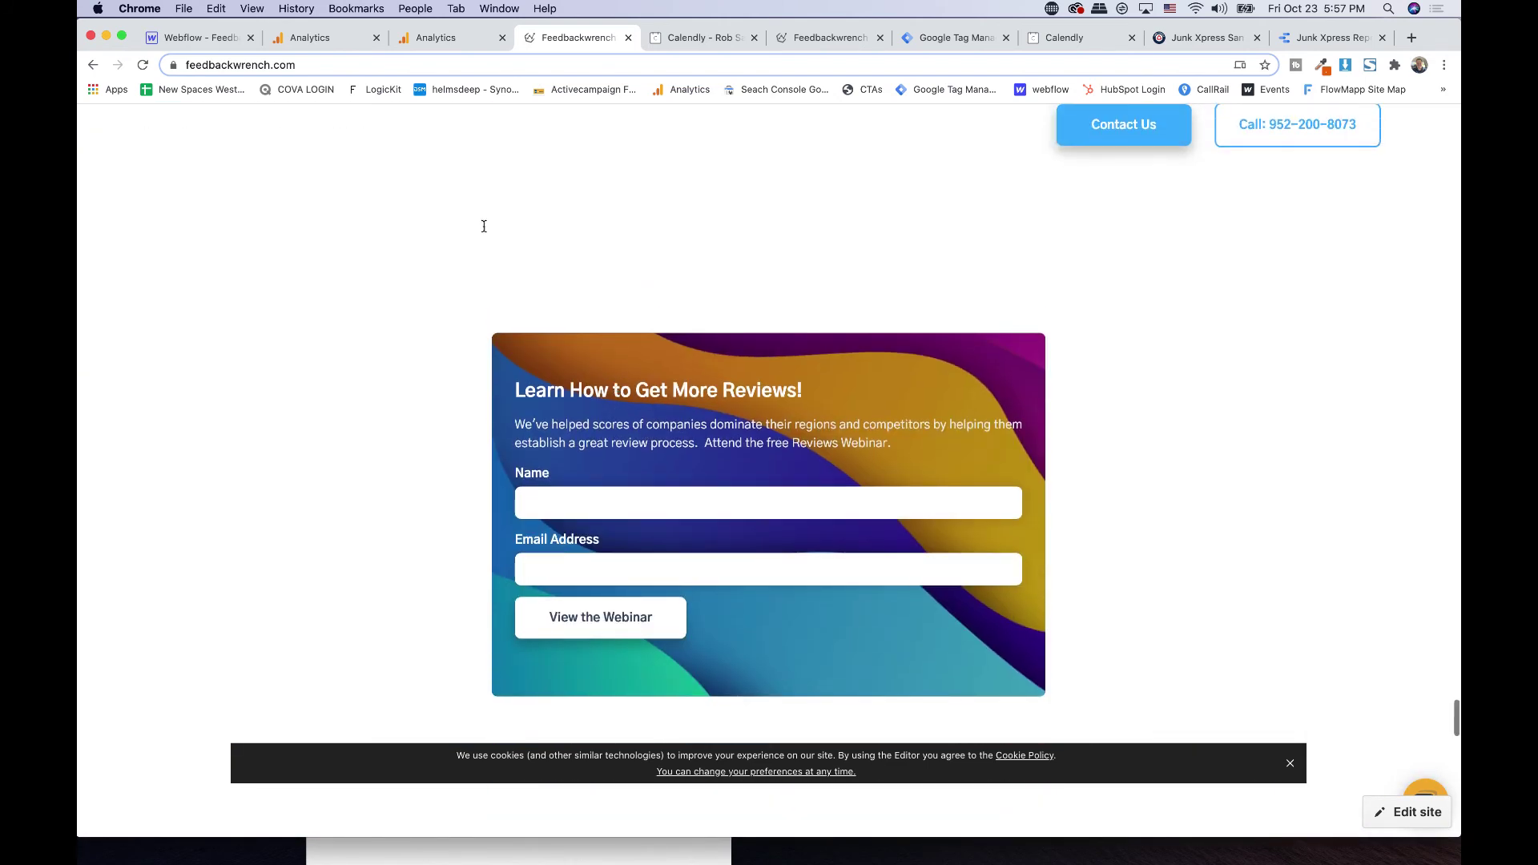
{"action": "left_click", "coordinate": [164, 38]}
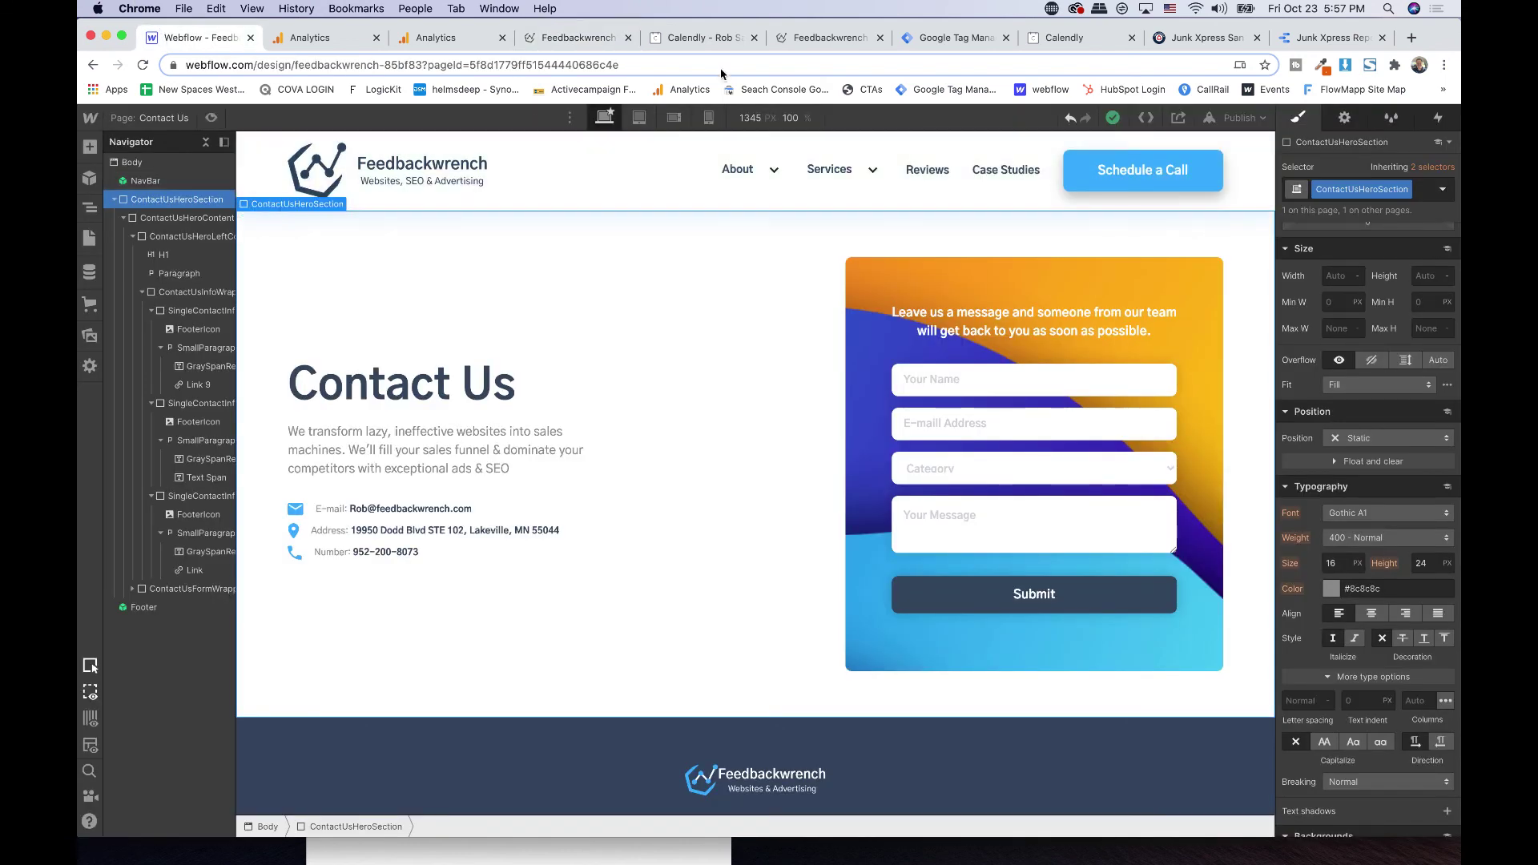
- Name the new tag 'Form - Lead Magnet 1' as a Universal Analytics Event tag
{"action": "left_click", "coordinate": [932, 45]}
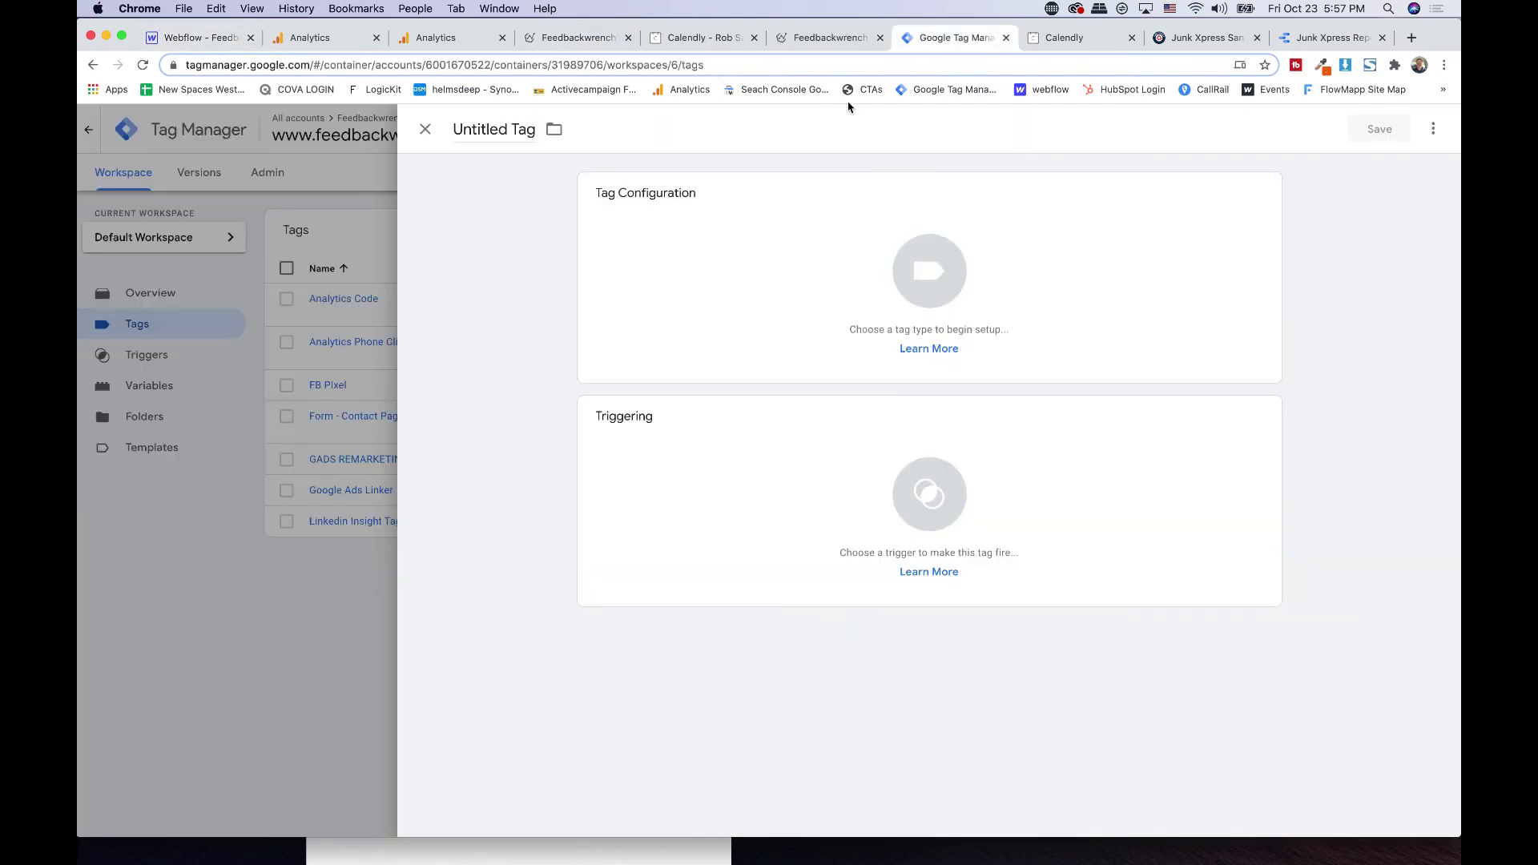
{"action": "left_click", "coordinate": [490, 130]}
{"action": "type", "text": "Form - Lead Magnet 1"}
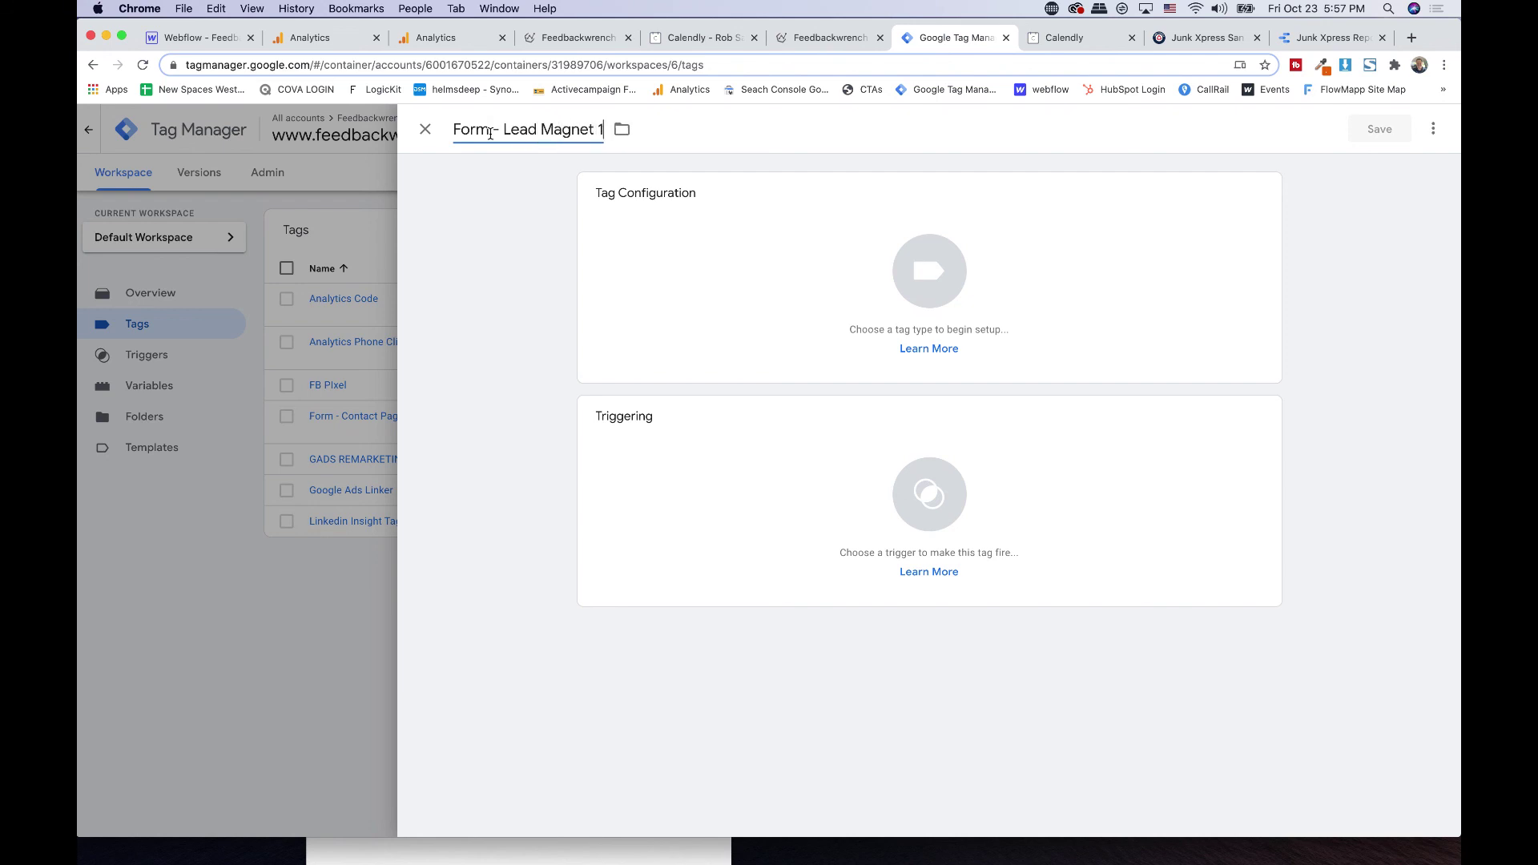
{"action": "left_click", "coordinate": [629, 257]}
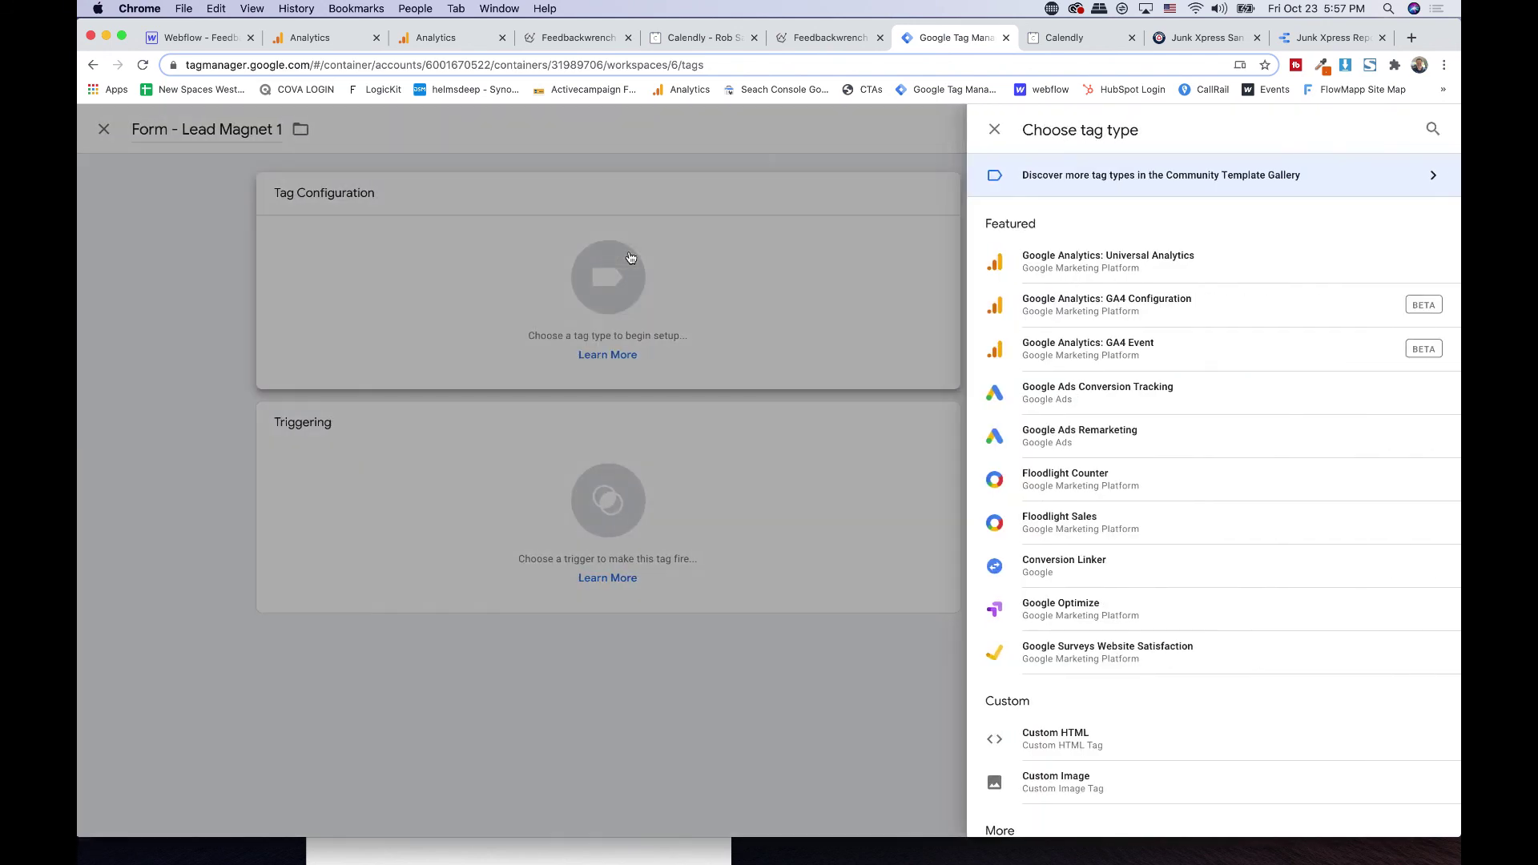
{"action": "left_click", "coordinate": [1054, 264]}
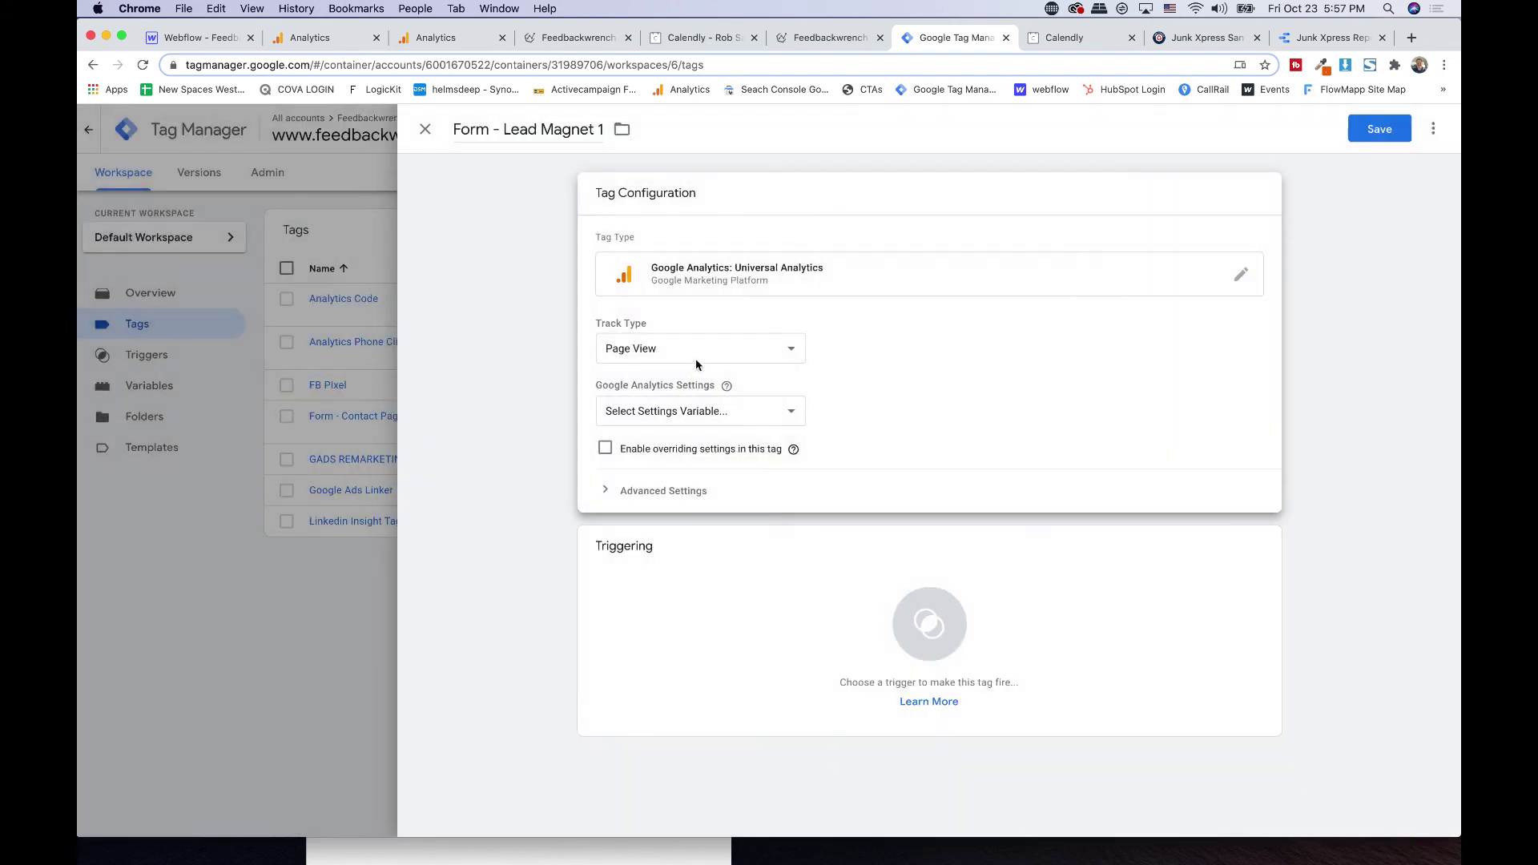
{"action": "left_click", "coordinate": [664, 349]}
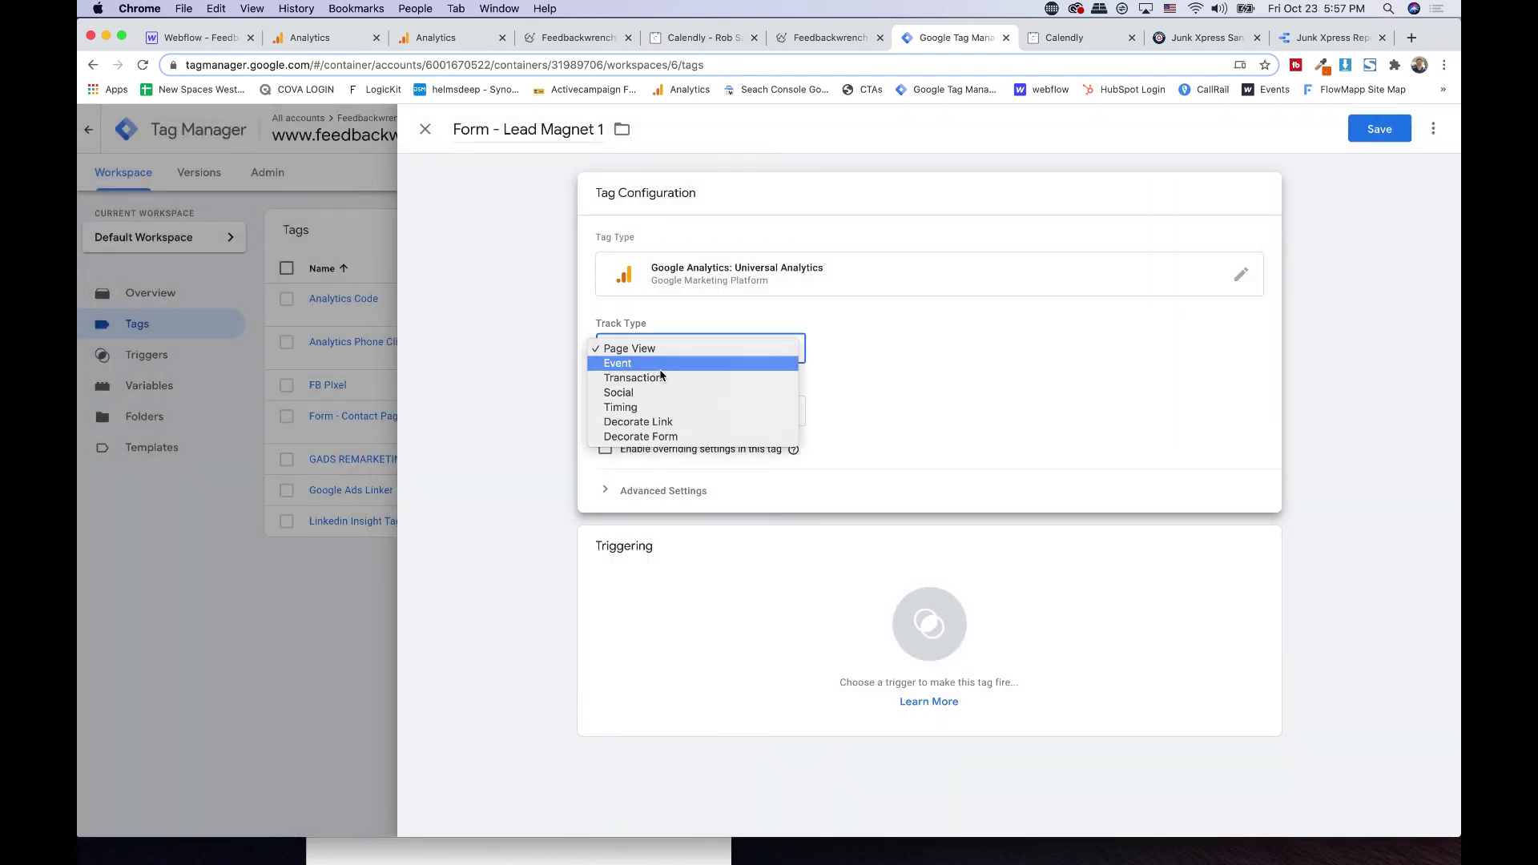
{"action": "left_click", "coordinate": [657, 362]}
- Set event Category 'Form', Action 'Lead Magnet 1' and Label {{Referrer}}
{"action": "left_click", "coordinate": [666, 424]}
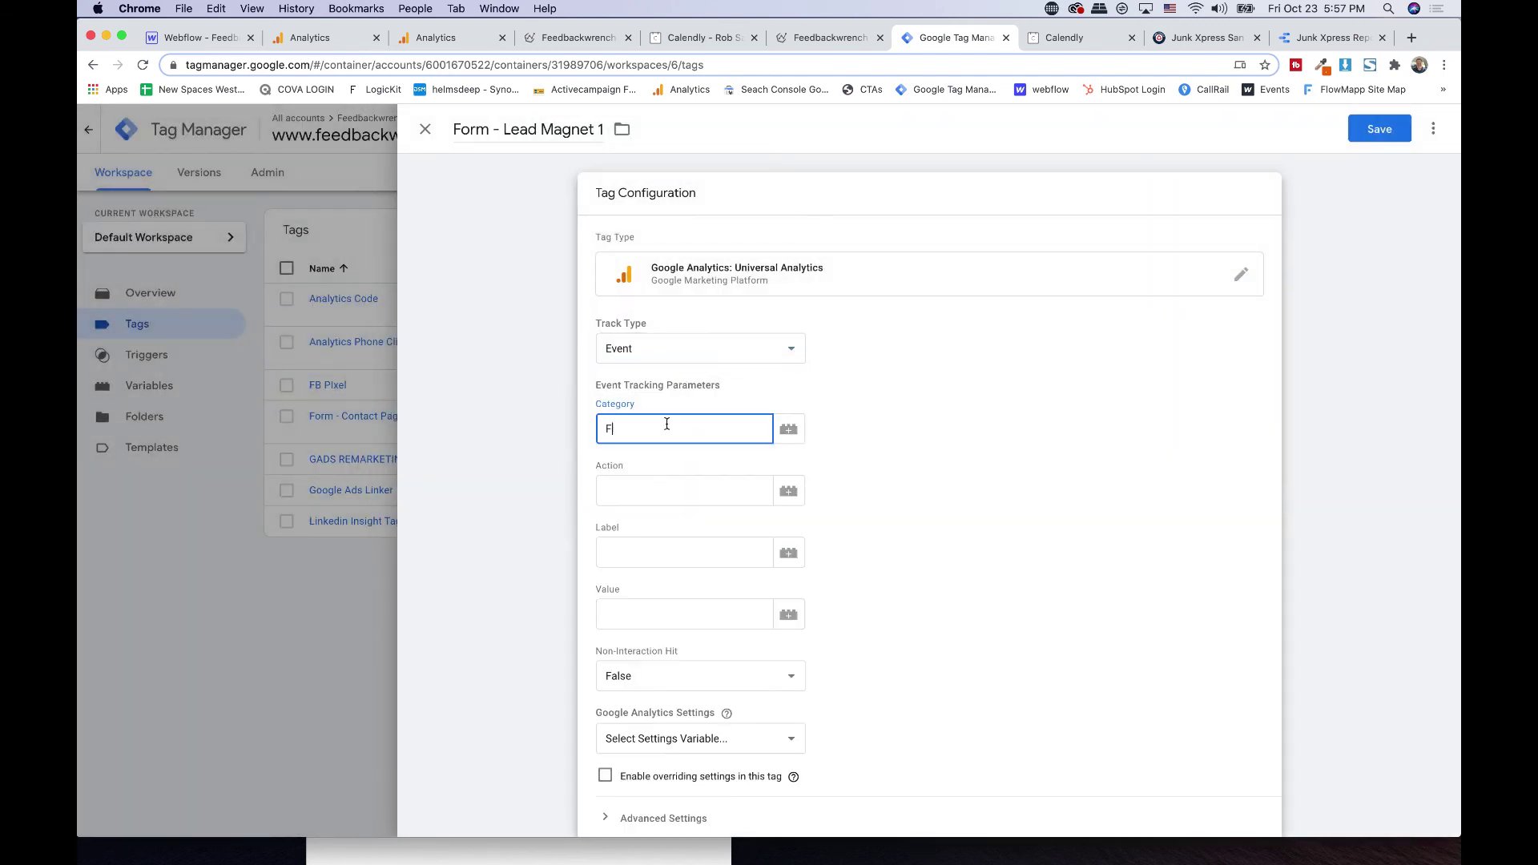
{"action": "key", "text": "Tab"}
{"action": "key", "text": "Tab"}
{"action": "type", "text": "L"}
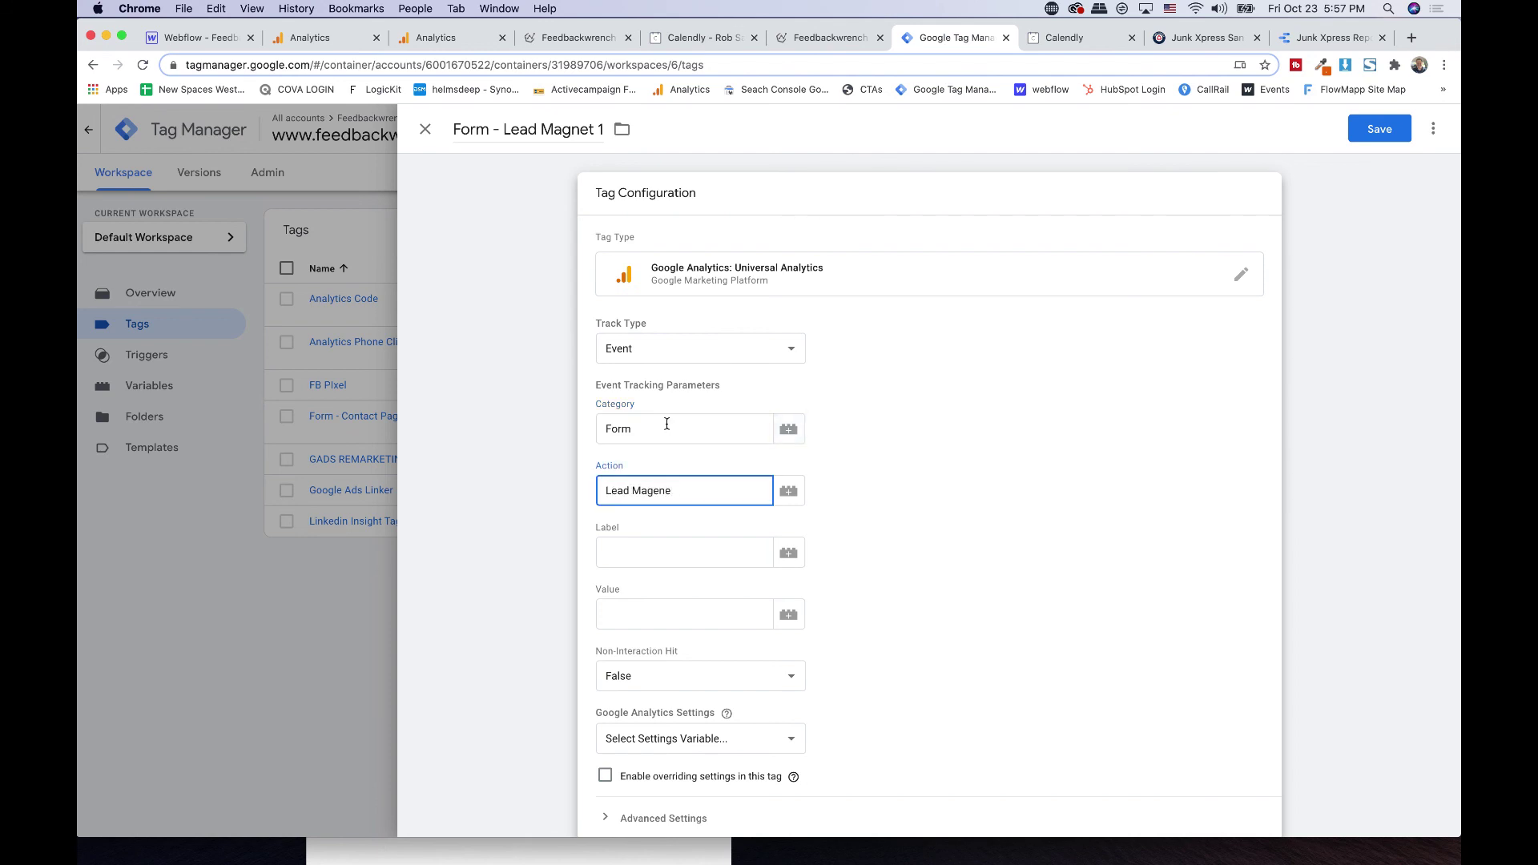
{"action": "left_click", "coordinate": [653, 551]}
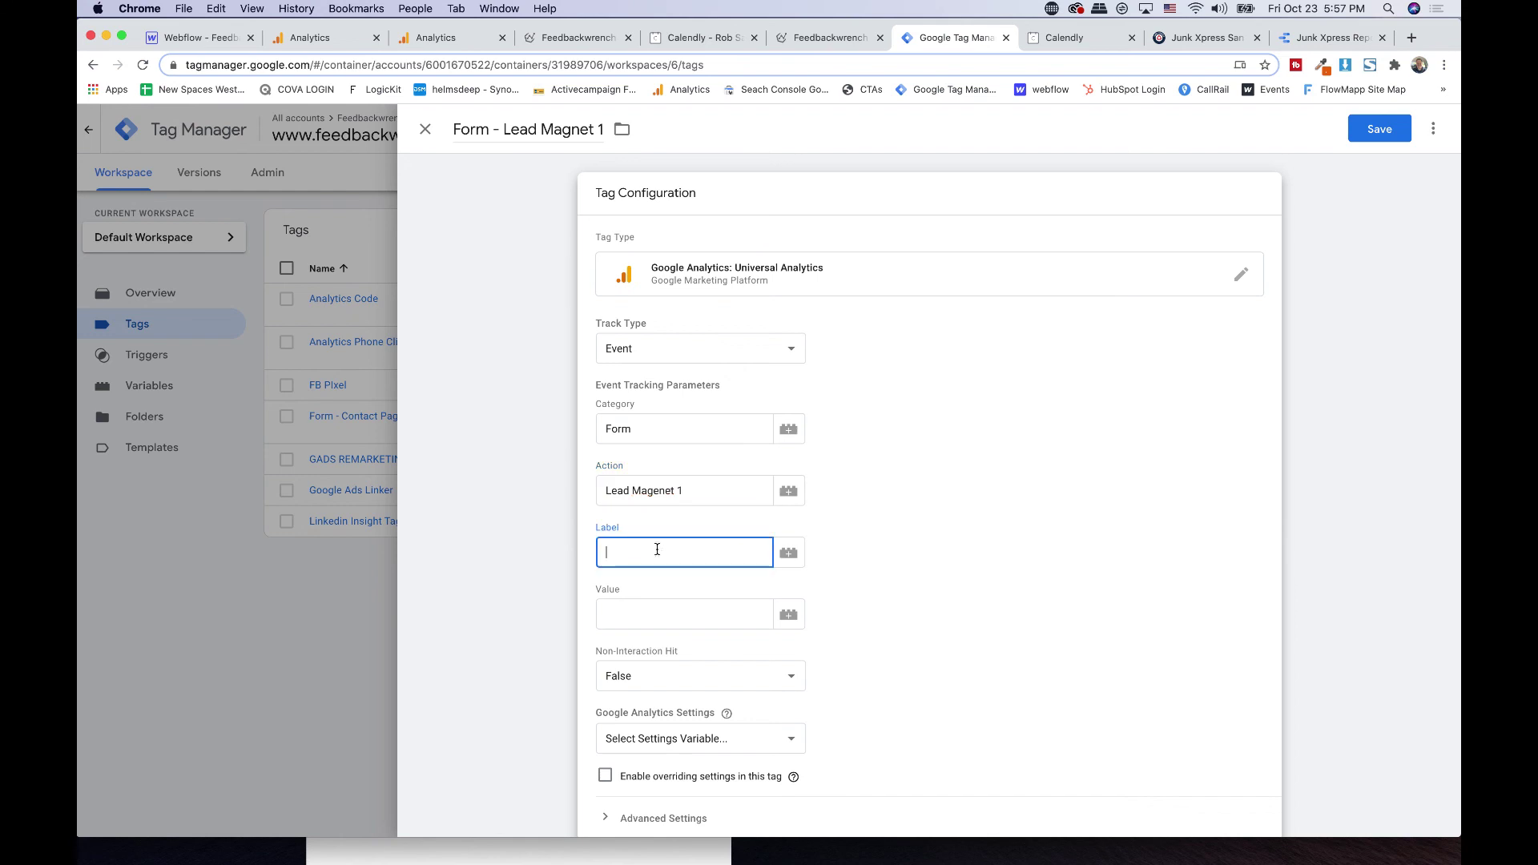
{"action": "left_click", "coordinate": [788, 552]}
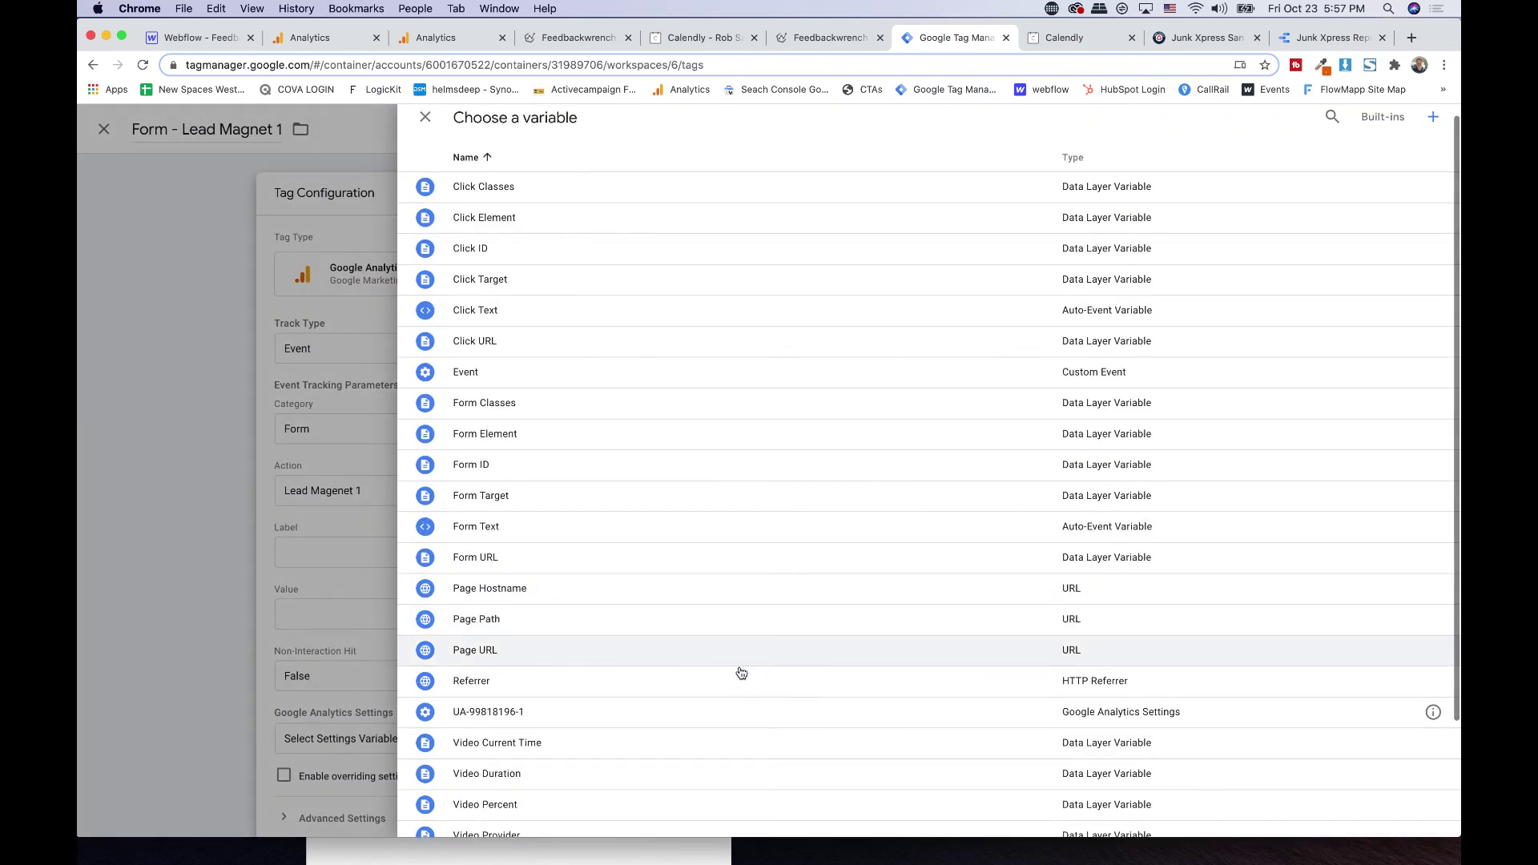
{"action": "left_click", "coordinate": [479, 681]}
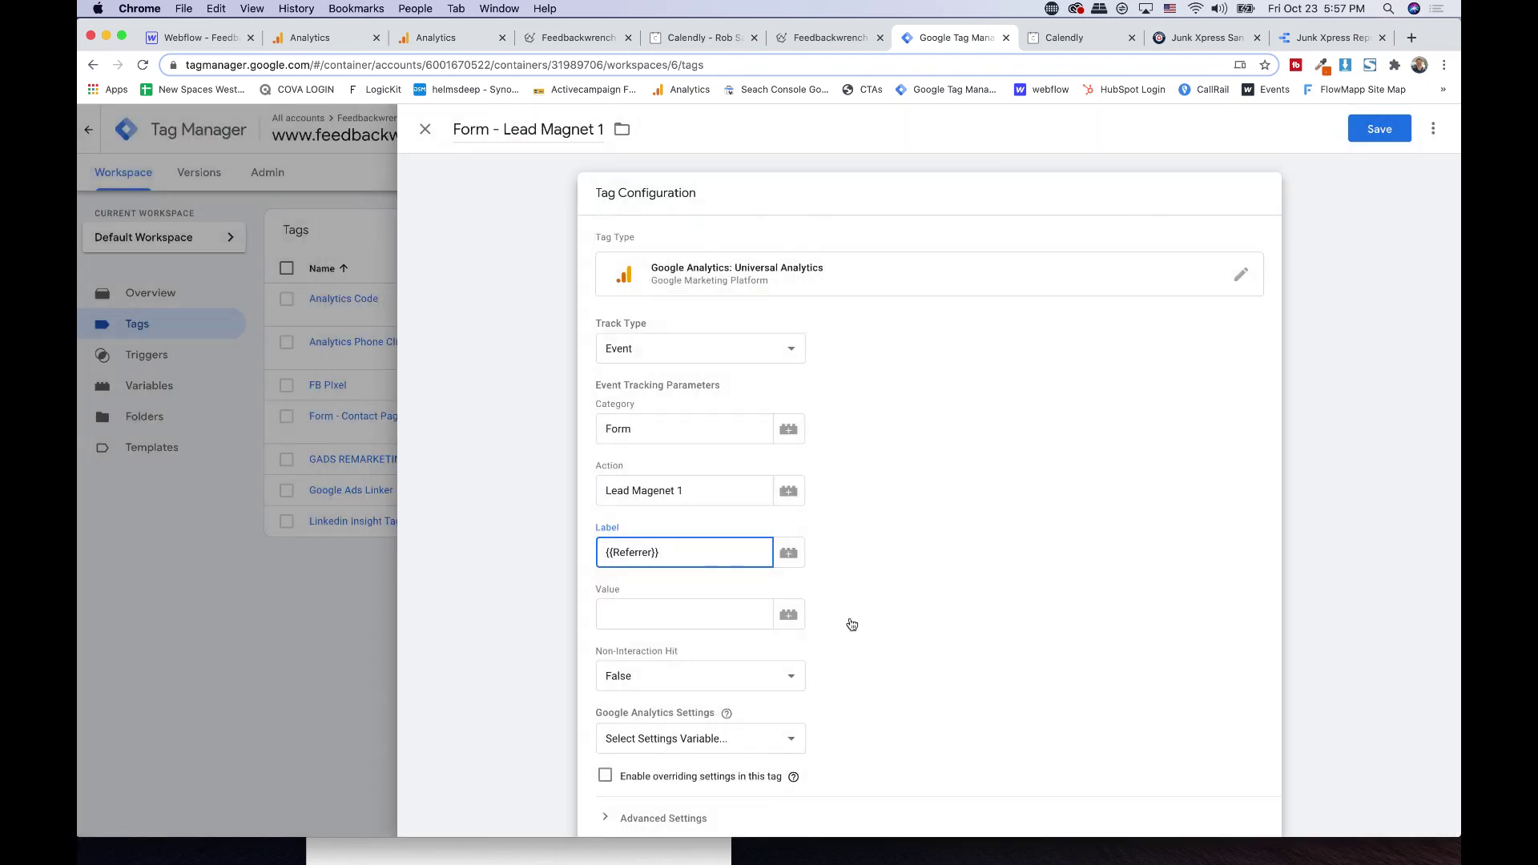
- Apply UA-99818196-1 settings, fire on Form Lead Magnet, save, and sort tags by type
{"action": "scroll", "coordinate": [850, 632], "scroll_direction": "down", "scroll_amount": 2}
{"action": "left_click", "coordinate": [697, 634]}
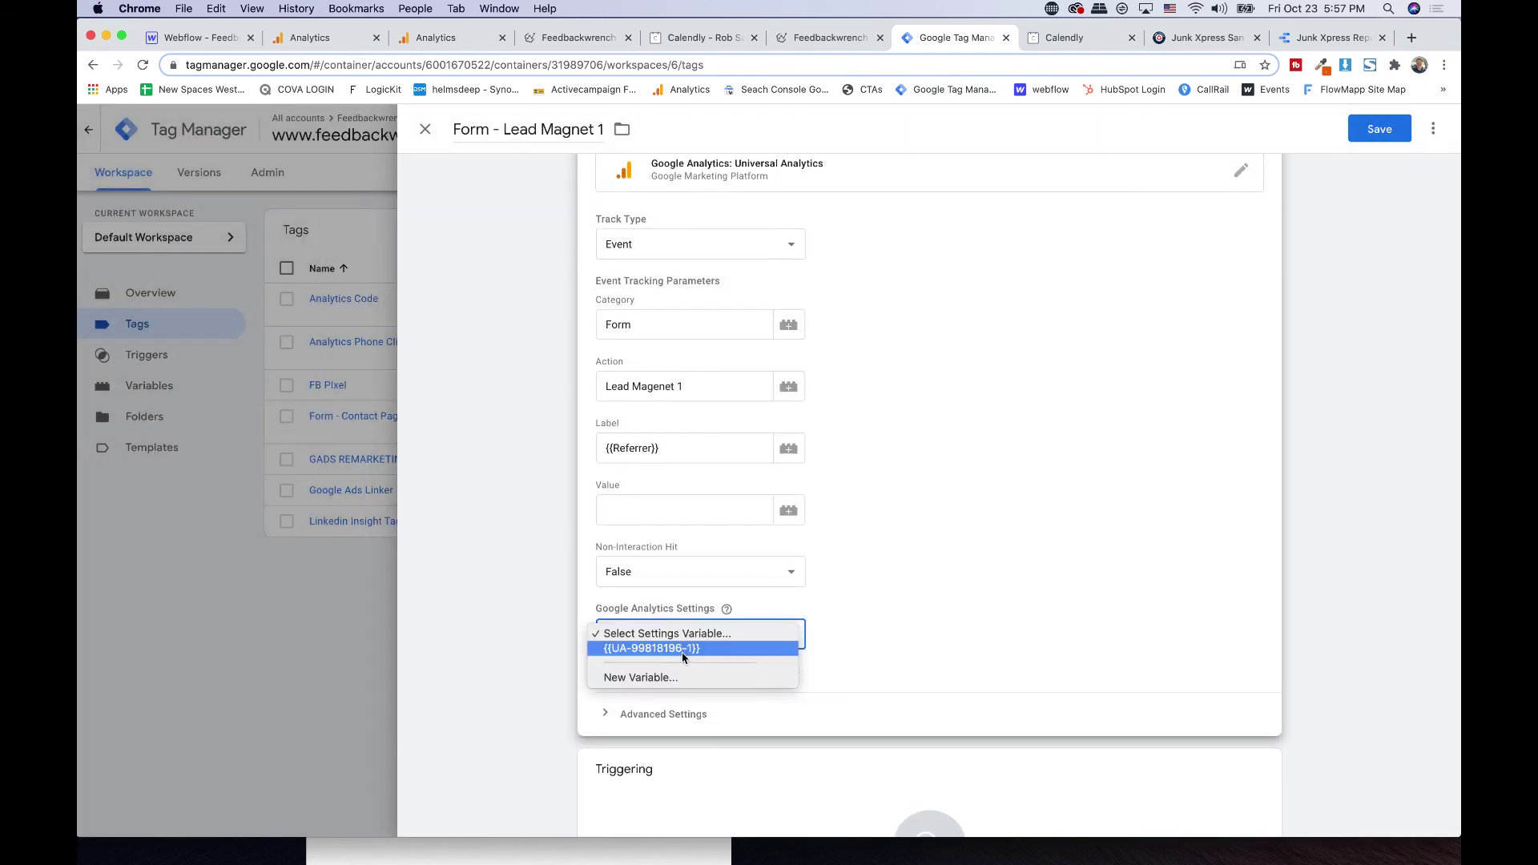
{"action": "left_click", "coordinate": [680, 647]}
{"action": "scroll", "coordinate": [958, 507], "scroll_direction": "down", "scroll_amount": 3}
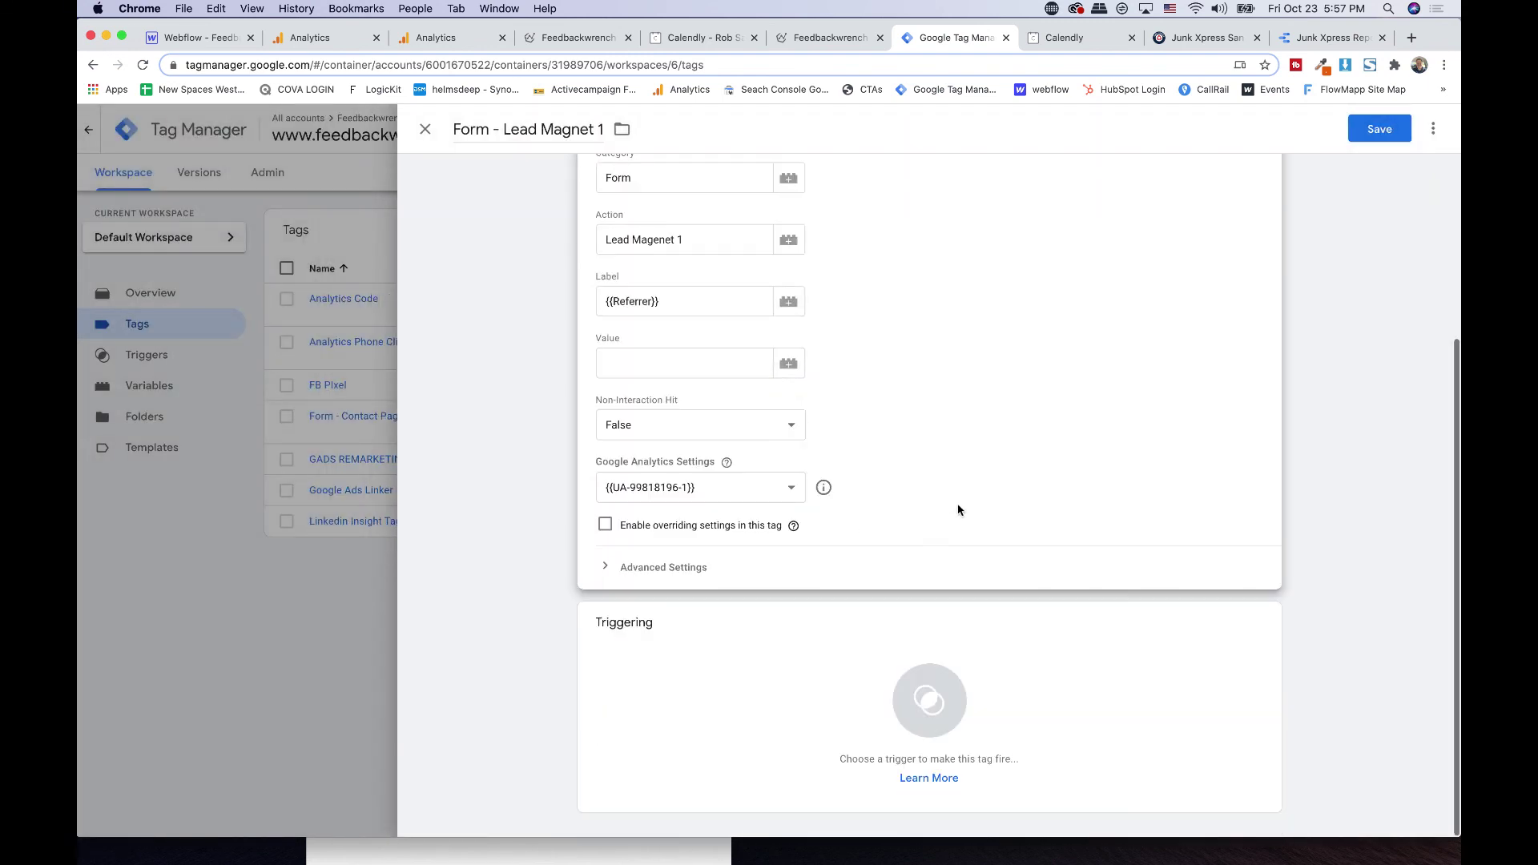
{"action": "left_click", "coordinate": [710, 670]}
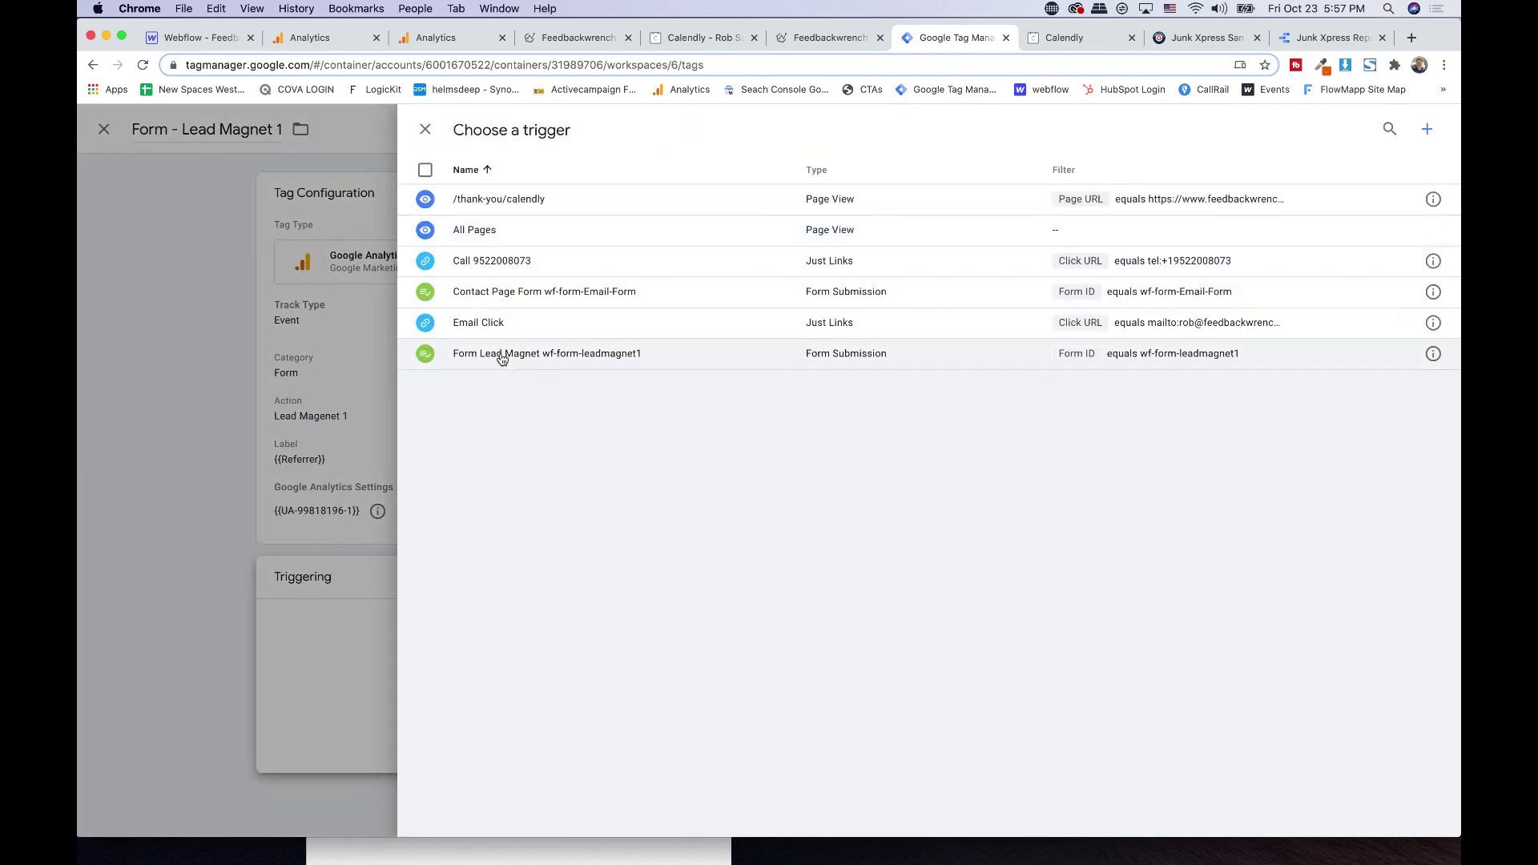
{"action": "left_click", "coordinate": [530, 353]}
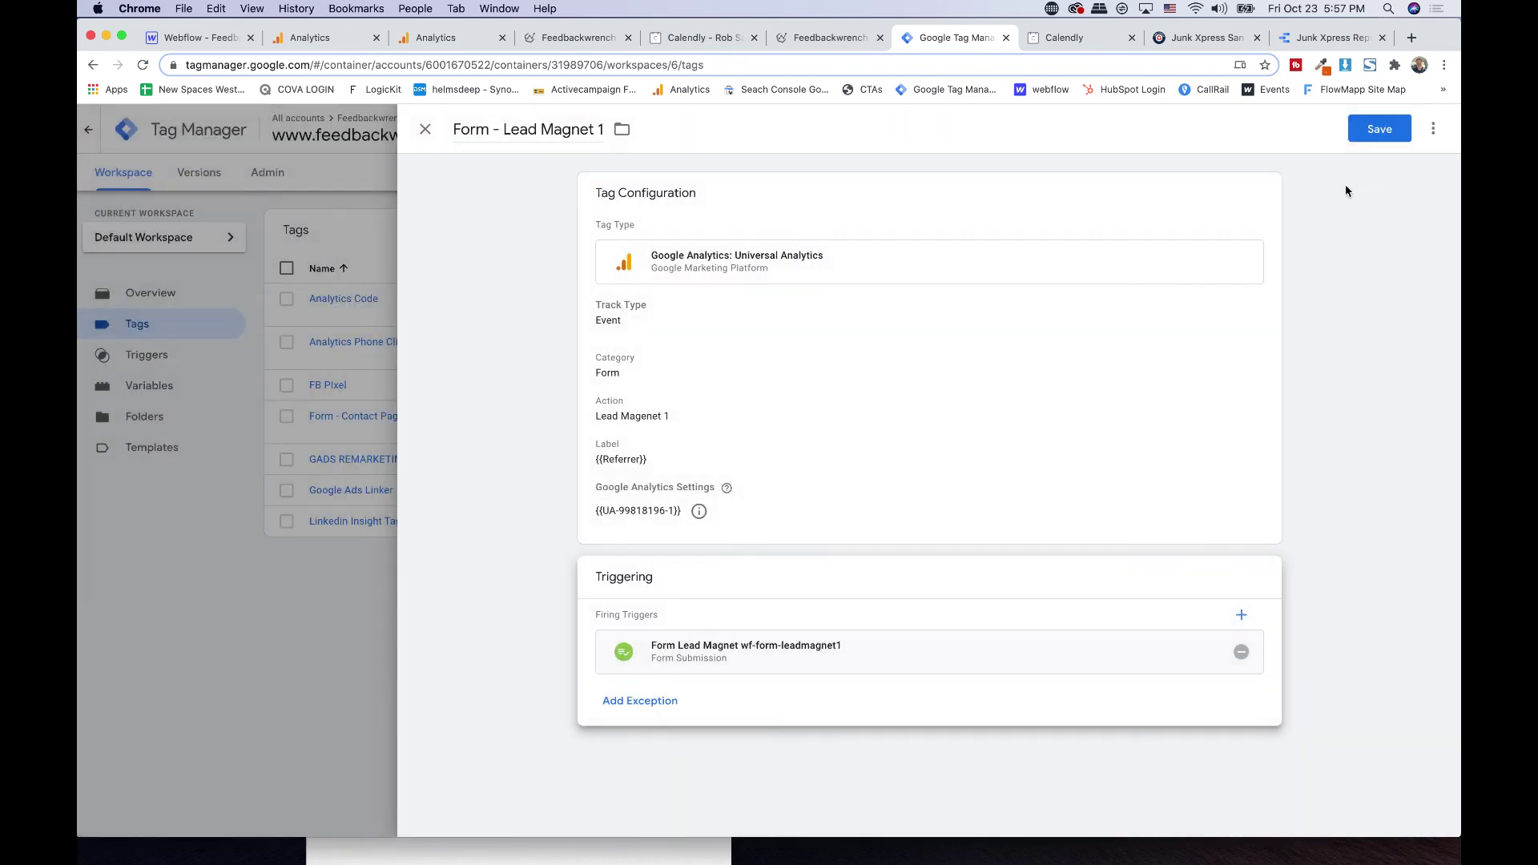
{"action": "left_click", "coordinate": [1378, 129]}
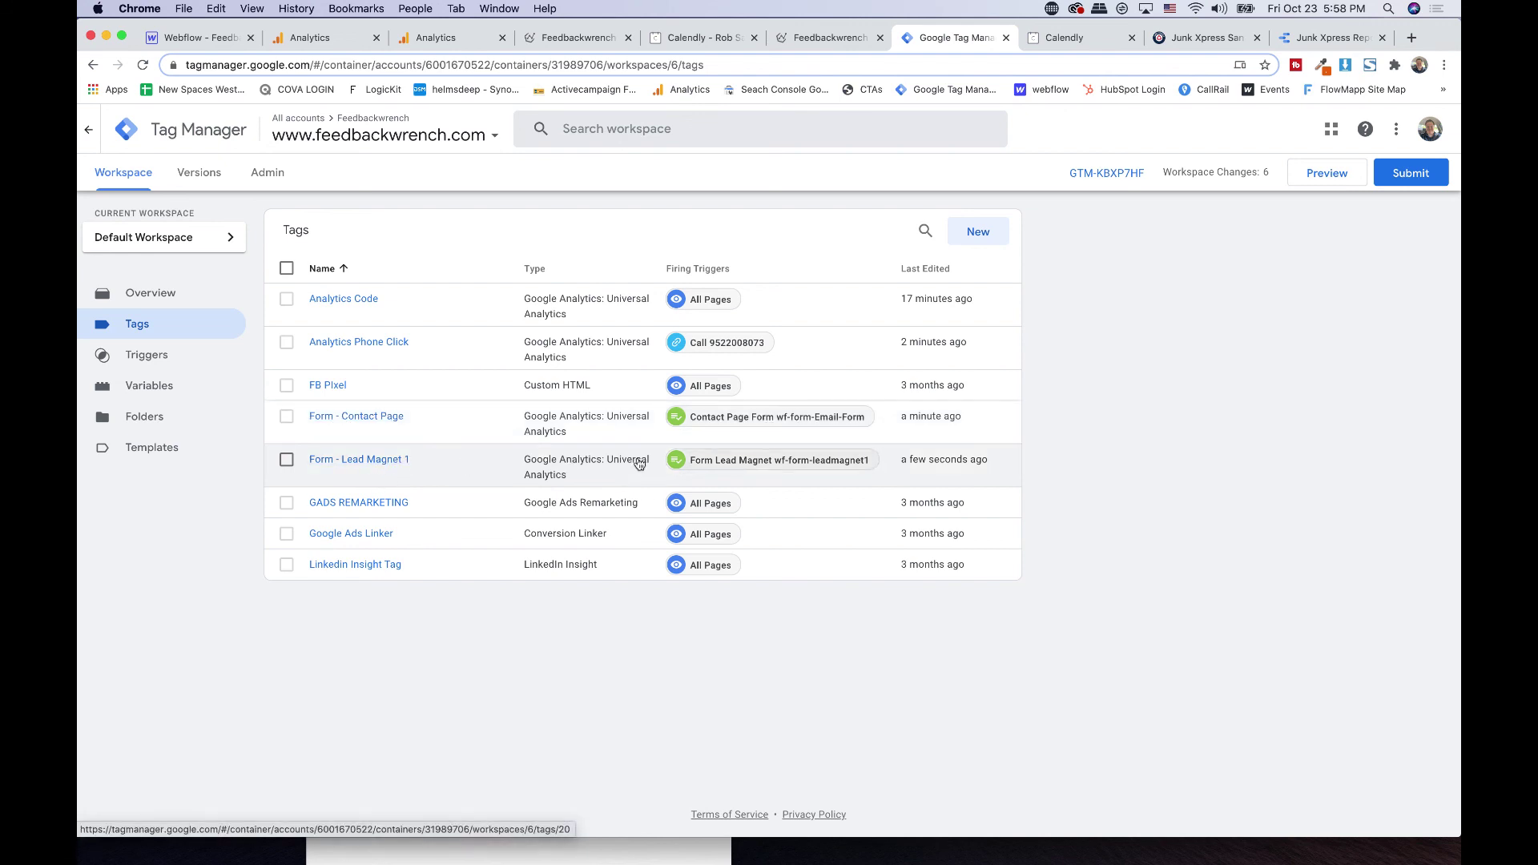
{"action": "left_click", "coordinate": [535, 269]}
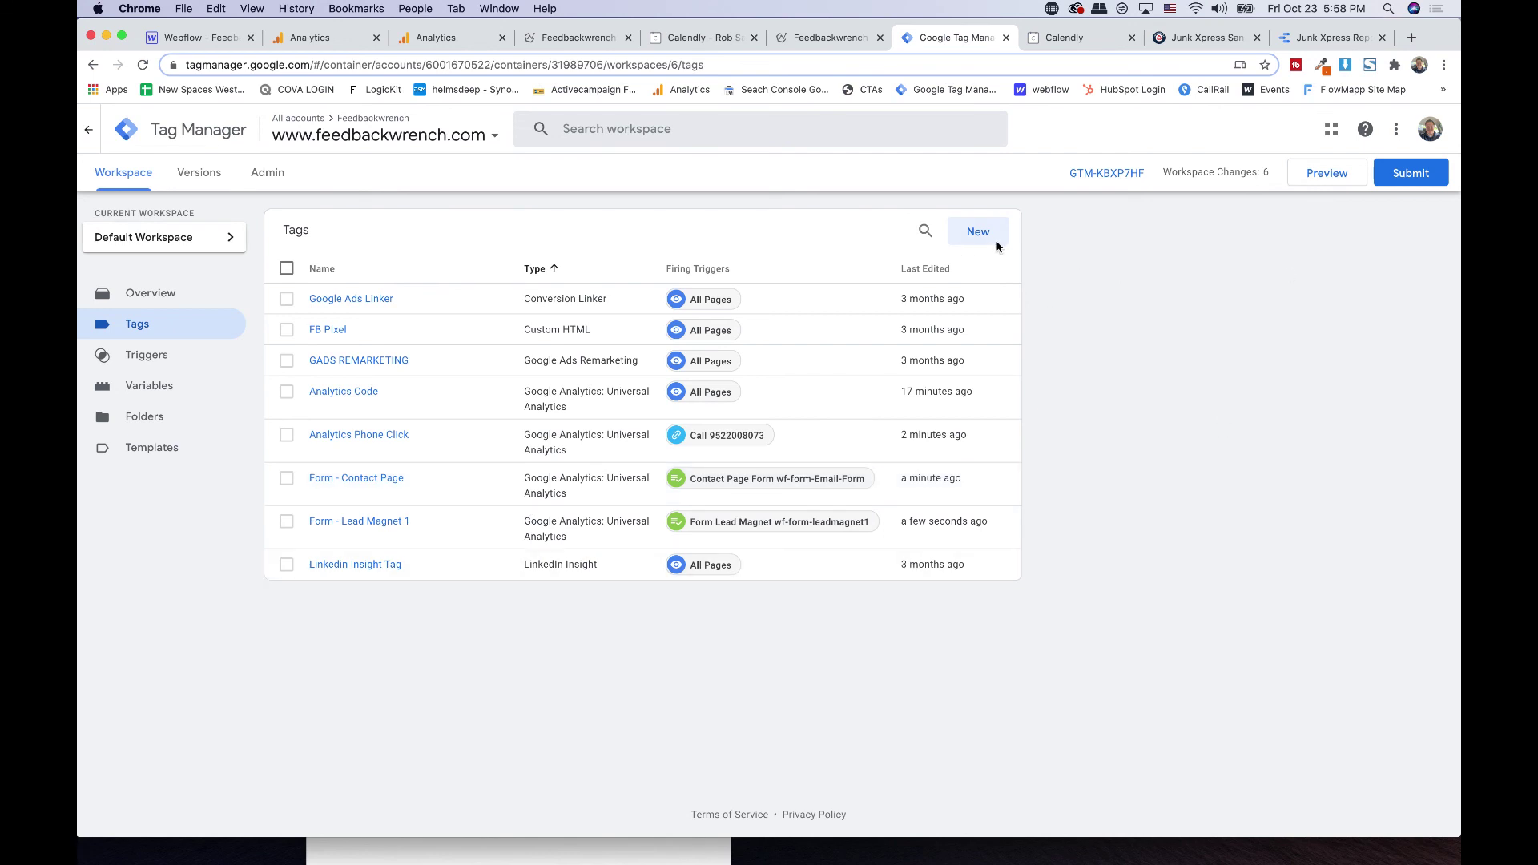
- Create a new Universal Analytics Event tag named 'Analytics Email Event'
{"action": "left_click", "coordinate": [991, 238]}
{"action": "double_click", "coordinate": [512, 129]}
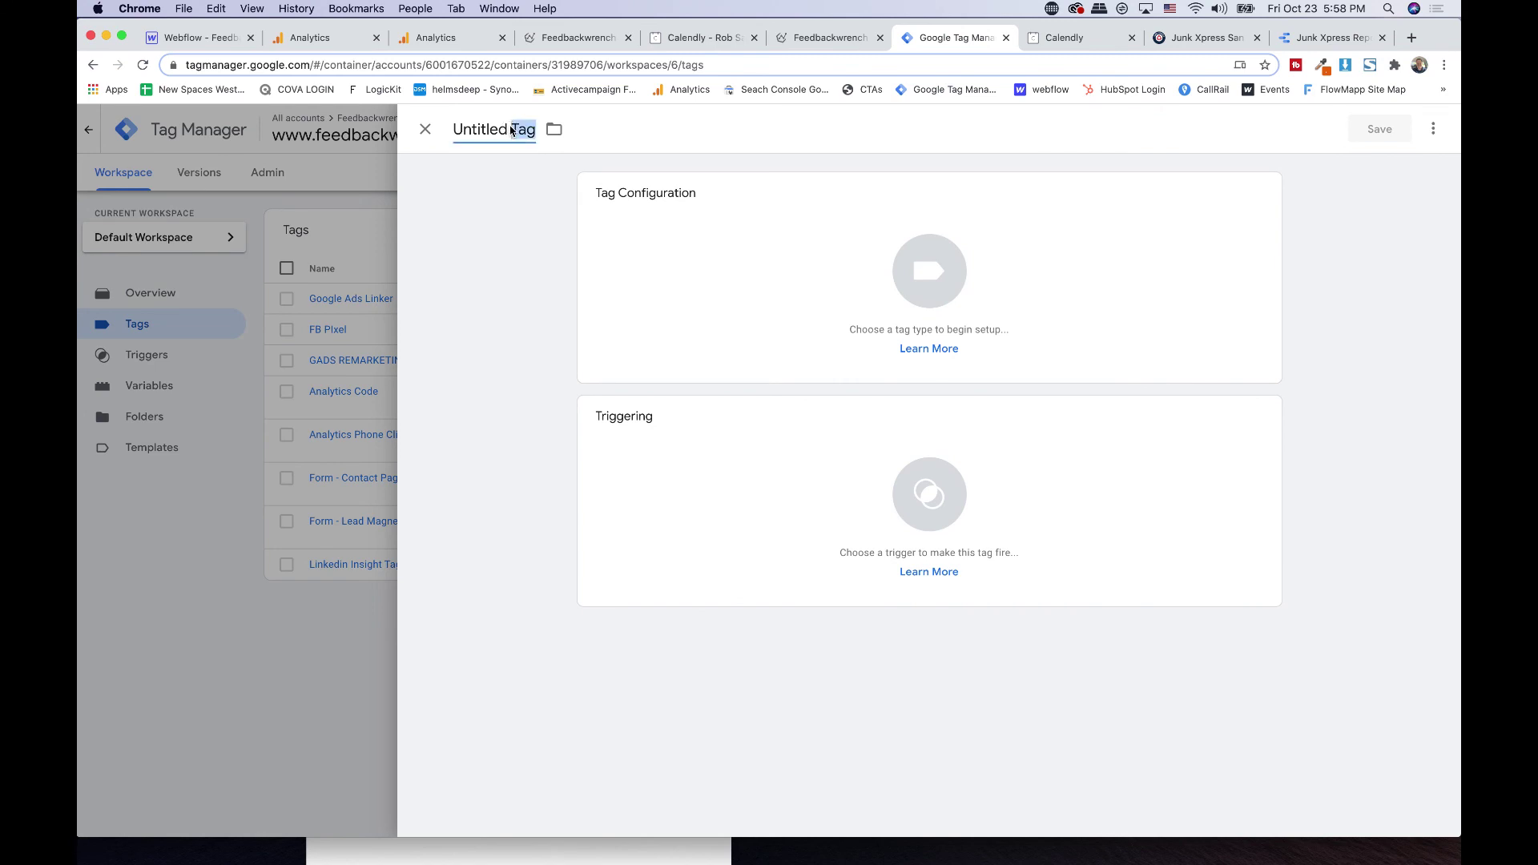
{"action": "triple_click", "coordinate": [512, 129]}
{"action": "type", "text": "Analytics Email Event"}
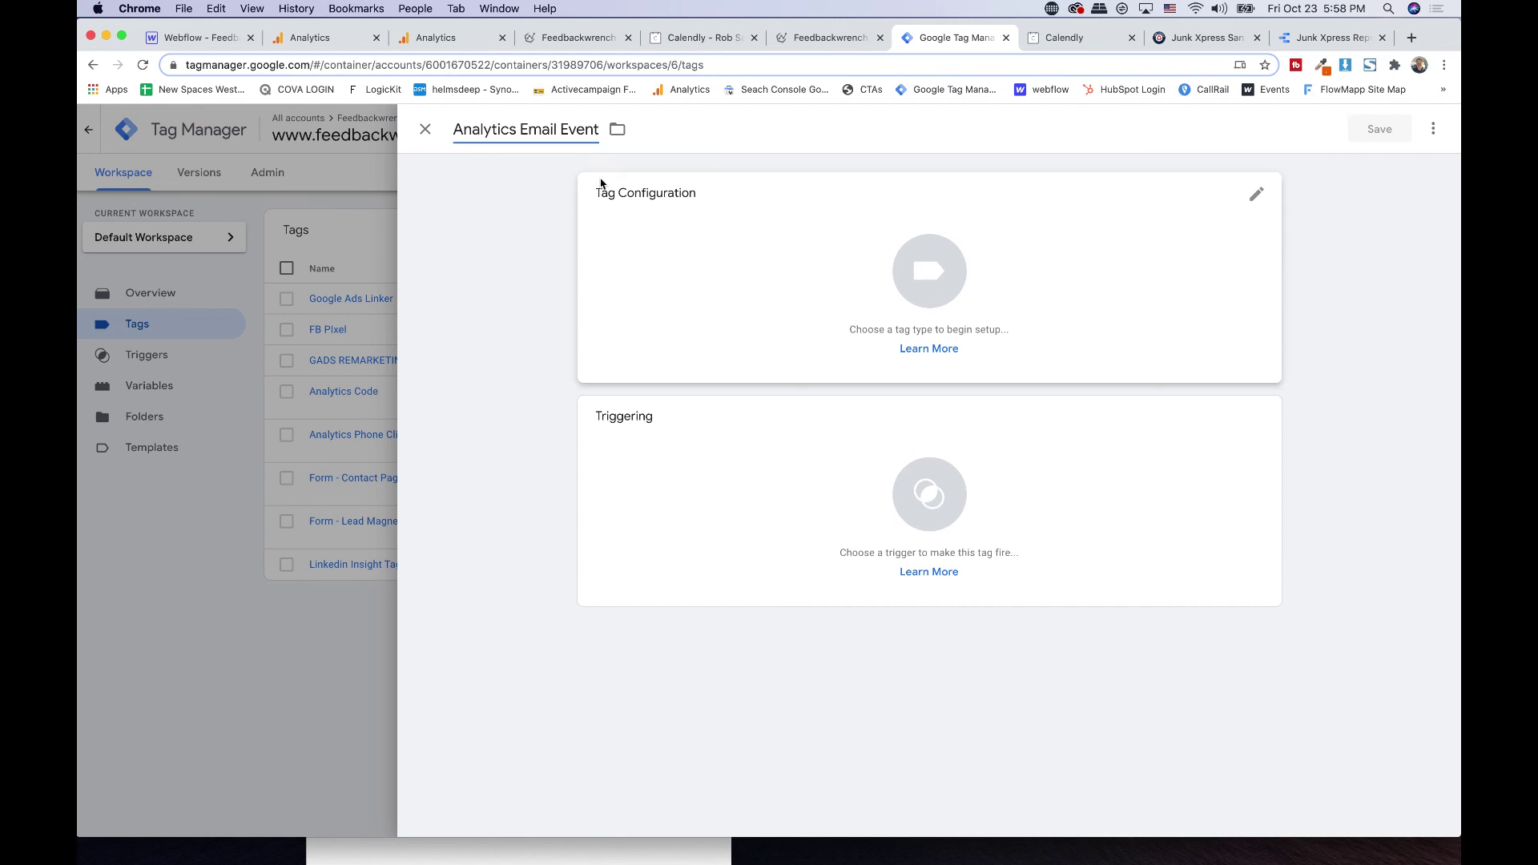
{"action": "left_click", "coordinate": [610, 186]}
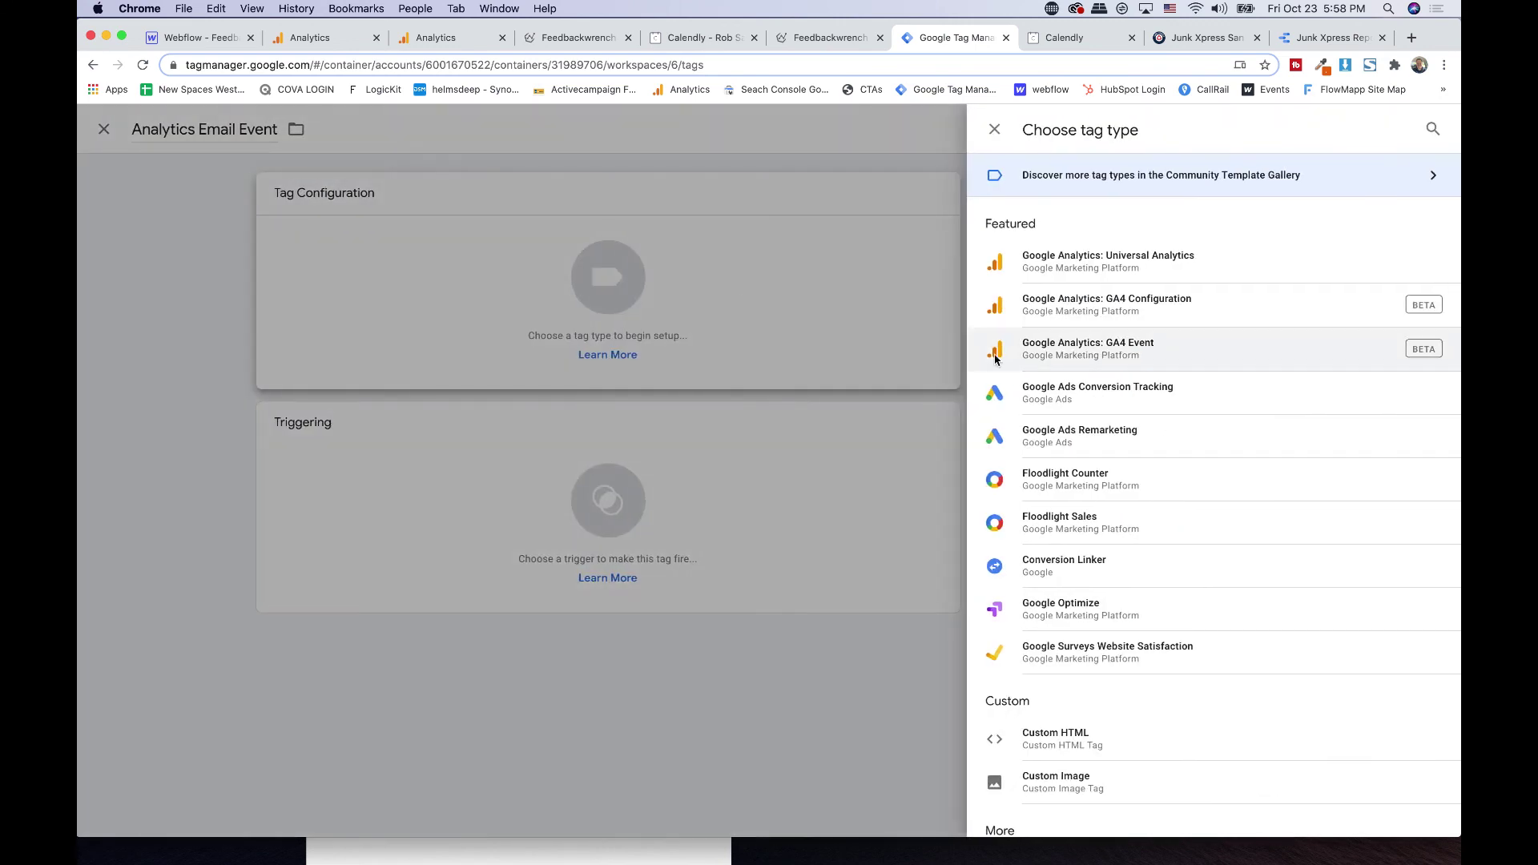
{"action": "left_click", "coordinate": [1051, 268]}
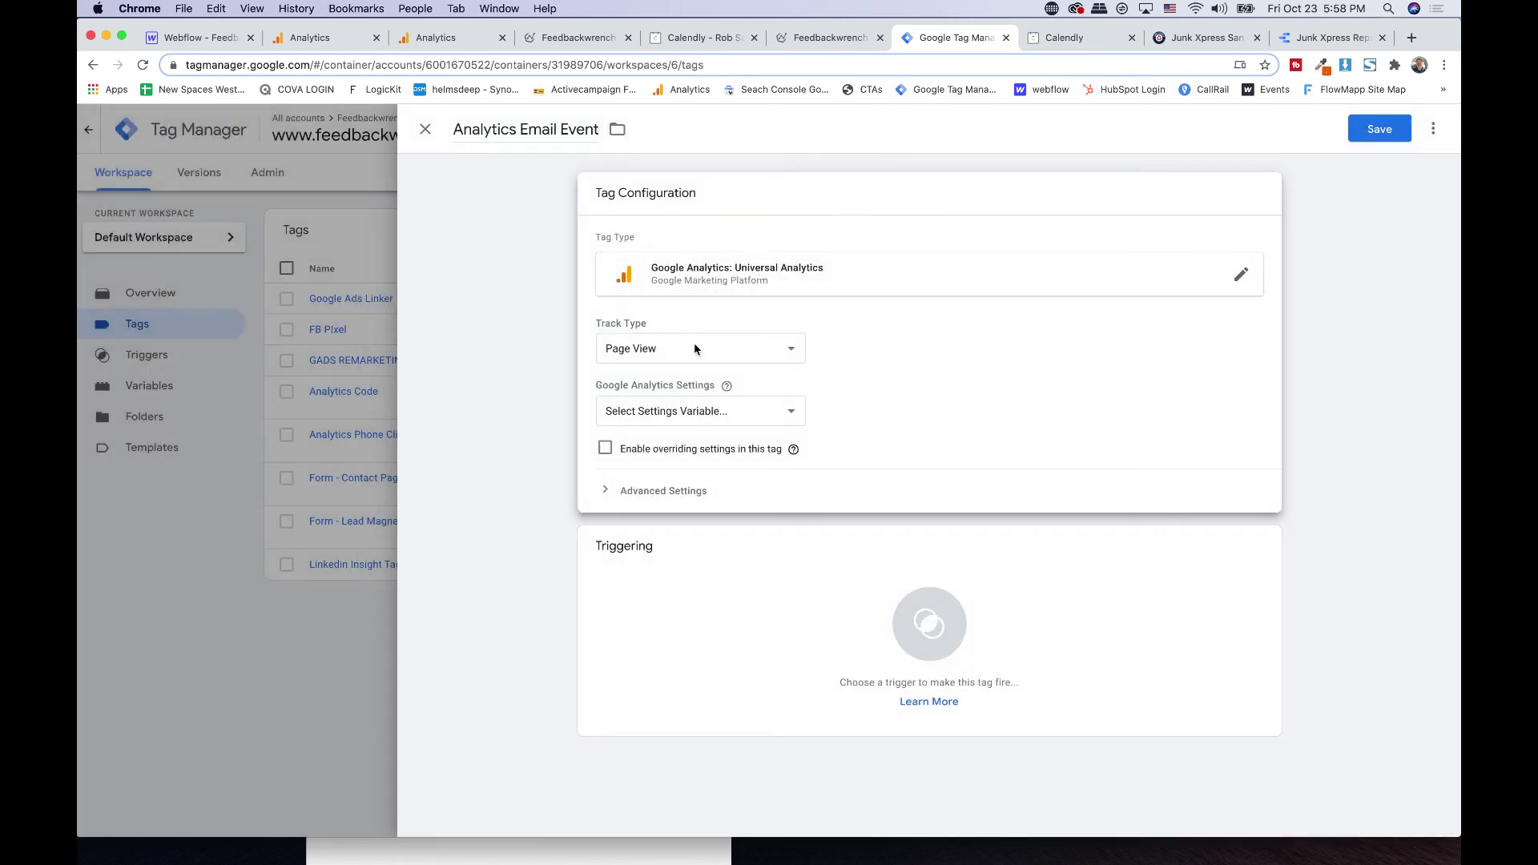
{"action": "left_click", "coordinate": [685, 352]}
{"action": "left_click", "coordinate": [682, 364]}
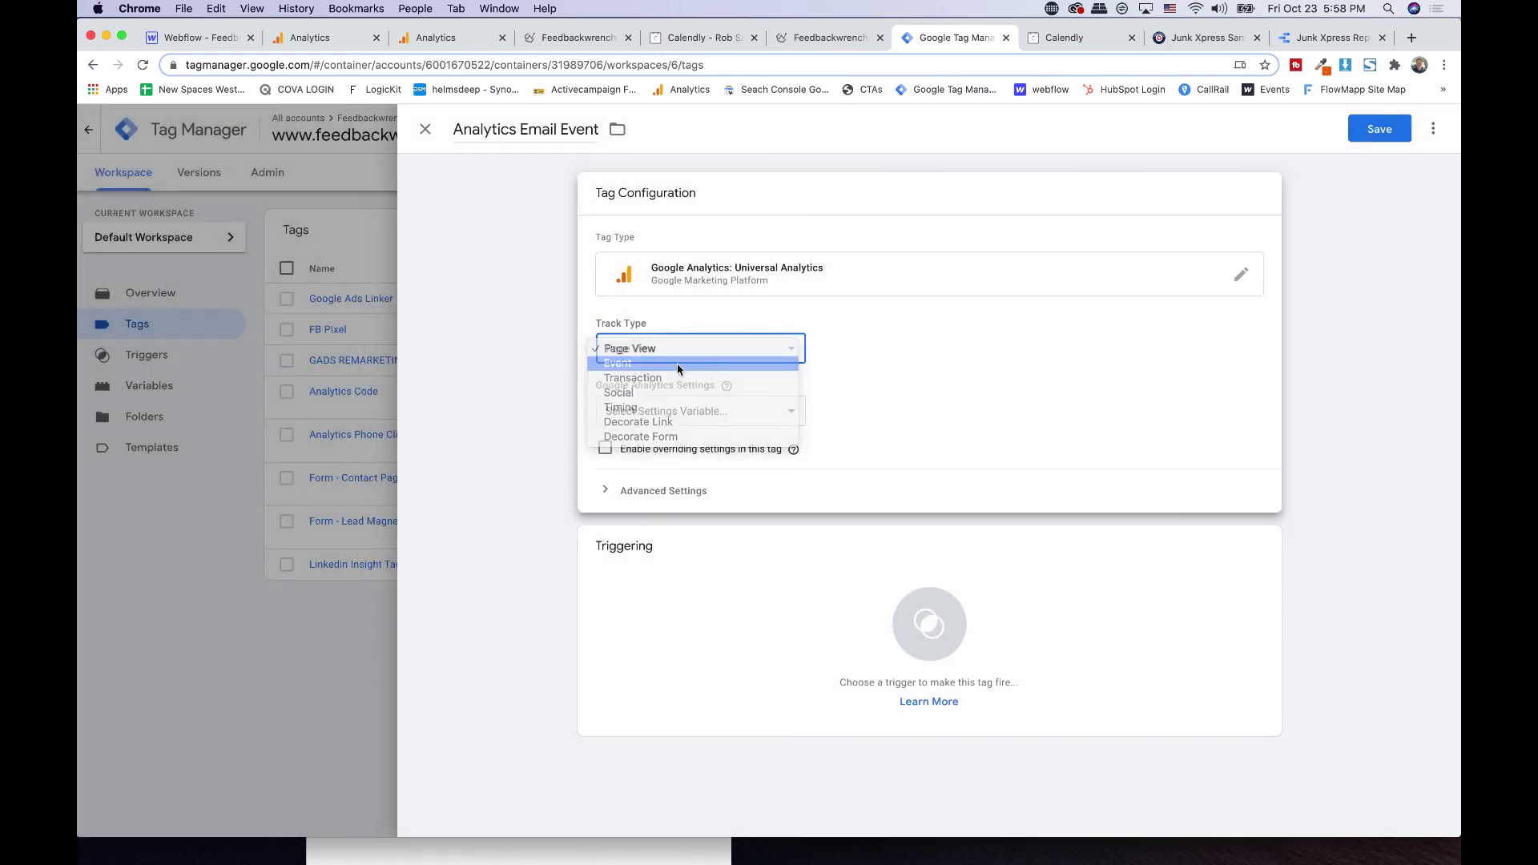
- Set event Category and Action to 'Email' with Label {{Referrer}}
{"action": "left_click", "coordinate": [664, 422]}
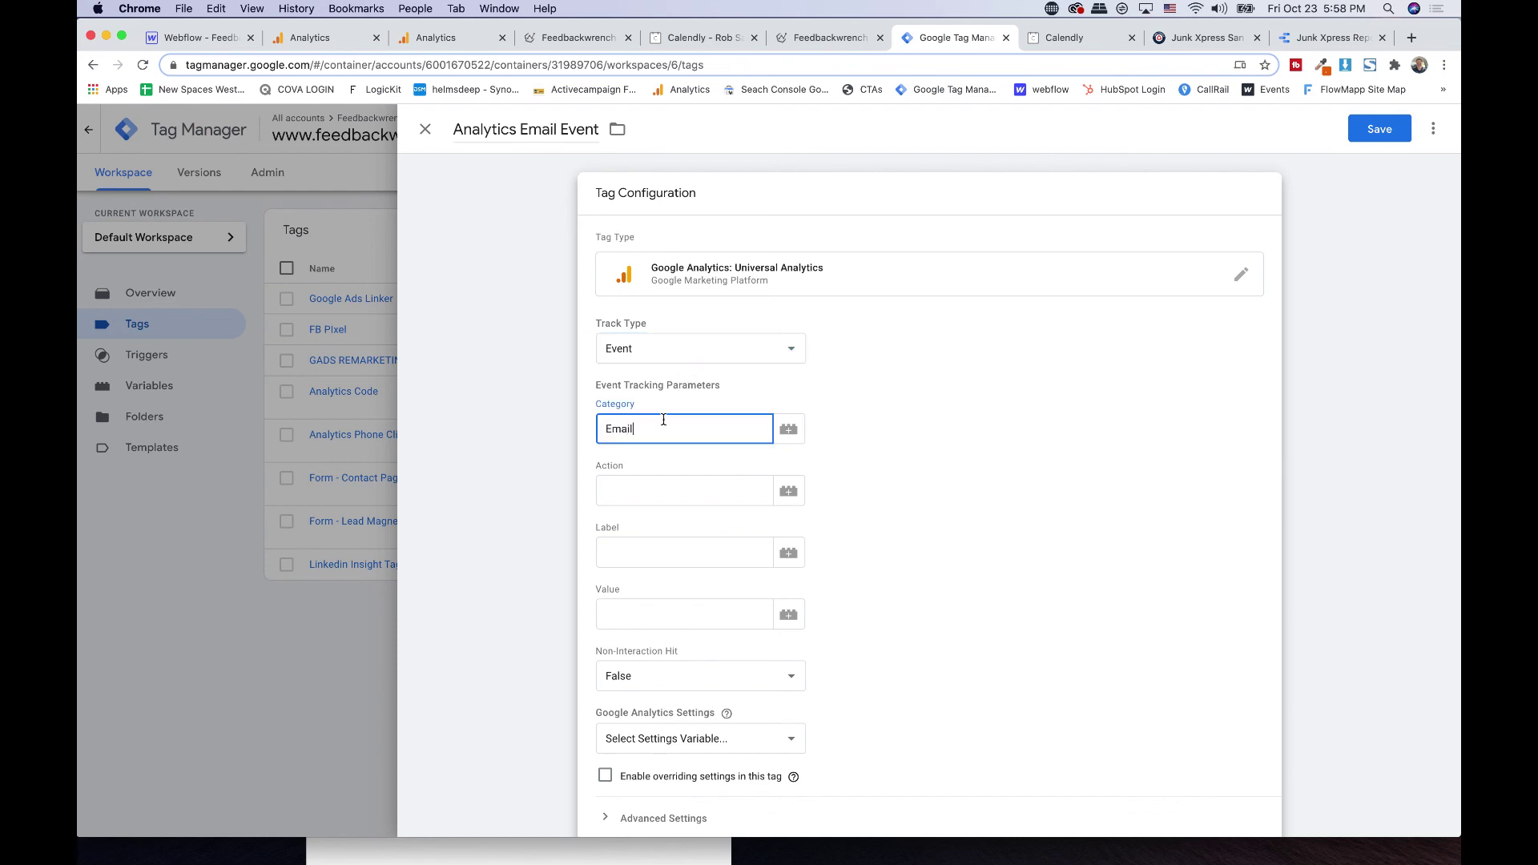
{"action": "key", "text": "Tab"}
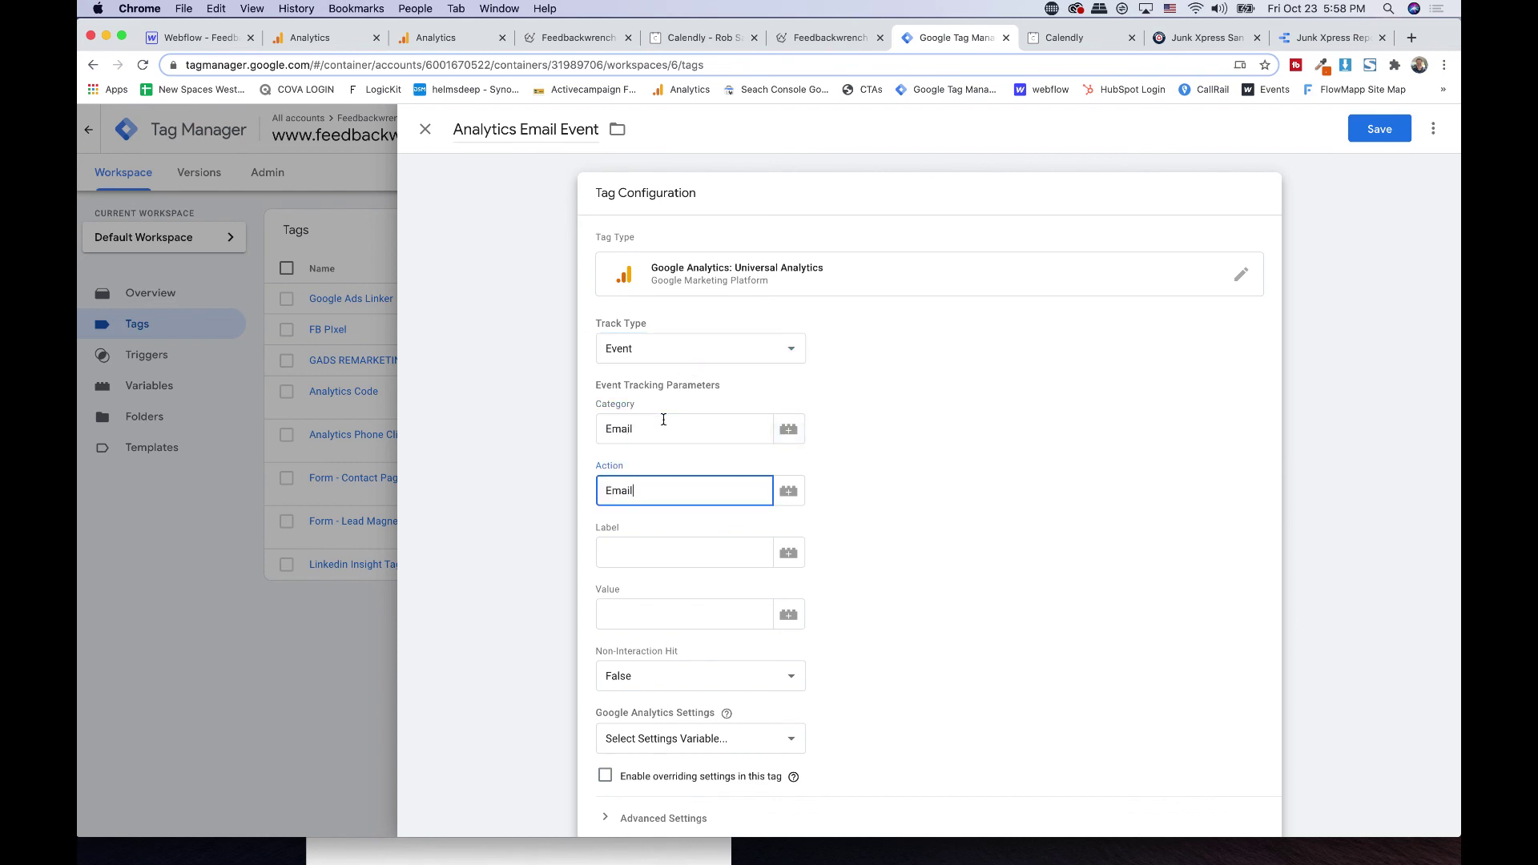
{"action": "key", "text": "Tab"}
{"action": "key", "text": "Tab"}
{"action": "key", "text": "Tab"}
{"action": "left_click", "coordinate": [636, 551]}
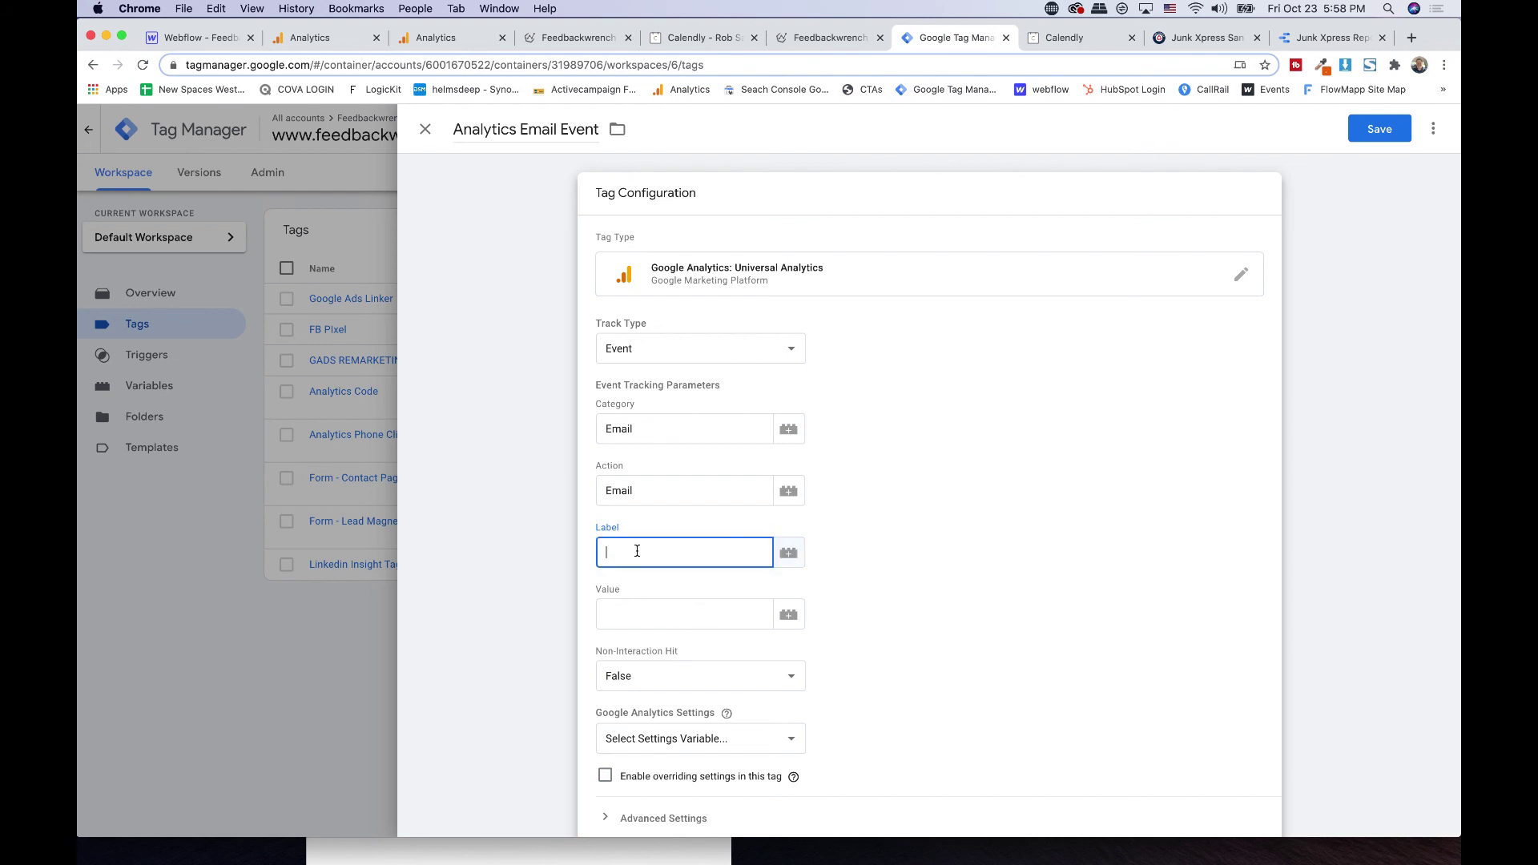
{"action": "left_click", "coordinate": [789, 553]}
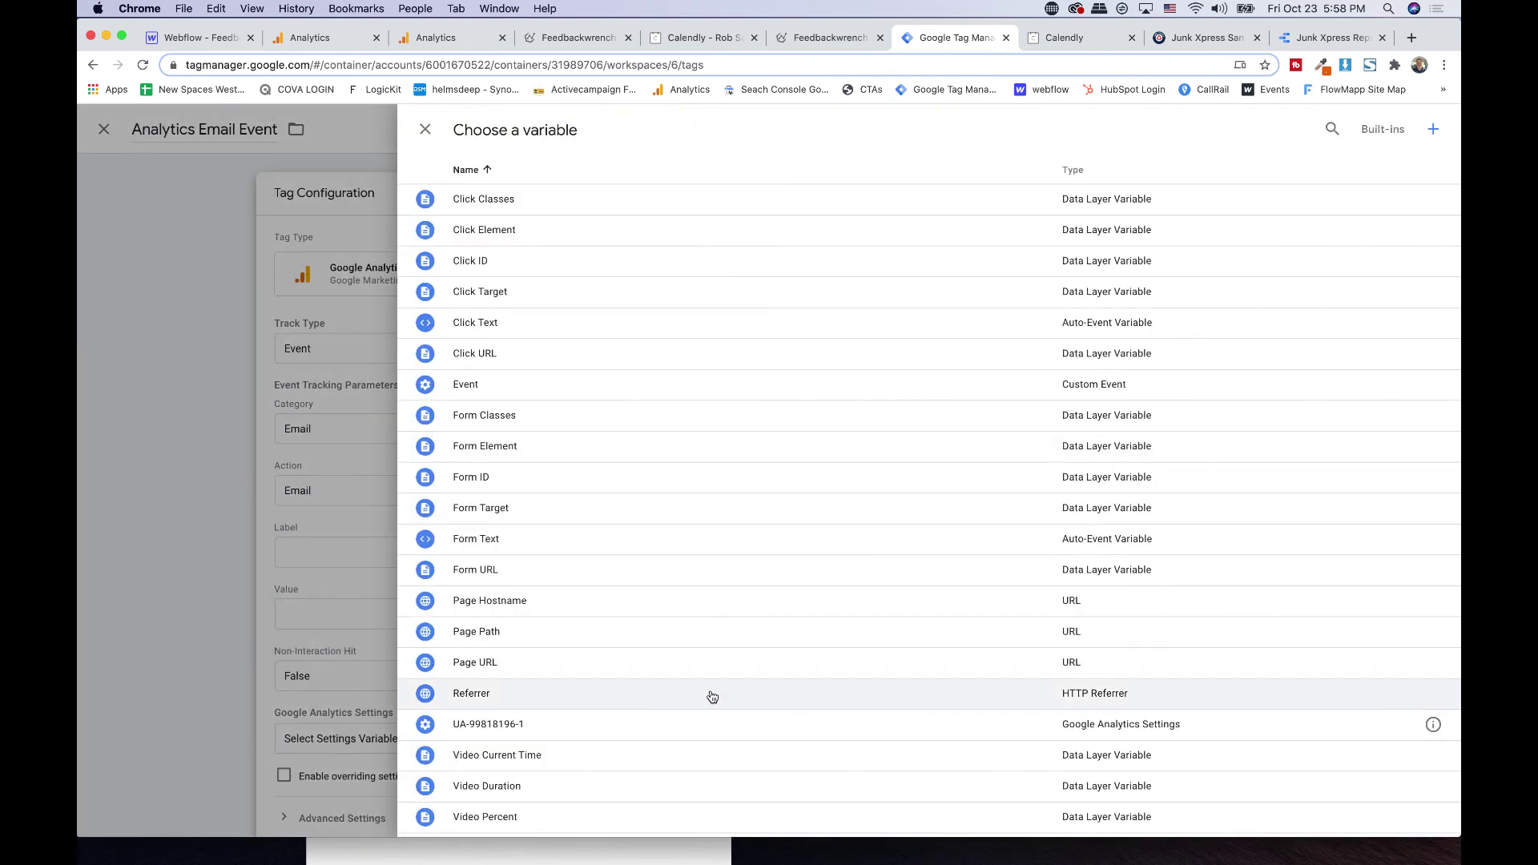
{"action": "left_click", "coordinate": [712, 694]}
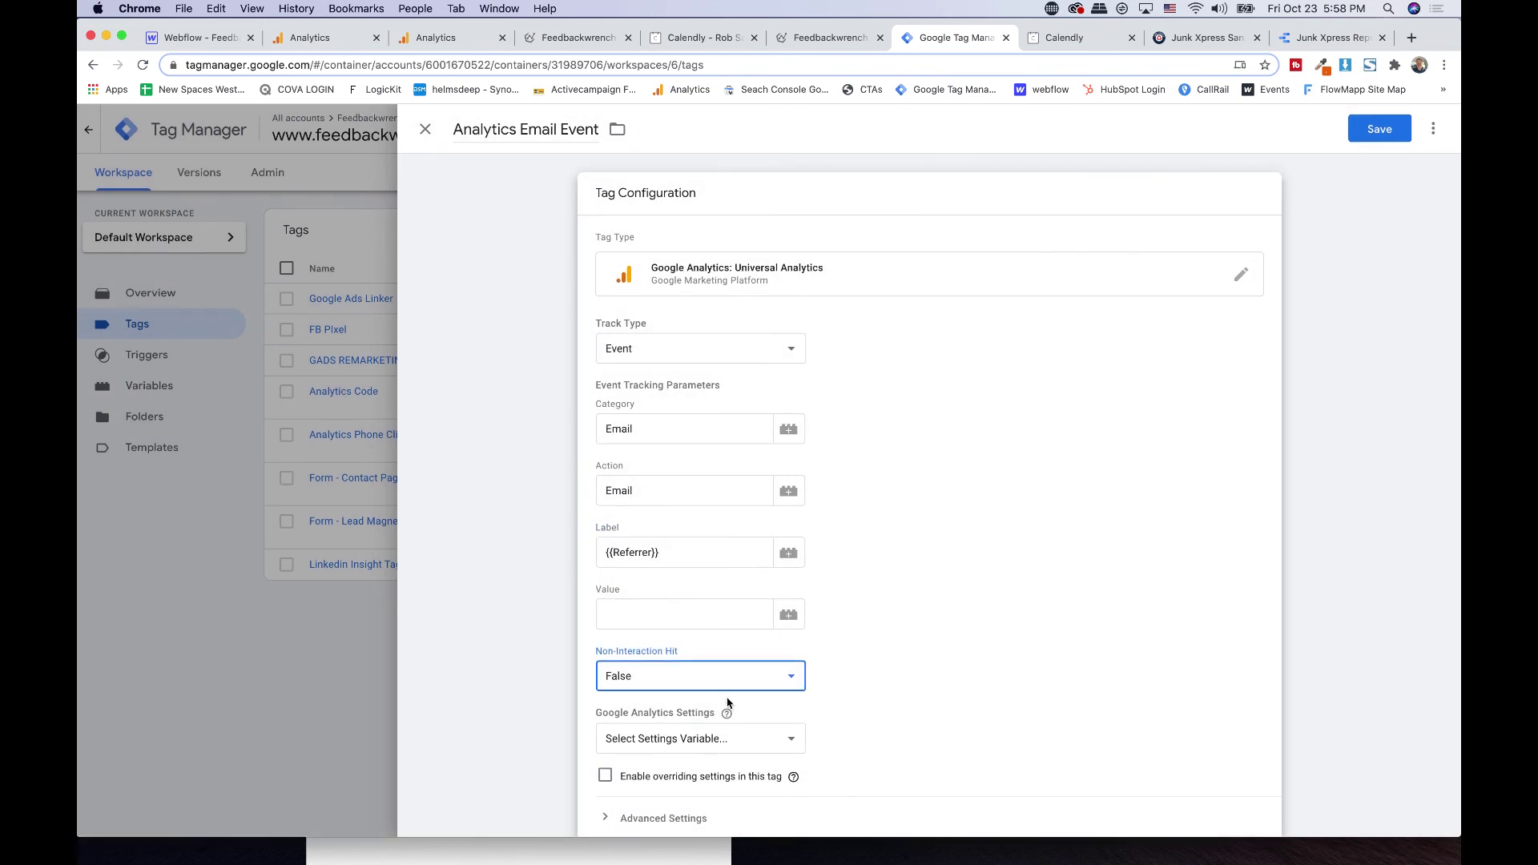
- Apply UA-99818196-1 settings, fire the tag on Email Click, and save it
{"action": "left_click", "coordinate": [711, 738]}
{"action": "left_click", "coordinate": [674, 754]}
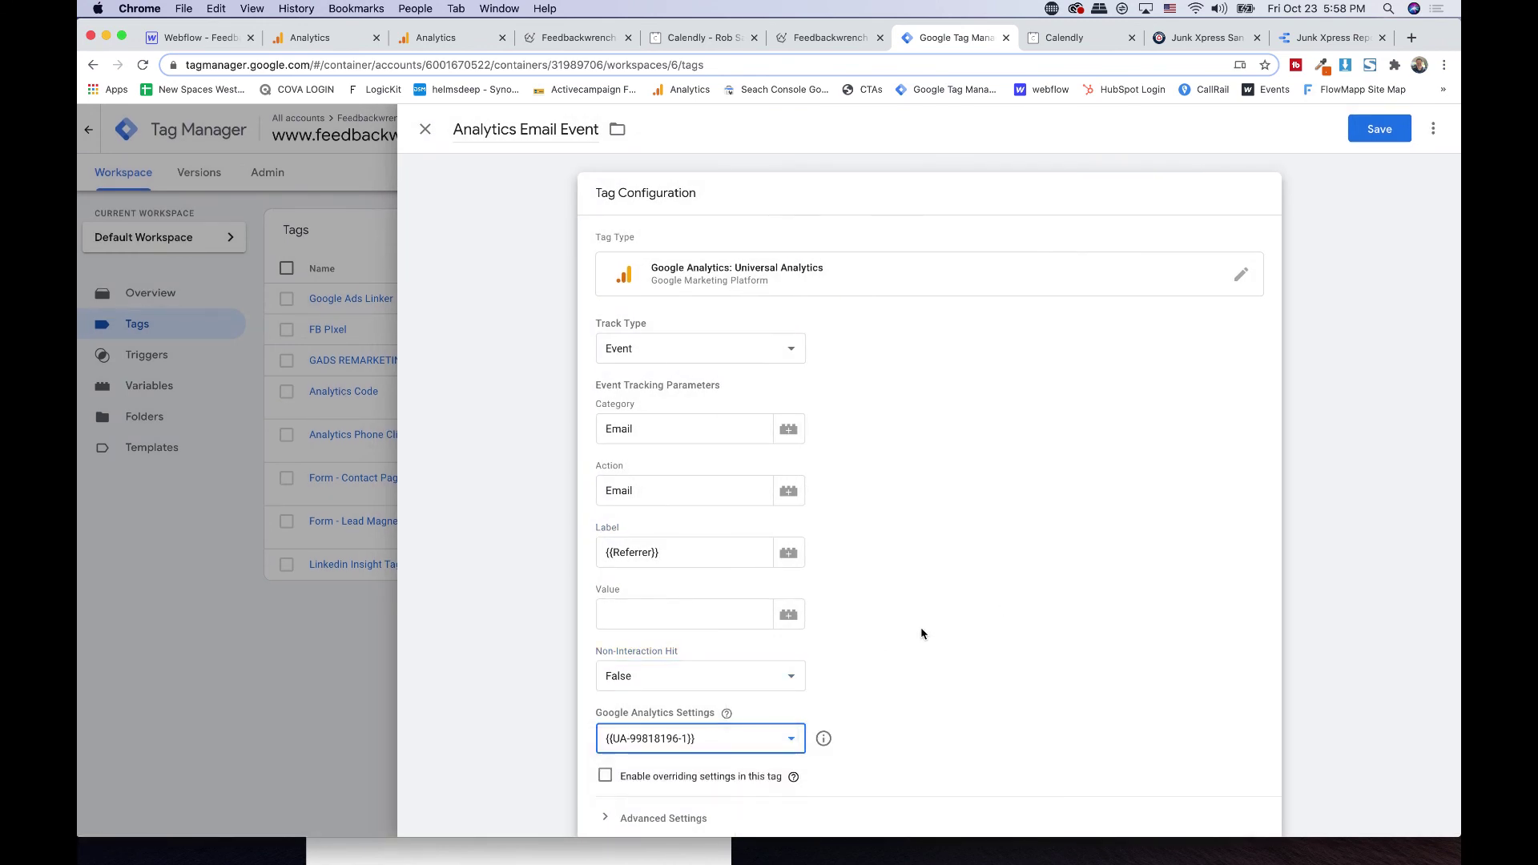
{"action": "scroll", "coordinate": [920, 632], "scroll_direction": "down", "scroll_amount": 3}
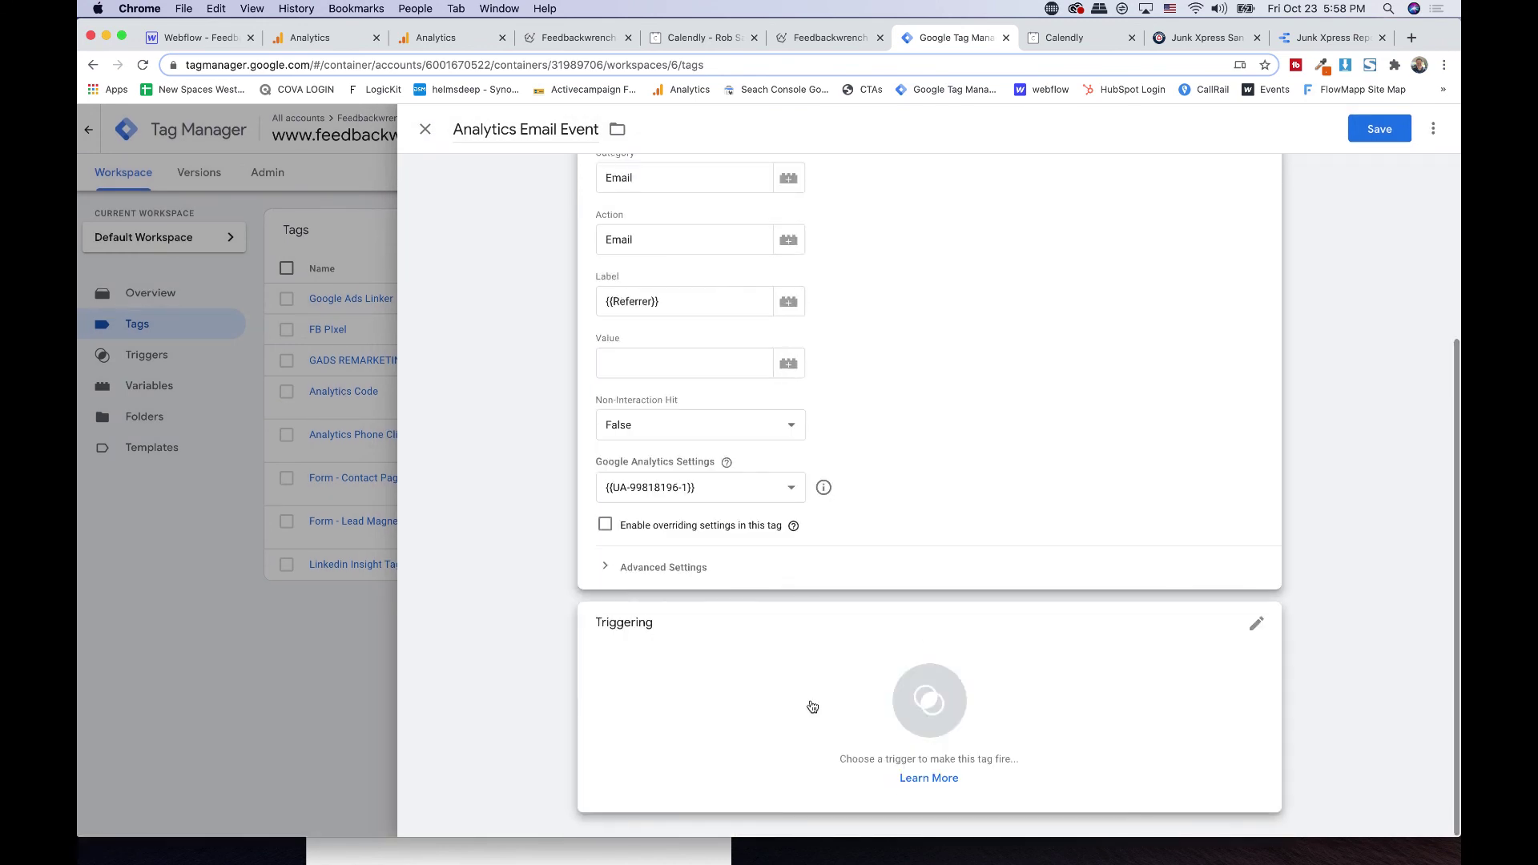
{"action": "left_click", "coordinate": [789, 721]}
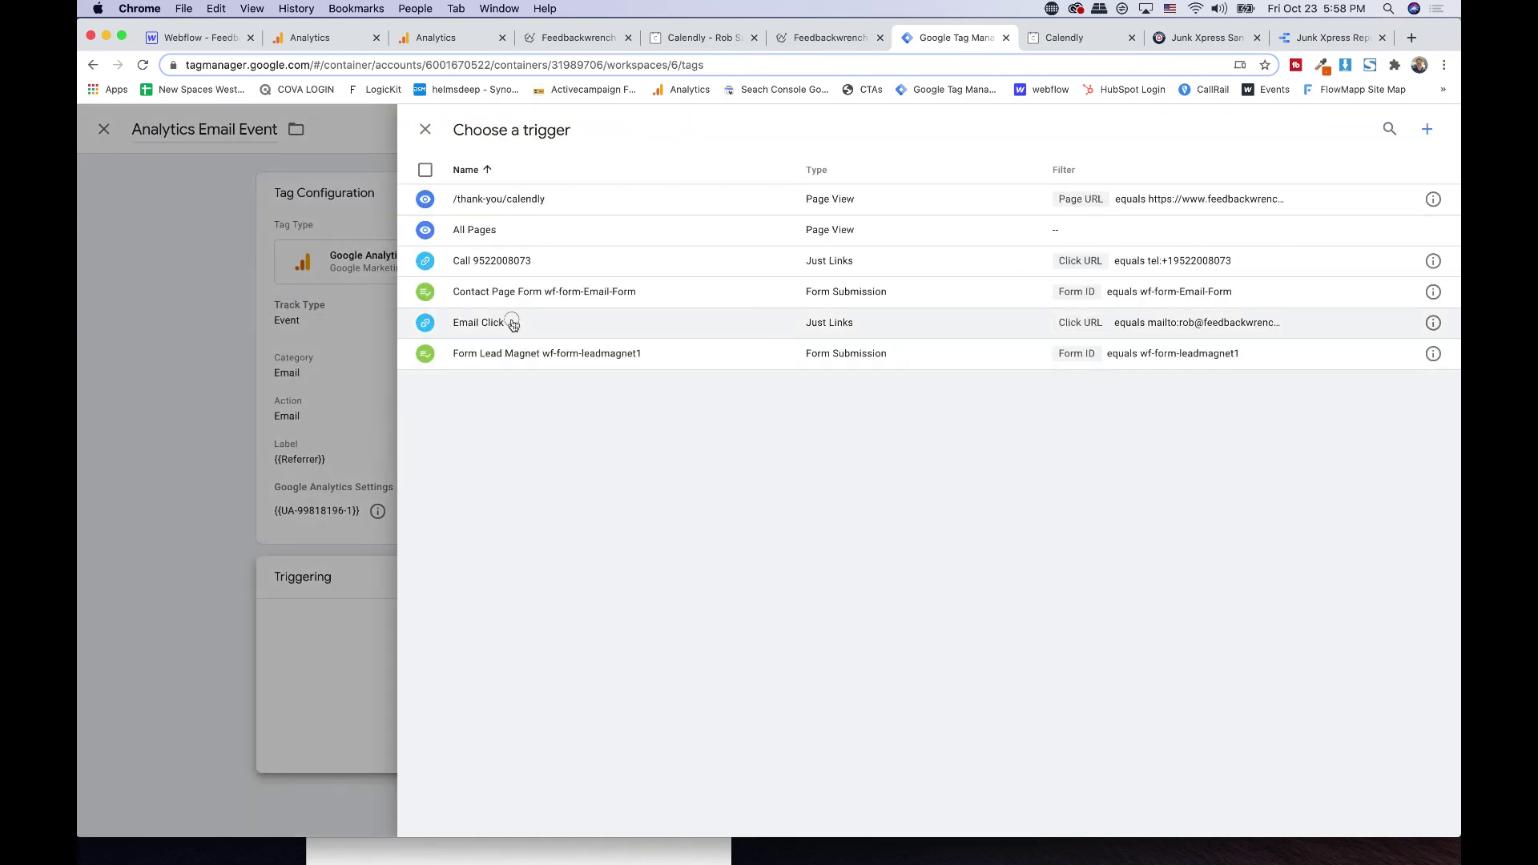
{"action": "left_click", "coordinate": [508, 321]}
{"action": "left_click", "coordinate": [1379, 129]}
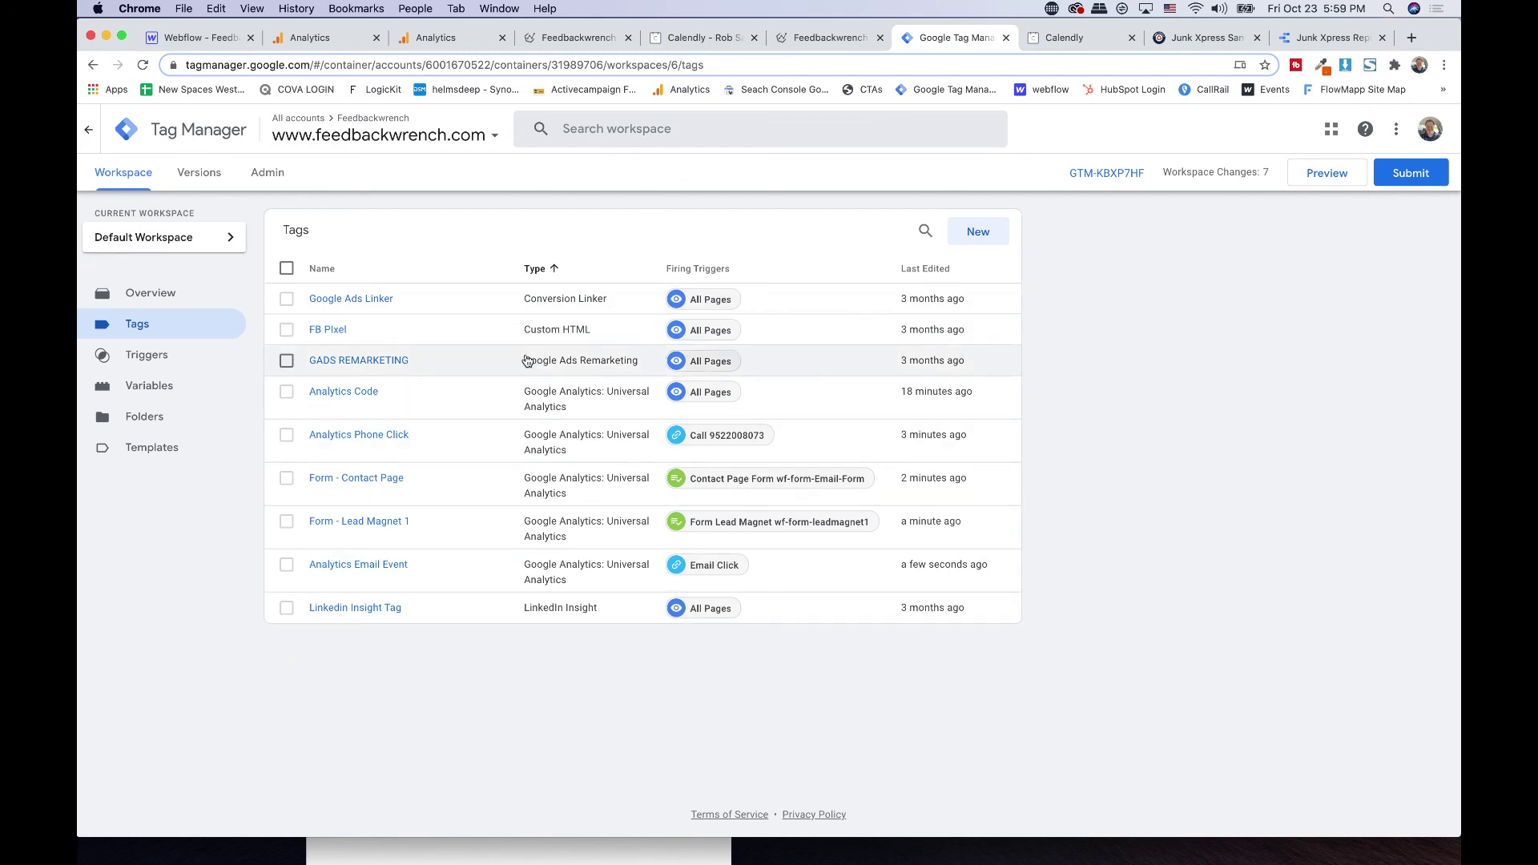
- Publish the workspace as version 'Analytics Events Created' and go to the Feedbackwrench site
{"action": "left_click", "coordinate": [1409, 179]}
{"action": "left_click", "coordinate": [702, 307]}
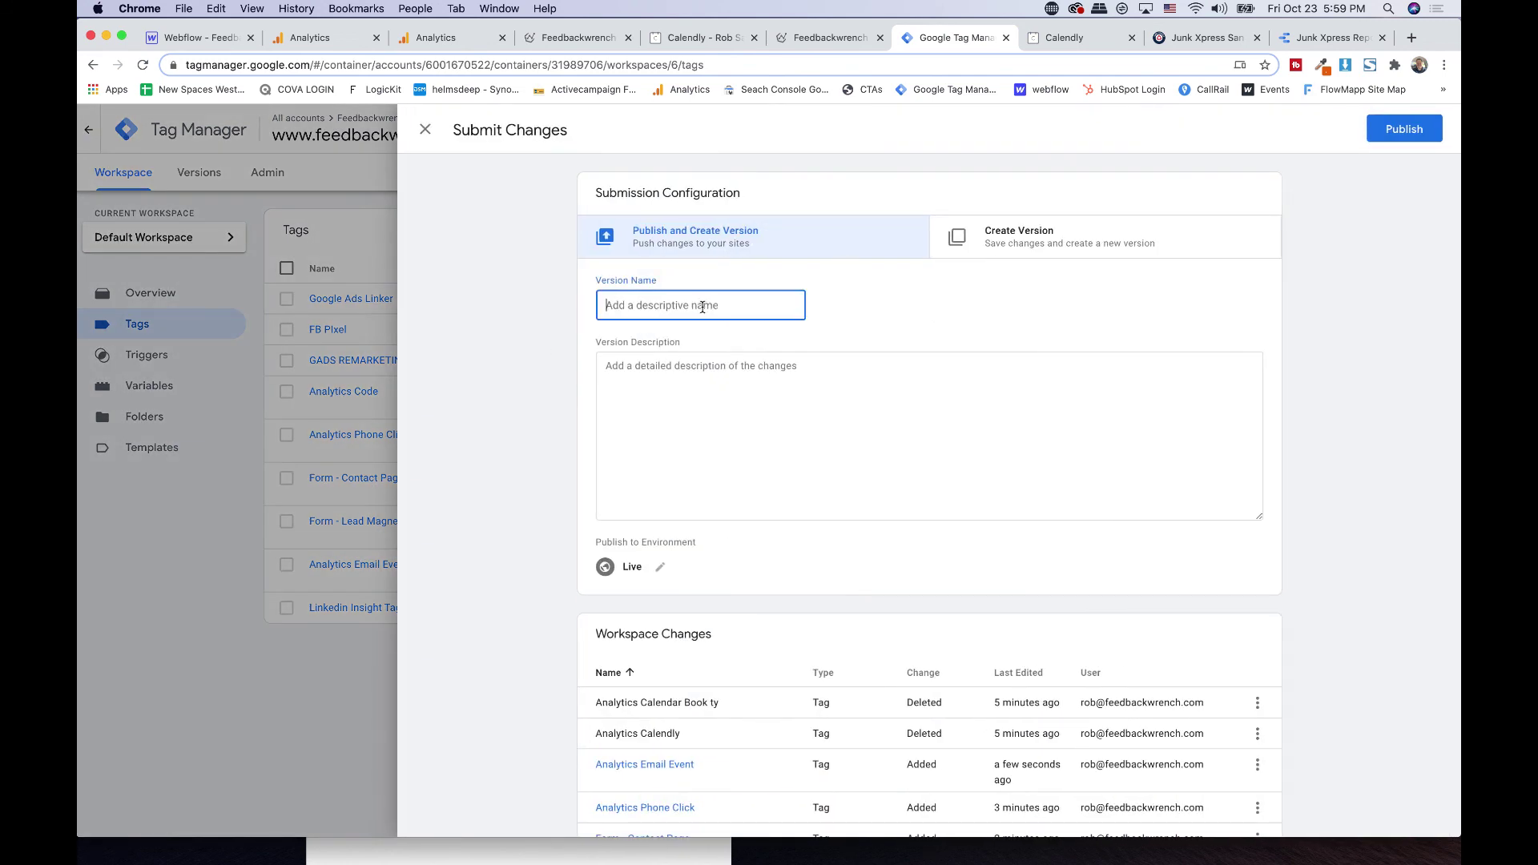
{"action": "type", "text": "Analytics Events Created"}
{"action": "left_click", "coordinate": [775, 439]}
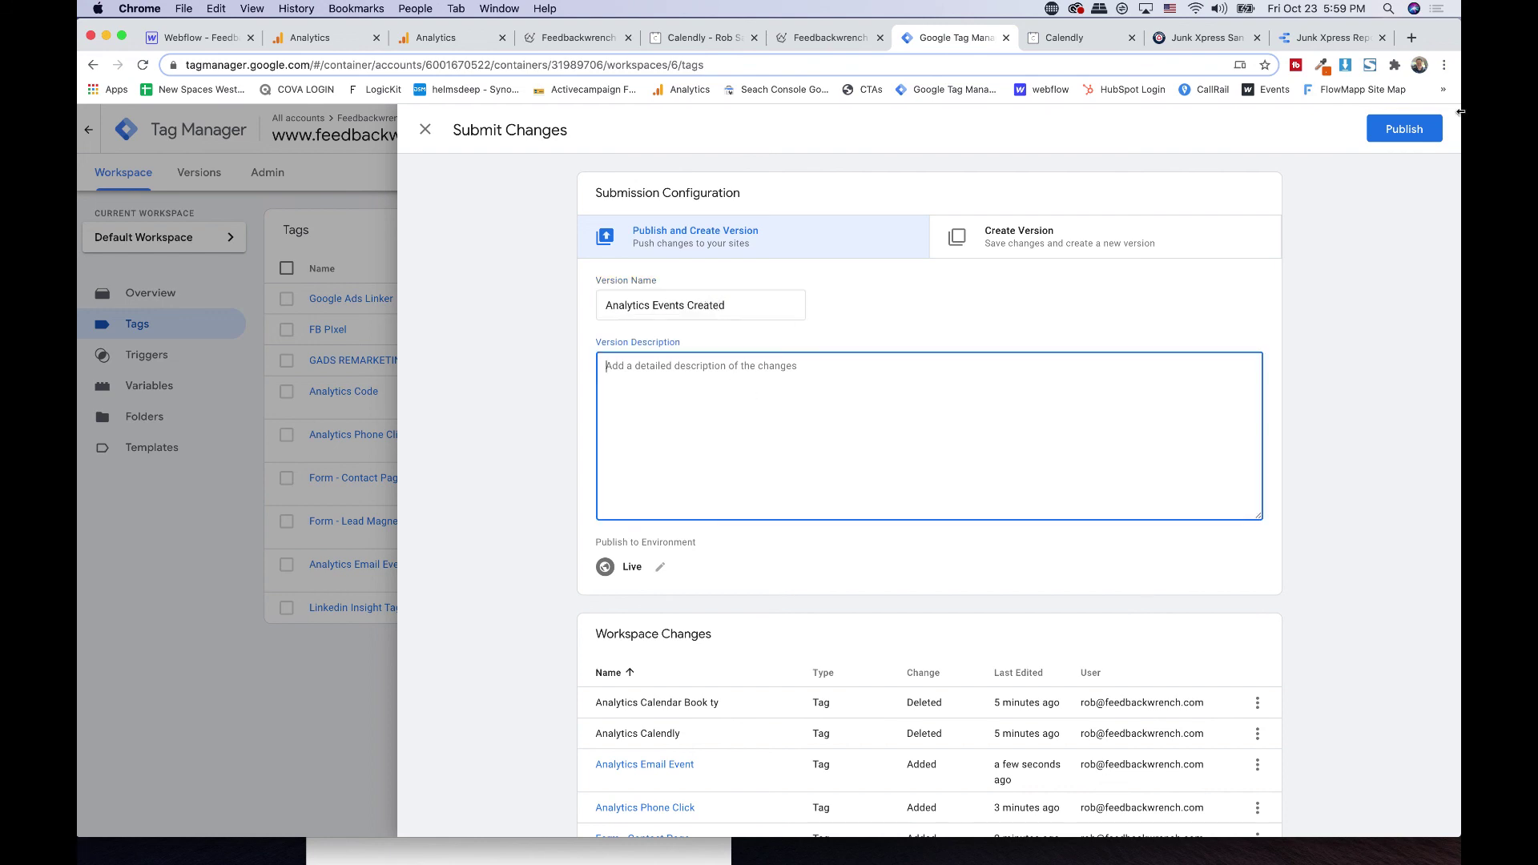
{"action": "left_click", "coordinate": [1404, 129]}
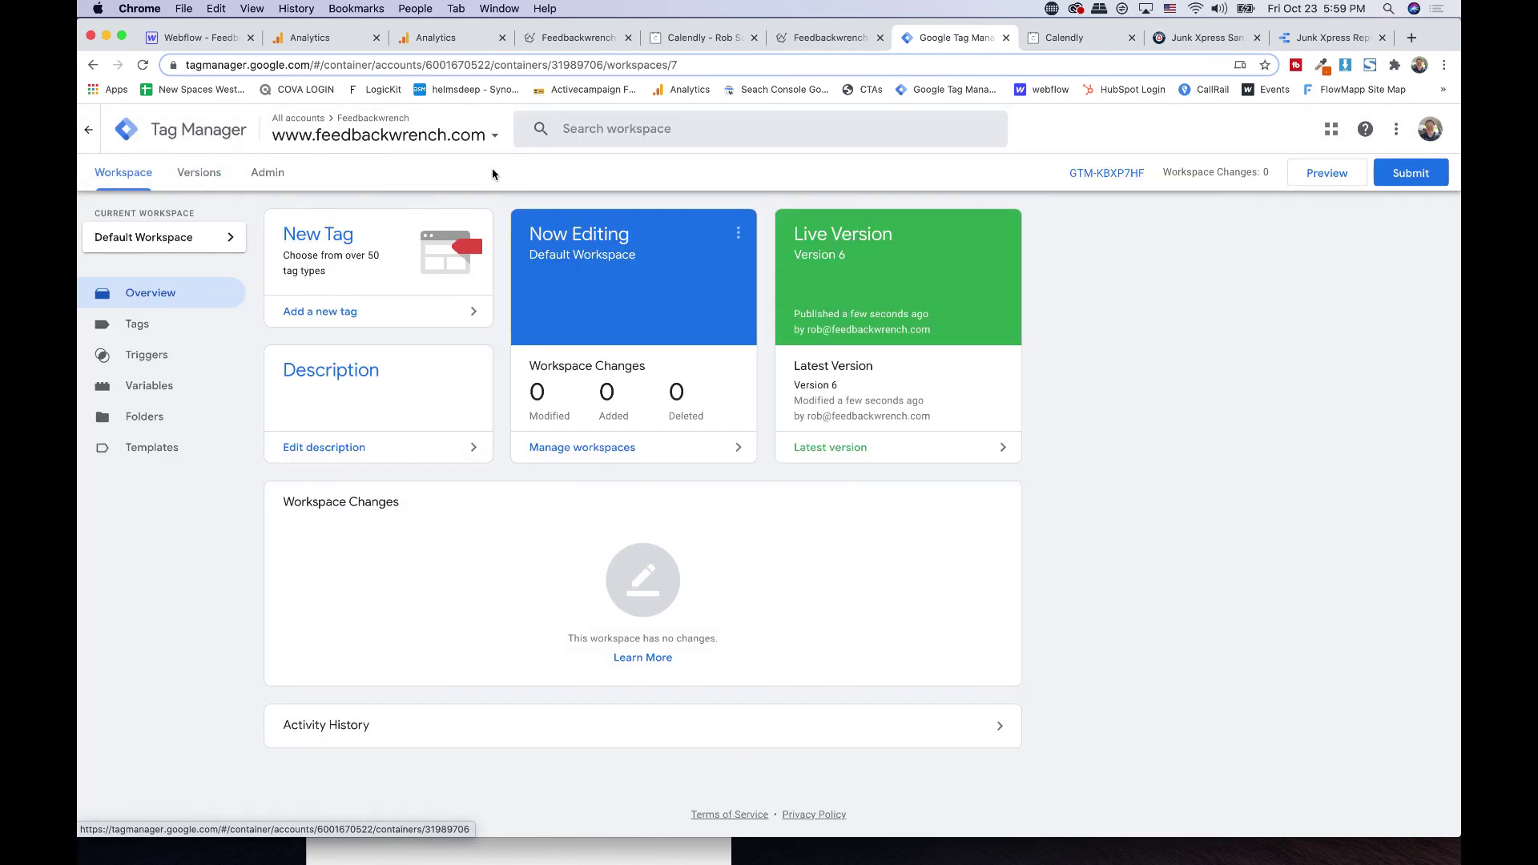
{"action": "left_click", "coordinate": [618, 32]}
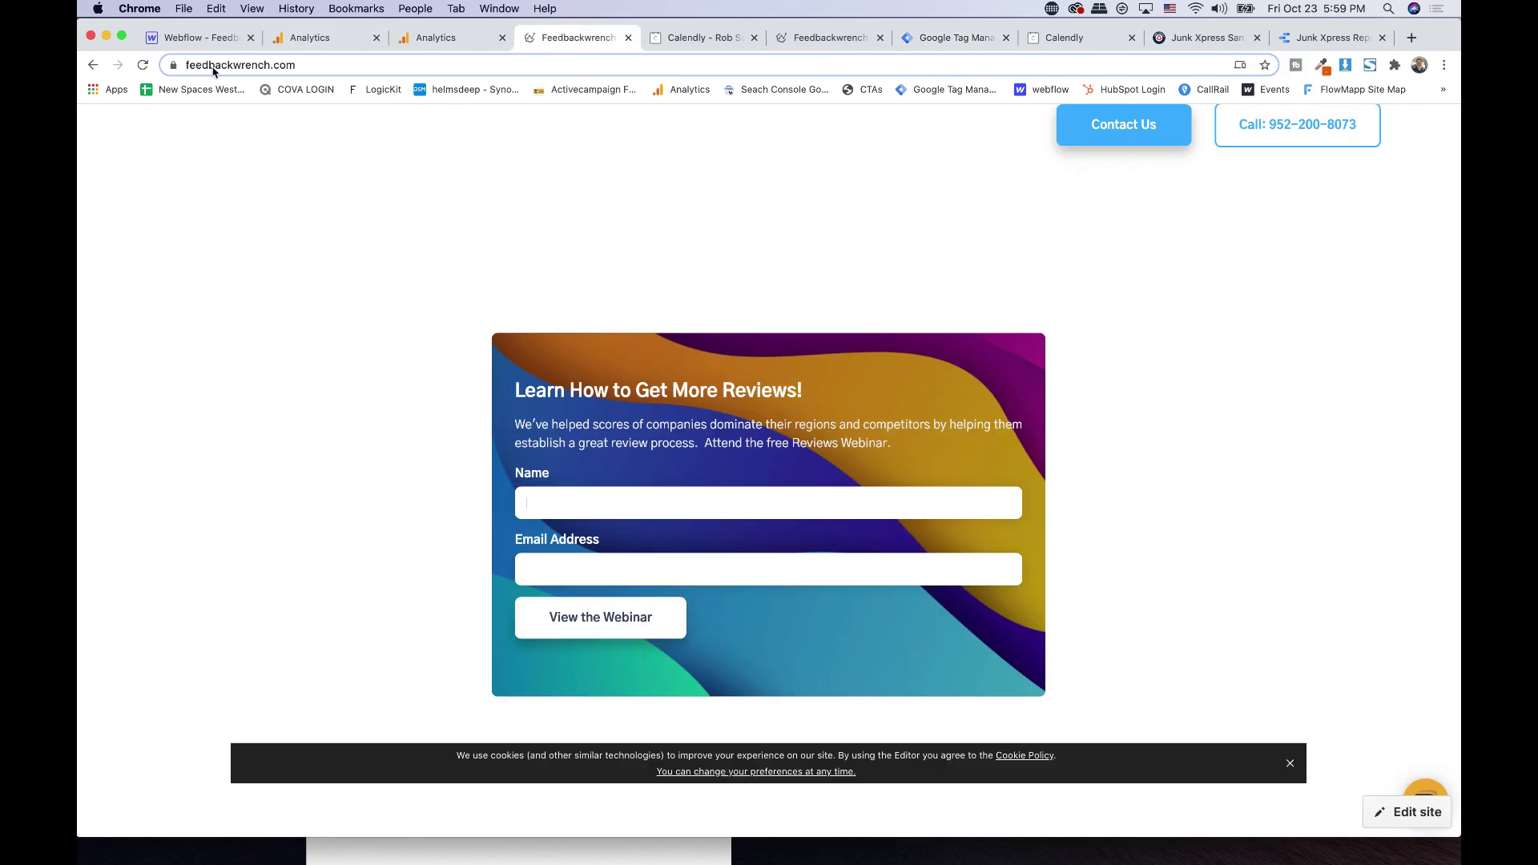
- Reload the Feedbackwrench site, dismiss the cookie notice, and scroll to the webinar form
{"action": "left_click", "coordinate": [138, 68]}
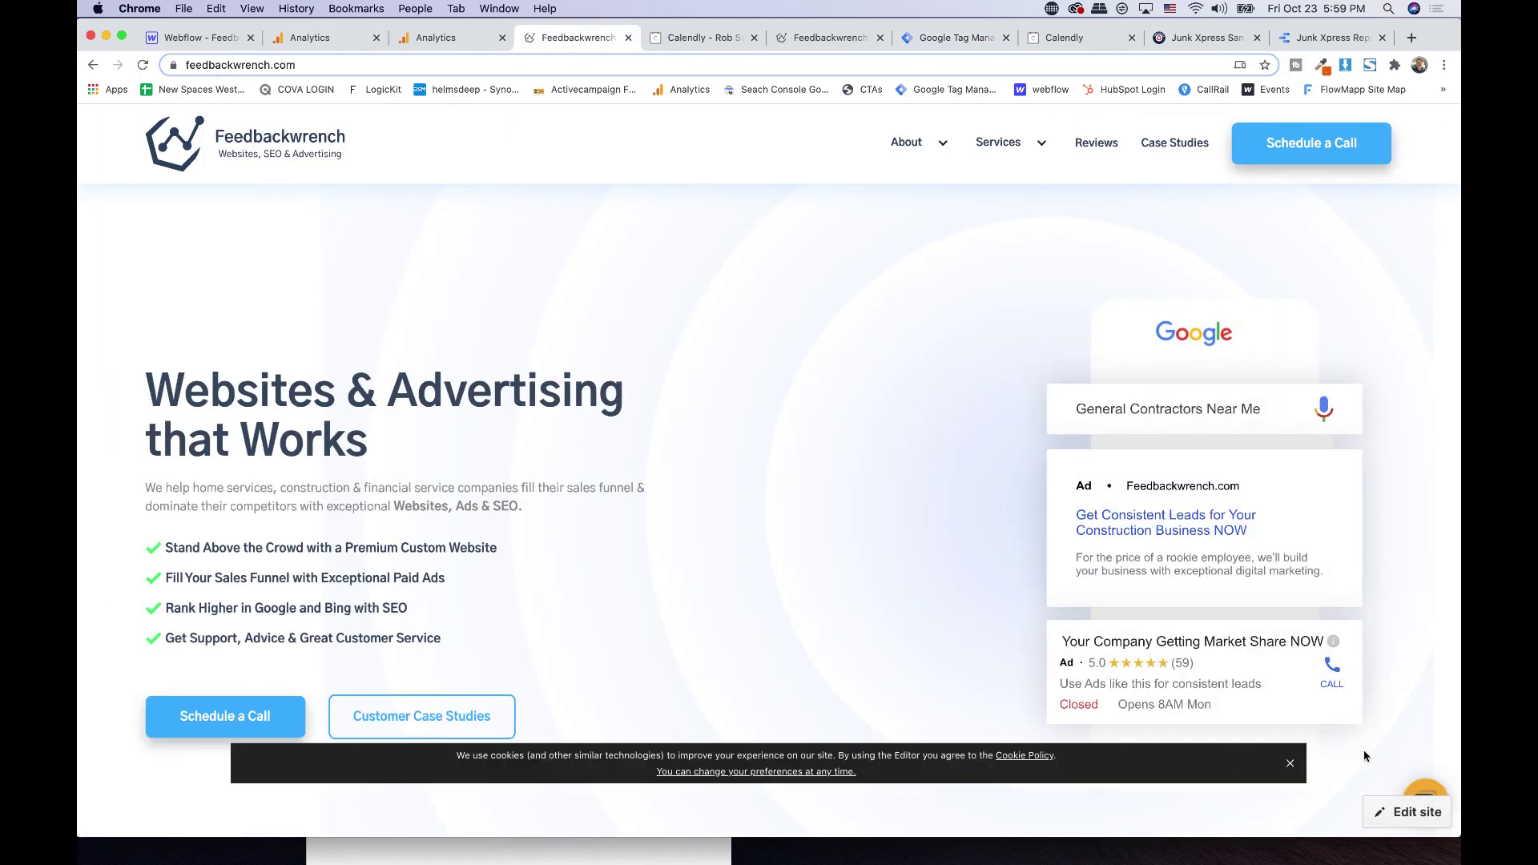
{"action": "left_click", "coordinate": [1289, 763]}
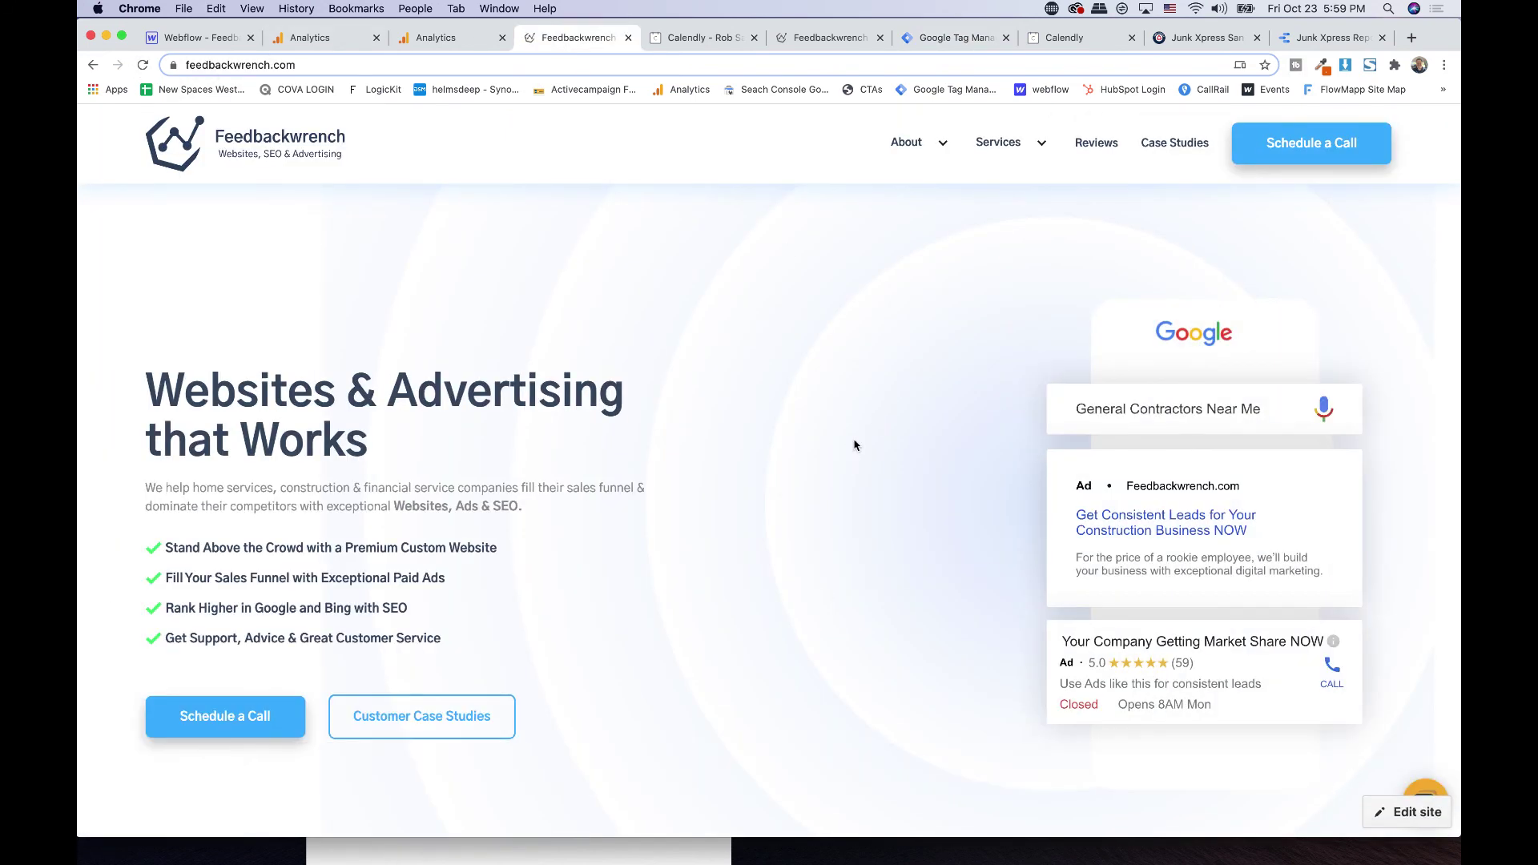
{"action": "scroll", "coordinate": [869, 263], "scroll_direction": "down", "scroll_amount": 3}
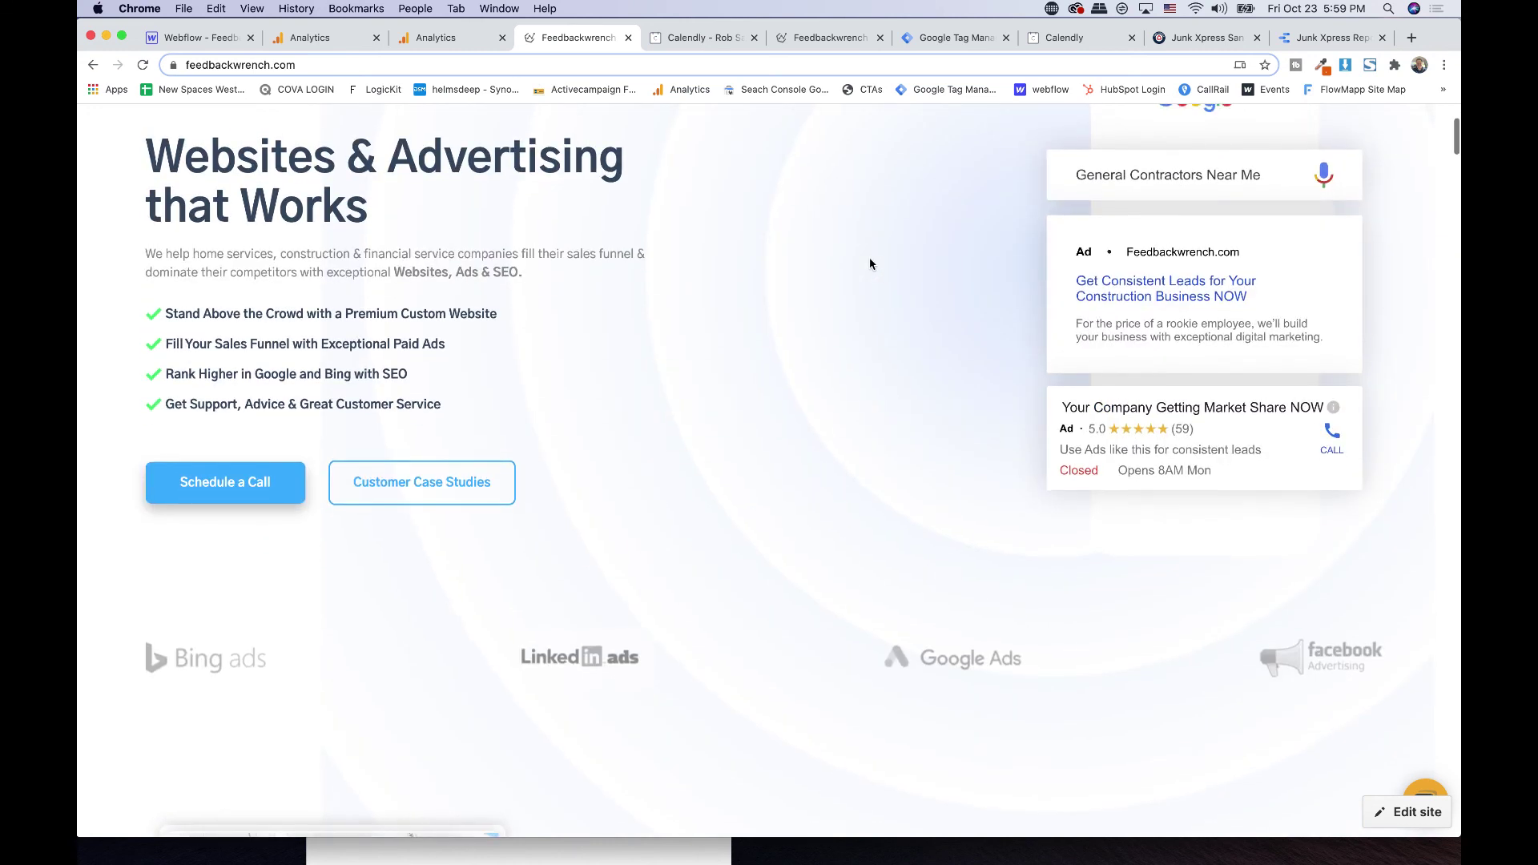
{"action": "scroll", "coordinate": [869, 263], "scroll_direction": "up", "scroll_amount": 3}
{"action": "scroll", "coordinate": [870, 263], "scroll_direction": "down", "scroll_amount": 10}
{"action": "scroll", "coordinate": [869, 263], "scroll_direction": "down", "scroll_amount": 15}
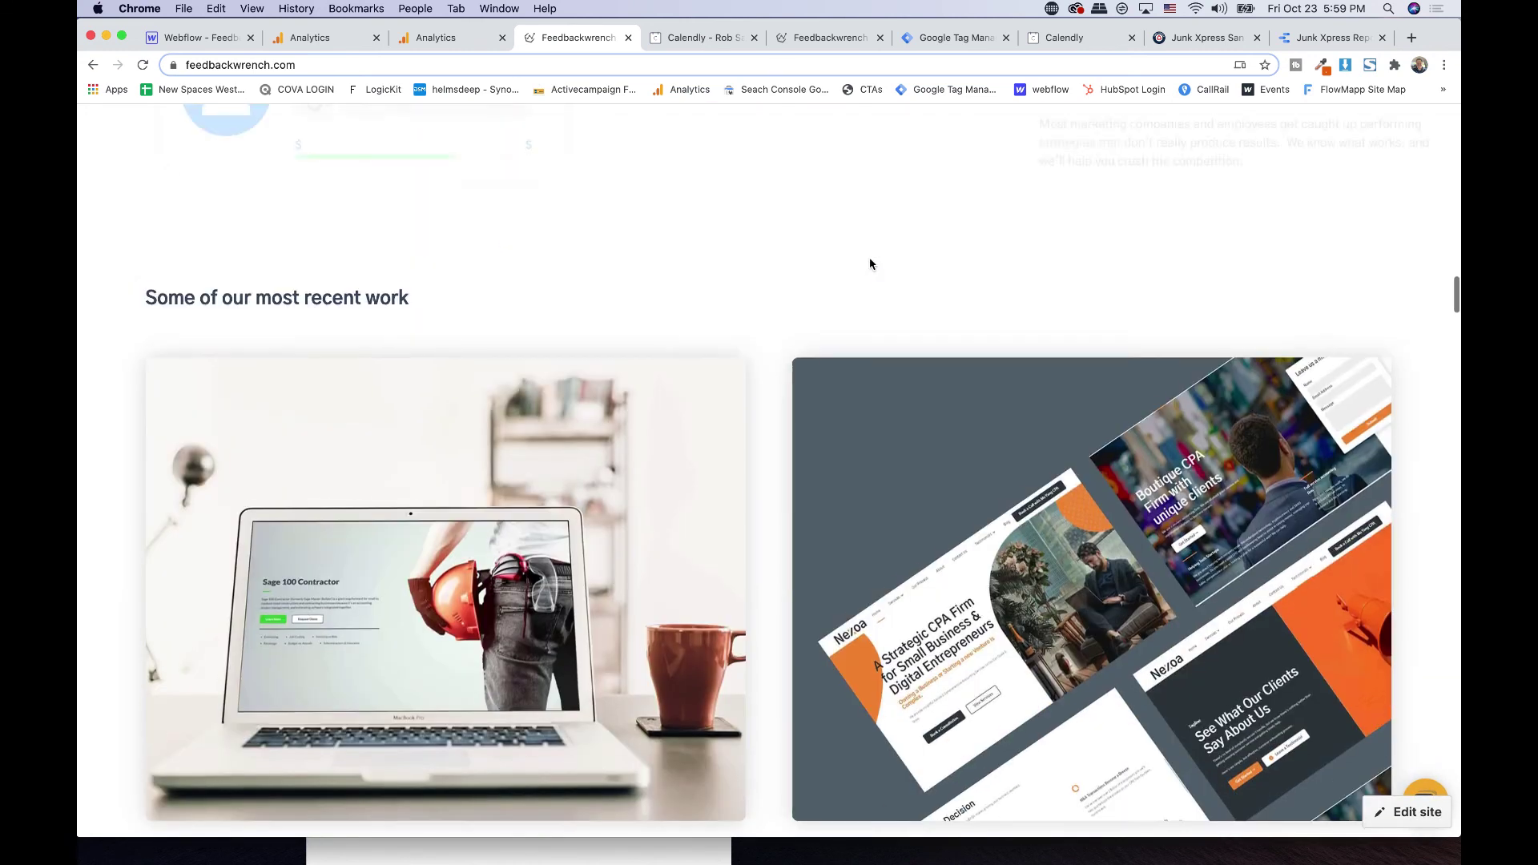
{"action": "scroll", "coordinate": [869, 264], "scroll_direction": "down", "scroll_amount": 15}
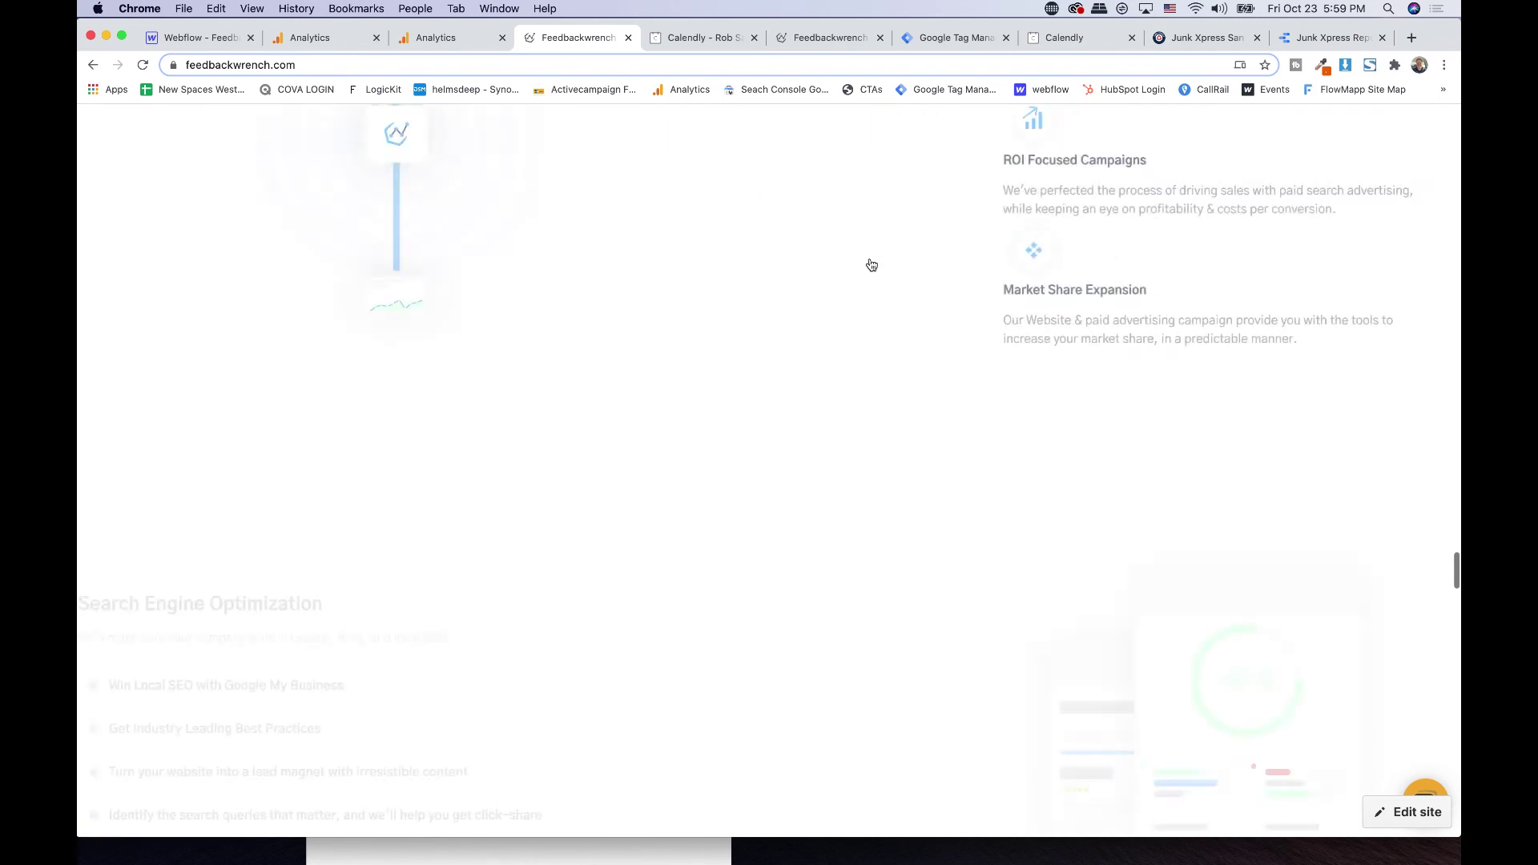
{"action": "scroll", "coordinate": [870, 264], "scroll_direction": "down", "scroll_amount": 5}
{"action": "scroll", "coordinate": [870, 263], "scroll_direction": "up", "scroll_amount": 5}
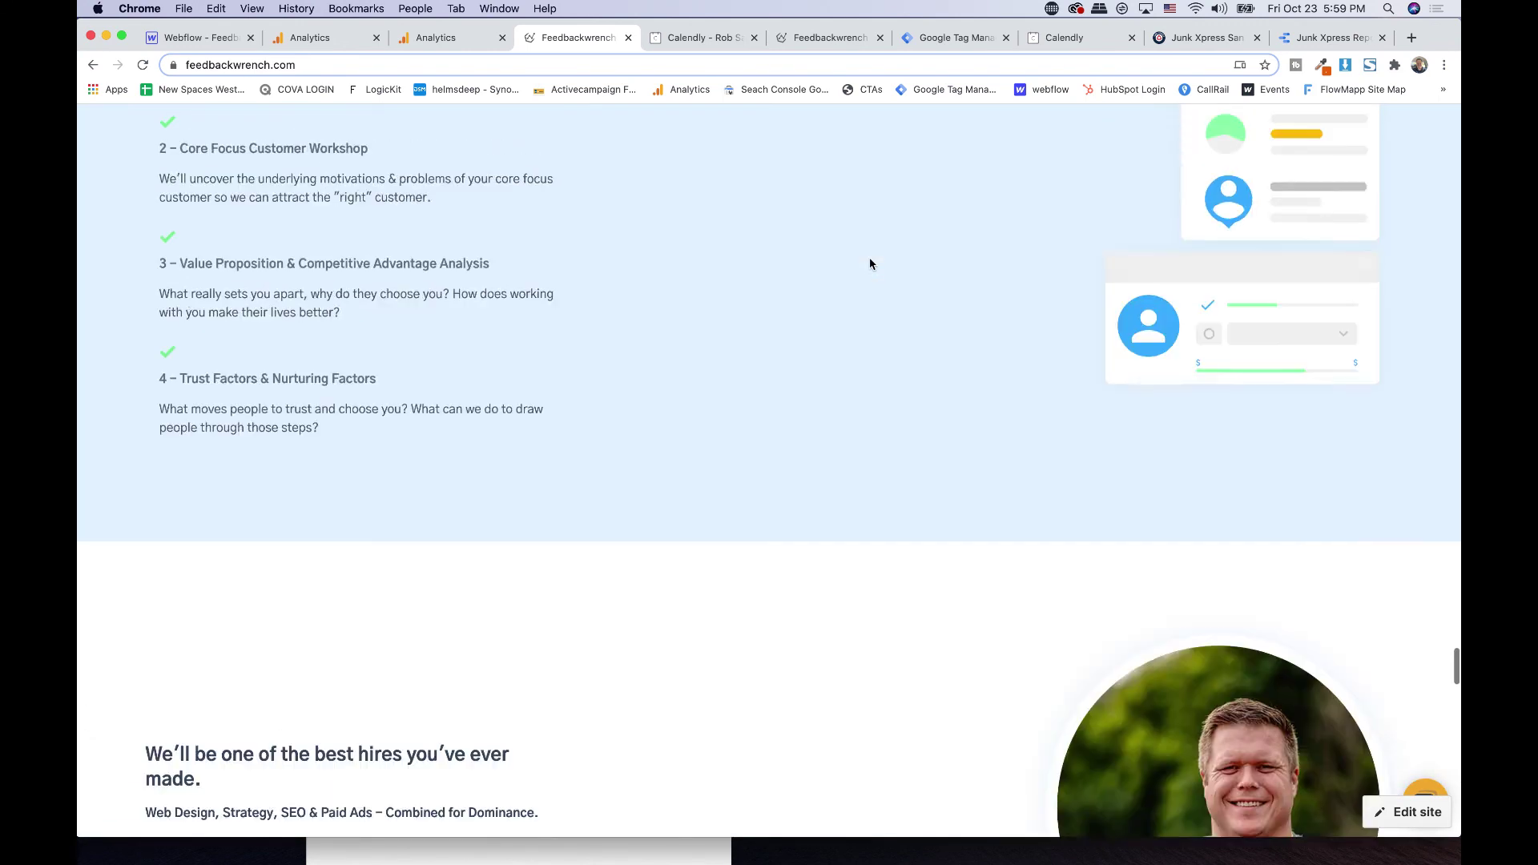
{"action": "scroll", "coordinate": [870, 263], "scroll_direction": "down", "scroll_amount": 15}
{"action": "scroll", "coordinate": [868, 261], "scroll_direction": "up", "scroll_amount": 10}
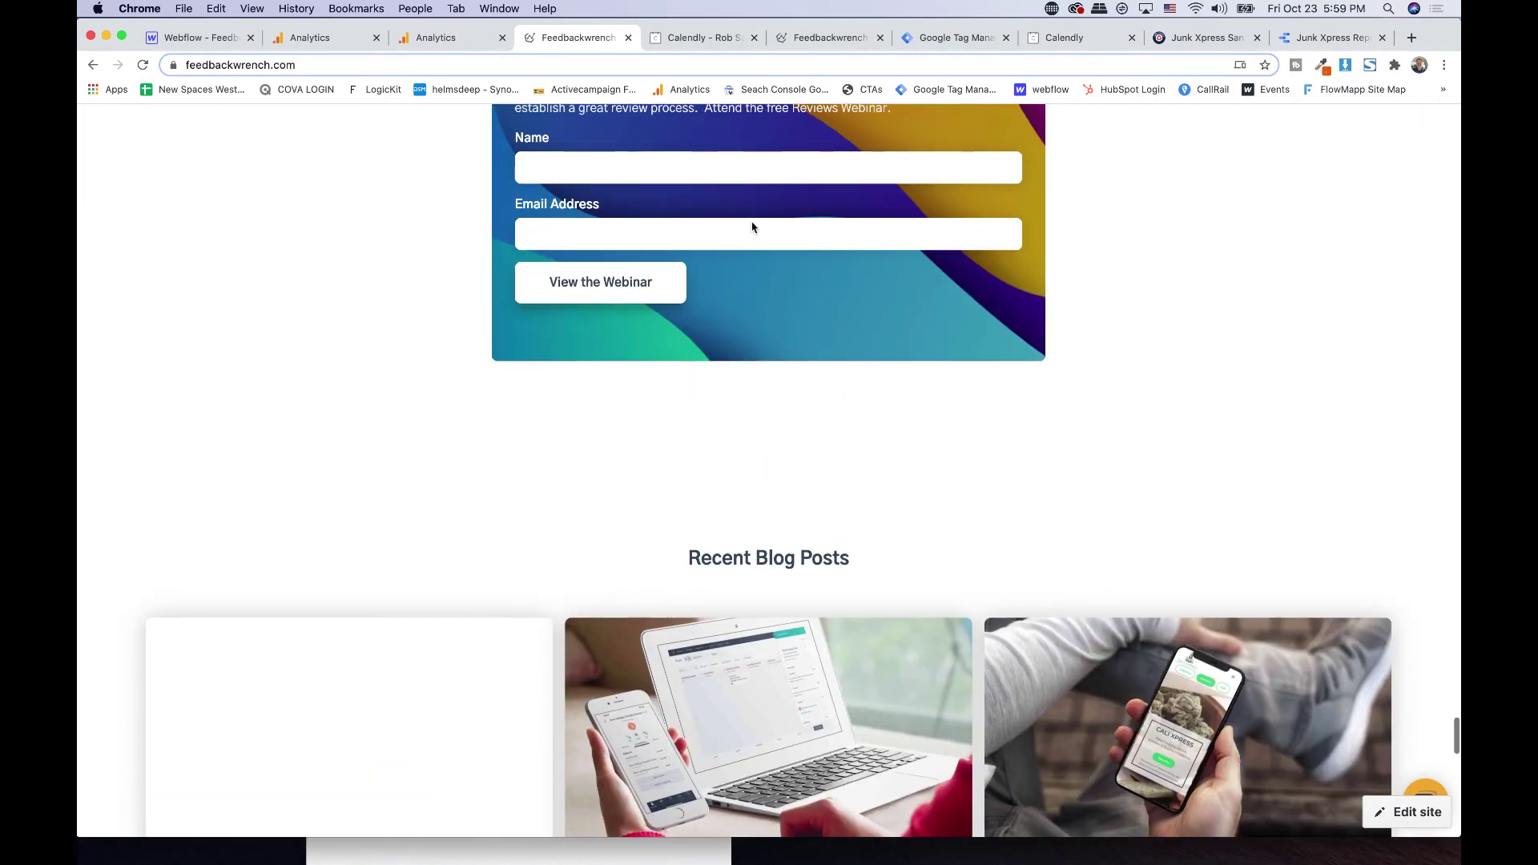
- Fill the webinar form with a saved name and email address and submit it
{"action": "left_click", "coordinate": [737, 173]}
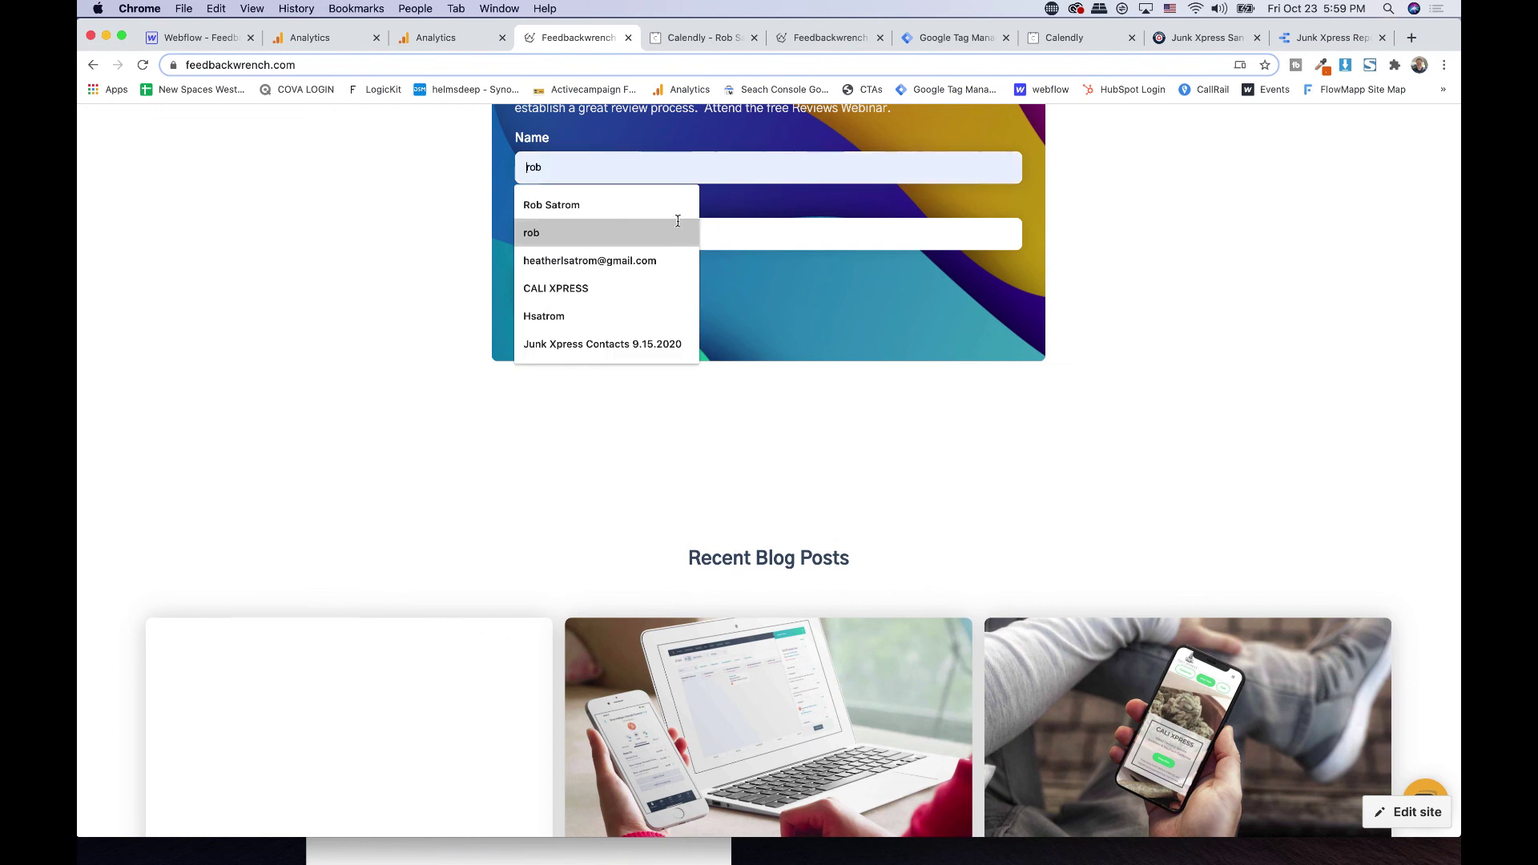
{"action": "left_click", "coordinate": [576, 205]}
{"action": "left_click", "coordinate": [646, 226]}
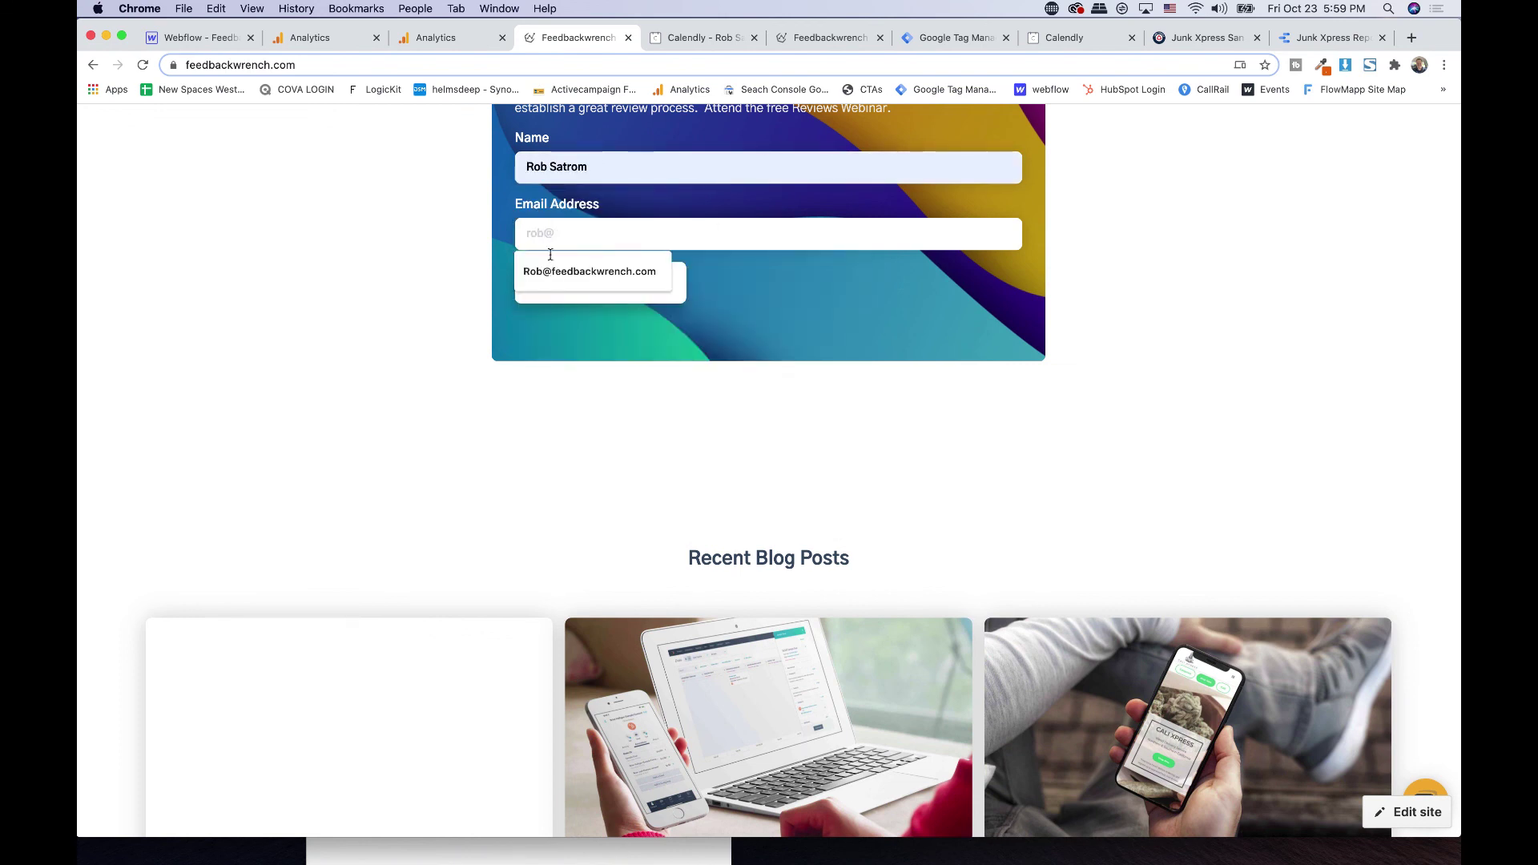
{"action": "left_click", "coordinate": [561, 271]}
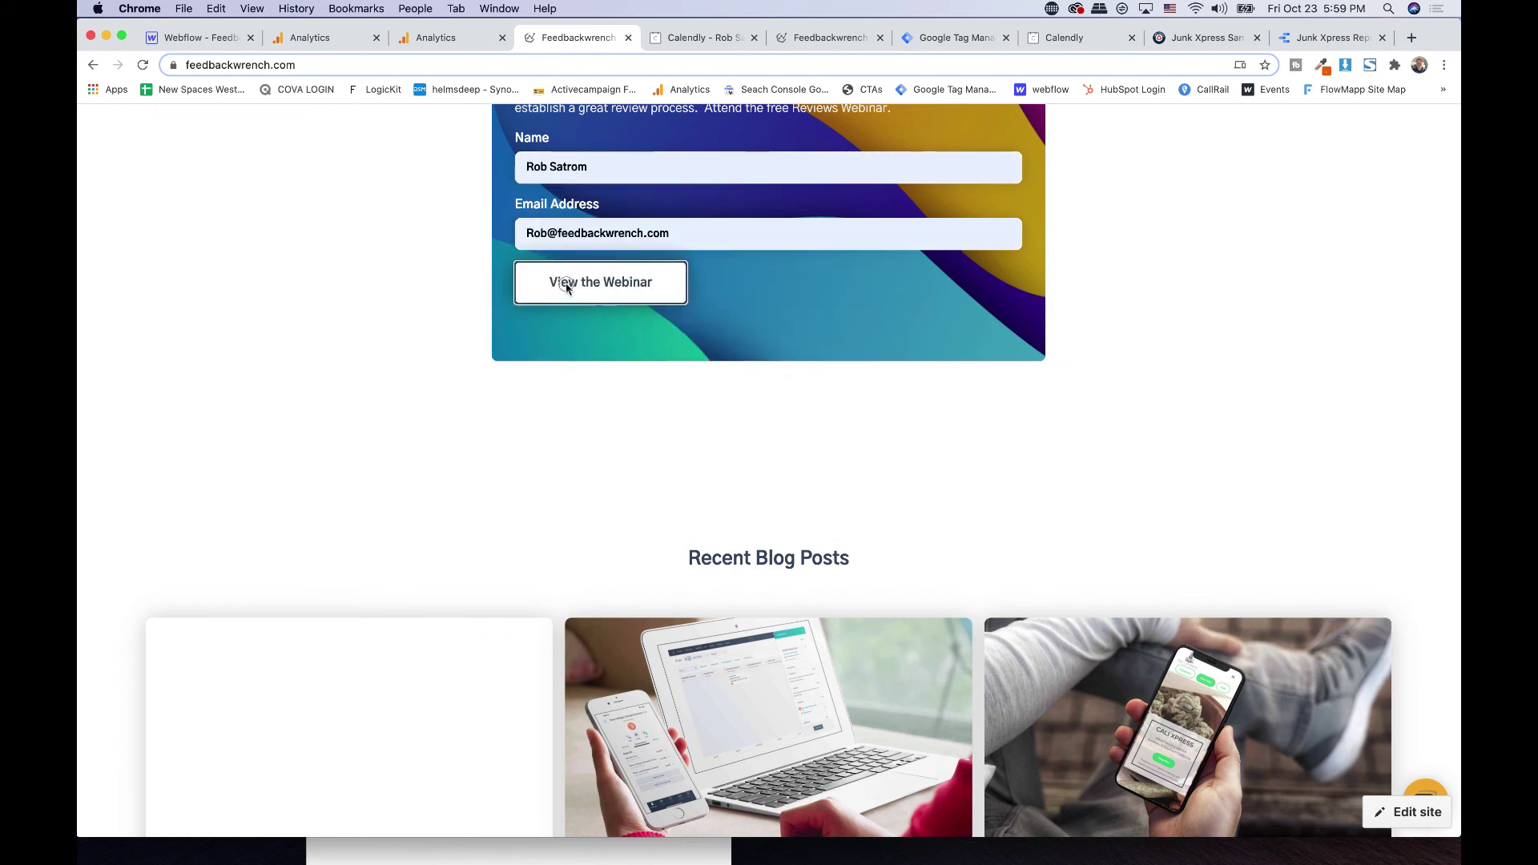
{"action": "left_click", "coordinate": [566, 287]}
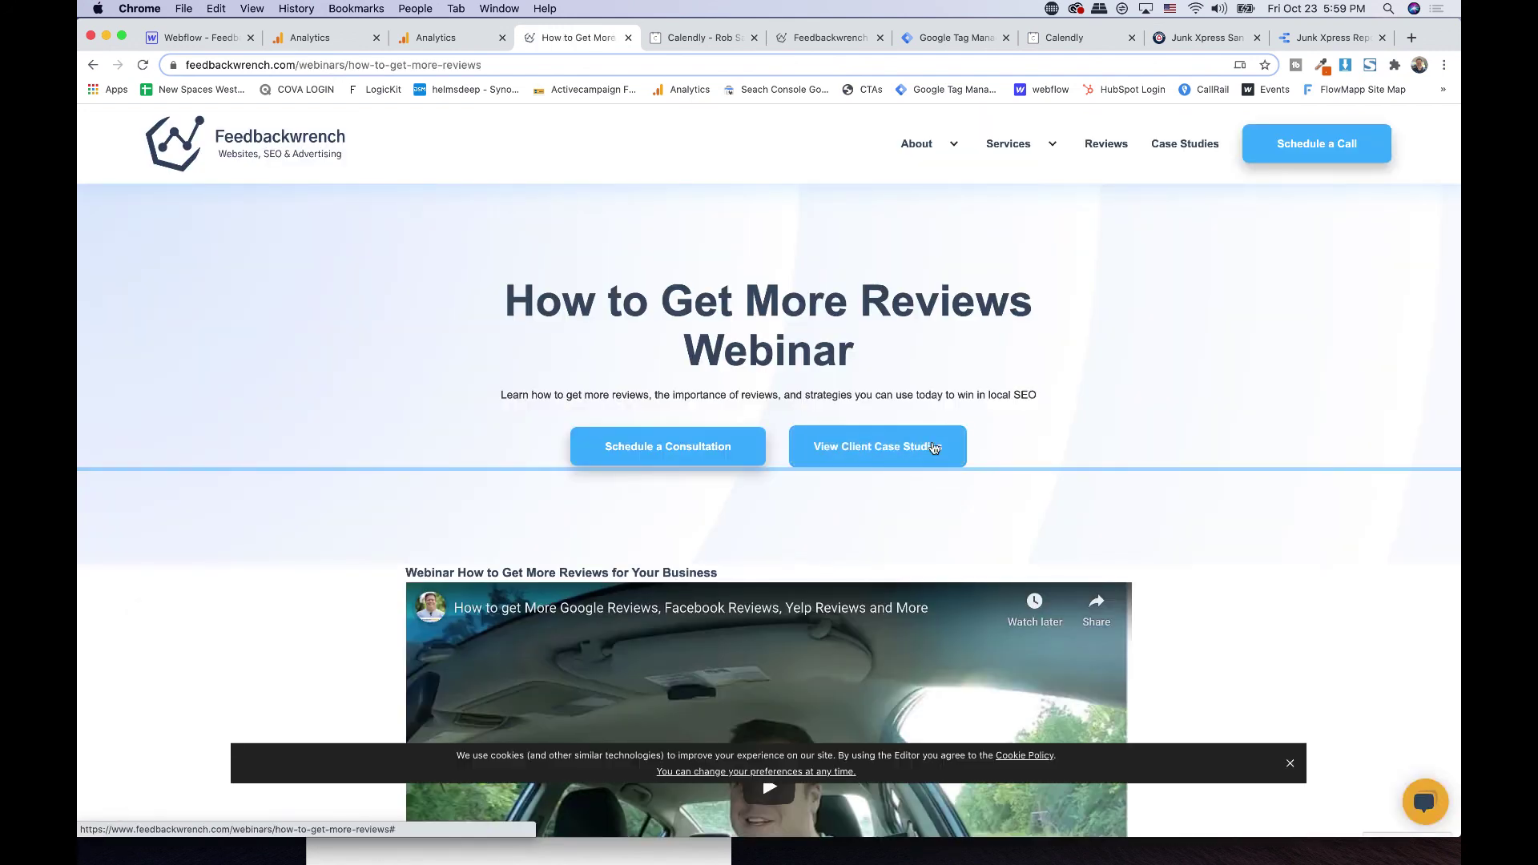
- Try the /contact address, then return to the homepage and scroll to the footer
{"action": "mouse_move", "coordinate": [1021, 145]}
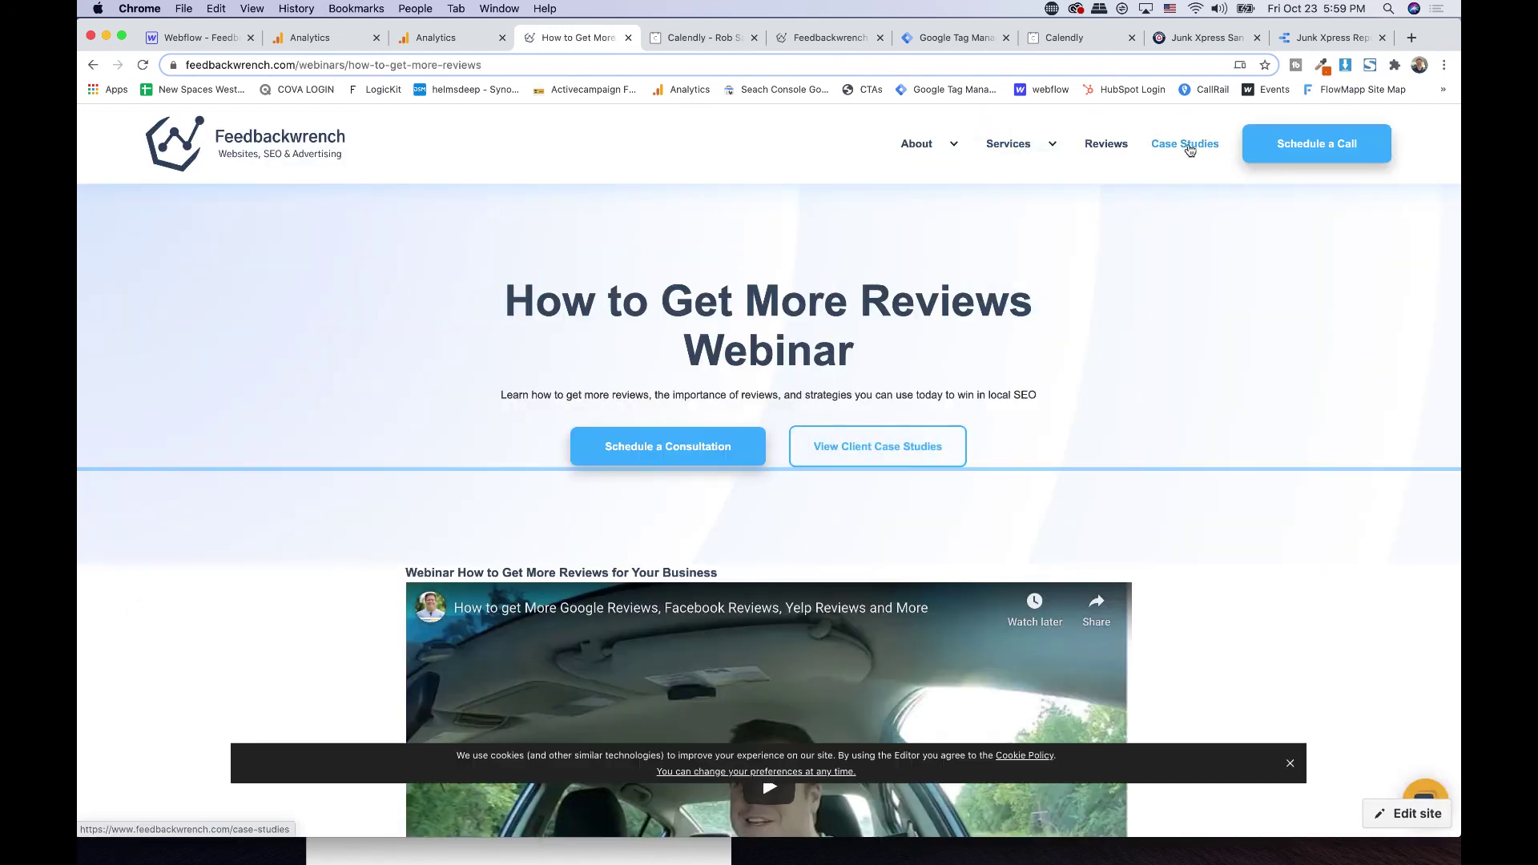
{"action": "mouse_move", "coordinate": [929, 161]}
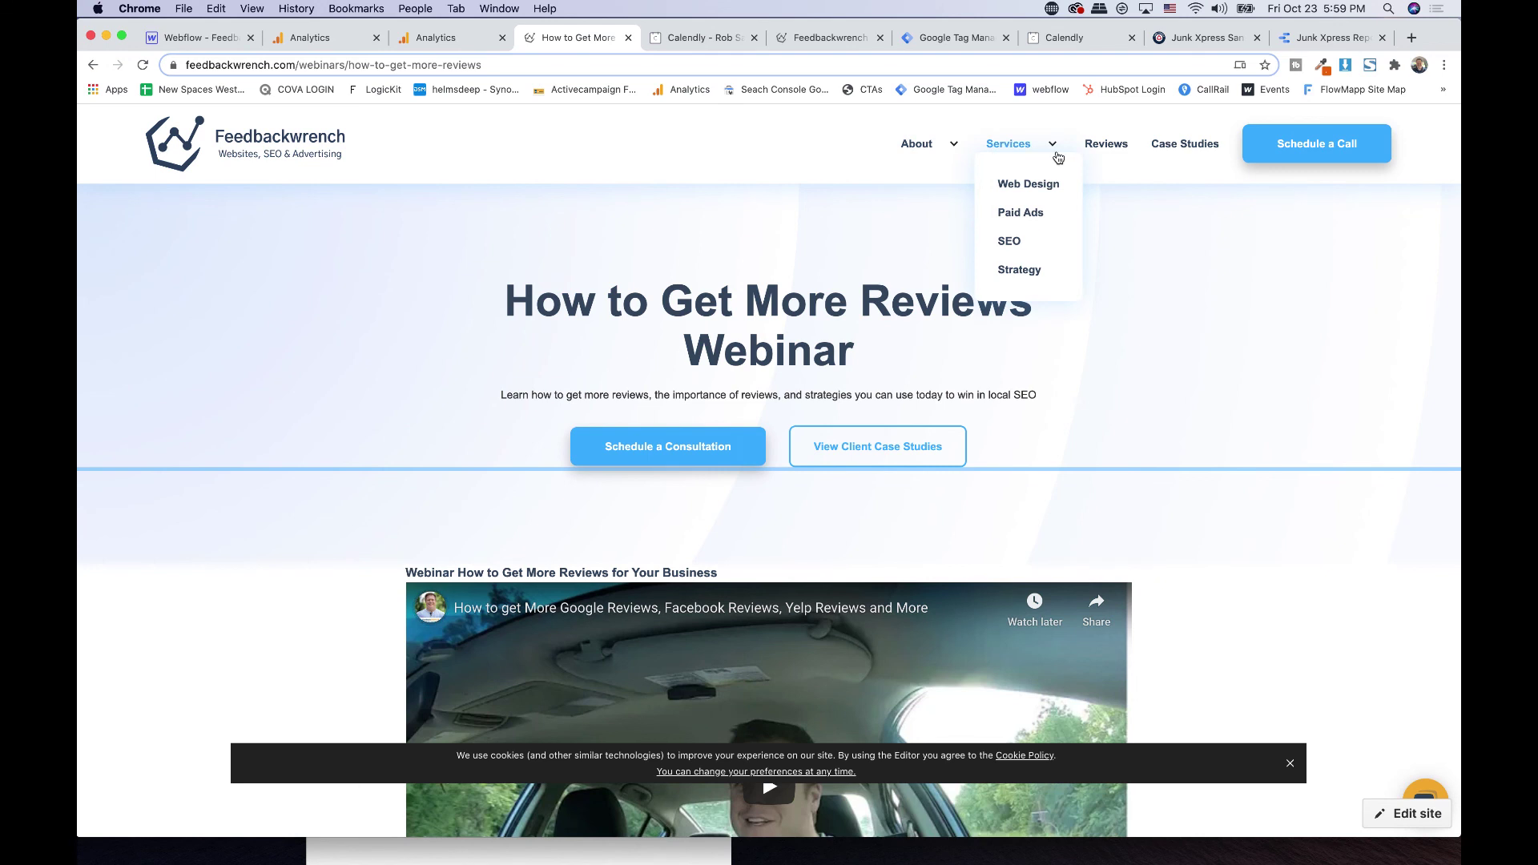
{"action": "left_click", "coordinate": [302, 155]}
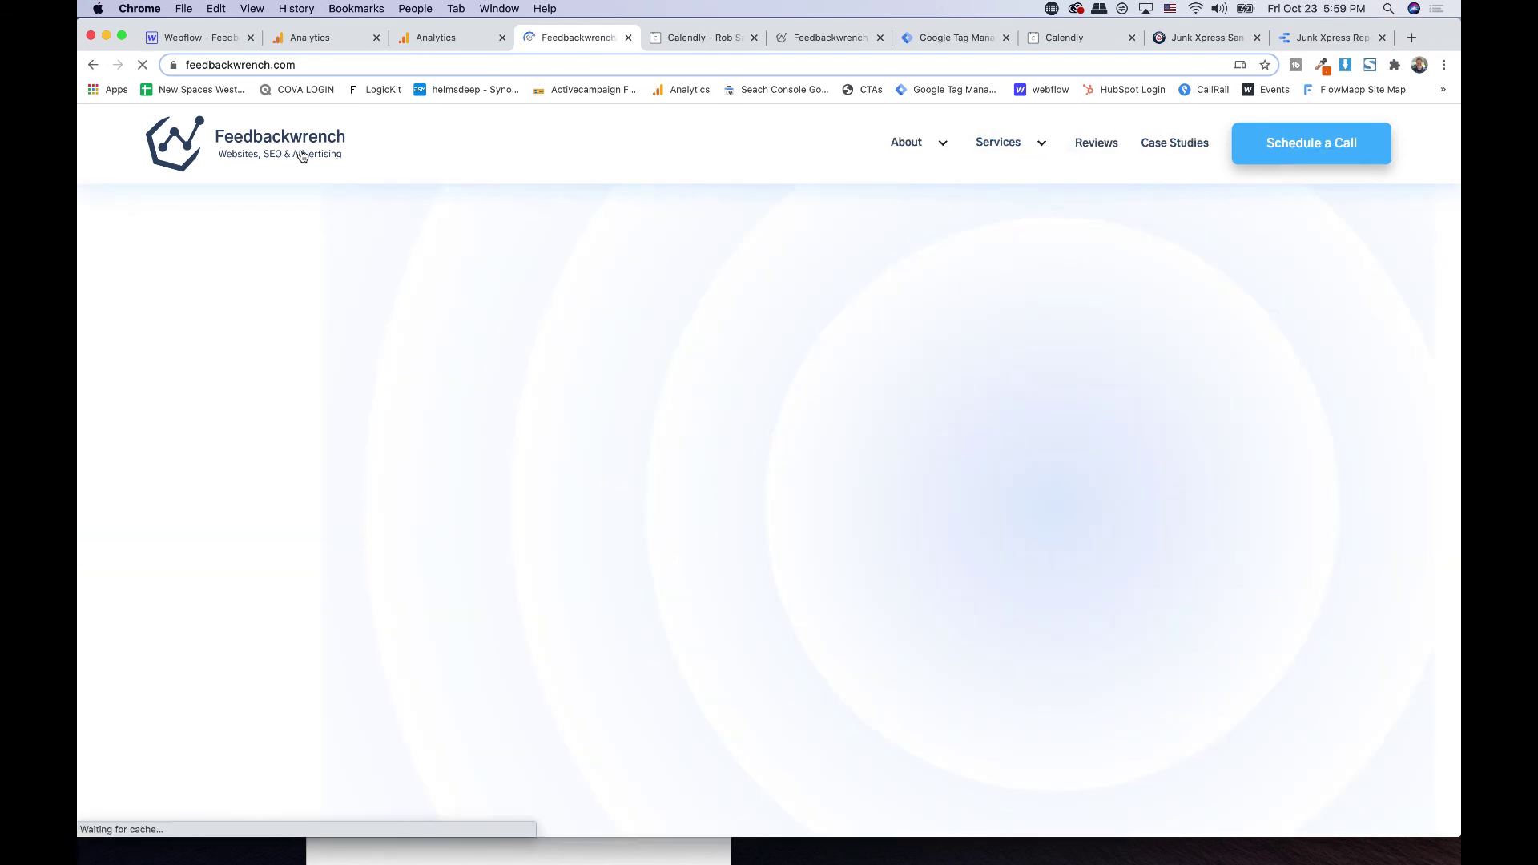
{"action": "left_click", "coordinate": [481, 67]}
{"action": "left_click", "coordinate": [481, 66]}
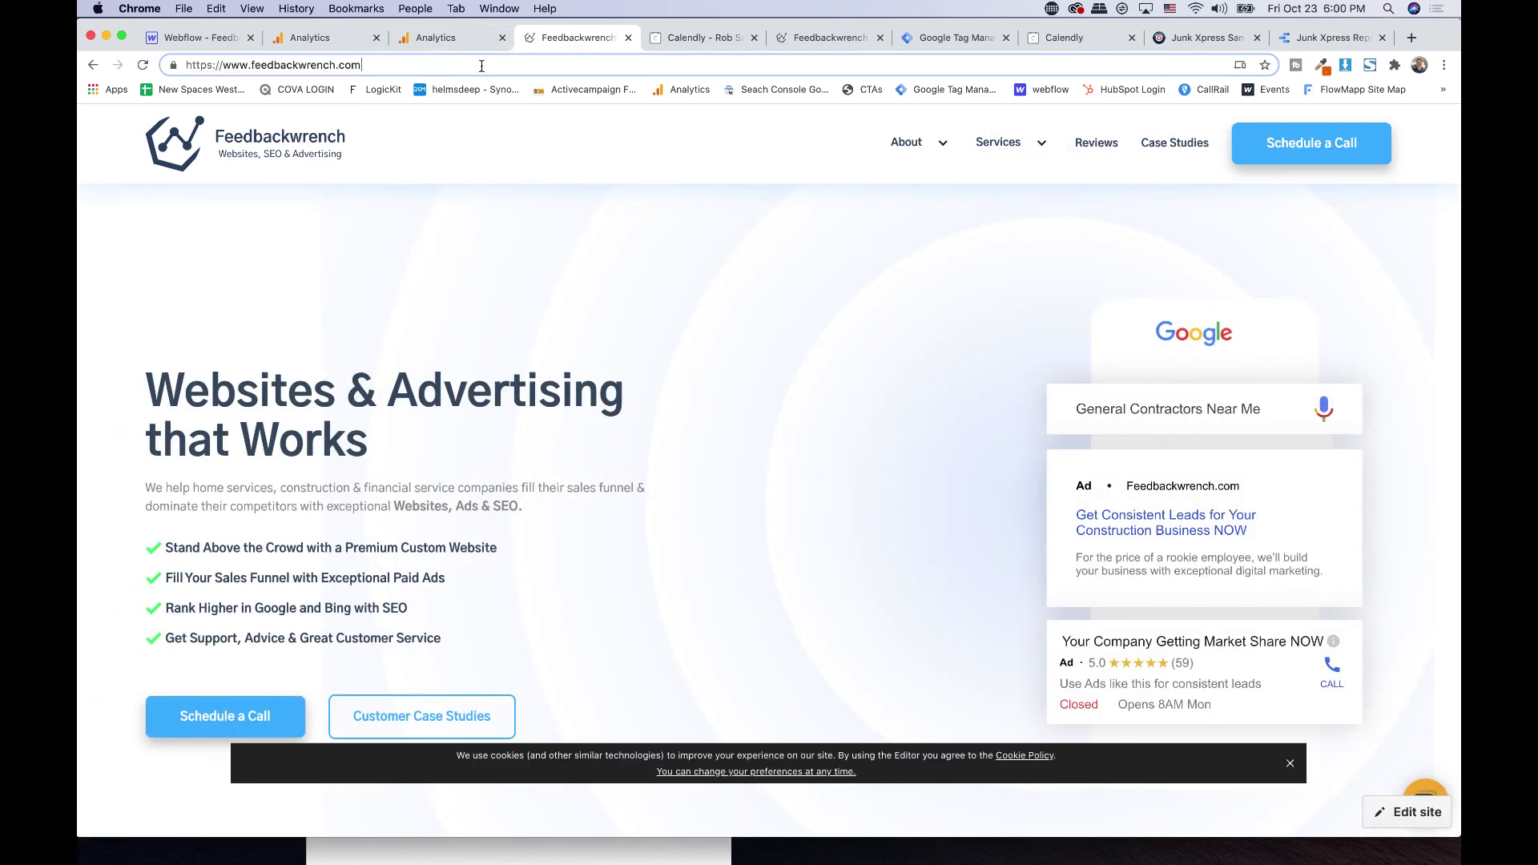
{"action": "type", "text": "contact"}
{"action": "key", "text": "Return"}
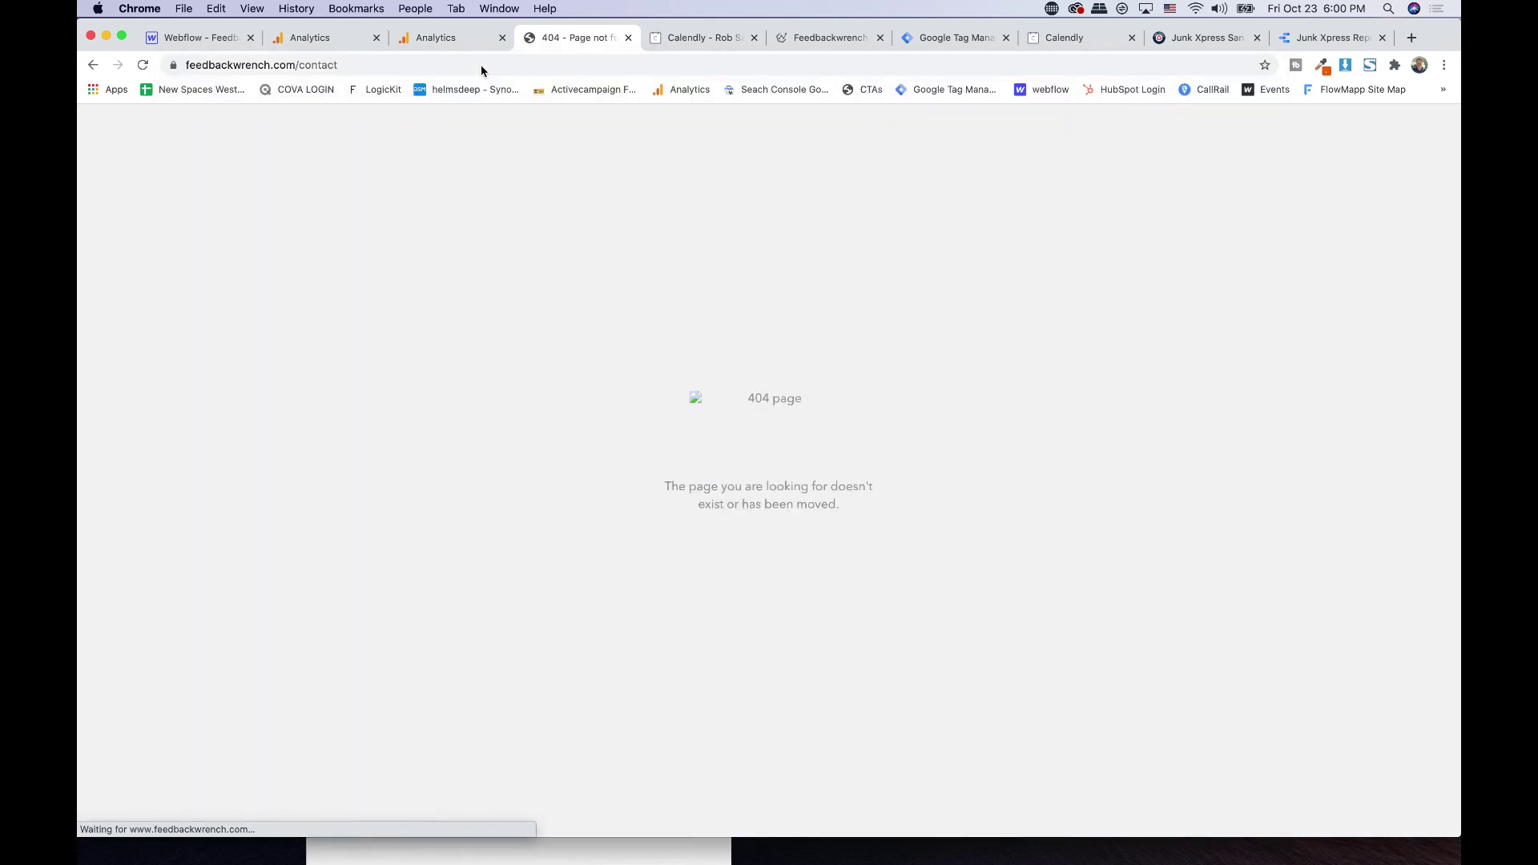
{"action": "left_click", "coordinate": [95, 67]}
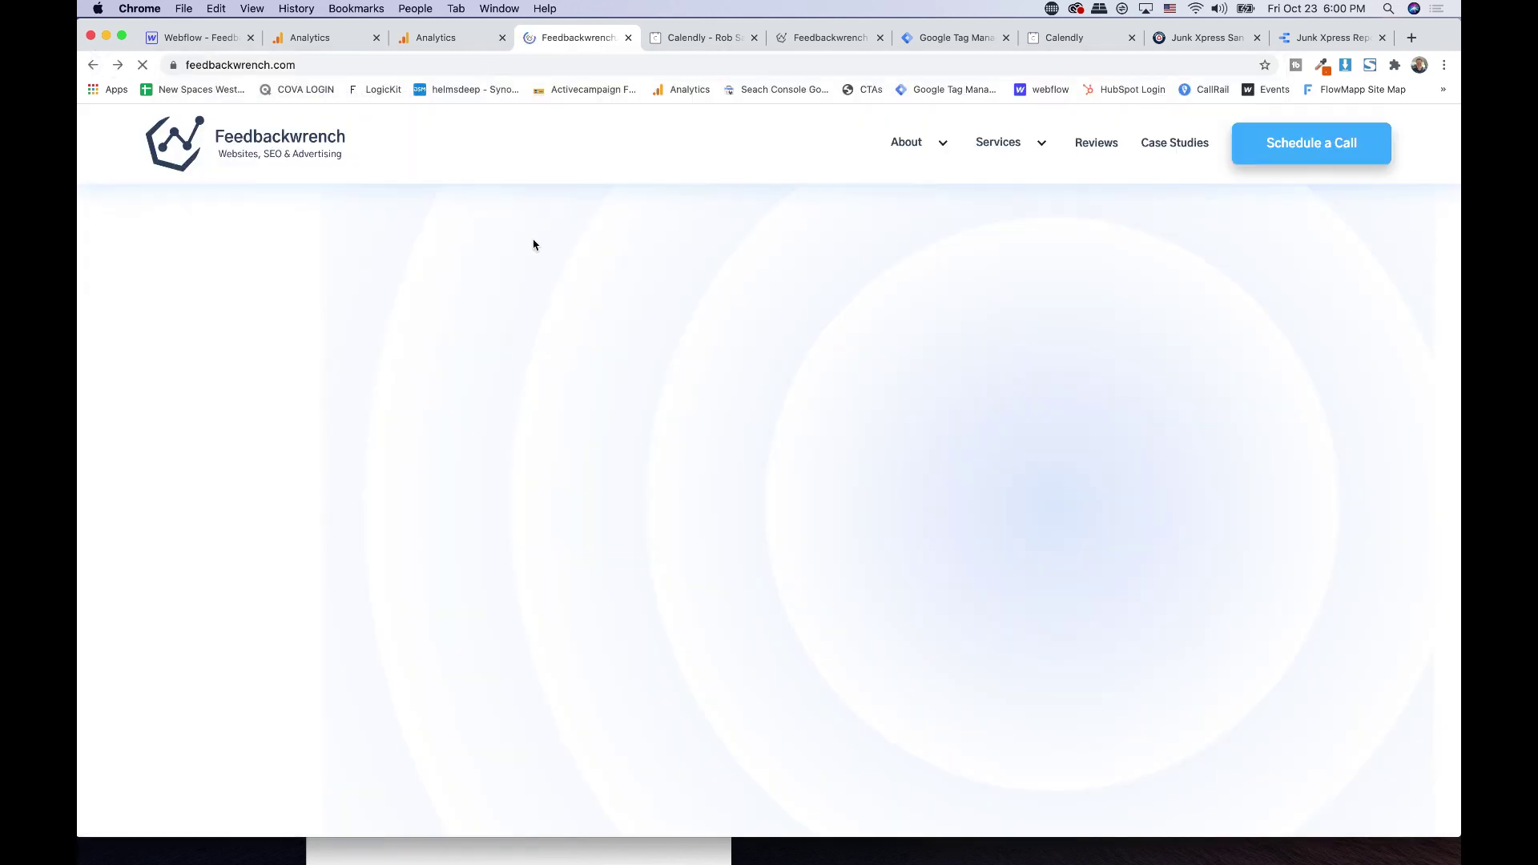
{"action": "scroll", "coordinate": [534, 245], "scroll_direction": "down", "scroll_amount": 20}
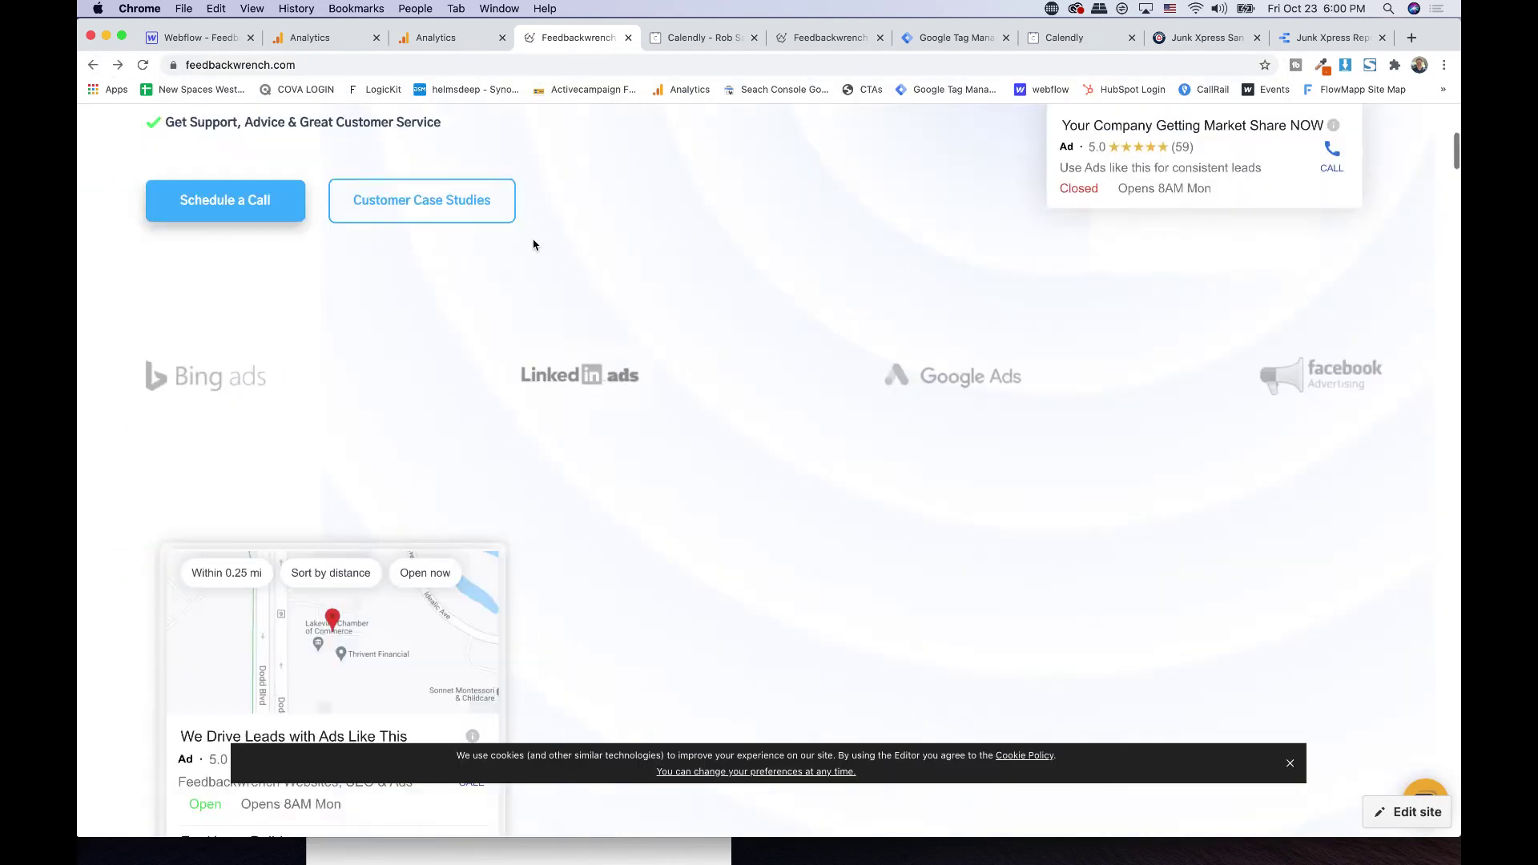
{"action": "scroll", "coordinate": [534, 244], "scroll_direction": "down", "scroll_amount": 10}
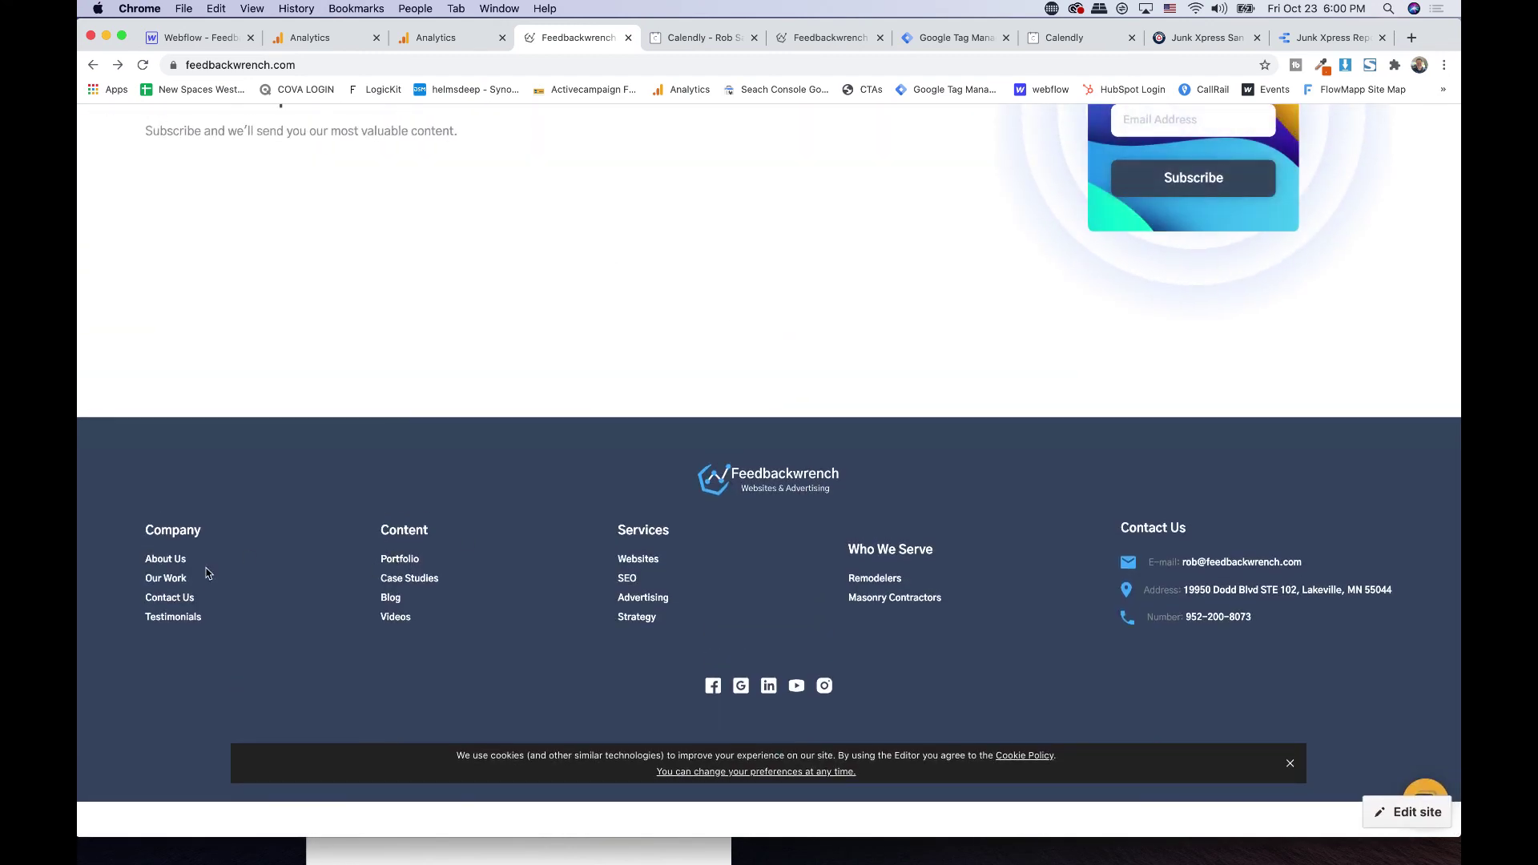
- Submit the Contact Us form with saved name and email and category 'First Choice'
{"action": "left_click", "coordinate": [166, 599]}
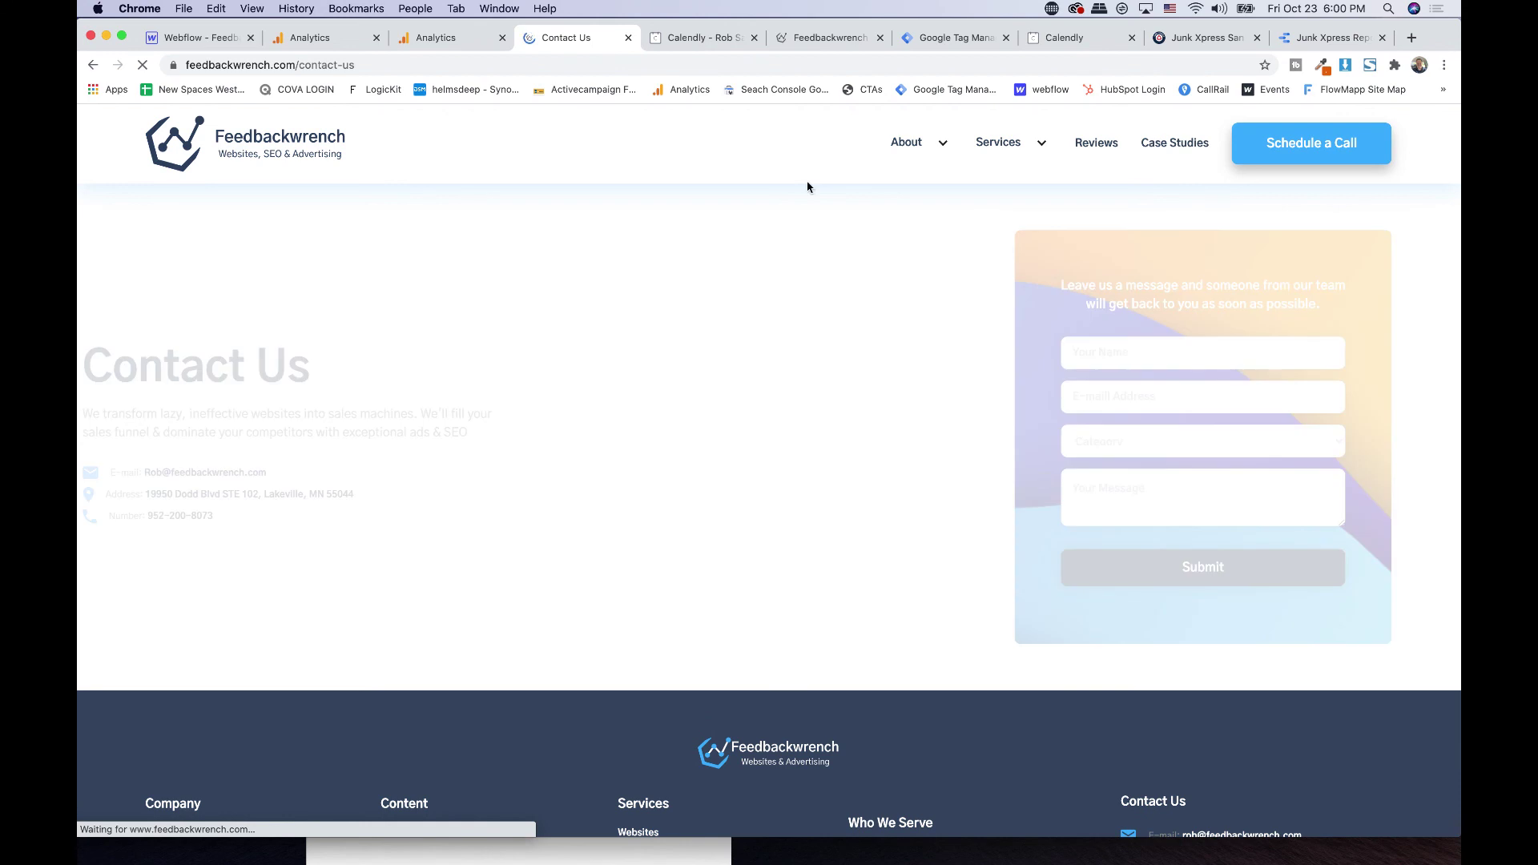
{"action": "left_click", "coordinate": [1113, 354]}
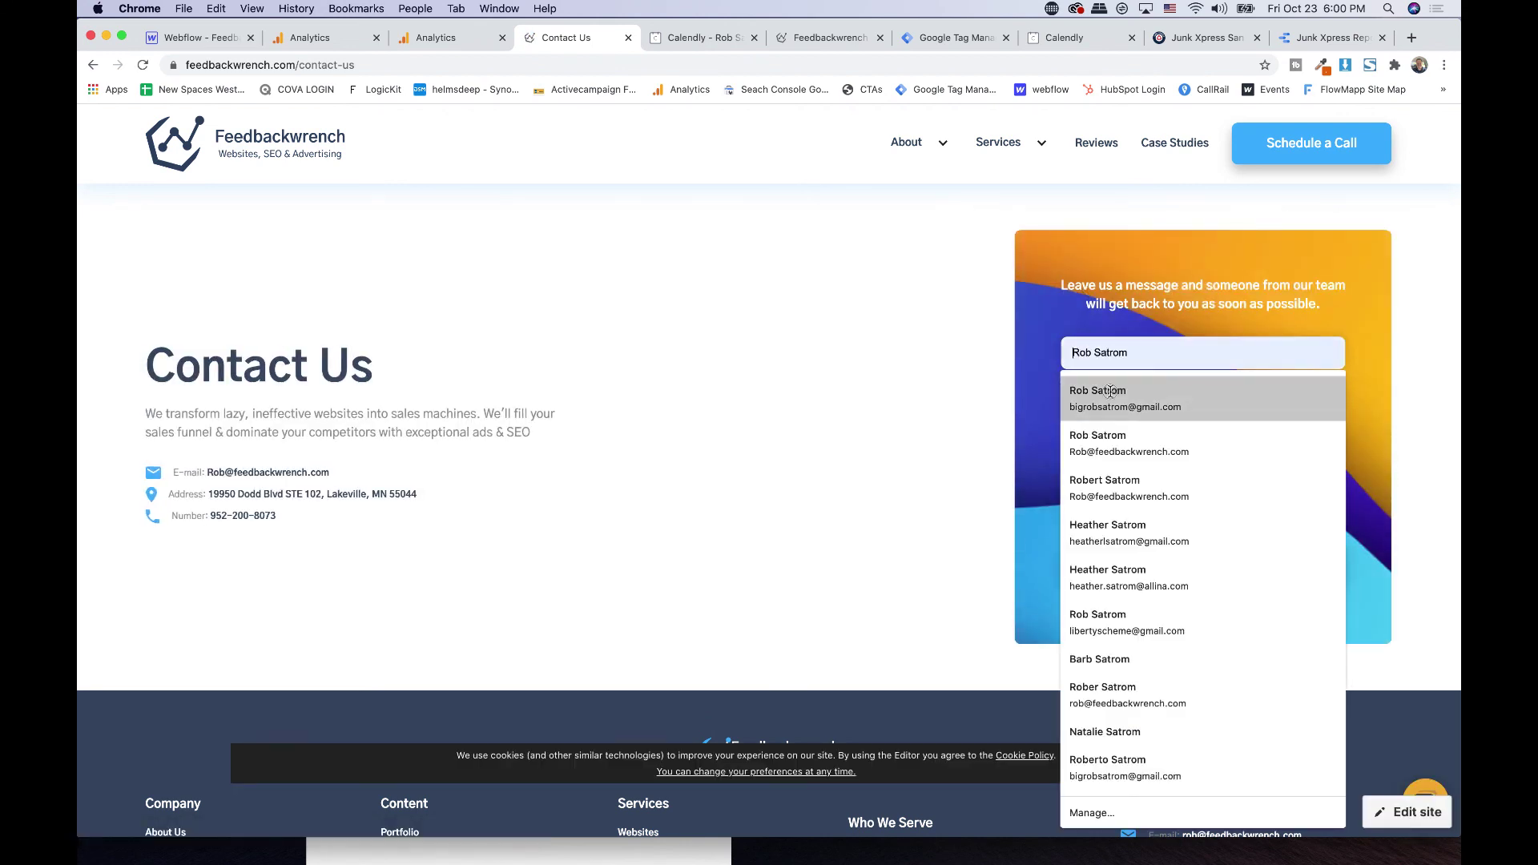
{"action": "left_click", "coordinate": [1101, 416]}
{"action": "left_click", "coordinate": [1105, 440]}
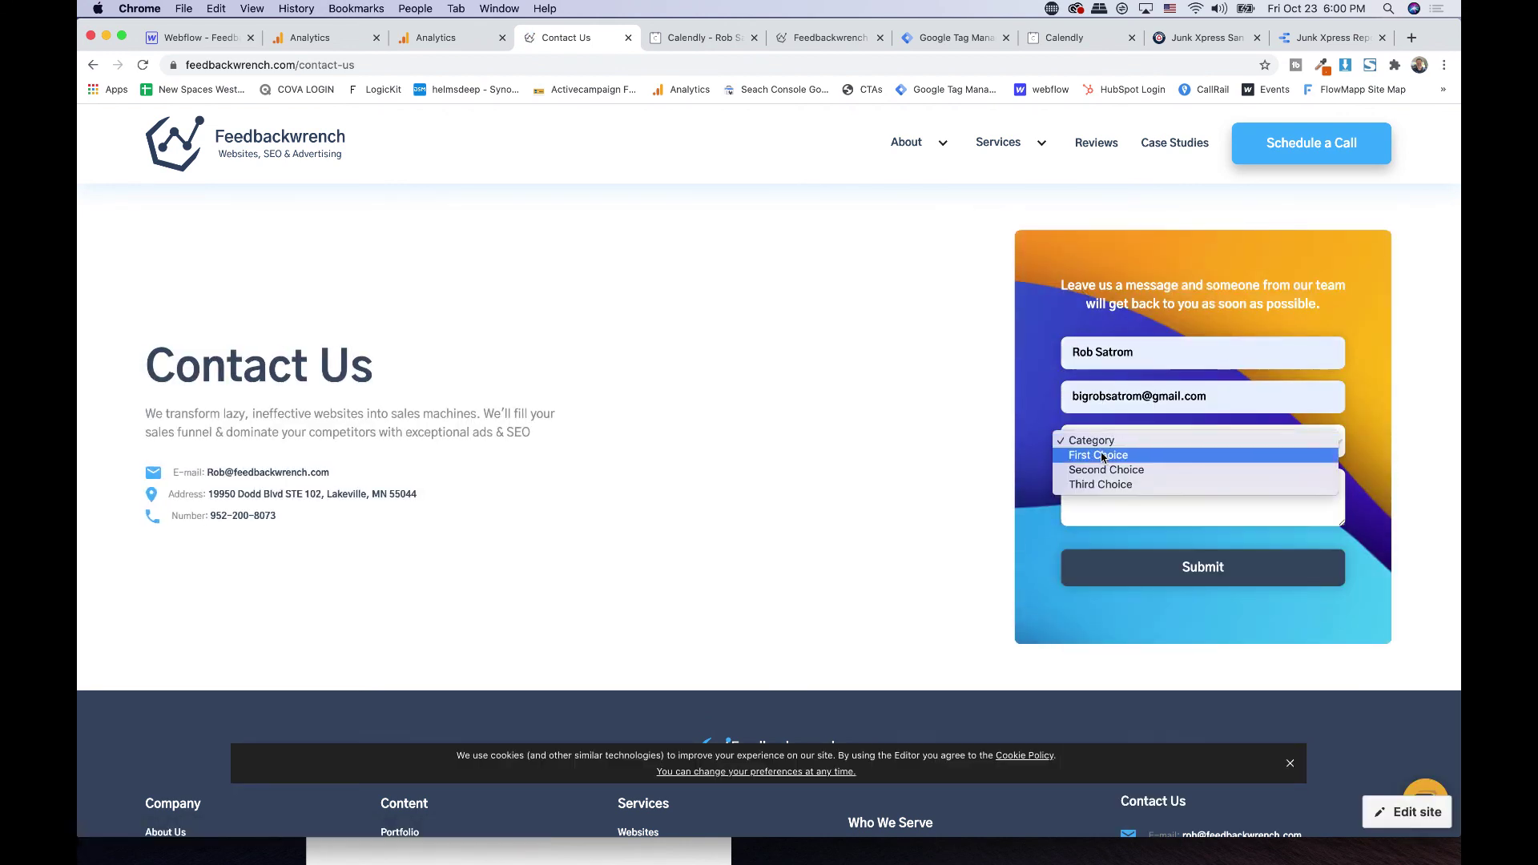
{"action": "left_click", "coordinate": [1103, 455]}
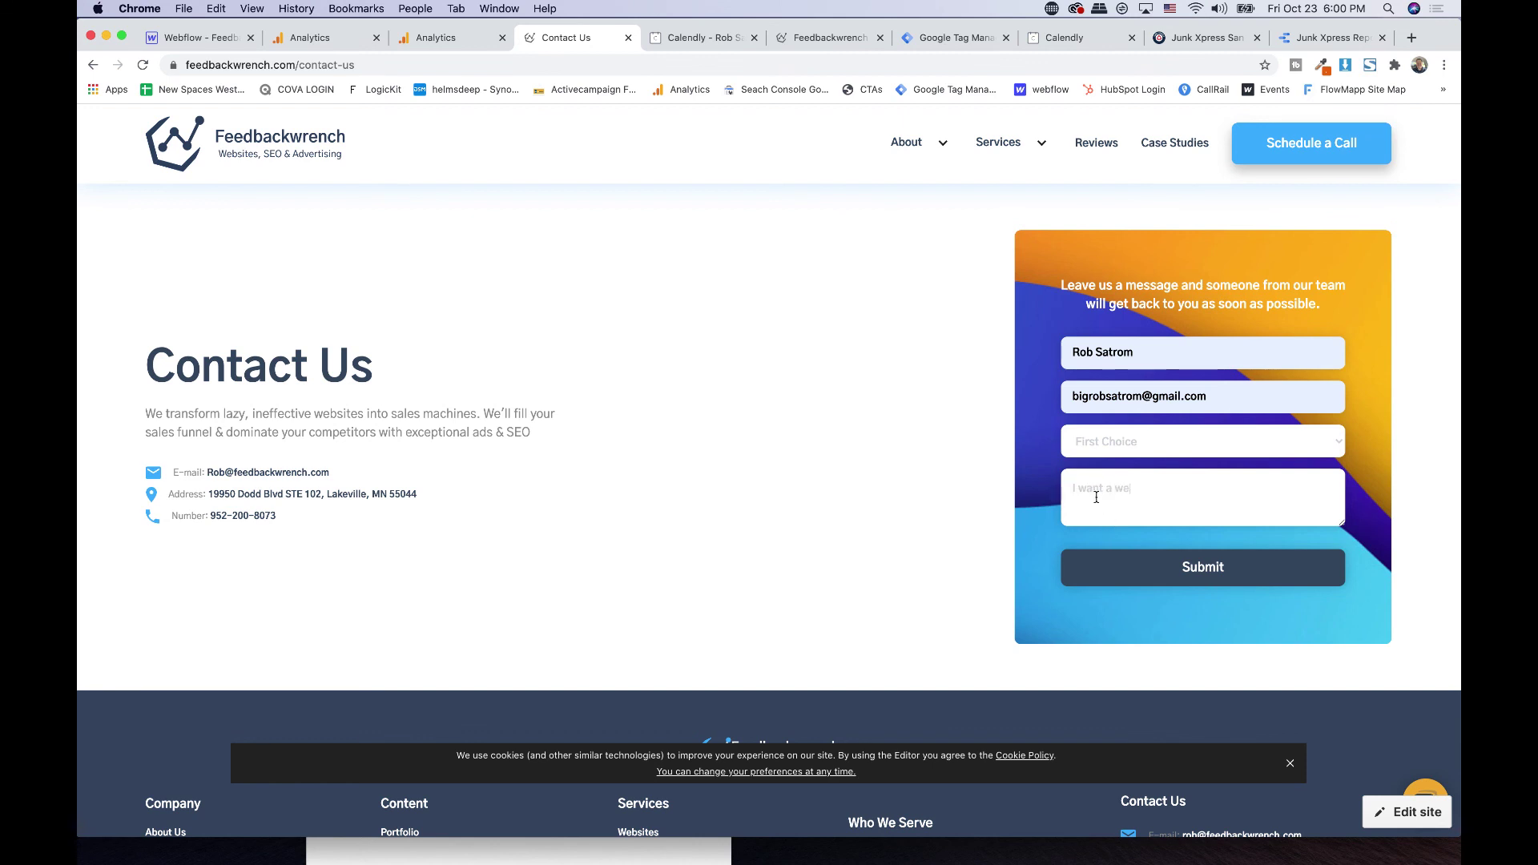
{"action": "left_click", "coordinate": [1115, 562]}
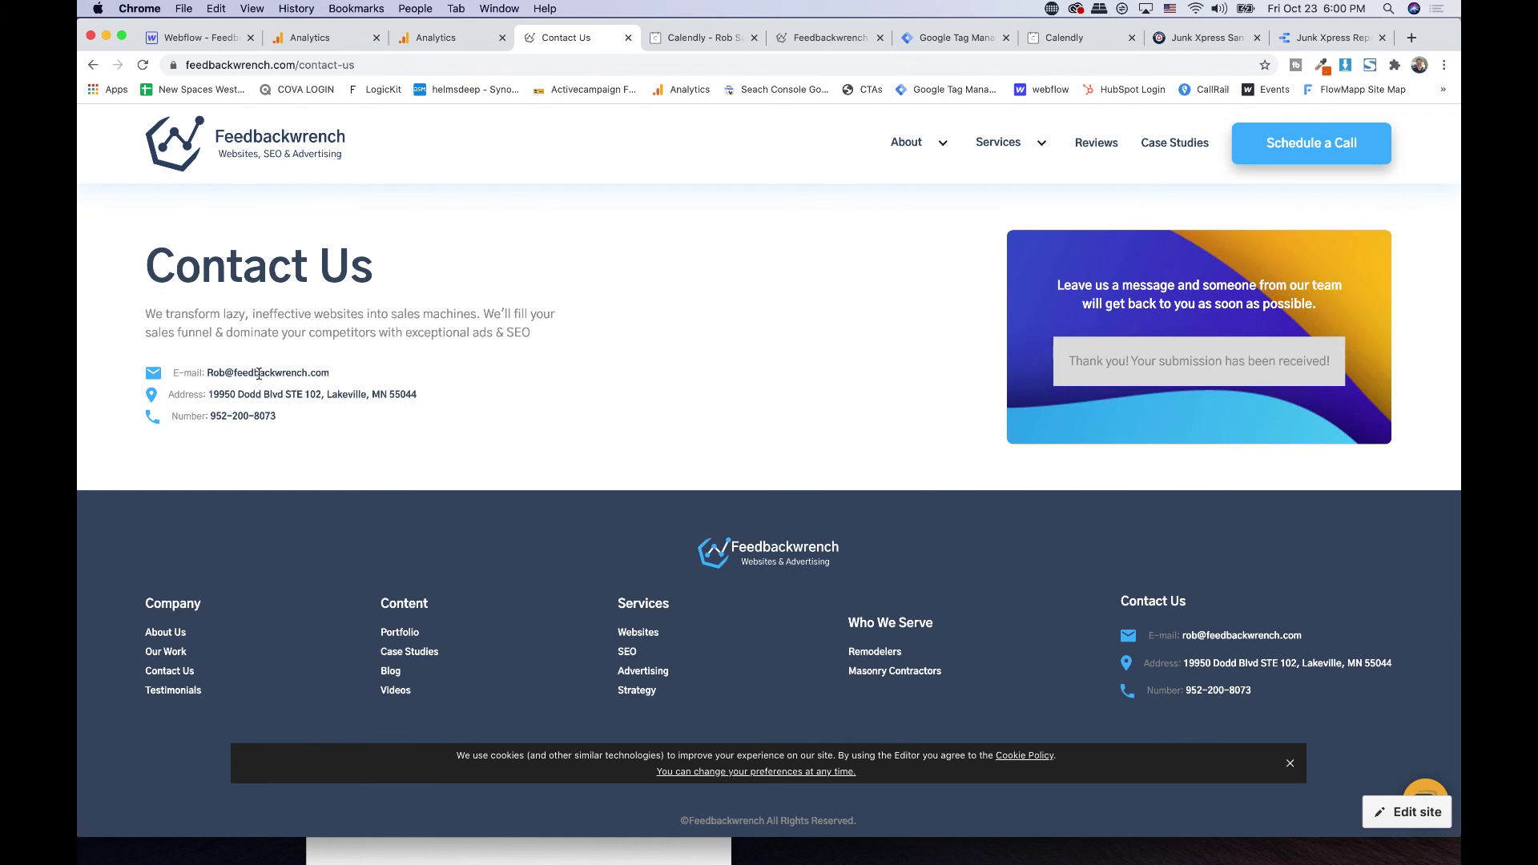
- Test the phone number link, dismiss the call prompt, and go to Google Analytics realtime
{"action": "left_click", "coordinate": [245, 415]}
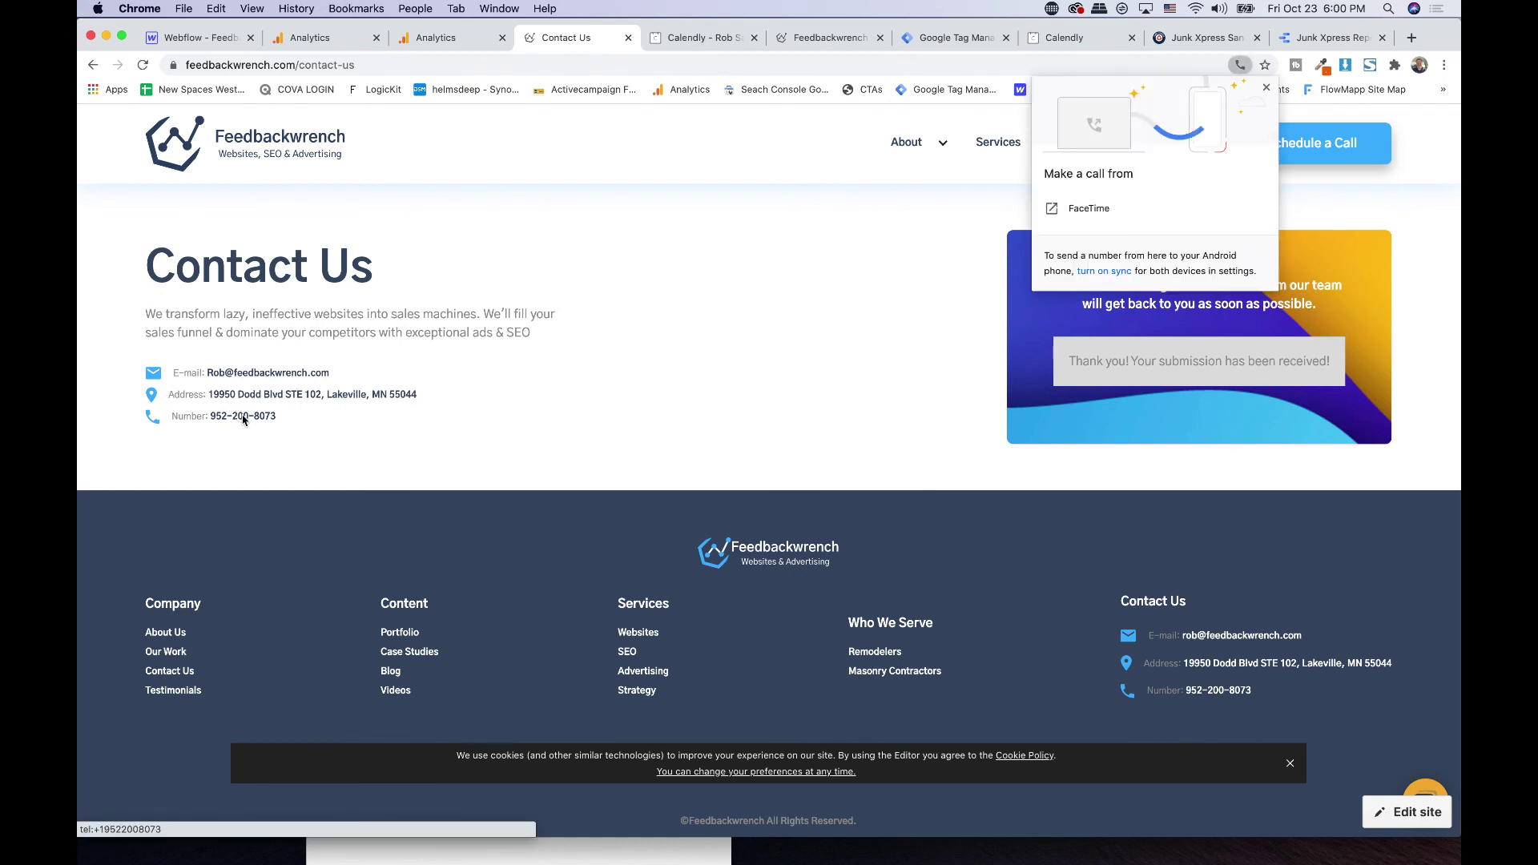
{"action": "left_click", "coordinate": [1266, 88]}
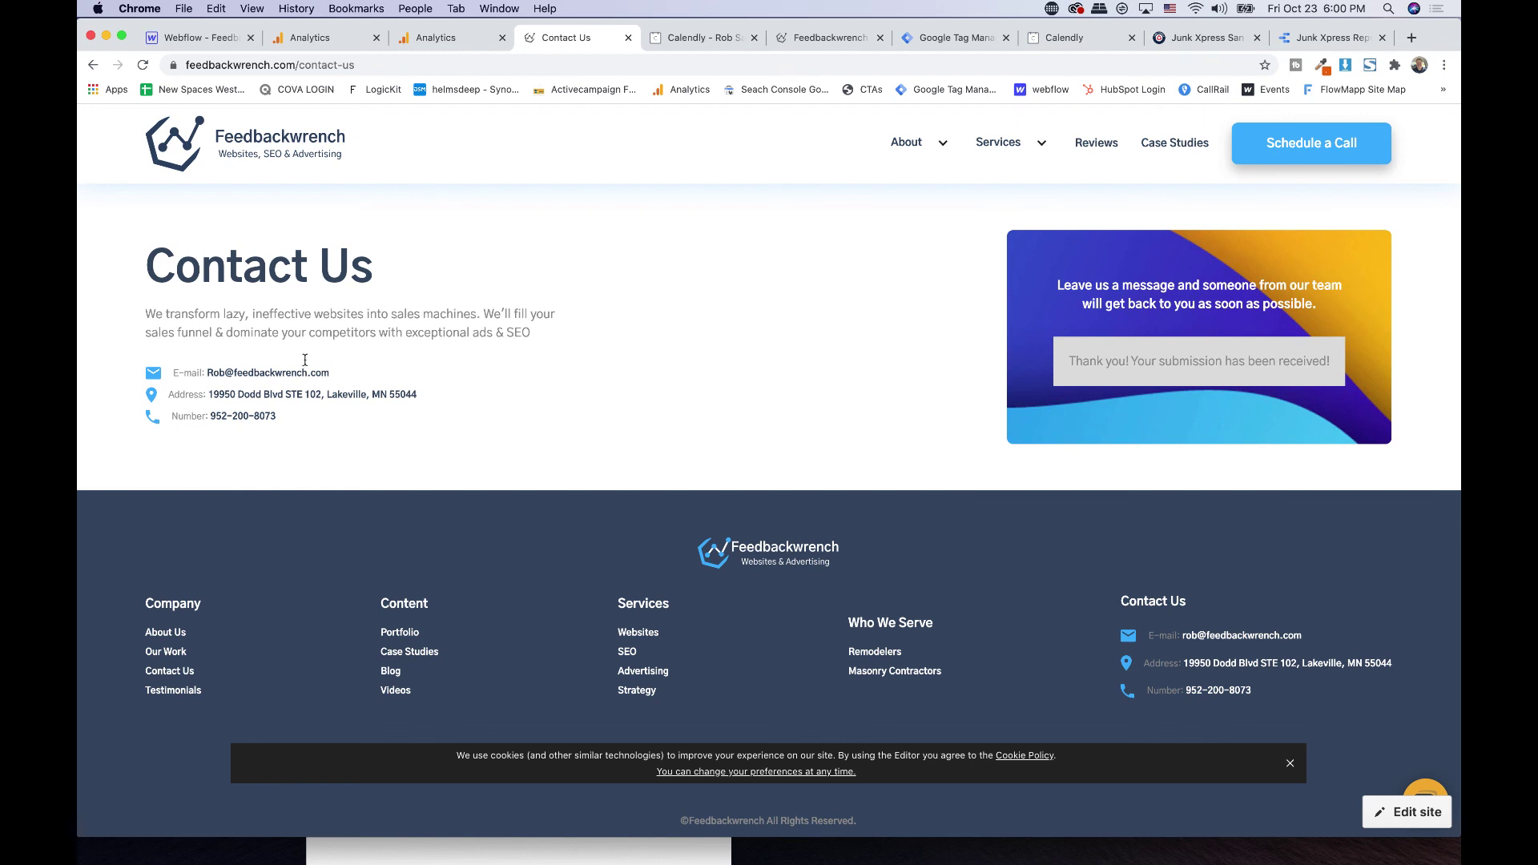
{"action": "triple_click", "coordinate": [288, 377]}
{"action": "left_click", "coordinate": [702, 313]}
{"action": "left_click", "coordinate": [445, 36]}
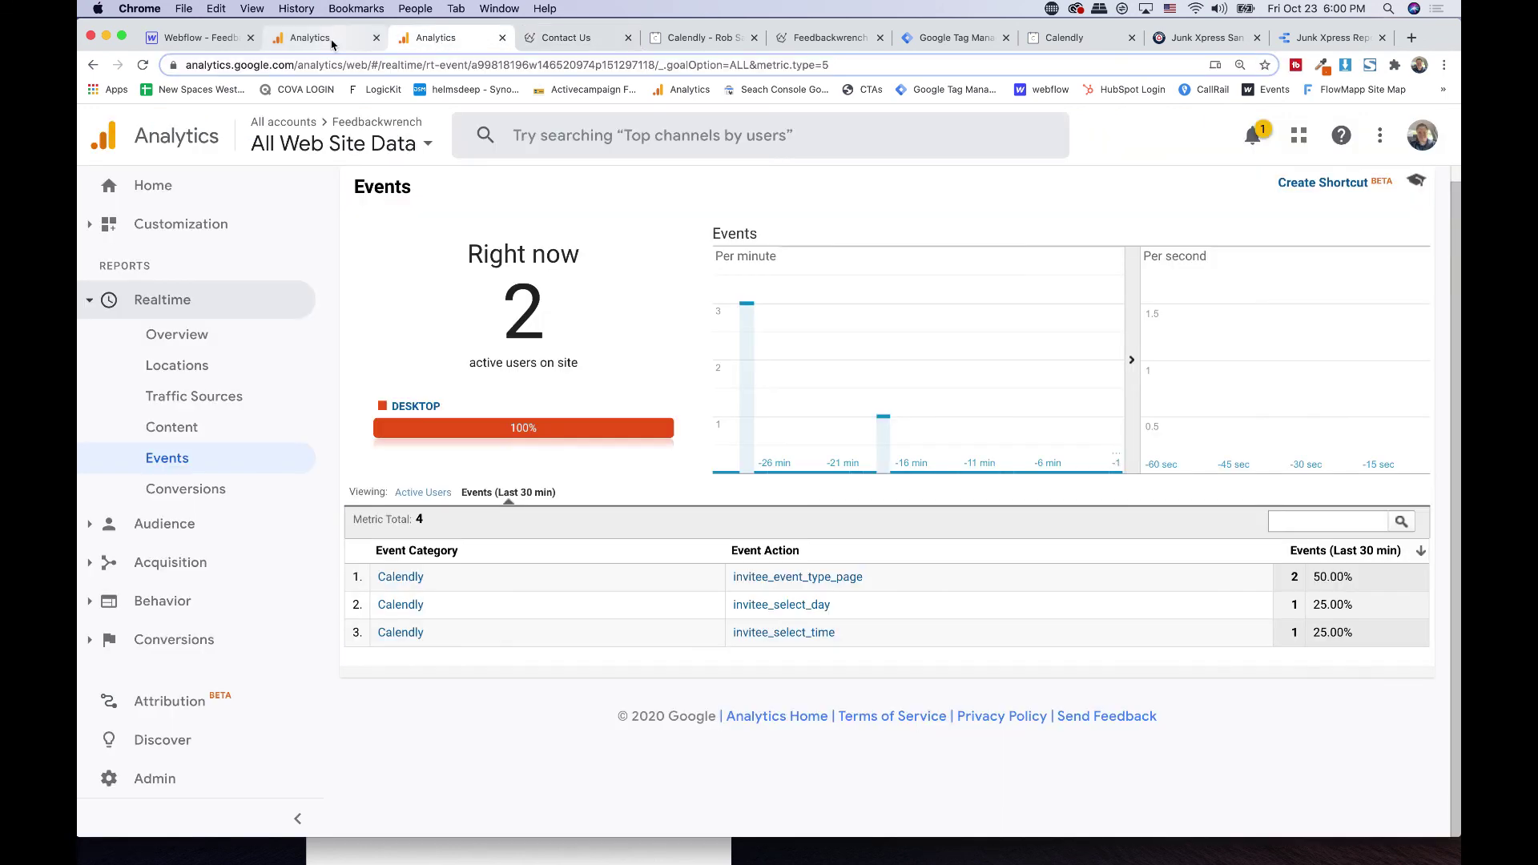
- Refresh realtime Events via Overview and toggle Active Users back to Events (Last 30 min)
{"action": "left_click", "coordinate": [163, 459]}
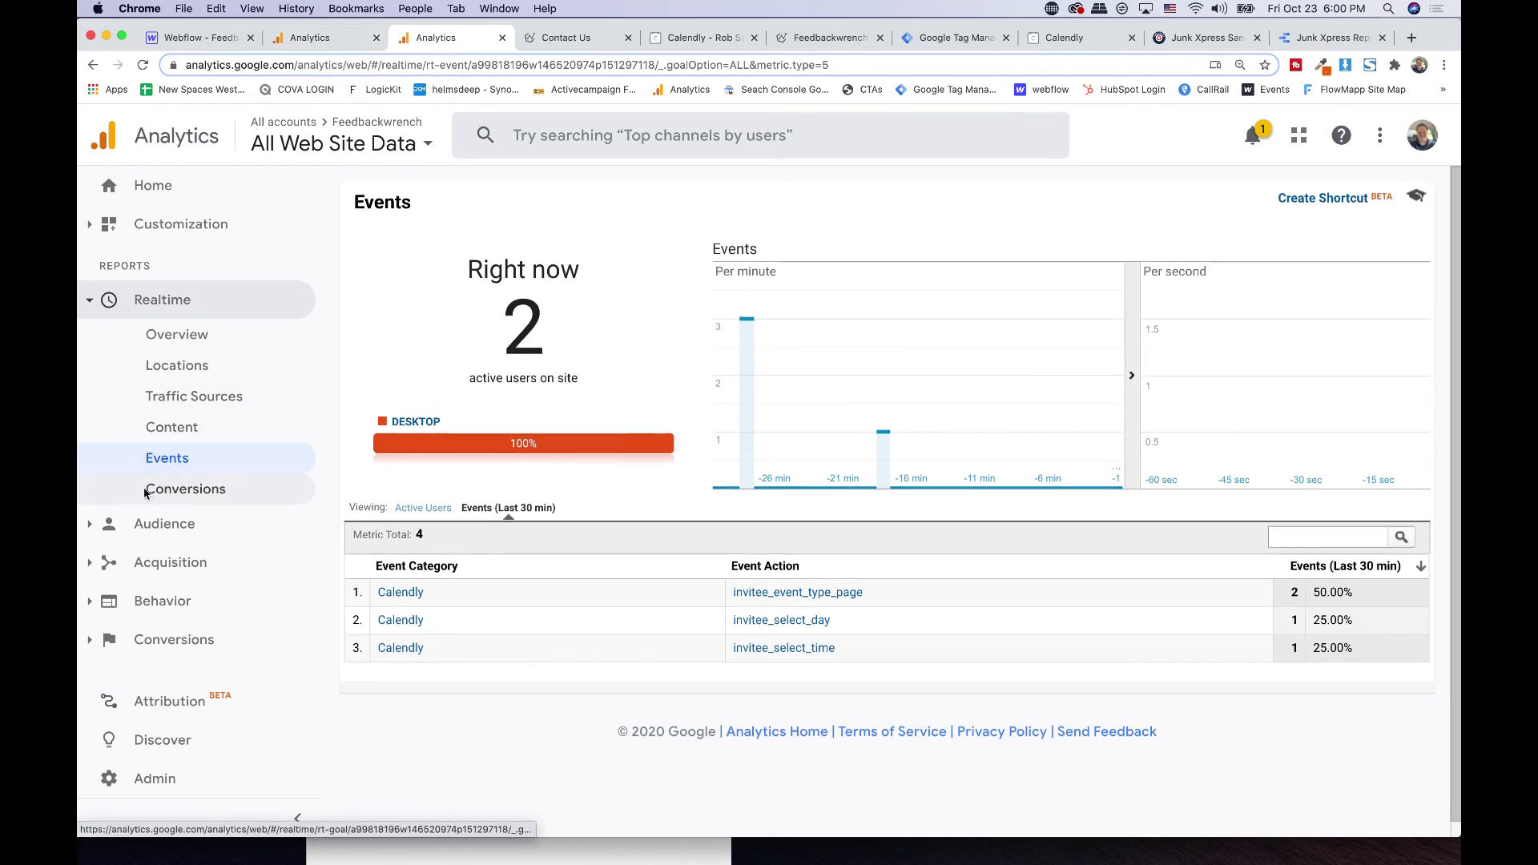
{"action": "left_click", "coordinate": [185, 338]}
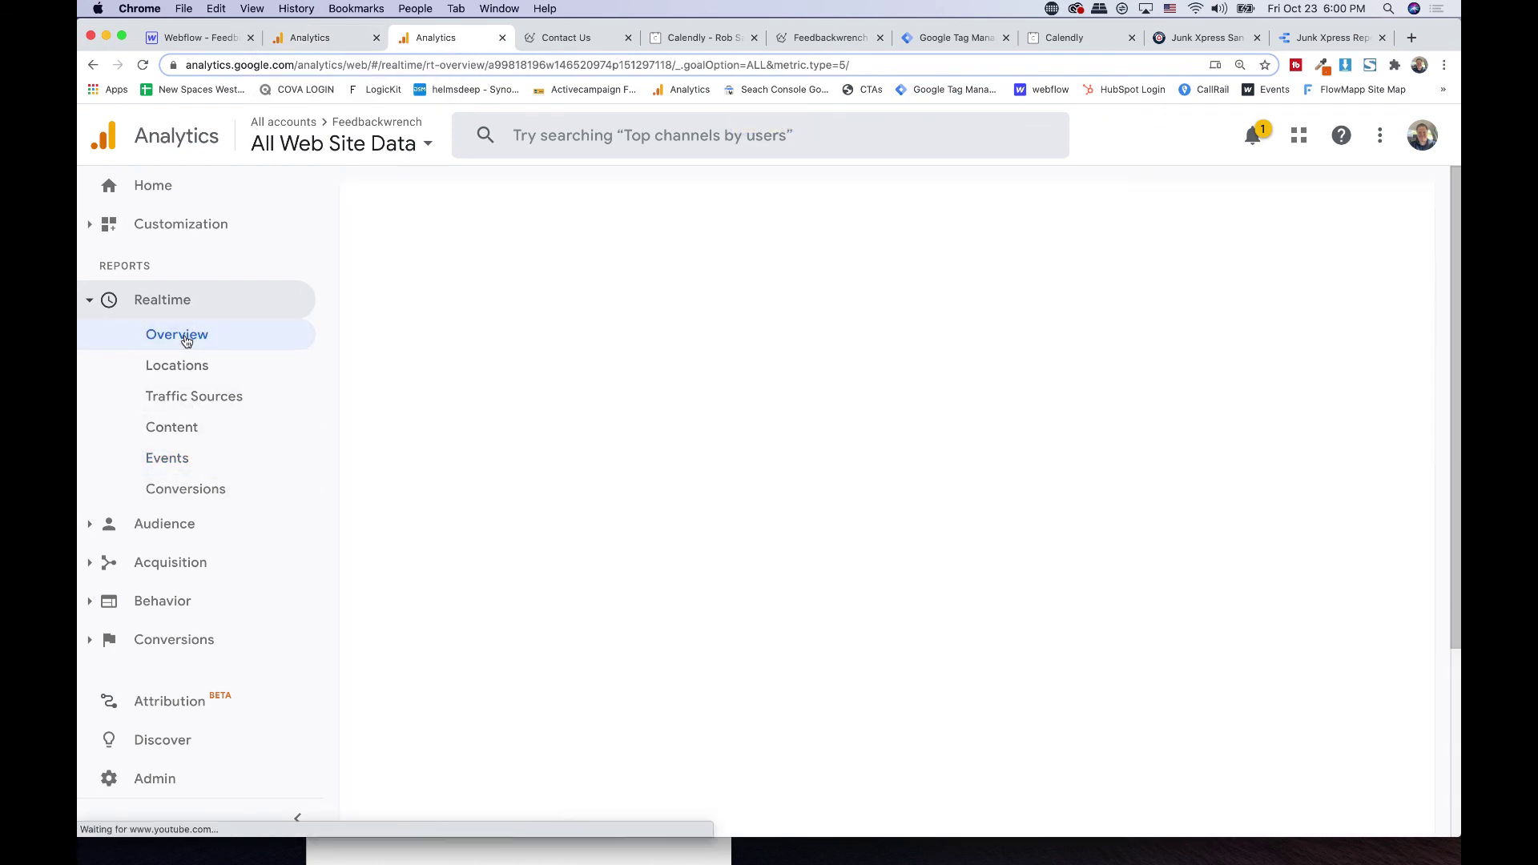
{"action": "mouse_move", "coordinate": [1103, 431]}
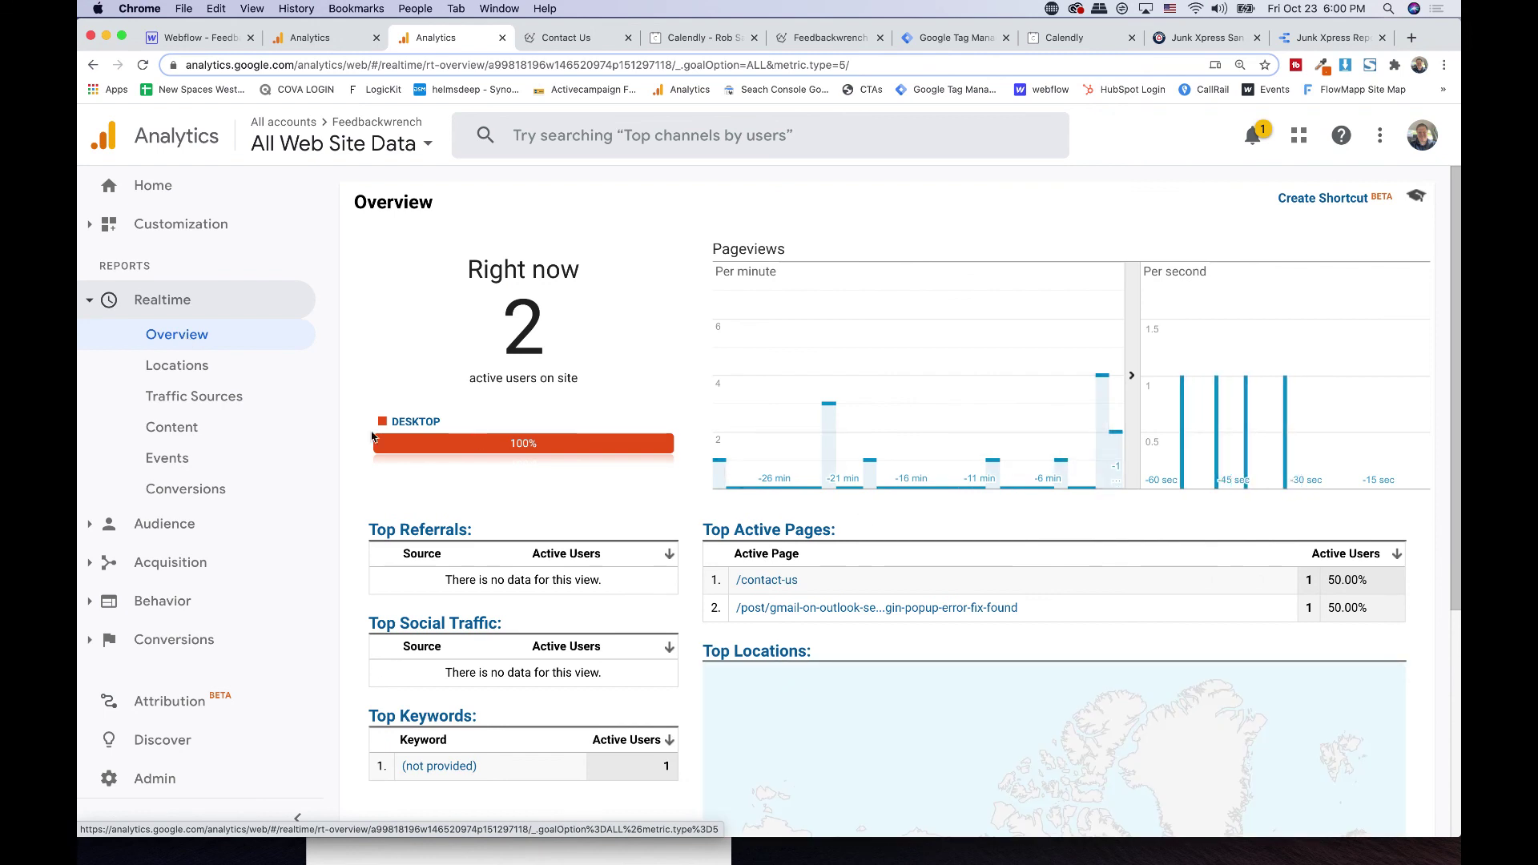
{"action": "left_click", "coordinate": [197, 463]}
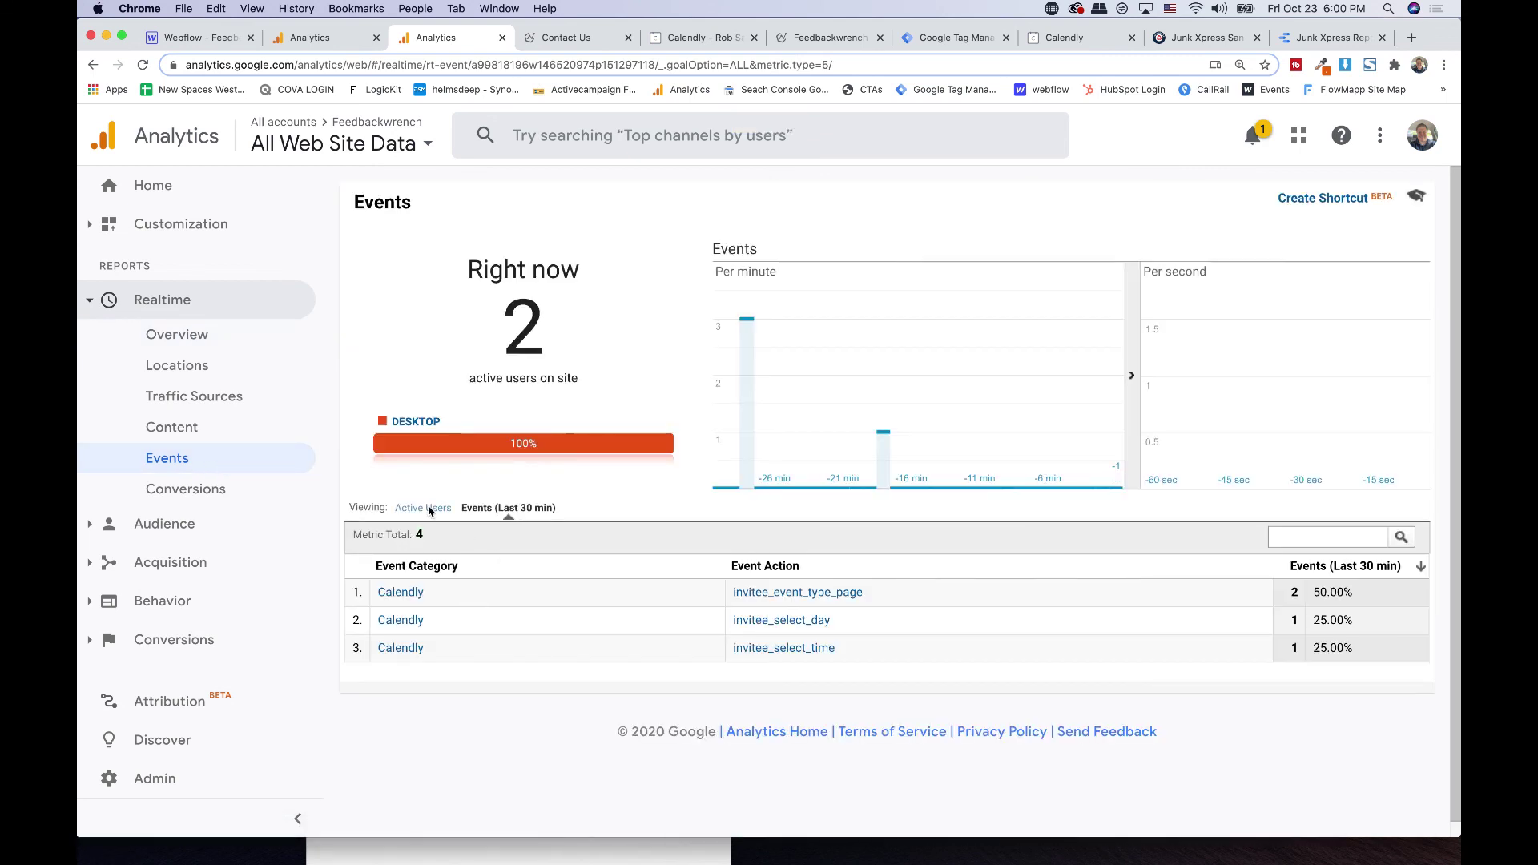
{"action": "left_click", "coordinate": [425, 508]}
{"action": "left_click", "coordinate": [491, 508]}
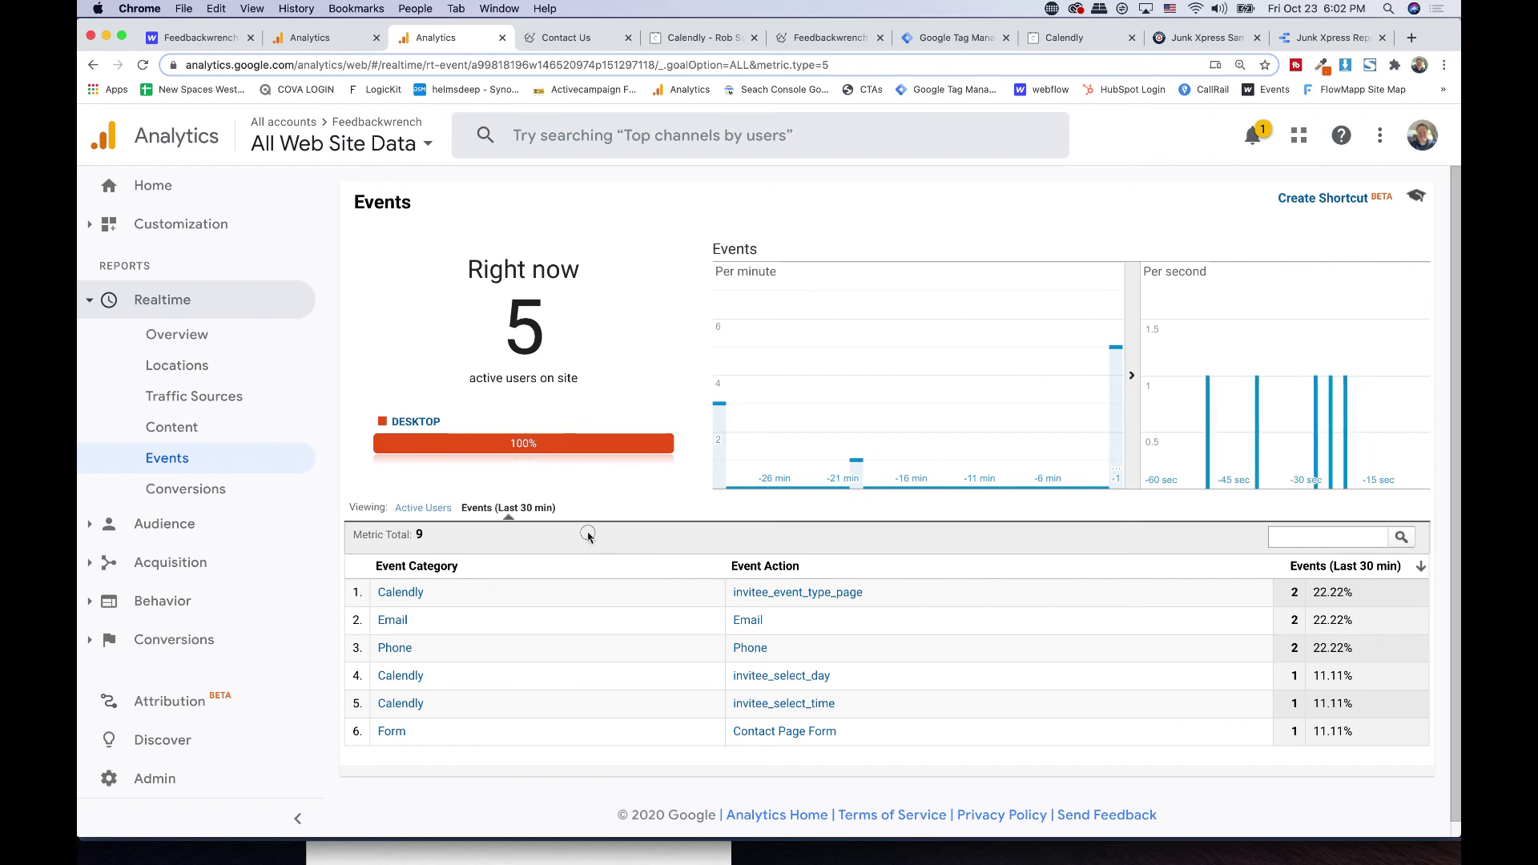
- Capture a screenshot of the realtime events table
{"action": "scroll", "coordinate": [592, 532], "scroll_direction": "down", "scroll_amount": 1}
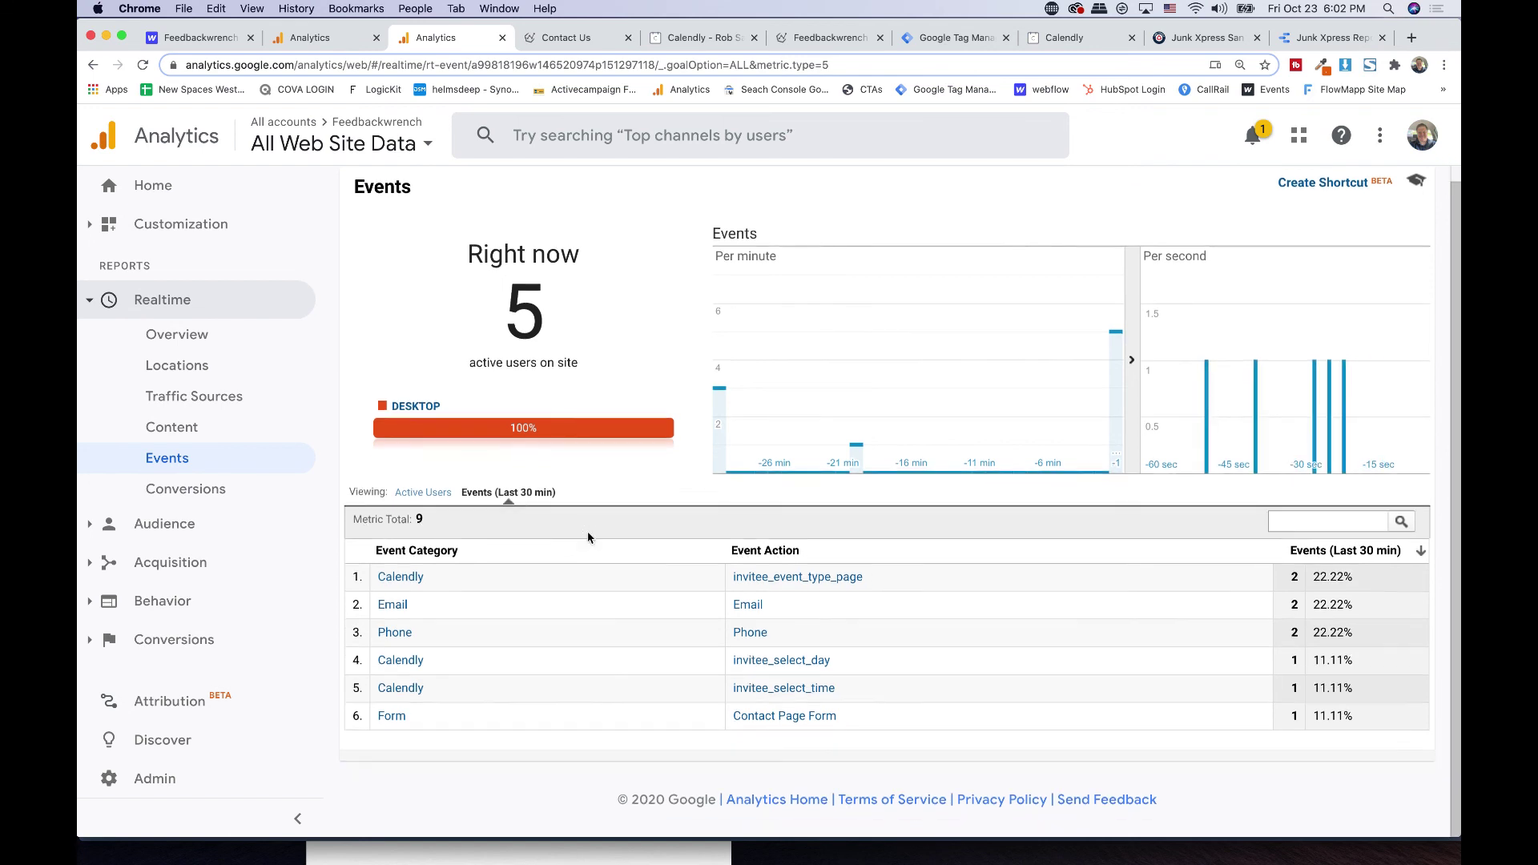
{"action": "triple_click", "coordinate": [432, 552]}
{"action": "left_click", "coordinate": [552, 551]}
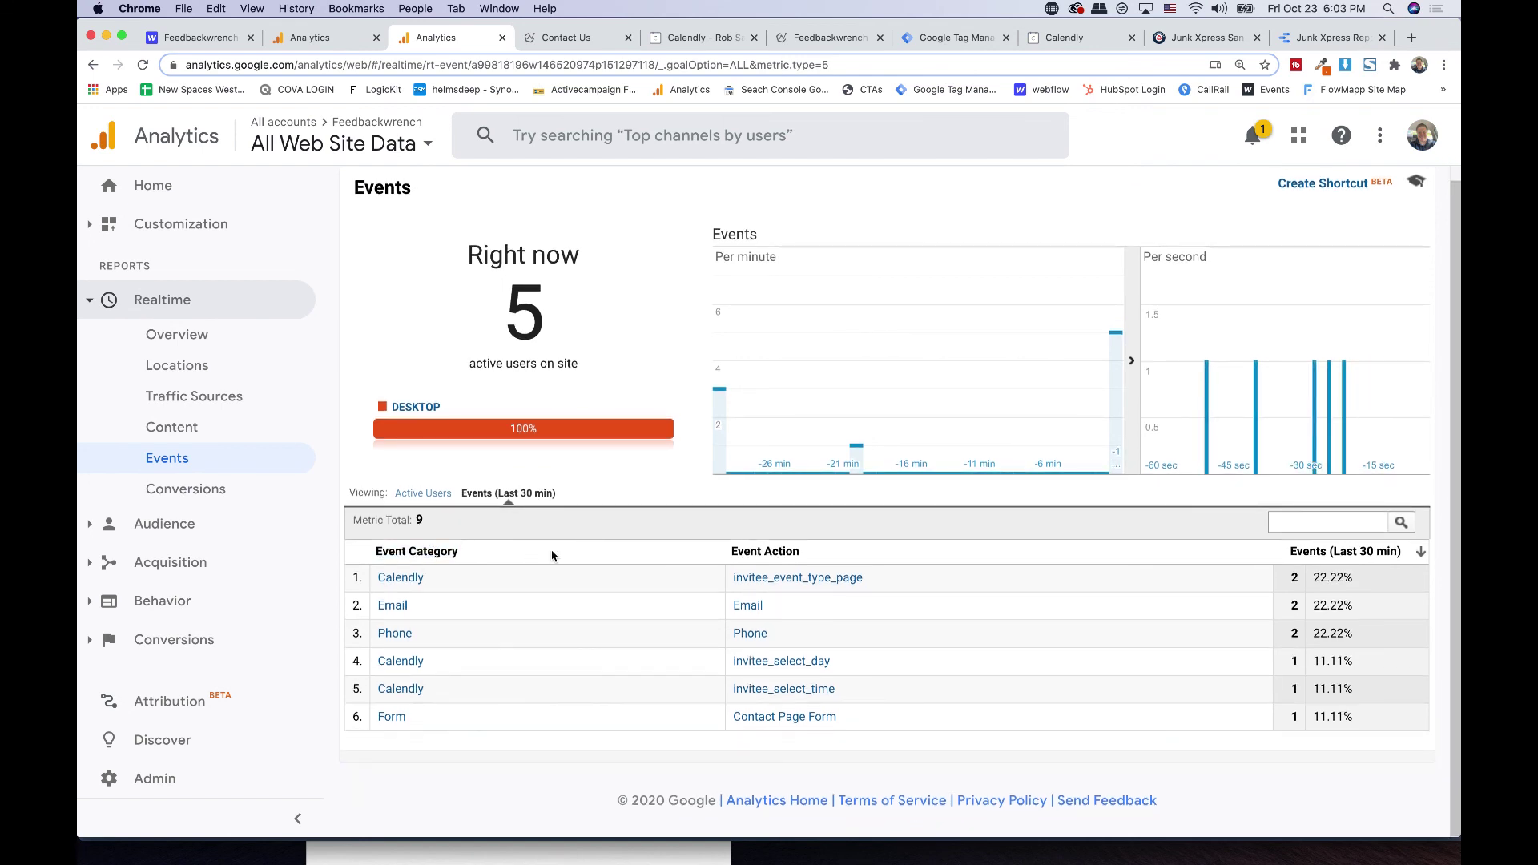
{"action": "key", "text": "super+shift+4"}
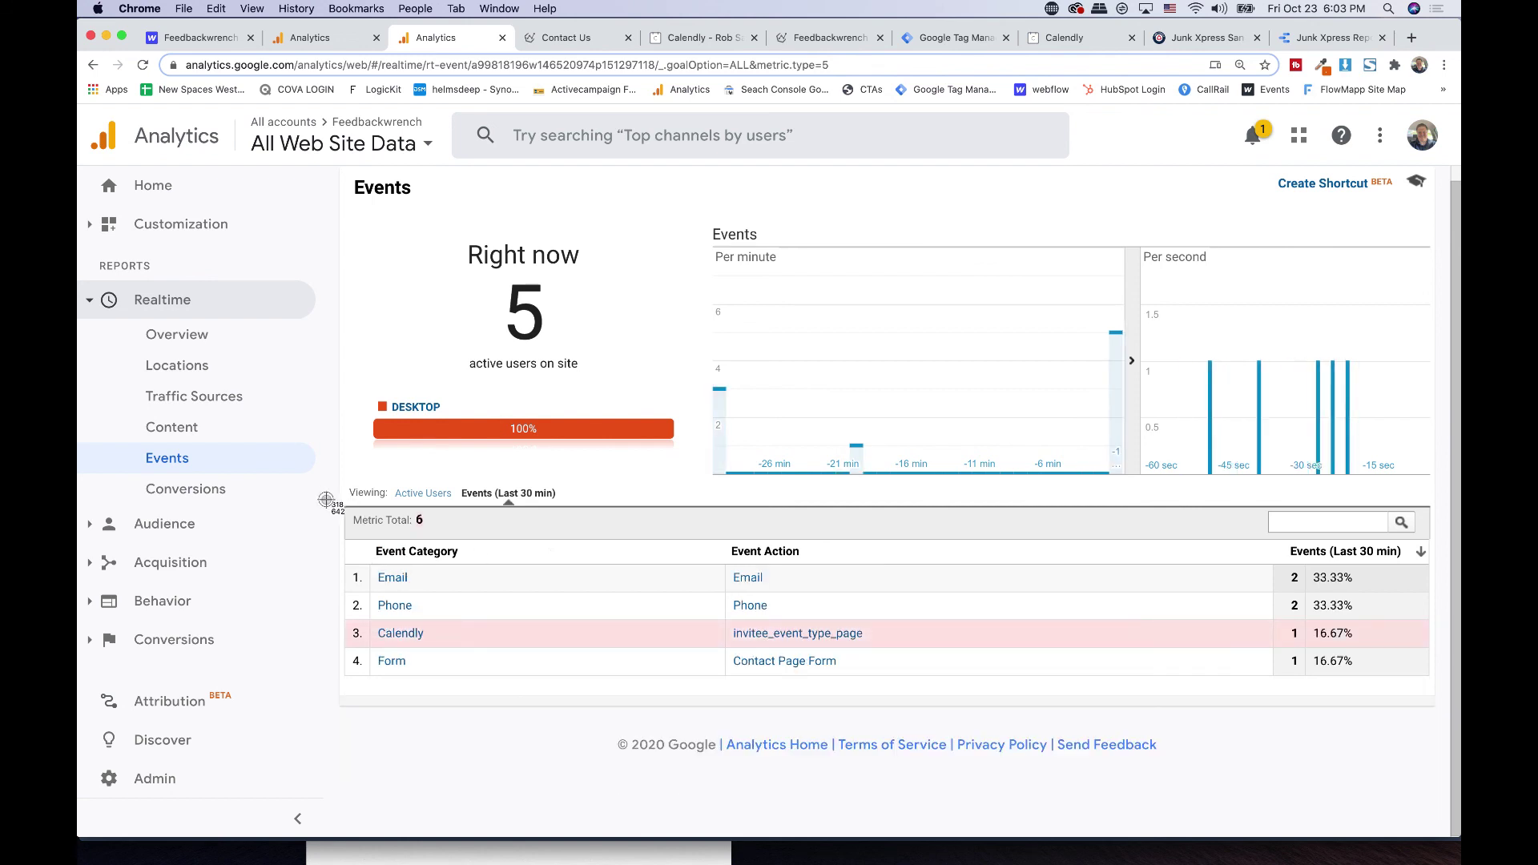
{"action": "left_click_drag", "start_coordinate": [323, 497], "coordinate": [902, 721]}
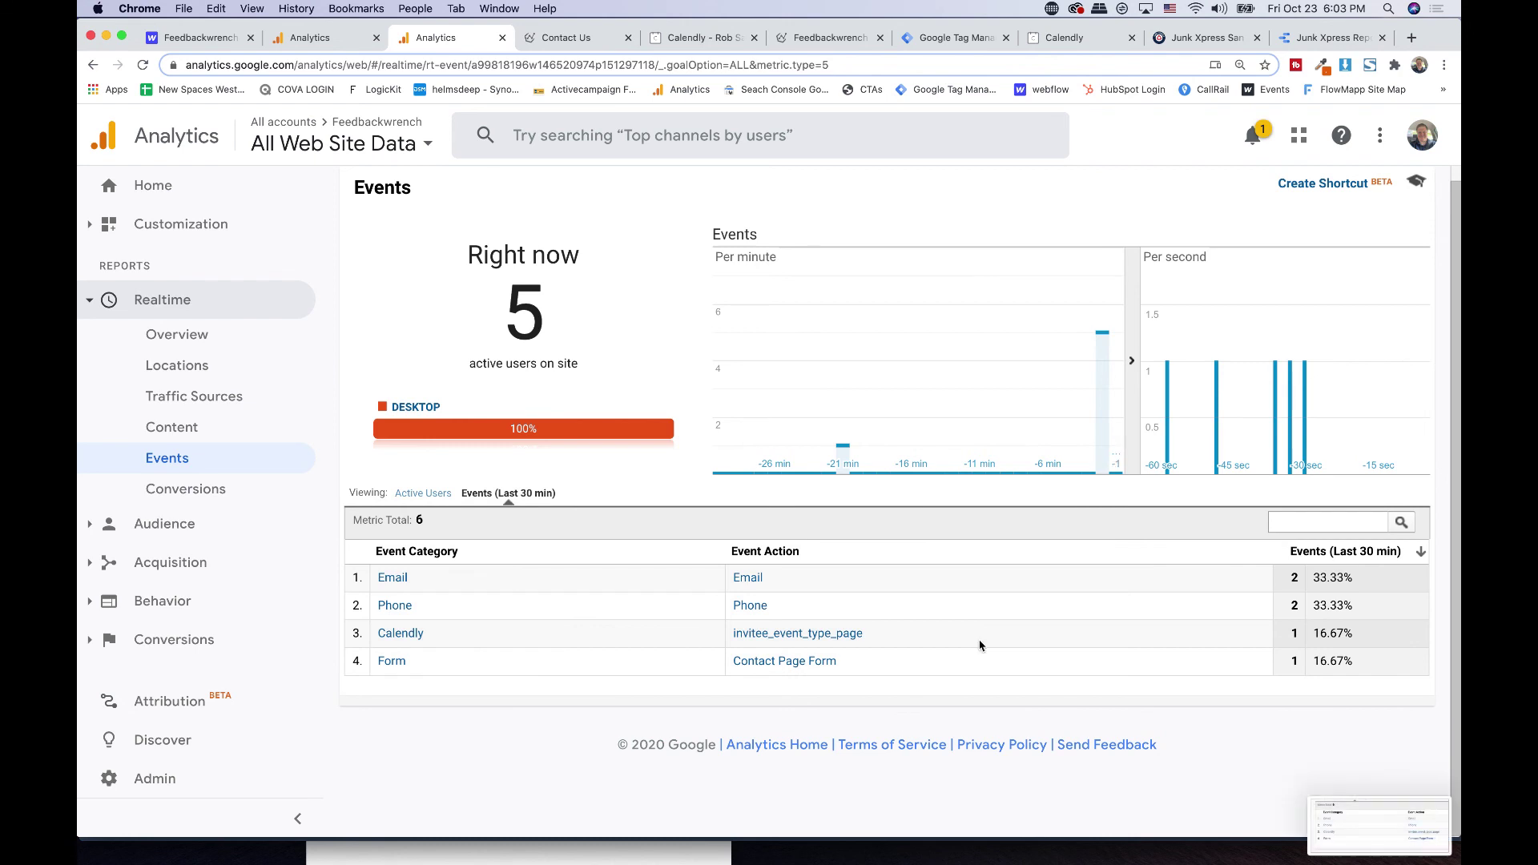
{"action": "left_click", "coordinate": [1354, 839]}
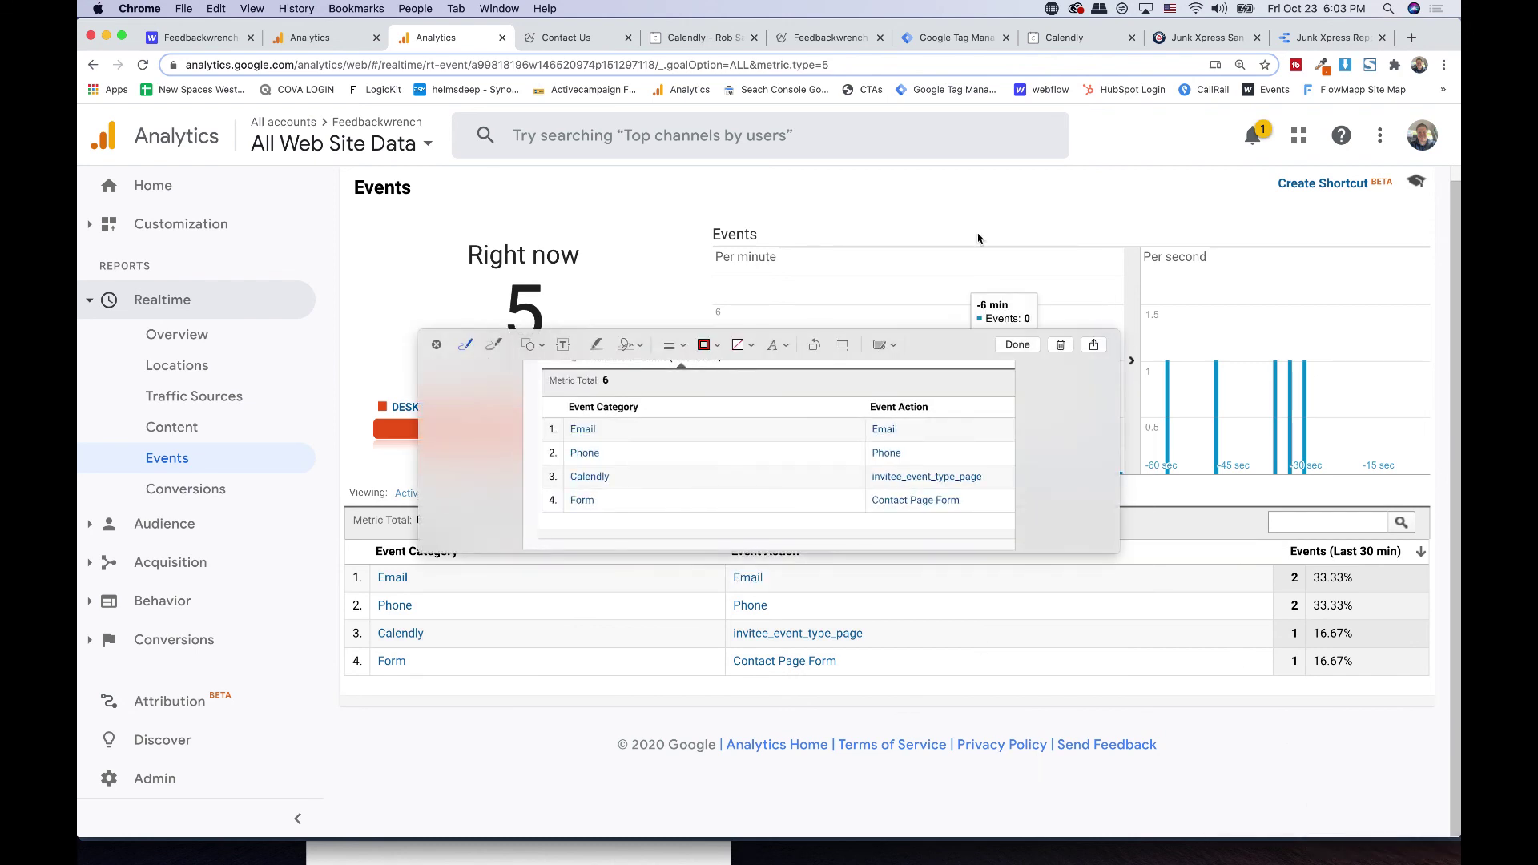
{"action": "key", "text": "Escape"}
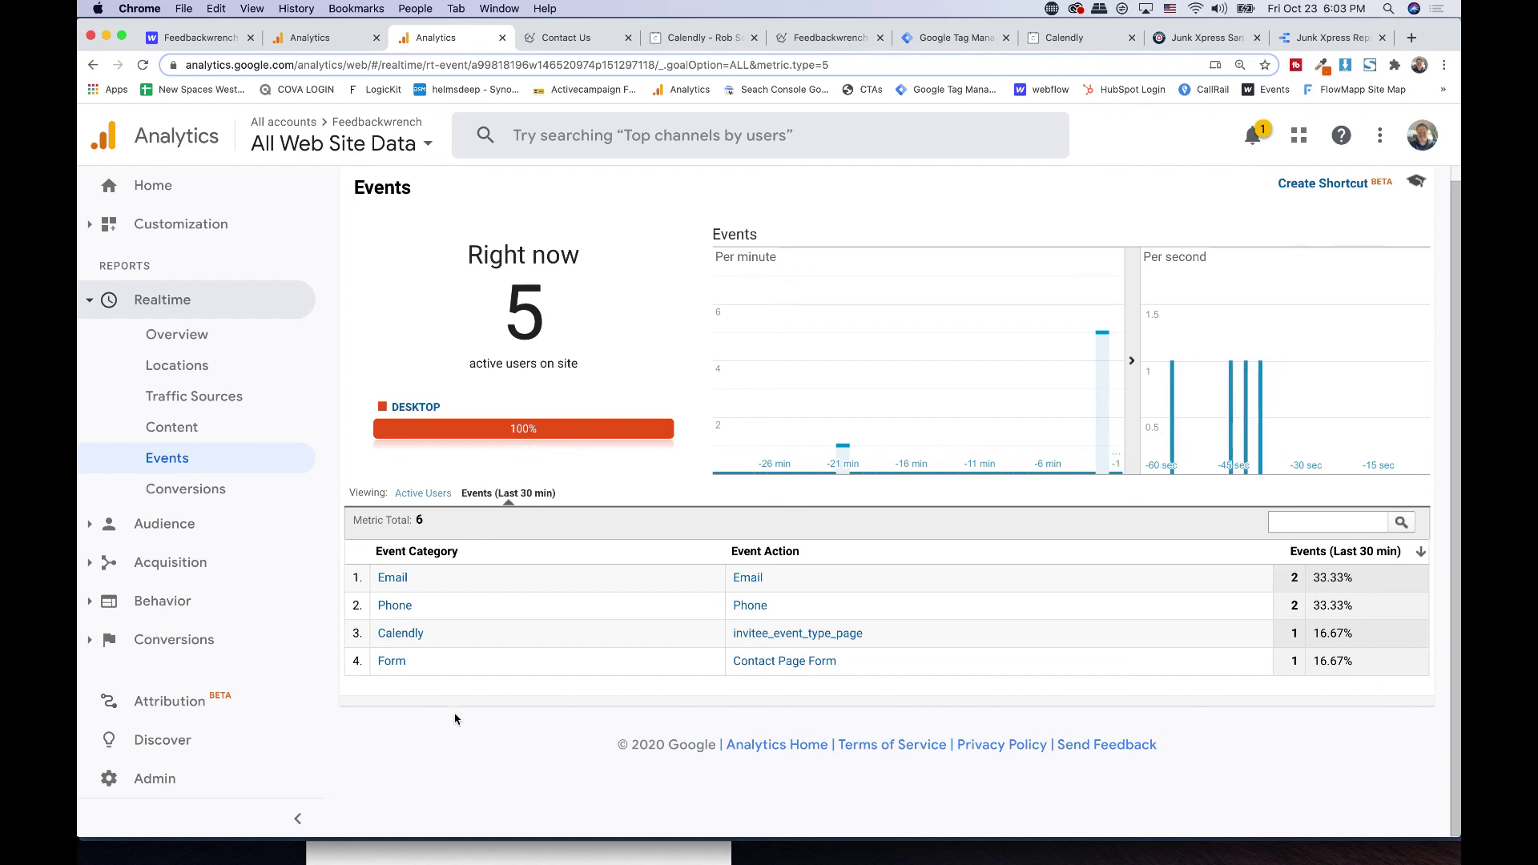
- Filter realtime events by the Form category, remove the filter, and go to Admin
{"action": "left_click", "coordinate": [425, 494]}
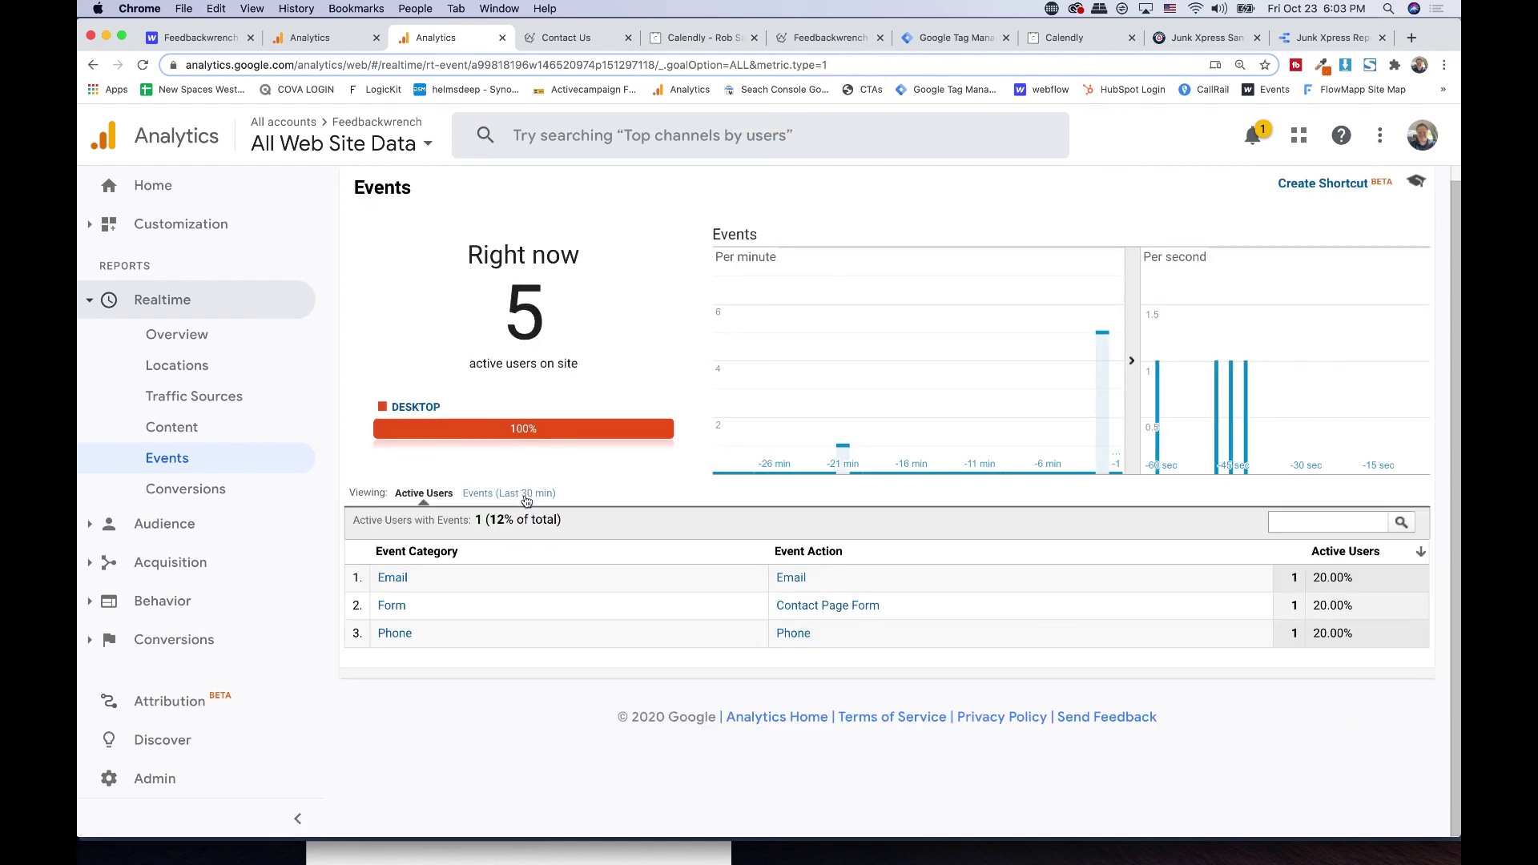
{"action": "left_click", "coordinate": [527, 496]}
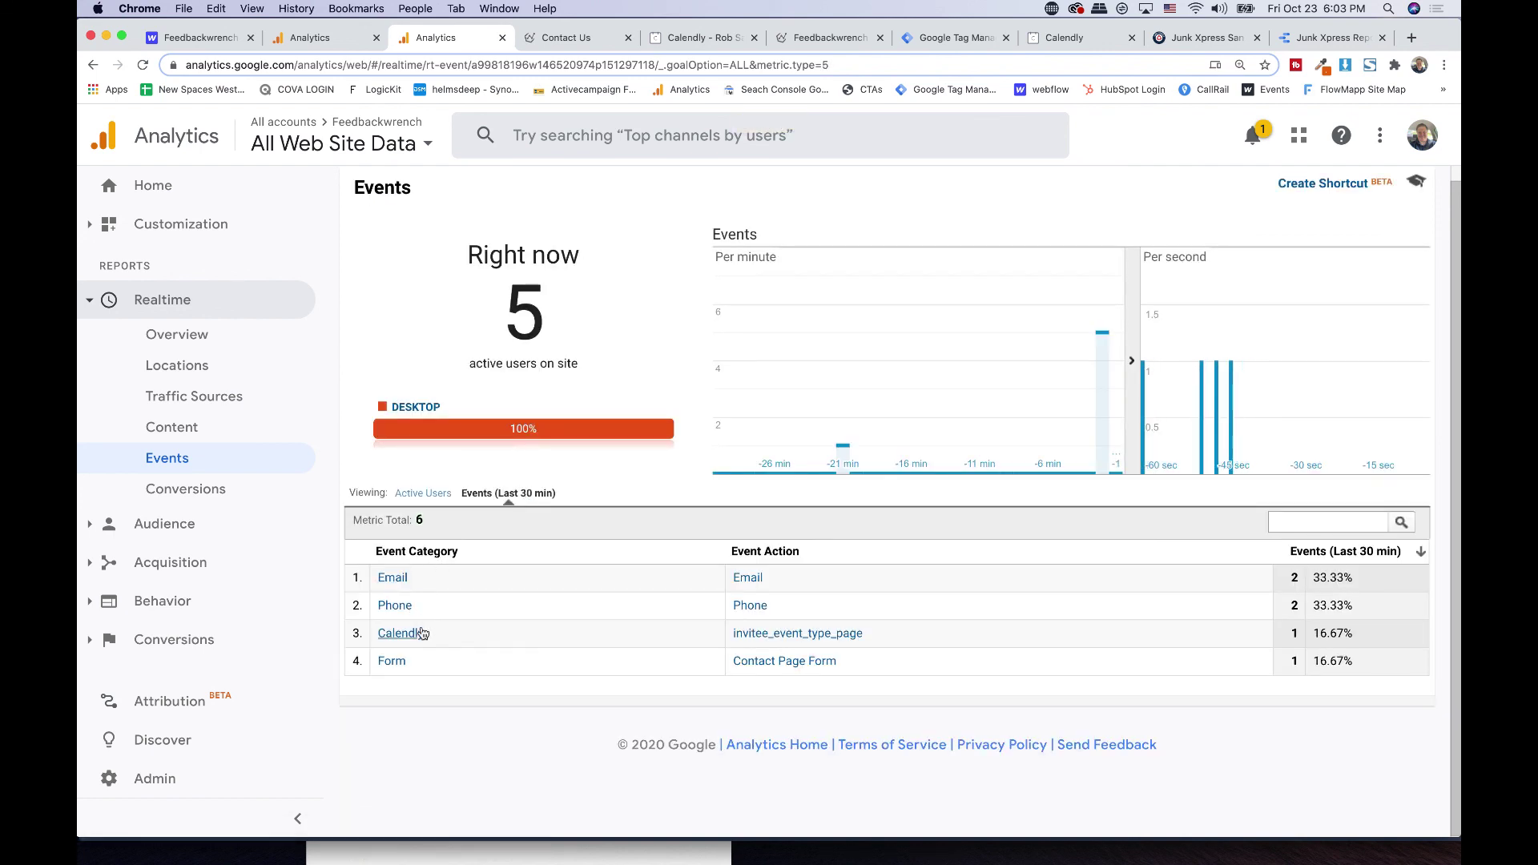
{"action": "left_click", "coordinate": [392, 661]}
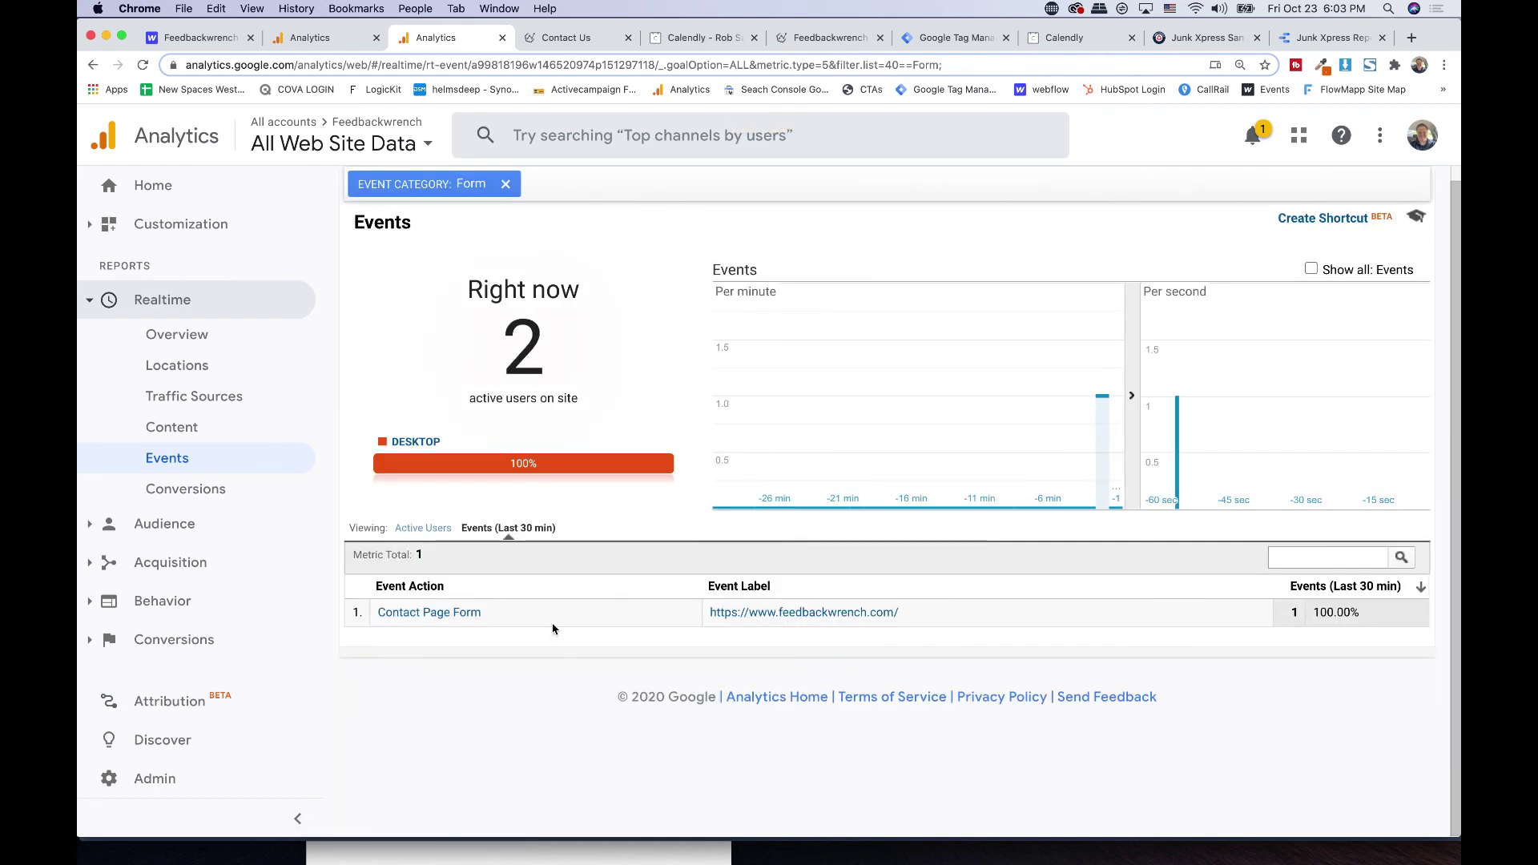
{"action": "left_click", "coordinate": [423, 530]}
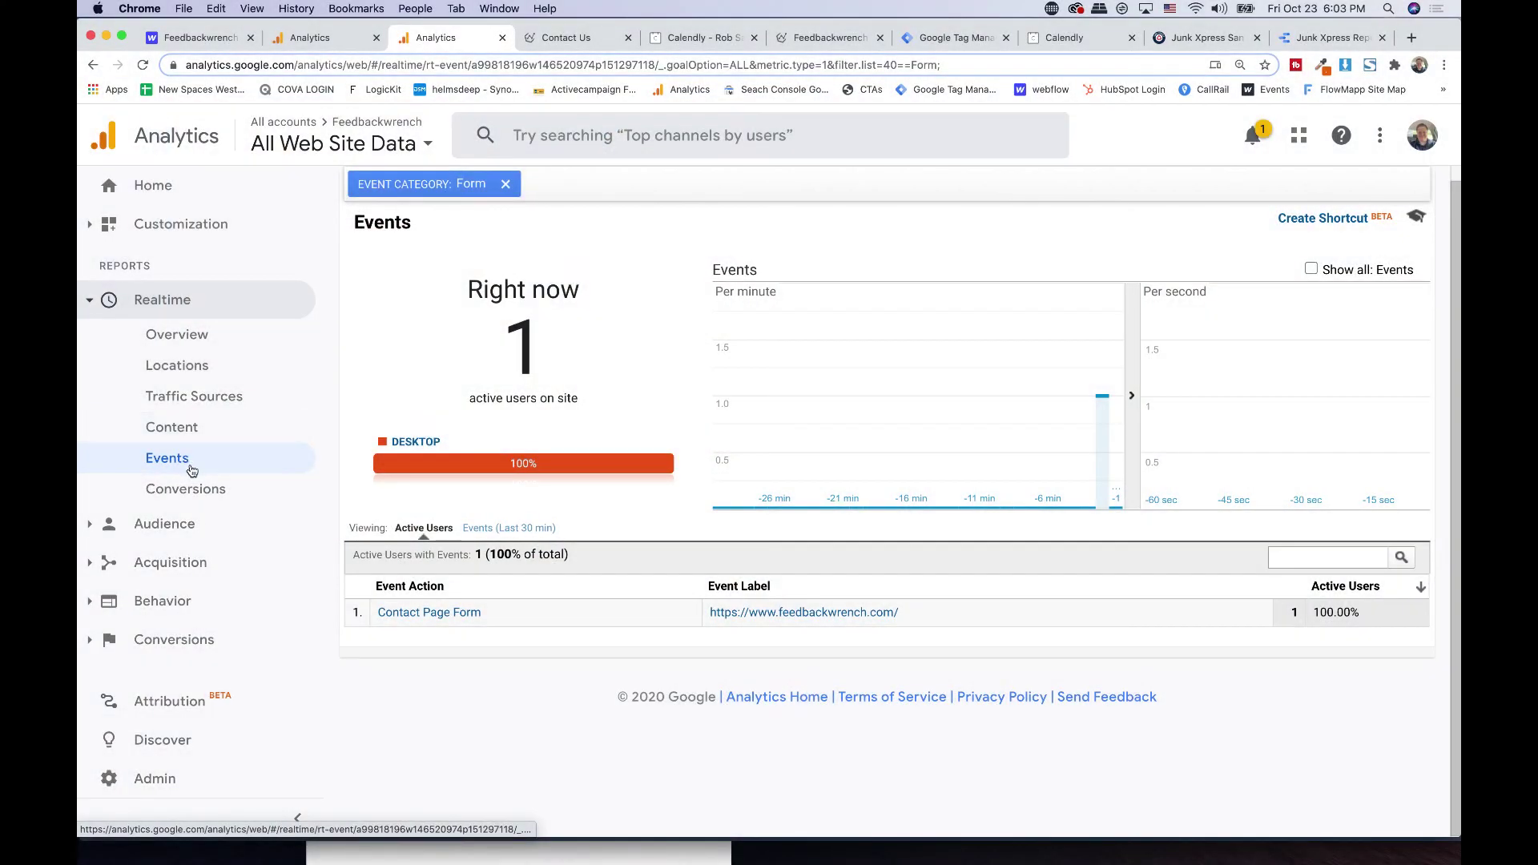
{"action": "left_click", "coordinate": [505, 184]}
{"action": "left_click", "coordinate": [165, 778]}
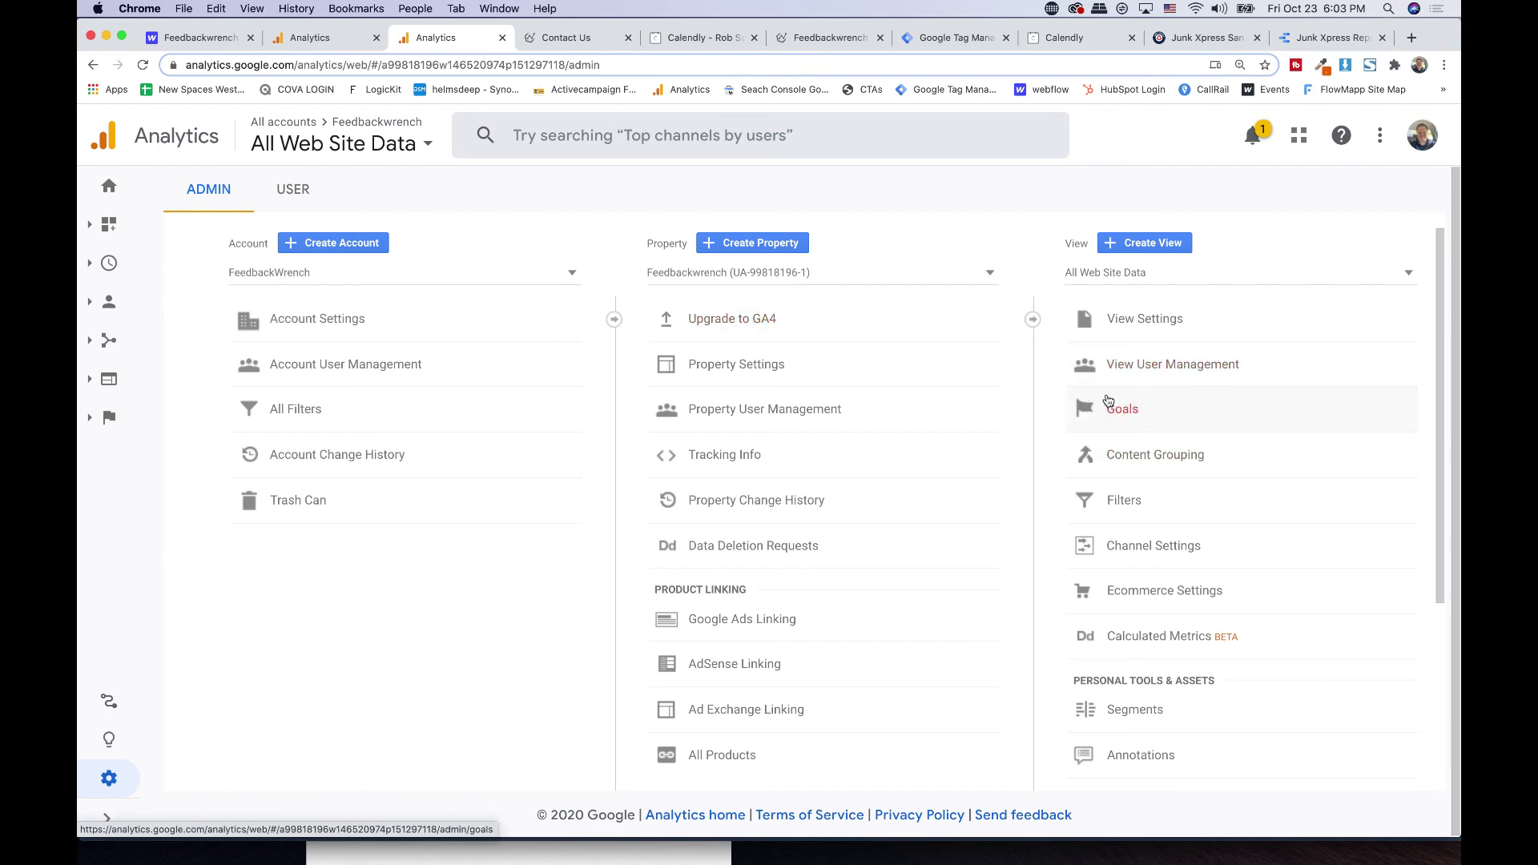
- Switch off the Thank You Page View goal and begin a new Custom goal
{"action": "left_click", "coordinate": [1139, 402]}
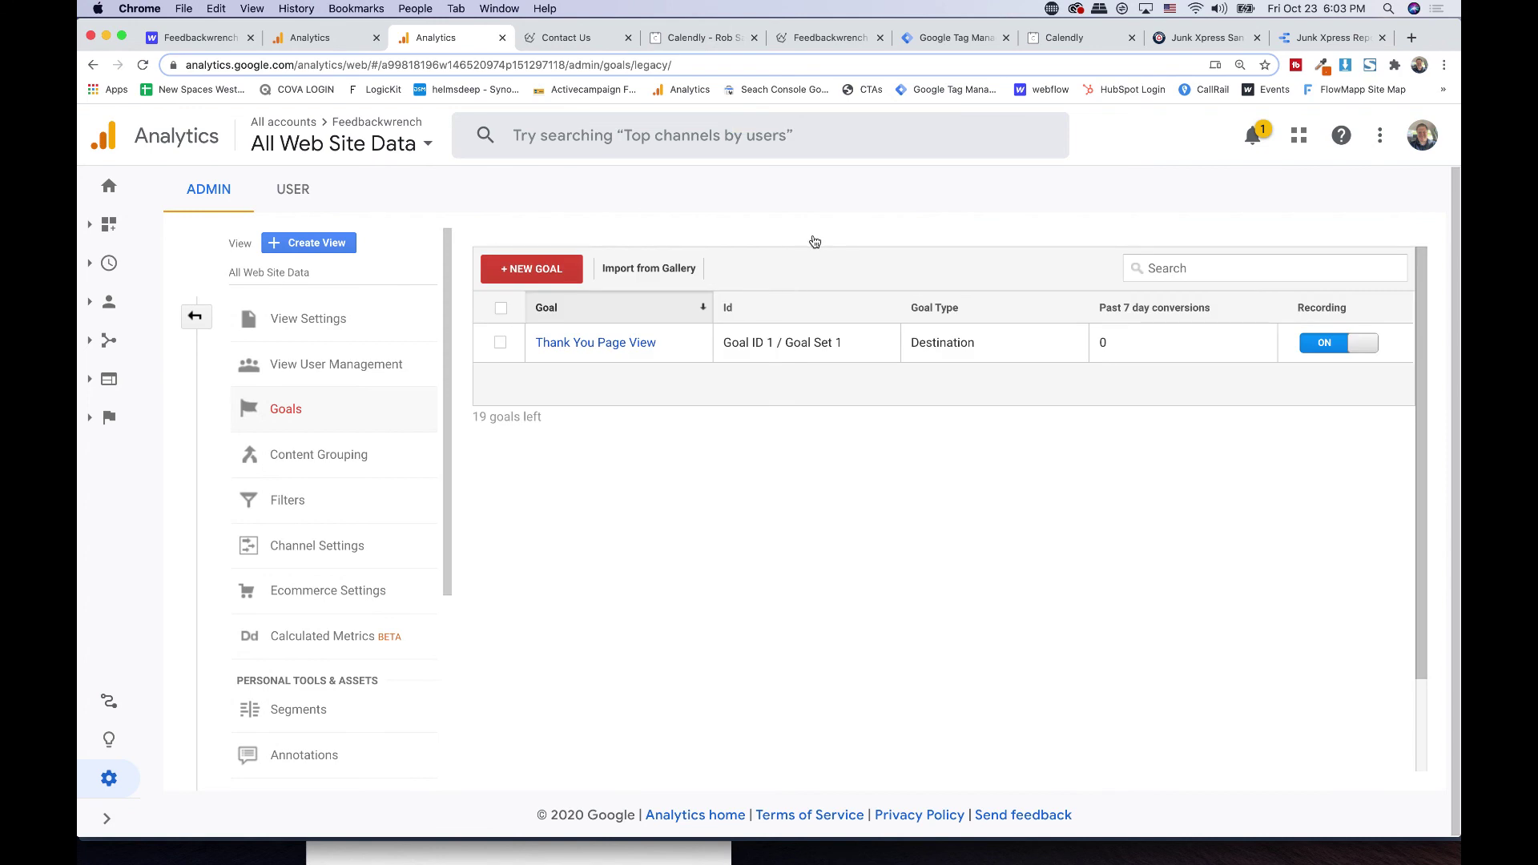
{"action": "left_click", "coordinate": [1361, 343]}
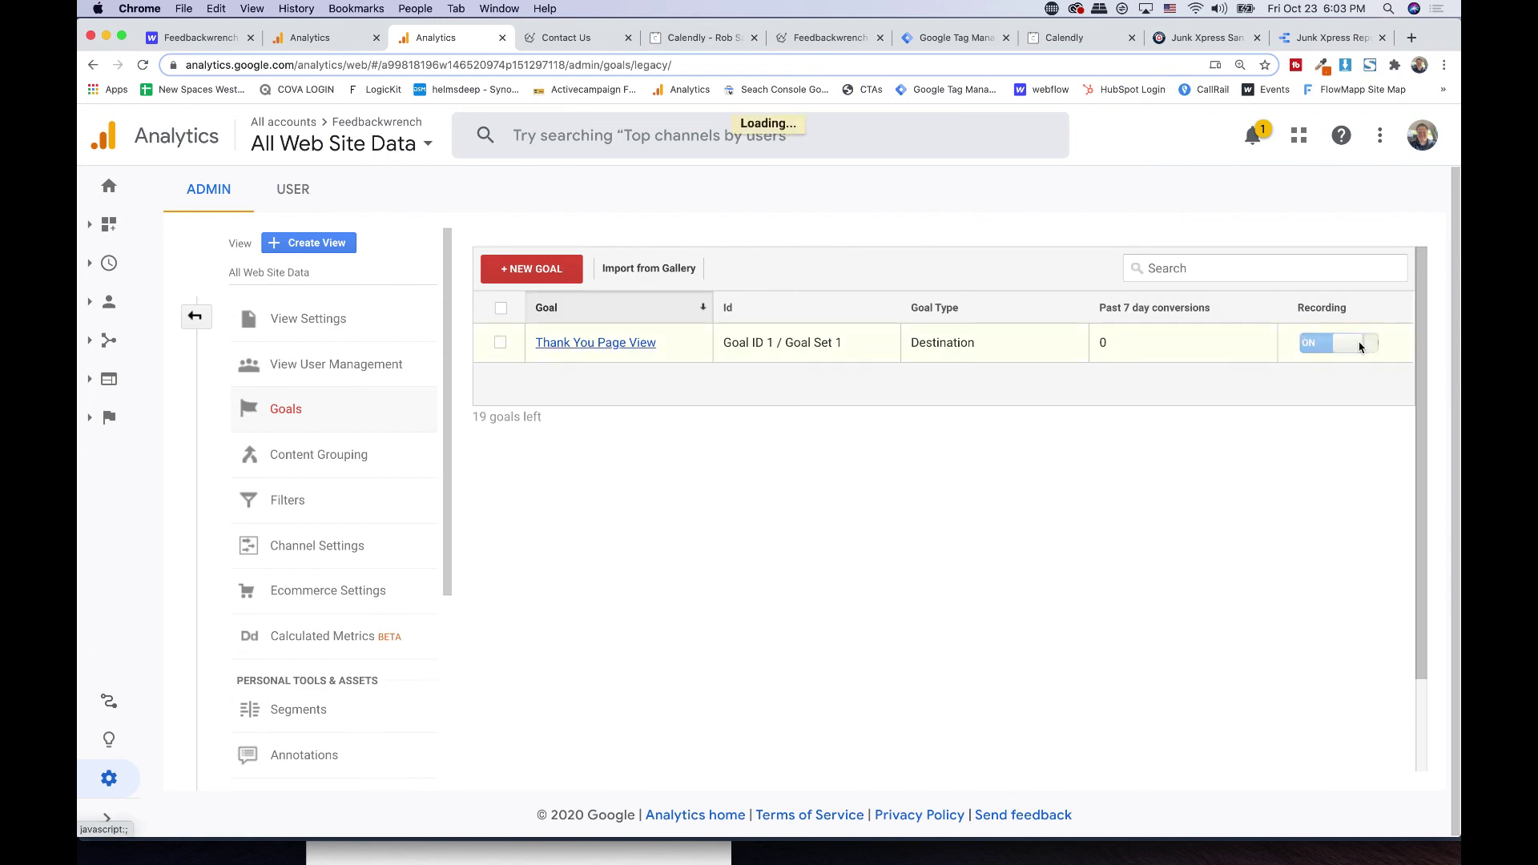
{"action": "left_click", "coordinate": [522, 268]}
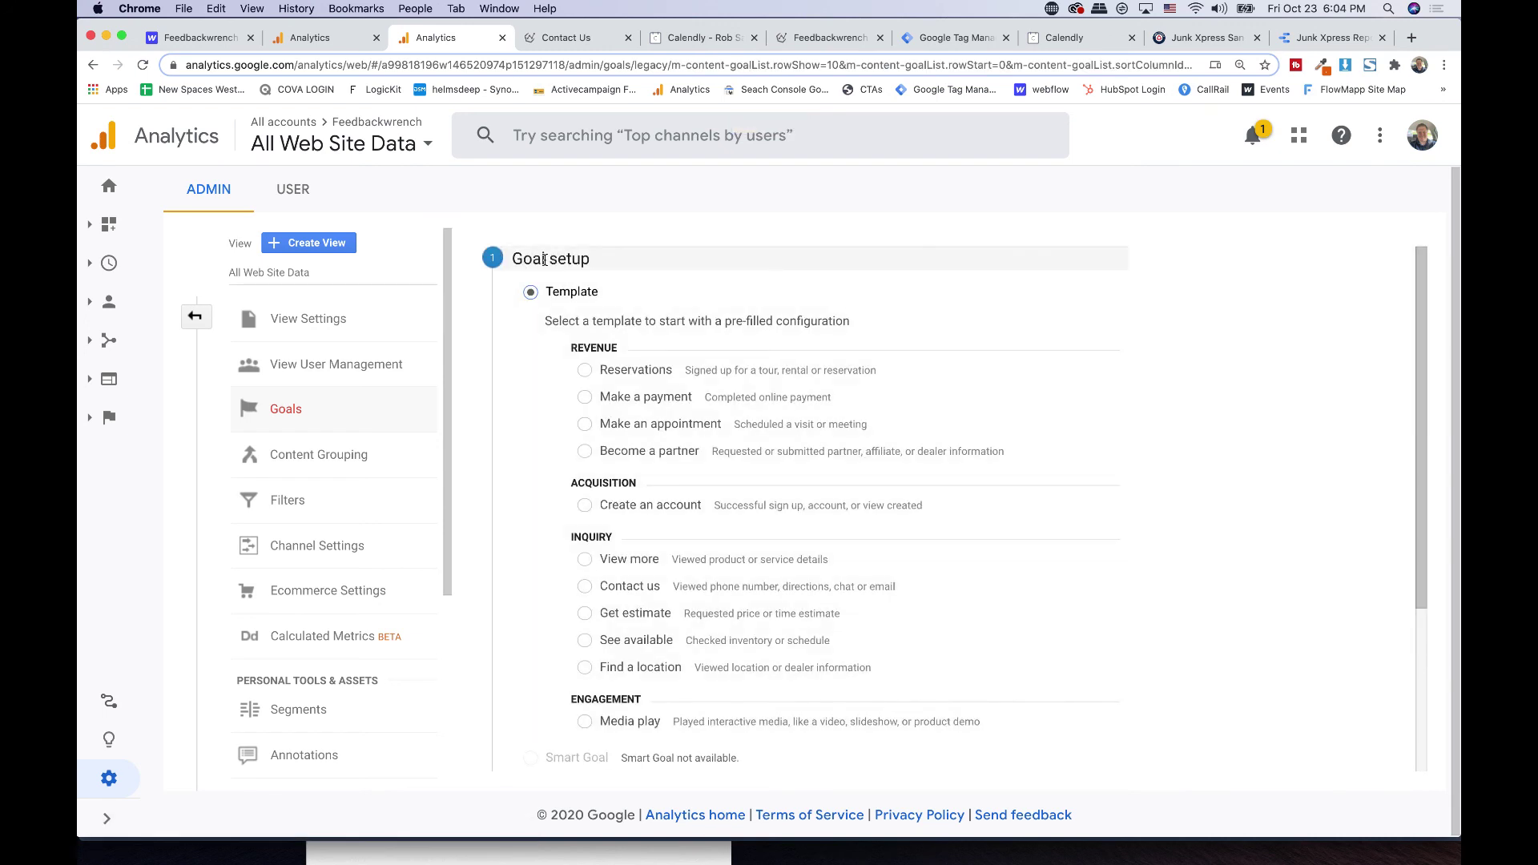
{"action": "scroll", "coordinate": [544, 259], "scroll_direction": "down", "scroll_amount": 4}
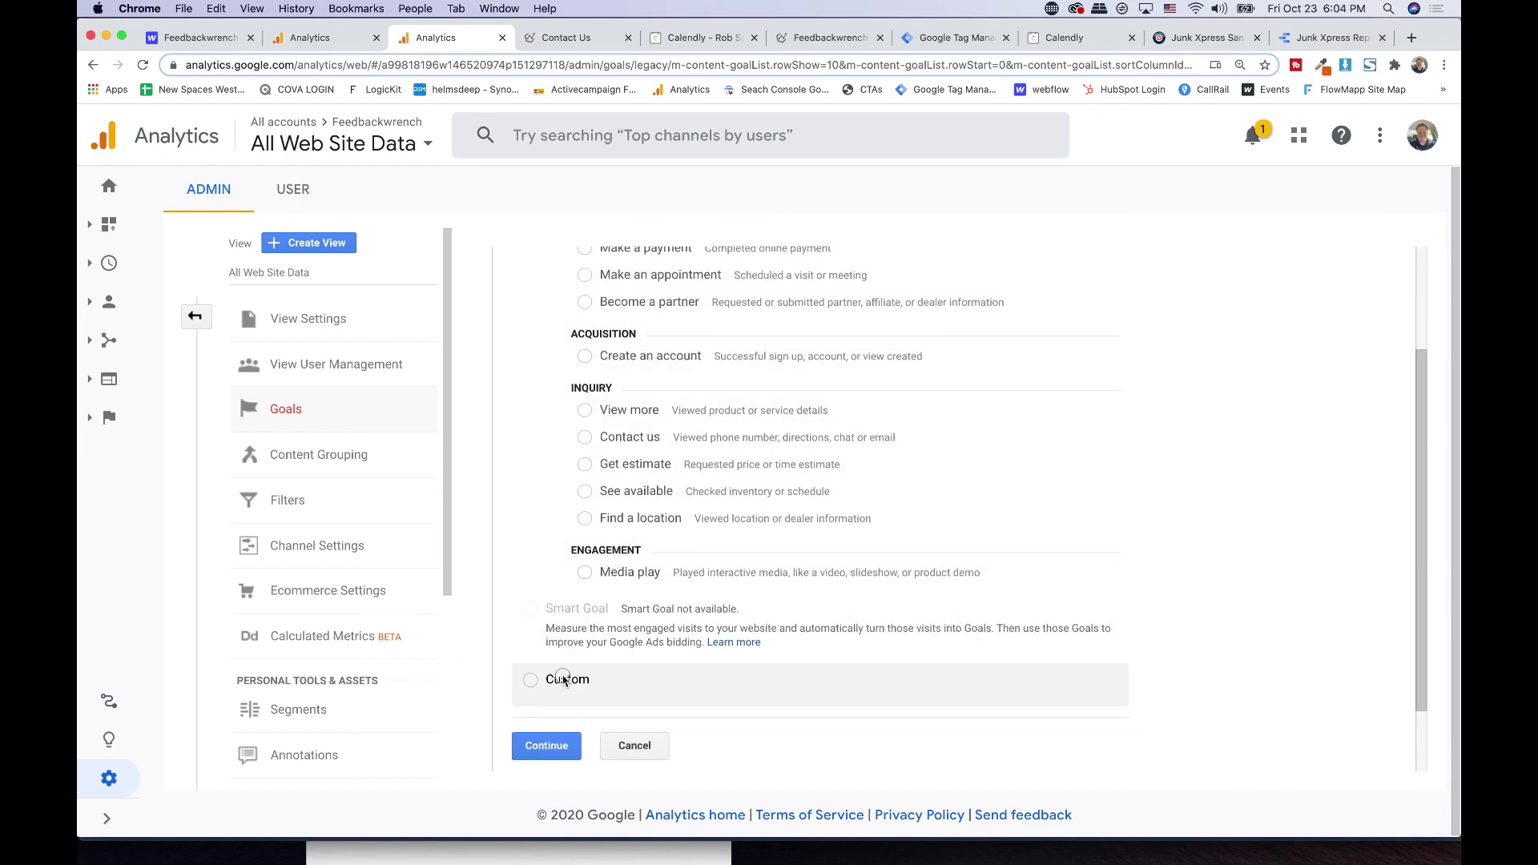
{"action": "left_click", "coordinate": [564, 681]}
{"action": "left_click", "coordinate": [559, 663]}
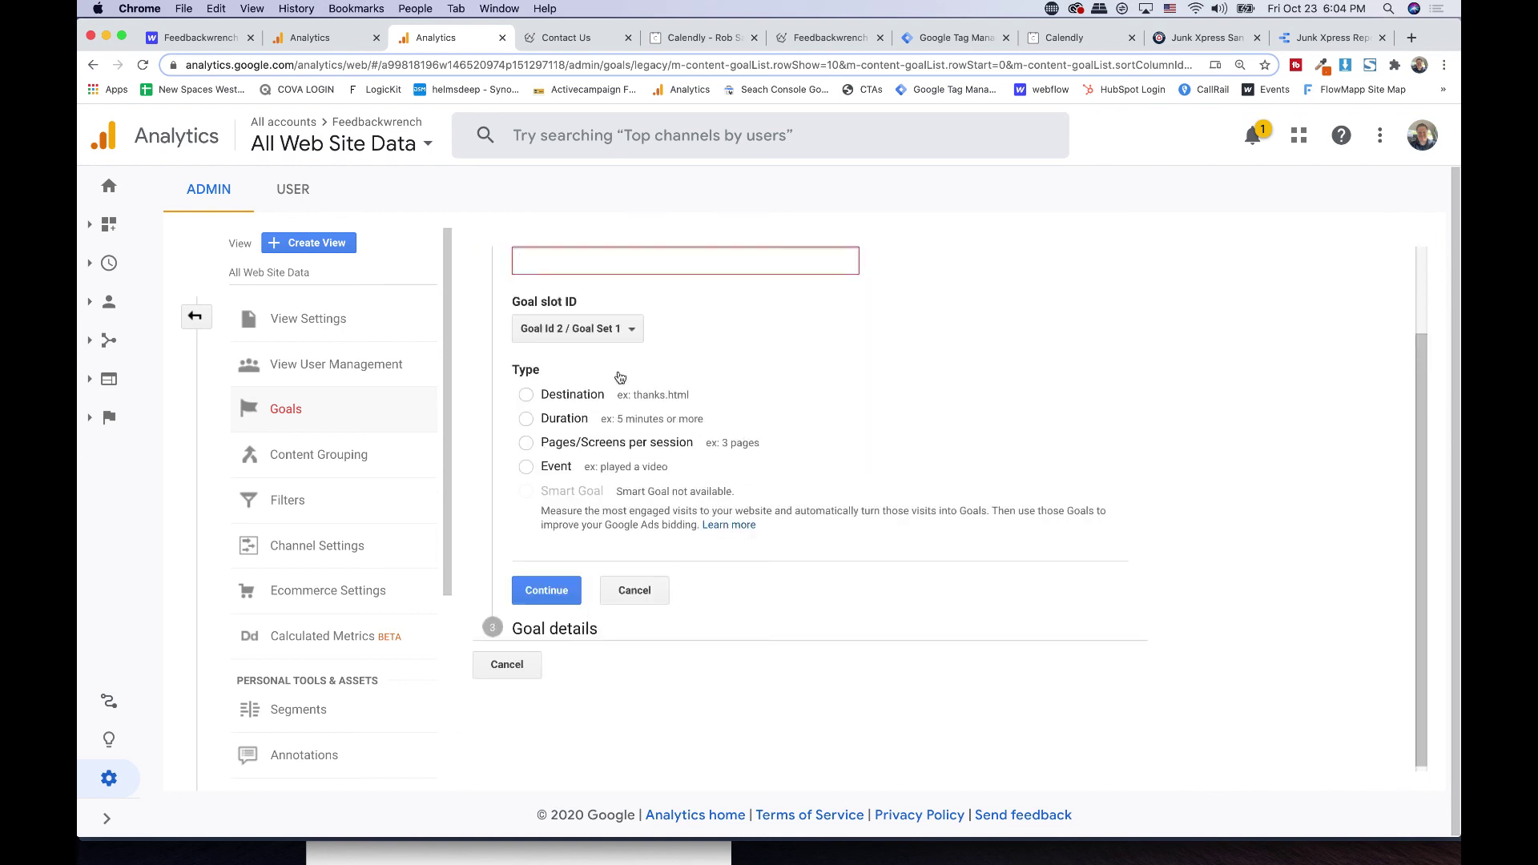
- Name the new goal 'Phone' and set its type to Event
{"action": "left_click", "coordinate": [612, 271]}
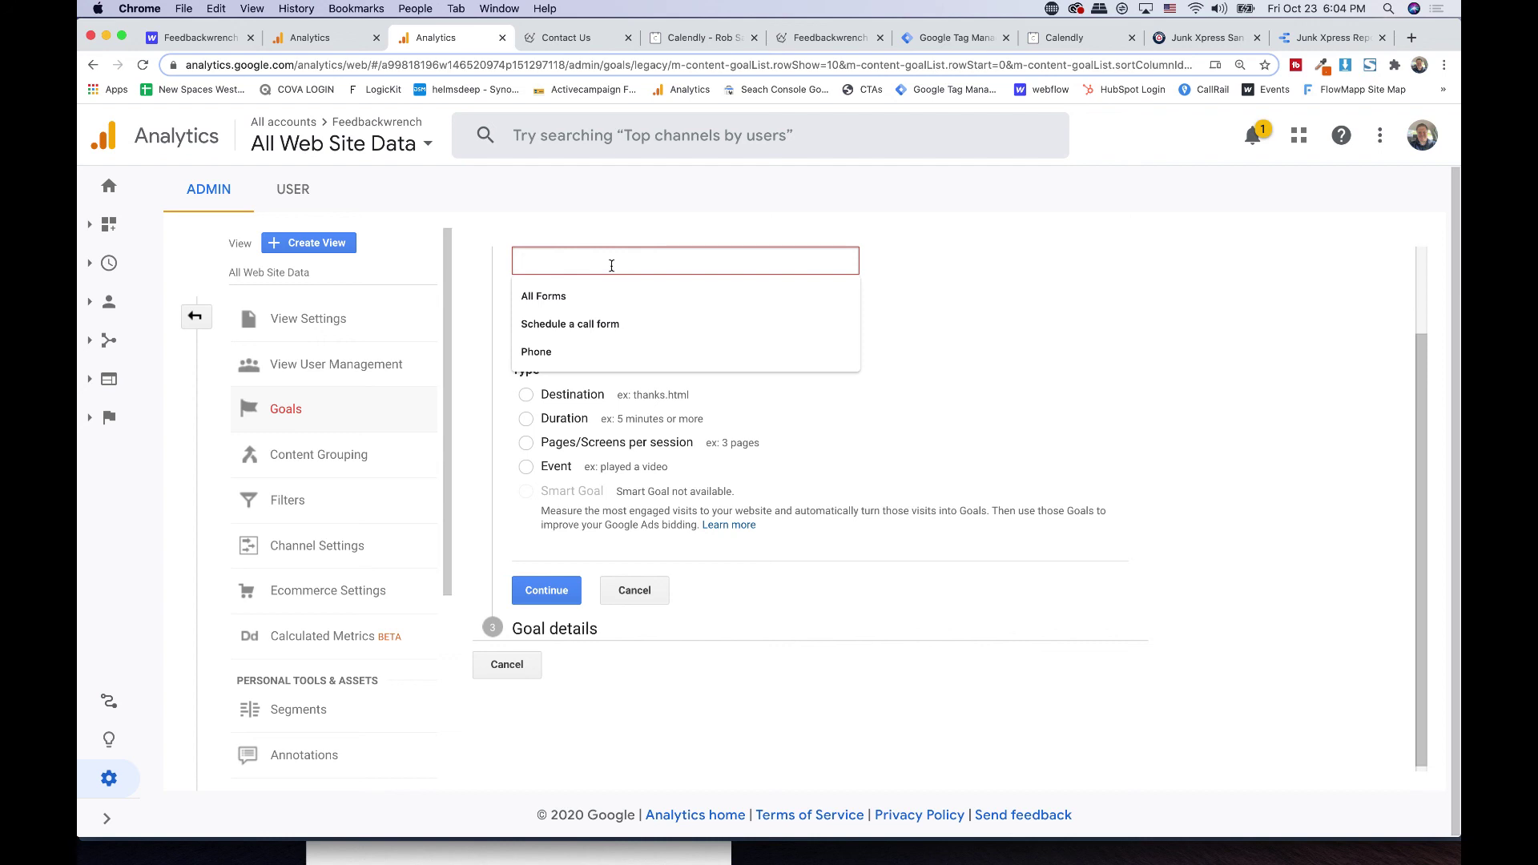
{"action": "type", "text": "Phone"}
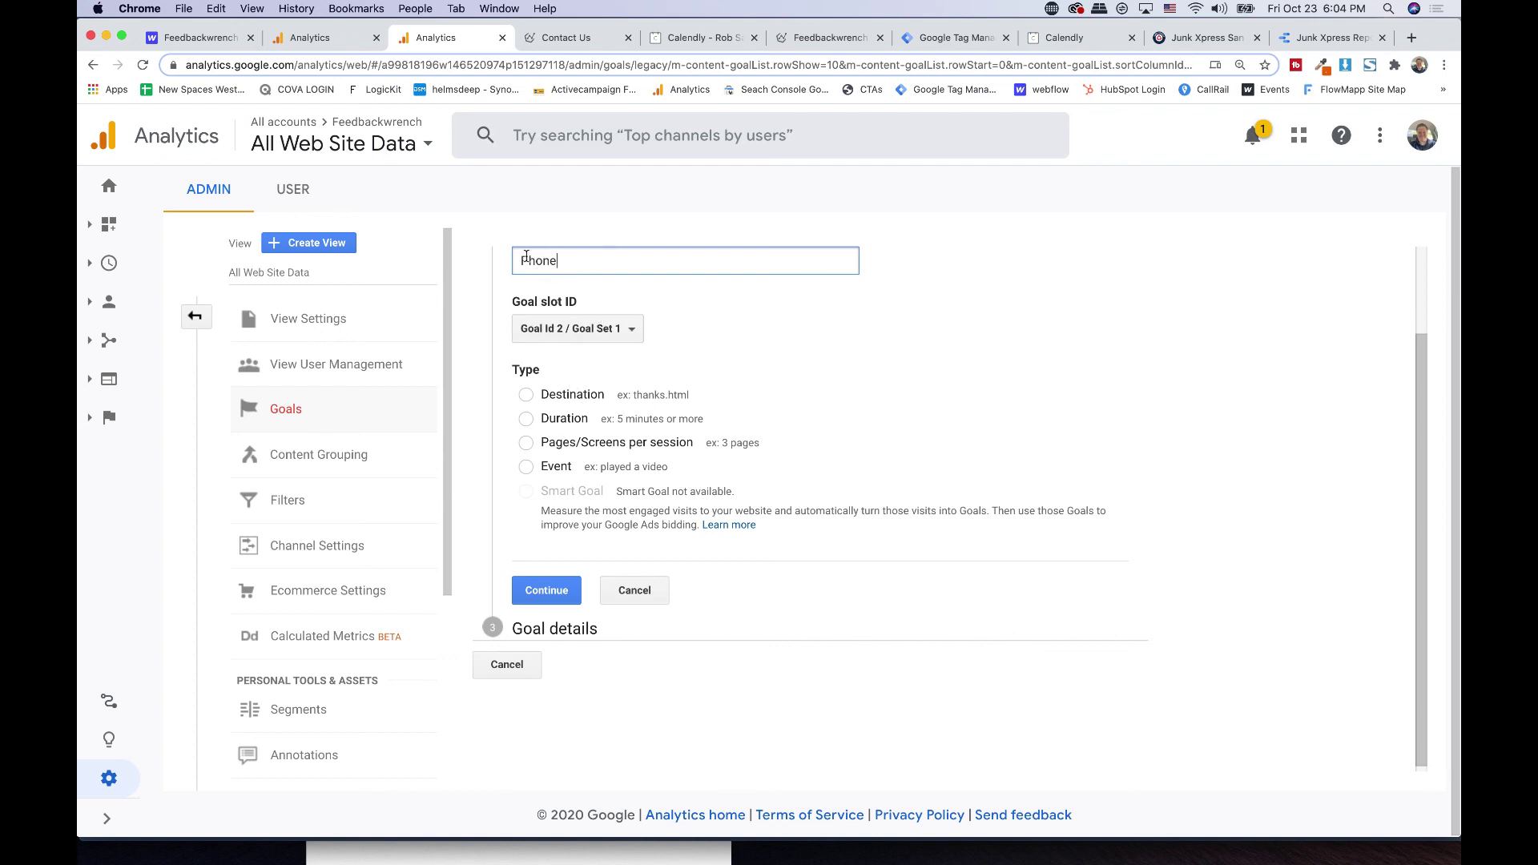
{"action": "left_click", "coordinate": [549, 471]}
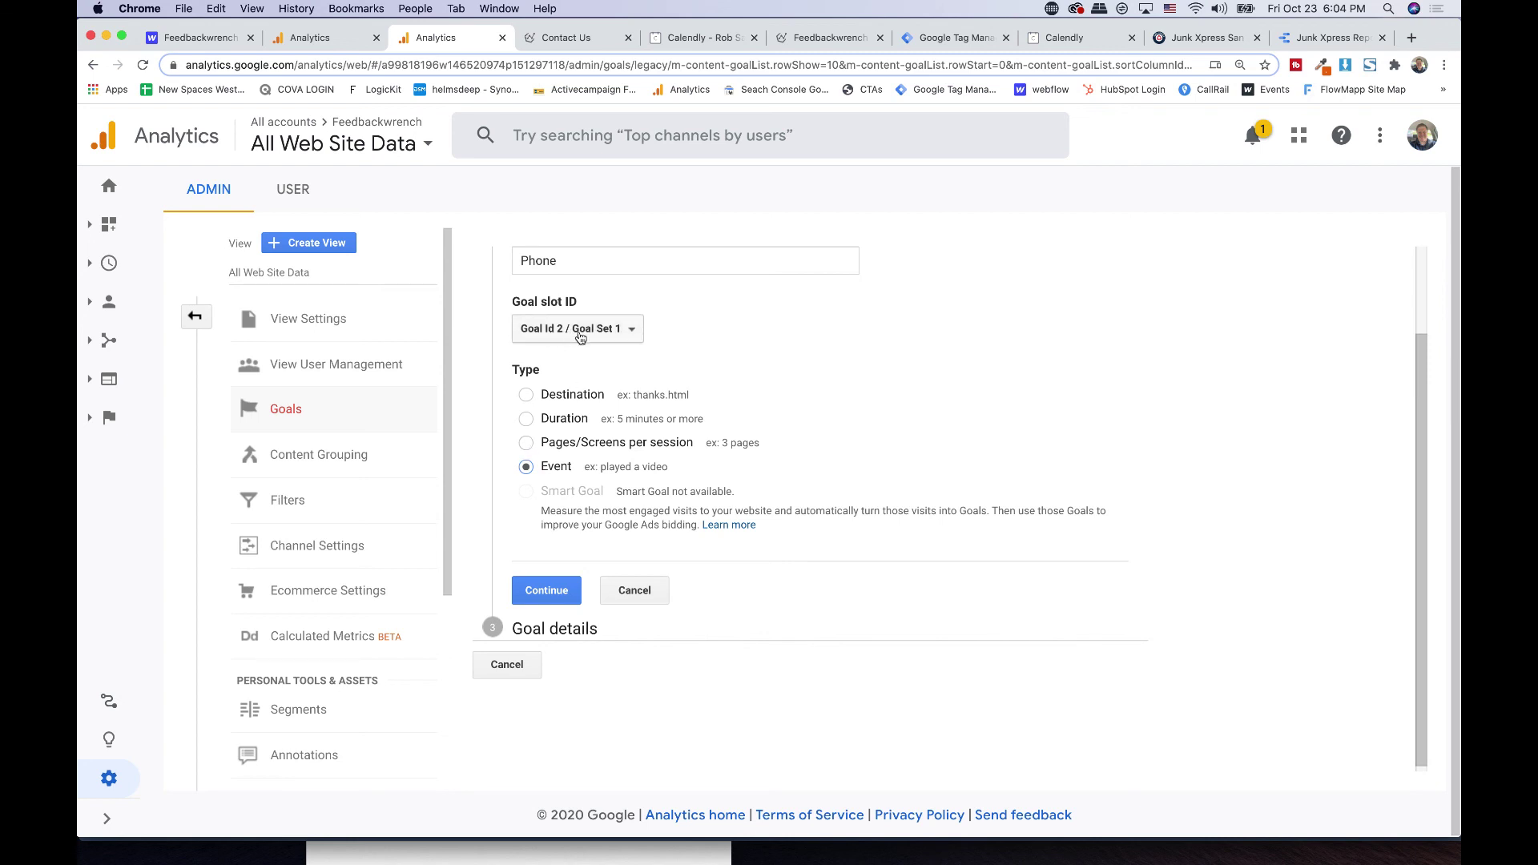
{"action": "double_click", "coordinate": [554, 258]}
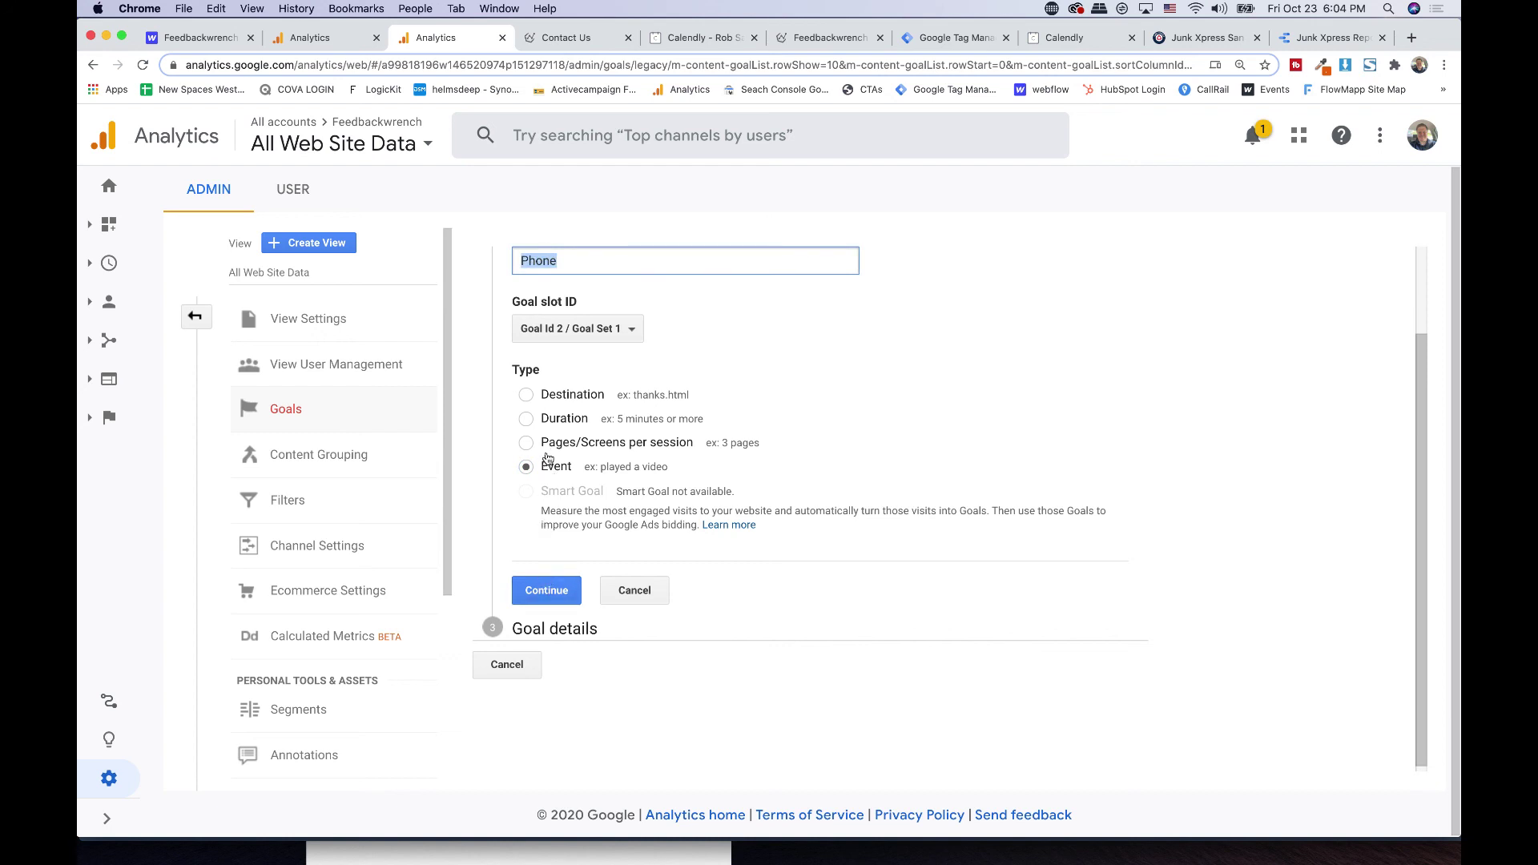
{"action": "left_click", "coordinate": [551, 591]}
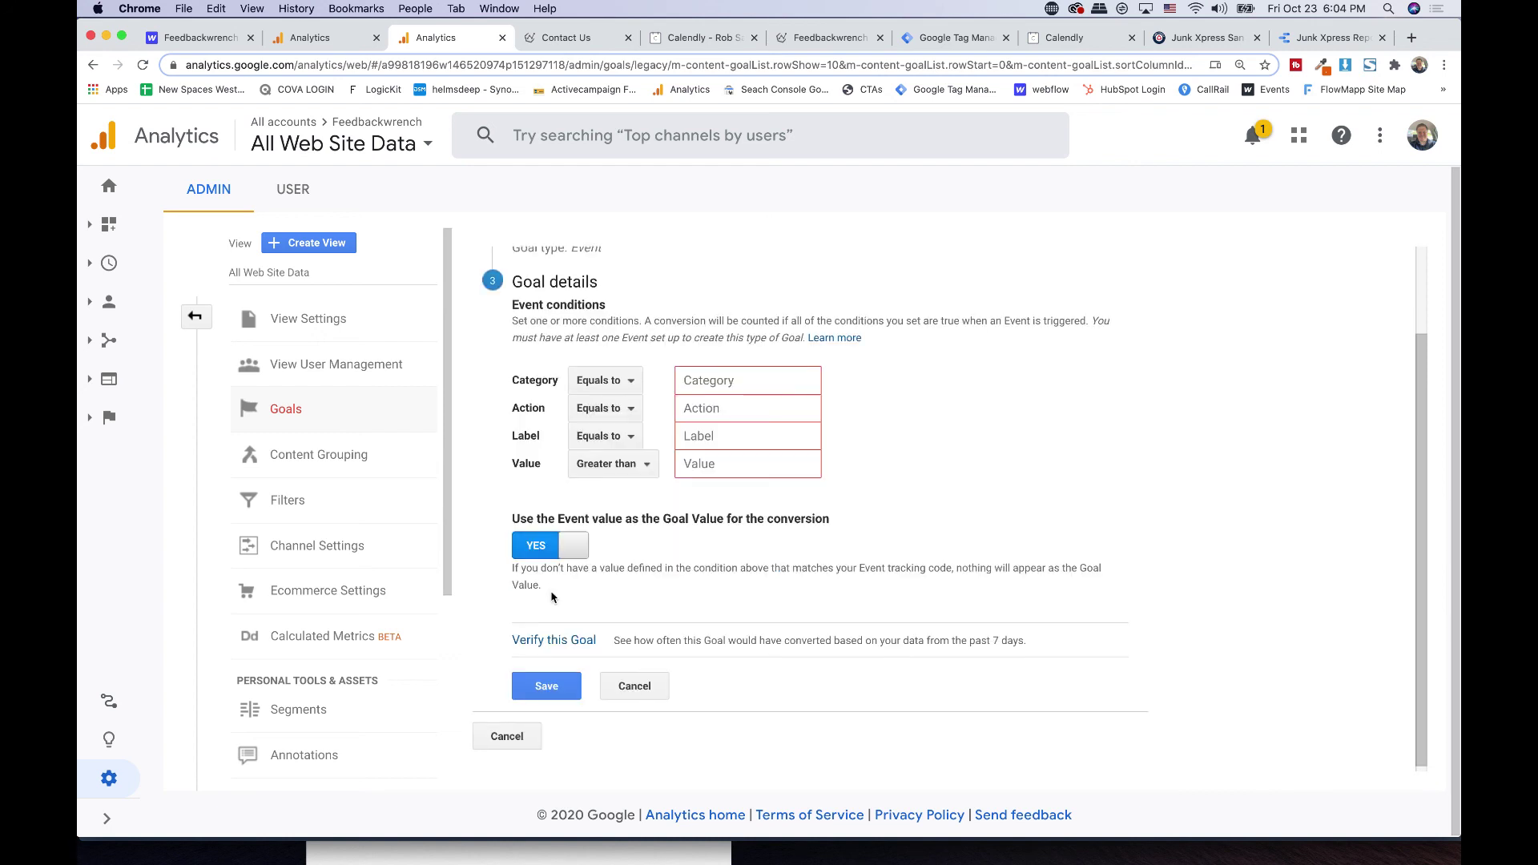
- Set the event condition Category equals Phone, verify the goal, and save it
{"action": "left_click", "coordinate": [711, 389]}
{"action": "left_click", "coordinate": [693, 380]}
{"action": "type", "text": "Phone"}
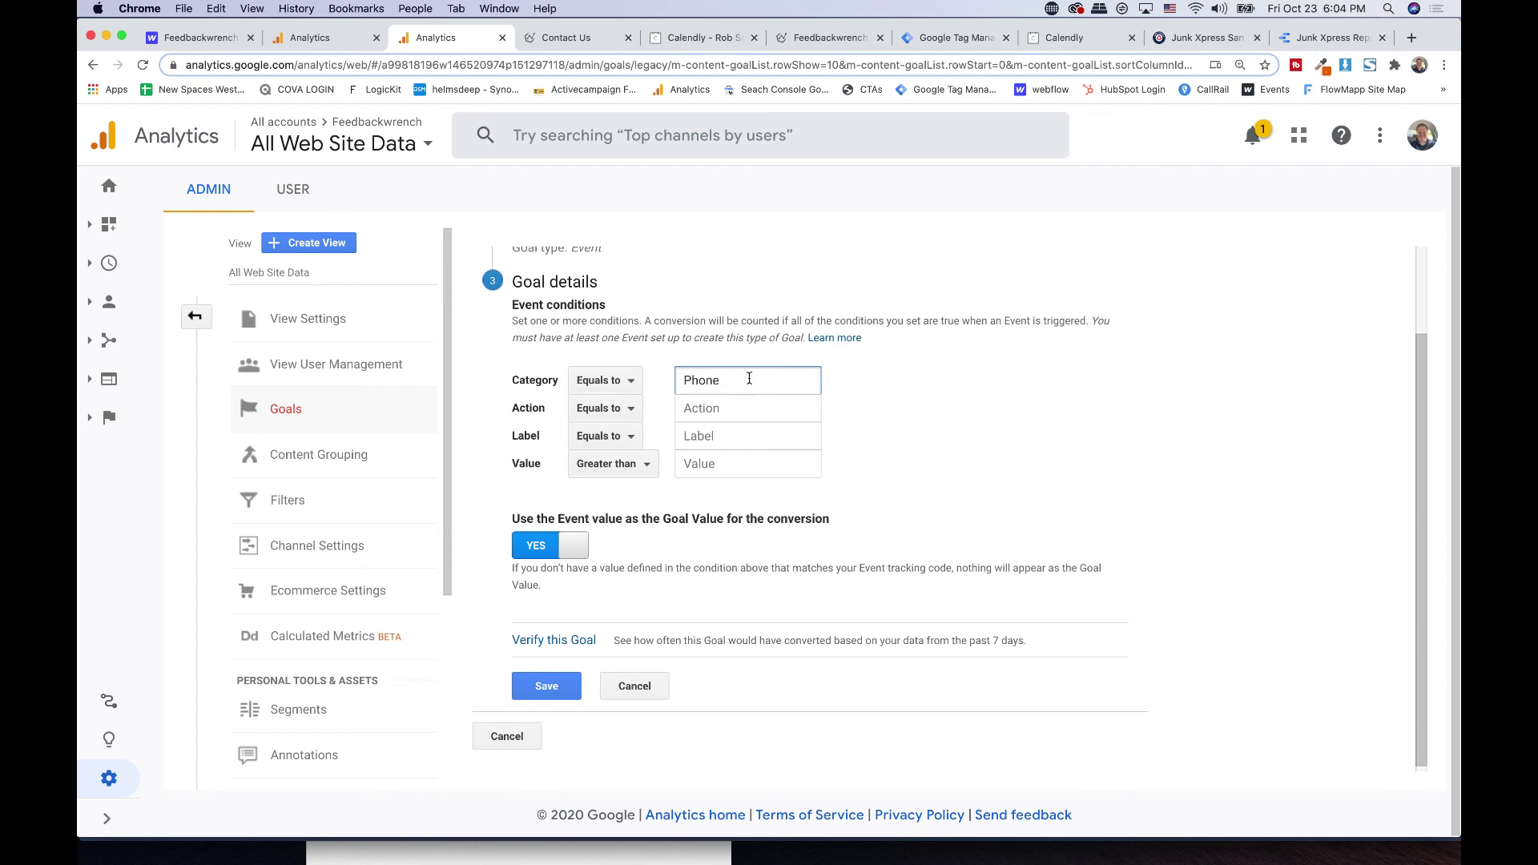
{"action": "left_click", "coordinate": [558, 640]}
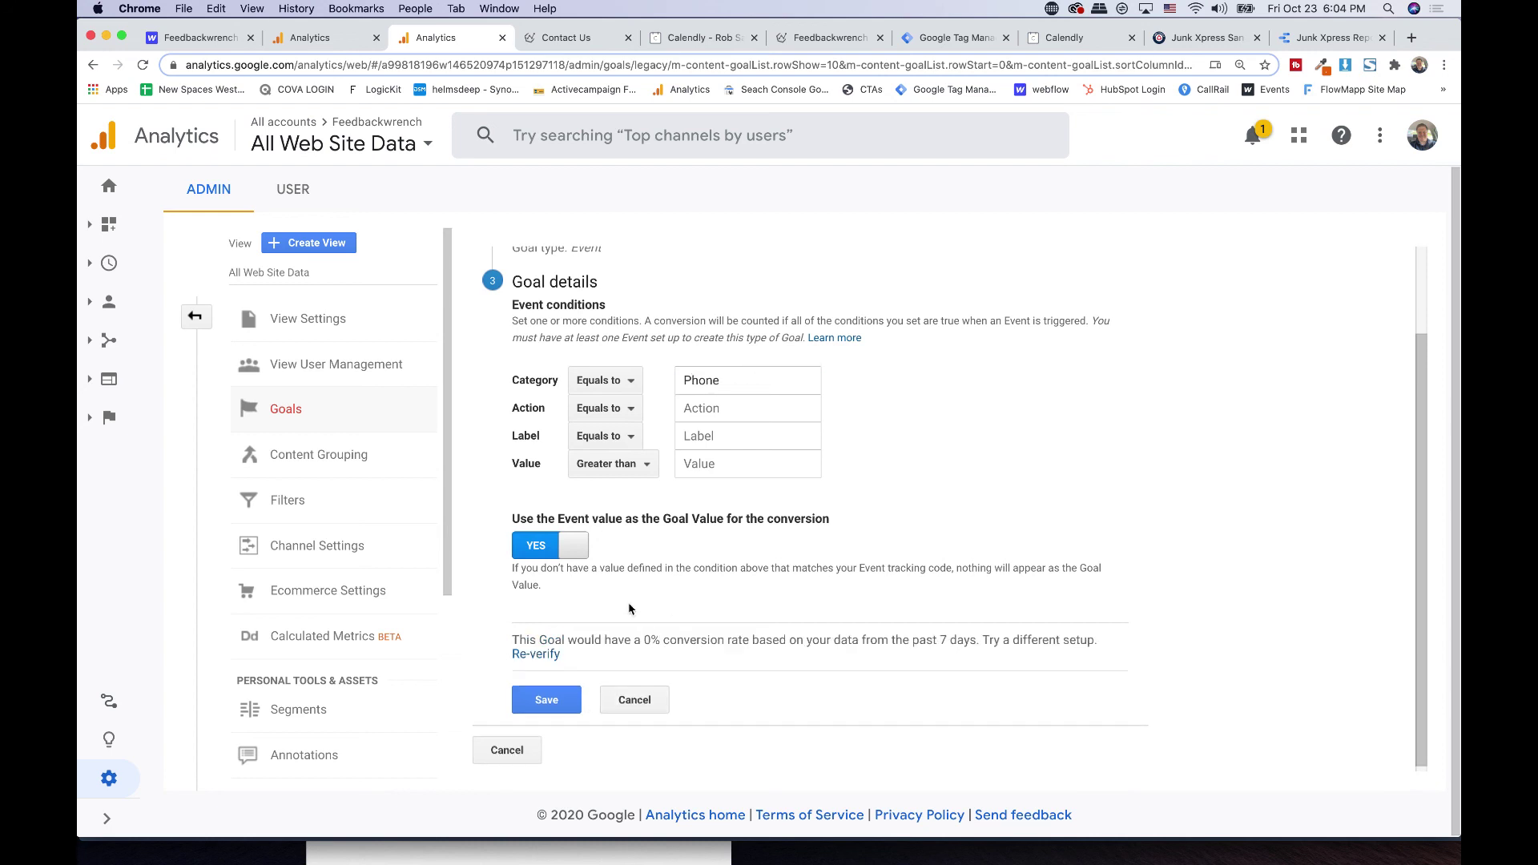
{"action": "triple_click", "coordinate": [637, 632]}
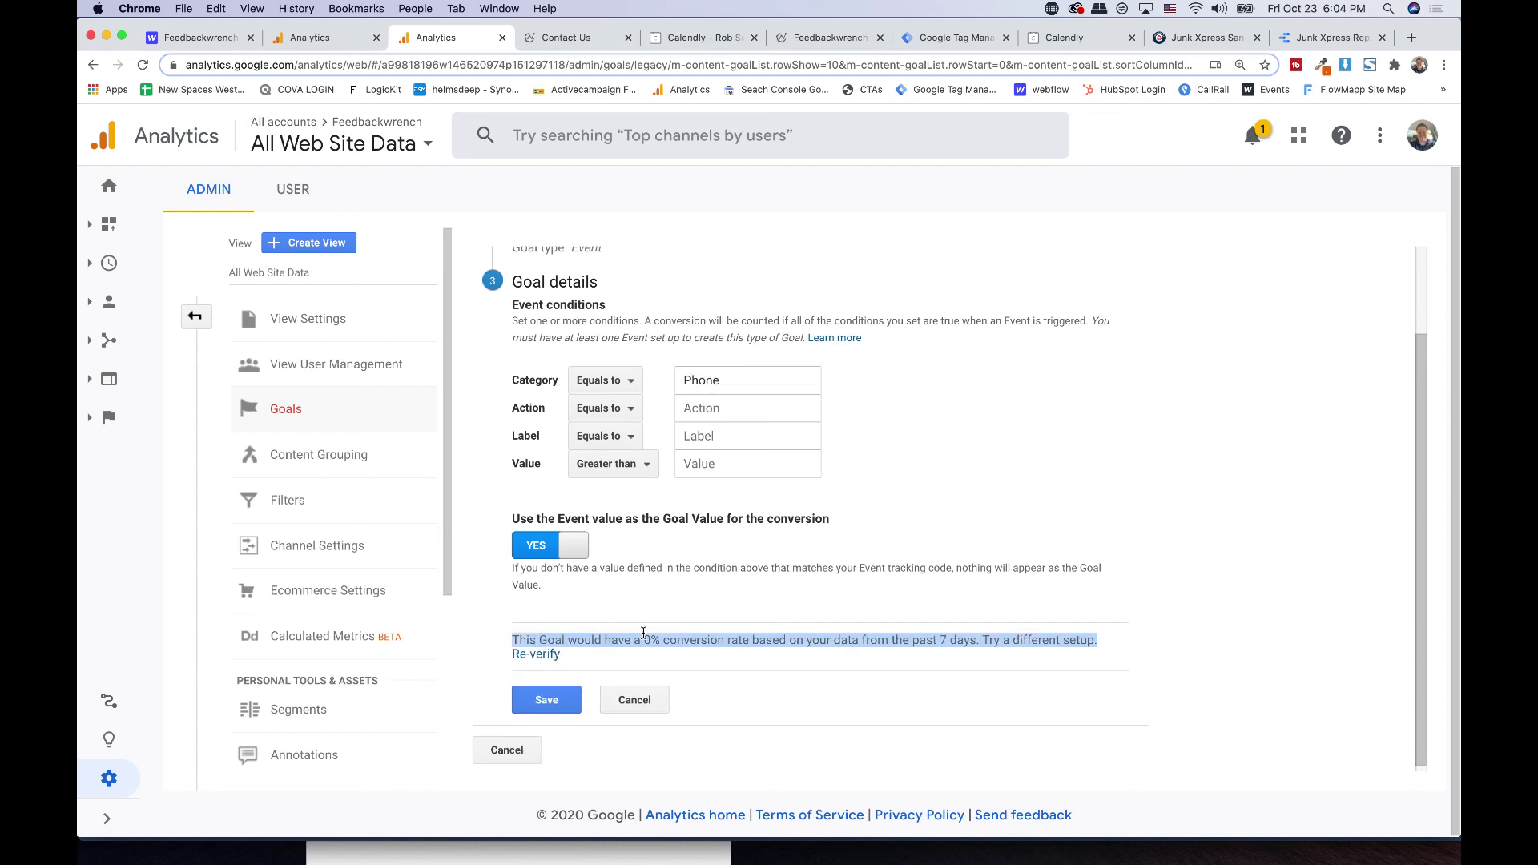
{"action": "left_click", "coordinate": [644, 634]}
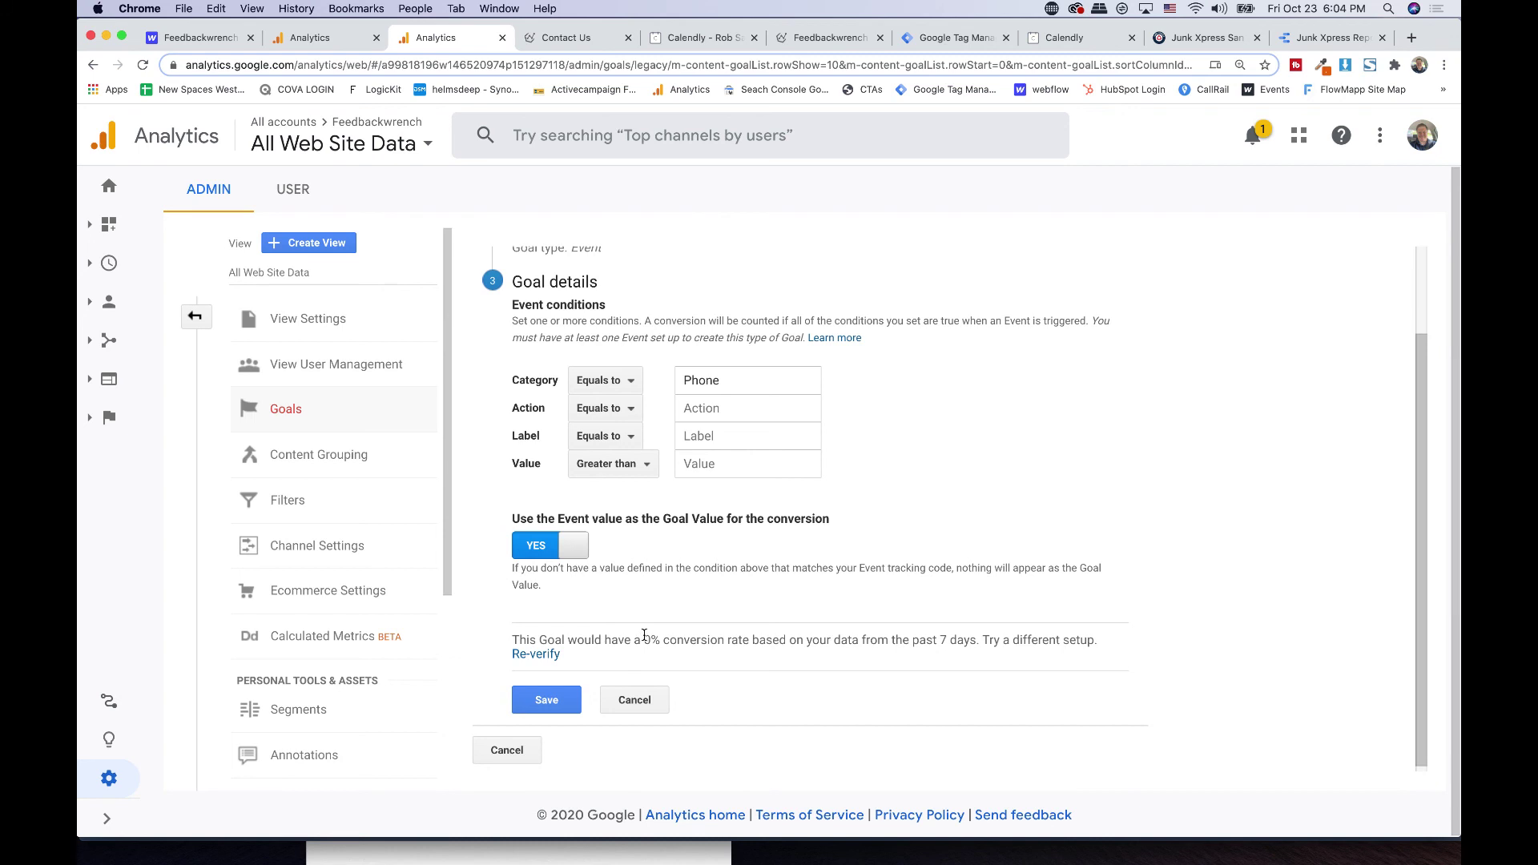
{"action": "left_click", "coordinate": [539, 707]}
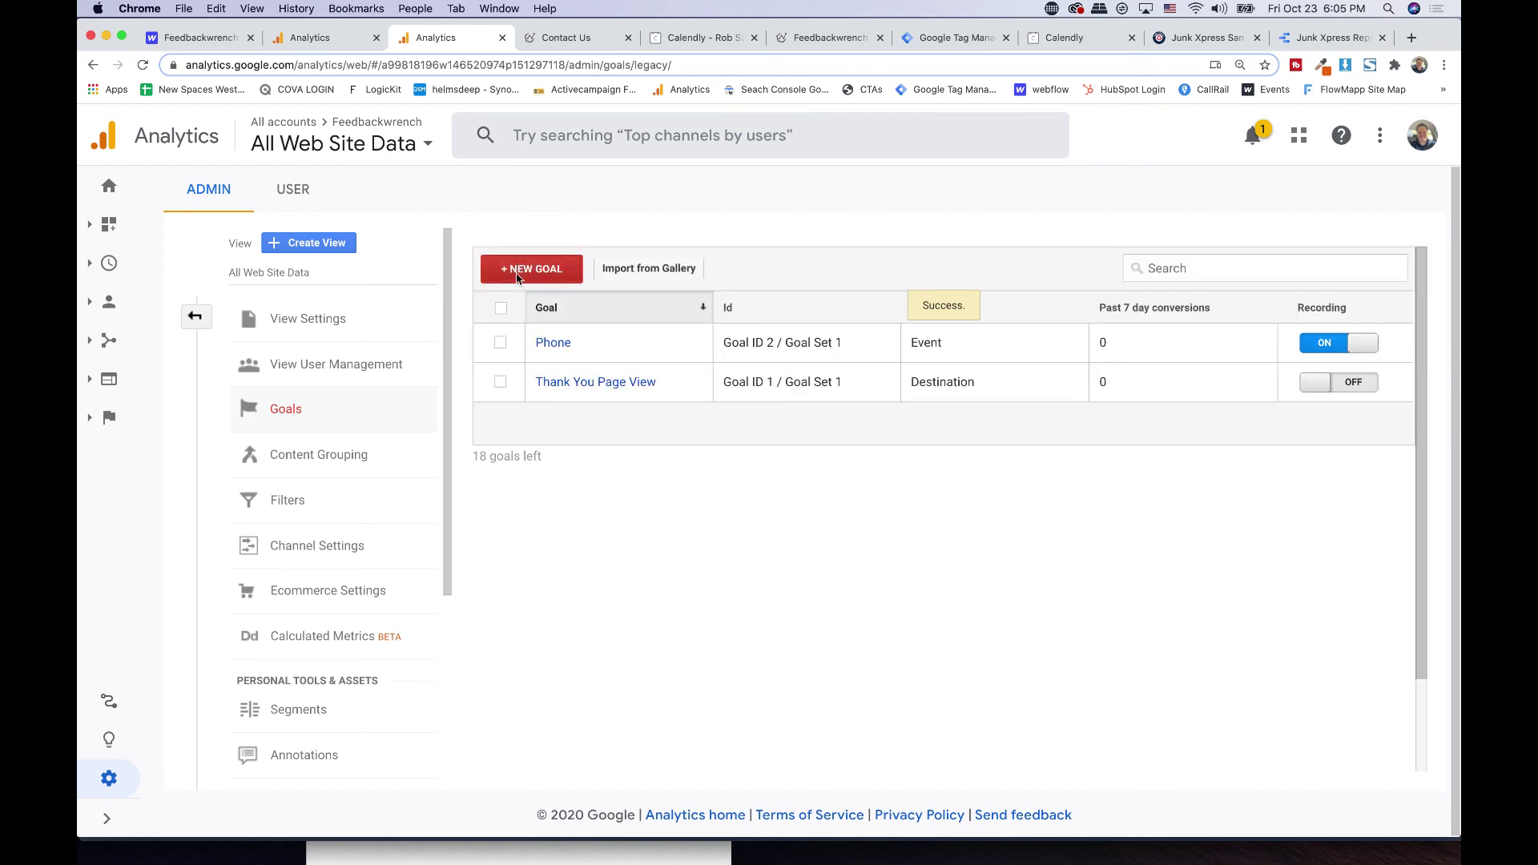
- Create a new Custom goal named 'Contact Page Form' with the Event type
{"action": "left_click", "coordinate": [516, 277]}
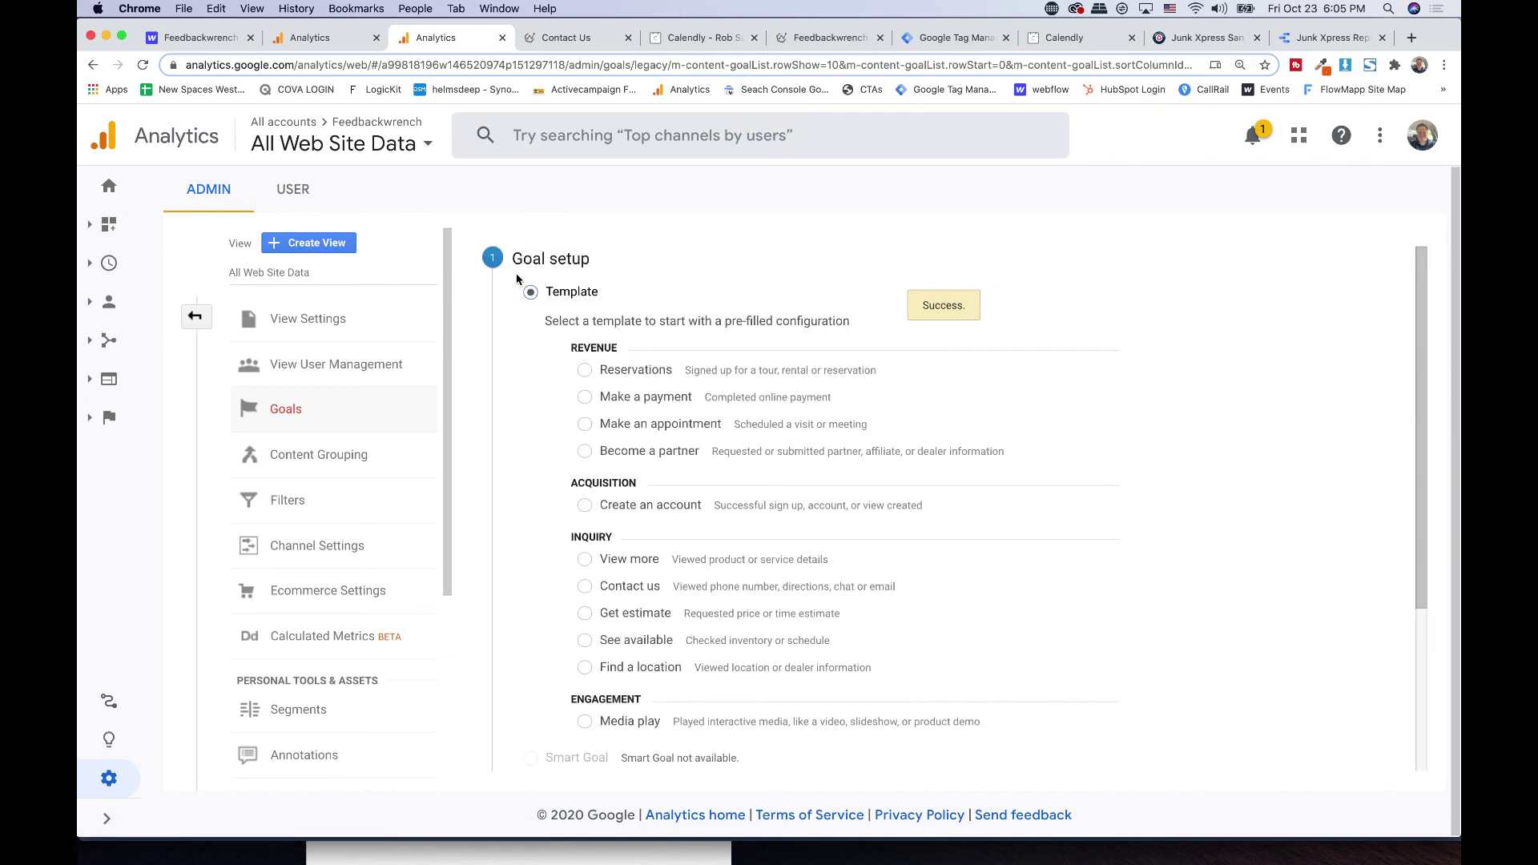
{"action": "scroll", "coordinate": [566, 761], "scroll_direction": "down", "scroll_amount": 5}
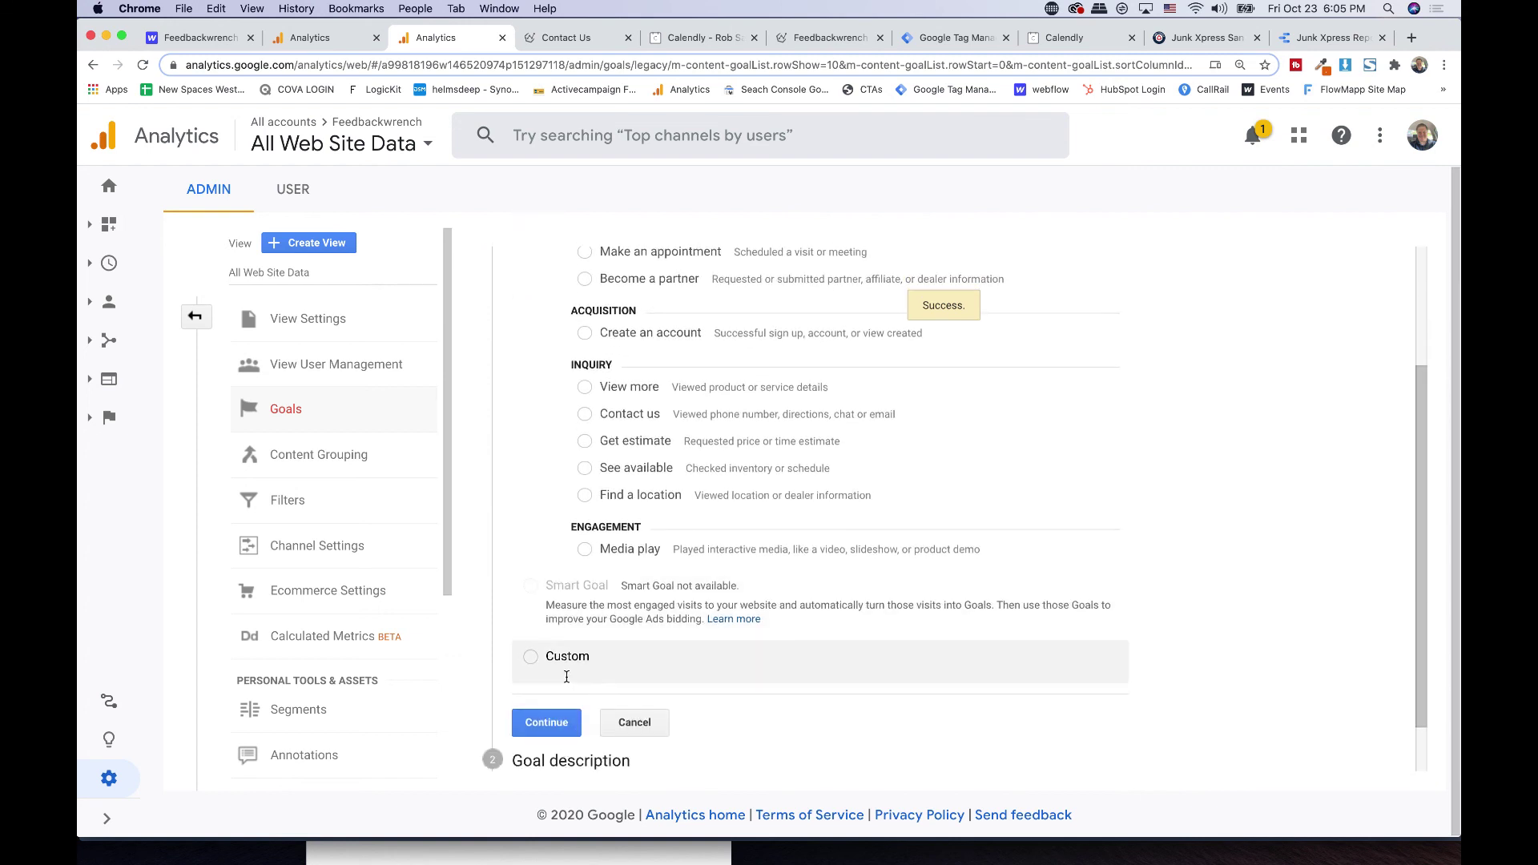
{"action": "left_click", "coordinate": [569, 658]}
{"action": "left_click", "coordinate": [547, 723]}
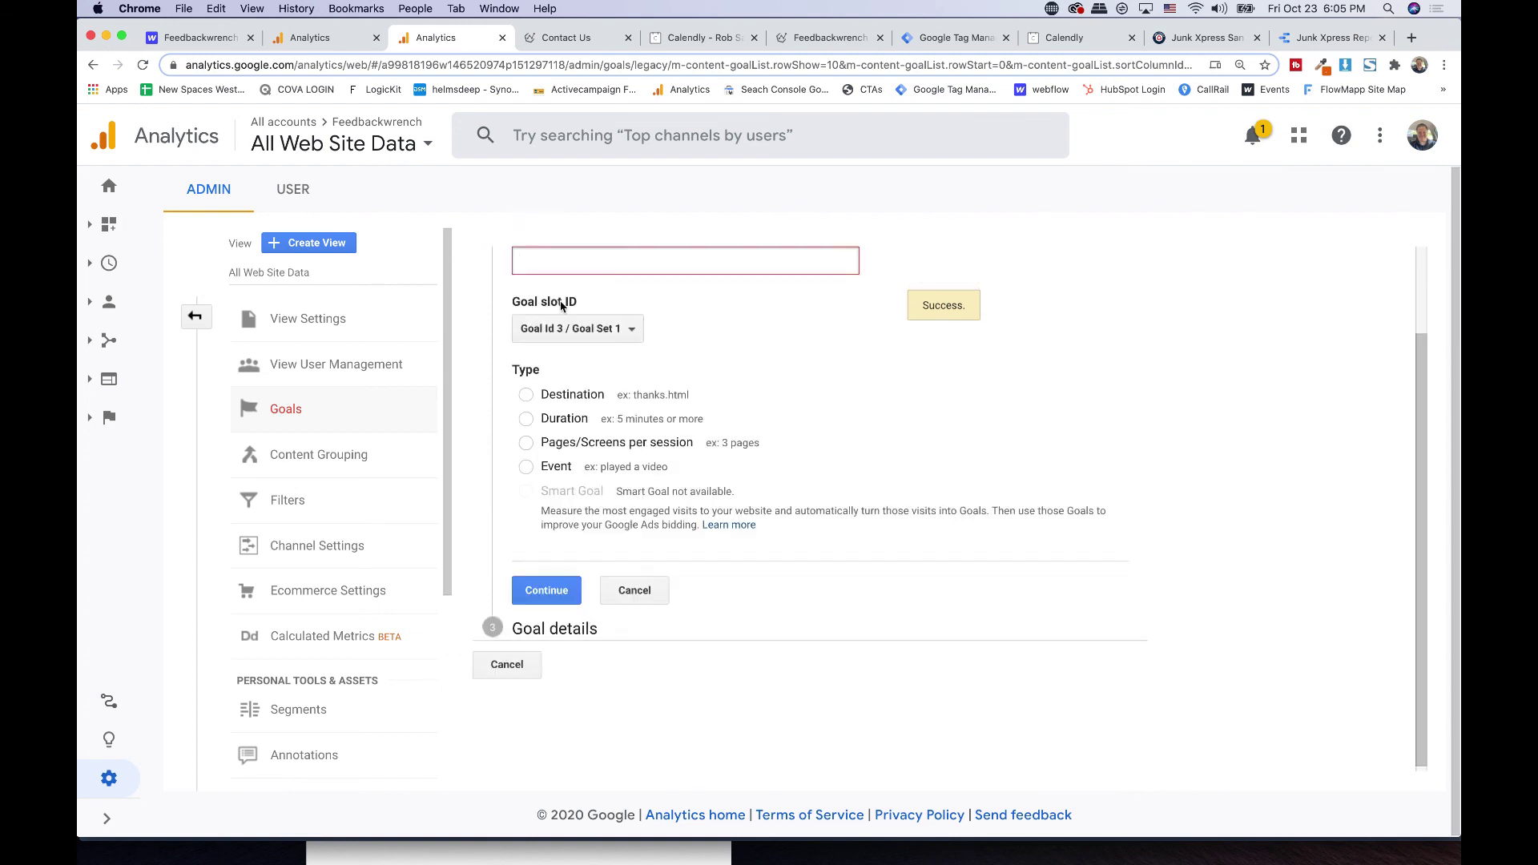
{"action": "left_click", "coordinate": [567, 270]}
{"action": "type", "text": "Contact Page Form"}
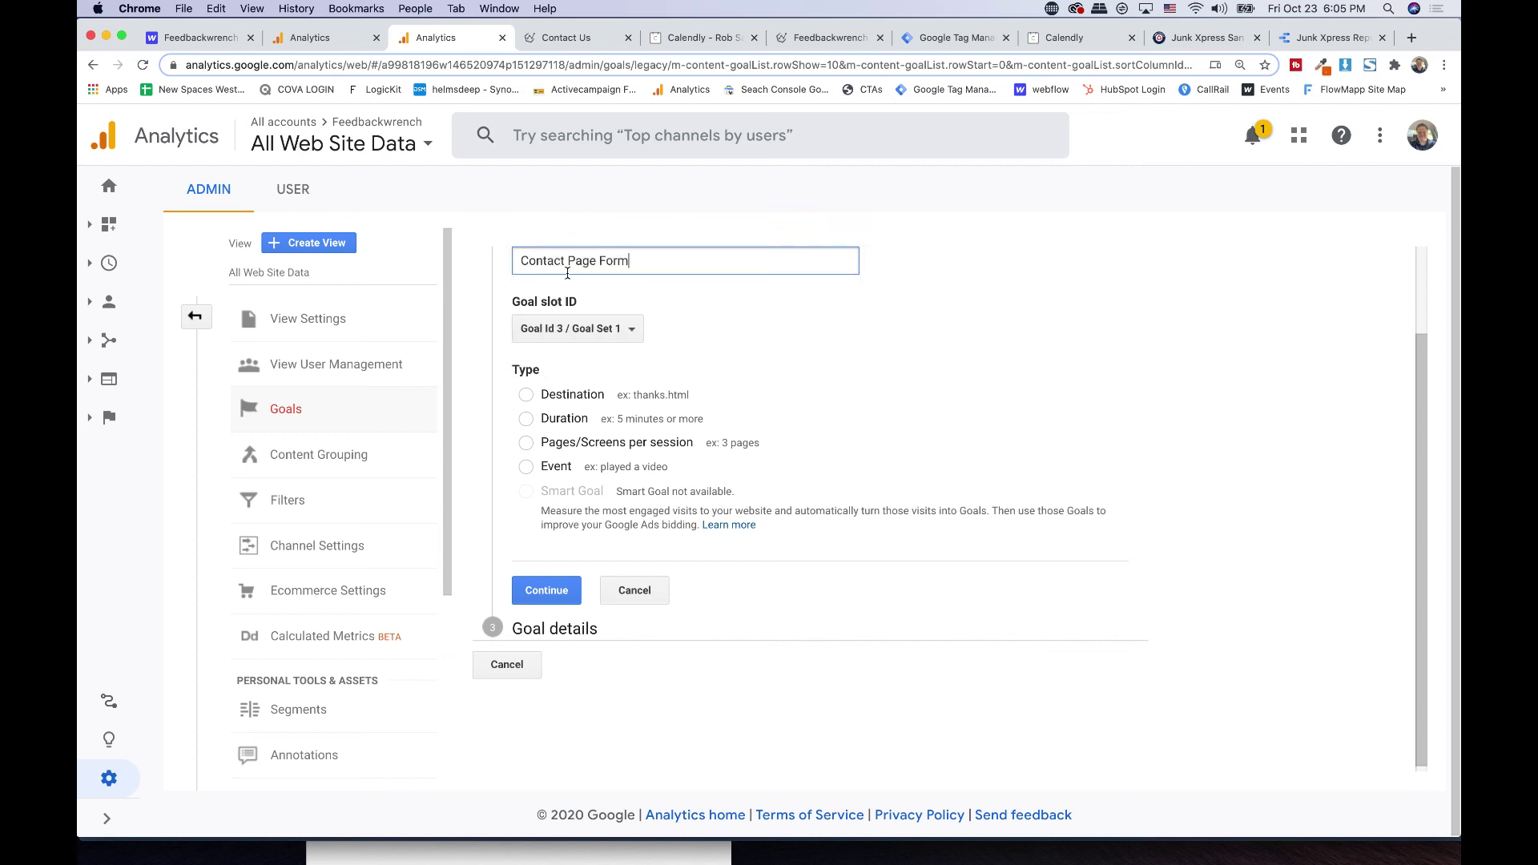
{"action": "left_click", "coordinate": [525, 466]}
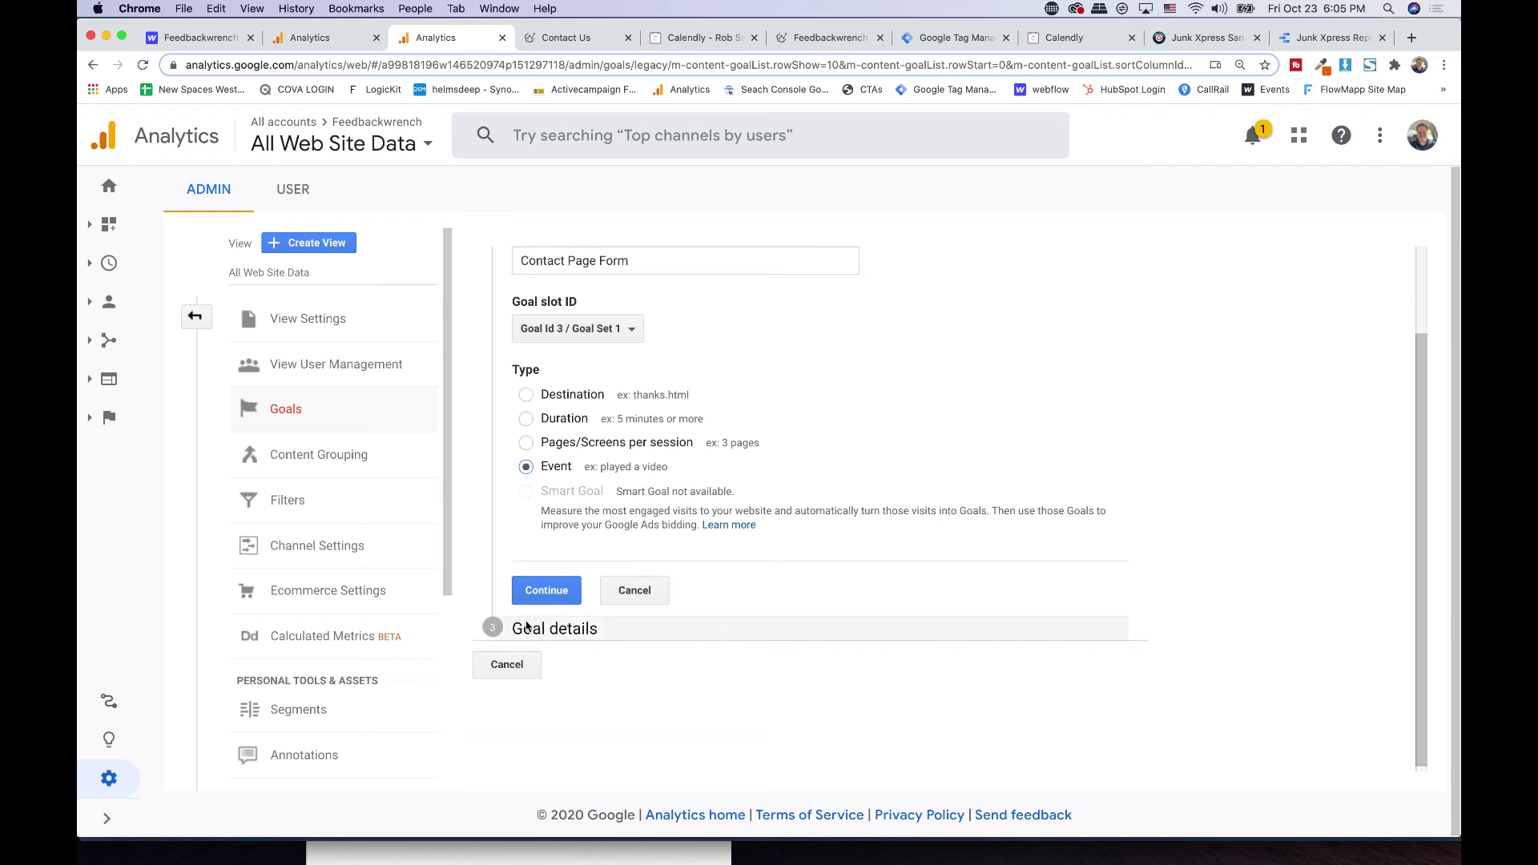
{"action": "left_click", "coordinate": [538, 593]}
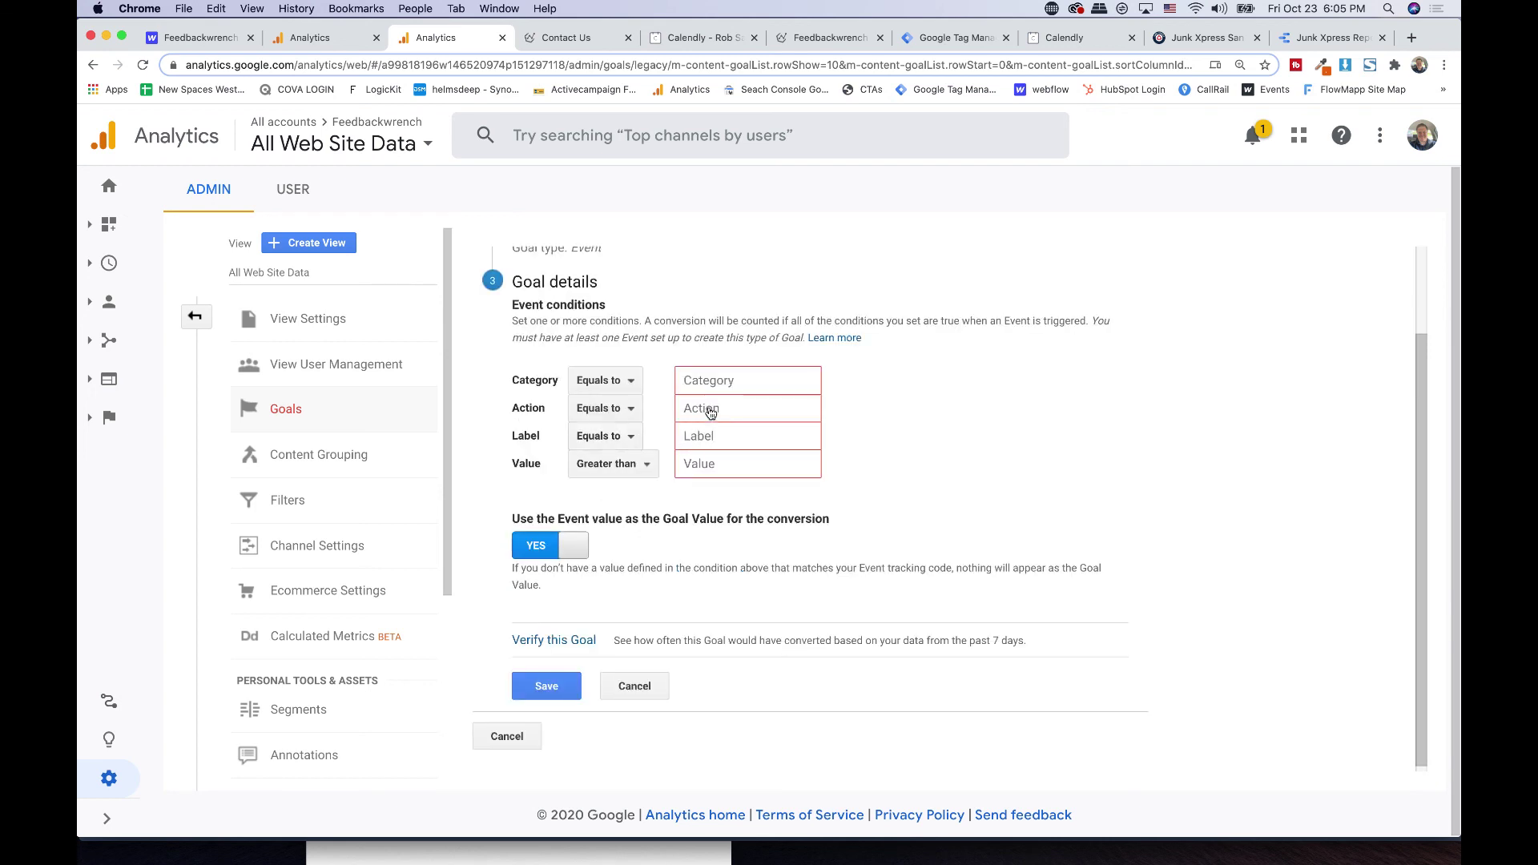
- Set the condition Action equals Contact Page Form, verify the goal, and save it
{"action": "left_click", "coordinate": [737, 411]}
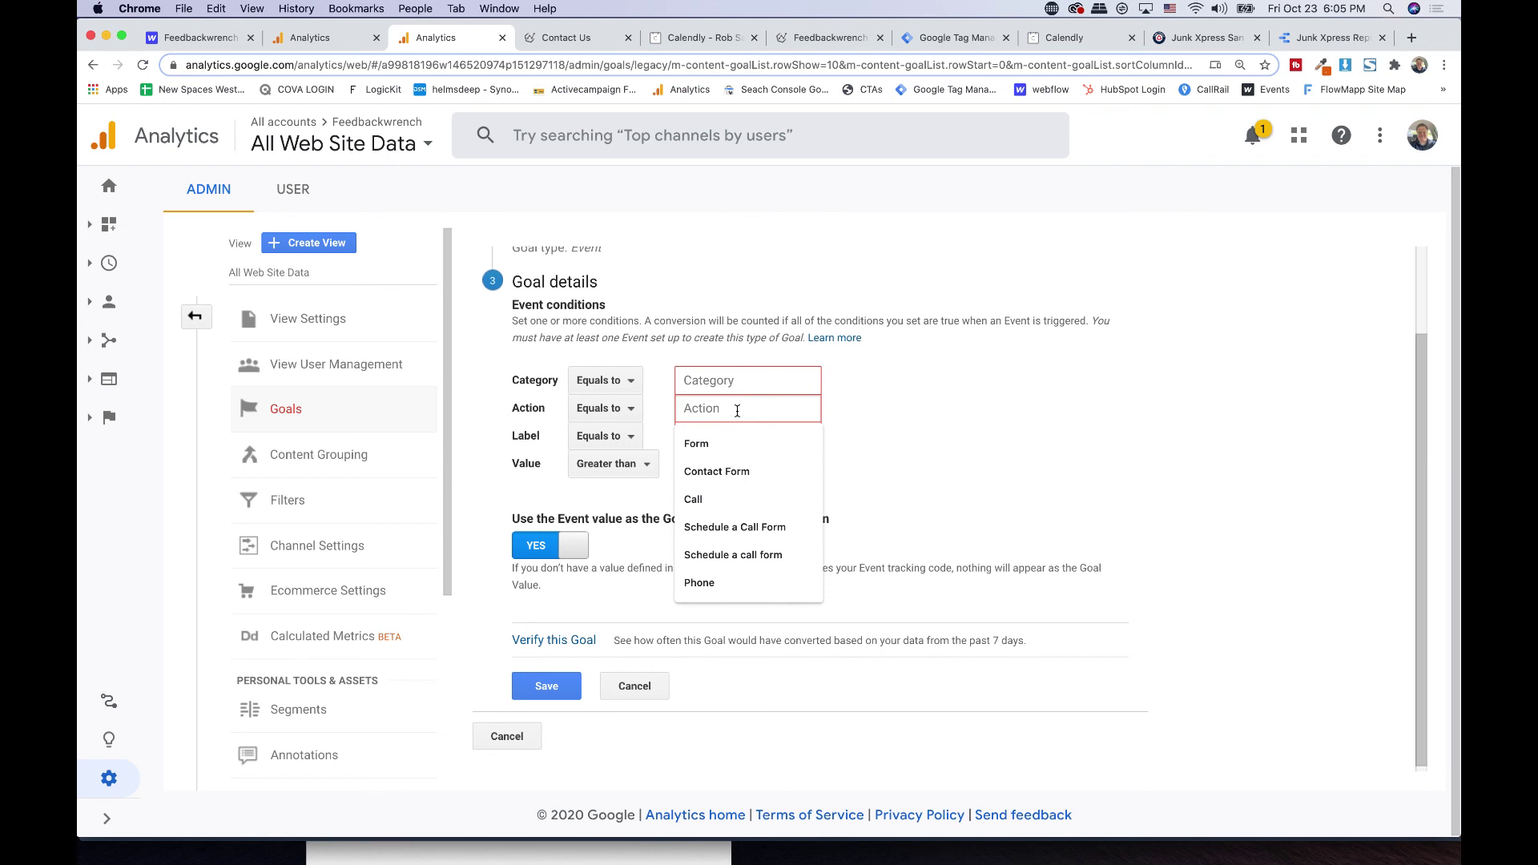
{"action": "left_click", "coordinate": [726, 380]}
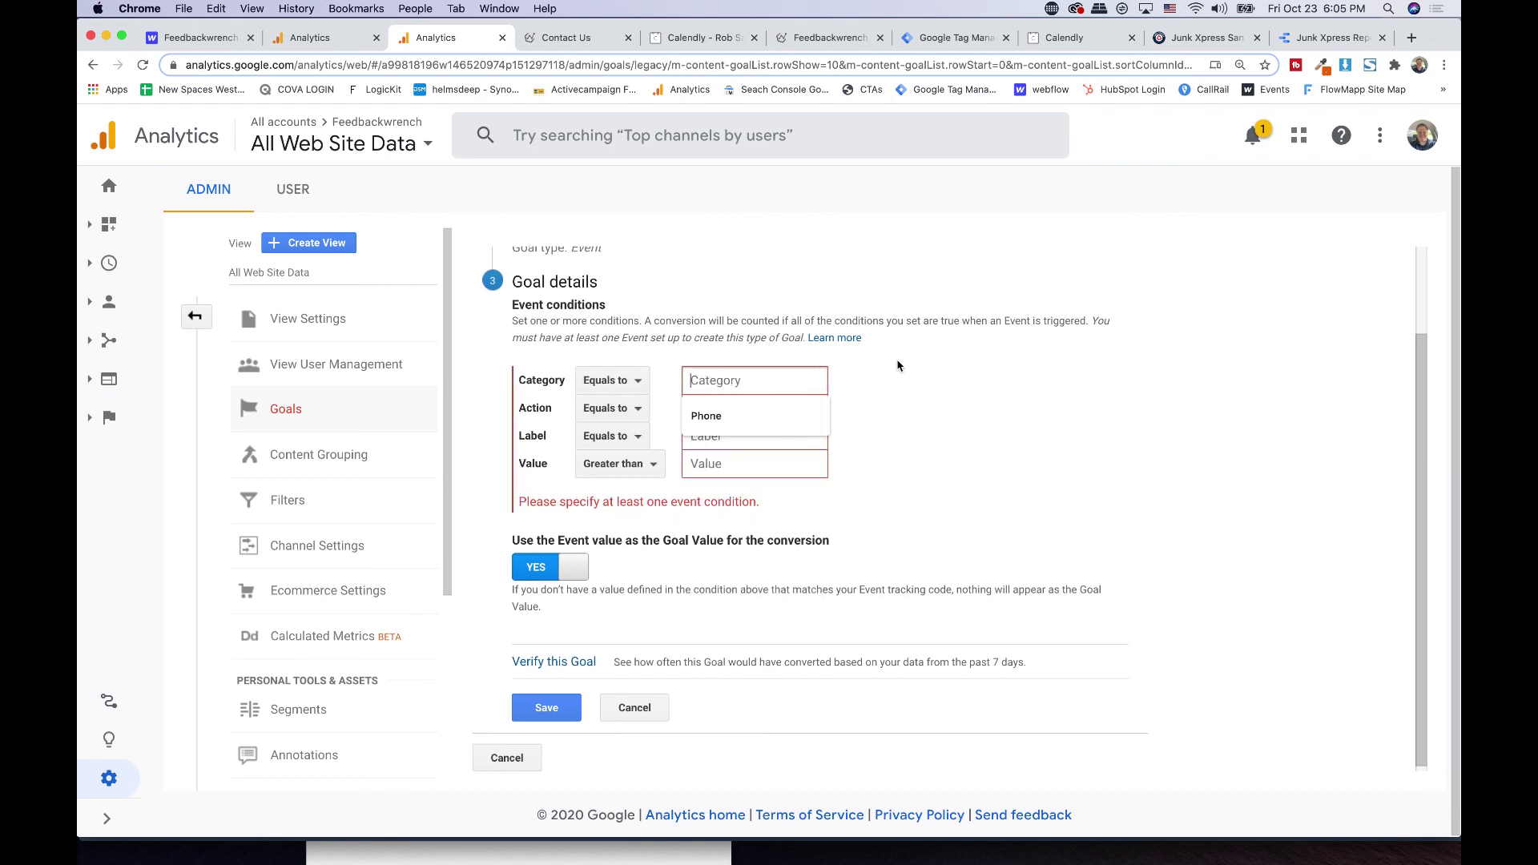
{"action": "left_click", "coordinate": [767, 410]}
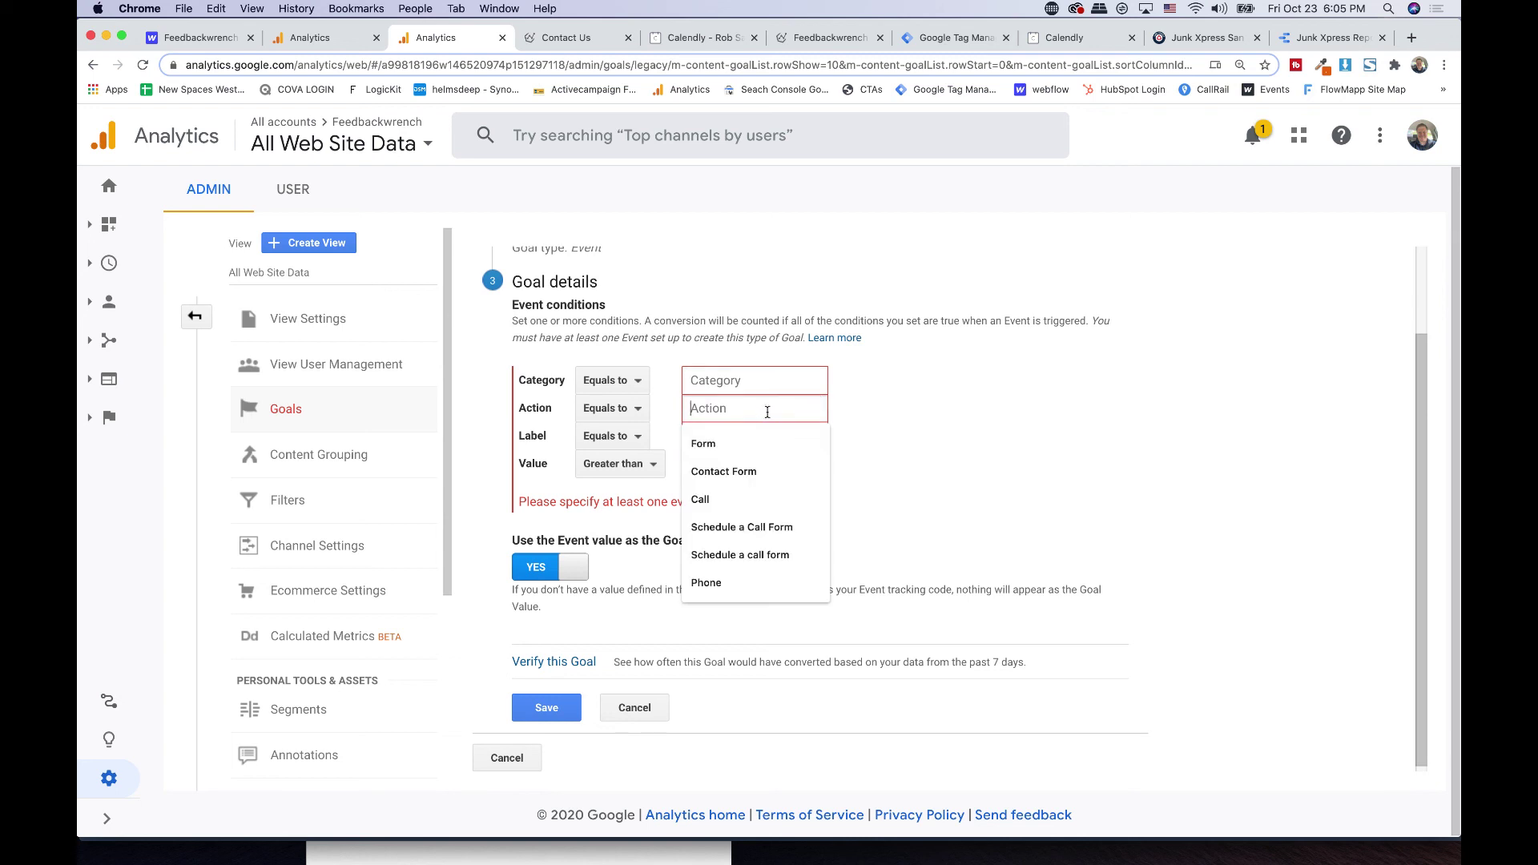
{"action": "type", "text": "Contact"}
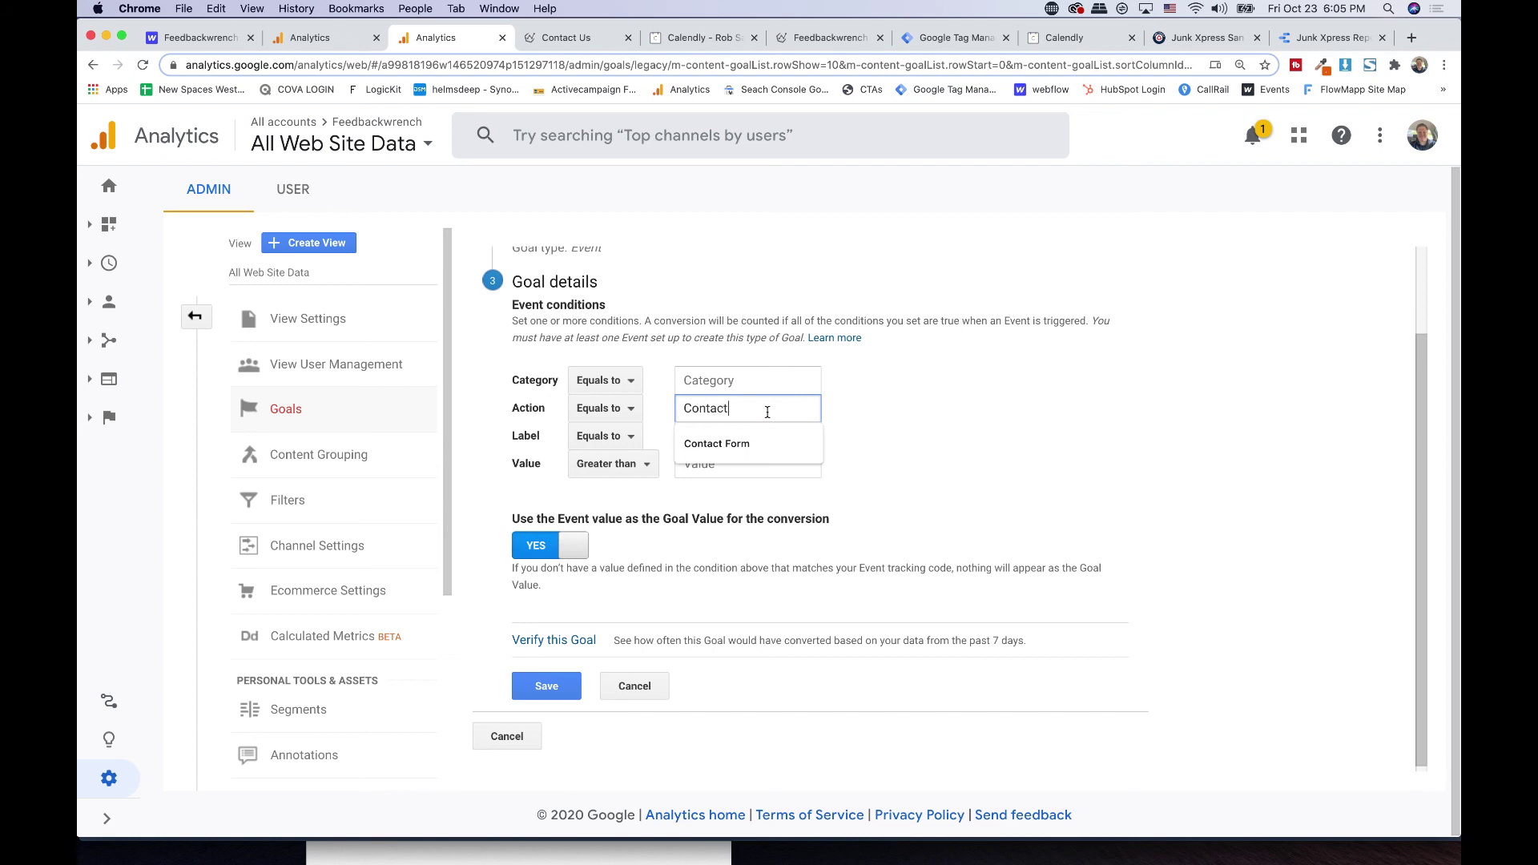
{"action": "type", "text": "Page Form"}
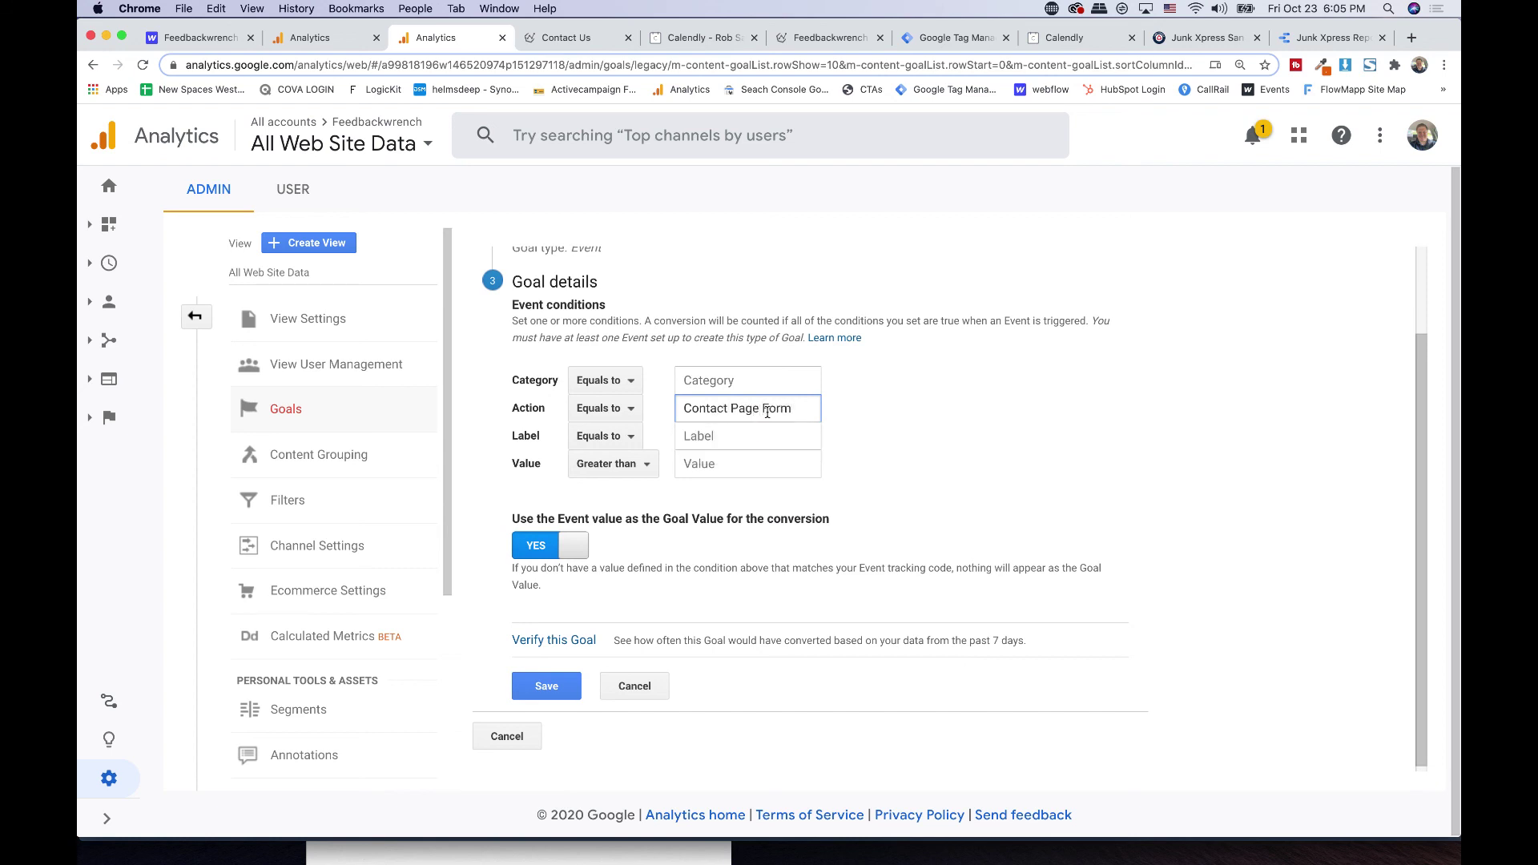
{"action": "left_click", "coordinate": [861, 533]}
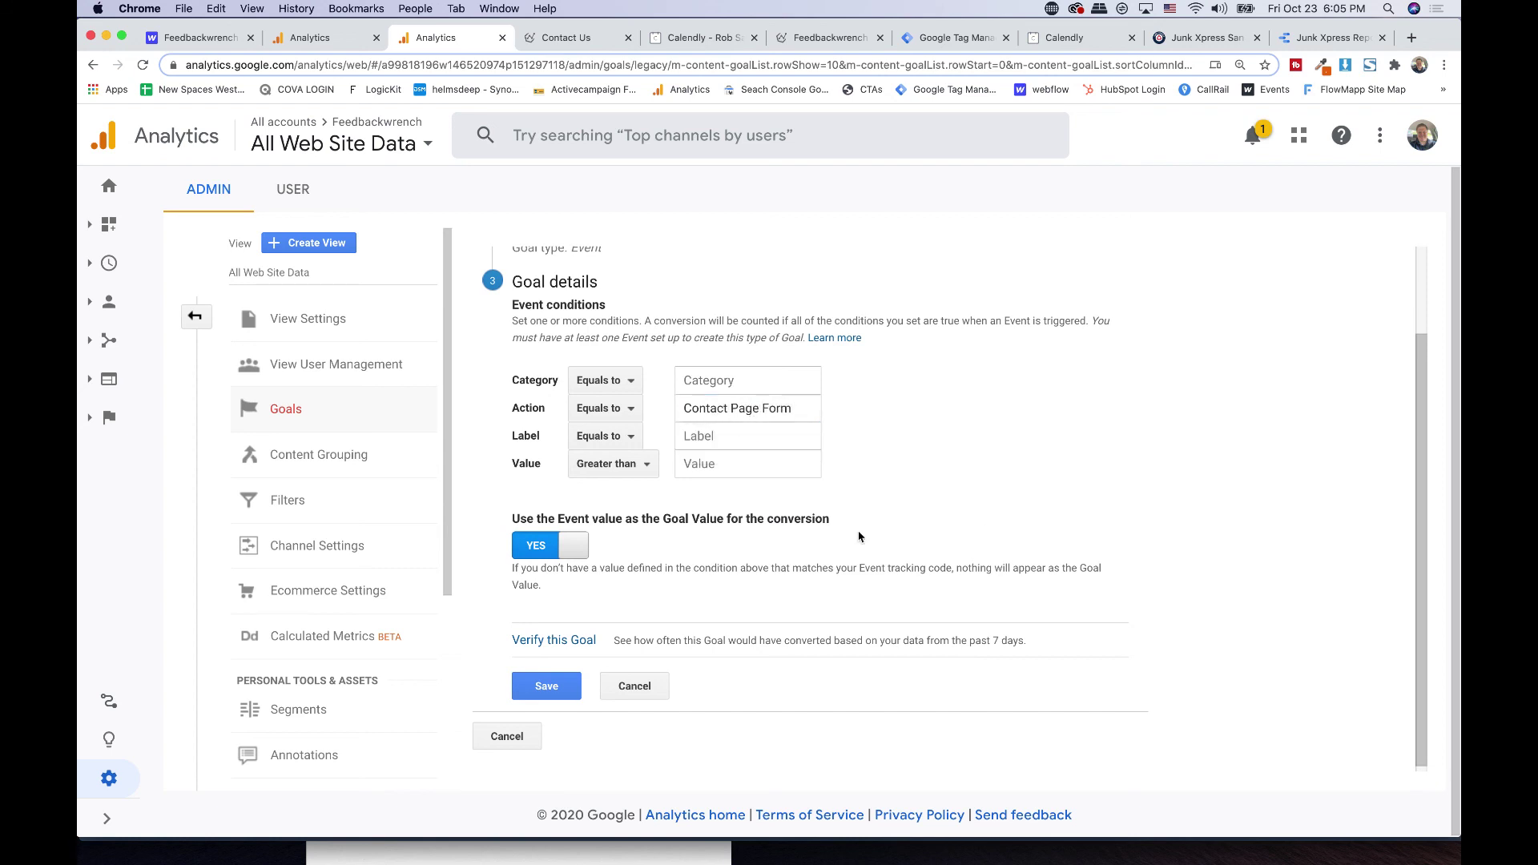
{"action": "left_click", "coordinate": [567, 641]}
{"action": "left_click", "coordinate": [538, 705]}
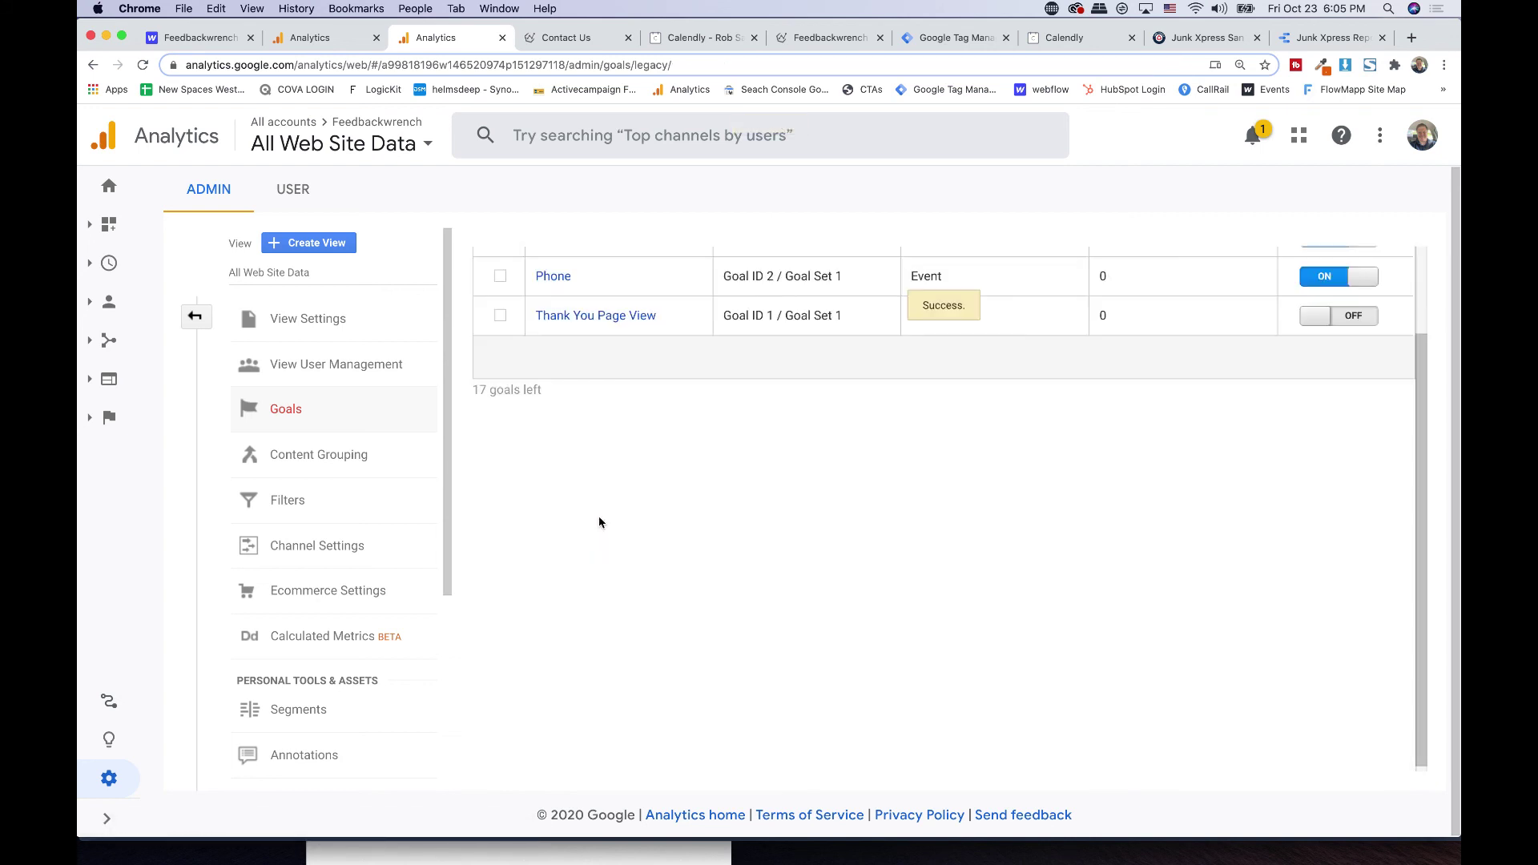
{"action": "left_click", "coordinate": [542, 272]}
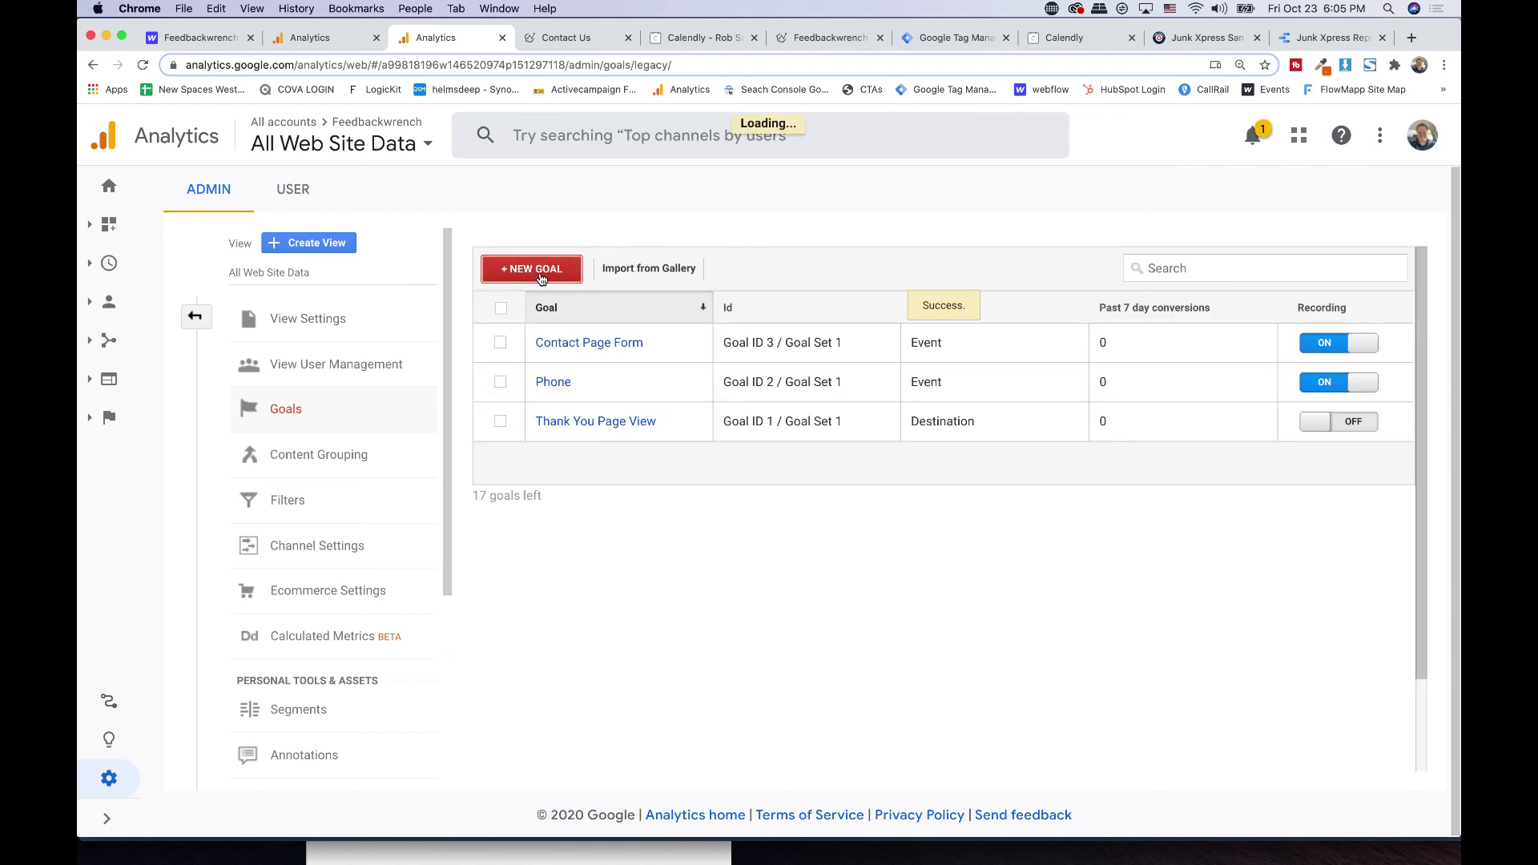
- Set up a Custom goal named 'Calendly' with the Event type
{"action": "scroll", "coordinate": [587, 693], "scroll_direction": "down", "scroll_amount": 3}
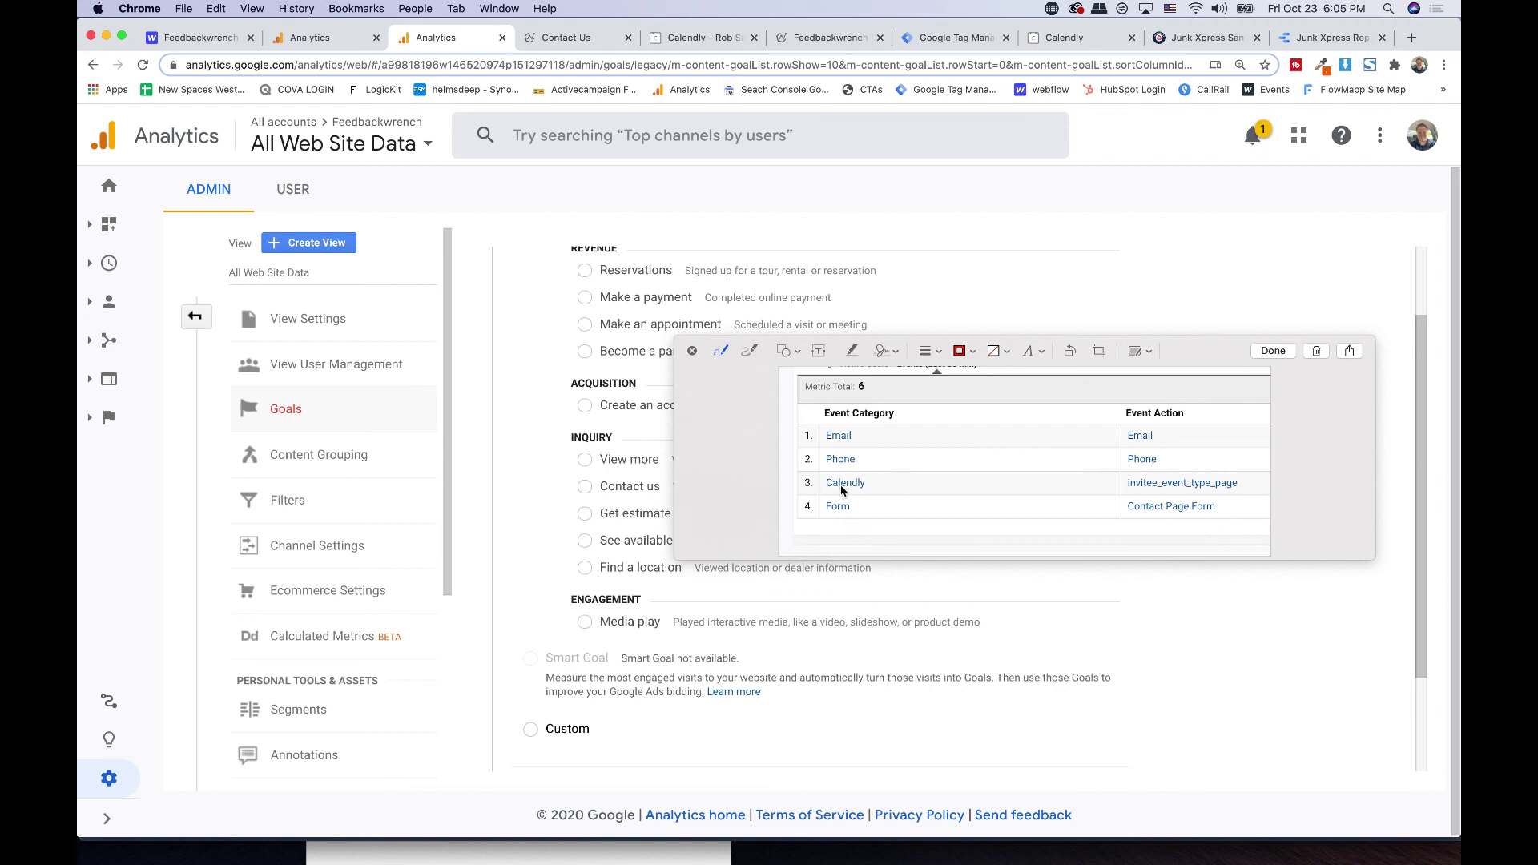
{"action": "left_click_drag", "start_coordinate": [1183, 353], "coordinate": [12, 432]}
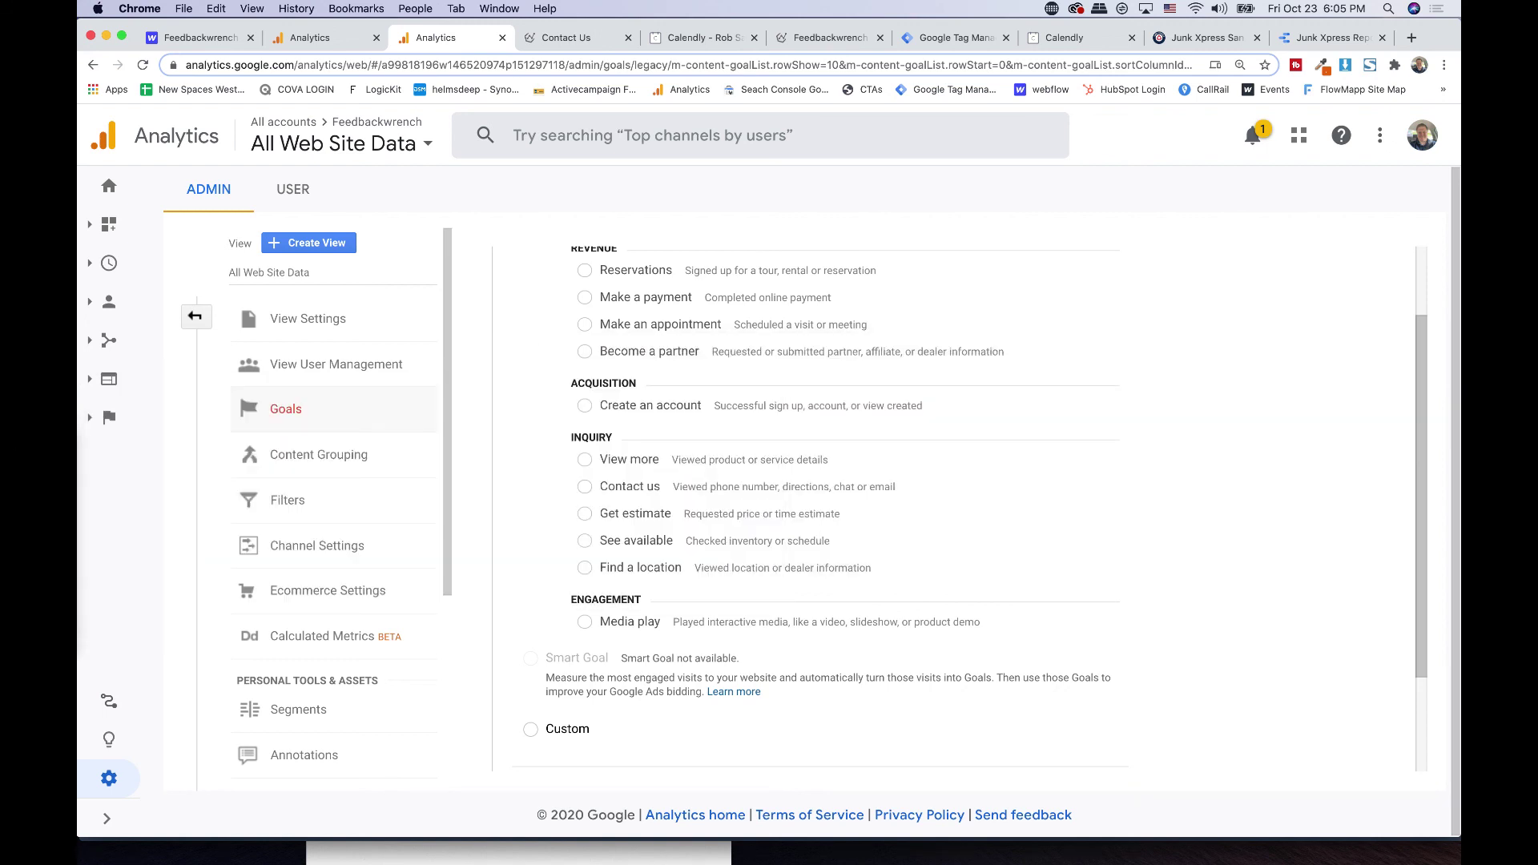
{"action": "scroll", "coordinate": [663, 766], "scroll_direction": "down", "scroll_amount": 1}
{"action": "scroll", "coordinate": [663, 767], "scroll_direction": "down", "scroll_amount": 2}
{"action": "left_click", "coordinate": [551, 660]}
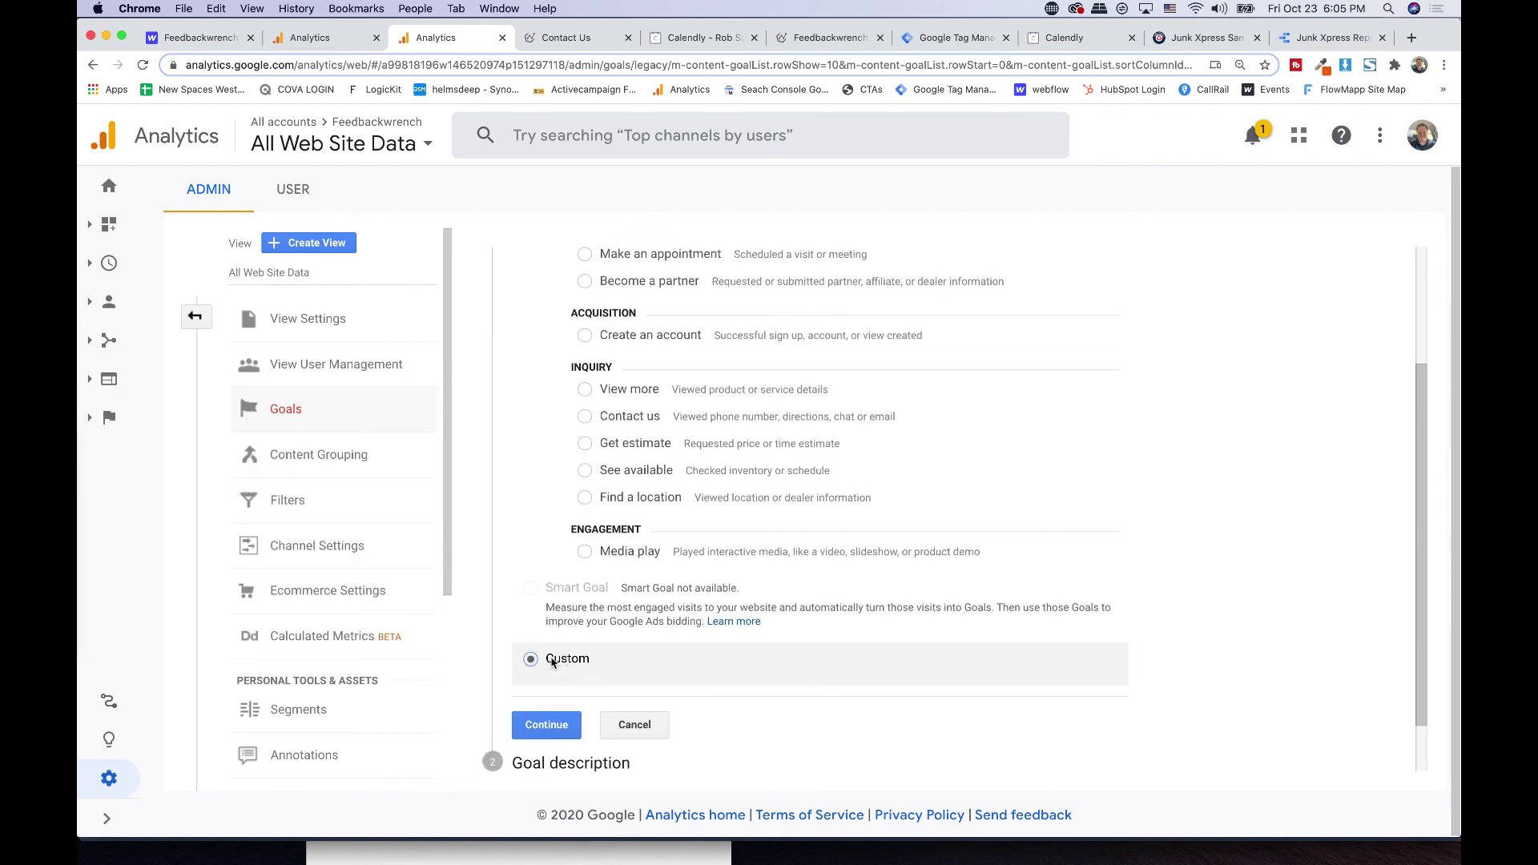
{"action": "left_click", "coordinate": [546, 724]}
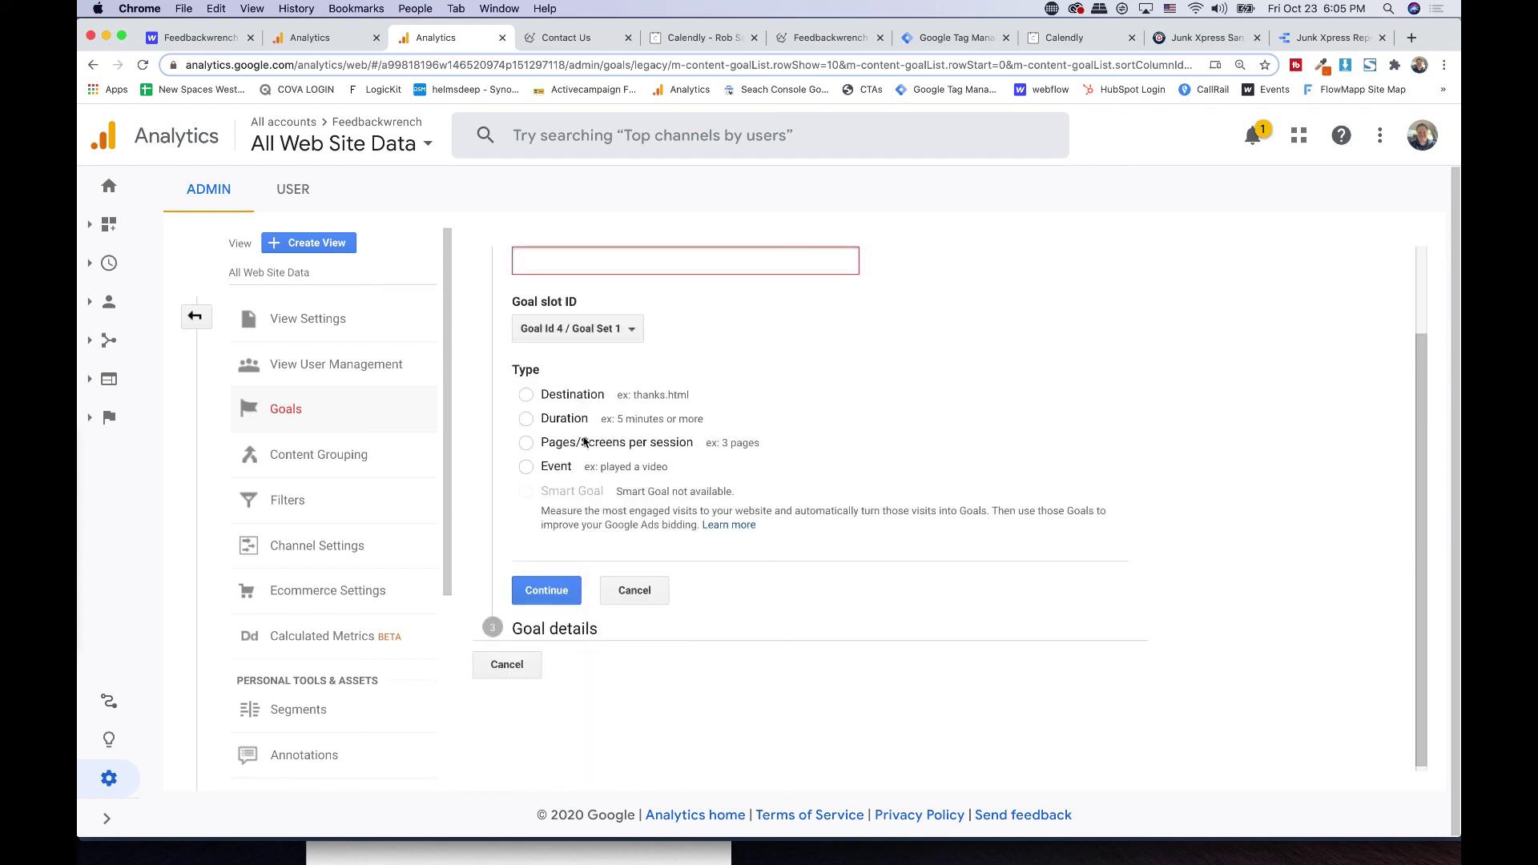
{"action": "left_click", "coordinate": [600, 253]}
{"action": "type", "text": "Calendly"}
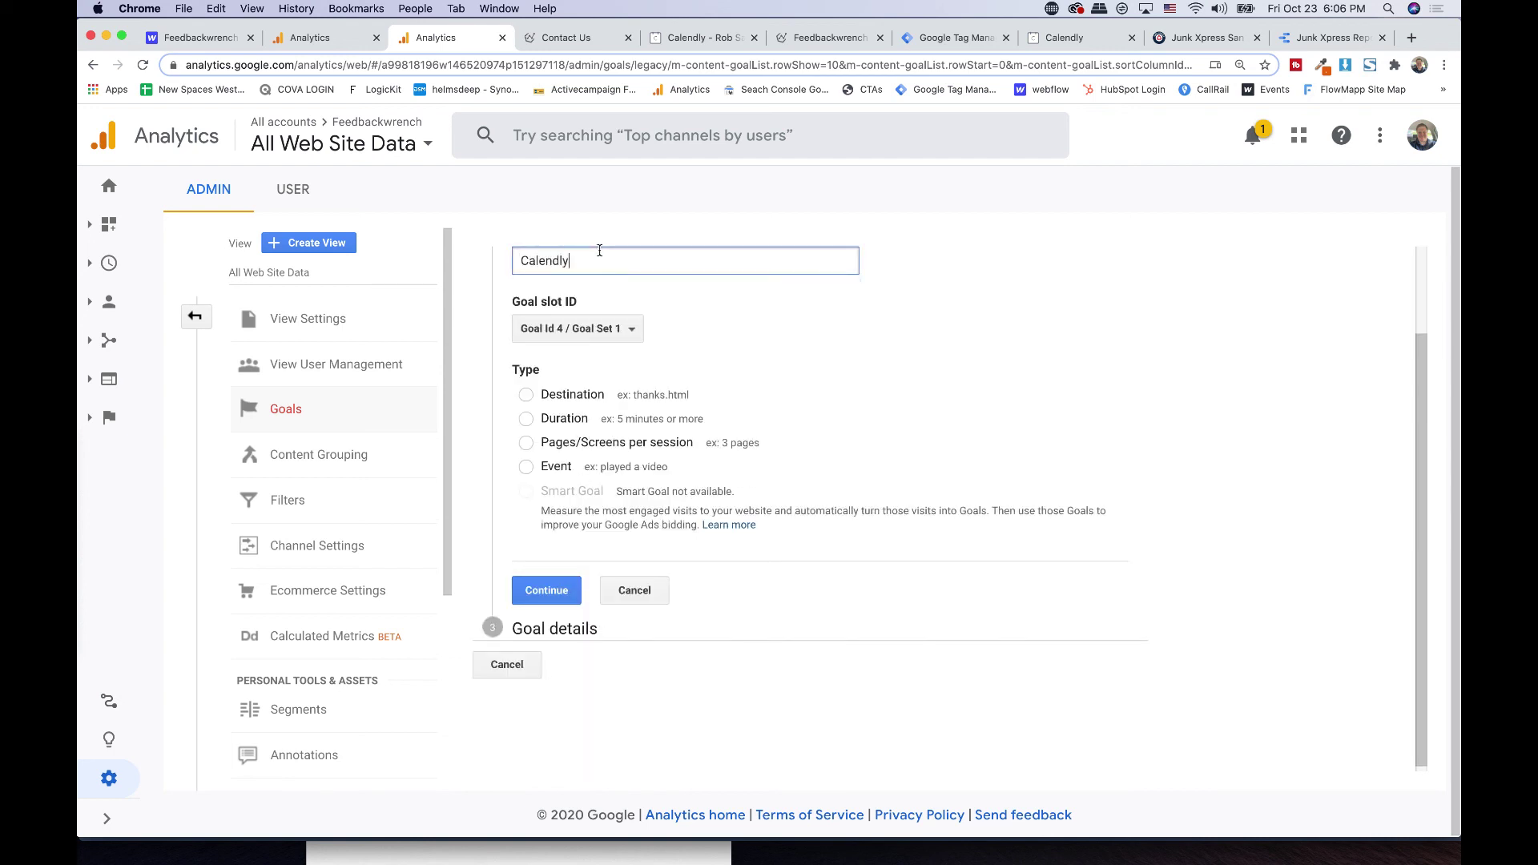
{"action": "left_click", "coordinate": [558, 466]}
{"action": "left_click", "coordinate": [550, 587]}
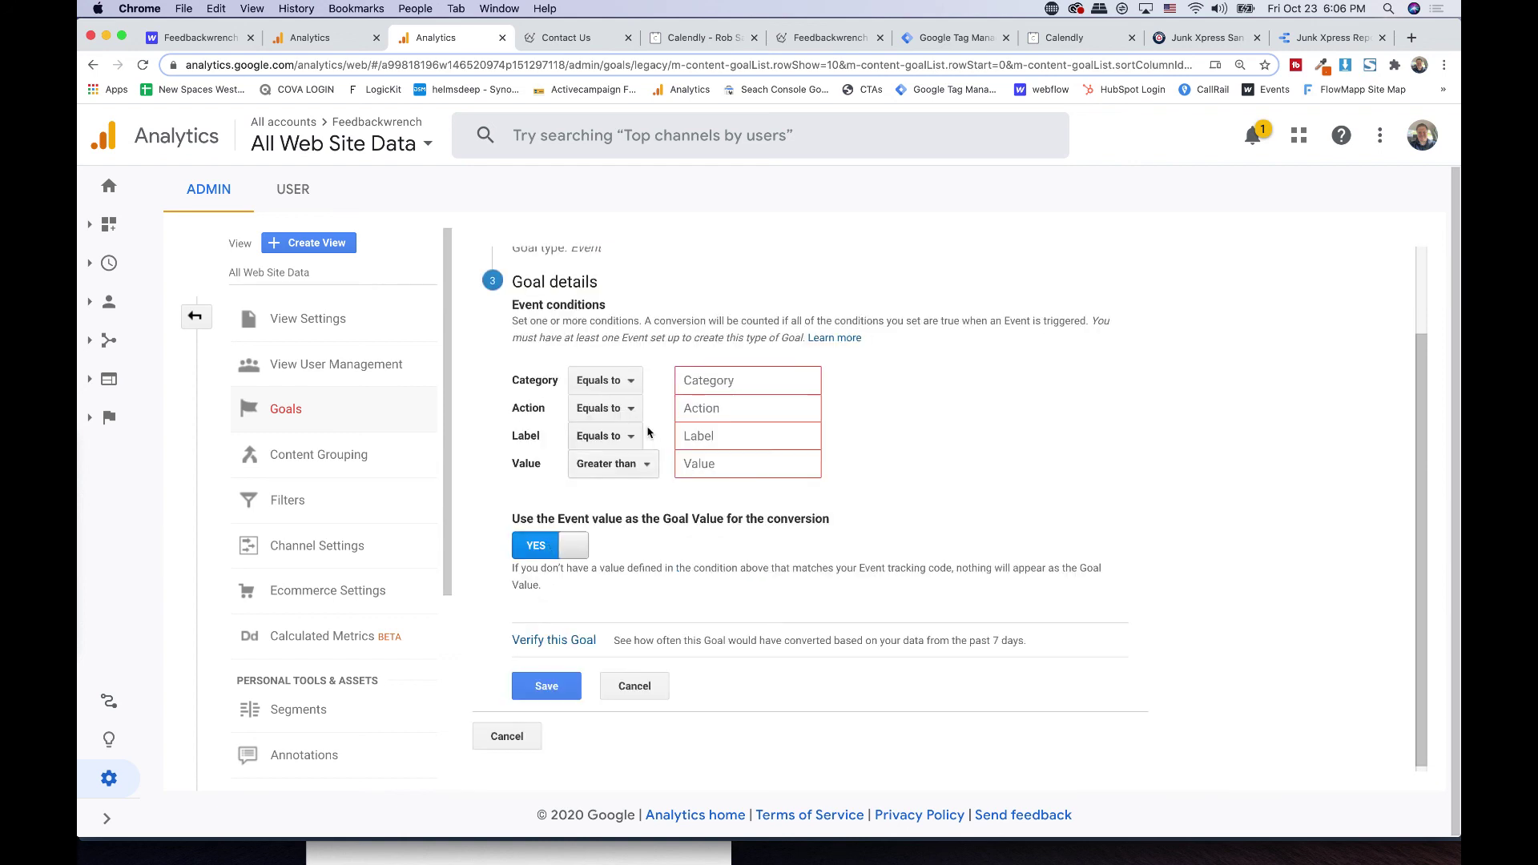
- Set the condition Category equals Calendly, verify the goal, and save it
{"action": "left_click", "coordinate": [740, 380]}
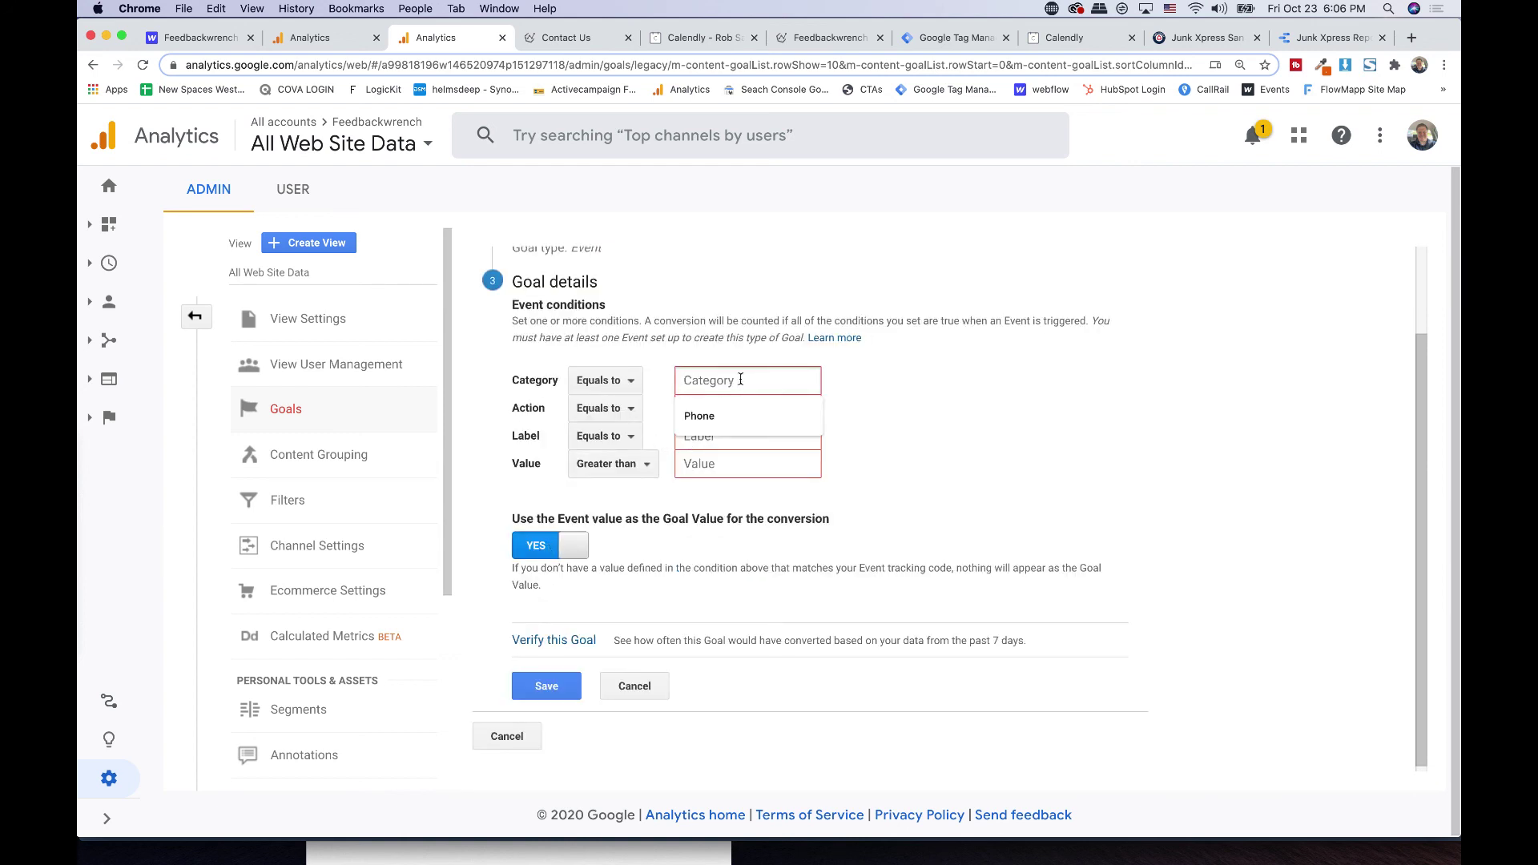
{"action": "type", "text": "Calendly"}
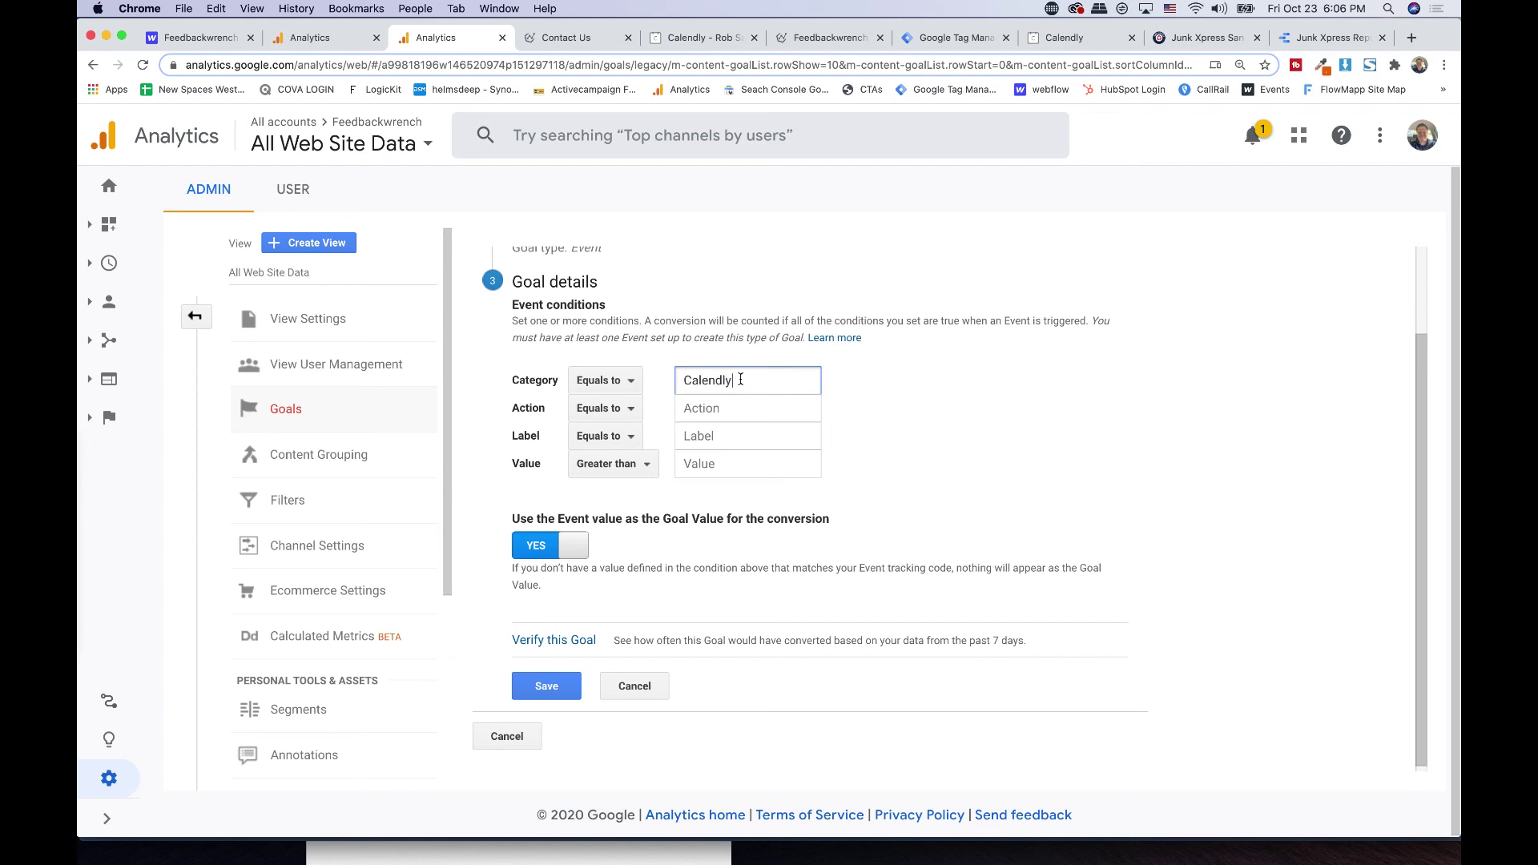
{"action": "left_click", "coordinate": [551, 639]}
{"action": "left_click", "coordinate": [553, 698]}
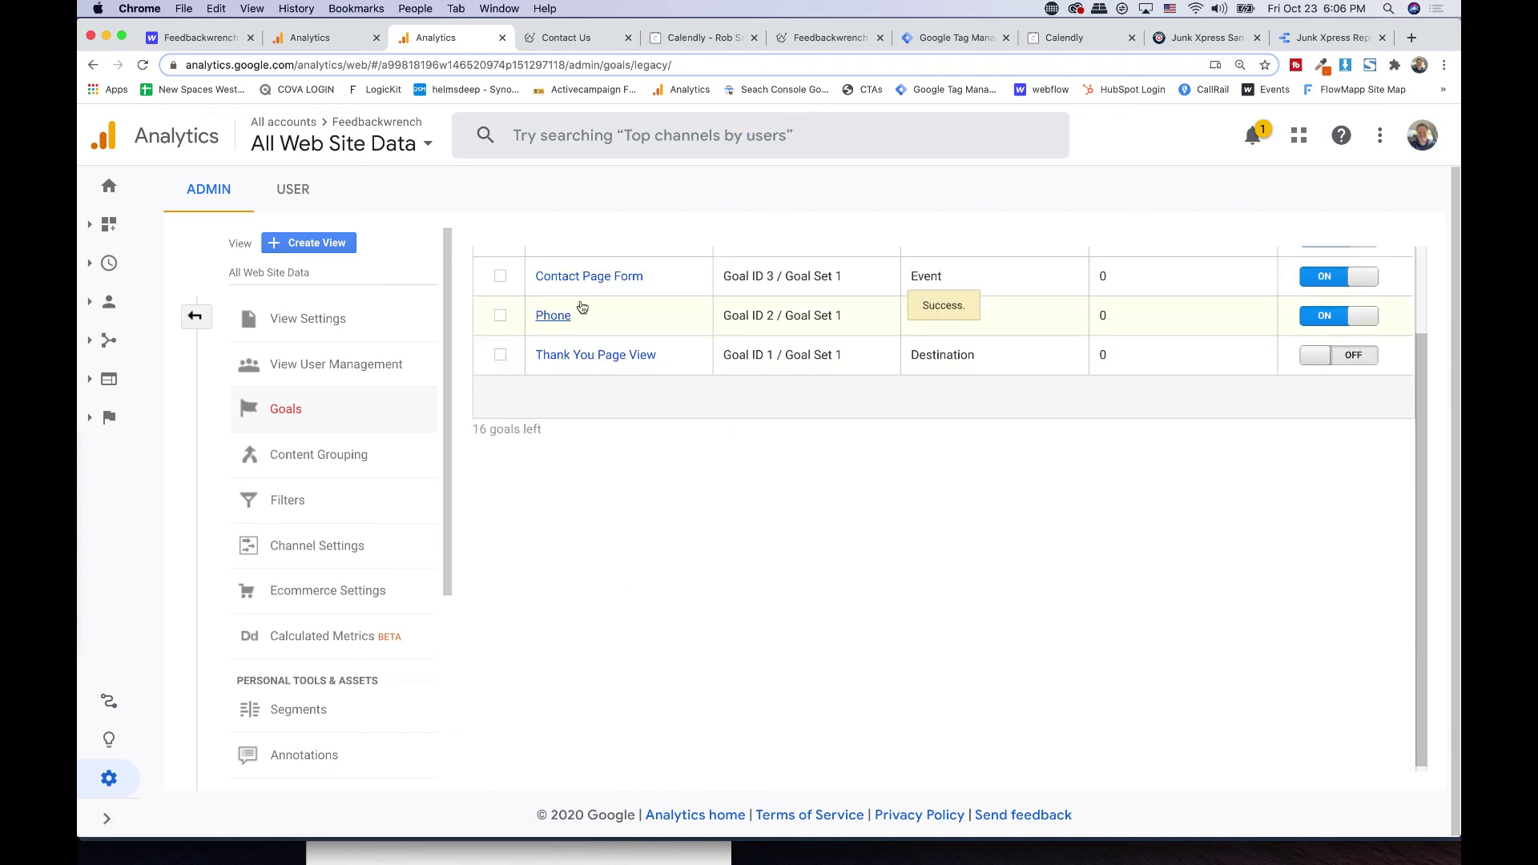
{"action": "scroll", "coordinate": [584, 312], "scroll_direction": "up", "scroll_amount": 3}
- Create a new Custom goal named 'Email' with the Event type
{"action": "left_click", "coordinate": [544, 263]}
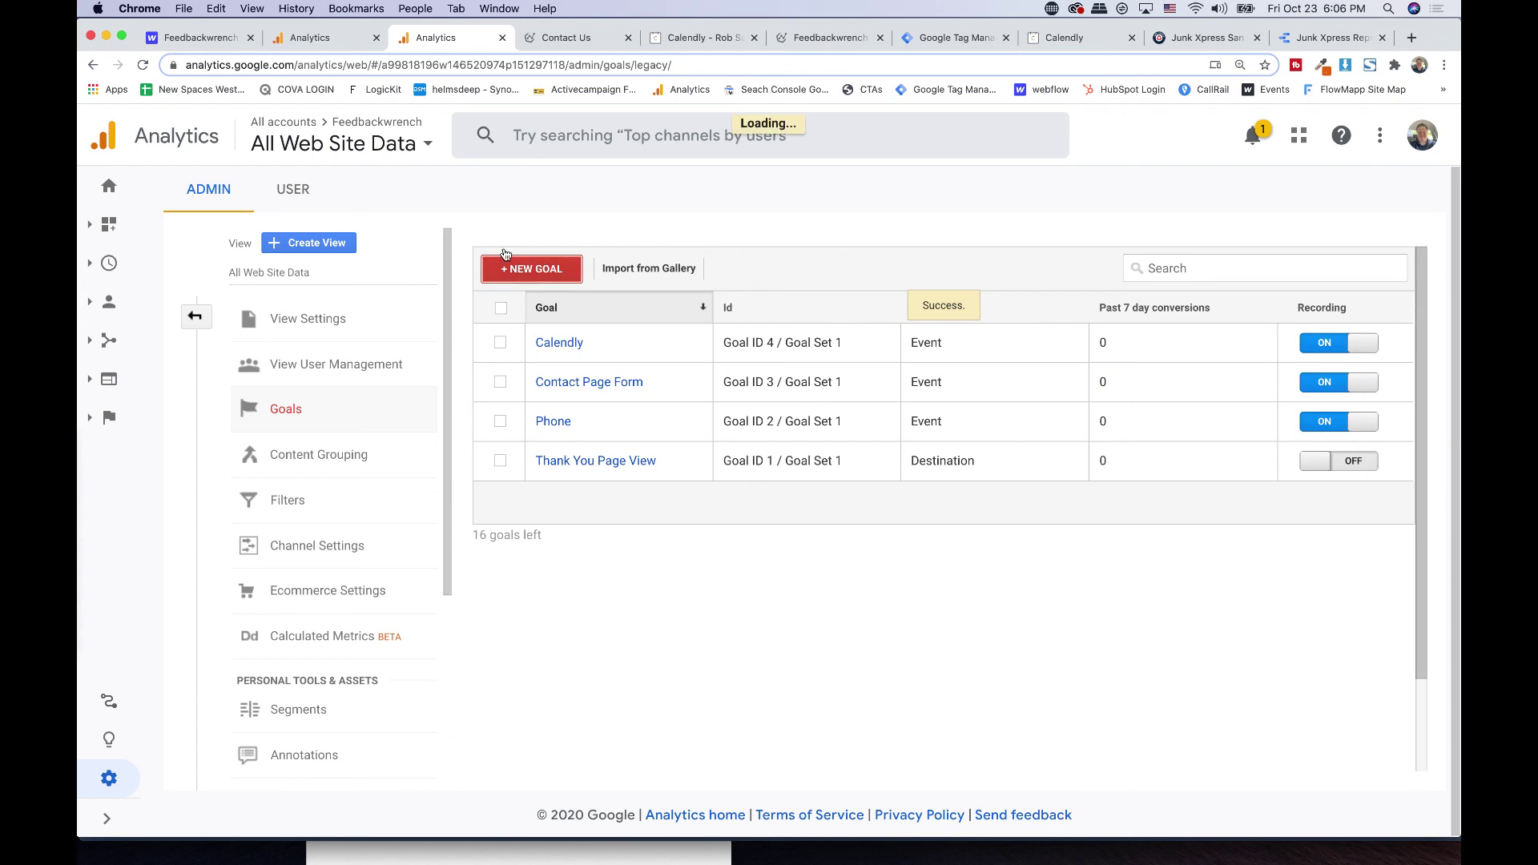
{"action": "scroll", "coordinate": [595, 503], "scroll_direction": "down", "scroll_amount": 3}
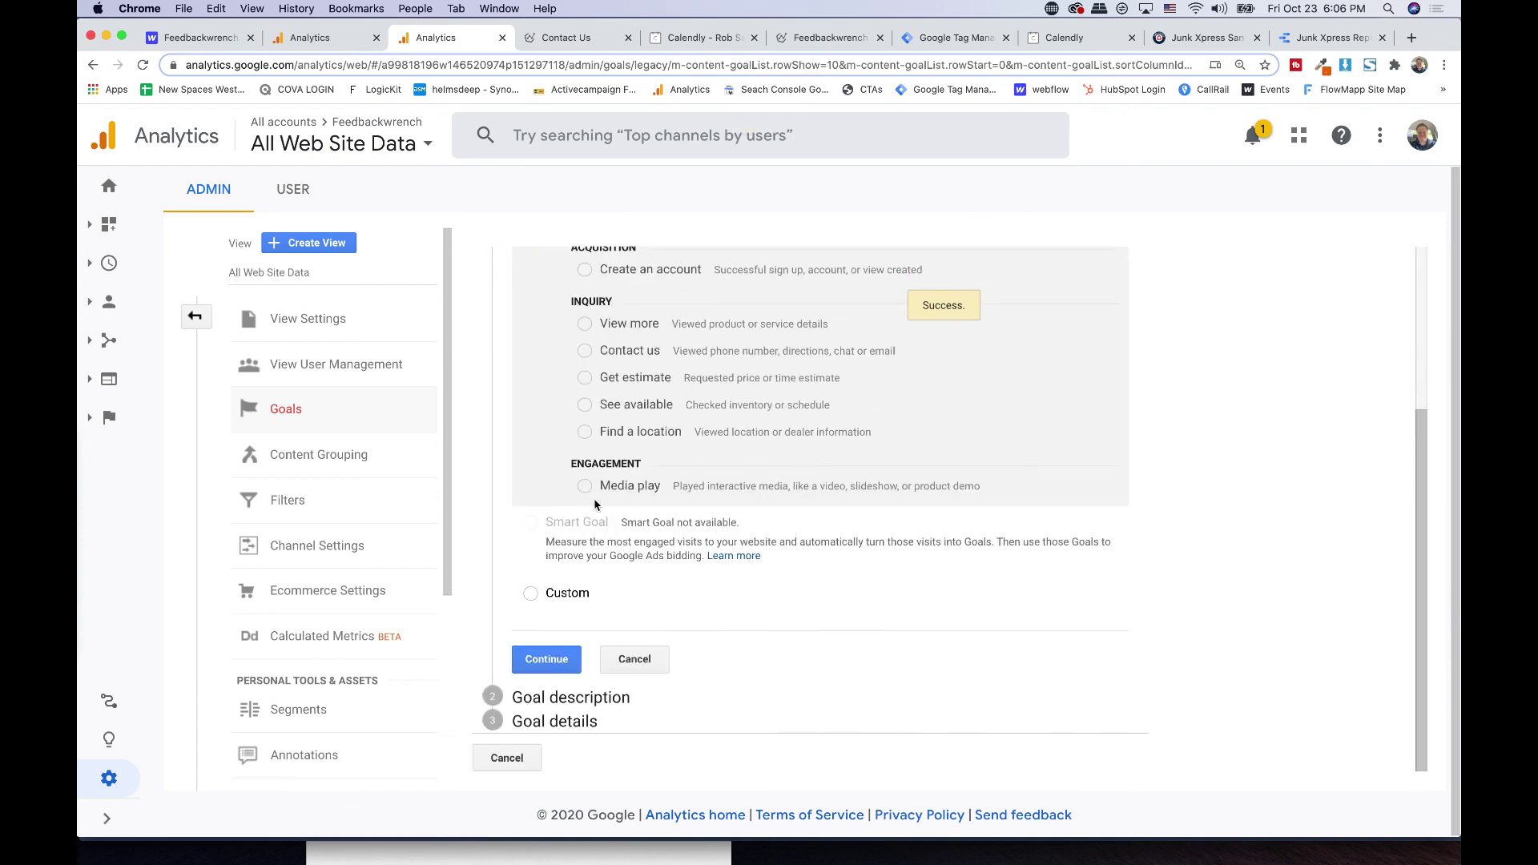
{"action": "left_click", "coordinate": [557, 595]}
{"action": "left_click", "coordinate": [538, 665]}
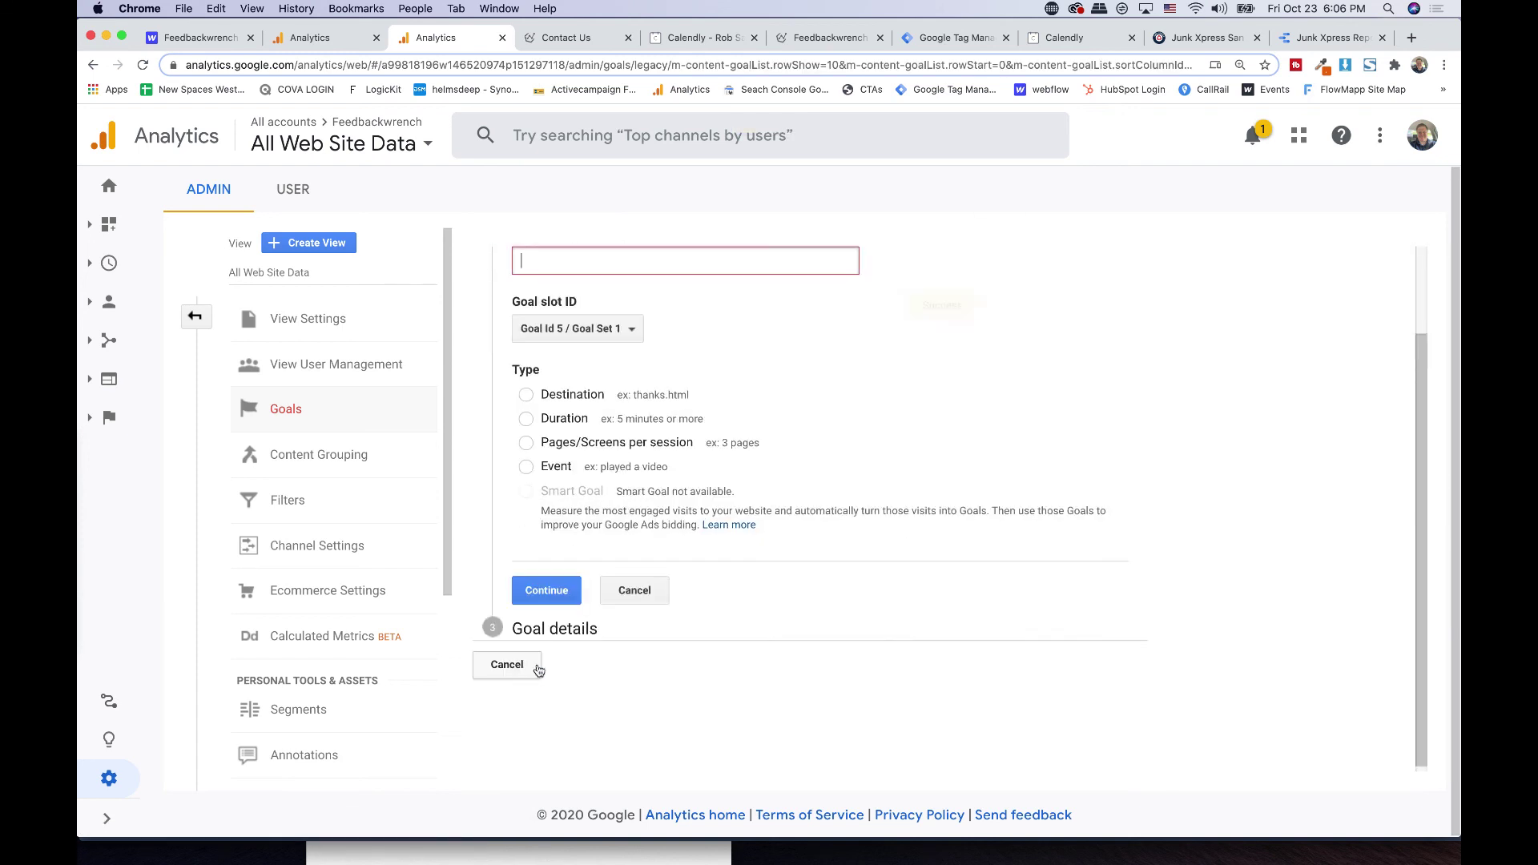
{"action": "left_click", "coordinate": [586, 273]}
{"action": "type", "text": "Email"}
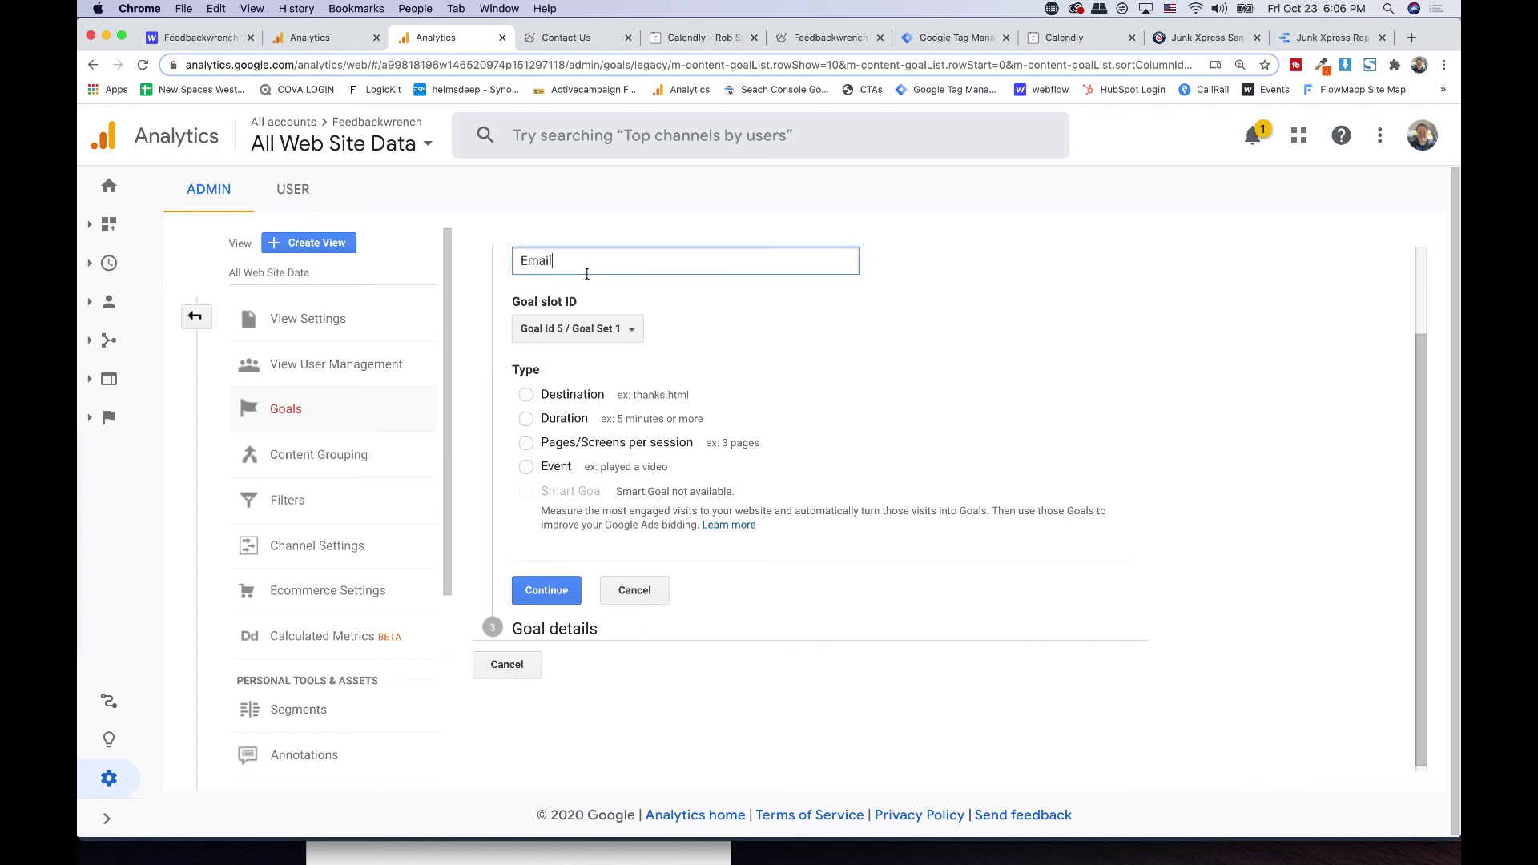
{"action": "left_click", "coordinate": [543, 468]}
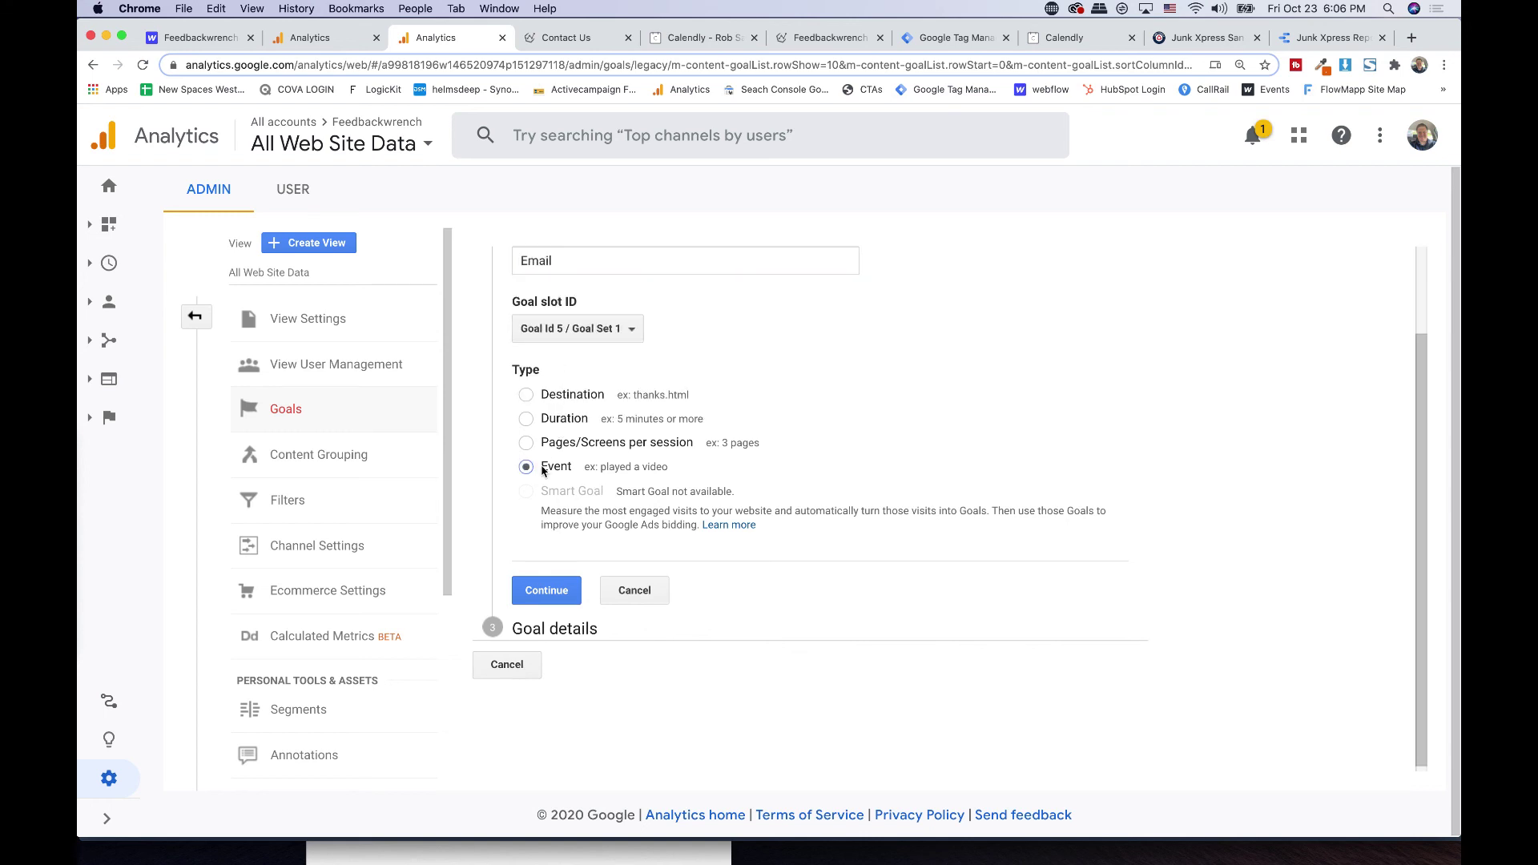
{"action": "left_click", "coordinate": [545, 590]}
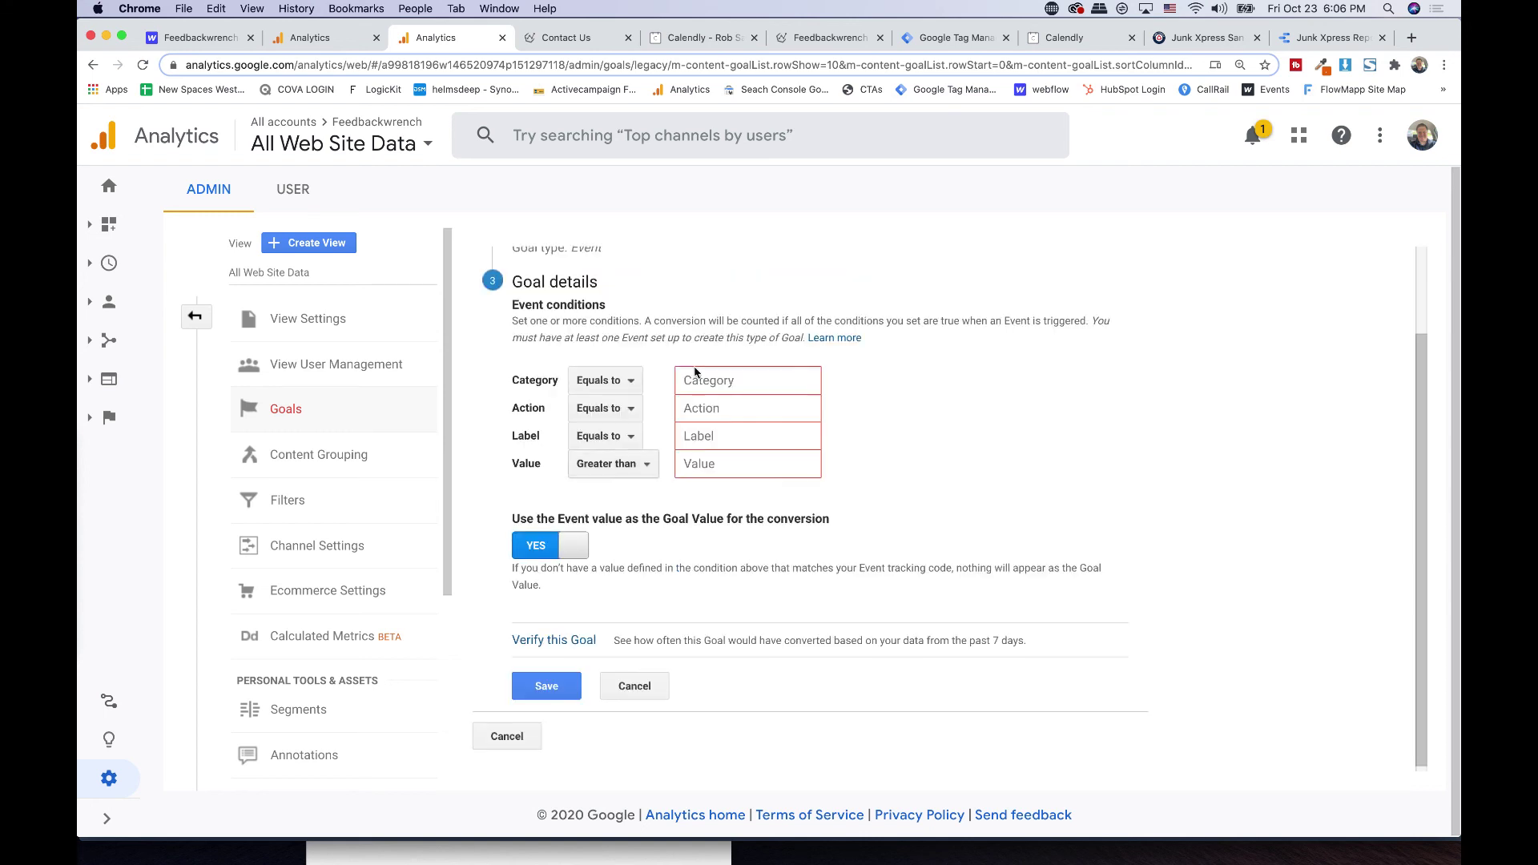
- Set the condition Category equals Email, verify against the past 7 days, and save
{"action": "left_click", "coordinate": [728, 381]}
{"action": "type", "text": "Email"}
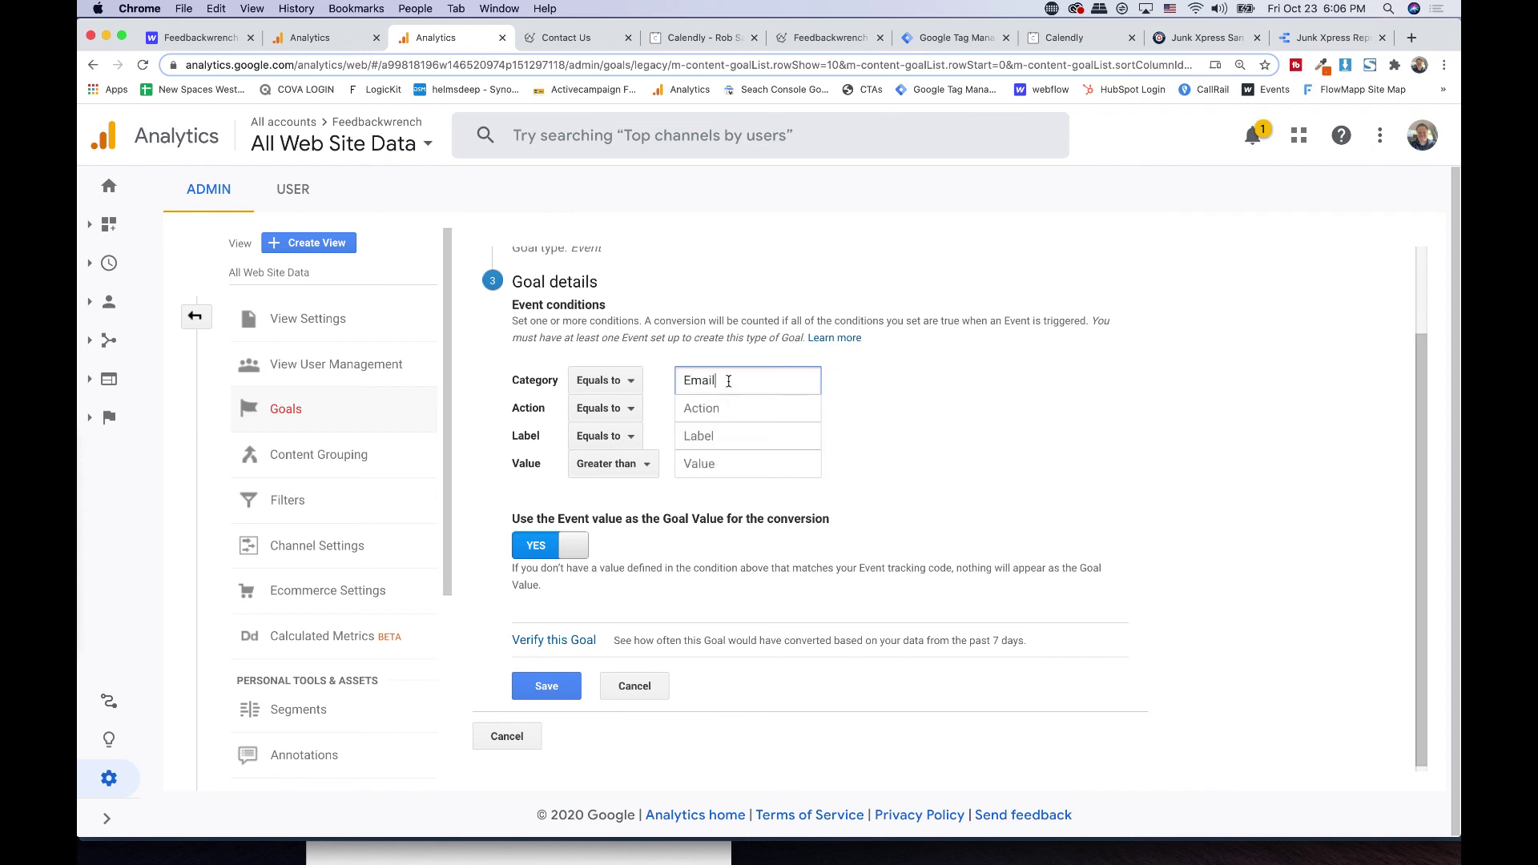
{"action": "left_click", "coordinate": [552, 639]}
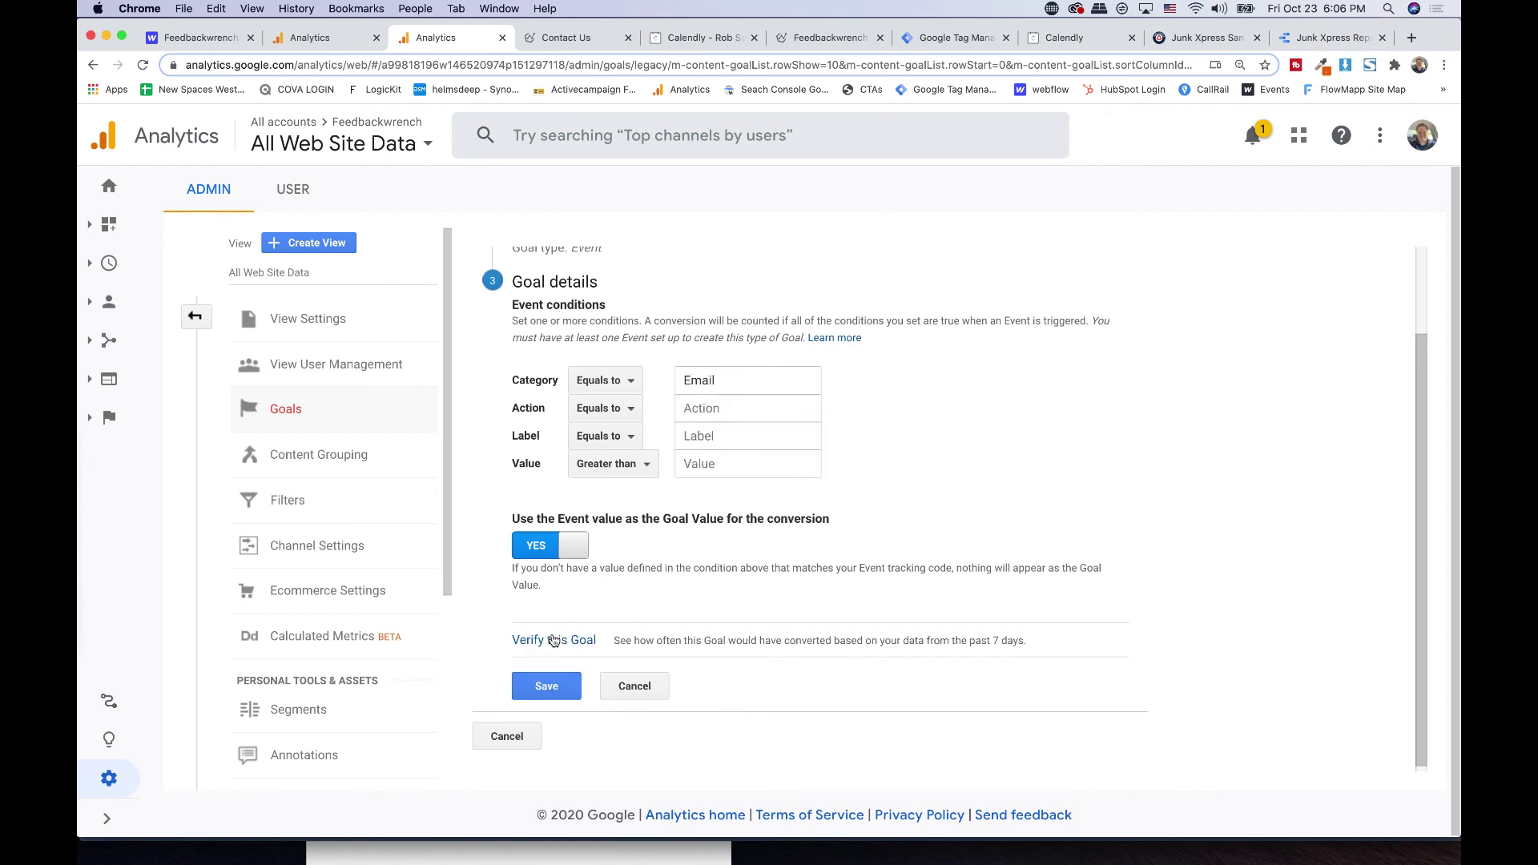
{"action": "left_click", "coordinate": [548, 701]}
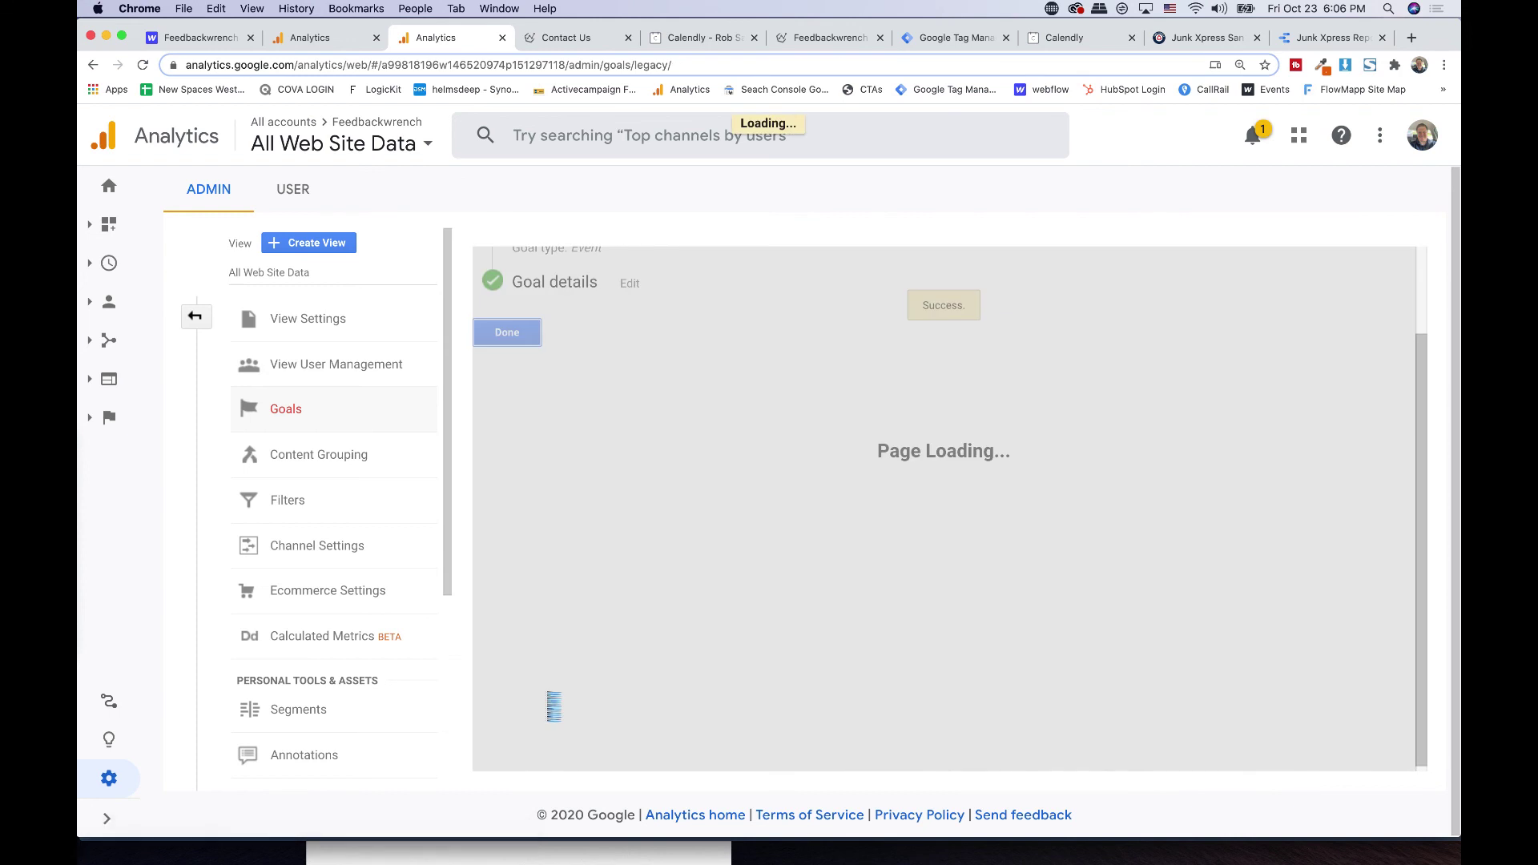
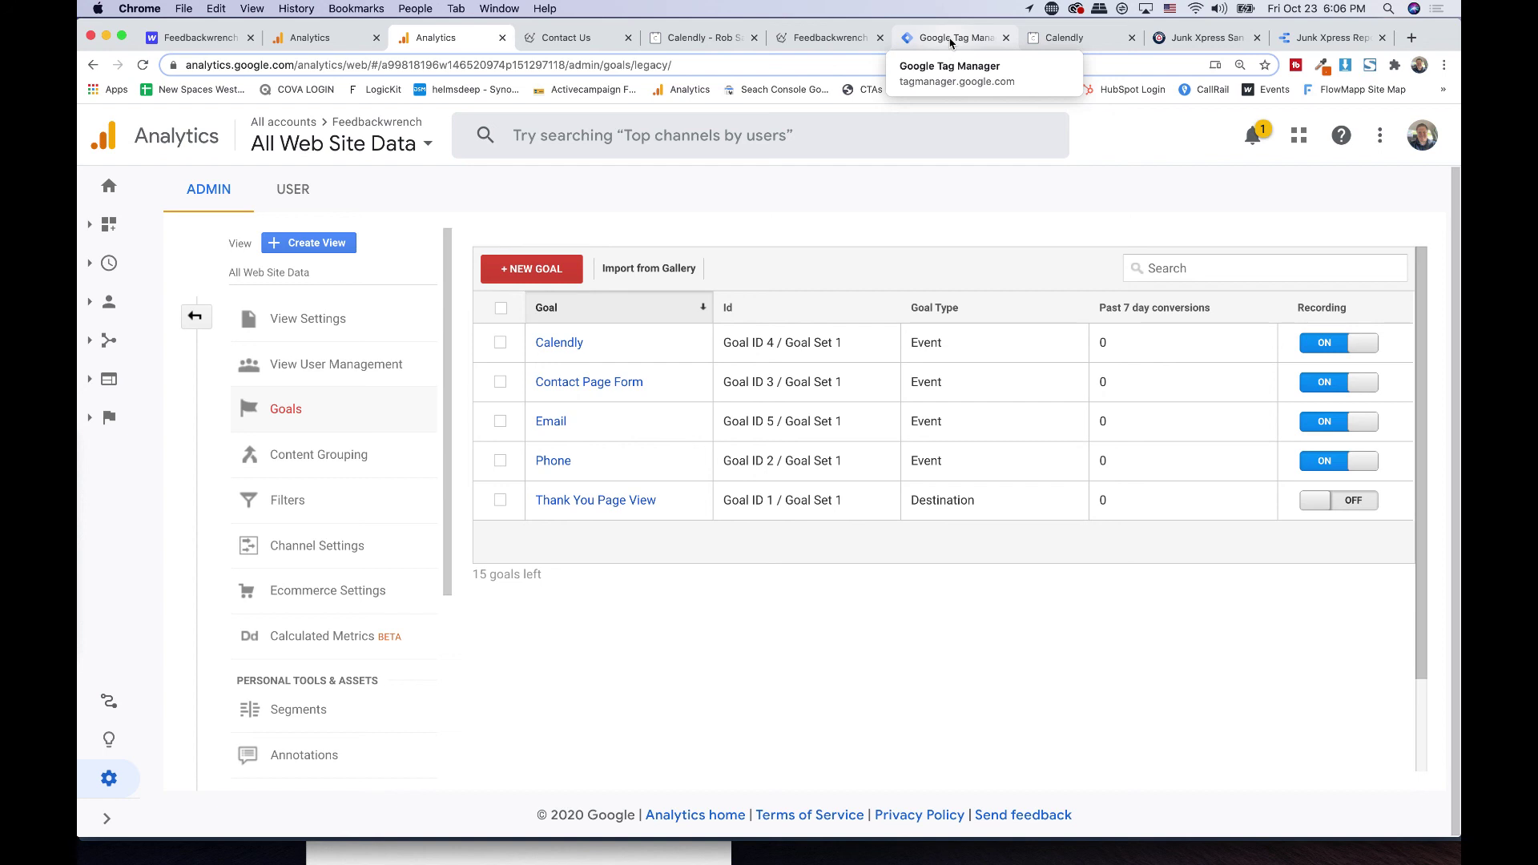
{"action": "left_click", "coordinate": [950, 43]}
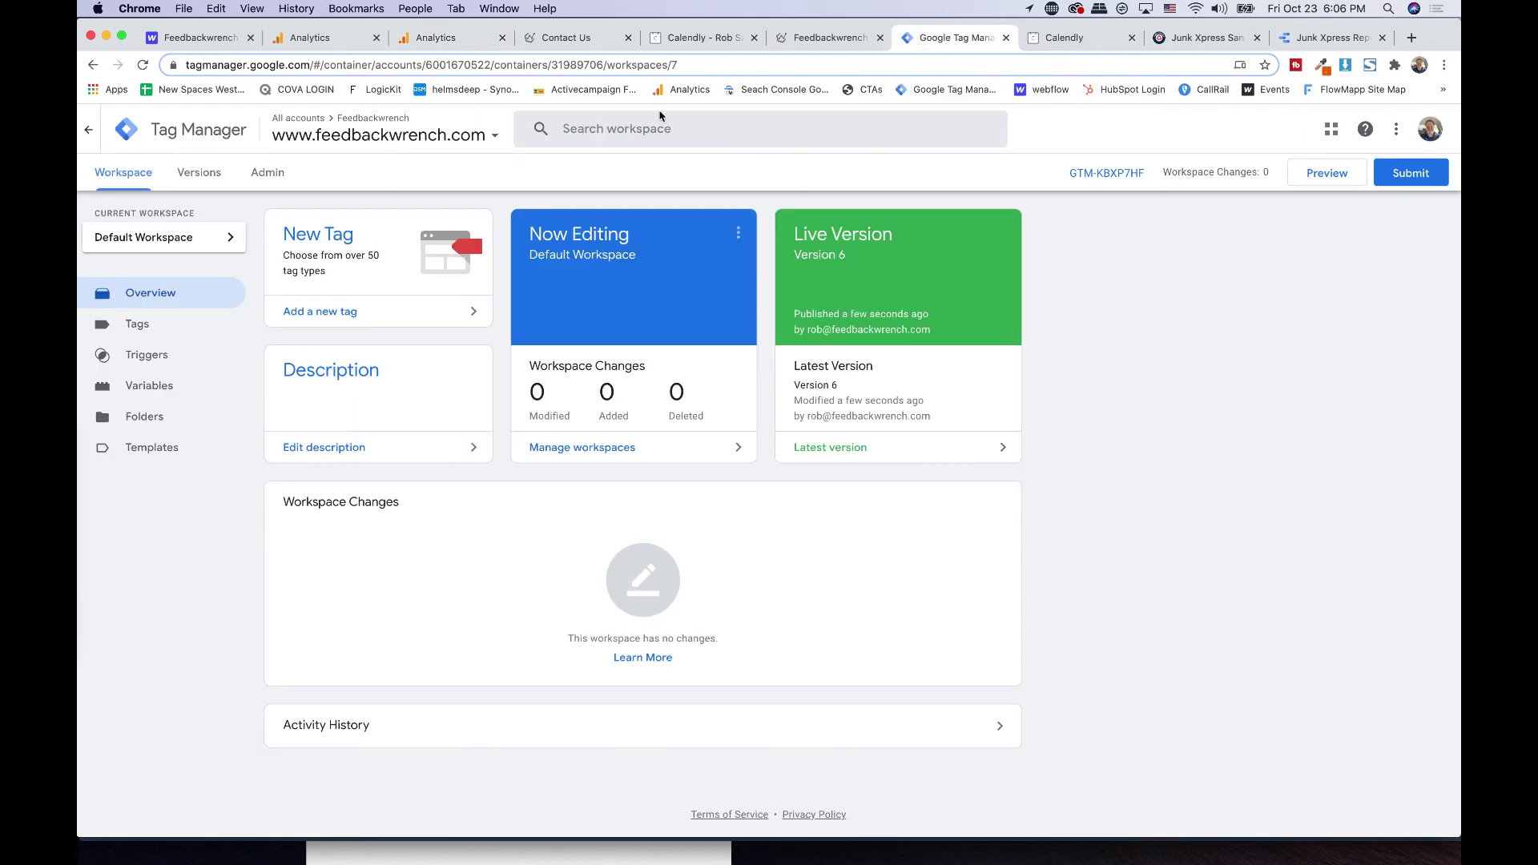
- Enable the Scroll Depth Threshold, Percent Visible and On-Screen Duration built-in variables
{"action": "left_click", "coordinate": [151, 392]}
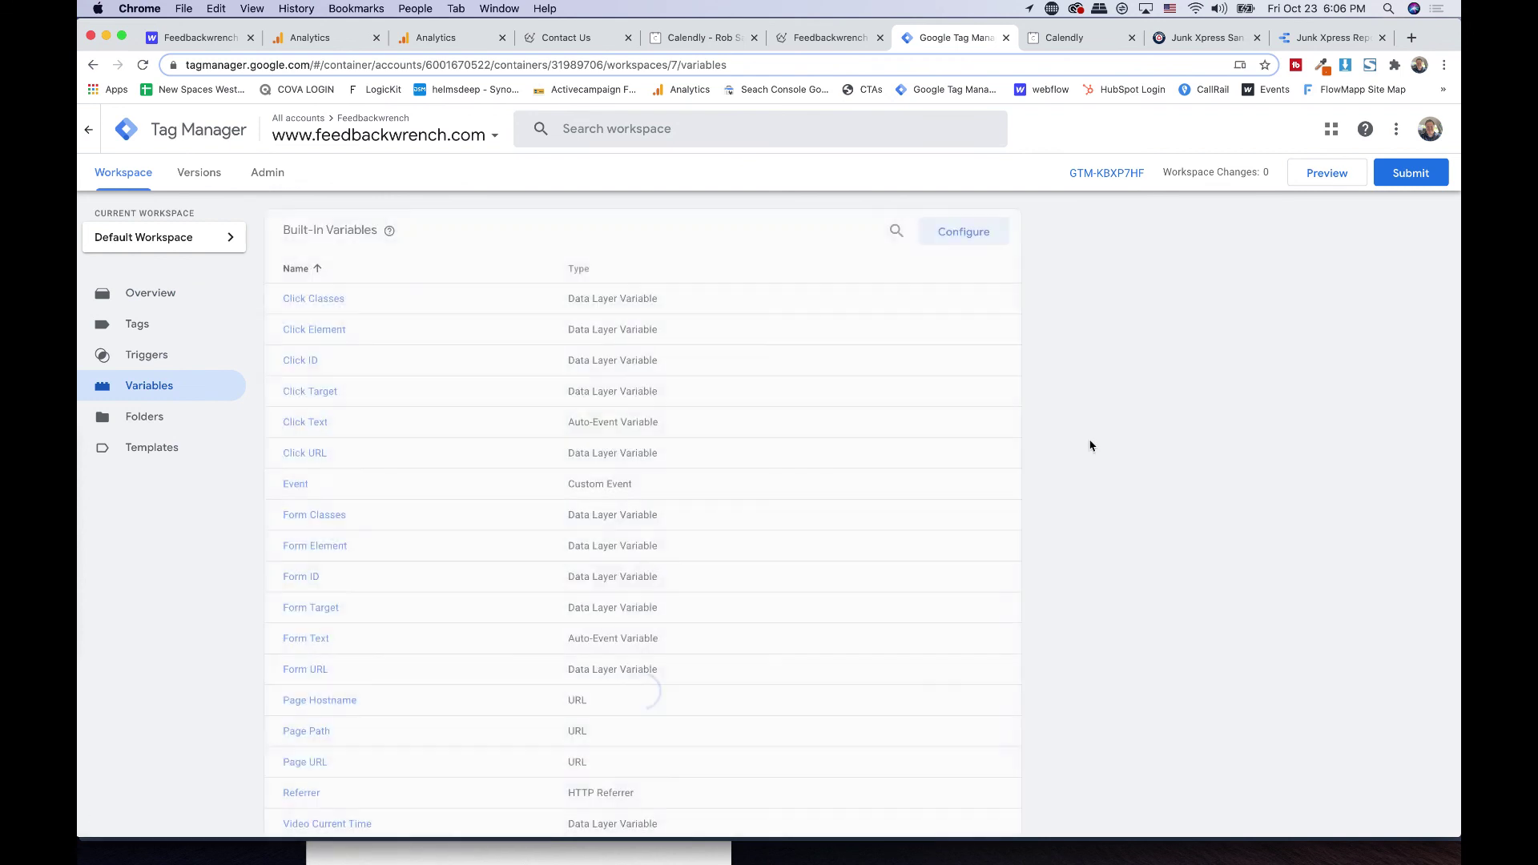
{"action": "scroll", "coordinate": [790, 453], "scroll_direction": "down", "scroll_amount": 5}
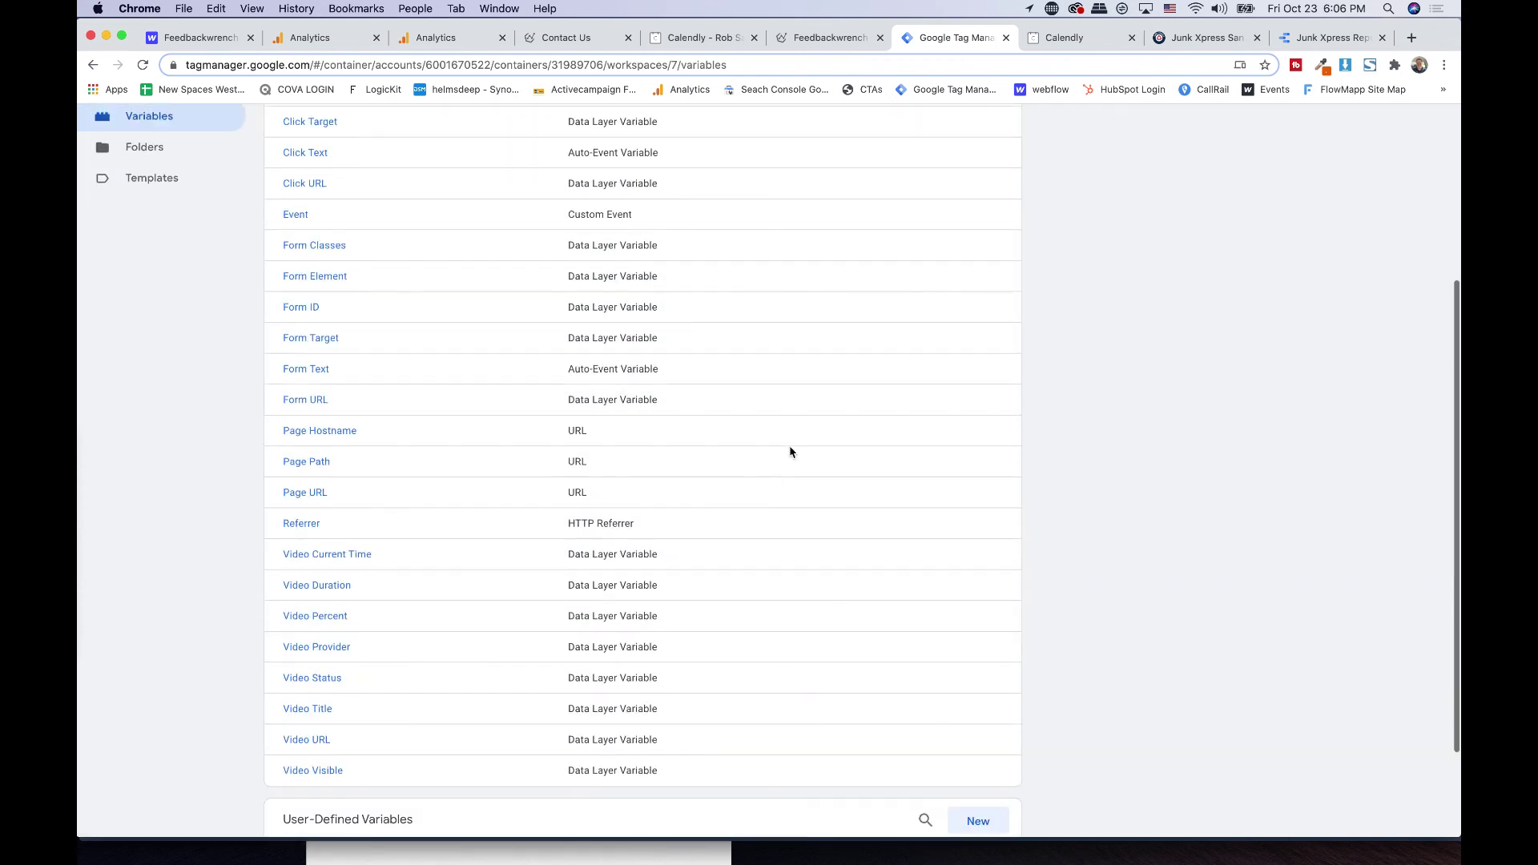
{"action": "scroll", "coordinate": [789, 449], "scroll_direction": "up", "scroll_amount": 5}
{"action": "left_click", "coordinate": [998, 245]}
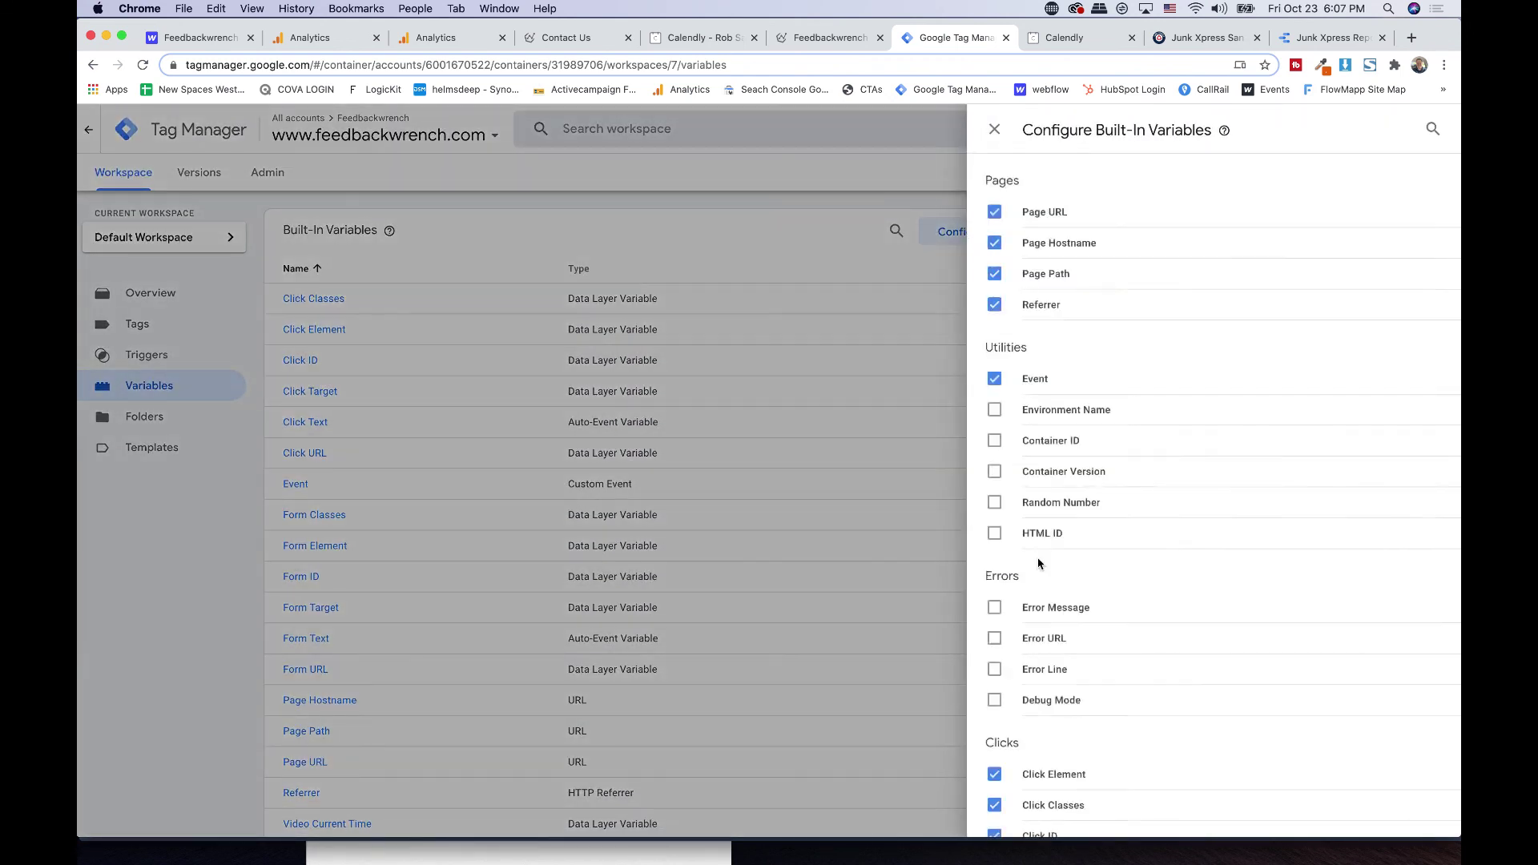
{"action": "scroll", "coordinate": [1039, 563], "scroll_direction": "down", "scroll_amount": 15}
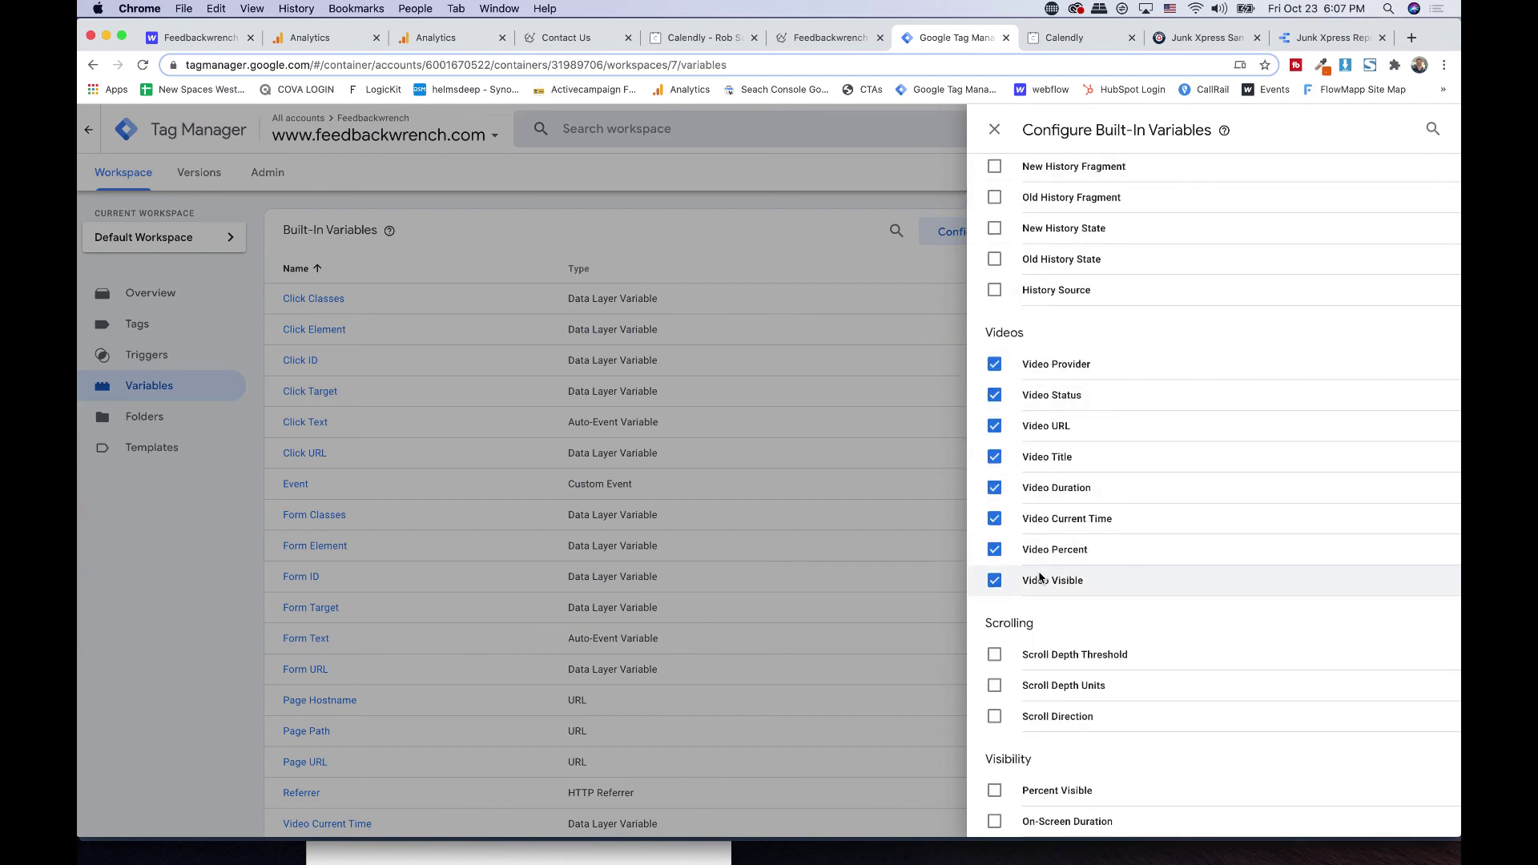
{"action": "left_click", "coordinate": [1062, 657]}
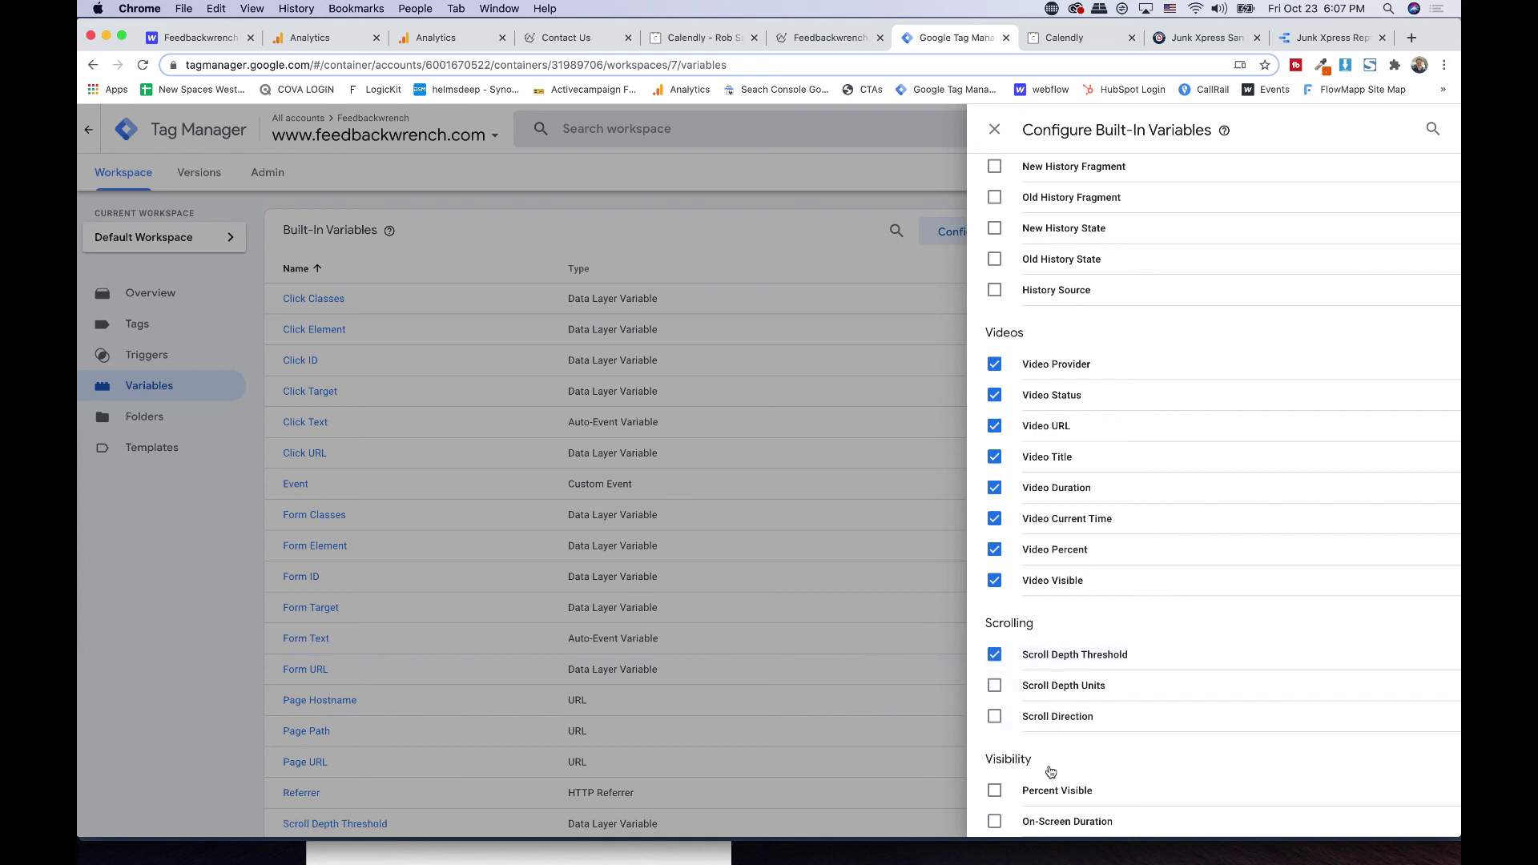
{"action": "left_click", "coordinate": [1055, 791]}
{"action": "left_click", "coordinate": [1079, 824]}
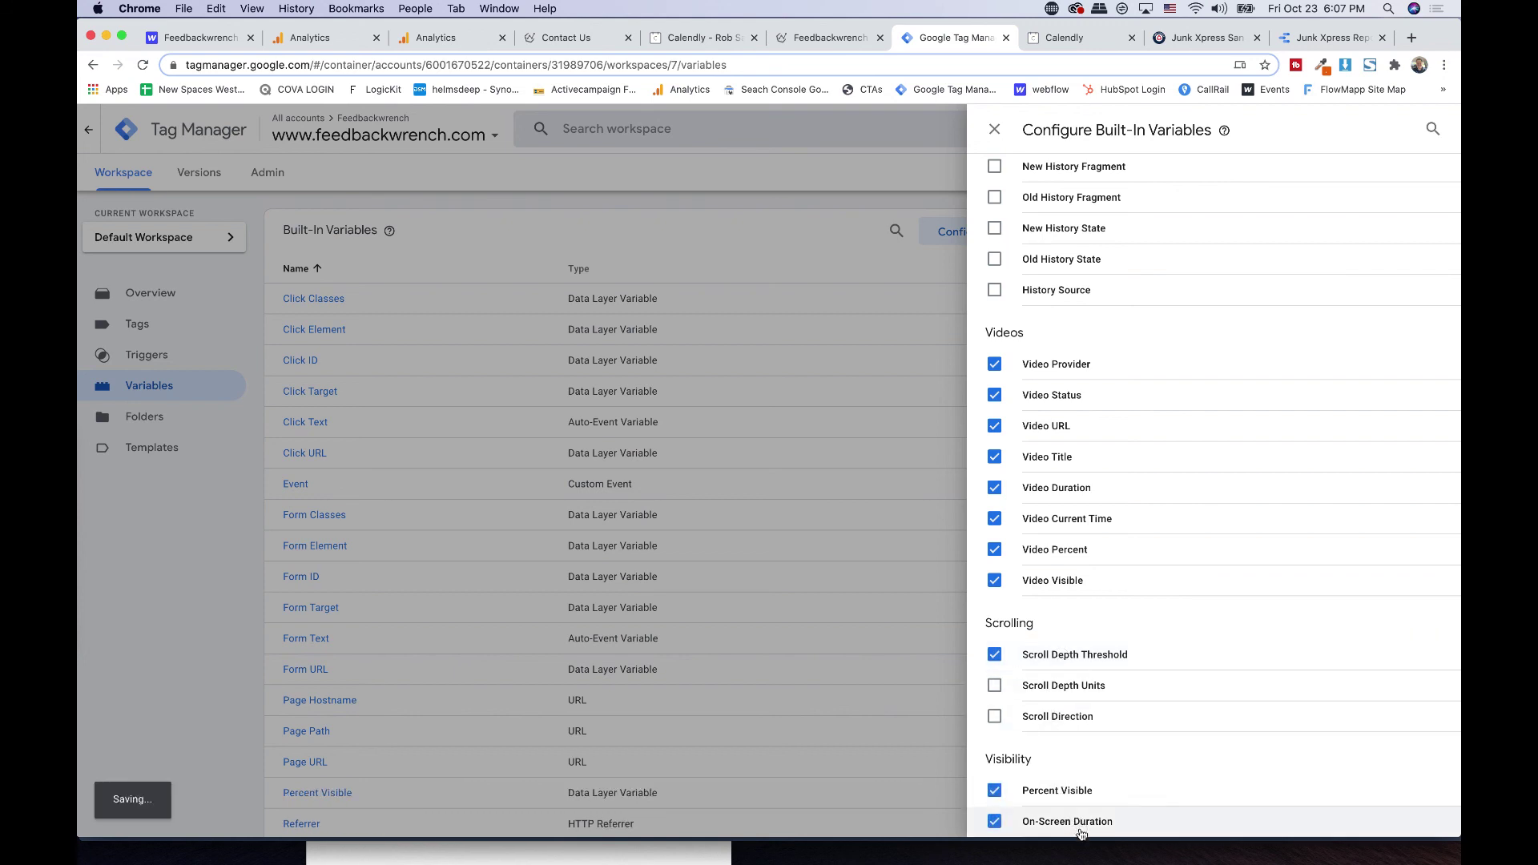
{"action": "left_click", "coordinate": [995, 130]}
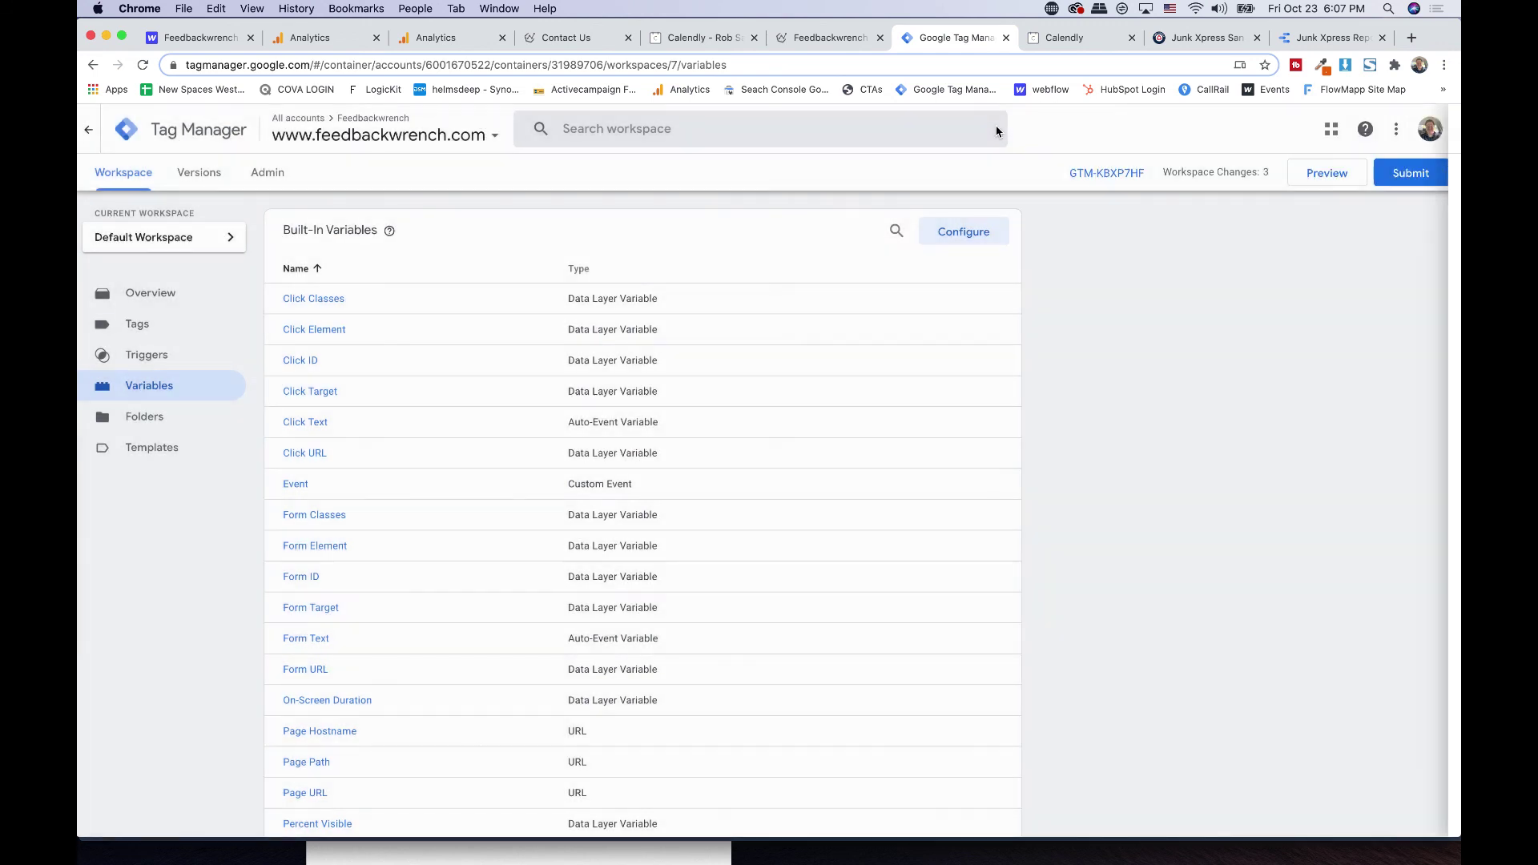
{"action": "left_click", "coordinate": [146, 355]}
- Create a new trigger and name it 'Video View 2 Minutes'
{"action": "left_click", "coordinate": [976, 231]}
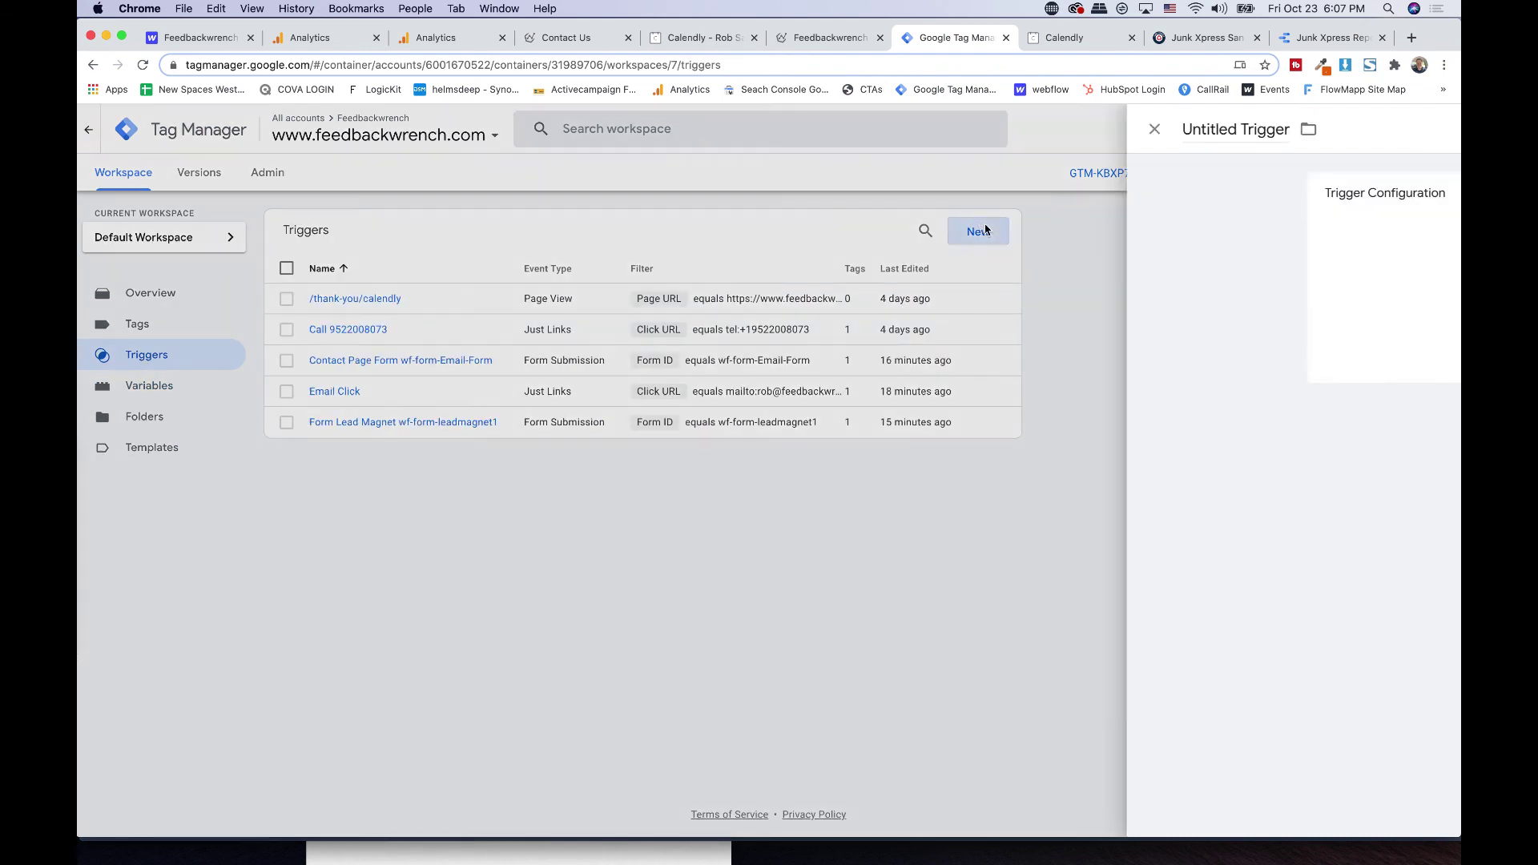
{"action": "left_click", "coordinate": [518, 130]}
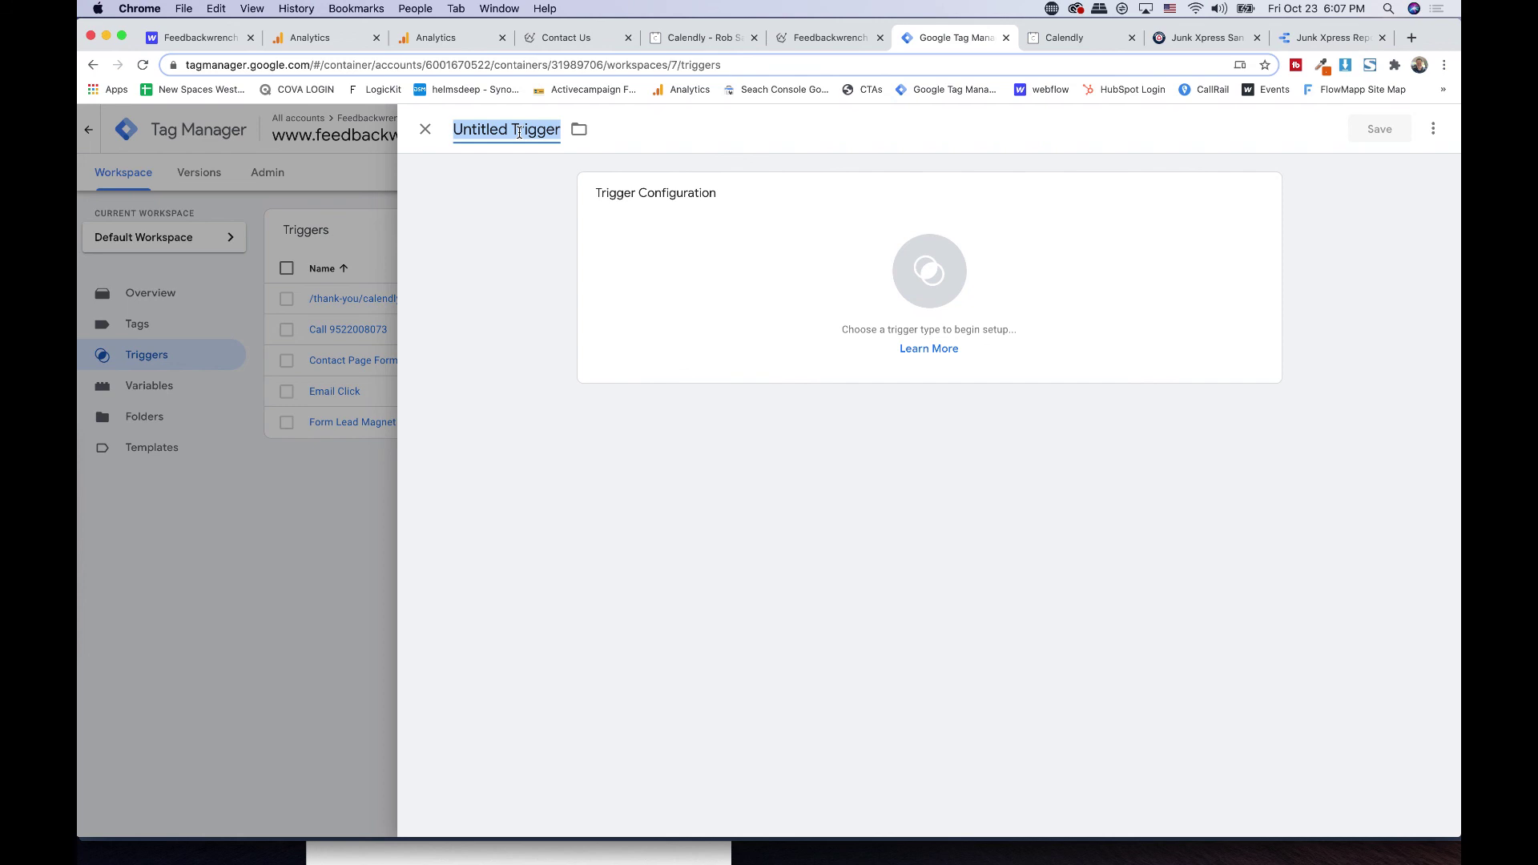
{"action": "type", "text": "2 Minute"}
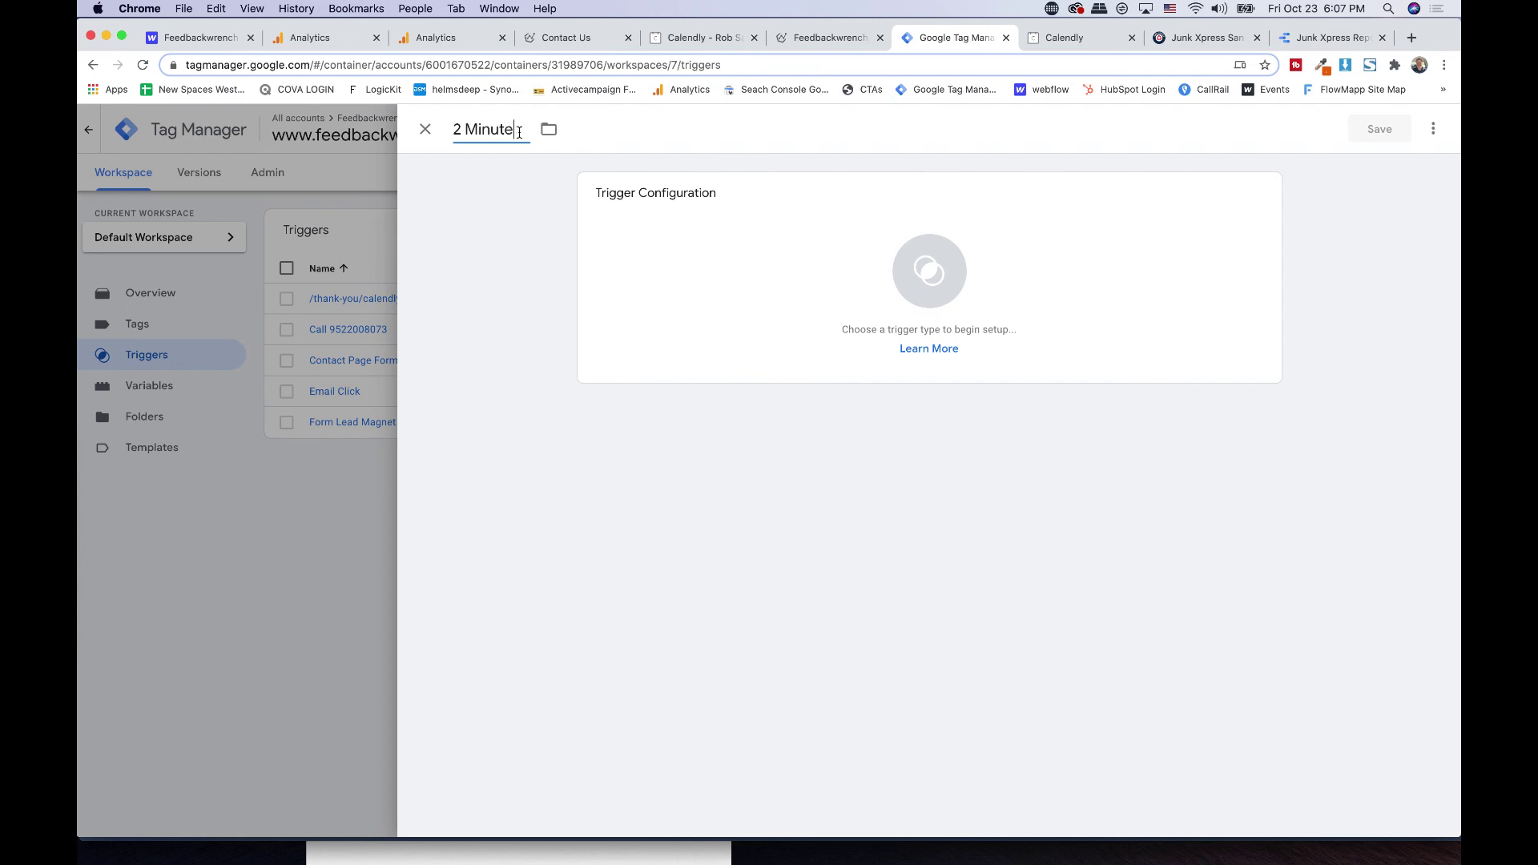
{"action": "type", "text": " Duration"}
{"action": "key", "text": "BackSpace"}
{"action": "key", "text": "BackSpace"}
{"action": "key", "text": "BackSpace"}
{"action": "key", "text": "BackSpace"}
{"action": "key", "text": "BackSpace"}
{"action": "key", "text": "BackSpace"}
{"action": "key", "text": "BackSpace"}
{"action": "key", "text": "BackSpace"}
{"action": "key", "text": "BackSpace"}
{"action": "key", "text": "BackSpace"}
{"action": "key", "text": "BackSpace"}
{"action": "key", "text": "BackSpace"}
{"action": "key", "text": "BackSpace"}
{"action": "key", "text": "BackSpace"}
{"action": "key", "text": "BackSpace"}
{"action": "key", "text": "BackSpace"}
{"action": "key", "text": "BackSpace"}
{"action": "type", "text": "Video View 2 Minutes"}
- Set the trigger type to YouTube Video
{"action": "left_click", "coordinate": [715, 265]}
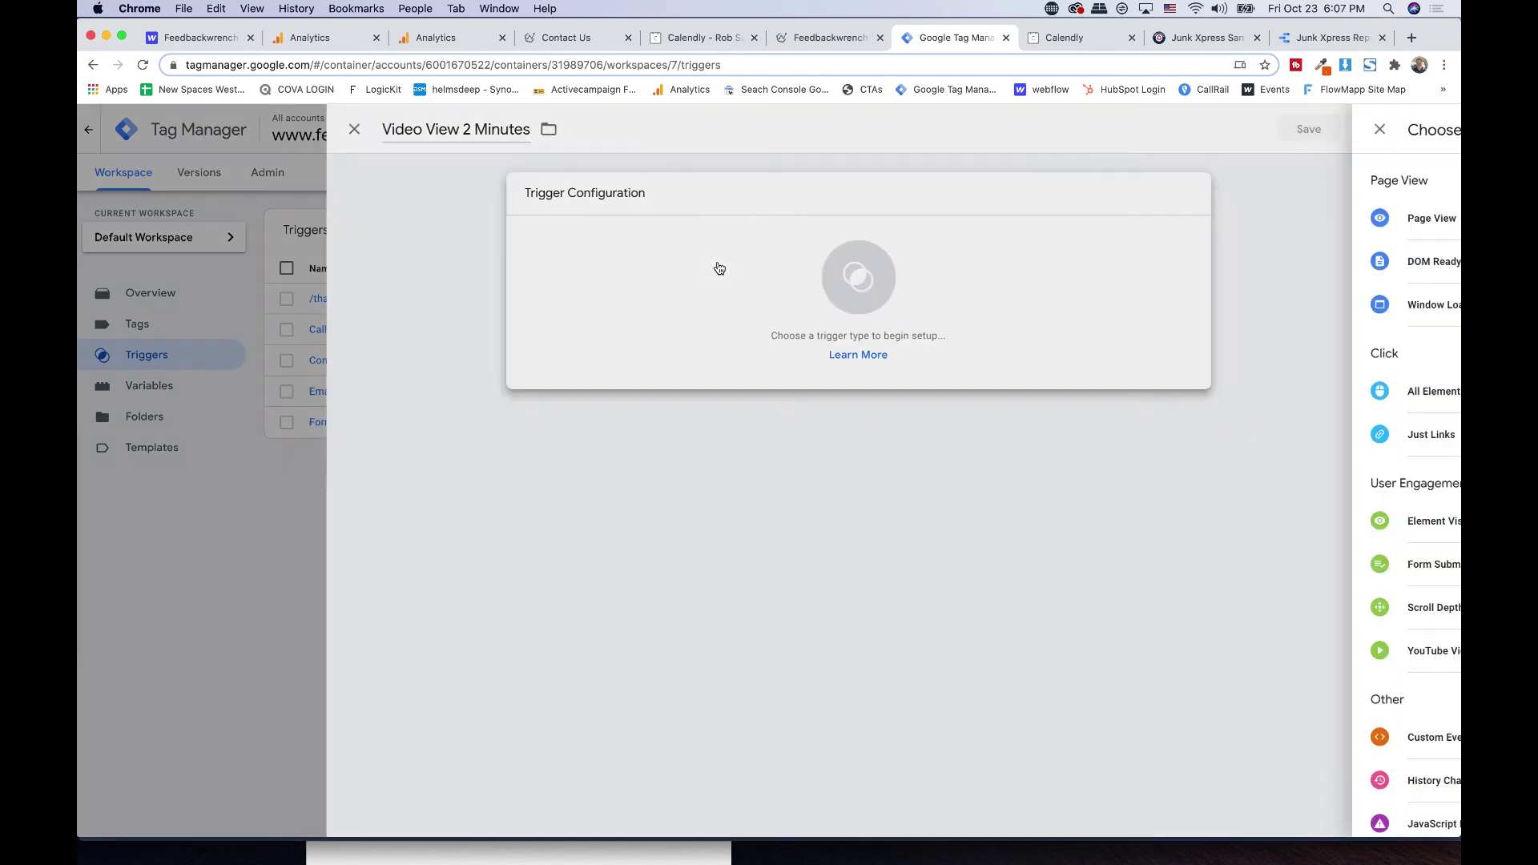
{"action": "scroll", "coordinate": [1122, 522], "scroll_direction": "down", "scroll_amount": 1}
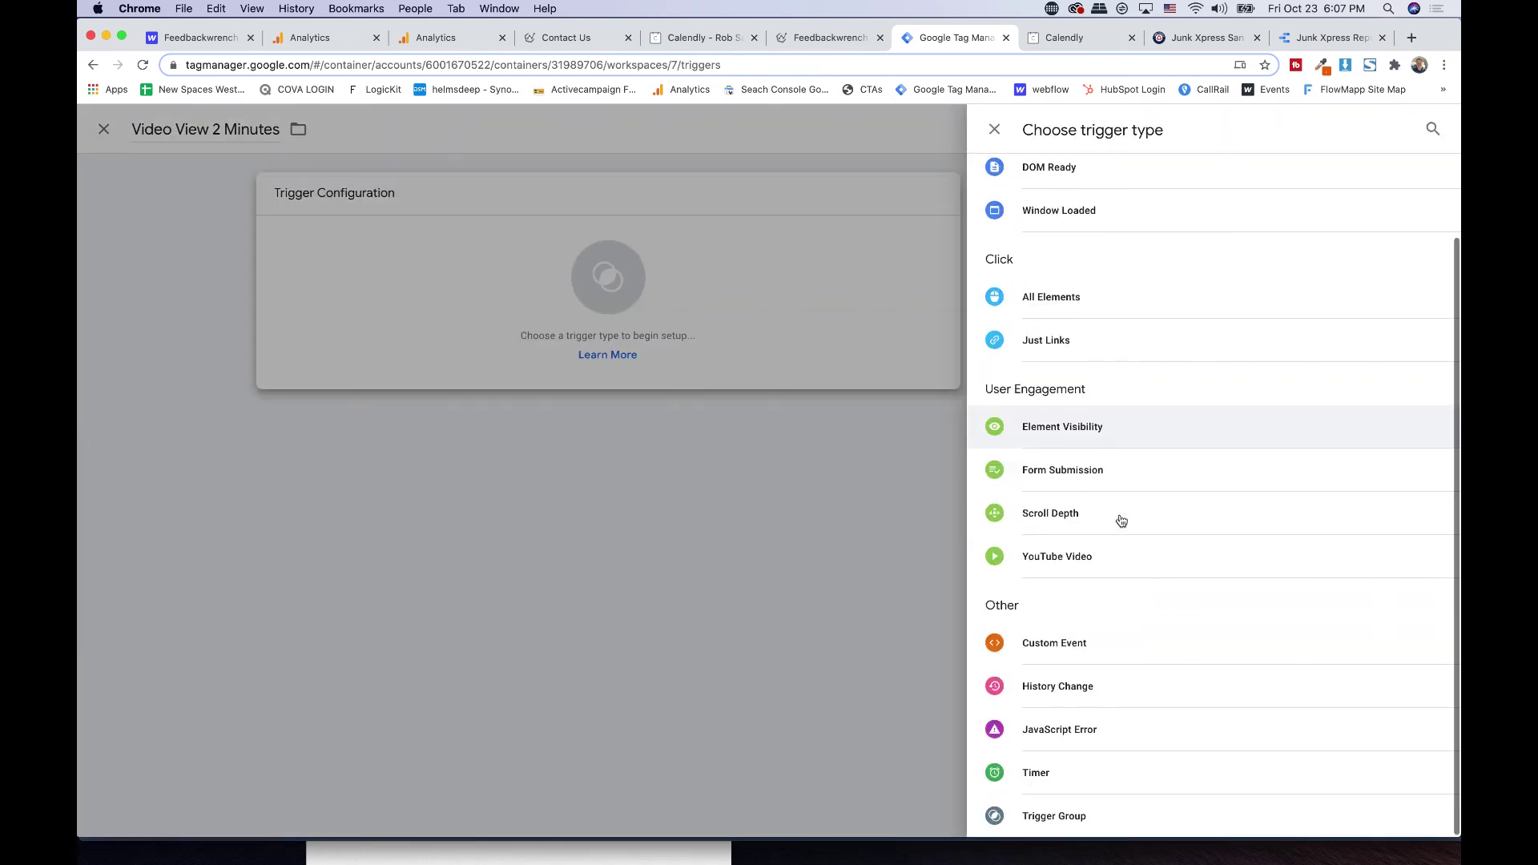
{"action": "left_click", "coordinate": [1057, 556]}
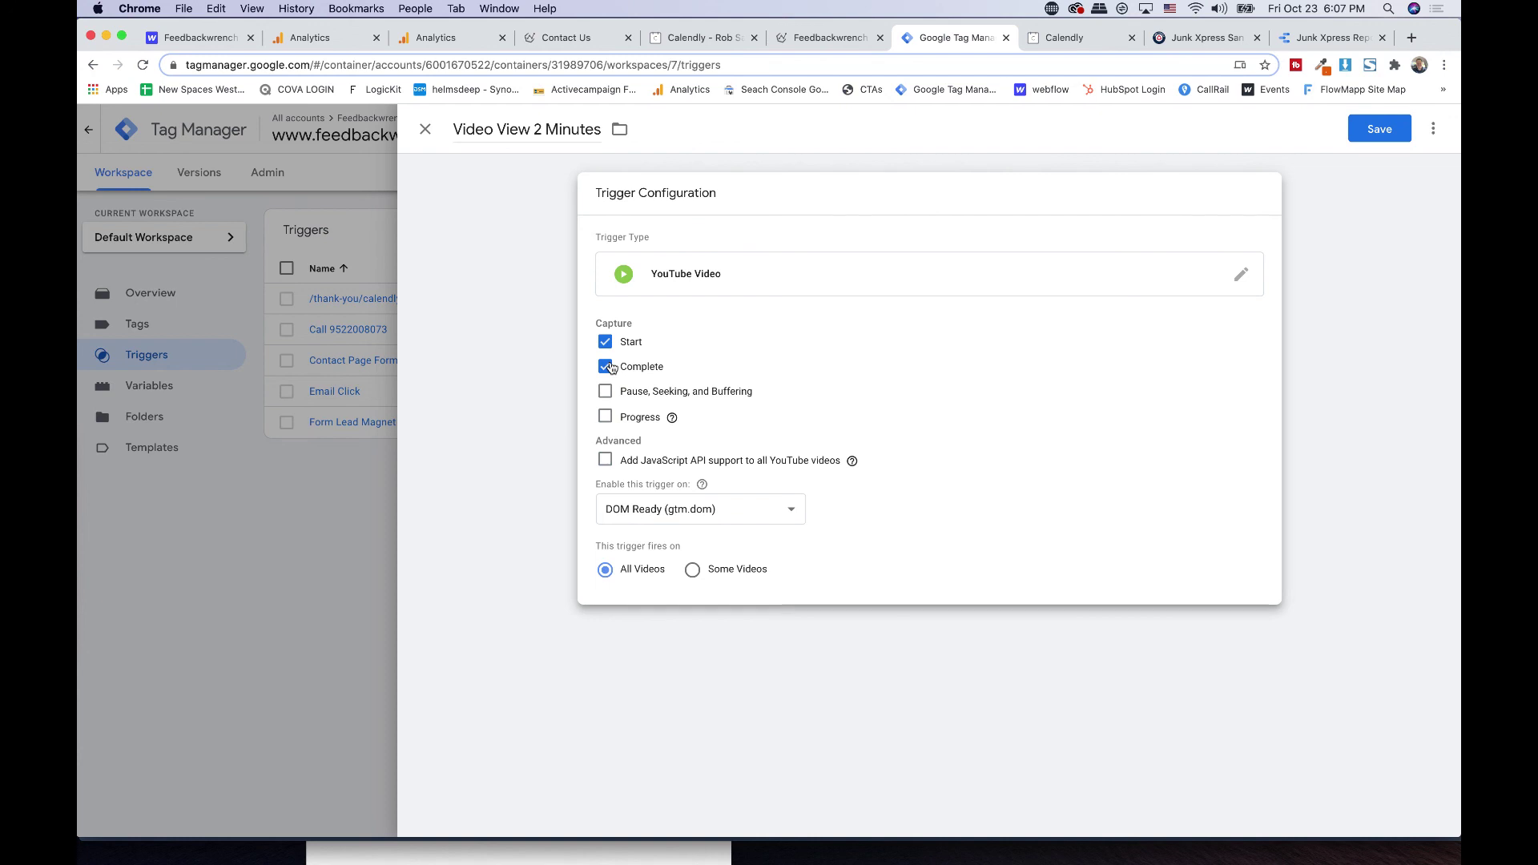
{"action": "left_click", "coordinate": [675, 269]}
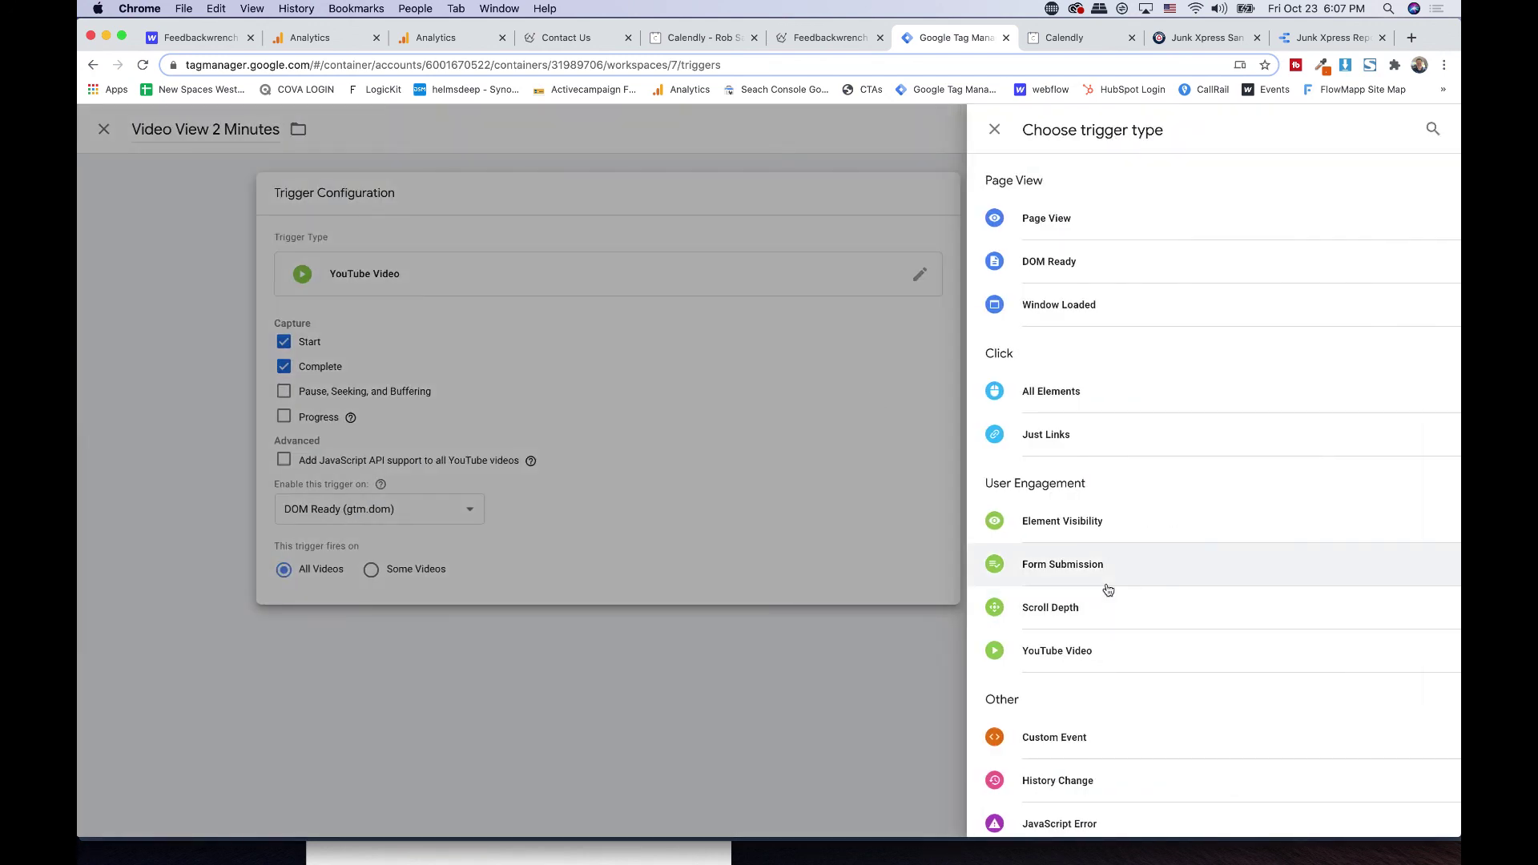
{"action": "scroll", "coordinate": [1108, 589], "scroll_direction": "down", "scroll_amount": 2}
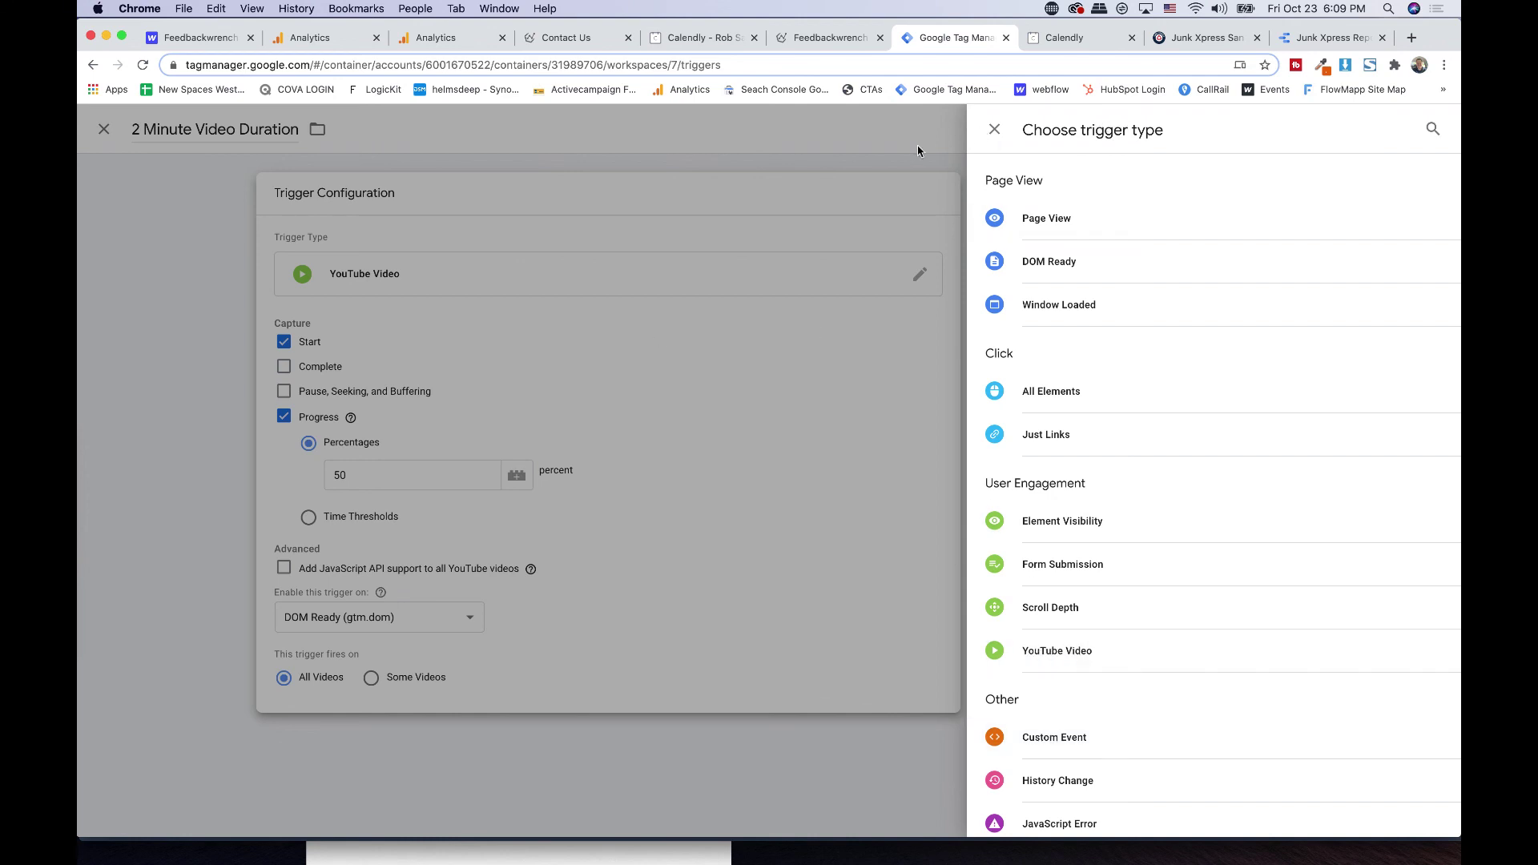
- Rename the trigger '50% of a Video' and switch progress tracking to time thresholds
{"action": "left_click", "coordinate": [993, 128]}
{"action": "left_click", "coordinate": [577, 132]}
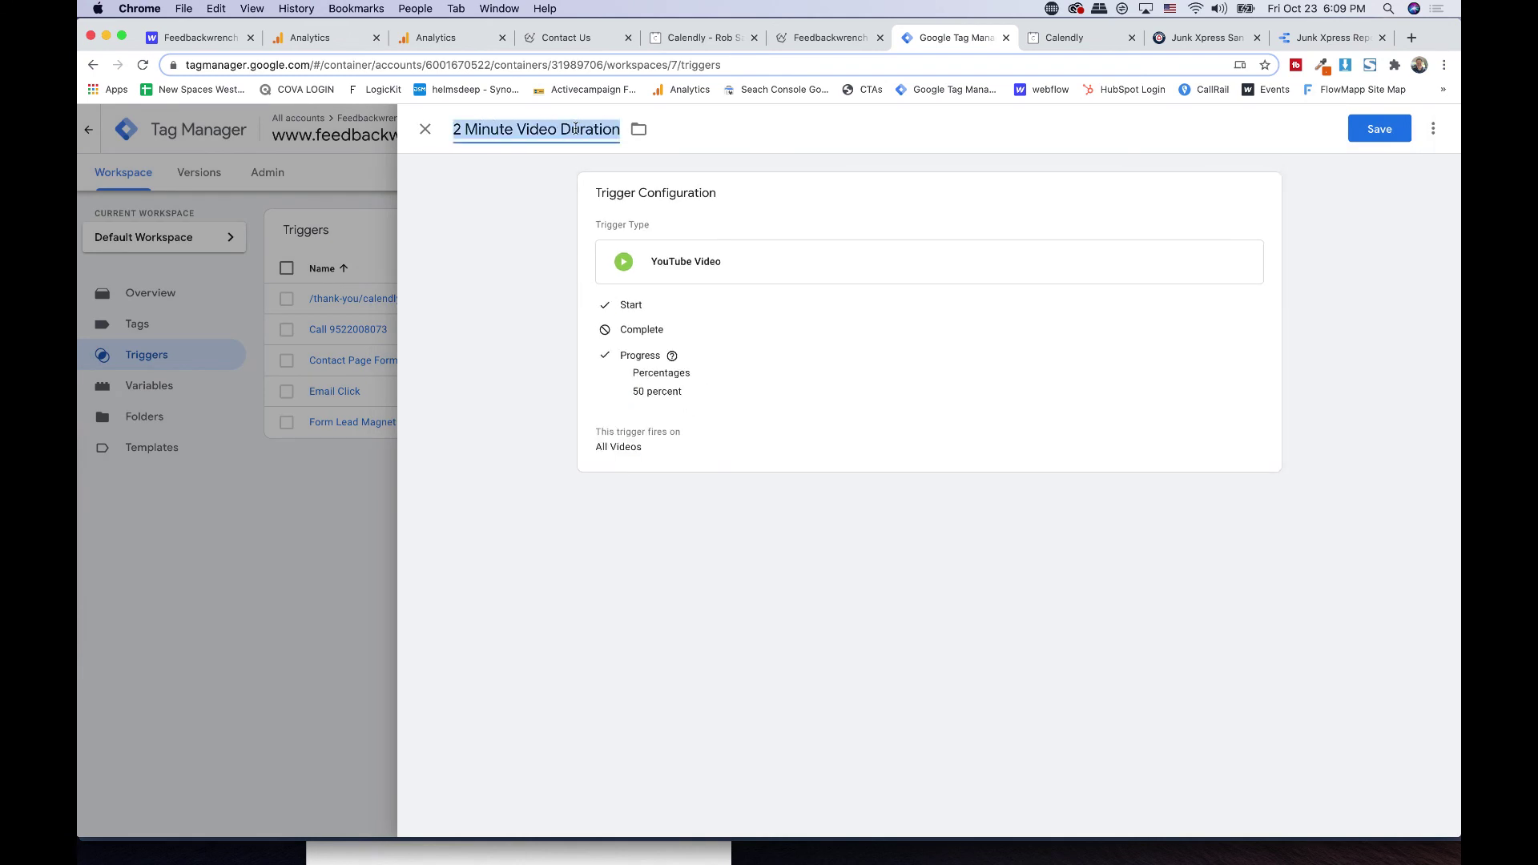
{"action": "type", "text": "50% of a V"}
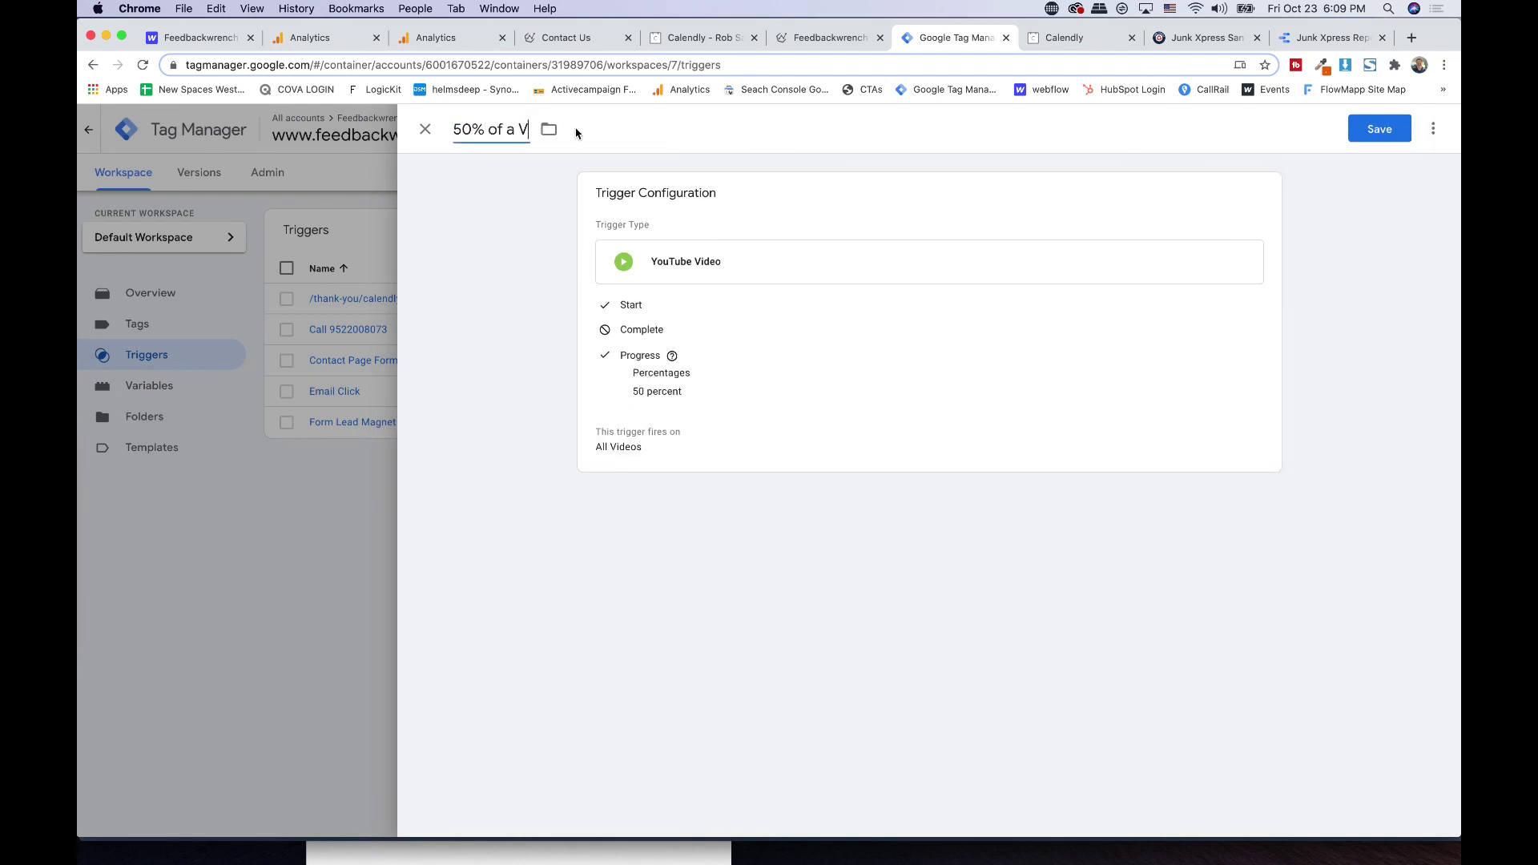
{"action": "type", "text": "ideo"}
{"action": "left_click", "coordinate": [708, 272]}
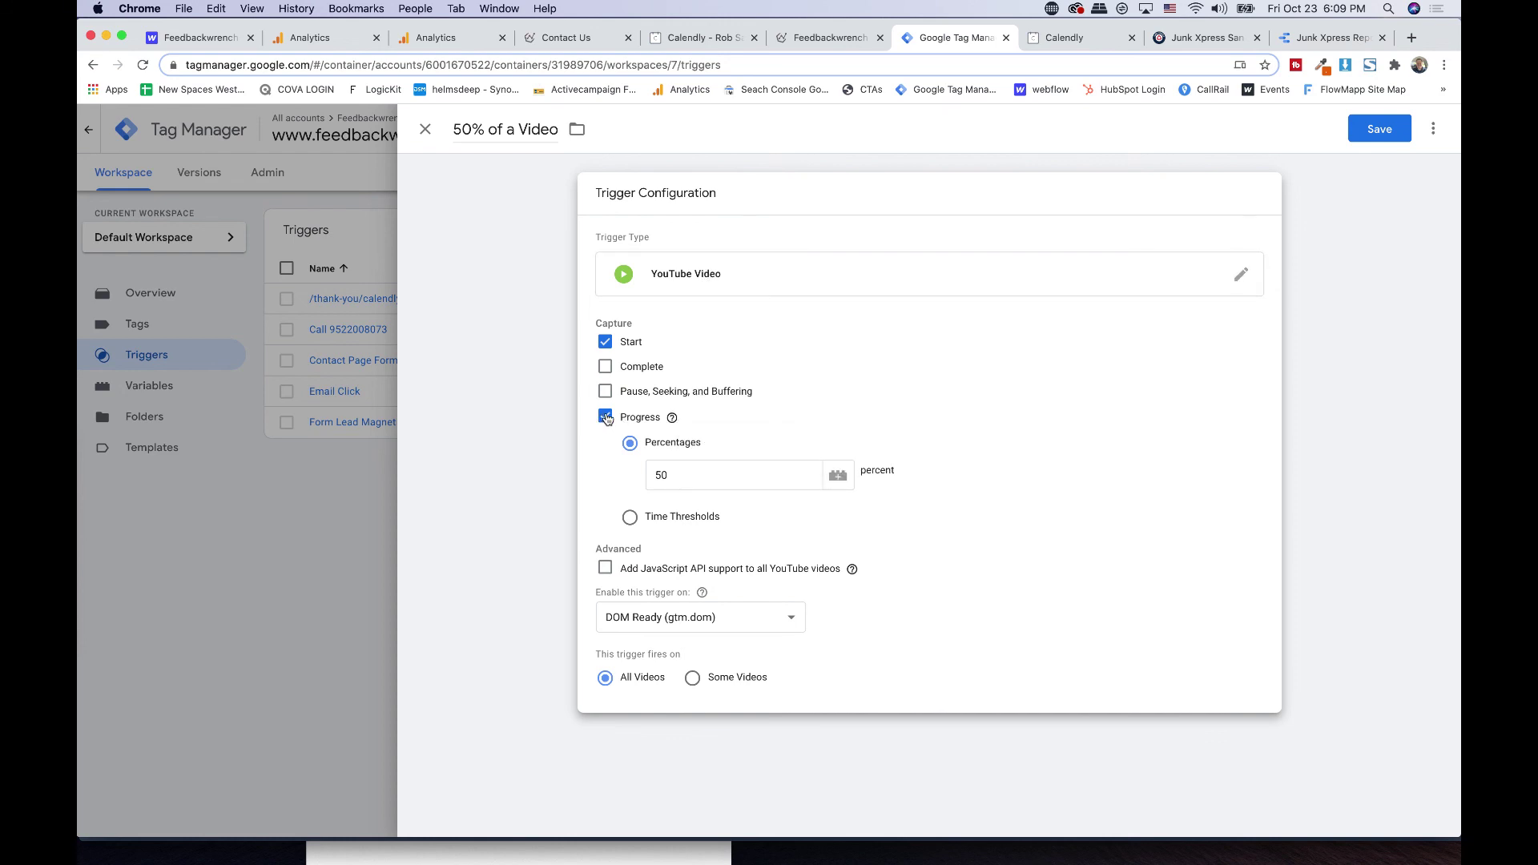
{"action": "left_click", "coordinate": [648, 523]}
{"action": "left_click", "coordinate": [713, 505]}
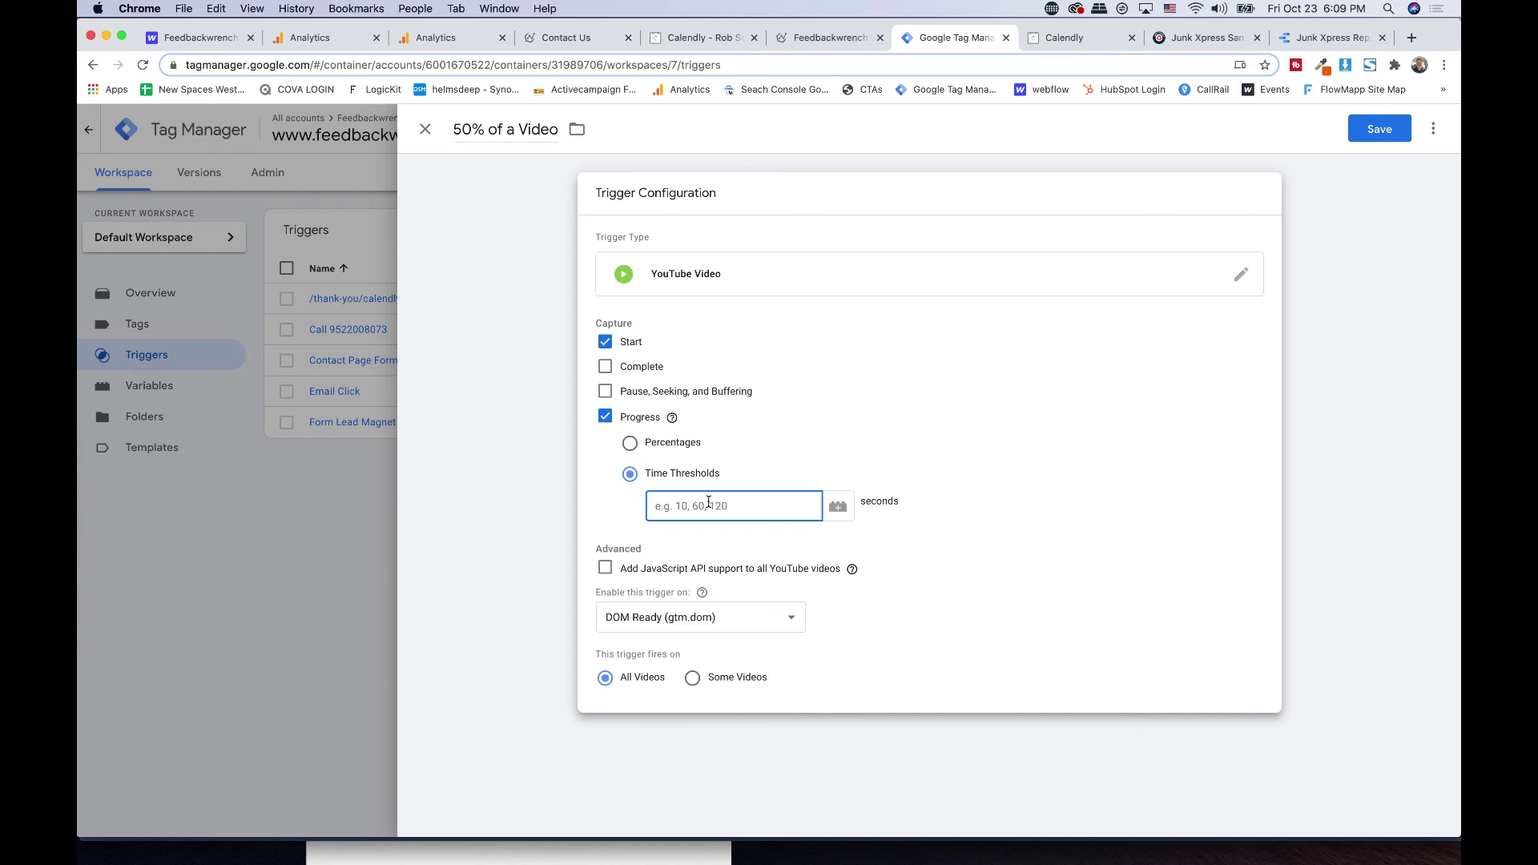
- Rename it '2 Minute Video', set a 120-second time threshold and stop capturing starts
{"action": "left_click", "coordinate": [497, 124]}
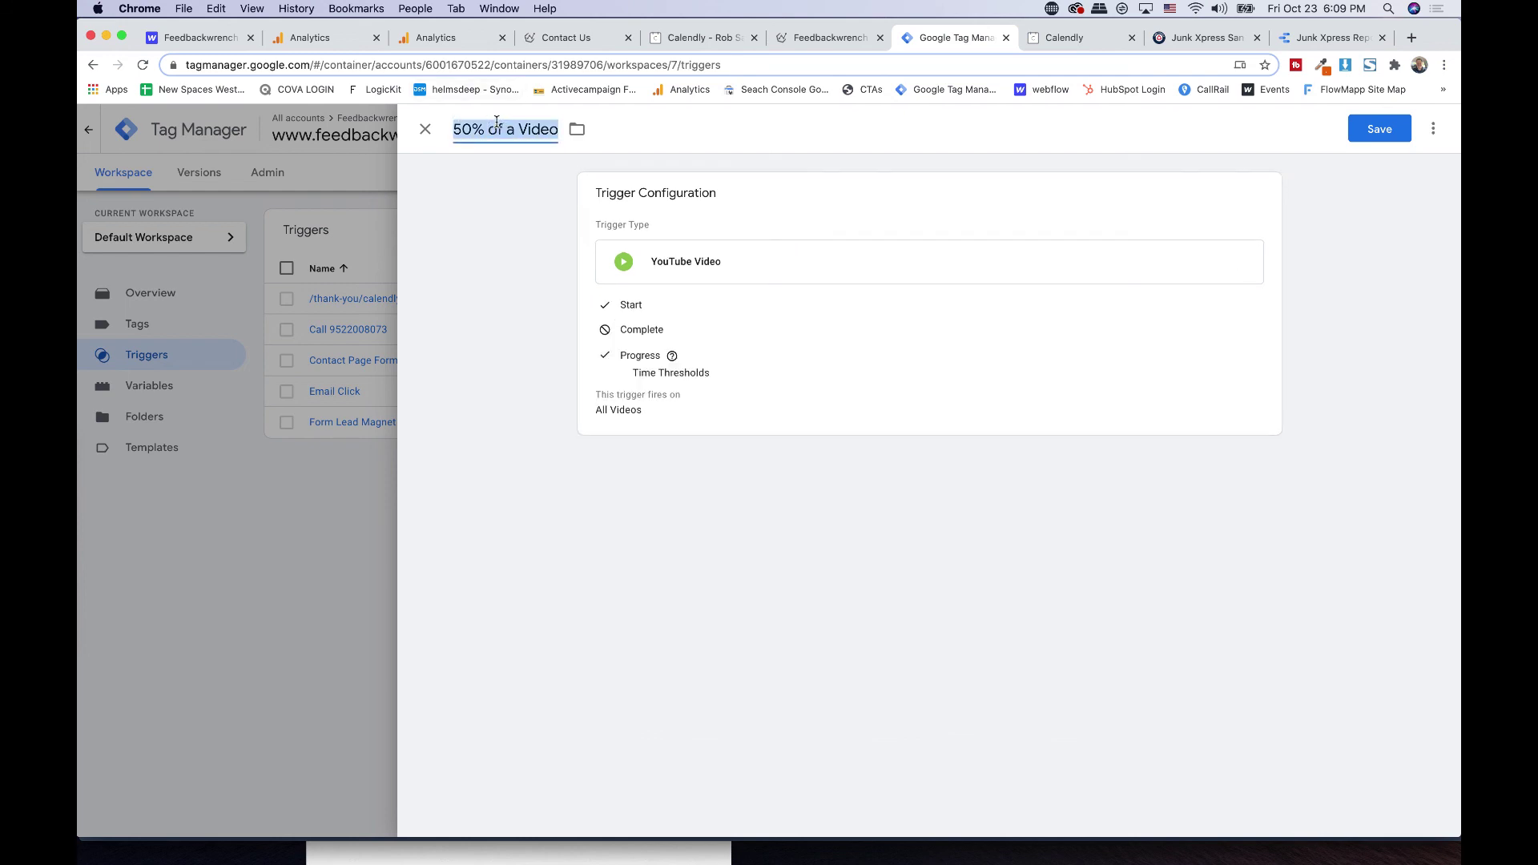
{"action": "type", "text": "2 Minut"}
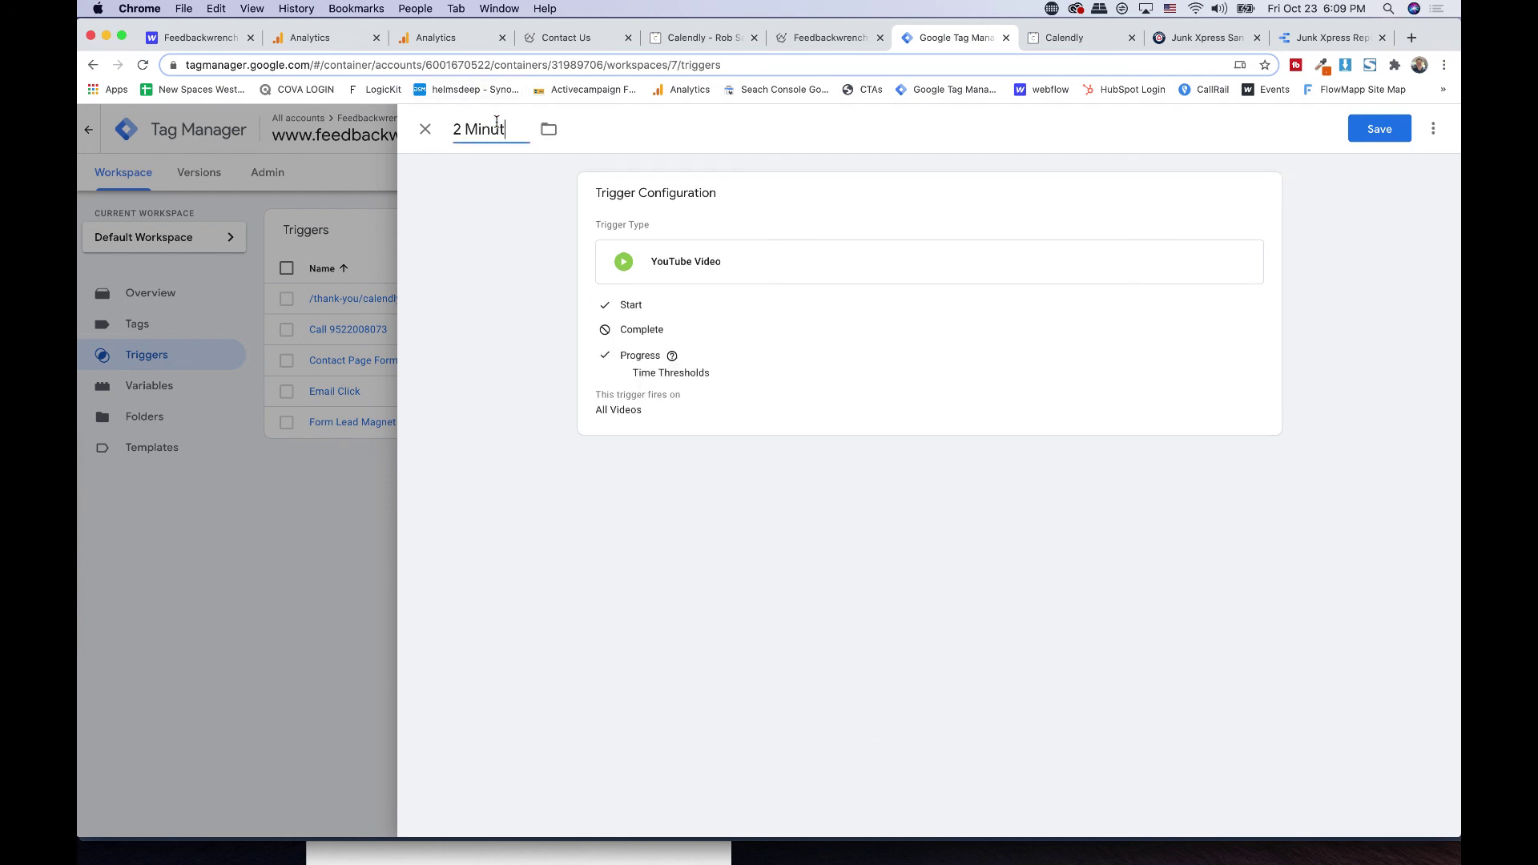
{"action": "type", "text": "e VIdeo"}
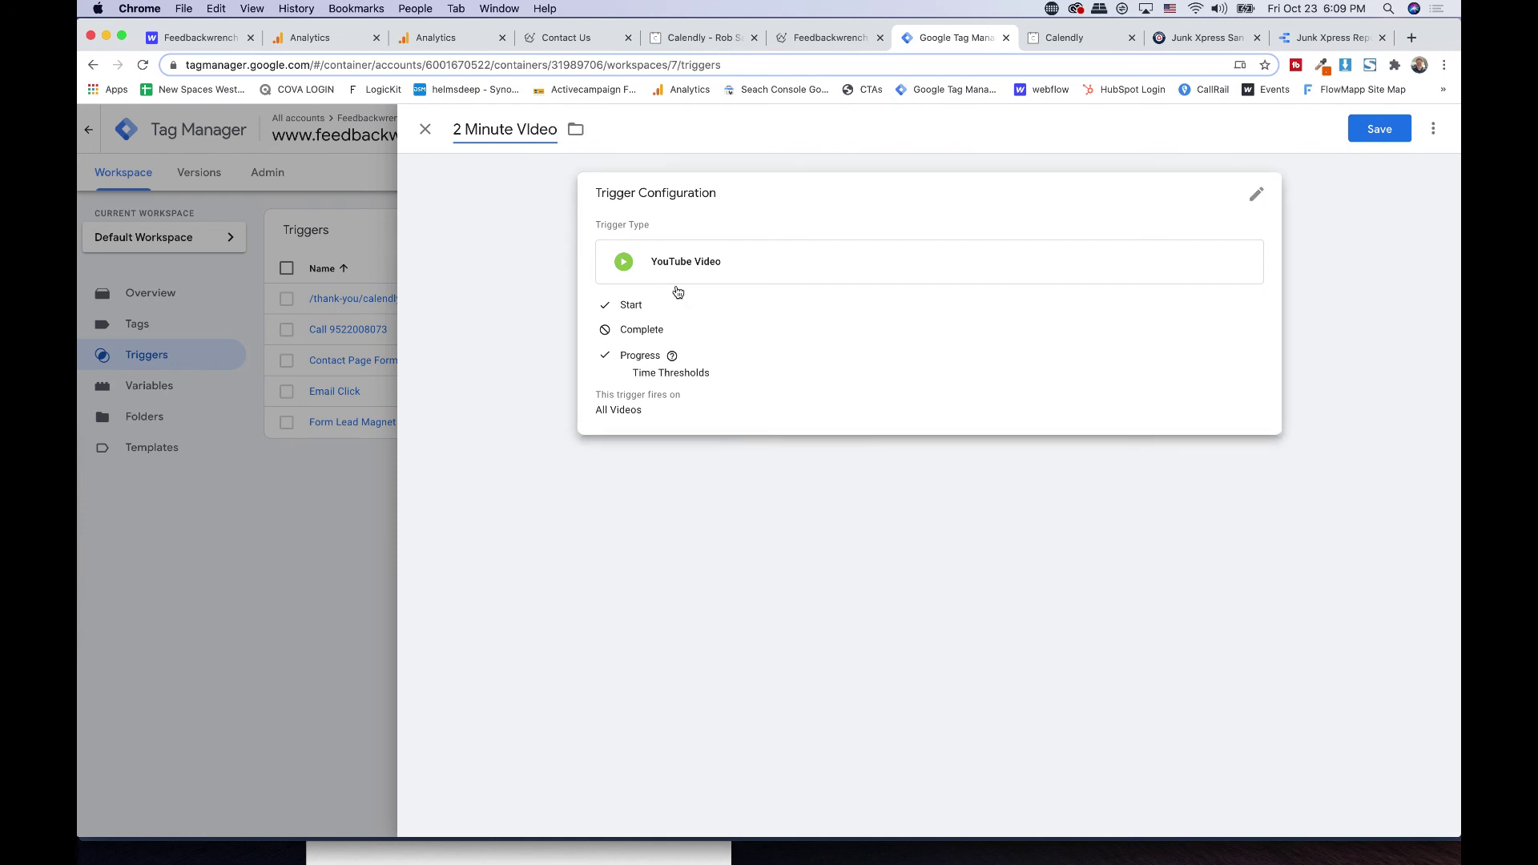
{"action": "left_click", "coordinate": [692, 274]}
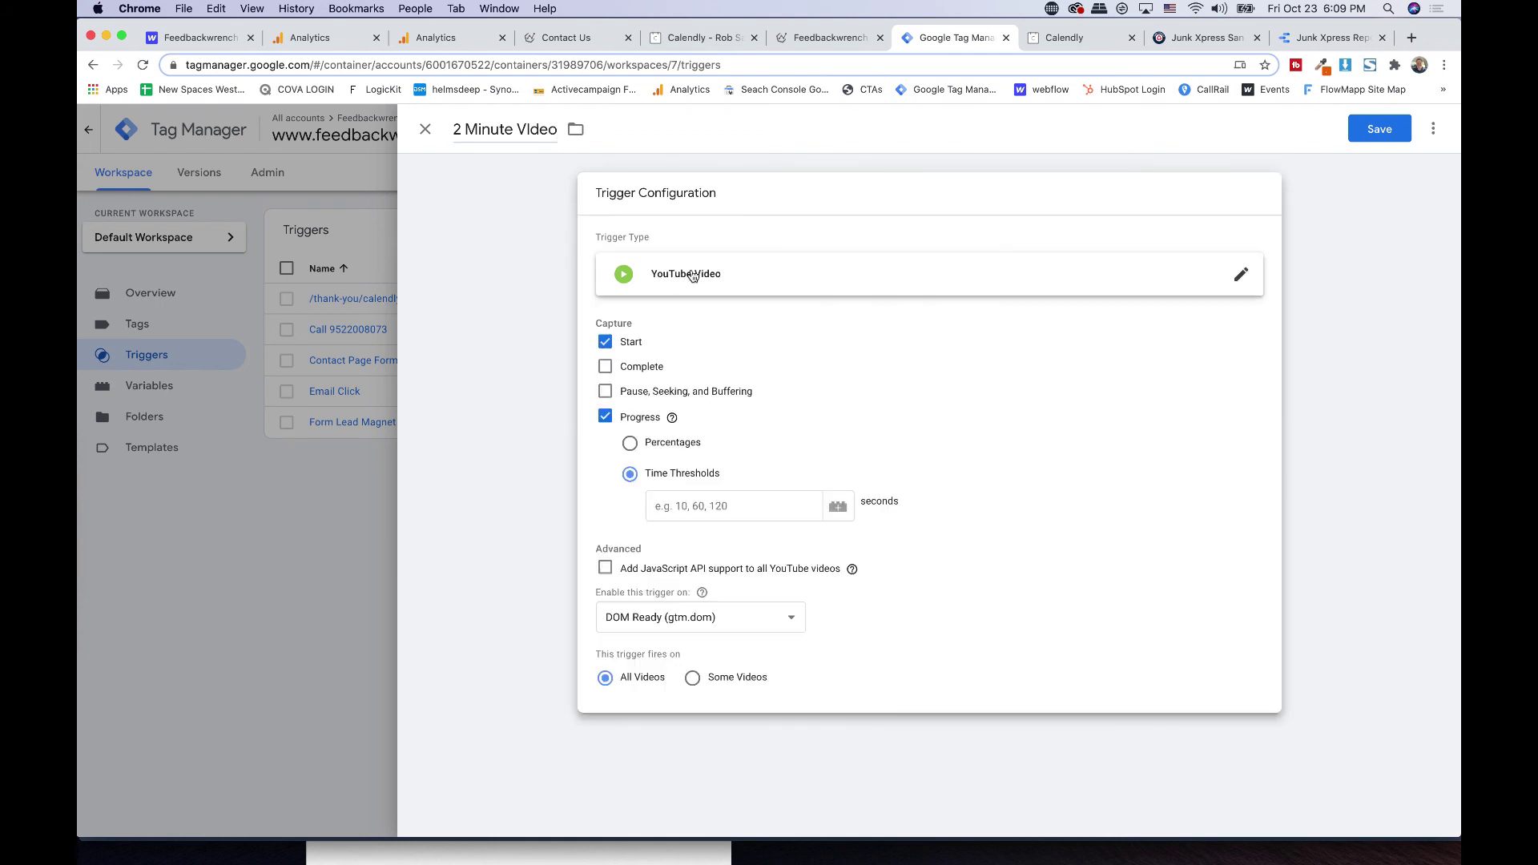
{"action": "left_click", "coordinate": [722, 519]}
{"action": "type", "text": "120"}
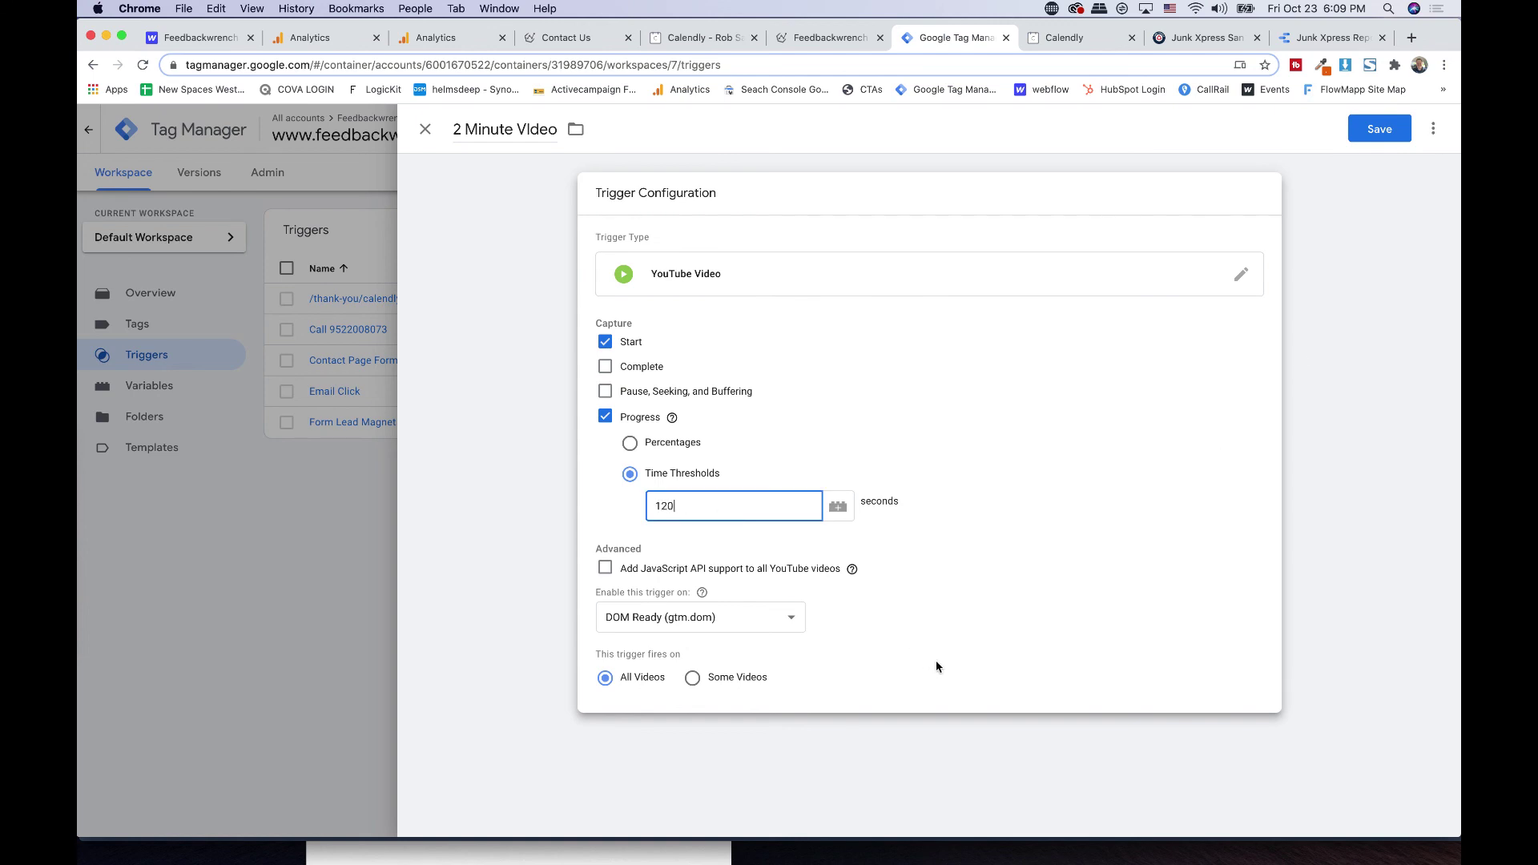
{"action": "left_click", "coordinate": [701, 592]}
{"action": "left_click", "coordinate": [604, 342]}
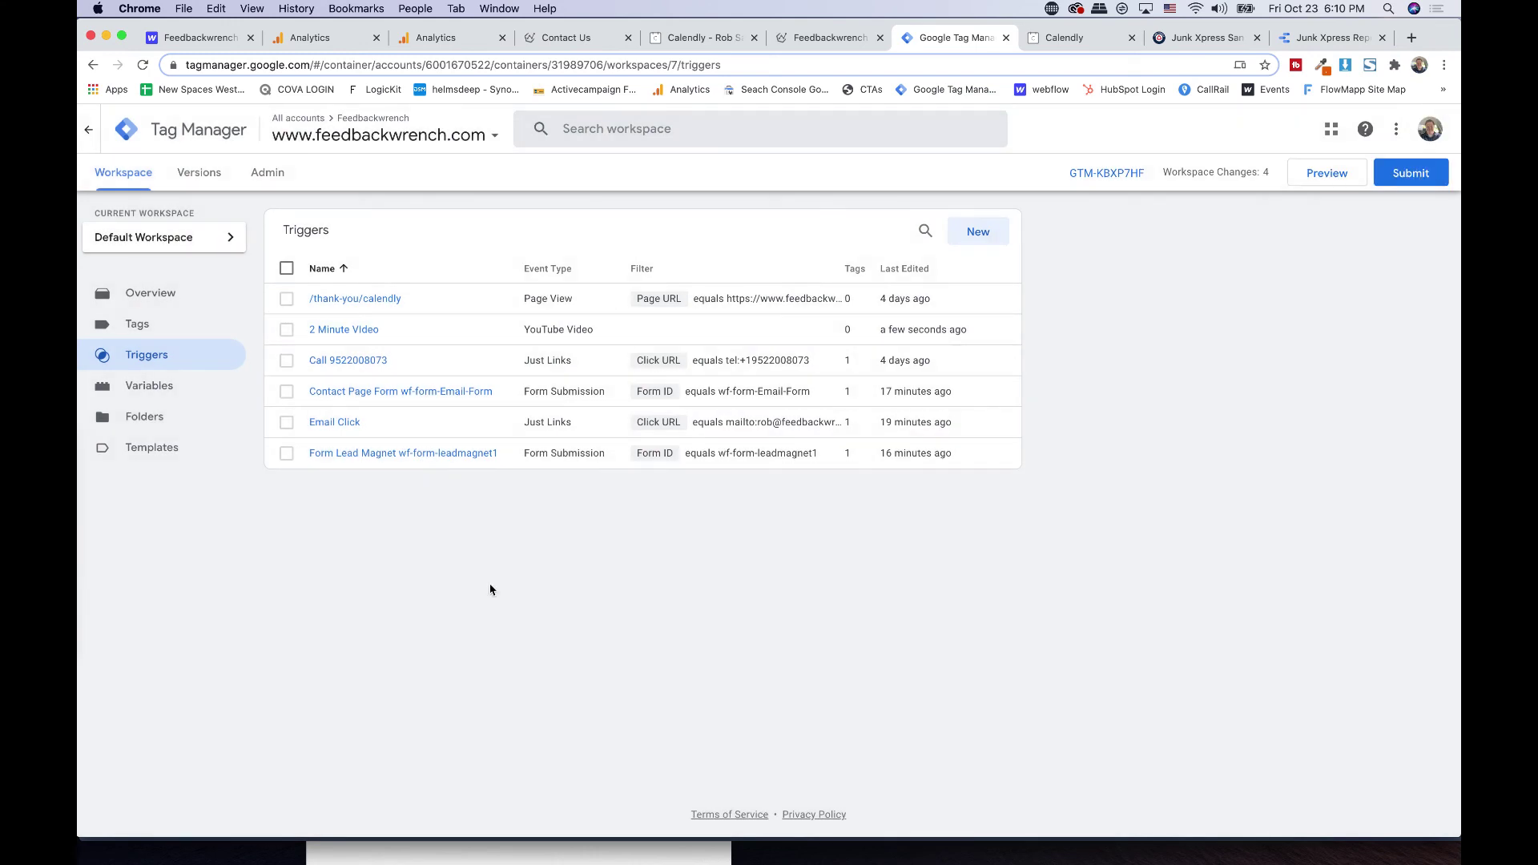
- Create a new tag 'Analytics 2 Minute Video' as a Universal Analytics Event tag
{"action": "left_click", "coordinate": [128, 330]}
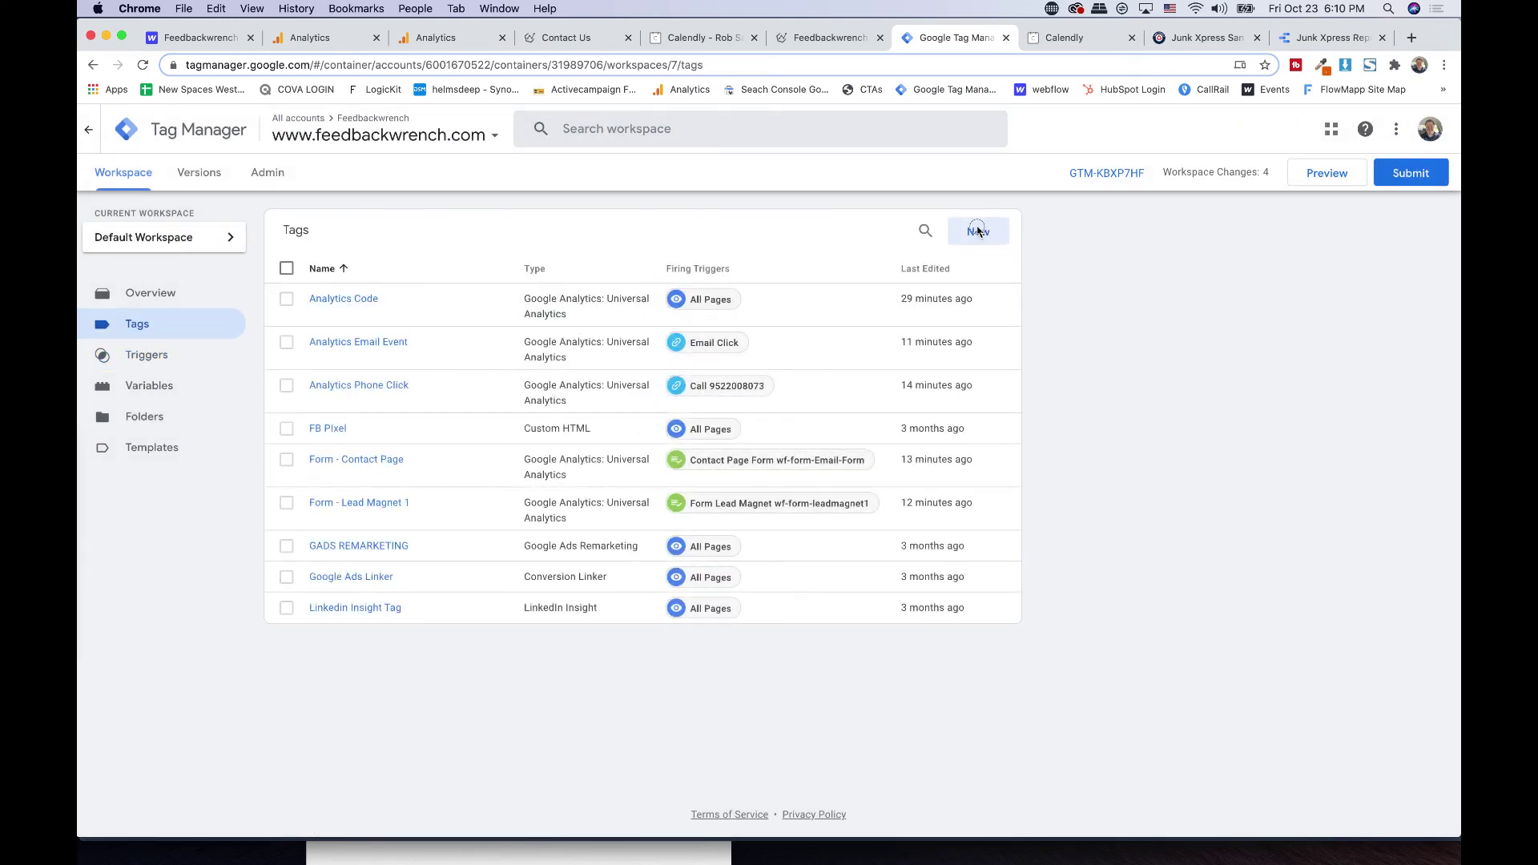
{"action": "left_click", "coordinate": [977, 231]}
{"action": "left_click", "coordinate": [486, 130]}
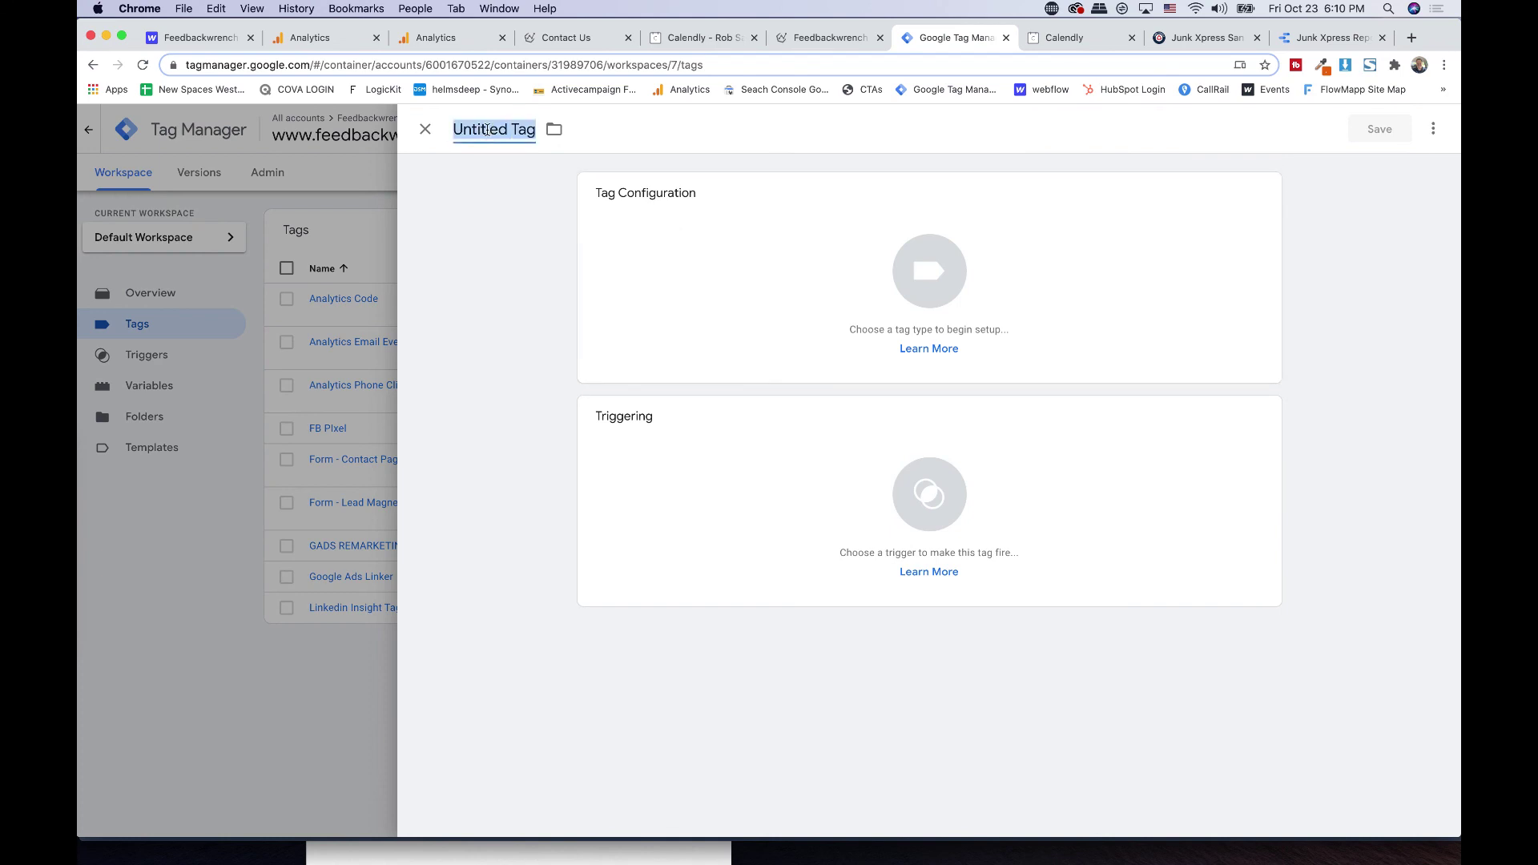
{"action": "type", "text": "Analytics 2 Minute Video"}
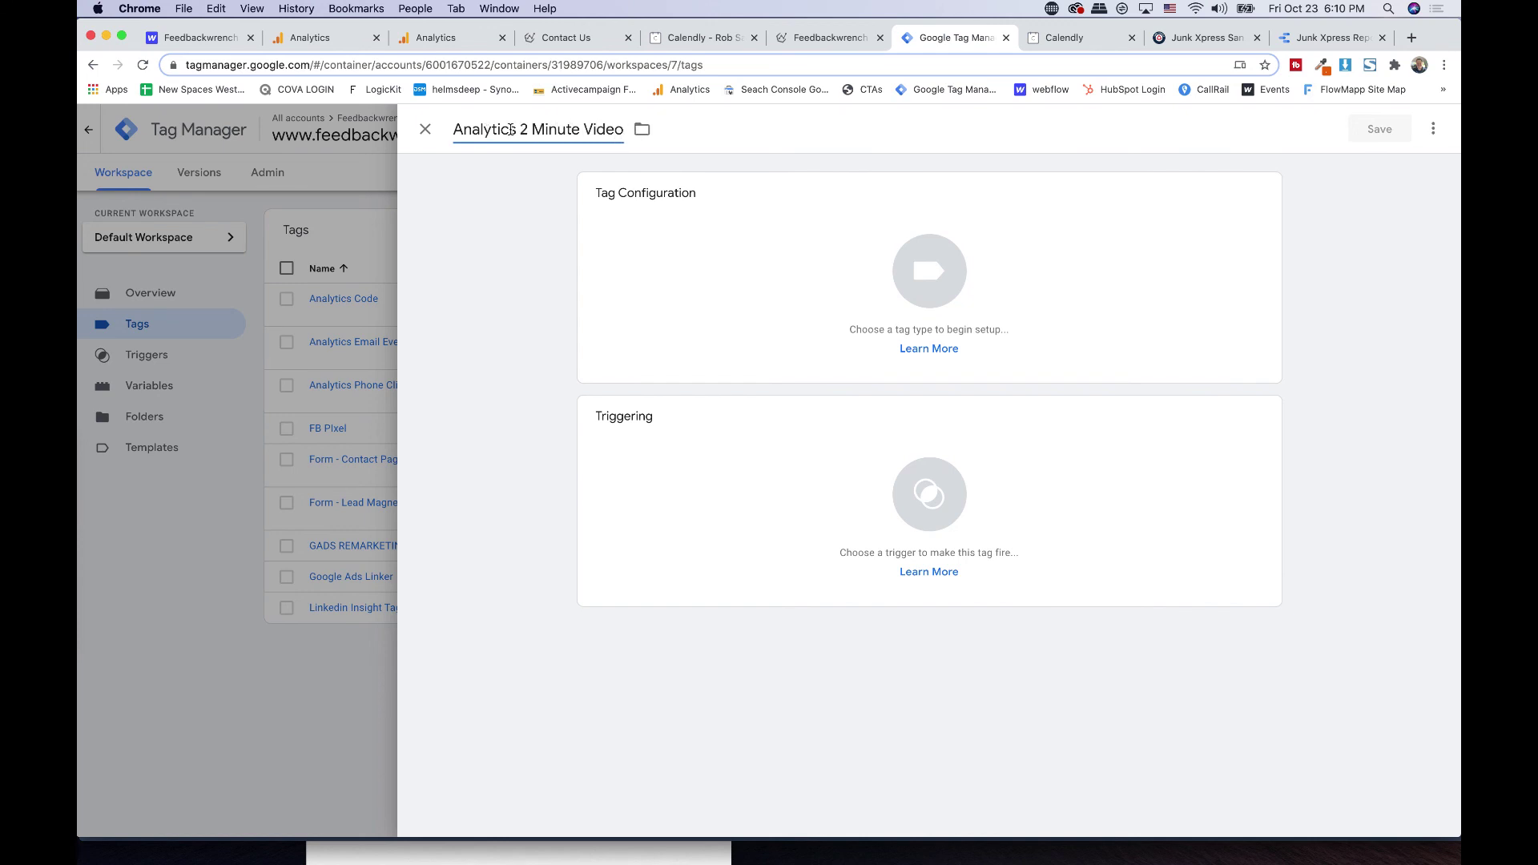
{"action": "left_click", "coordinate": [901, 249]}
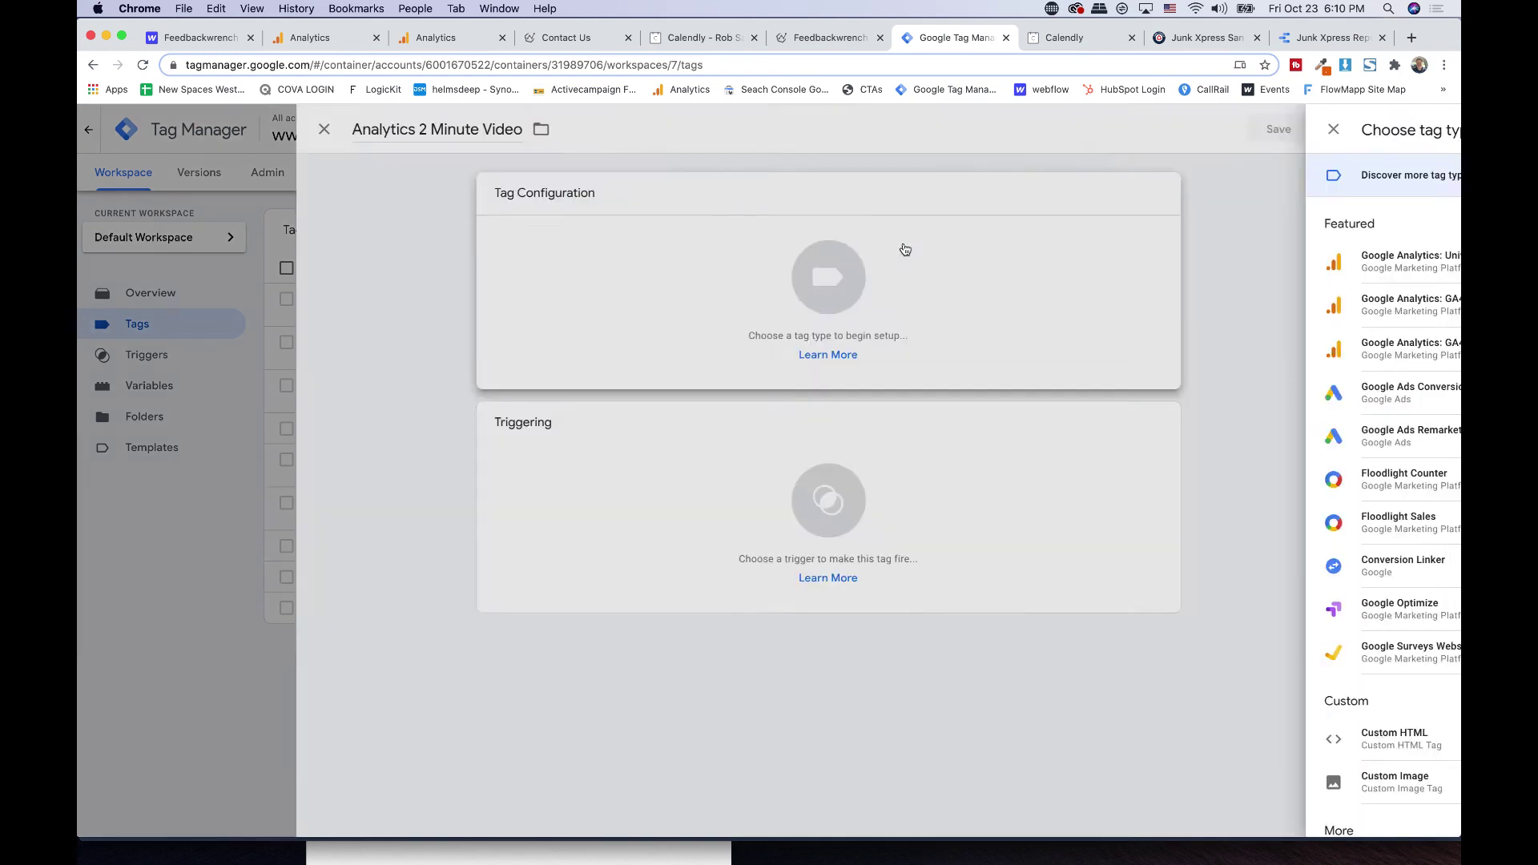
{"action": "left_click", "coordinate": [1022, 280]}
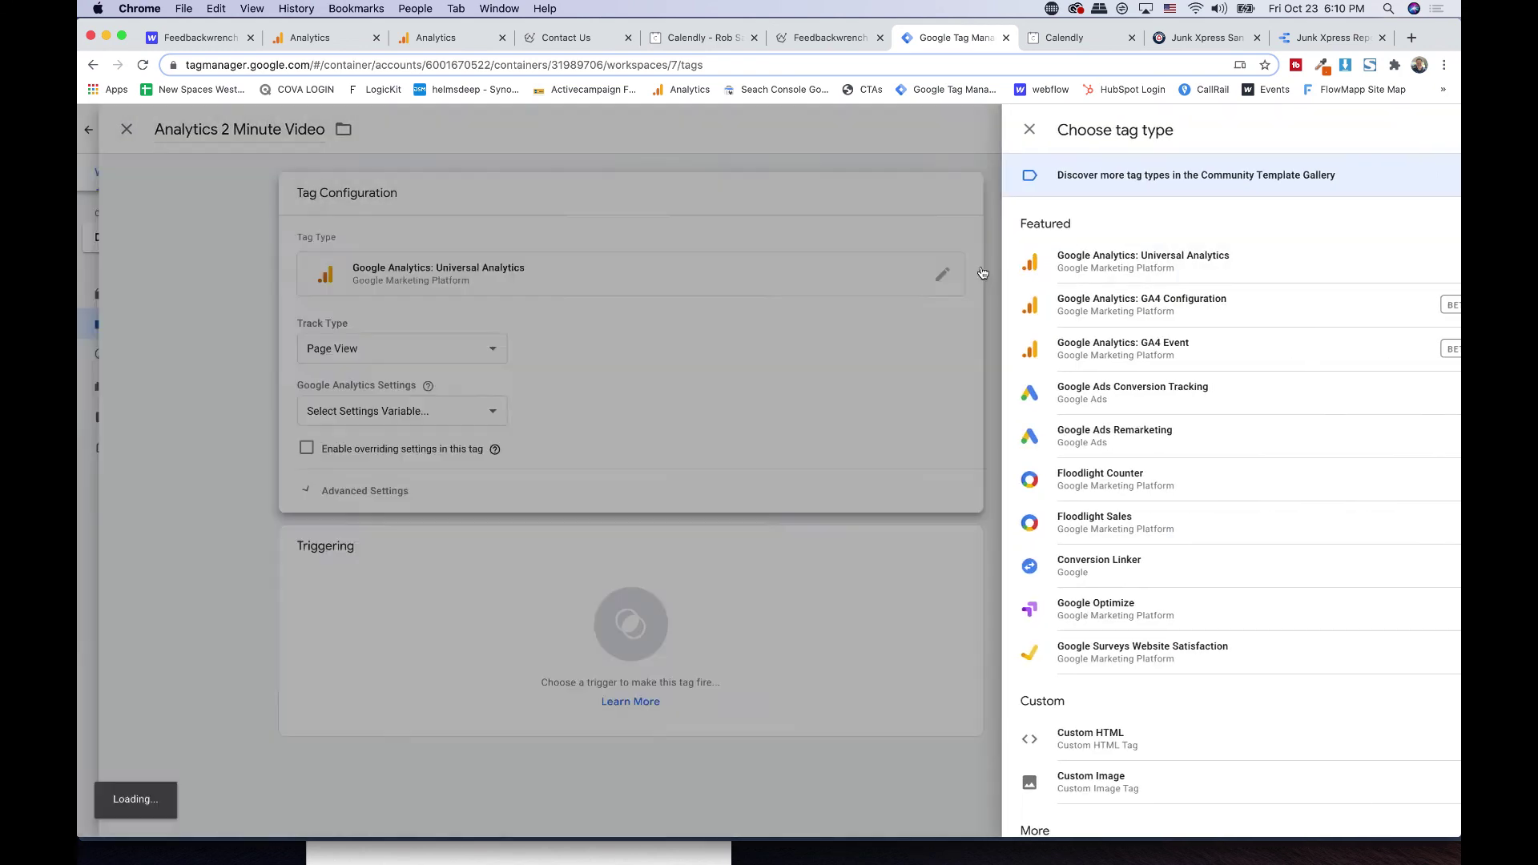
{"action": "left_click", "coordinate": [698, 347]}
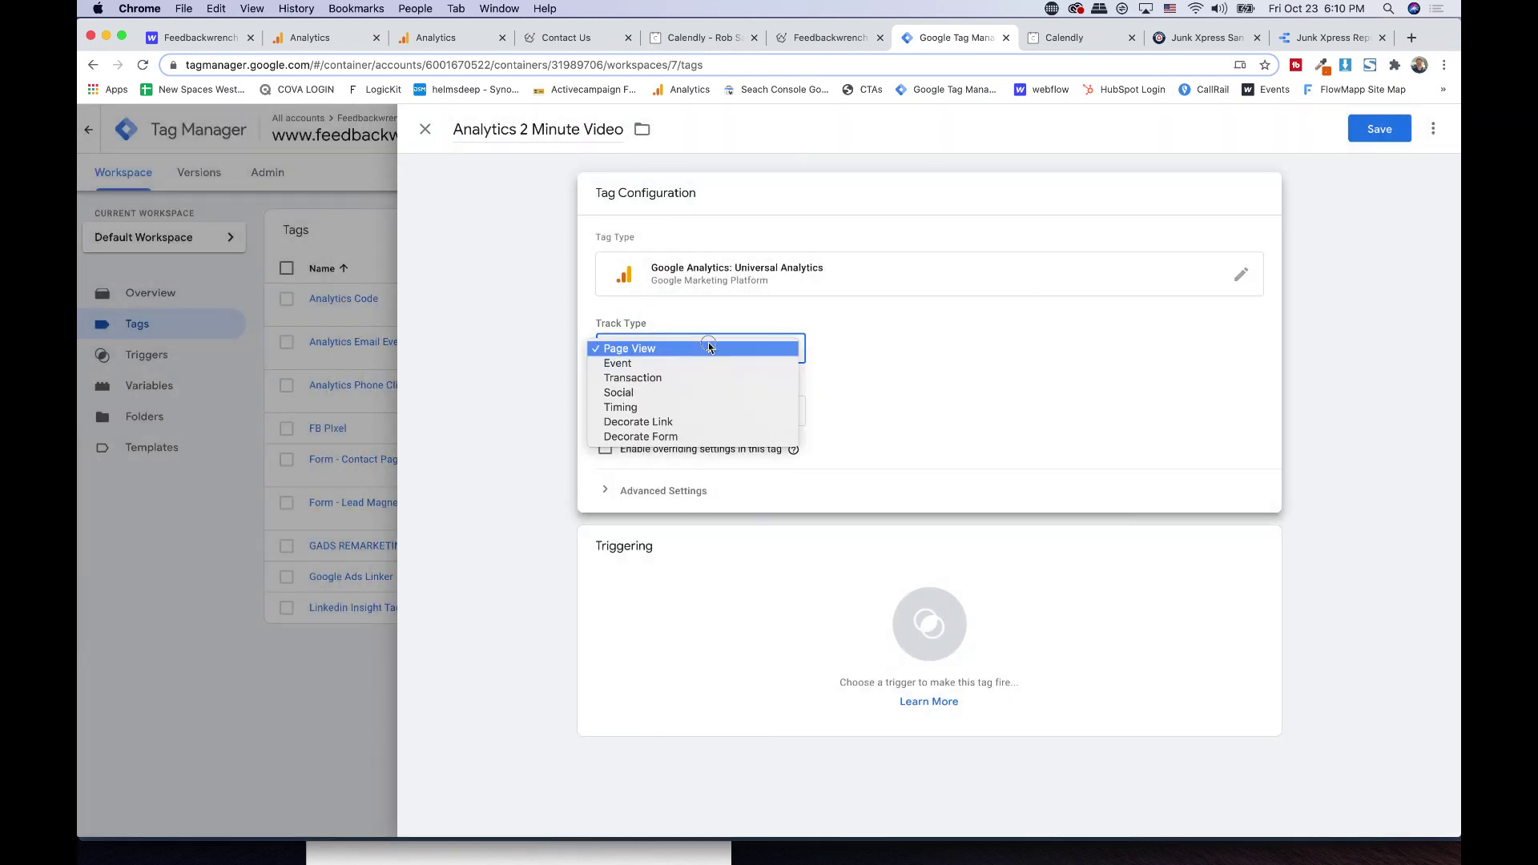
{"action": "left_click", "coordinate": [665, 362]}
- Set category Video and action 2 Minute Video, pick the Analytics settings variable, add the 2 Minute Video trigger, and save
{"action": "left_click", "coordinate": [641, 431]}
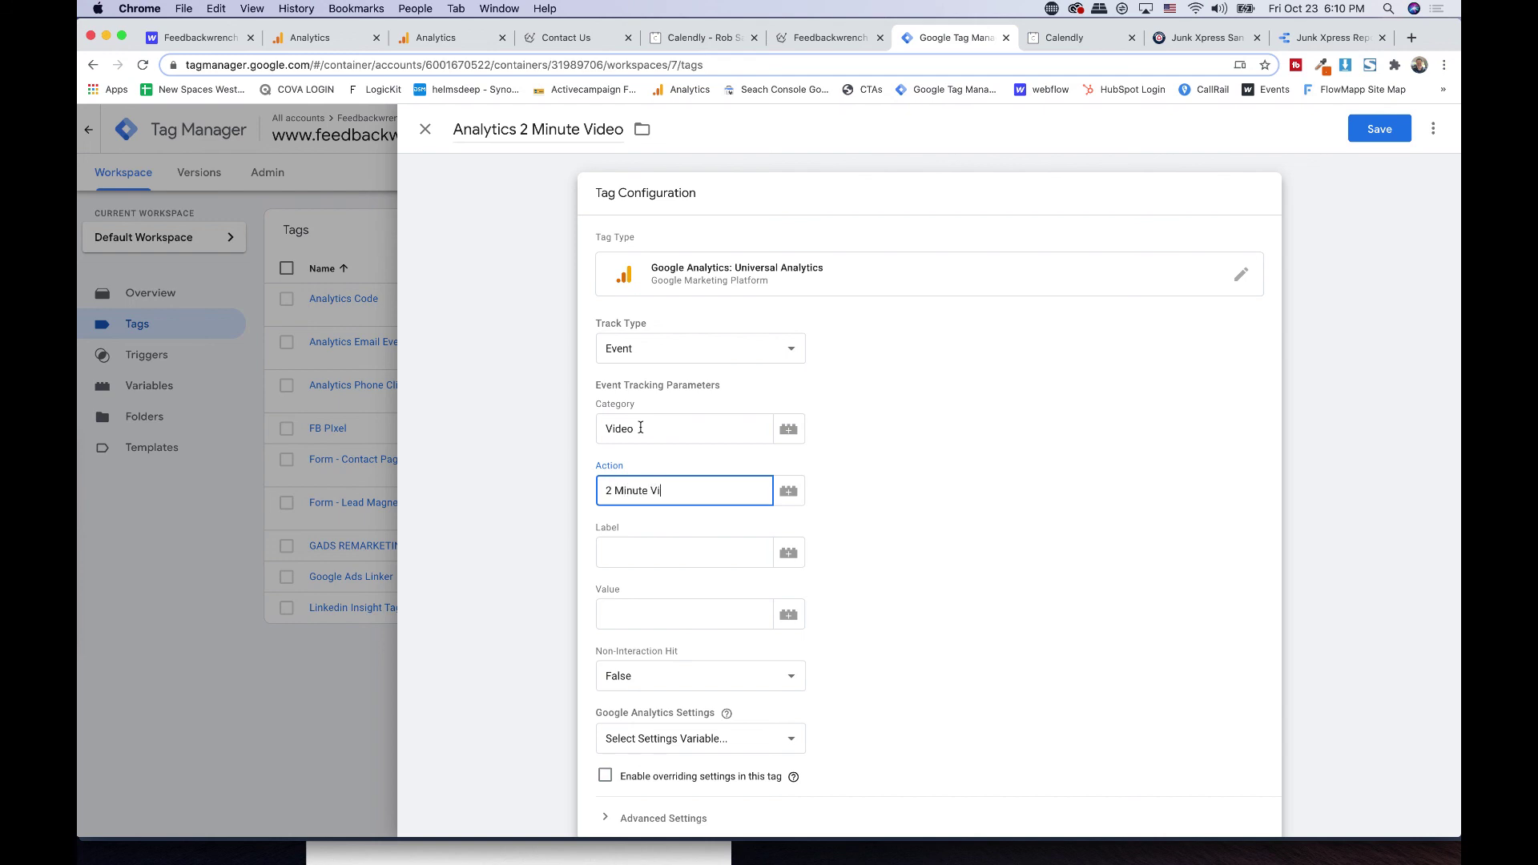
{"action": "scroll", "coordinate": [693, 561], "scroll_direction": "down", "scroll_amount": 4}
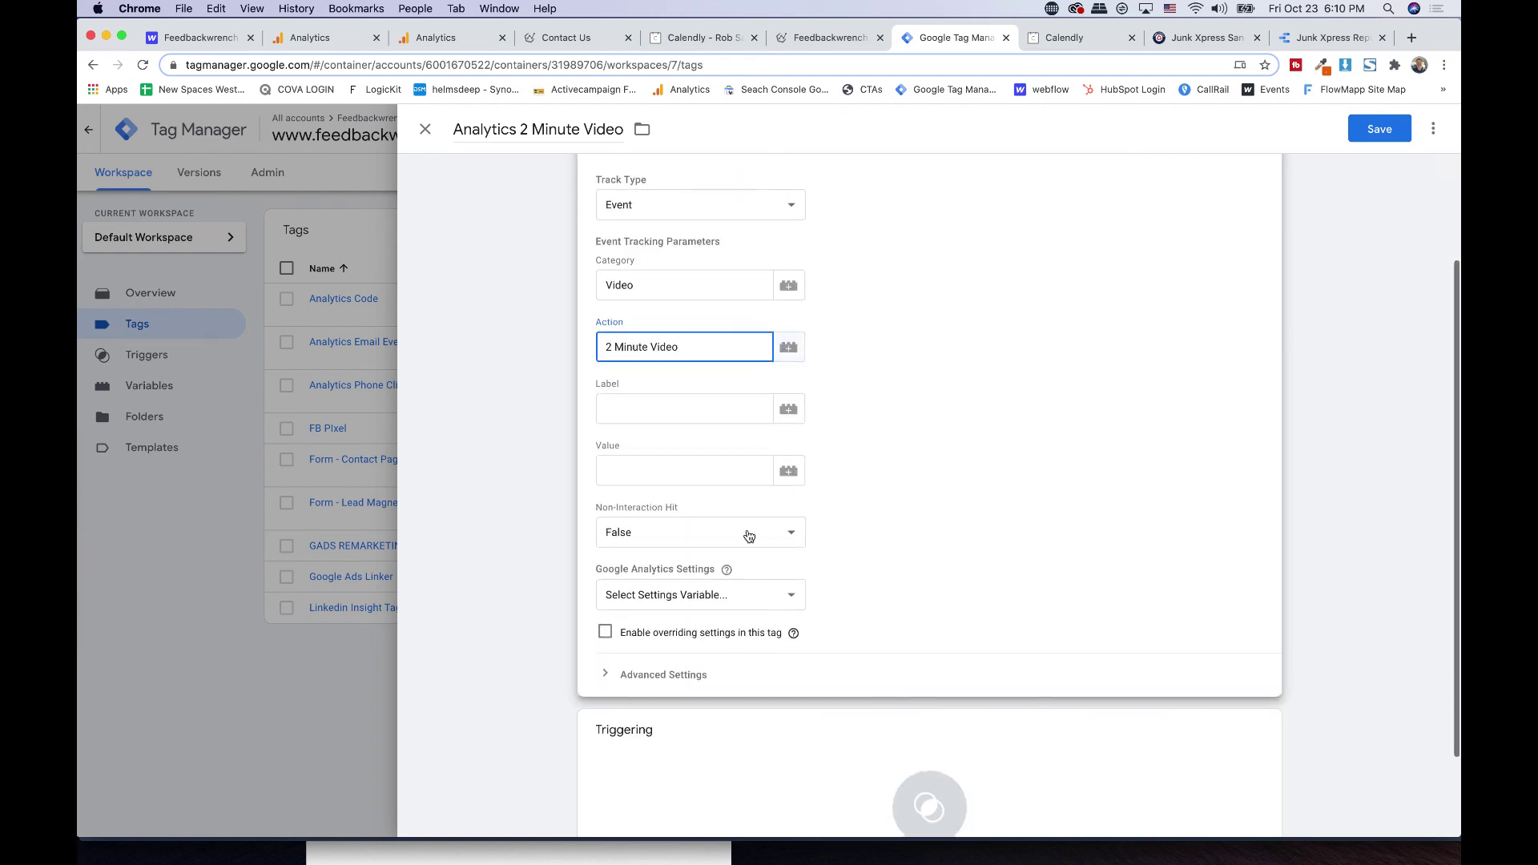
{"action": "left_click", "coordinate": [692, 594]}
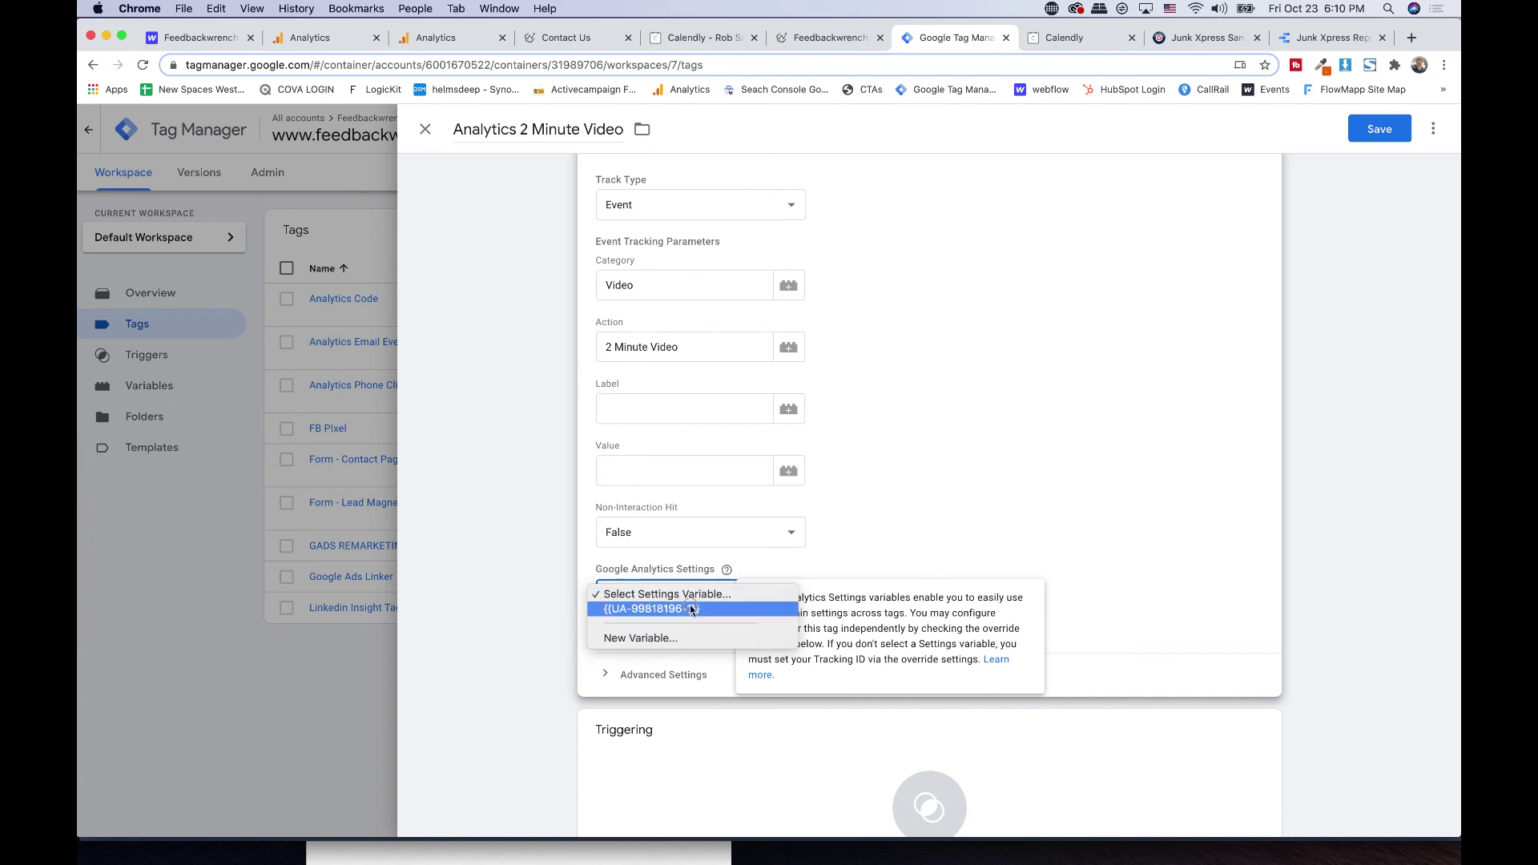
{"action": "left_click", "coordinate": [692, 608]}
{"action": "scroll", "coordinate": [913, 554], "scroll_direction": "down", "scroll_amount": 3}
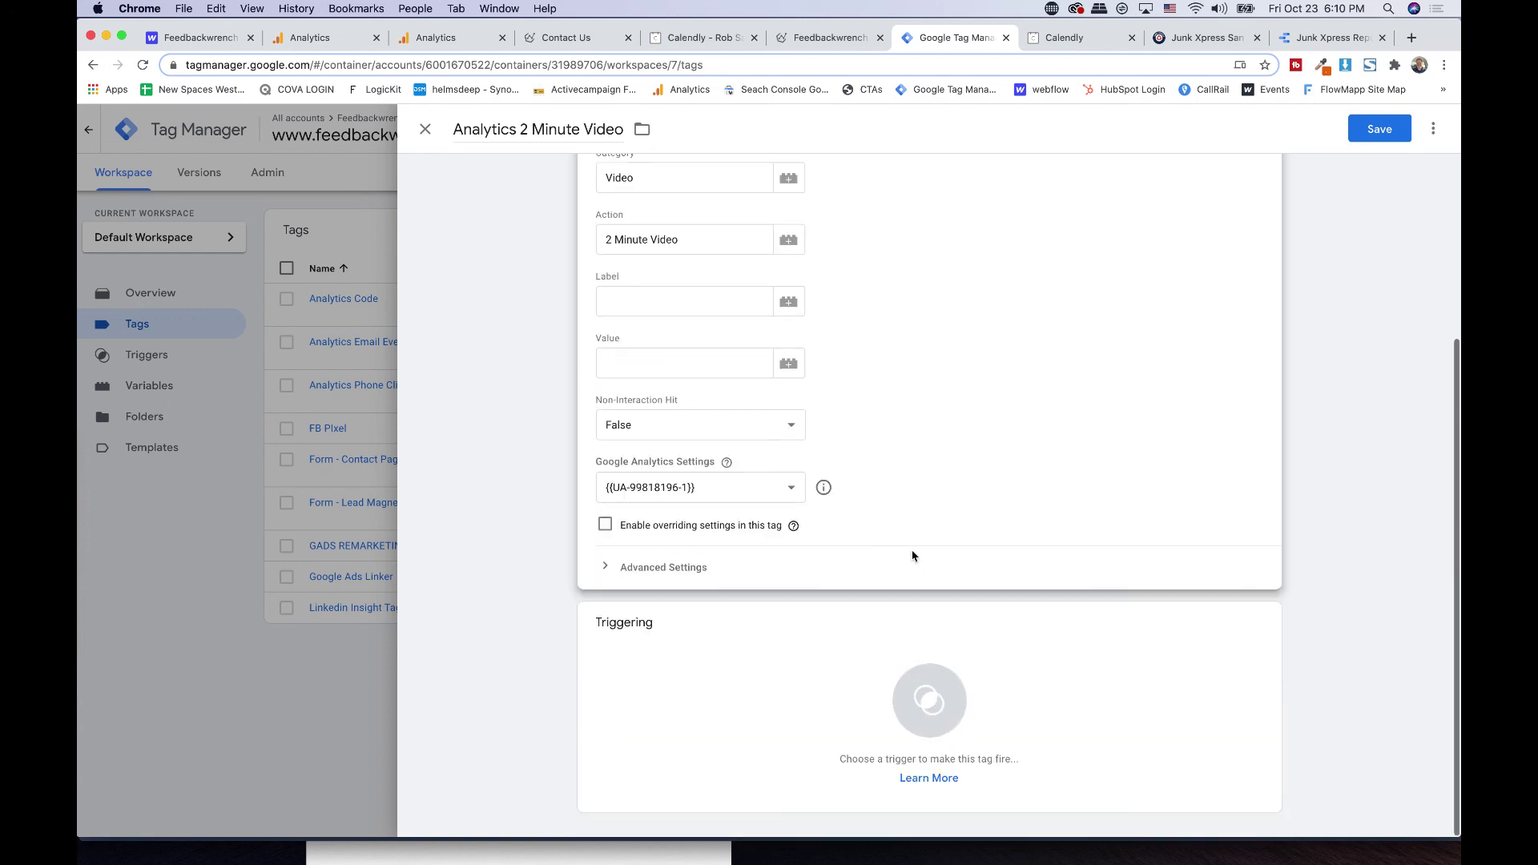
{"action": "left_click", "coordinate": [782, 649]}
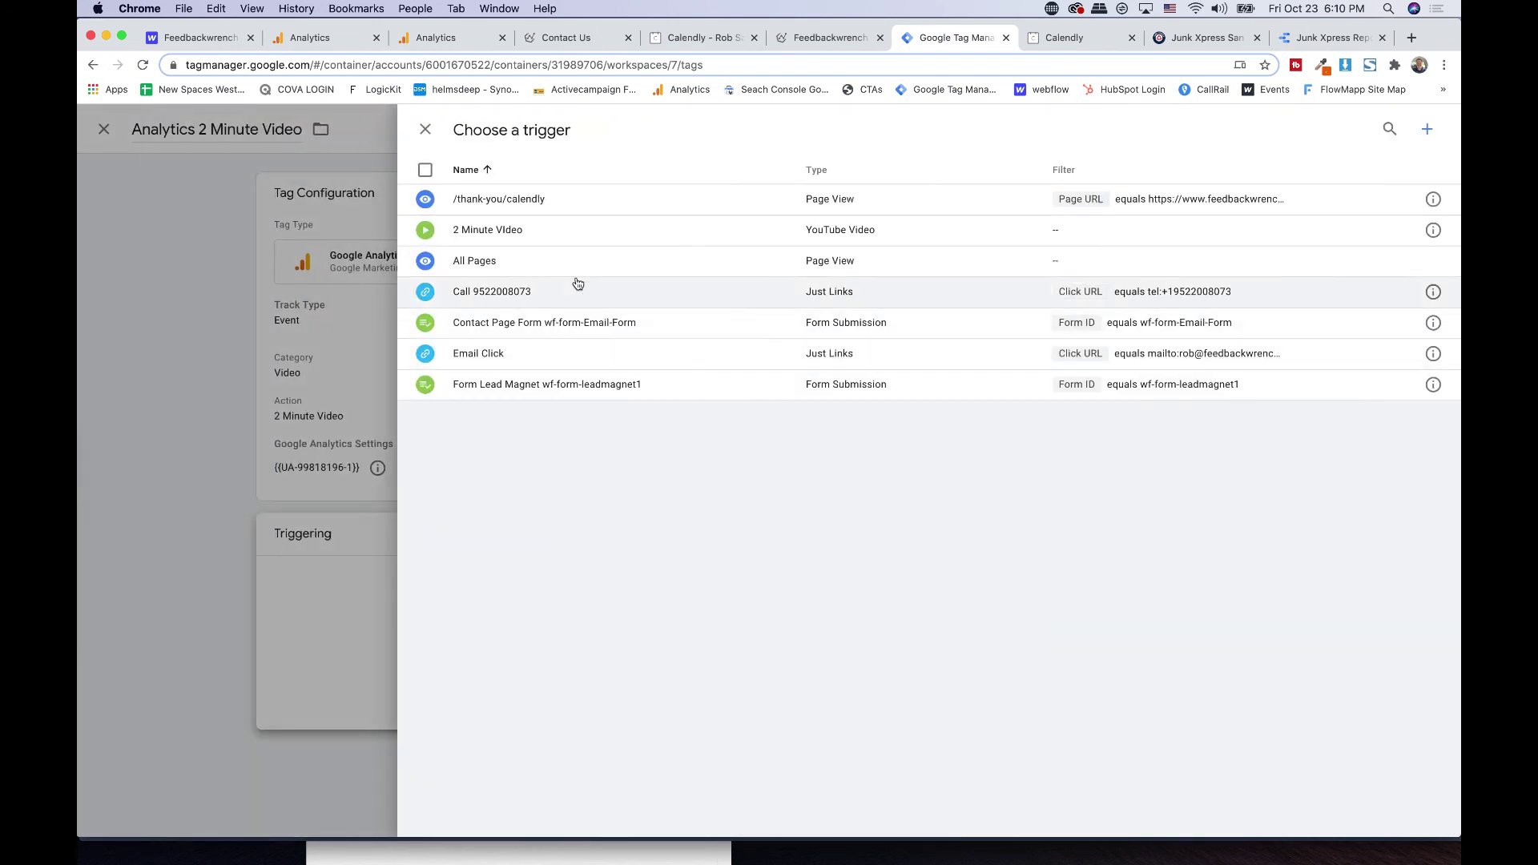
{"action": "left_click", "coordinate": [560, 231]}
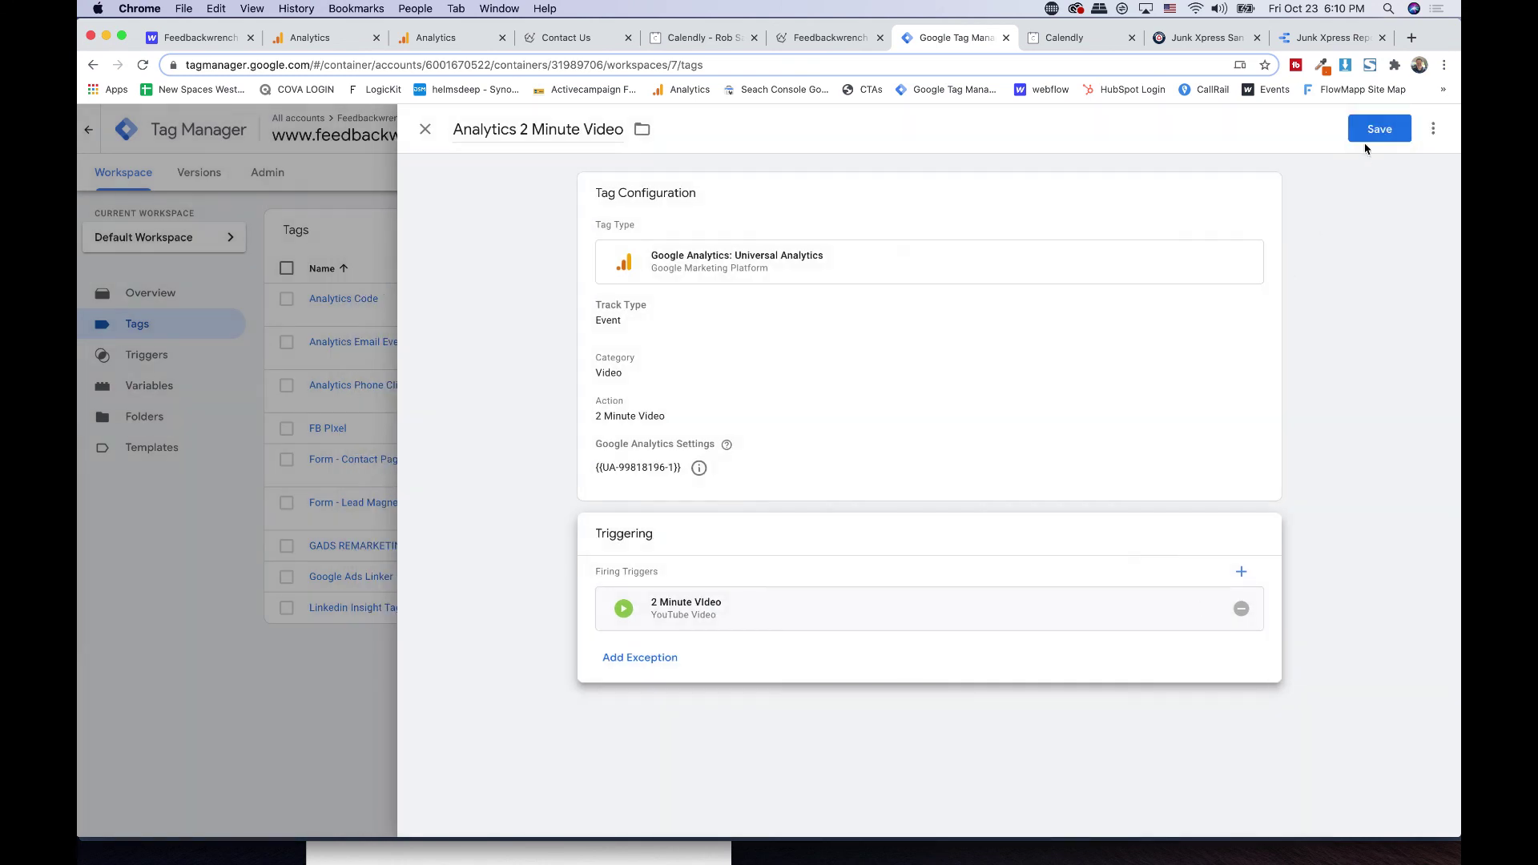
{"action": "left_click", "coordinate": [1363, 128]}
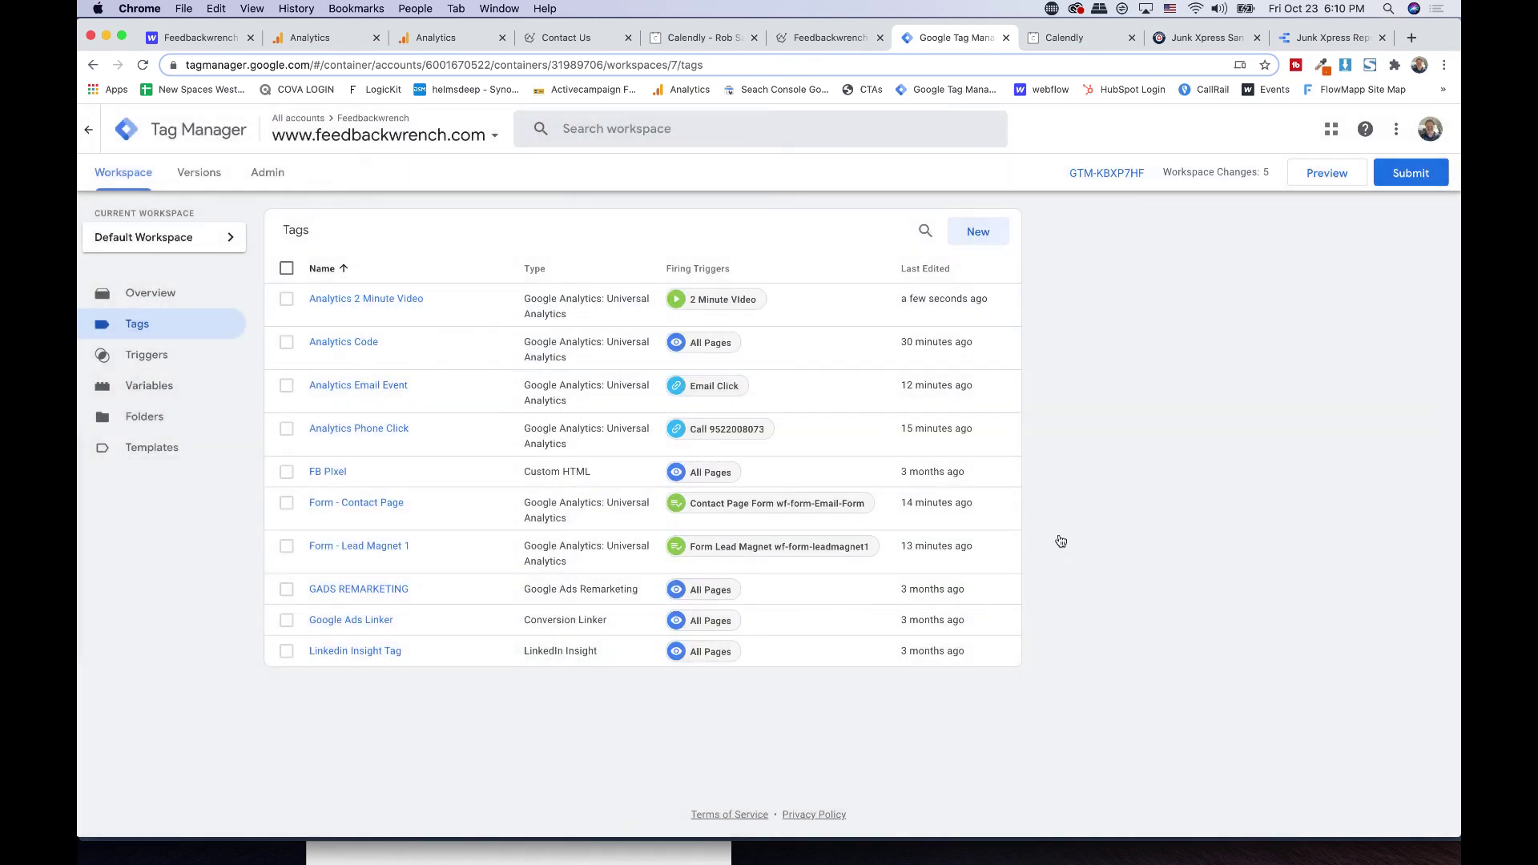
- Submit and publish the workspace changes as Version 7 'TRIGGERS'
{"action": "left_click", "coordinate": [1404, 180]}
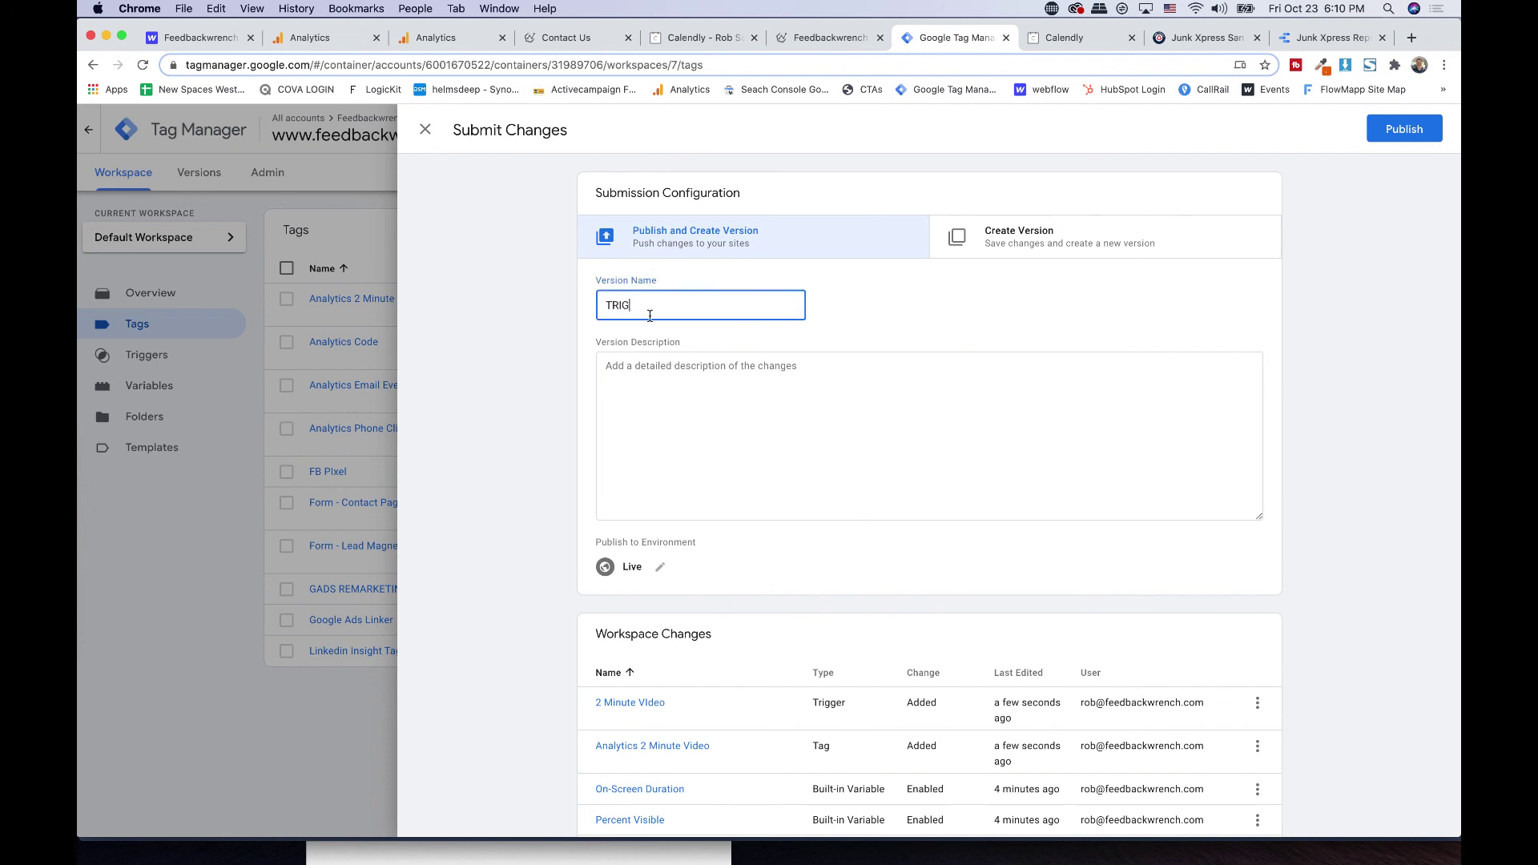
{"action": "left_click", "coordinate": [1424, 134]}
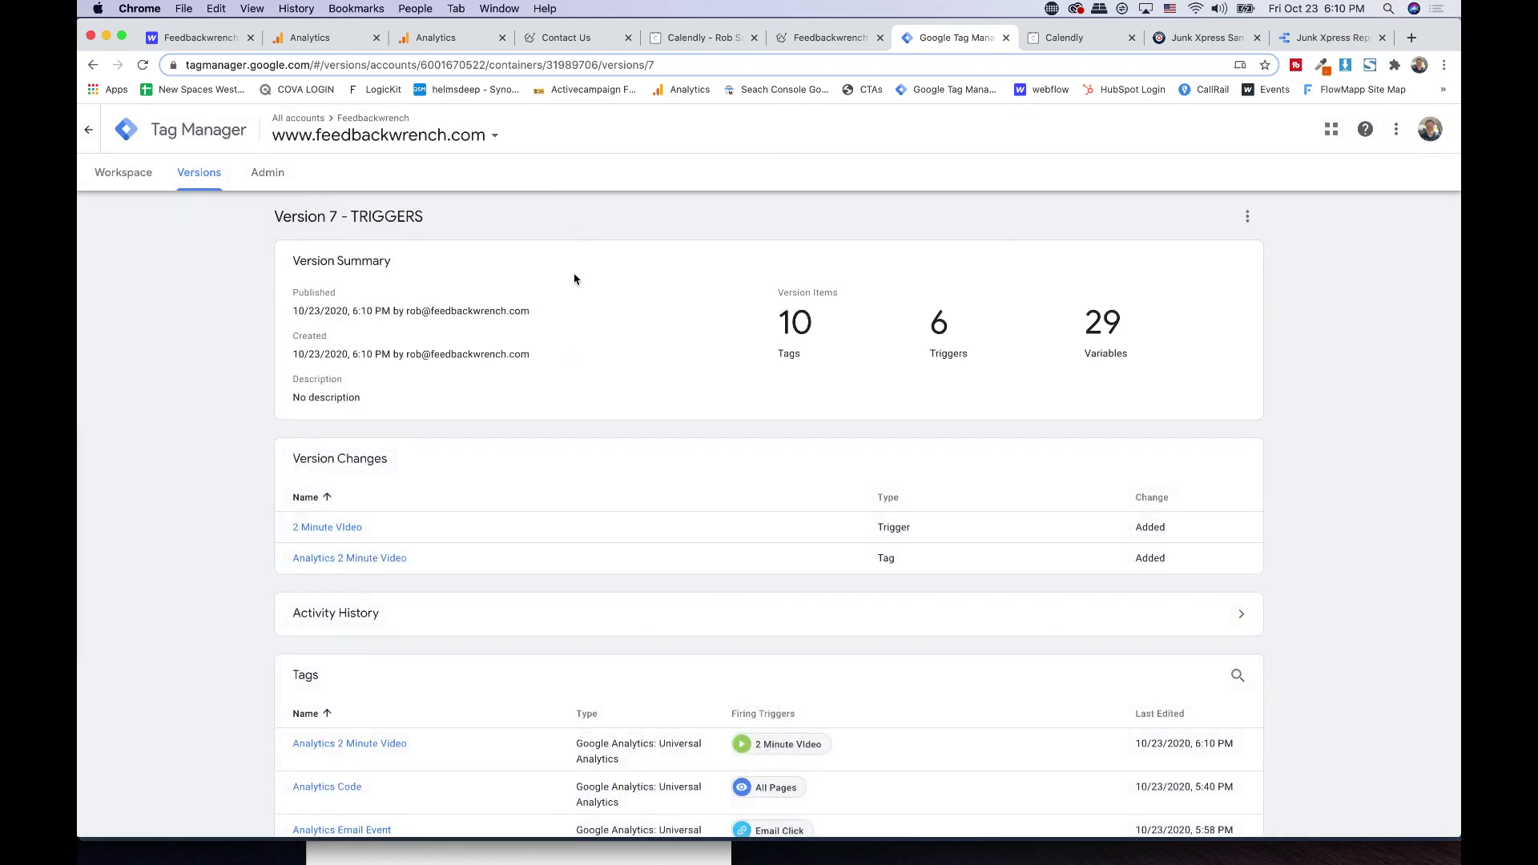
{"action": "left_click", "coordinate": [123, 173]}
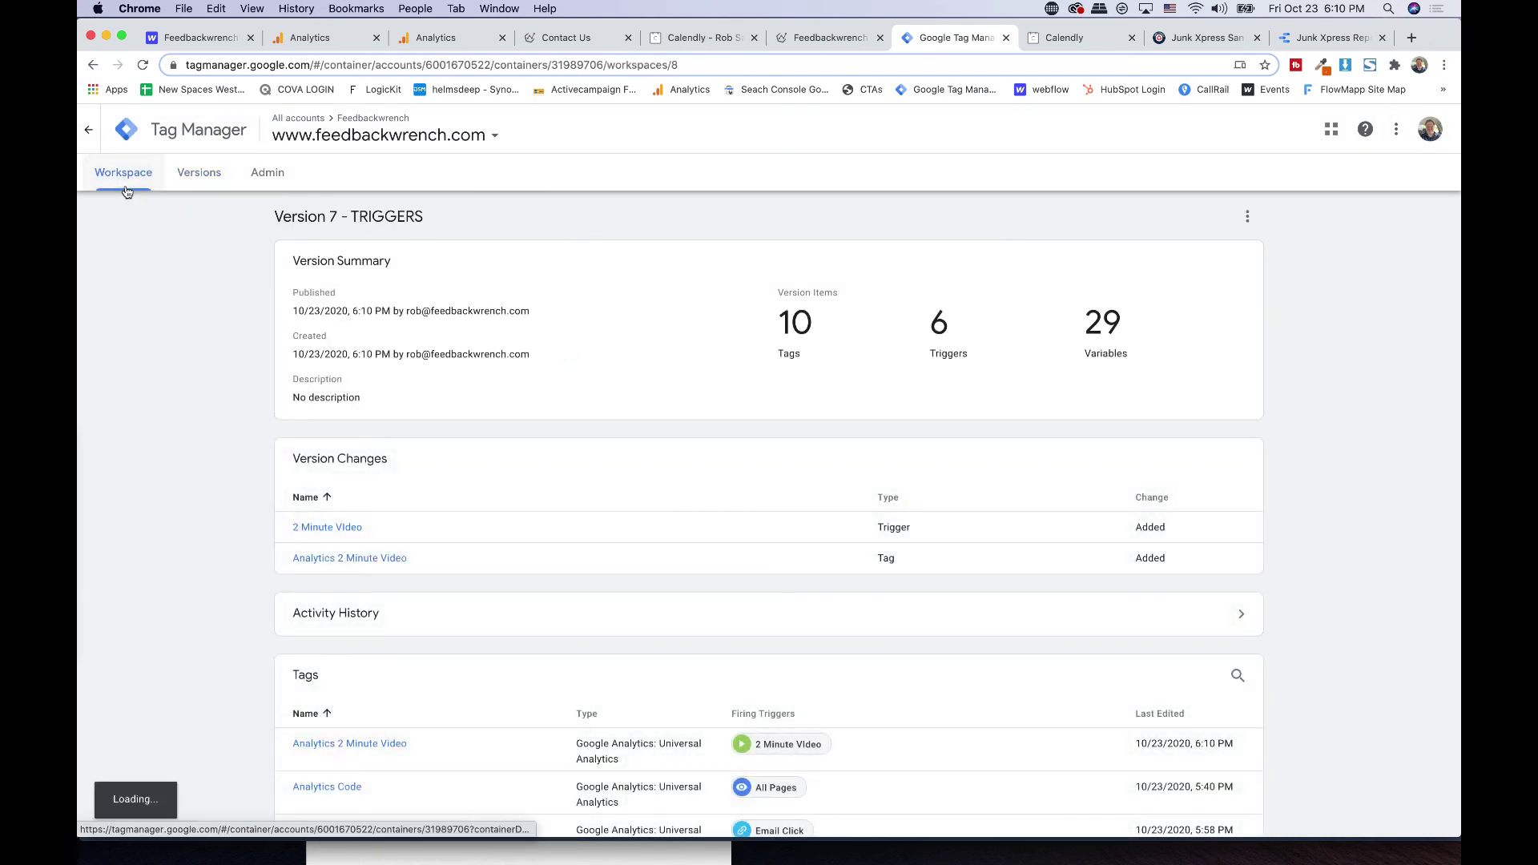
{"action": "left_click", "coordinate": [317, 41]}
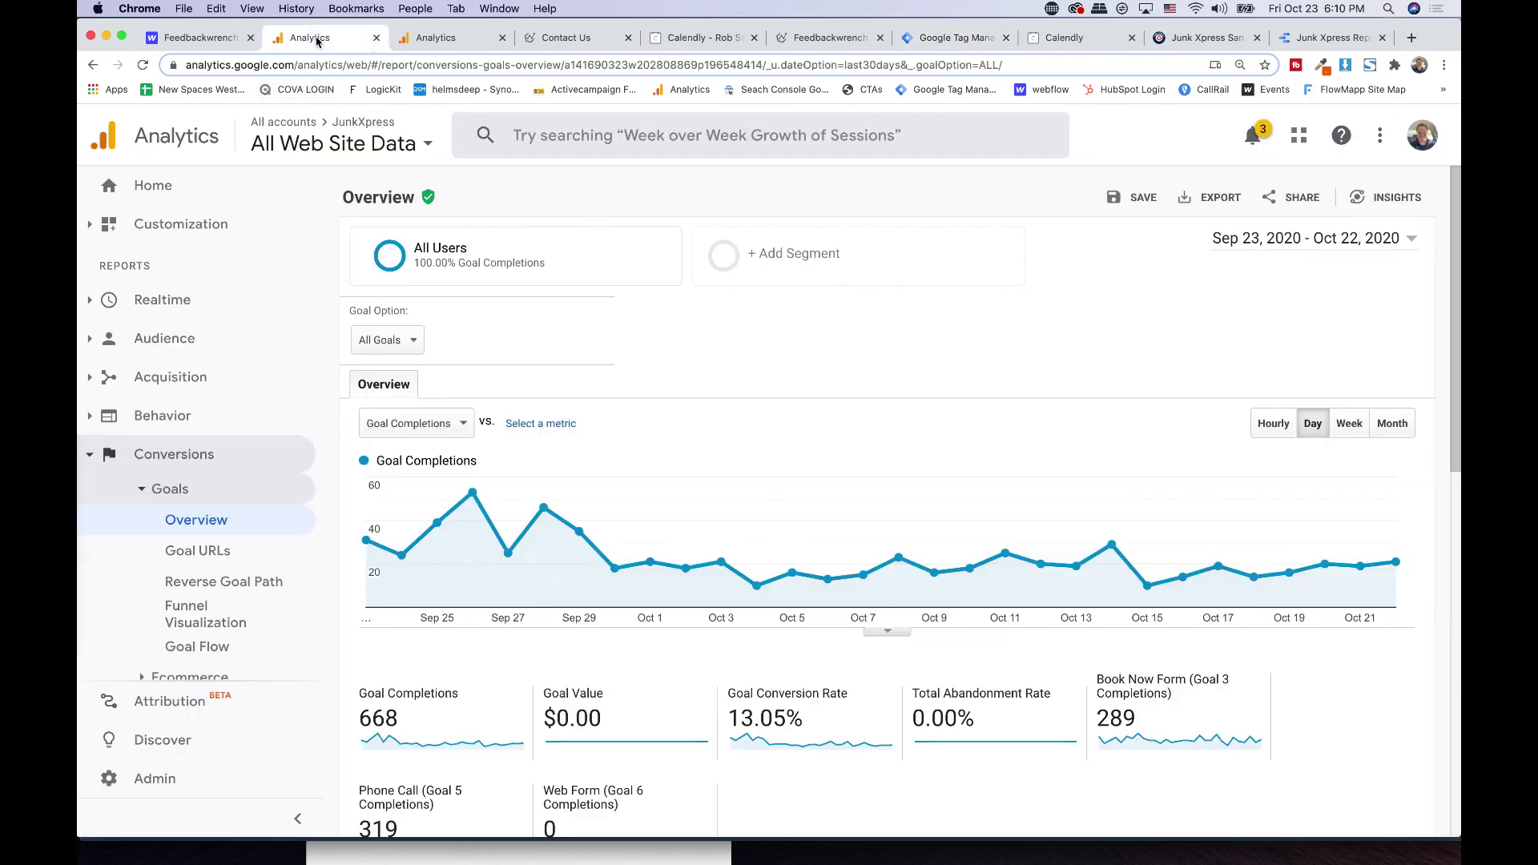
- Show the other site's Source/Medium report with conversions for Goal 3: Contact Page Form
{"action": "left_click", "coordinate": [451, 38]}
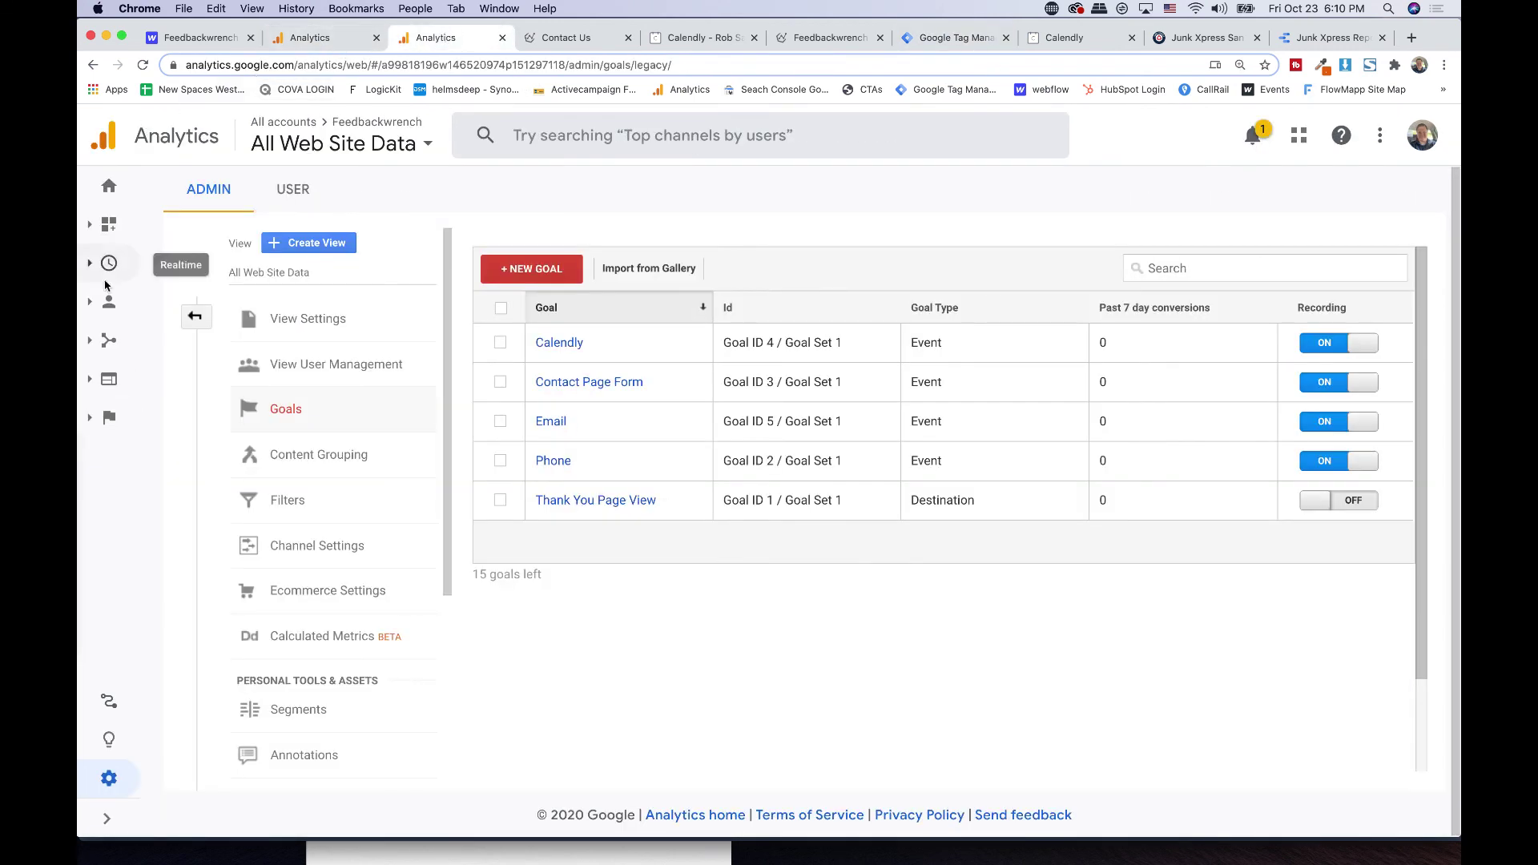
{"action": "left_click", "coordinate": [109, 223]}
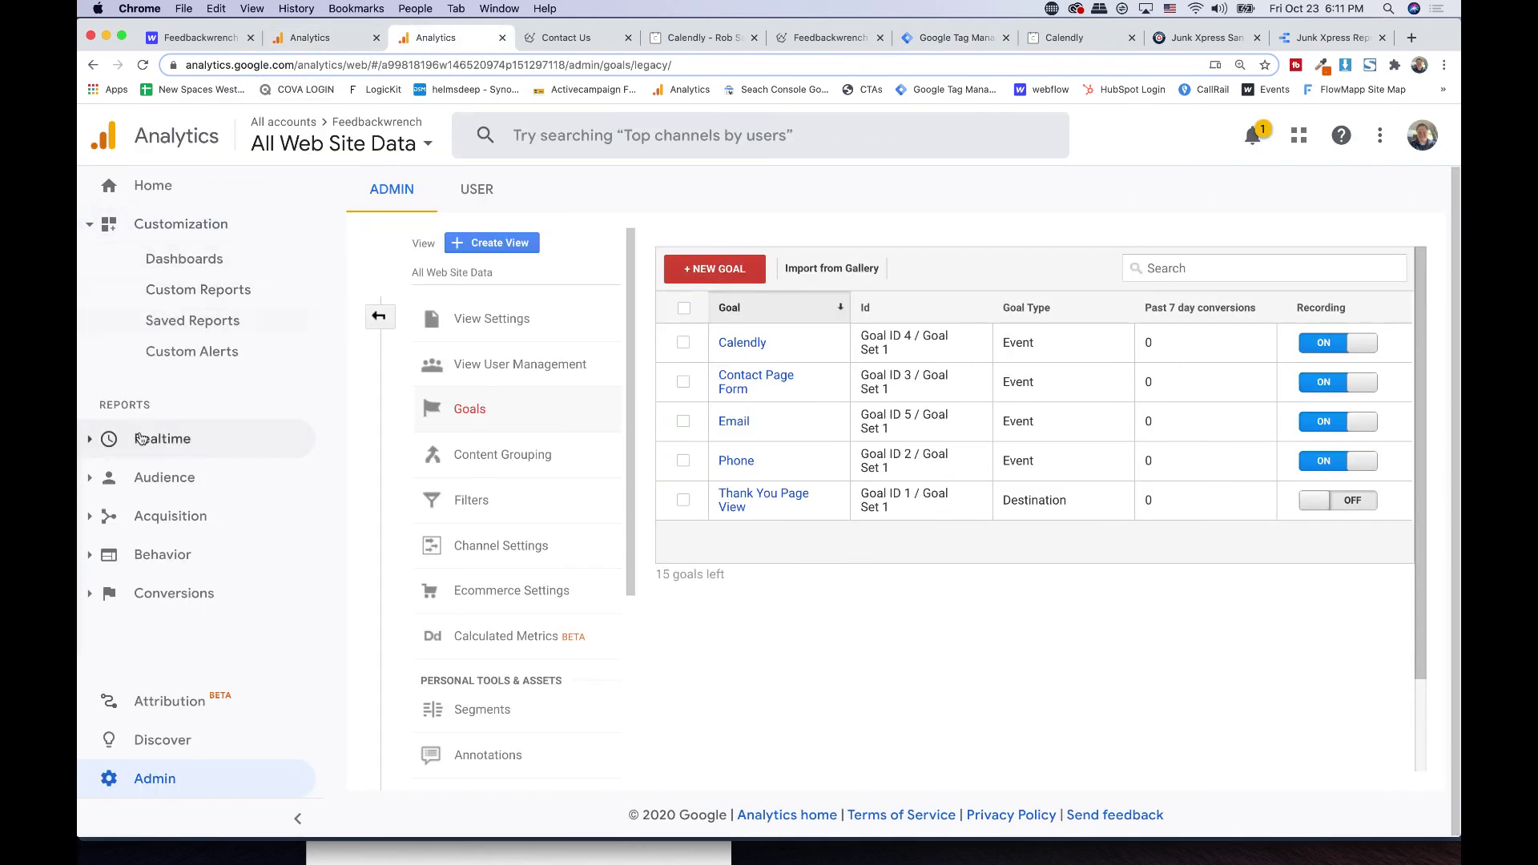
{"action": "left_click", "coordinate": [170, 515]}
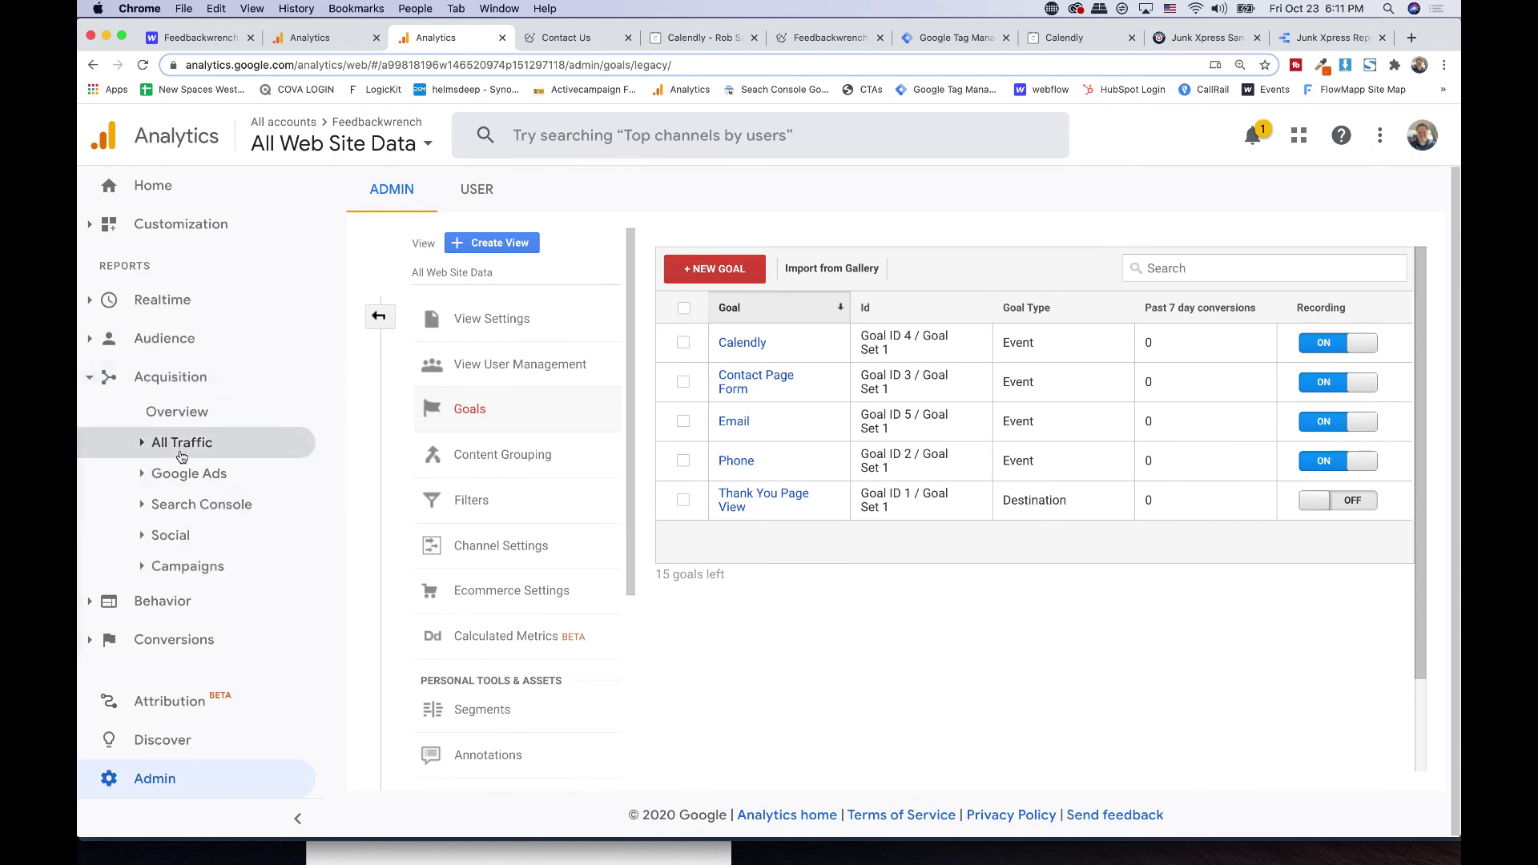
{"action": "left_click", "coordinate": [194, 448]}
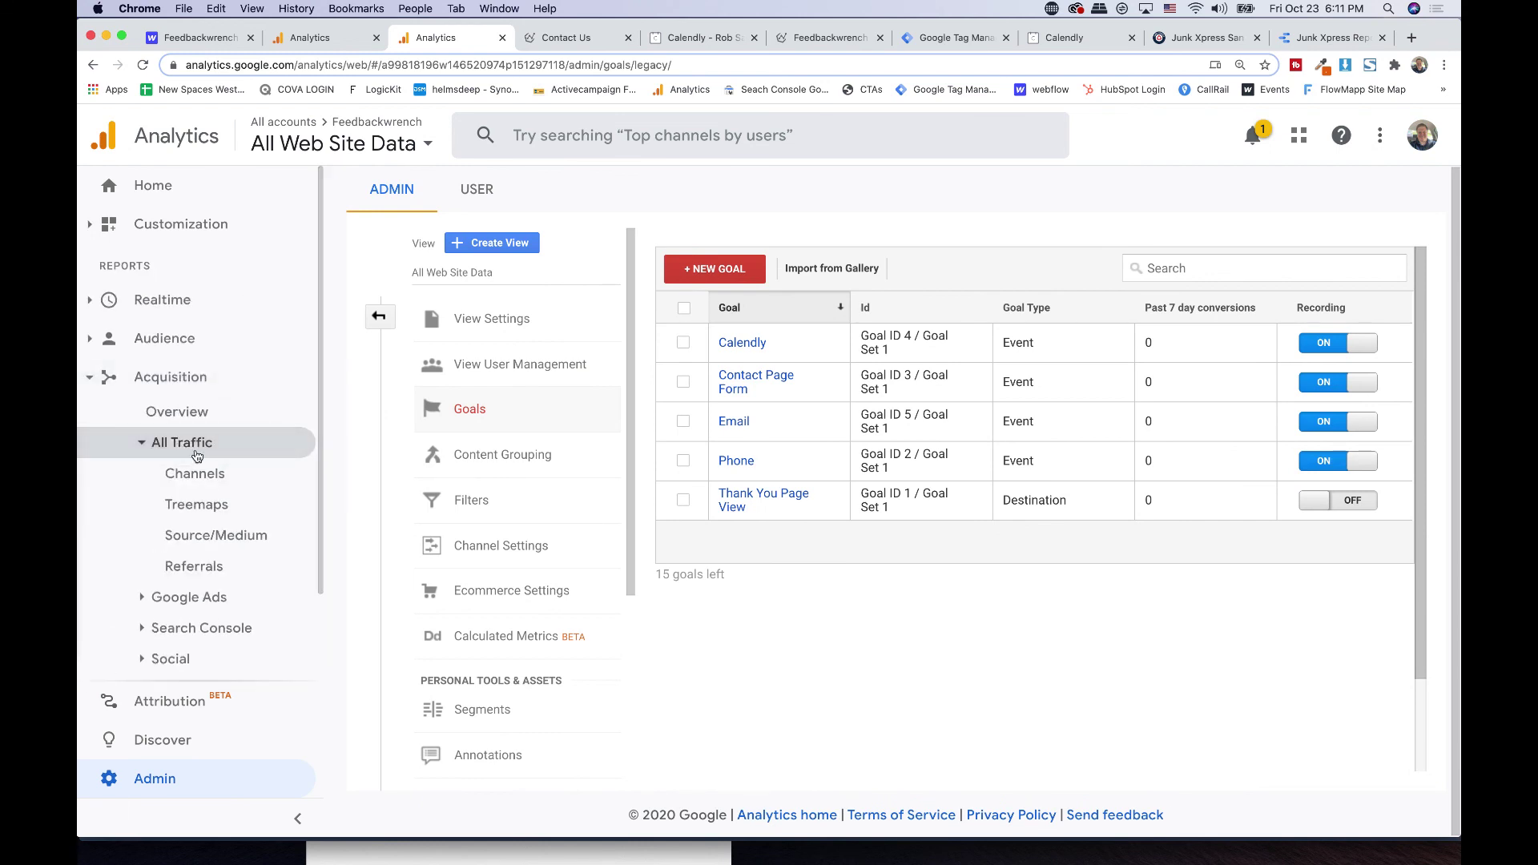
{"action": "left_click", "coordinate": [216, 534]}
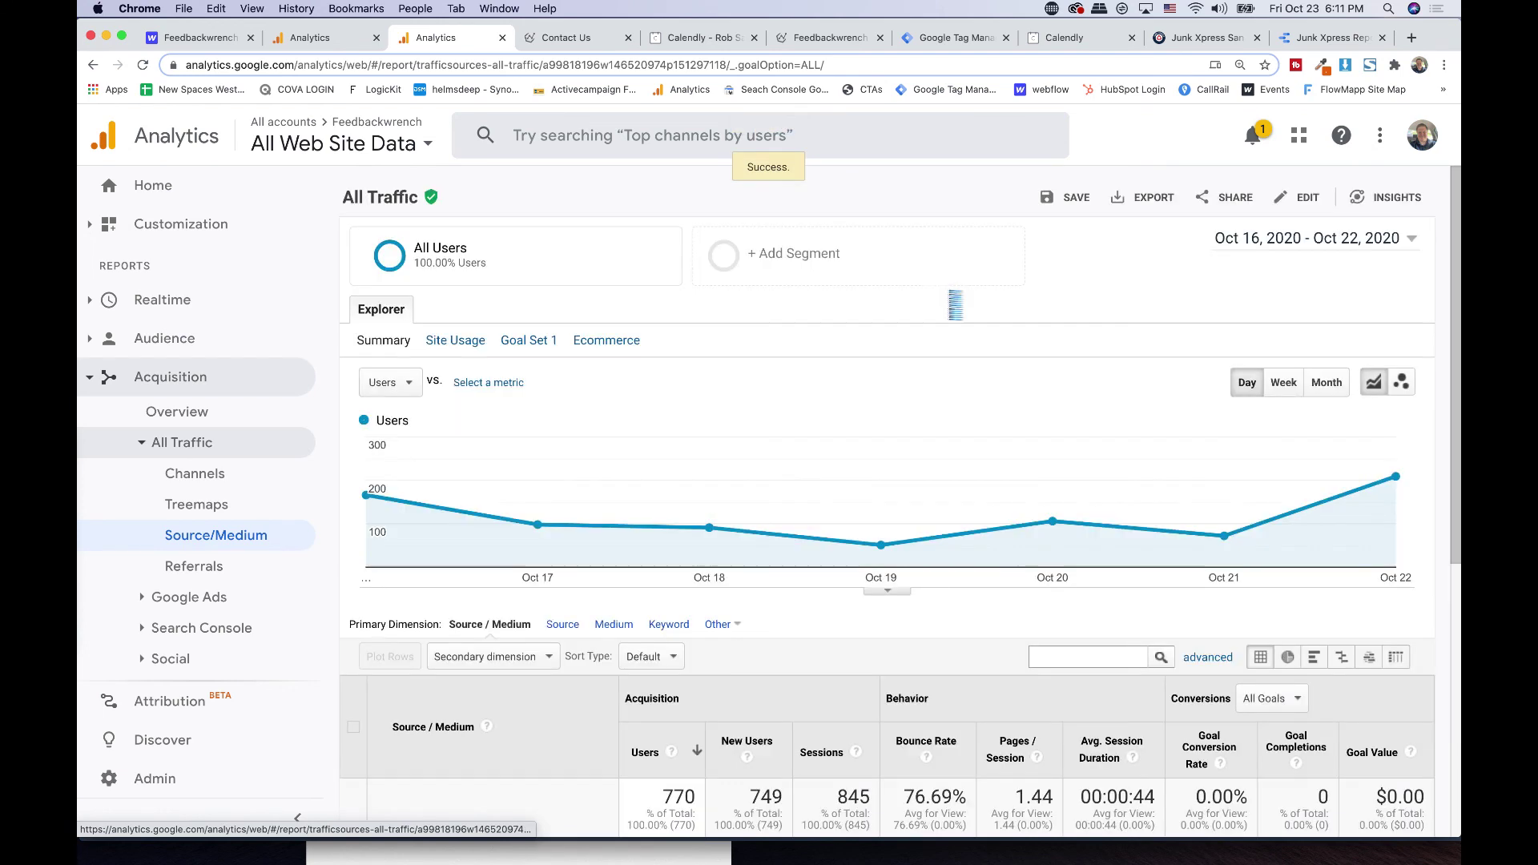
{"action": "scroll", "coordinate": [1017, 436], "scroll_direction": "down", "scroll_amount": 3}
{"action": "left_click", "coordinate": [1240, 488]}
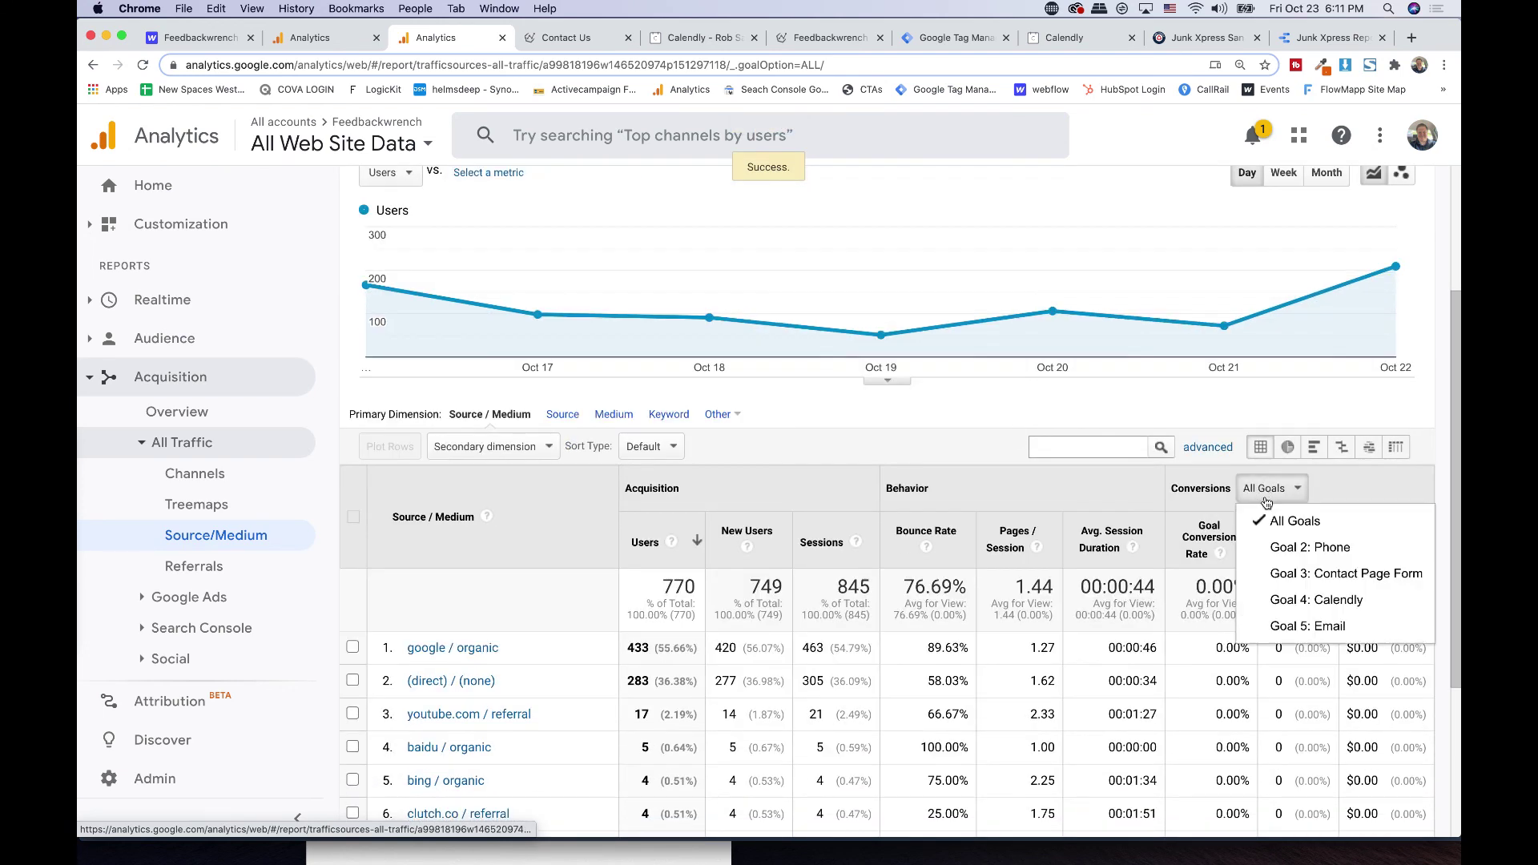
{"action": "left_click", "coordinate": [1318, 576]}
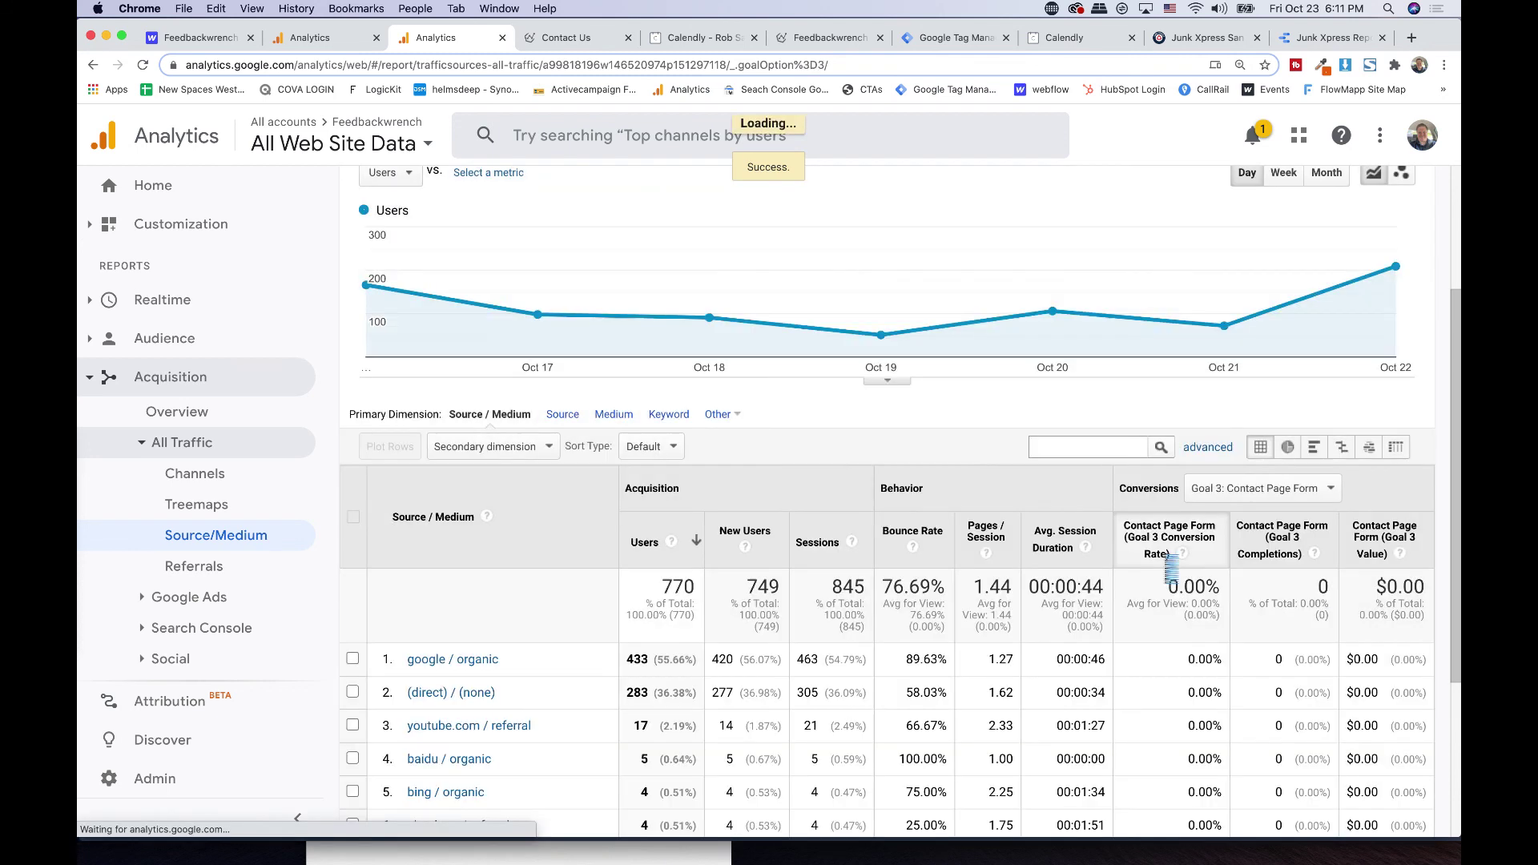
- Open the Behavior > Site Content > Content Drilldown report
{"action": "scroll", "coordinate": [1166, 563], "scroll_direction": "down", "scroll_amount": 3}
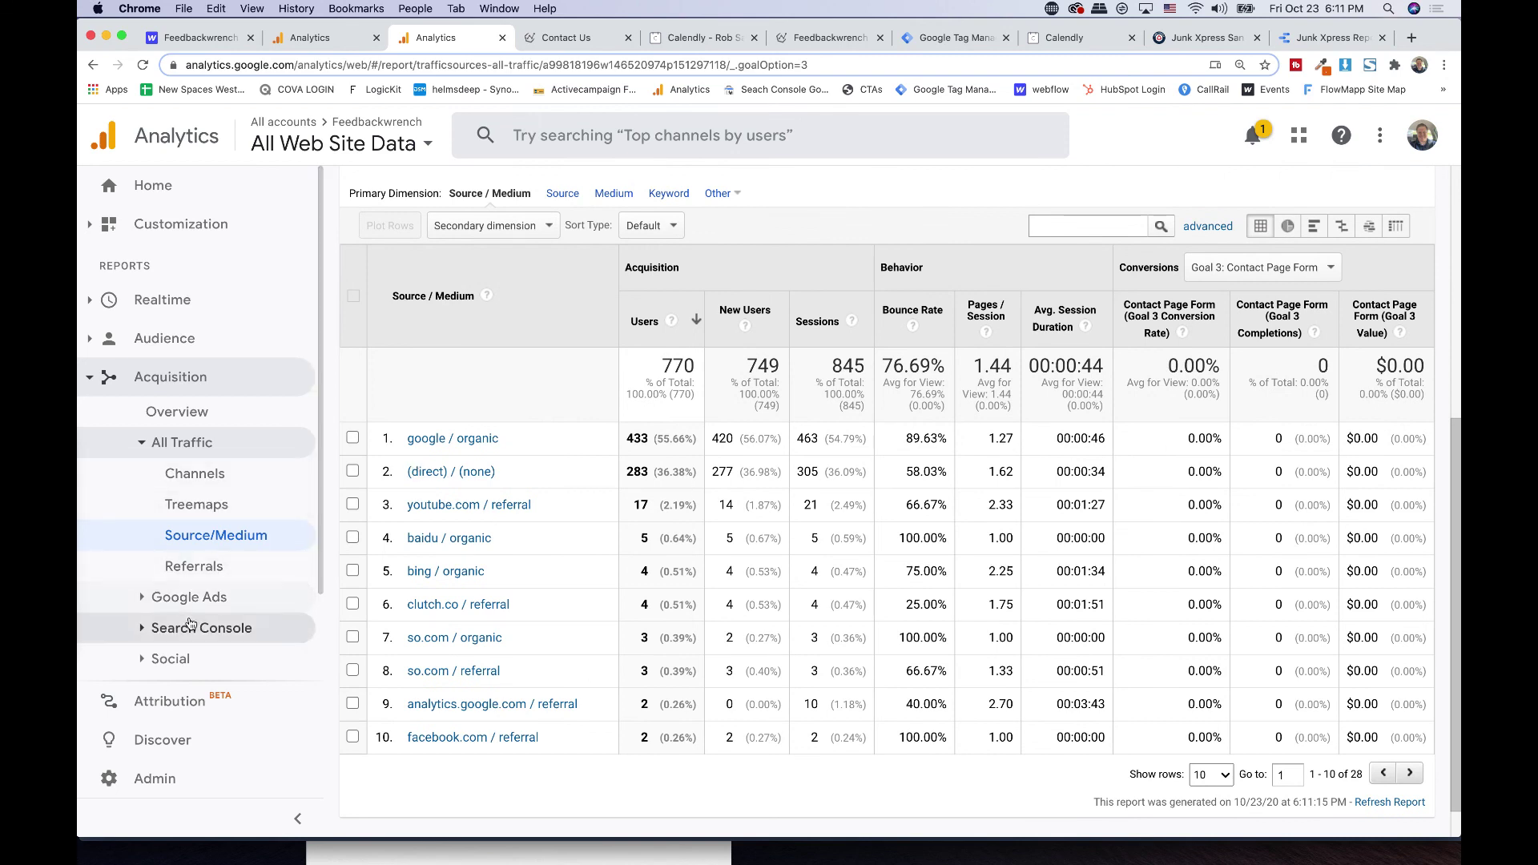
{"action": "scroll", "coordinate": [190, 624], "scroll_direction": "down", "scroll_amount": 3}
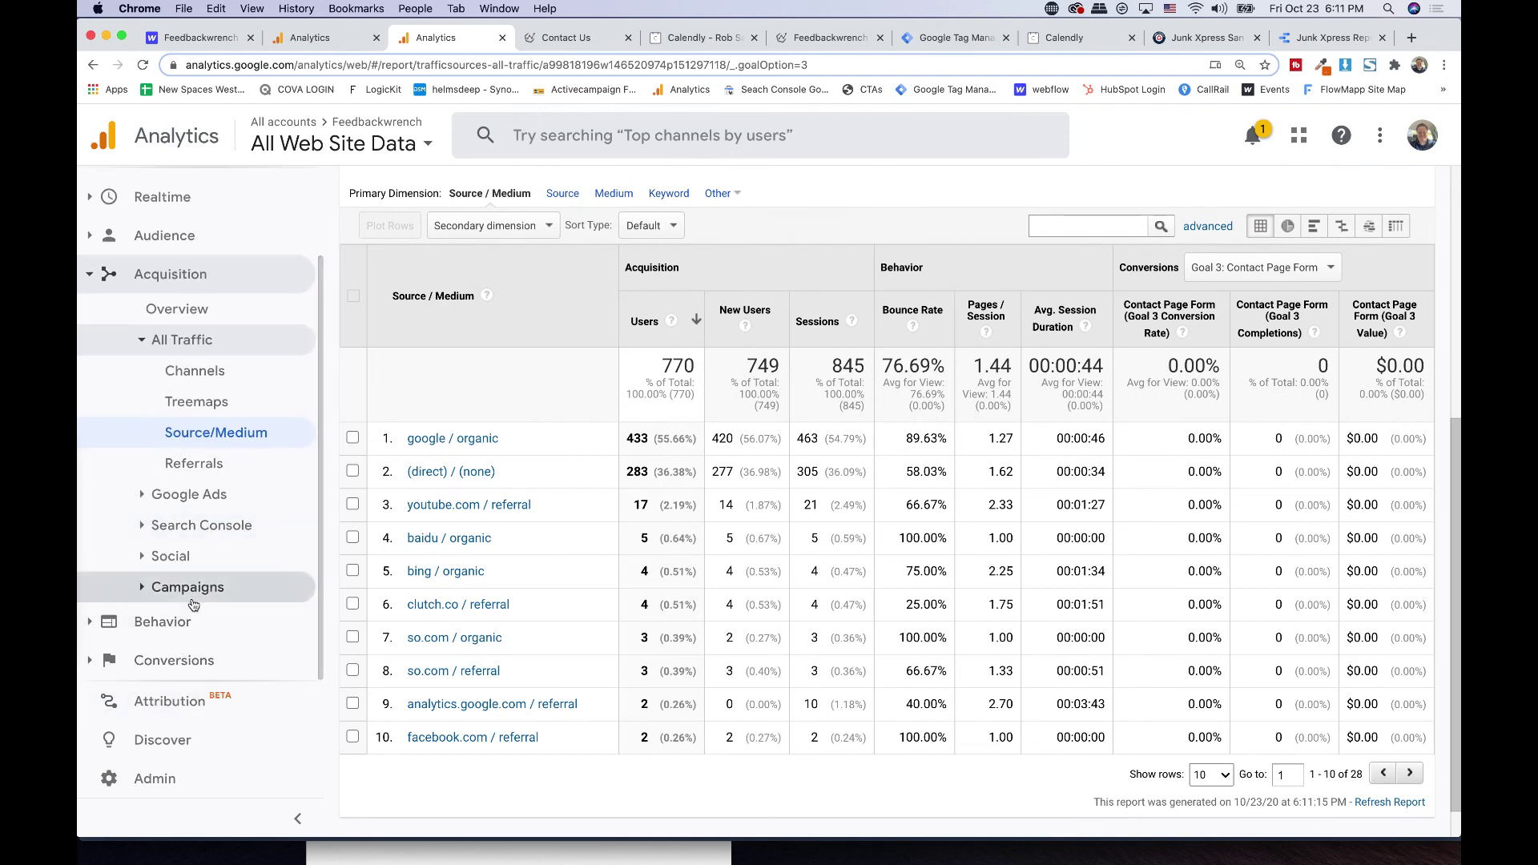
{"action": "left_click", "coordinate": [169, 627]}
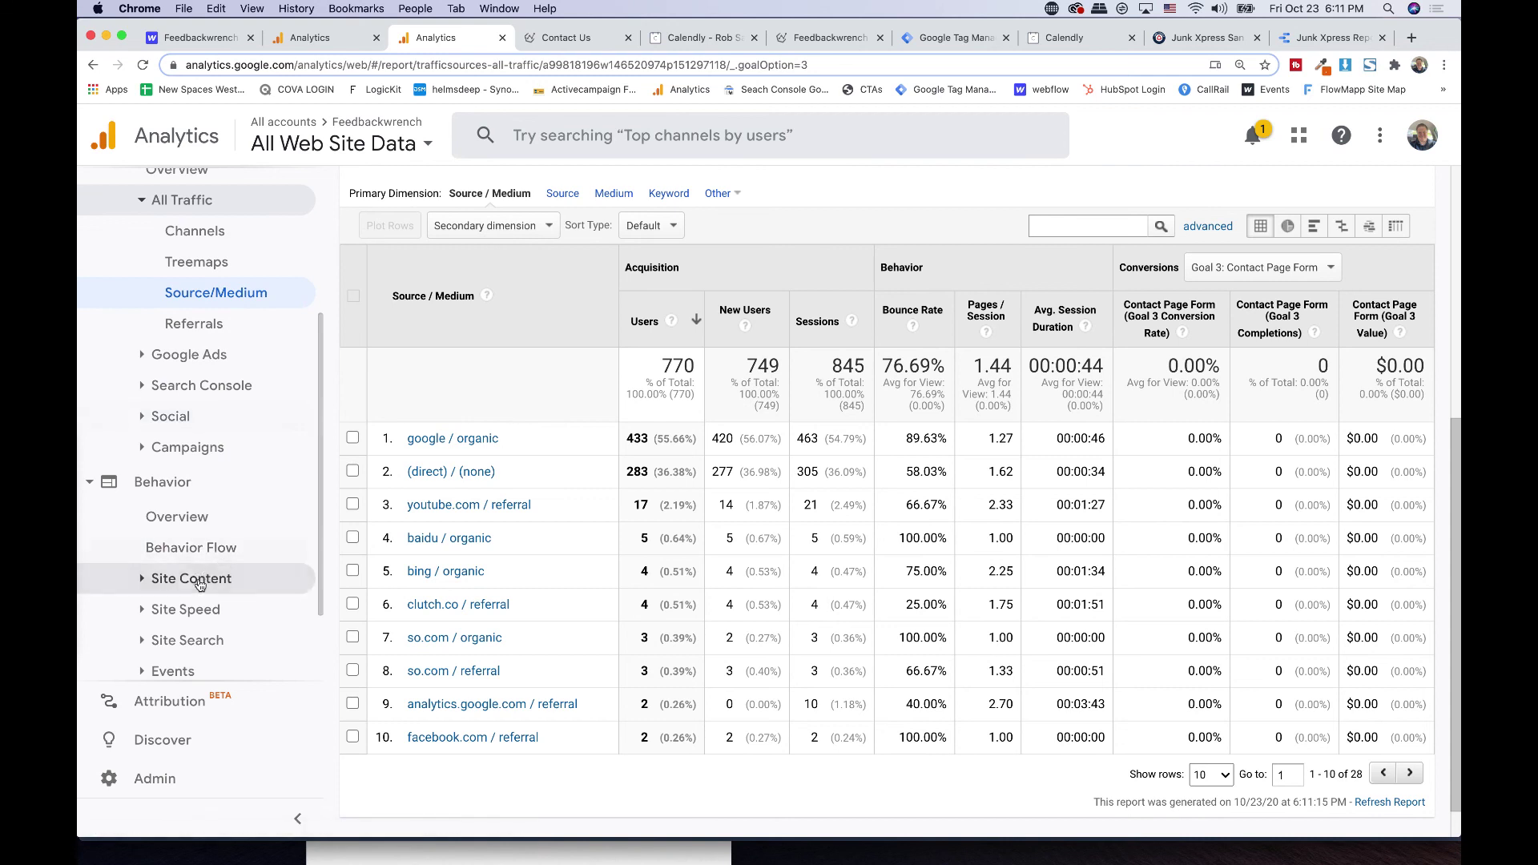
{"action": "left_click", "coordinate": [199, 583]}
{"action": "left_click", "coordinate": [199, 583]}
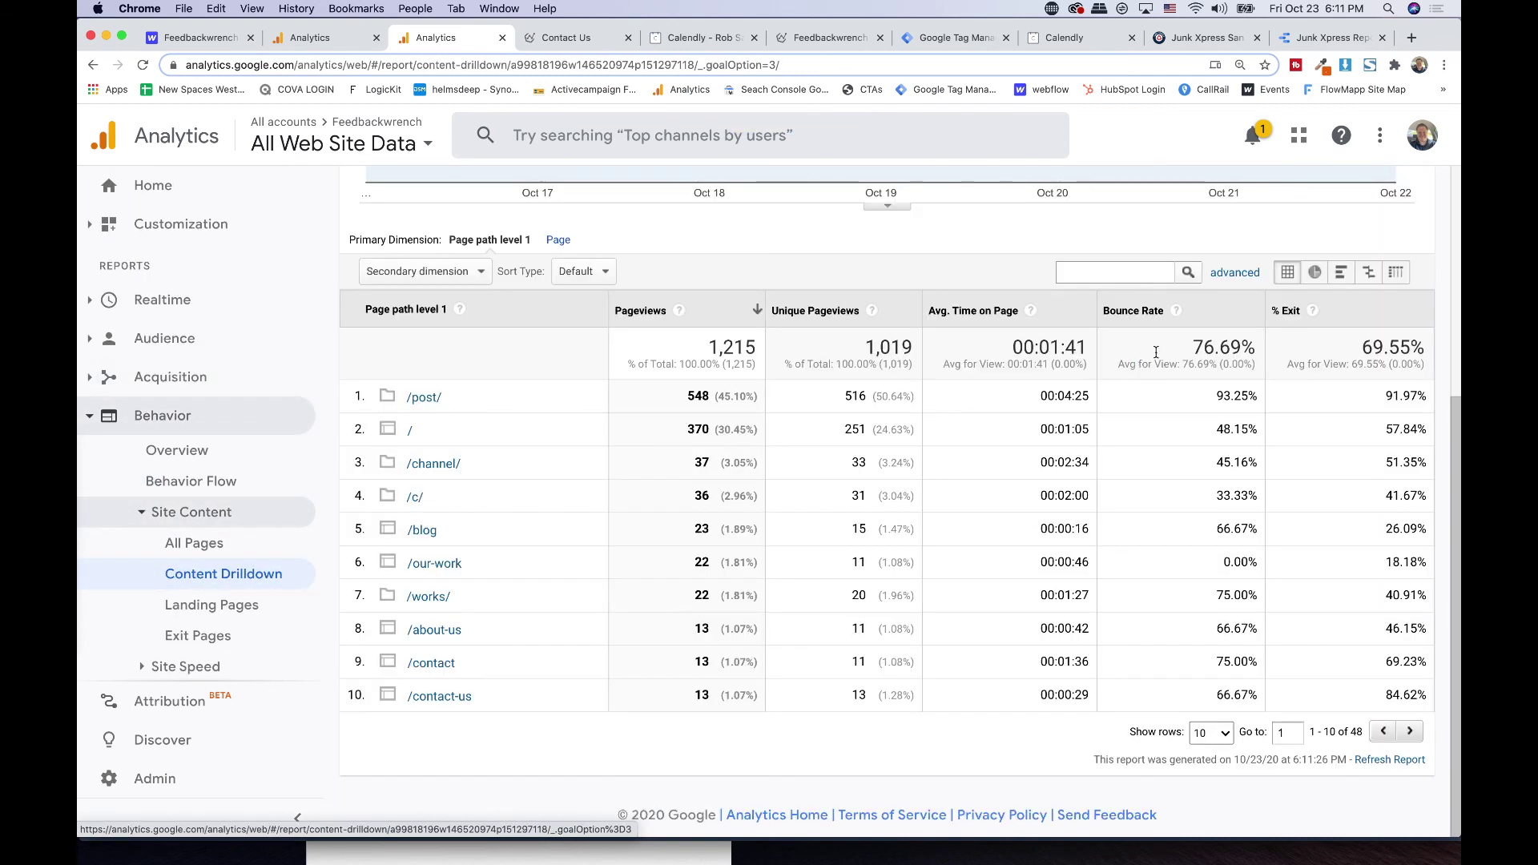
- Open and review the All Pages report
{"action": "left_click", "coordinate": [194, 543]}
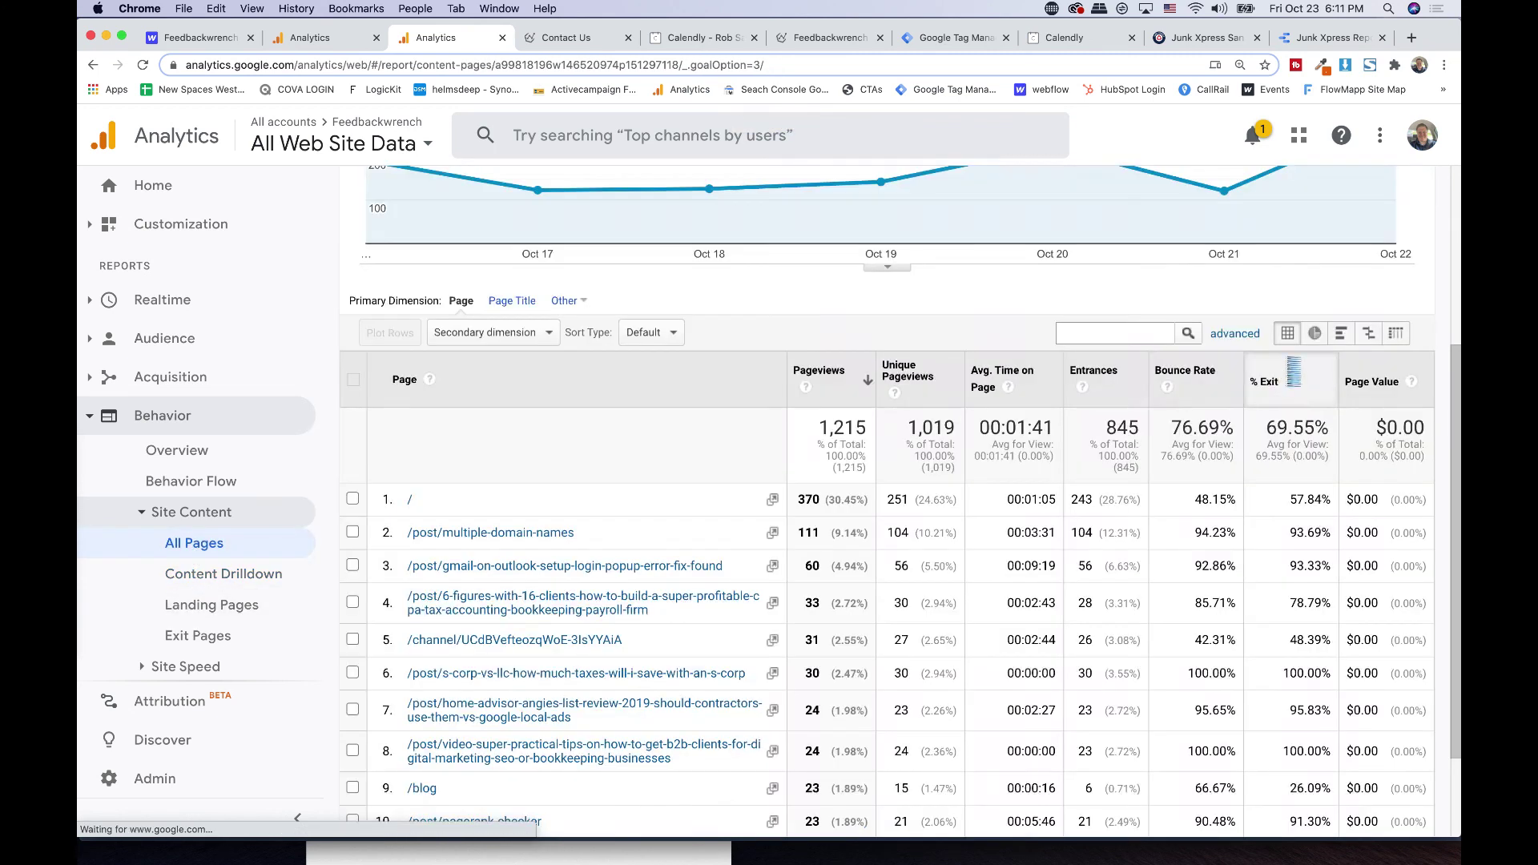
{"action": "scroll", "coordinate": [1147, 473], "scroll_direction": "down", "scroll_amount": 5}
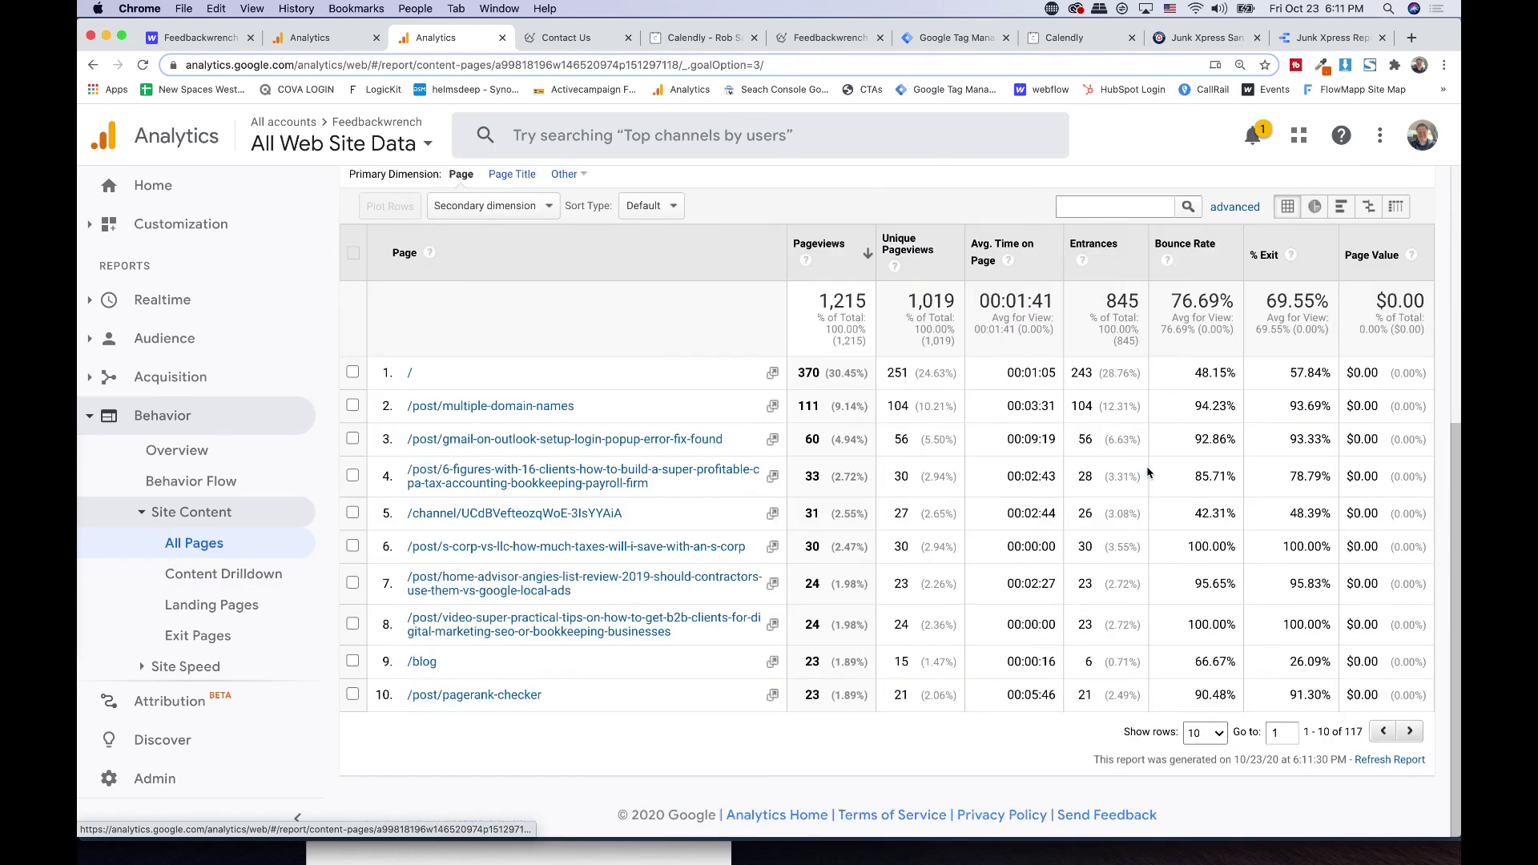
{"action": "scroll", "coordinate": [1147, 473], "scroll_direction": "up", "scroll_amount": 1}
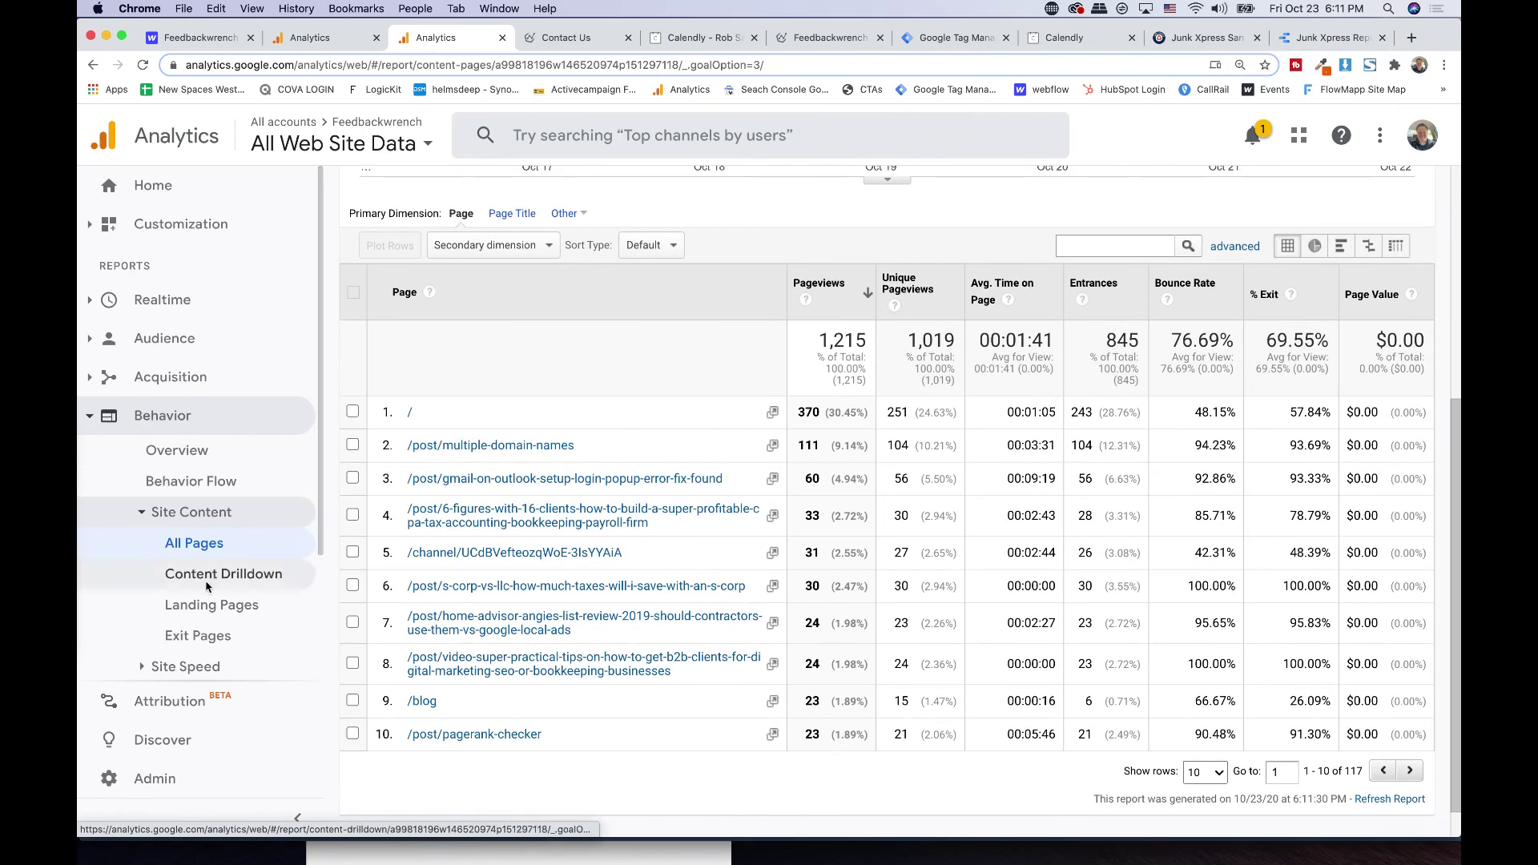
{"action": "scroll", "coordinate": [198, 580], "scroll_direction": "down", "scroll_amount": 1}
{"action": "scroll", "coordinate": [198, 581], "scroll_direction": "down", "scroll_amount": 3}
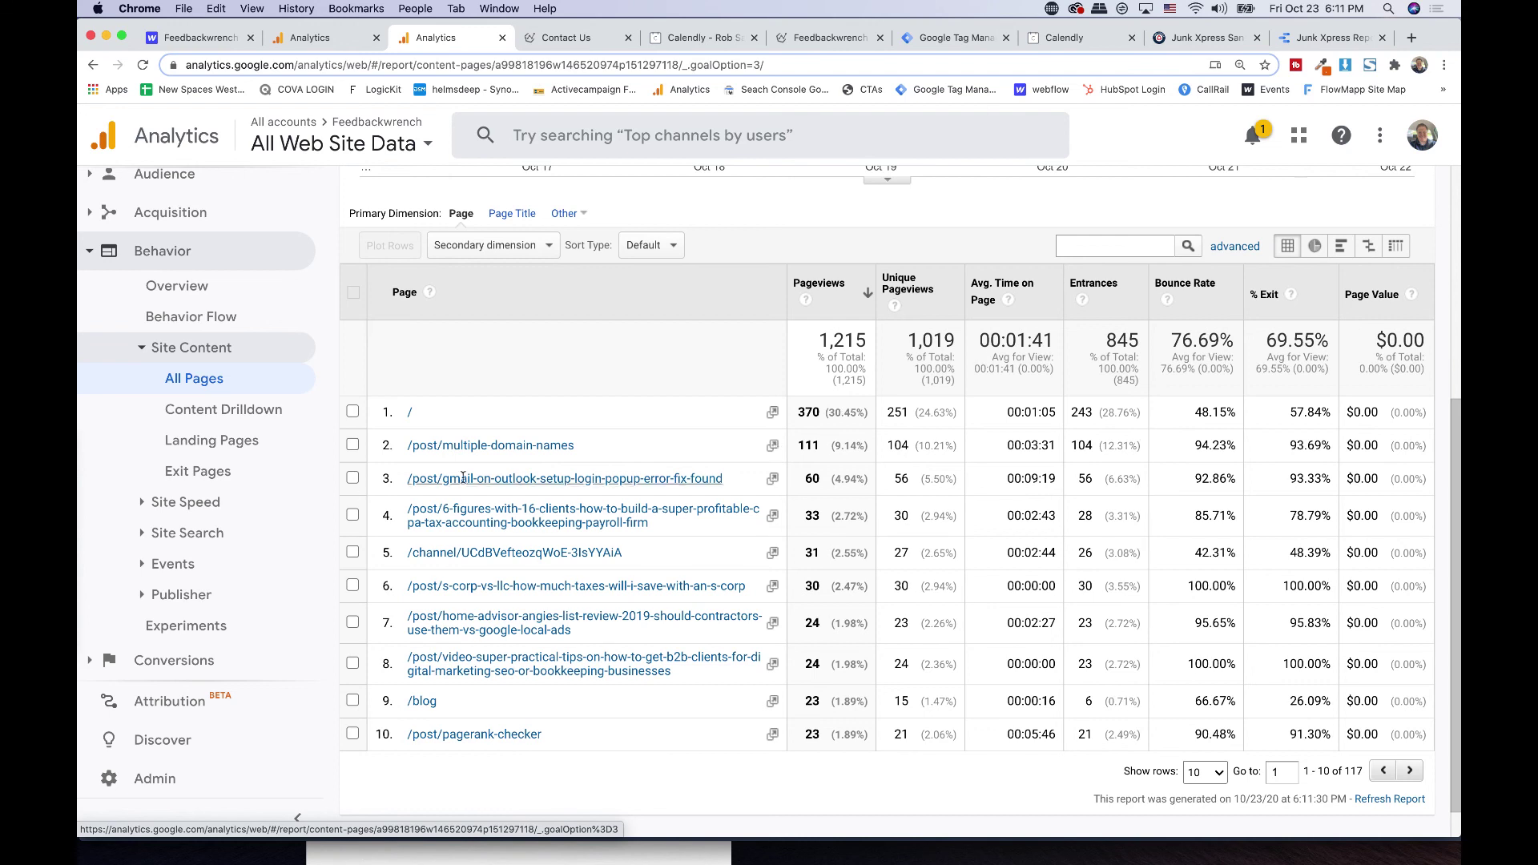
{"action": "scroll", "coordinate": [462, 477], "scroll_direction": "up", "scroll_amount": 10}
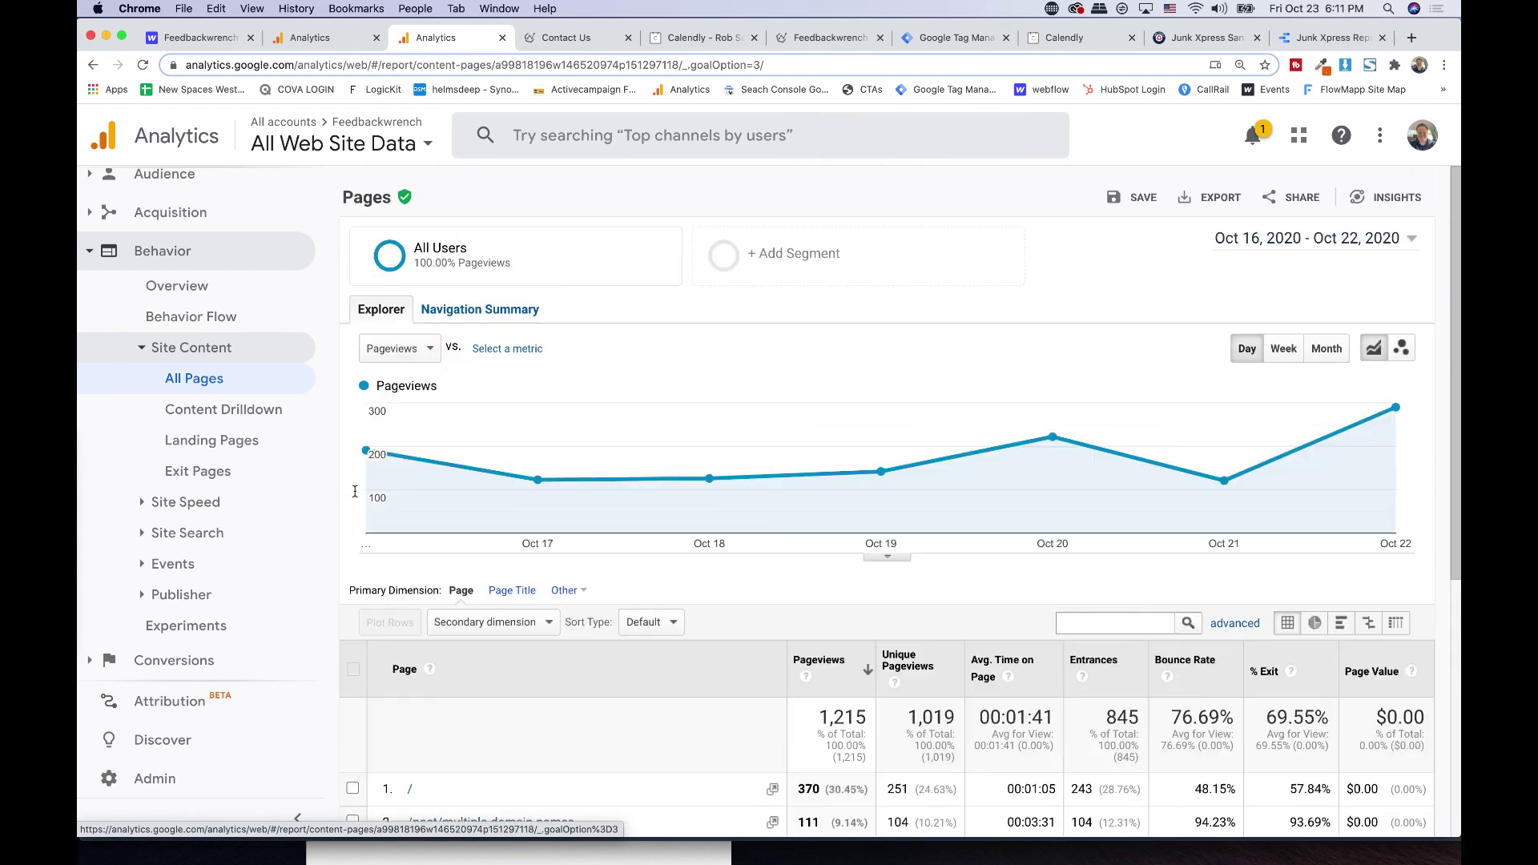
- Review the Conversions > Goals > Goal URLs report, then return to the Goals Overview tab
{"action": "left_click", "coordinate": [185, 669]}
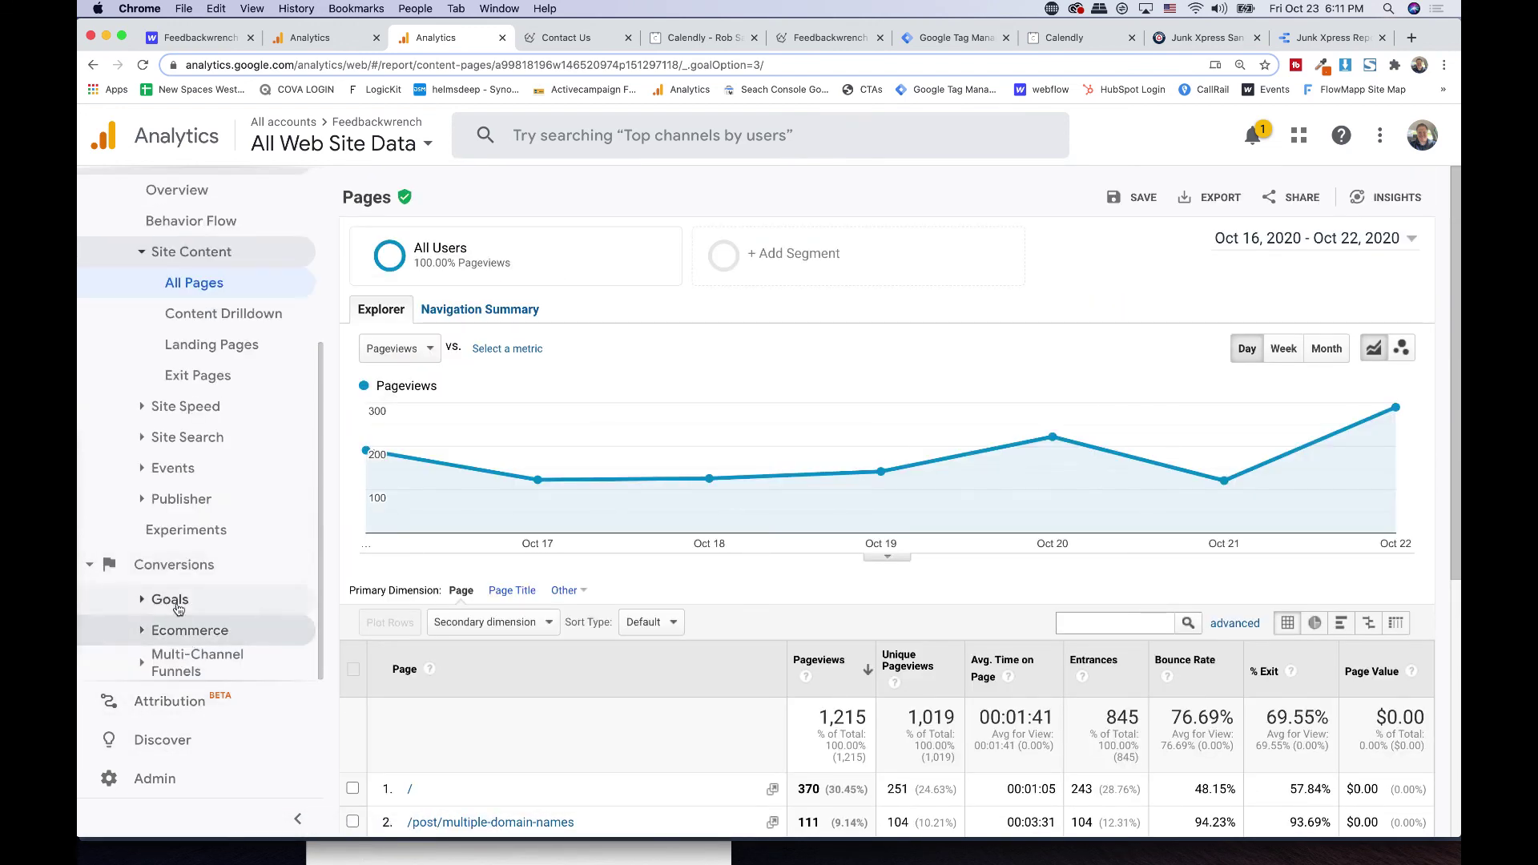
{"action": "left_click", "coordinate": [170, 601]}
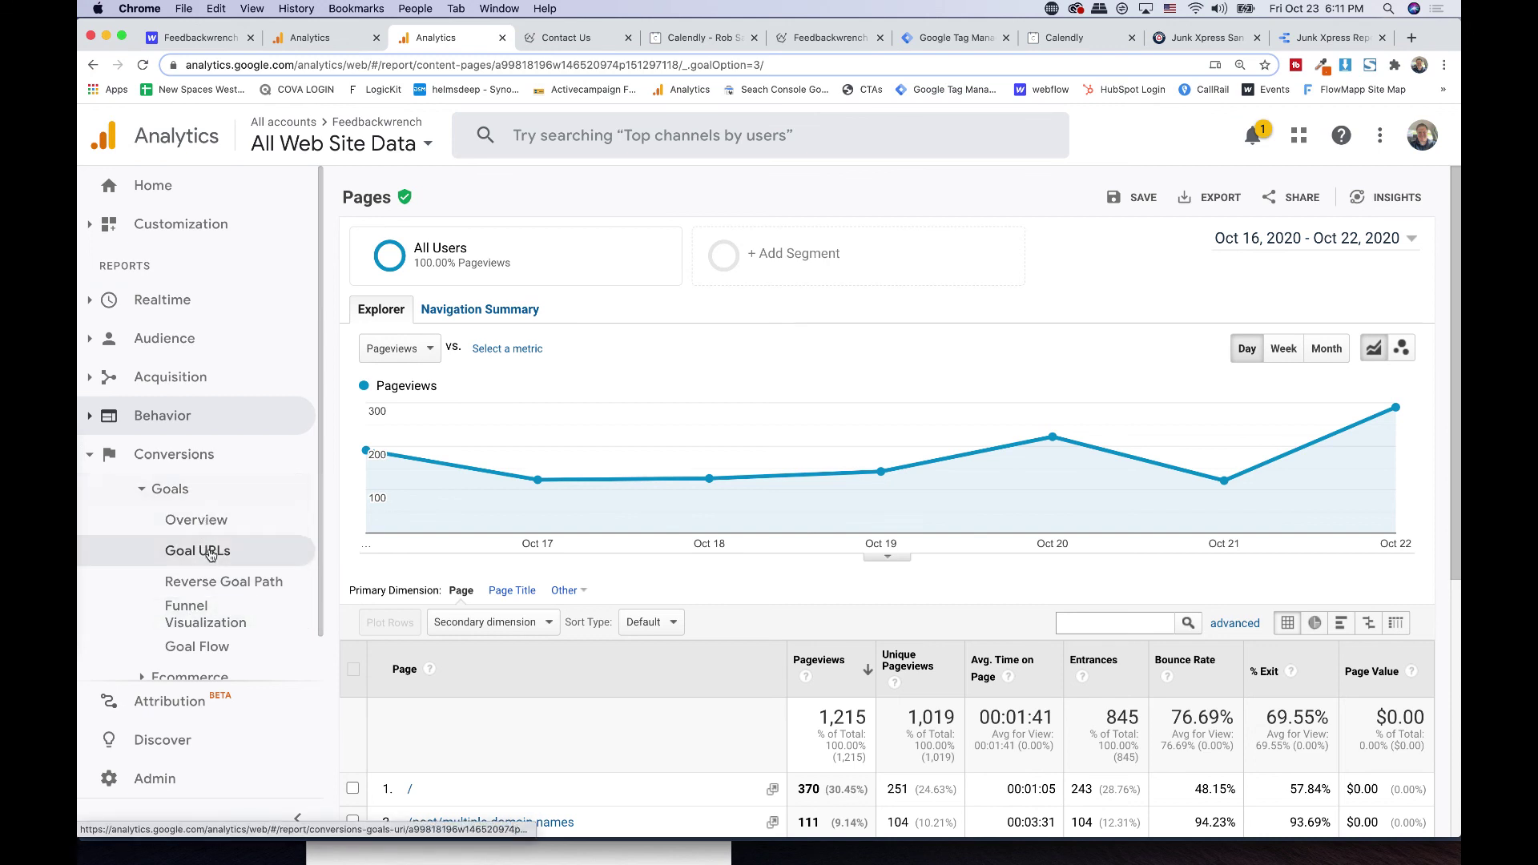
{"action": "left_click", "coordinate": [210, 552]}
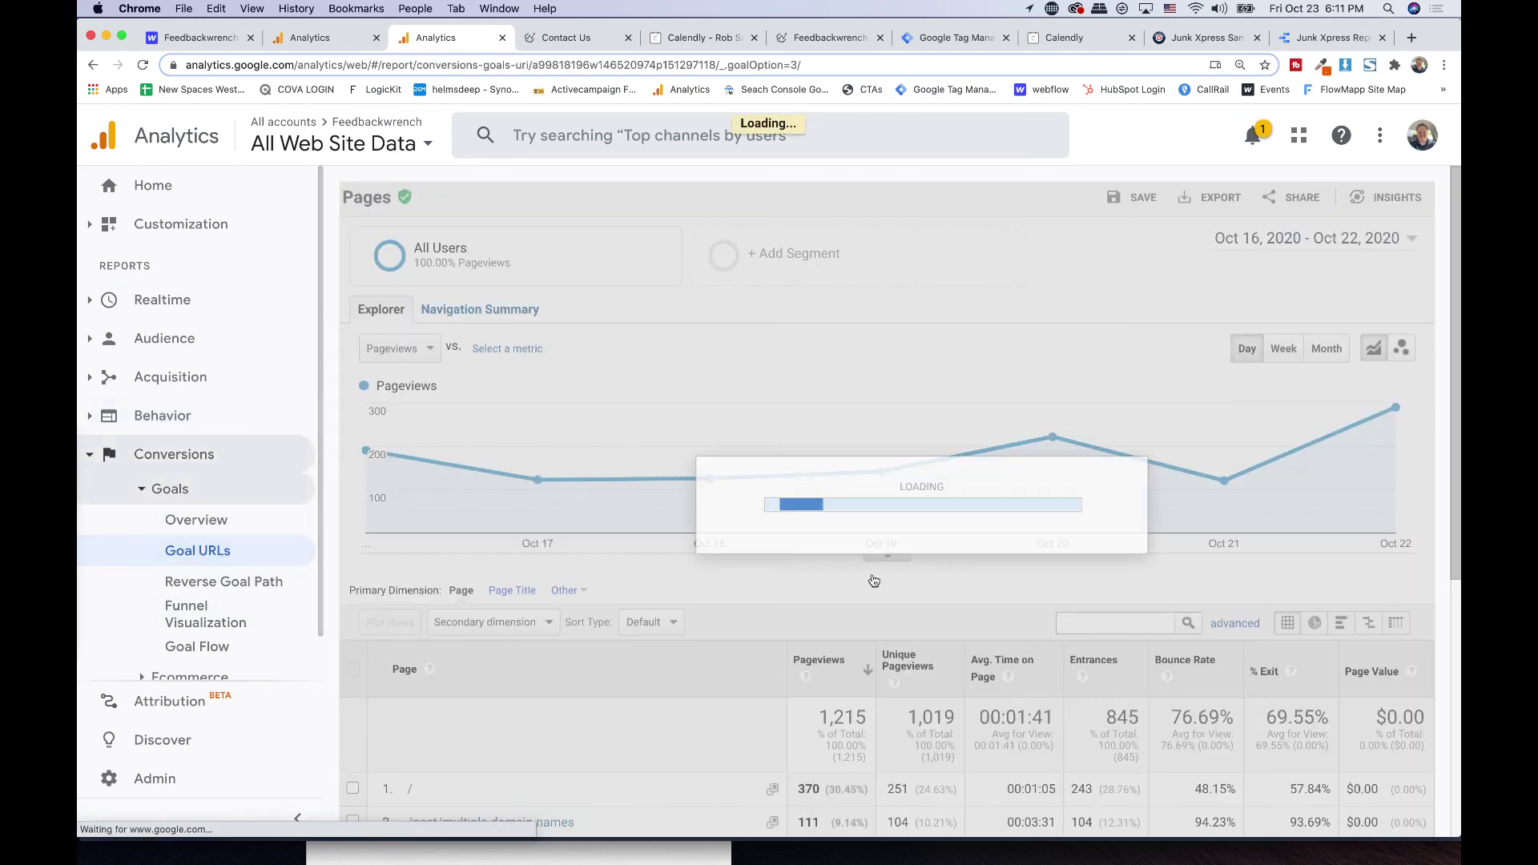
{"action": "scroll", "coordinate": [917, 505], "scroll_direction": "down", "scroll_amount": 1}
{"action": "scroll", "coordinate": [917, 504], "scroll_direction": "up", "scroll_amount": 1}
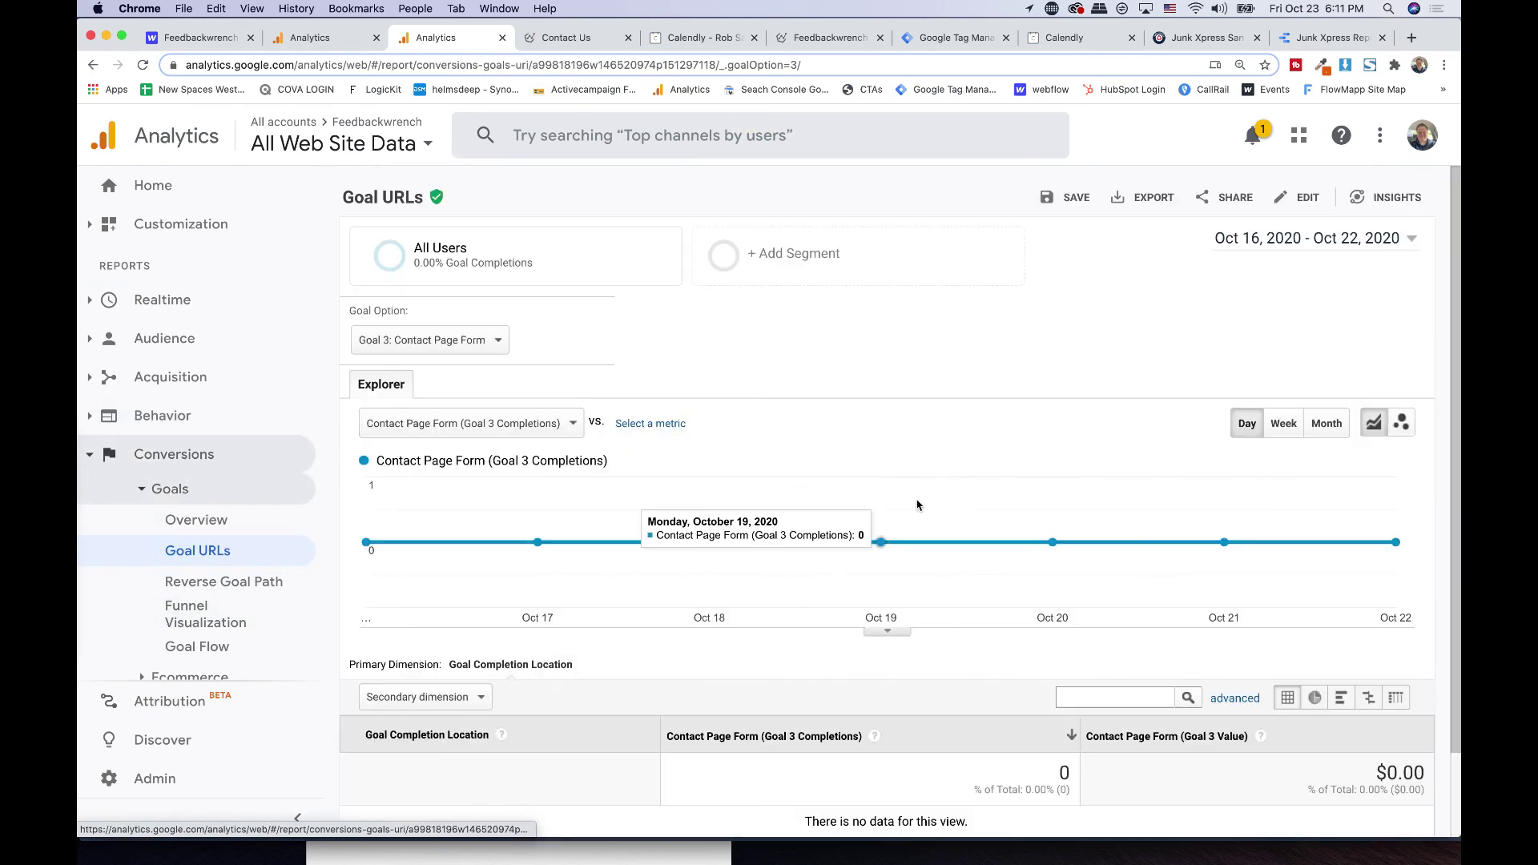
{"action": "left_click", "coordinate": [297, 39]}
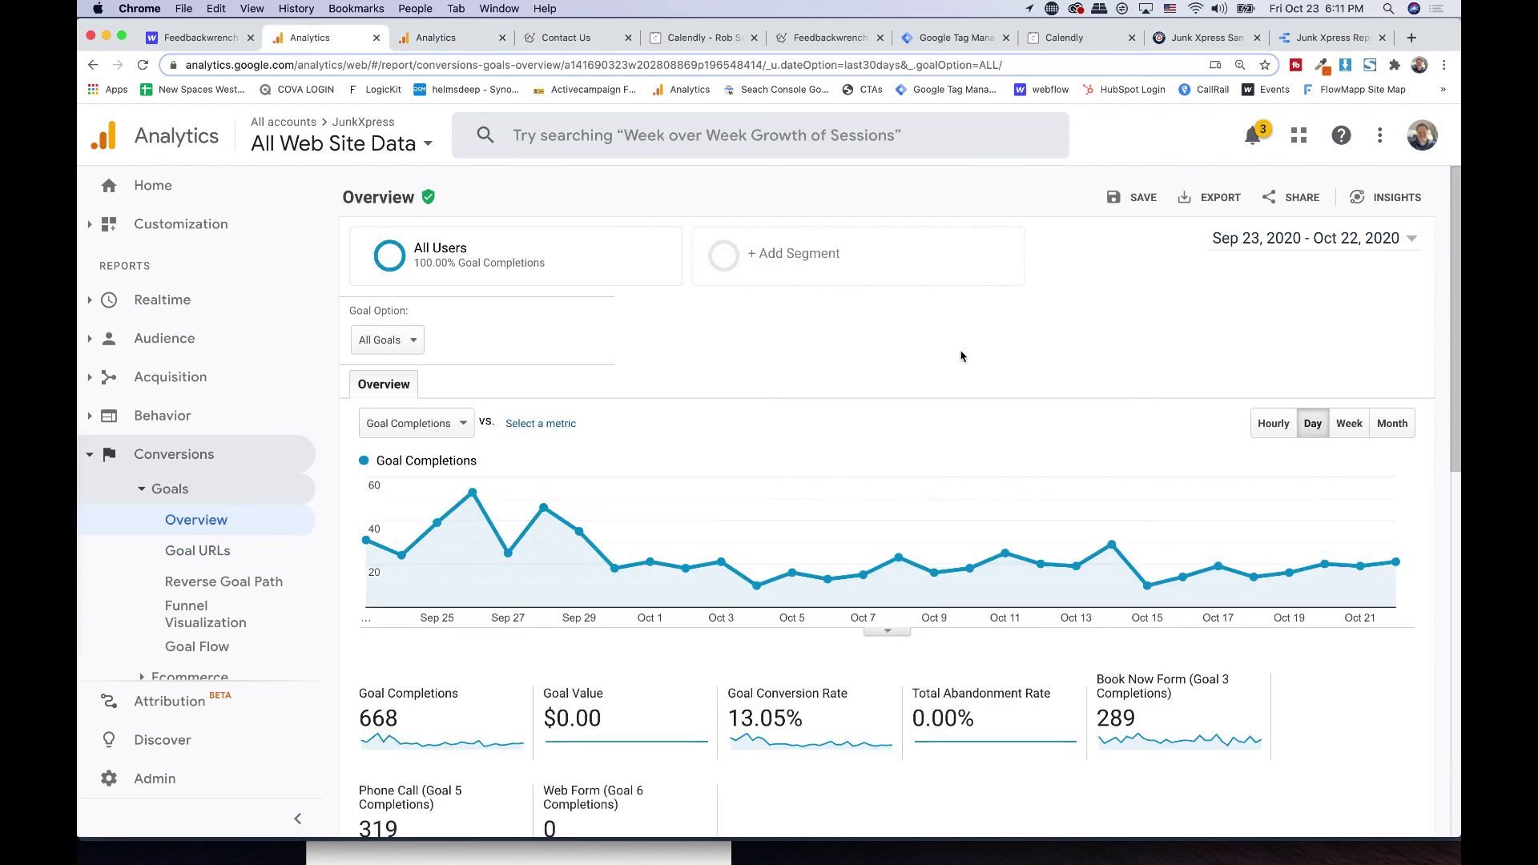